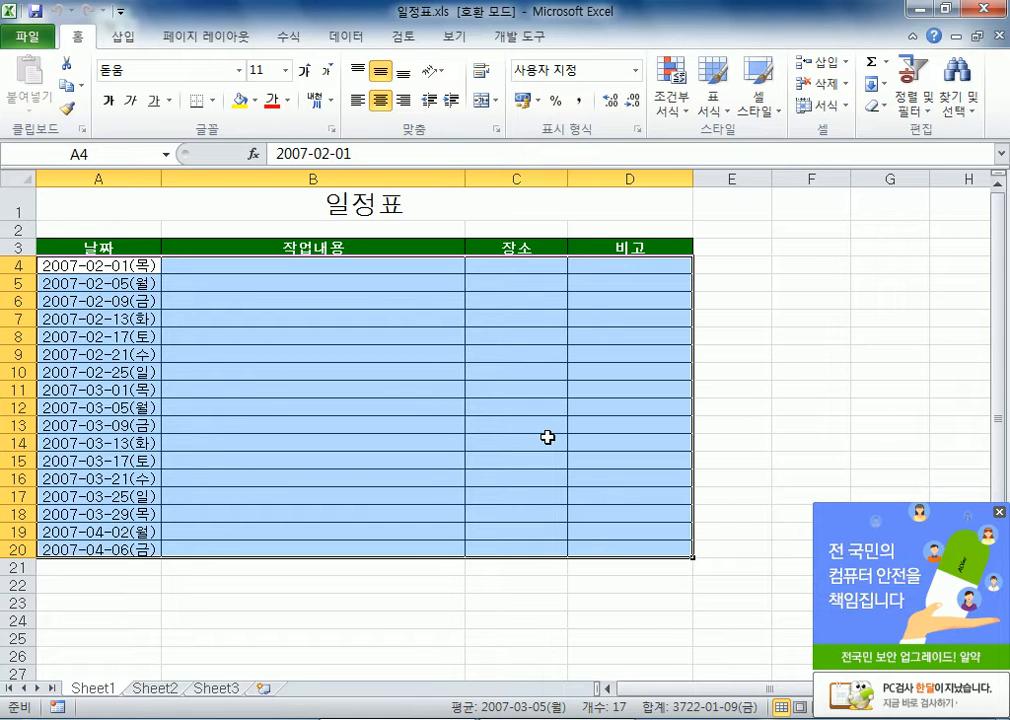
Step: Close the pop-up advertisement and select the schedule's data range A4:D20
{"action": "left_click", "coordinate": [999, 512]}
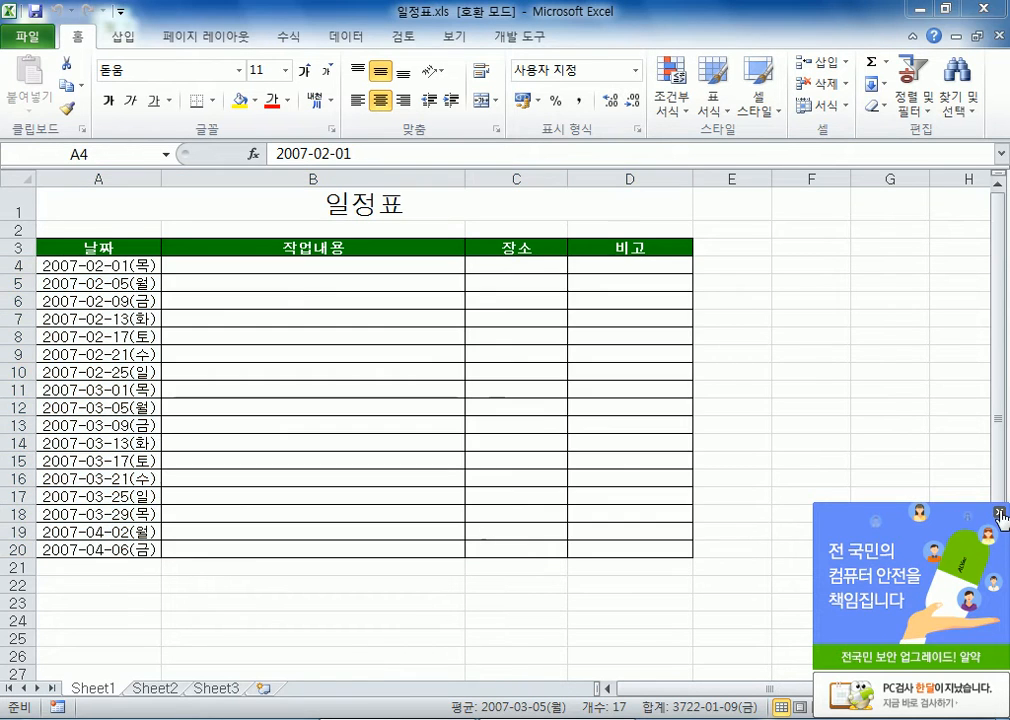
{"action": "left_click", "coordinate": [90, 266]}
{"action": "left_click_drag", "start_coordinate": [90, 266], "coordinate": [657, 549]}
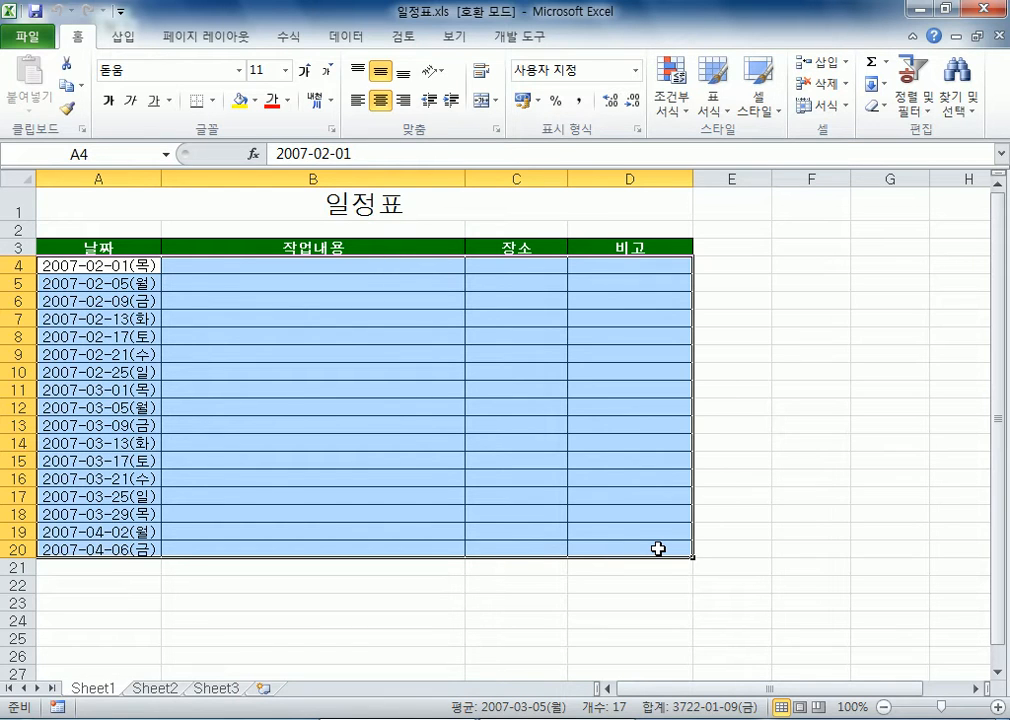
{"action": "left_click_drag", "start_coordinate": [70, 336], "coordinate": [595, 338]}
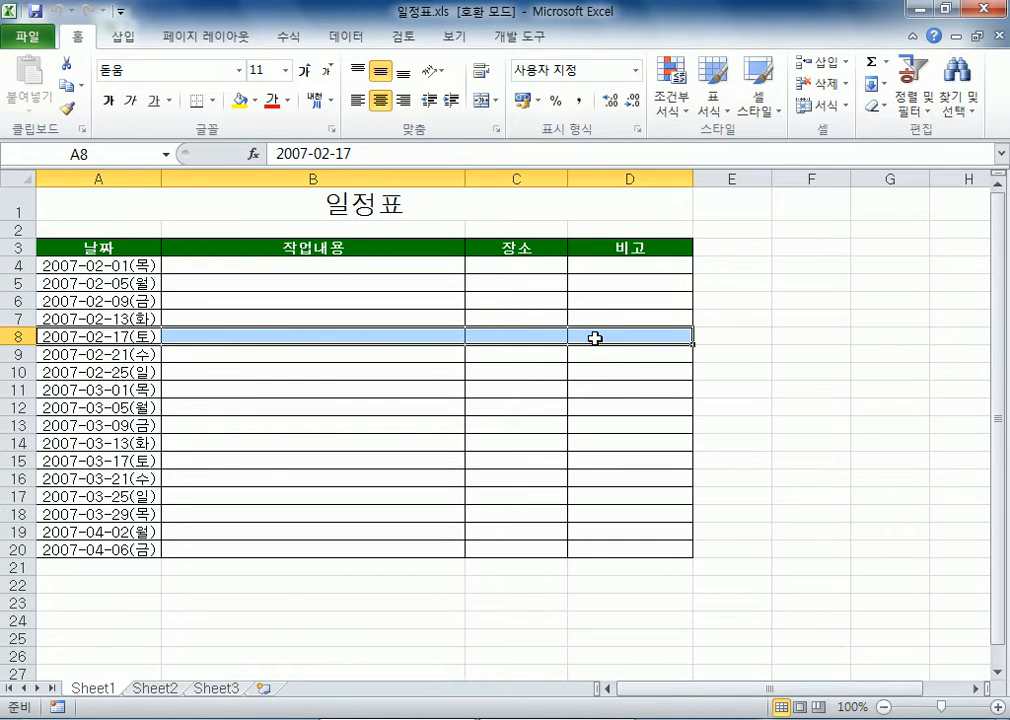
{"action": "left_click_drag", "start_coordinate": [95, 389], "coordinate": [617, 395]}
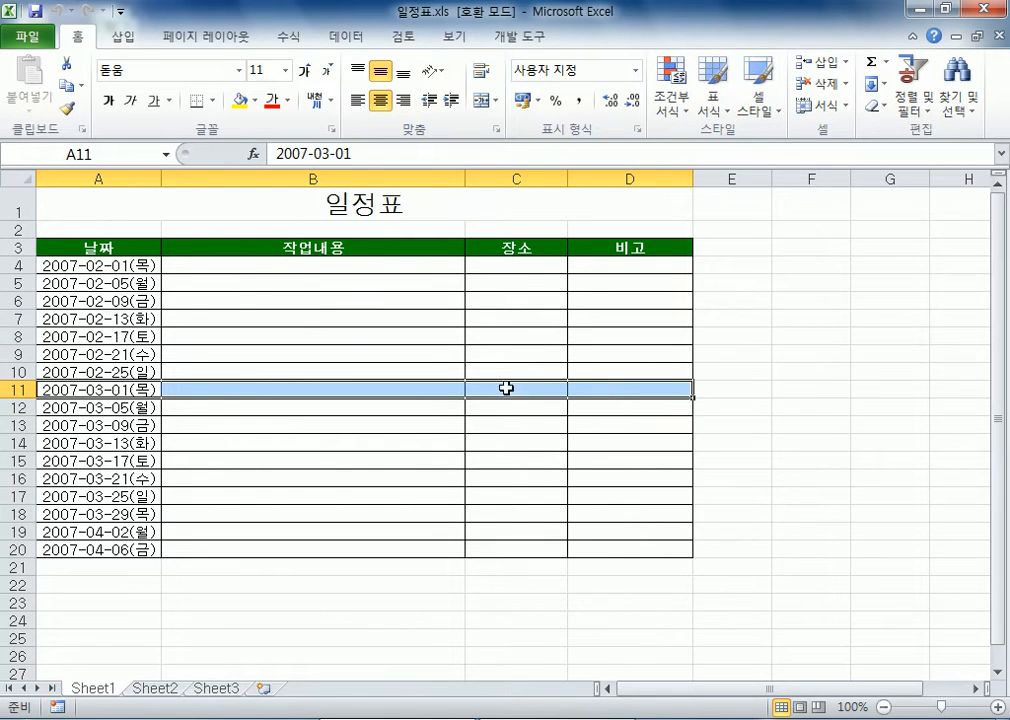
{"action": "left_click_drag", "start_coordinate": [60, 337], "coordinate": [566, 337]}
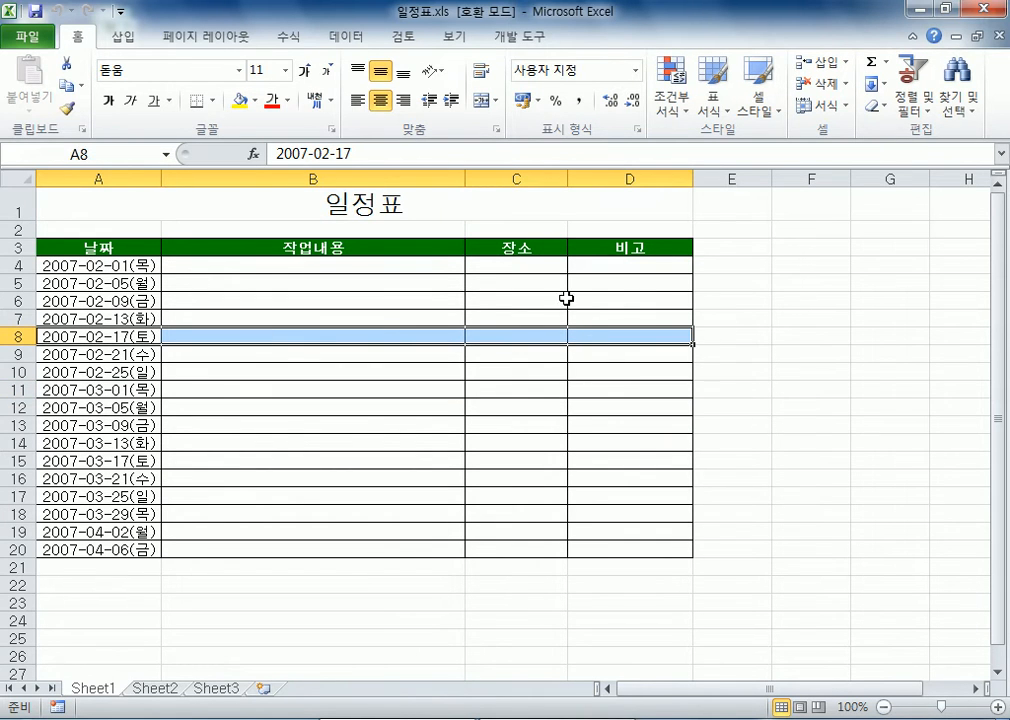
{"action": "left_click", "coordinate": [257, 101]}
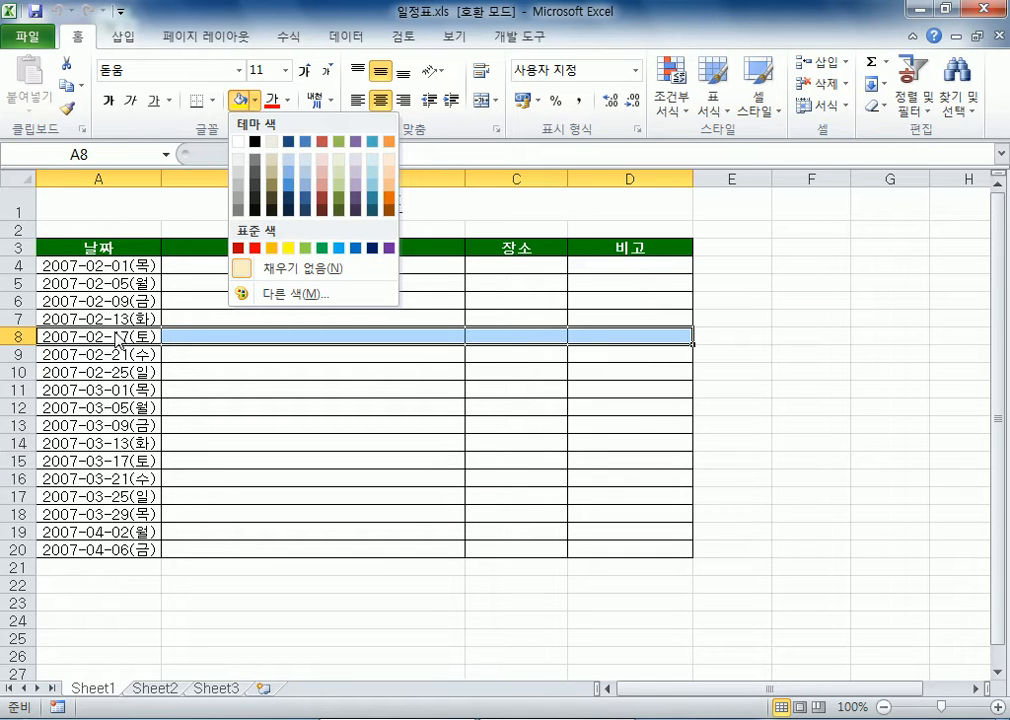
{"action": "left_click", "coordinate": [140, 367]}
Step: Create a new conditional formatting rule for A4:D20 that uses a formula to determine which cells to format
{"action": "left_click", "coordinate": [88, 268]}
{"action": "left_click_drag", "start_coordinate": [88, 268], "coordinate": [651, 549]}
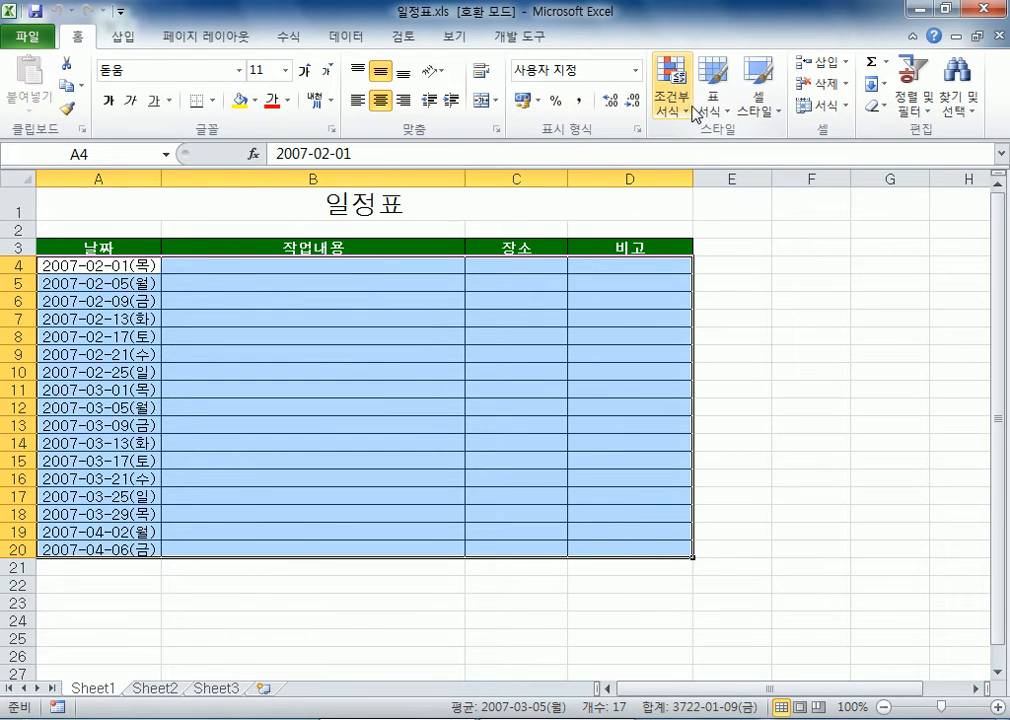
{"action": "left_click", "coordinate": [688, 112]}
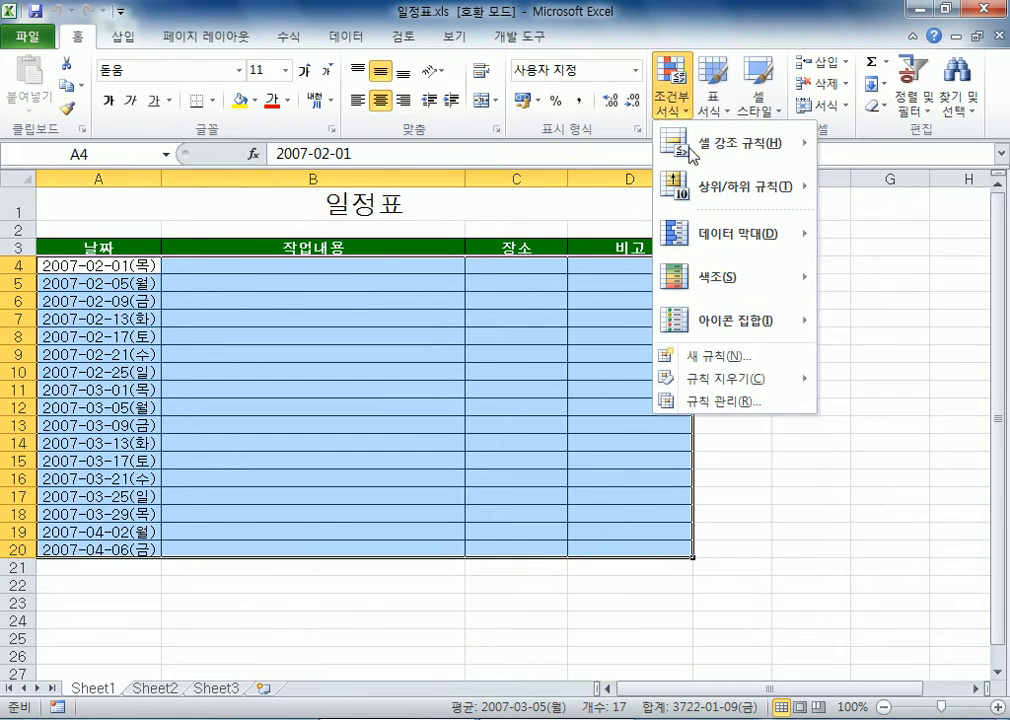
{"action": "left_click", "coordinate": [708, 358]}
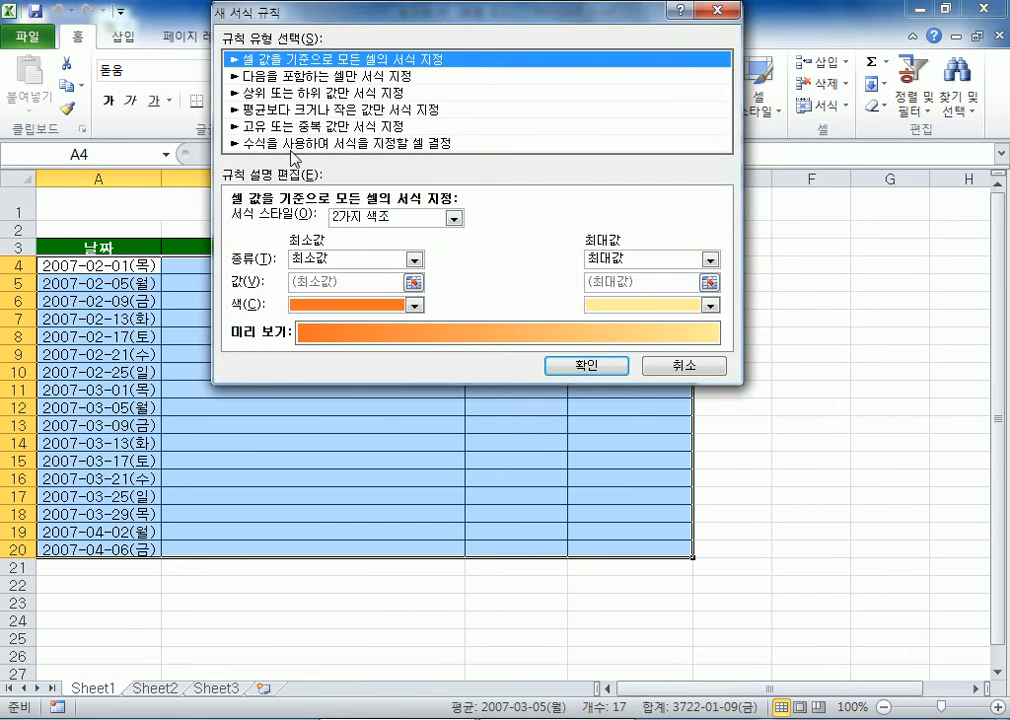
{"action": "left_click", "coordinate": [290, 144]}
{"action": "left_click", "coordinate": [316, 219]}
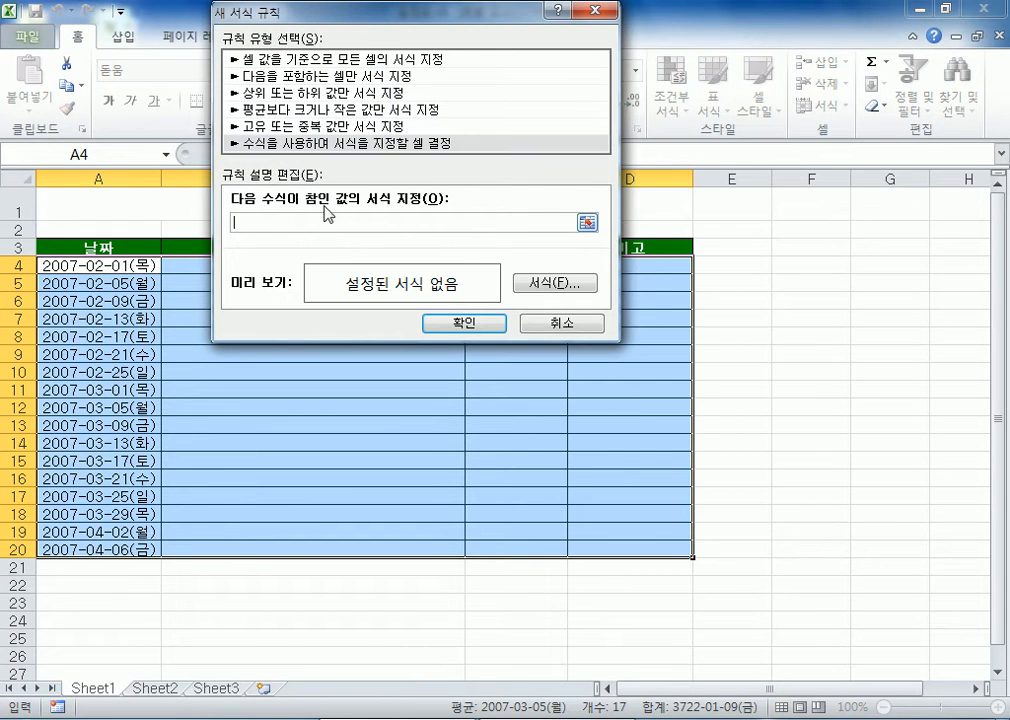
Step: Set the new rule's format to a light blue background fill
{"action": "left_click_drag", "start_coordinate": [354, 18], "coordinate": [378, 100]}
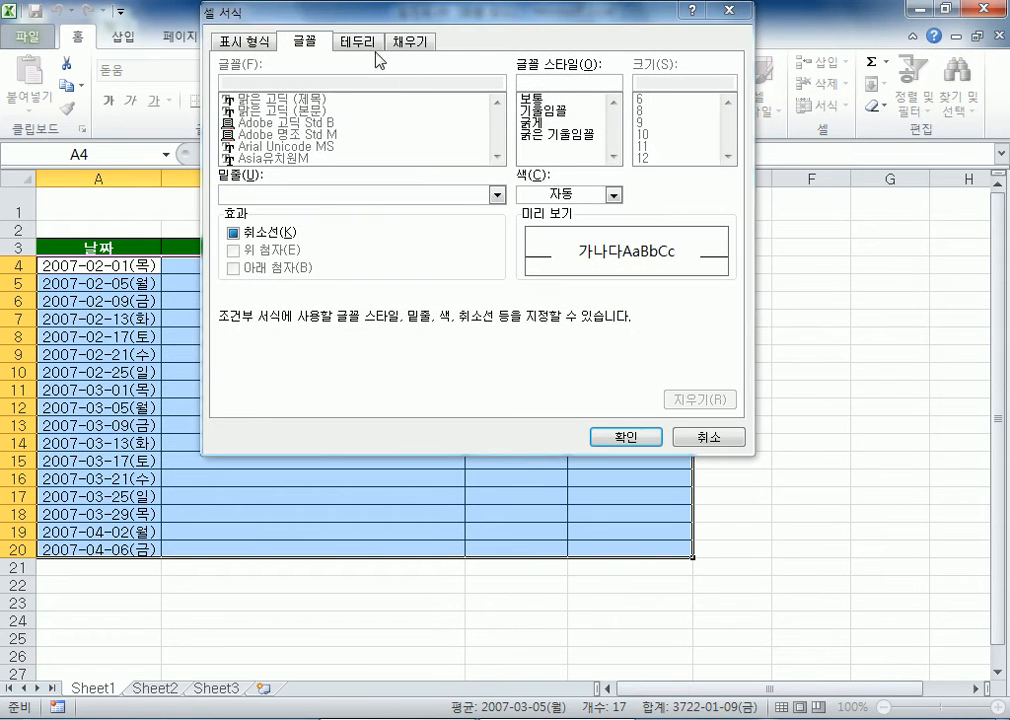
{"action": "left_click", "coordinate": [410, 42]}
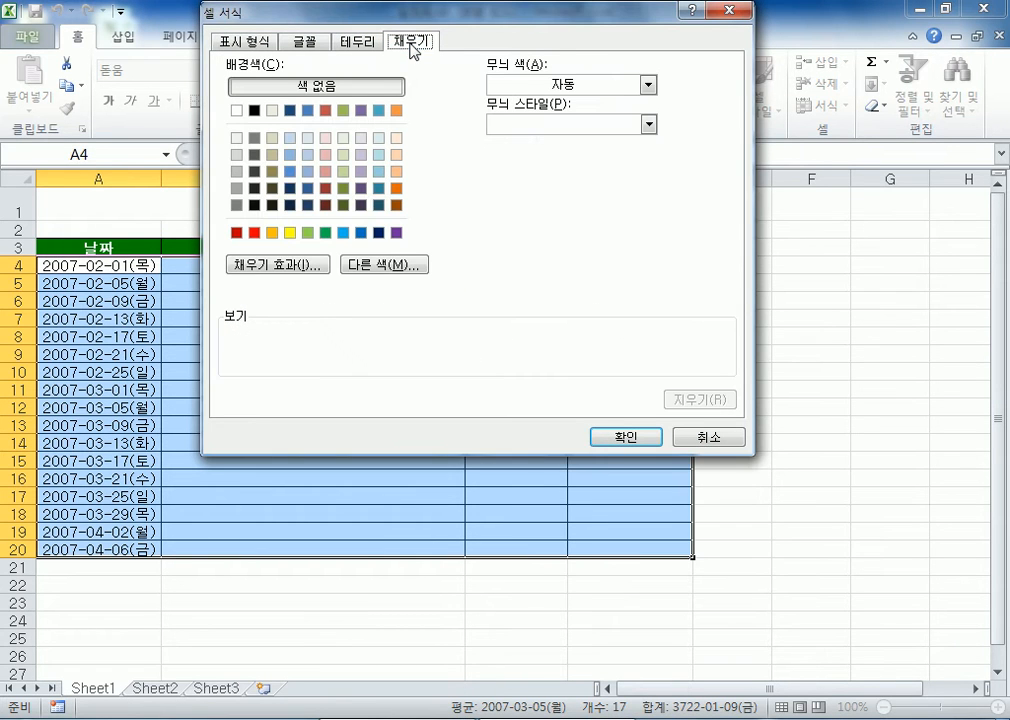
{"action": "left_click", "coordinate": [308, 156]}
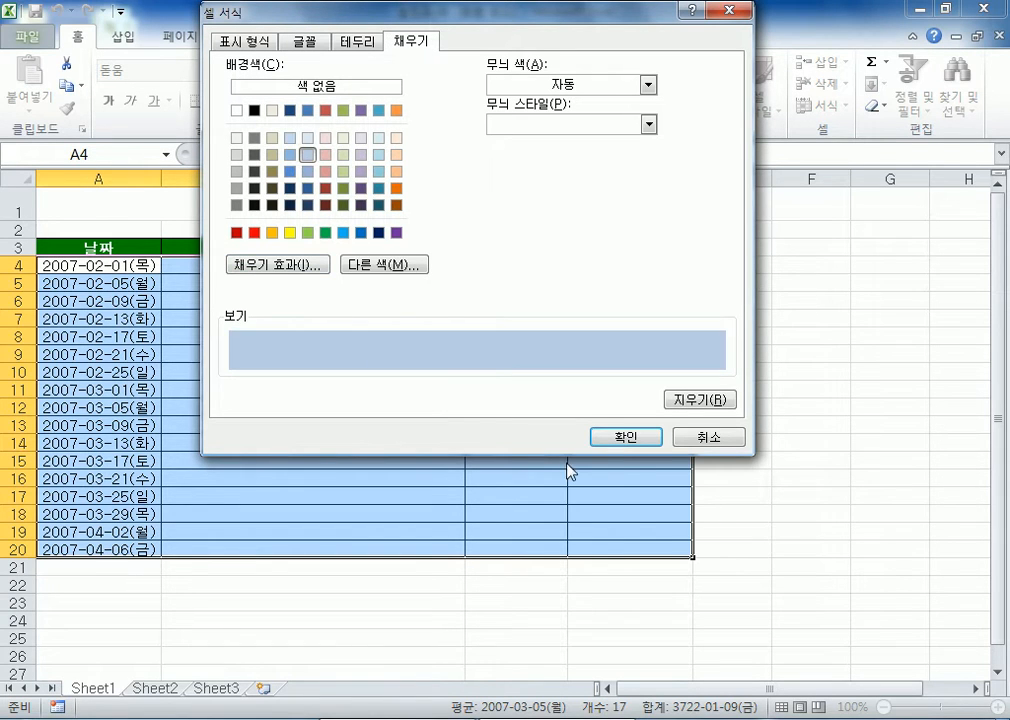
{"action": "left_click", "coordinate": [624, 440]}
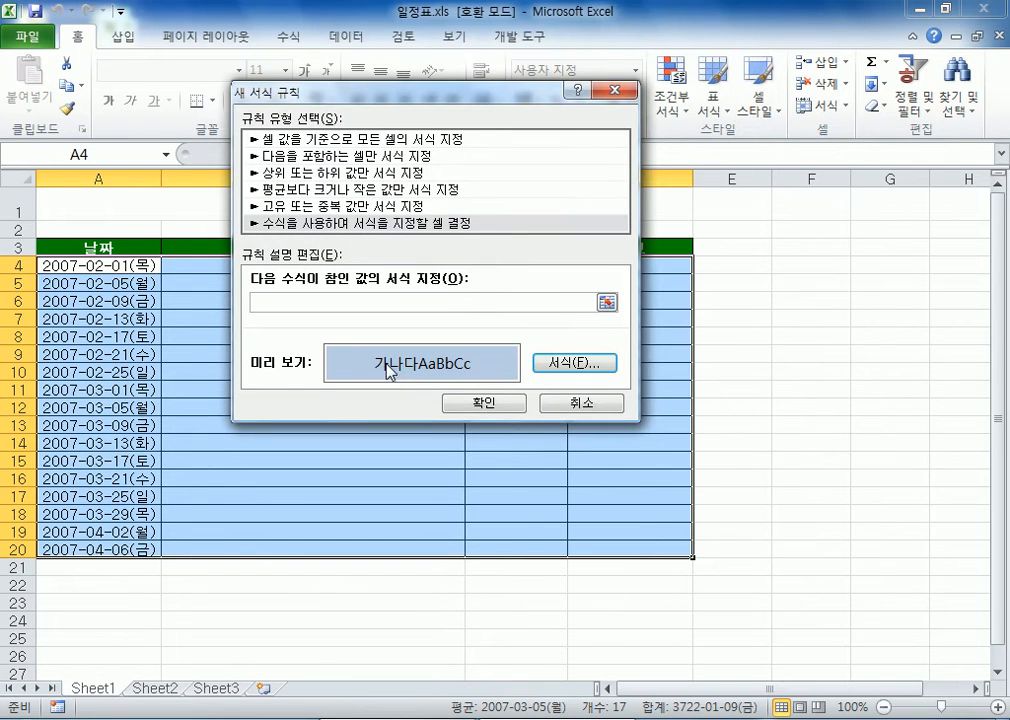
Step: Switch to Notepad and write the formula =WEEKDAY($A4,1)=1 on the first line
{"action": "left_click", "coordinate": [312, 301]}
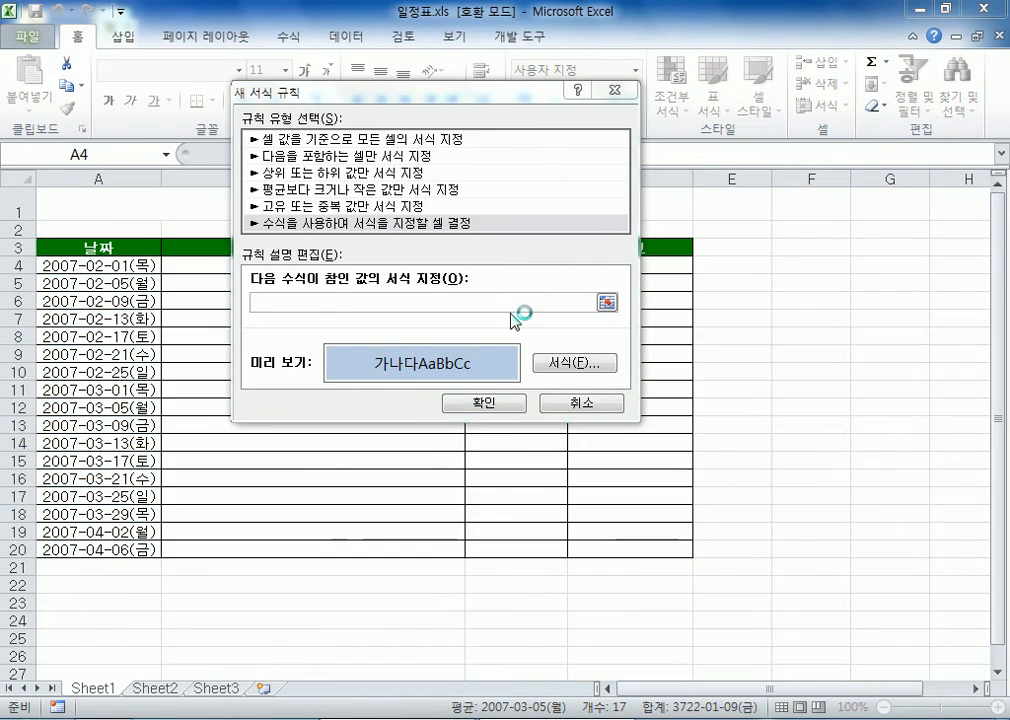
{"action": "left_click_drag", "start_coordinate": [404, 238], "coordinate": [606, 107]}
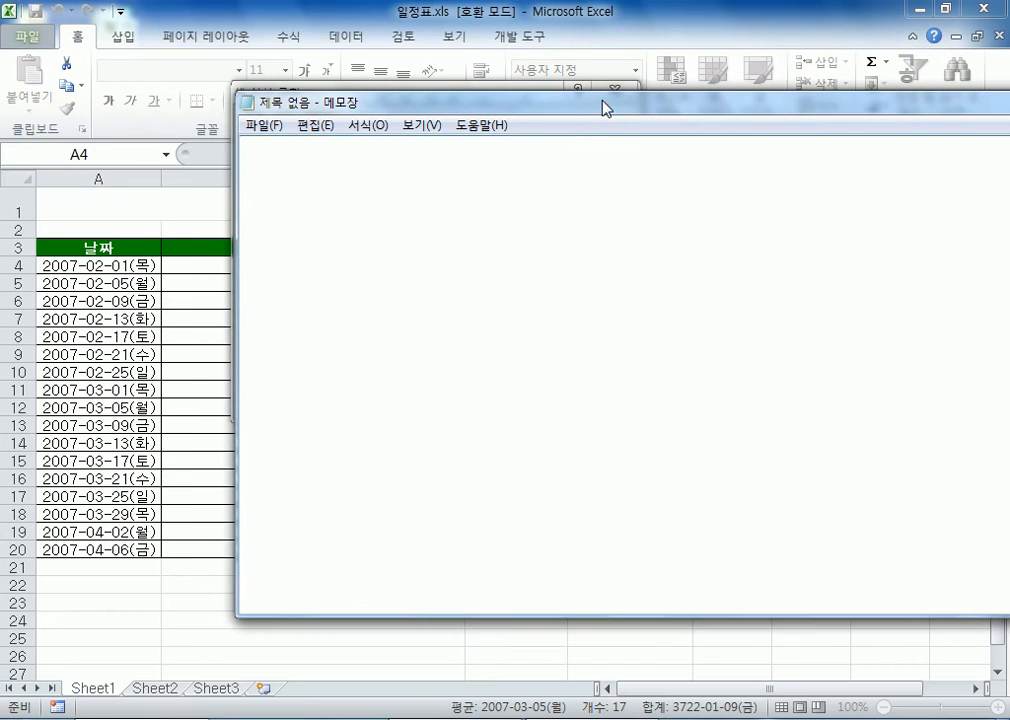
{"action": "type", "text": "=WEEKDAY"}
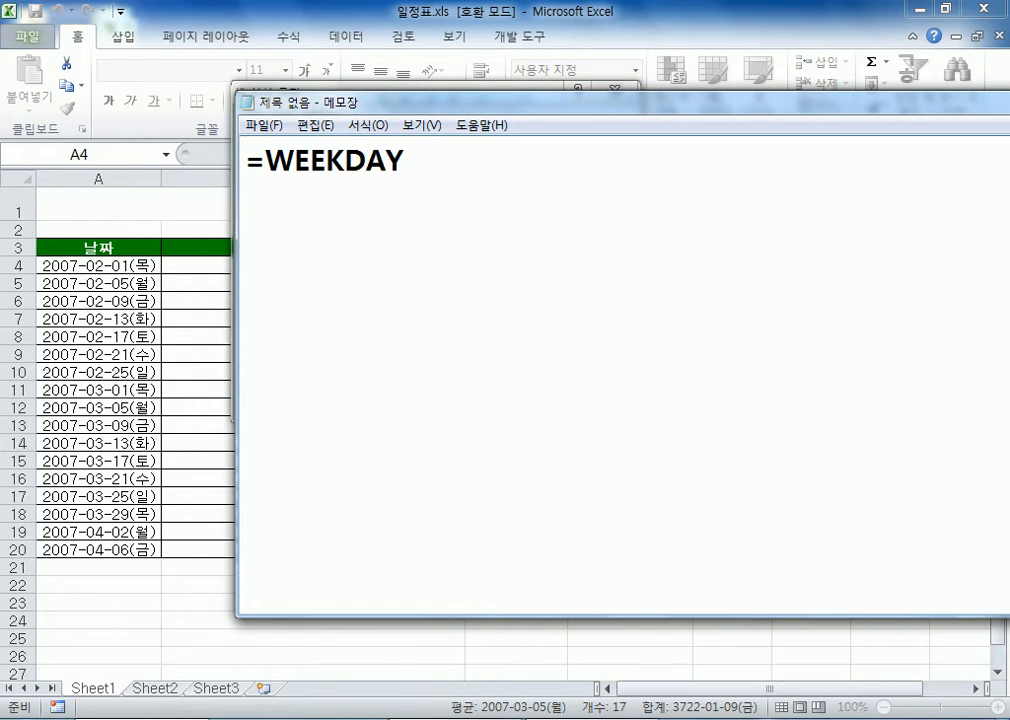
{"action": "type", "text": "("}
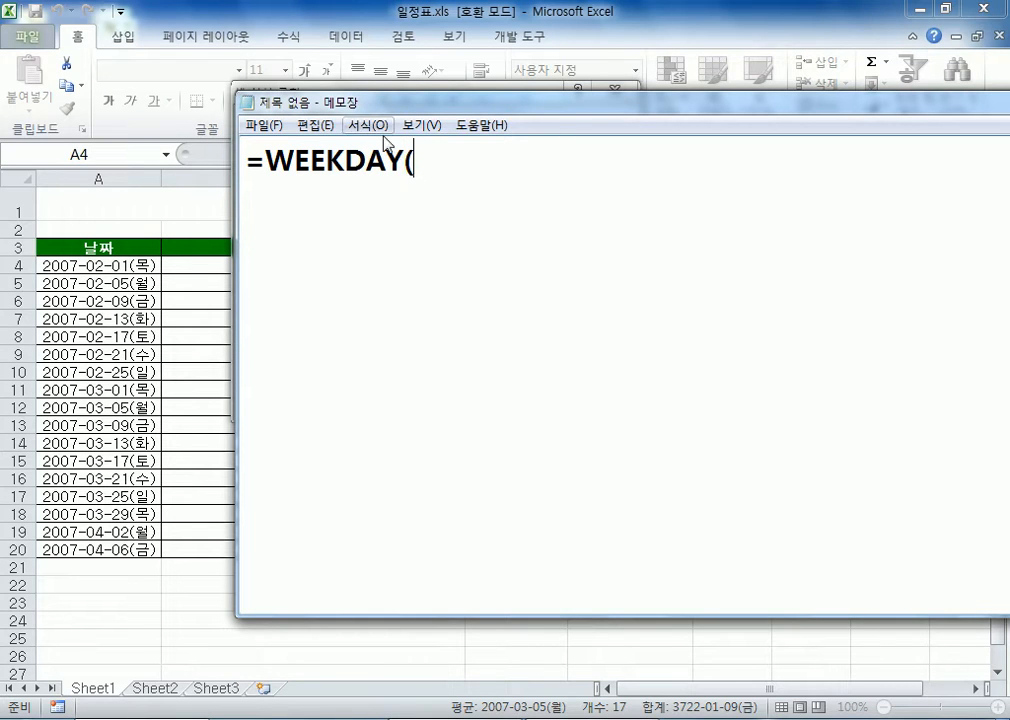
{"action": "type", "text": "A4"}
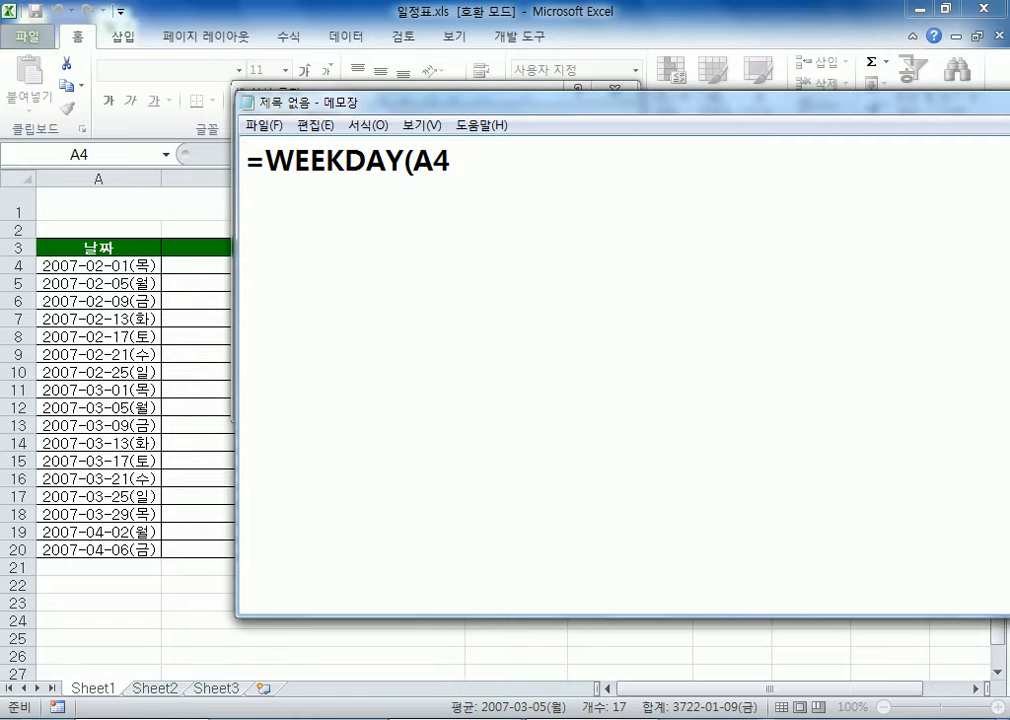
{"action": "left_click", "coordinate": [430, 162]}
{"action": "type", "text": "$"}
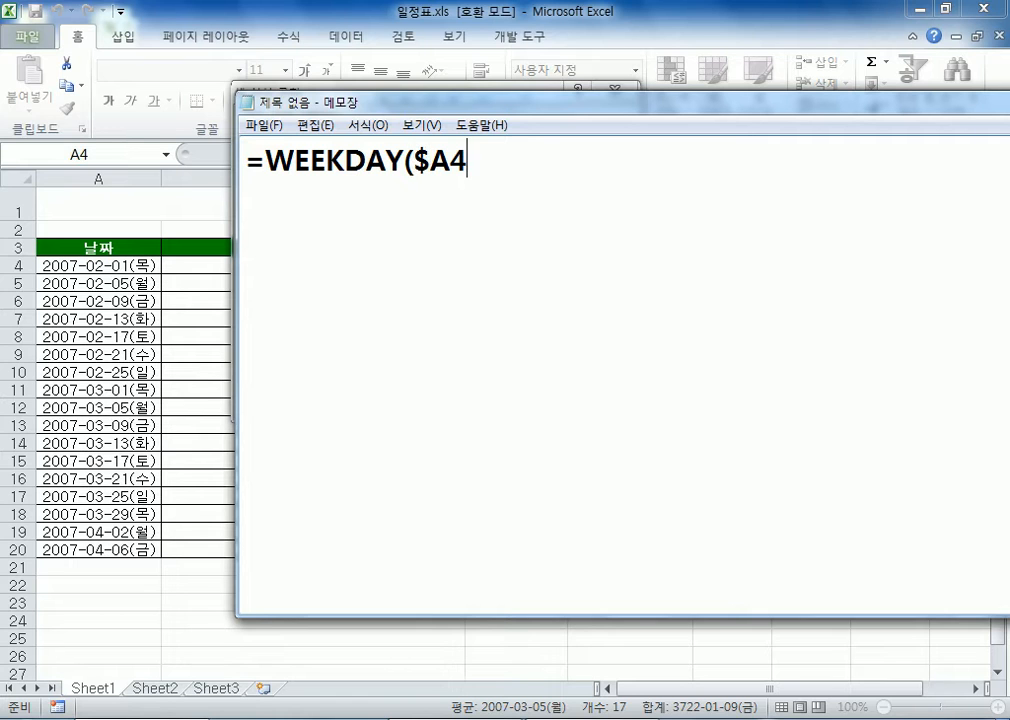
{"action": "left_click", "coordinate": [468, 162]}
{"action": "type", "text": ")=1"}
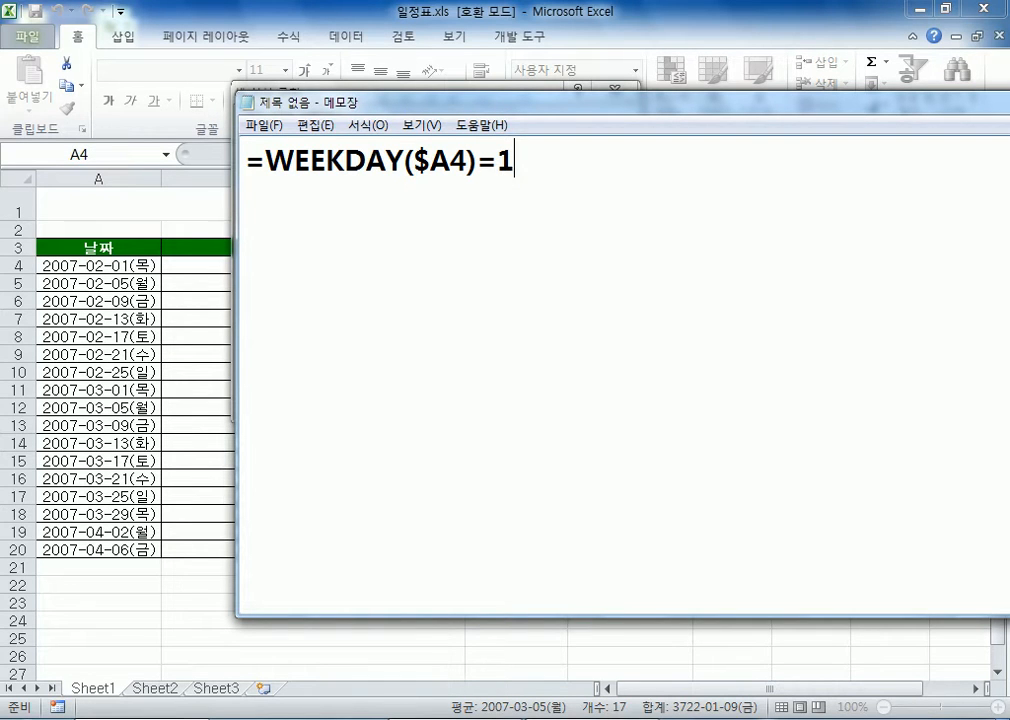
{"action": "left_click", "coordinate": [463, 162]}
{"action": "type", "text": ",1"}
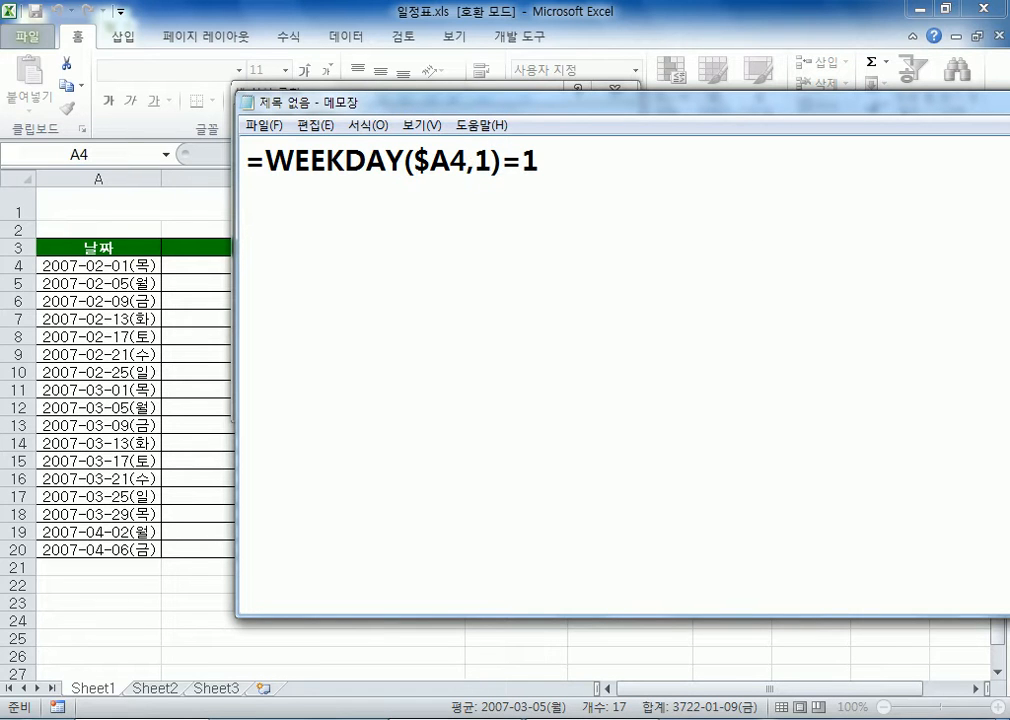
Step: Copy the WEEKDAY formula line and paste it repeatedly below the original
{"action": "key", "text": "Home"}
{"action": "key", "text": "End"}
{"action": "key", "text": "Return"}
{"action": "key", "text": "Return"}
{"action": "key", "text": "Return"}
{"action": "key", "text": "Up"}
{"action": "key", "text": "Up"}
{"action": "key", "text": "Up"}
{"action": "key", "text": "shift+Down"}
{"action": "key", "text": "ctrl+c"}
{"action": "key", "text": "Right"}
{"action": "key", "text": "ctrl+v"}
{"action": "key", "text": "ctrl+v"}
{"action": "key", "text": "ctrl+v"}
Step: Change the WEEKDAY option to 2 in the second formula and 3 in the third, and delete the surplus copy
{"action": "key", "text": "Left"}
{"action": "key", "text": "Left"}
{"action": "key", "text": "Left"}
{"action": "key", "text": "Left"}
{"action": "key", "text": "Left"}
{"action": "key", "text": "Up"}
{"action": "key", "text": "Up"}
{"action": "key", "text": "Delete"}
{"action": "type", "text": "2"}
{"action": "key", "text": "Down"}
{"action": "key", "text": "Left"}
{"action": "key", "text": "Delete"}
{"action": "type", "text": "3"}
{"action": "key", "text": "Down"}
{"action": "key", "text": "Home"}
{"action": "key", "text": "shift+Down"}
{"action": "key", "text": "Delete"}
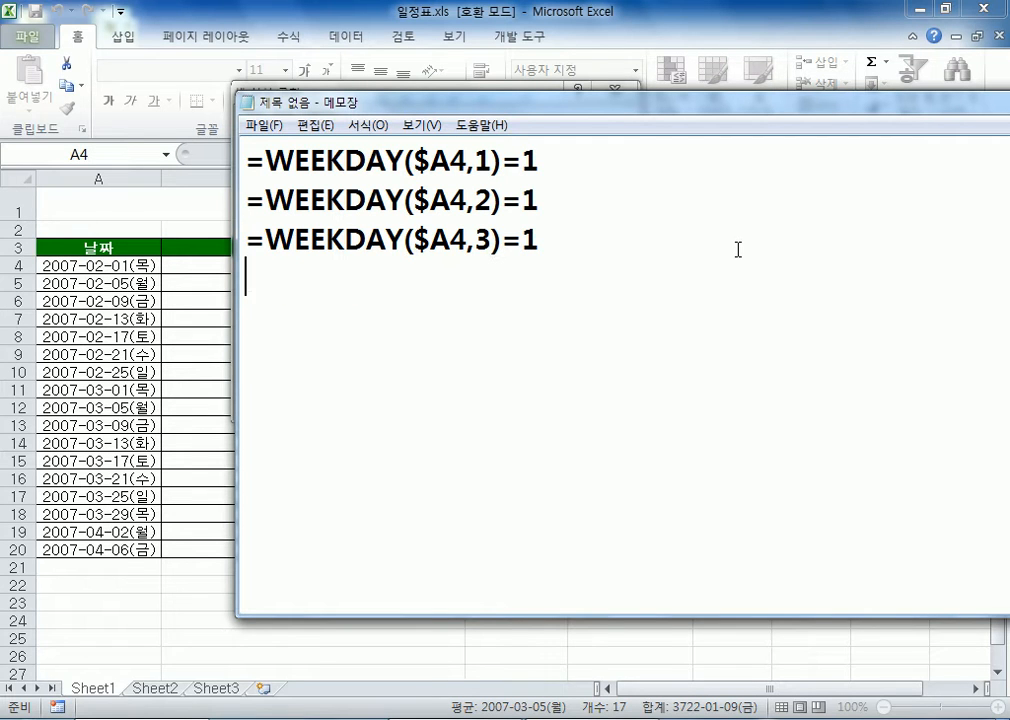
Step: Set the comparison value to 6 in the second formula and 5 in the third
{"action": "key", "text": "Up"}
{"action": "key", "text": "Up"}
{"action": "key", "text": "Up"}
{"action": "key", "text": "End"}
{"action": "key", "text": "Left"}
{"action": "key", "text": "Down"}
{"action": "type", "text": "6"}
{"action": "key", "text": "Delete"}
{"action": "key", "text": "Down"}
{"action": "key", "text": "Left"}
{"action": "type", "text": "5"}
{"action": "key", "text": "Delete"}
{"action": "key", "text": "Up"}
{"action": "key", "text": "Up"}
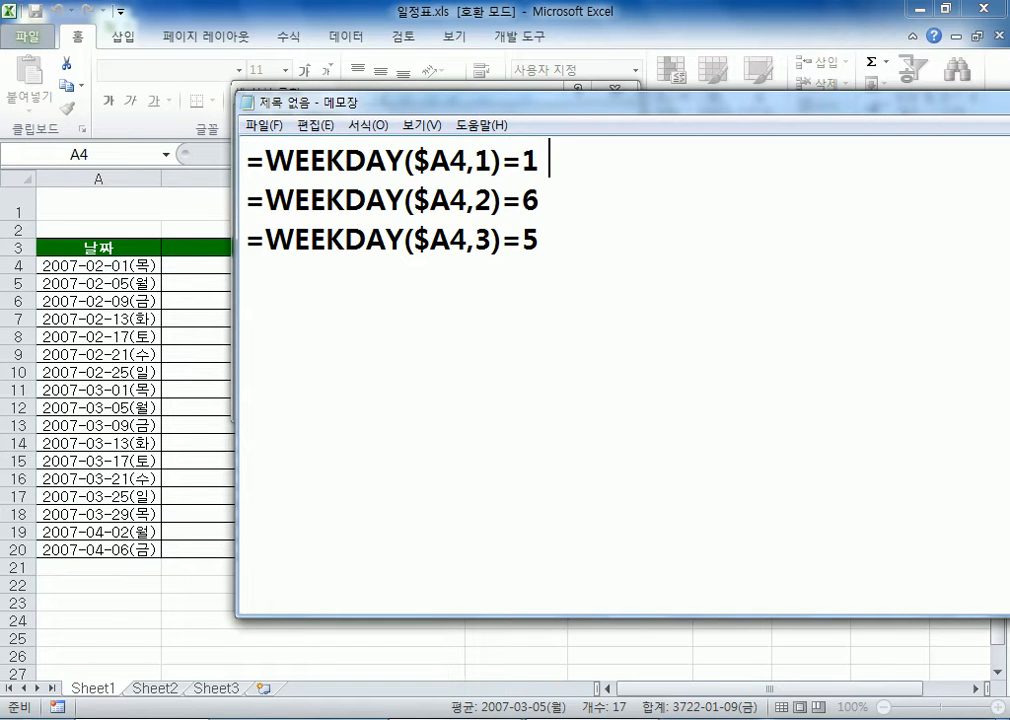
{"action": "type", "text": ":"}
{"action": "key", "text": "BackSpace"}
{"action": "key", "text": "BackSpace"}
{"action": "key", "text": "BackSpace"}
Step: Add the syntax line =WEEKDAY(날짜, 옵션) below the three formulas, separated by a blank line
{"action": "key", "text": "Down"}
{"action": "key", "text": "Down"}
{"action": "key", "text": "Down"}
{"action": "key", "text": "Down"}
{"action": "type", "text": "=ㅈ"}
{"action": "key", "text": "BackSpace"}
{"action": "key", "text": "Hangul"}
{"action": "type", "text": "WEEKDAY"}
{"action": "key", "text": "Hangul"}
{"action": "type", "text": "(날짜, 옵션)"}
{"action": "key", "text": "Return"}
Step: Copy the WEEKDAY syntax line onto three new lines directly below it
{"action": "key", "text": "Up"}
{"action": "key", "text": "shift+End"}
{"action": "key", "text": "ctrl+c"}
{"action": "key", "text": "Down"}
{"action": "key", "text": "ctrl+v"}
{"action": "key", "text": "Return"}
{"action": "key", "text": "ctrl+v"}
{"action": "key", "text": "Return"}
{"action": "key", "text": "ctrl+v"}
Step: Replace the word 옵션 in the three copied syntax lines with 1, 2 and 3 respectively
{"action": "key", "text": "Up"}
{"action": "key", "text": "Up"}
{"action": "key", "text": "Left"}
{"action": "key", "text": "shift+Left"}
{"action": "key", "text": "shift+Left"}
{"action": "key", "text": "BackSpace"}
{"action": "type", "text": "1"}
{"action": "key", "text": "Down"}
{"action": "key", "text": "shift+Left"}
{"action": "key", "text": "shift+Left"}
{"action": "type", "text": "2"}
{"action": "key", "text": "Down"}
{"action": "key", "text": "Left"}
{"action": "key", "text": "shift+Right"}
{"action": "key", "text": "shift+Right"}
{"action": "type", "text": "3"}
Step: Append a colon to each of the three numbered syntax lines, moving the Notepad window for more room
{"action": "key", "text": "Up"}
{"action": "key", "text": "Up"}
{"action": "key", "text": "End"}
{"action": "type", "text": ":"}
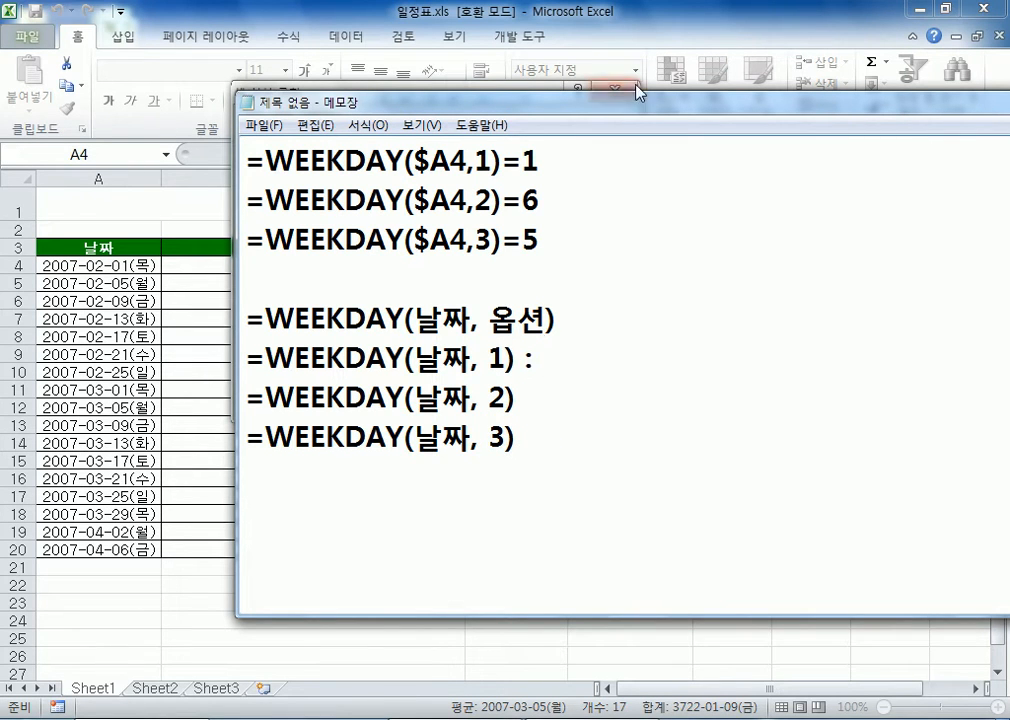
{"action": "left_click_drag", "start_coordinate": [637, 102], "coordinate": [433, 17]}
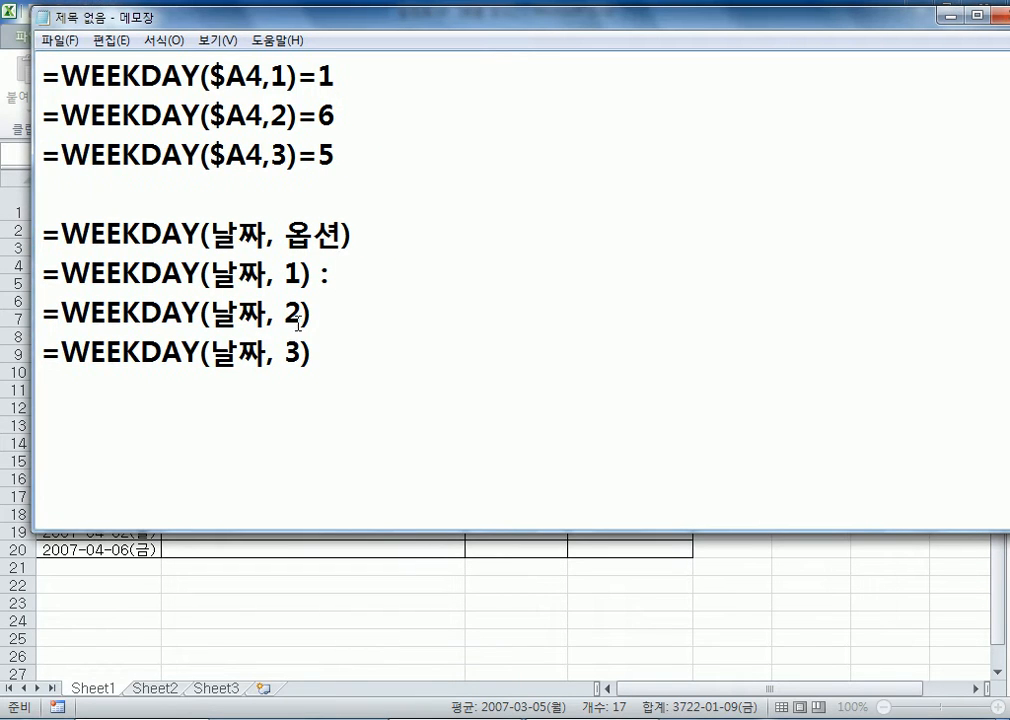
{"action": "left_click", "coordinate": [372, 383]}
{"action": "left_click", "coordinate": [372, 311]}
{"action": "type", "text": ":"}
{"action": "key", "text": "Down"}
{"action": "type", "text": ":"}
{"action": "key", "text": "Up"}
{"action": "key", "text": "Up"}
Step: Describe option 1 after its colon as "일요일 1, 월 2, 화 3, ... 토 7"
{"action": "type", "text": "이ㄹ요일"}
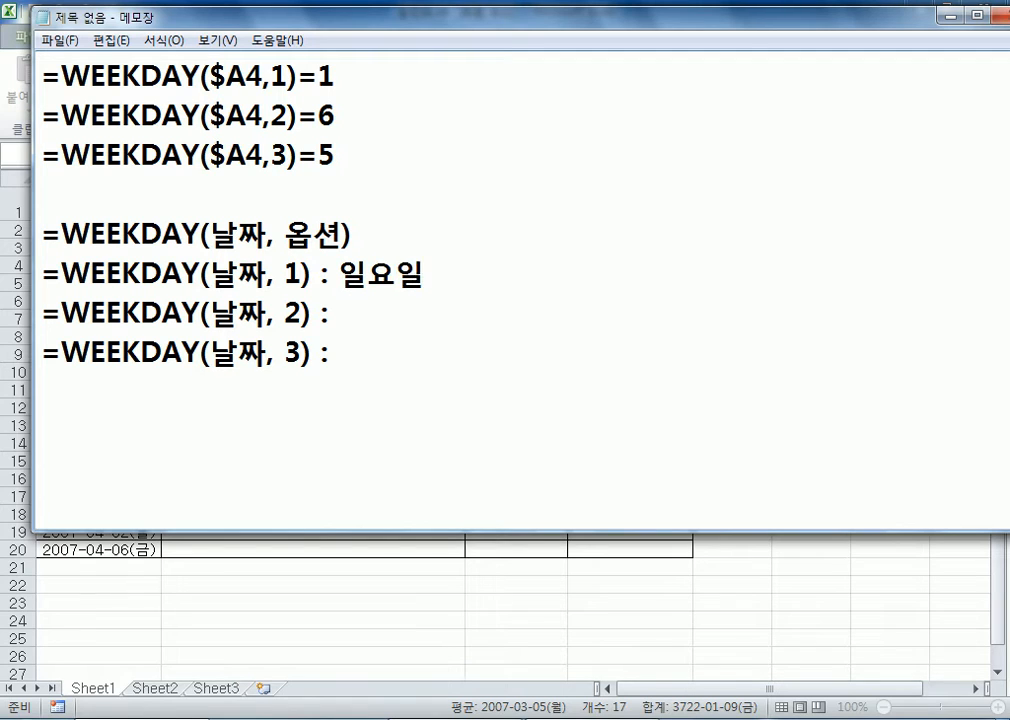
{"action": "type", "text": " 1, 월"}
{"action": "key", "text": "Left"}
{"action": "key", "text": "Left"}
{"action": "key", "text": "Left"}
{"action": "key", "text": "Left"}
{"action": "key", "text": "Left"}
{"action": "key", "text": "Left"}
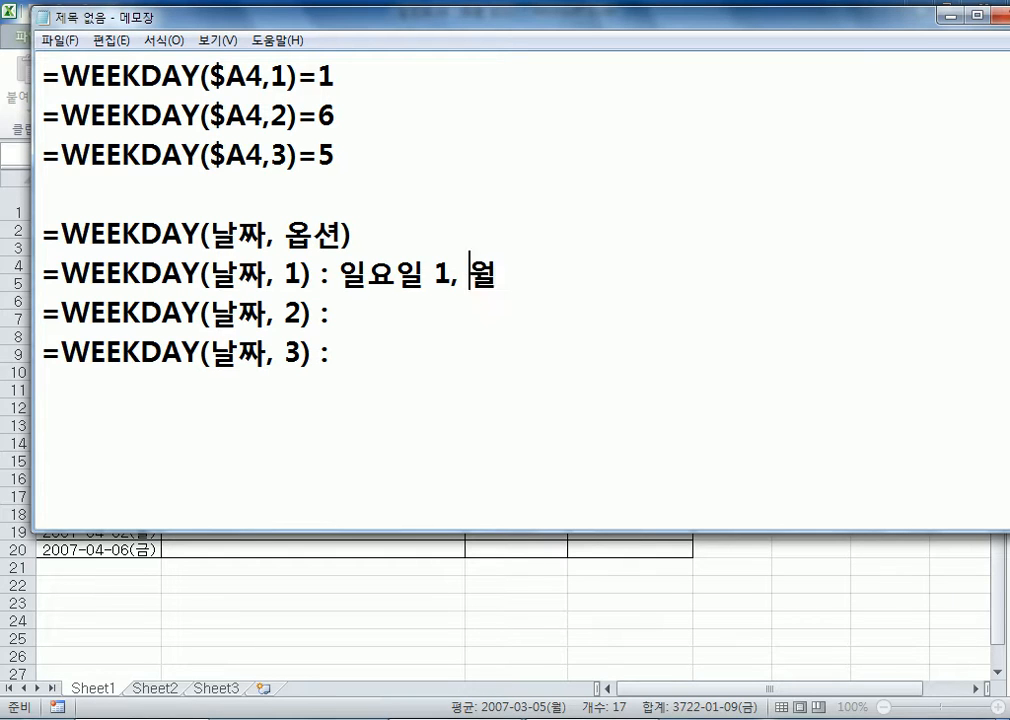
{"action": "key", "text": "End"}
{"action": "type", "text": "2, 화"}
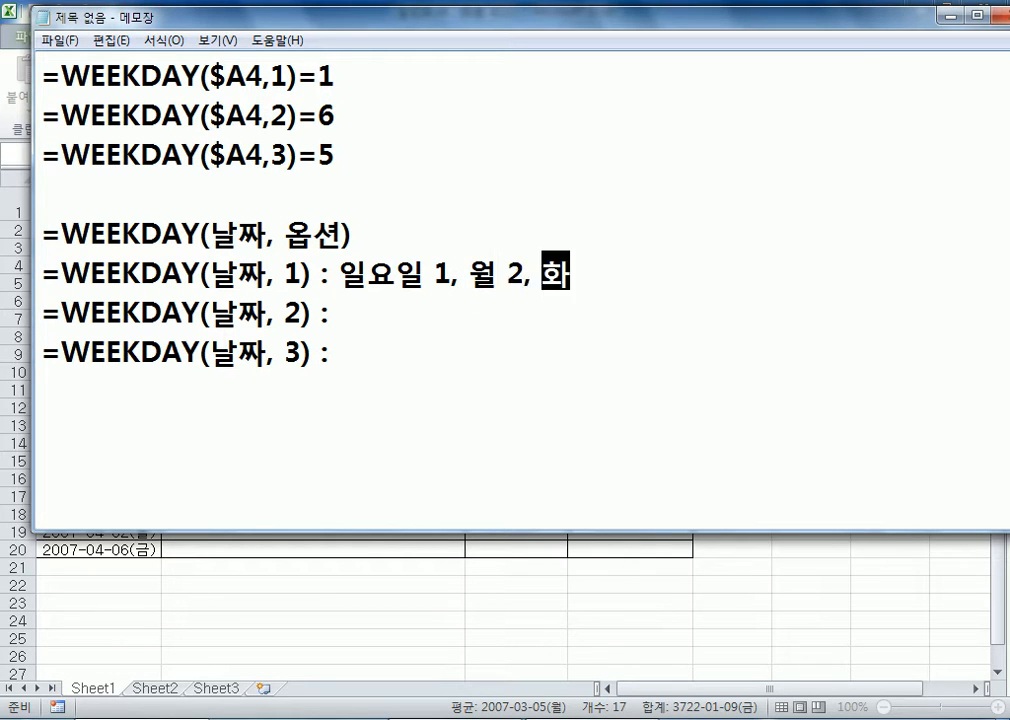
{"action": "type", "text": " 3, ... 토"}
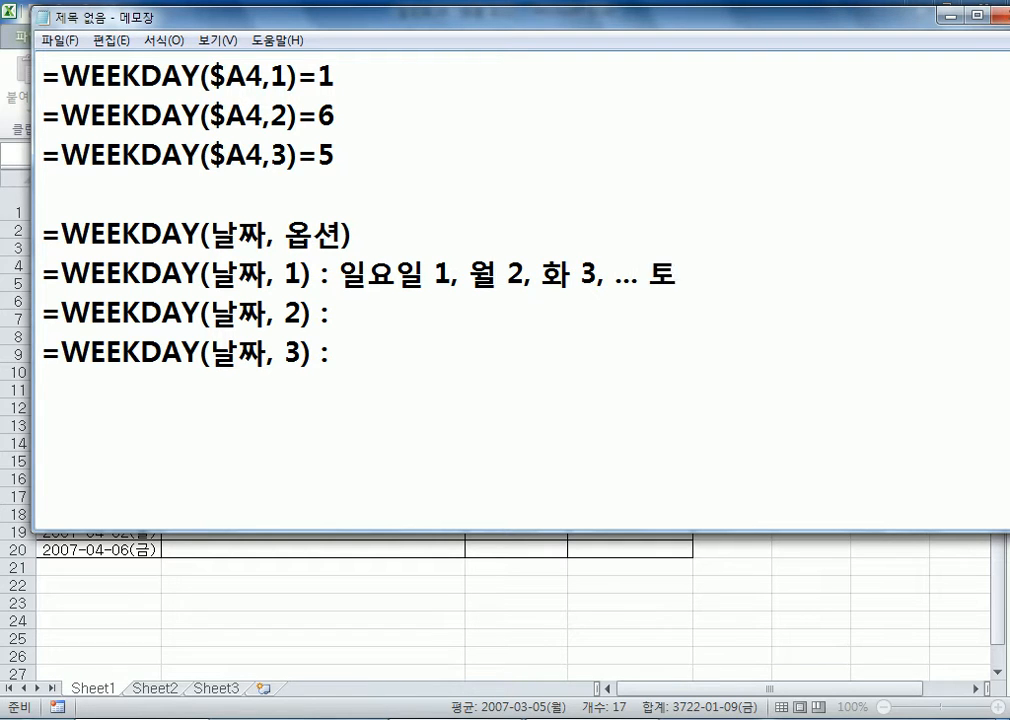
{"action": "type", "text": " 7"}
Step: Highlight option 1 in its syntax line and check the weekday order in the system calendar
{"action": "left_click_drag", "start_coordinate": [292, 273], "coordinate": [300, 273]}
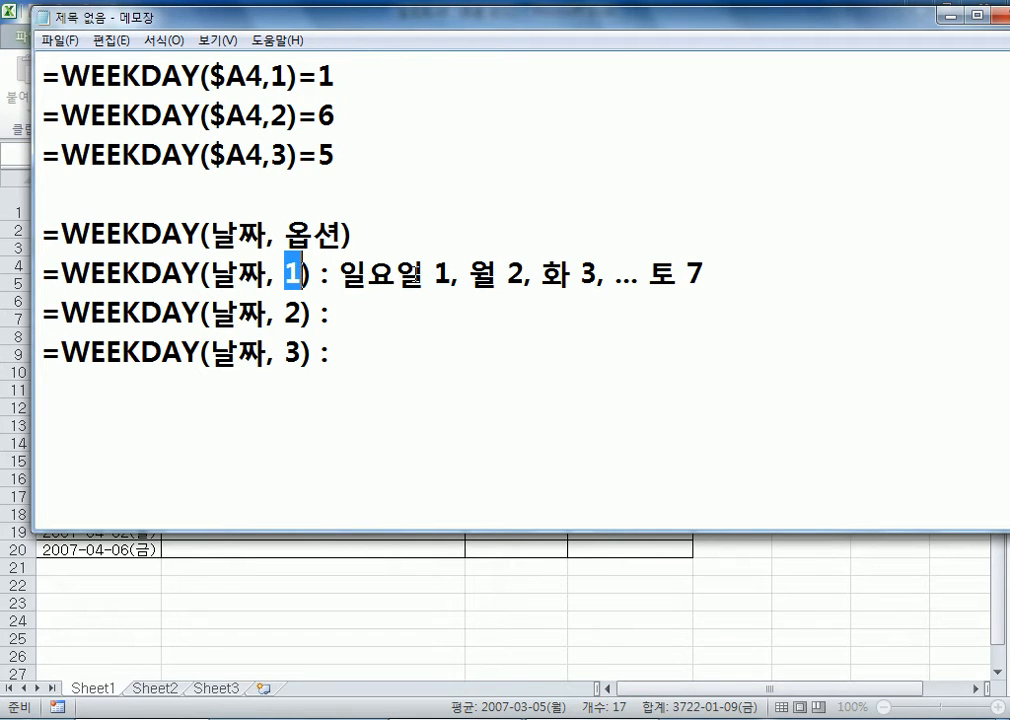
{"action": "left_click", "coordinate": [970, 718]}
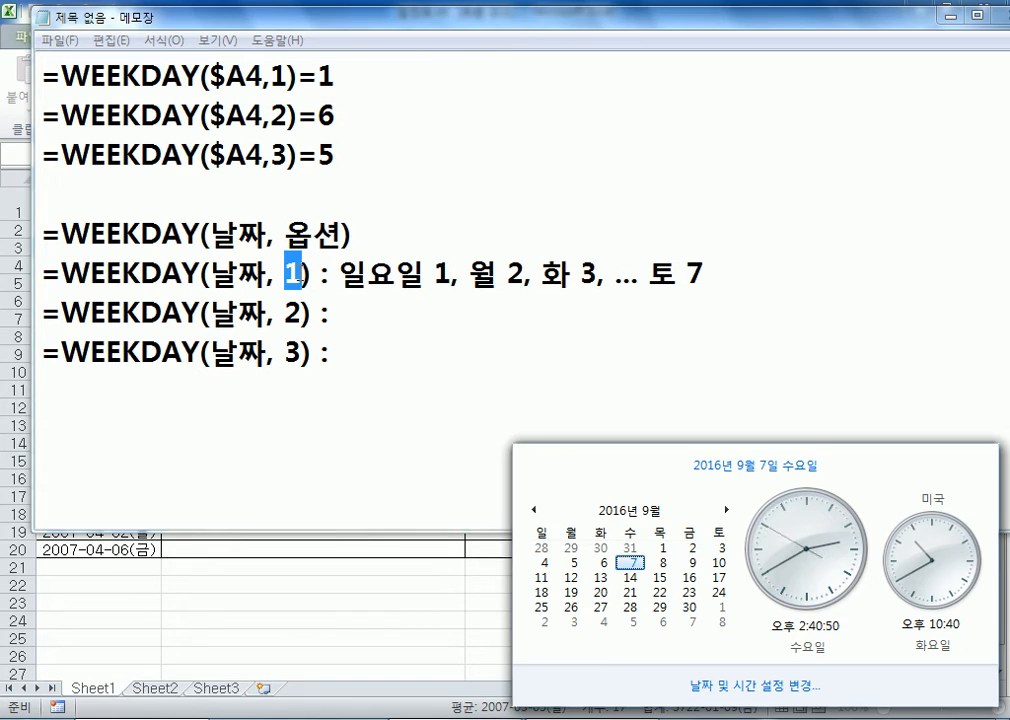
{"action": "left_click", "coordinate": [288, 271]}
{"action": "double_click", "coordinate": [287, 270]}
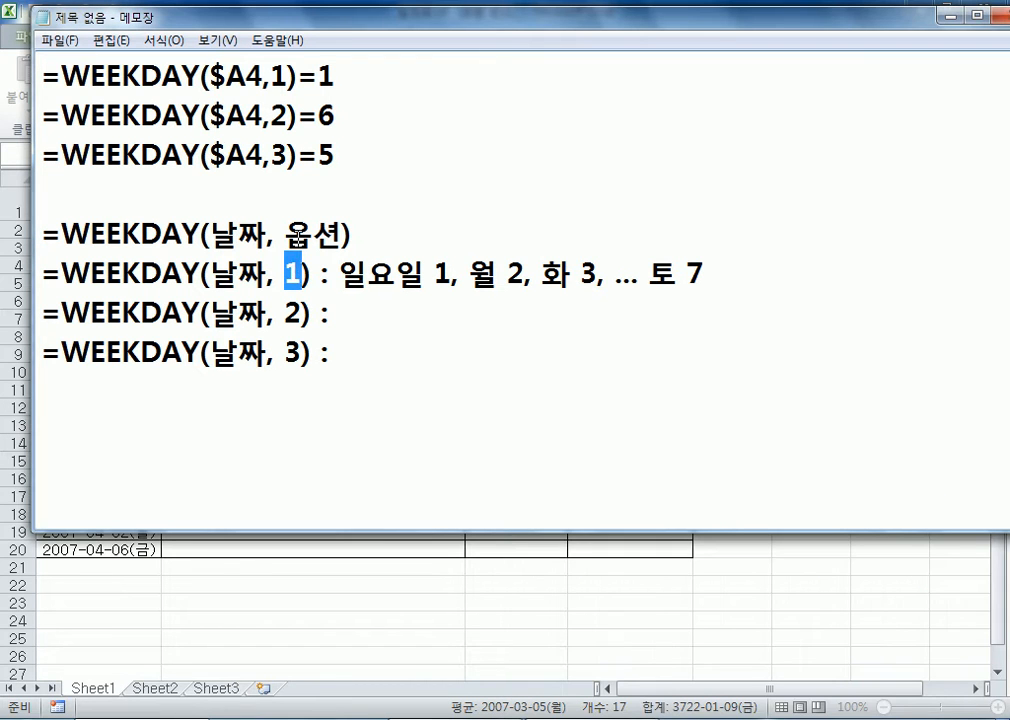
Step: Remove the option argument ",1" from the first formula so it reads =WEEKDAY($A4)=1
{"action": "left_click_drag", "start_coordinate": [262, 77], "coordinate": [288, 77]}
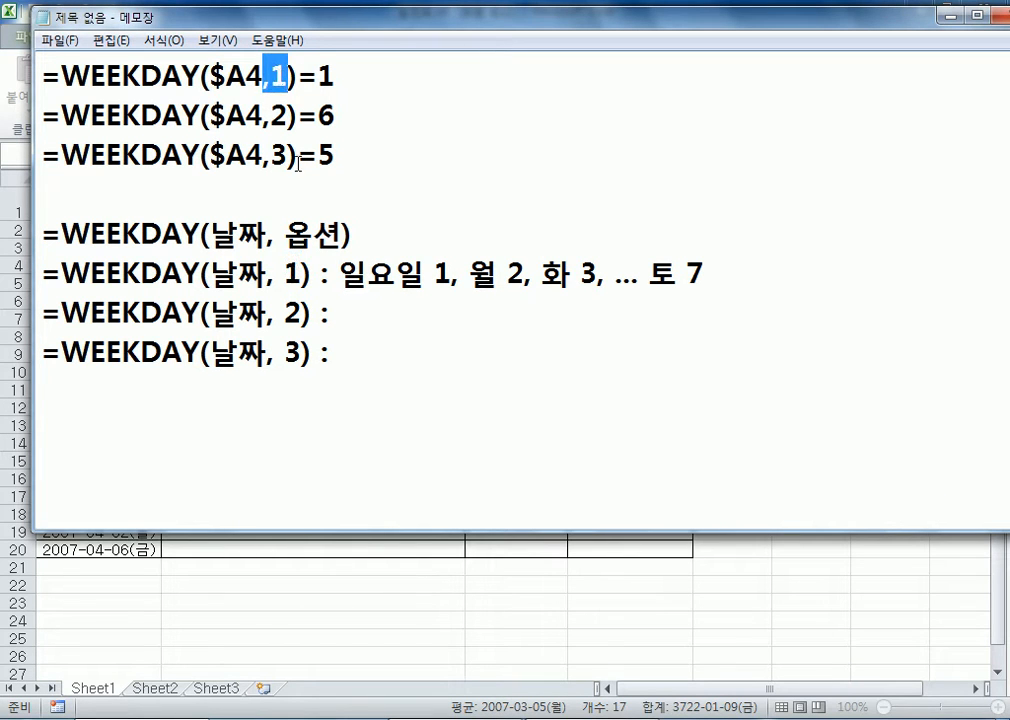
{"action": "key", "text": "Delete"}
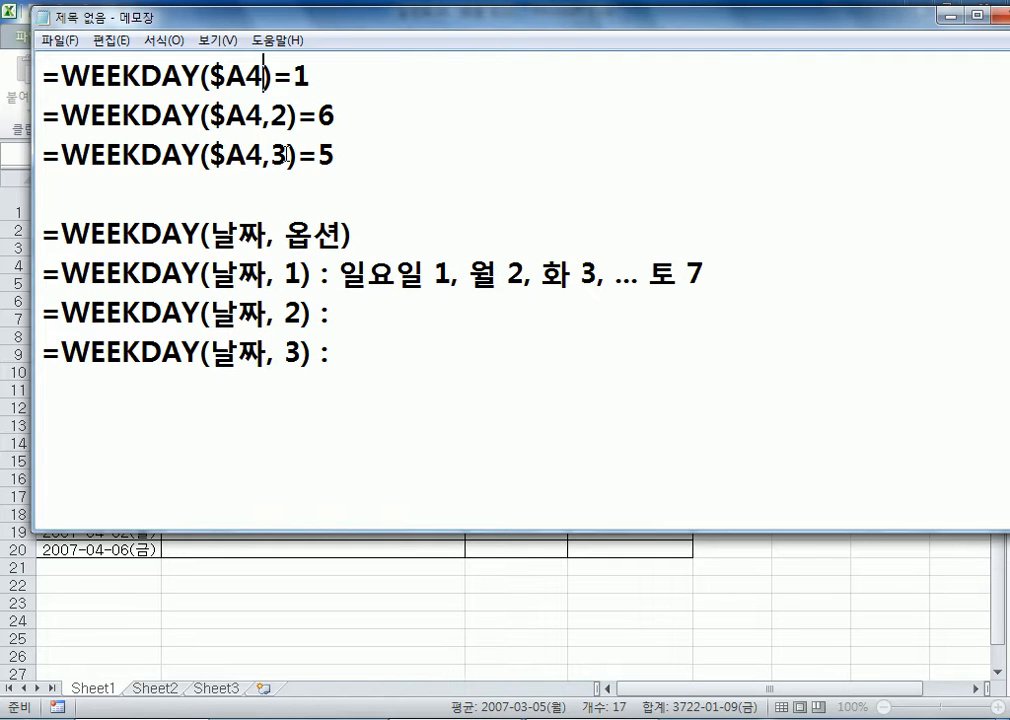
Step: Restore the ",1" argument in the first formula and describe option 2 after its colon as "월 1, 화 2, 수 3, ... 토 6, 일 7"
{"action": "key", "text": "ctrl+z"}
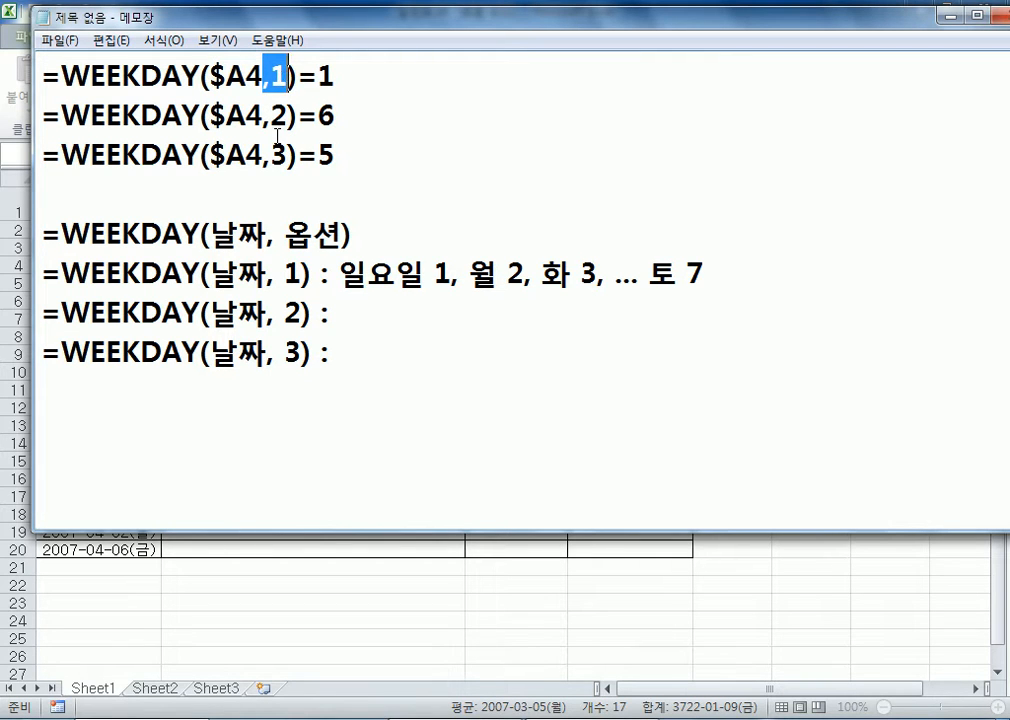
{"action": "left_click", "coordinate": [281, 317]}
{"action": "left_click", "coordinate": [358, 320]}
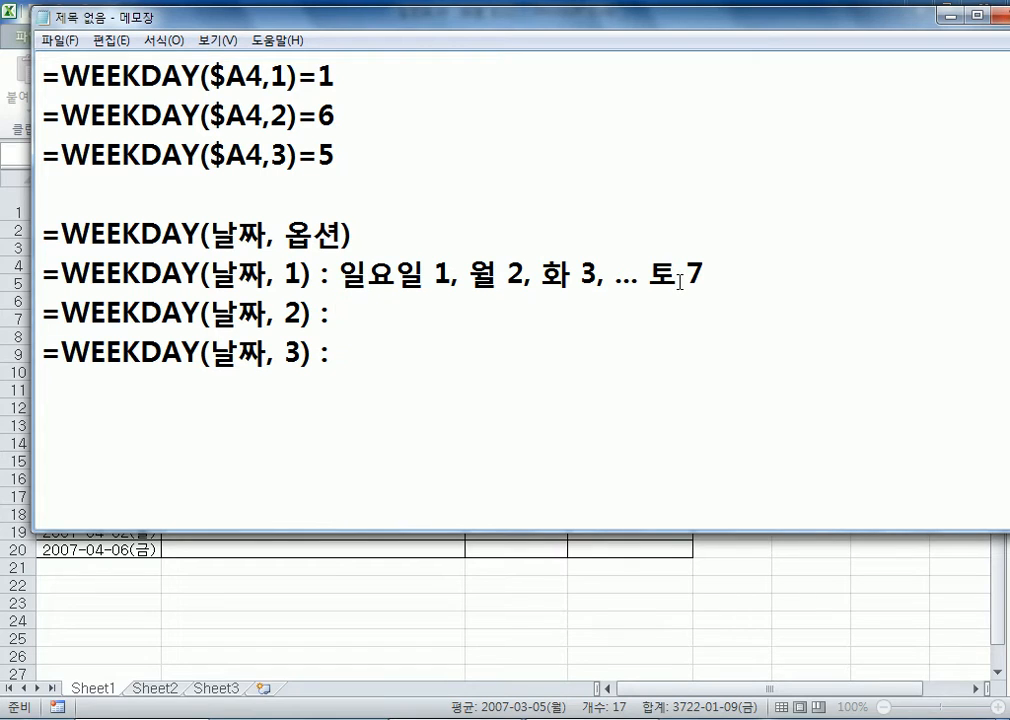
{"action": "type", "text": "월 1"}
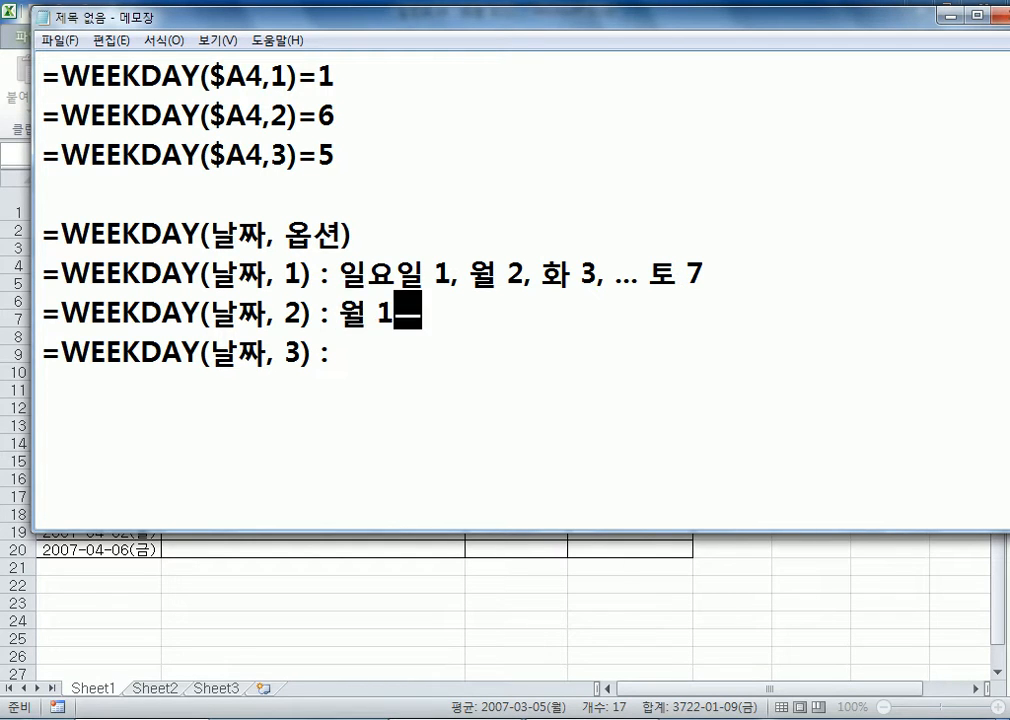
{"action": "type", "text": ", 화 2, 수,"}
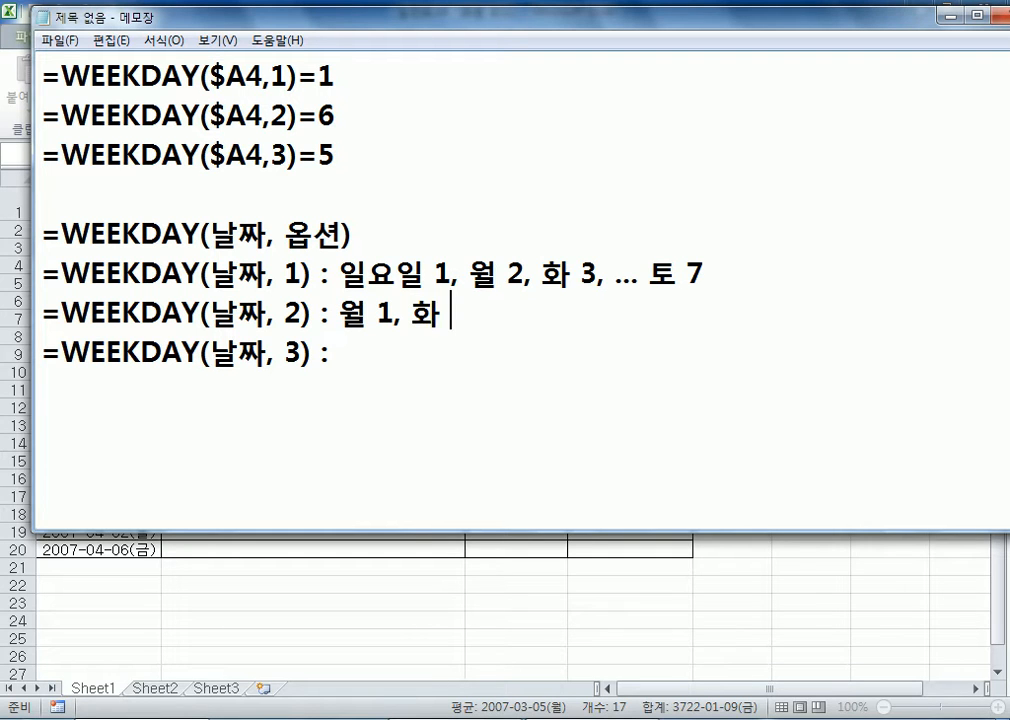
{"action": "type", "text": " 3"}
{"action": "key", "text": "BackSpace"}
{"action": "key", "text": "BackSpace"}
{"action": "key", "text": "BackSpace"}
{"action": "type", "text": "3, ... "}
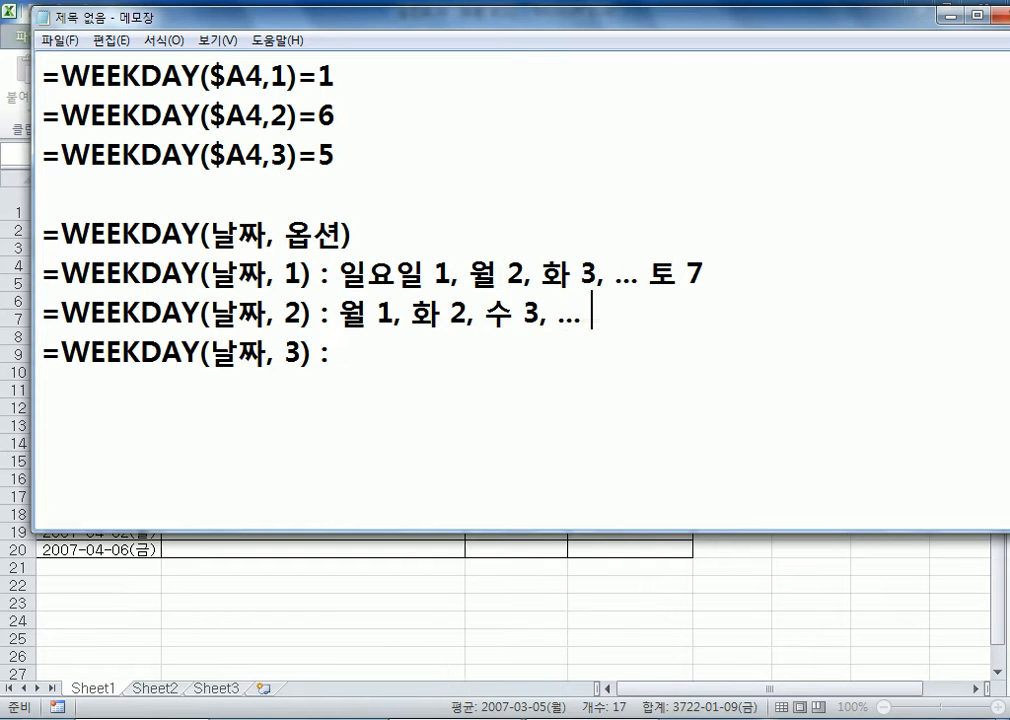
{"action": "type", "text": "토 6, 일"}
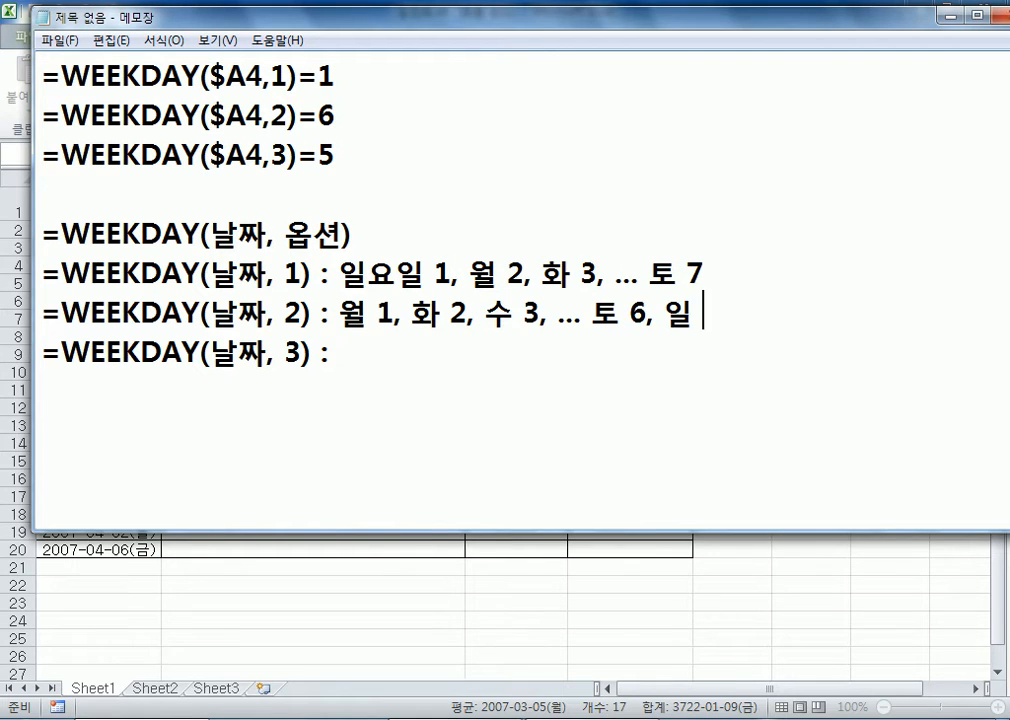
{"action": "type", "text": " 7"}
Step: Change the comparison values to 7 in the second WEEKDAY formula and 6 in the third
{"action": "left_click_drag", "start_coordinate": [318, 115], "coordinate": [319, 157]}
{"action": "type", "text": "7"}
{"action": "type", "text": "6"}
Step: Describe option 3 after its colon as "월 0, 화 1, 수 2, ... 토 5, 일 6"
{"action": "left_click", "coordinate": [345, 352]}
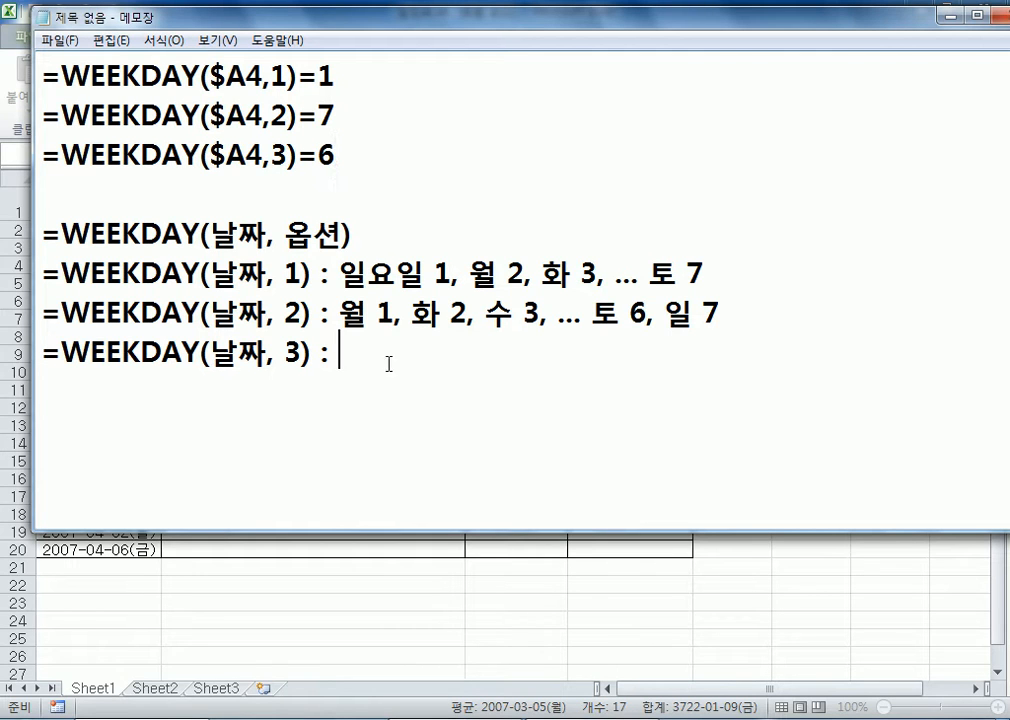
{"action": "type", "text": "월 2"}
{"action": "key", "text": "BackSpace"}
{"action": "type", "text": "0, 화 1, 수 "}
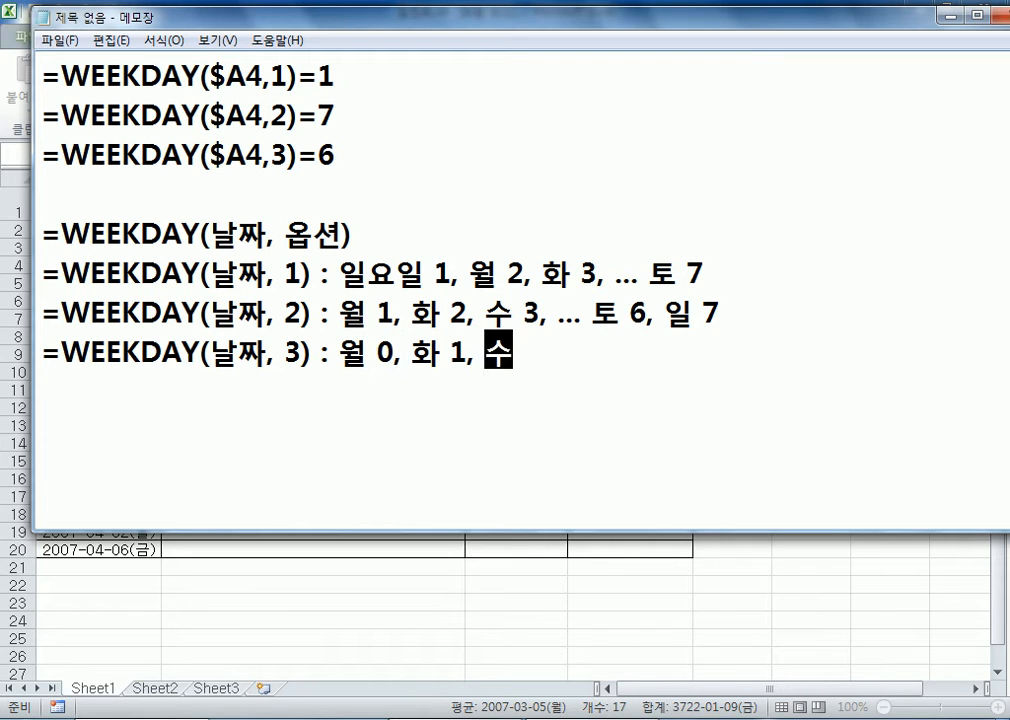
{"action": "type", "text": "2, ..."}
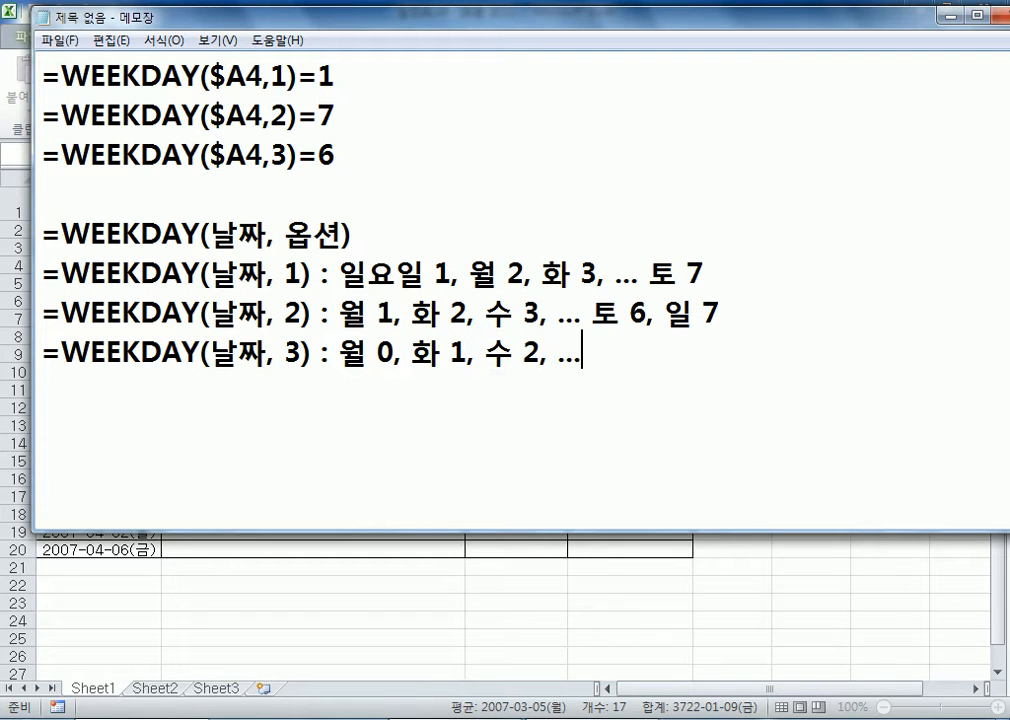
{"action": "type", "text": " ㅌㅗ 5, ㅇ"}
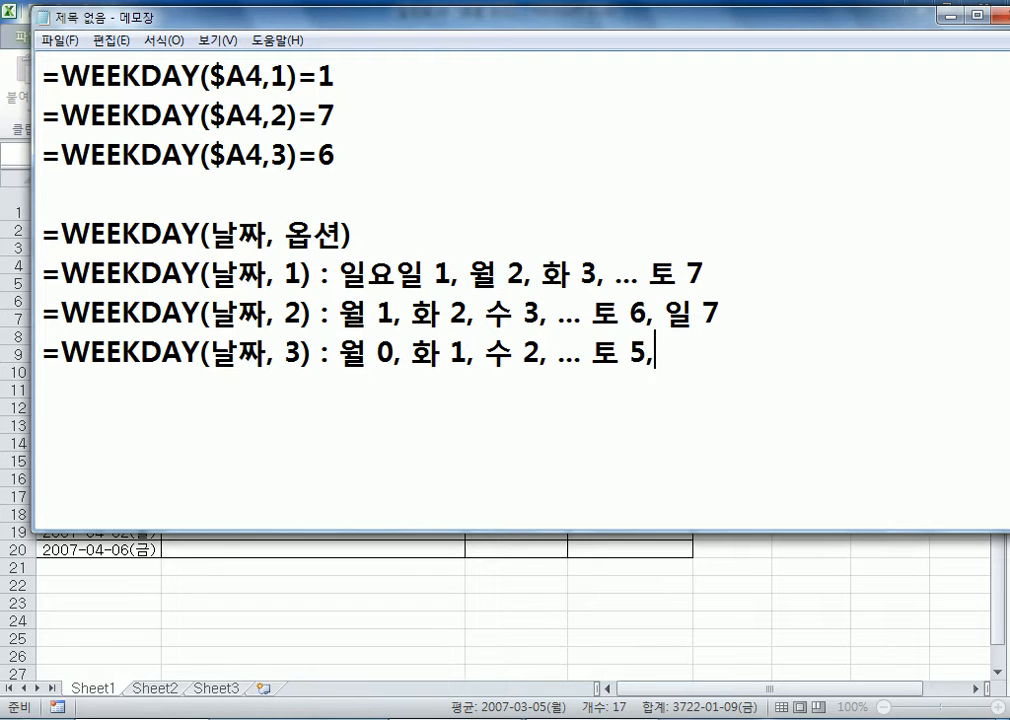
{"action": "type", "text": "ㅣㄹ 6"}
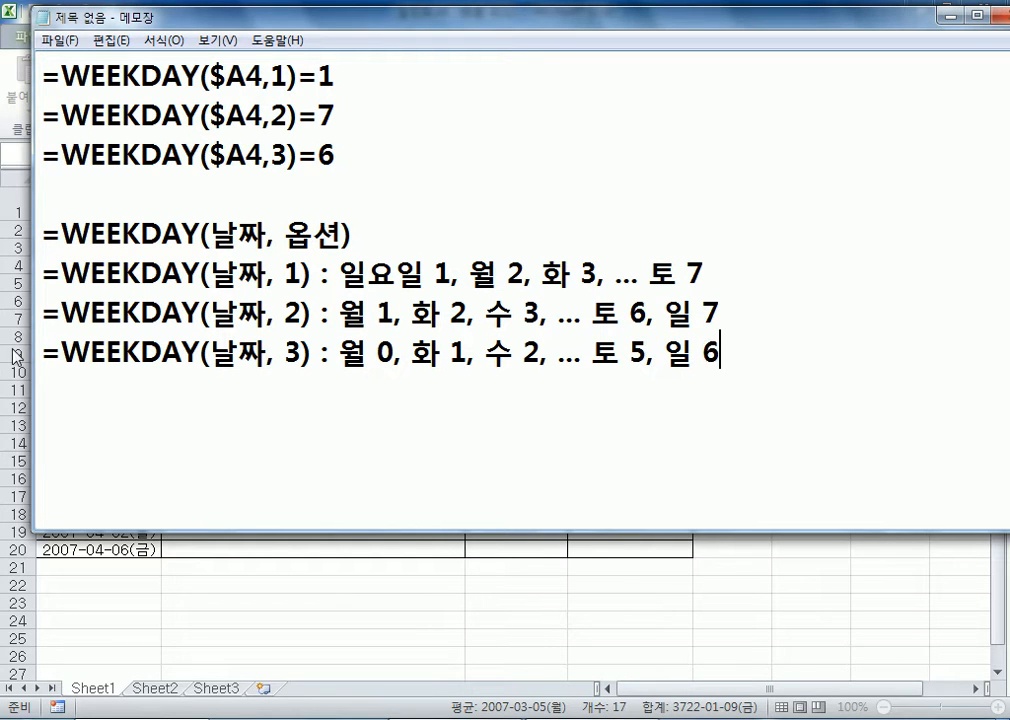
Step: Review the option 3 line, move the Notepad window off the date column, and compare the first formula with option 1's "일요일 1"
{"action": "left_click_drag", "start_coordinate": [12, 352], "coordinate": [772, 349]}
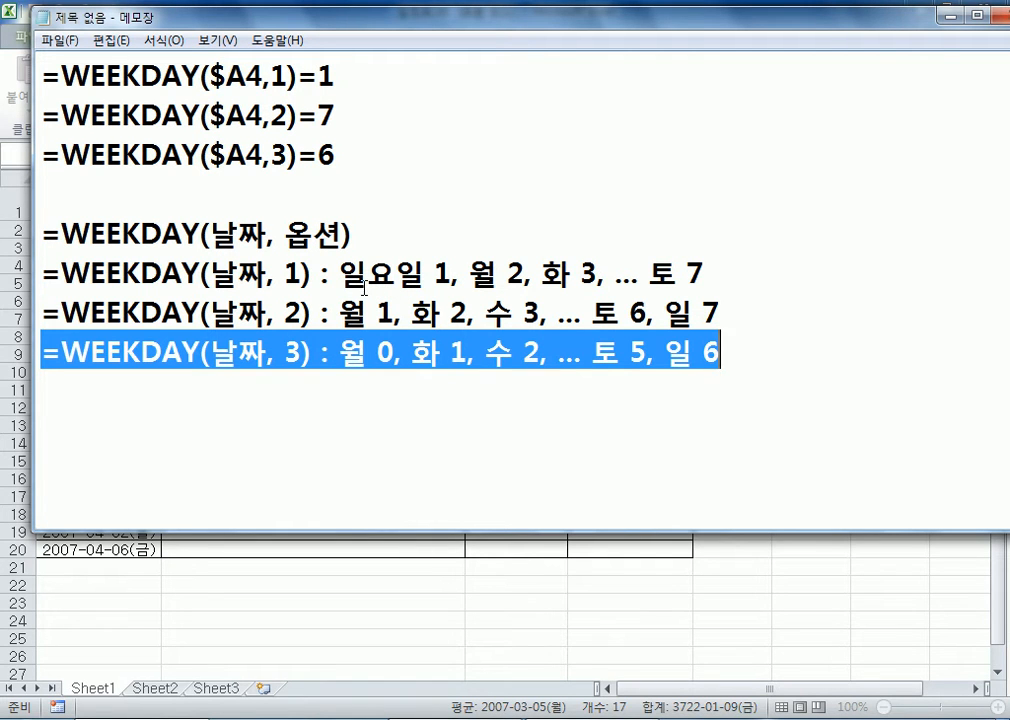
{"action": "left_click_drag", "start_coordinate": [372, 32], "coordinate": [497, 125]}
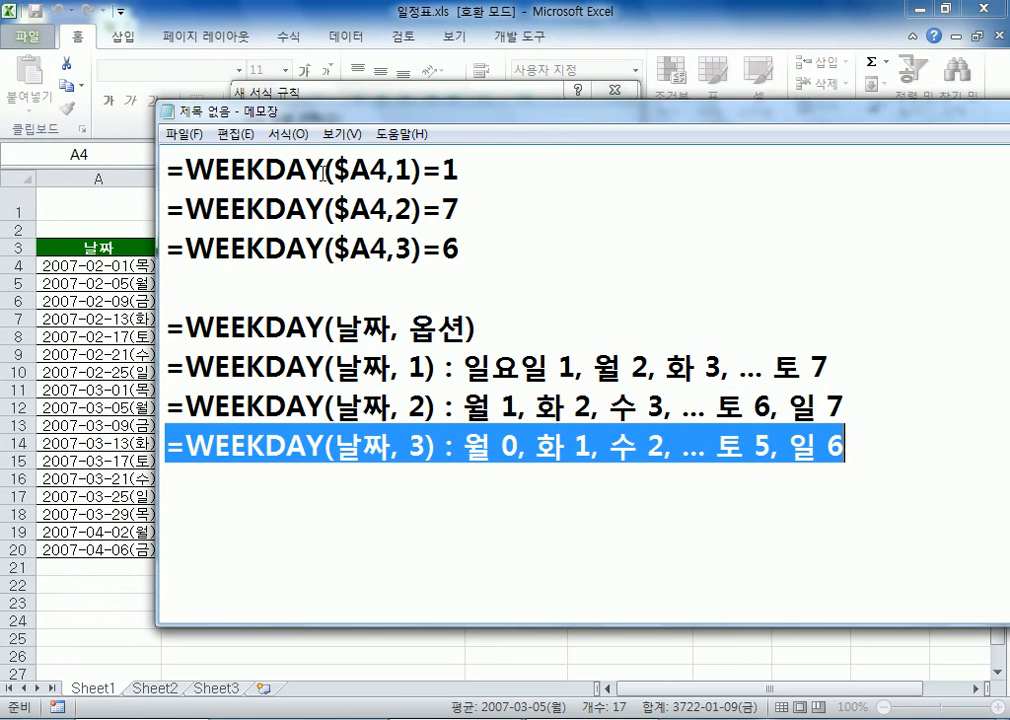
{"action": "left_click_drag", "start_coordinate": [386, 170], "coordinate": [411, 170]}
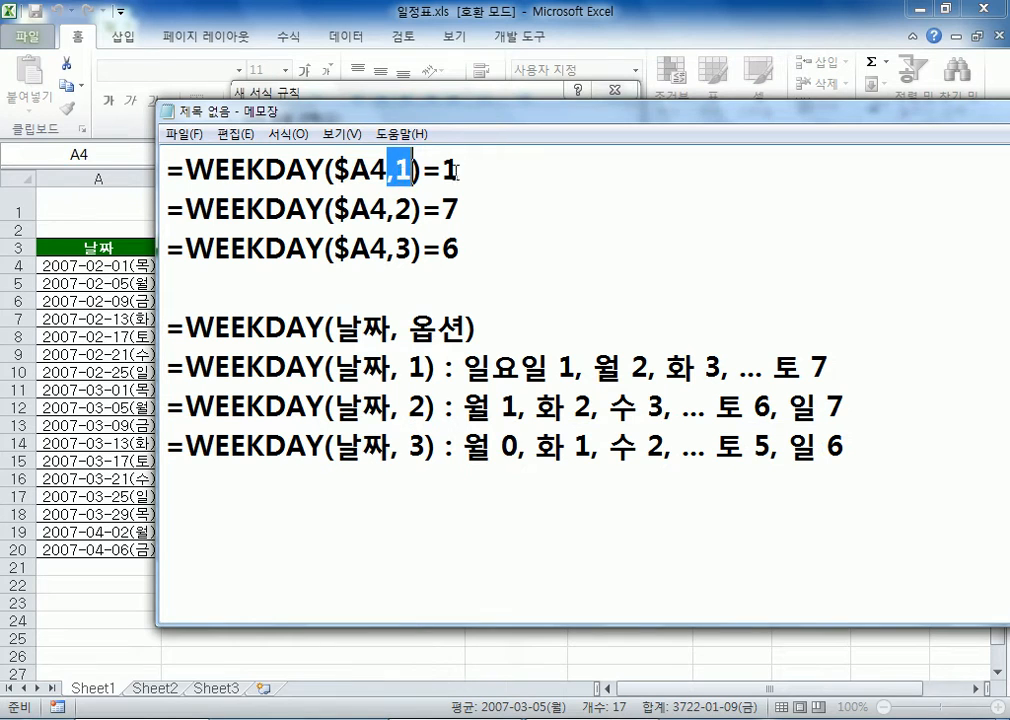
{"action": "left_click", "coordinate": [471, 167]}
{"action": "left_click_drag", "start_coordinate": [471, 167], "coordinate": [451, 170]}
{"action": "left_click_drag", "start_coordinate": [471, 364], "coordinate": [576, 364]}
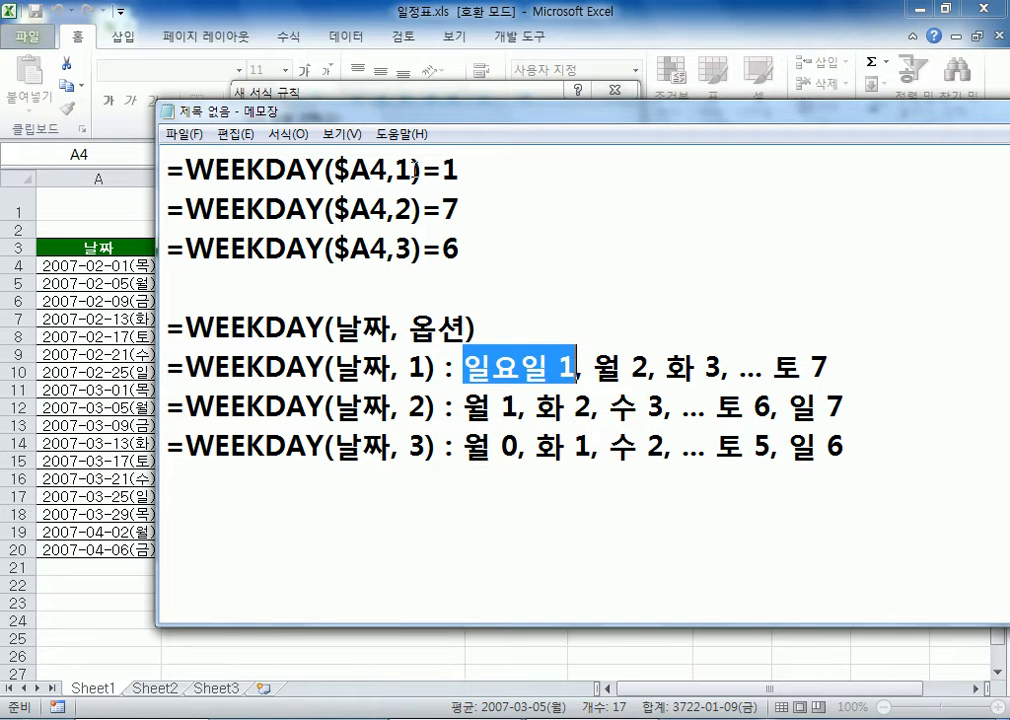
{"action": "left_click_drag", "start_coordinate": [421, 170], "coordinate": [188, 170]}
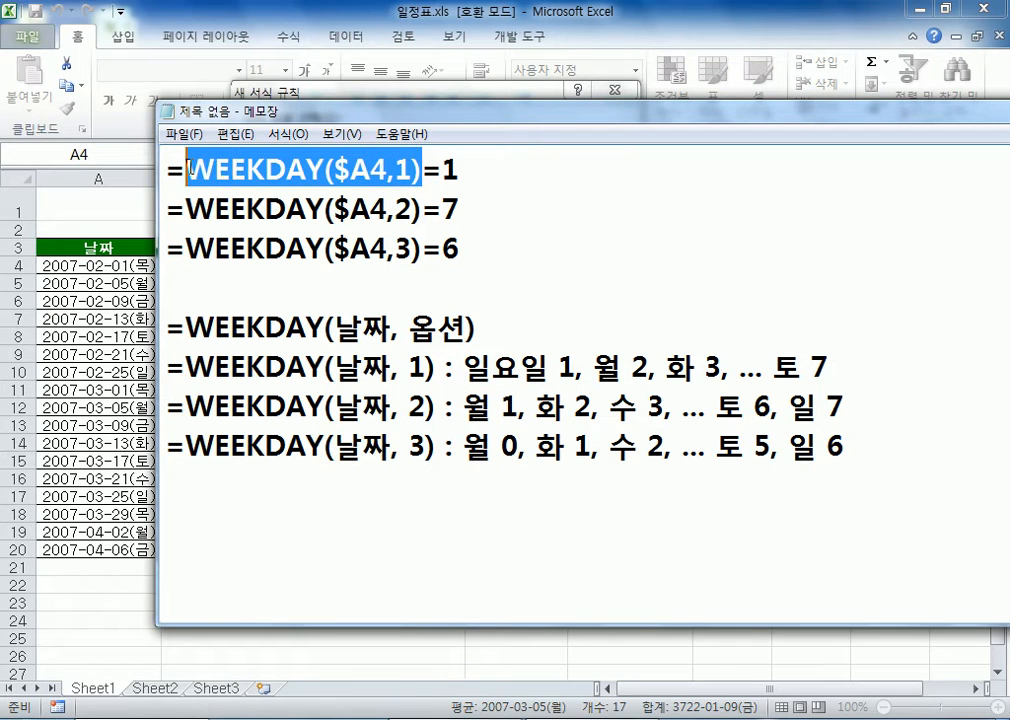
{"action": "left_click_drag", "start_coordinate": [441, 170], "coordinate": [460, 170]}
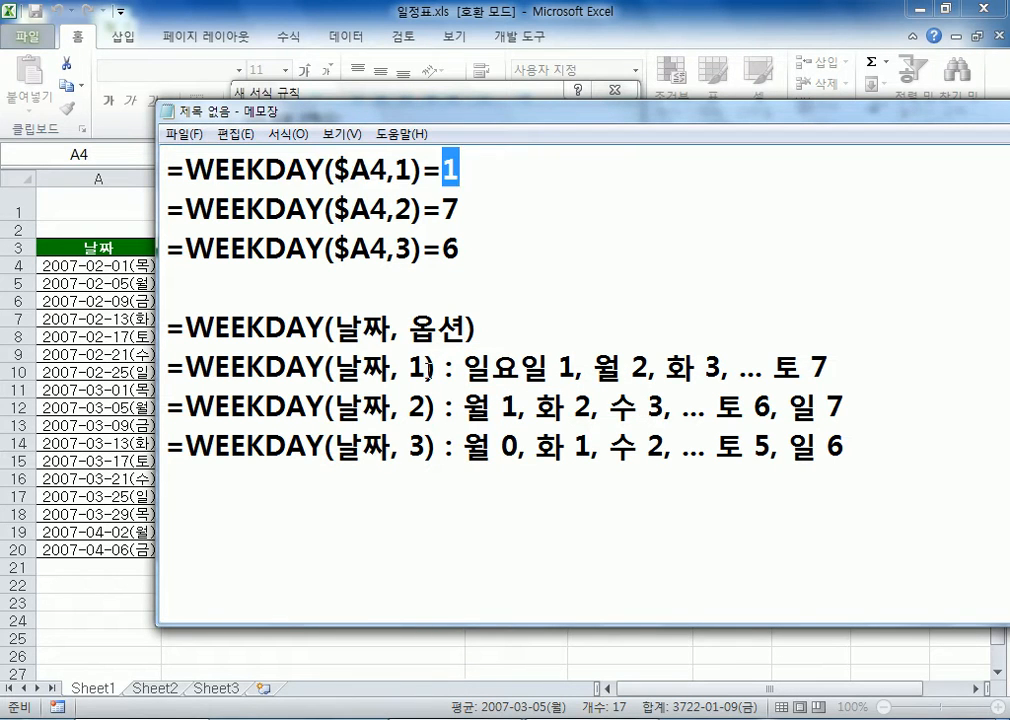
{"action": "left_click_drag", "start_coordinate": [462, 370], "coordinate": [575, 368]}
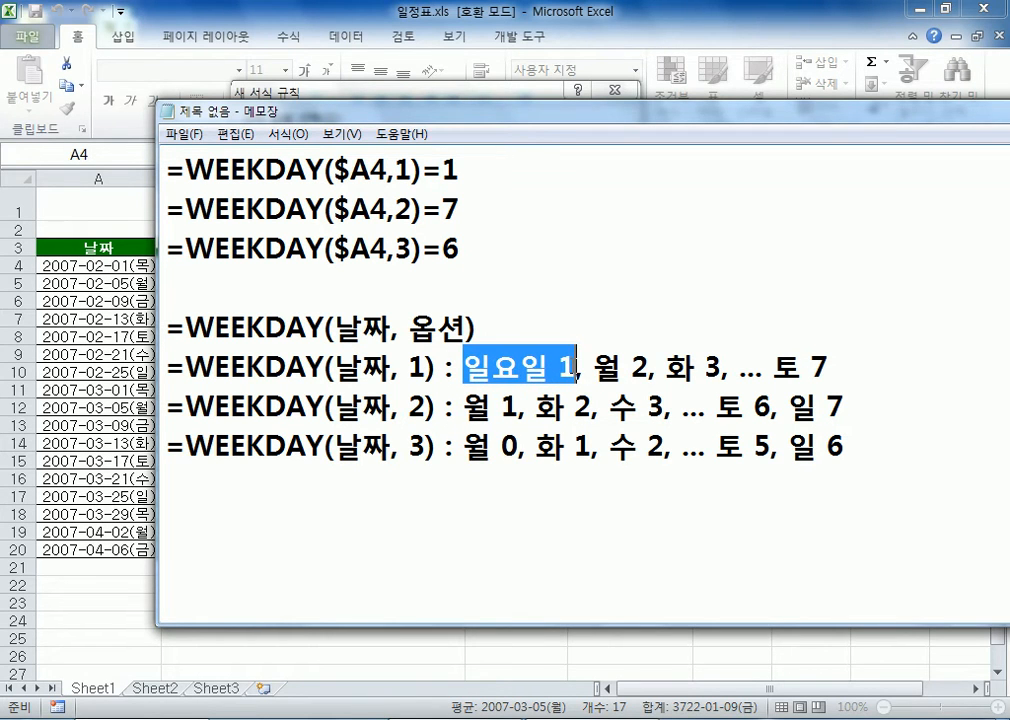
Step: Copy the formula =WEEKDAY($A4,1)=1 from the notes into the new formatting rule's condition in Excel
{"action": "key", "text": "alt+Tab"}
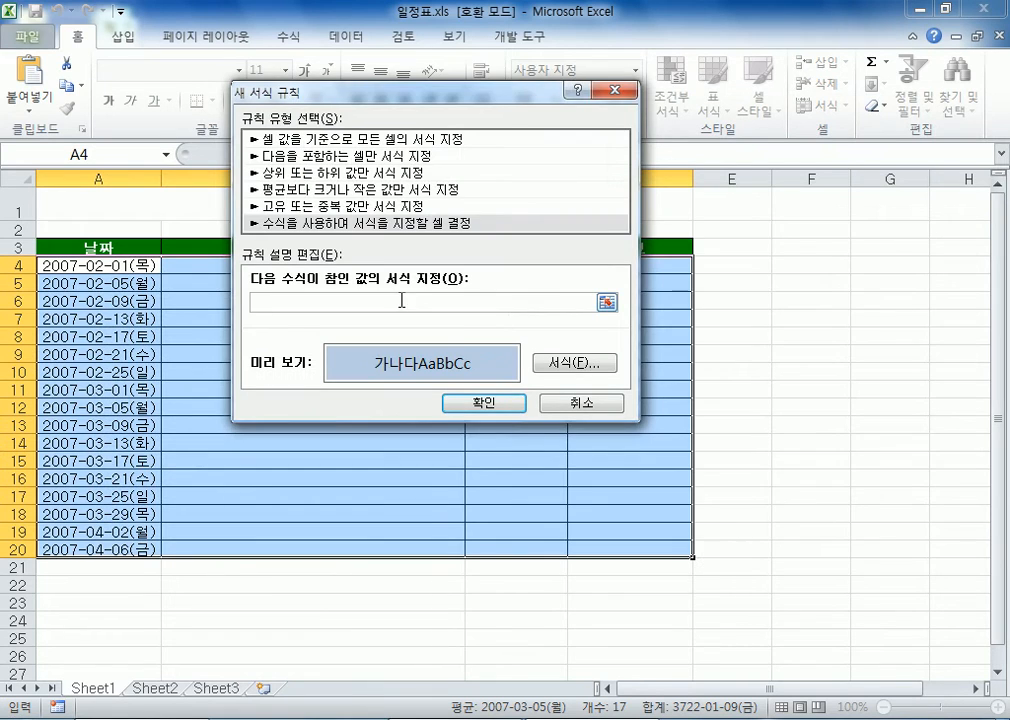
{"action": "key", "text": "alt+Tab"}
{"action": "left_click_drag", "start_coordinate": [462, 172], "coordinate": [140, 168]}
{"action": "key", "text": "ctrl+c"}
{"action": "key", "text": "alt+Tab"}
{"action": "key", "text": "ctrl+v"}
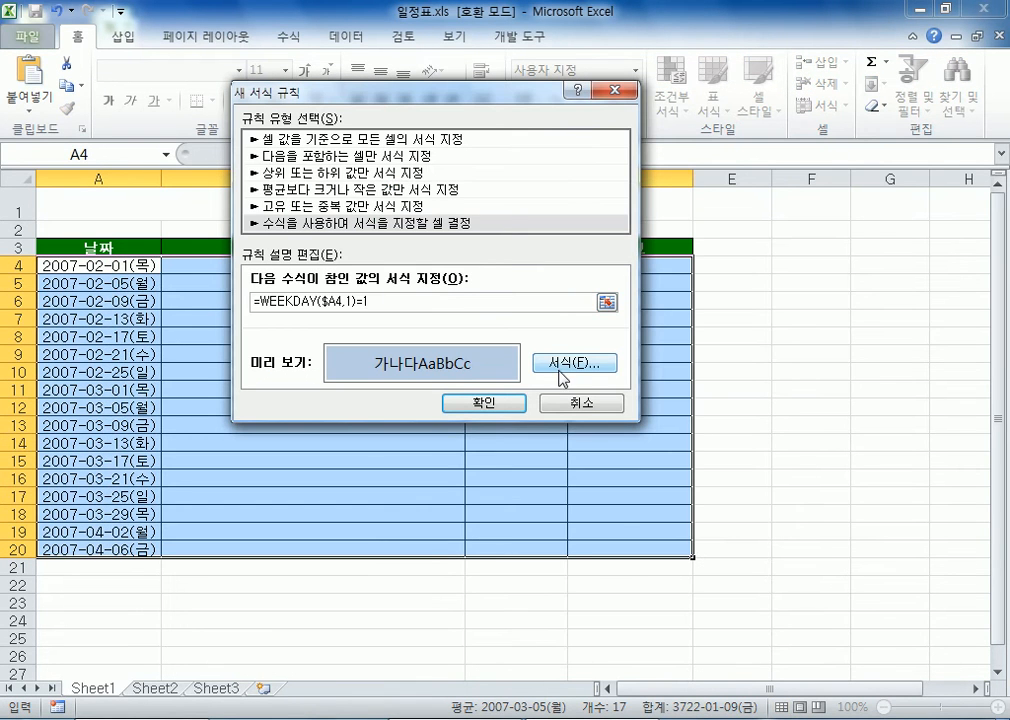
Step: Set the rule's format to a light orange background fill
{"action": "left_click", "coordinate": [561, 373]}
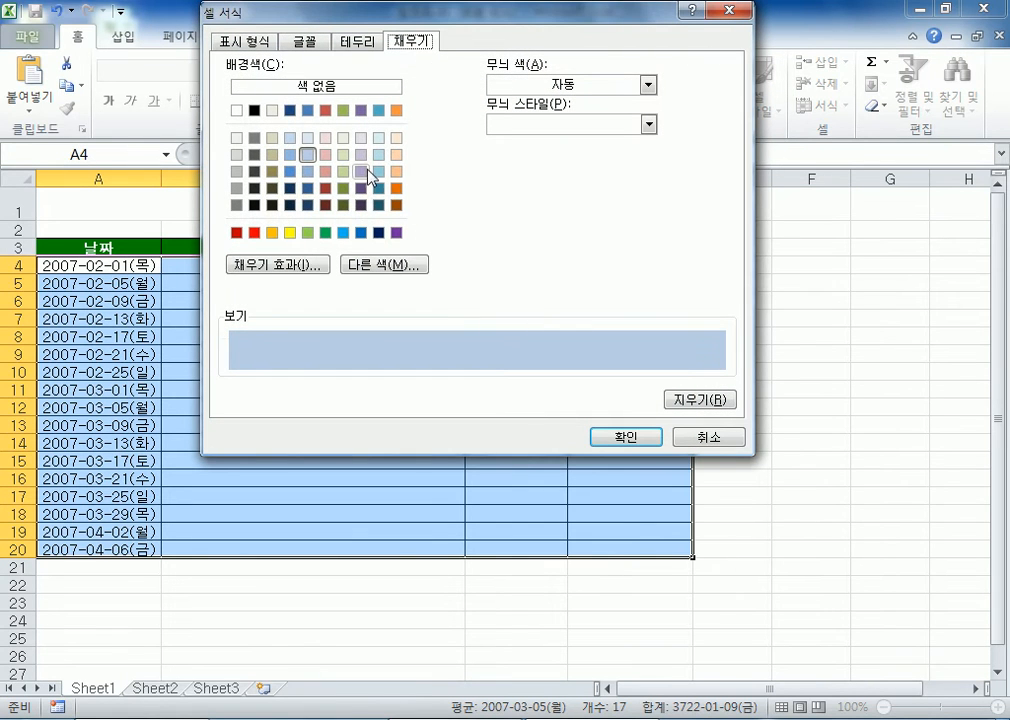
{"action": "left_click", "coordinate": [397, 156]}
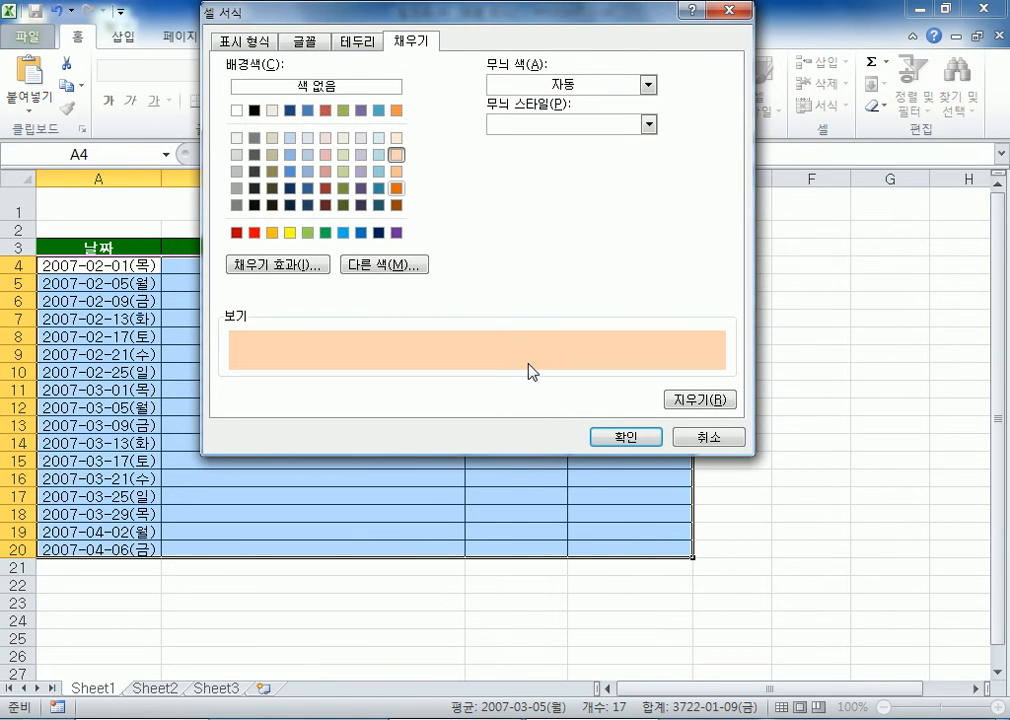
{"action": "left_click", "coordinate": [622, 437]}
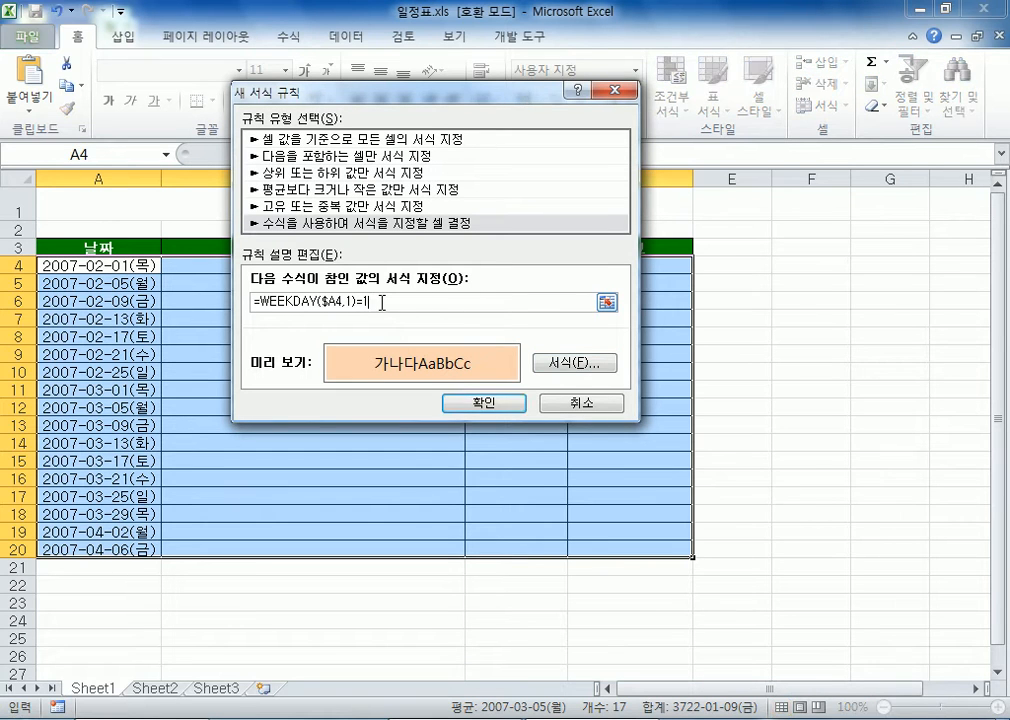
Step: Switch to Notepad and append " : 일요일" to the first WEEKDAY formula line
{"action": "key", "text": "alt+Tab"}
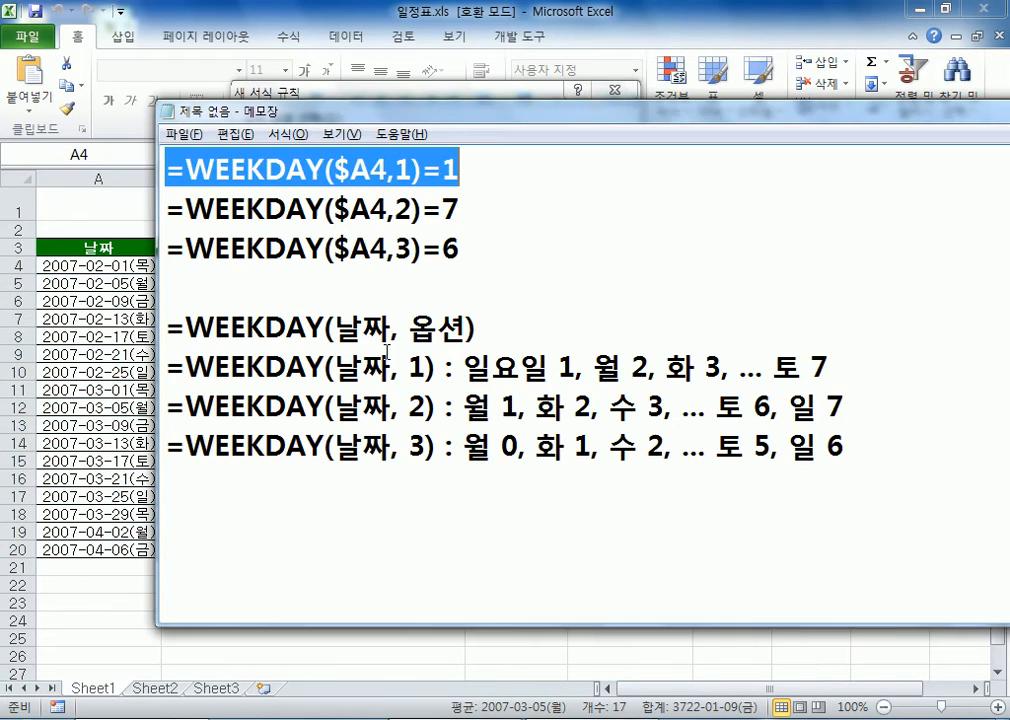
{"action": "left_click", "coordinate": [495, 180]}
{"action": "type", "text": ": 일"}
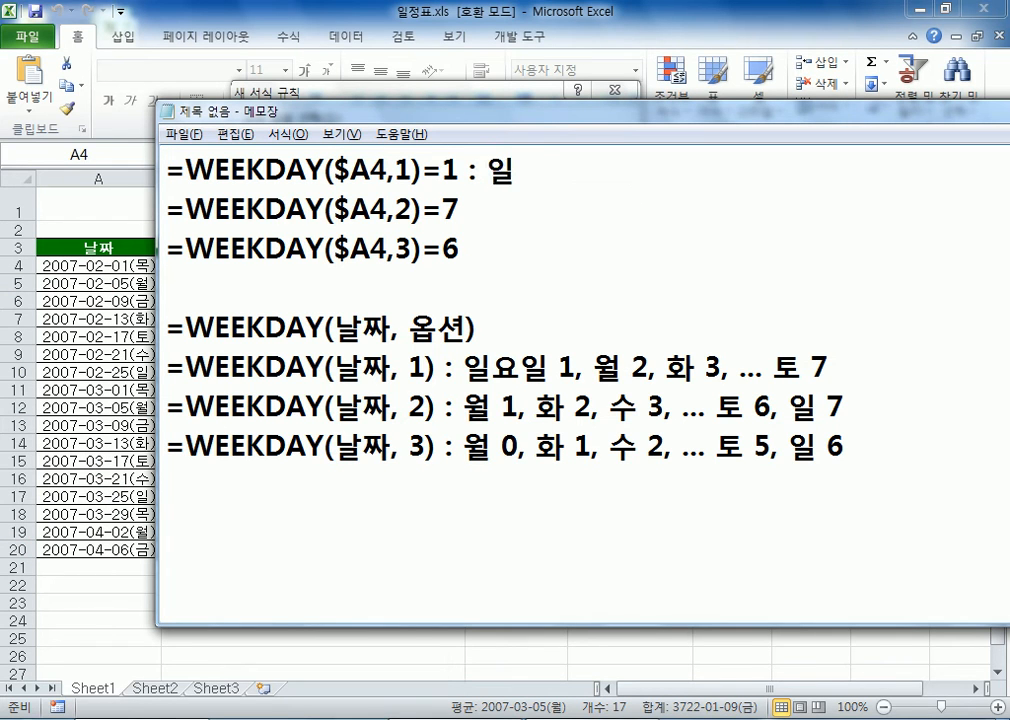
{"action": "type", "text": "ㅇ요"}
{"action": "key", "text": "BackSpace"}
{"action": "key", "text": "BackSpace"}
{"action": "type", "text": "요일"}
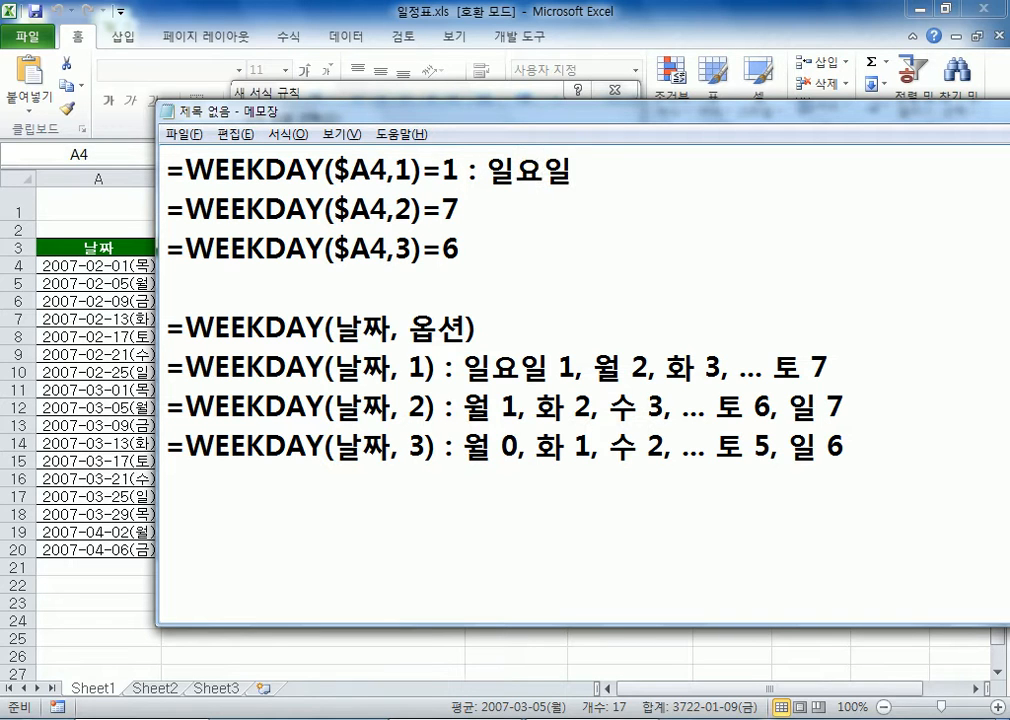
Step: Append " : 일요일" to the second and third WEEKDAY formula lines and review all three formulas
{"action": "left_click", "coordinate": [634, 191]}
{"action": "type", "text": ": 이요일"}
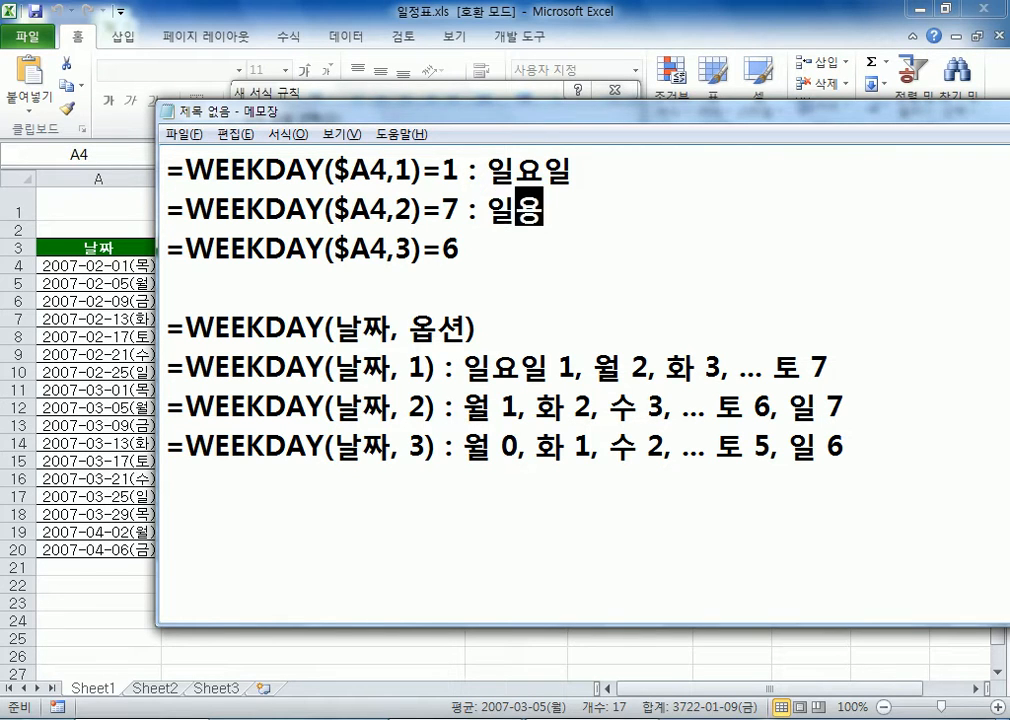
{"action": "left_click", "coordinate": [463, 248]}
{"action": "type", "text": ": 일요일"}
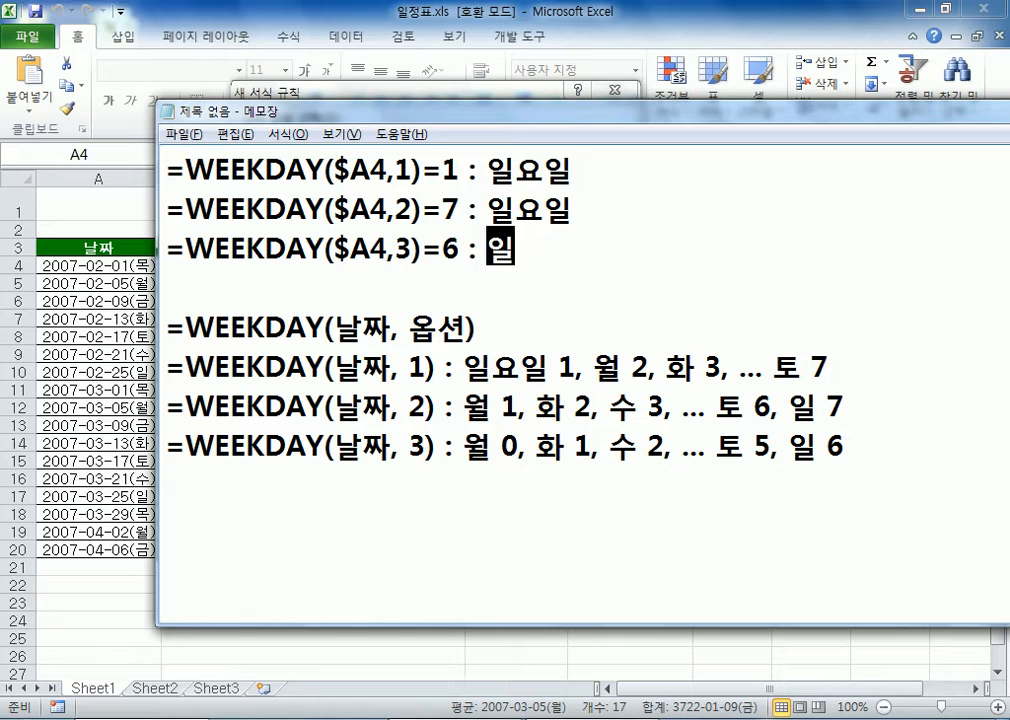
{"action": "key", "text": "BackSpace"}
{"action": "type", "text": "일"}
{"action": "left_click_drag", "start_coordinate": [572, 250], "coordinate": [101, 149]}
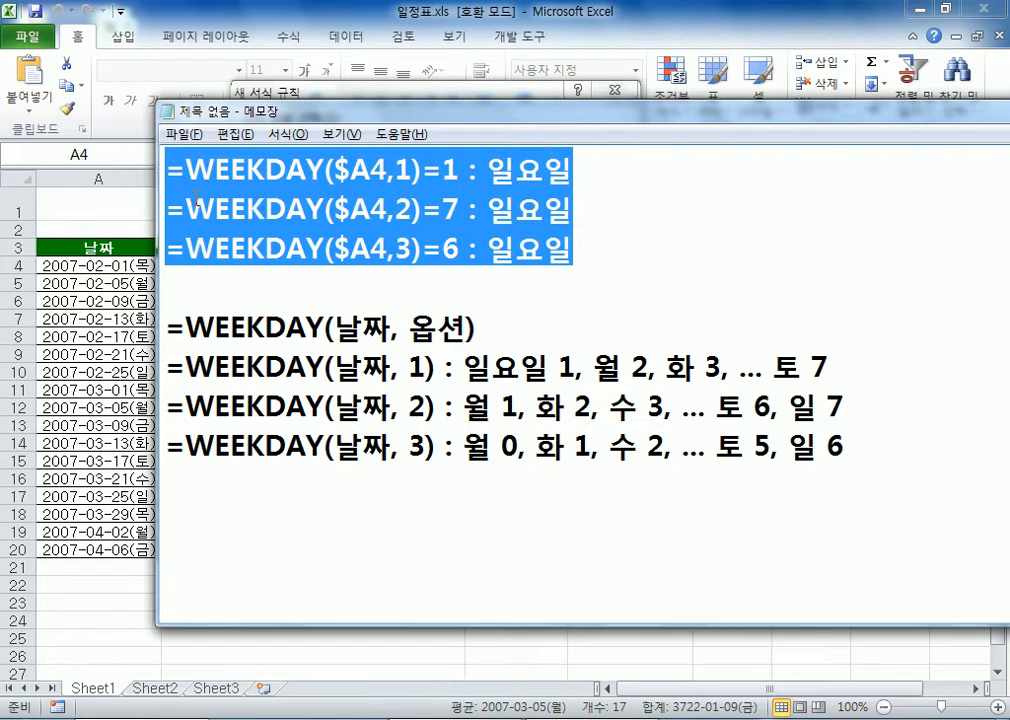
{"action": "double_click", "coordinate": [402, 209]}
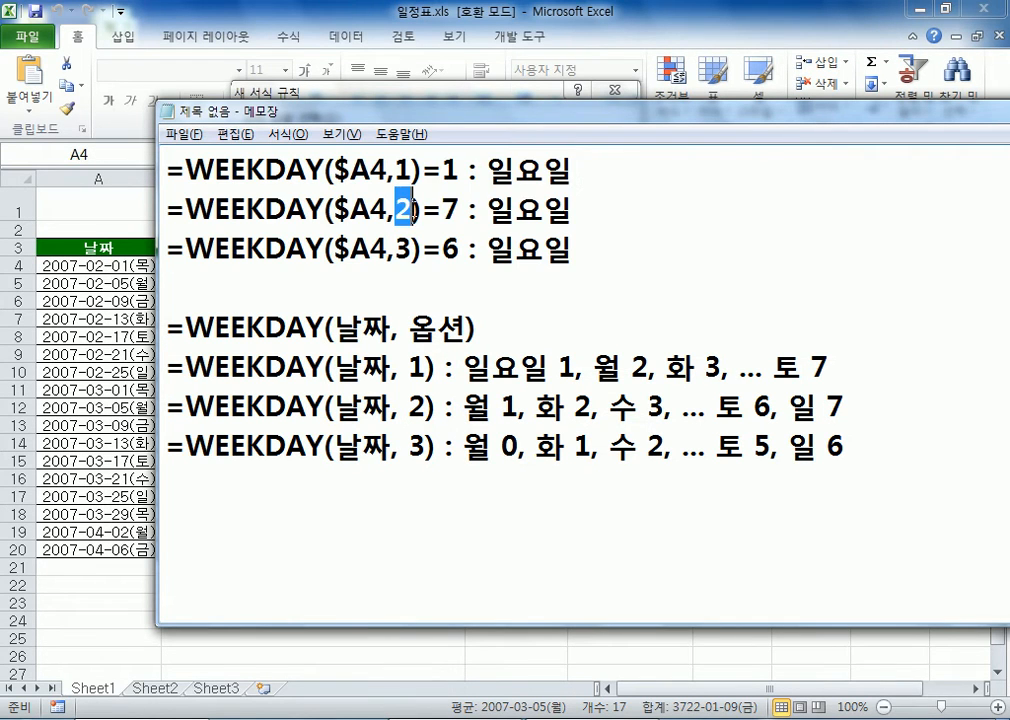
{"action": "left_click", "coordinate": [461, 252]}
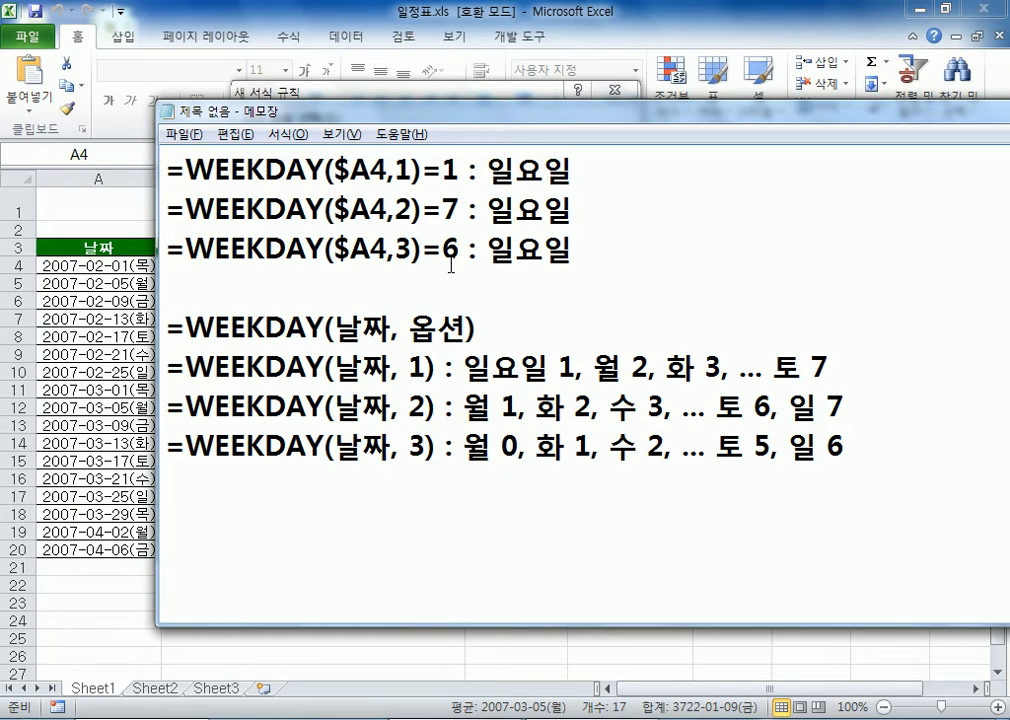
Step: Switch back to Excel and apply the new formatting rule to the selected schedule rows
{"action": "key", "text": "alt+Tab"}
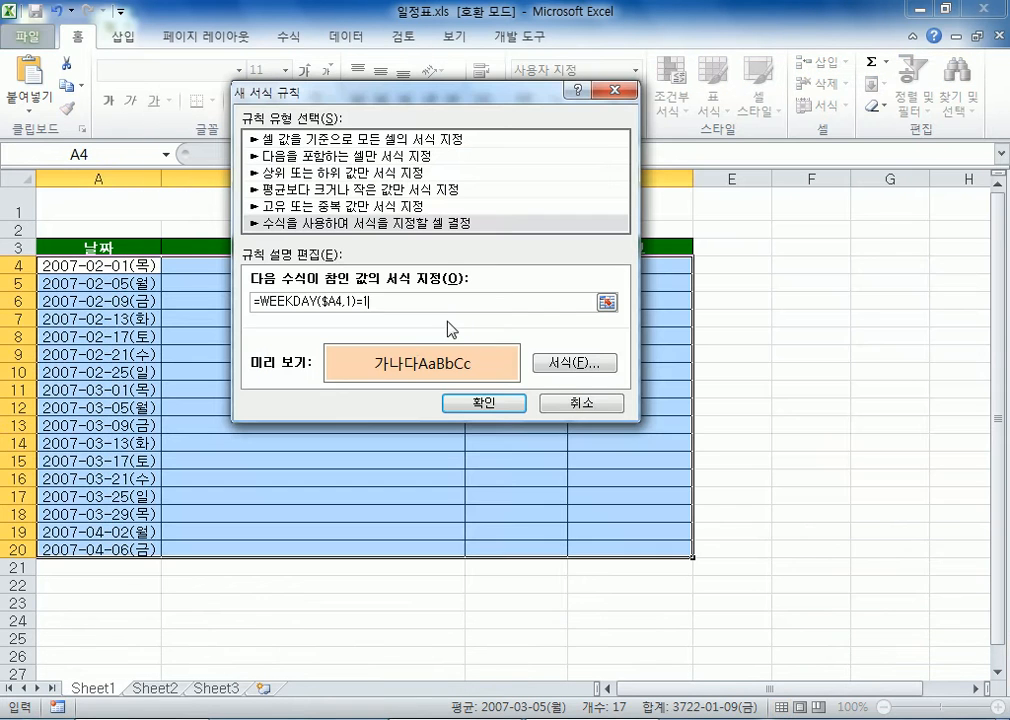
{"action": "left_click", "coordinate": [481, 404]}
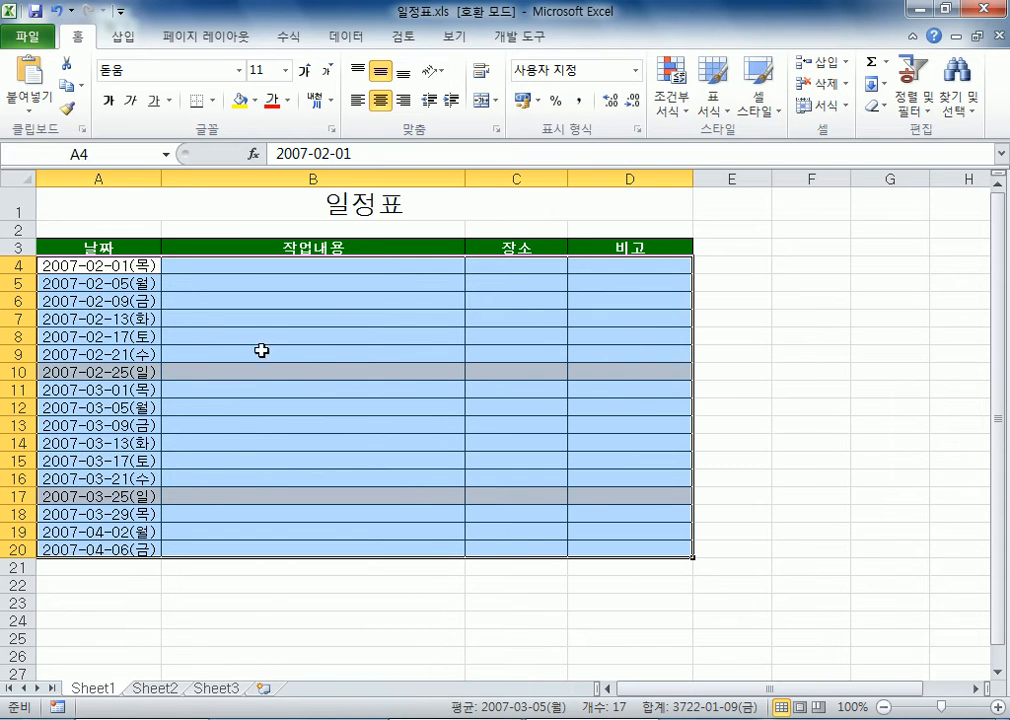
Step: In Notepad, duplicate the three labelled WEEKDAY formula lines as a second block above the syntax notes
{"action": "key", "text": "alt+Tab"}
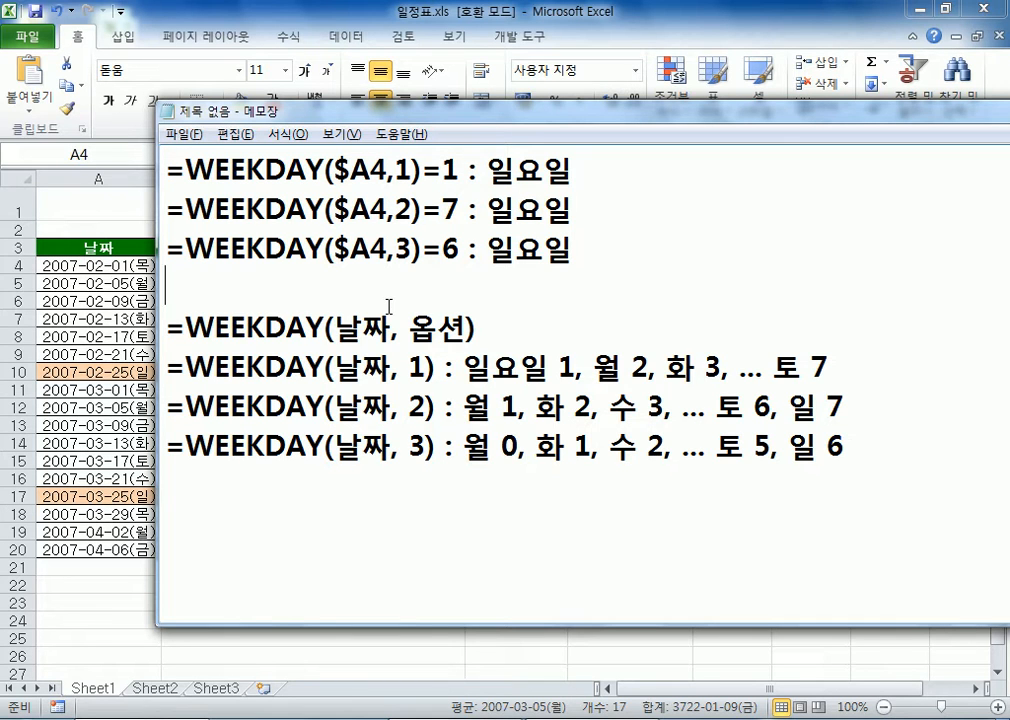
{"action": "key", "text": "Return"}
{"action": "left_click_drag", "start_coordinate": [166, 168], "coordinate": [169, 313]}
{"action": "key", "text": "ctrl+c"}
{"action": "left_click", "coordinate": [169, 313]}
{"action": "key", "text": "ctrl+v"}
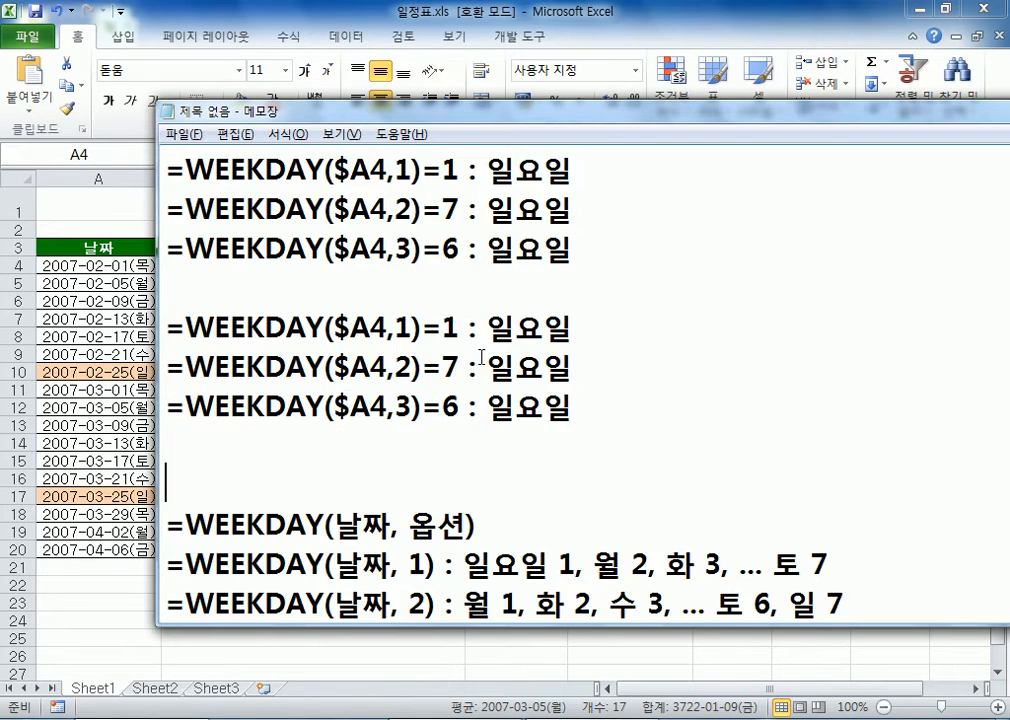
Step: Remove the extra blank line and change the first formula of the second block to "=WEEKDAY($A4,1)=7 : 토요일"
{"action": "key", "text": "Delete"}
{"action": "left_click_drag", "start_coordinate": [443, 327], "coordinate": [515, 328]}
{"action": "type", "text": "7 : "}
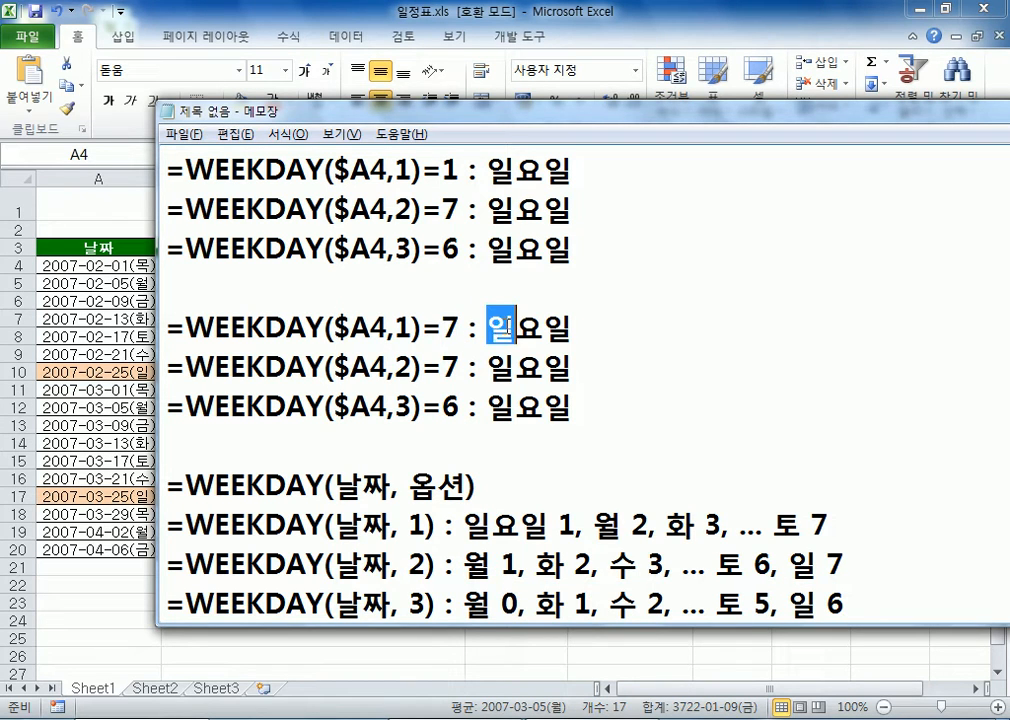
{"action": "type", "text": "토"}
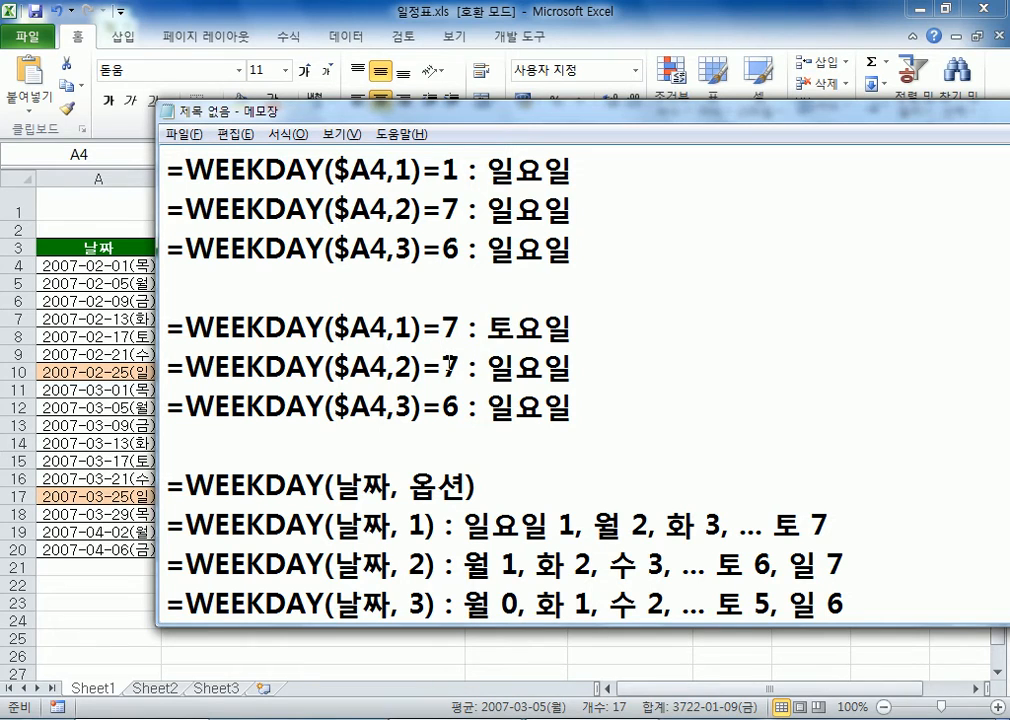
Step: Change the block's option 2 and option 3 formulas to compare with 6 and 5, labelling both 토요일
{"action": "left_click_drag", "start_coordinate": [443, 367], "coordinate": [458, 368]}
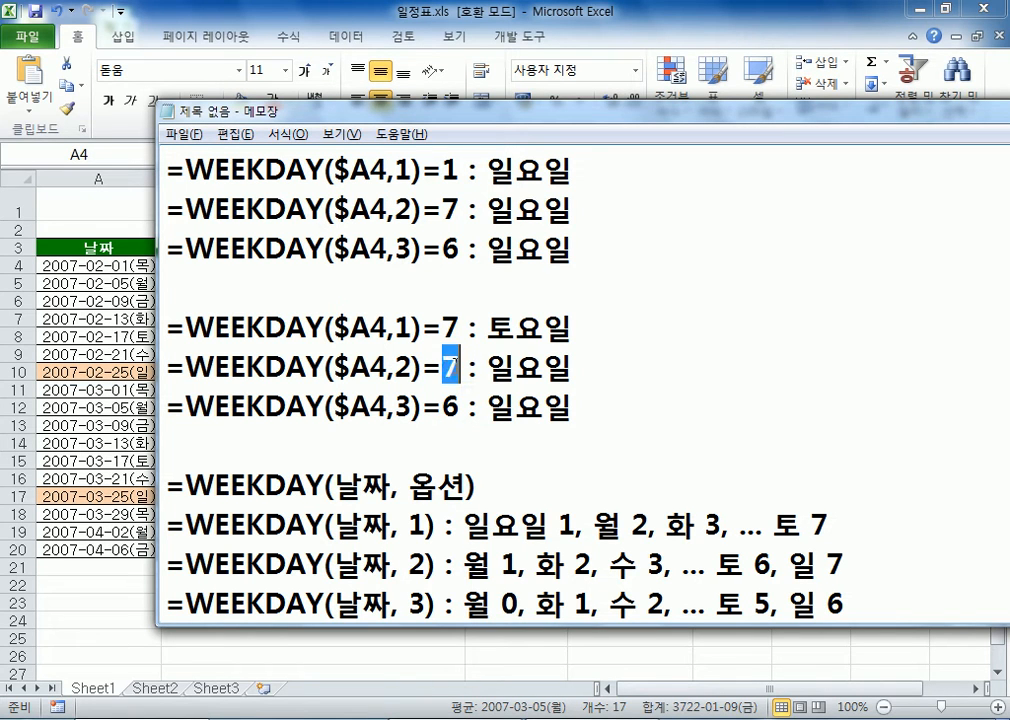
{"action": "type", "text": "6"}
{"action": "left_click_drag", "start_coordinate": [443, 407], "coordinate": [457, 408]}
{"action": "type", "text": "5"}
{"action": "left_click_drag", "start_coordinate": [487, 368], "coordinate": [510, 372]}
{"action": "type", "text": "ㅌㅎ"}
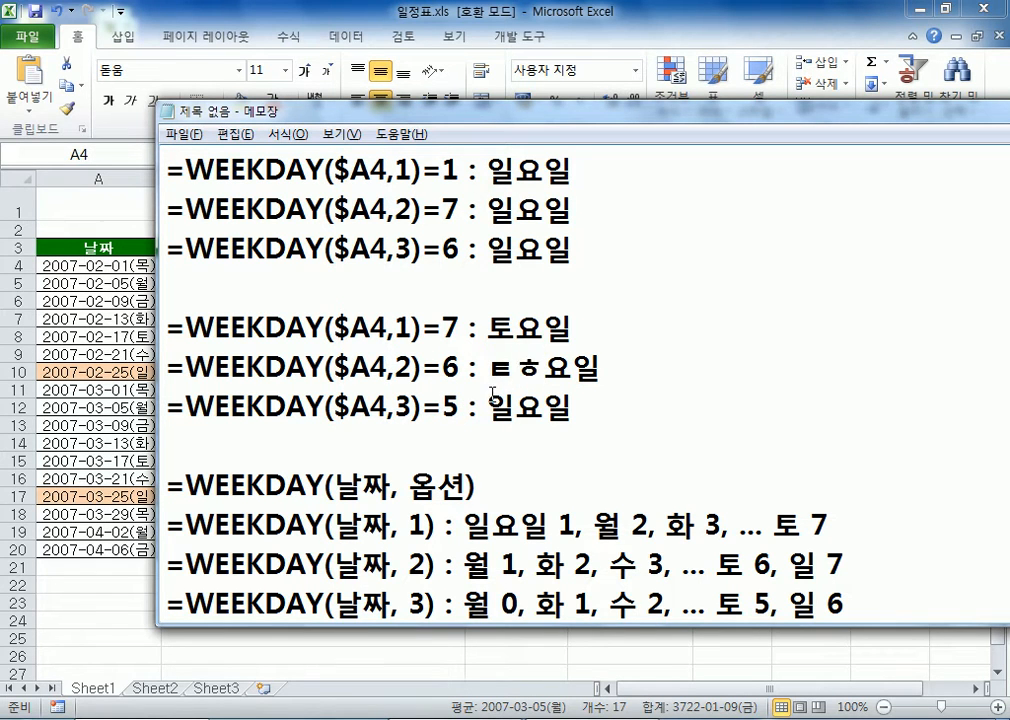
{"action": "left_click_drag", "start_coordinate": [545, 372], "coordinate": [514, 407]}
{"action": "type", "text": "ㅌㅗㅌㅗ"}
{"action": "left_click", "coordinate": [581, 409]}
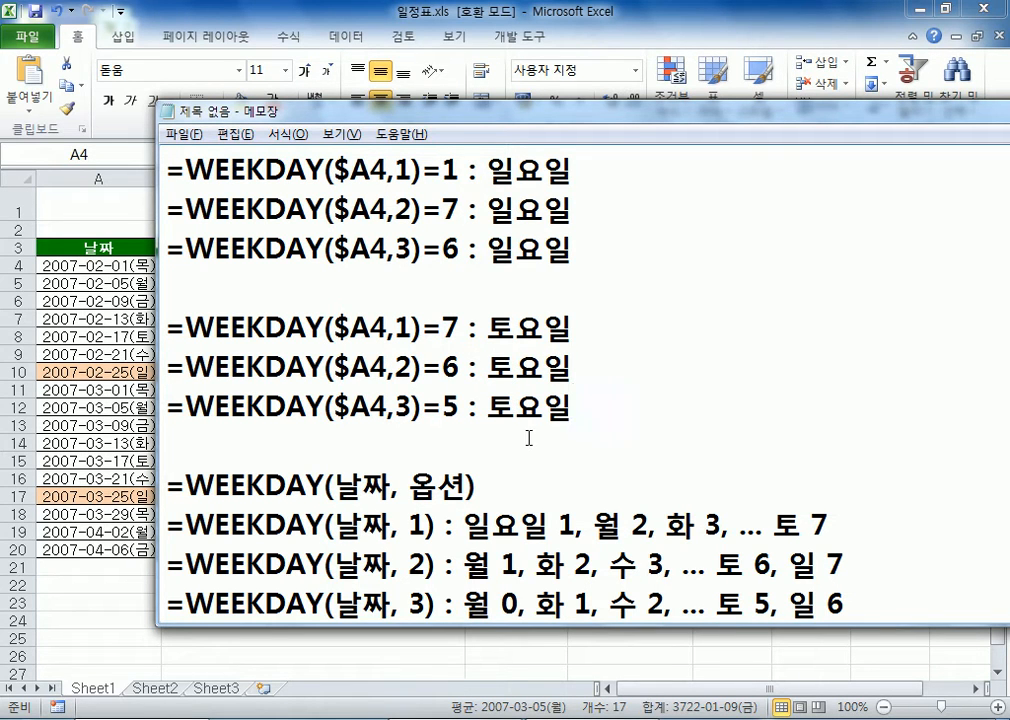
Step: Review the comparison numbers in the Sunday and Saturday option 1 formulas against the WEEKDAY syntax notes and the Excel schedule
{"action": "scroll", "coordinate": [581, 409], "scroll_direction": "down", "scroll_amount": 1}
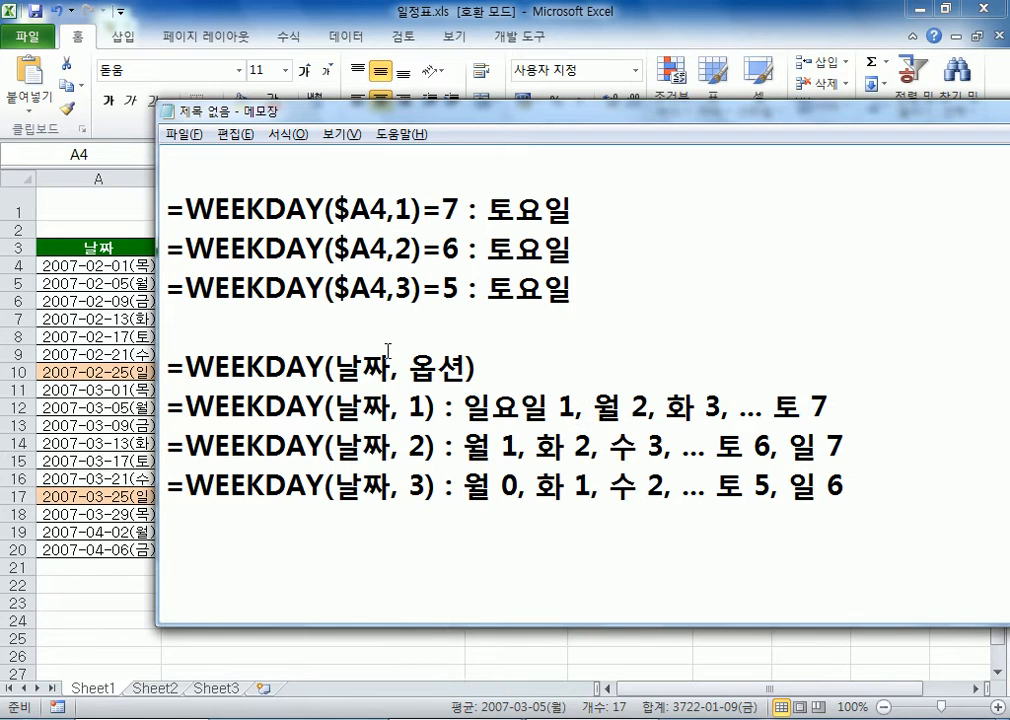
{"action": "scroll", "coordinate": [387, 348], "scroll_direction": "up", "scroll_amount": 1}
{"action": "left_click_drag", "start_coordinate": [443, 171], "coordinate": [459, 170]}
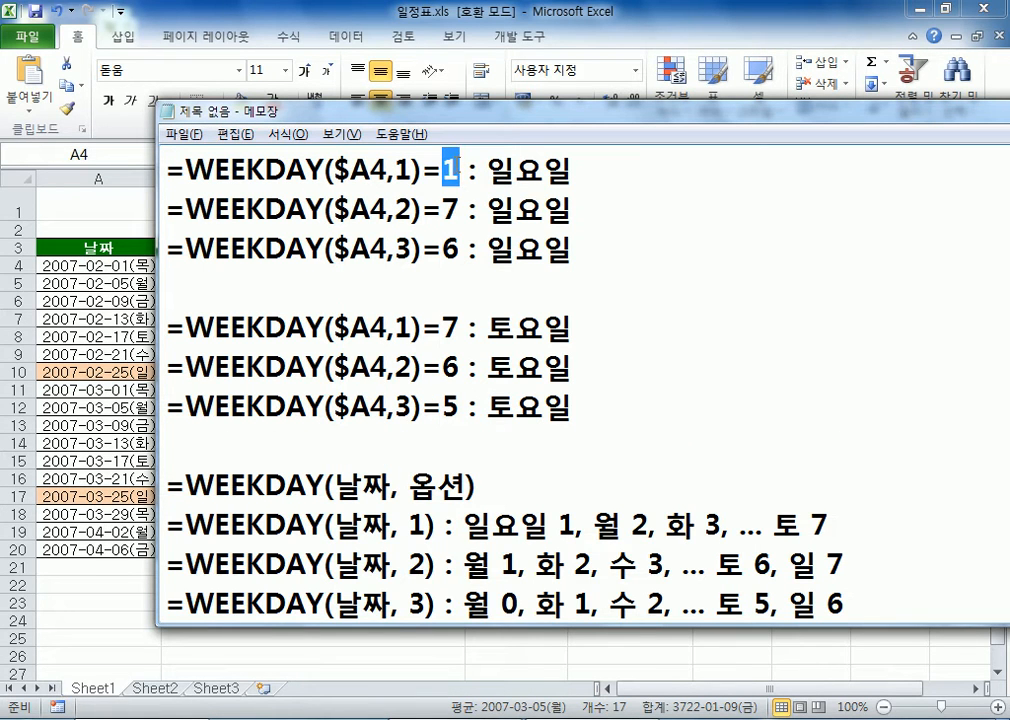
{"action": "key", "text": "alt+Tab"}
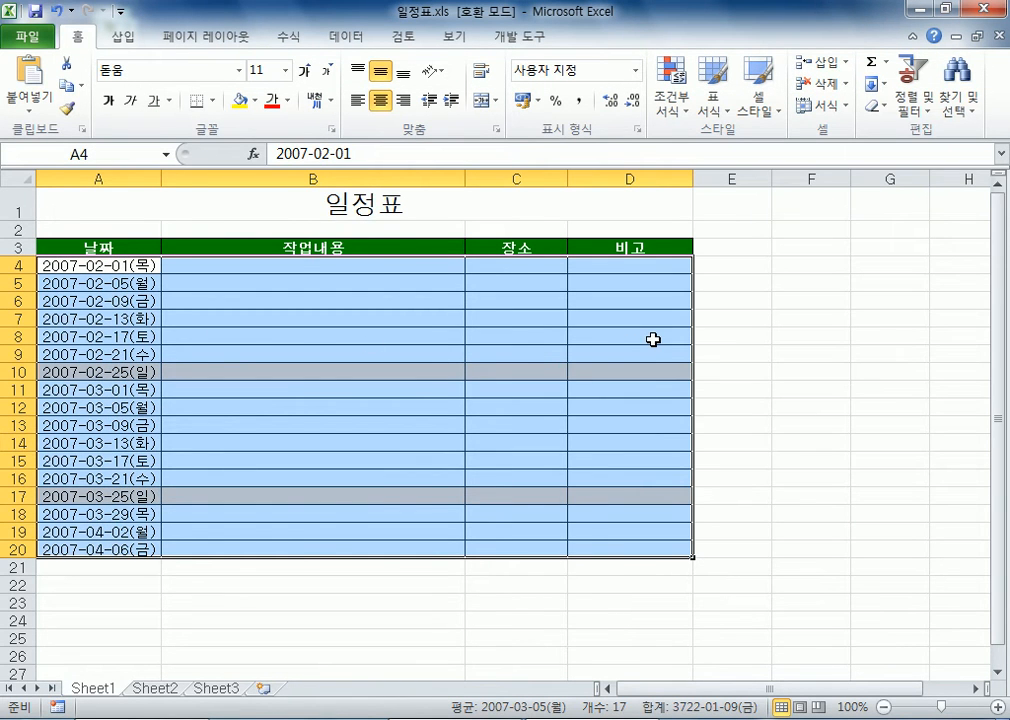
{"action": "key", "text": "alt+Tab"}
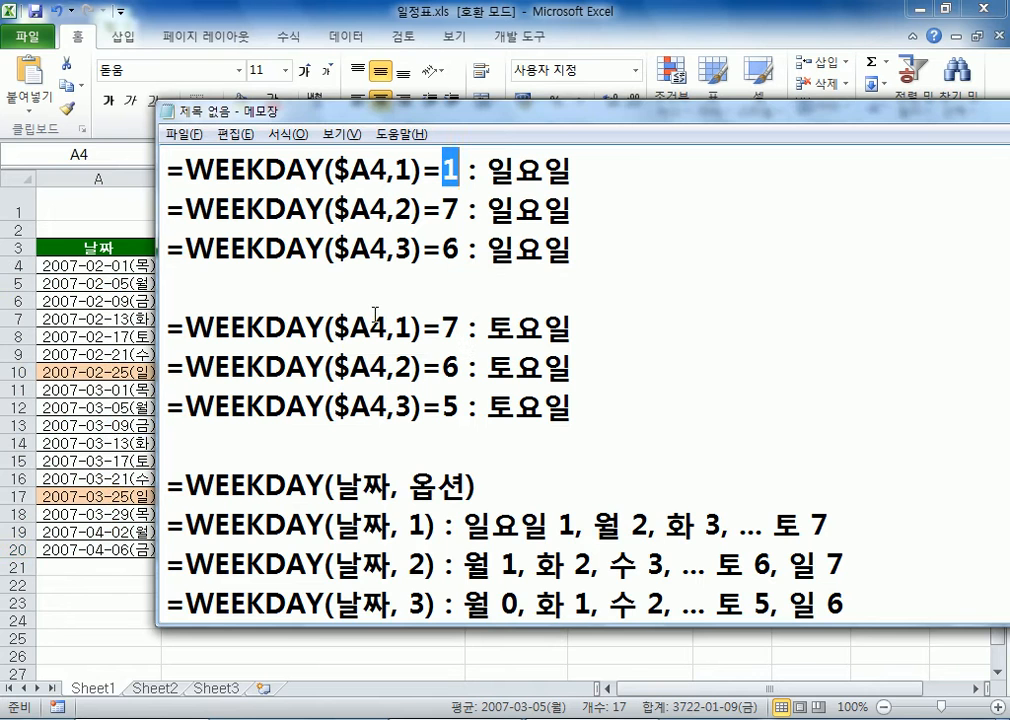
{"action": "double_click", "coordinate": [451, 327]}
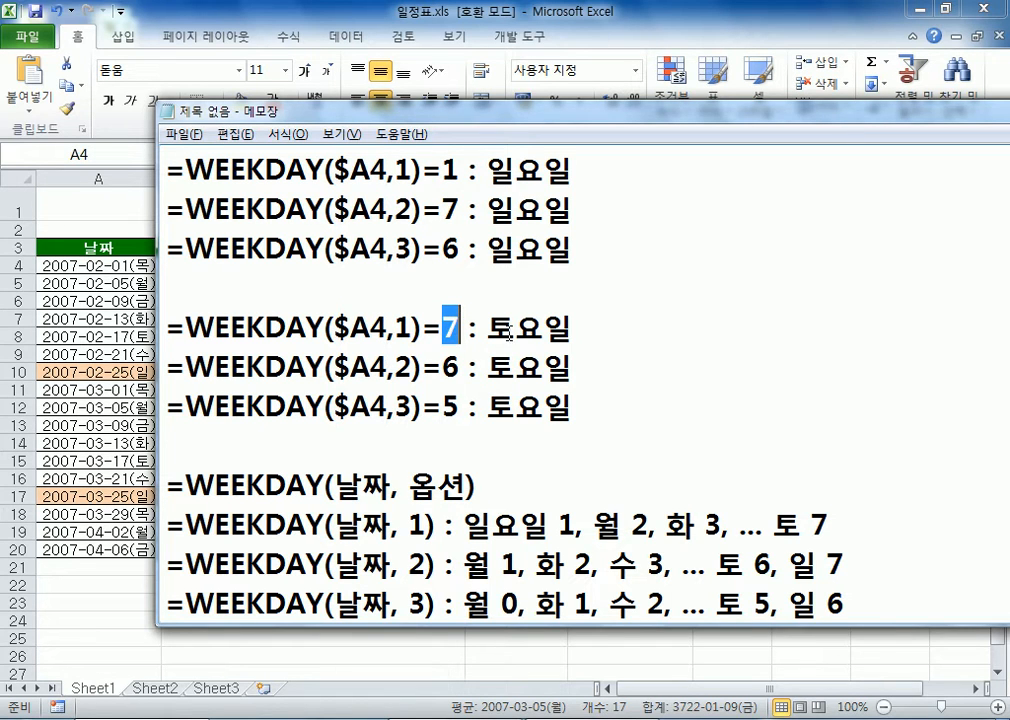
Step: Switch to Excel and start a formula-based conditional formatting rule with a light blue fill for the selected schedule rows
{"action": "key", "text": "alt+Tab"}
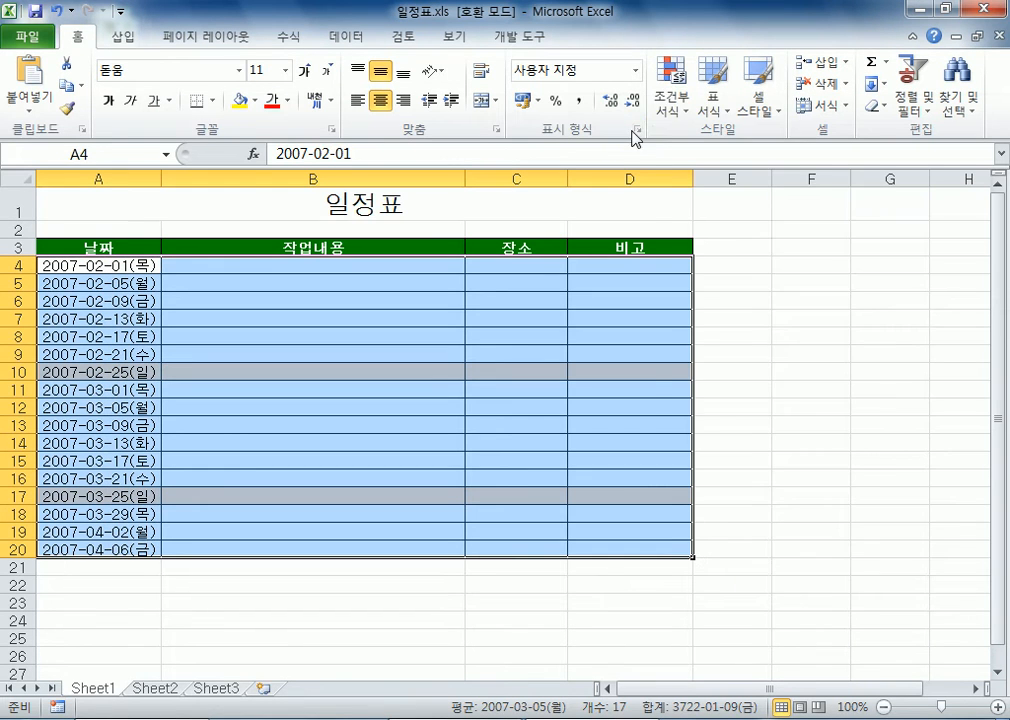
{"action": "left_click", "coordinate": [671, 95]}
{"action": "left_click", "coordinate": [741, 357]}
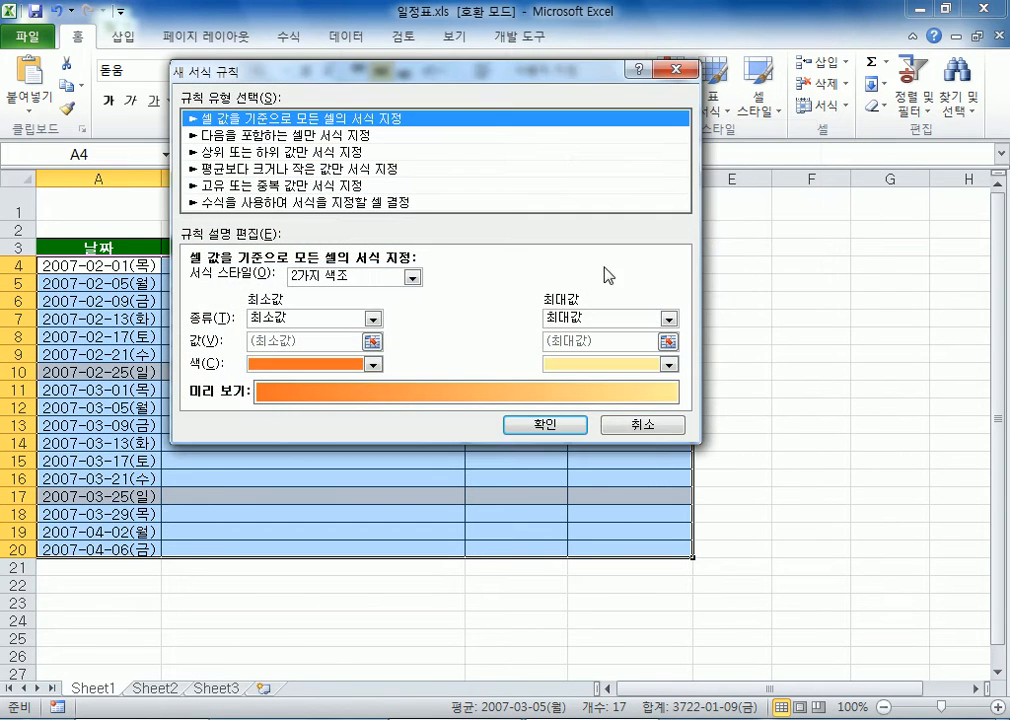
{"action": "left_click", "coordinate": [312, 202]}
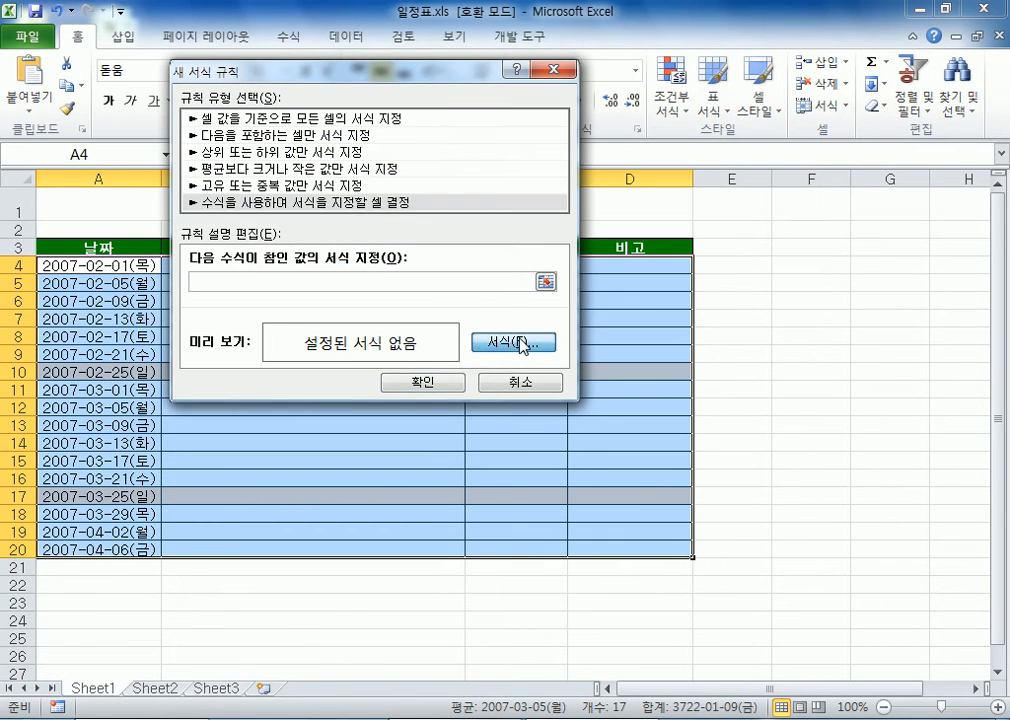
{"action": "left_click", "coordinate": [516, 341]}
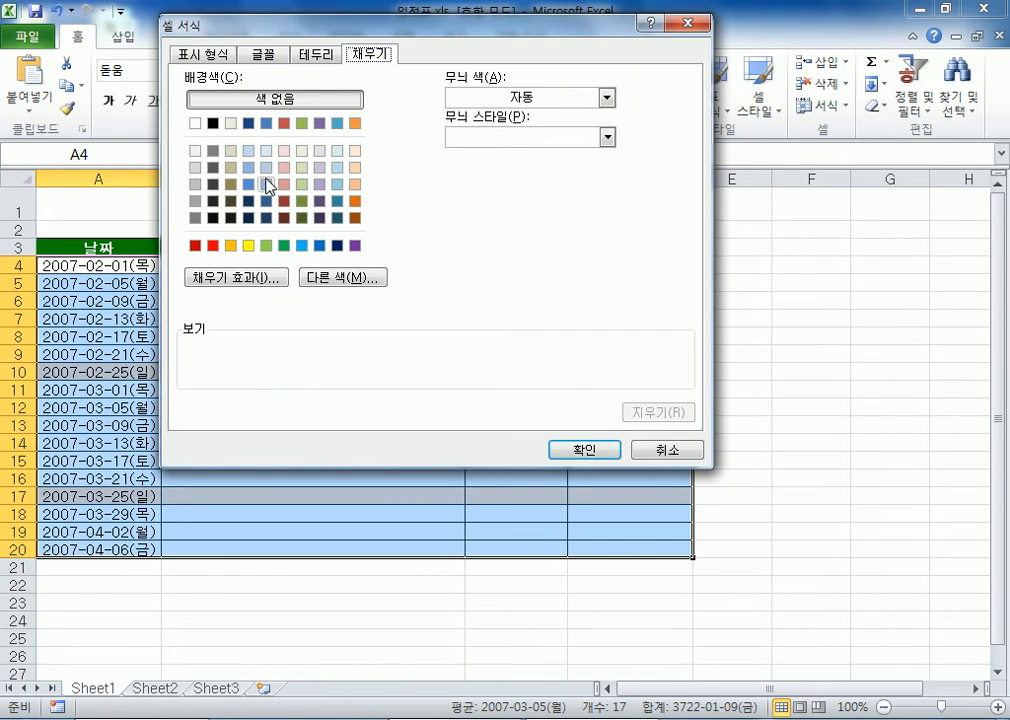
{"action": "left_click", "coordinate": [266, 167]}
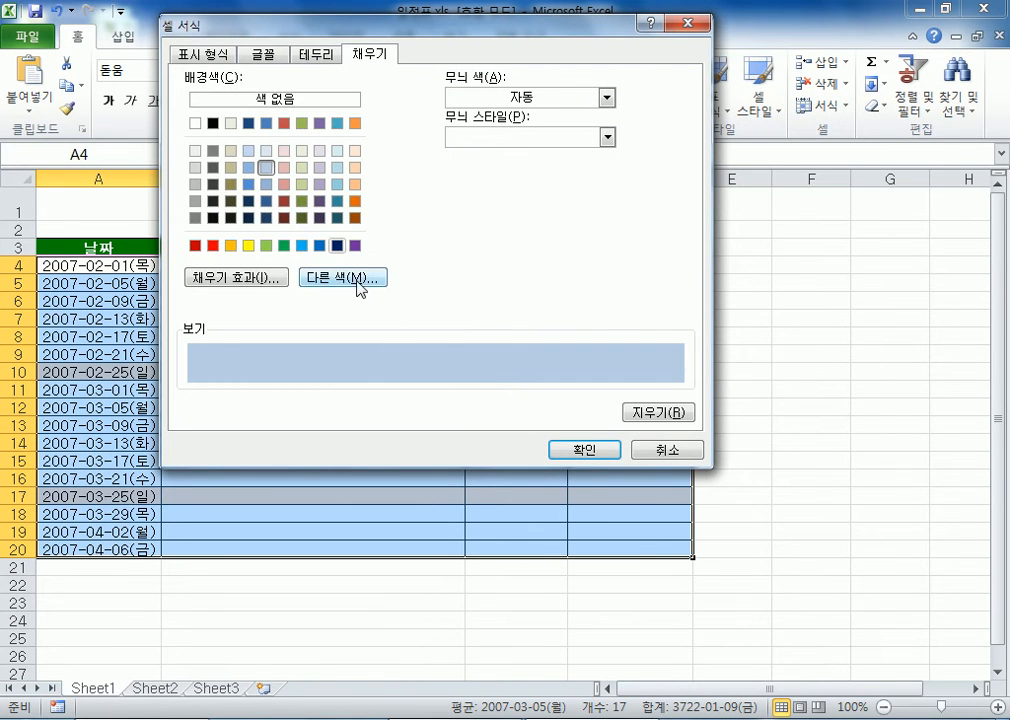
{"action": "left_click", "coordinate": [586, 451]}
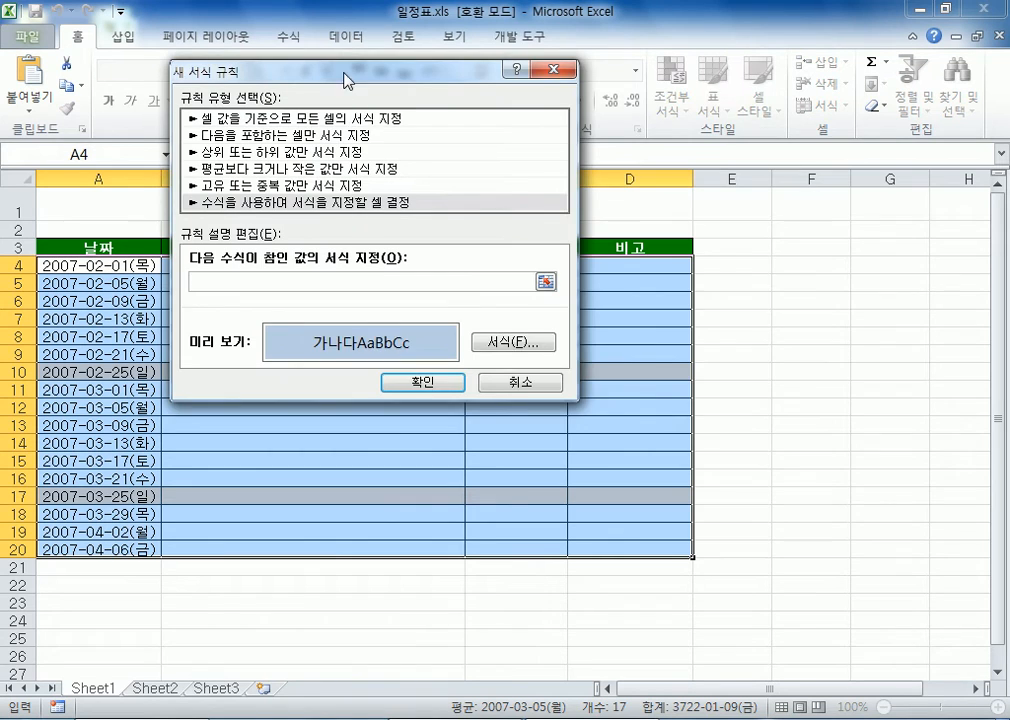
Step: Enter the rule formula =WEEKDAY($A4,1)=7, apply it to the schedule rows and deselect the range
{"action": "left_click_drag", "start_coordinate": [345, 80], "coordinate": [532, 105]}
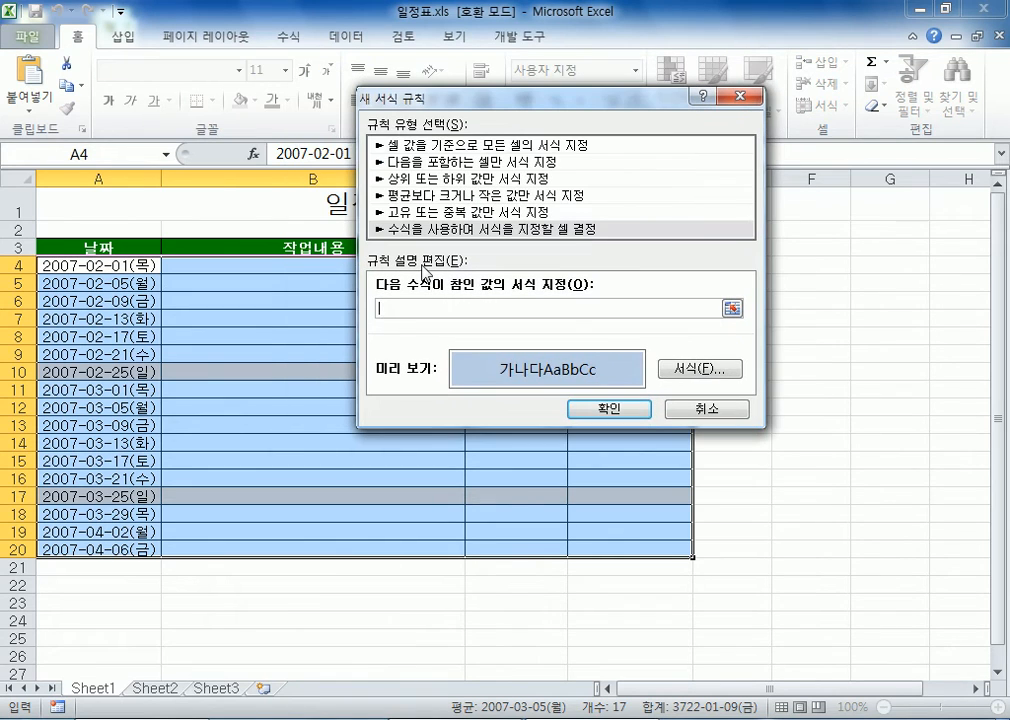
{"action": "left_click", "coordinate": [381, 304]}
{"action": "type", "text": "=WEEKDAY("}
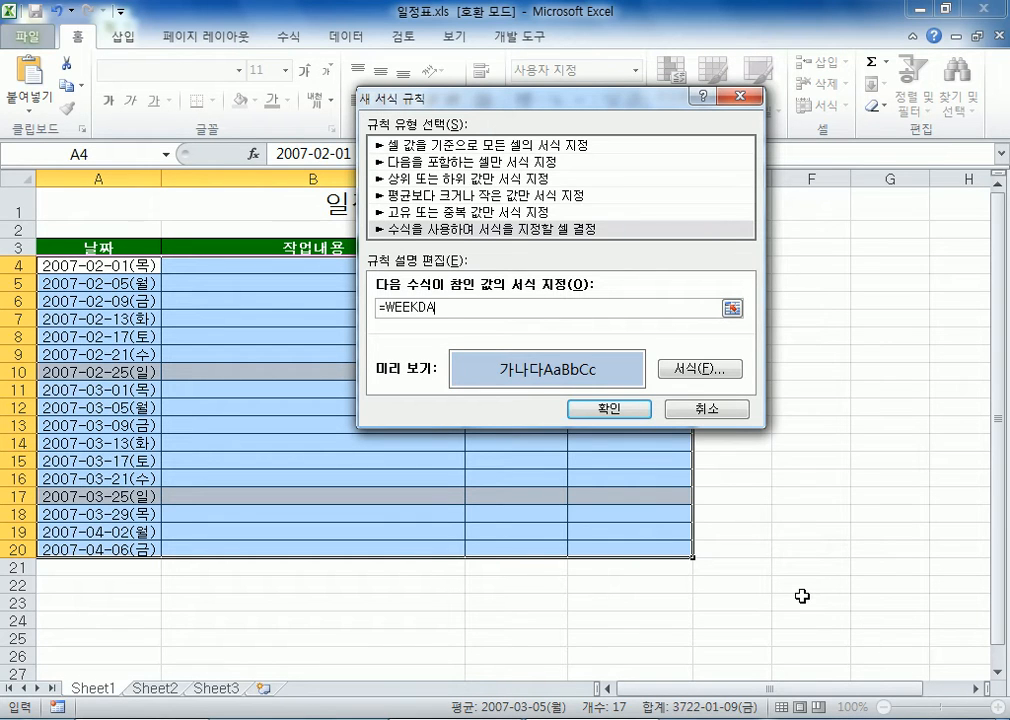
{"action": "left_click", "coordinate": [66, 265]}
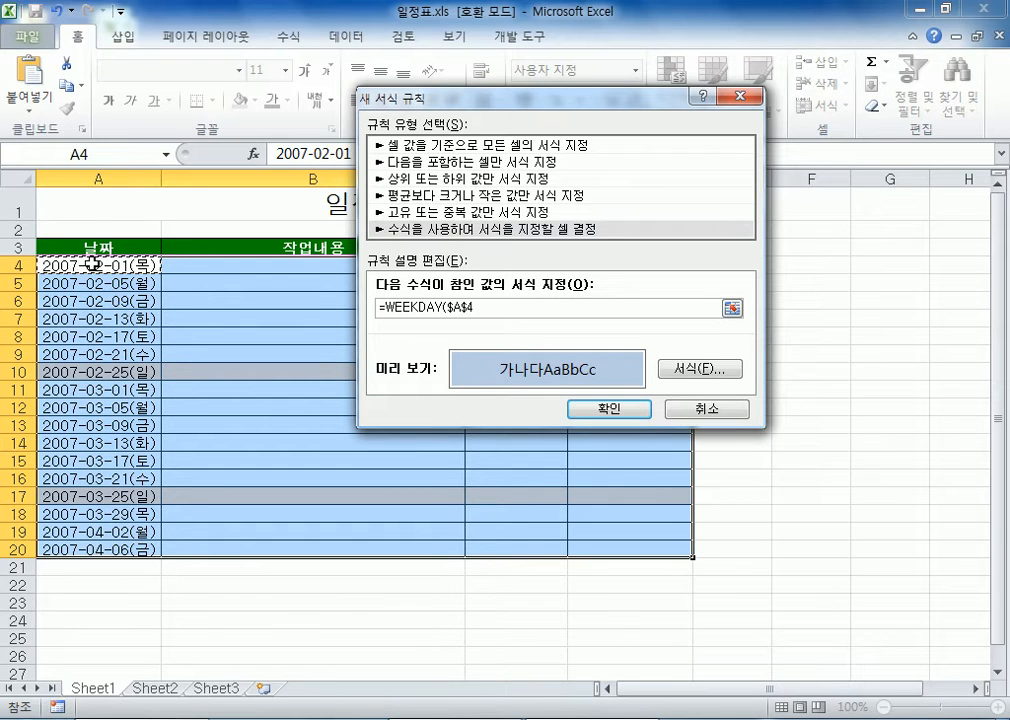
{"action": "left_click", "coordinate": [499, 310]}
{"action": "key", "text": "F4"}
{"action": "key", "text": "F4"}
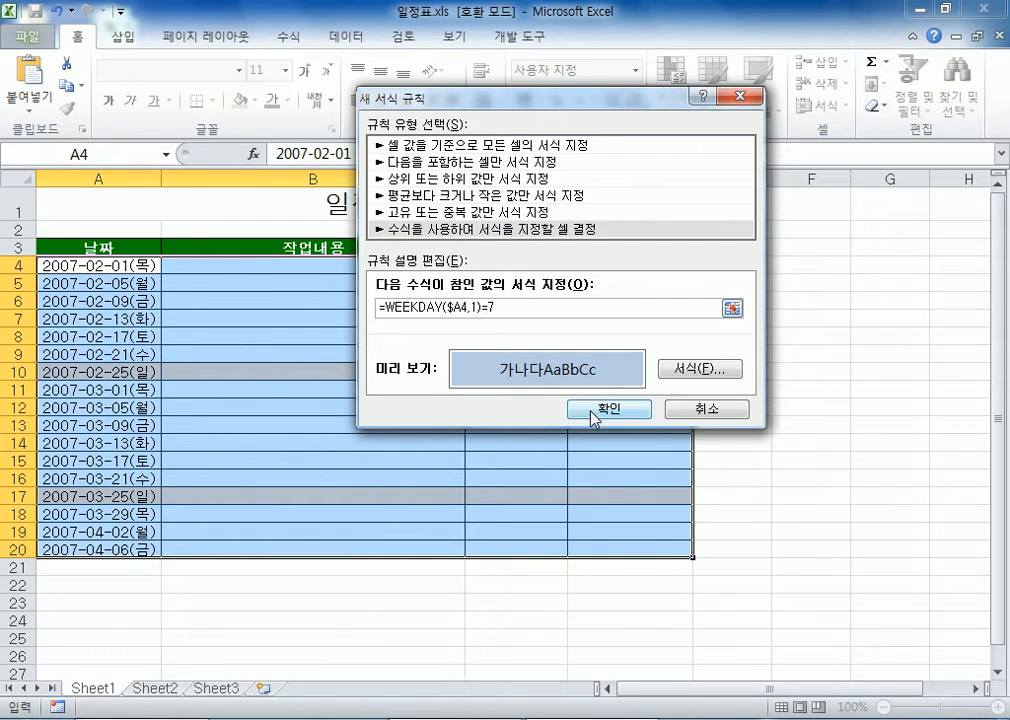
{"action": "left_click", "coordinate": [608, 410]}
{"action": "left_click", "coordinate": [223, 419]}
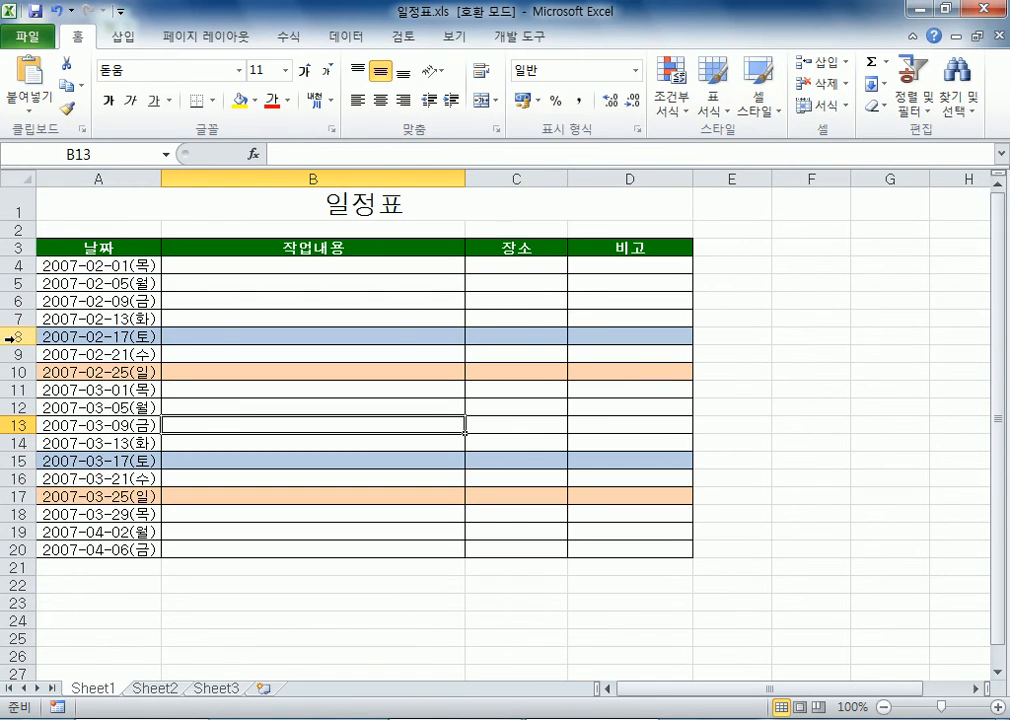
Step: Switch to Notepad and insert a space after the comma in all six Sunday and Saturday WEEKDAY formulas
{"action": "key", "text": "alt+Tab"}
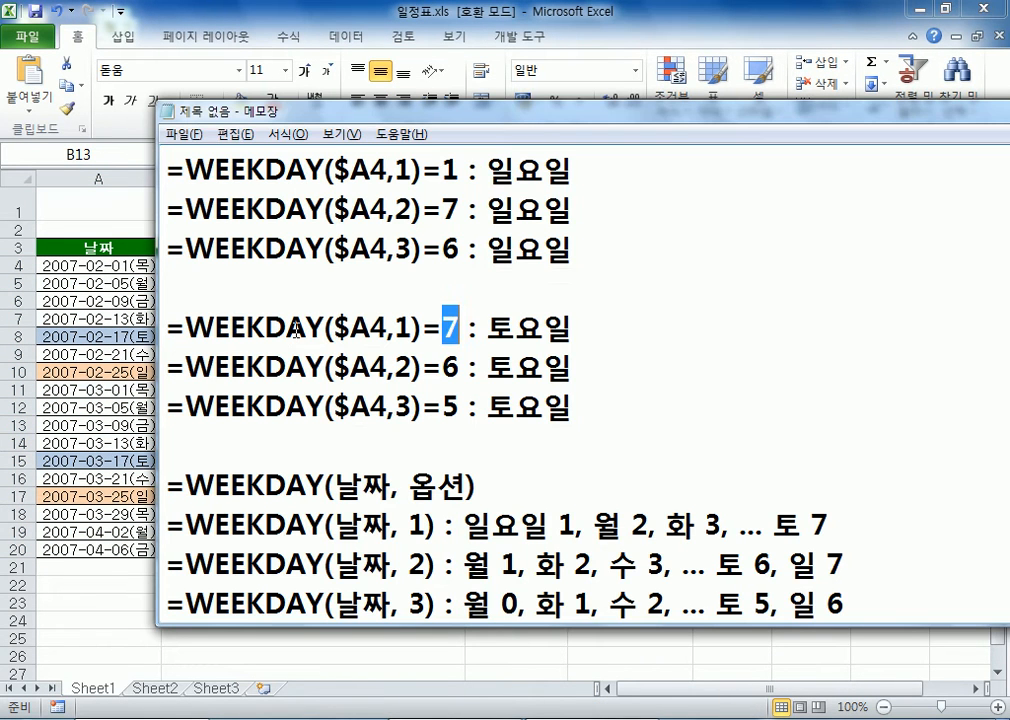
{"action": "left_click_drag", "start_coordinate": [458, 327], "coordinate": [166, 328]}
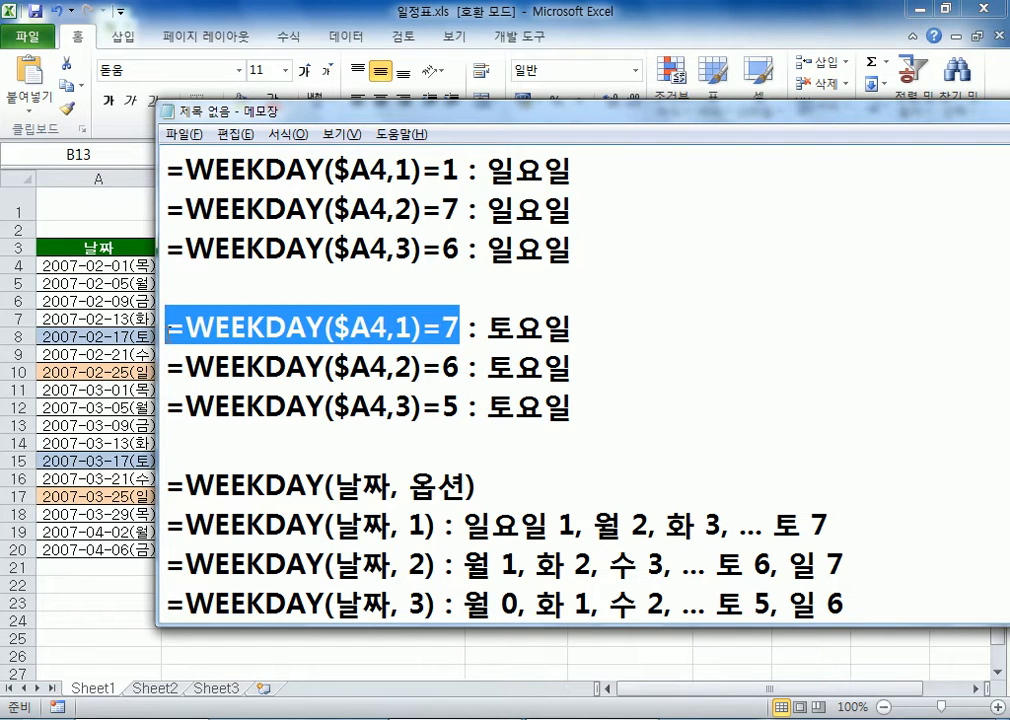
{"action": "left_click_drag", "start_coordinate": [389, 327], "coordinate": [411, 327]}
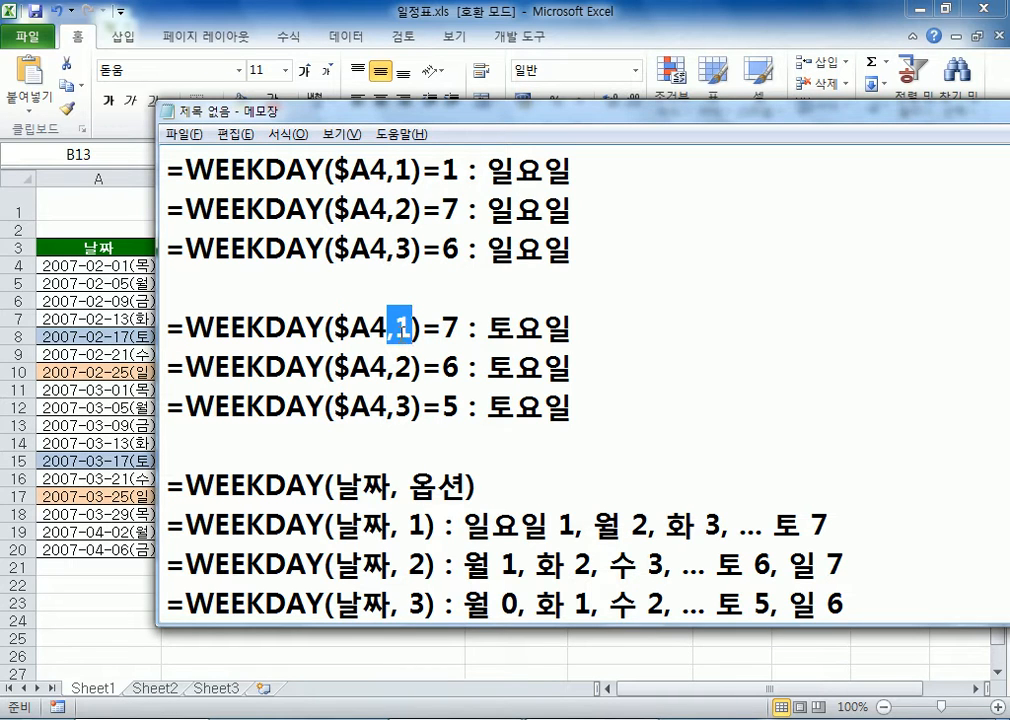
{"action": "left_click", "coordinate": [395, 170]}
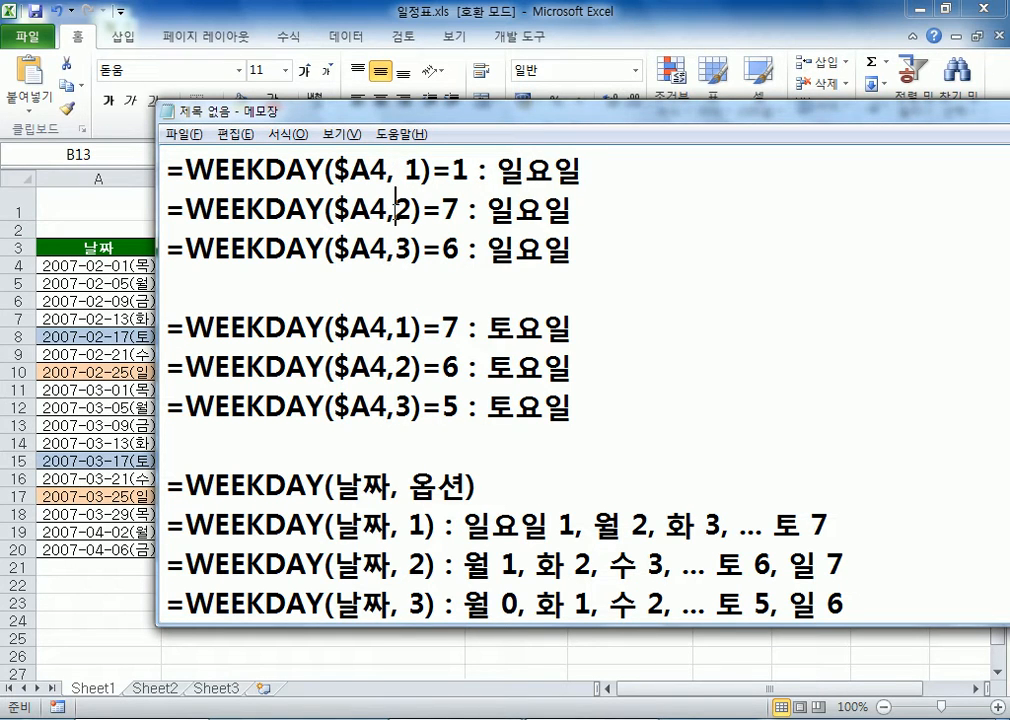
{"action": "left_click", "coordinate": [395, 249]}
{"action": "left_click", "coordinate": [395, 327]}
{"action": "left_click", "coordinate": [395, 367]}
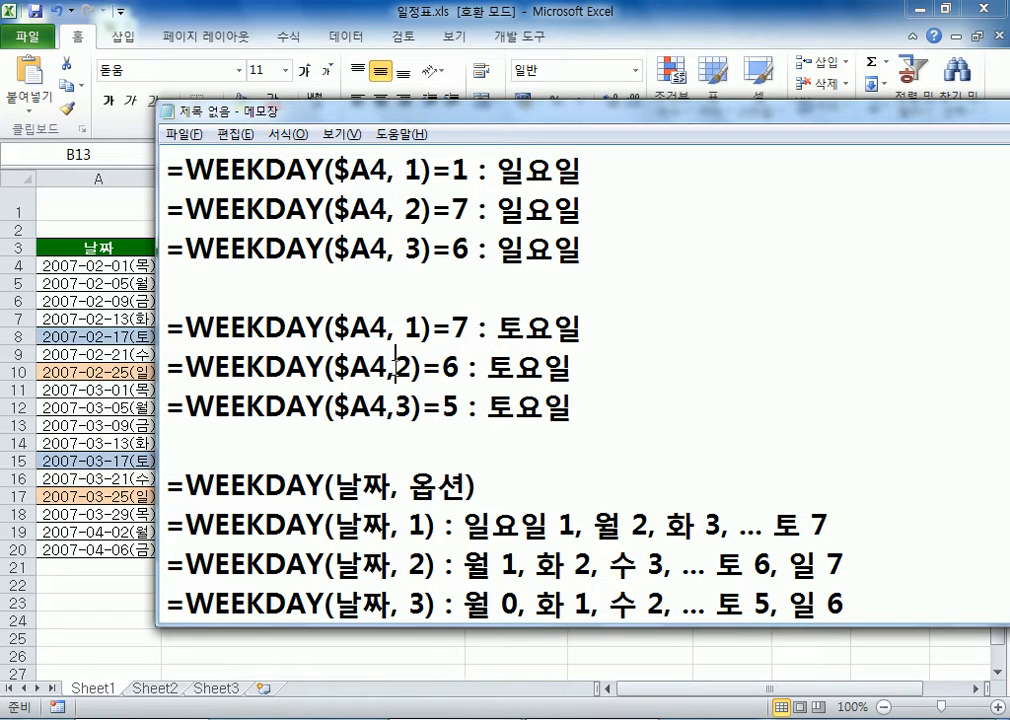
{"action": "left_click", "coordinate": [391, 408]}
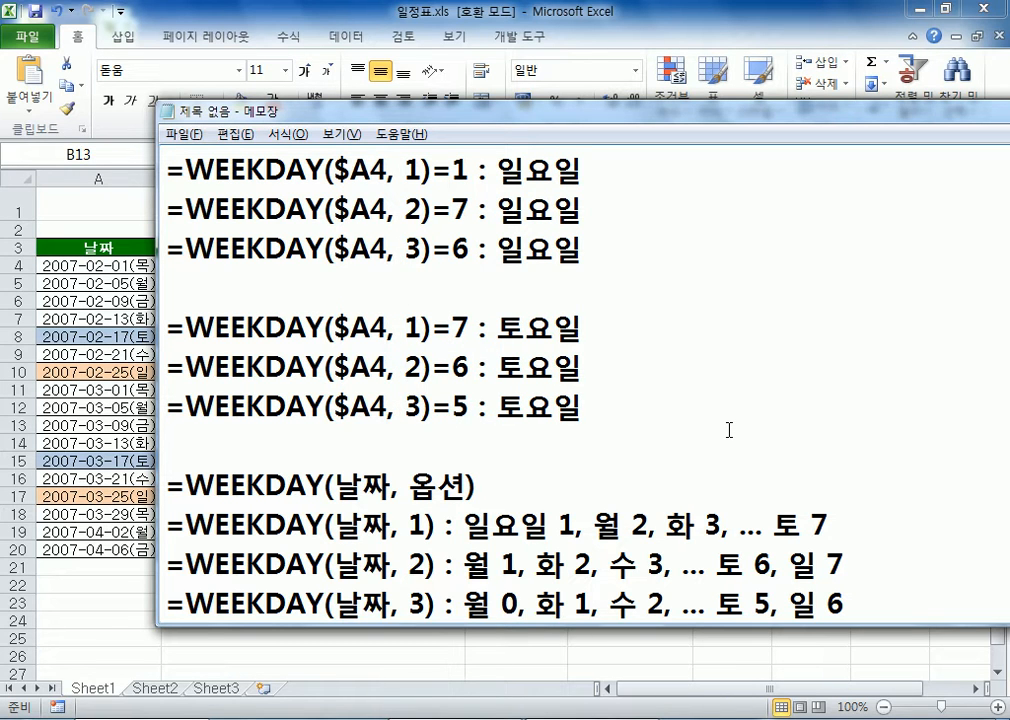
{"action": "left_click", "coordinate": [668, 442]}
Step: Stretch the Notepad window to full screen height and insert two blank lines above the first formula
{"action": "double_click", "coordinate": [652, 103]}
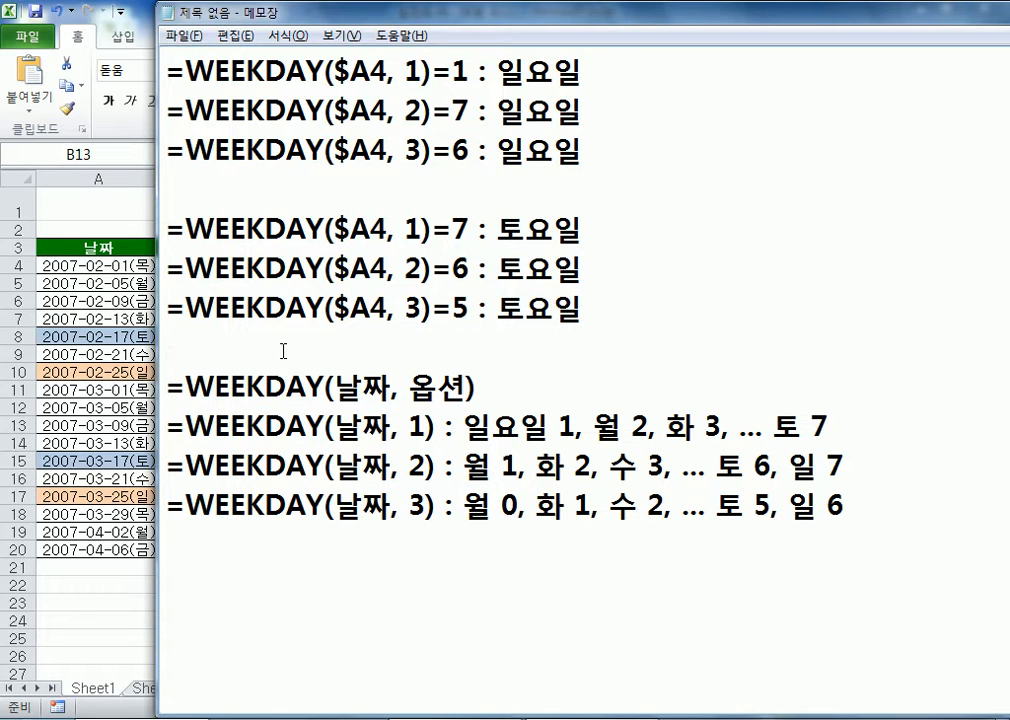
{"action": "key", "text": "Return"}
{"action": "key", "text": "Return"}
{"action": "key", "text": "Up"}
{"action": "key", "text": "Up"}
Step: Write the task heading "문제 : 일요일은 붉은 색 계열, 토요일은 푸른 색 계열로 색 채우기" on the first line above the formulas
{"action": "type", "text": "ANSW"}
{"action": "key", "text": "shift+Home"}
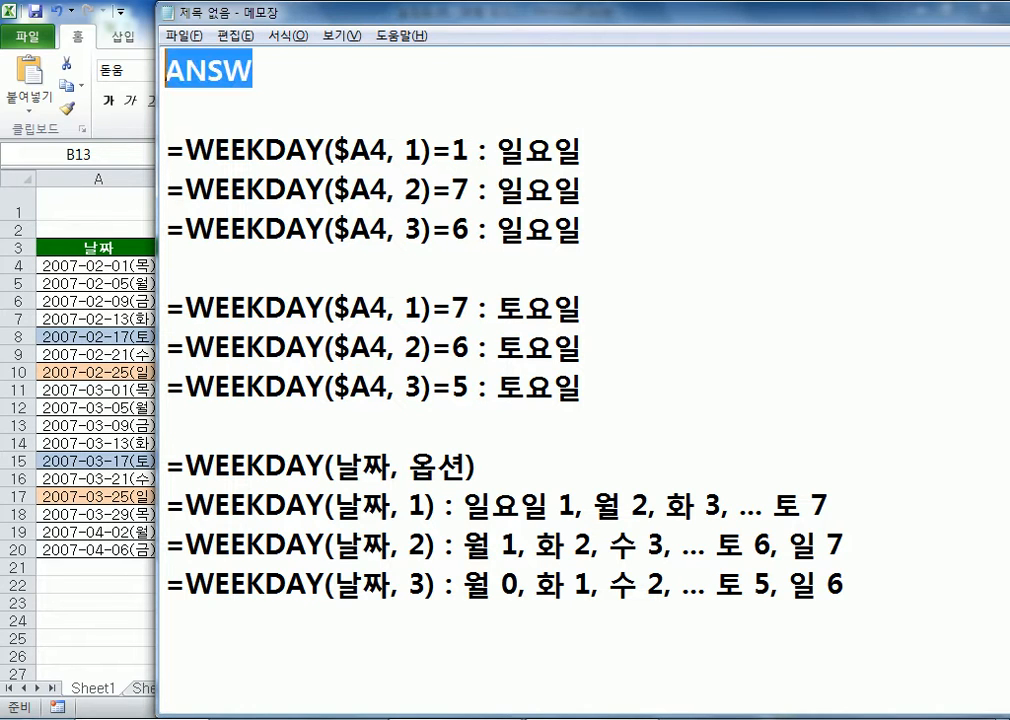
{"action": "type", "text": "문제 : 토"}
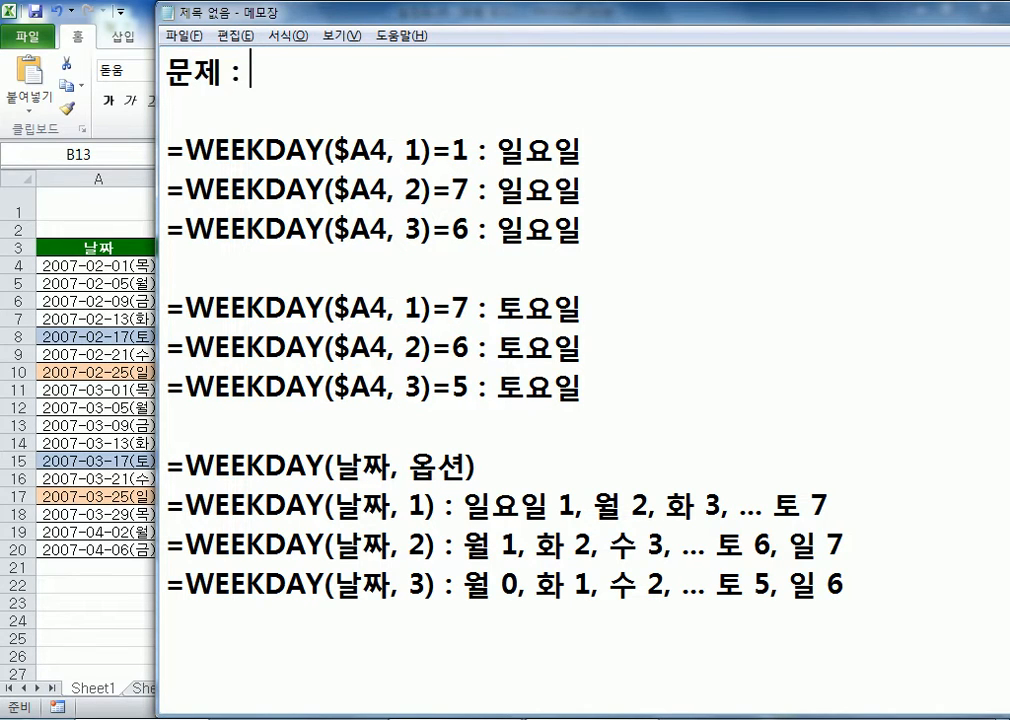
{"action": "key", "text": "BackSpace"}
{"action": "key", "text": "BackSpace"}
{"action": "type", "text": "일요일"}
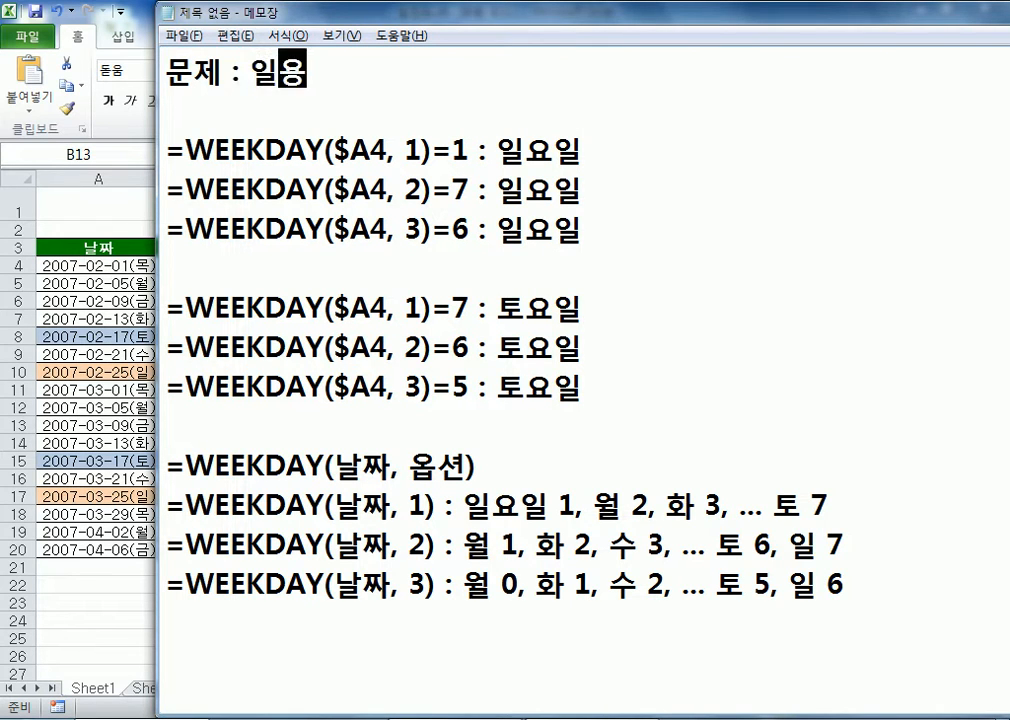
{"action": "type", "text": "은 붉"}
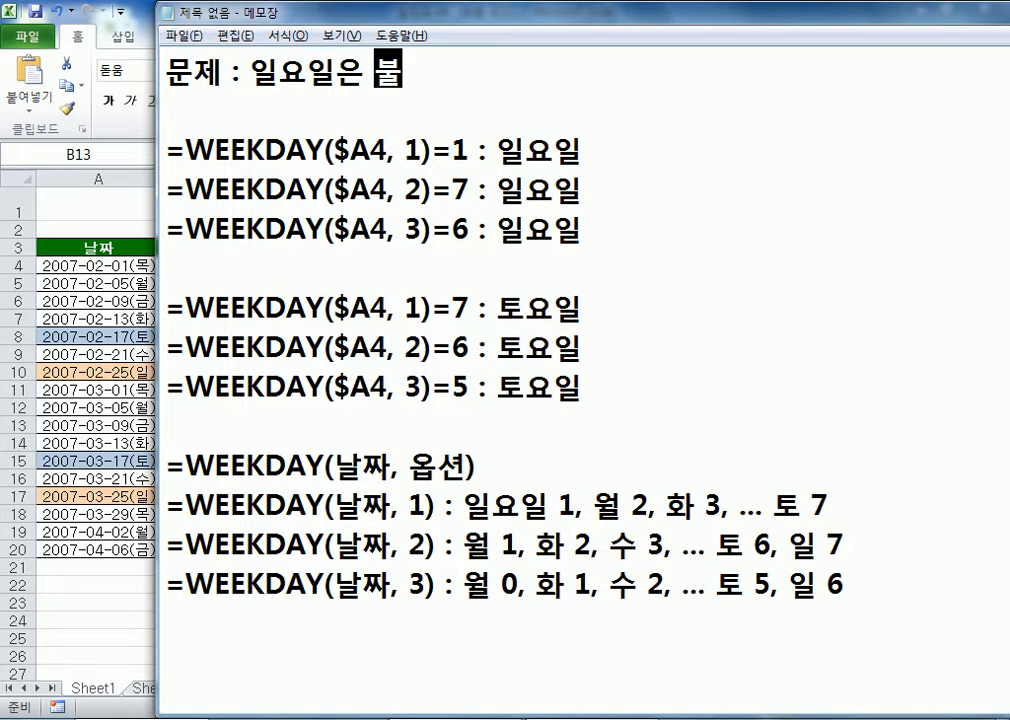
{"action": "type", "text": "ㅇ은 색 경"}
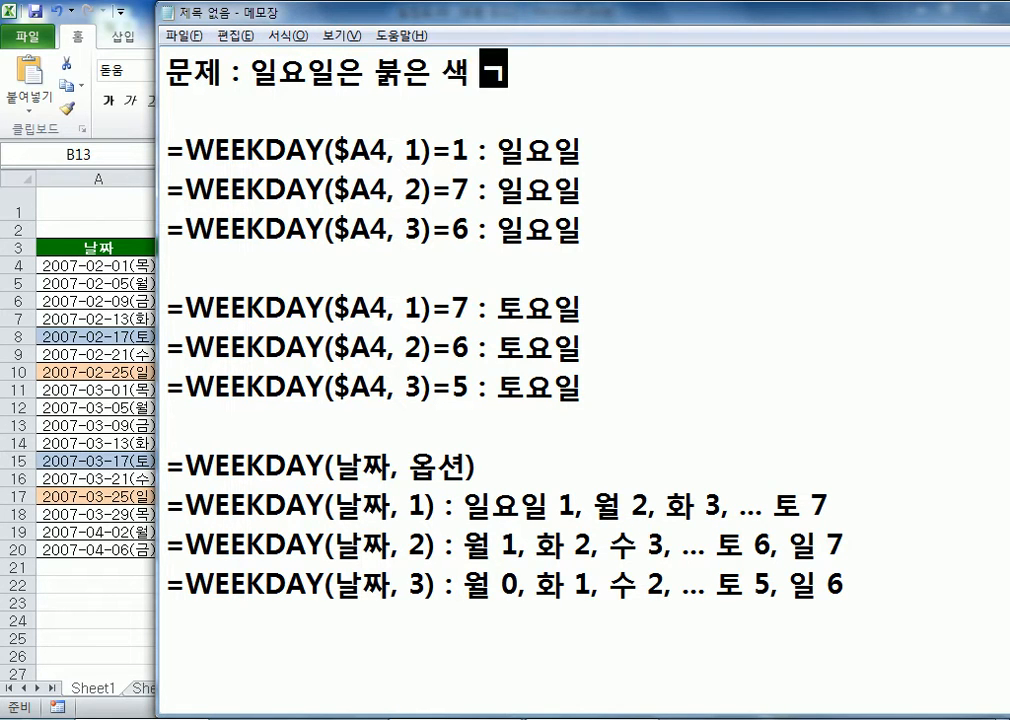
{"action": "type", "text": "열, 토"}
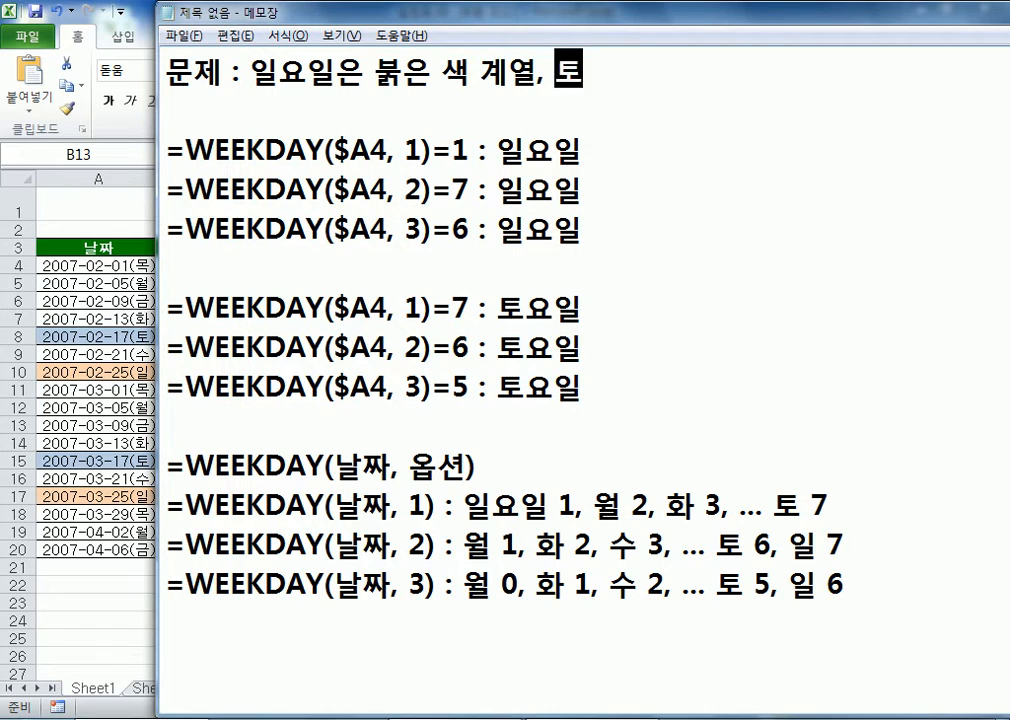
{"action": "type", "text": "용일은 플"}
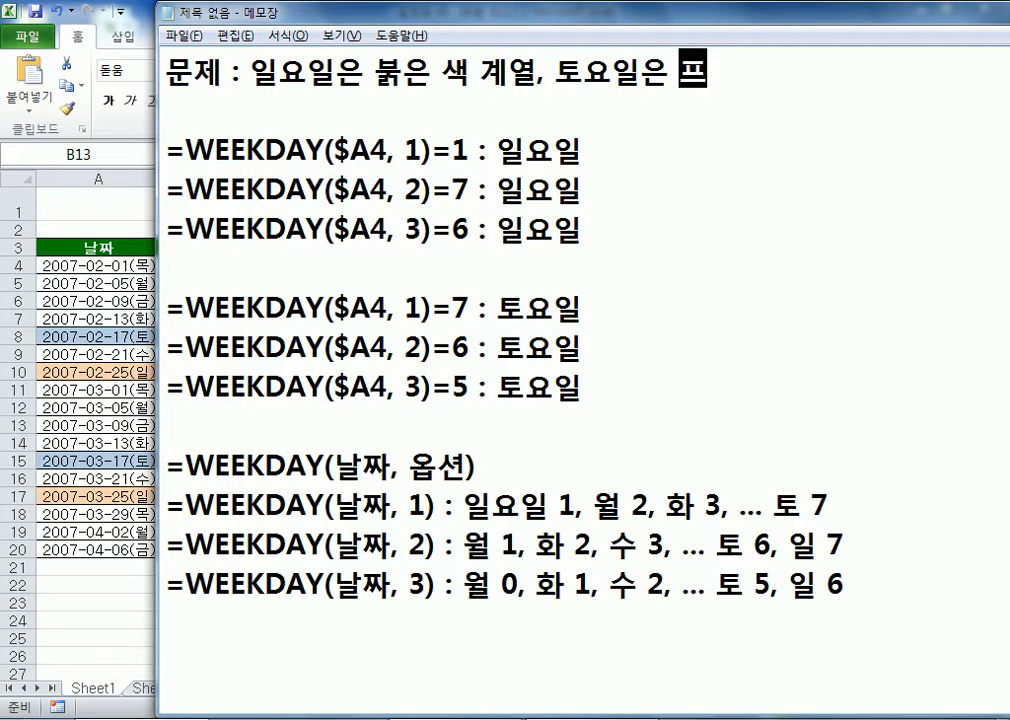
{"action": "type", "text": "른 색 "}
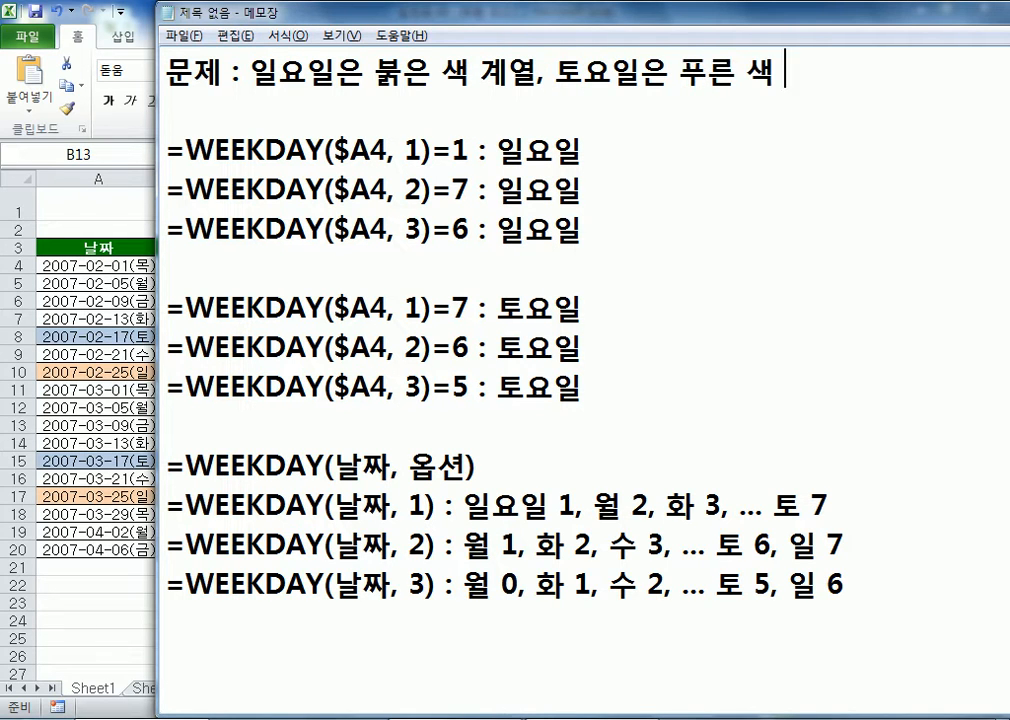
{"action": "type", "text": "ㄱ계열로 "}
{"action": "type", "text": "색 채욱"}
{"action": "type", "text": "기"}
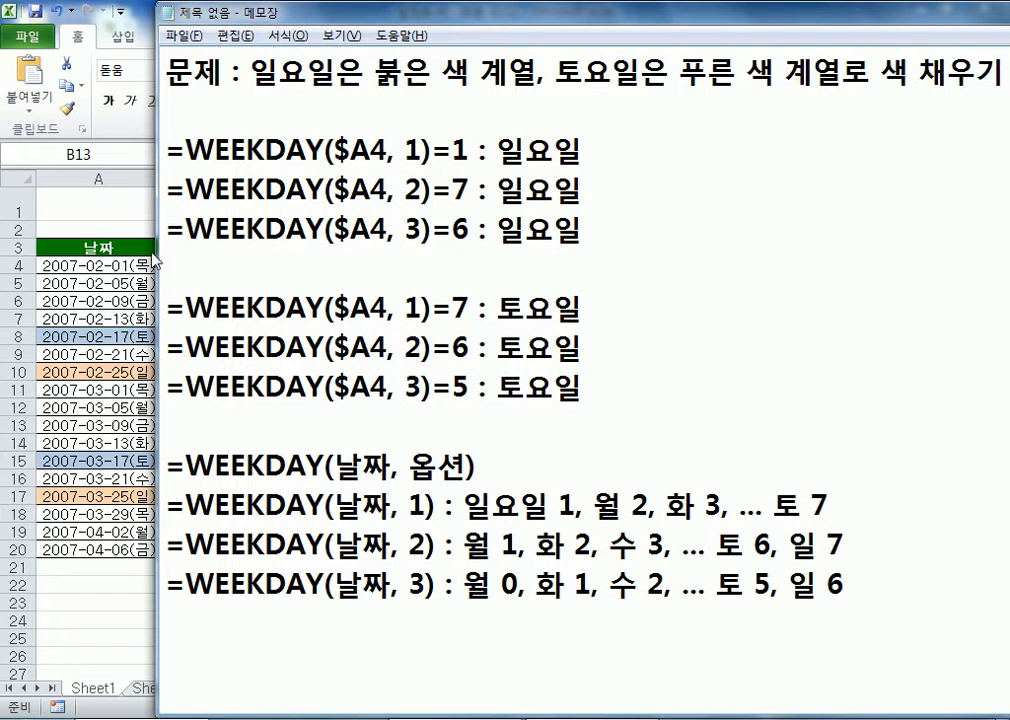
Step: Switch to Excel, select the schedule rows A4:D20 and clear the conditional formatting rules from the entire sheet
{"action": "left_click", "coordinate": [268, 109]}
{"action": "left_click", "coordinate": [130, 318]}
{"action": "left_click_drag", "start_coordinate": [128, 273], "coordinate": [614, 553]}
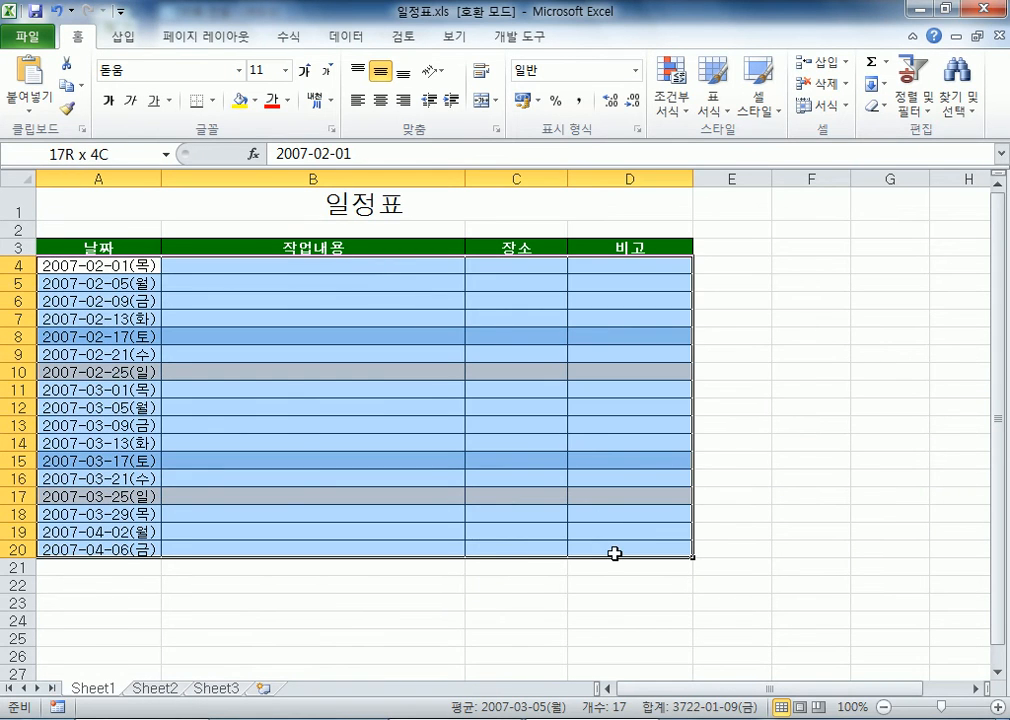
{"action": "left_click", "coordinate": [670, 105]}
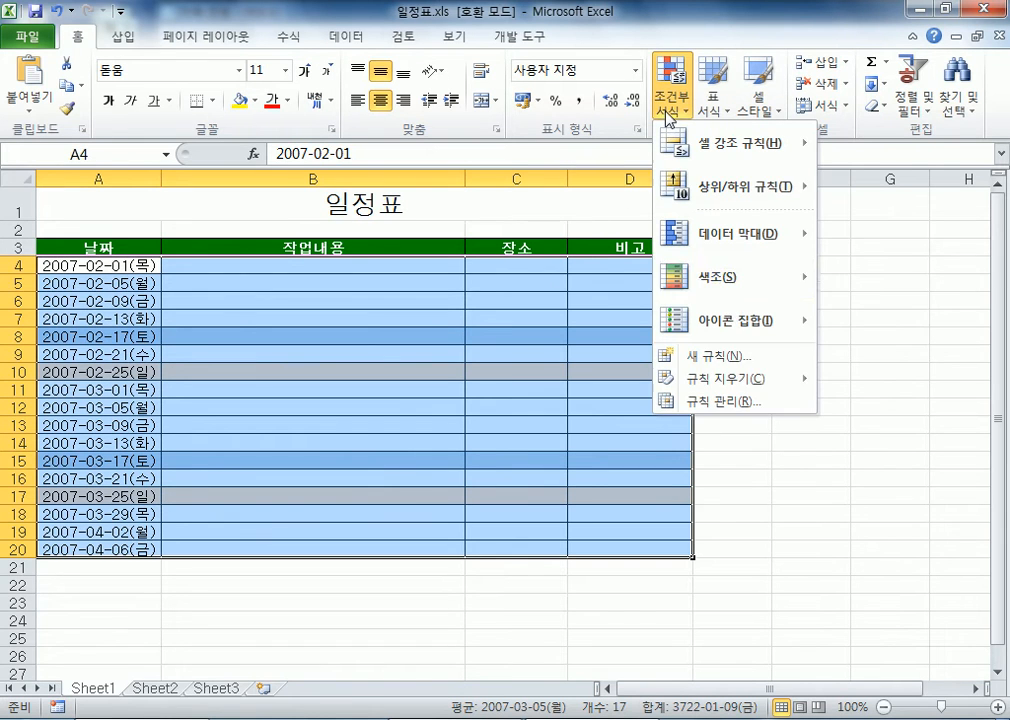
{"action": "mouse_move", "coordinate": [700, 388]}
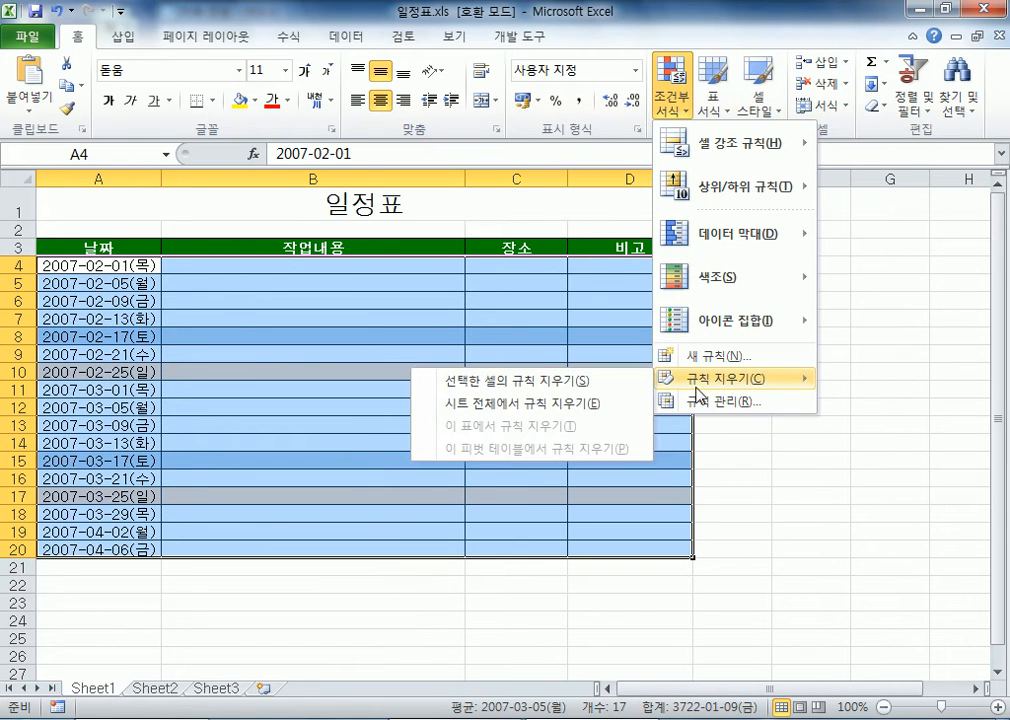
{"action": "left_click", "coordinate": [566, 411]}
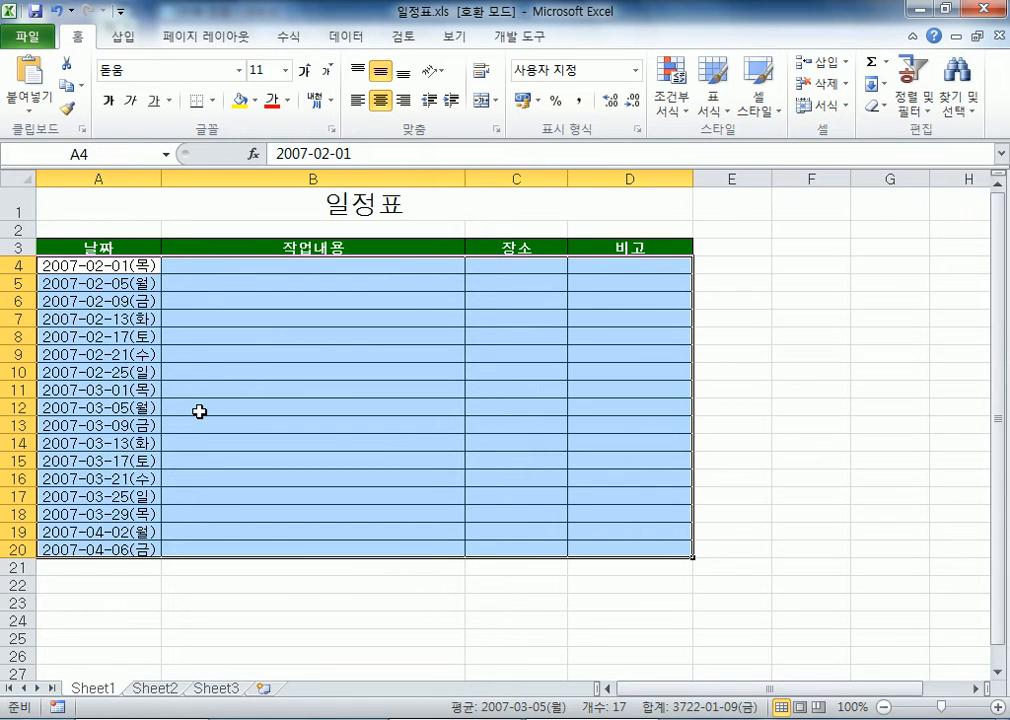
Step: Switch to Notepad, number the task heading as 문제1 and duplicate that line at the end of the notes, followed by blank lines
{"action": "key", "text": "alt+Tab"}
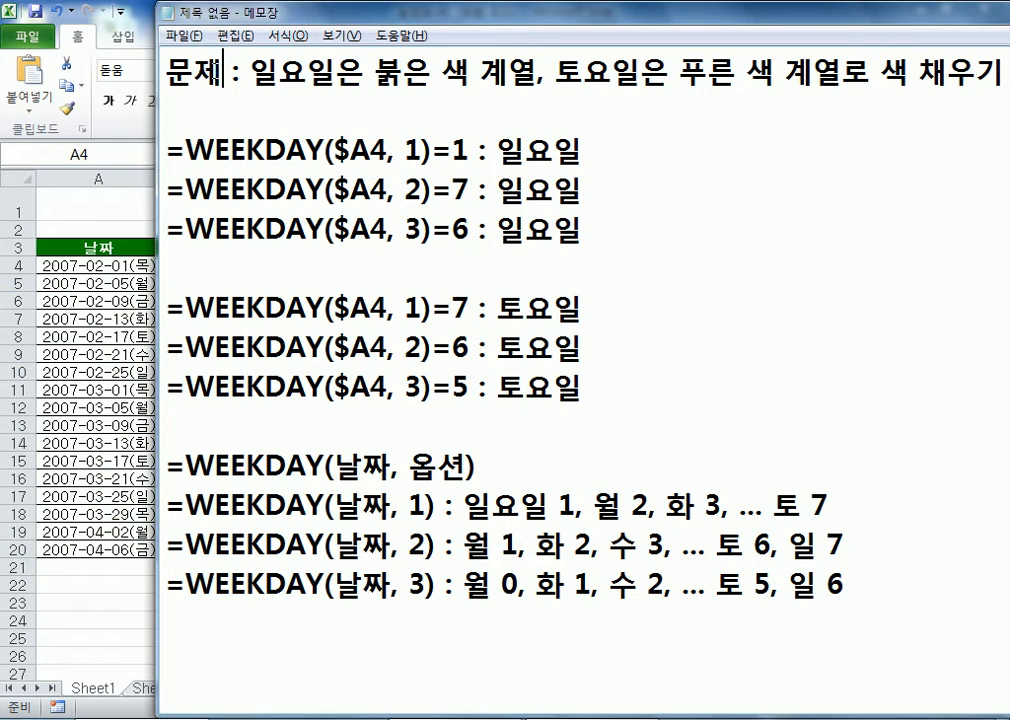
{"action": "type", "text": "1"}
{"action": "left_click_drag", "start_coordinate": [166, 72], "coordinate": [170, 107]}
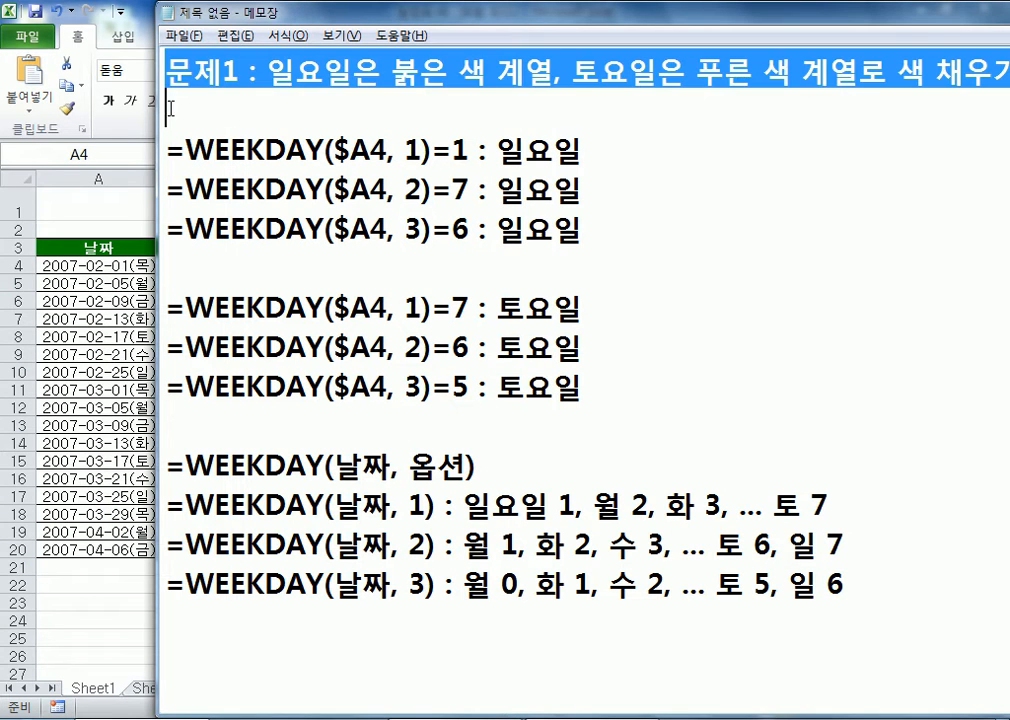
{"action": "key", "text": "ctrl+x"}
{"action": "left_click", "coordinate": [214, 618]}
{"action": "key", "text": "ctrl+v"}
{"action": "key", "text": "Return"}
{"action": "key", "text": "Return"}
{"action": "key", "text": "Return"}
{"action": "key", "text": "Return"}
{"action": "key", "text": "Return"}
{"action": "key", "text": "Return"}
{"action": "key", "text": "Return"}
{"action": "key", "text": "Return"}
{"action": "key", "text": "Return"}
{"action": "key", "text": "Return"}
{"action": "key", "text": "Return"}
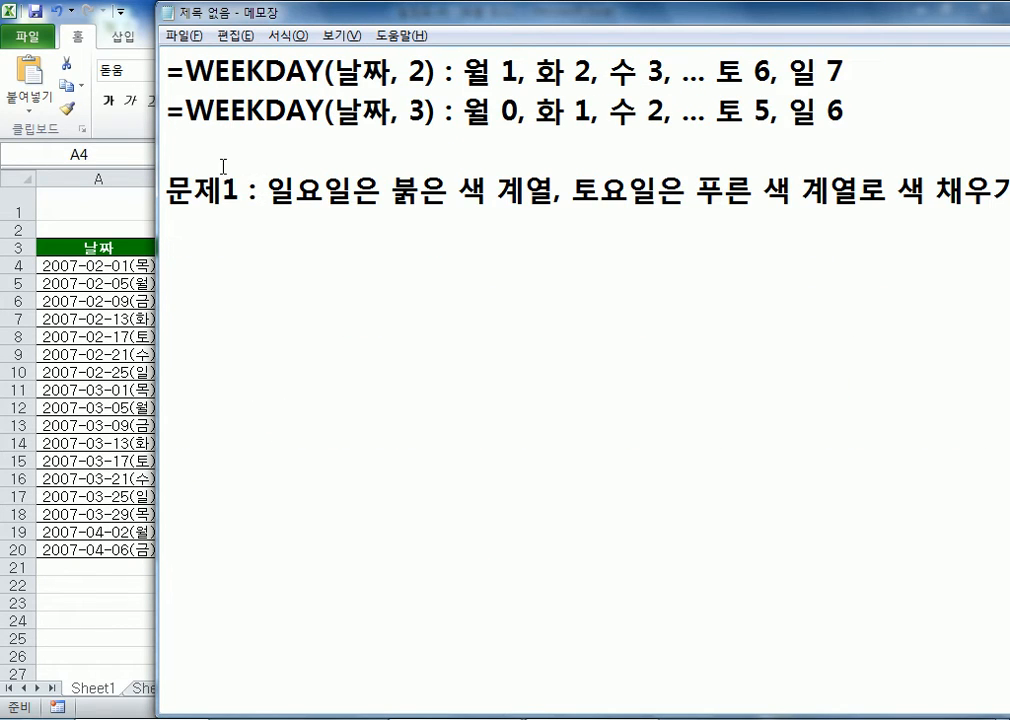
Step: Renumber the duplicated heading as 문제2 and insert "주말 및" before 일요일은
{"action": "left_click_drag", "start_coordinate": [221, 192], "coordinate": [239, 192]}
{"action": "type", "text": "2"}
{"action": "left_click", "coordinate": [266, 195]}
{"action": "type", "text": "주마"}
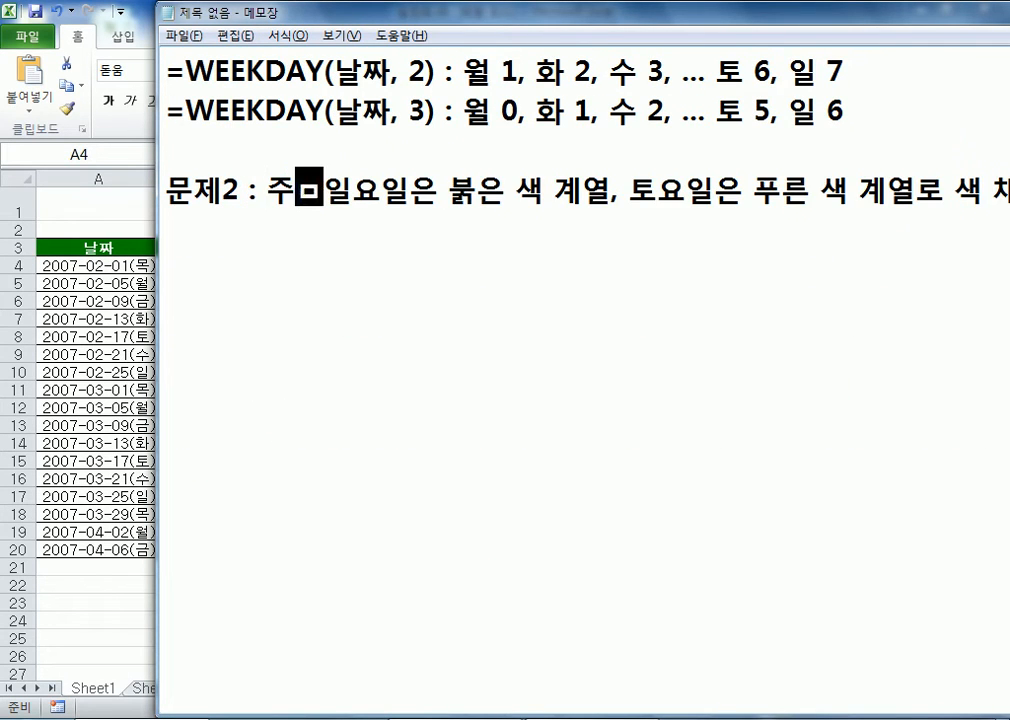
{"action": "key", "text": "BackSpace"}
{"action": "key", "text": "BackSpace"}
{"action": "key", "text": "BackSpace"}
{"action": "type", "text": "줌"}
{"action": "type", "text": "말 "}
{"action": "type", "text": "및 일"}
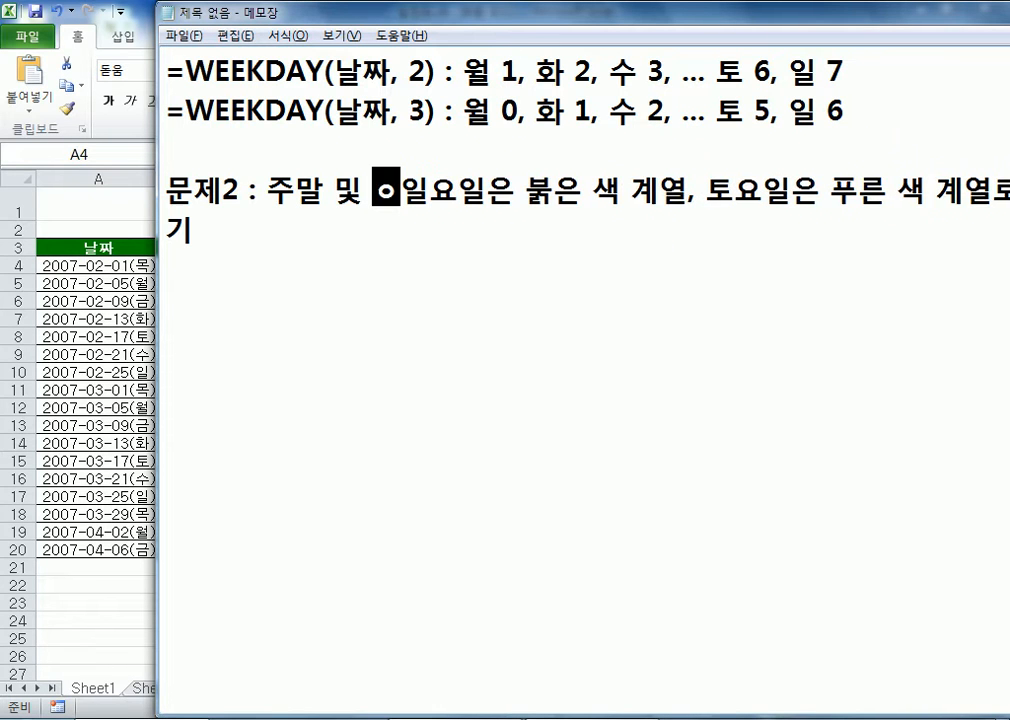
{"action": "key", "text": "BackSpace"}
Step: Replace the red and blue colour wording in the 문제2 heading so it reads "노란색 계열로 색 채우기" after 일요일은
{"action": "key", "text": "Right"}
{"action": "key", "text": "Right"}
{"action": "key", "text": "Right"}
{"action": "key", "text": "Right"}
{"action": "key", "text": "Right"}
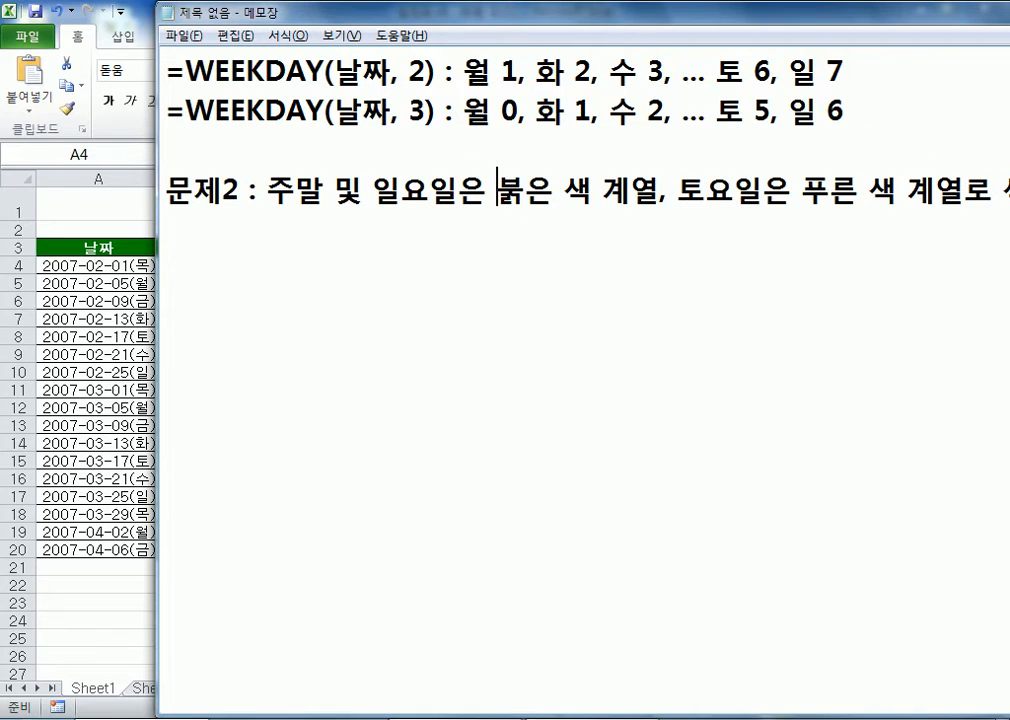
{"action": "key", "text": "shift+End"}
{"action": "key", "text": "shift+Left"}
{"action": "key", "text": "shift+Left"}
{"action": "key", "text": "shift+Left"}
{"action": "key", "text": "shift+Left"}
{"action": "key", "text": "shift+Left"}
{"action": "key", "text": "shift+Left"}
{"action": "key", "text": "shift+Left"}
{"action": "key", "text": "shift+Left"}
{"action": "key", "text": "shift+Left"}
{"action": "key", "text": "shift+Left"}
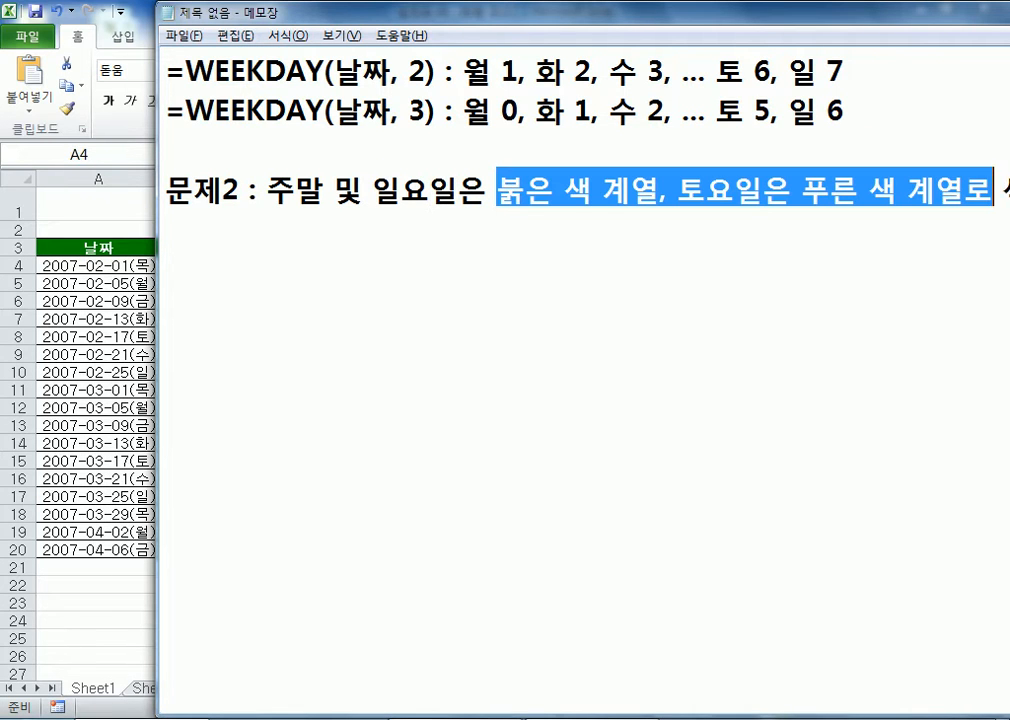
{"action": "type", "text": "노란"}
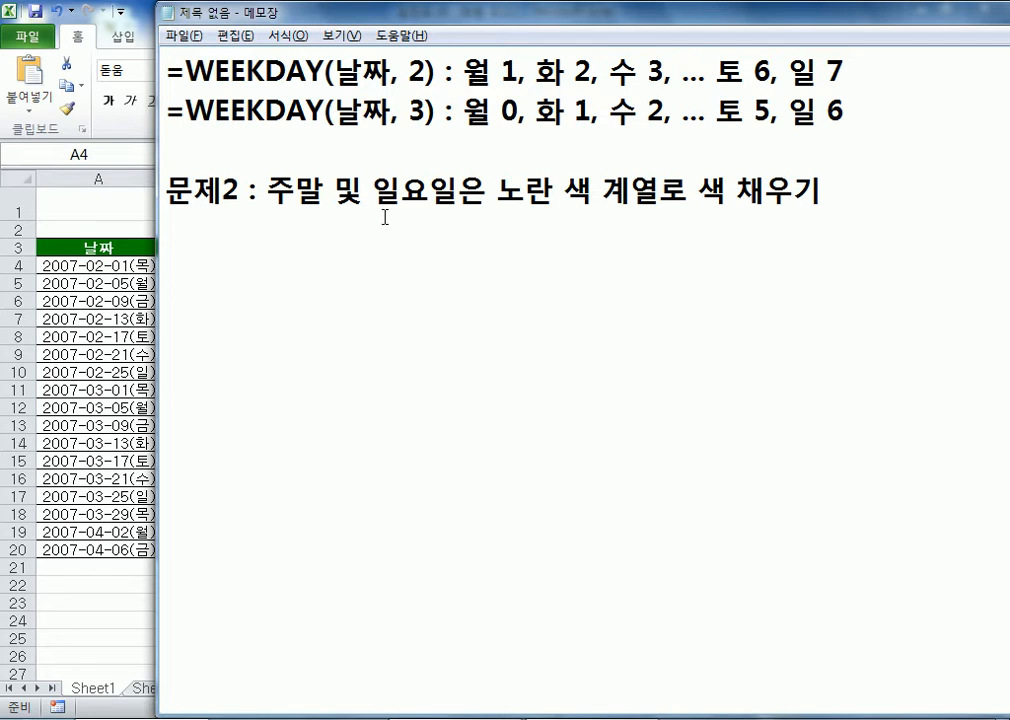
{"action": "key", "text": "Delete"}
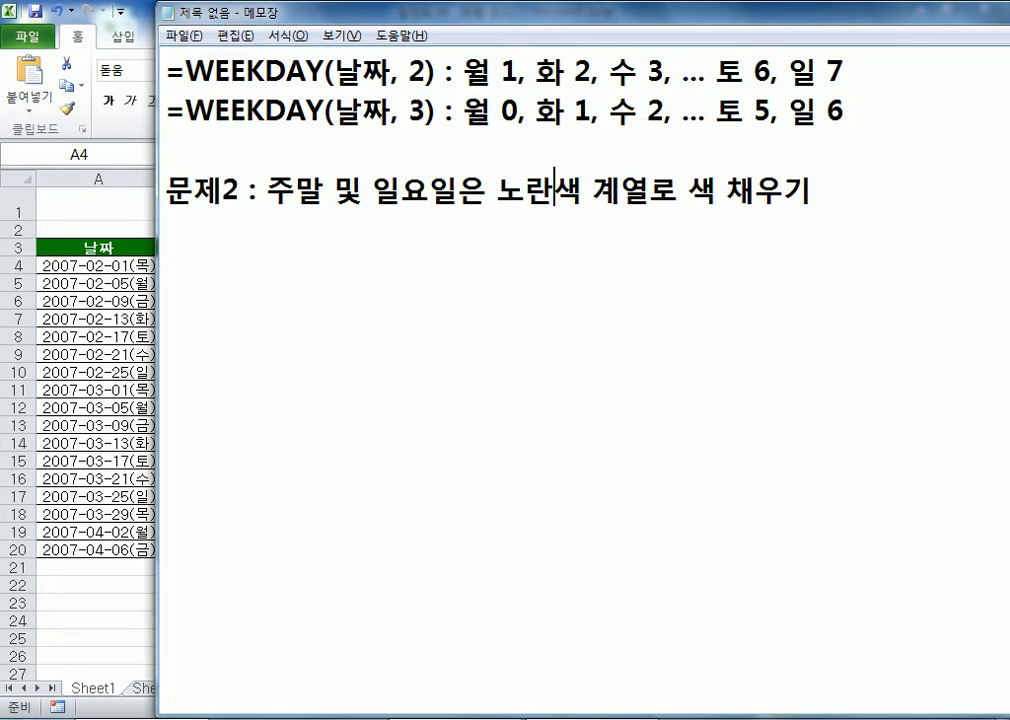
Step: Copy the line "=WEEKDAY($A4, 1)=1 : 일요일" to just below the 문제2 heading
{"action": "left_click", "coordinate": [358, 251]}
{"action": "scroll", "coordinate": [292, 243], "scroll_direction": "up", "scroll_amount": 4}
{"action": "left_click_drag", "start_coordinate": [470, 148], "coordinate": [620, 162]}
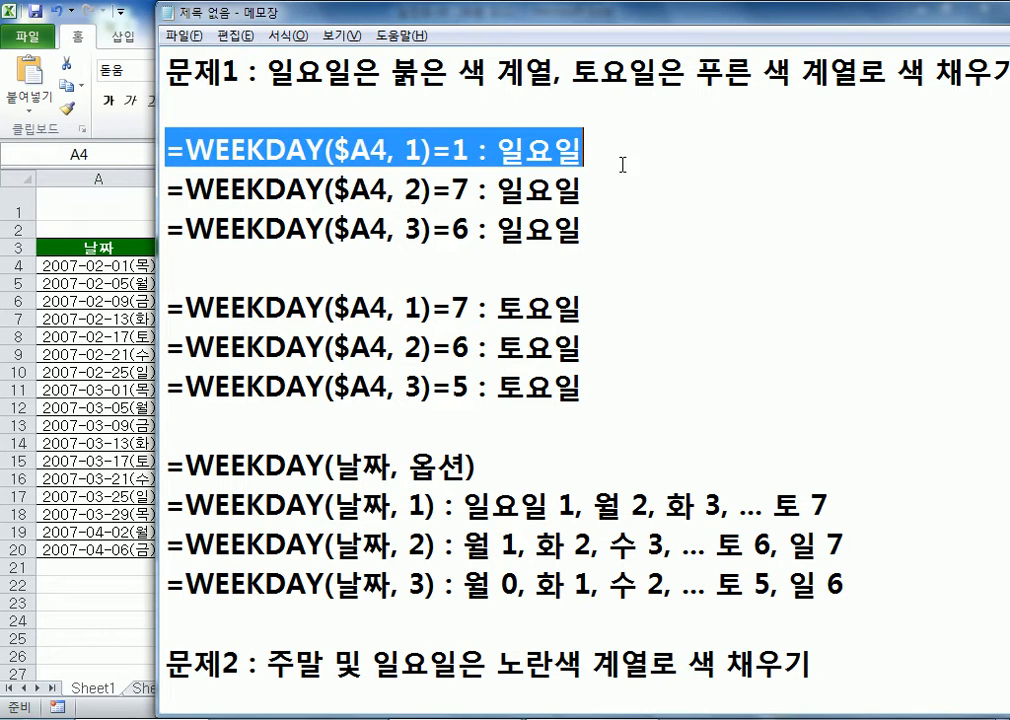
{"action": "scroll", "coordinate": [254, 392], "scroll_direction": "down", "scroll_amount": 3}
{"action": "left_click", "coordinate": [263, 352]}
{"action": "key", "text": "ctrl+v"}
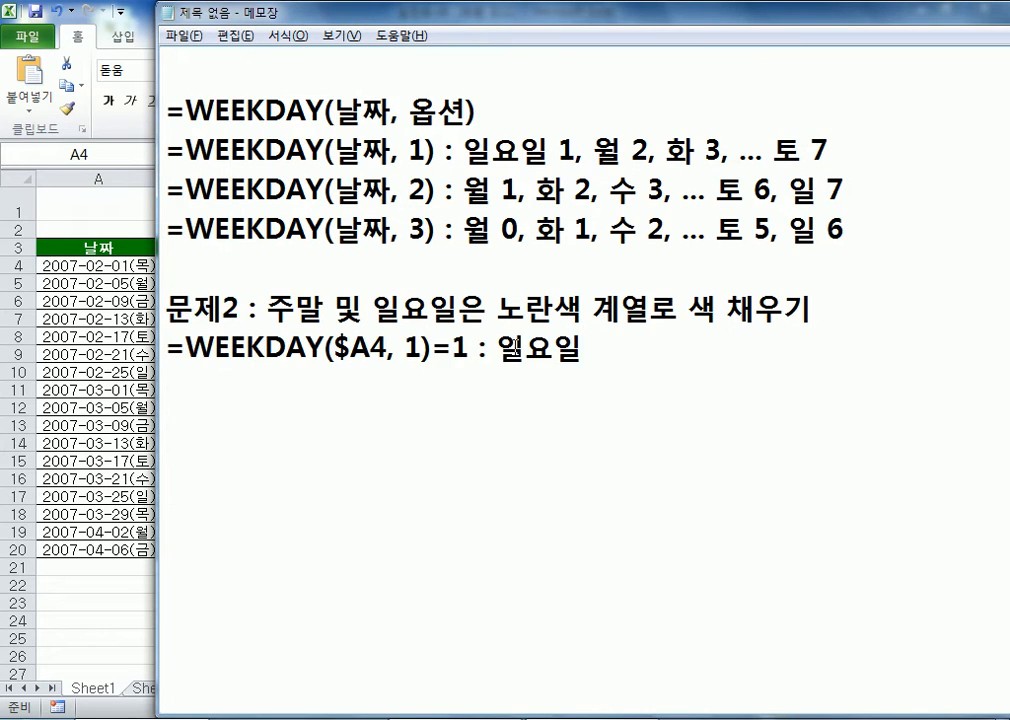
Step: Copy the line "=WEEKDAY($A4, 1)=7 : 토요일" below the Sunday formula under 문제2
{"action": "key", "text": "alt+Tab"}
{"action": "key", "text": "alt+Tab"}
{"action": "scroll", "coordinate": [525, 335], "scroll_direction": "up", "scroll_amount": 2}
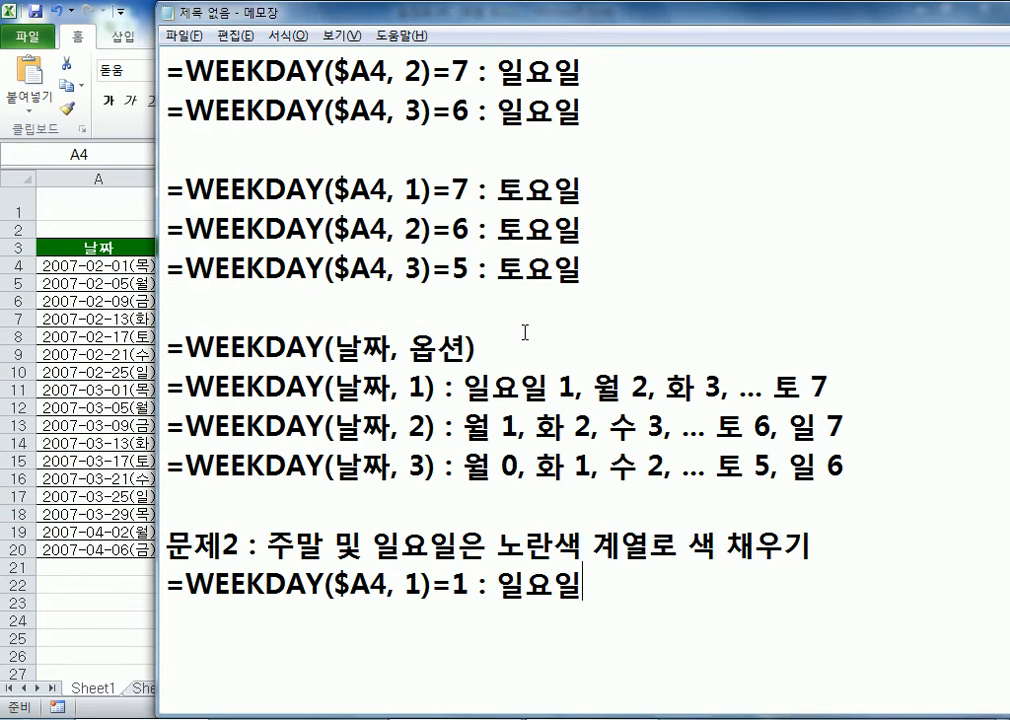
{"action": "left_click_drag", "start_coordinate": [595, 195], "coordinate": [160, 190]}
{"action": "key", "text": "ctrl+c"}
{"action": "left_click", "coordinate": [268, 640]}
{"action": "key", "text": "Return"}
{"action": "key", "text": "ctrl+v"}
{"action": "scroll", "coordinate": [650, 596], "scroll_direction": "down", "scroll_amount": 2}
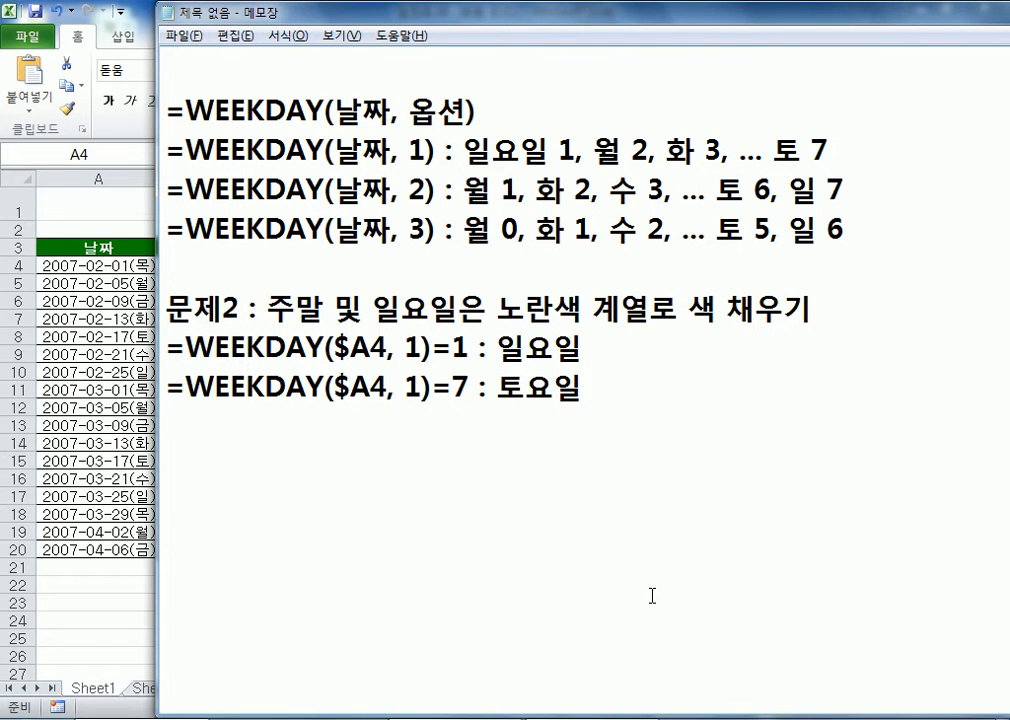
Step: Copy the line "=WEEKDAY($A4, 2)=7 : 일요일" to the end of the 문제2 formulas and start a new line
{"action": "scroll", "coordinate": [652, 596], "scroll_direction": "up", "scroll_amount": 3}
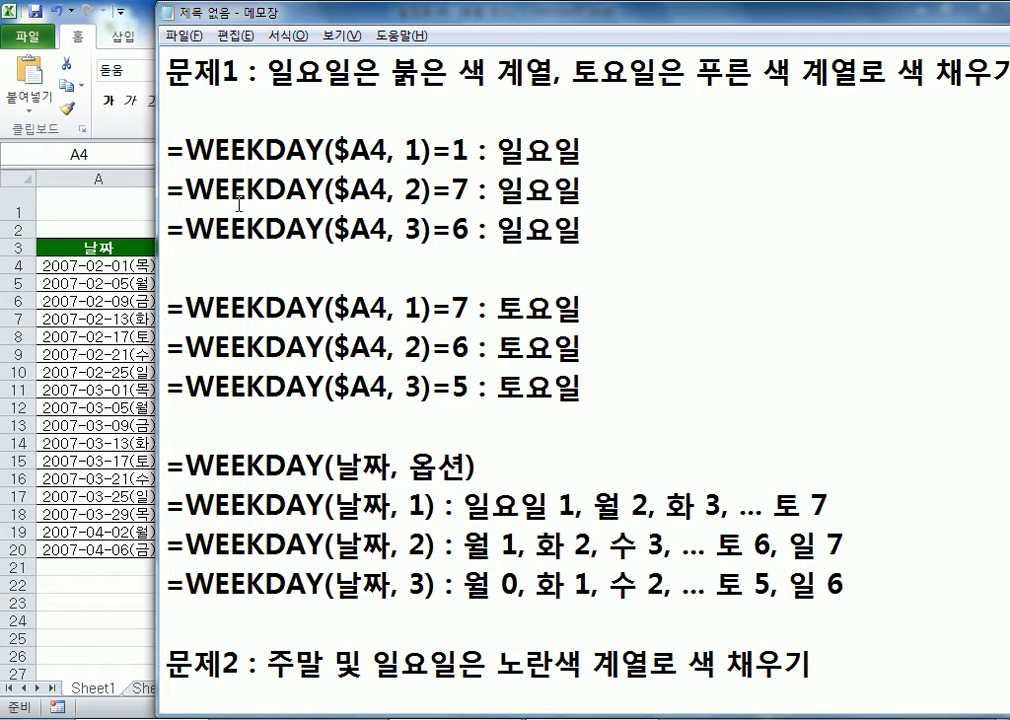
{"action": "left_click_drag", "start_coordinate": [166, 187], "coordinate": [590, 190]}
{"action": "key", "text": "ctrl+c"}
{"action": "key", "text": "ctrl+End"}
{"action": "key", "text": "Return"}
{"action": "key", "text": "ctrl+v"}
{"action": "key", "text": "Return"}
Step: Copy the line "=WEEKDAY($A4, 2)=6 : 토요일" to the last line under 문제2
{"action": "scroll", "coordinate": [265, 358], "scroll_direction": "up", "scroll_amount": 1}
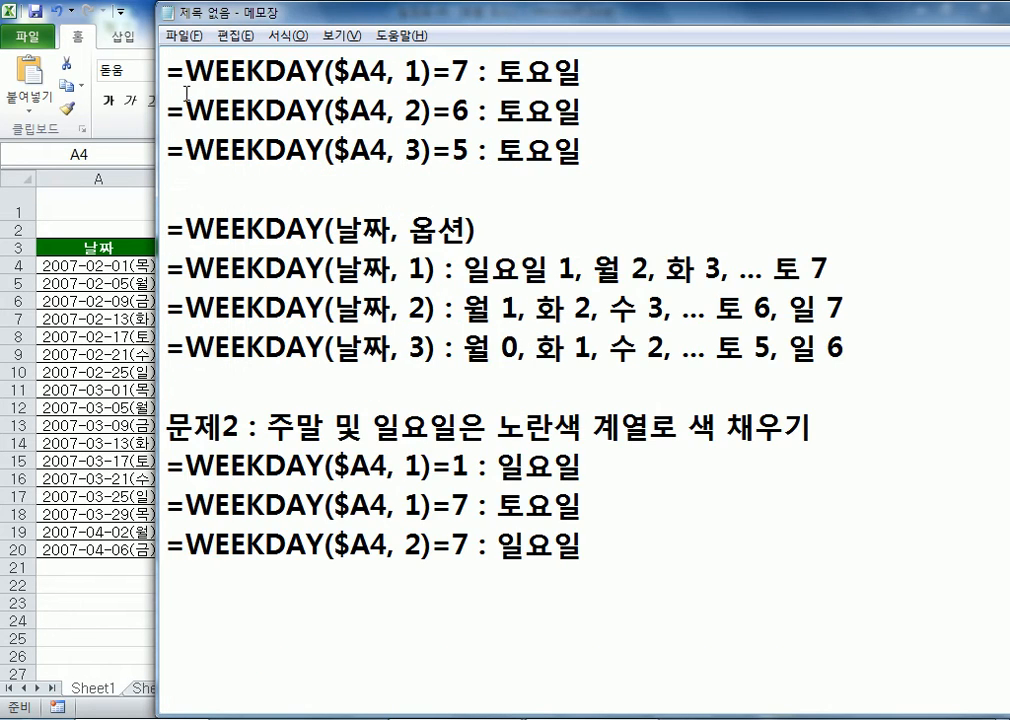
{"action": "left_click_drag", "start_coordinate": [166, 106], "coordinate": [166, 145]}
{"action": "key", "text": "ctrl+c"}
{"action": "left_click", "coordinate": [172, 568]}
{"action": "key", "text": "ctrl+v"}
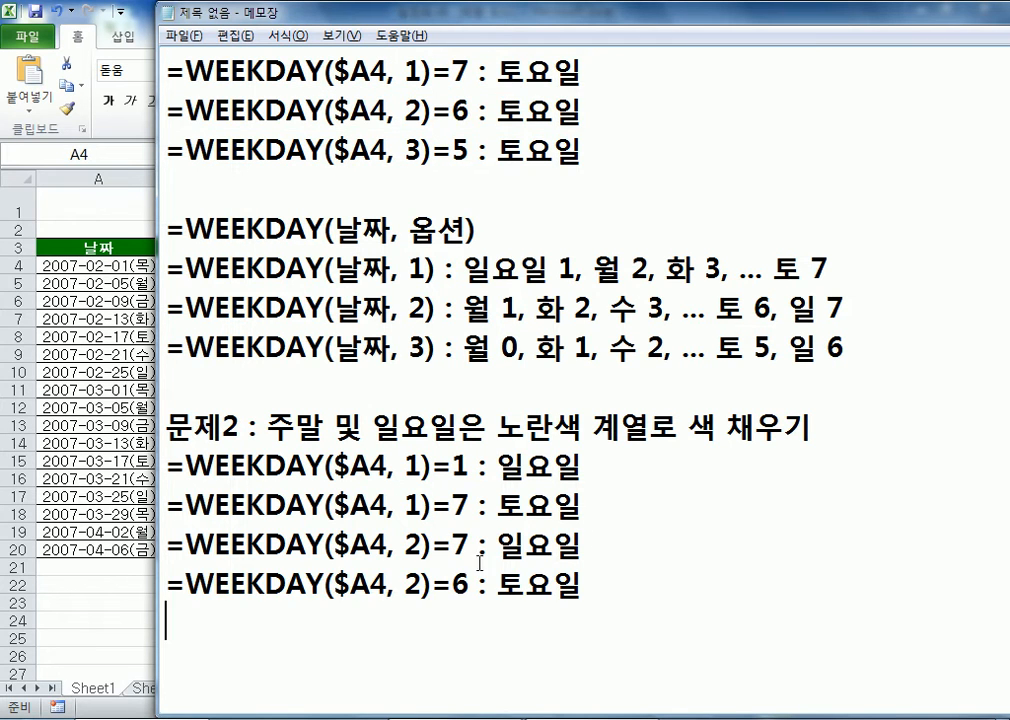
Step: Insert a blank line between the option 1 and option 2 formula pairs under 문제2
{"action": "left_click", "coordinate": [638, 496]}
{"action": "key", "text": "Return"}
{"action": "scroll", "coordinate": [535, 393], "scroll_direction": "down", "scroll_amount": 2}
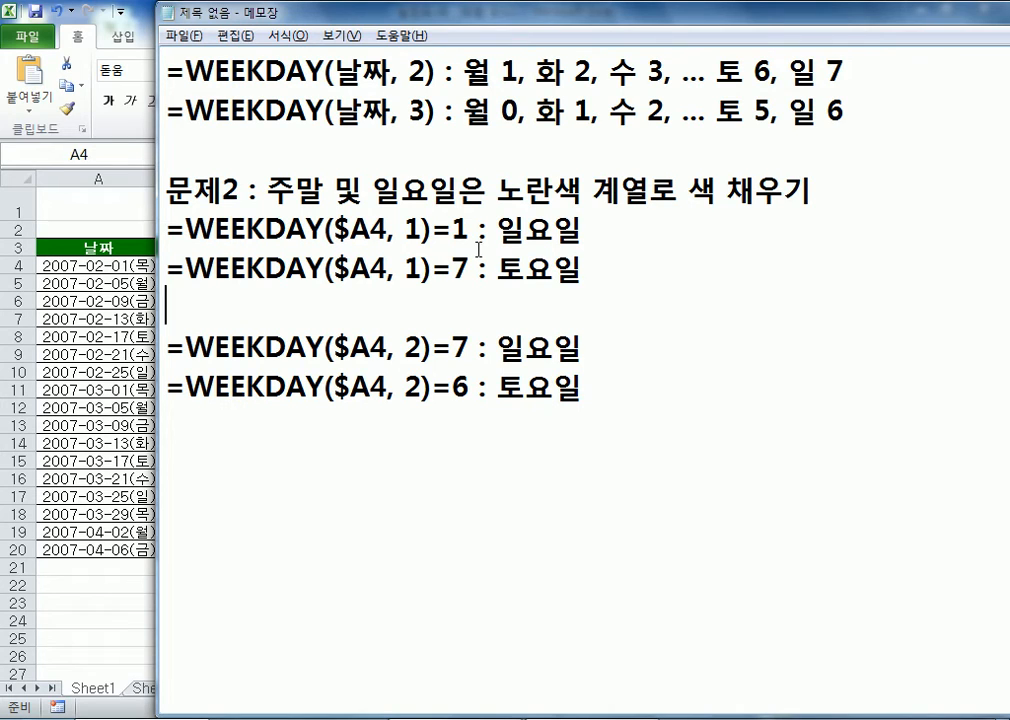
{"action": "left_click", "coordinate": [636, 440]}
Step: Add the note "옵션1에서는 1 또는 7인 경우 : 주말 및 일요일" below the option 1 formulas, keeping a blank line after it
{"action": "left_click", "coordinate": [556, 300]}
{"action": "key", "text": "Return"}
{"action": "key", "text": "Up"}
{"action": "type", "text": "옵션1ㅇ"}
{"action": "type", "text": "에서는 "}
{"action": "type", "text": "1 또는 "}
{"action": "type", "text": "7인 경우"}
{"action": "type", "text": " : 주"}
{"action": "type", "text": "말 미"}
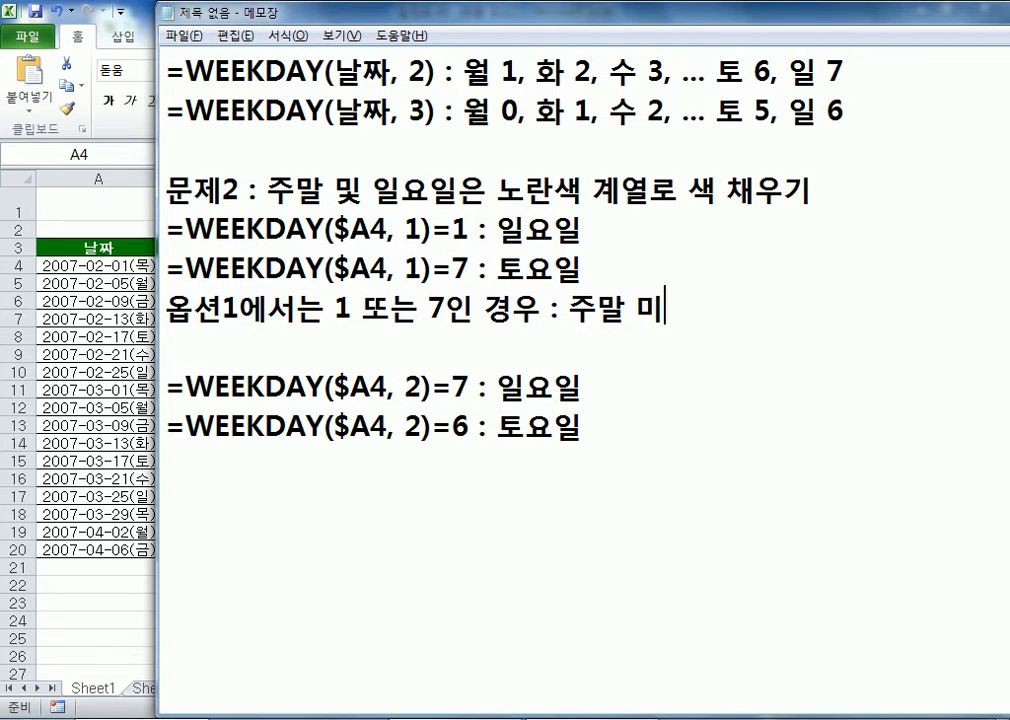
{"action": "type", "text": "및 일요일"}
Step: Start a note line reading "옵션2에서는" directly below the option 2 formulas under 문제2
{"action": "key", "text": "Down"}
{"action": "key", "text": "Down"}
{"action": "key", "text": "Down"}
{"action": "key", "text": "End"}
{"action": "key", "text": "Return"}
{"action": "type", "text": "옵션2"}
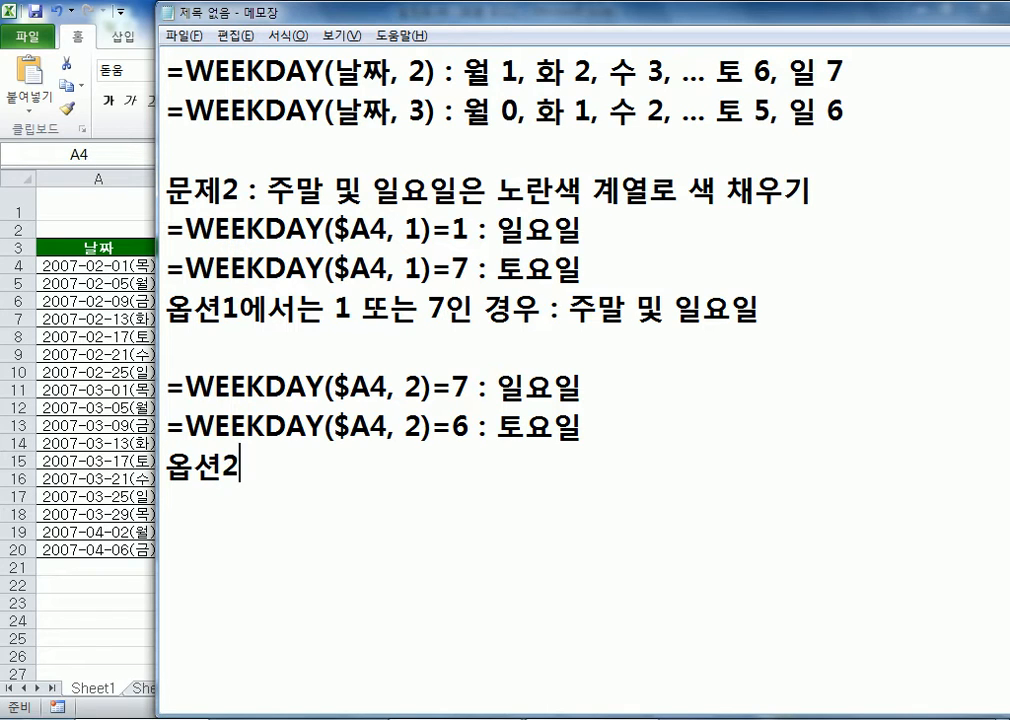
{"action": "type", "text": "에서는"}
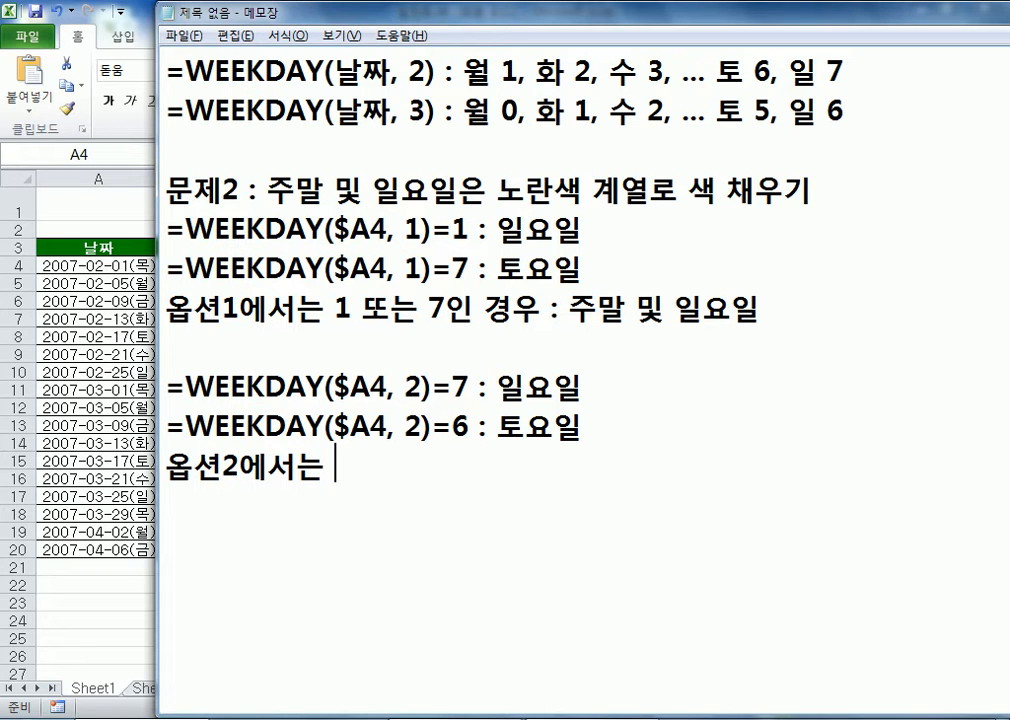
Step: Complete the option 2 note with "6이상이면 주말 및 일요일" and start a new line
{"action": "double_click", "coordinate": [412, 426]}
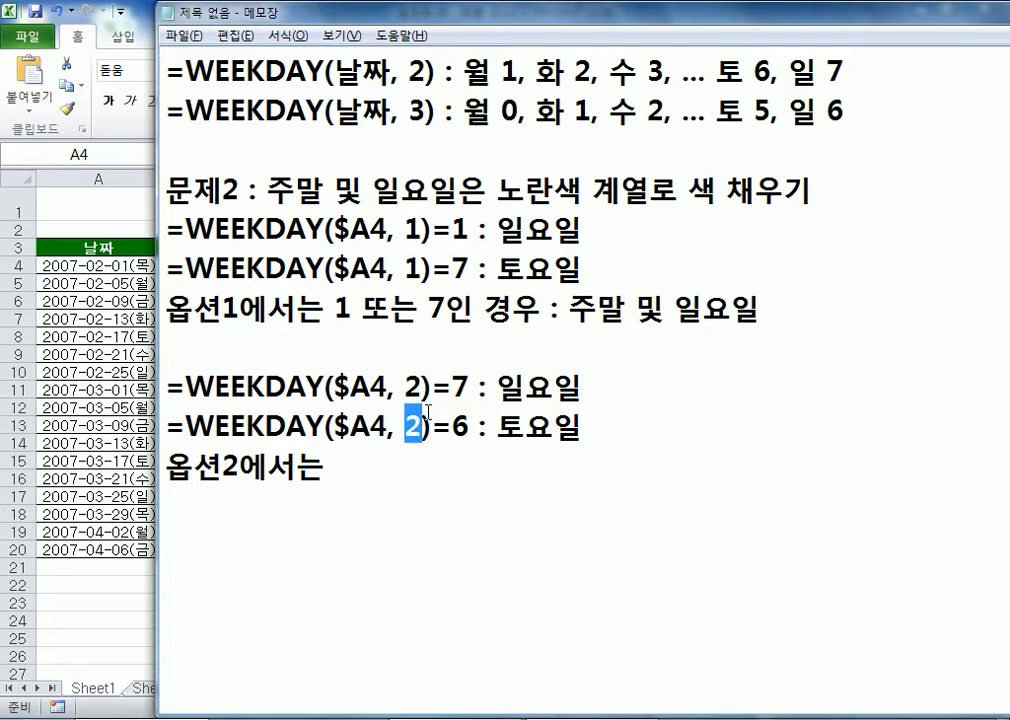
{"action": "double_click", "coordinate": [461, 426]}
{"action": "double_click", "coordinate": [461, 387]}
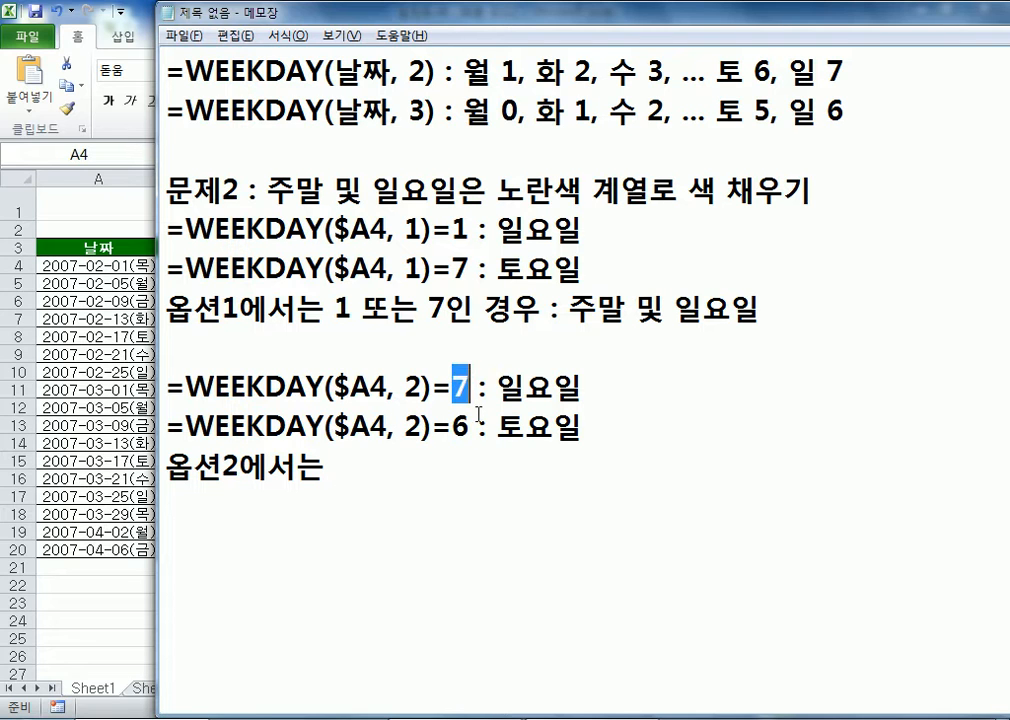
{"action": "left_click", "coordinate": [383, 469]}
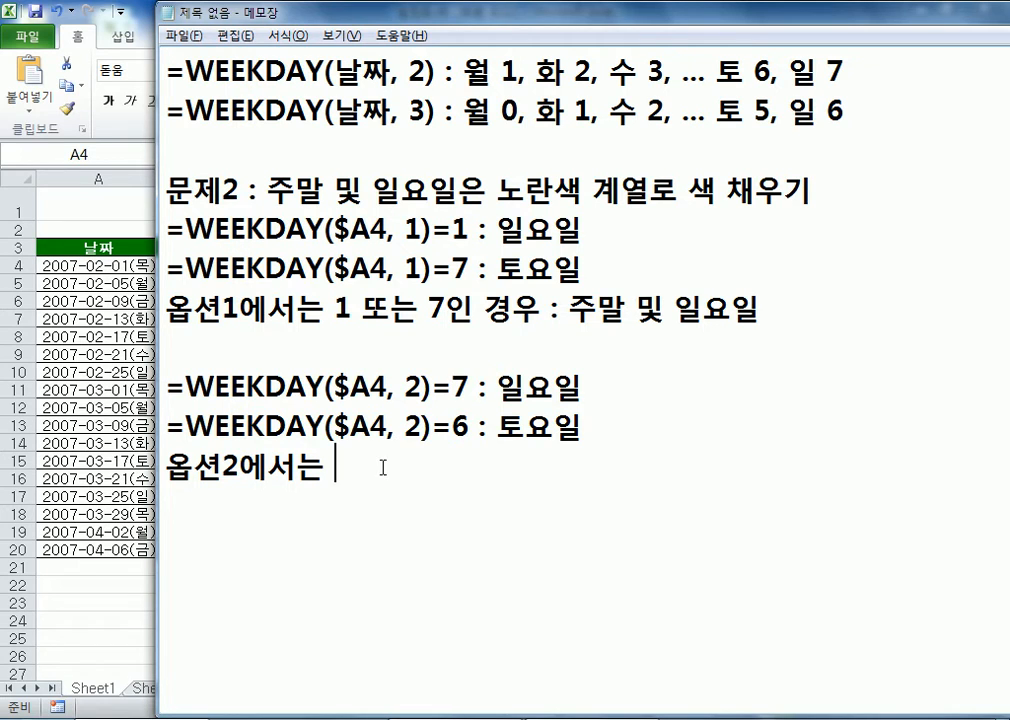
{"action": "type", "text": "6이상이"}
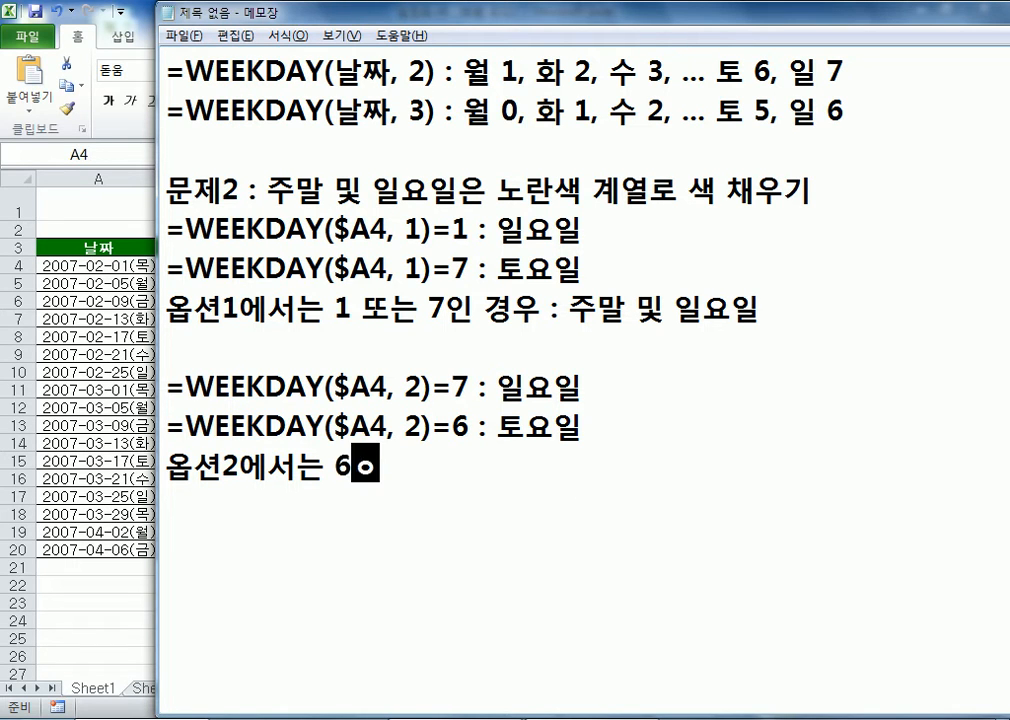
{"action": "type", "text": "면 토"}
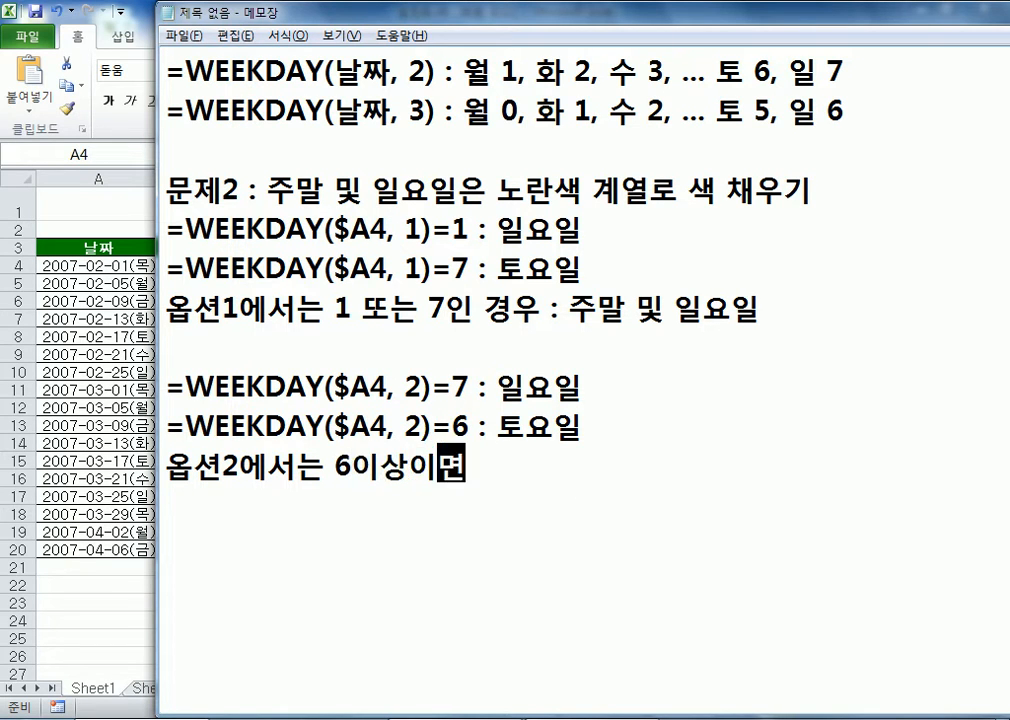
{"action": "key", "text": "BackSpace"}
{"action": "key", "text": "BackSpace"}
{"action": "type", "text": "주"}
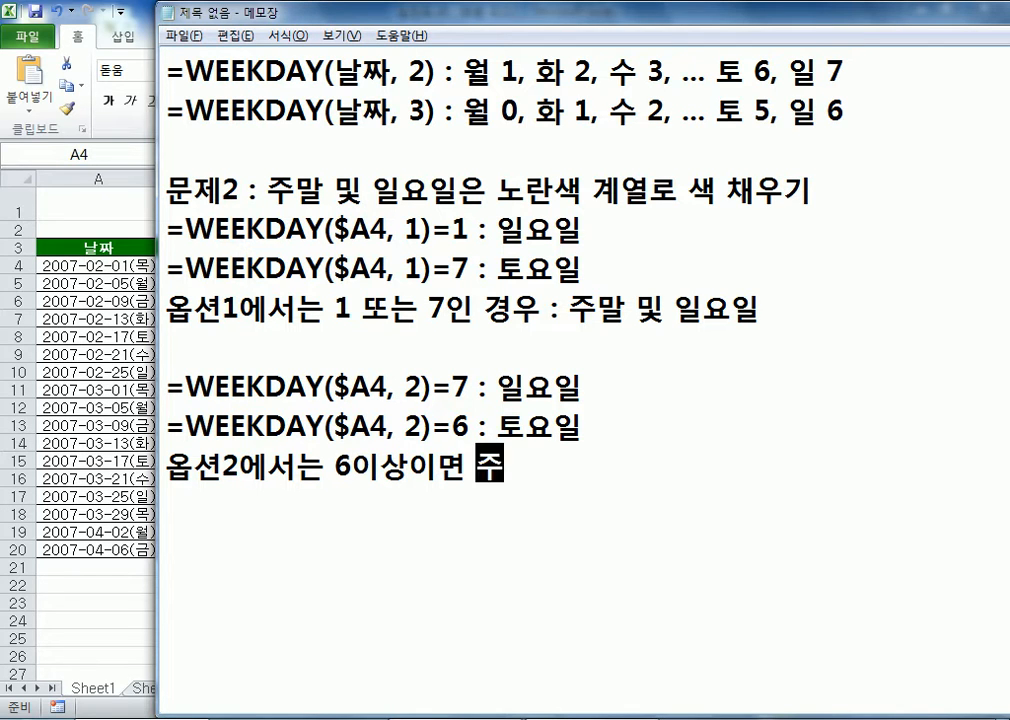
{"action": "type", "text": "말 및 잉"}
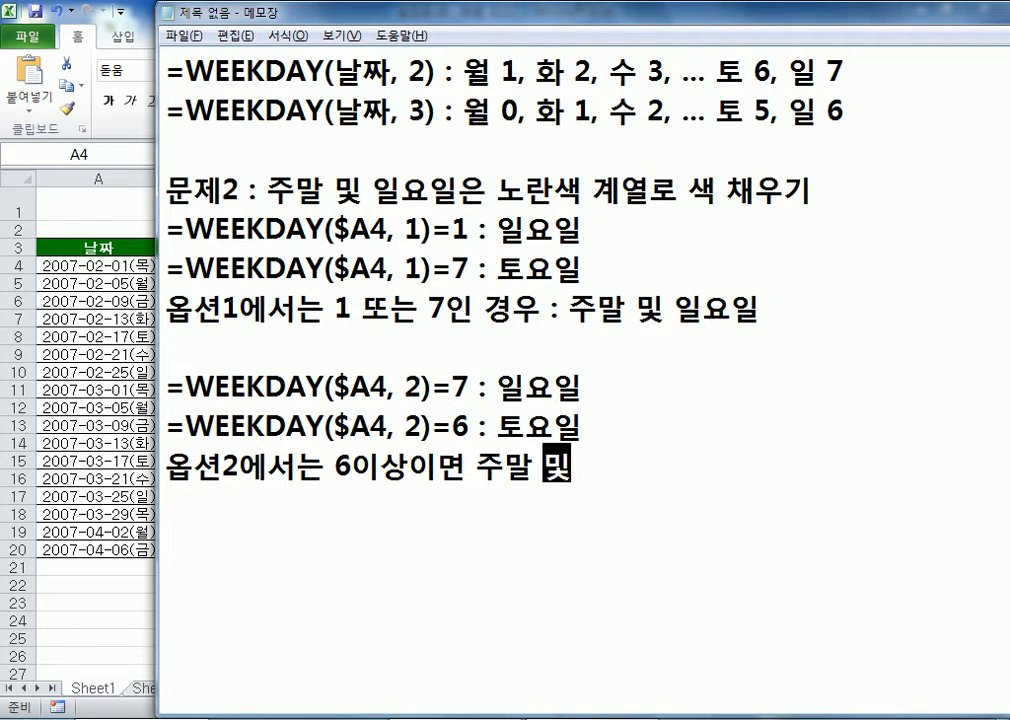
{"action": "key", "text": "BackSpace"}
{"action": "key", "text": "BackSpace"}
{"action": "type", "text": "일요일"}
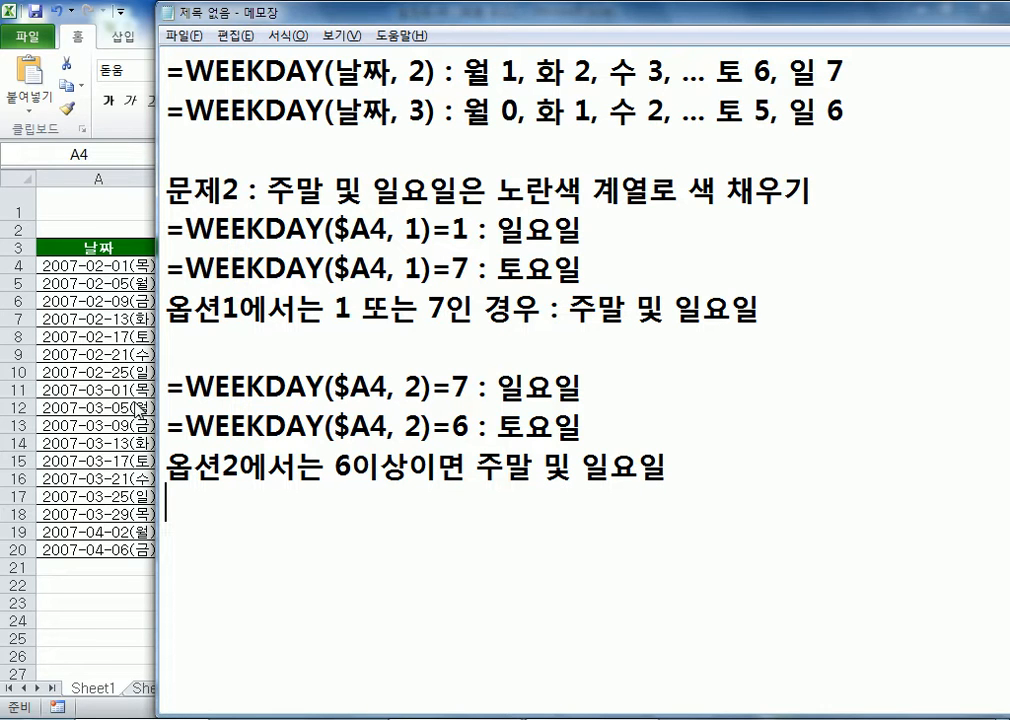
{"action": "scroll", "coordinate": [430, 358], "scroll_direction": "up", "scroll_amount": 4}
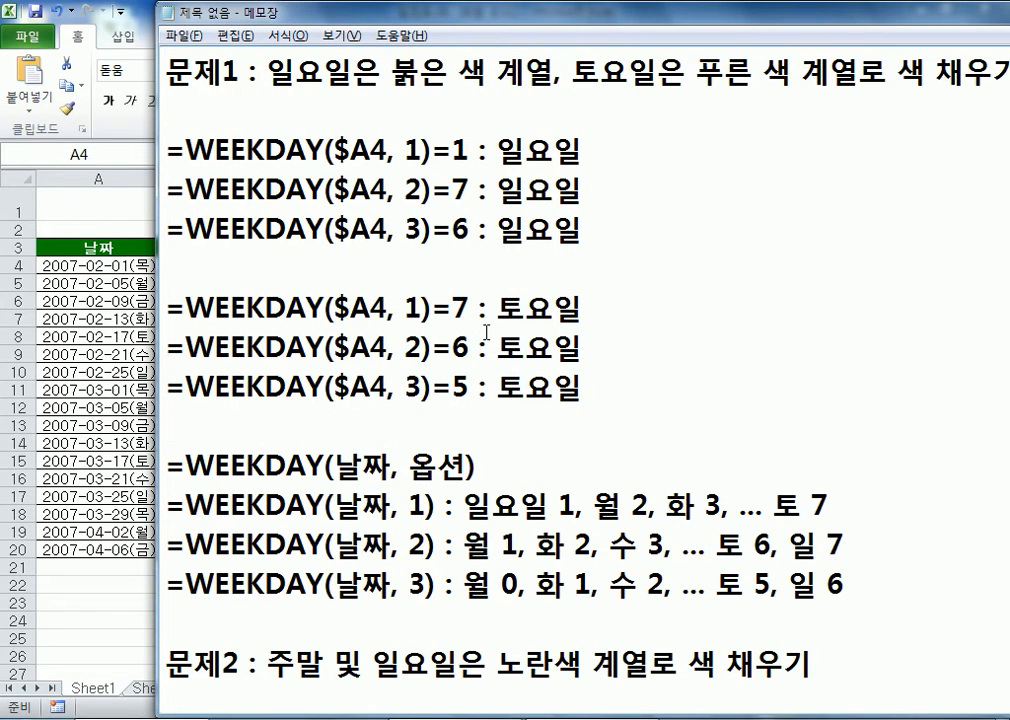
{"action": "left_click_drag", "start_coordinate": [556, 150], "coordinate": [268, 145]}
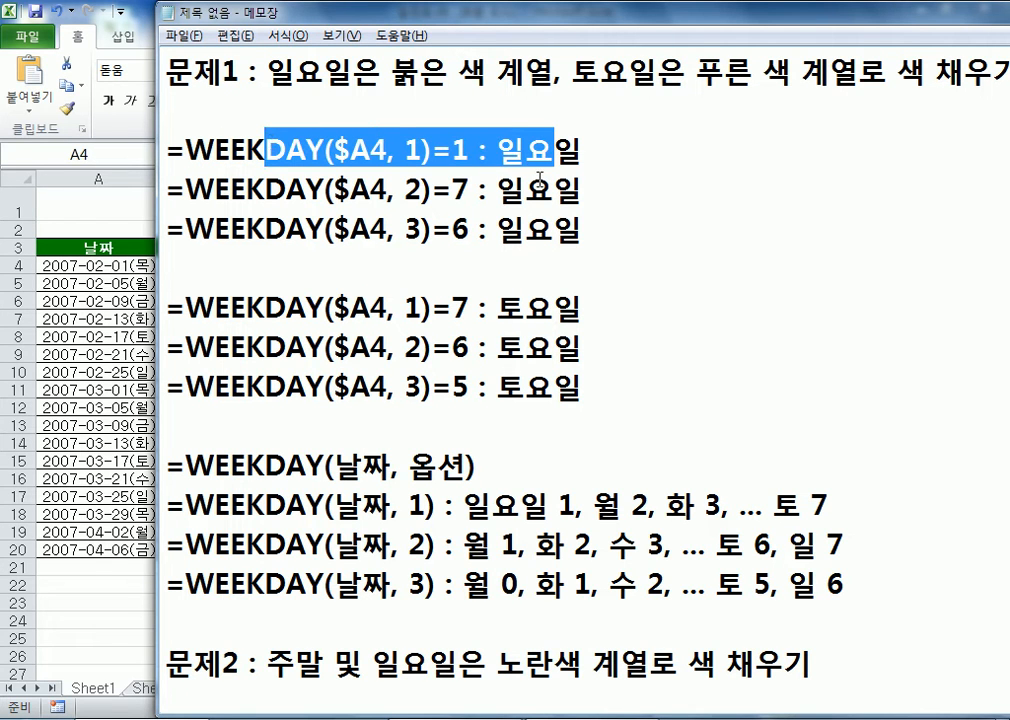
{"action": "left_click_drag", "start_coordinate": [597, 310], "coordinate": [174, 299]}
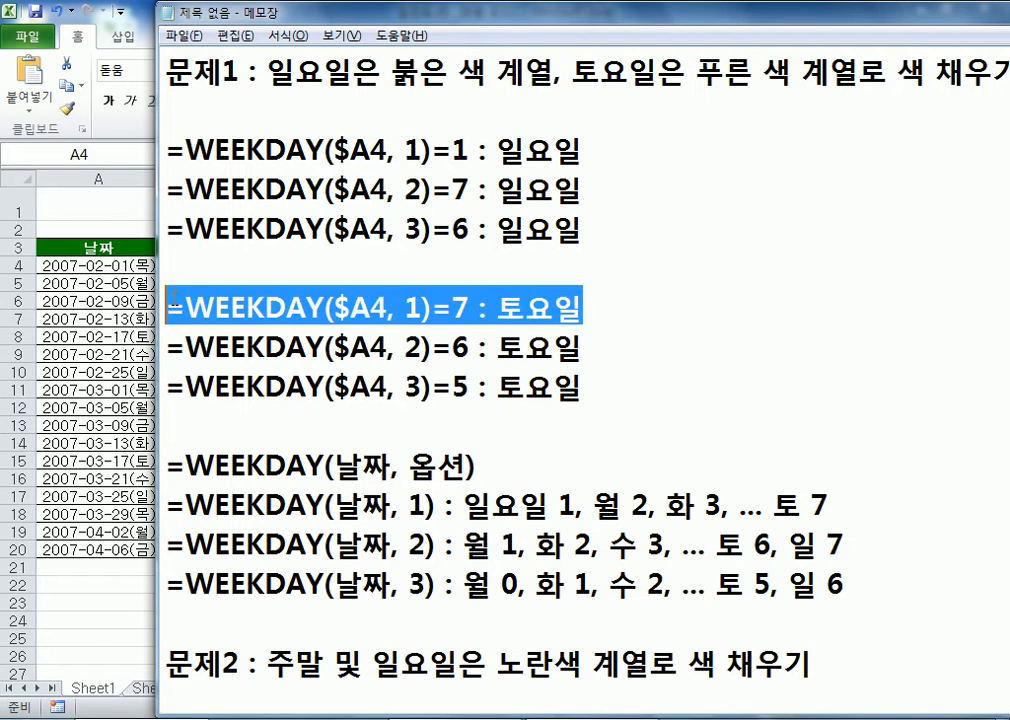
{"action": "scroll", "coordinate": [173, 299], "scroll_direction": "down", "scroll_amount": 4}
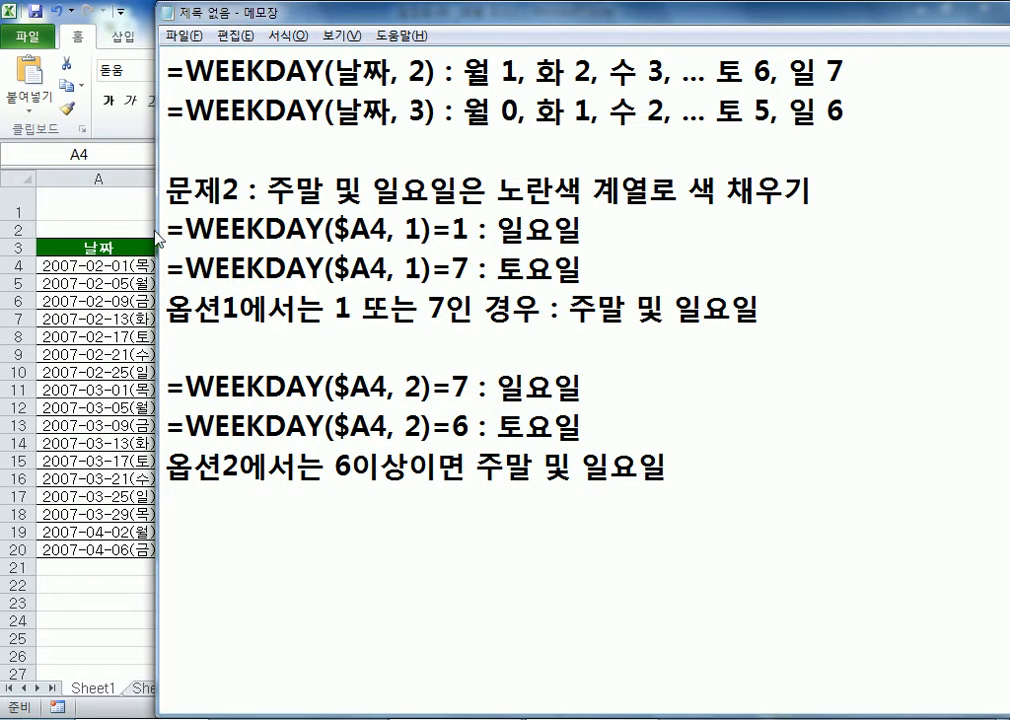
{"action": "left_click_drag", "start_coordinate": [165, 226], "coordinate": [581, 268]}
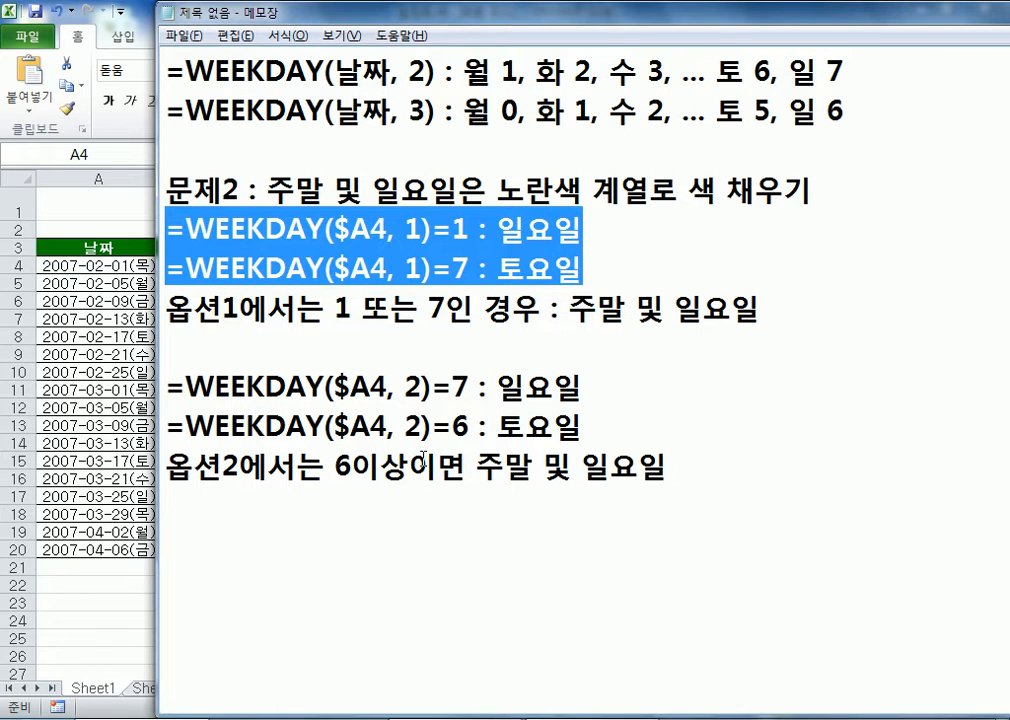
Step: Switch to Excel and start a formula-based conditional formatting rule with a yellow fill for the selected schedule rows
{"action": "key", "text": "alt+Tab"}
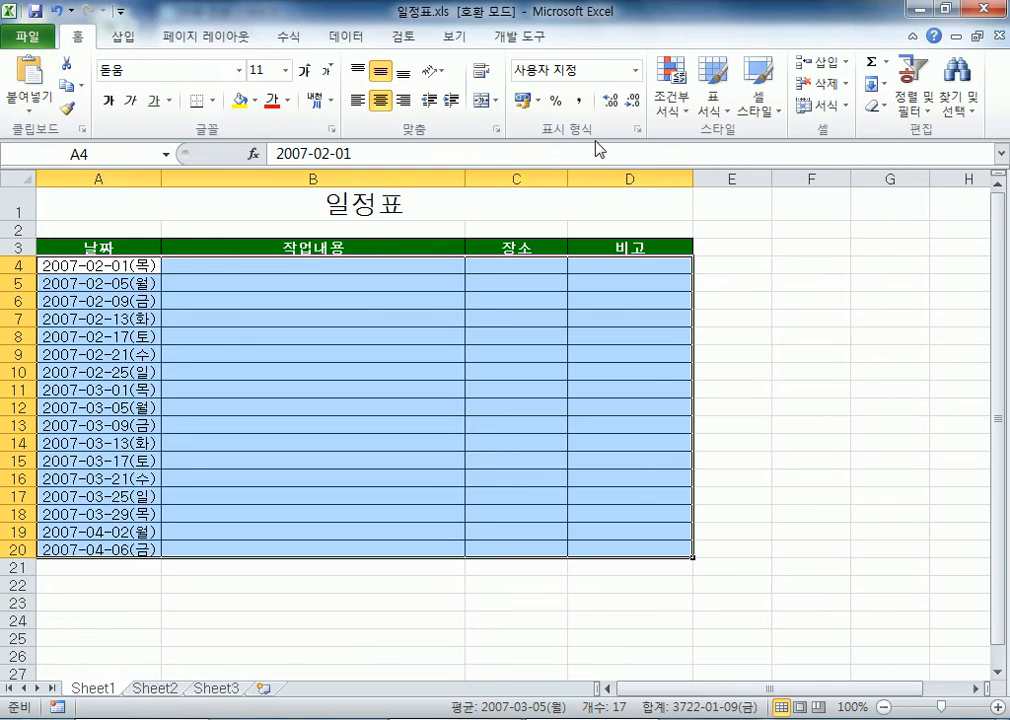
{"action": "left_click", "coordinate": [677, 86]}
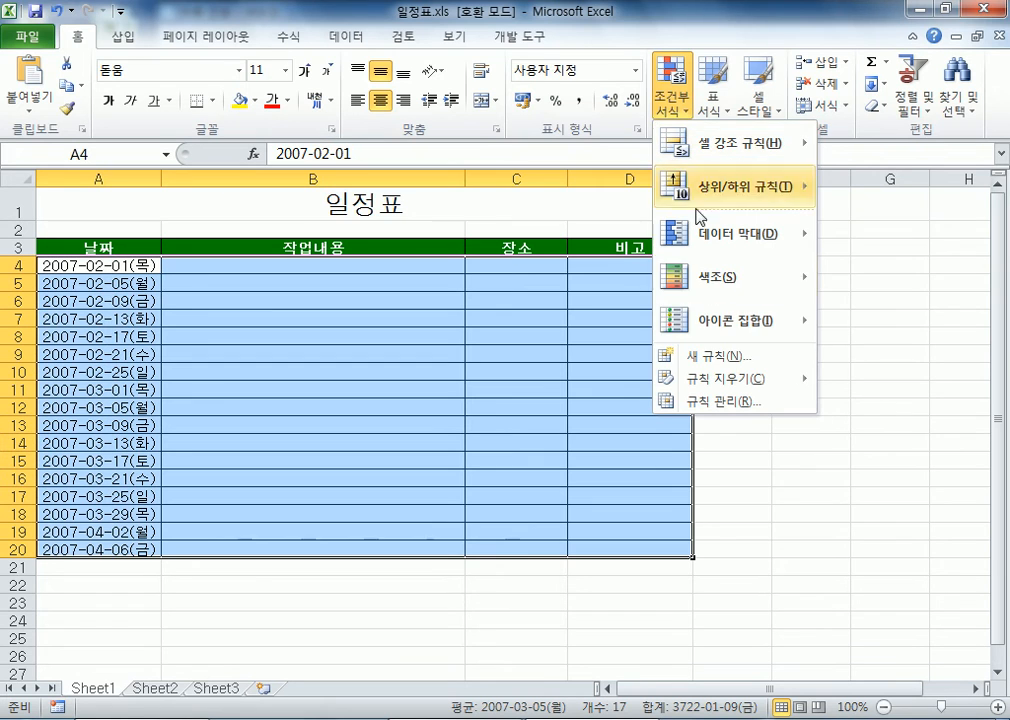
{"action": "left_click", "coordinate": [708, 357]}
{"action": "left_click", "coordinate": [330, 208]}
{"action": "left_click", "coordinate": [608, 350]}
{"action": "left_click", "coordinate": [373, 251]}
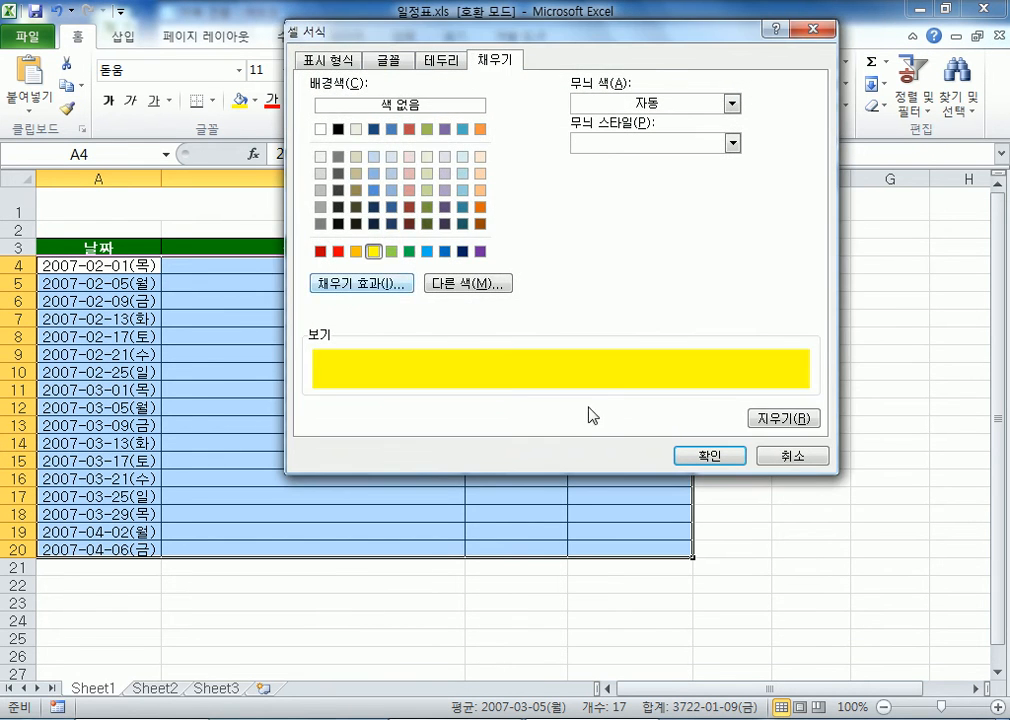
{"action": "left_click", "coordinate": [686, 457]}
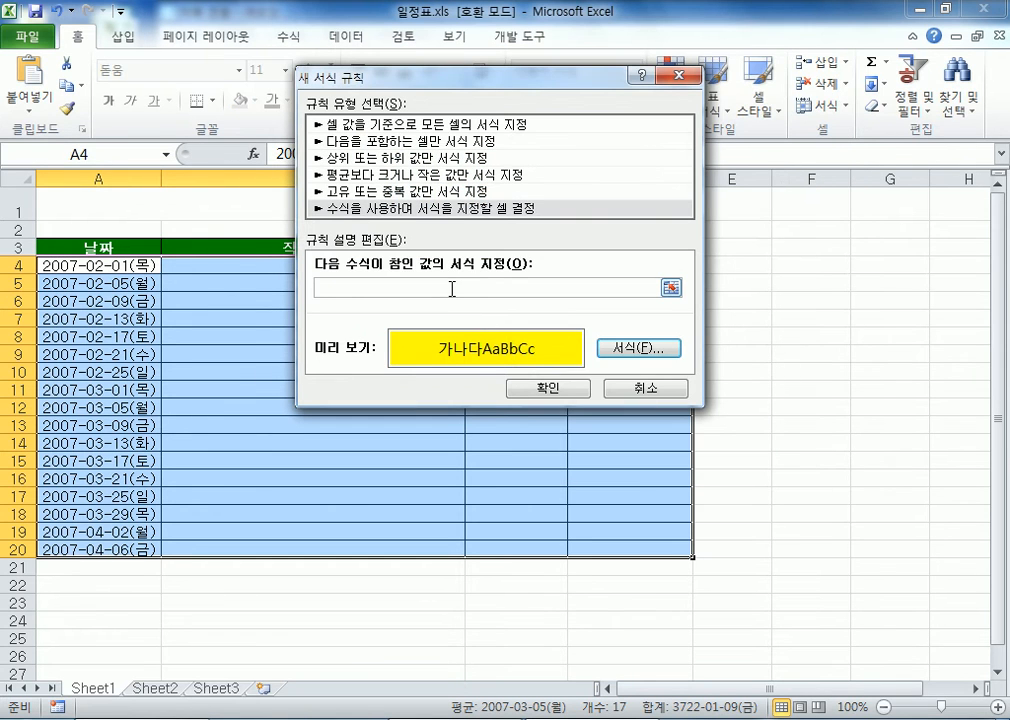
Step: Set the rule's formula to =WEEKDAY($A4, 2)>=6, copy the formula text, and apply the rule
{"action": "left_click", "coordinate": [452, 289]}
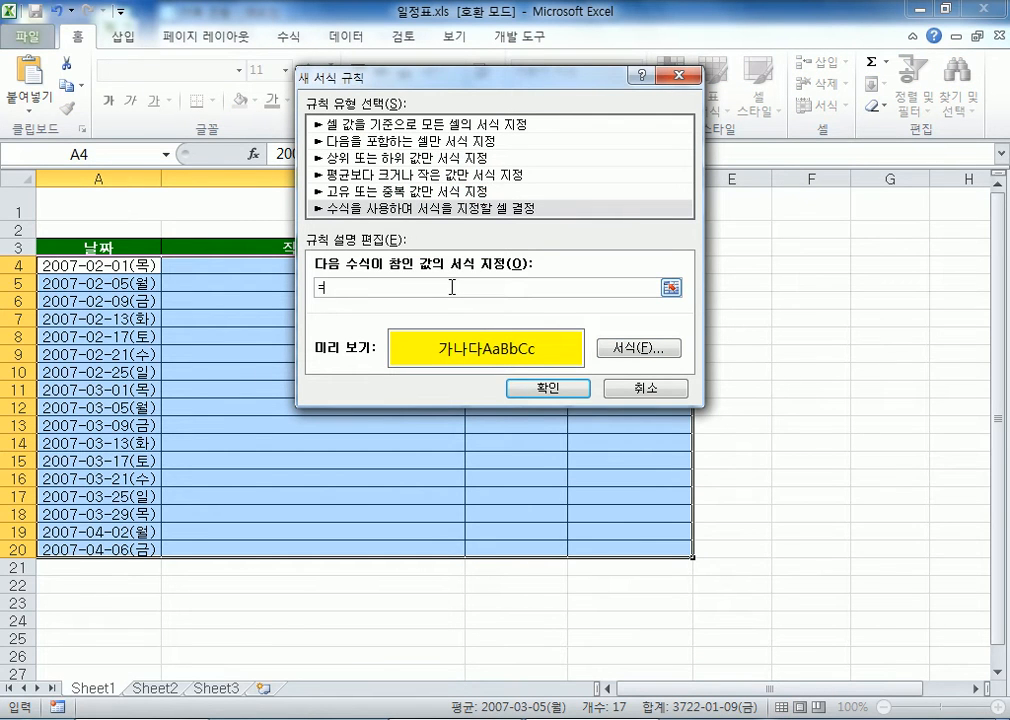
{"action": "type", "text": "=WEEKDAY("}
{"action": "left_click", "coordinate": [58, 264]}
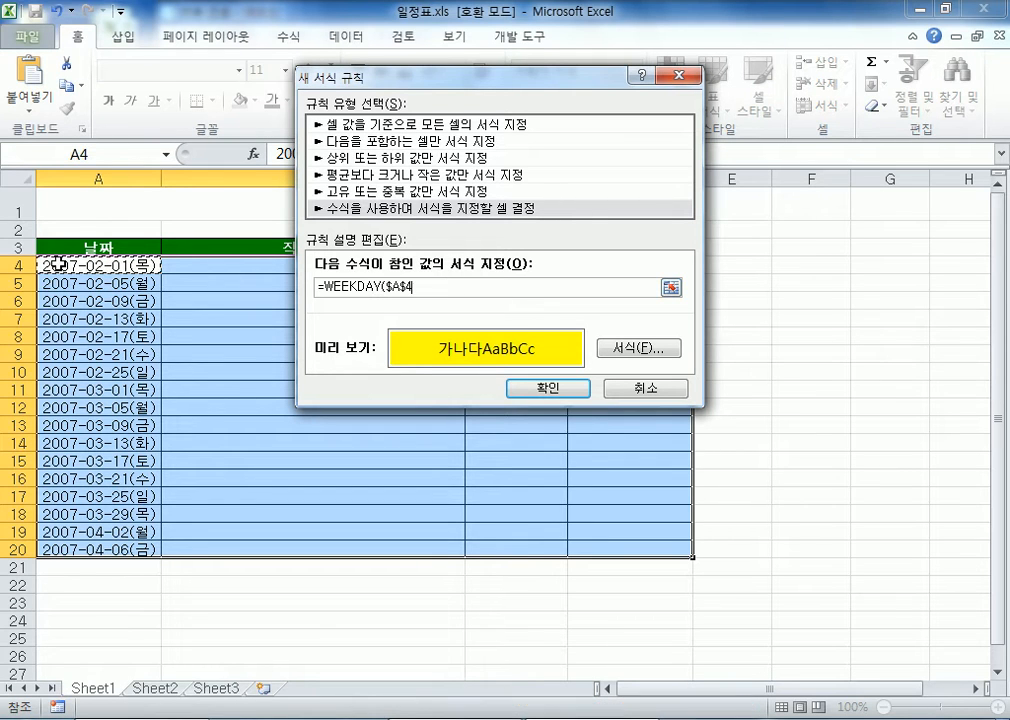
{"action": "key", "text": "F4"}
{"action": "key", "text": "F4"}
{"action": "type", "text": ", 2"}
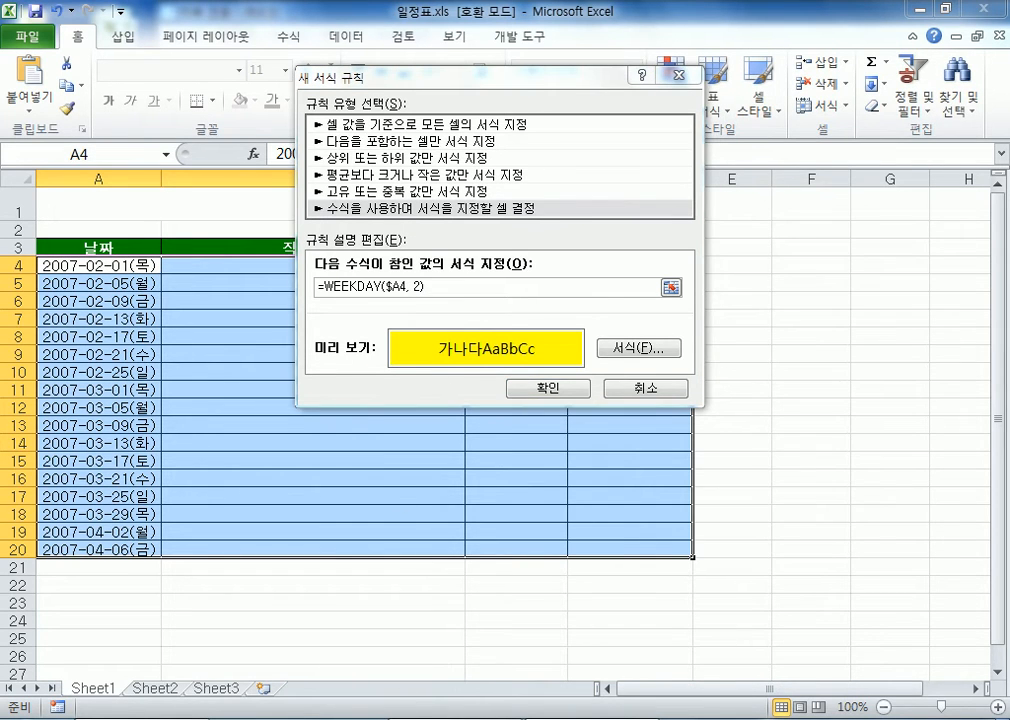
{"action": "key", "text": "alt+Tab"}
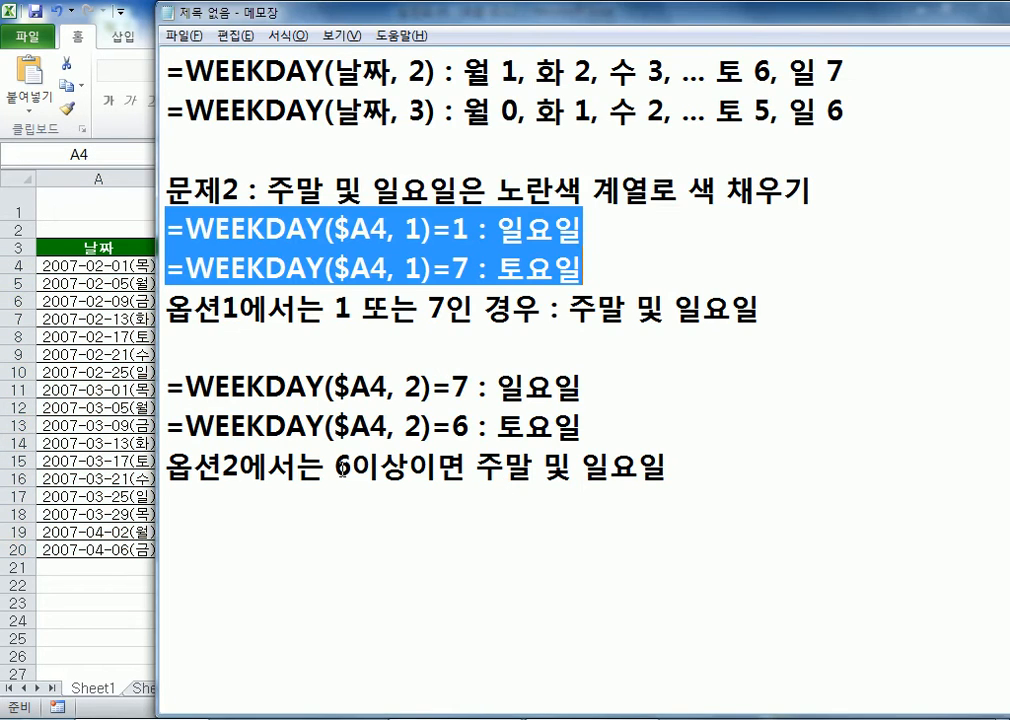
{"action": "key", "text": "alt+Tab"}
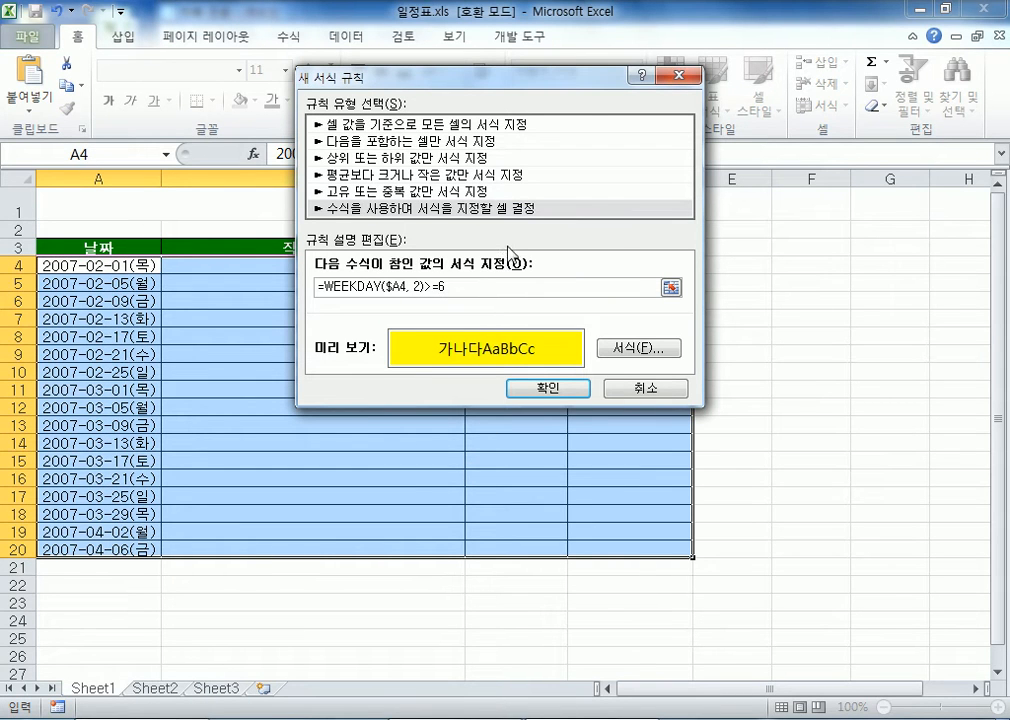
{"action": "left_click_drag", "start_coordinate": [455, 287], "coordinate": [239, 264]}
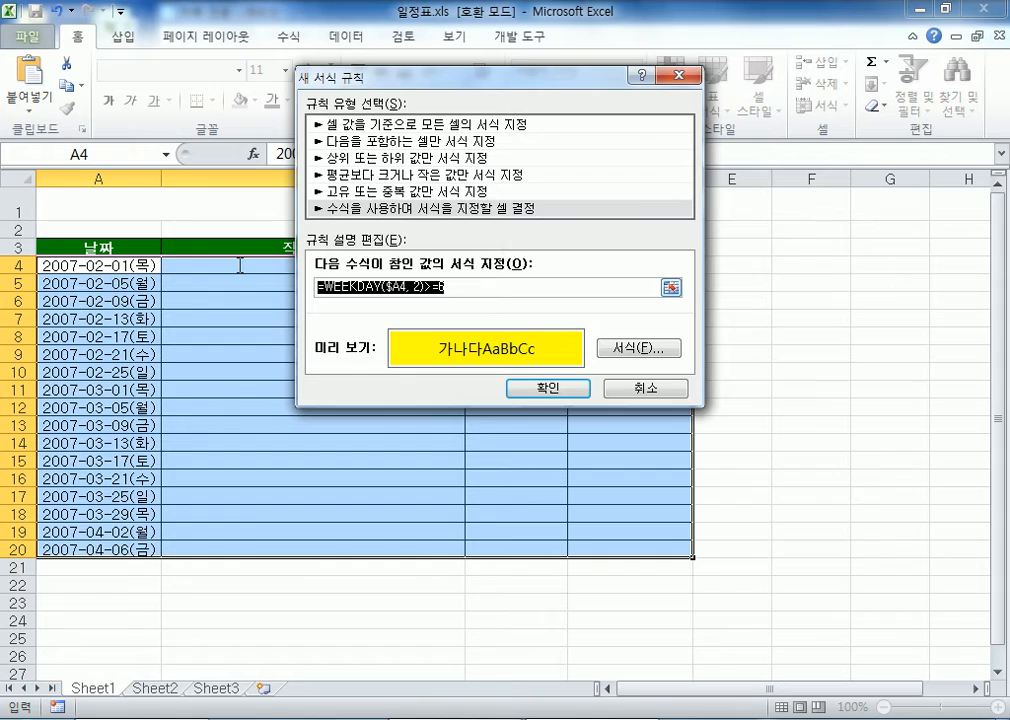
{"action": "left_click", "coordinate": [520, 388]}
Step: Switch to Notepad and paste =WEEKDAY($A4, 2)>=6 directly below the option 2 note, leaving no blank line between them
{"action": "key", "text": "alt+Tab"}
{"action": "left_click", "coordinate": [316, 520]}
{"action": "key", "text": "ctrl+v"}
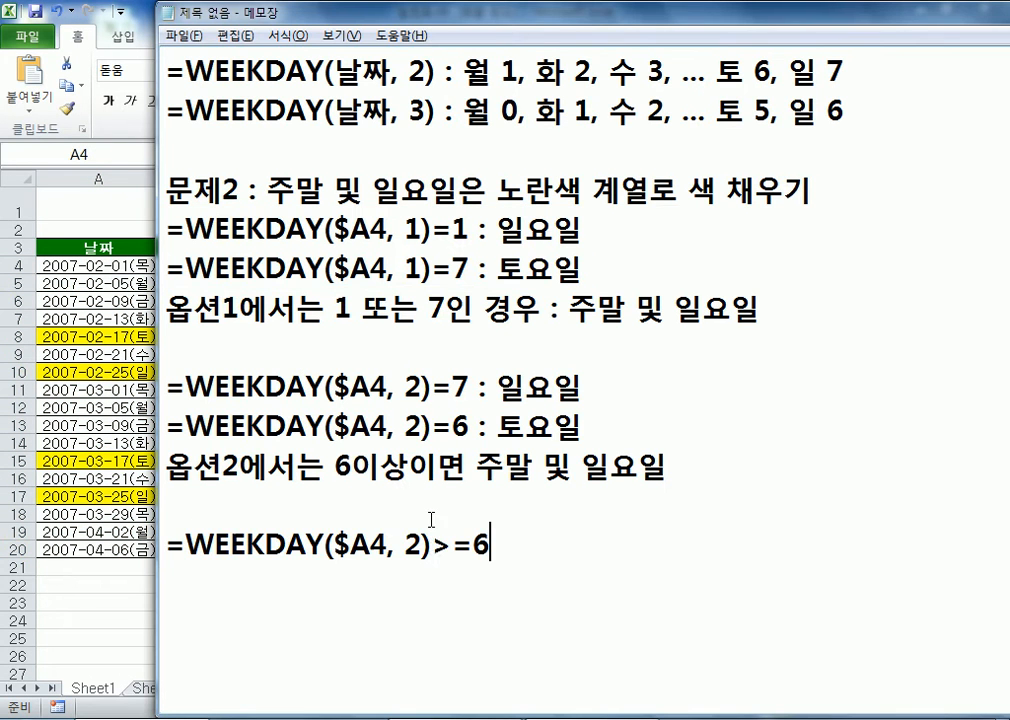
{"action": "left_click", "coordinate": [536, 508]}
{"action": "key", "text": "Delete"}
{"action": "left_click", "coordinate": [570, 507]}
{"action": "key", "text": "Return"}
{"action": "scroll", "coordinate": [368, 518], "scroll_direction": "down", "scroll_amount": 1}
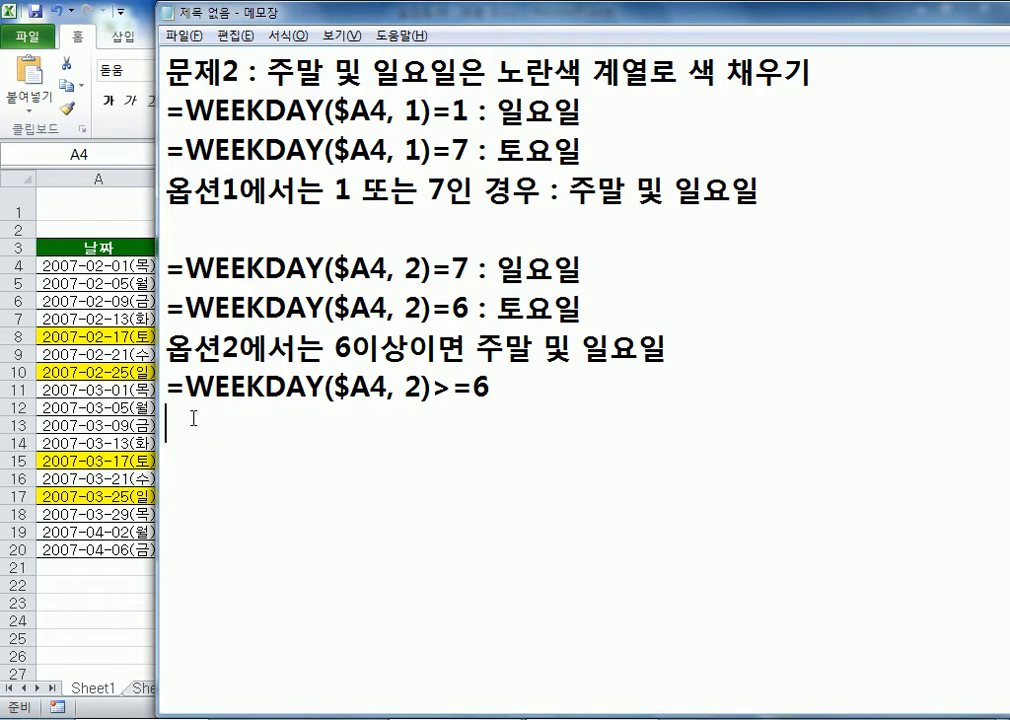
Step: Start a formula line reading "=OR" below the option 1 note, keeping a blank line after it
{"action": "left_click", "coordinate": [221, 226]}
{"action": "key", "text": "Return"}
{"action": "key", "text": "Up"}
{"action": "type", "text": "="}
{"action": "key", "text": "BackSpace"}
{"action": "type", "text": "OR"}
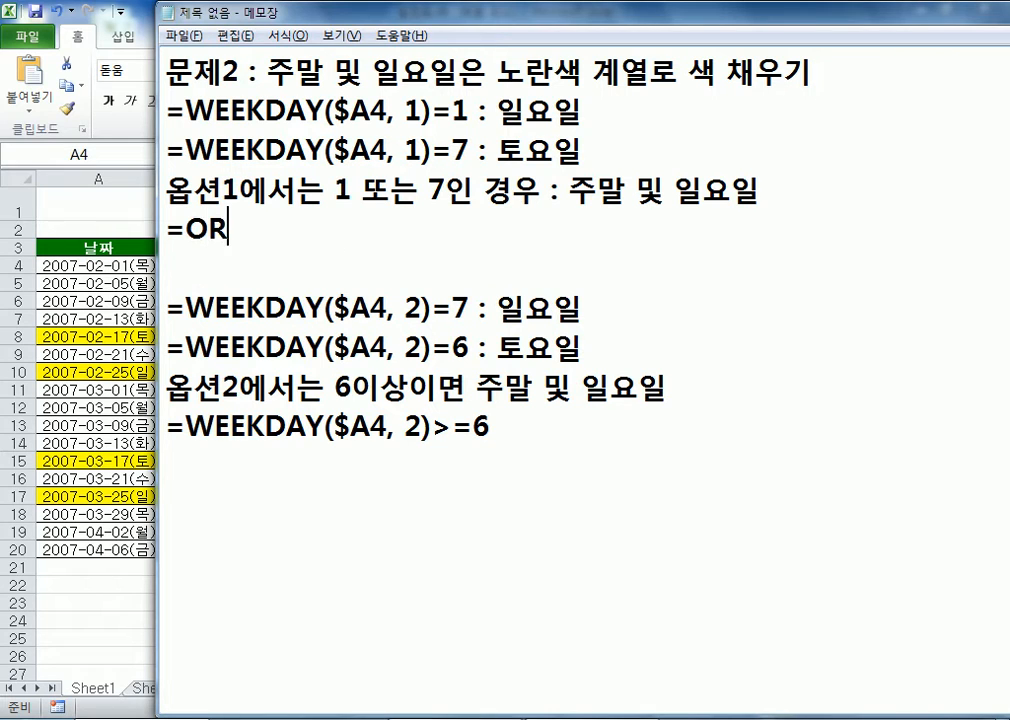
Step: Copy WEEKDAY($A4, 1)=1 from the Sunday formula into the OR line as its first argument, with an opening parenthesis and trailing comma
{"action": "left_click_drag", "start_coordinate": [186, 110], "coordinate": [468, 108]}
{"action": "key", "text": "ctrl+c"}
{"action": "left_click", "coordinate": [300, 228]}
{"action": "key", "text": "ctrl+v"}
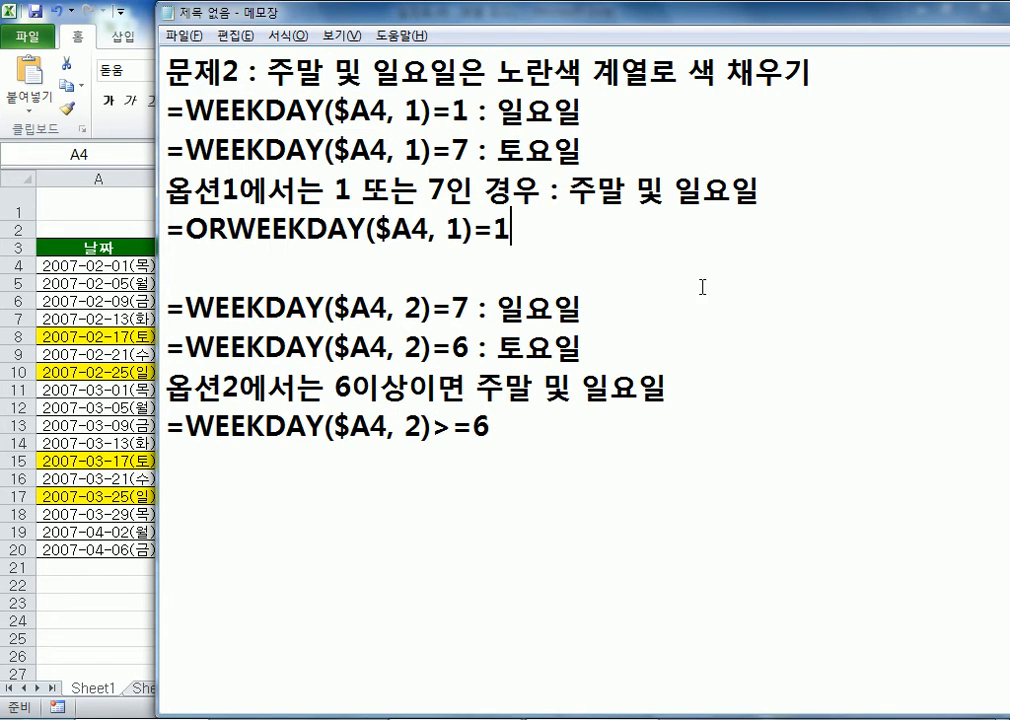
{"action": "left_click", "coordinate": [236, 231]}
{"action": "type", "text": "("}
{"action": "left_click", "coordinate": [575, 231]}
{"action": "type", "text": ","}
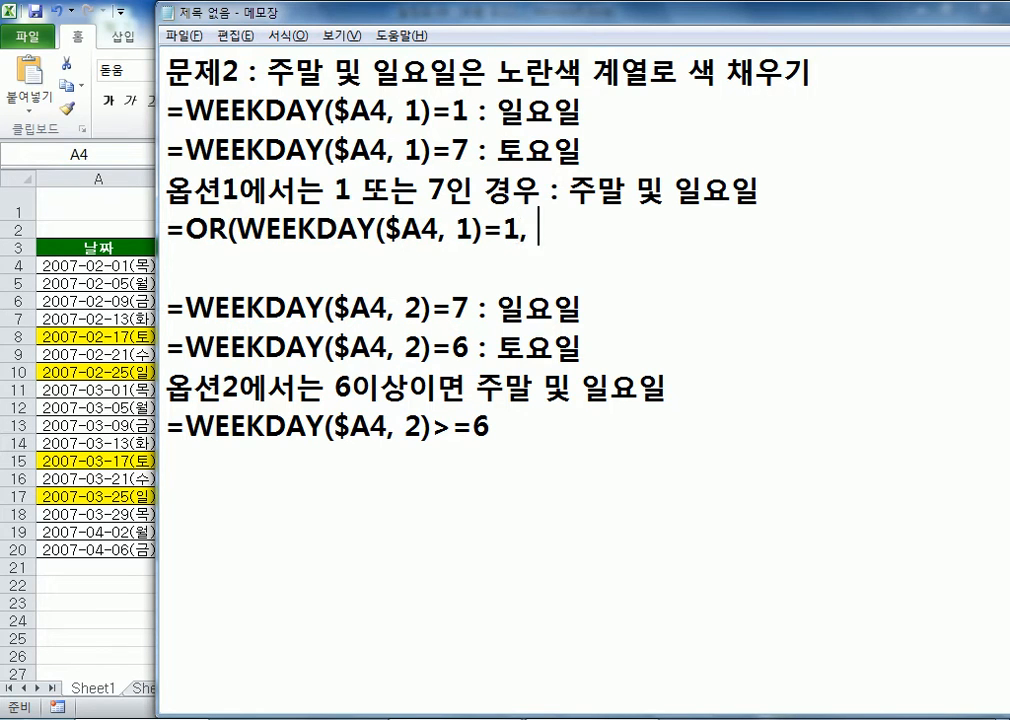
Step: Add WEEKDAY($A4, 1)=7 as the second OR argument and close the parenthesis
{"action": "key", "text": "ctrl+v"}
{"action": "type", "text": ")"}
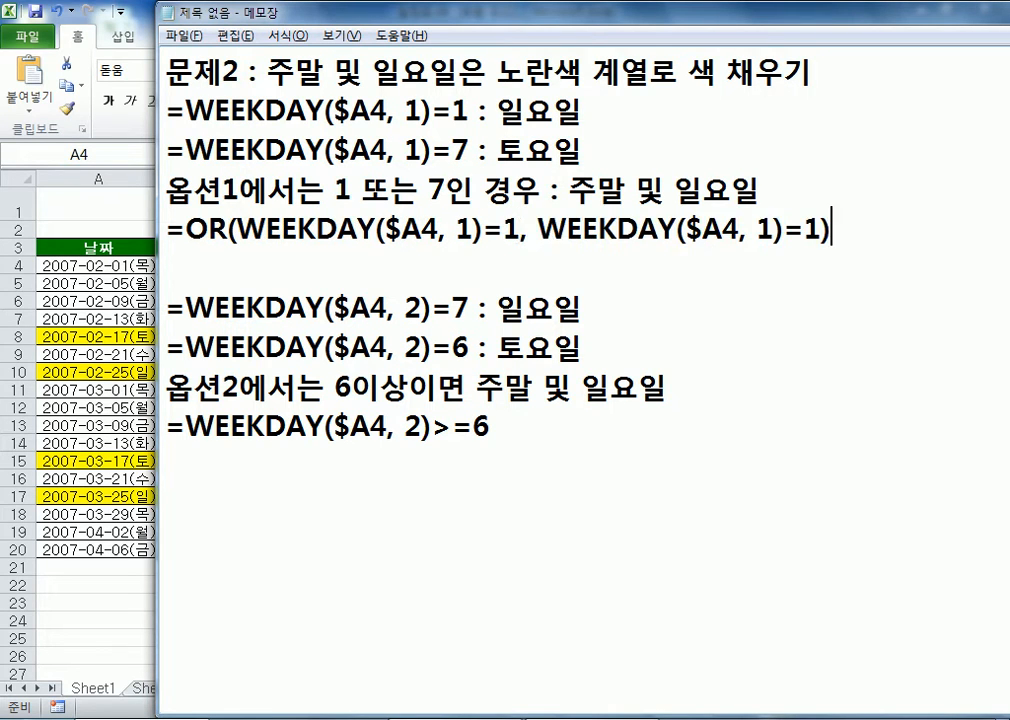
{"action": "double_click", "coordinate": [813, 231]}
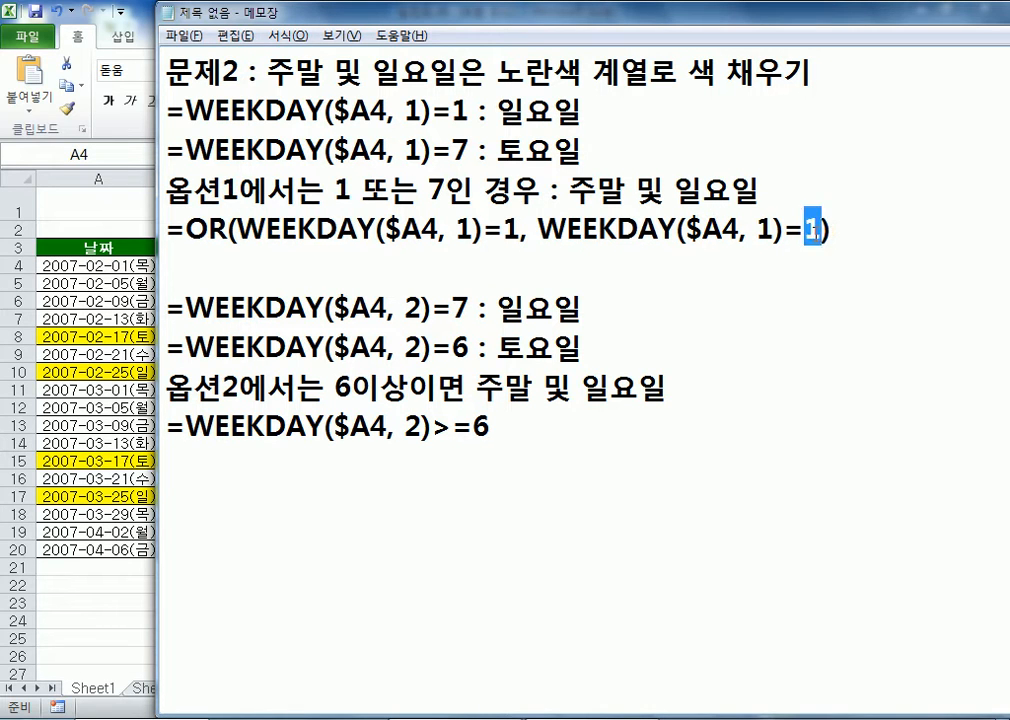
{"action": "type", "text": "7"}
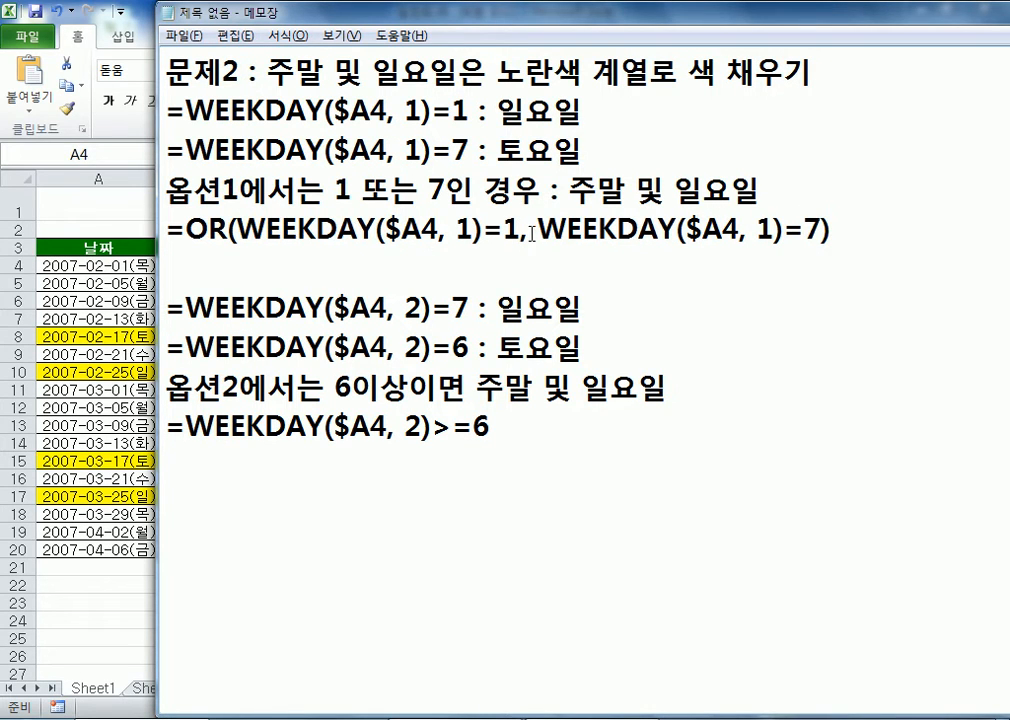
{"action": "left_click_drag", "start_coordinate": [528, 230], "coordinate": [178, 228]}
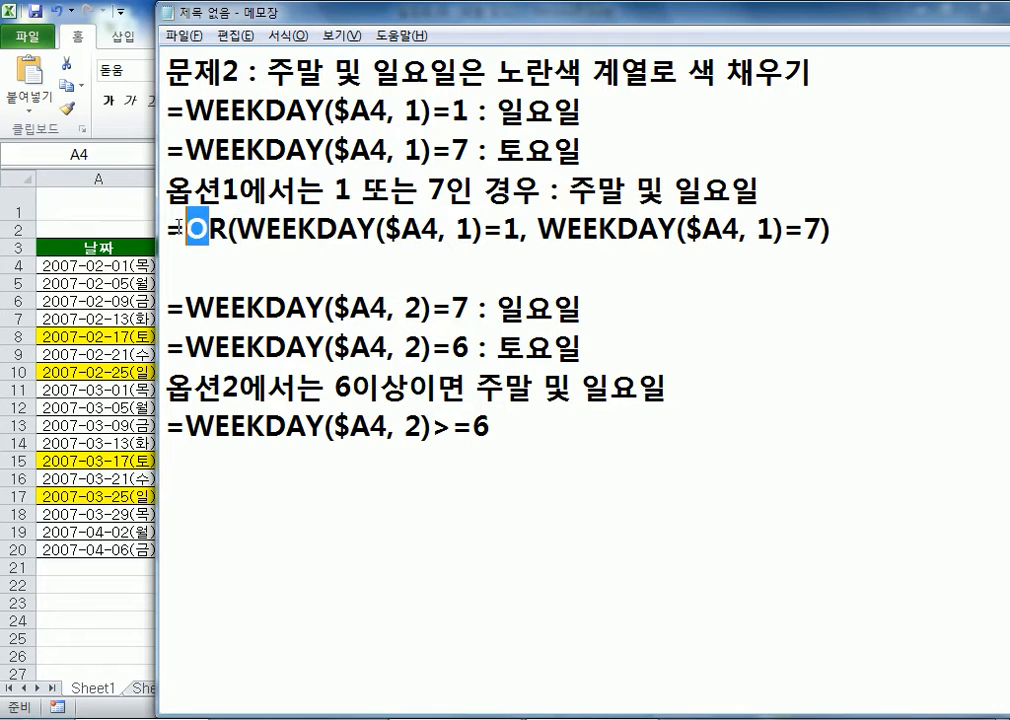
{"action": "left_click", "coordinate": [826, 230]}
{"action": "left_click_drag", "start_coordinate": [826, 230], "coordinate": [678, 230]}
{"action": "left_click", "coordinate": [545, 229]}
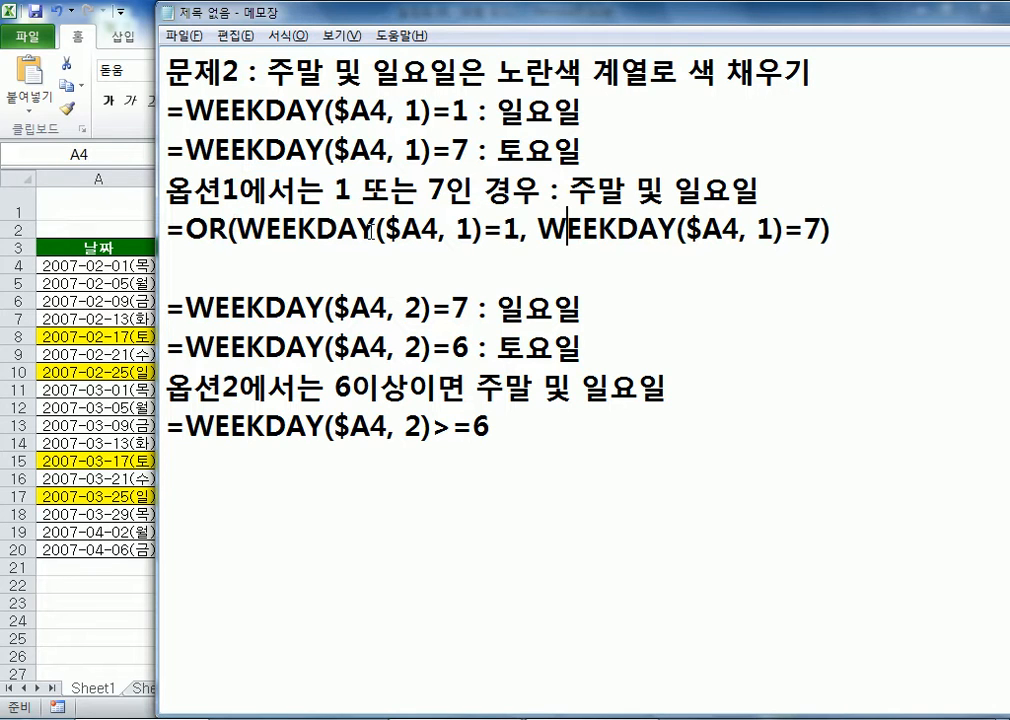
Step: Review the option 1 OR formula and the option 2 formula =WEEKDAY($A4, 2)>=6 against the WEEKDAY option notes
{"action": "left_click_drag", "start_coordinate": [173, 228], "coordinate": [740, 230]}
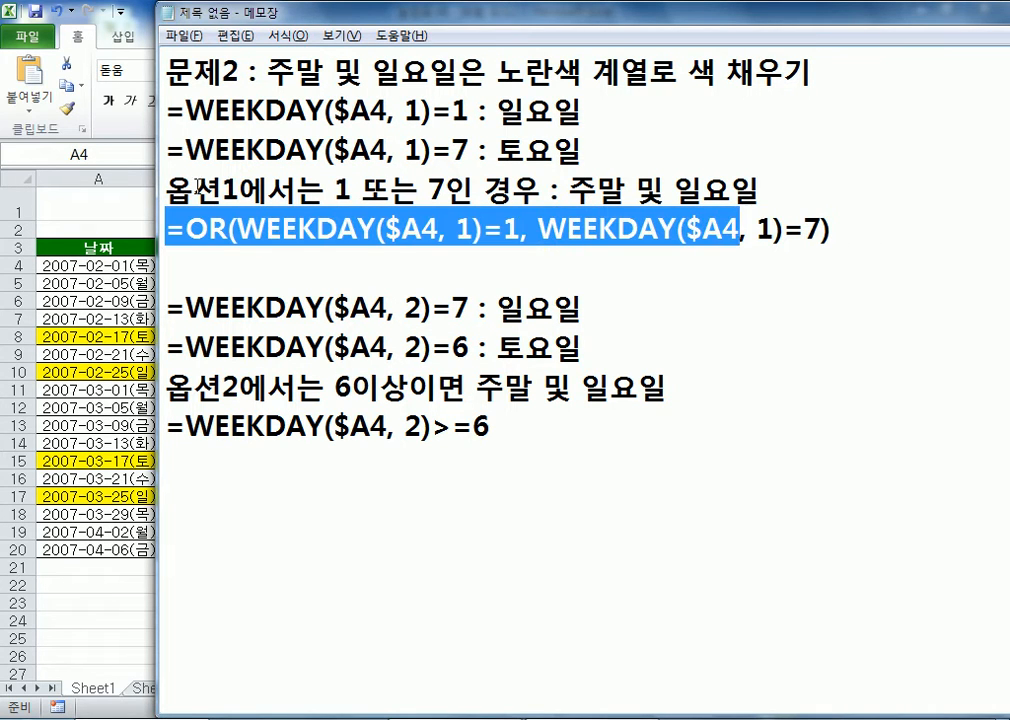
{"action": "left_click_drag", "start_coordinate": [870, 230], "coordinate": [166, 229]}
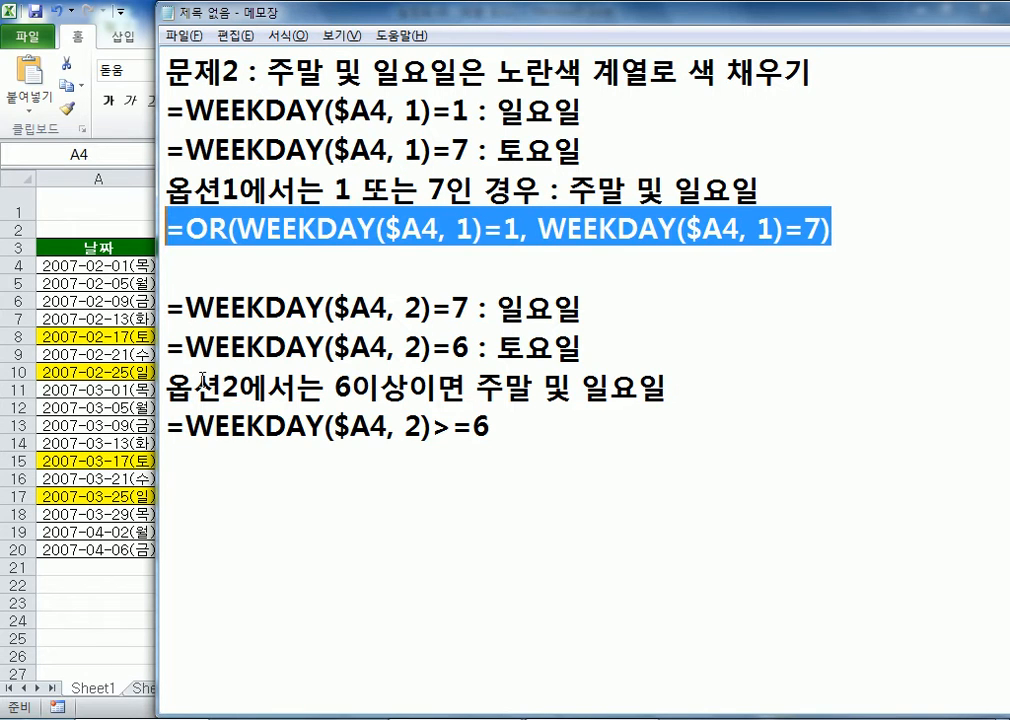
{"action": "left_click_drag", "start_coordinate": [166, 424], "coordinate": [523, 426]}
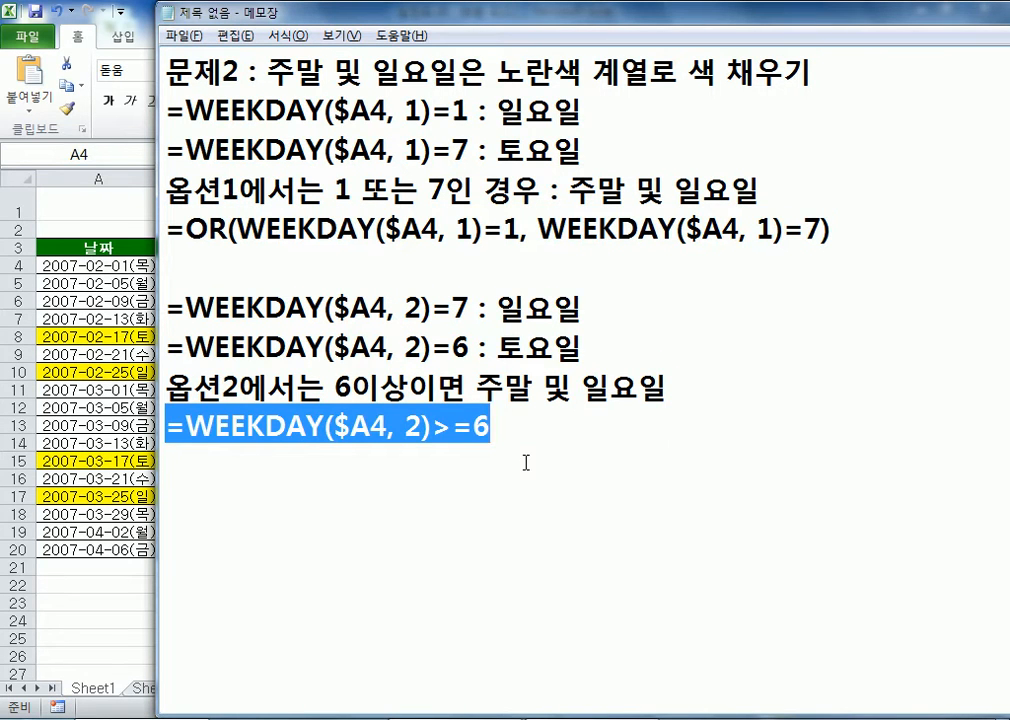
{"action": "left_click", "coordinate": [525, 460]}
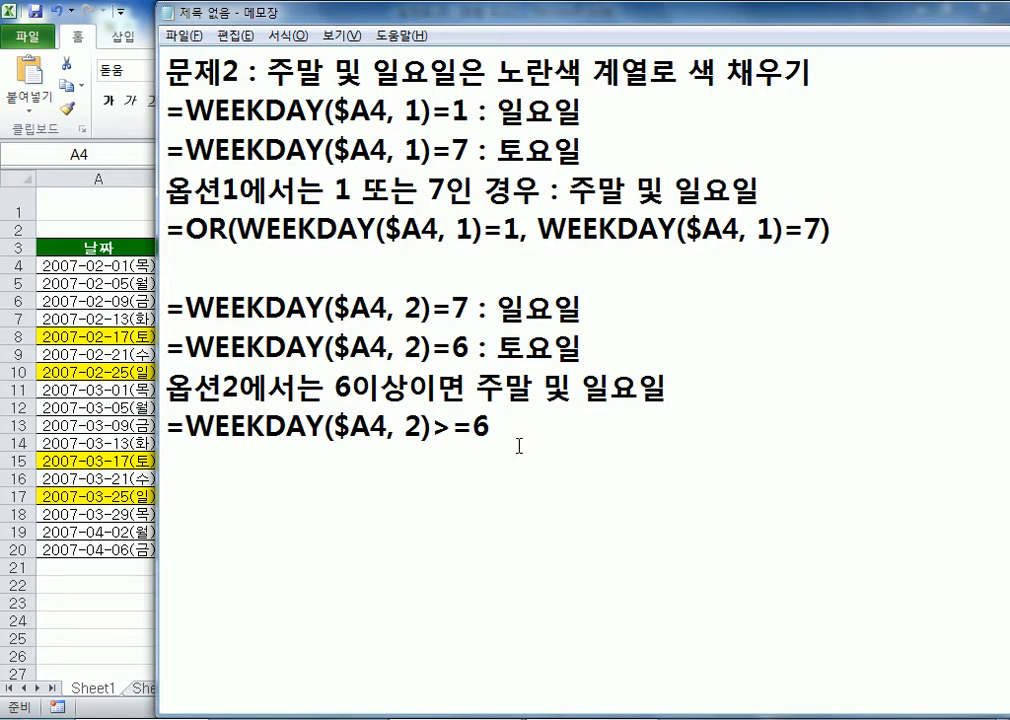
{"action": "scroll", "coordinate": [424, 242], "scroll_direction": "up", "scroll_amount": 2}
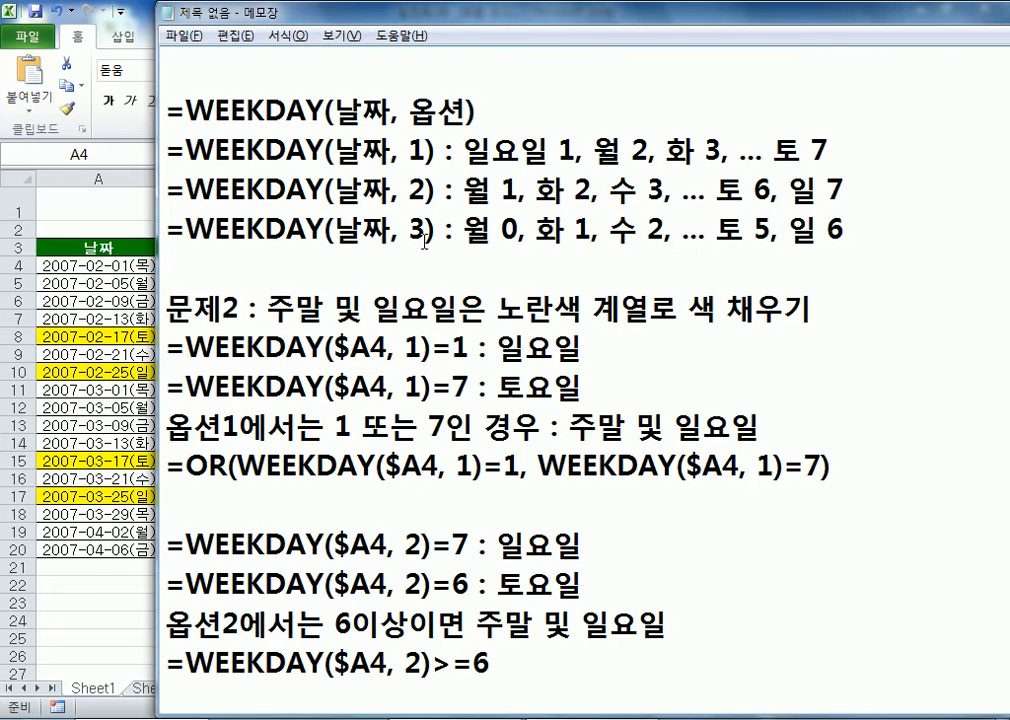
{"action": "scroll", "coordinate": [430, 270], "scroll_direction": "down", "scroll_amount": 3}
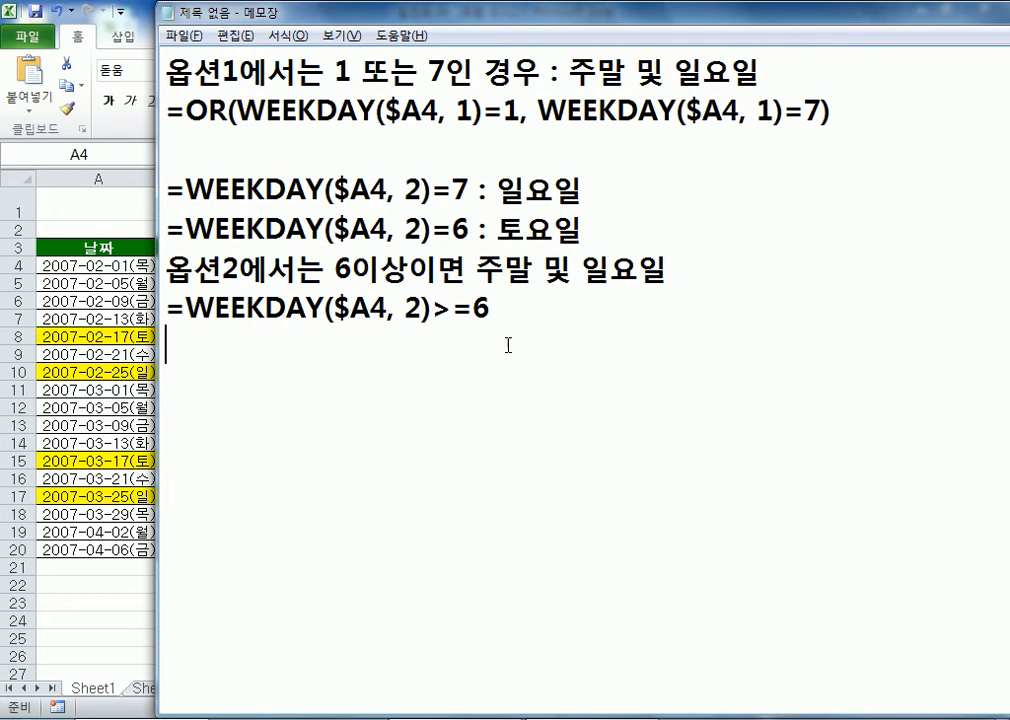
{"action": "double_click", "coordinate": [420, 310]}
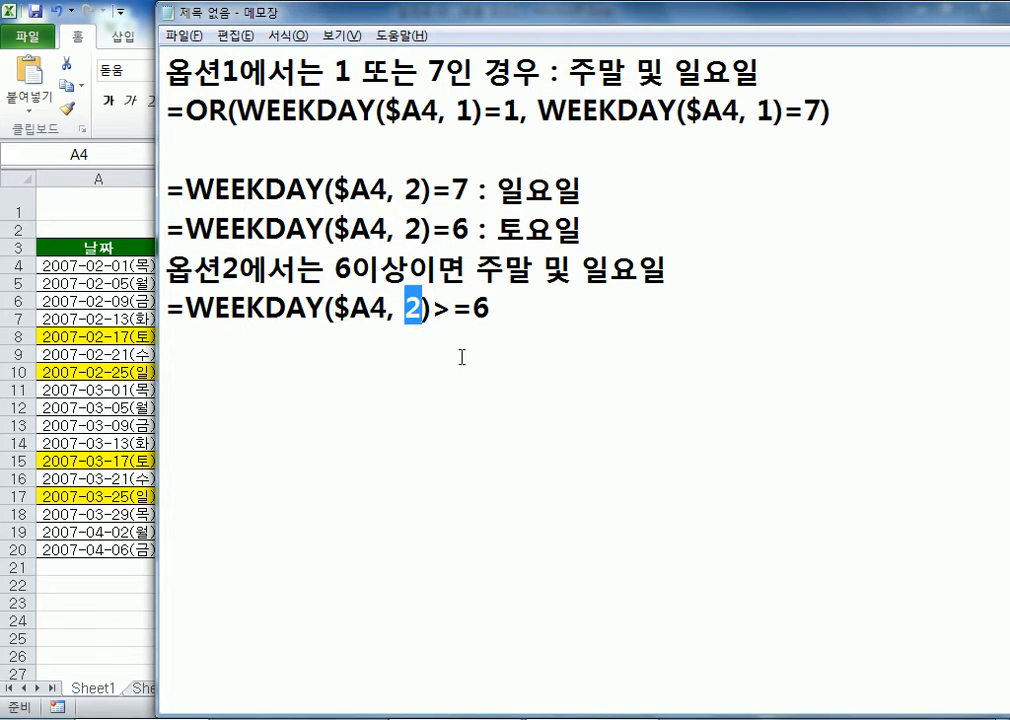
{"action": "left_click", "coordinate": [514, 289]}
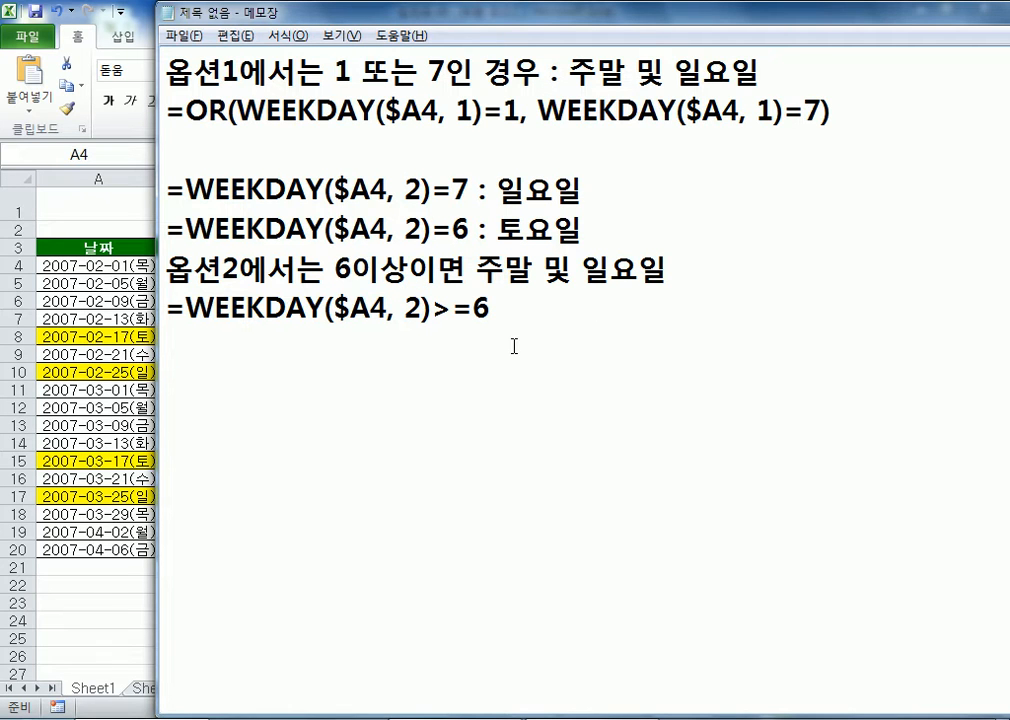
{"action": "scroll", "coordinate": [514, 346], "scroll_direction": "up", "scroll_amount": 1}
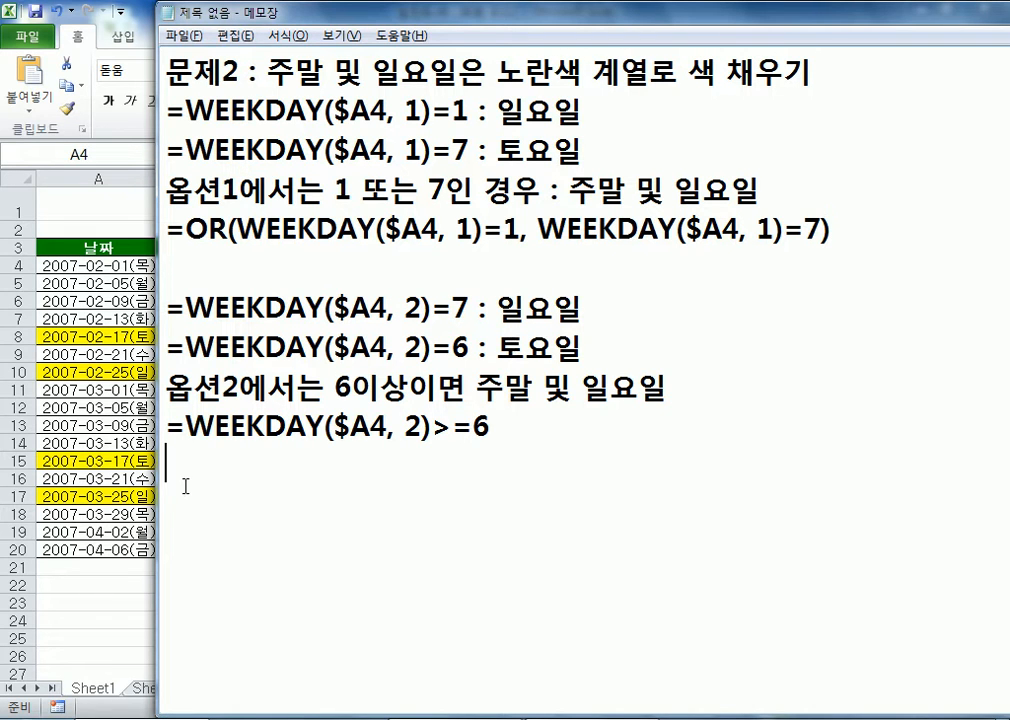
Step: Add the heading "평일이면" under the option 2 formula, separated from it by a blank line
{"action": "type", "text": "VUD"}
{"action": "key", "text": "BackSpace"}
{"action": "key", "text": "BackSpace"}
{"action": "key", "text": "BackSpace"}
{"action": "key", "text": "Hangul"}
{"action": "type", "text": "펴일이면"}
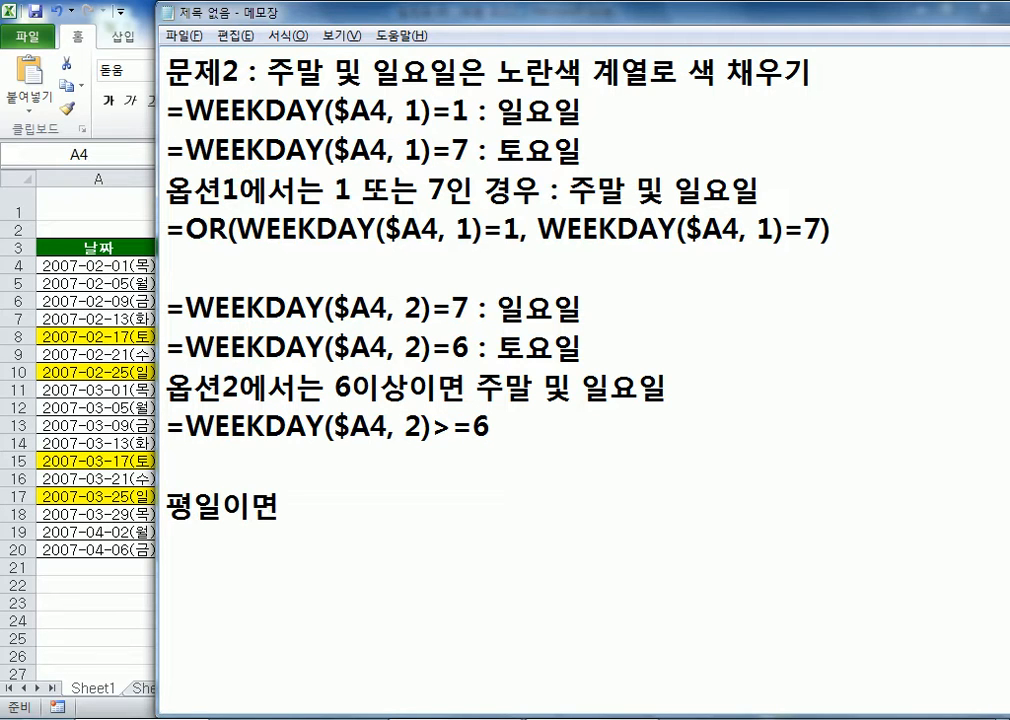
Step: Copy the formula =WEEKDAY($A4, 2)>=6 onto the line below the 평일이면 heading
{"action": "left_click_drag", "start_coordinate": [167, 426], "coordinate": [577, 453]}
{"action": "key", "text": "ctrl+c"}
{"action": "left_click", "coordinate": [282, 546]}
{"action": "key", "text": "ctrl+v"}
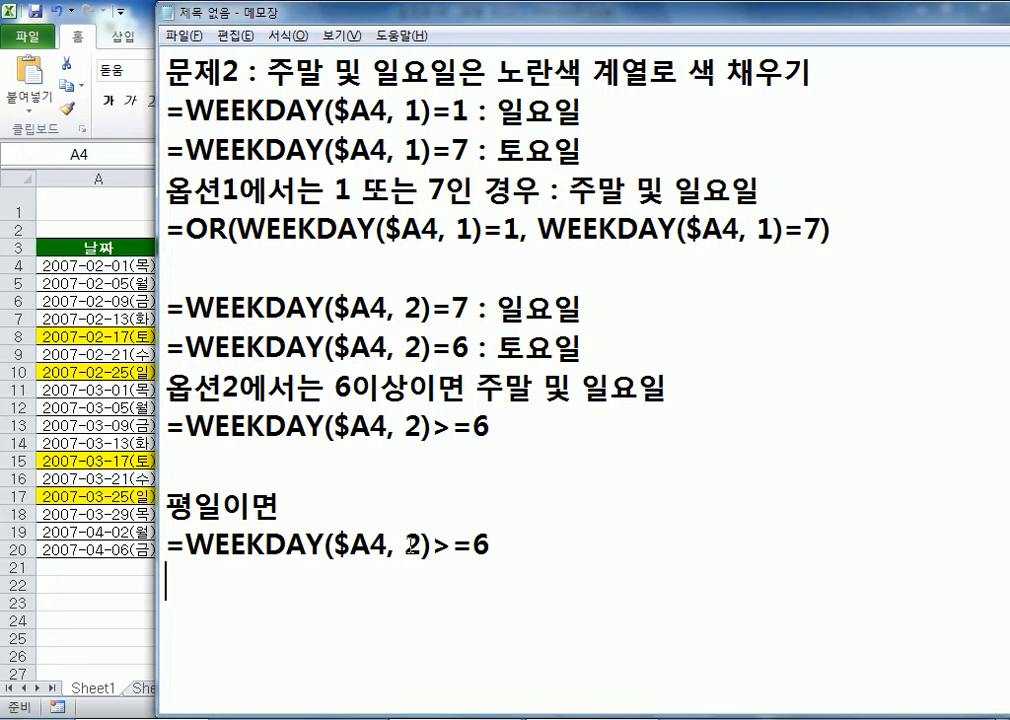
Step: Change the copied formula's condition to <=5 so it reads =WEEKDAY($A4, 2)<=5
{"action": "key", "text": "shift+Left"}
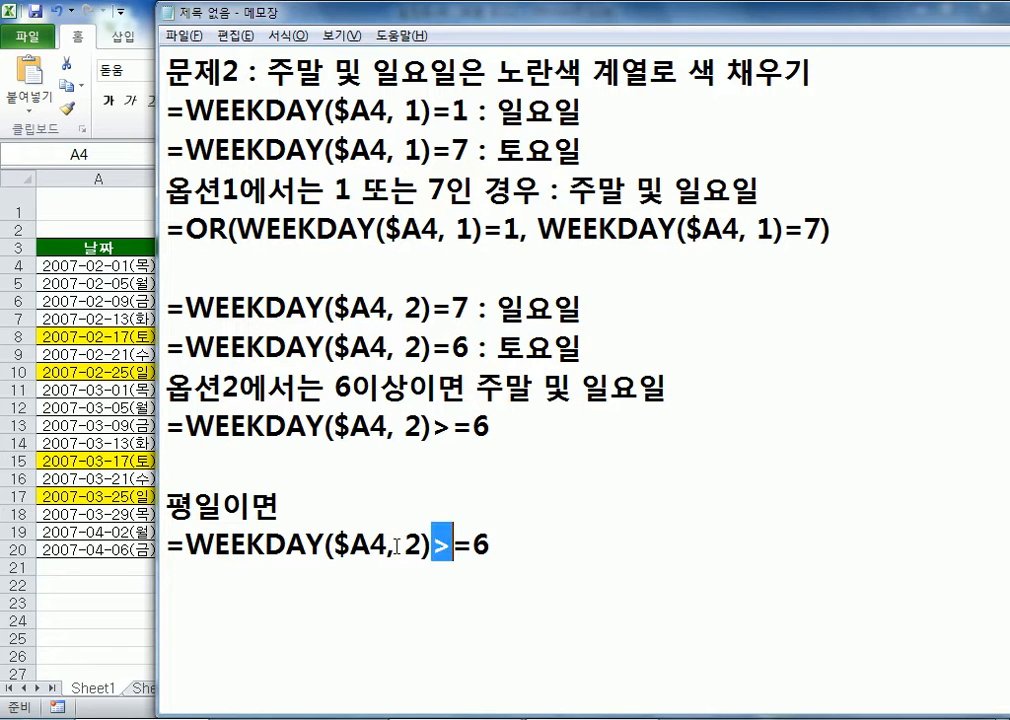
{"action": "type", "text": "<"}
{"action": "key", "text": "Right"}
{"action": "key", "text": "Delete"}
{"action": "type", "text": "5"}
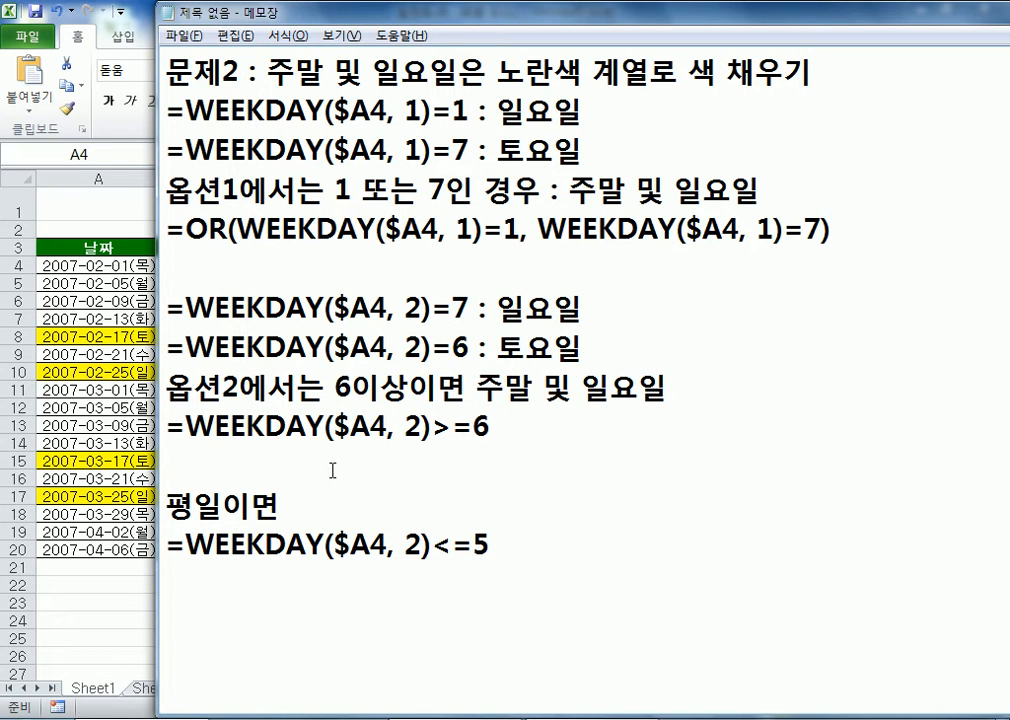
Step: Compare the <=5 condition with the day numbering listed for WEEKDAY option 2, and return to the end of the notes
{"action": "left_click", "coordinate": [406, 427]}
{"action": "left_click", "coordinate": [484, 545]}
{"action": "left_click_drag", "start_coordinate": [483, 545], "coordinate": [430, 549]}
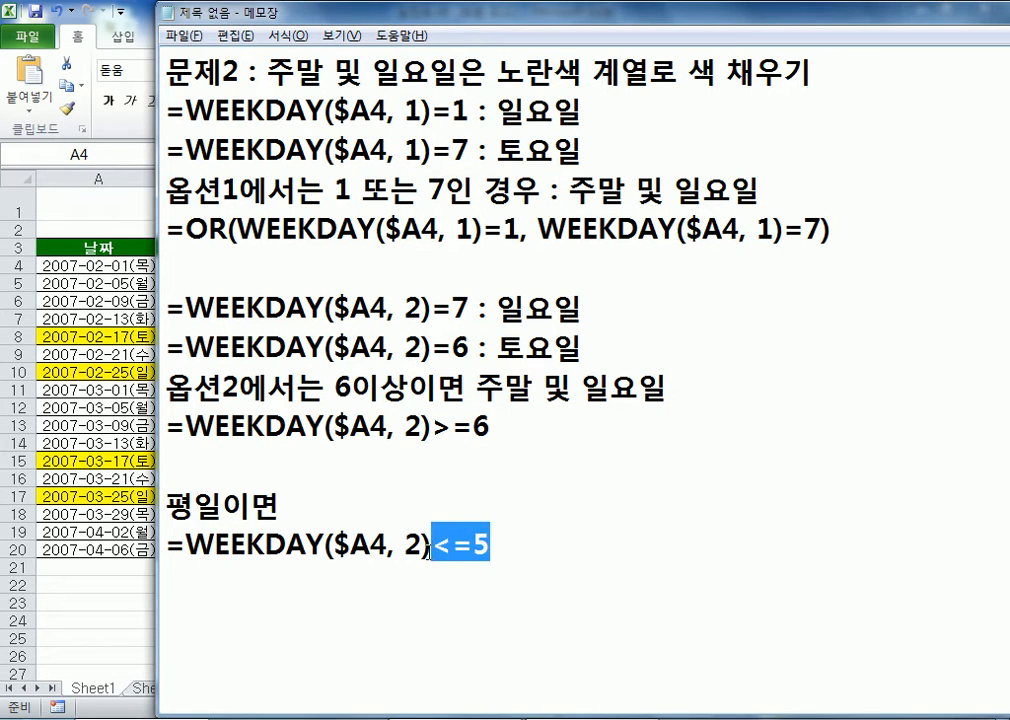
{"action": "scroll", "coordinate": [430, 549], "scroll_direction": "up", "scroll_amount": 5}
{"action": "scroll", "coordinate": [425, 415], "scroll_direction": "down", "scroll_amount": 1}
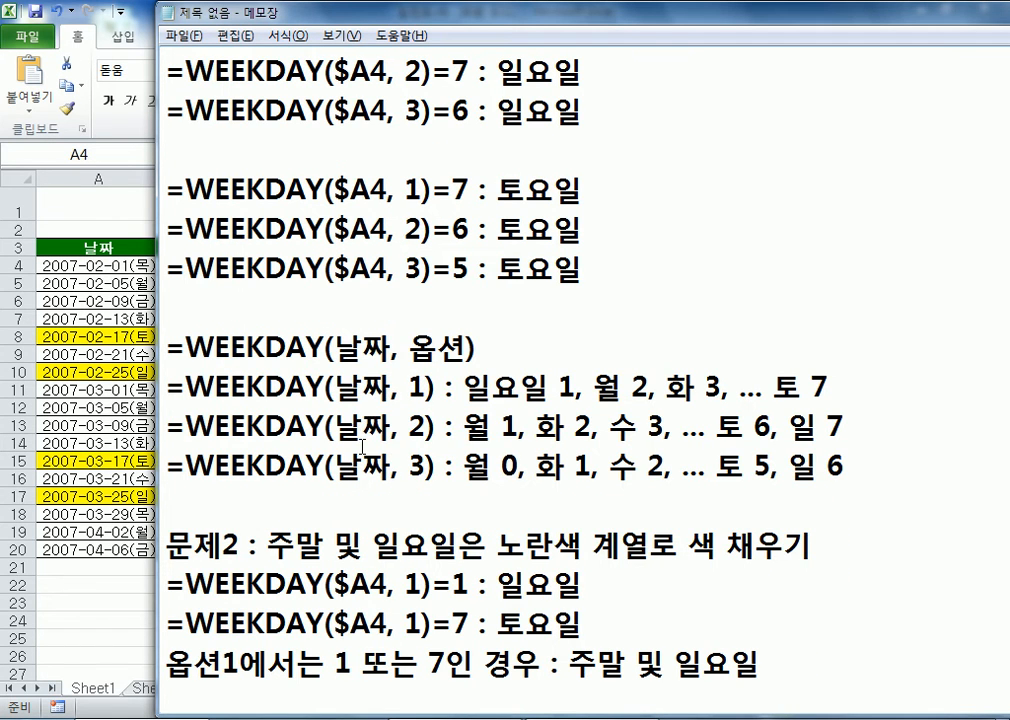
{"action": "left_click_drag", "start_coordinate": [290, 426], "coordinate": [340, 427]}
{"action": "left_click_drag", "start_coordinate": [463, 427], "coordinate": [708, 428]}
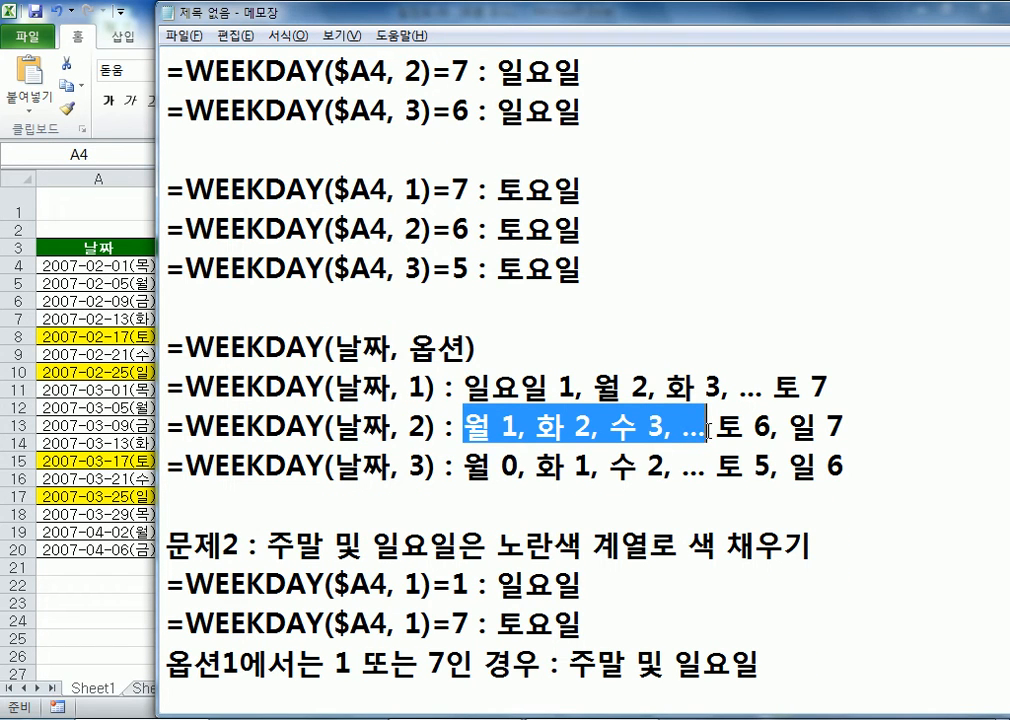
{"action": "scroll", "coordinate": [710, 433], "scroll_direction": "down", "scroll_amount": 4}
{"action": "left_click", "coordinate": [188, 568]}
{"action": "scroll", "coordinate": [277, 586], "scroll_direction": "down", "scroll_amount": 2}
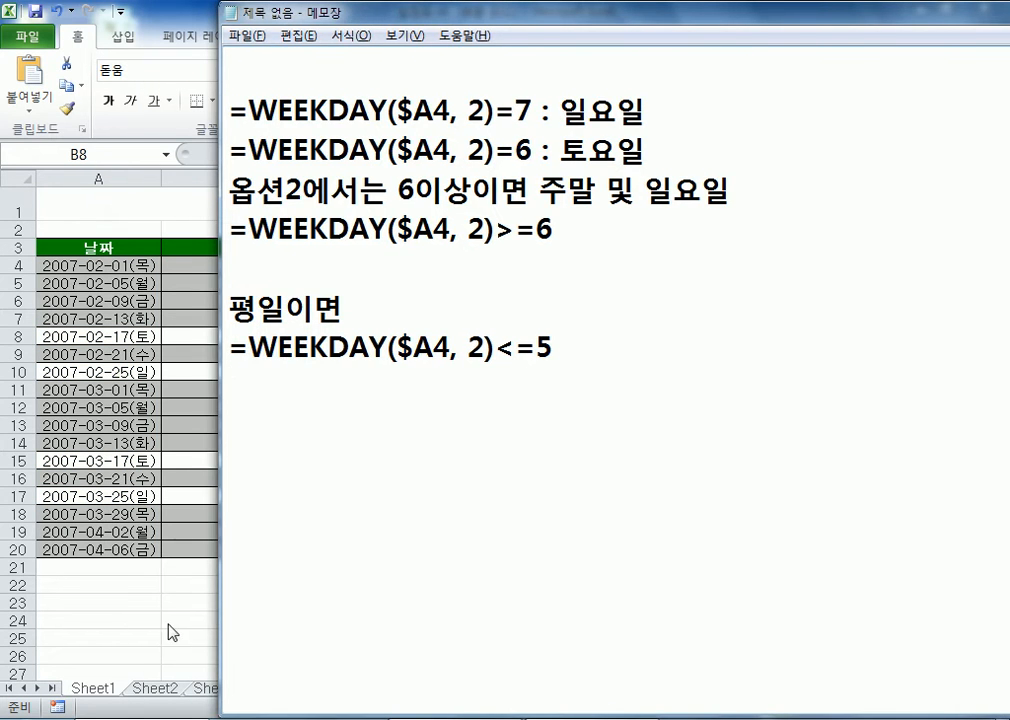
Step: Switch to Excel and open the workbook 분기별요약.xls from the Part02 folder
{"action": "key", "text": "alt+Tab"}
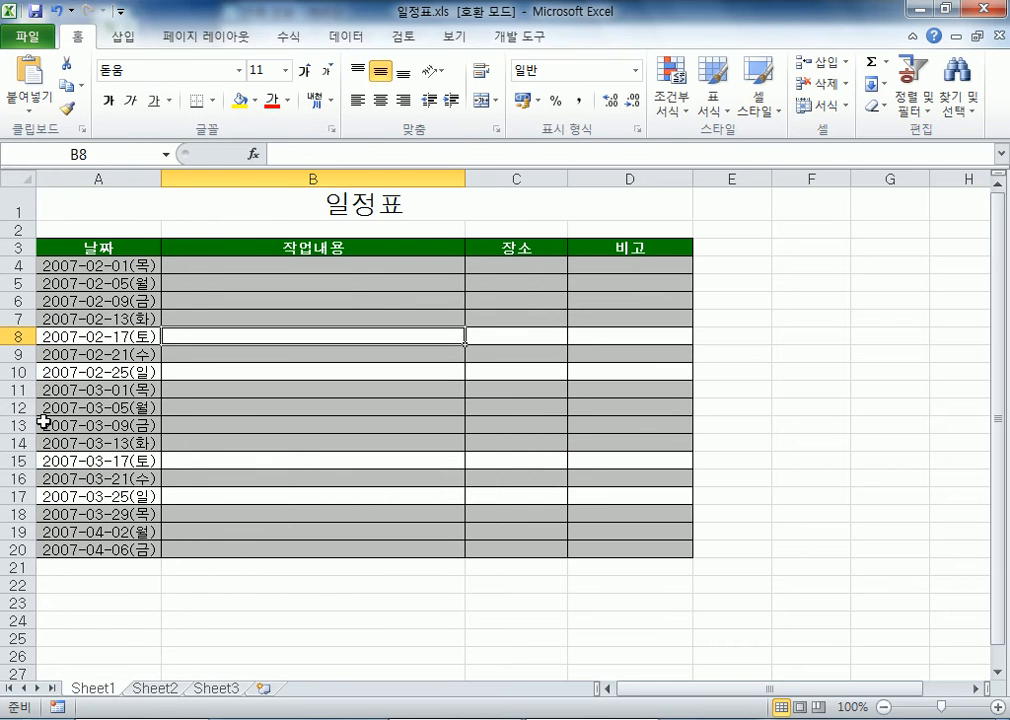
{"action": "left_click", "coordinate": [28, 36]}
{"action": "key", "text": "Escape"}
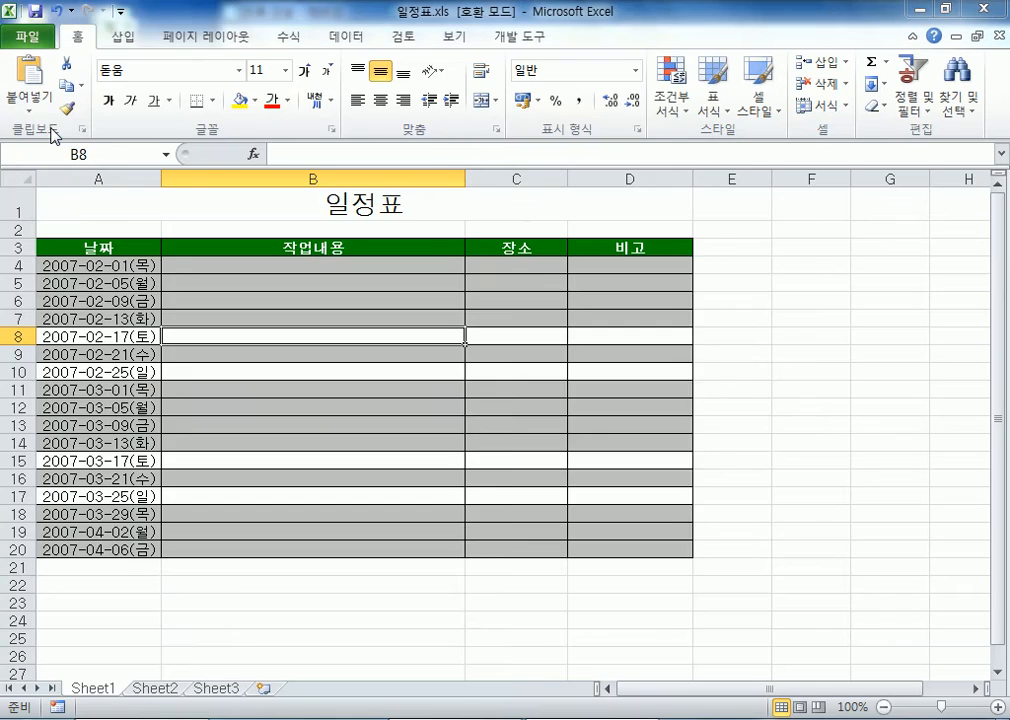
{"action": "key", "text": "ctrl+o"}
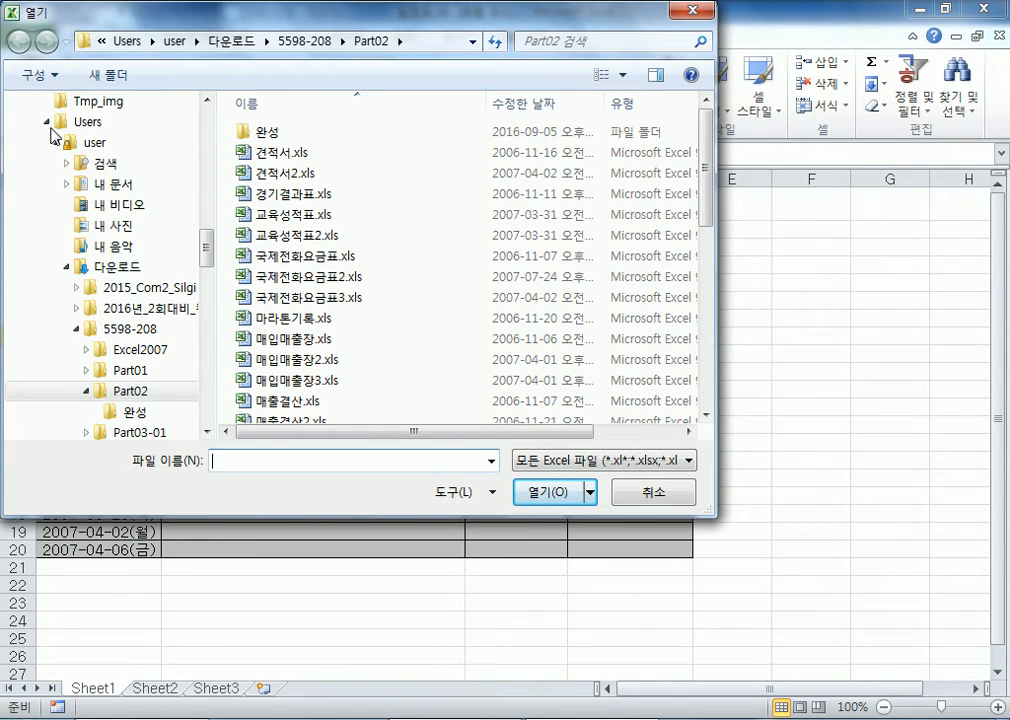
{"action": "left_click", "coordinate": [272, 400]}
{"action": "scroll", "coordinate": [272, 400], "scroll_direction": "down", "scroll_amount": 2}
{"action": "left_click", "coordinate": [272, 352]}
{"action": "double_click", "coordinate": [272, 352]}
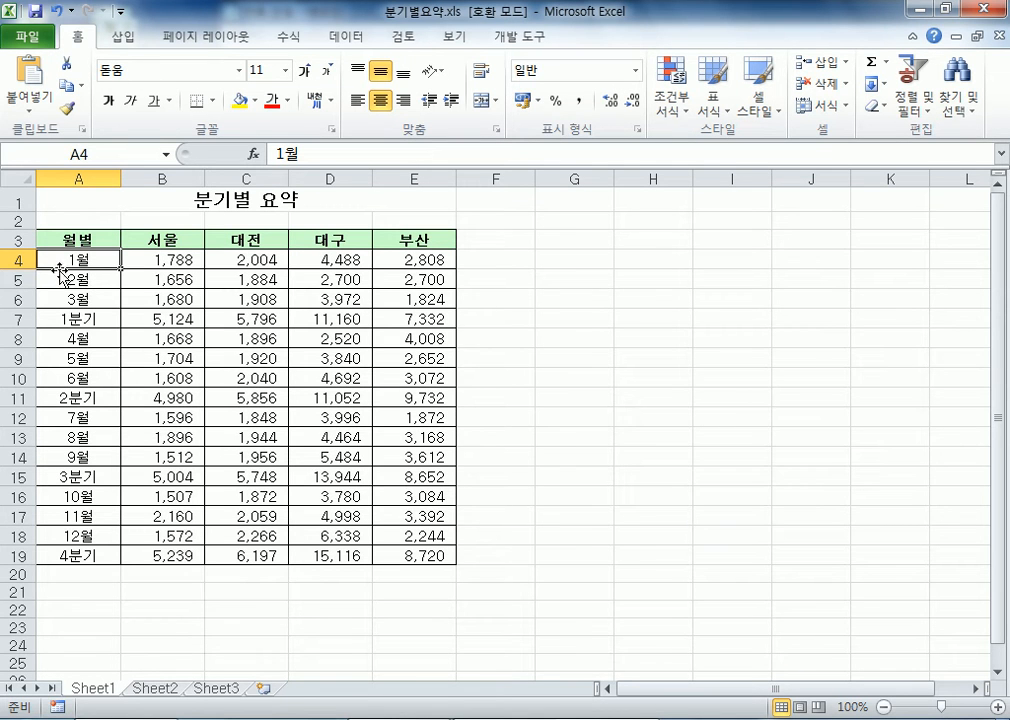
Step: Examine the rows of the quarterly summary table, marking rows 5, 10 and 15 as the multiples of five
{"action": "left_click_drag", "start_coordinate": [20, 261], "coordinate": [19, 555]}
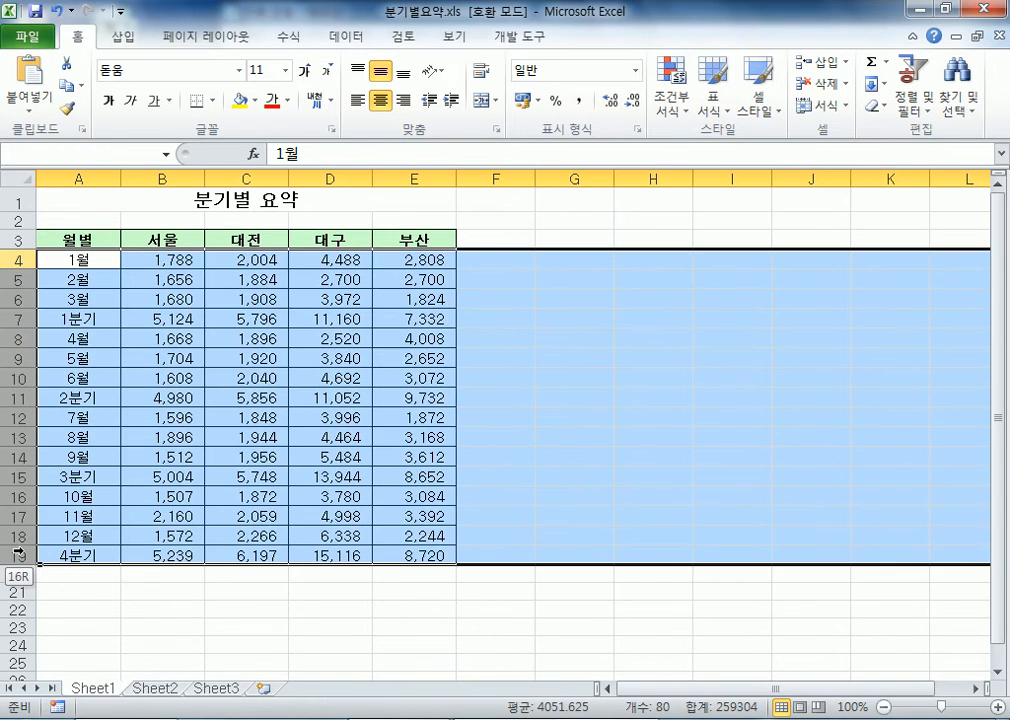
{"action": "left_click", "coordinate": [19, 259]}
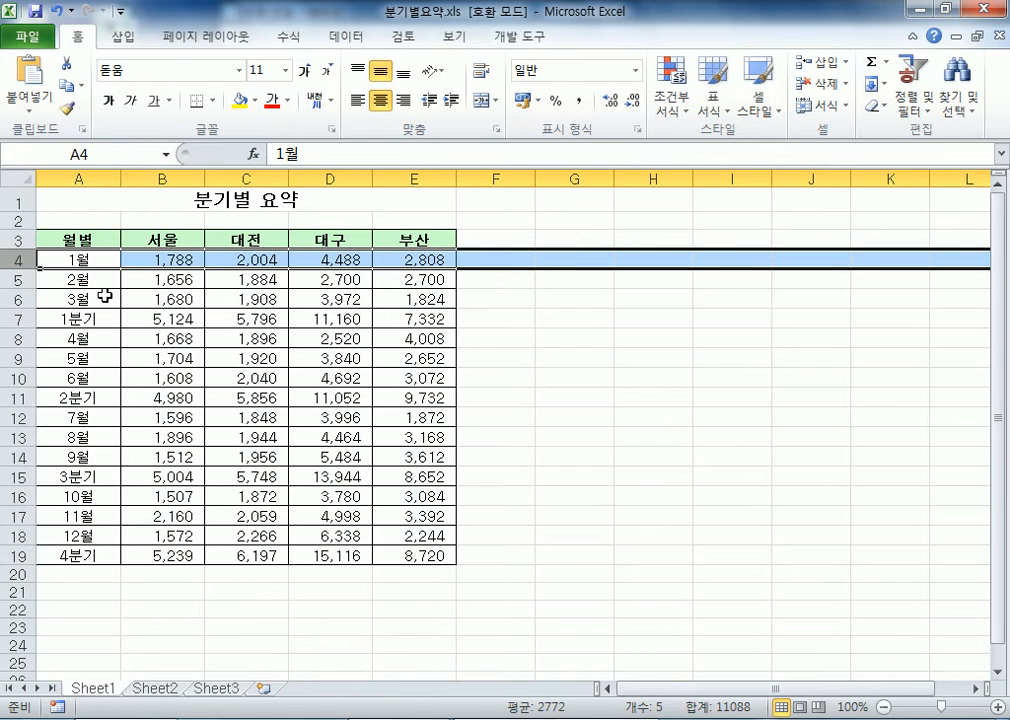
{"action": "left_click_drag", "start_coordinate": [18, 199], "coordinate": [17, 280]}
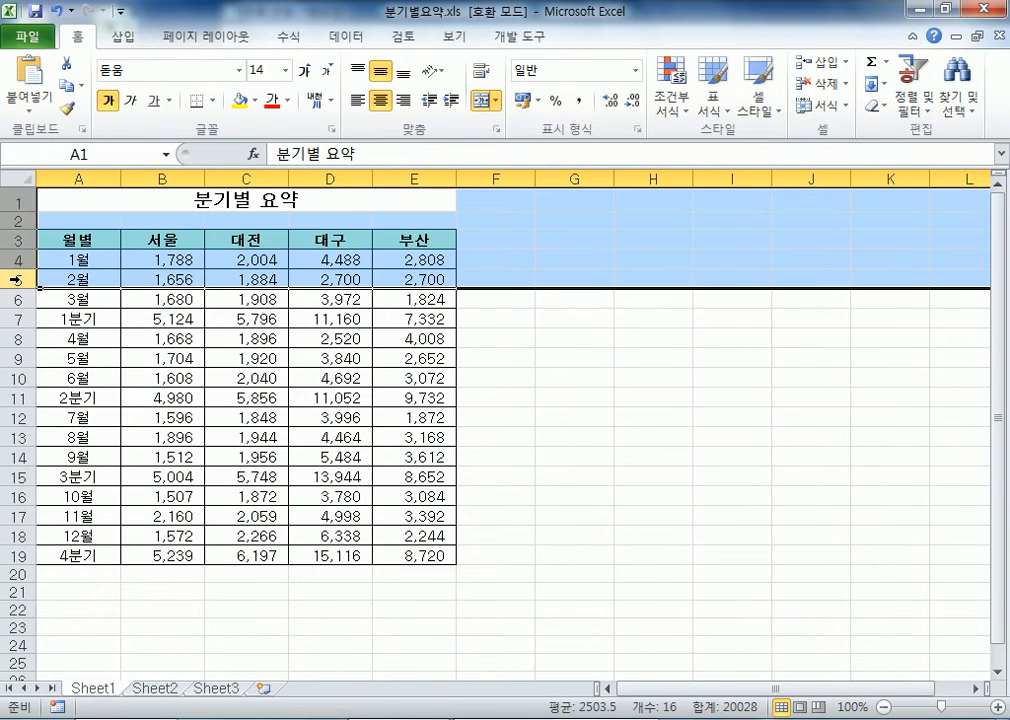
{"action": "left_click", "coordinate": [17, 280]}
{"action": "left_click", "coordinate": [17, 378]}
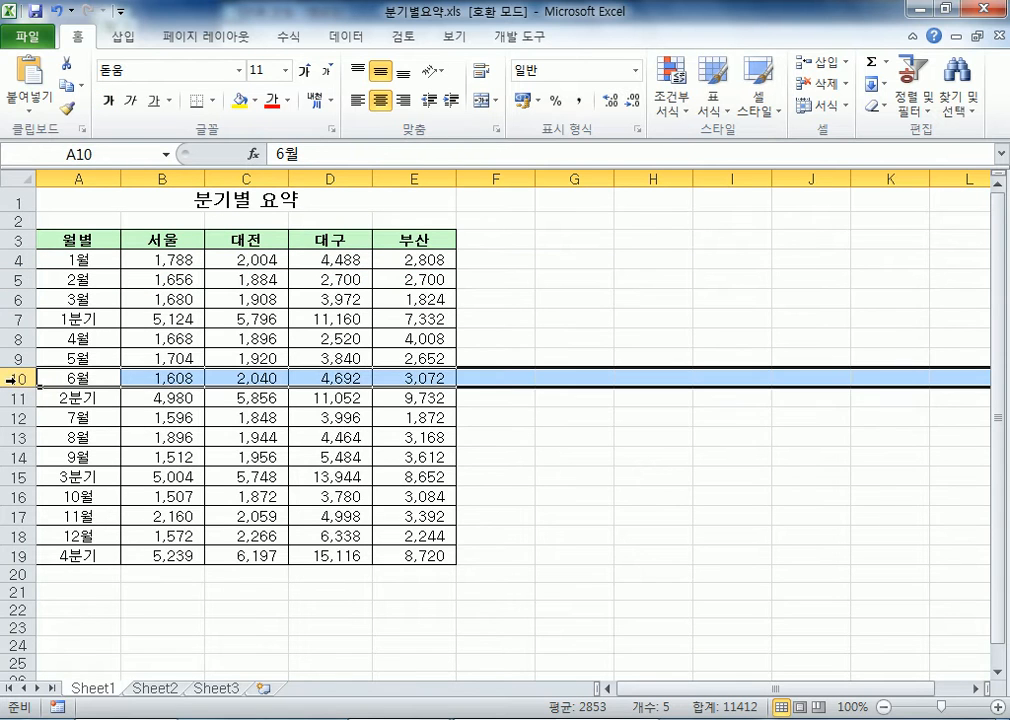
{"action": "left_click", "coordinate": [17, 480]}
{"action": "scroll", "coordinate": [14, 580], "scroll_direction": "down", "scroll_amount": 3}
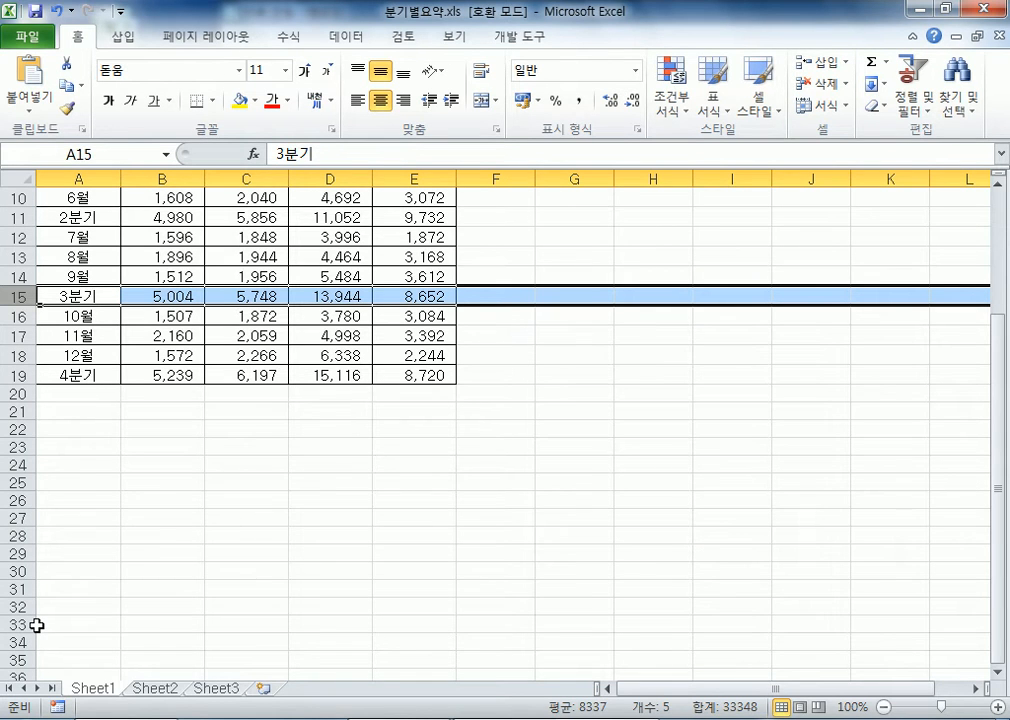
{"action": "scroll", "coordinate": [147, 645], "scroll_direction": "up", "scroll_amount": 3}
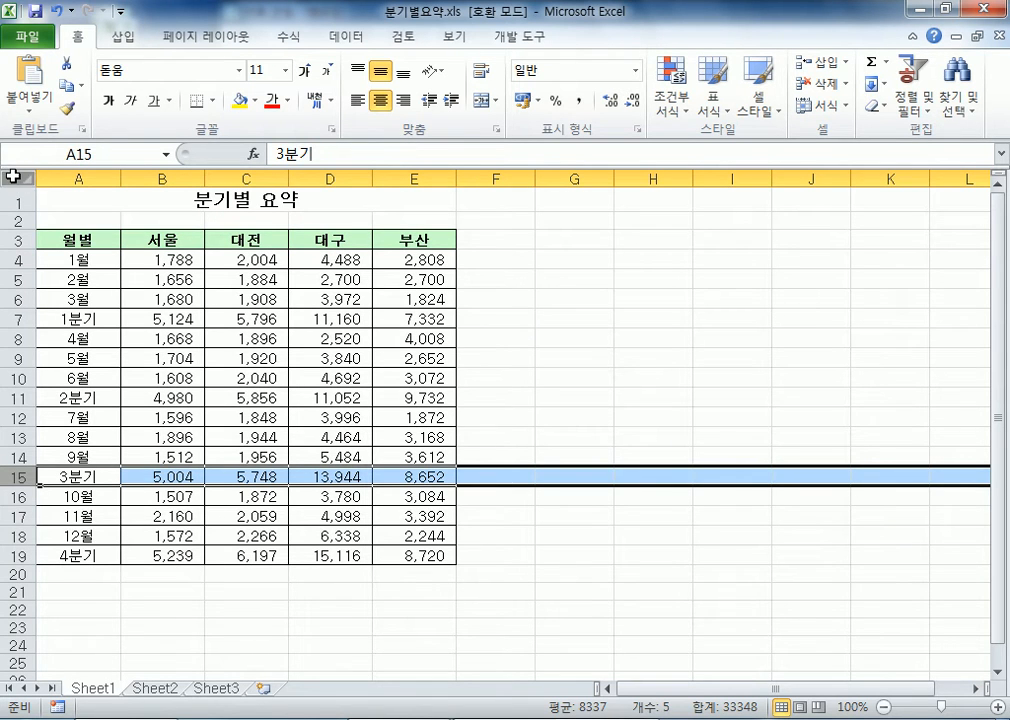
Step: Select the whole worksheet, and try selecting only the table region A3:E19 around cell C11
{"action": "left_click", "coordinate": [12, 177]}
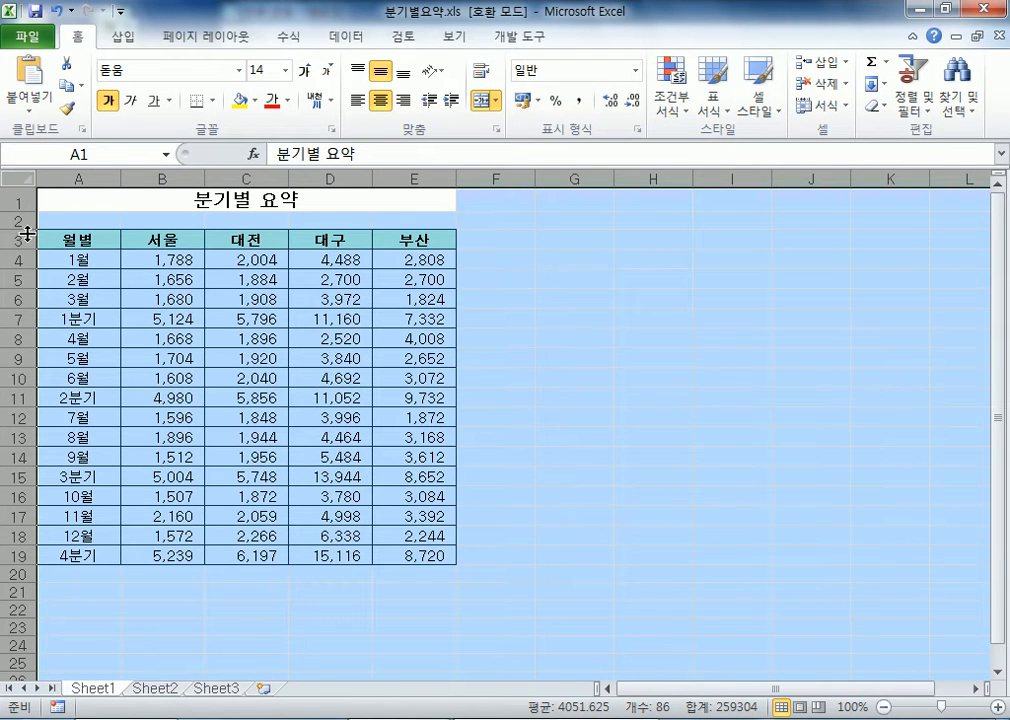
{"action": "left_click", "coordinate": [617, 392]}
{"action": "left_click_drag", "start_coordinate": [160, 299], "coordinate": [330, 476]}
{"action": "left_click", "coordinate": [270, 401]}
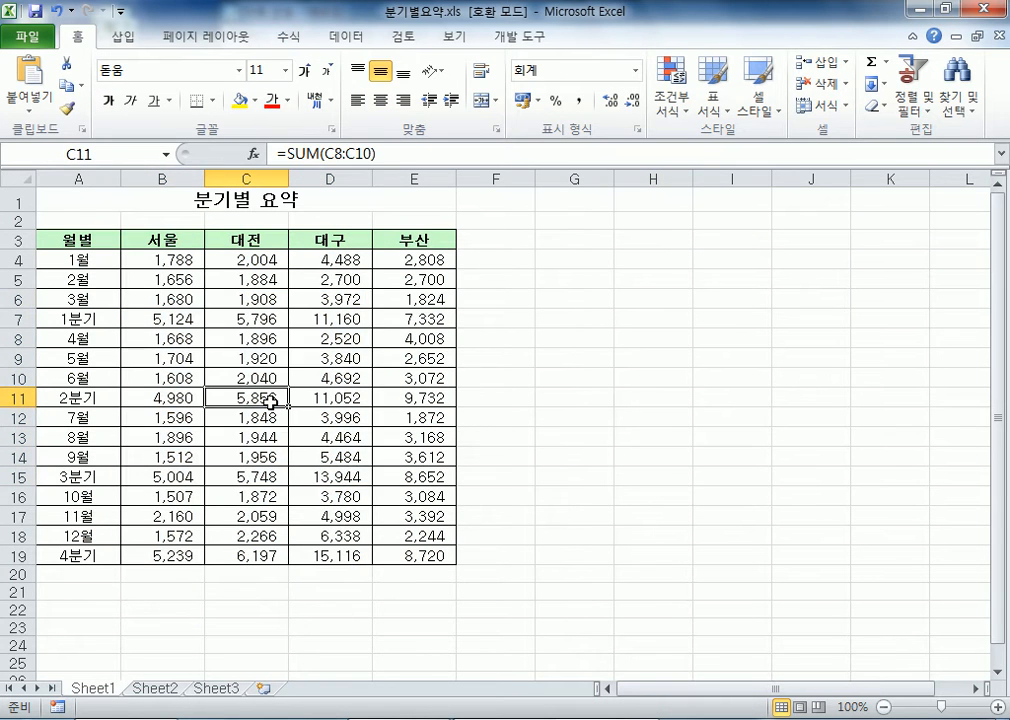
{"action": "key", "text": "ctrl+a"}
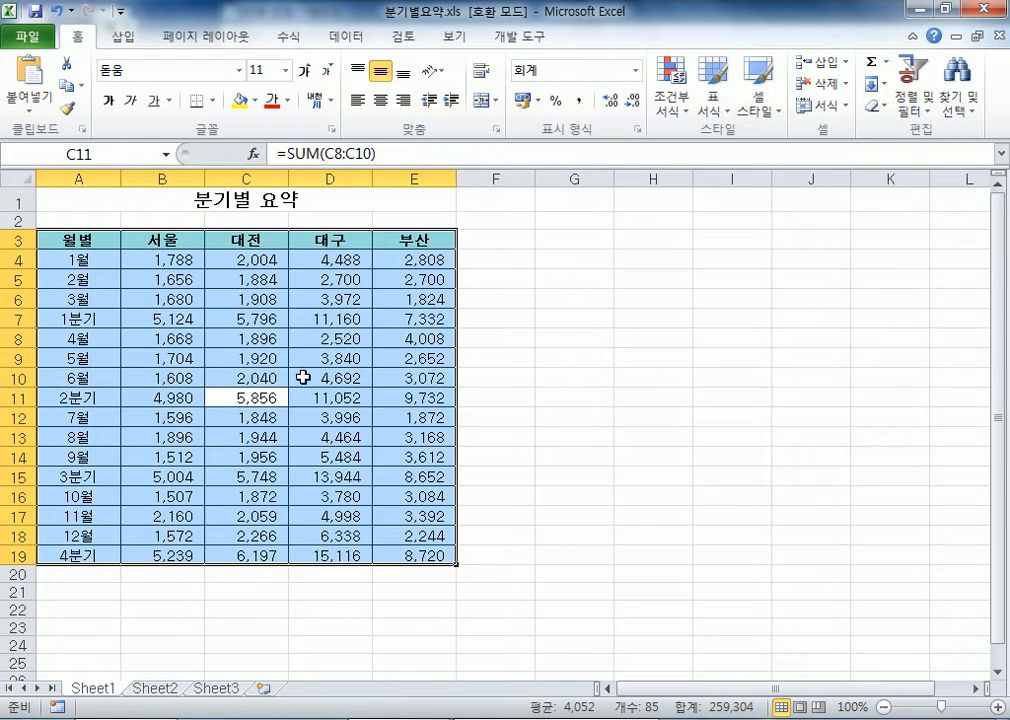
Step: Select every cell of the worksheet, trying it from blank cell H8 before selecting the entire sheet with A1 active
{"action": "left_click", "coordinate": [623, 337]}
{"action": "key", "text": "ctrl+a"}
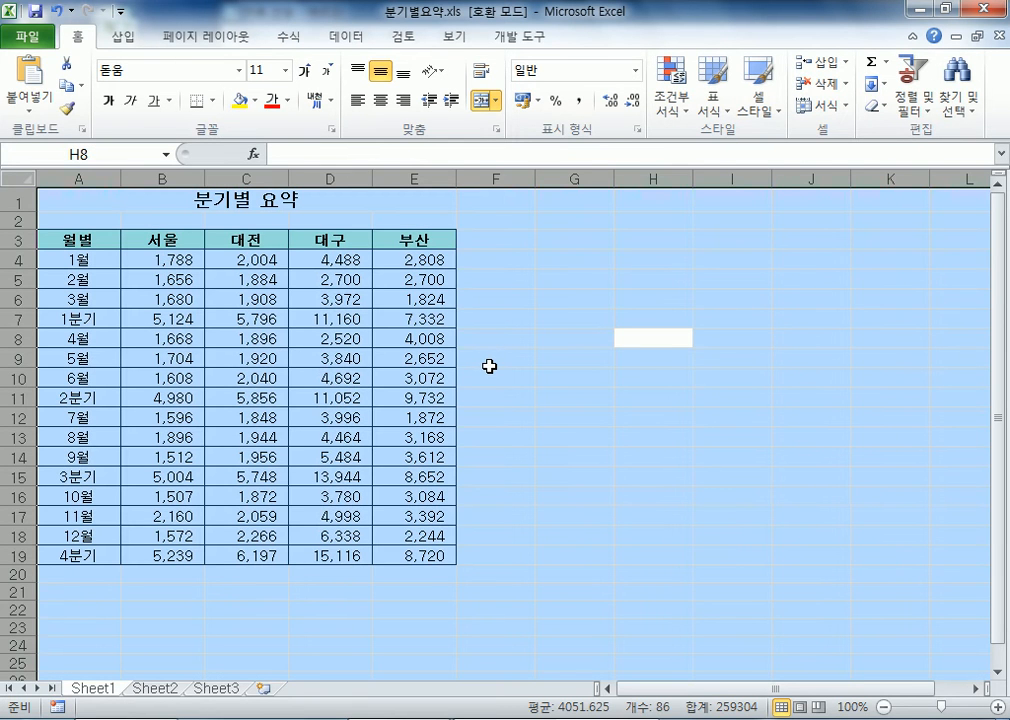
{"action": "left_click", "coordinate": [110, 257]}
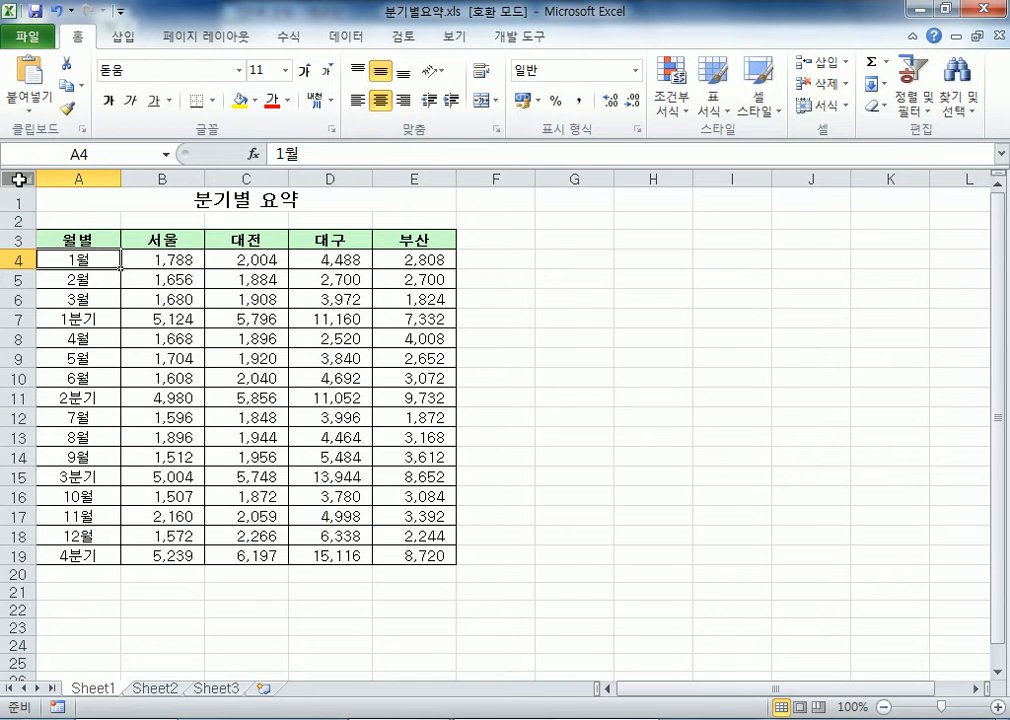
{"action": "left_click", "coordinate": [19, 179]}
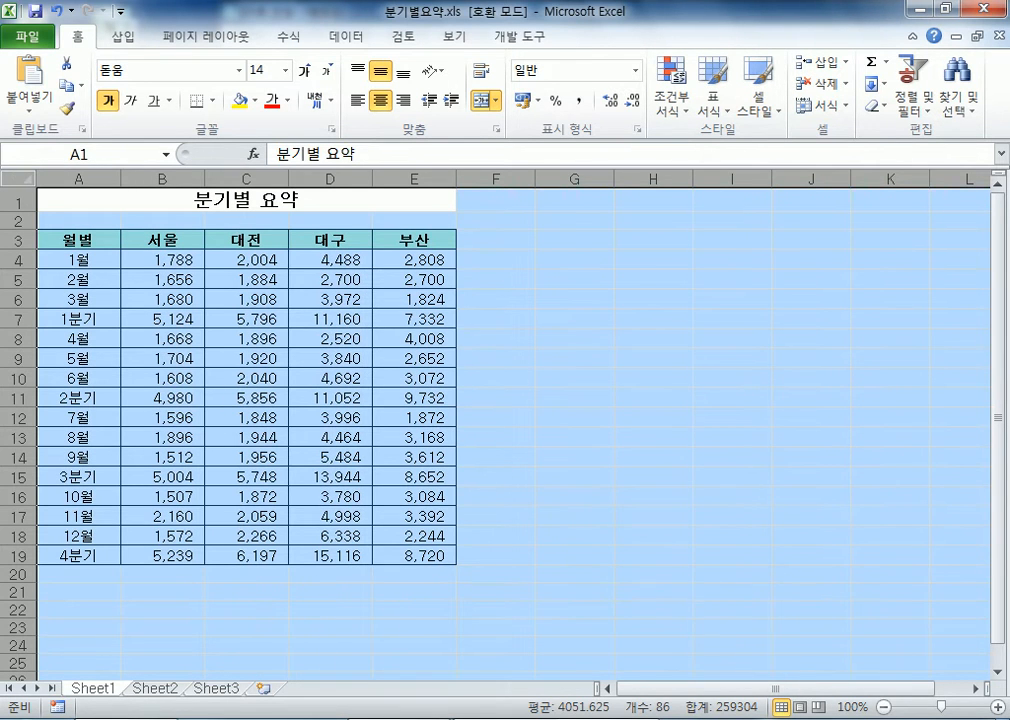
Step: Switch to Notepad and add a separator line of twelve hyphens below the weekday formula
{"action": "key", "text": "alt+Tab"}
{"action": "key", "text": "Return"}
{"action": "type", "text": "-"}
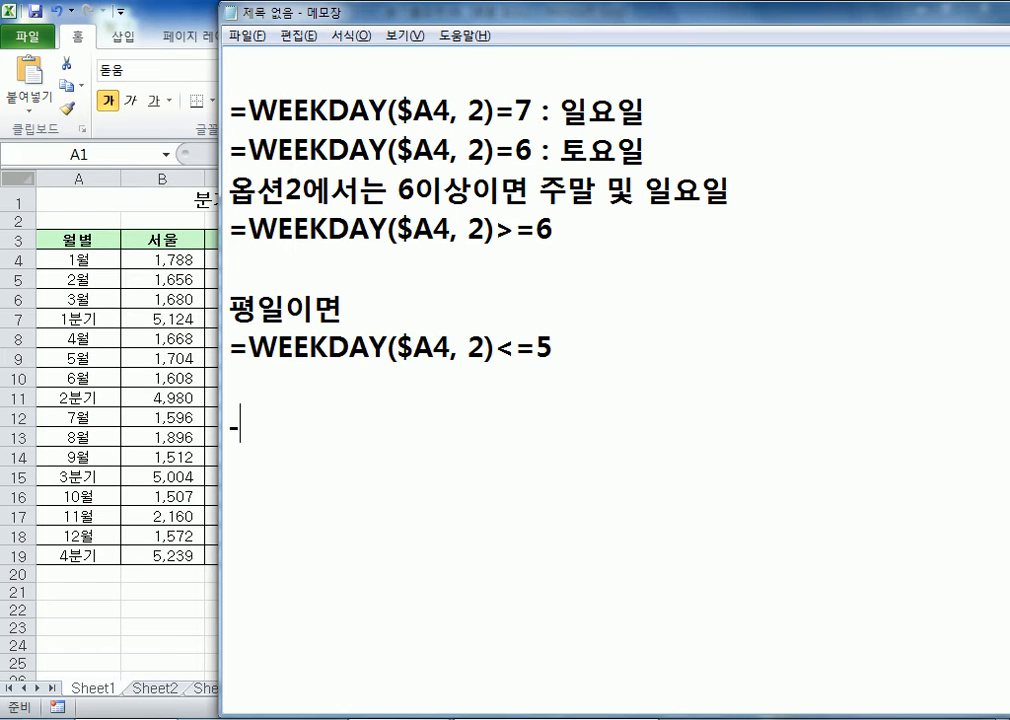
{"action": "type", "text": "-----------"}
{"action": "key", "text": "Return"}
Step: Write the heading line "5의 배수에 해당하는 줄마다 밑줄을 긋는다." under the separator
{"action": "type", "text": "5의 배수"}
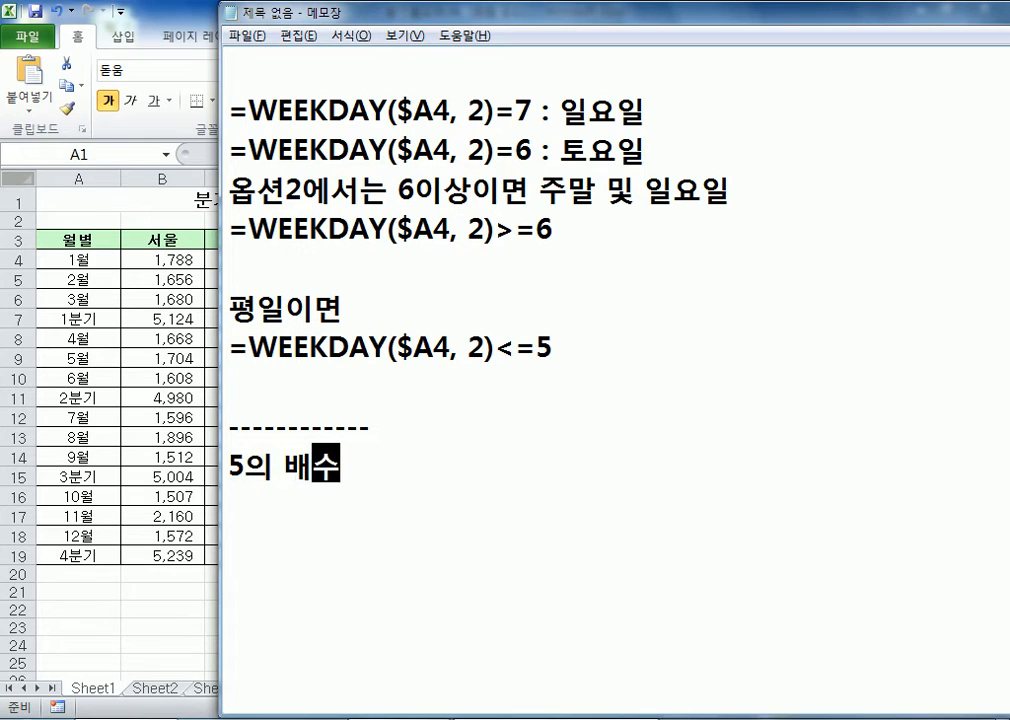
{"action": "type", "text": "에 해"}
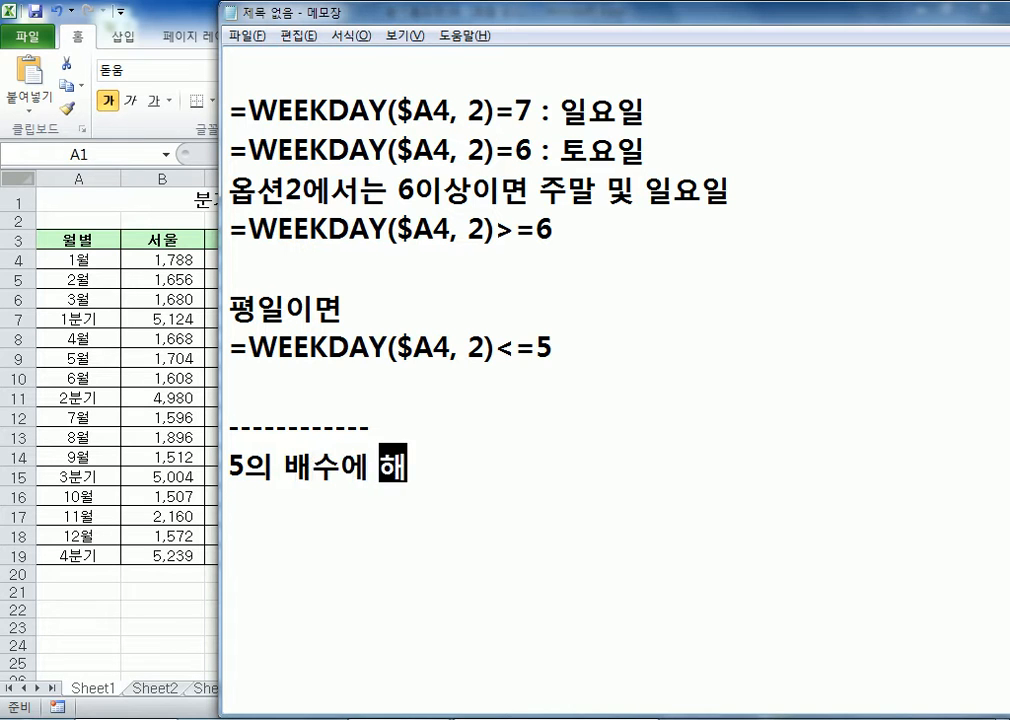
{"action": "type", "text": "당ㅎ는 줄마다 "}
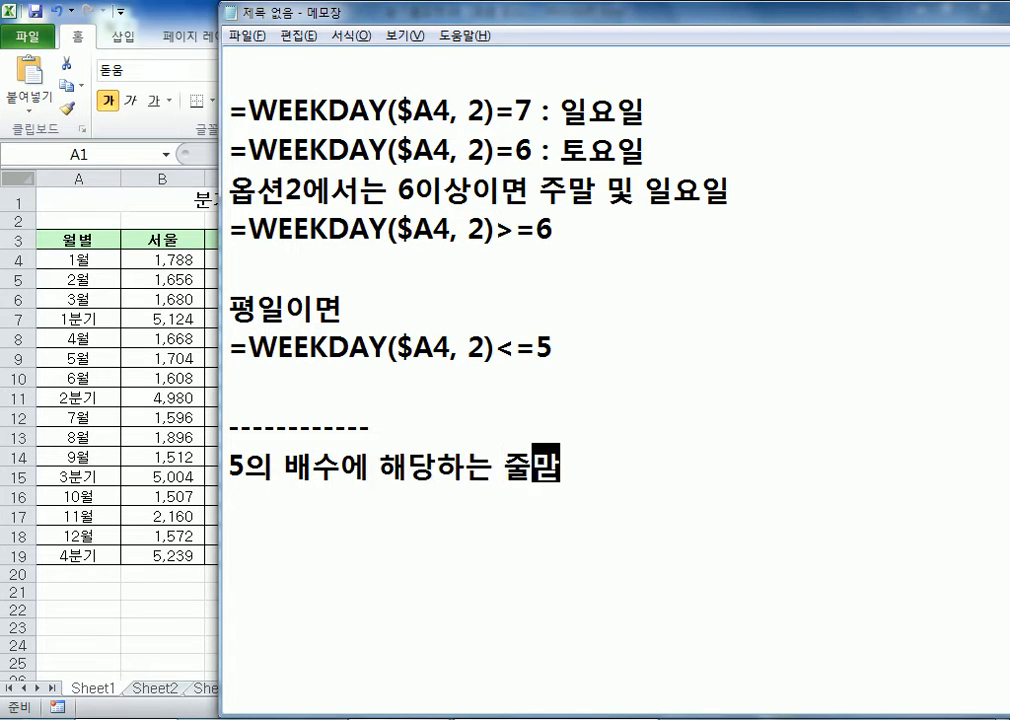
{"action": "type", "text": "밑줄을 "}
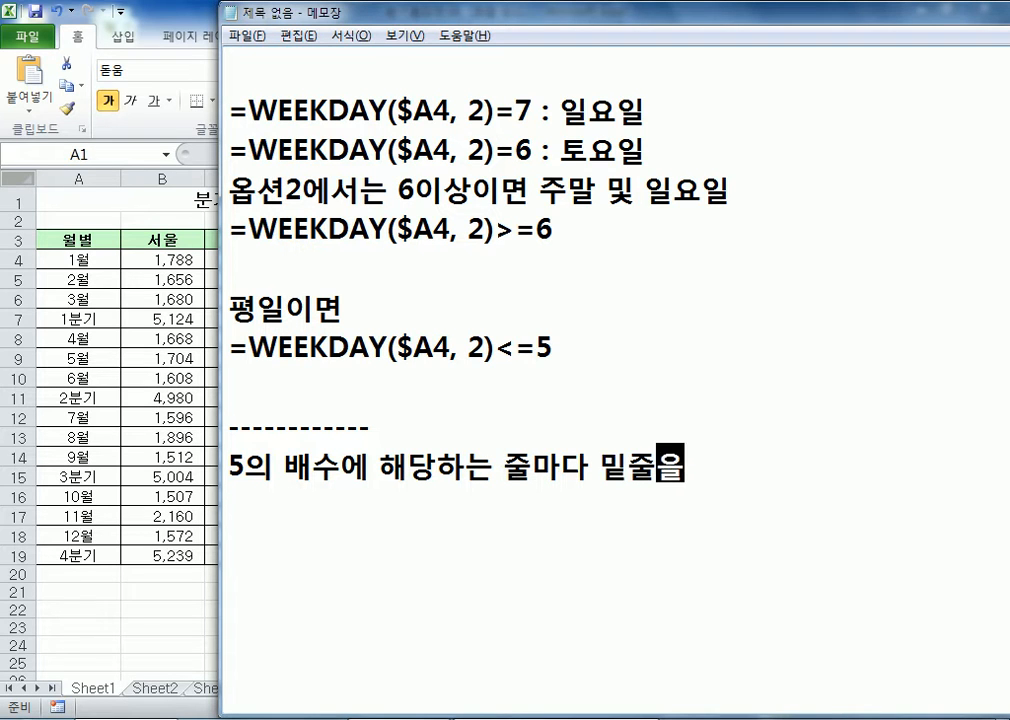
{"action": "type", "text": "긋는다."}
{"action": "key", "text": "Return"}
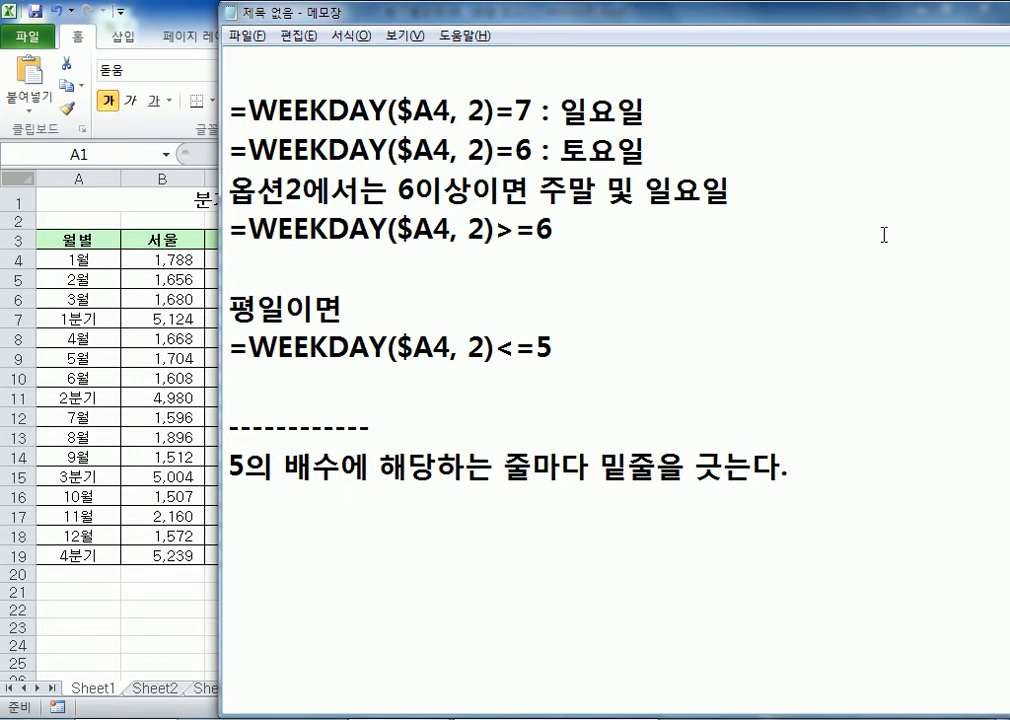
{"action": "scroll", "coordinate": [776, 420], "scroll_direction": "down", "scroll_amount": 1}
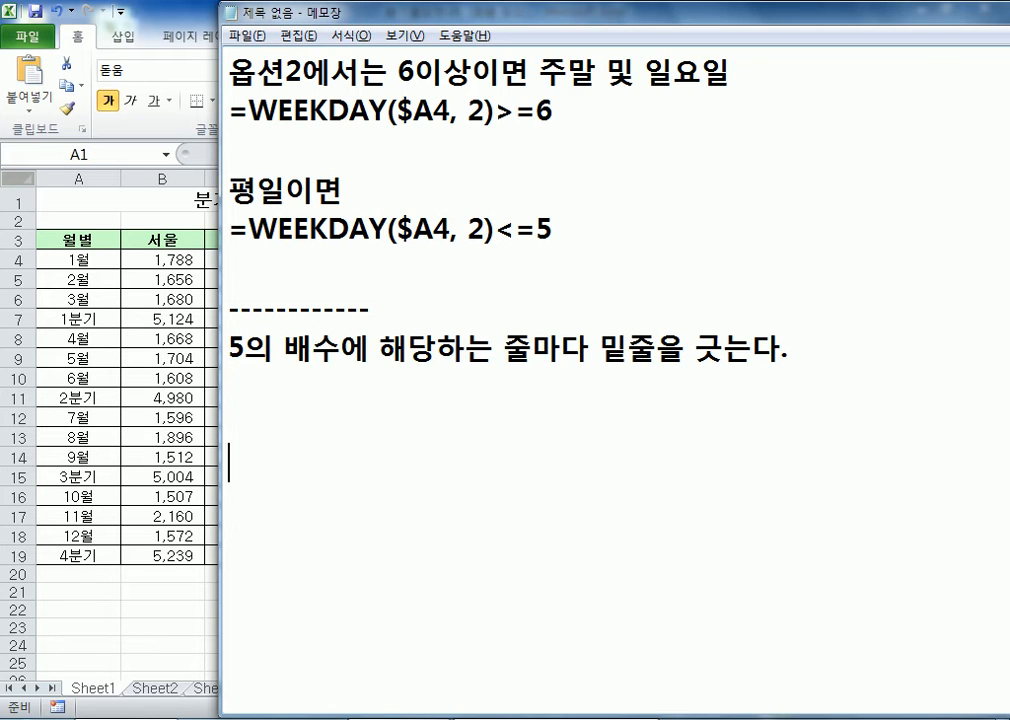
{"action": "scroll", "coordinate": [582, 424], "scroll_direction": "down", "scroll_amount": 2}
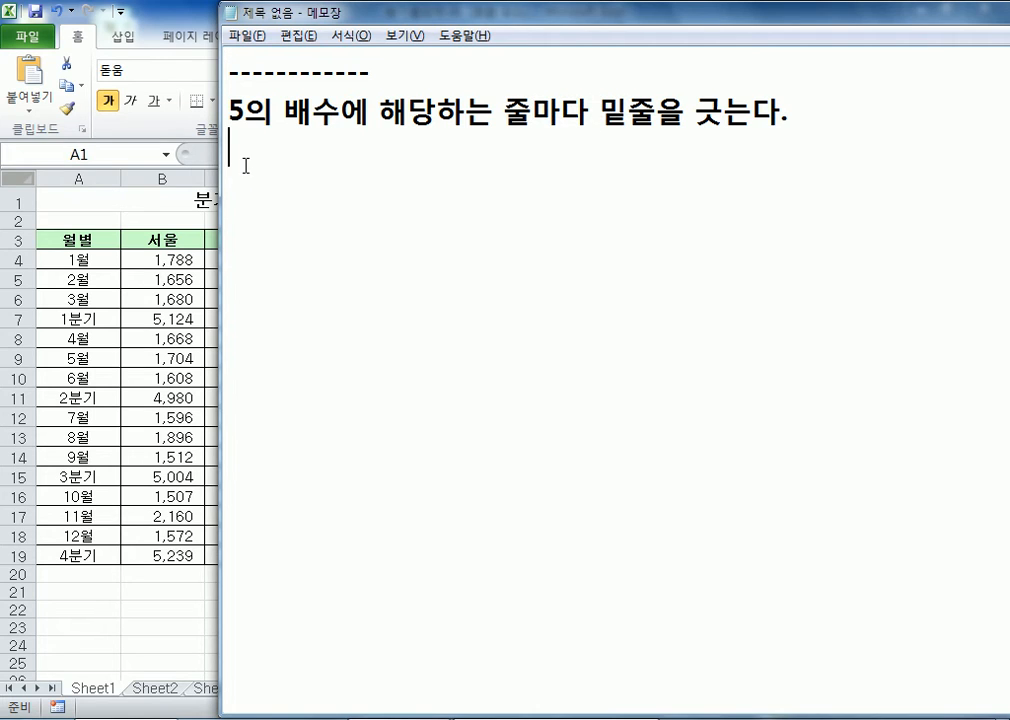
Step: Switch to Excel and start a new formula-based conditional formatting rule for the whole selected sheet
{"action": "left_click", "coordinate": [17, 178]}
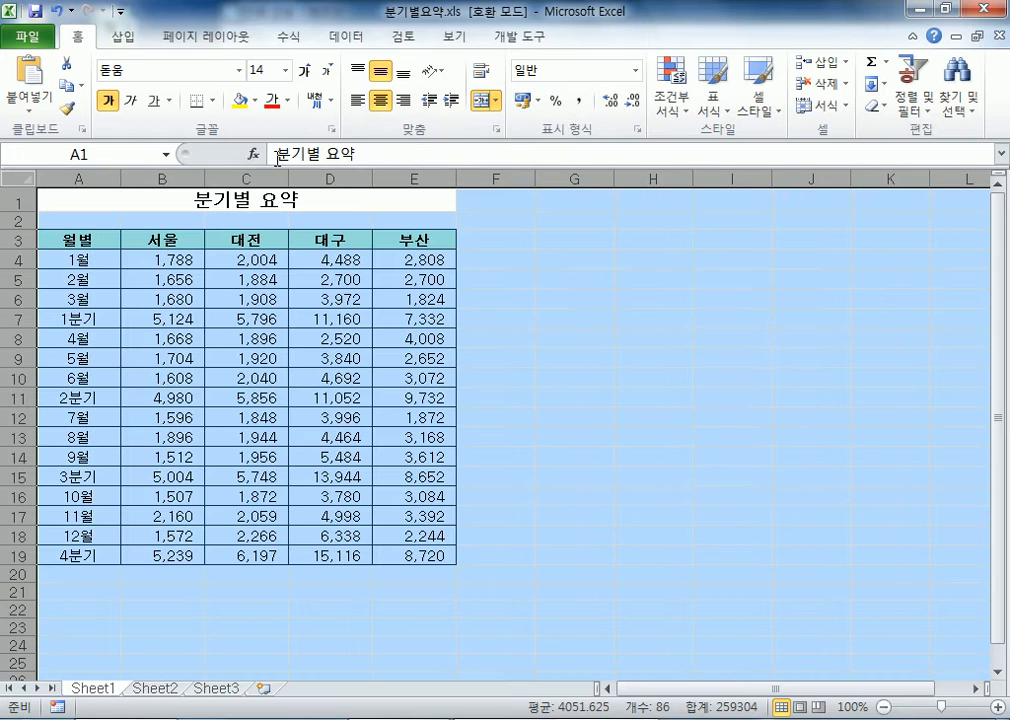
{"action": "left_click", "coordinate": [688, 110]}
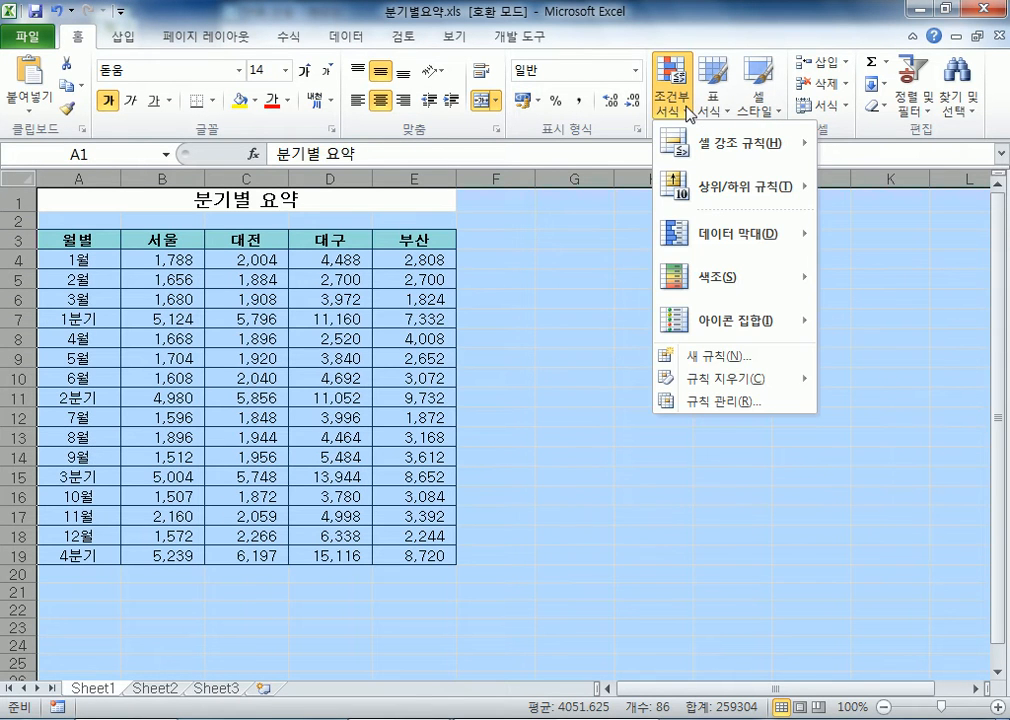
{"action": "left_click", "coordinate": [735, 356]}
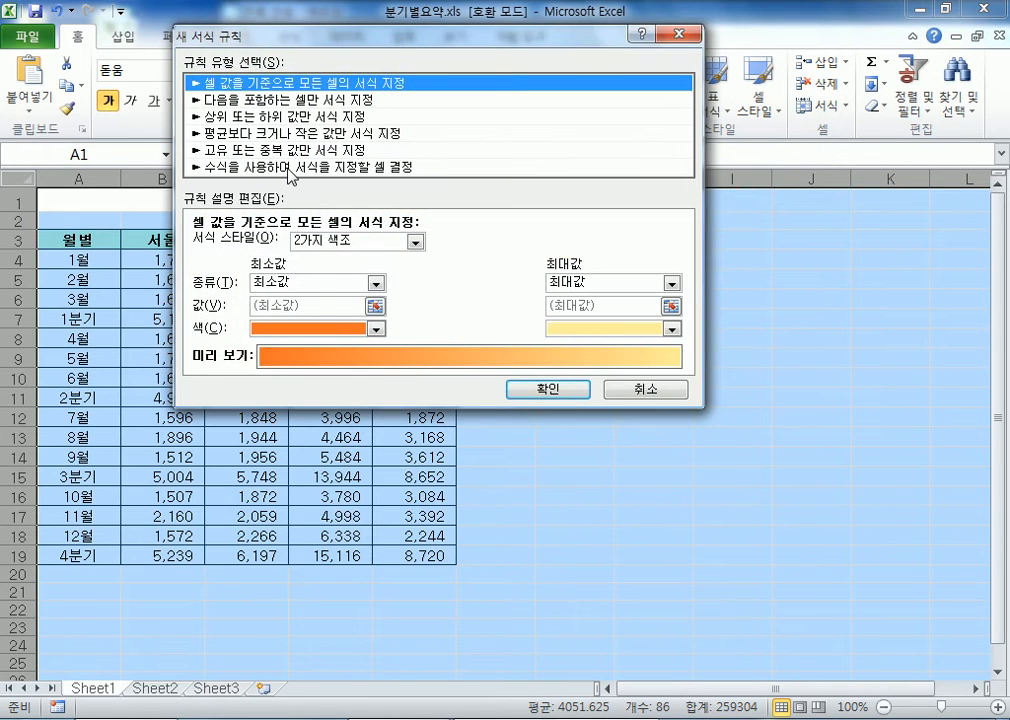
{"action": "left_click", "coordinate": [289, 168]}
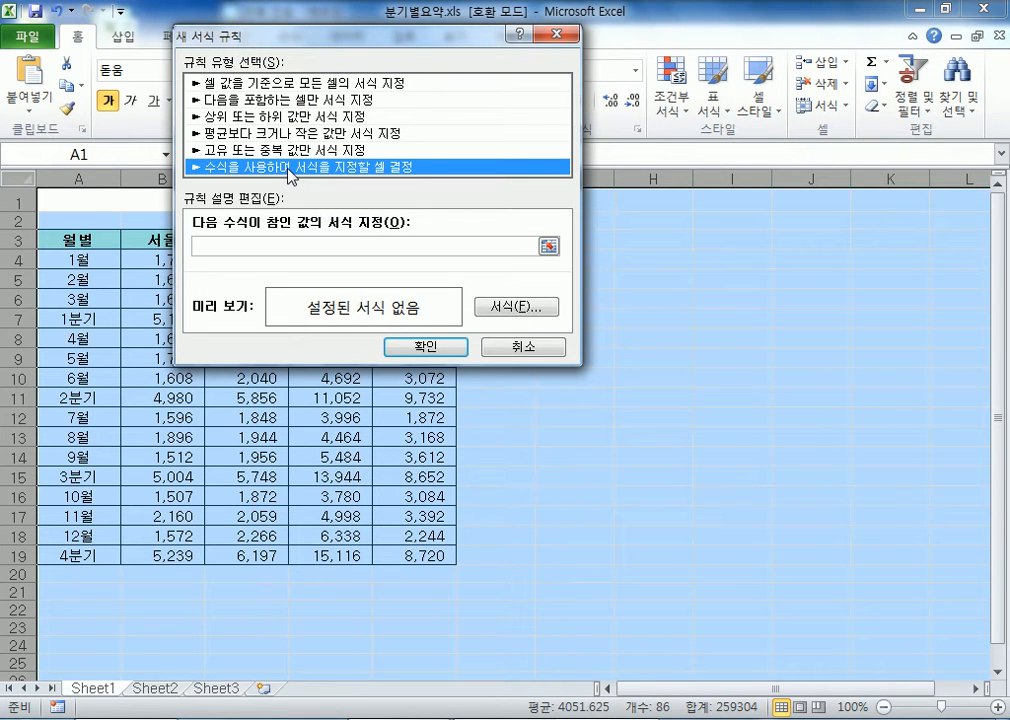
{"action": "left_click_drag", "start_coordinate": [279, 36], "coordinate": [349, 101]}
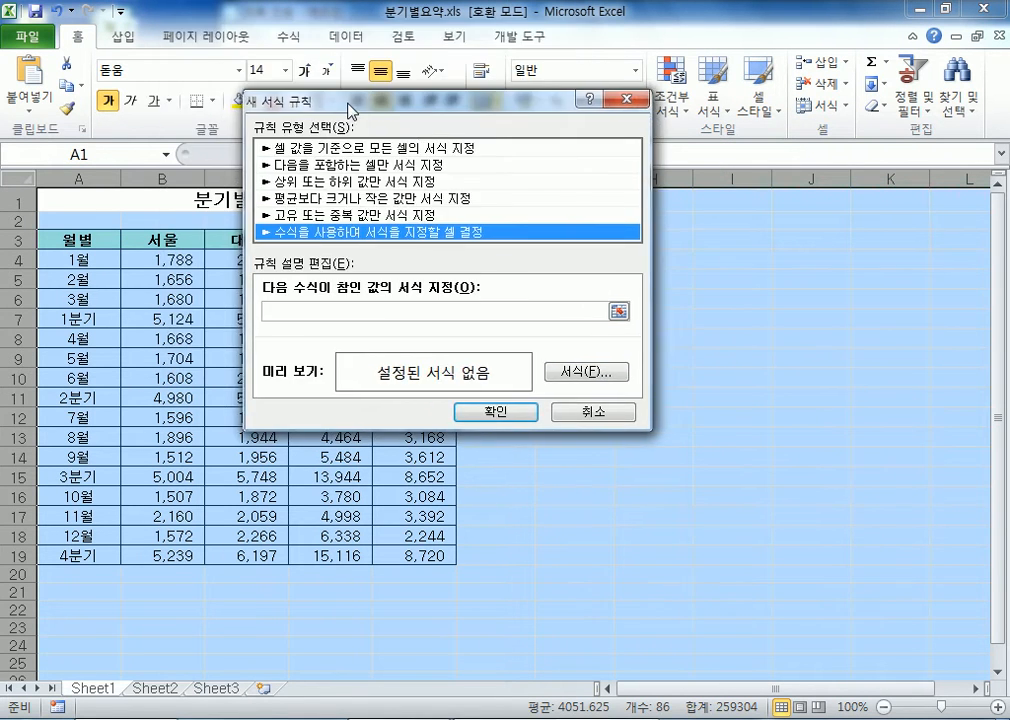
Step: Set the rule's format to a thin solid bottom border in the automatic color
{"action": "left_click", "coordinate": [572, 376]}
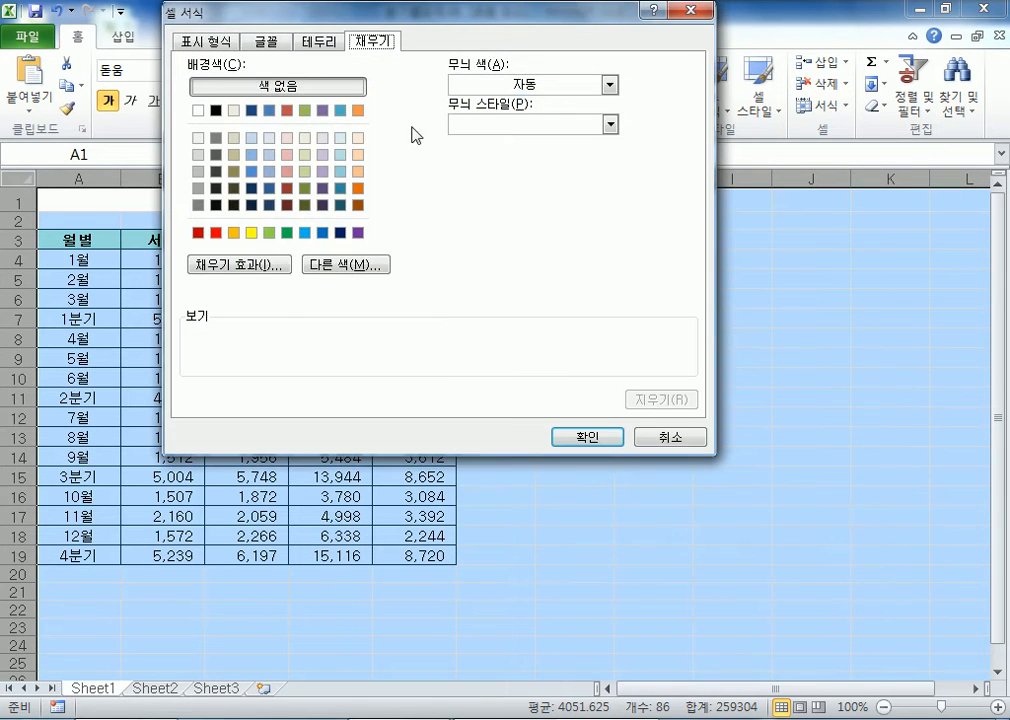
{"action": "left_click", "coordinate": [324, 45]}
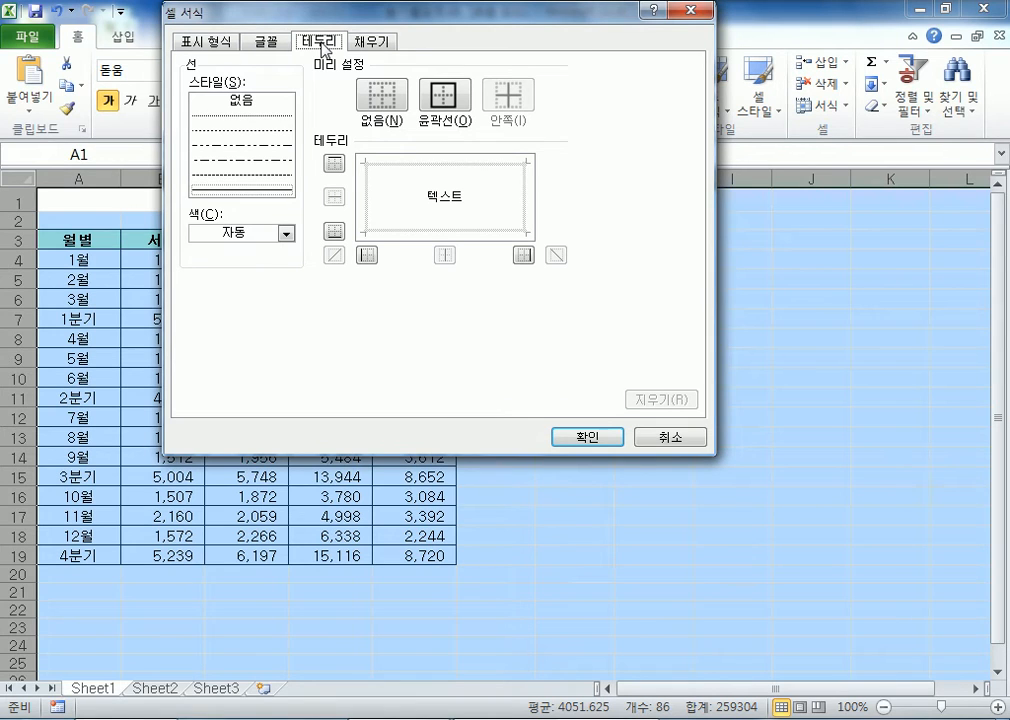
{"action": "left_click", "coordinate": [333, 231]}
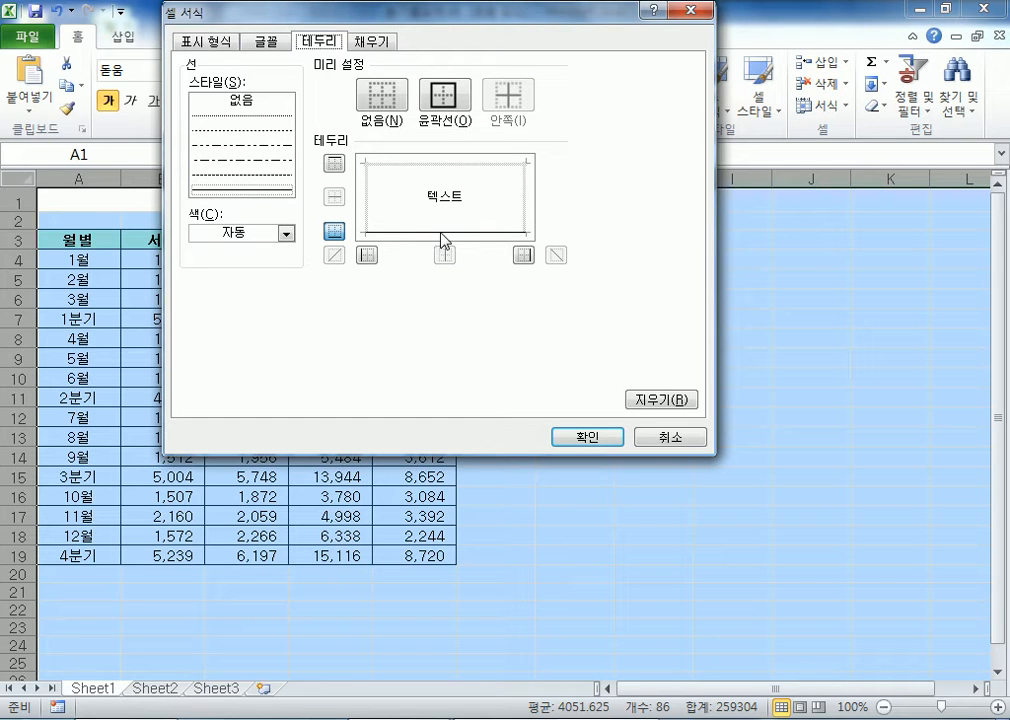
{"action": "left_click", "coordinate": [588, 437]}
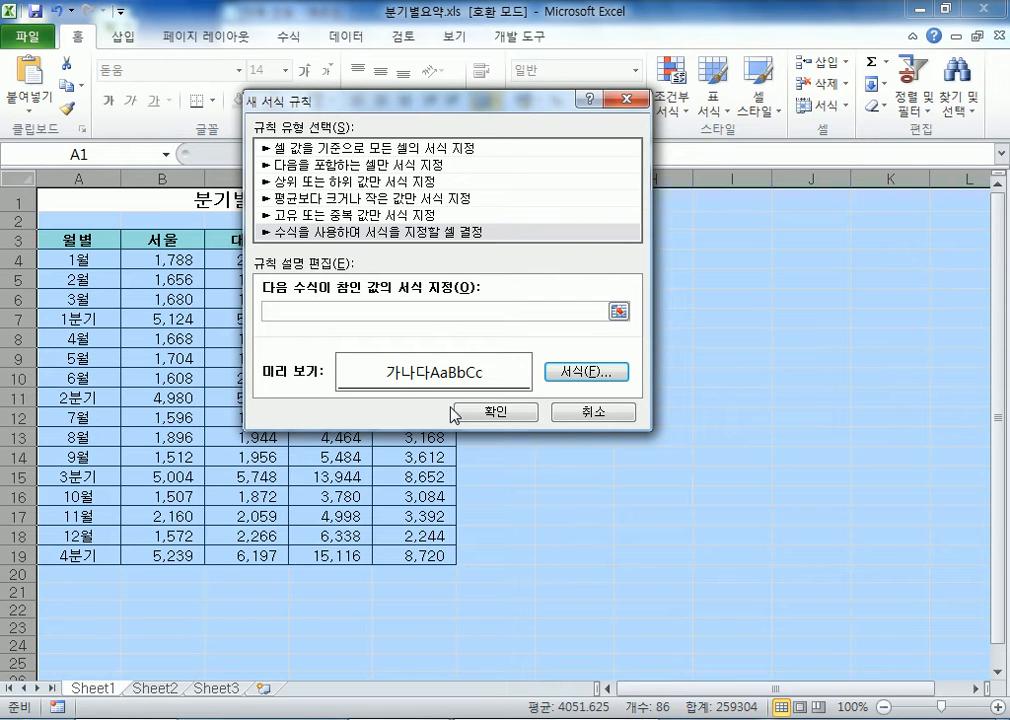
Step: Enter the rule formula =MOD(ROW(),5)=0, apply the rule, and check the underlined rows down the sheet
{"action": "left_click", "coordinate": [315, 313]}
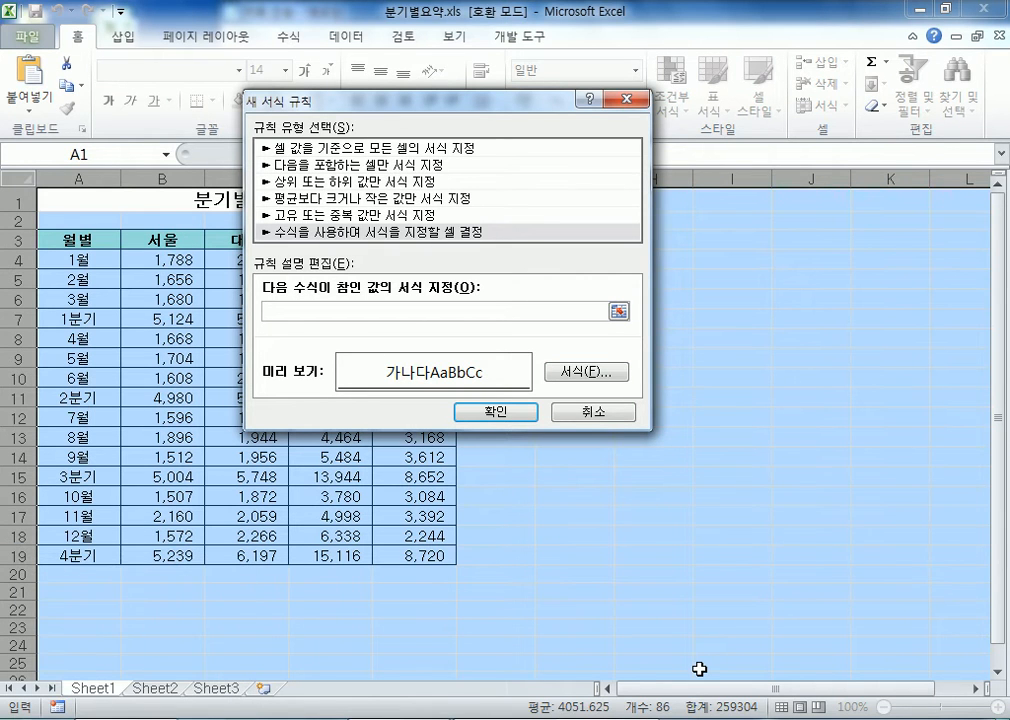
{"action": "type", "text": "ㅋ"}
{"action": "type", "text": "MOD"}
{"action": "type", "text": "(ROW(),5)=0"}
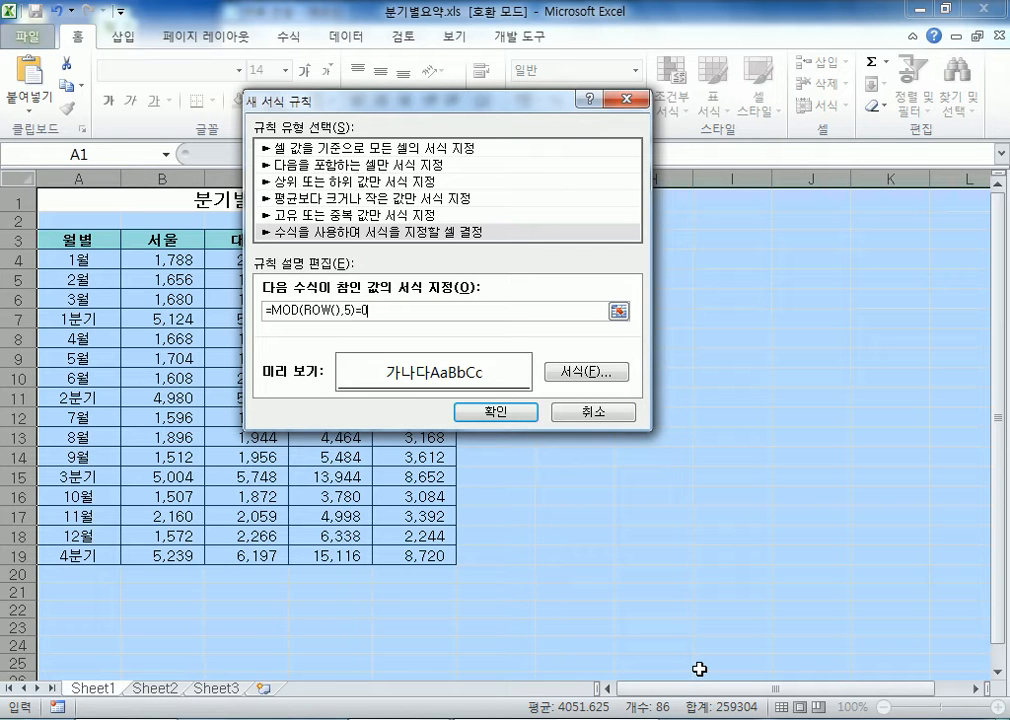
{"action": "left_click", "coordinate": [505, 412]}
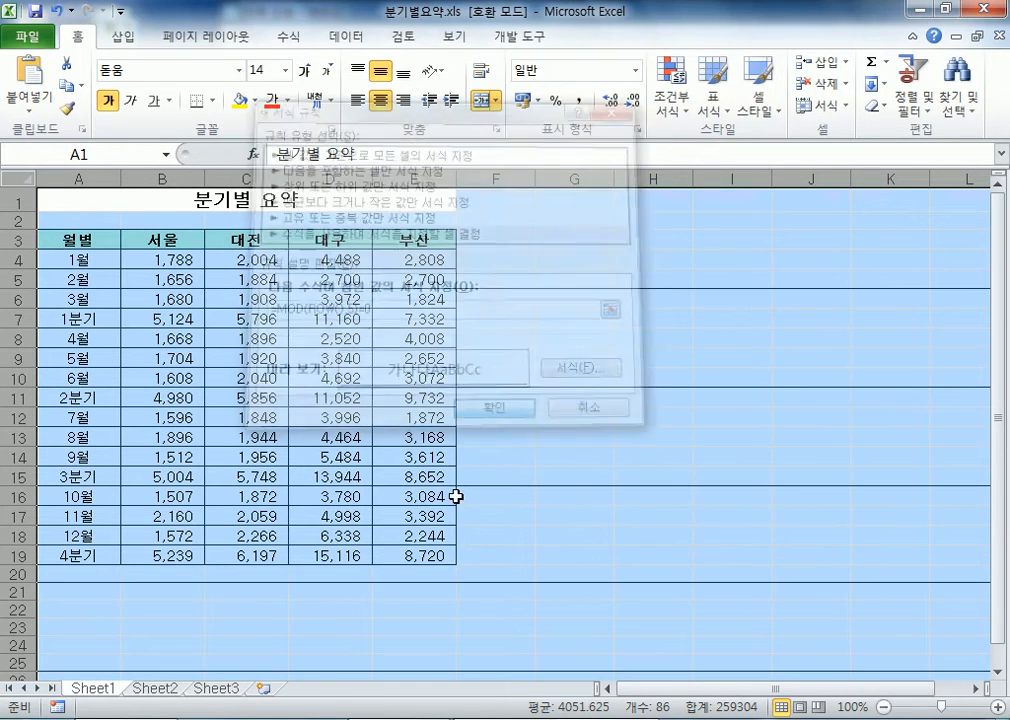
{"action": "scroll", "coordinate": [710, 485], "scroll_direction": "down", "scroll_amount": 6}
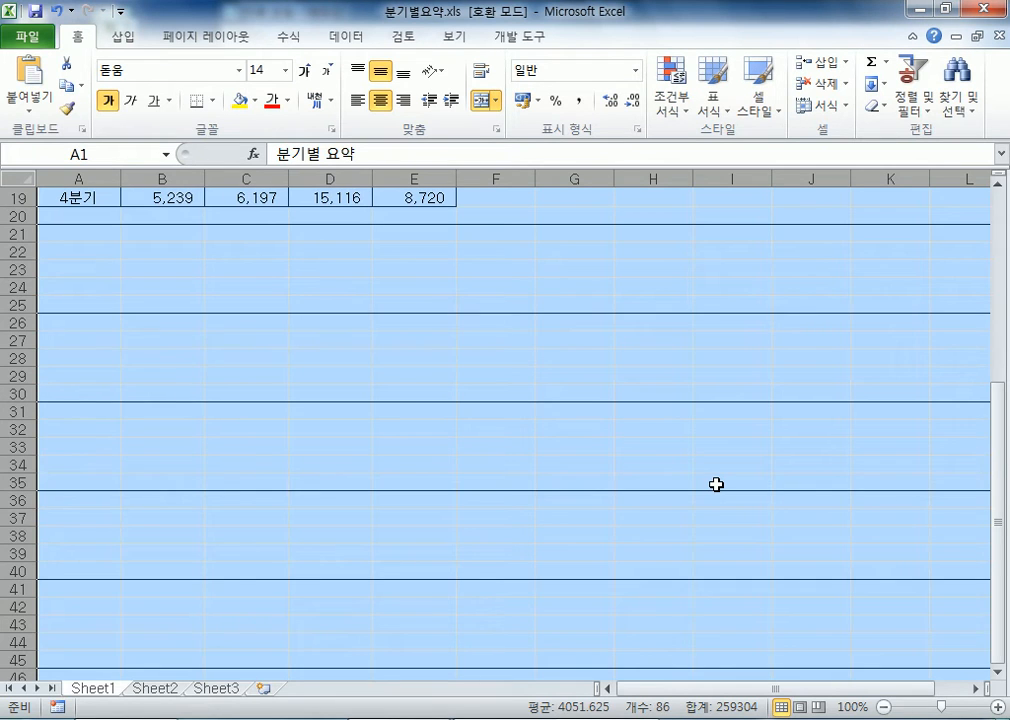
{"action": "scroll", "coordinate": [717, 485], "scroll_direction": "down", "scroll_amount": 10}
{"action": "scroll", "coordinate": [725, 470], "scroll_direction": "up", "scroll_amount": 5}
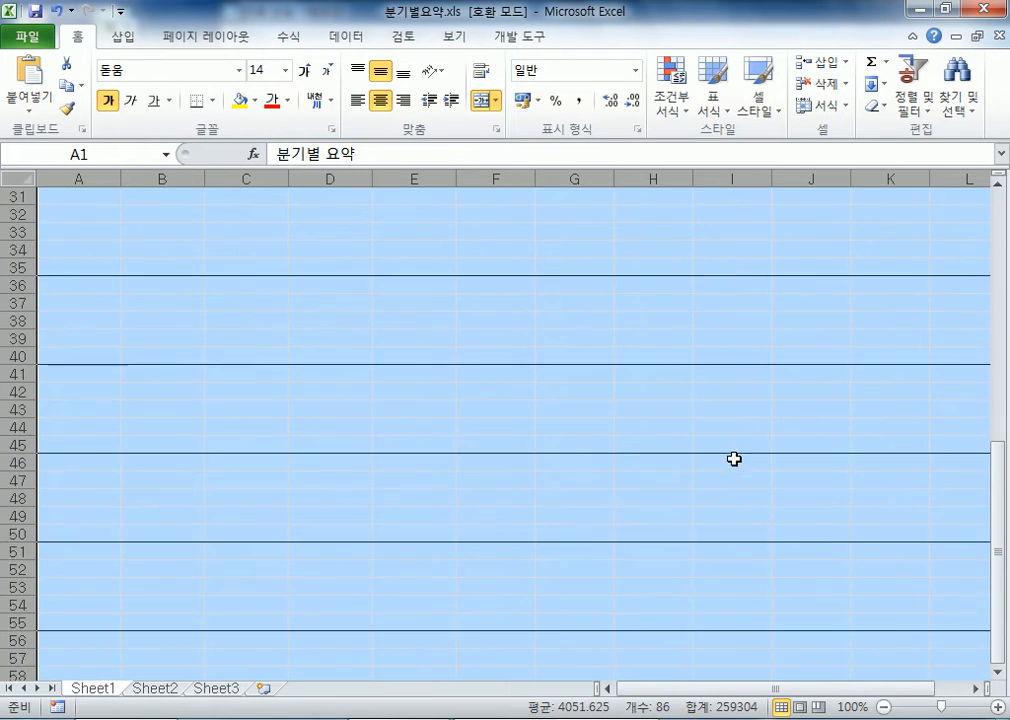
{"action": "scroll", "coordinate": [729, 457], "scroll_direction": "up", "scroll_amount": 11}
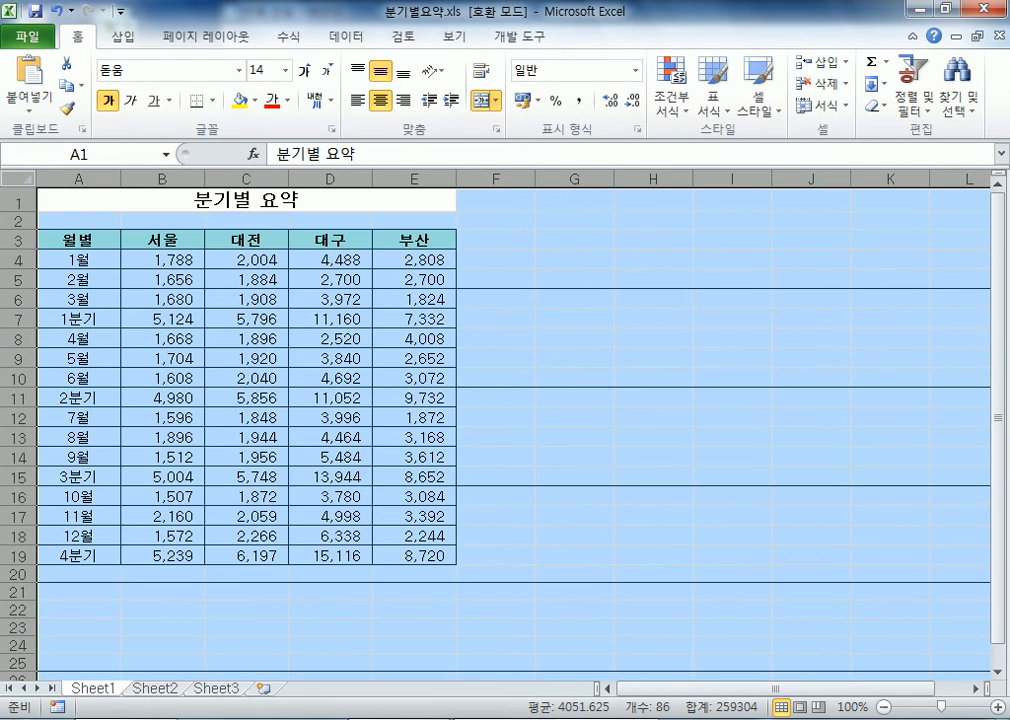
Step: Switch to Notepad and write the formula =MOD(ROW(), 5)=0 below the multiples-of-five heading
{"action": "key", "text": "alt+Tab"}
{"action": "type", "text": "="}
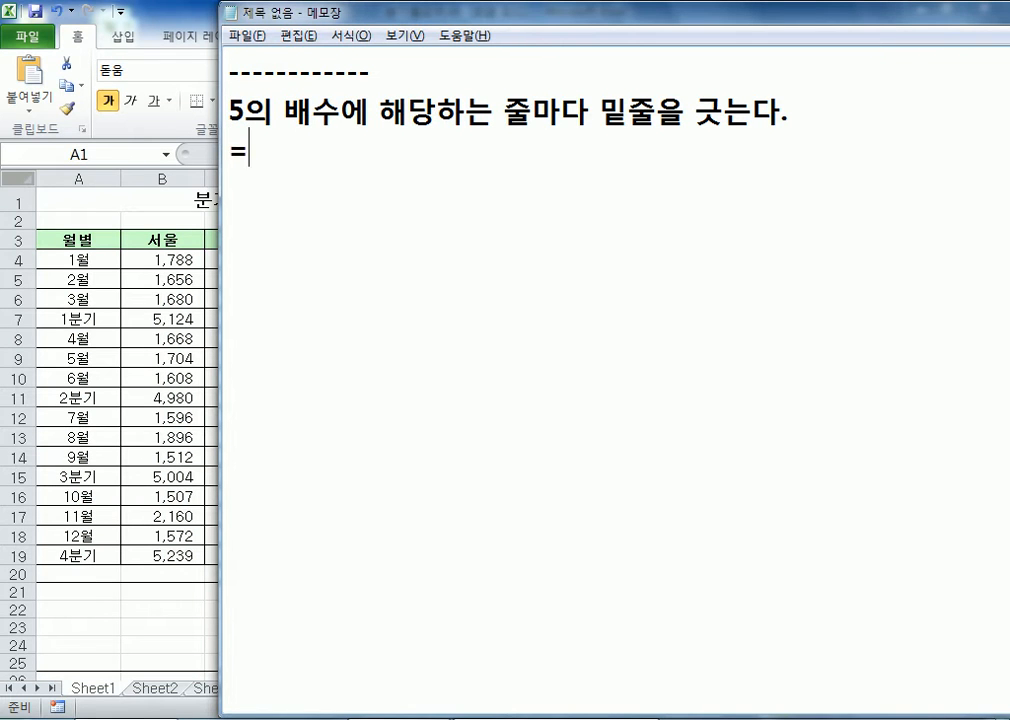
{"action": "type", "text": "mo"}
{"action": "key", "text": "BackSpace"}
{"action": "key", "text": "BackSpace"}
{"action": "key", "text": "Hangul"}
{"action": "type", "text": "MOD(ROW"}
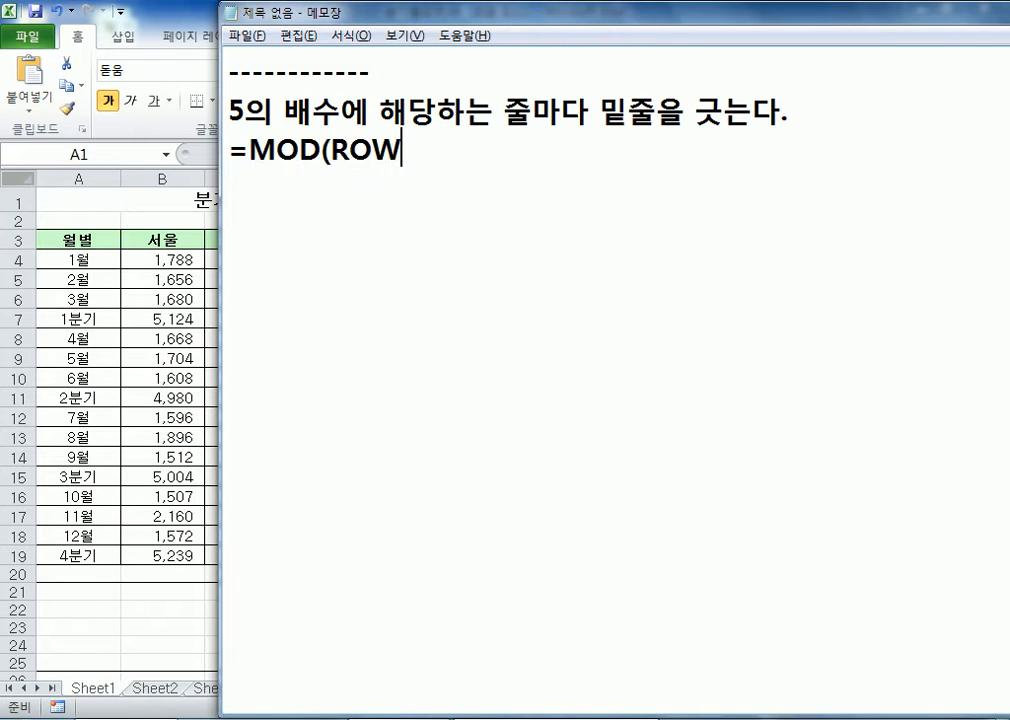
{"action": "type", "text": "(), 5)=0"}
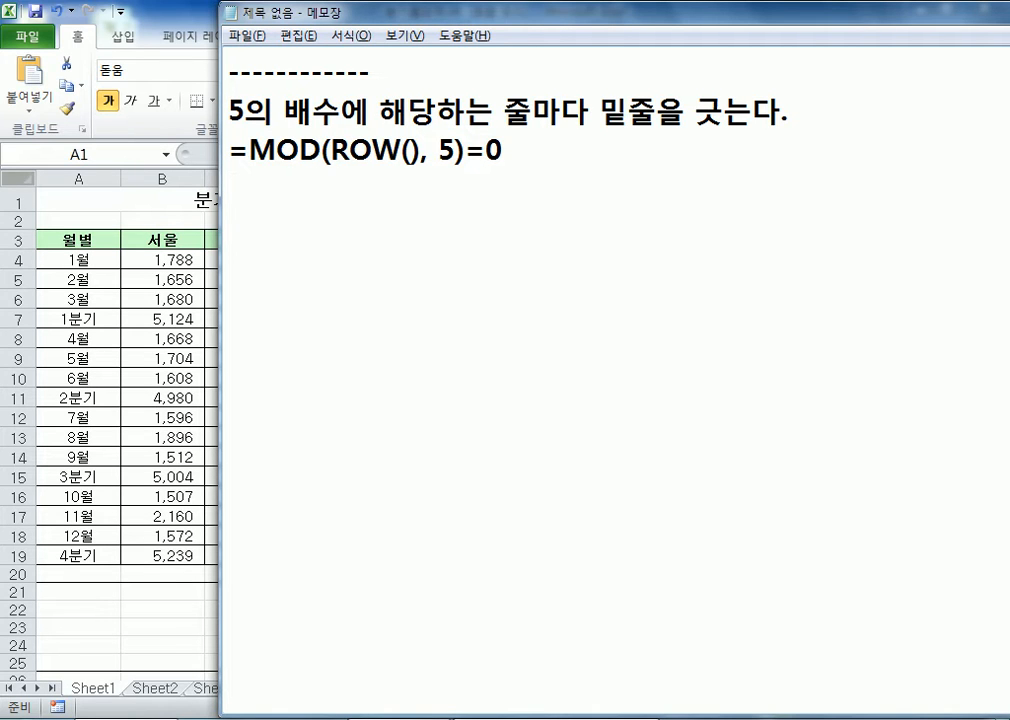
Step: Add the labels "MOD :" and "ROW :" on separate lines, leaving a blank line below the formula
{"action": "type", "text": "MOD :"}
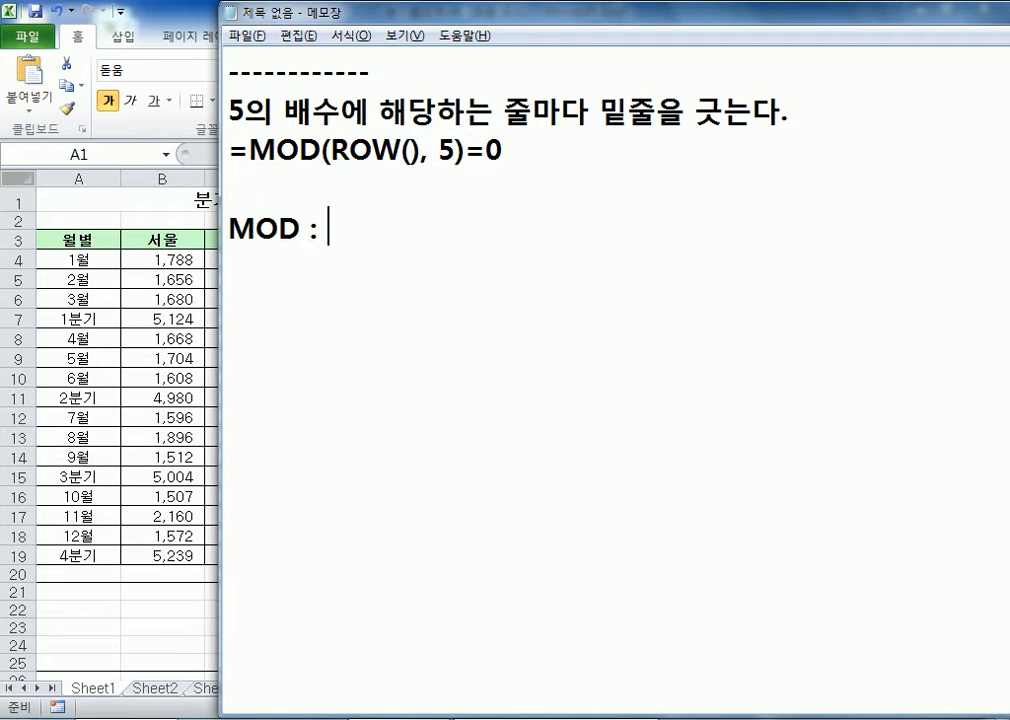
{"action": "key", "text": "Return"}
{"action": "type", "text": "ROW :"}
{"action": "key", "text": "Up"}
Step: Describe MOD in the notes as "나머지를 구하는 기능"
{"action": "type", "text": "SK"}
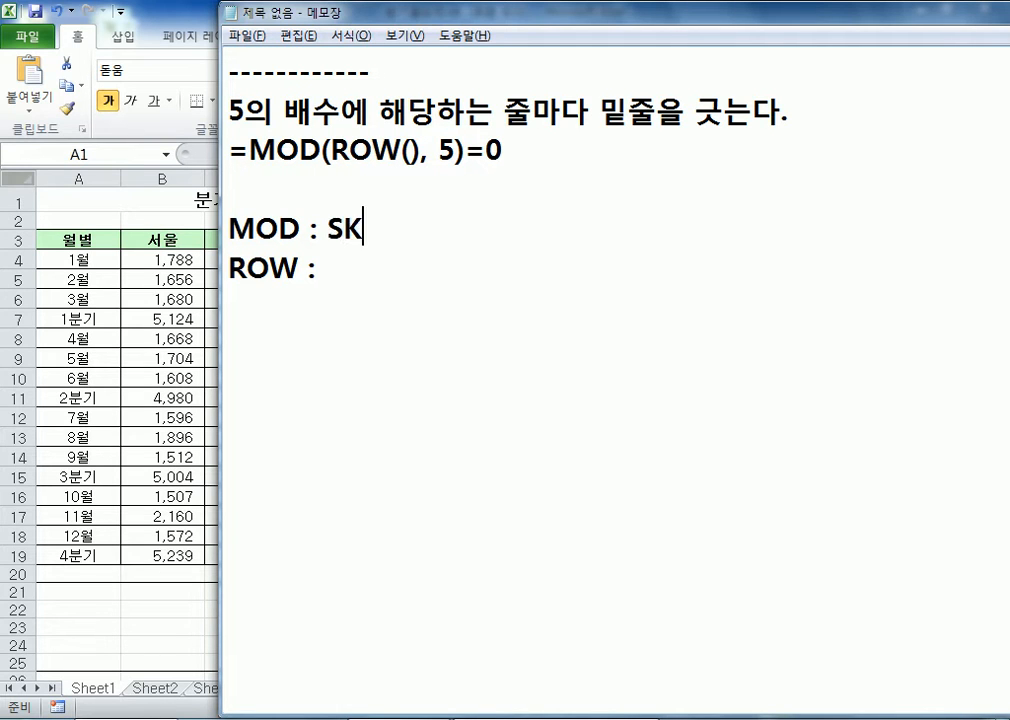
{"action": "key", "text": "BackSpace"}
{"action": "key", "text": "BackSpace"}
{"action": "key", "text": "Hangul"}
{"action": "type", "text": "나머지를 궁산"}
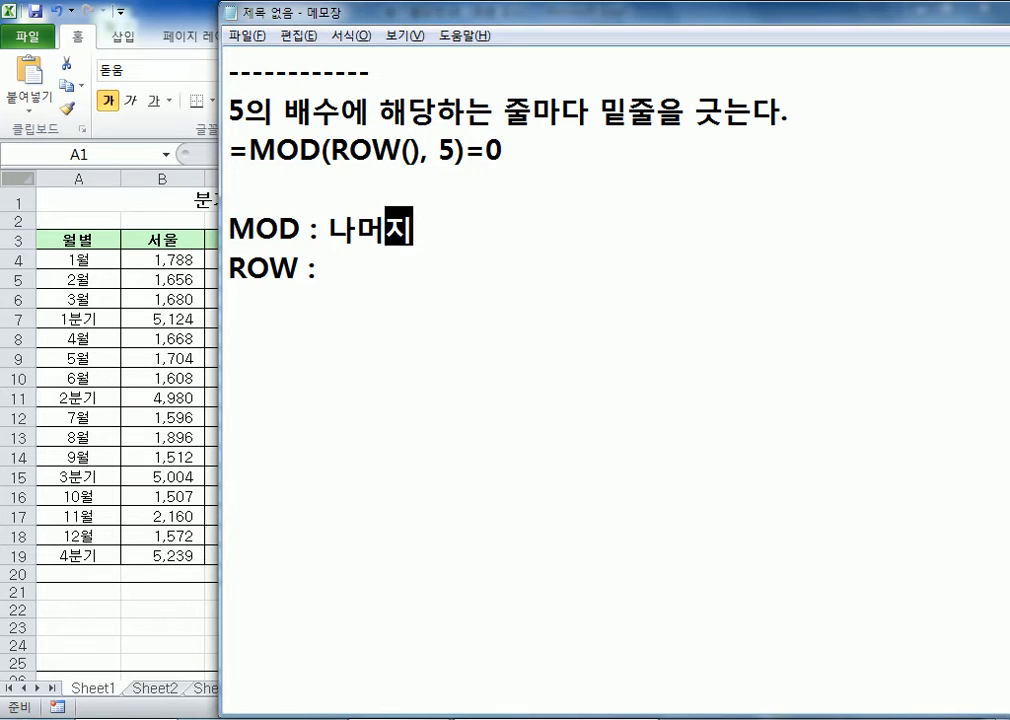
{"action": "key", "text": "BackSpace"}
{"action": "key", "text": "BackSpace"}
{"action": "key", "text": "BackSpace"}
{"action": "key", "text": "BackSpace"}
{"action": "key", "text": "BackSpace"}
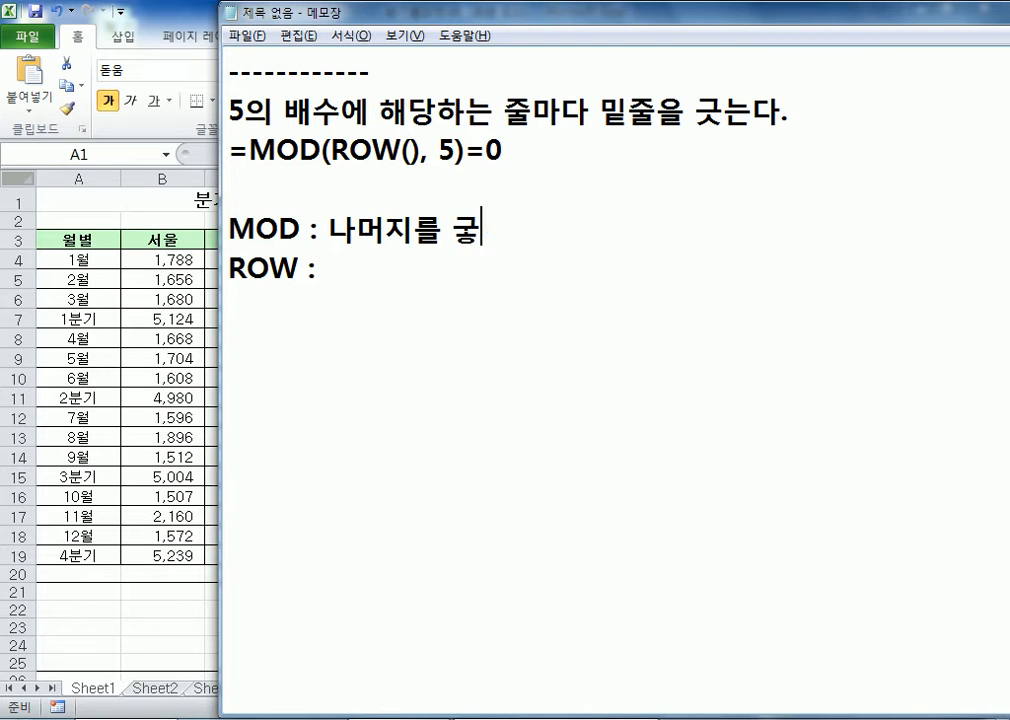
{"action": "type", "text": "하는 긴"}
{"action": "type", "text": "능"}
Step: Describe ROW in the notes as "줄 번호를 구하는 기능"
{"action": "left_click", "coordinate": [539, 313]}
{"action": "type", "text": "줄 번호를 ㄱ"}
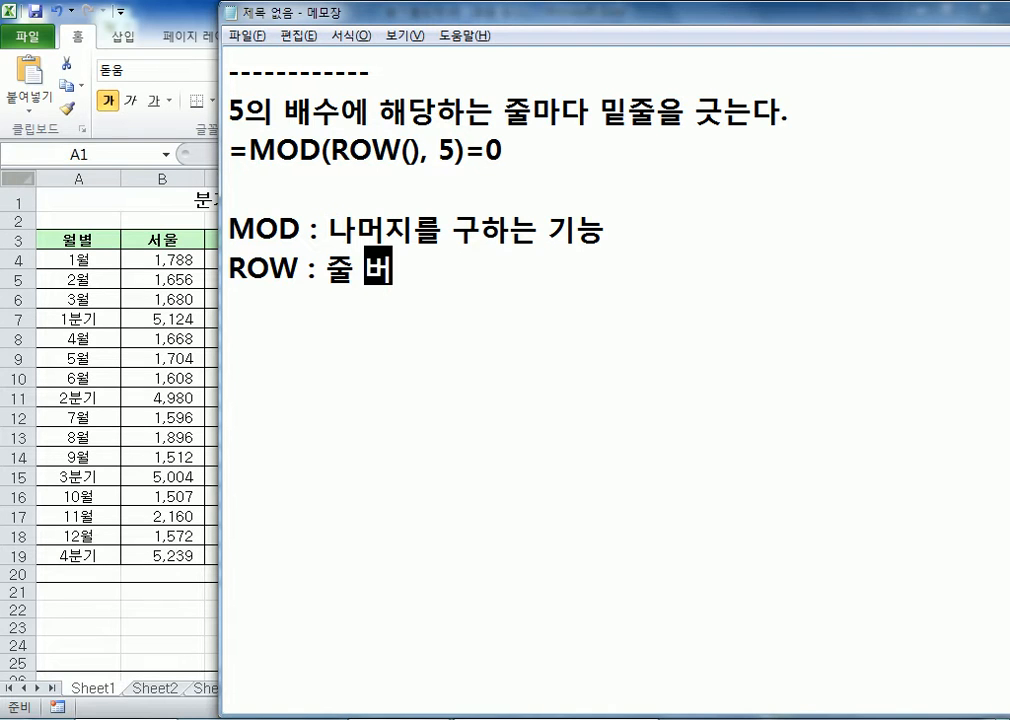
{"action": "type", "text": "구하는 기능"}
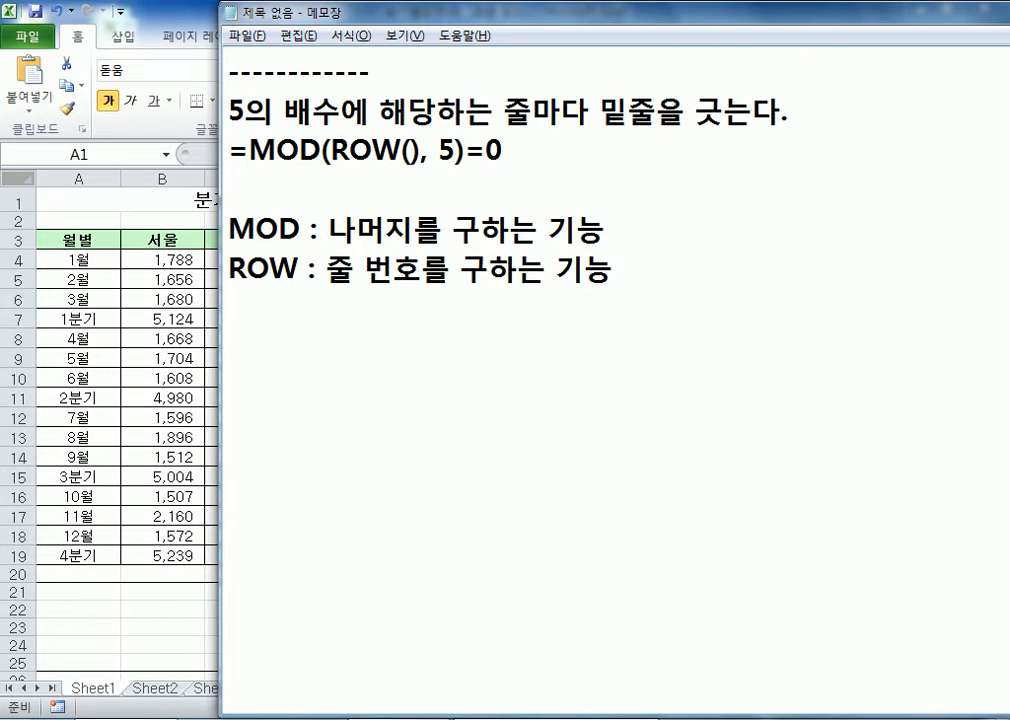
Step: Insert the explanation "각 줄 번호를 5로 나누었을 때, 나머지가 0인가를 판별" directly below the MOD formula
{"action": "key", "text": "Return"}
{"action": "key", "text": "Up"}
{"action": "key", "text": "Up"}
{"action": "key", "text": "Up"}
{"action": "key", "text": "Return"}
{"action": "key", "text": "Up"}
{"action": "type", "text": "각 줄 번호를 5로 나누었을 때, 나머지가 0ㅇ인가를"}
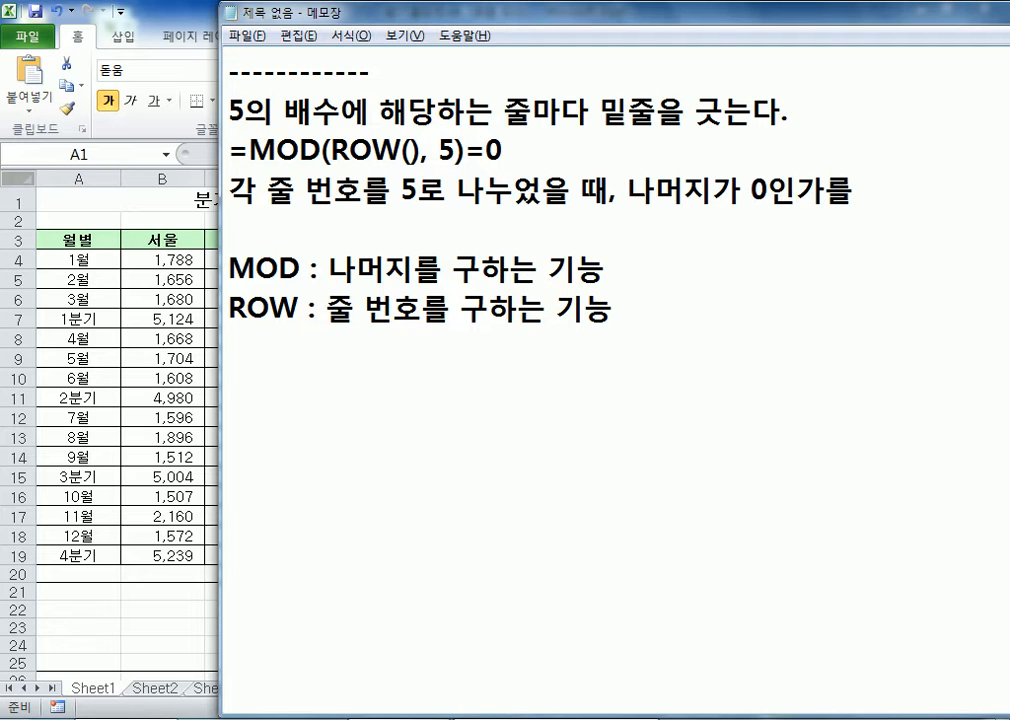
{"action": "type", "text": " 판별"}
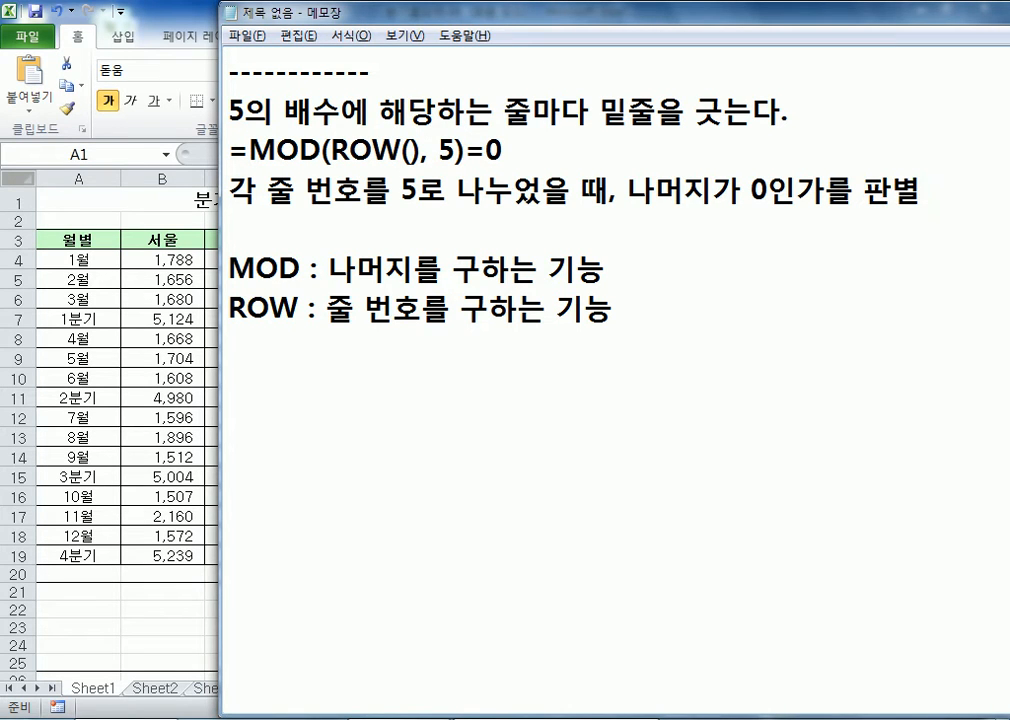
Step: Highlight the function name MOD in the formula line to point it out
{"action": "key", "text": "Down"}
{"action": "left_click", "coordinate": [251, 150]}
{"action": "left_click_drag", "start_coordinate": [251, 150], "coordinate": [316, 150]}
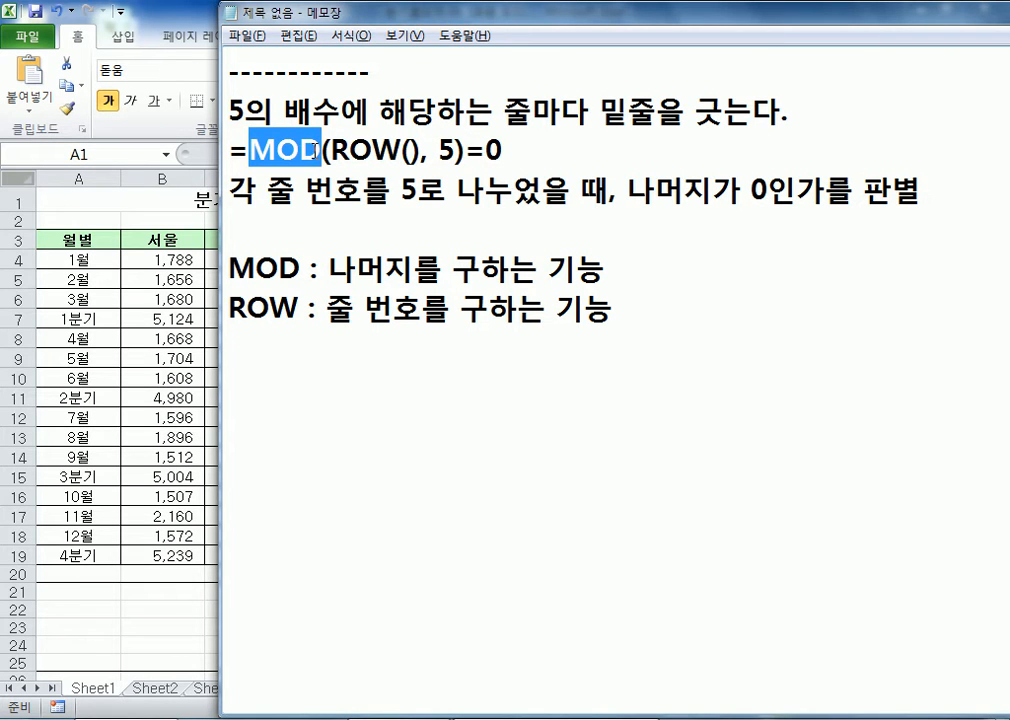
Step: Highlight ROW() in the formula line and add parentheses to ROW in its description line so it reads "ROW()"
{"action": "left_click_drag", "start_coordinate": [331, 150], "coordinate": [421, 150]}
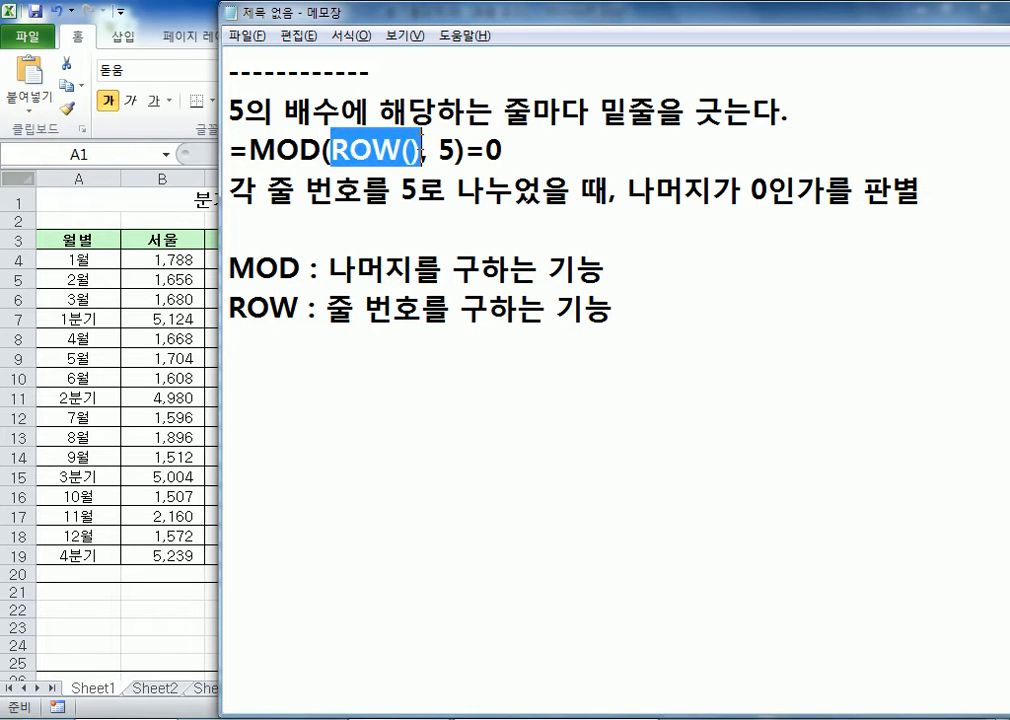
{"action": "left_click", "coordinate": [307, 305]}
{"action": "type", "text": "("}
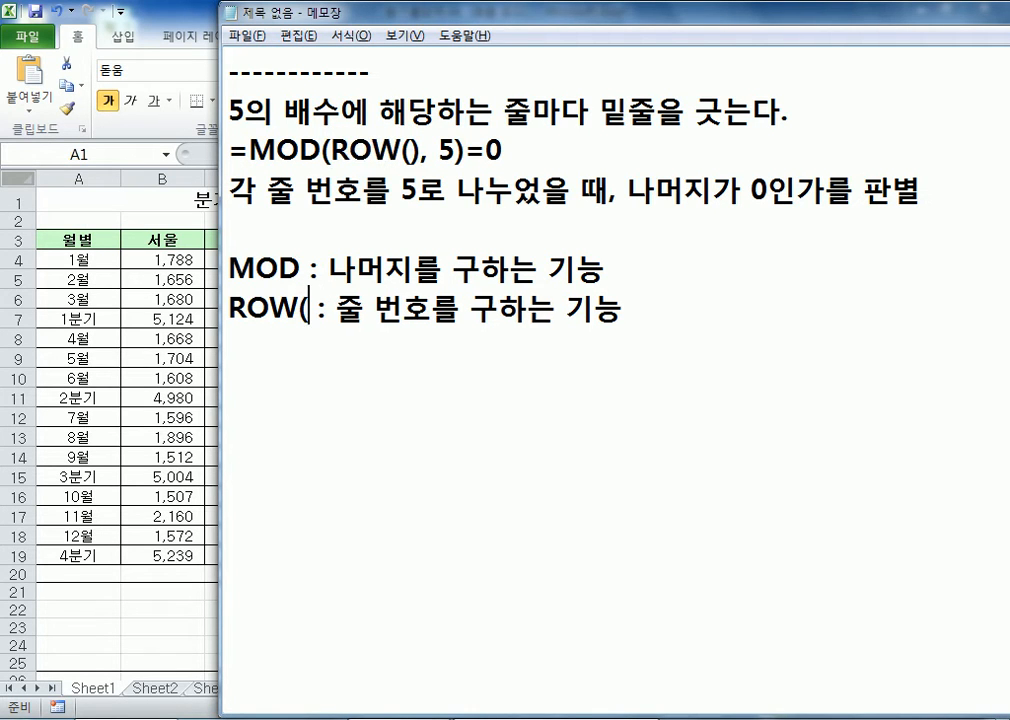
{"action": "type", "text": ")"}
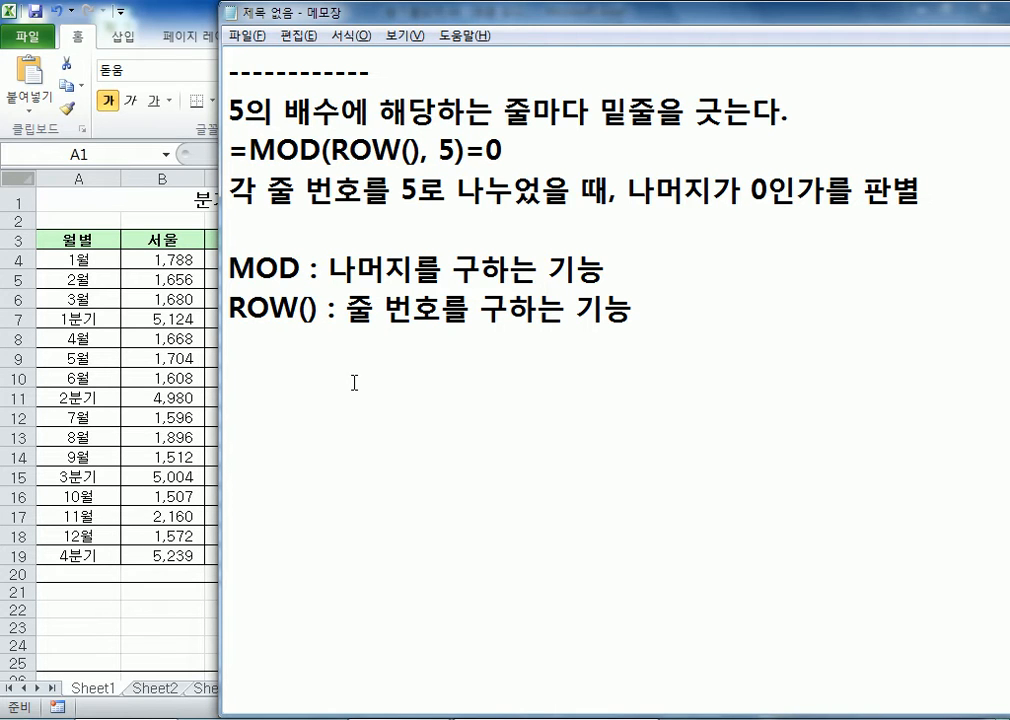
Step: Highlight the divisor 5 and the comparison value 0 in the MOD formula to point them out
{"action": "double_click", "coordinate": [447, 150]}
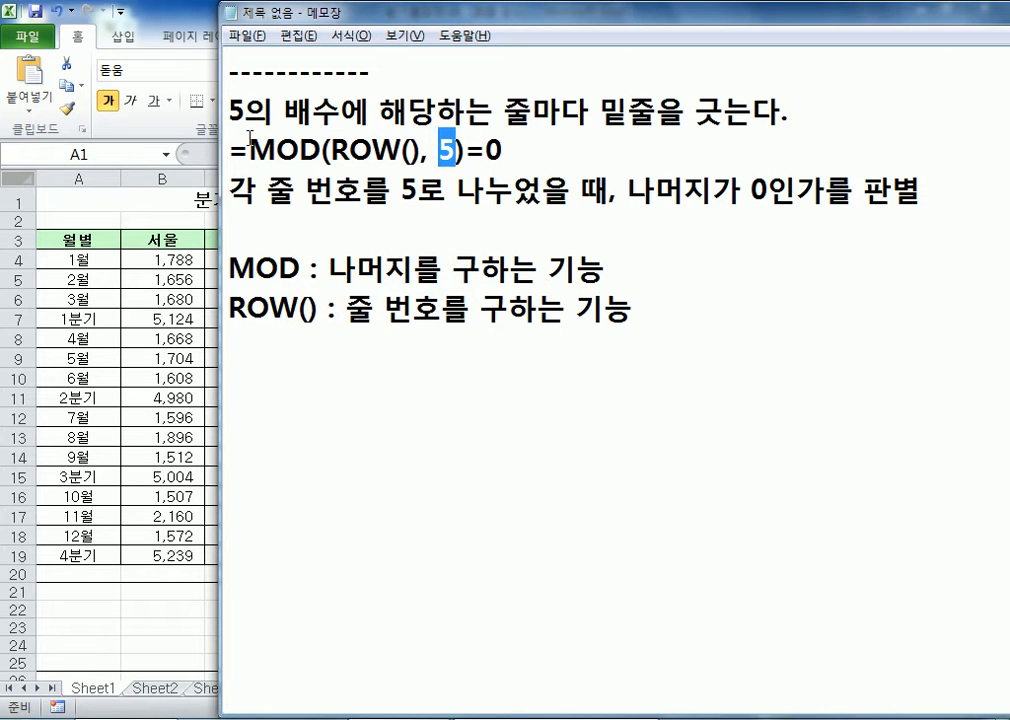
{"action": "double_click", "coordinate": [500, 150]}
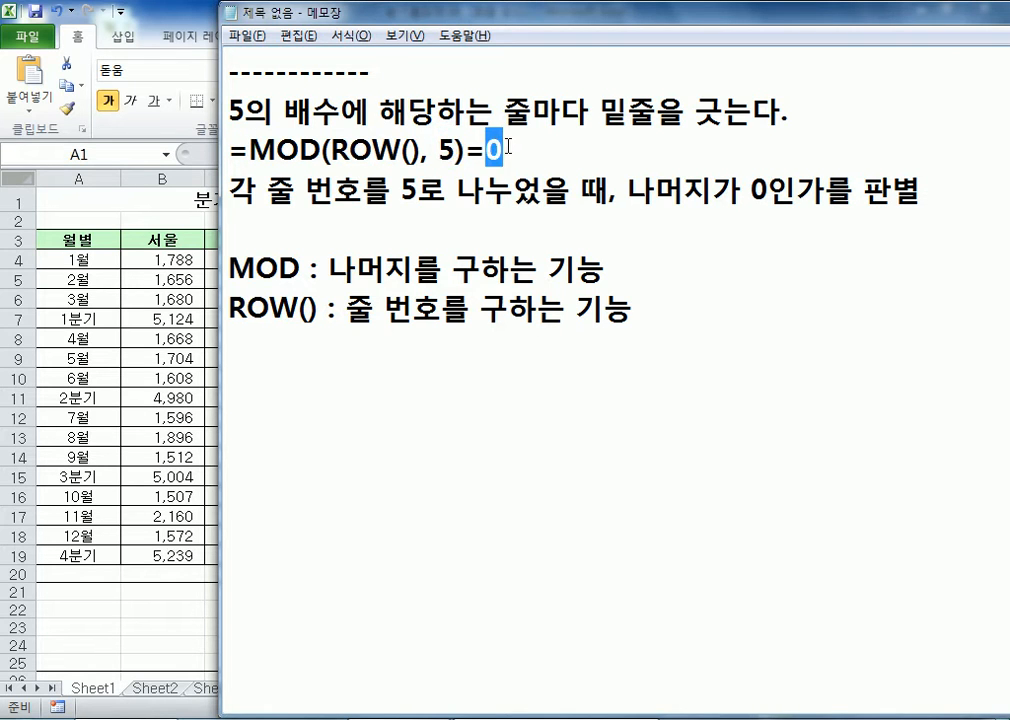
Step: Add the line "5의 배수인 줄번호 밑에 밑줄을 긋는다." below the remainder explanation and move to the end of the notes
{"action": "left_click", "coordinate": [498, 227]}
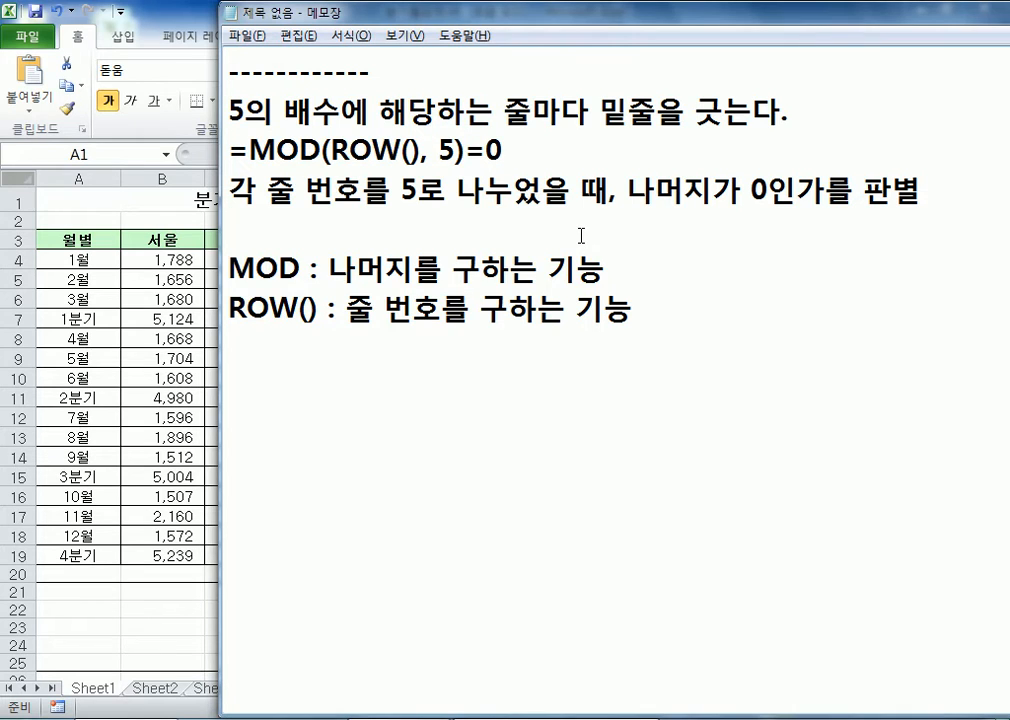
{"action": "key", "text": "Return"}
{"action": "key", "text": "Up"}
{"action": "type", "text": "5의 "}
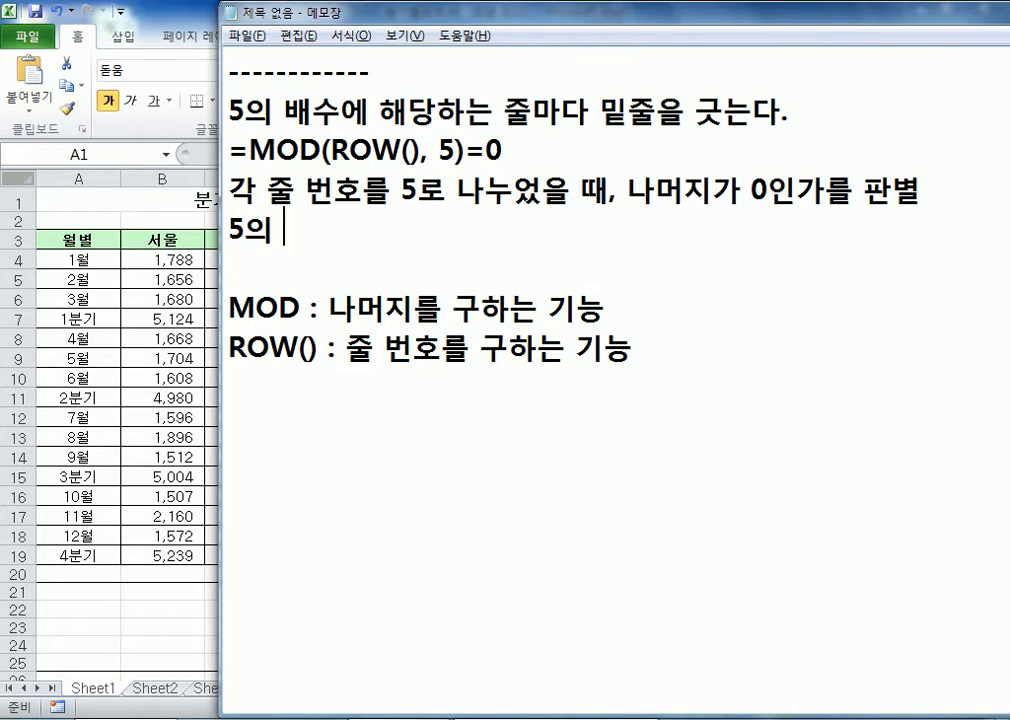
{"action": "type", "text": "배수인 주"}
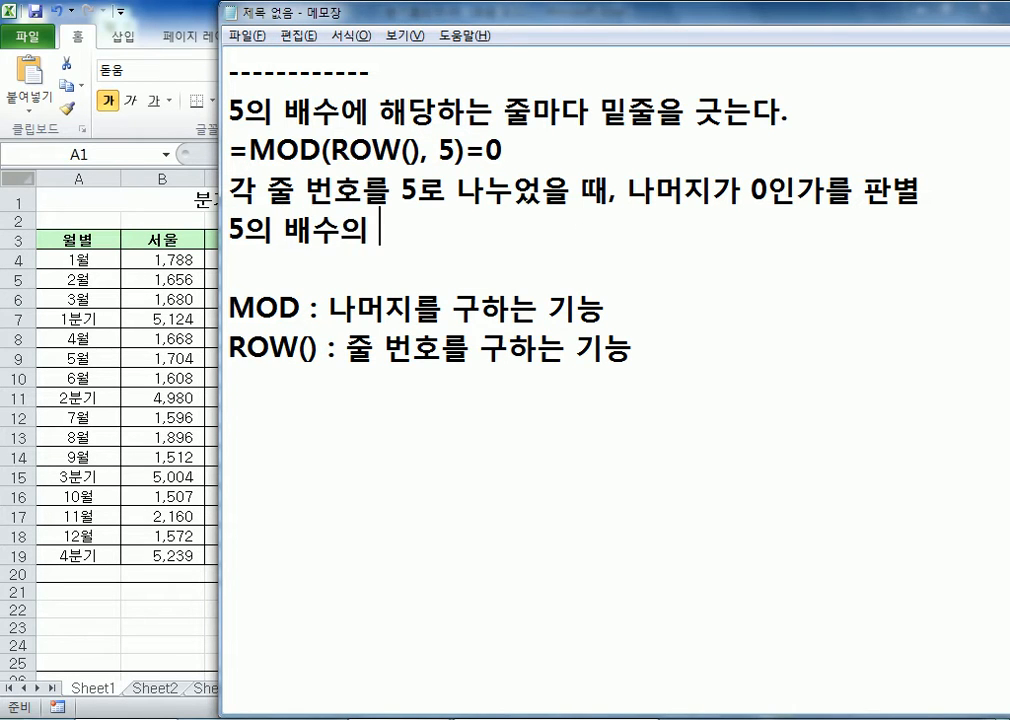
{"action": "type", "text": "ㄹ번호 미"}
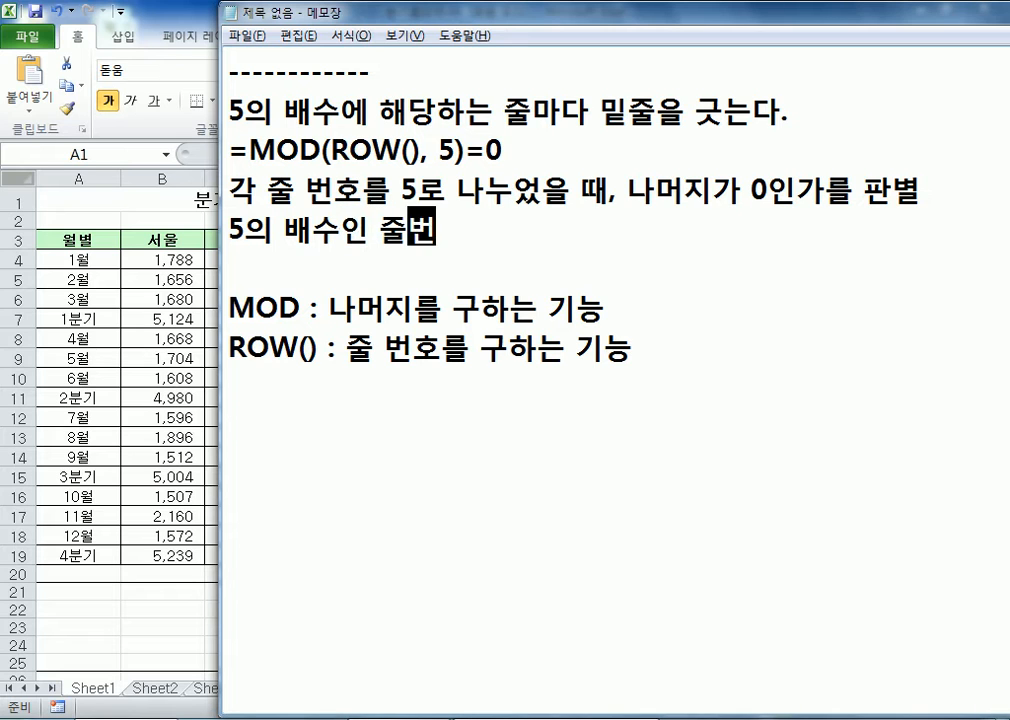
{"action": "type", "text": "ㅌ에 밑줄"}
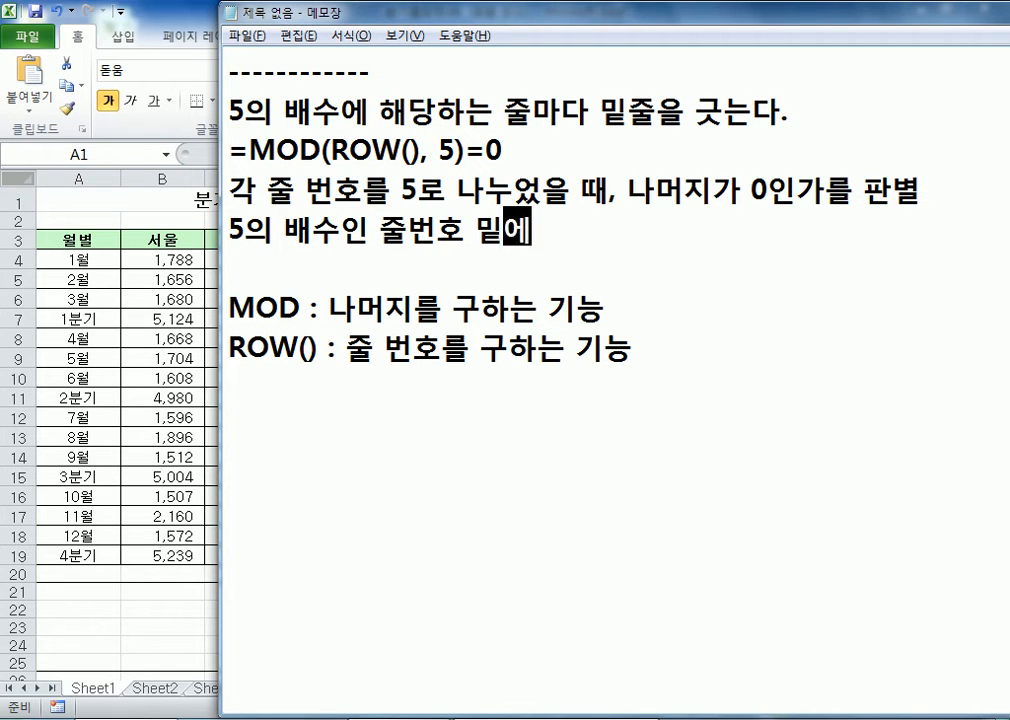
{"action": "type", "text": "을 긋는다."}
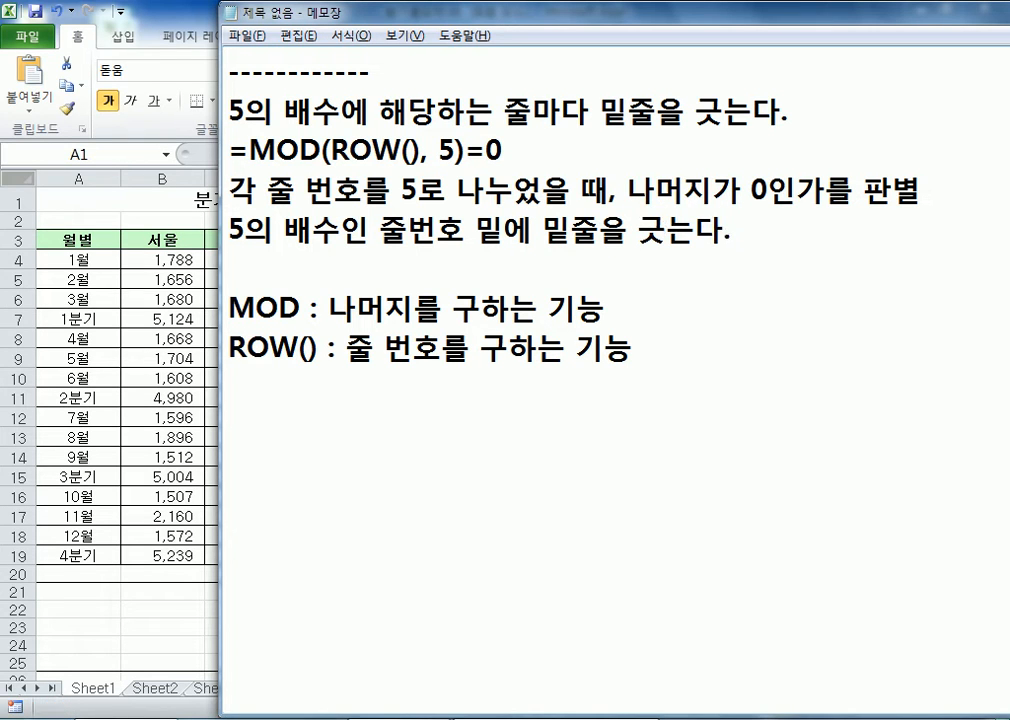
{"action": "key", "text": "Down"}
{"action": "key", "text": "Down"}
{"action": "key", "text": "Down"}
{"action": "key", "text": "Down"}
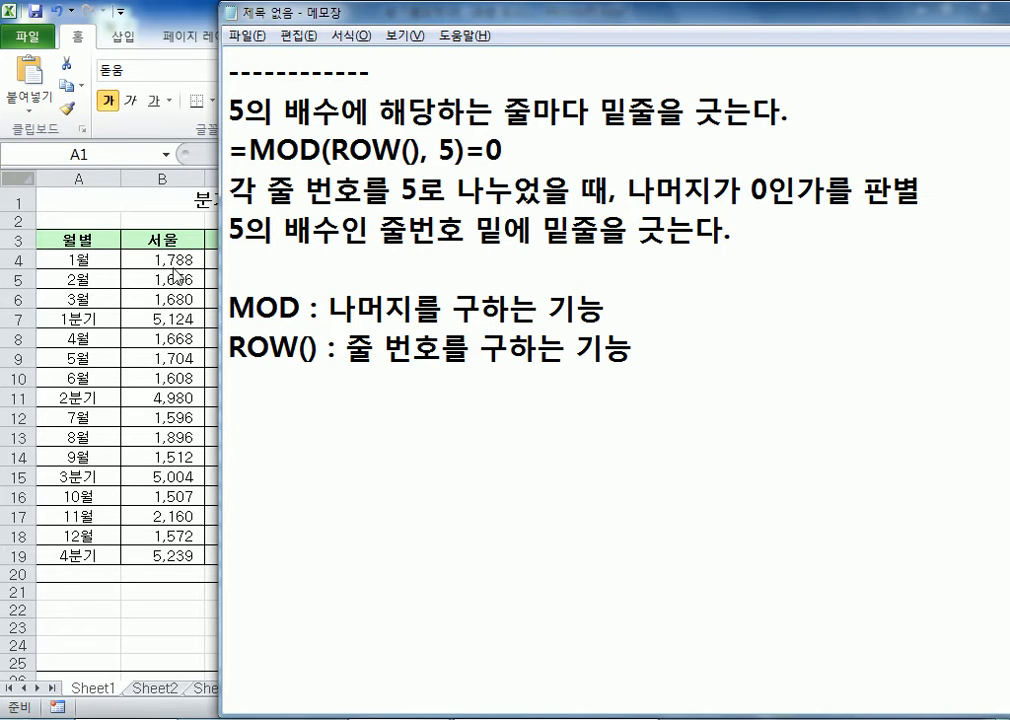
Step: Switch to Excel and point out the data range A4:E8 and the underlined rows 5, 10 and 15
{"action": "key", "text": "alt+Tab"}
{"action": "left_click", "coordinate": [480, 300]}
{"action": "left_click_drag", "start_coordinate": [81, 257], "coordinate": [460, 347]}
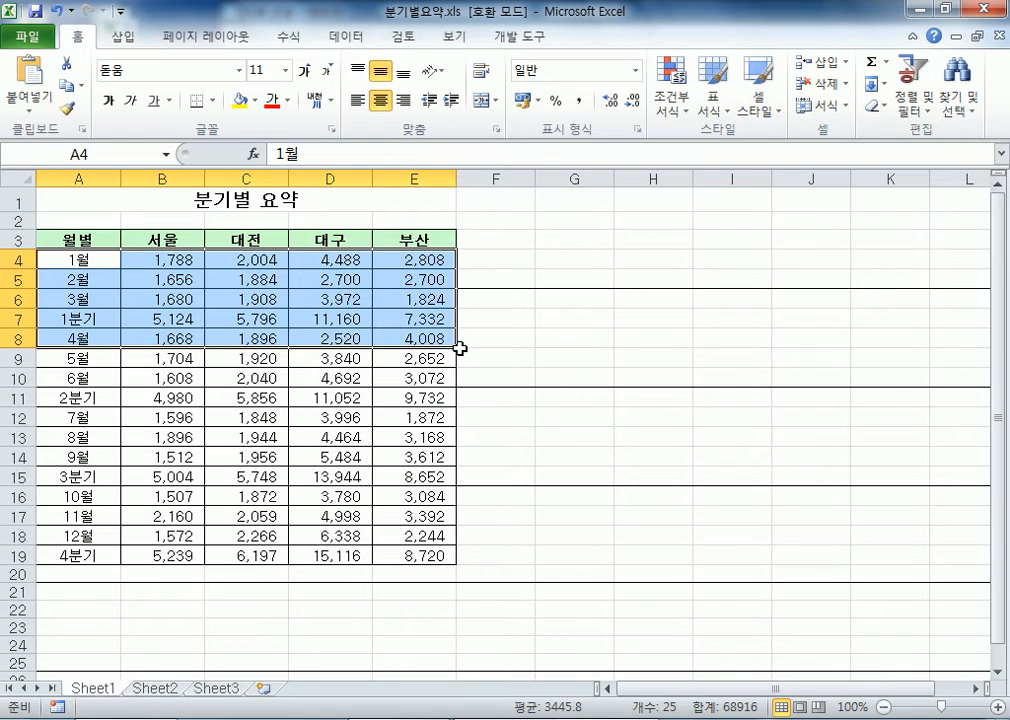
{"action": "left_click", "coordinate": [17, 279]}
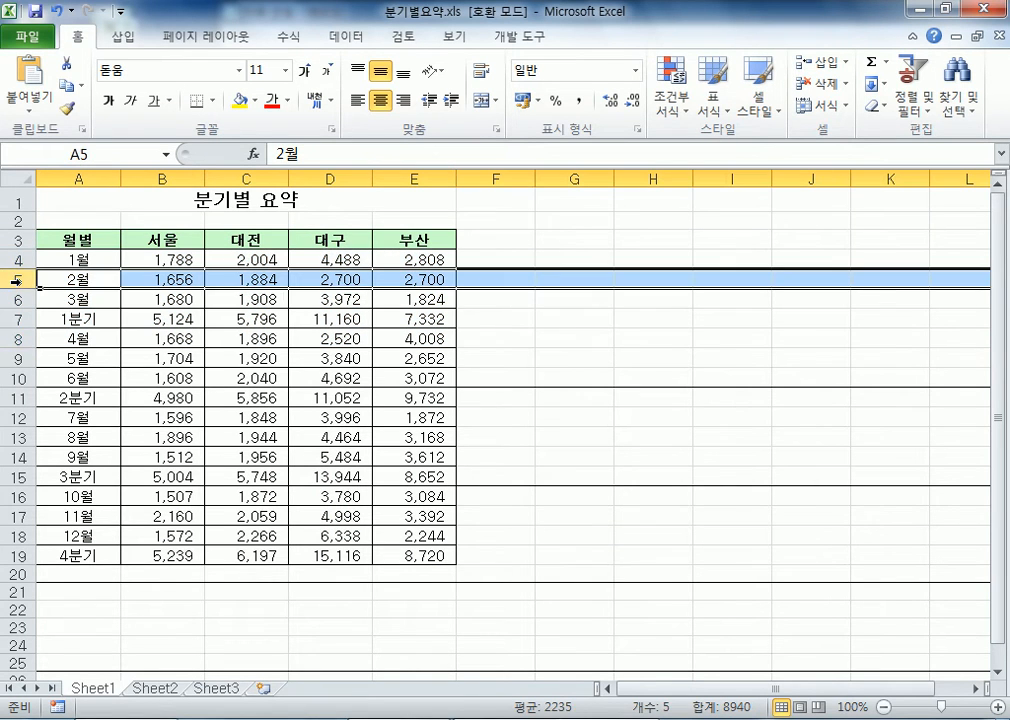
{"action": "left_click", "coordinate": [17, 372]}
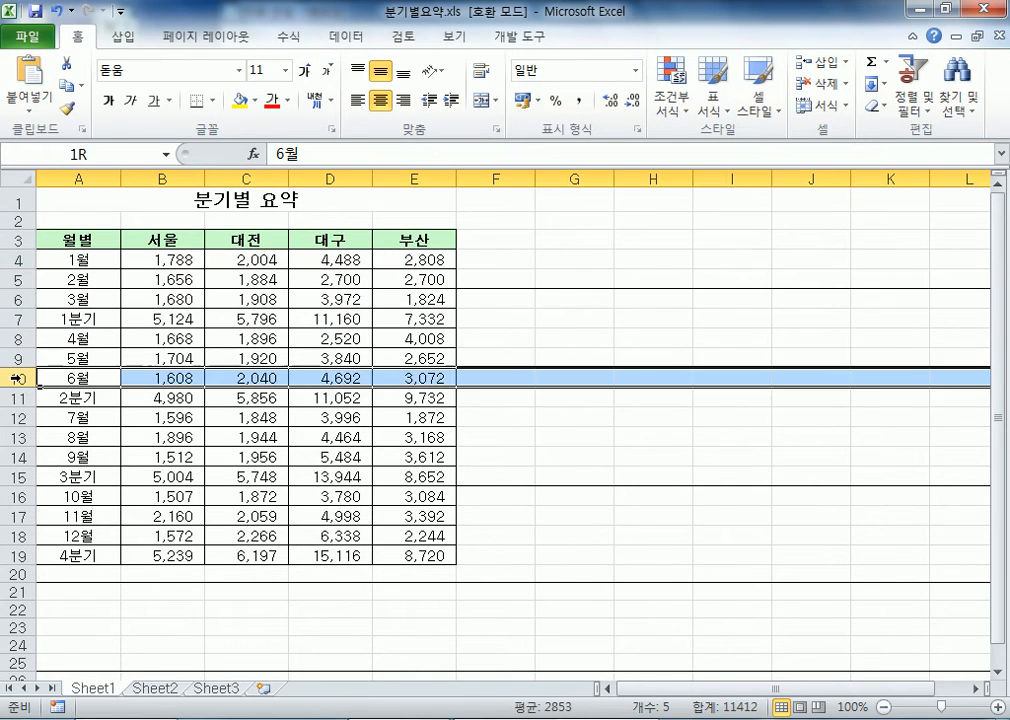
{"action": "left_click", "coordinate": [17, 477]}
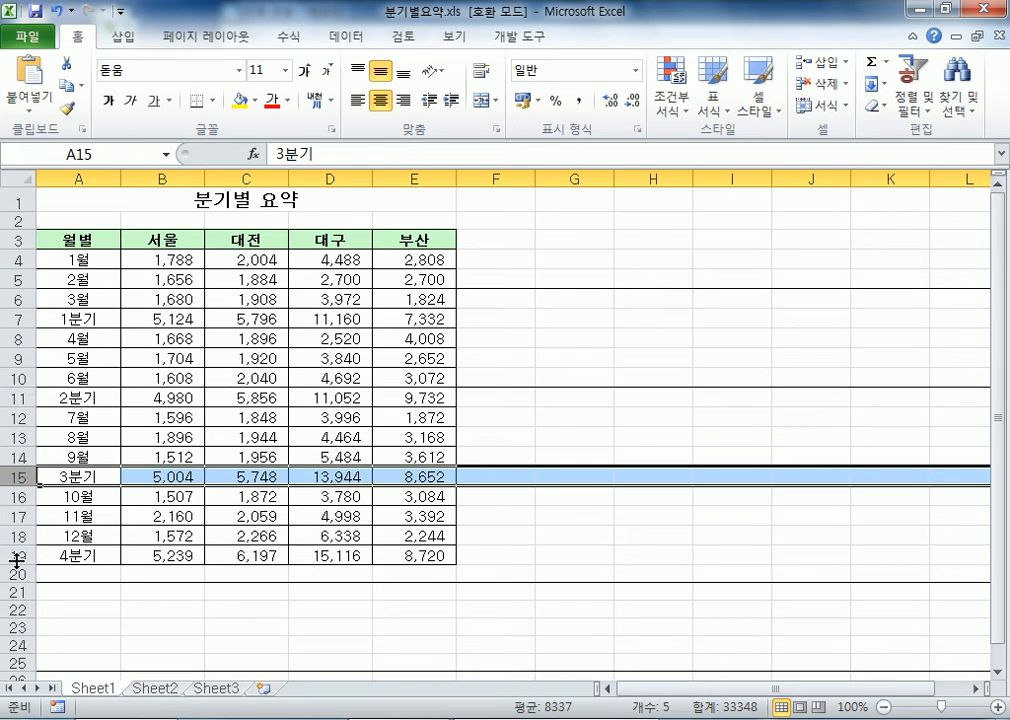
{"action": "left_click", "coordinate": [158, 555]}
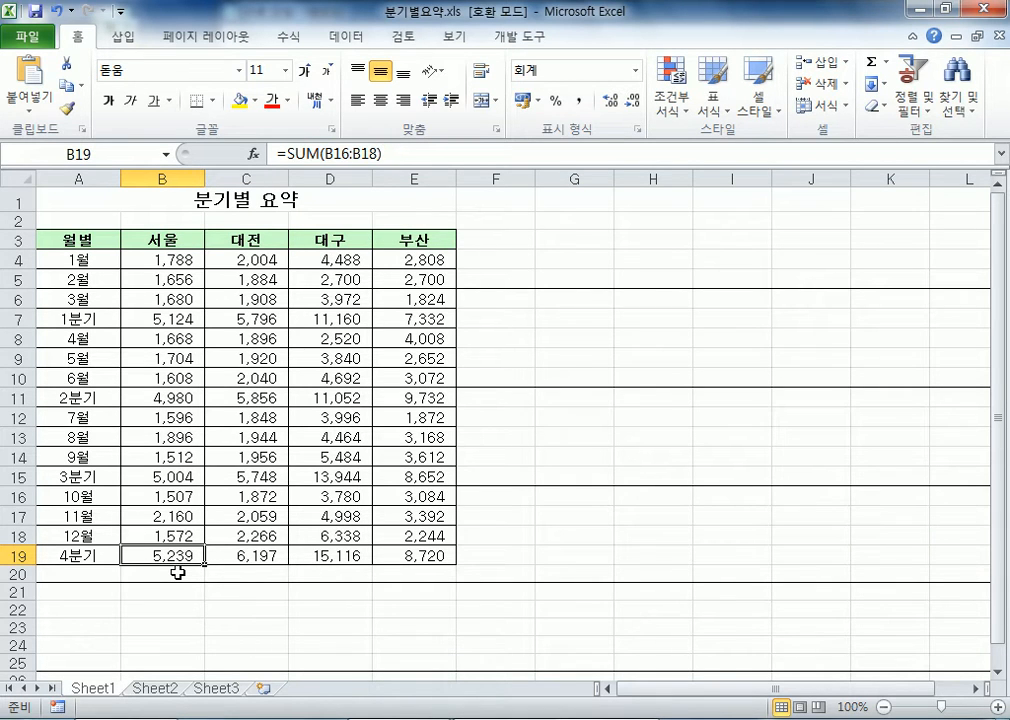
Step: Highlight the first five data rows, 4 to 8, to show the intended grouping by data rows
{"action": "left_click_drag", "start_coordinate": [81, 259], "coordinate": [404, 329]}
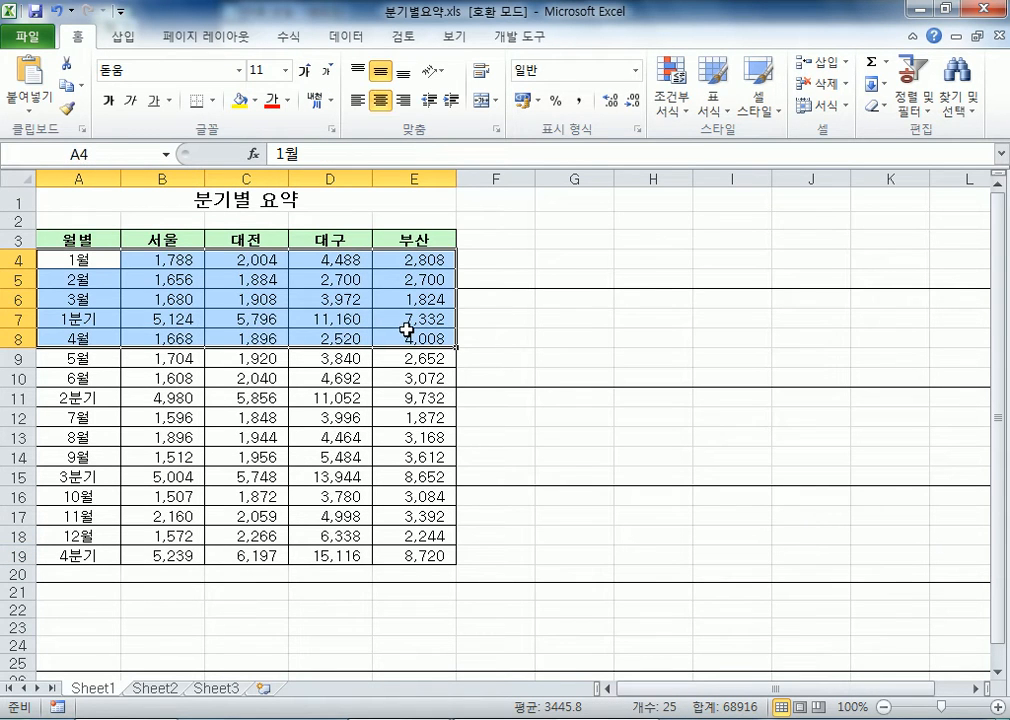
{"action": "left_click", "coordinate": [354, 381]}
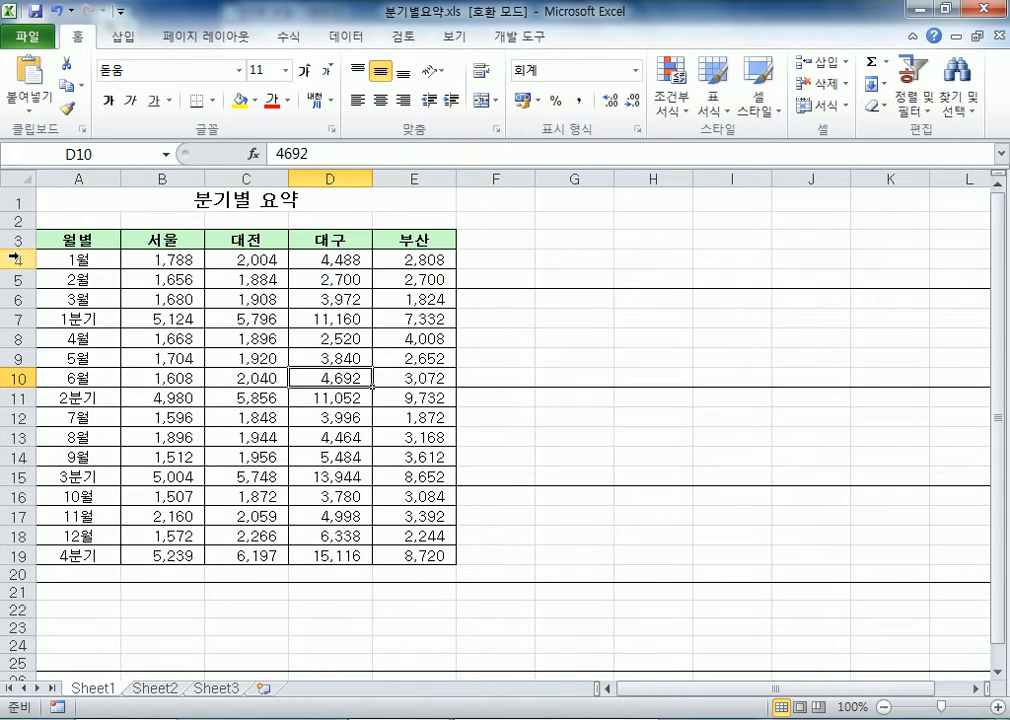
{"action": "left_click_drag", "start_coordinate": [16, 259], "coordinate": [18, 340]}
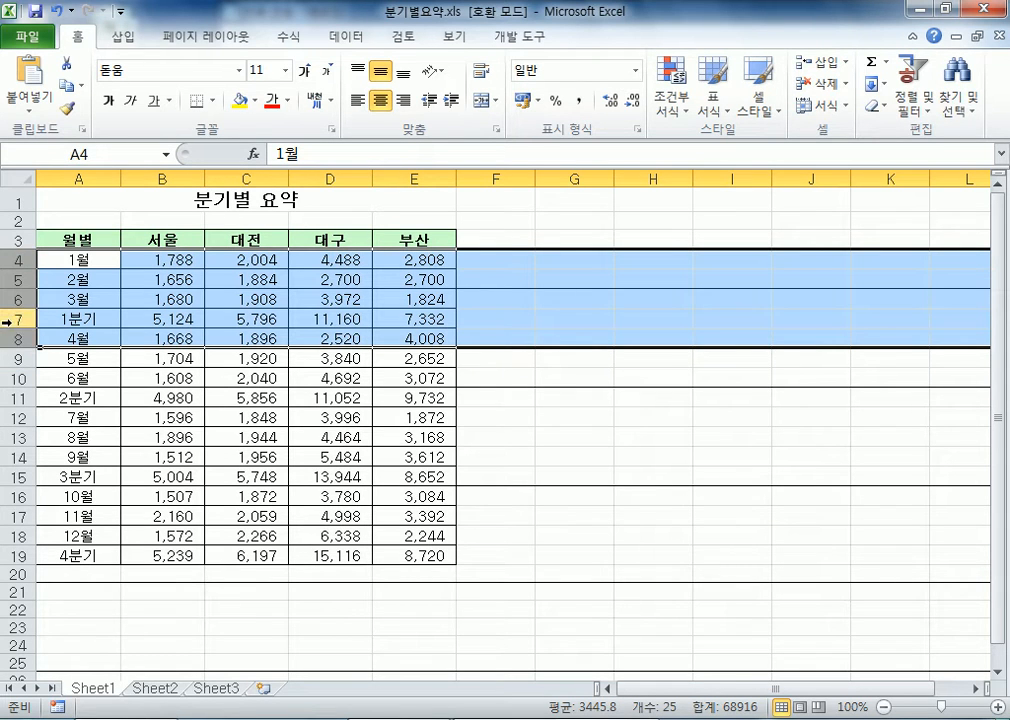
{"action": "left_click", "coordinate": [218, 337]}
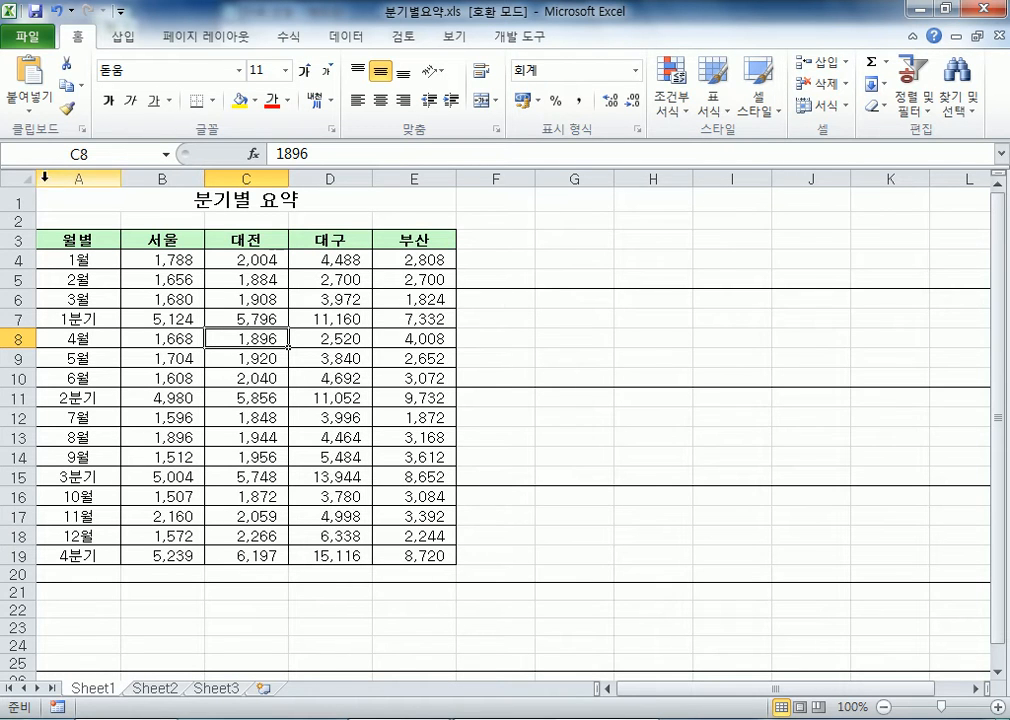
Step: Clear the conditional formatting rules from the entire sheet
{"action": "left_click", "coordinate": [671, 98]}
{"action": "mouse_move", "coordinate": [705, 382]}
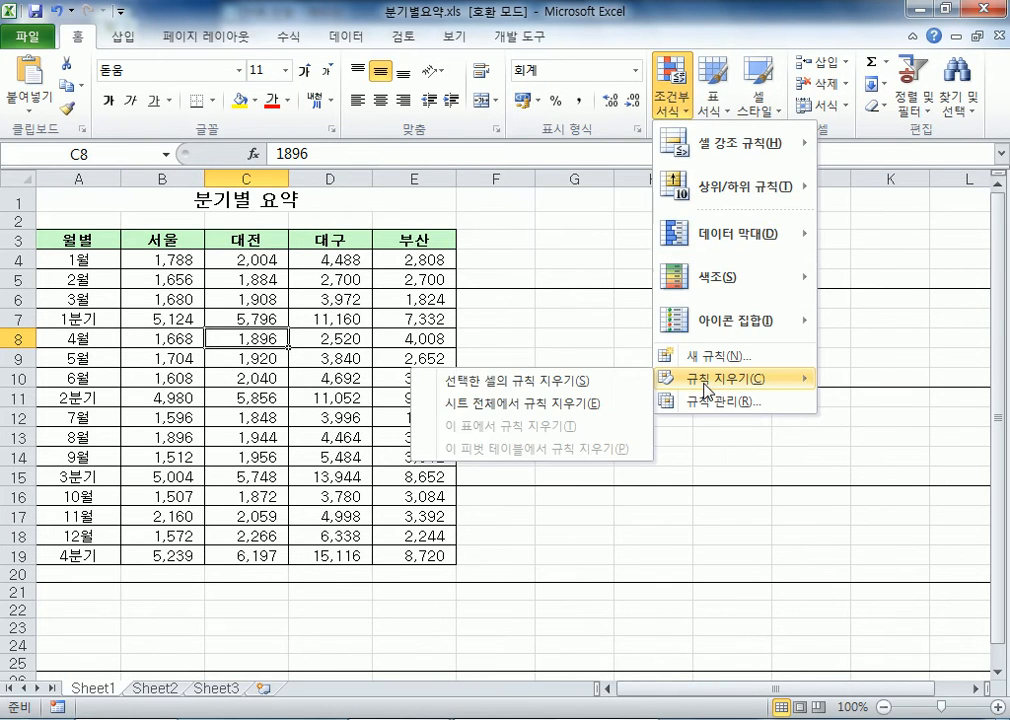
{"action": "left_click", "coordinate": [535, 410]}
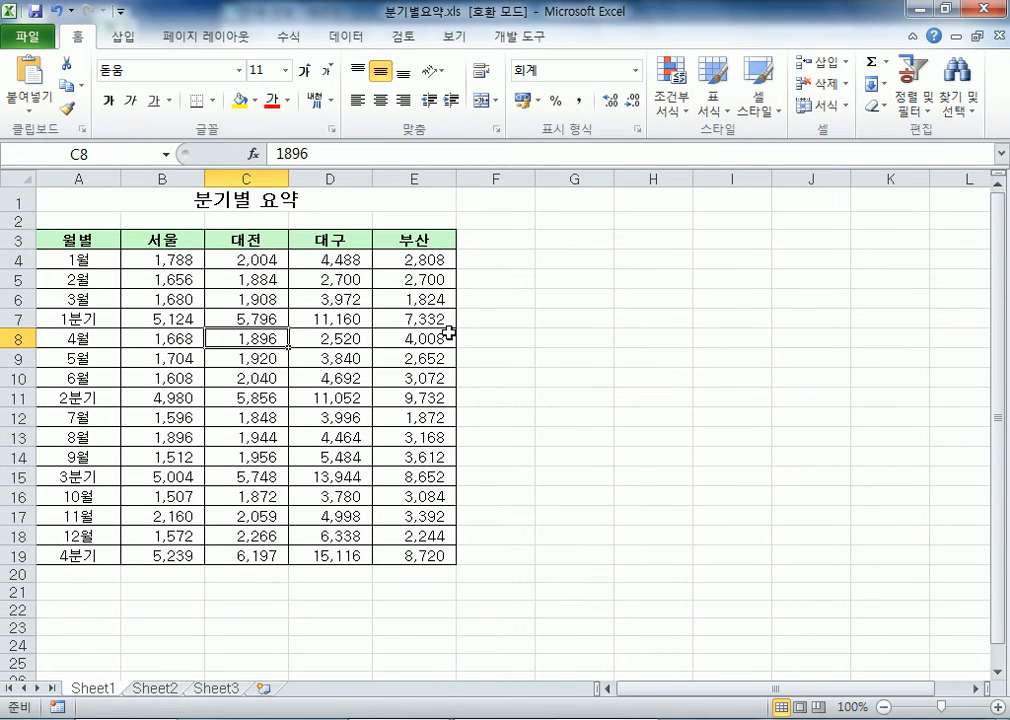
{"action": "left_click", "coordinate": [395, 378]}
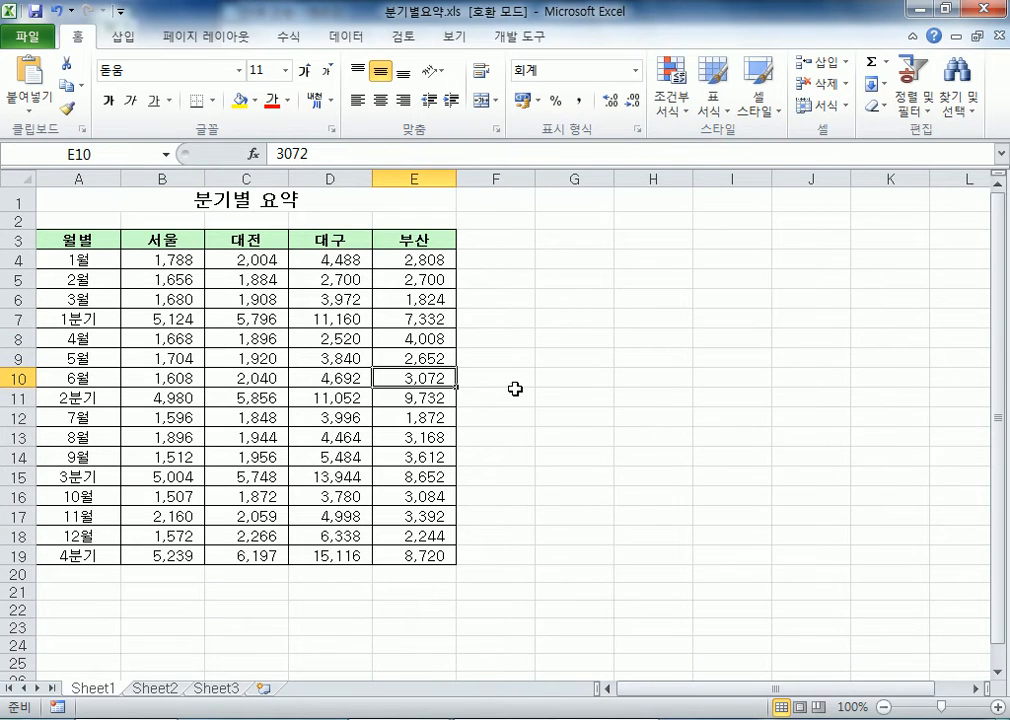
Step: Switch to Notepad and add the separator line "----------" below the ROW() description
{"action": "key", "text": "alt+Tab"}
{"action": "type", "text": "----------"}
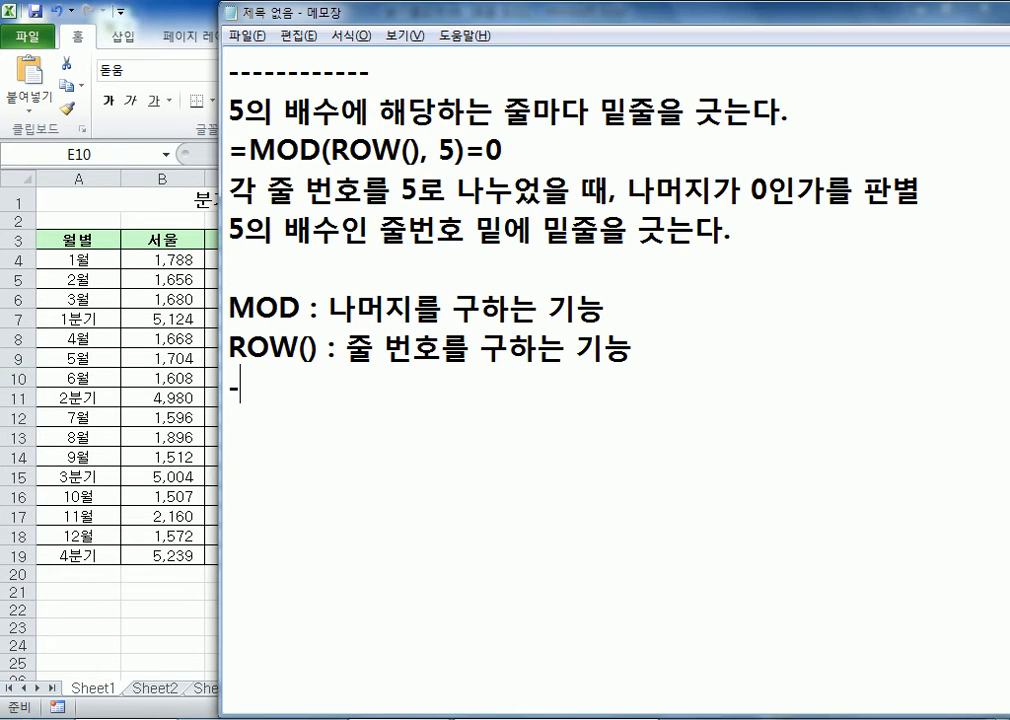
{"action": "key", "text": "Return"}
Step: Write the original task below the separator as "원 문제는 데이터의 묶음에서 5개씩 나누어서 밑줄 긋기"
{"action": "type", "text": "원 문제는"}
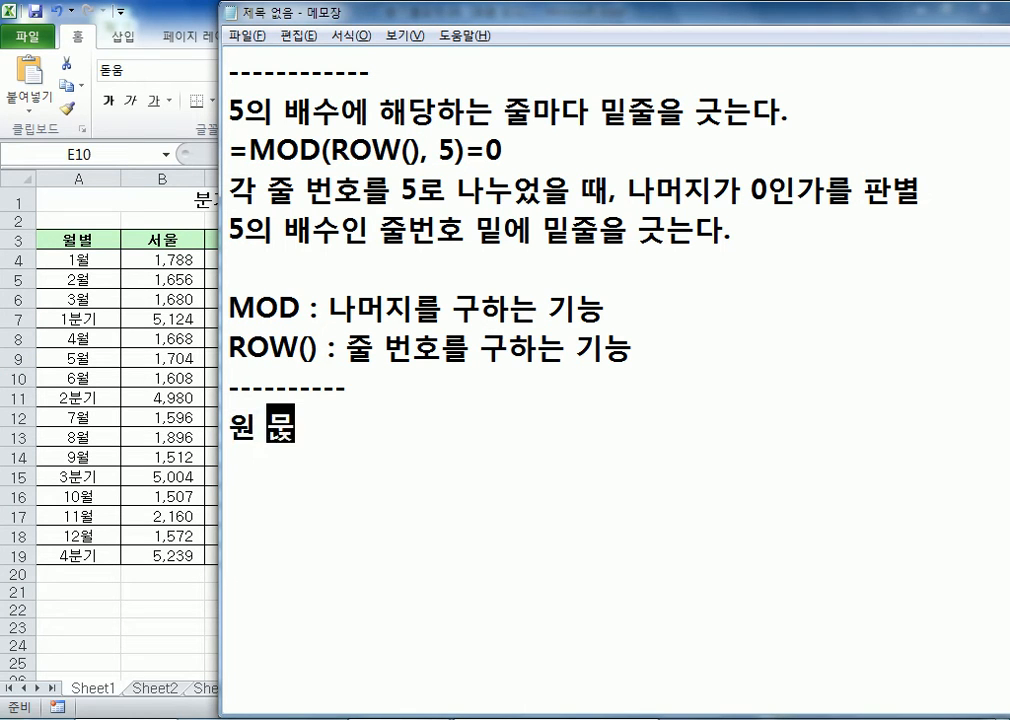
{"action": "type", "text": " 데이터"}
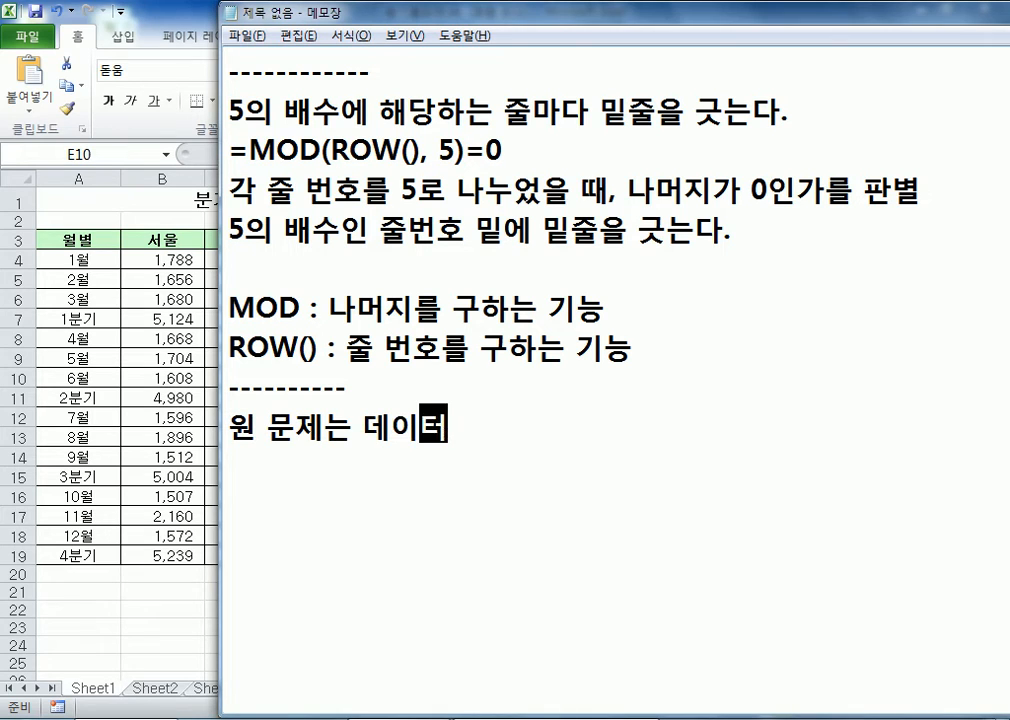
{"action": "type", "text": "의 묶음에"}
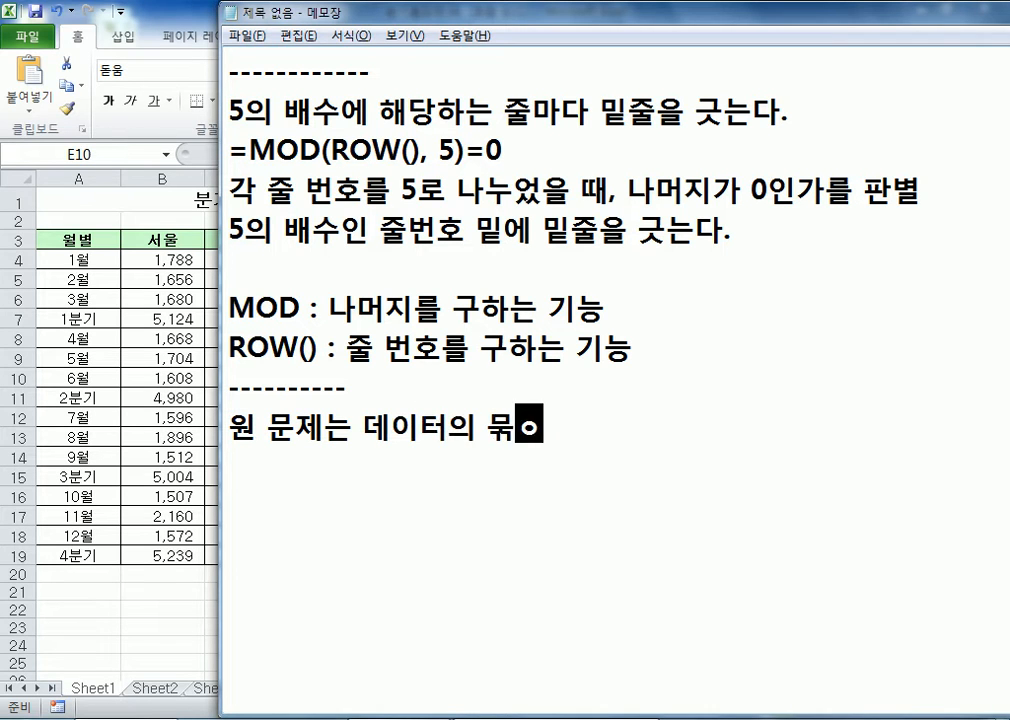
{"action": "type", "text": "서 5개"}
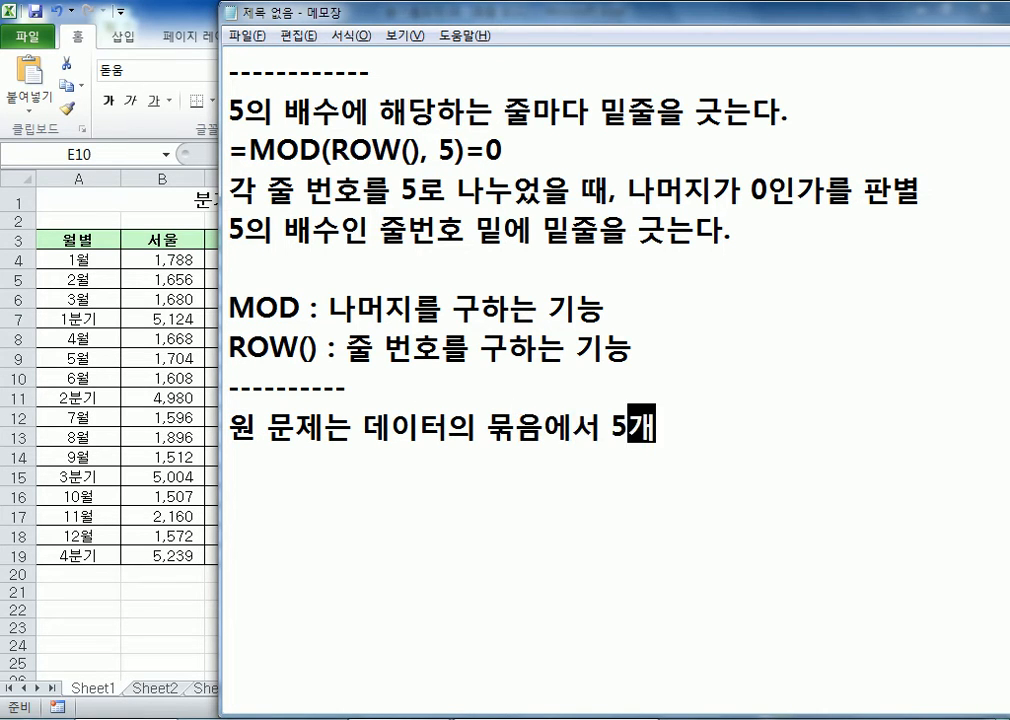
{"action": "type", "text": "씩"}
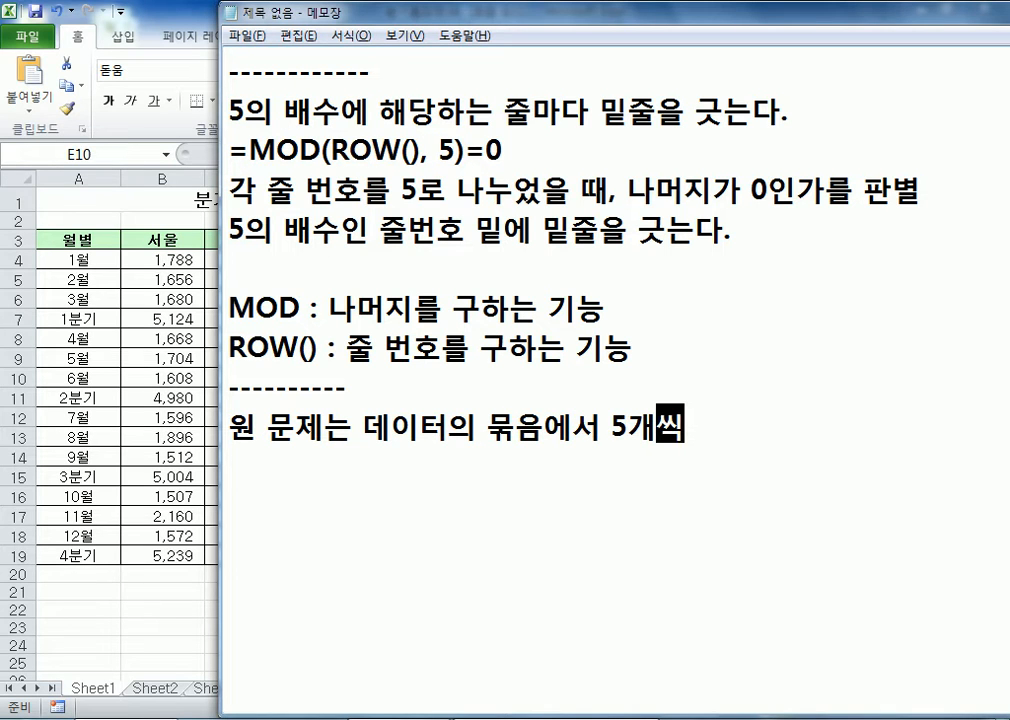
{"action": "type", "text": " 나누어서 아"}
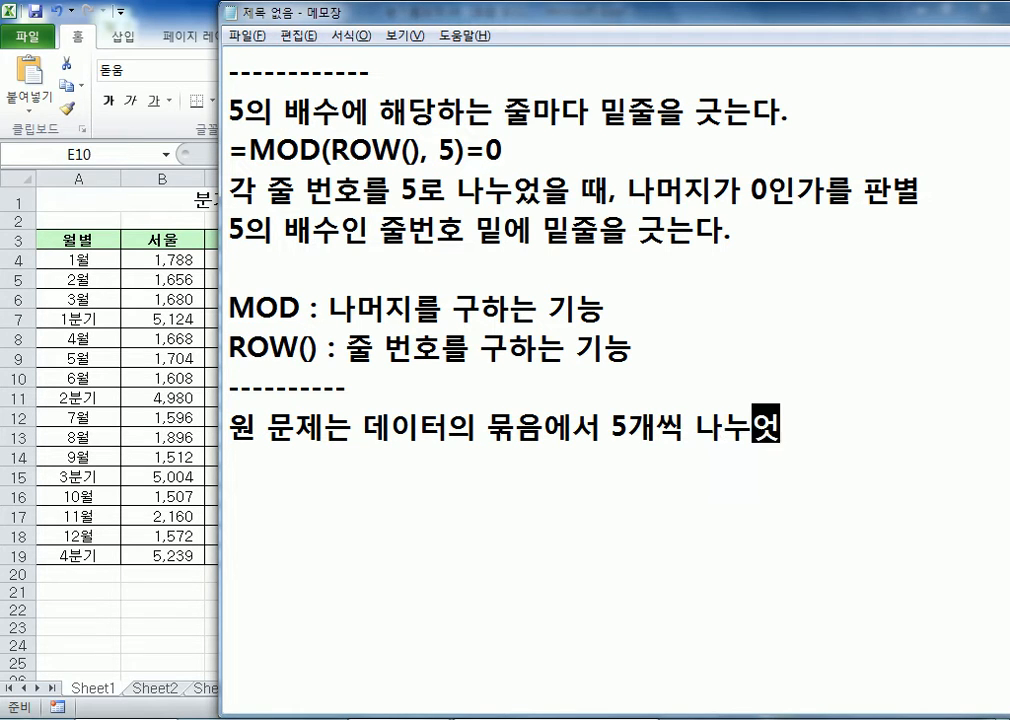
{"action": "type", "text": "ㅂ"}
{"action": "key", "text": "BackSpace"}
{"action": "key", "text": "BackSpace"}
{"action": "type", "text": "키"}
{"action": "key", "text": "BackSpace"}
{"action": "type", "text": "ㅣ"}
{"action": "key", "text": "BackSpace"}
{"action": "key", "text": "BackSpace"}
{"action": "type", "text": "밑줄"}
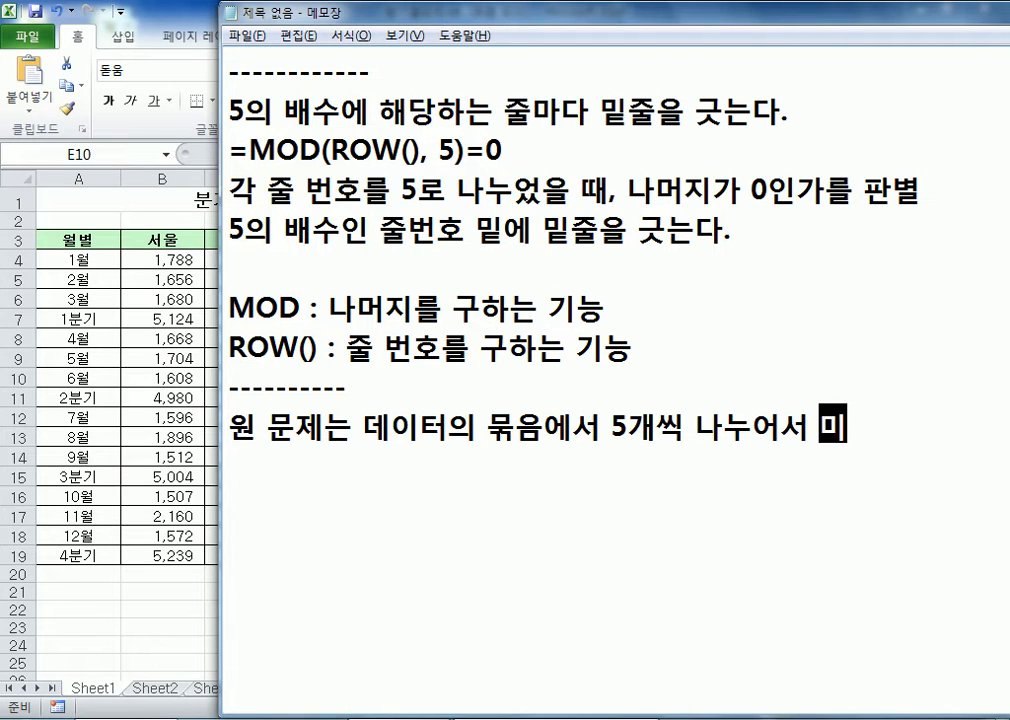
{"action": "type", "text": " 긋기"}
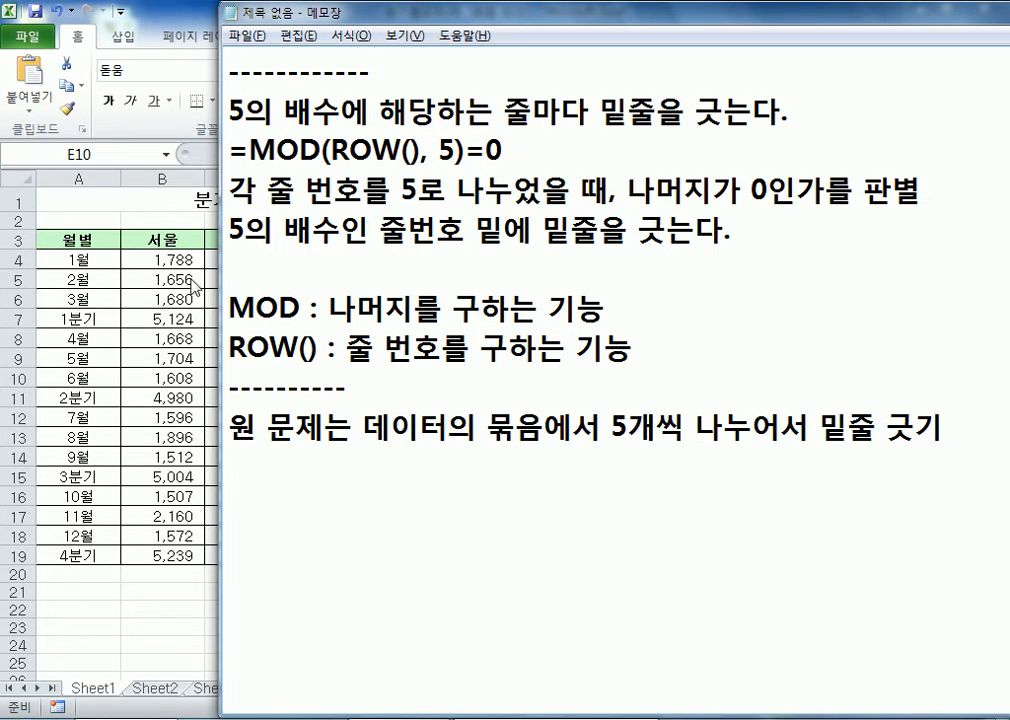
Step: Highlight the formula =MOD(ROW(), 5)=0 in the notes to review it, and switch back to Excel
{"action": "left_click_drag", "start_coordinate": [502, 150], "coordinate": [229, 150]}
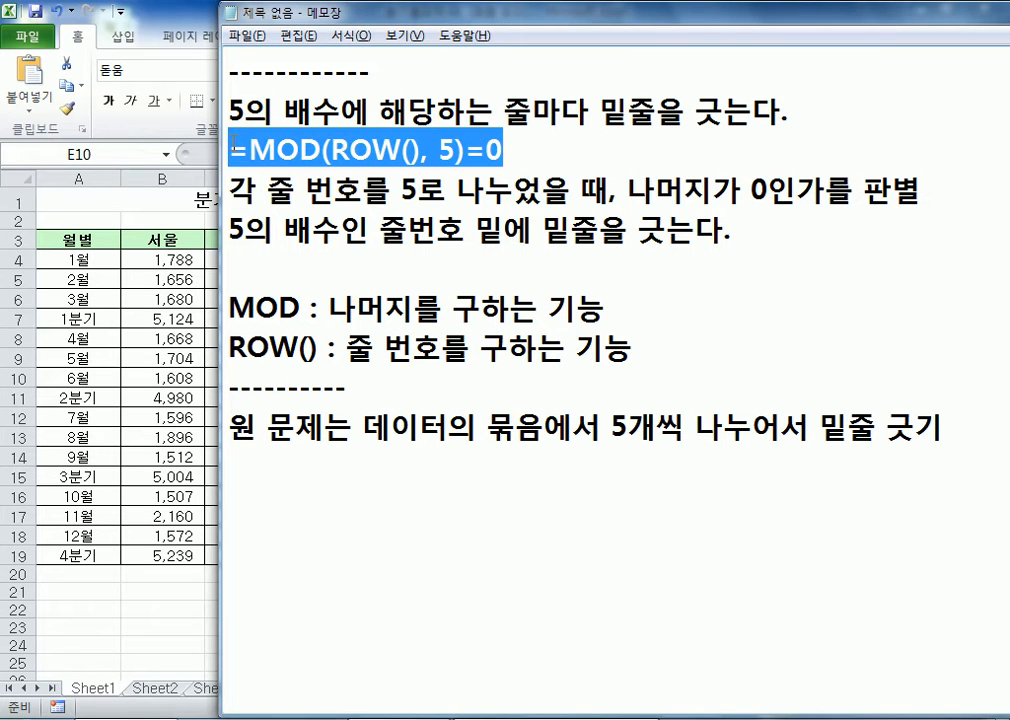
{"action": "left_click", "coordinate": [273, 467]}
{"action": "key", "text": "alt+Tab"}
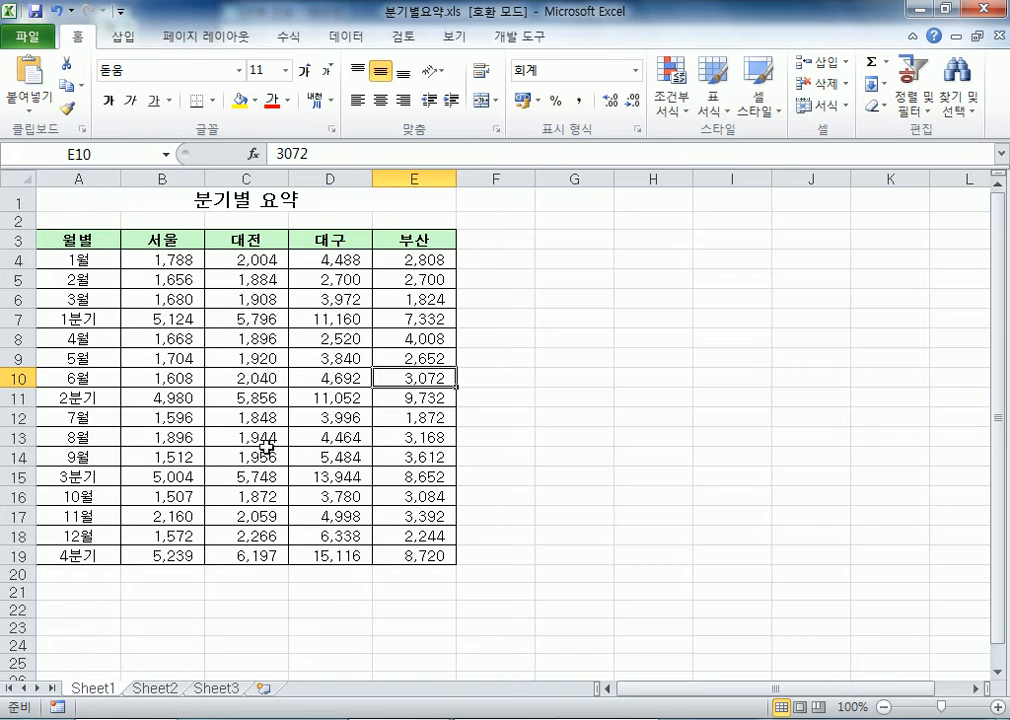
Step: Insert a blank column before the 월별 column of the table
{"action": "left_click", "coordinate": [63, 260]}
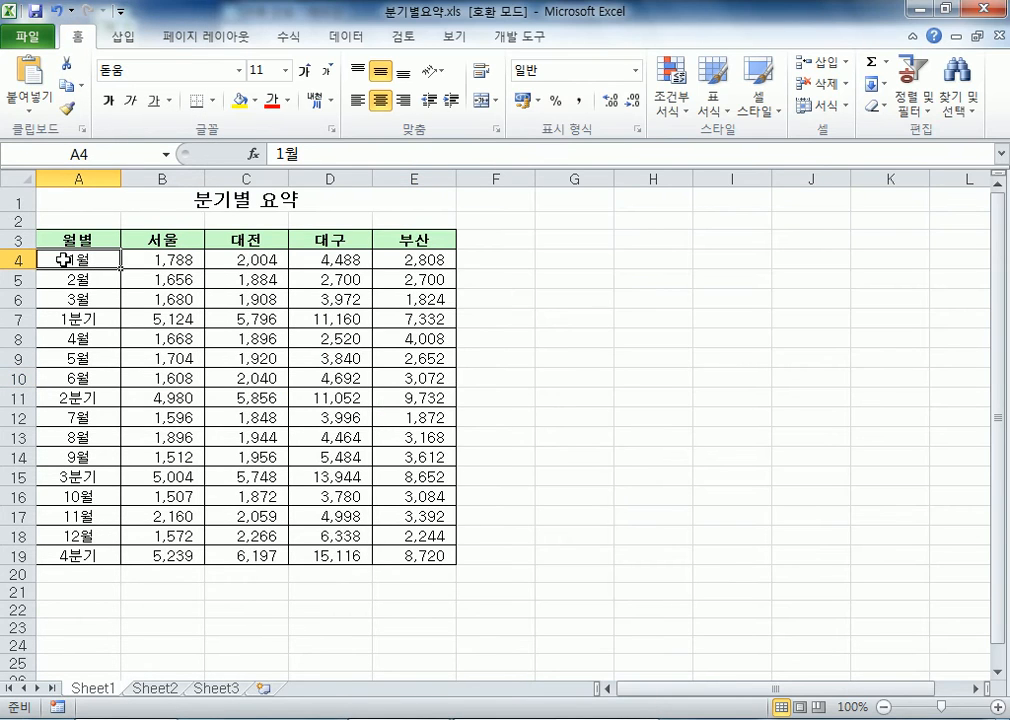
{"action": "left_click", "coordinate": [93, 177]}
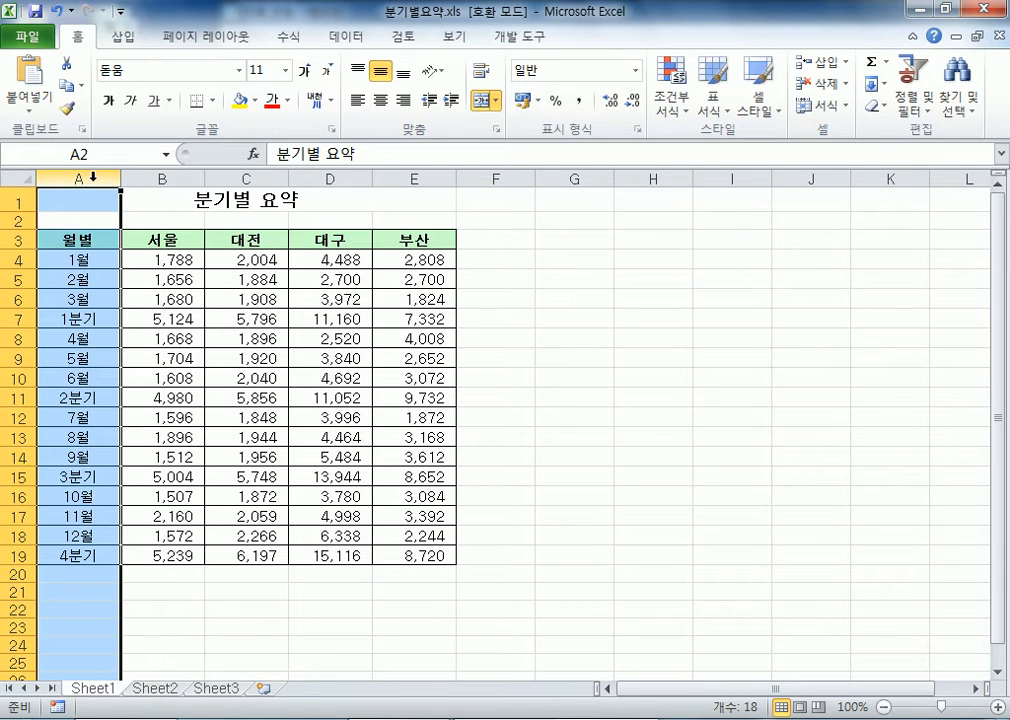
{"action": "right_click", "coordinate": [93, 177]}
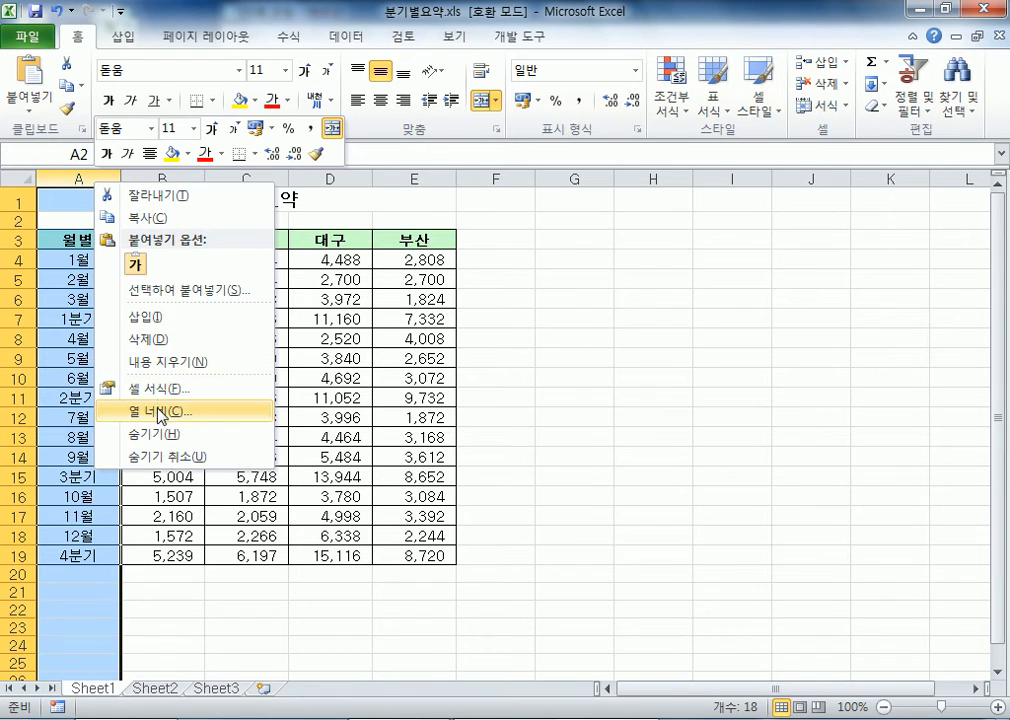
{"action": "left_click", "coordinate": [157, 318]}
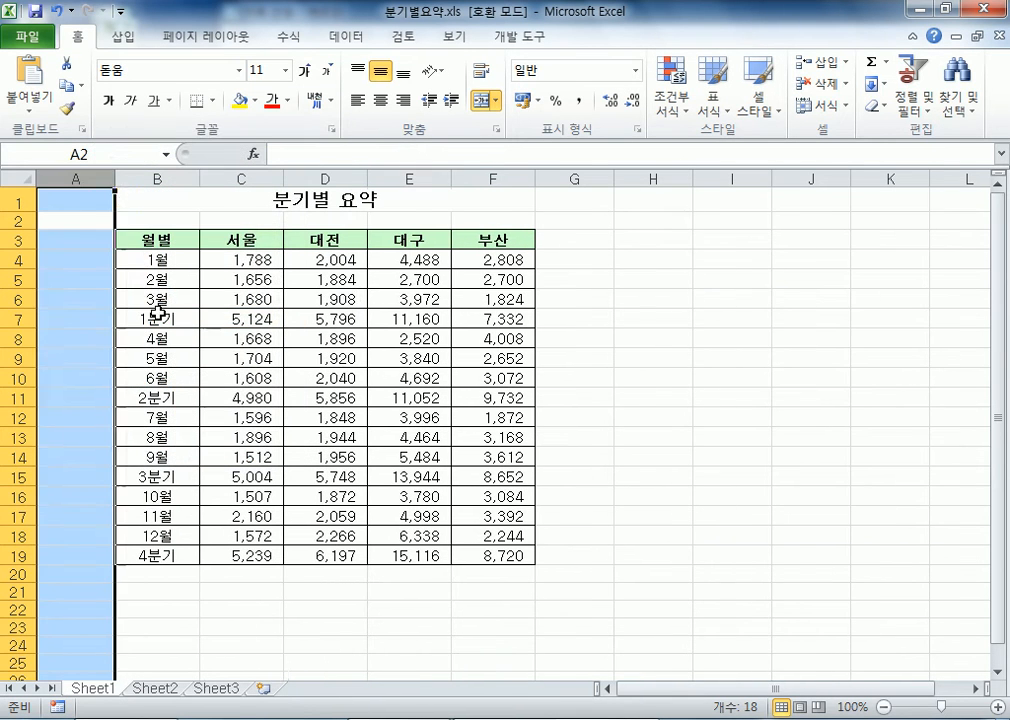
Step: Enter the header 번호 in cell A3 of the new column
{"action": "left_click", "coordinate": [80, 306]}
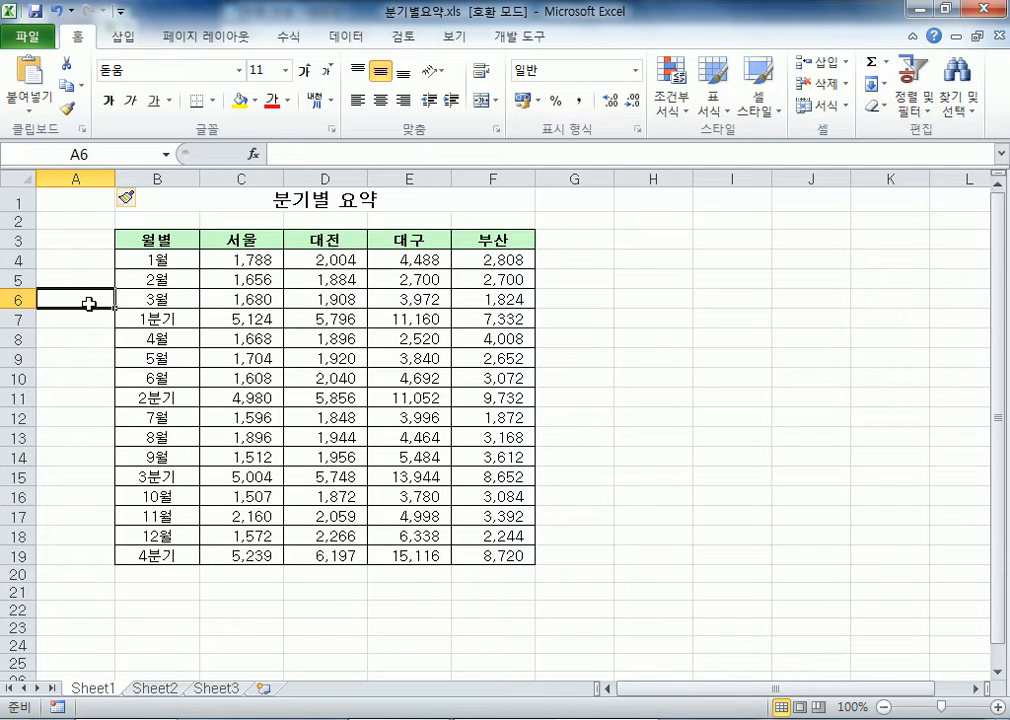
{"action": "left_click", "coordinate": [97, 245]}
{"action": "type", "text": "QJSGH"}
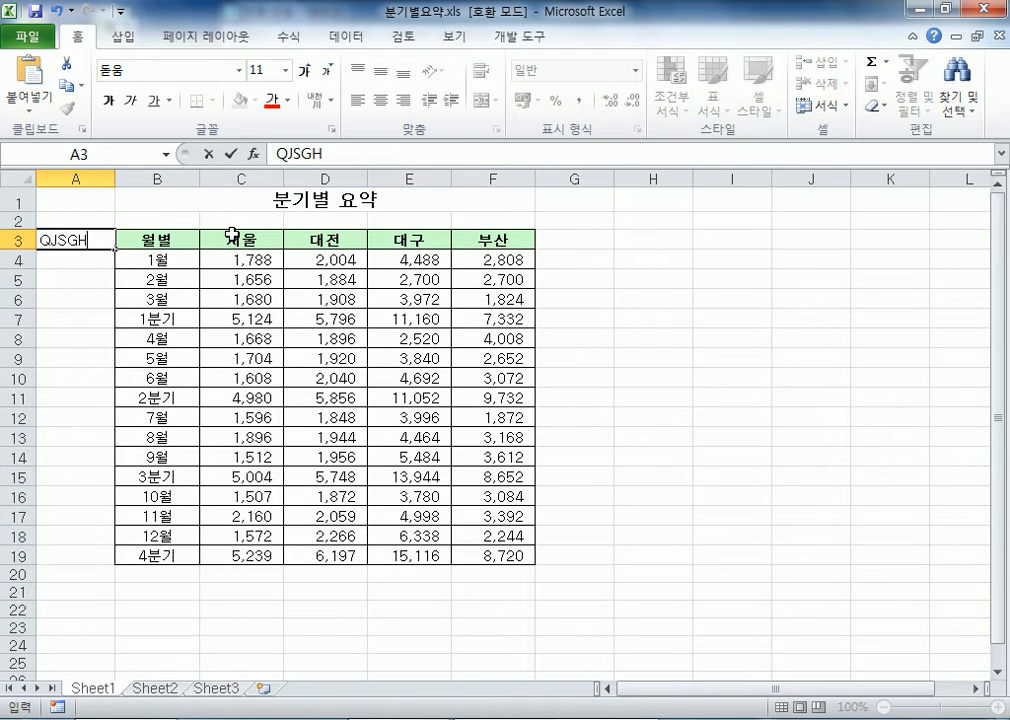
{"action": "key", "text": "Escape"}
{"action": "type", "text": "버ㄴ호"}
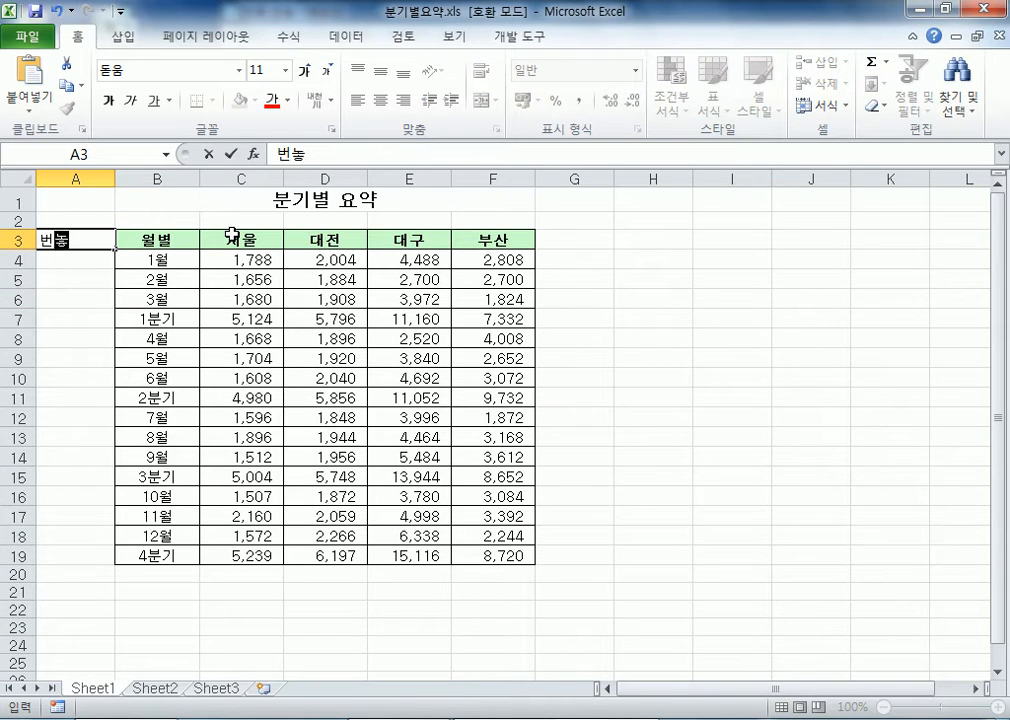
{"action": "key", "text": "Return"}
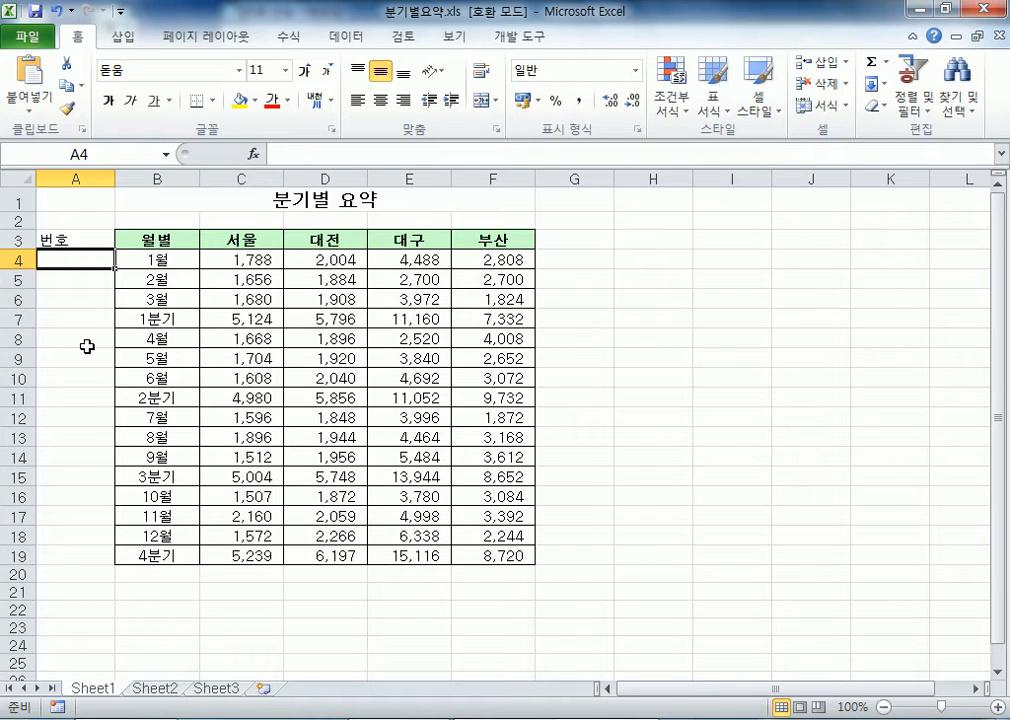
Step: Enter 1 in cell A4 and fill it down to A19 as a fixed number series from 1 to 16
{"action": "left_click", "coordinate": [104, 240]}
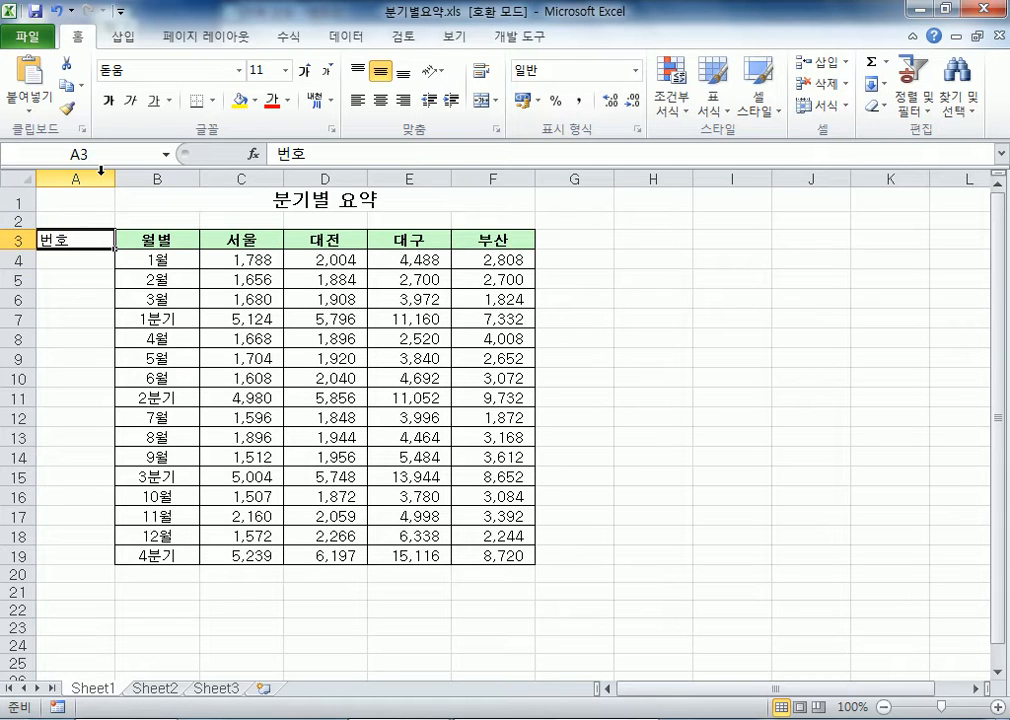
{"action": "left_click", "coordinate": [99, 252]}
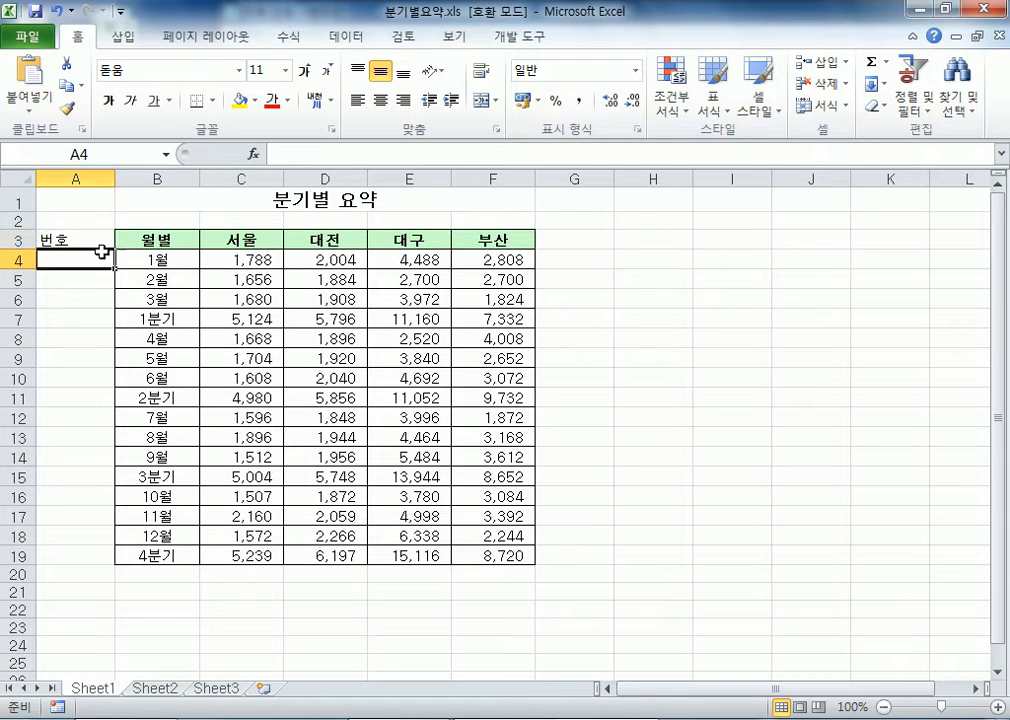
{"action": "type", "text": "1"}
{"action": "left_click", "coordinate": [83, 280]}
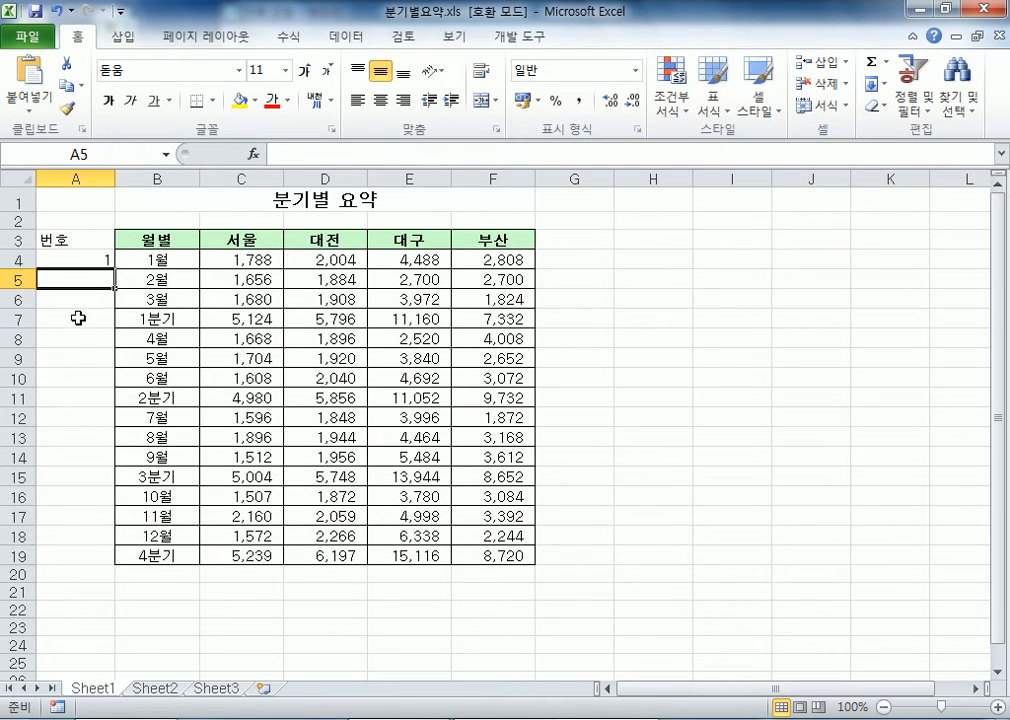
{"action": "left_click", "coordinate": [89, 261]}
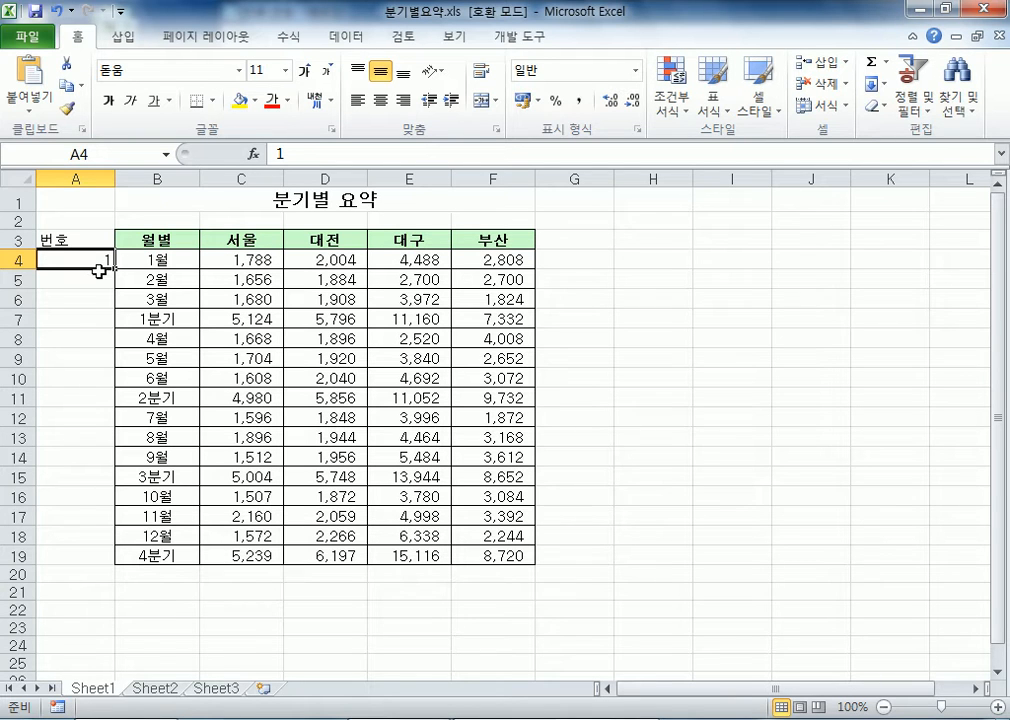
{"action": "left_click_drag", "start_coordinate": [115, 268], "coordinate": [90, 556]}
{"action": "left_click", "coordinate": [72, 437]}
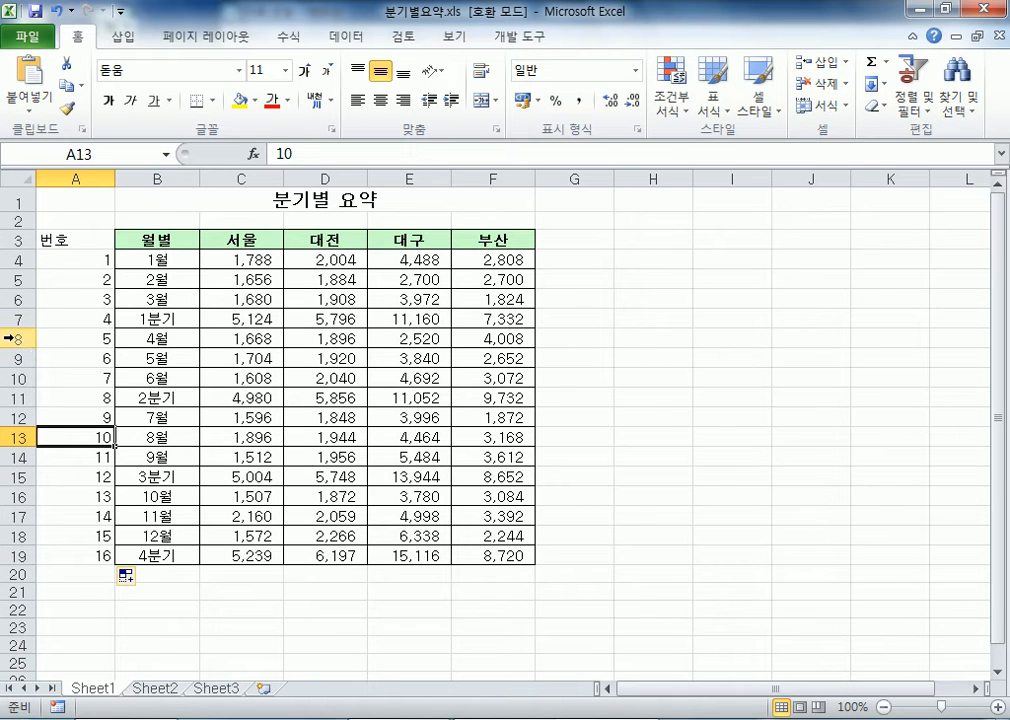
Step: Insert four blank rows above the 1분기 row and check the numbering cells A7 to A11
{"action": "left_click_drag", "start_coordinate": [12, 318], "coordinate": [11, 378]}
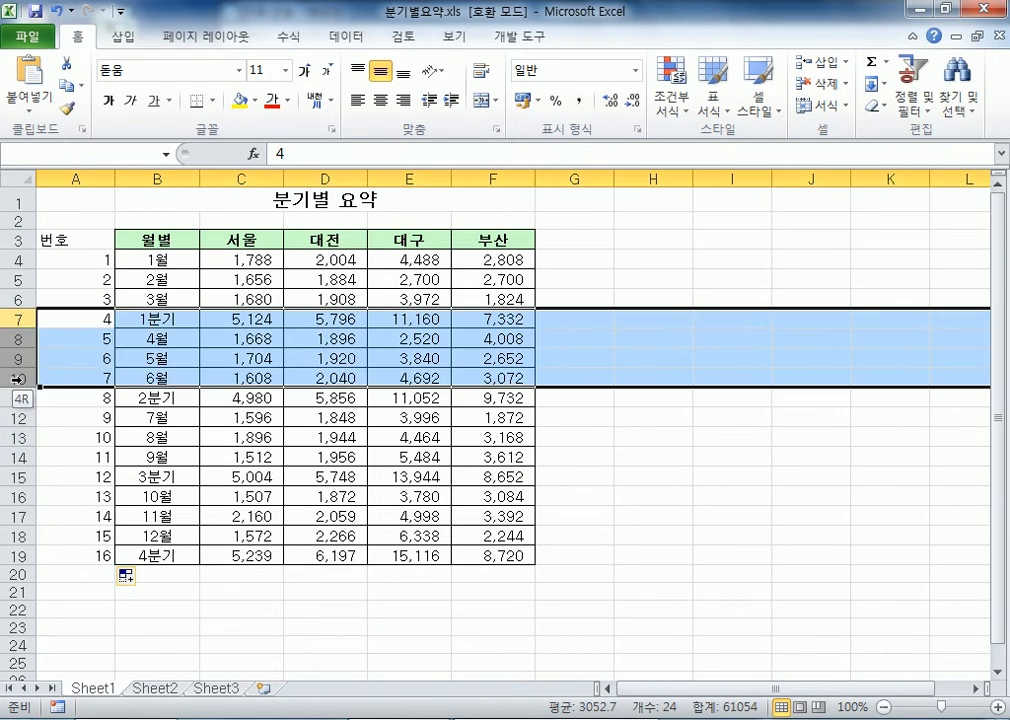
{"action": "right_click", "coordinate": [20, 318]}
{"action": "left_click", "coordinate": [70, 452]}
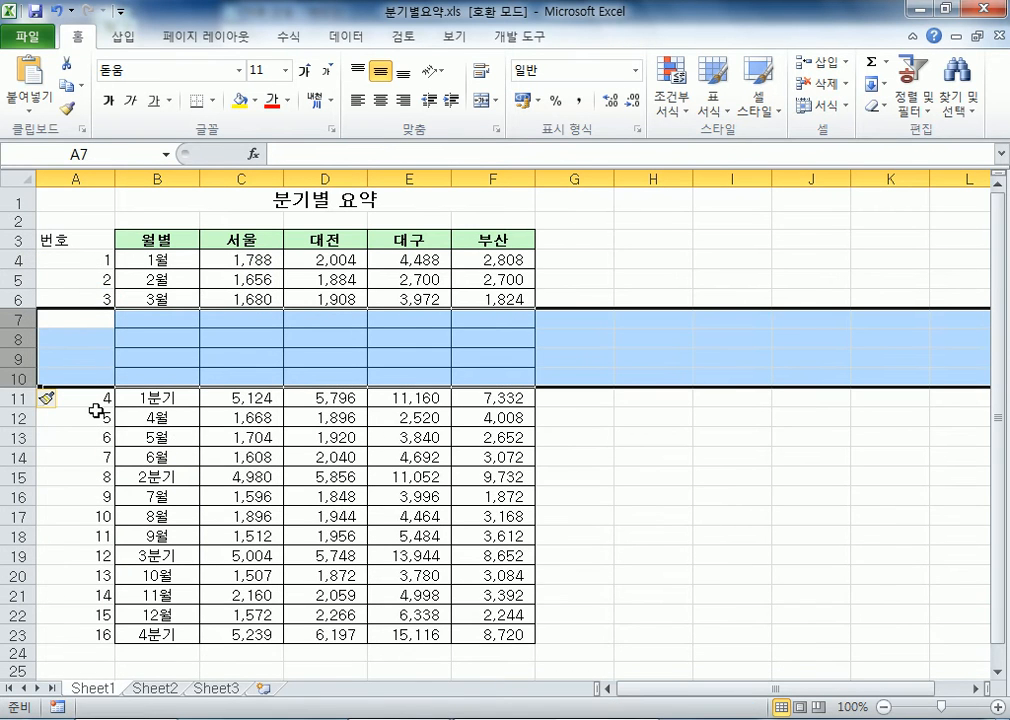
{"action": "left_click", "coordinate": [92, 322]}
{"action": "left_click", "coordinate": [92, 342]}
{"action": "left_click", "coordinate": [92, 360]}
{"action": "left_click", "coordinate": [99, 382]}
{"action": "left_click", "coordinate": [100, 400]}
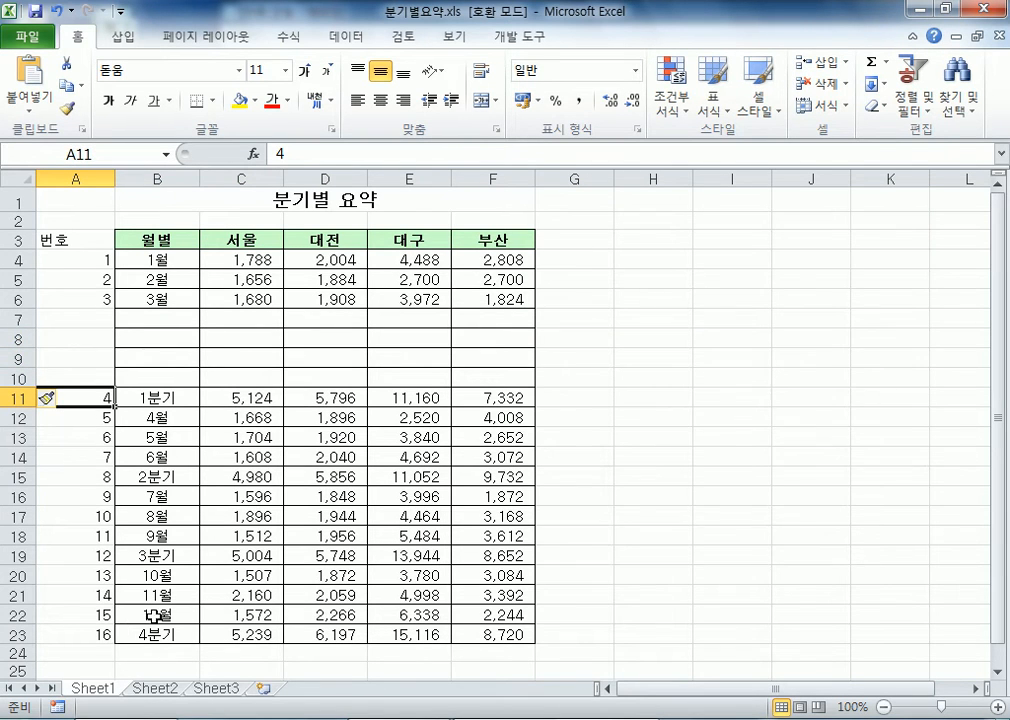
Step: Undo the insertion of the four blank rows and review the numbers in the 번호 column
{"action": "key", "text": "ctrl+y"}
{"action": "left_click", "coordinate": [91, 263]}
{"action": "left_click_drag", "start_coordinate": [91, 263], "coordinate": [94, 556]}
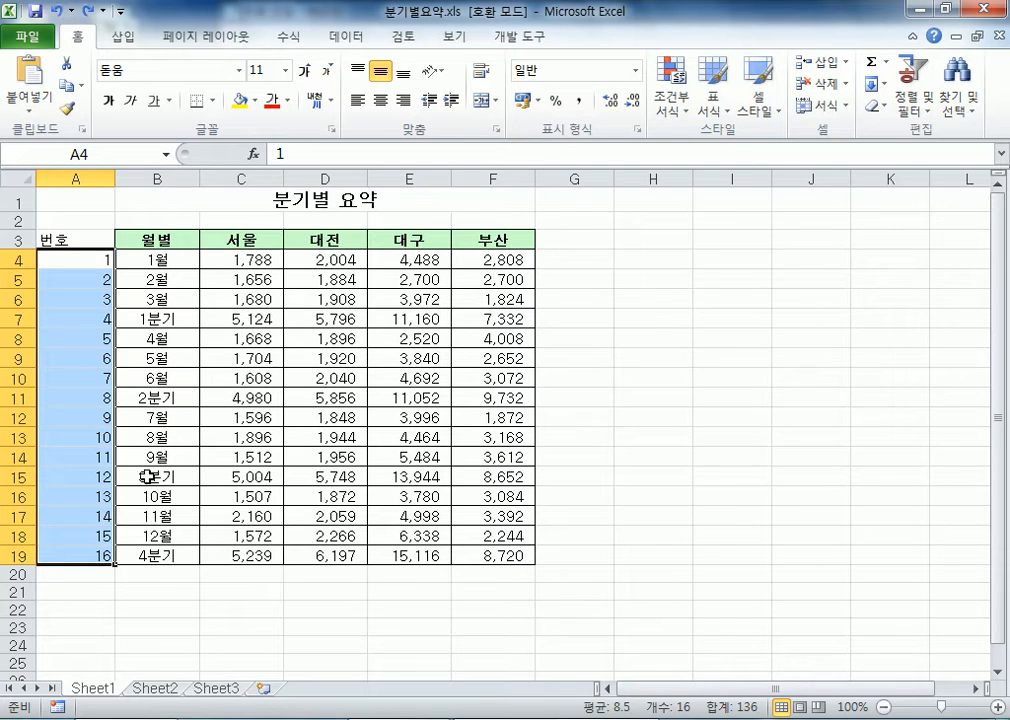
{"action": "left_click", "coordinate": [80, 378]}
{"action": "left_click_drag", "start_coordinate": [18, 340], "coordinate": [20, 424]}
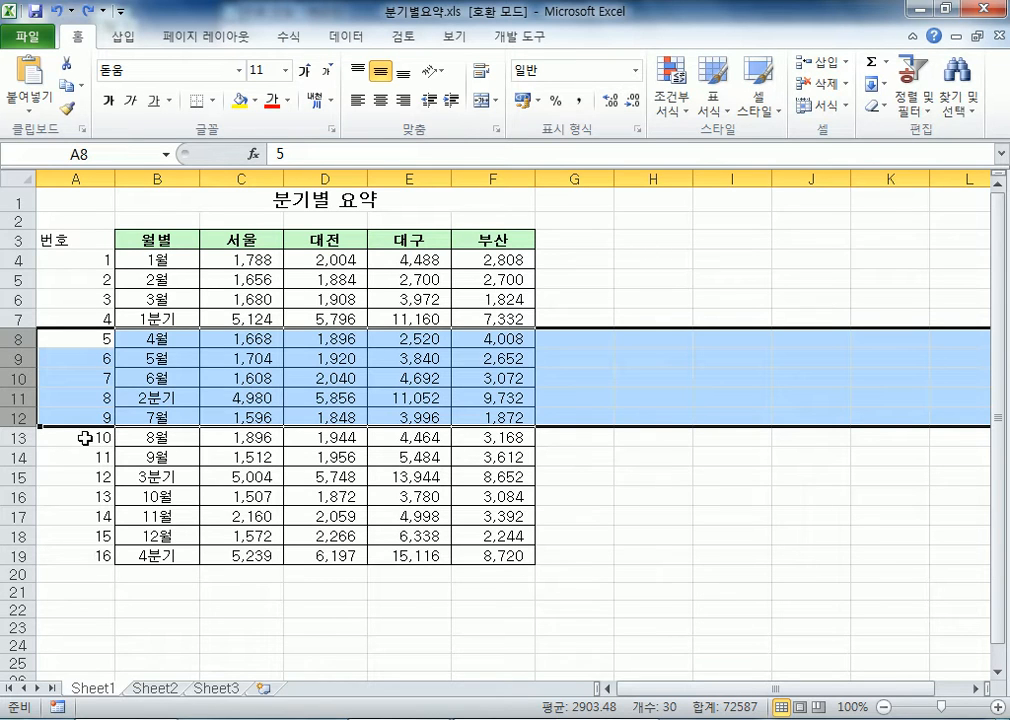
Step: Clear the fixed numbers from cells A4 to A19
{"action": "left_click", "coordinate": [68, 265]}
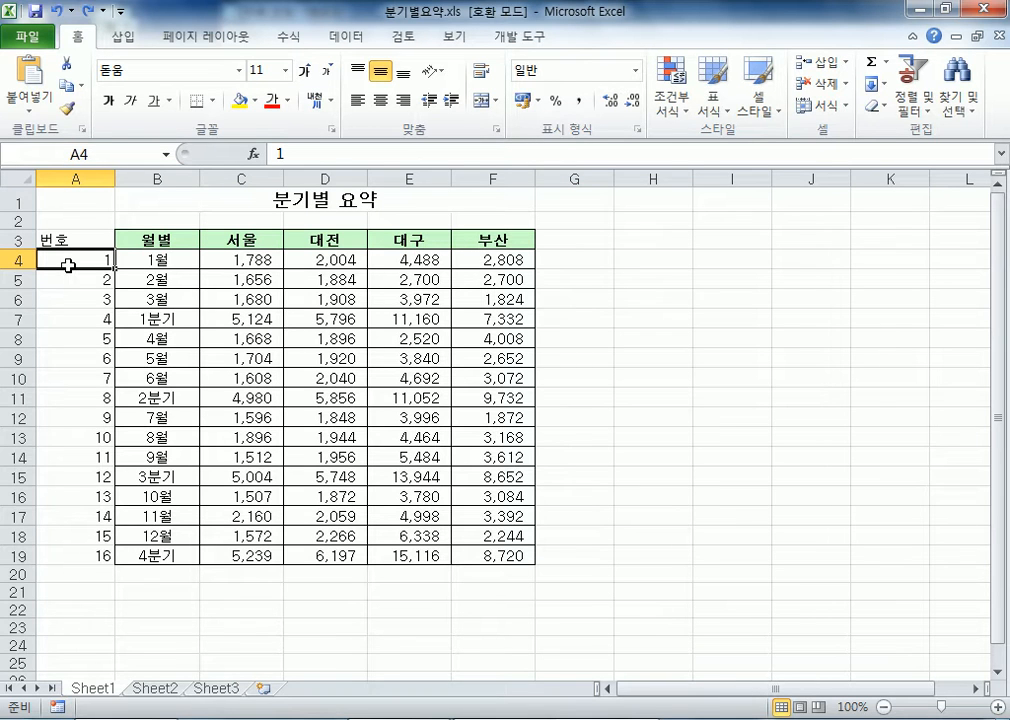
{"action": "left_click", "coordinate": [90, 555], "text": "shift"}
{"action": "key", "text": "Delete"}
Step: Enter the formula =ROW() in cell A4
{"action": "left_click", "coordinate": [86, 258]}
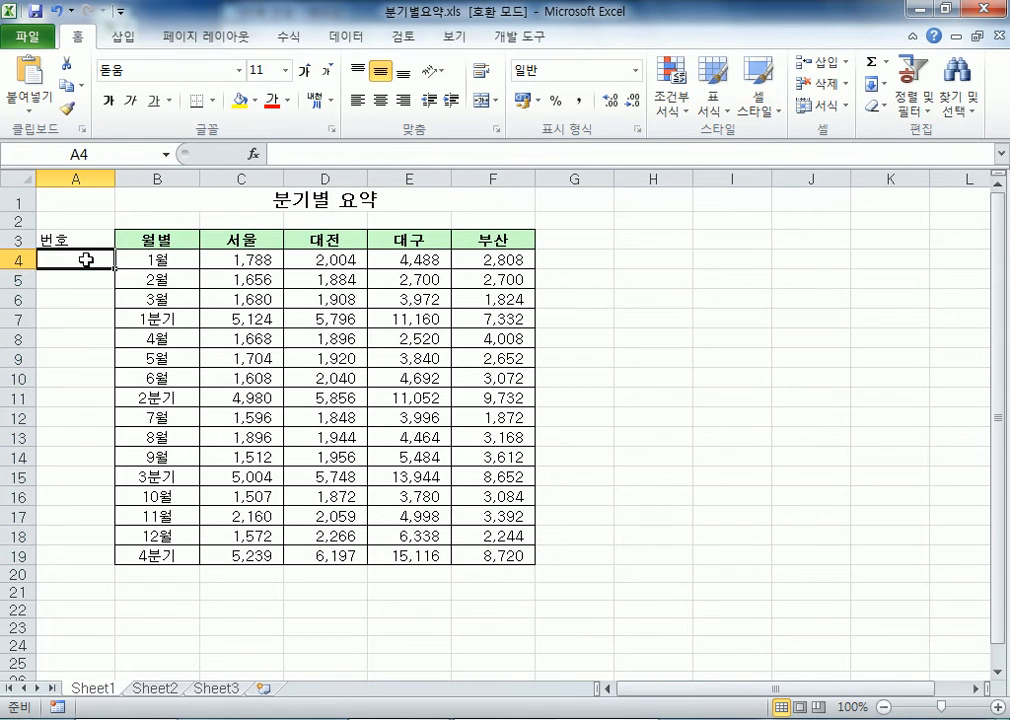
{"action": "scroll", "coordinate": [79, 264], "scroll_direction": "up", "scroll_amount": 5, "text": "ctrl"}
{"action": "scroll", "coordinate": [78, 267], "scroll_direction": "up", "scroll_amount": 1}
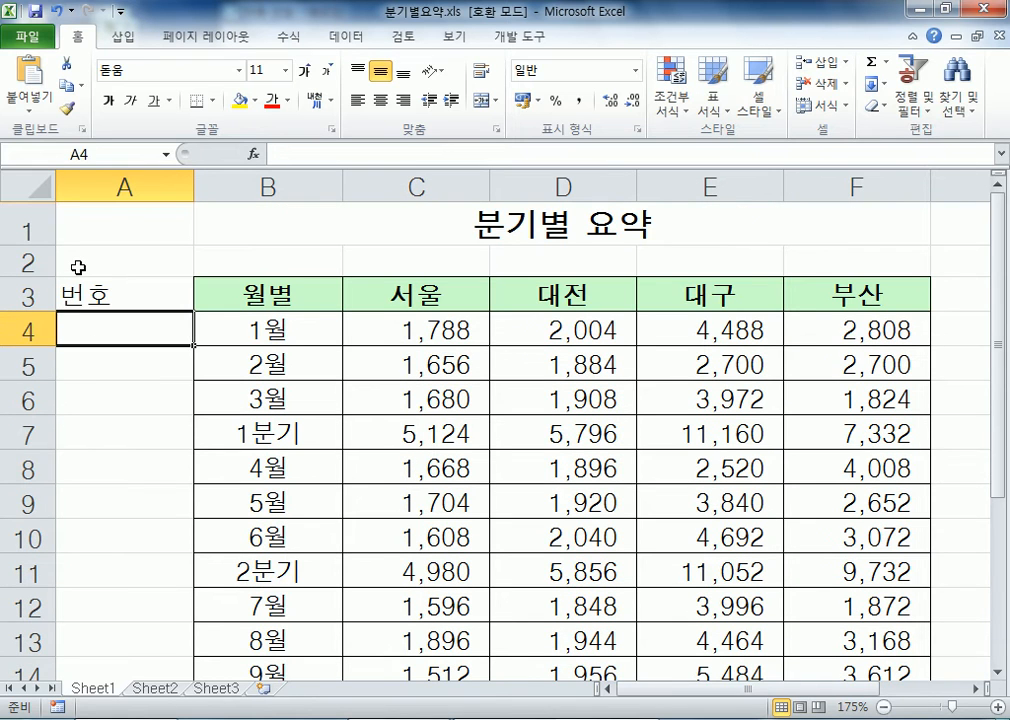
{"action": "type", "text": "="}
{"action": "type", "text": "개"}
{"action": "key", "text": "BackSpace"}
{"action": "type", "text": "RIW"}
{"action": "key", "text": "BackSpace"}
{"action": "key", "text": "BackSpace"}
{"action": "type", "text": "OW()"}
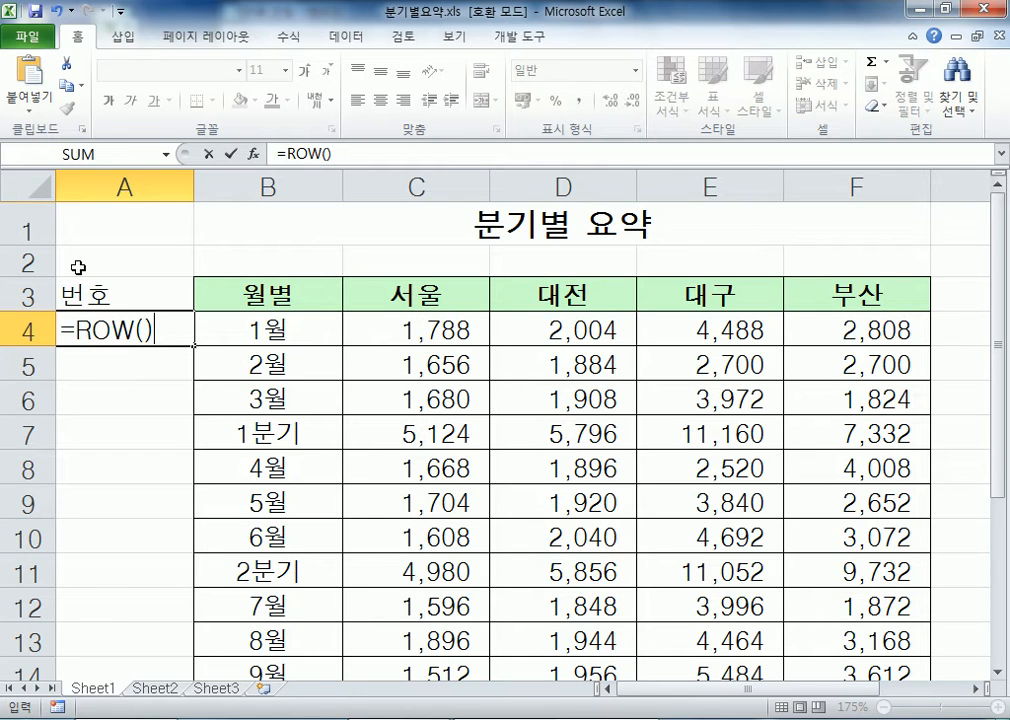
{"action": "key", "text": "Return"}
{"action": "key", "text": "Up"}
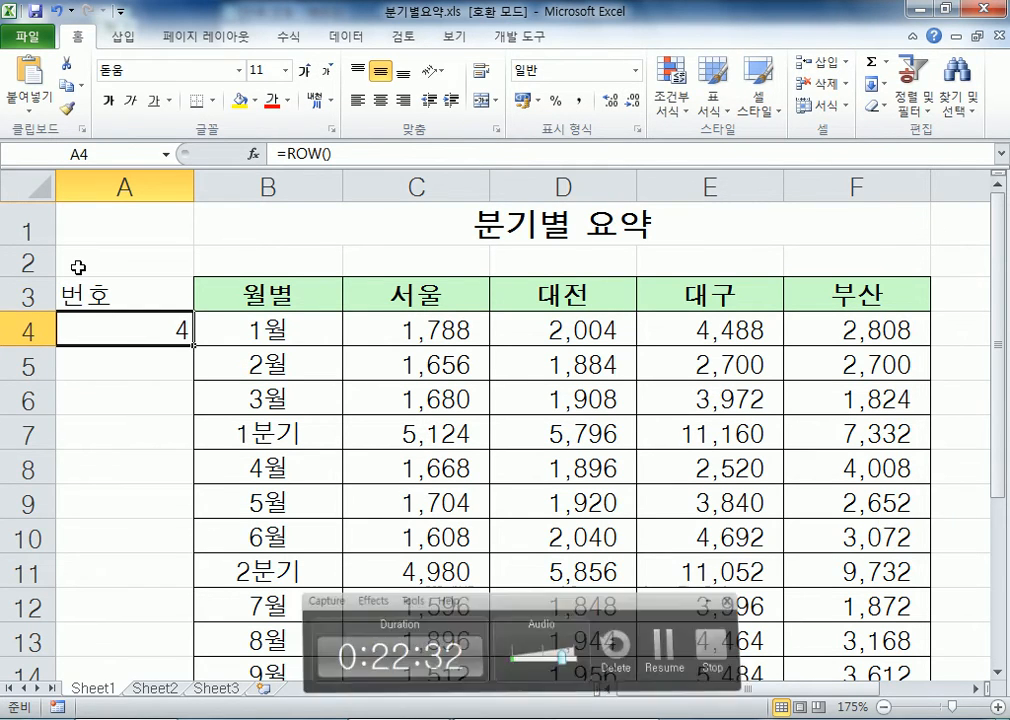
Step: Change the formula in cell A4 to =ROW()-3 so that the numbering starts at 1
{"action": "double_click", "coordinate": [145, 323]}
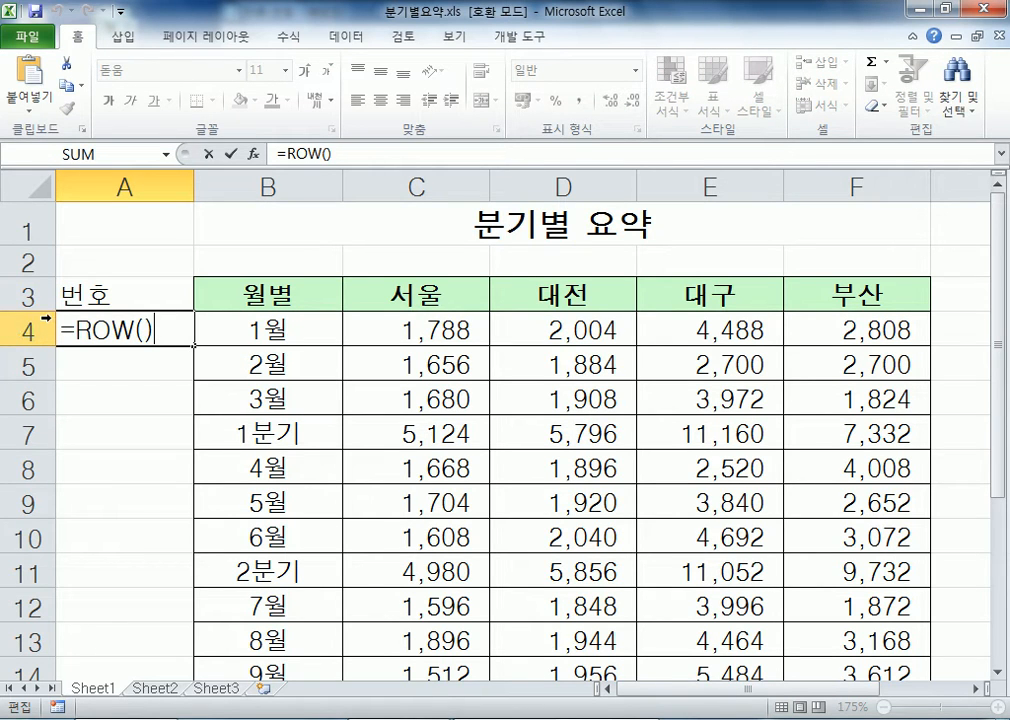
{"action": "key", "text": "Return"}
{"action": "double_click", "coordinate": [153, 327]}
{"action": "type", "text": "-3"}
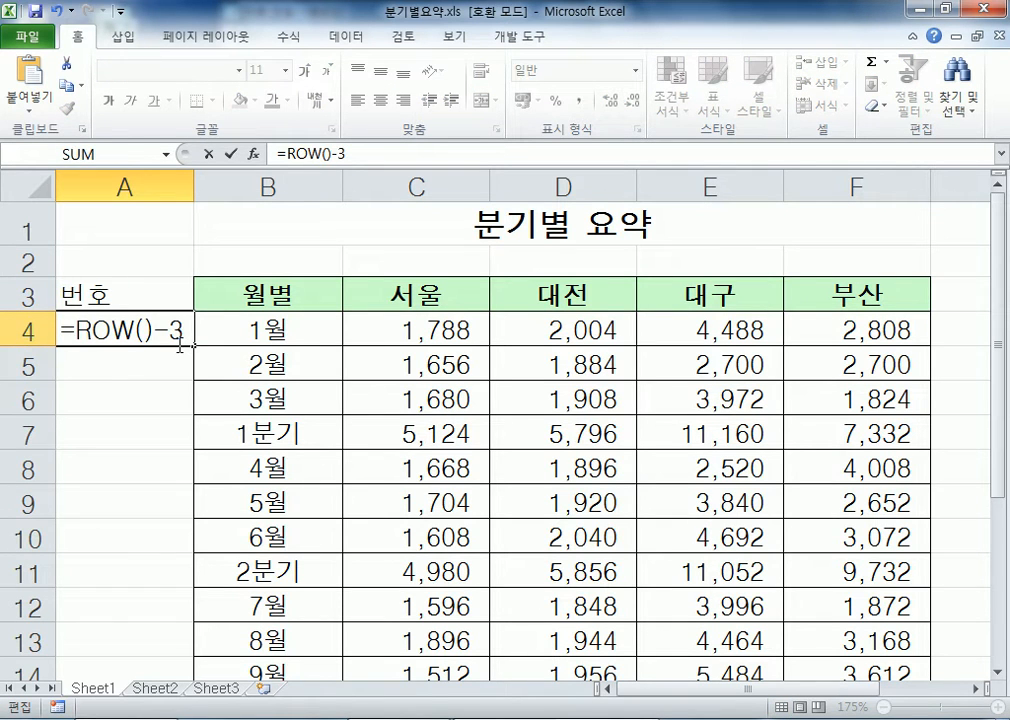
{"action": "key", "text": "Return"}
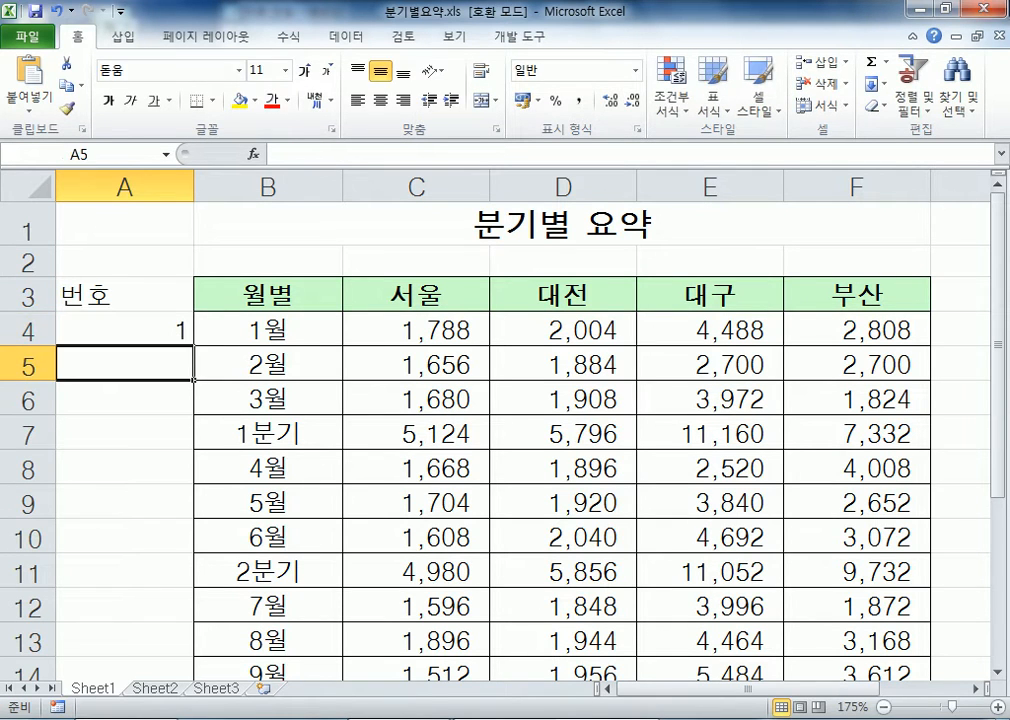
{"action": "left_click", "coordinate": [30, 401]}
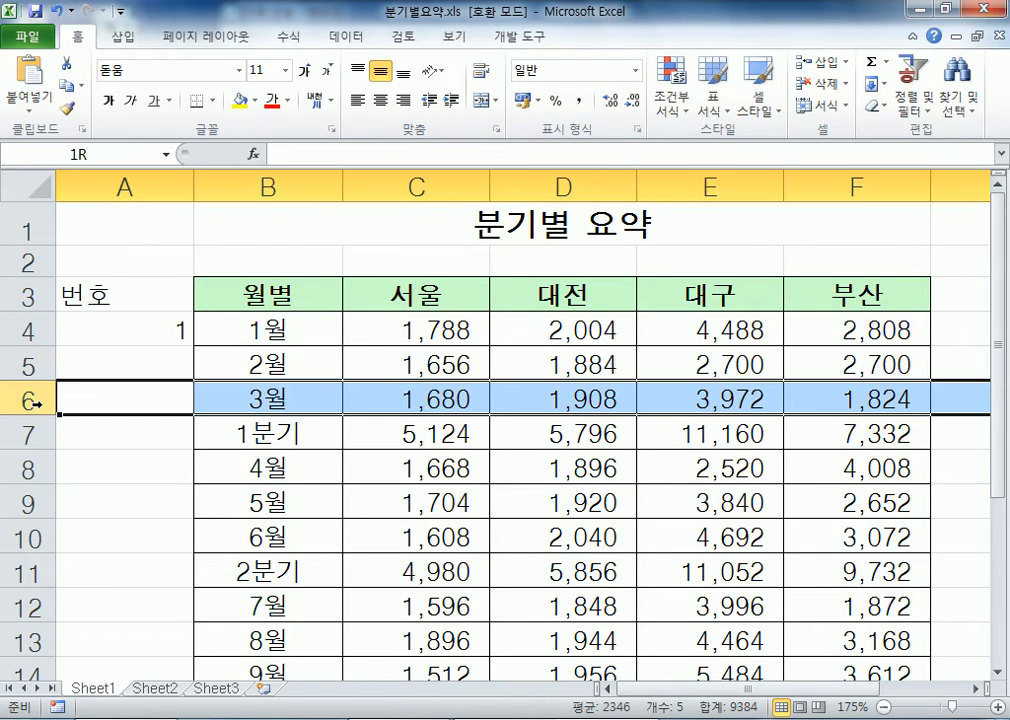
Step: Fill the =ROW()-3 formula from cell A4 down to A19, the 4분기 row
{"action": "left_click", "coordinate": [153, 315]}
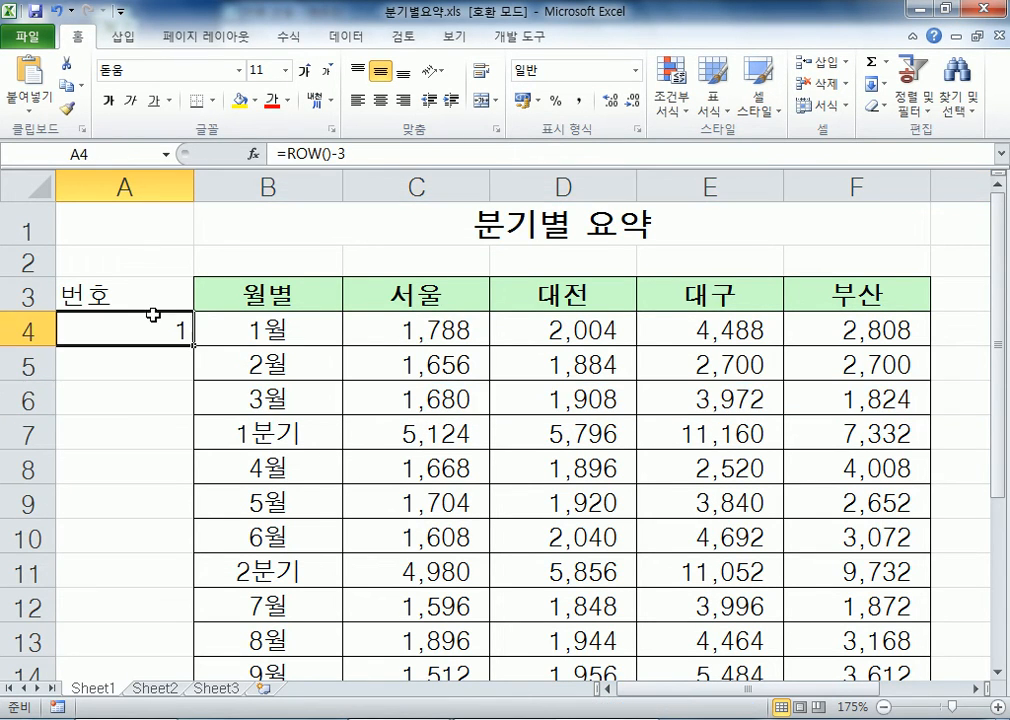
{"action": "scroll", "coordinate": [176, 318], "scroll_direction": "down", "scroll_amount": 3, "text": "ctrl"}
{"action": "scroll", "coordinate": [151, 311], "scroll_direction": "down", "scroll_amount": 2}
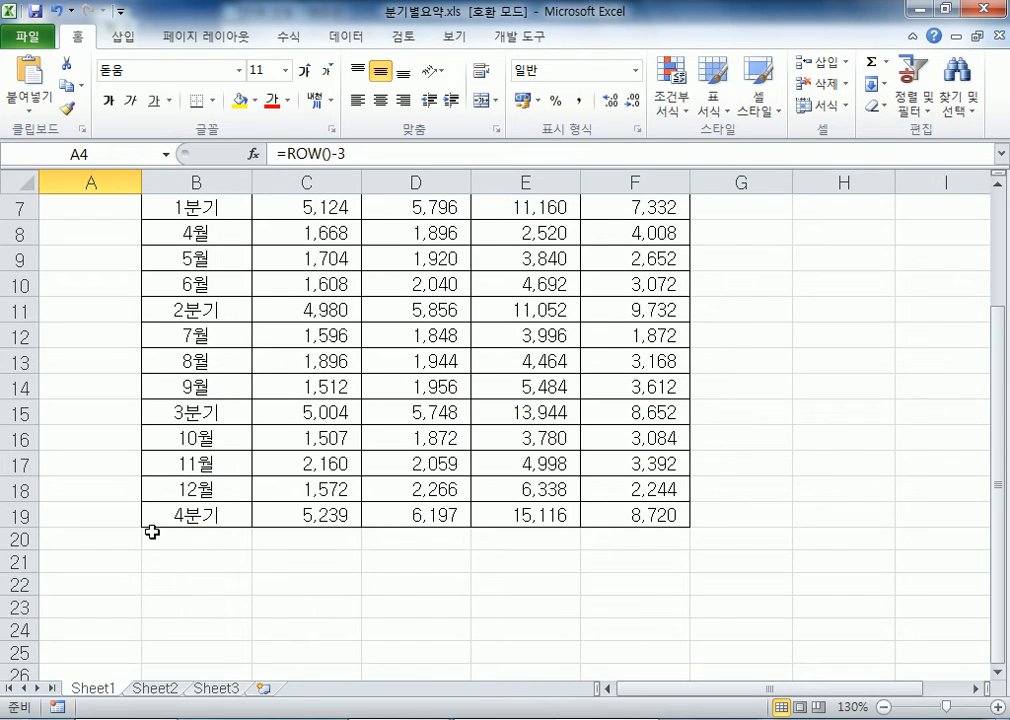
{"action": "scroll", "coordinate": [135, 516], "scroll_direction": "up", "scroll_amount": 2}
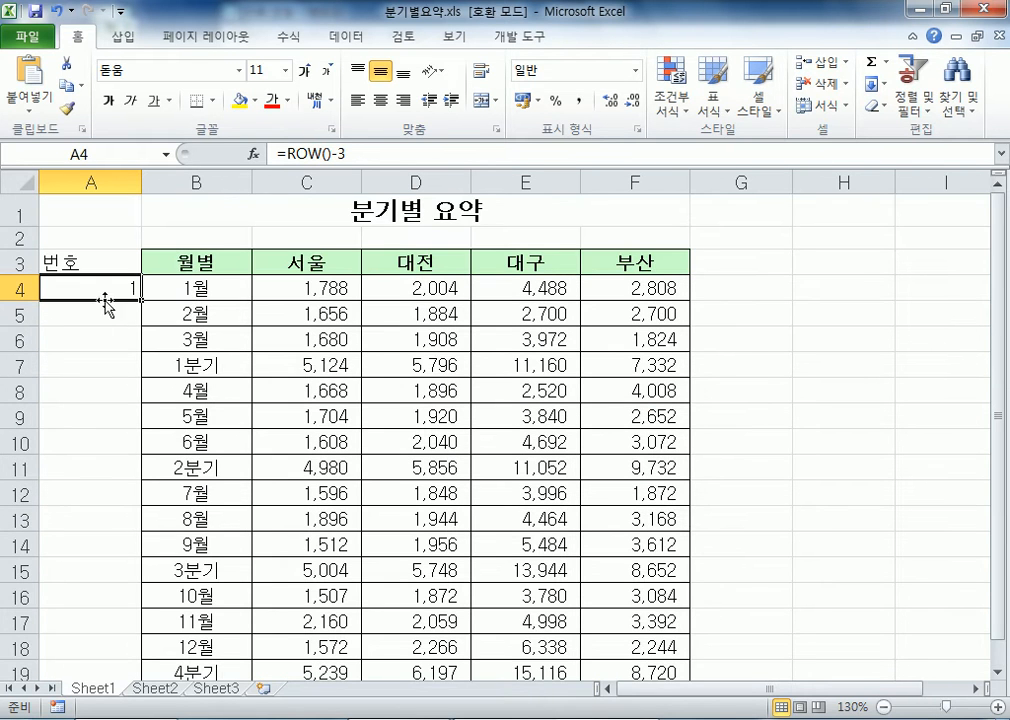
{"action": "double_click", "coordinate": [141, 299]}
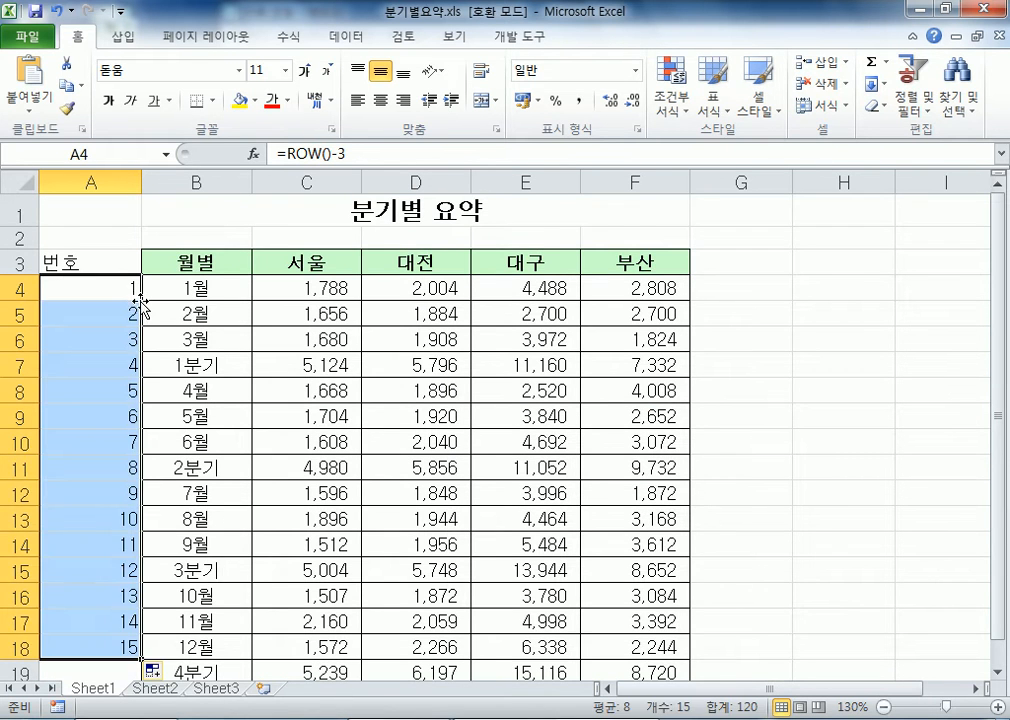
{"action": "scroll", "coordinate": [142, 413], "scroll_direction": "down", "scroll_amount": 3}
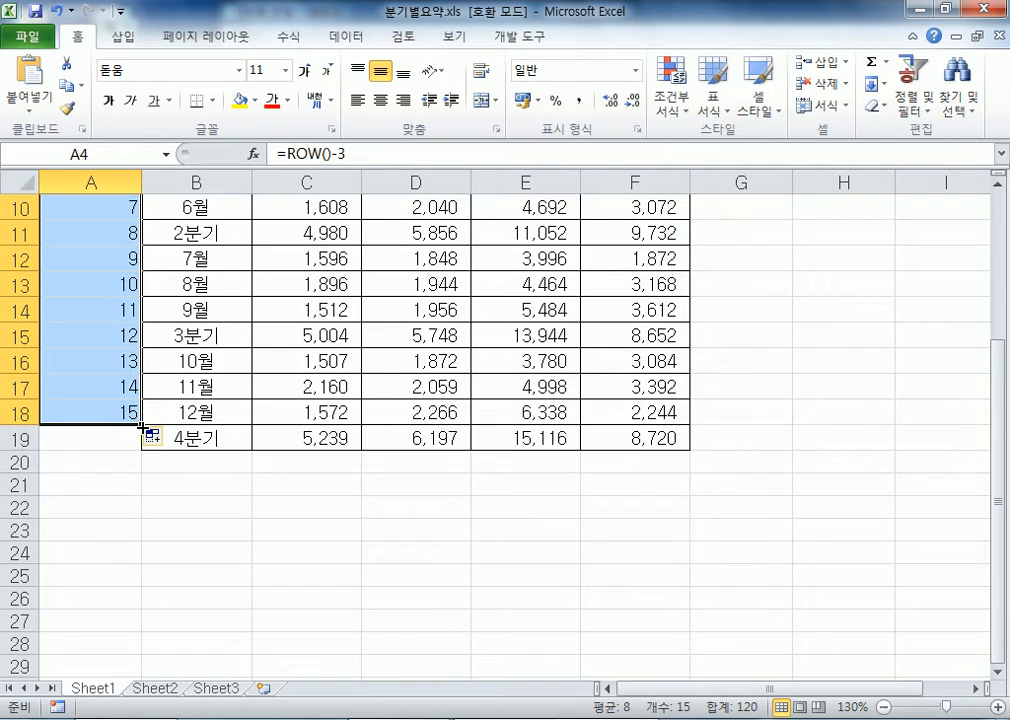
{"action": "left_click", "coordinate": [139, 423]}
{"action": "left_click_drag", "start_coordinate": [141, 424], "coordinate": [141, 451]}
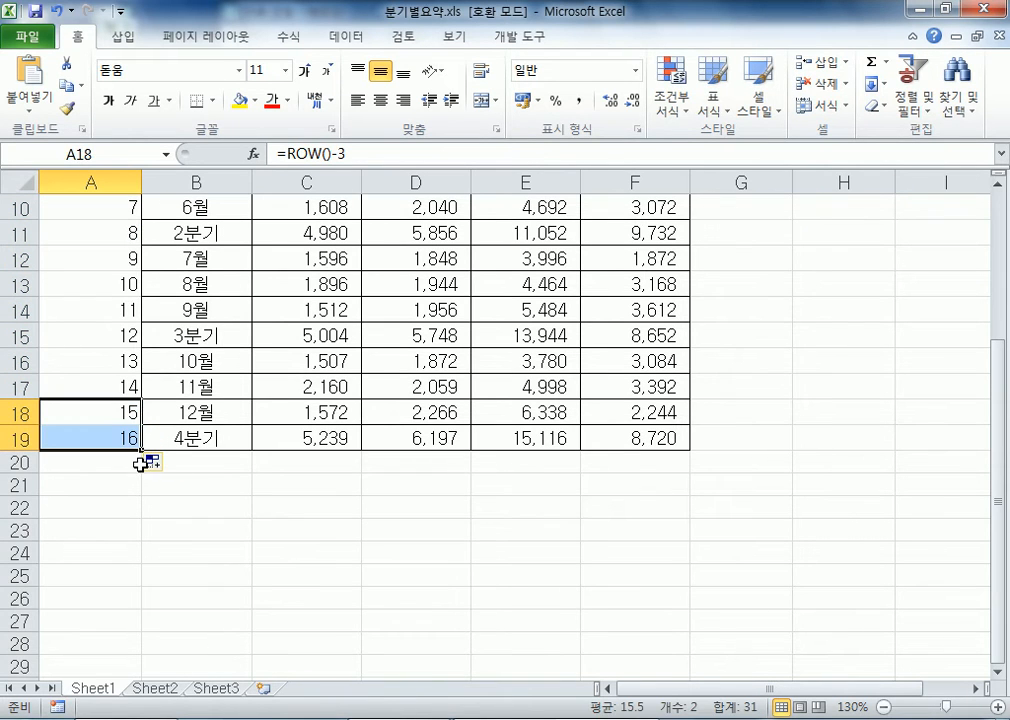
{"action": "scroll", "coordinate": [140, 463], "scroll_direction": "up", "scroll_amount": 3}
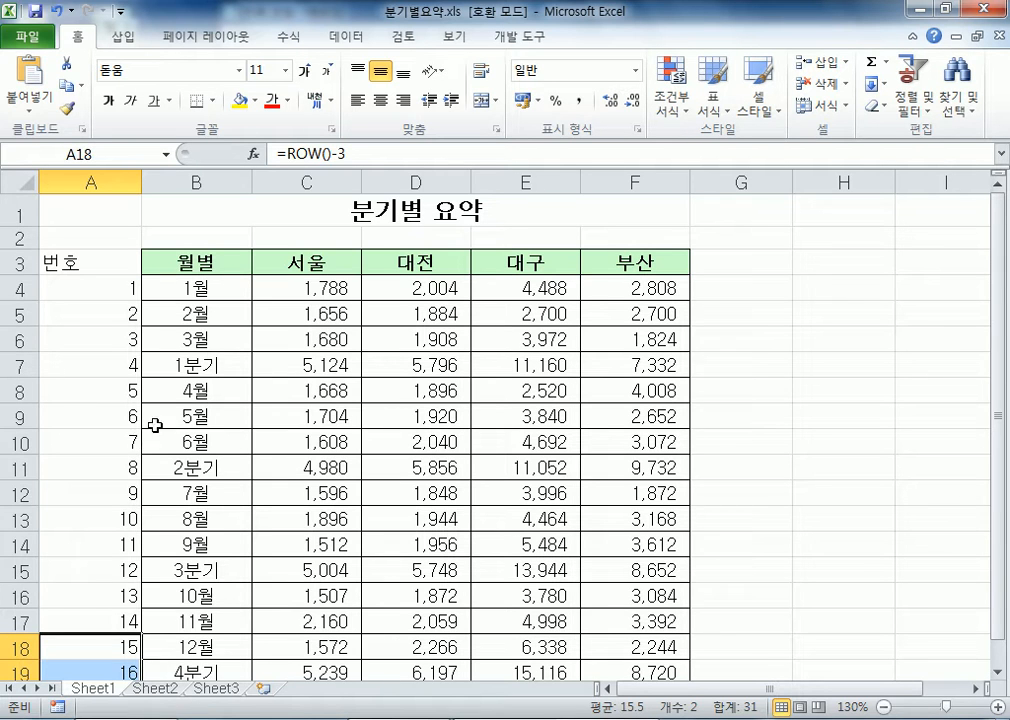
{"action": "left_click_drag", "start_coordinate": [18, 288], "coordinate": [10, 352]}
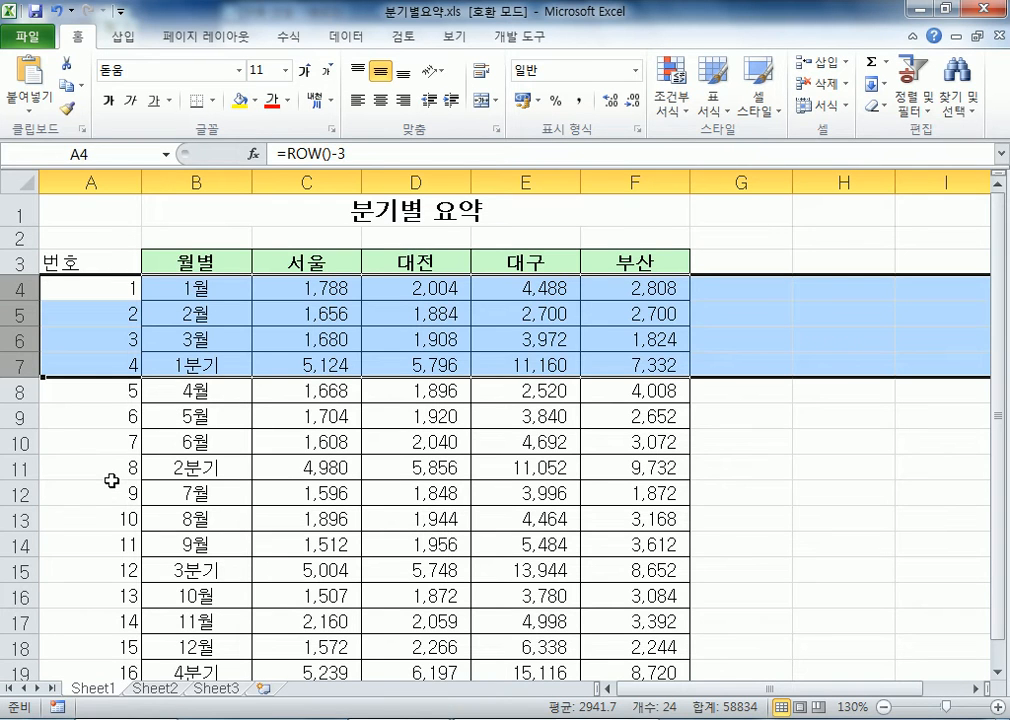
{"action": "left_click", "coordinate": [121, 288]}
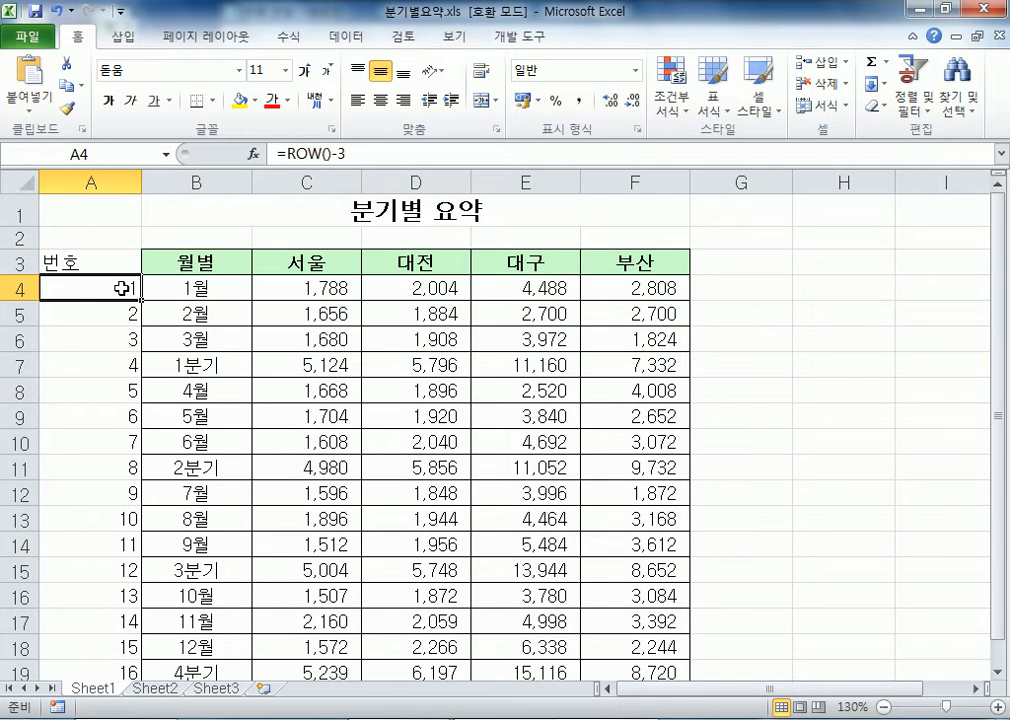
Step: Start a formula-based conditional formatting rule for cells B4 to F19 and open its cell format settings
{"action": "left_click_drag", "start_coordinate": [188, 288], "coordinate": [684, 685]}
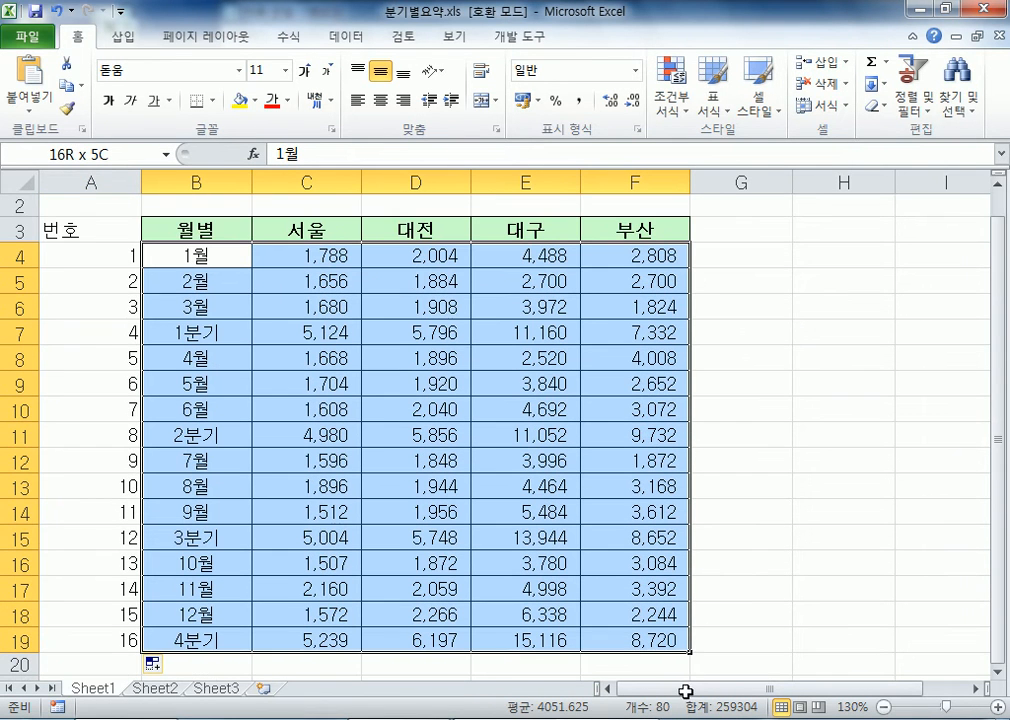
{"action": "scroll", "coordinate": [365, 487], "scroll_direction": "up", "scroll_amount": 1}
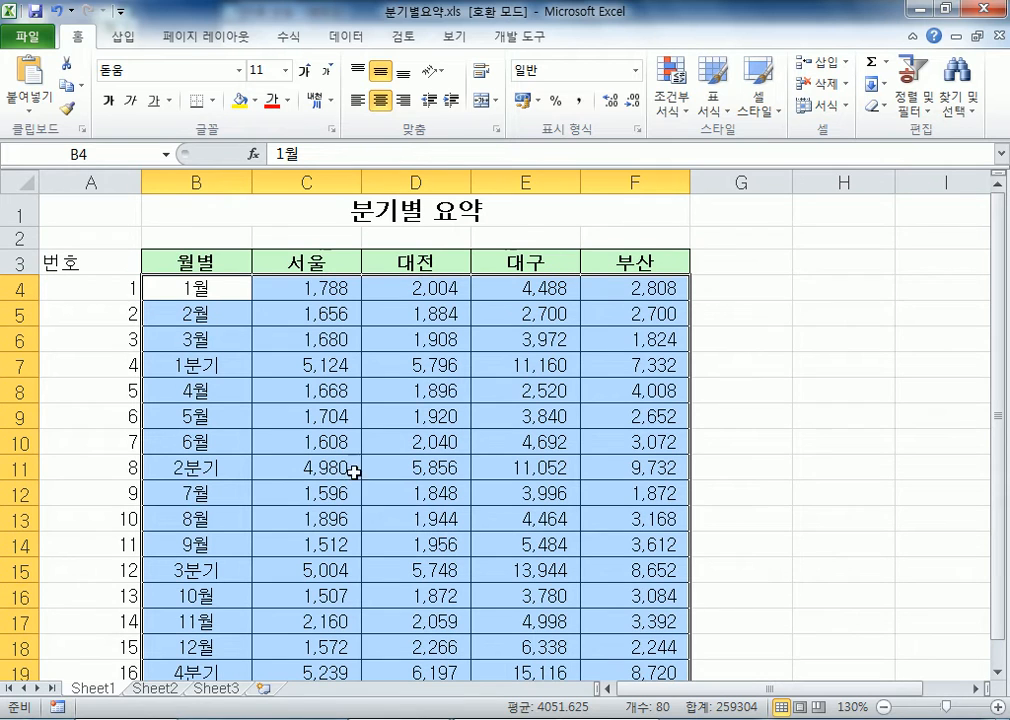
{"action": "left_click", "coordinate": [672, 90]}
{"action": "mouse_move", "coordinate": [670, 145]}
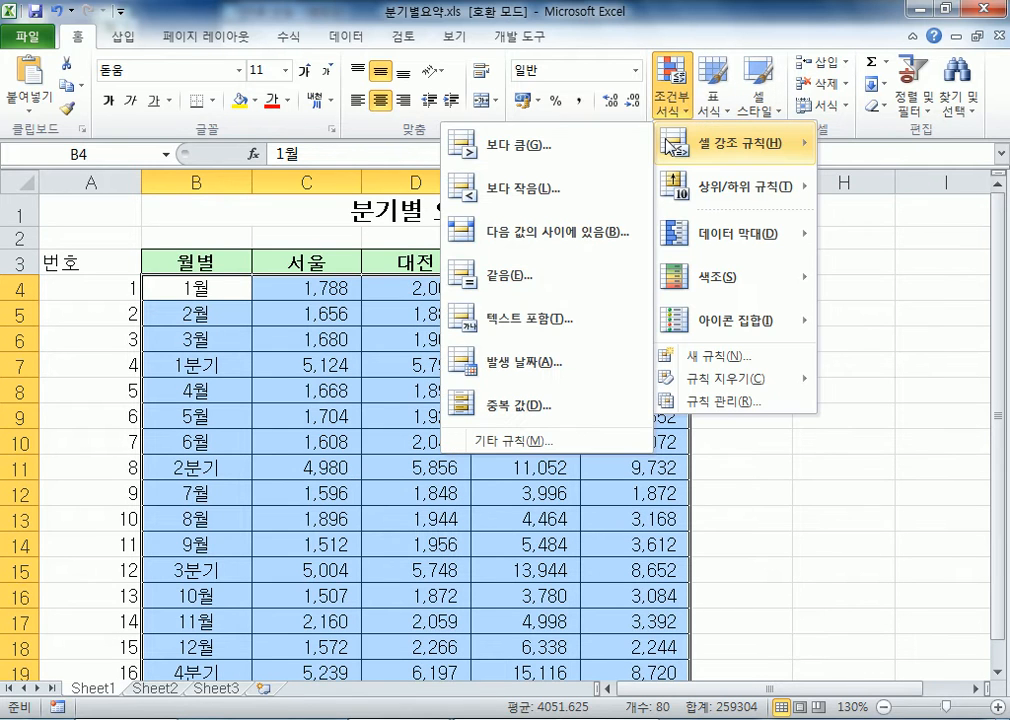
{"action": "left_click", "coordinate": [685, 356]}
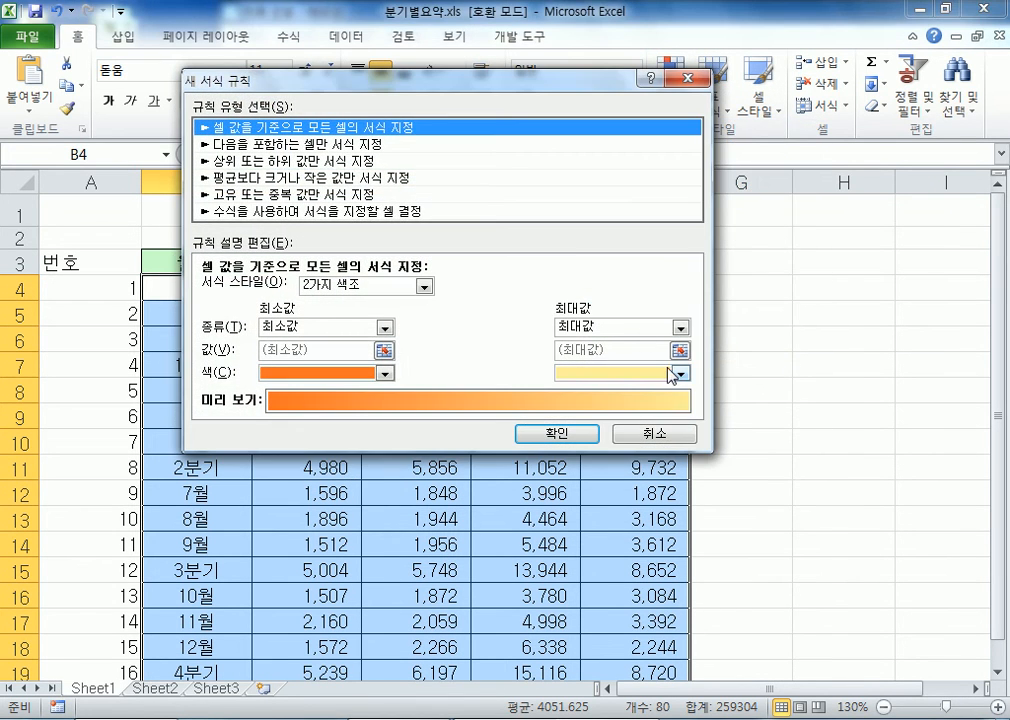
{"action": "left_click_drag", "start_coordinate": [340, 78], "coordinate": [447, 58]}
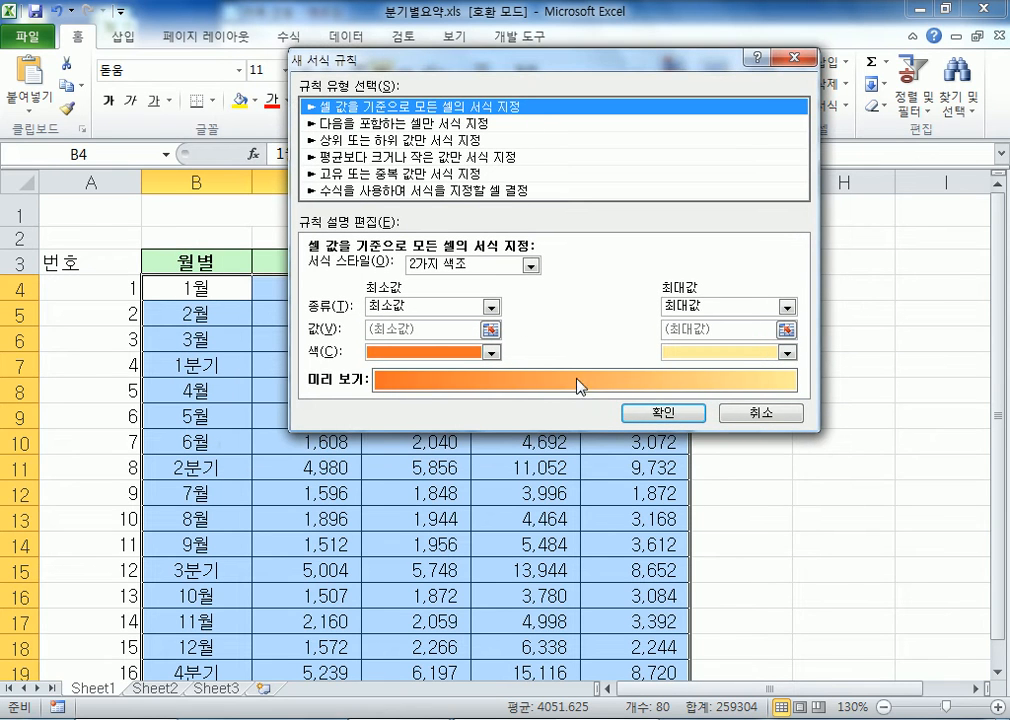
{"action": "left_click", "coordinate": [405, 190]}
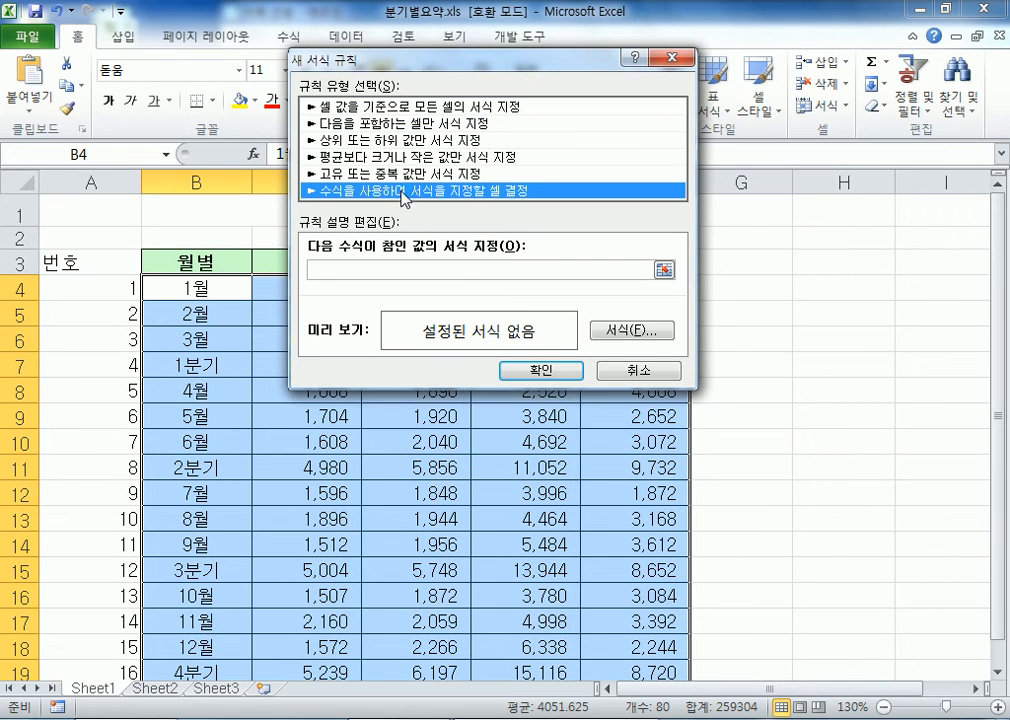
{"action": "left_click", "coordinate": [330, 268]}
{"action": "left_click", "coordinate": [602, 334]}
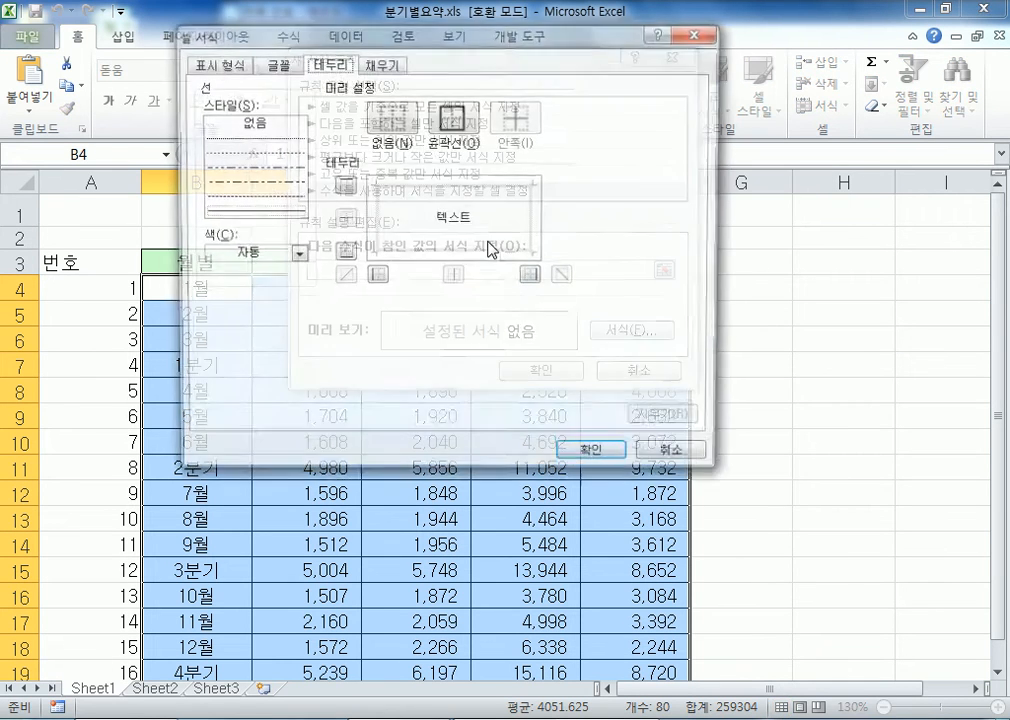
{"action": "left_click", "coordinate": [431, 258]}
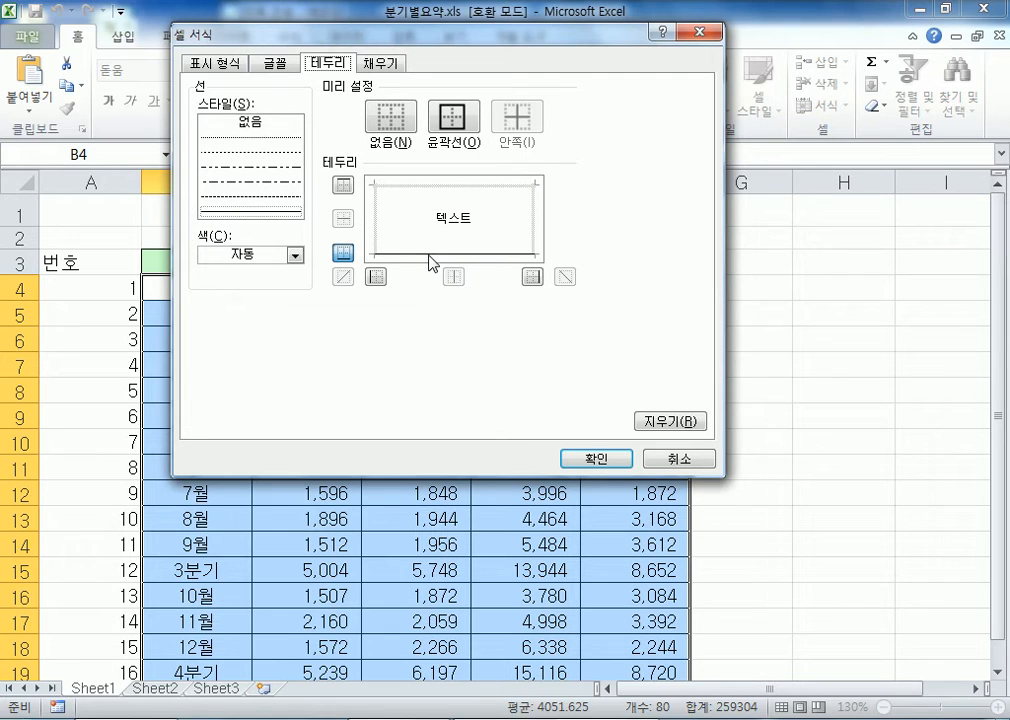
{"action": "left_click", "coordinate": [381, 64]}
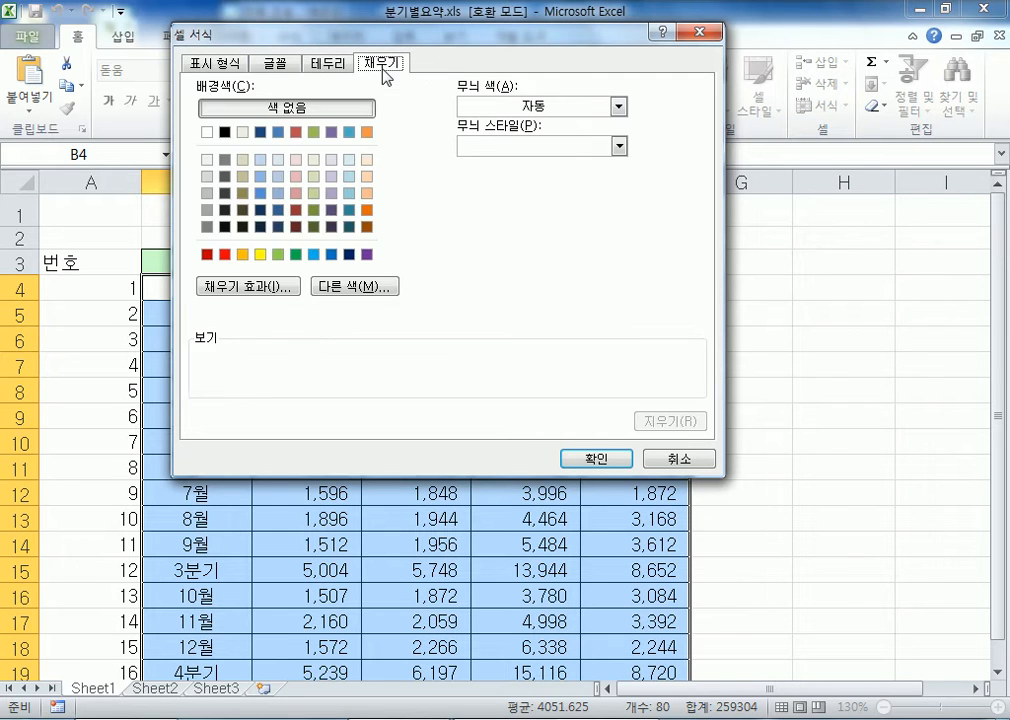
{"action": "left_click", "coordinate": [327, 62]}
{"action": "left_click", "coordinate": [407, 255]}
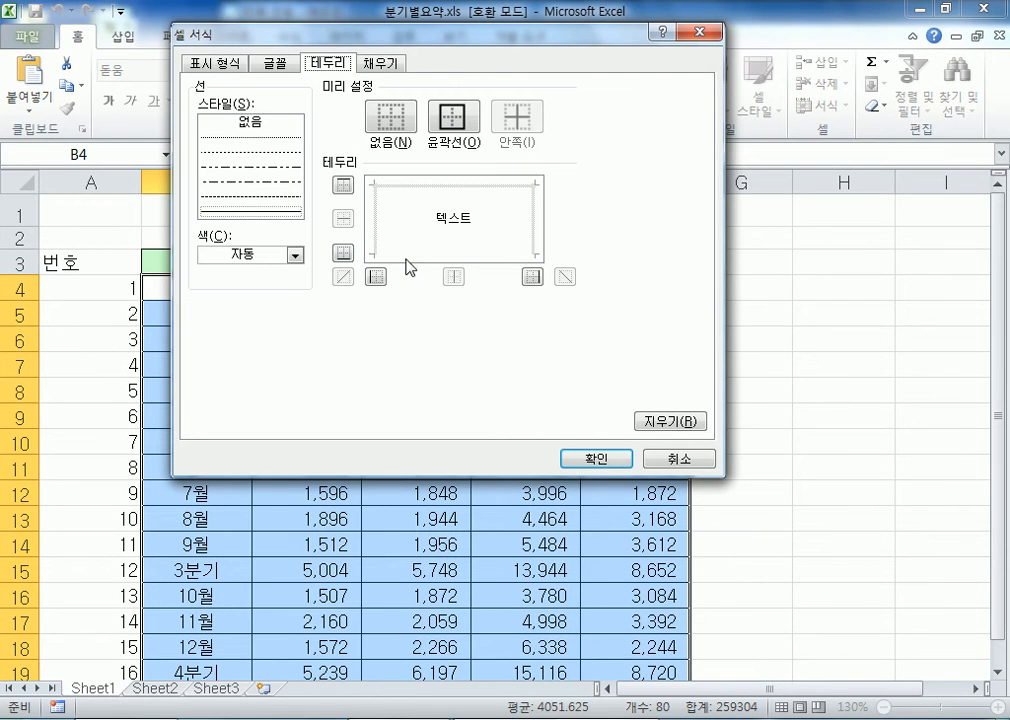
Step: Set the rule's format to a solid yellow background fill
{"action": "left_click", "coordinate": [381, 64]}
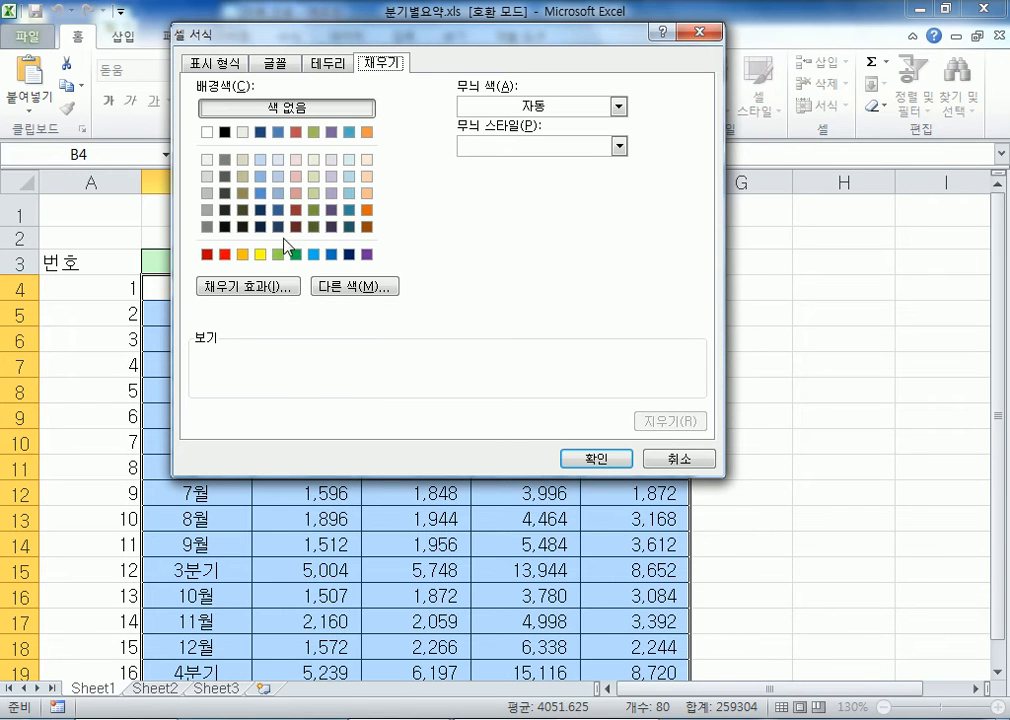
{"action": "left_click", "coordinate": [260, 254]}
{"action": "left_click_drag", "start_coordinate": [398, 42], "coordinate": [612, 66]}
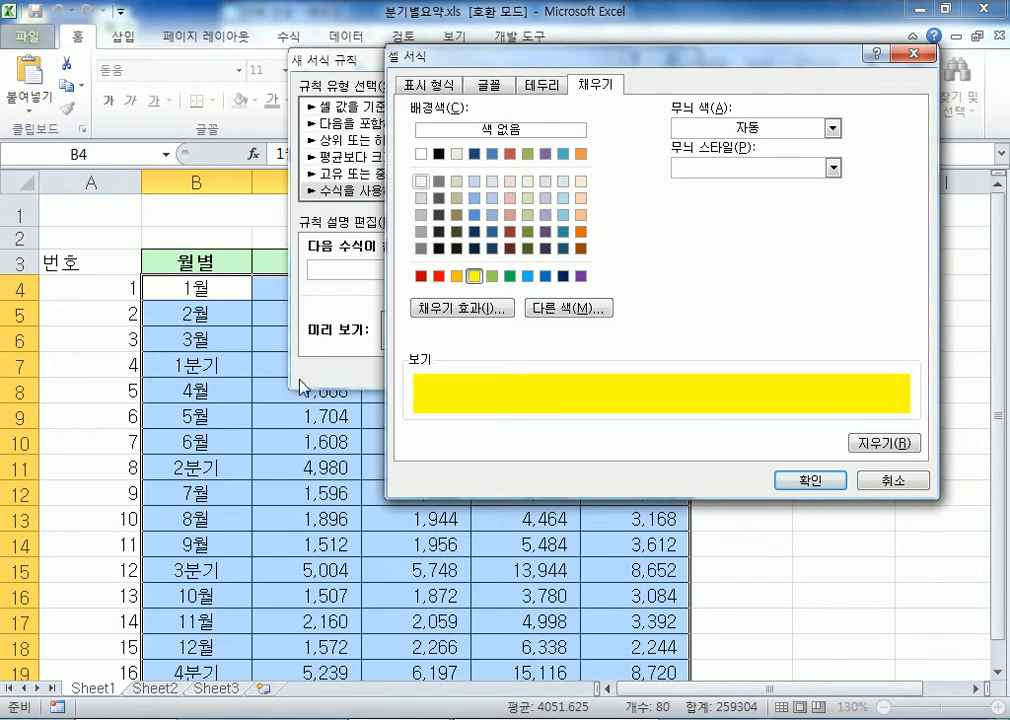
{"action": "left_click", "coordinate": [812, 483]}
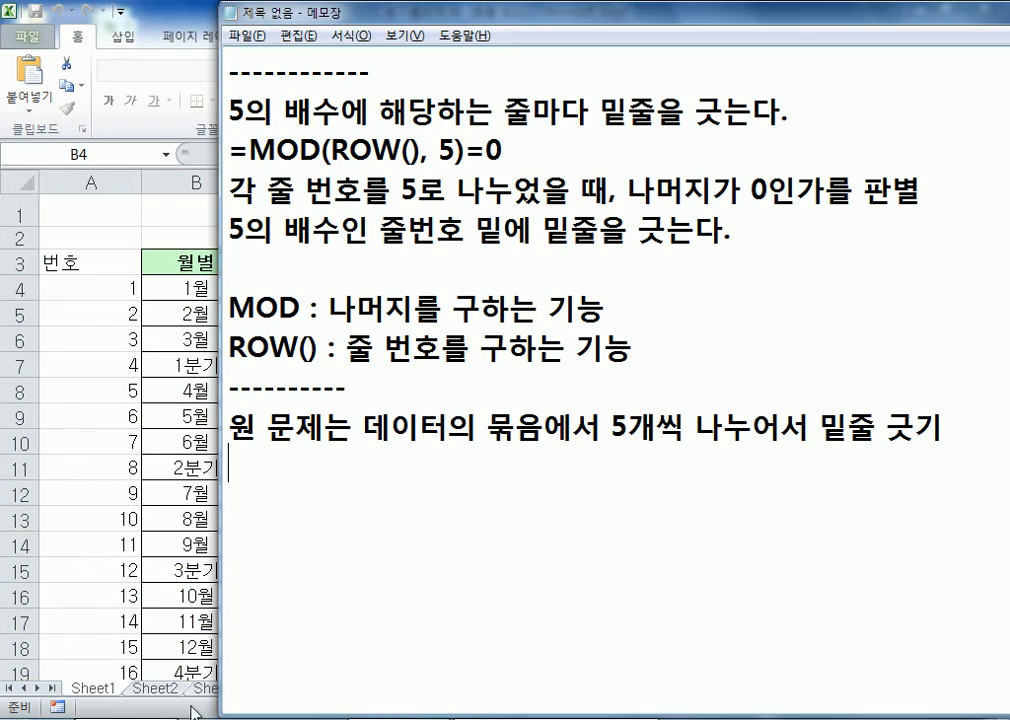
Step: Switch to Notepad, copy the formula =MOD(ROW(), 5)=0, and change 5개씩 to 4개씩 in the last note line
{"action": "key", "text": "alt+Tab"}
{"action": "left_click_drag", "start_coordinate": [230, 150], "coordinate": [497, 150]}
{"action": "key", "text": "ctrl+c"}
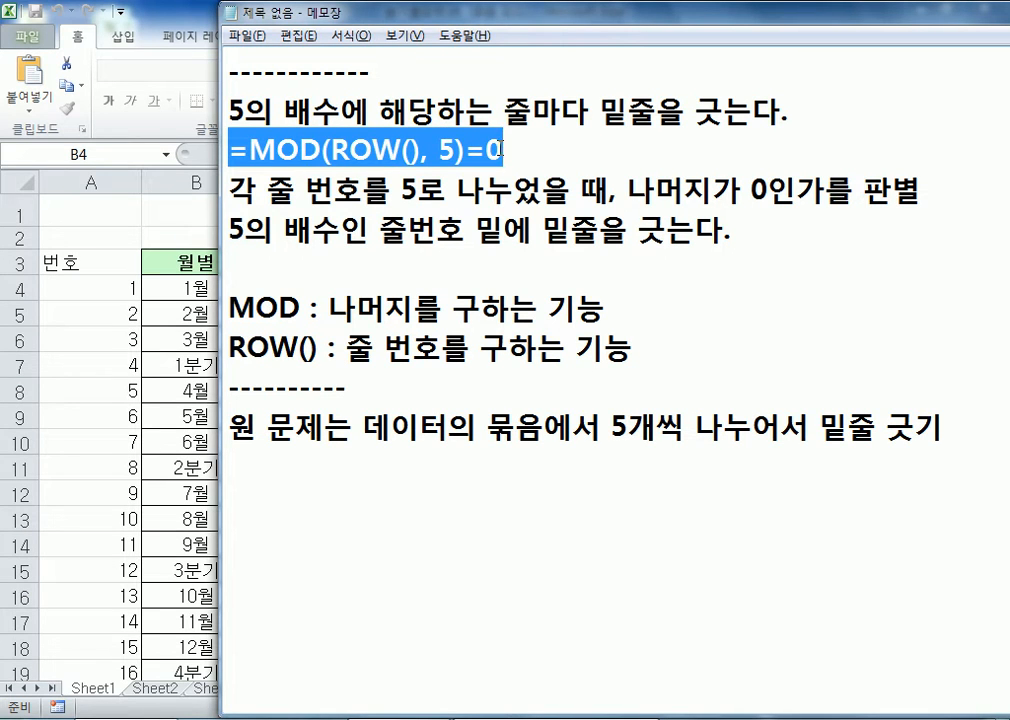
{"action": "left_click_drag", "start_coordinate": [610, 428], "coordinate": [626, 428]}
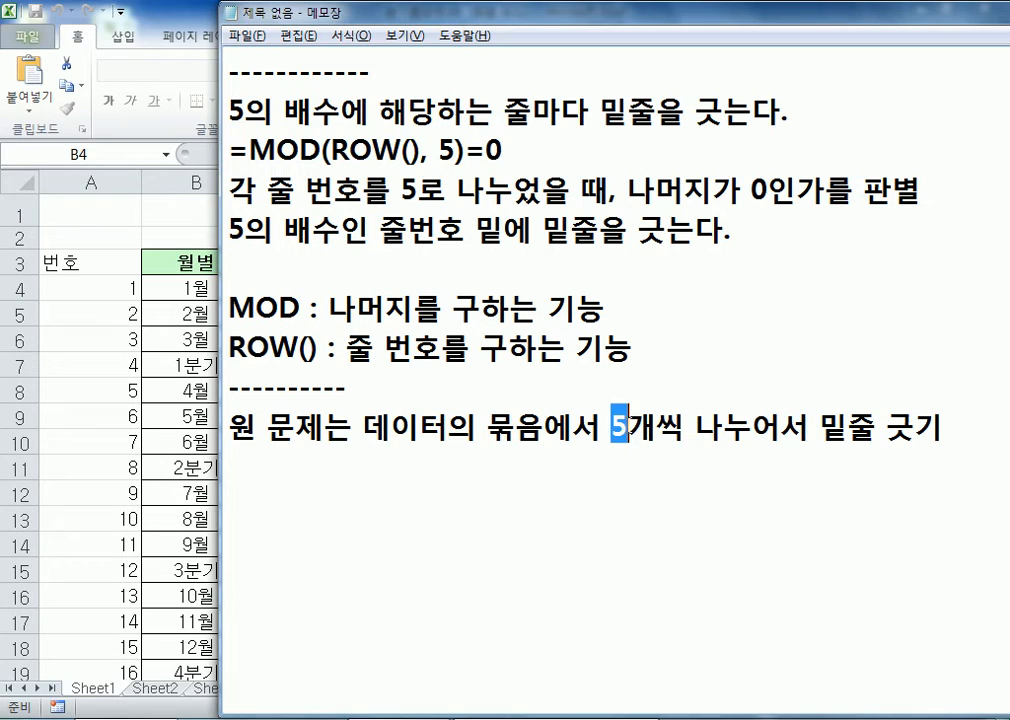
{"action": "type", "text": "4"}
{"action": "key", "text": "End"}
{"action": "key", "text": "Return"}
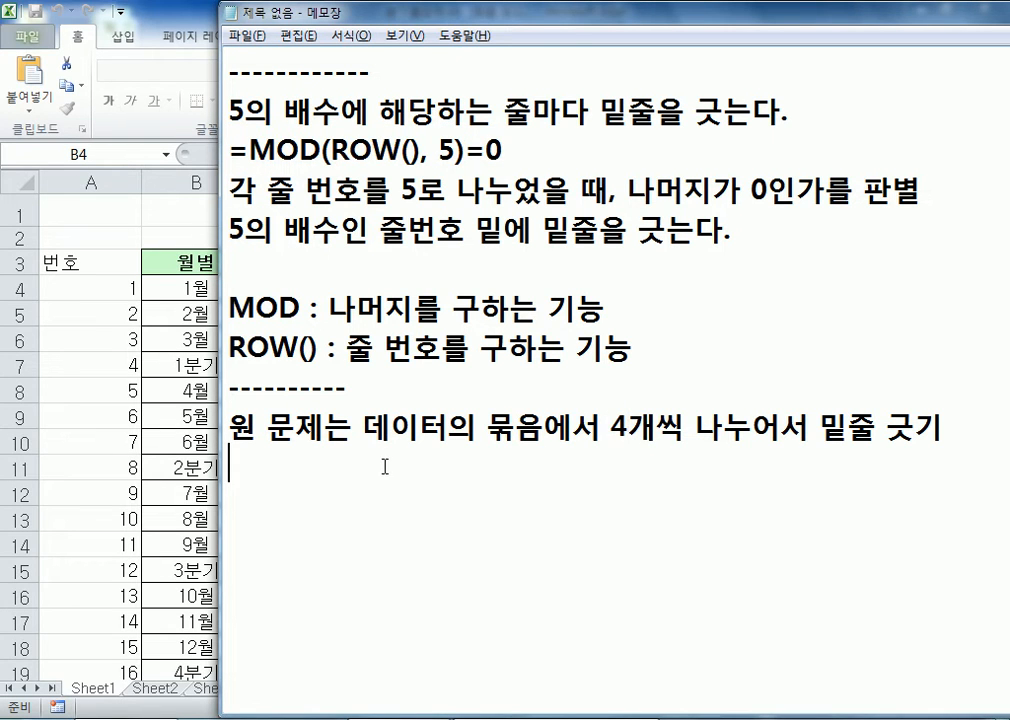
Step: Paste the copied MOD formula below the 4개씩 note and adapt its numbers to the four-row grouping
{"action": "key", "text": "ctrl+v"}
{"action": "left_click_drag", "start_coordinate": [457, 466], "coordinate": [440, 466]}
{"action": "type", "text": "34"}
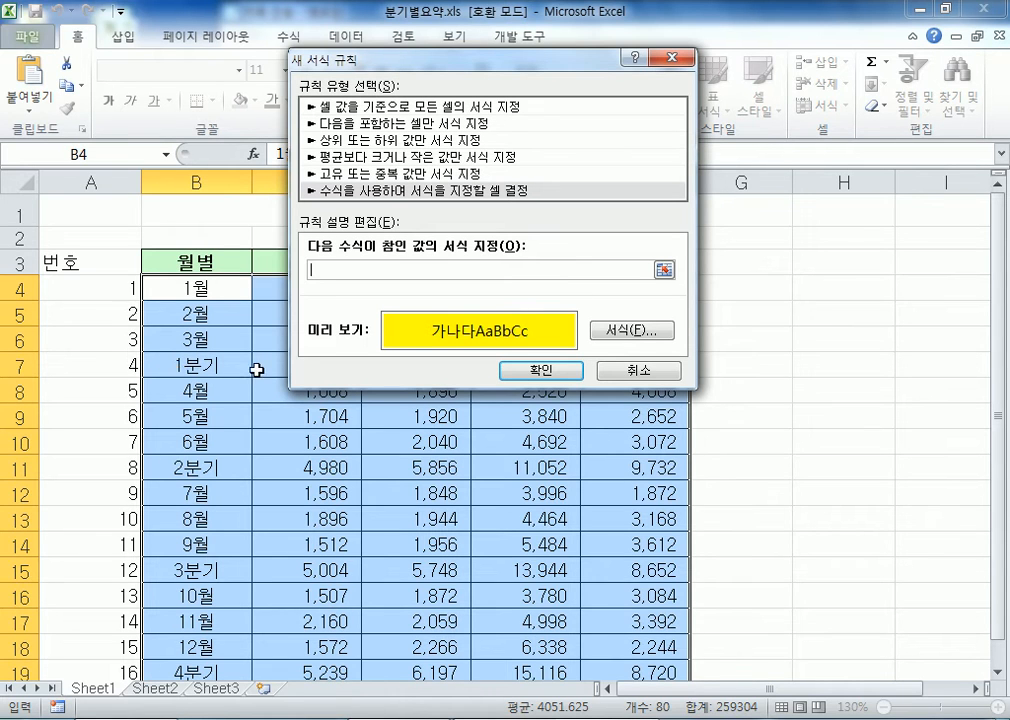
Step: Switch back to Excel and enter =MOD(ROW()-3,4)=0 as the condition of the new formatting rule
{"action": "type", "text": "=MOD(ROW()-3,4)=0"}
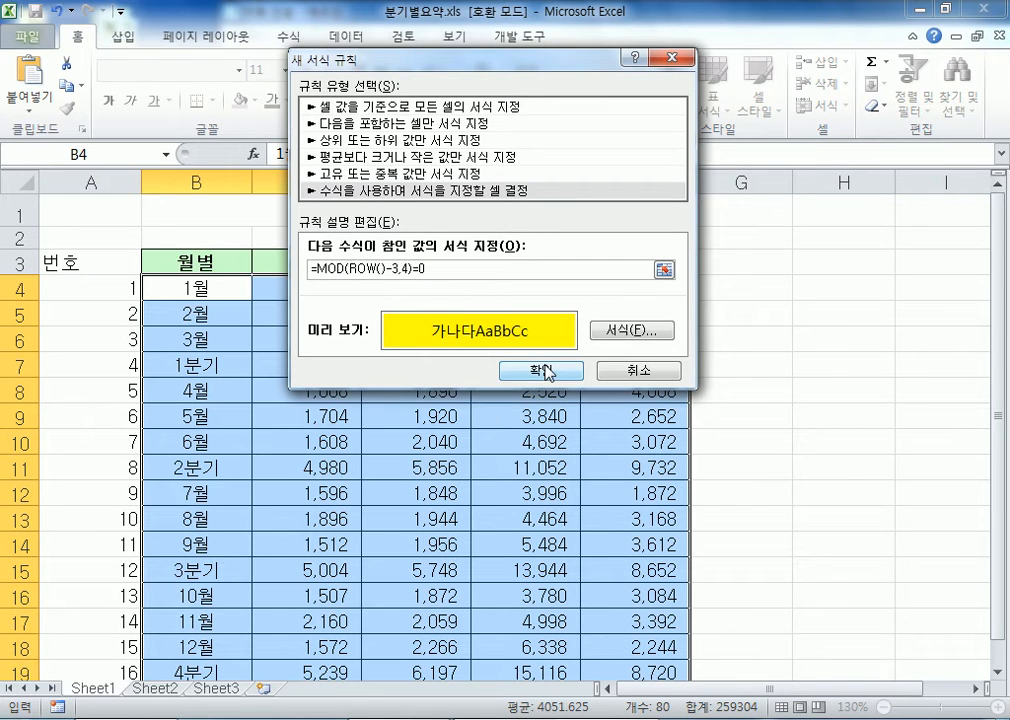
Step: Copy the rule's formula =MOD(ROW()-3,4)=0 and apply the new yellow-fill conditional formatting rule to B4:F19
{"action": "left_click_drag", "start_coordinate": [536, 272], "coordinate": [147, 258]}
{"action": "key", "text": "ctrl+c"}
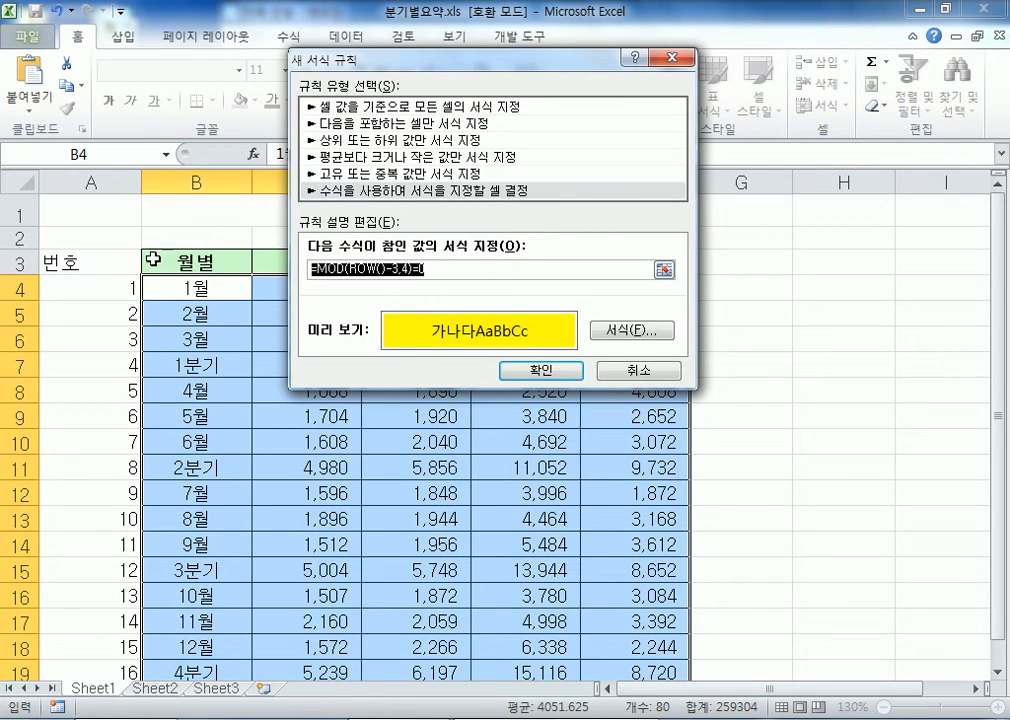
{"action": "left_click", "coordinate": [548, 378]}
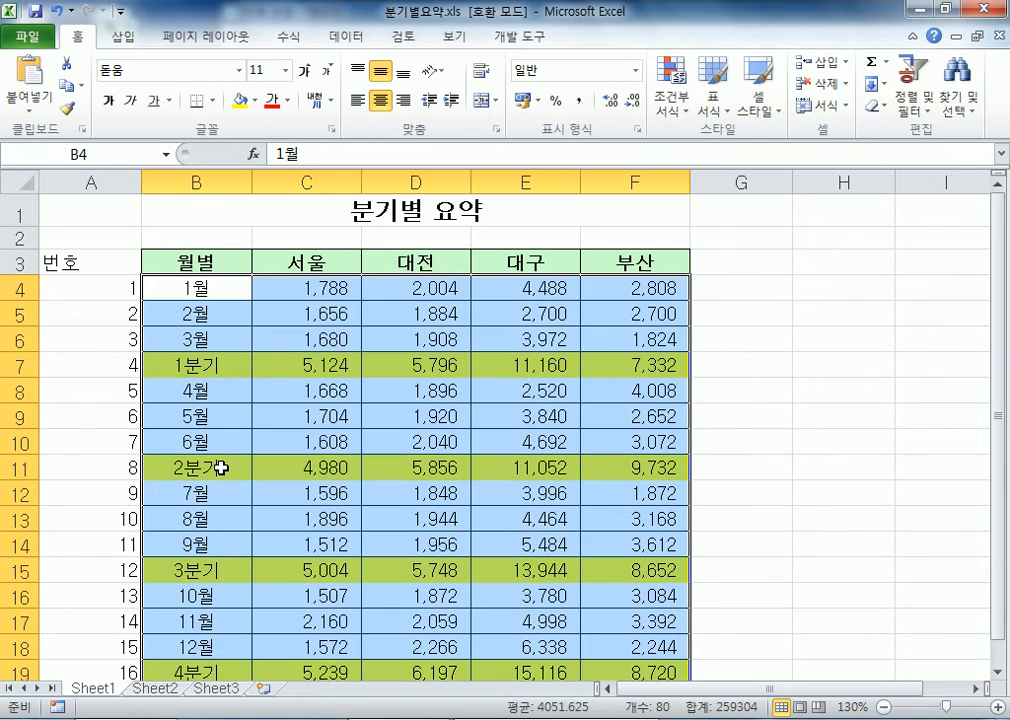
{"action": "left_click", "coordinate": [220, 467]}
{"action": "scroll", "coordinate": [306, 548], "scroll_direction": "down", "scroll_amount": 2}
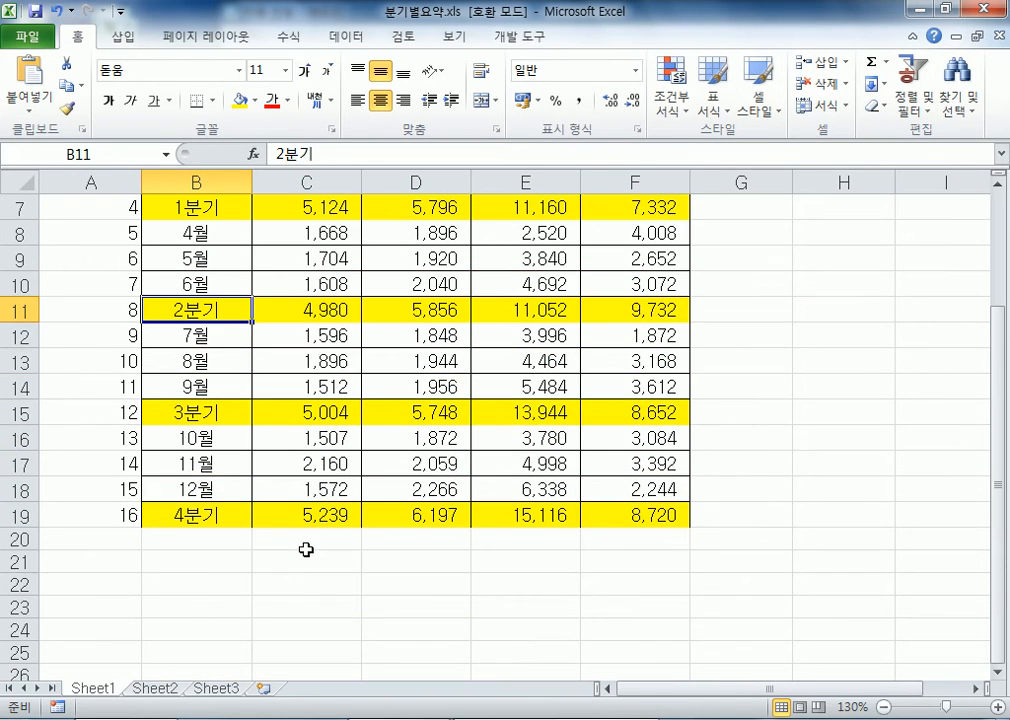
{"action": "scroll", "coordinate": [306, 548], "scroll_direction": "up", "scroll_amount": 2}
Step: Switch to Notepad and paste =MOD(ROW()-3,4)=0 on the line below the =MOD(ROW(), 4)=0 formula
{"action": "key", "text": "alt+Tab"}
{"action": "left_click", "coordinate": [300, 521]}
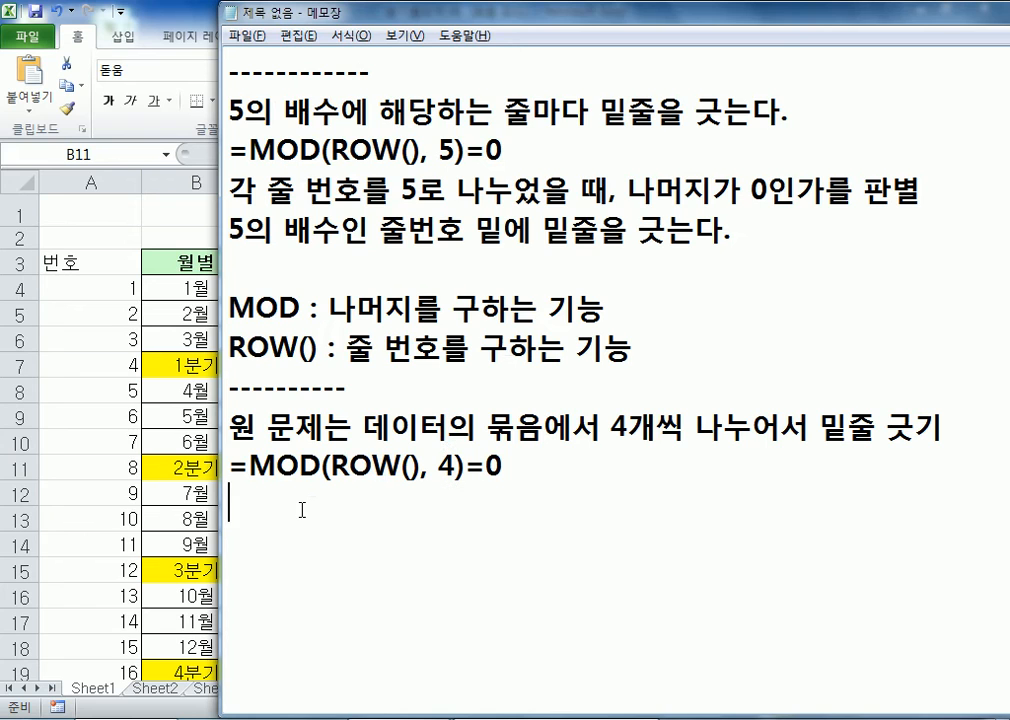
{"action": "key", "text": "ctrl+v"}
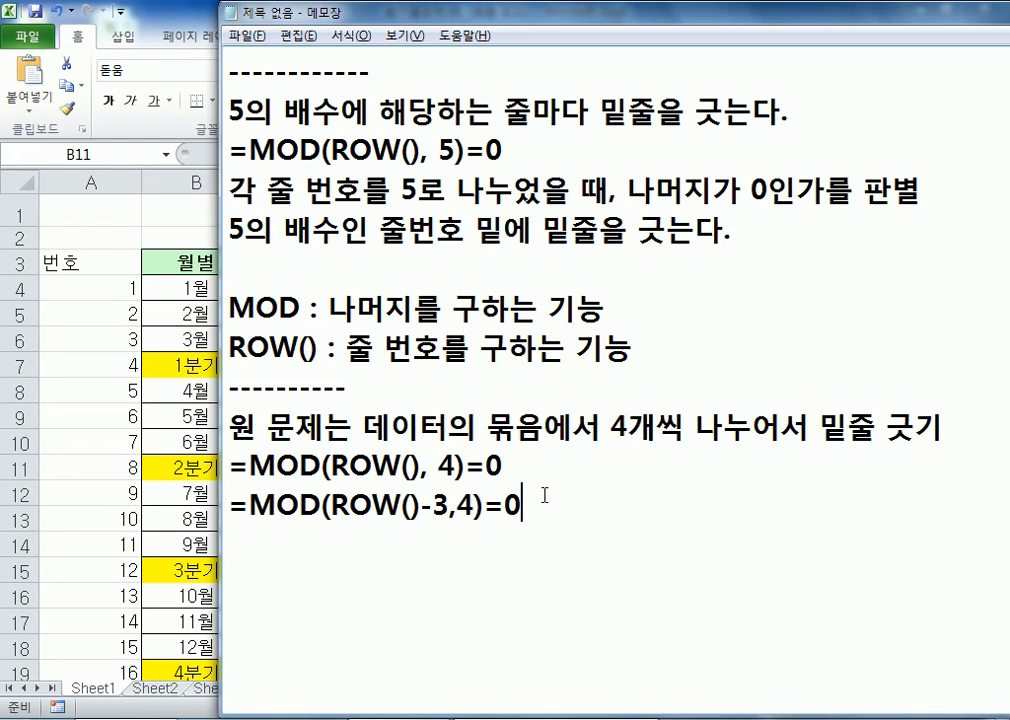
Step: Switch back to the Excel workbook and select the data range B4:F19
{"action": "key", "text": "alt+Tab"}
{"action": "left_click_drag", "start_coordinate": [198, 288], "coordinate": [622, 600]}
{"action": "scroll", "coordinate": [642, 291], "scroll_direction": "up", "scroll_amount": 1}
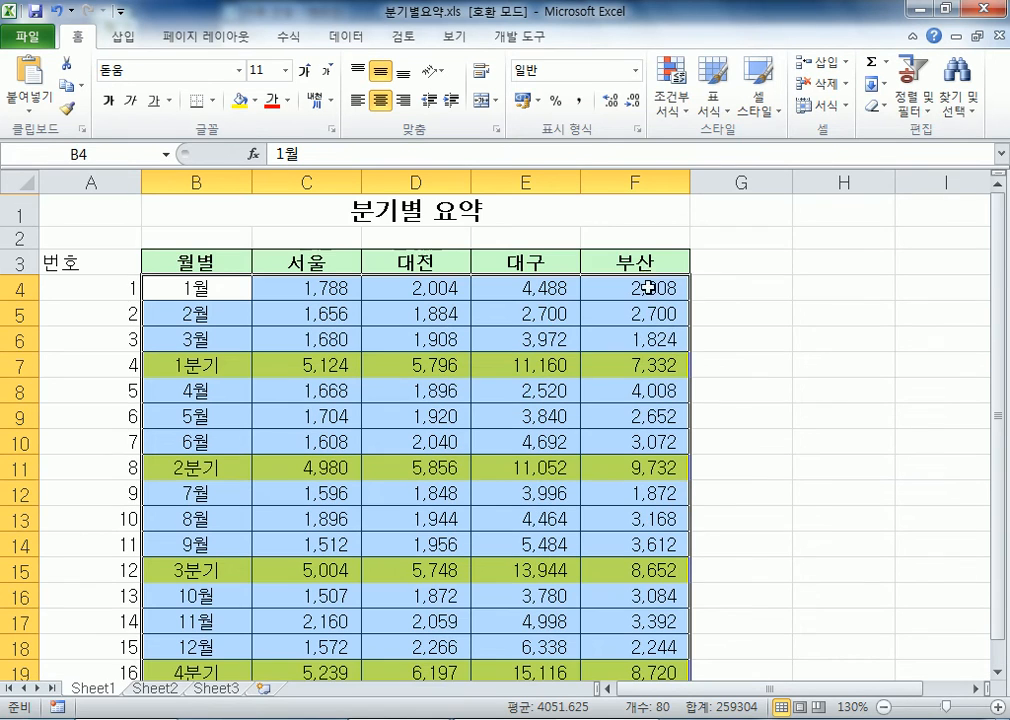
{"action": "left_click", "coordinate": [672, 82]}
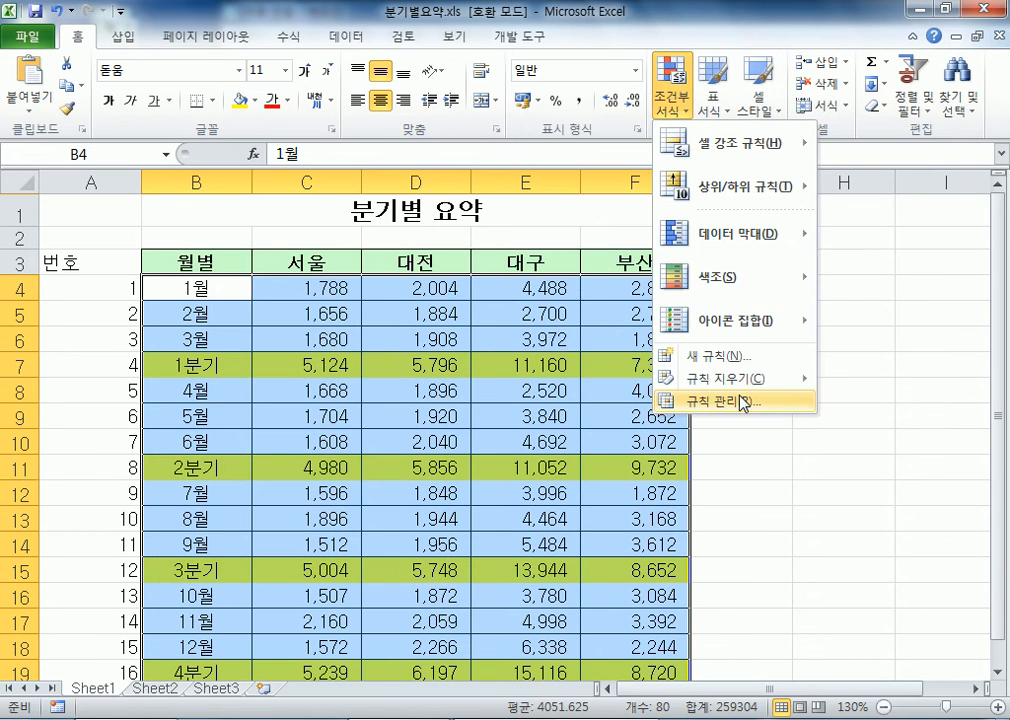
{"action": "left_click", "coordinate": [742, 404]}
{"action": "left_click", "coordinate": [670, 343]}
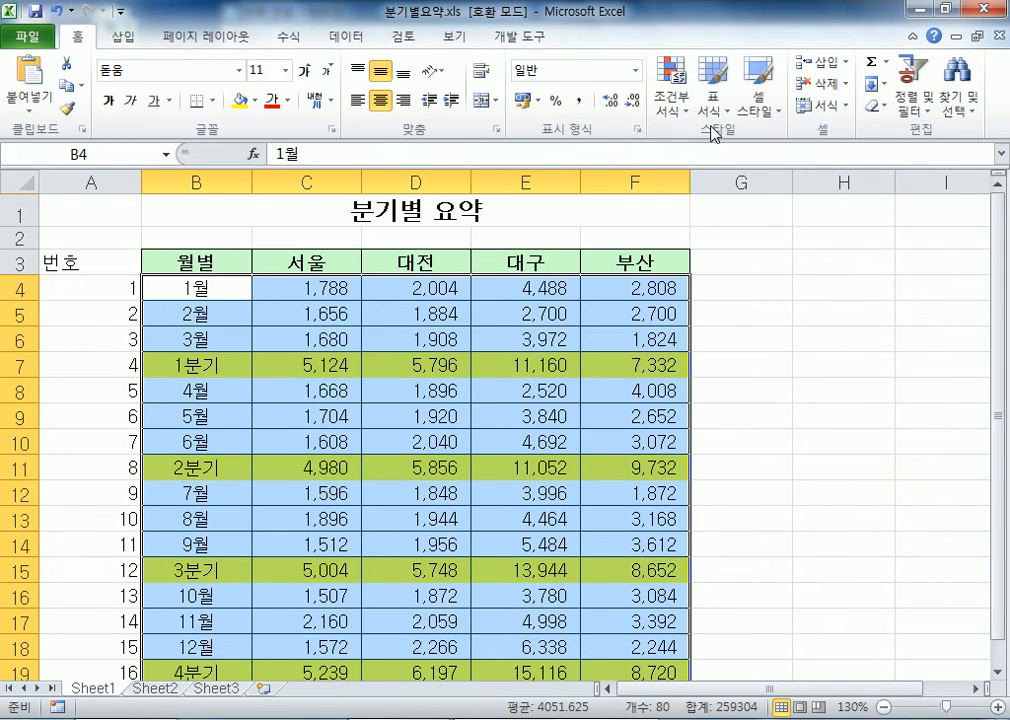
{"action": "left_click", "coordinate": [672, 84]}
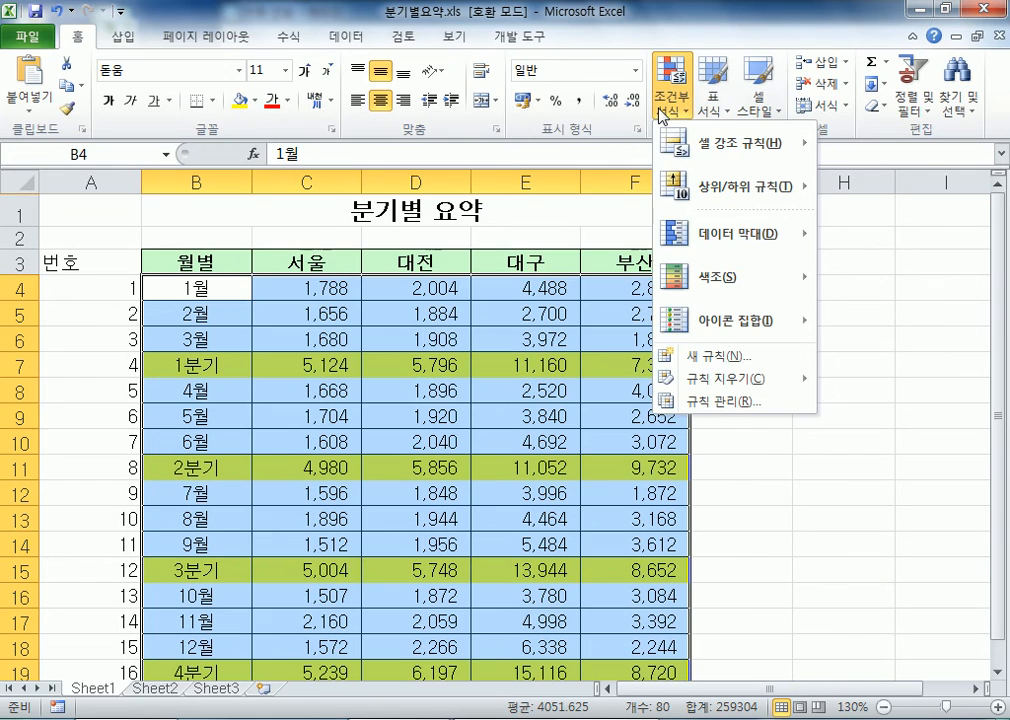
{"action": "left_click", "coordinate": [704, 360]}
{"action": "left_click", "coordinate": [248, 169]}
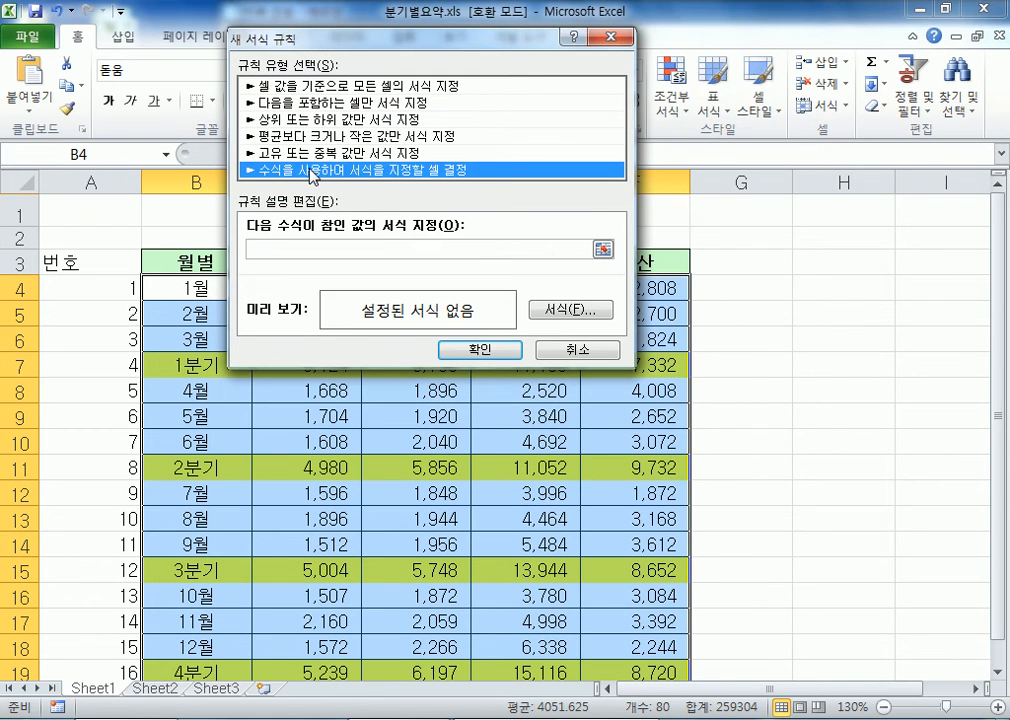
{"action": "left_click", "coordinate": [560, 350]}
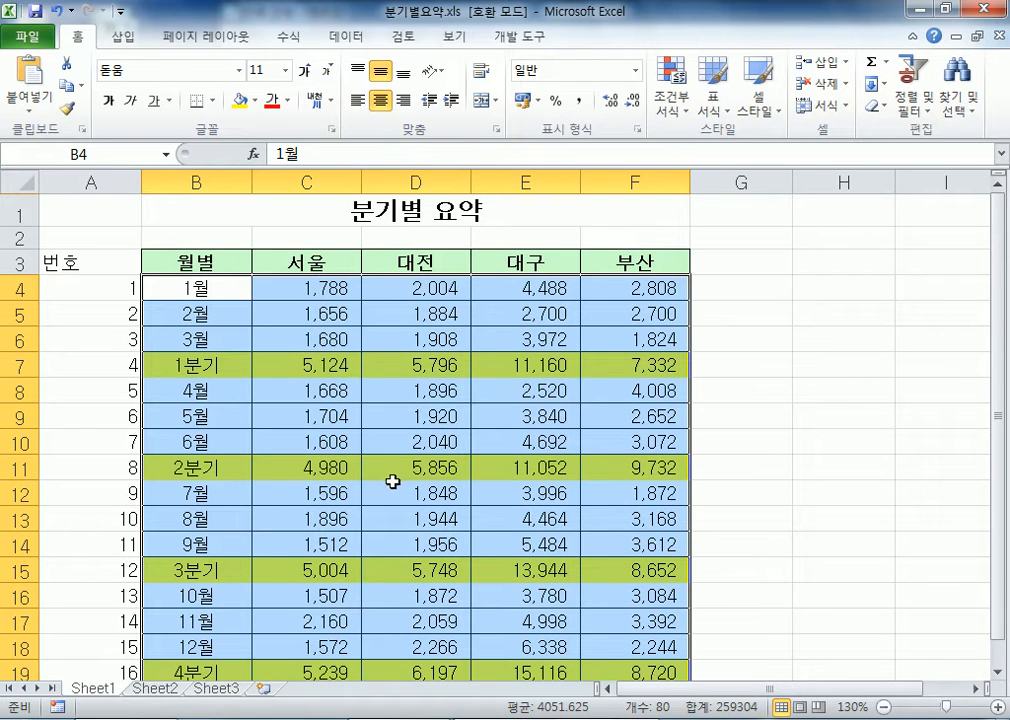
Step: Edit the existing MOD rule for B4:F19 to add a bottom border to its yellow format, and apply it
{"action": "left_click", "coordinate": [672, 100]}
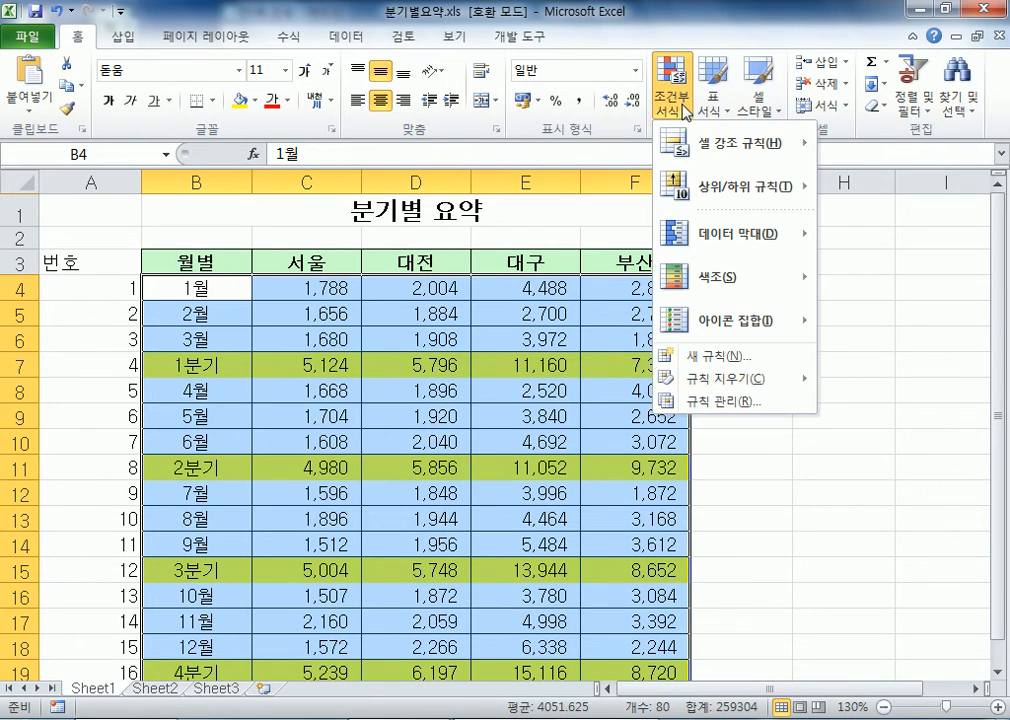
{"action": "left_click", "coordinate": [740, 404]}
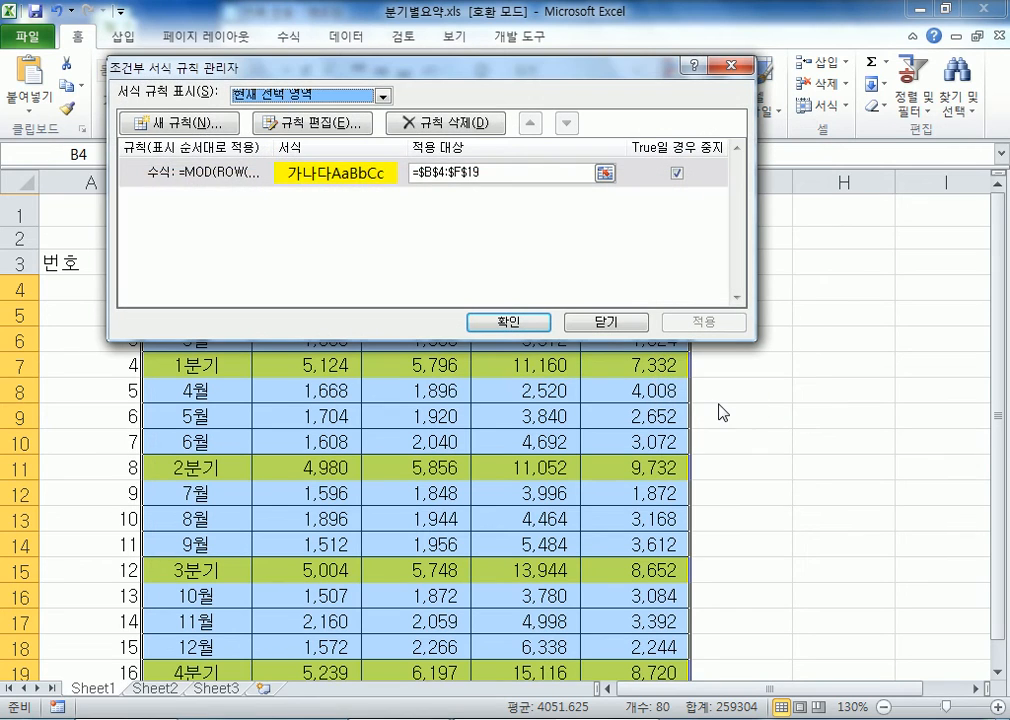
{"action": "left_click", "coordinate": [196, 178]}
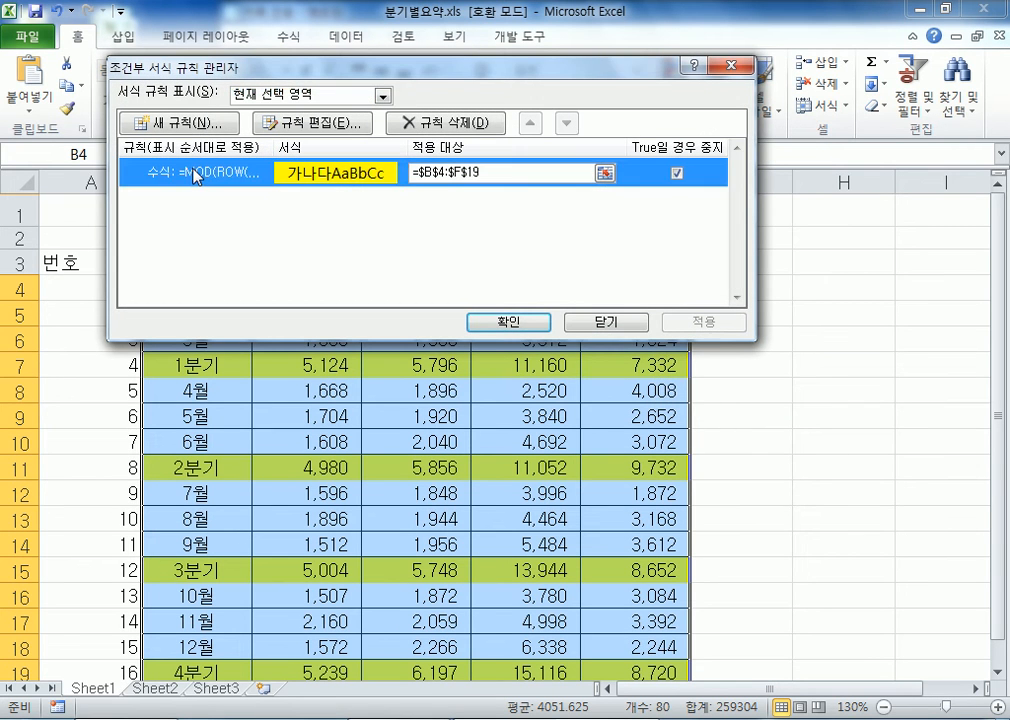
{"action": "double_click", "coordinate": [196, 178]}
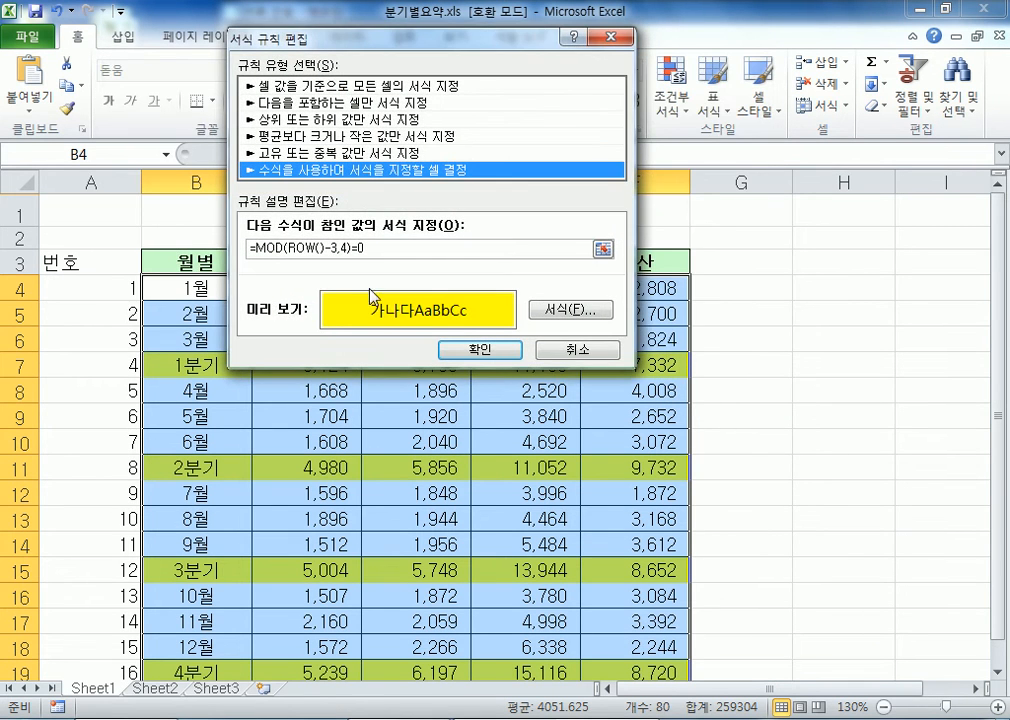
{"action": "left_click", "coordinate": [567, 312]}
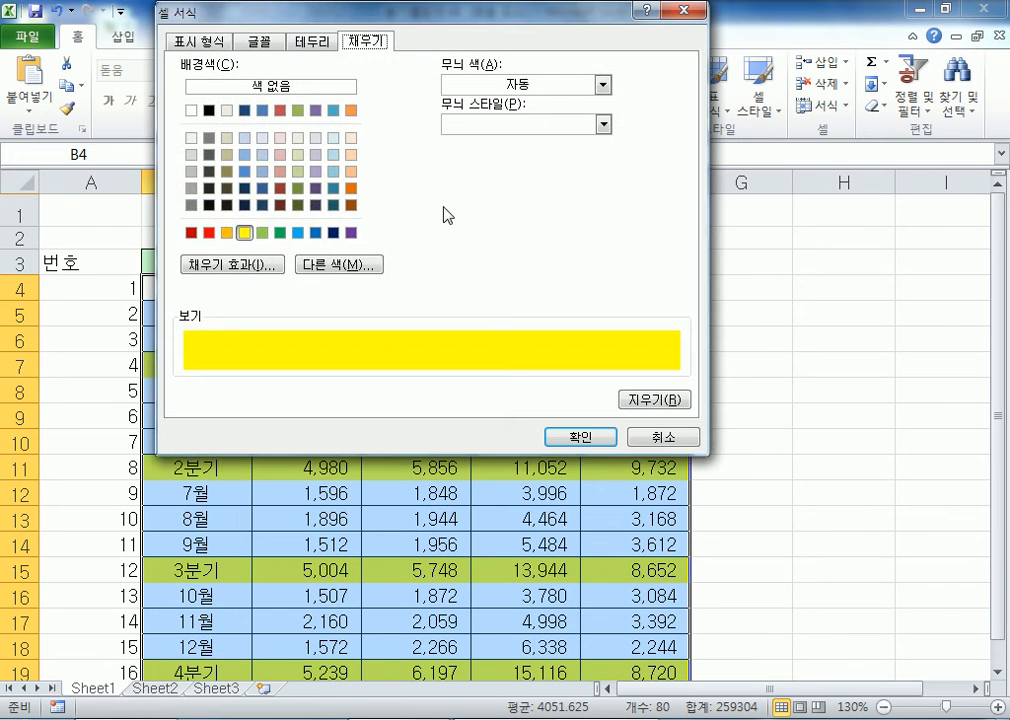
{"action": "left_click", "coordinate": [313, 45]}
{"action": "left_click", "coordinate": [387, 240]}
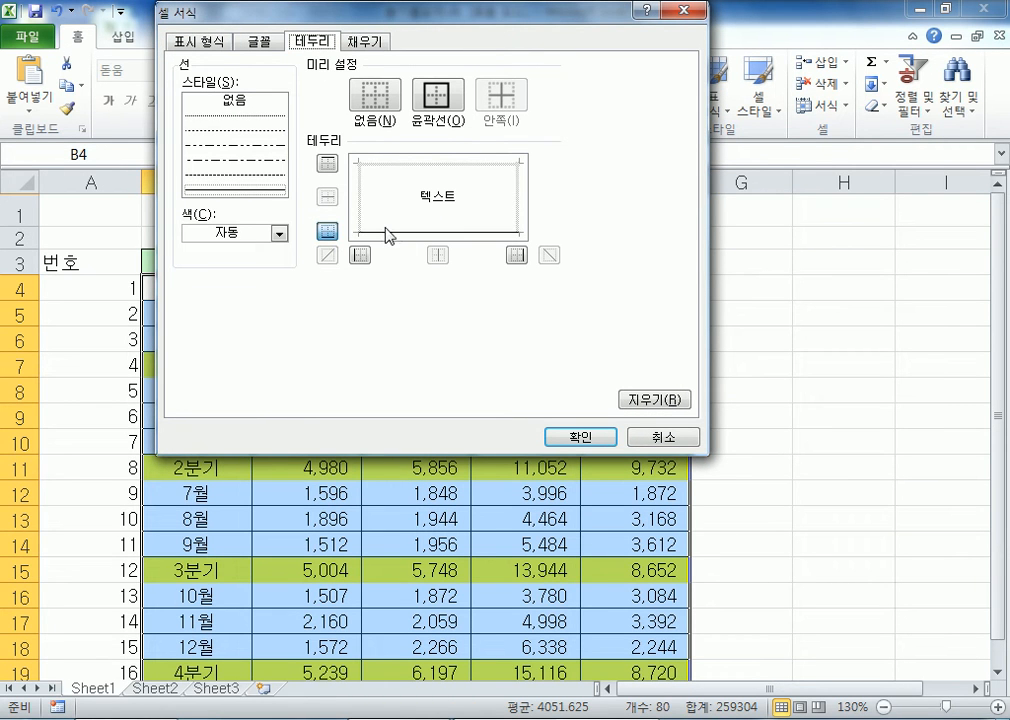
{"action": "left_click", "coordinate": [574, 437]}
{"action": "left_click", "coordinate": [481, 352]}
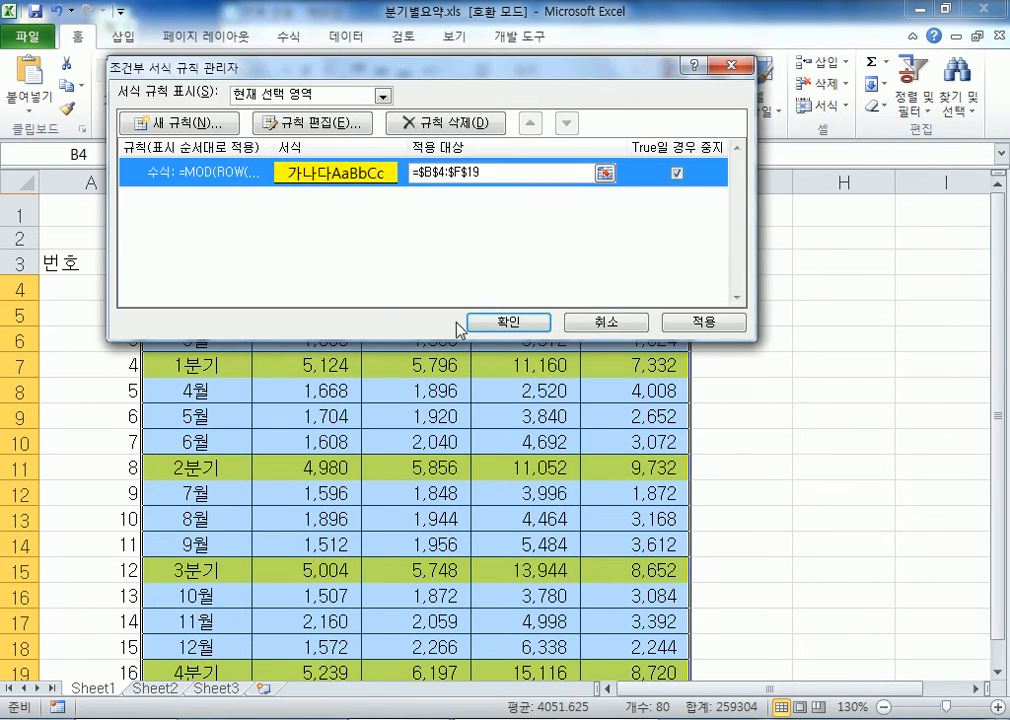
{"action": "key", "text": "Return"}
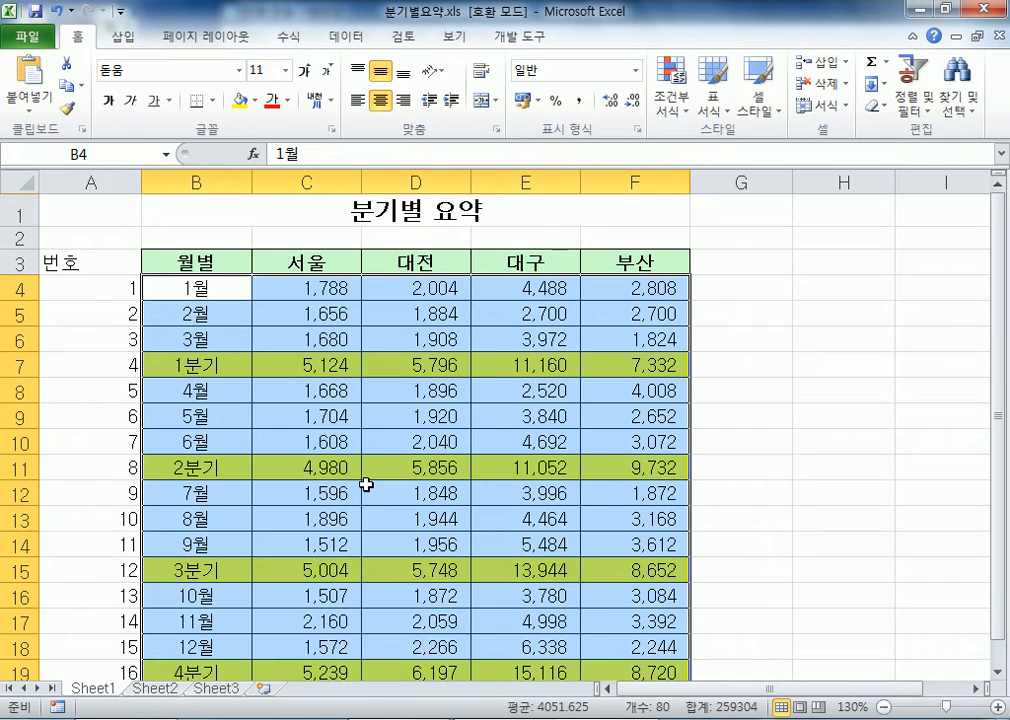
{"action": "scroll", "coordinate": [365, 490], "scroll_direction": "down", "scroll_amount": 3}
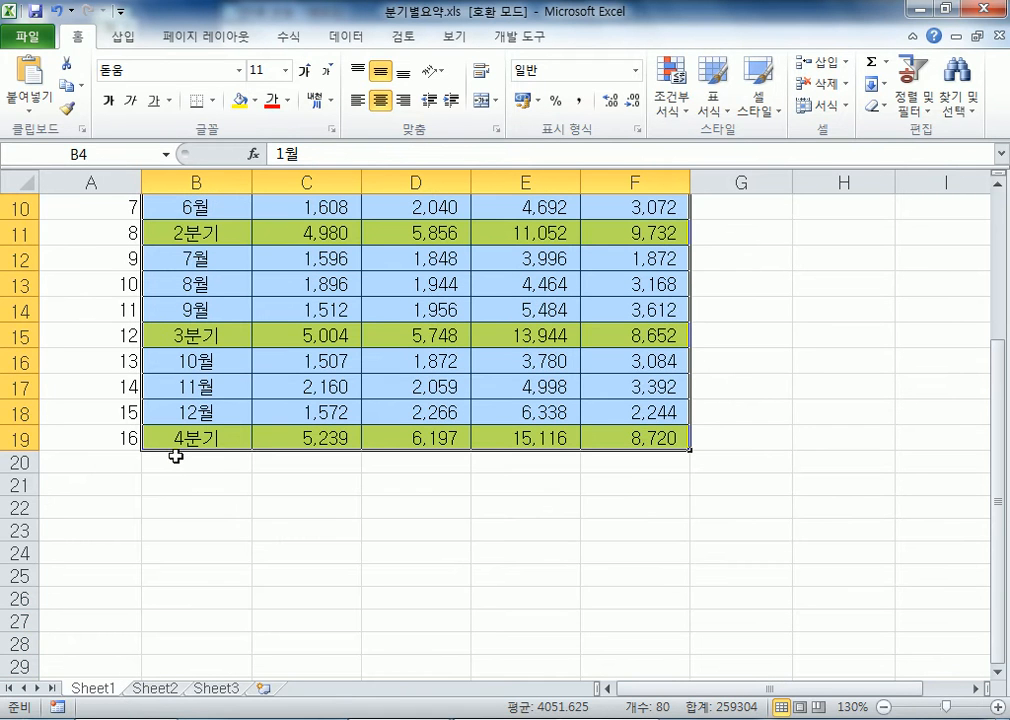
{"action": "scroll", "coordinate": [230, 435], "scroll_direction": "up", "scroll_amount": 2}
{"action": "scroll", "coordinate": [280, 444], "scroll_direction": "up", "scroll_amount": 1}
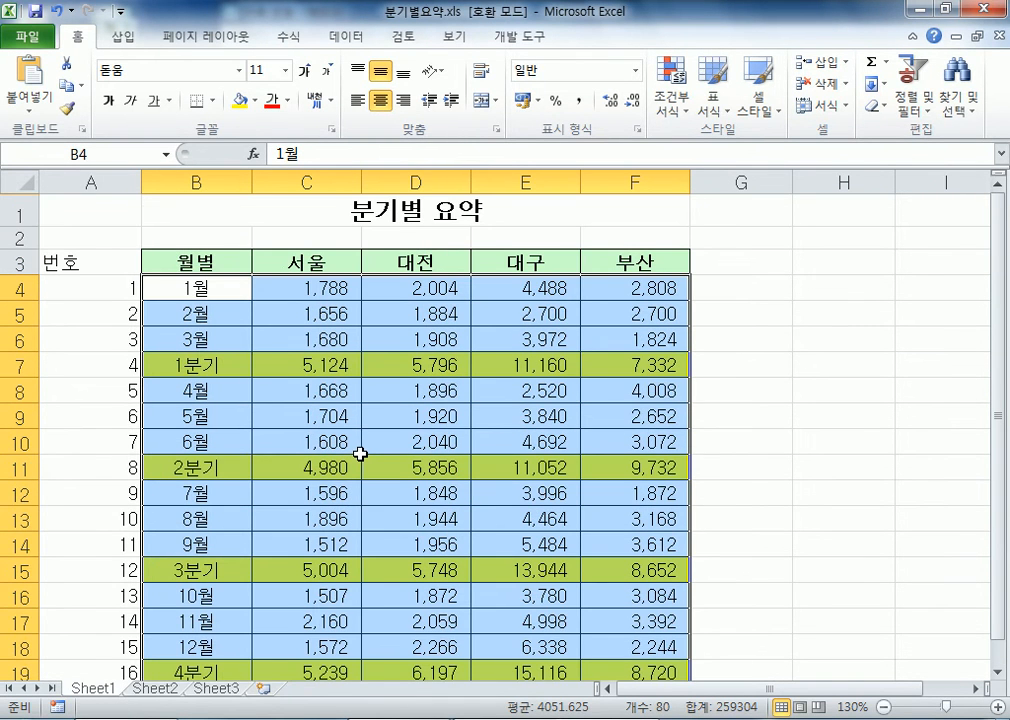
{"action": "left_click", "coordinate": [672, 95]}
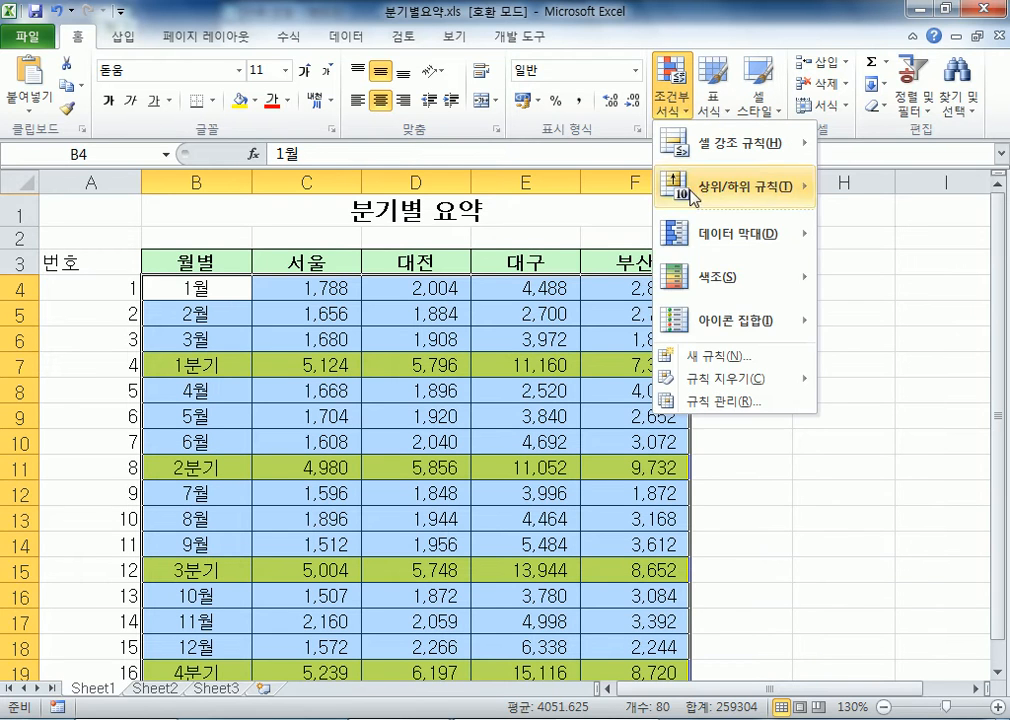
{"action": "left_click", "coordinate": [690, 356]}
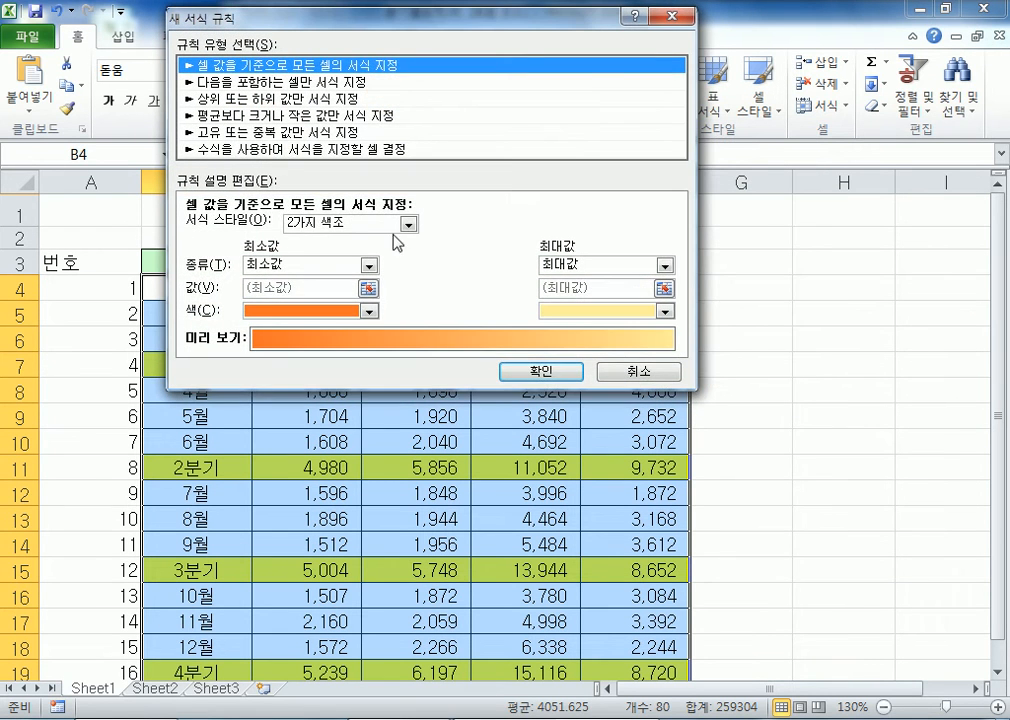
{"action": "left_click", "coordinate": [290, 148]}
{"action": "left_click", "coordinate": [294, 230]}
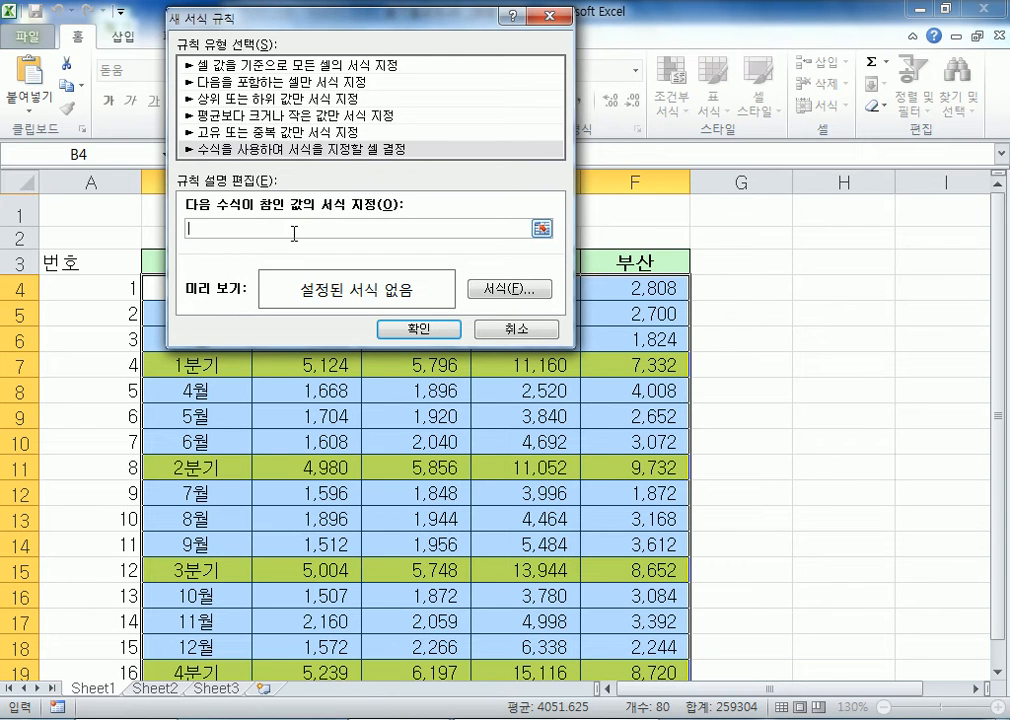
{"action": "key", "text": "Escape"}
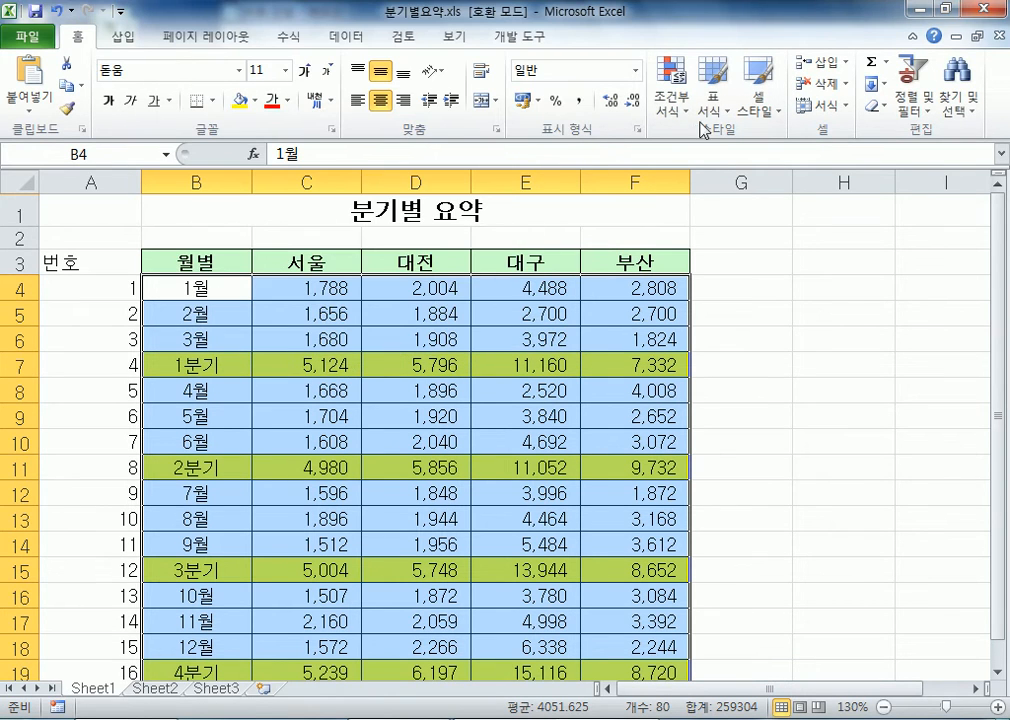
Step: Change the MOD rule's format for B4:F19 to an outline border on all four sides, apply it, and deselect the range
{"action": "left_click", "coordinate": [667, 112]}
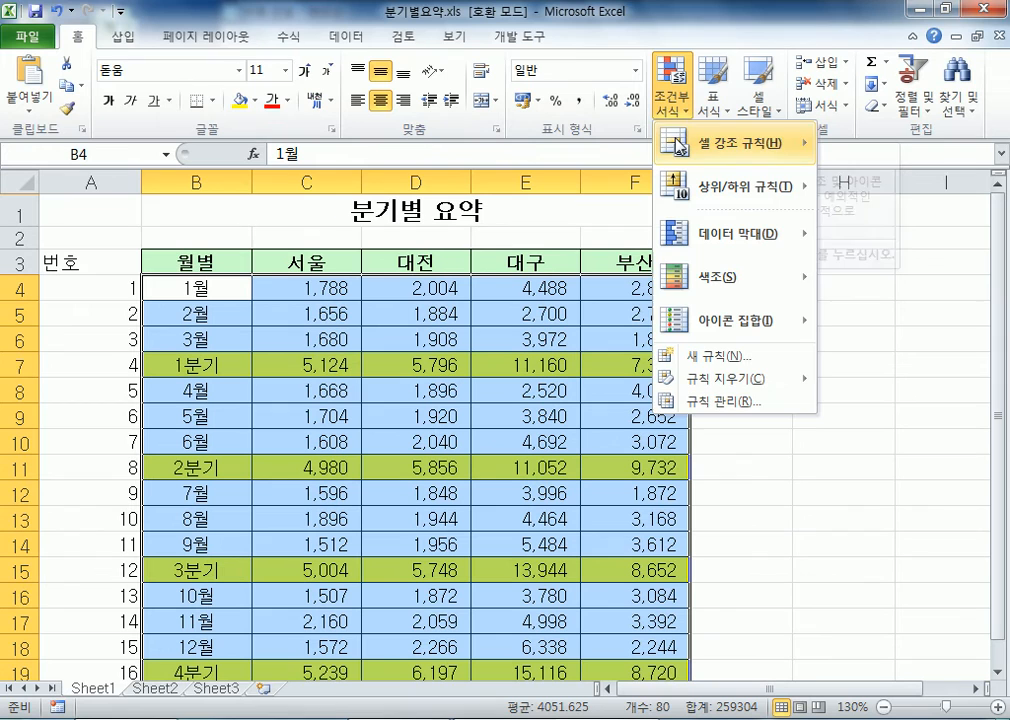
{"action": "left_click", "coordinate": [697, 403]}
{"action": "left_click", "coordinate": [135, 151]}
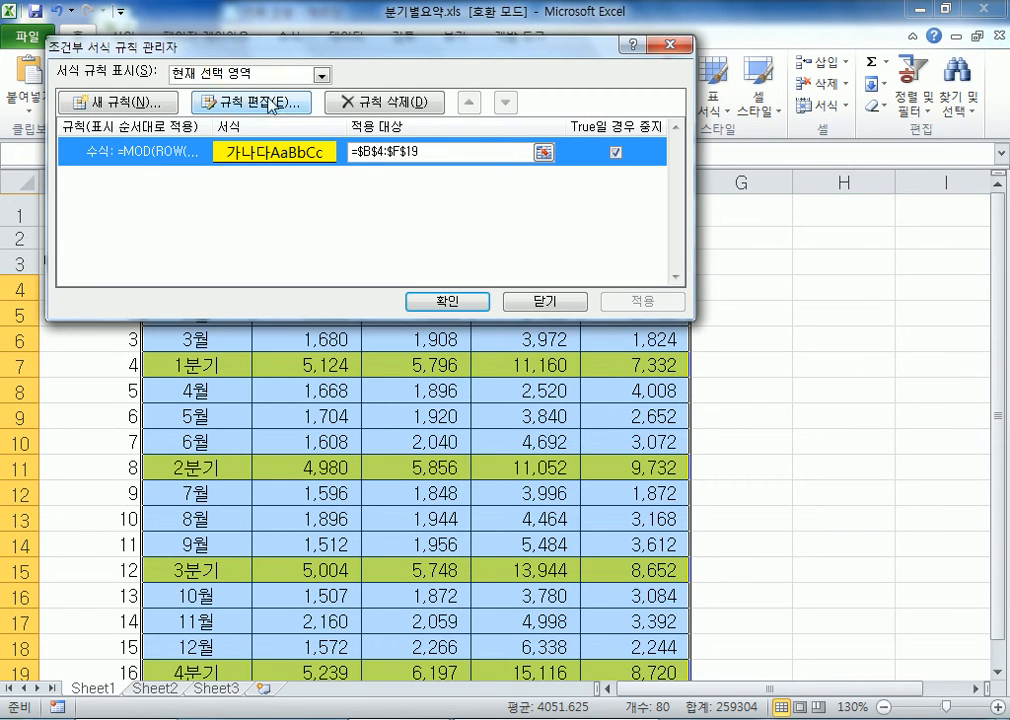
{"action": "double_click", "coordinate": [195, 155]}
{"action": "left_click_drag", "start_coordinate": [298, 15], "coordinate": [576, 15]}
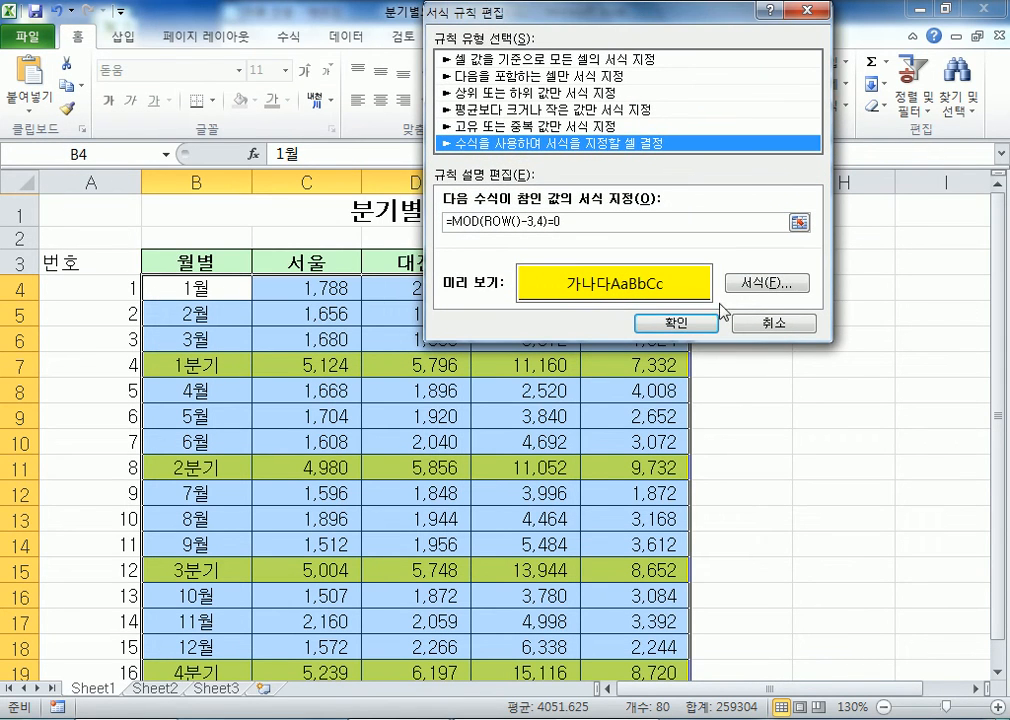
{"action": "left_click", "coordinate": [767, 283]}
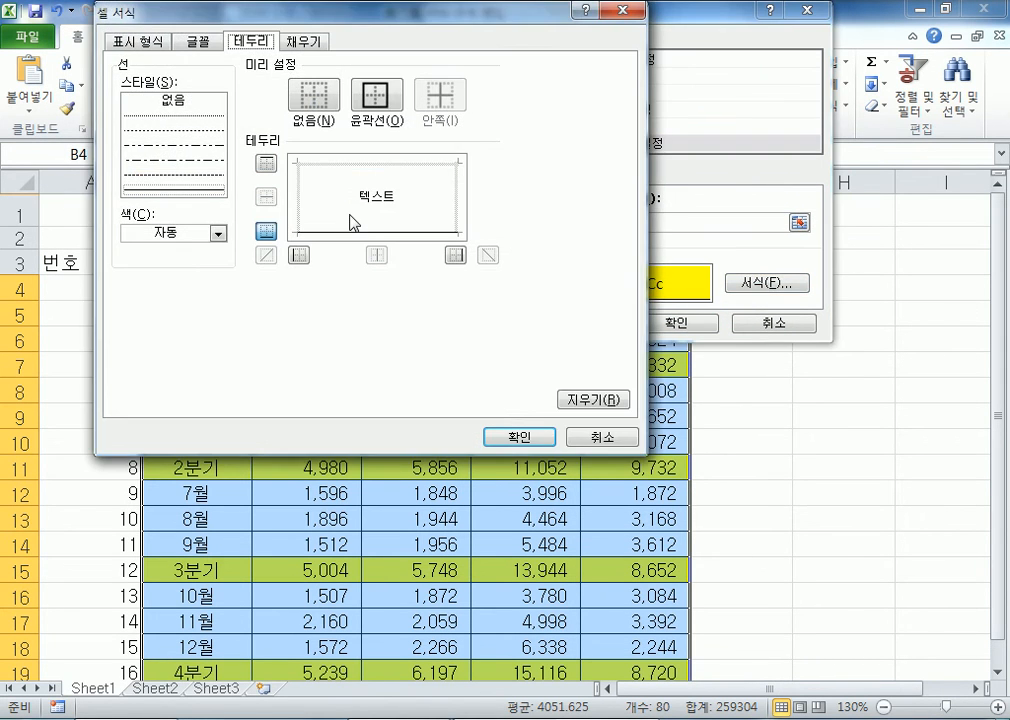
{"action": "left_click", "coordinate": [376, 94]}
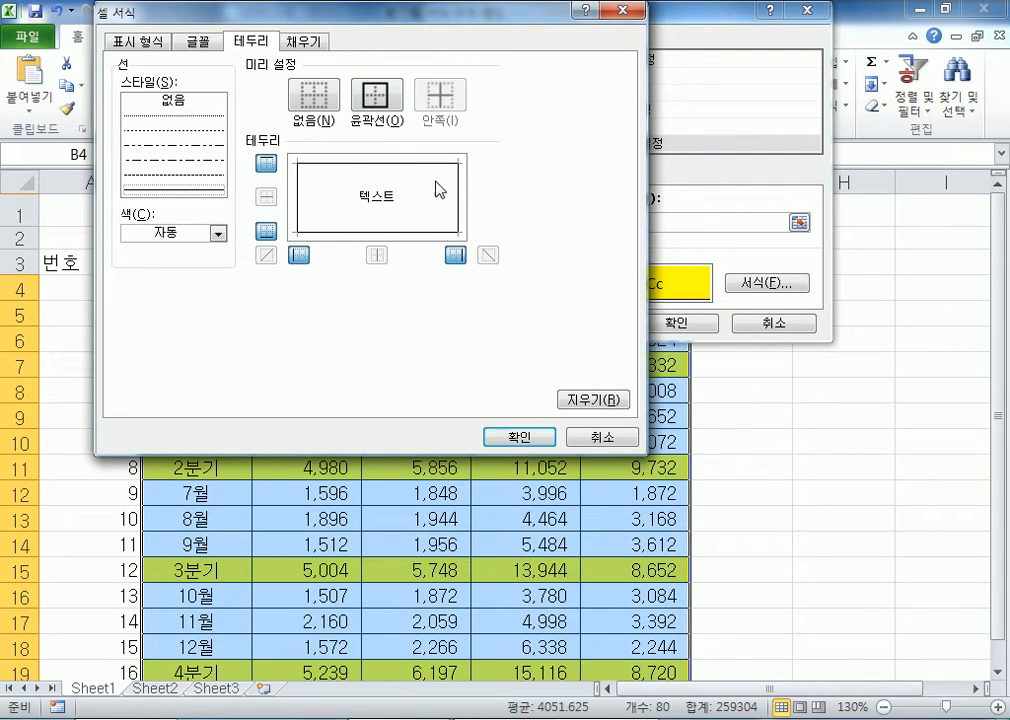
{"action": "left_click", "coordinate": [531, 441]}
{"action": "left_click", "coordinate": [609, 322]}
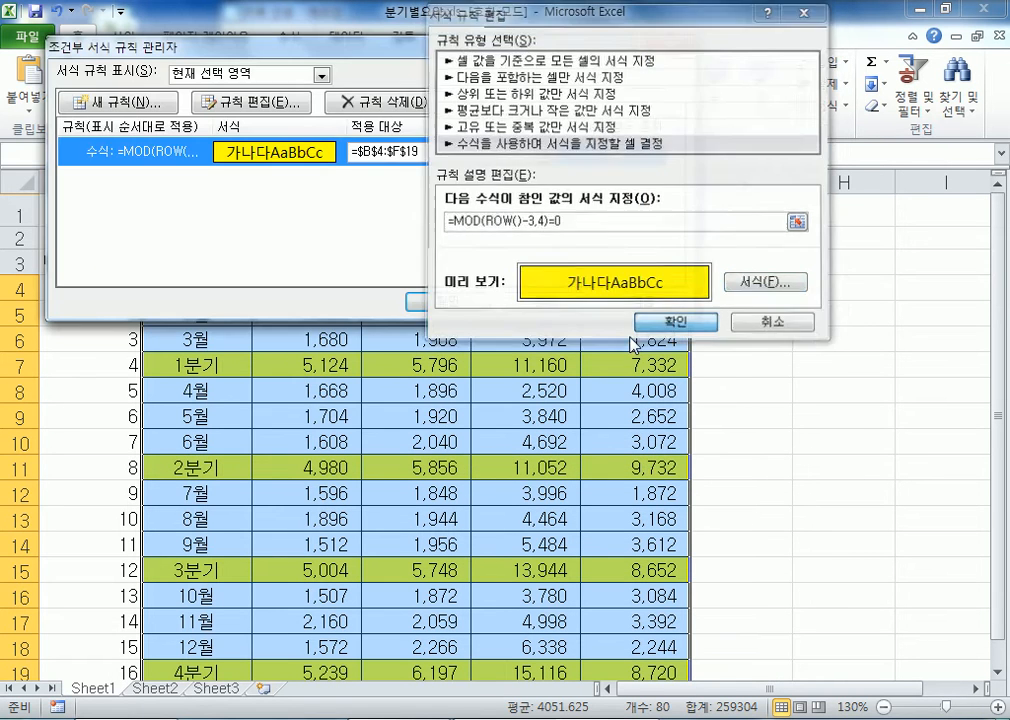
{"action": "left_click", "coordinate": [450, 304]}
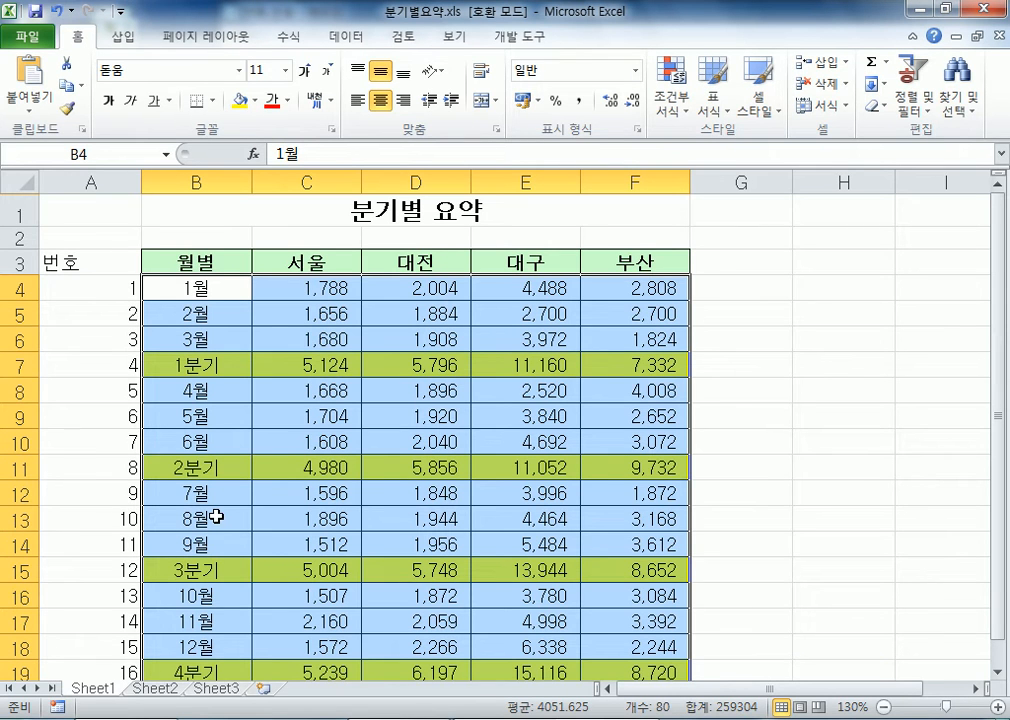
{"action": "left_click", "coordinate": [83, 181]}
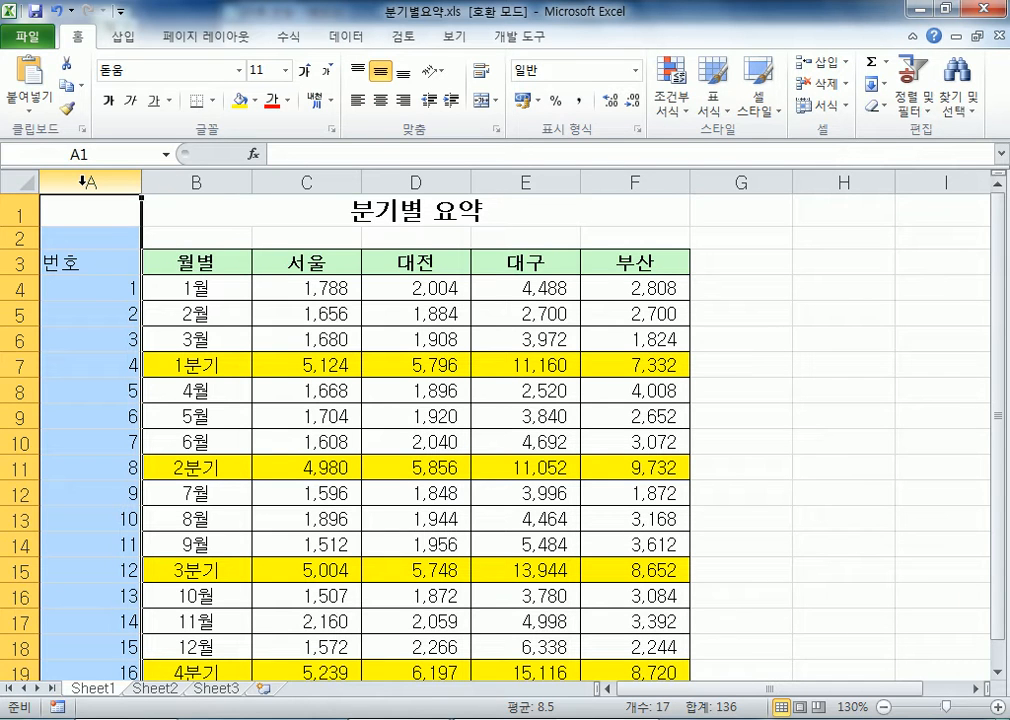
{"action": "left_click", "coordinate": [266, 340]}
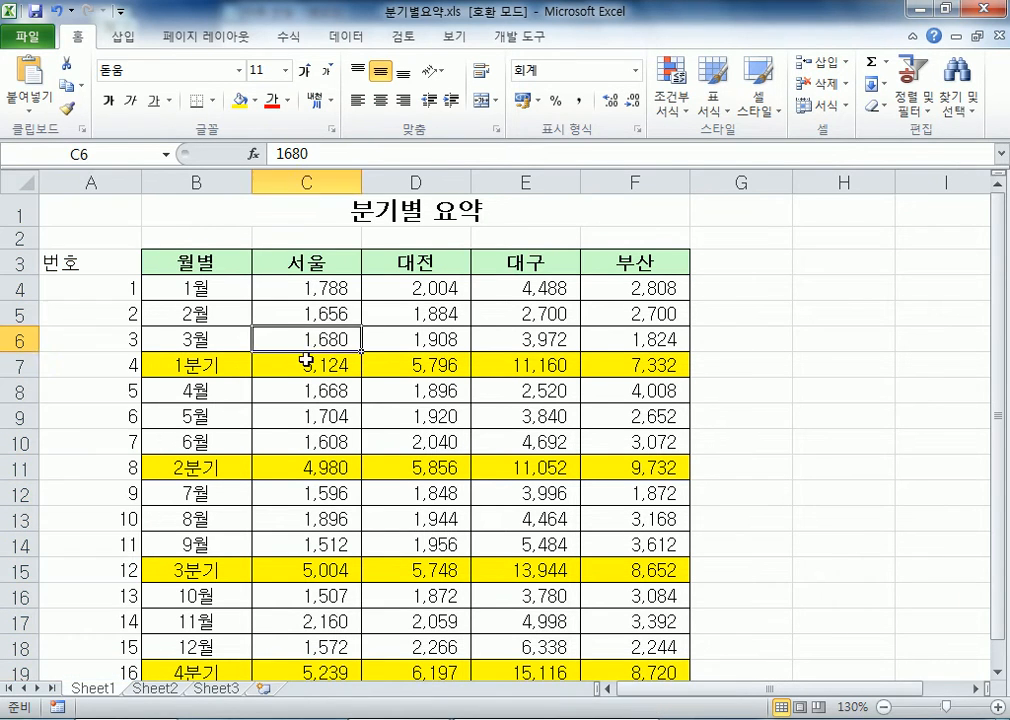
Step: Switch to Notepad and annotate the =MOD(ROW(), 4)=0 formula with 줄번호를 의미
{"action": "key", "text": "alt+Tab"}
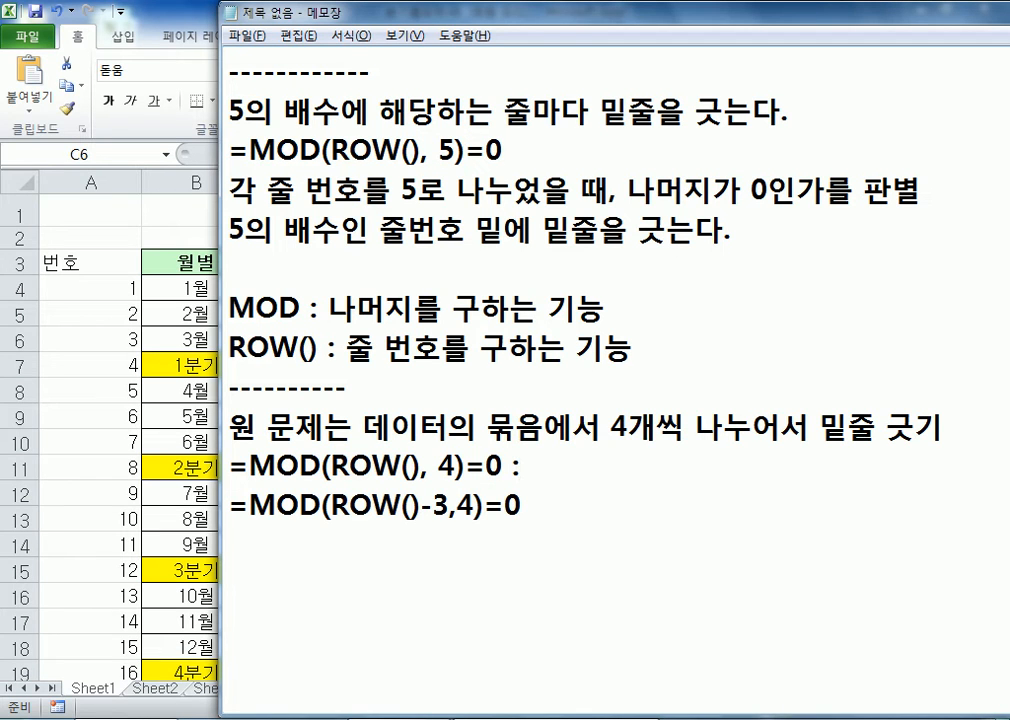
{"action": "type", "text": "줄"}
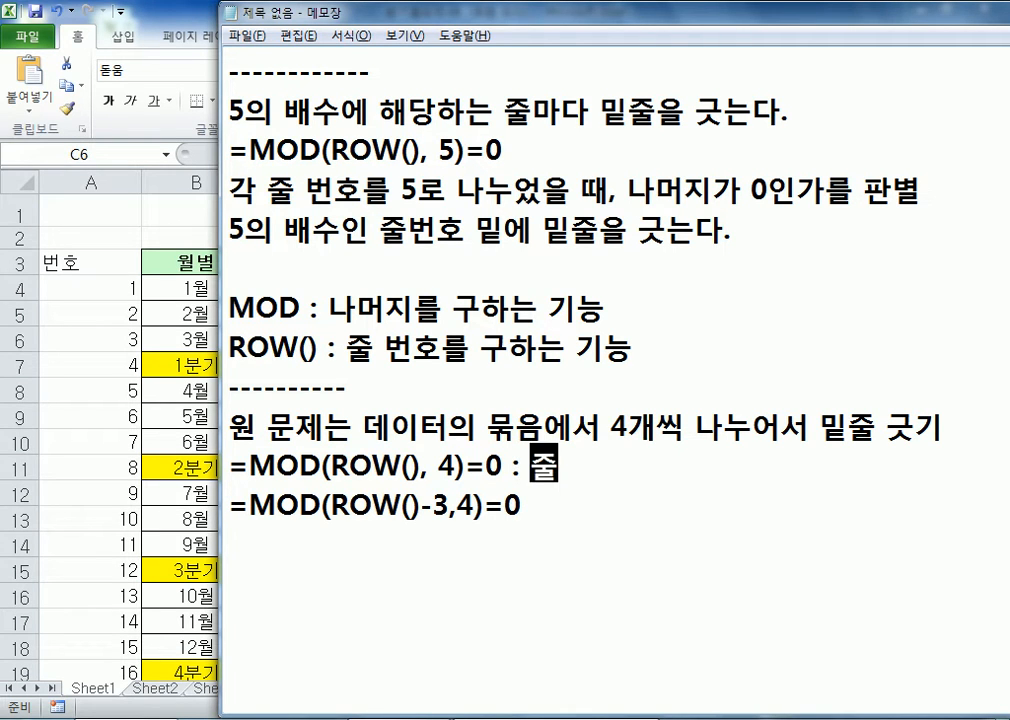
{"action": "type", "text": "번호"}
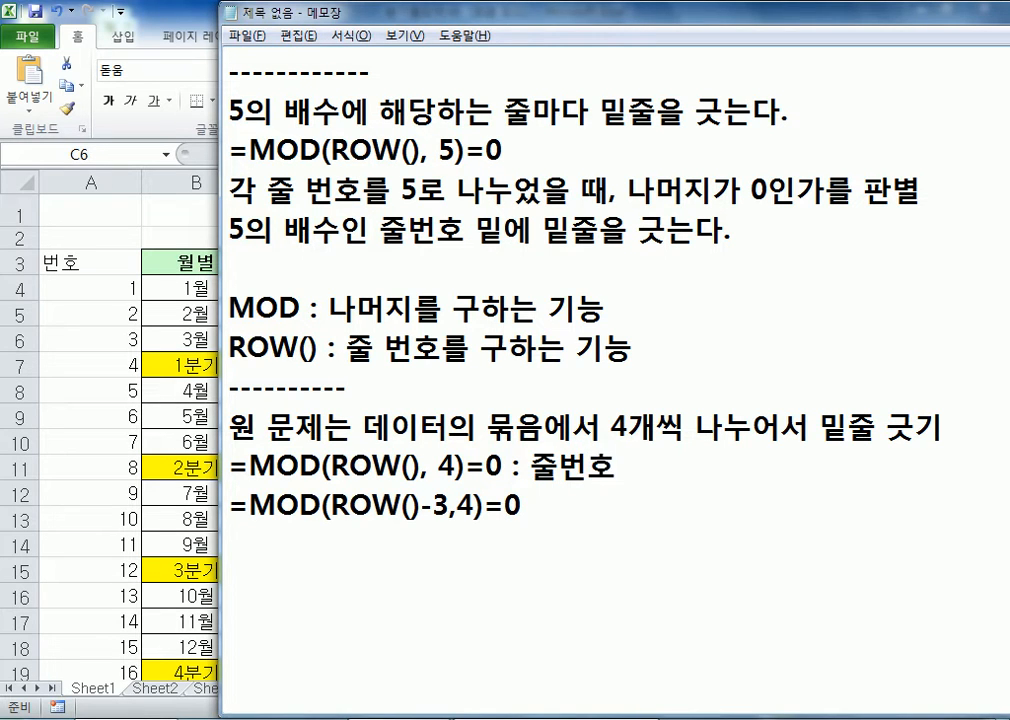
{"action": "type", "text": "를"}
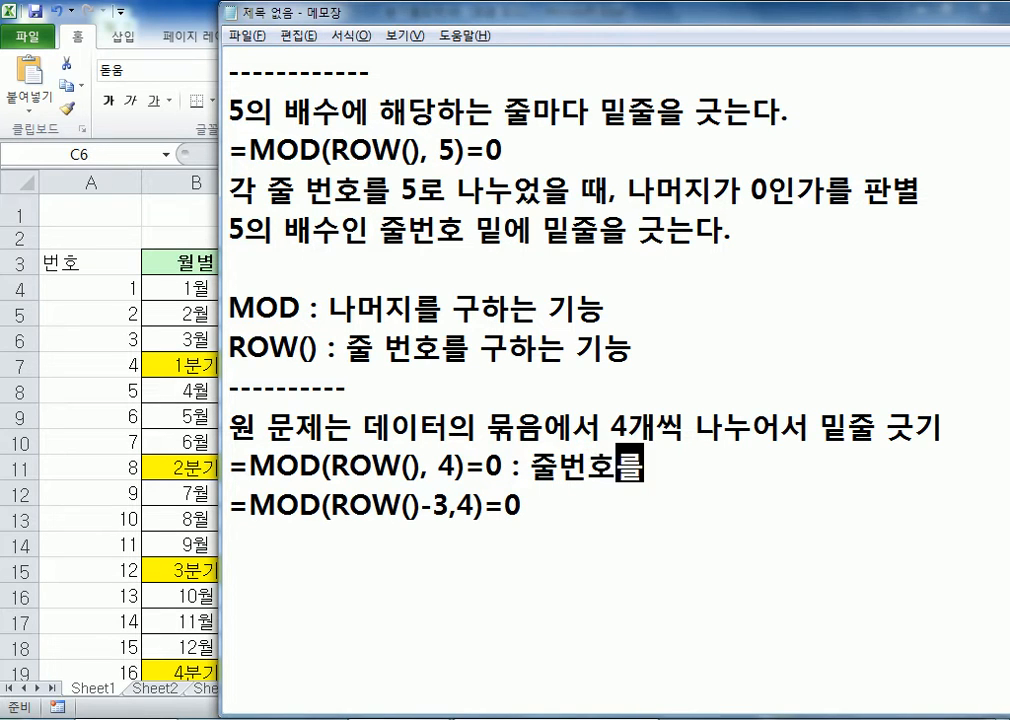
{"action": "type", "text": " 의미"}
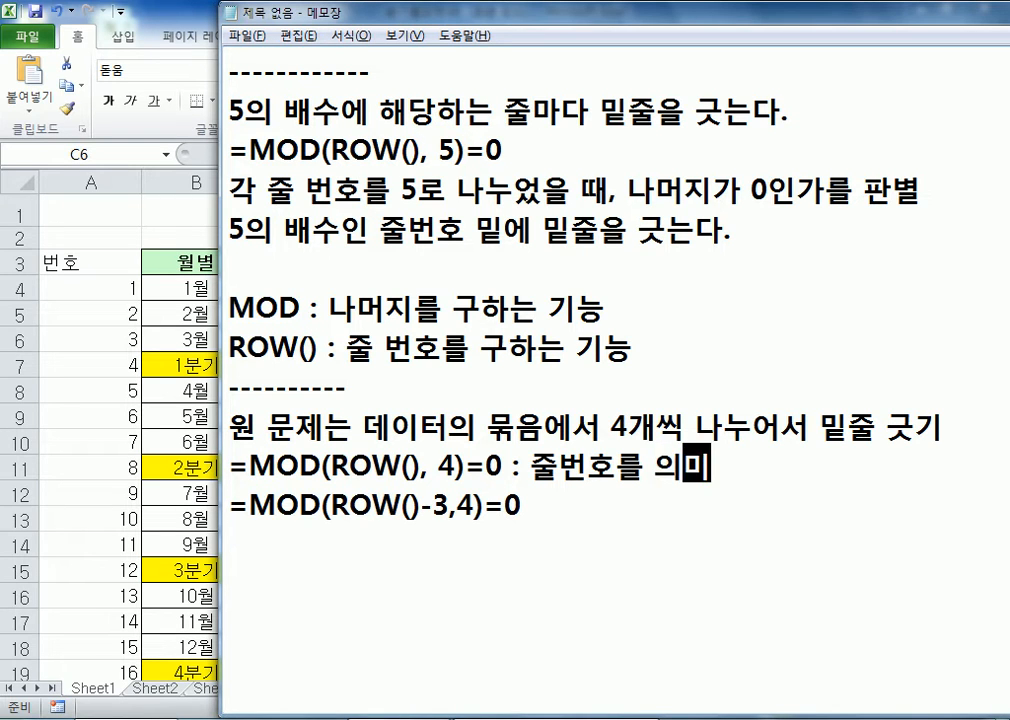
Step: Add the note ": 데이터 묶음에서 4개씩 마다" after the =MOD(ROW()-3,4)=0 formula and start a new line
{"action": "key", "text": "Down"}
{"action": "type", "text": ": "}
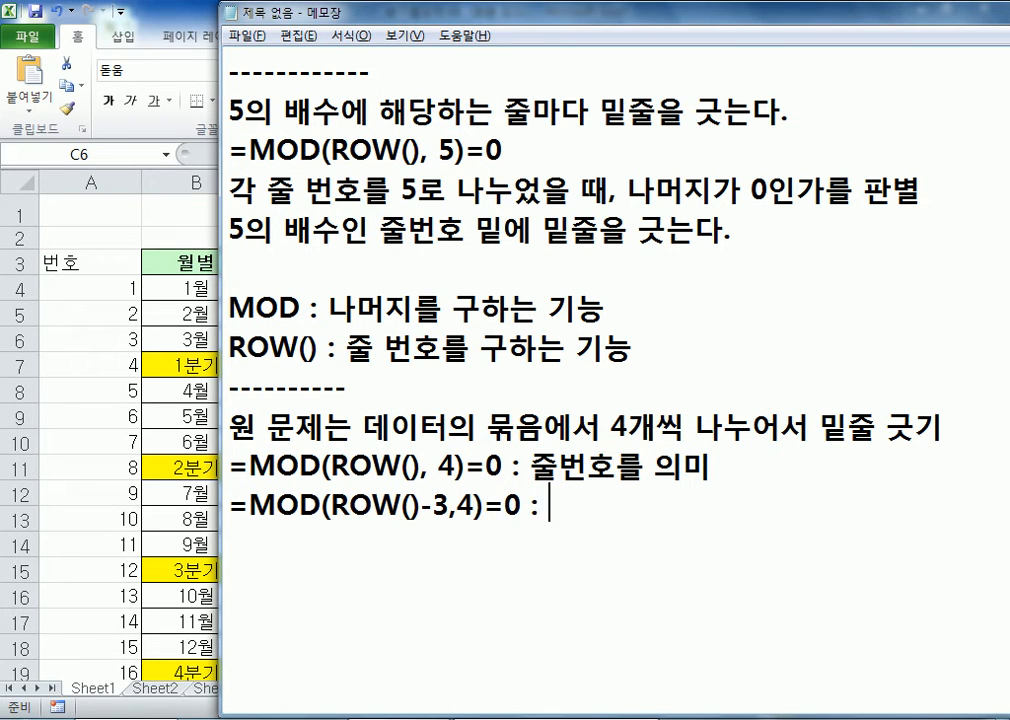
{"action": "type", "text": "데이터의 "}
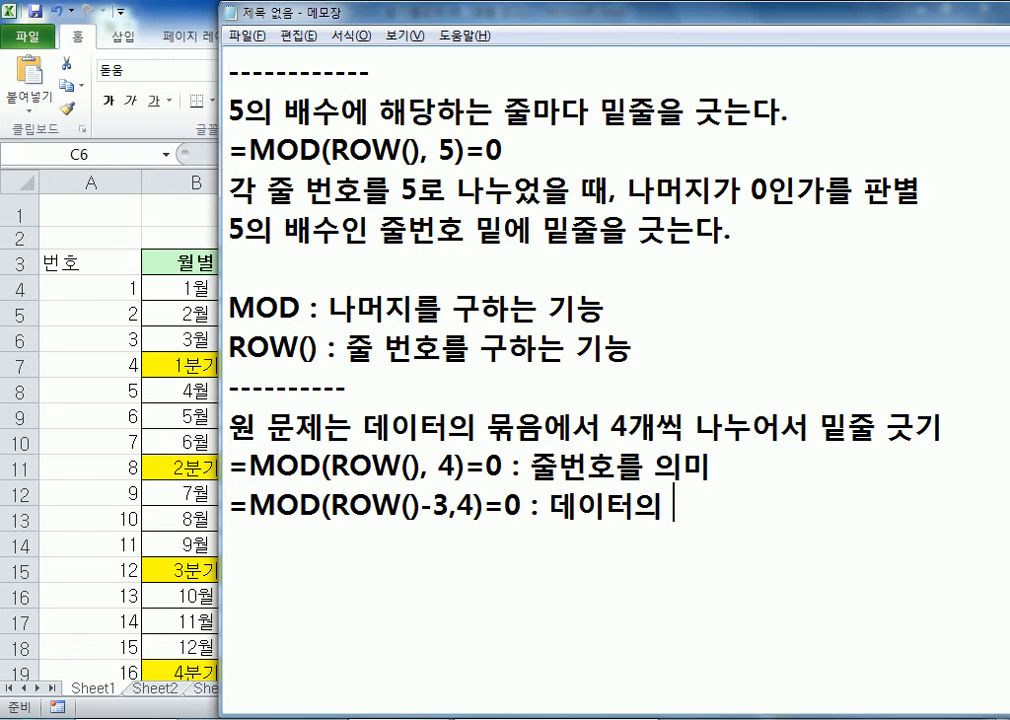
{"action": "type", "text": "물"}
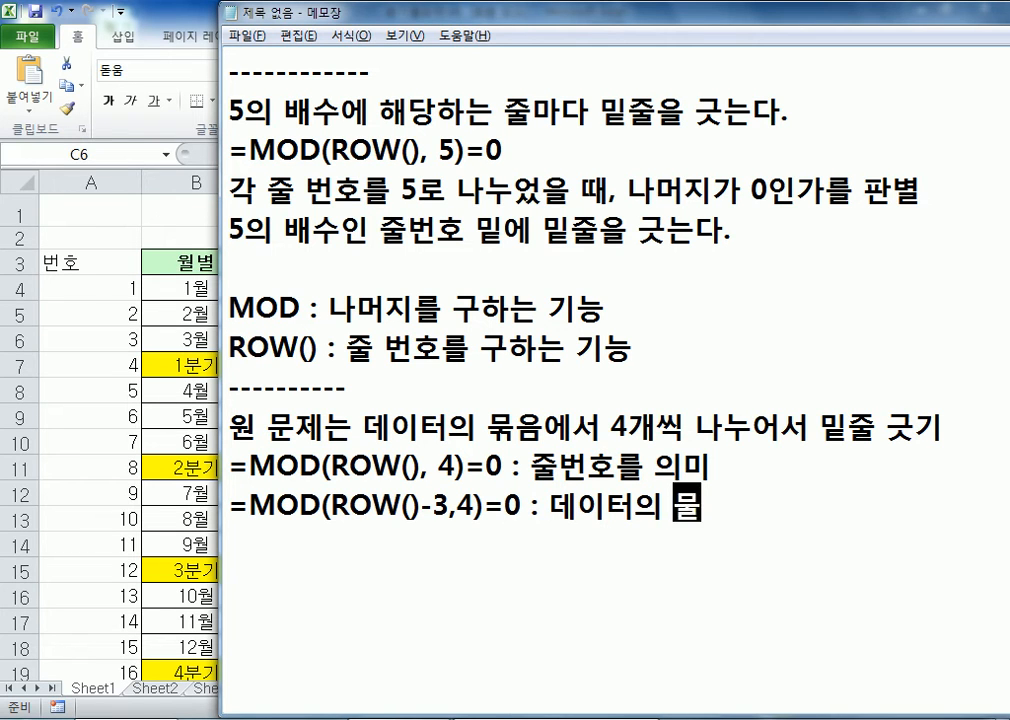
{"action": "key", "text": "BackSpace"}
{"action": "key", "text": "BackSpace"}
{"action": "key", "text": "BackSpace"}
{"action": "key", "text": "BackSpace"}
{"action": "key", "text": "BackSpace"}
{"action": "type", "text": "묶음에서"}
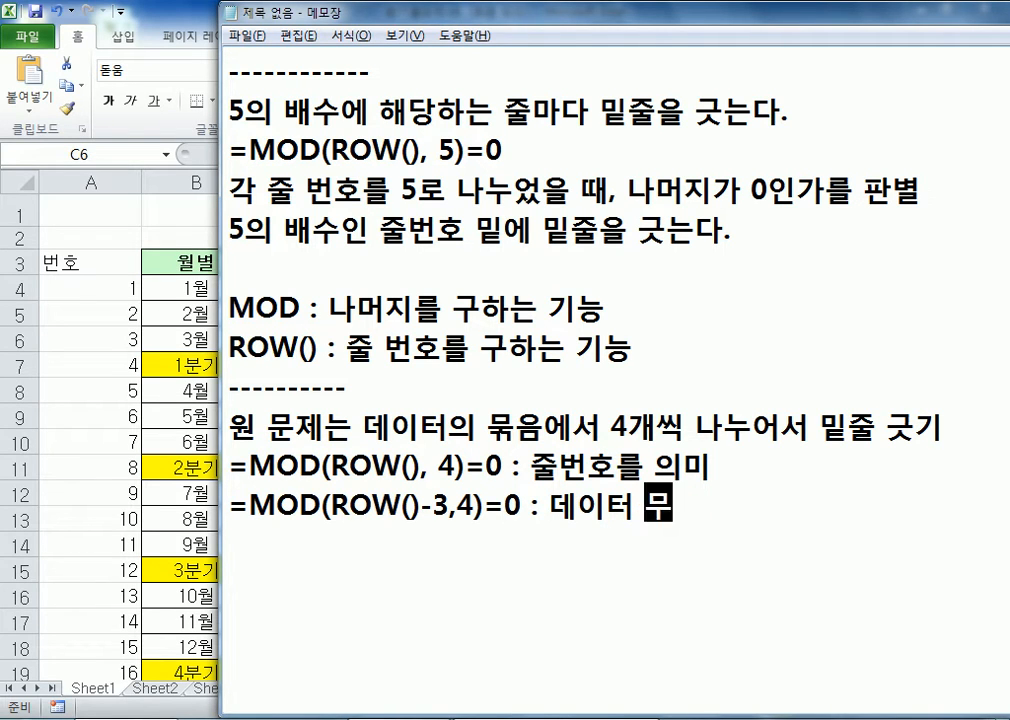
{"action": "type", "text": " 4"}
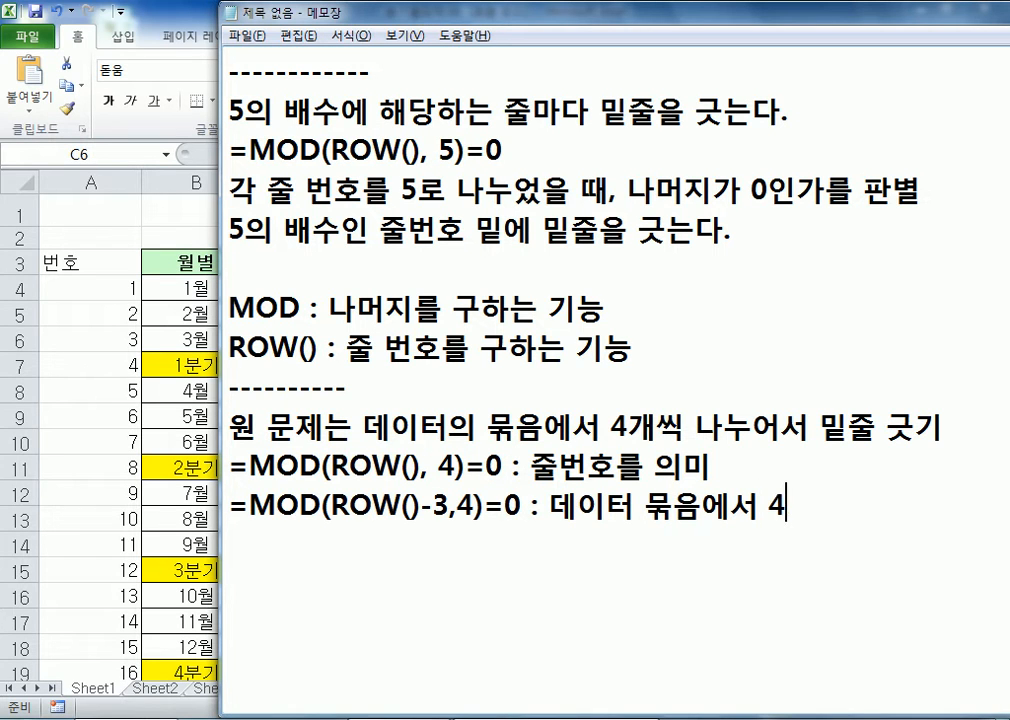
{"action": "type", "text": "개마"}
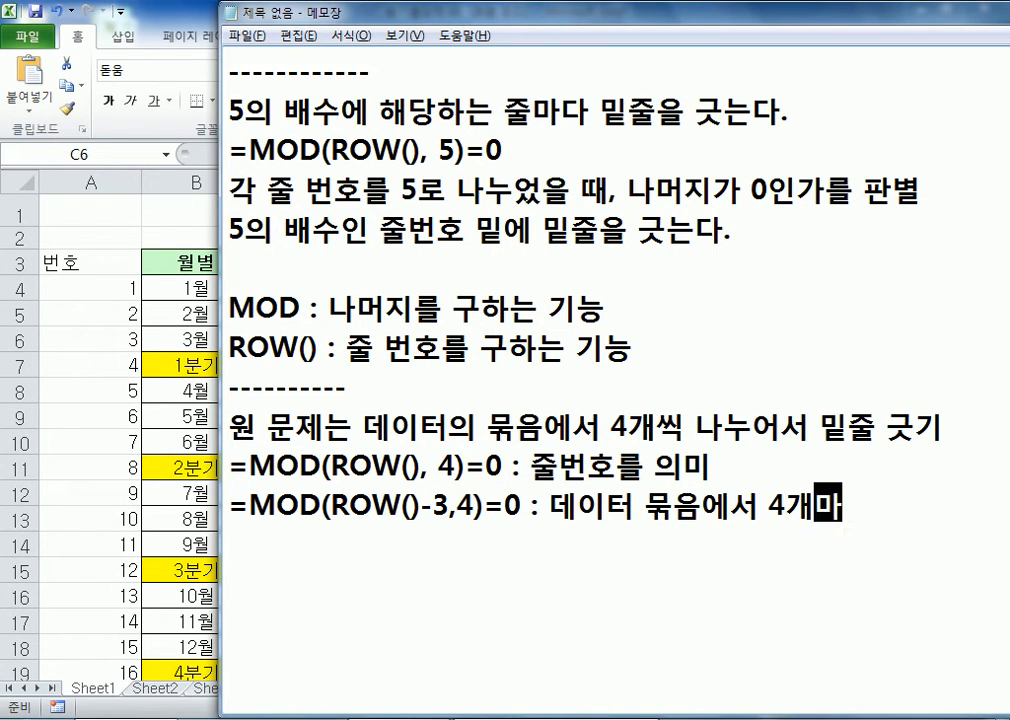
{"action": "key", "text": "BackSpace"}
{"action": "key", "text": "BackSpace"}
{"action": "type", "text": "씩 마다"}
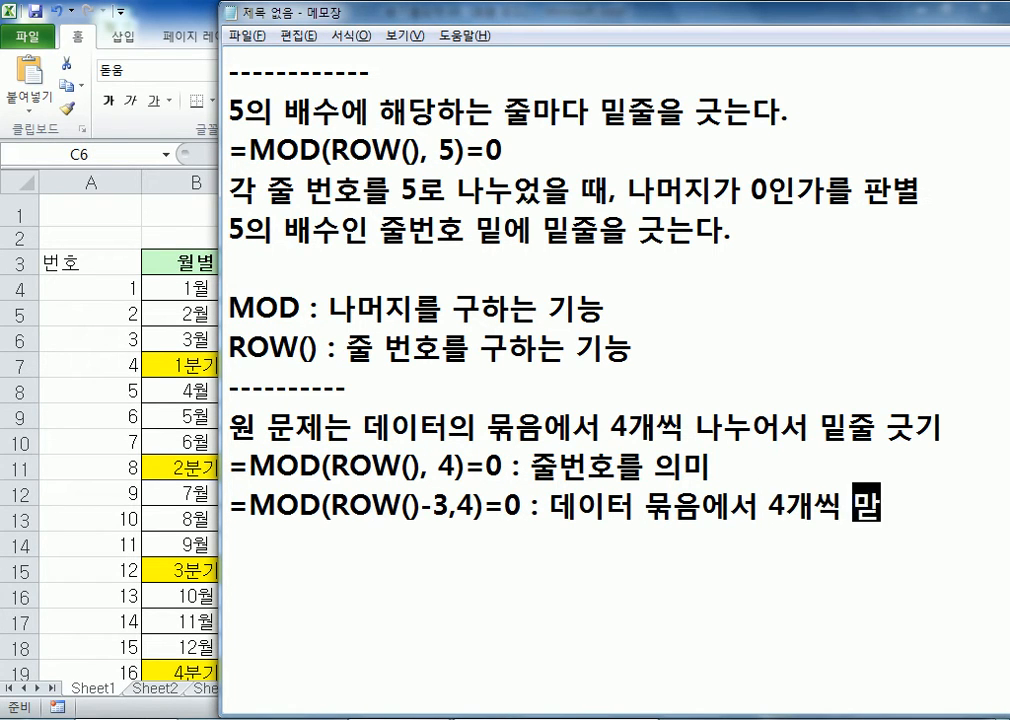
{"action": "key", "text": "Return"}
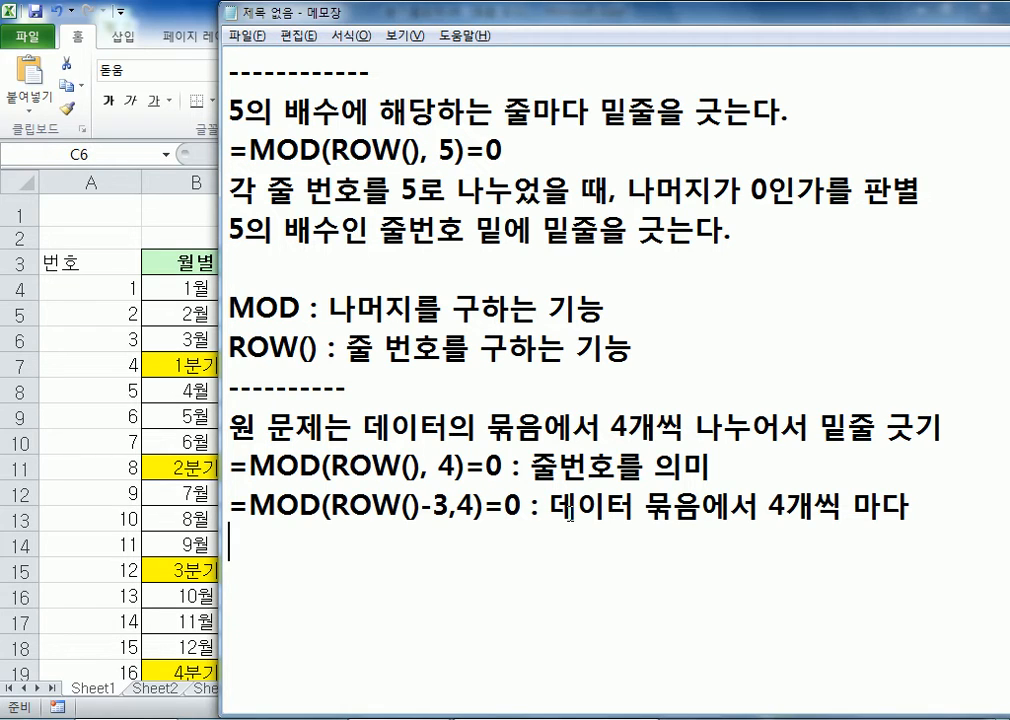
Step: Switch back to the Excel workbook, try inserting a blank row above row 5, and undo the insertion
{"action": "key", "text": "alt+Tab"}
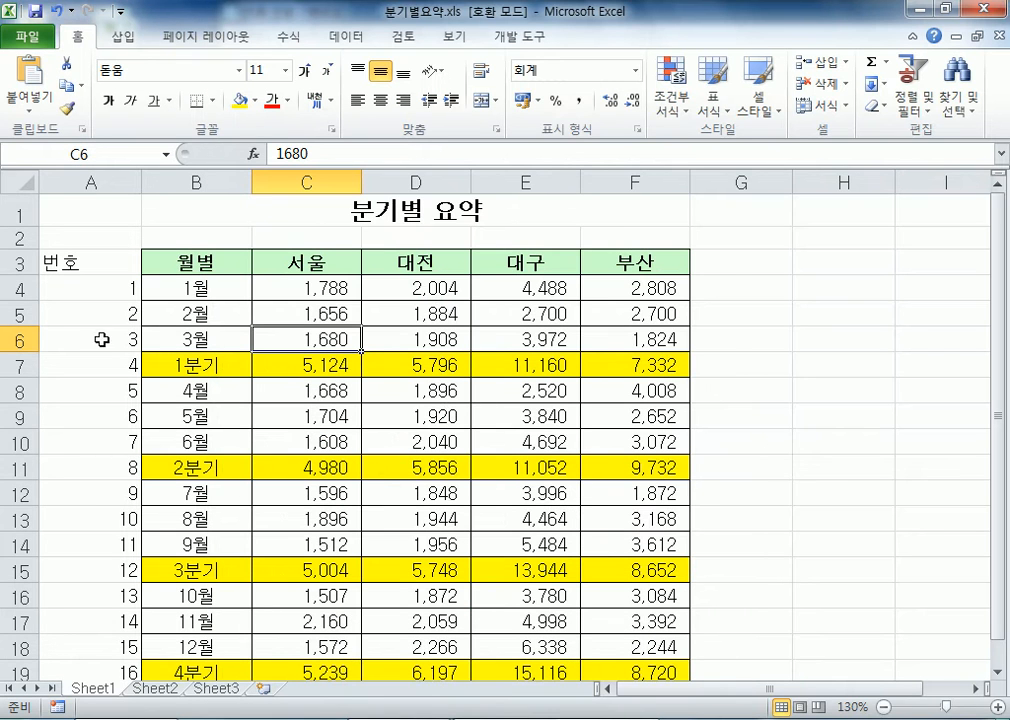
{"action": "right_click", "coordinate": [18, 313]}
{"action": "left_click", "coordinate": [70, 505]}
{"action": "scroll", "coordinate": [665, 548], "scroll_direction": "down", "scroll_amount": 2}
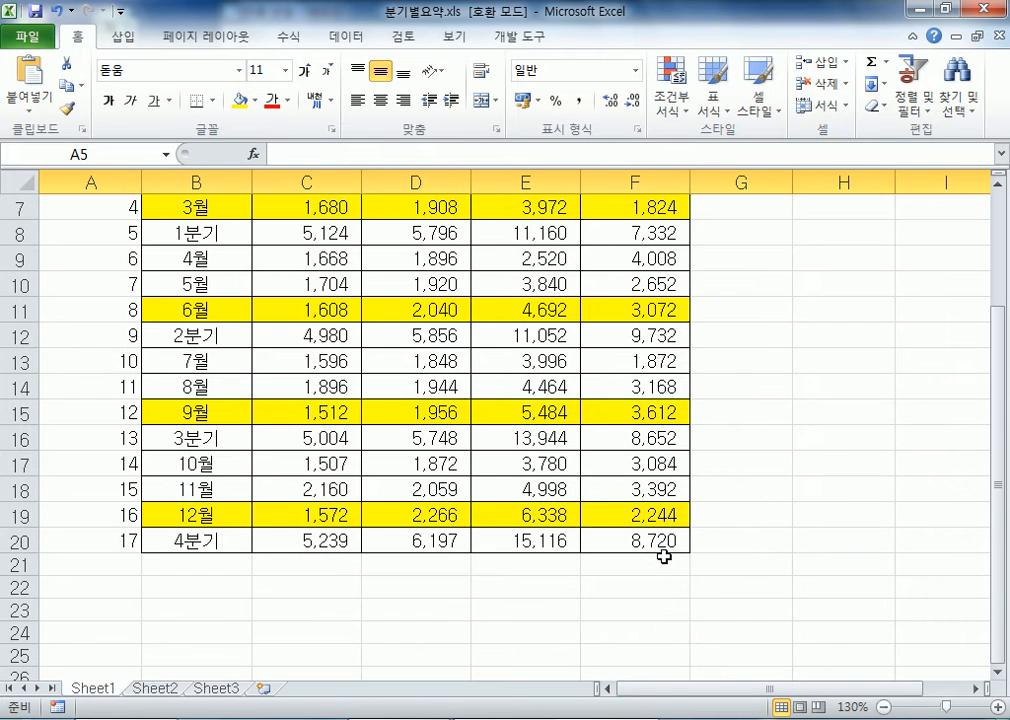
{"action": "scroll", "coordinate": [225, 535], "scroll_direction": "up", "scroll_amount": 2}
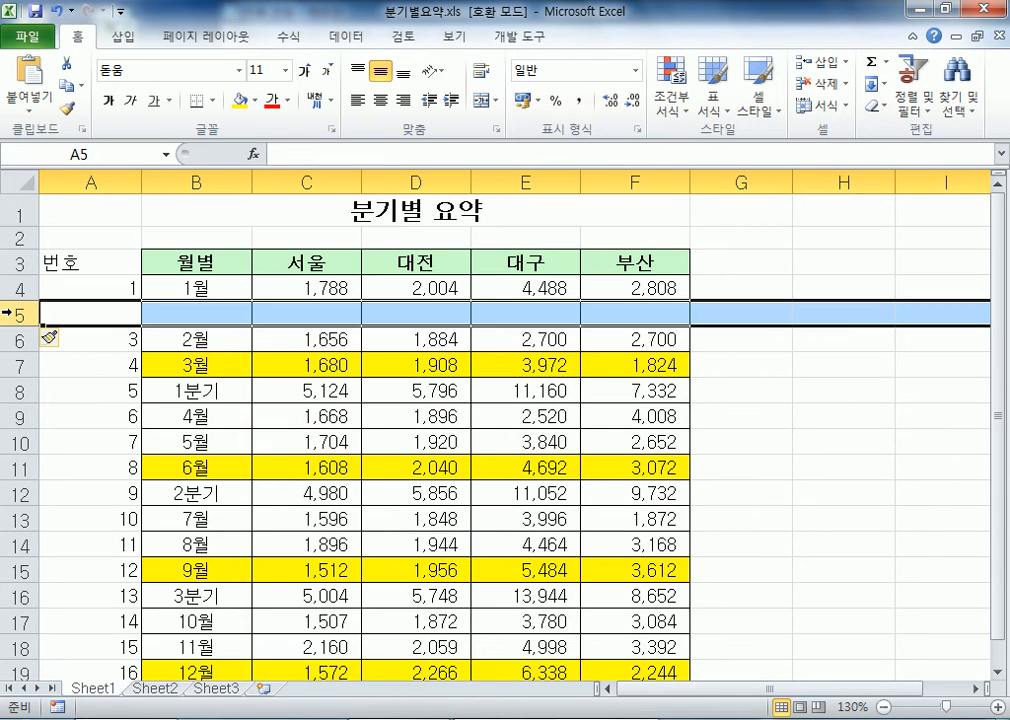
{"action": "type", "text": "Z"}
{"action": "key", "text": "Escape"}
{"action": "key", "text": "ctrl+z"}
Step: Try deleting row 5 (2월) from the quarterly table and undo the deletion
{"action": "right_click", "coordinate": [10, 302]}
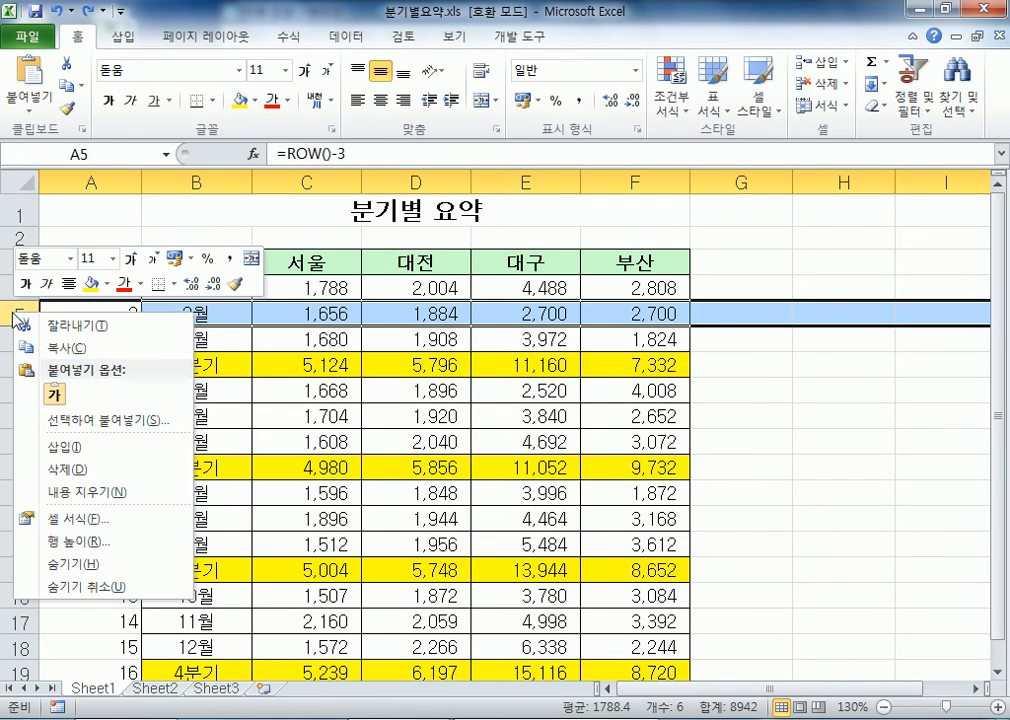
{"action": "left_click", "coordinate": [60, 470]}
{"action": "left_click", "coordinate": [275, 546]}
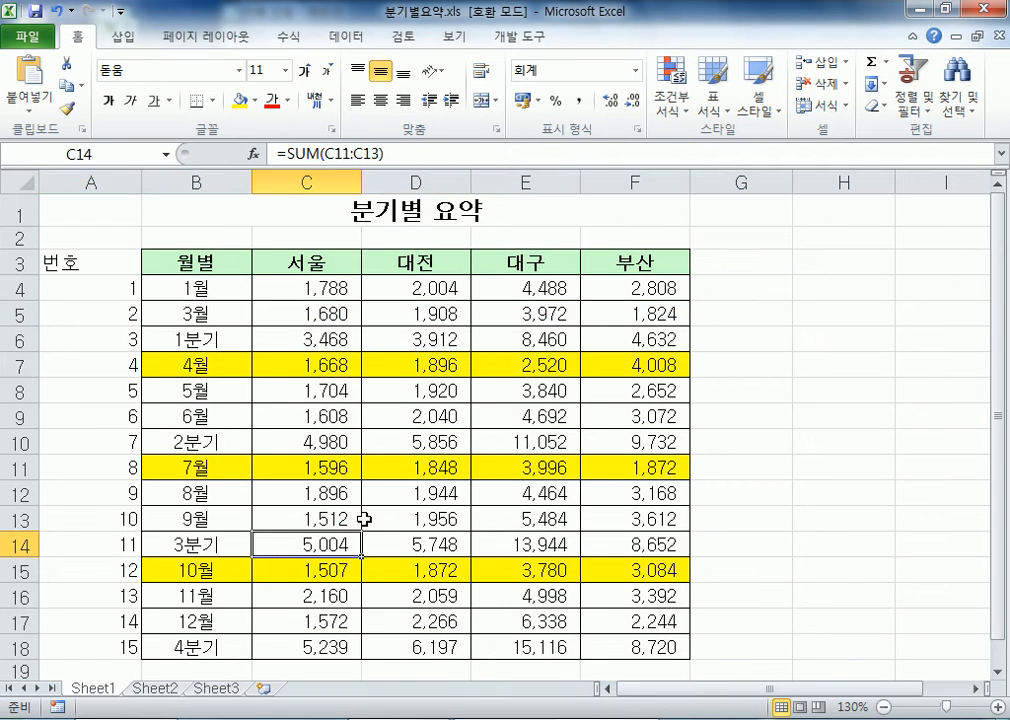
{"action": "key", "text": "ctrl+z"}
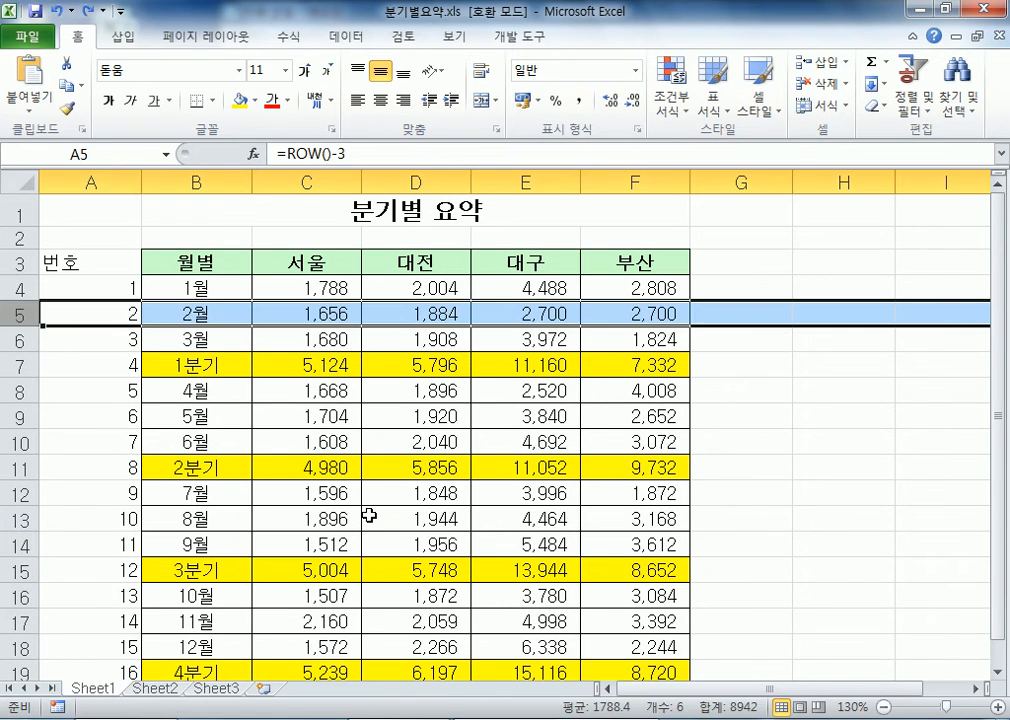
Step: Select the data range B4:F19 and clear the conditional formatting rules from the entire sheet
{"action": "left_click", "coordinate": [295, 413]}
{"action": "left_click_drag", "start_coordinate": [207, 289], "coordinate": [649, 612]}
{"action": "scroll", "coordinate": [719, 226], "scroll_direction": "up", "scroll_amount": 2}
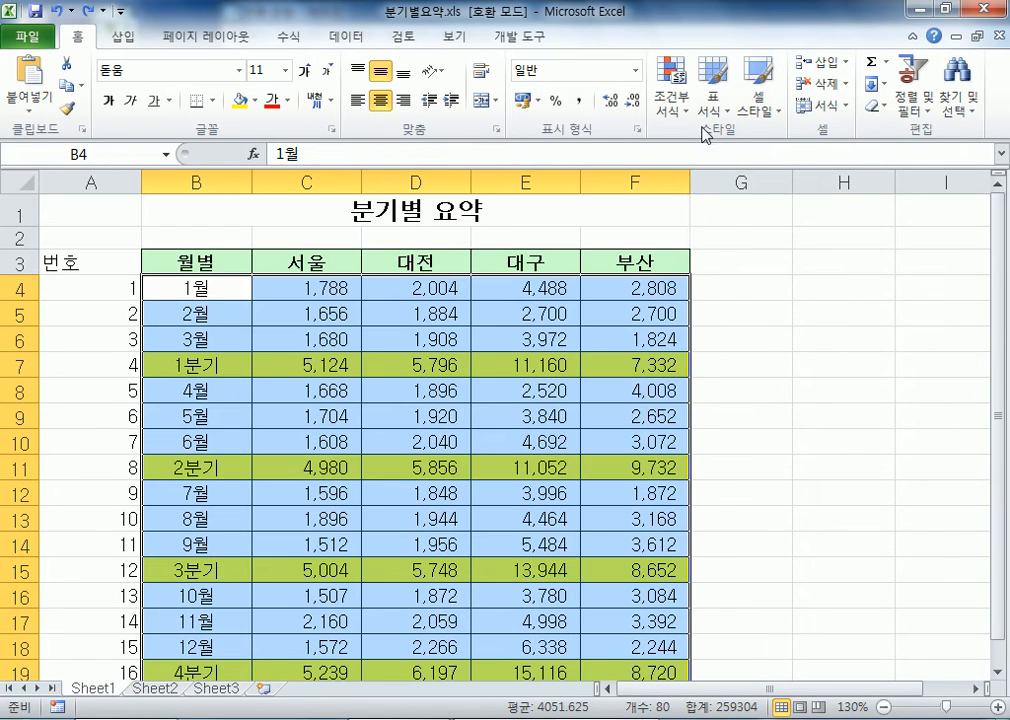
{"action": "left_click", "coordinate": [670, 100]}
{"action": "mouse_move", "coordinate": [744, 379]}
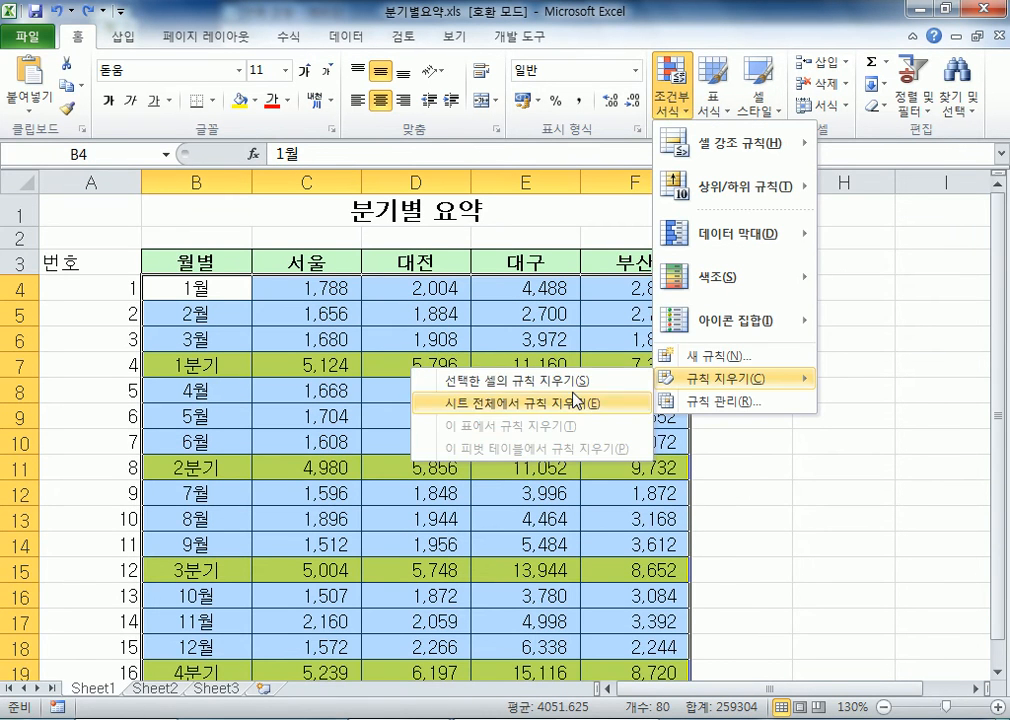
{"action": "left_click", "coordinate": [498, 403]}
Step: Fill the four quarter total rows (rows 7, 11, 15 and 19, columns B to F) with yellow directly
{"action": "left_click_drag", "start_coordinate": [185, 366], "coordinate": [680, 370]}
{"action": "left_click_drag", "start_coordinate": [195, 467], "coordinate": [651, 467], "text": "ctrl"}
{"action": "left_click_drag", "start_coordinate": [200, 570], "coordinate": [602, 570], "text": "ctrl"}
{"action": "scroll", "coordinate": [300, 523], "scroll_direction": "down", "scroll_amount": 2}
{"action": "left_click_drag", "start_coordinate": [196, 510], "coordinate": [593, 510]}
{"action": "left_click", "coordinate": [241, 100]}
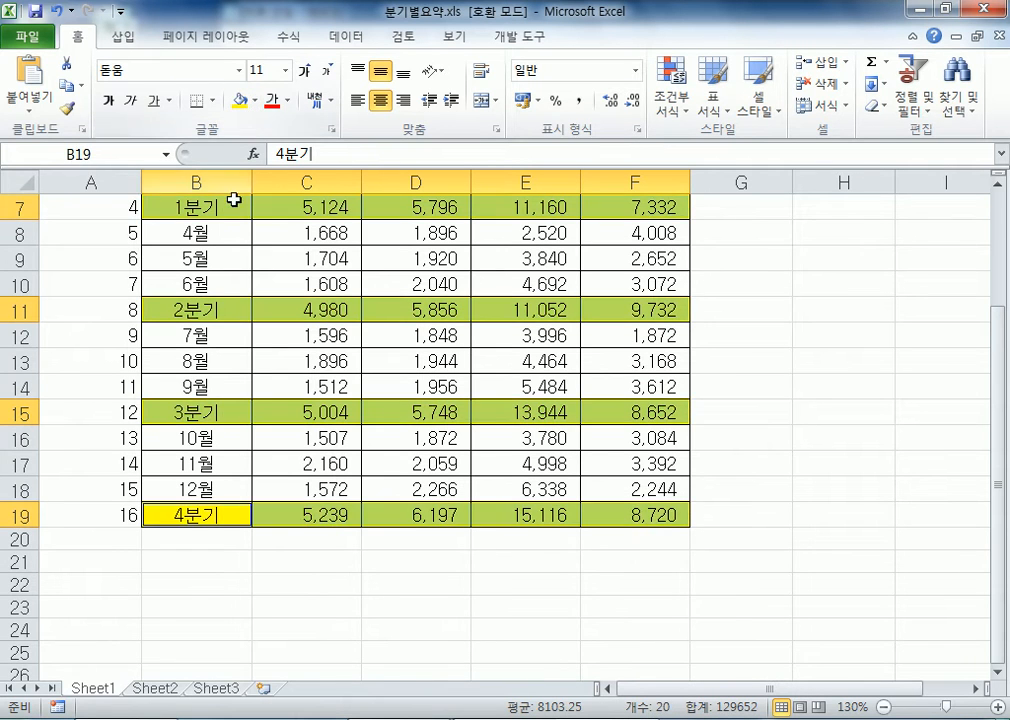
{"action": "scroll", "coordinate": [200, 543], "scroll_direction": "up", "scroll_amount": 2}
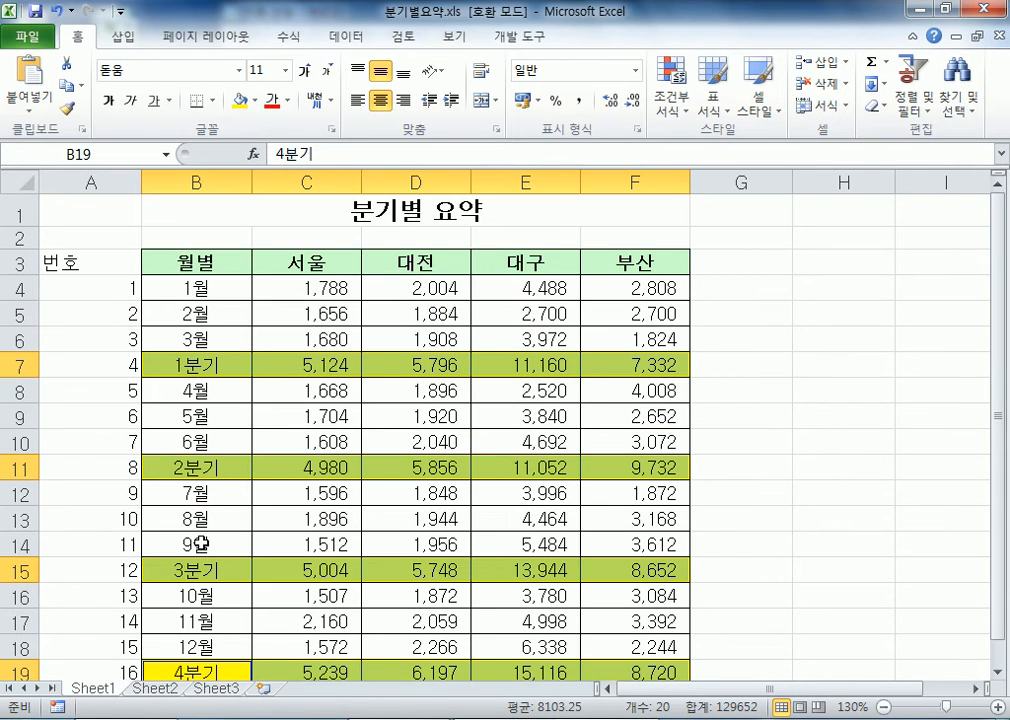
Step: Try inserting a blank row above the 2월 row with the direct yellow fills in place, undo it, and deselect the row
{"action": "left_click", "coordinate": [16, 313]}
{"action": "right_click", "coordinate": [16, 313]}
{"action": "left_click", "coordinate": [59, 445]}
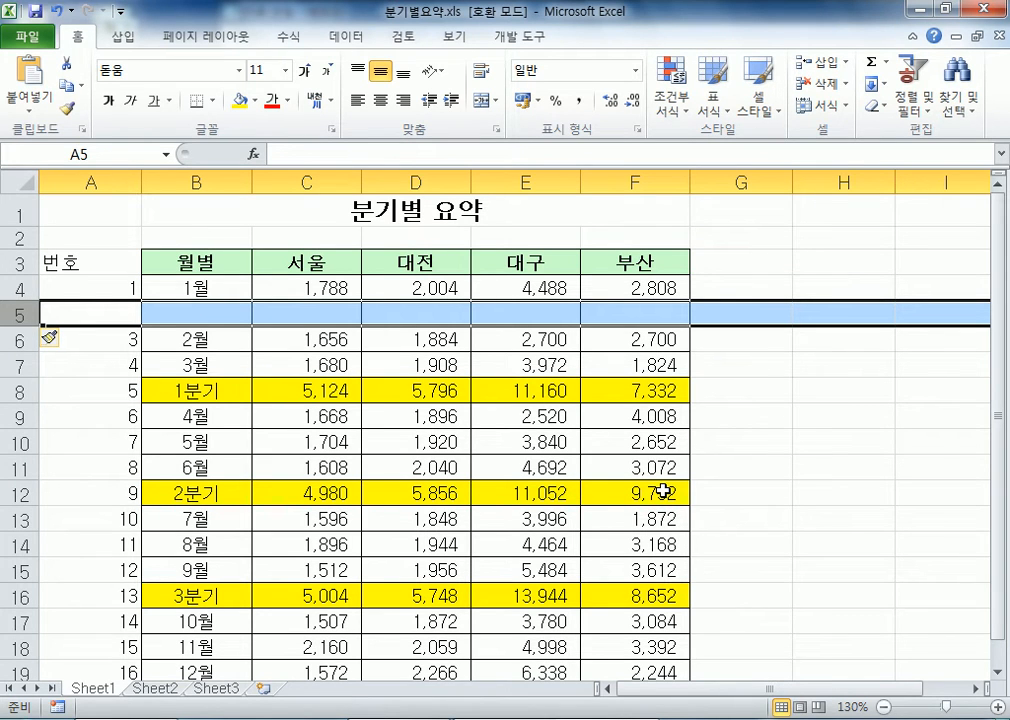
{"action": "key", "text": "ctrl+z"}
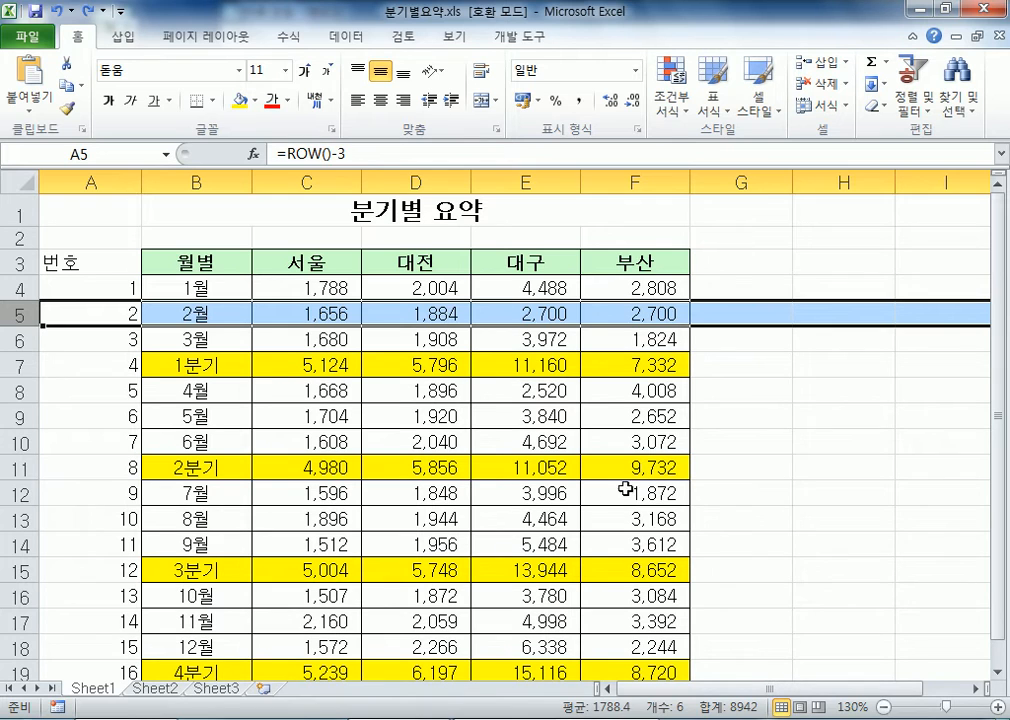
{"action": "left_click", "coordinate": [243, 382]}
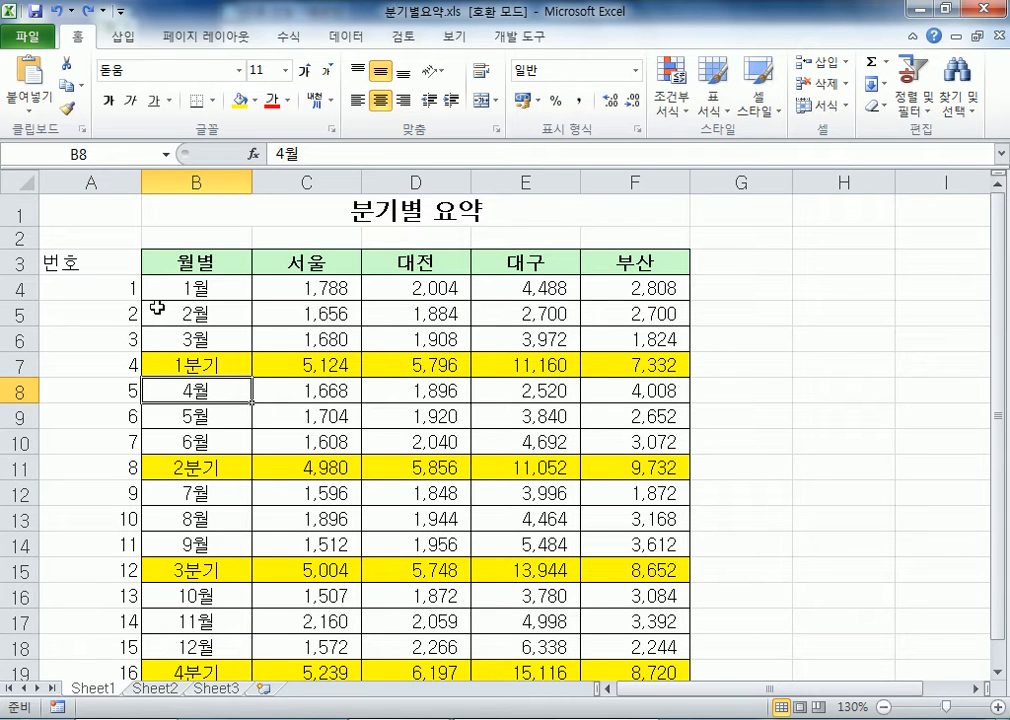
{"action": "left_click_drag", "start_coordinate": [163, 287], "coordinate": [613, 365]}
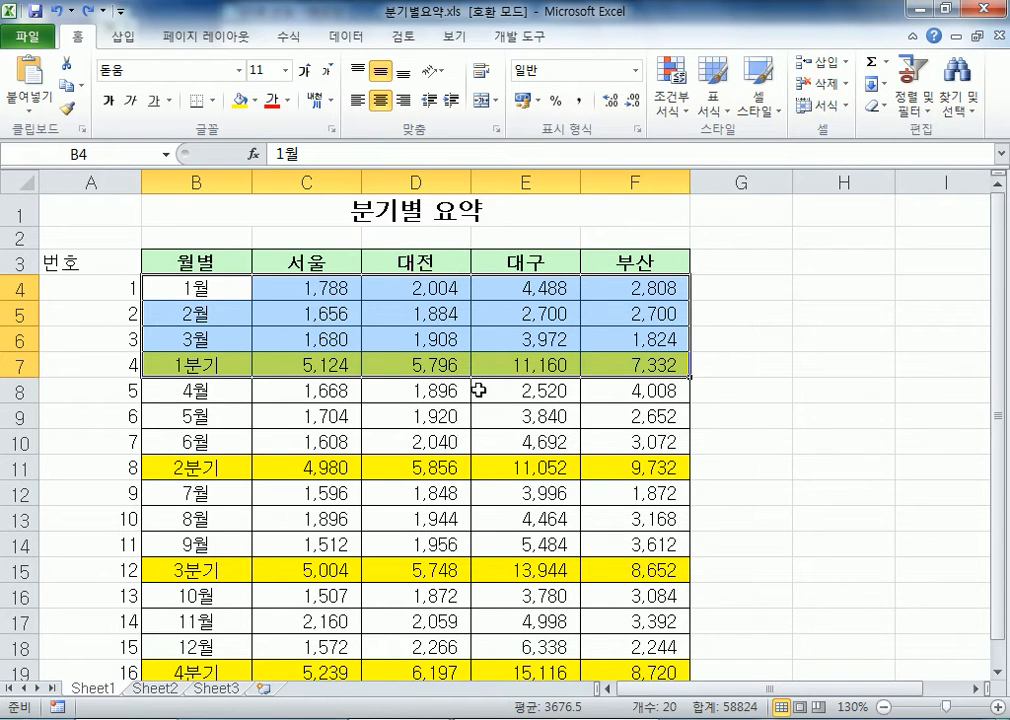
{"action": "left_click", "coordinate": [249, 384]}
{"action": "left_click", "coordinate": [181, 286]}
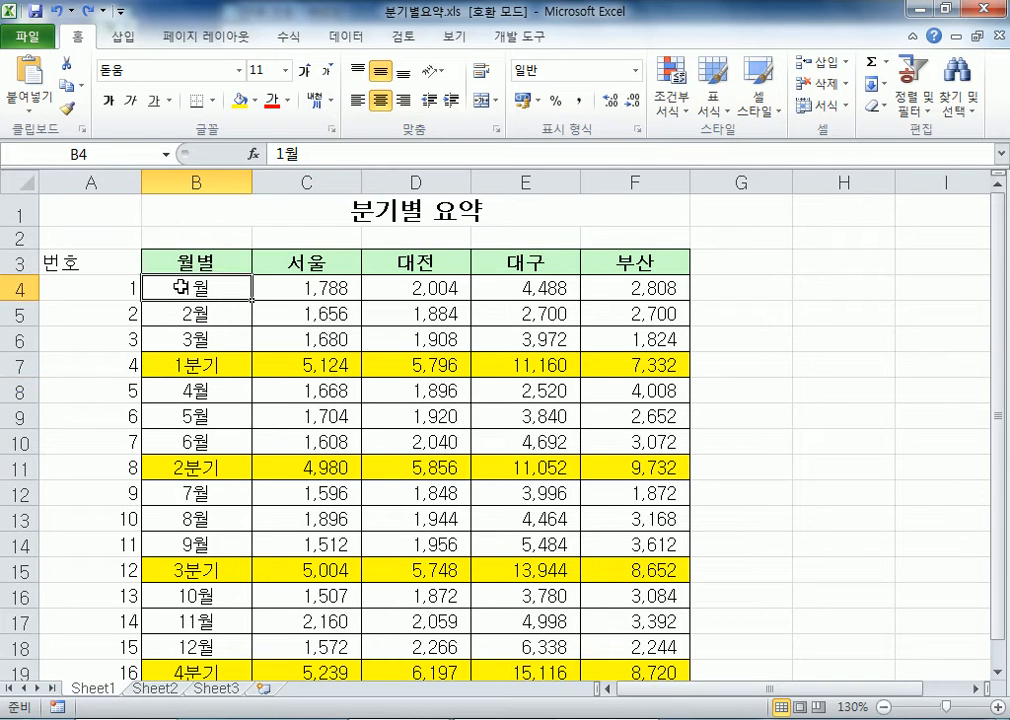
Step: Go to Sheet2, select the entire sheet, and start a new conditional formatting rule that determines cells with a formula
{"action": "left_click", "coordinate": [158, 689]}
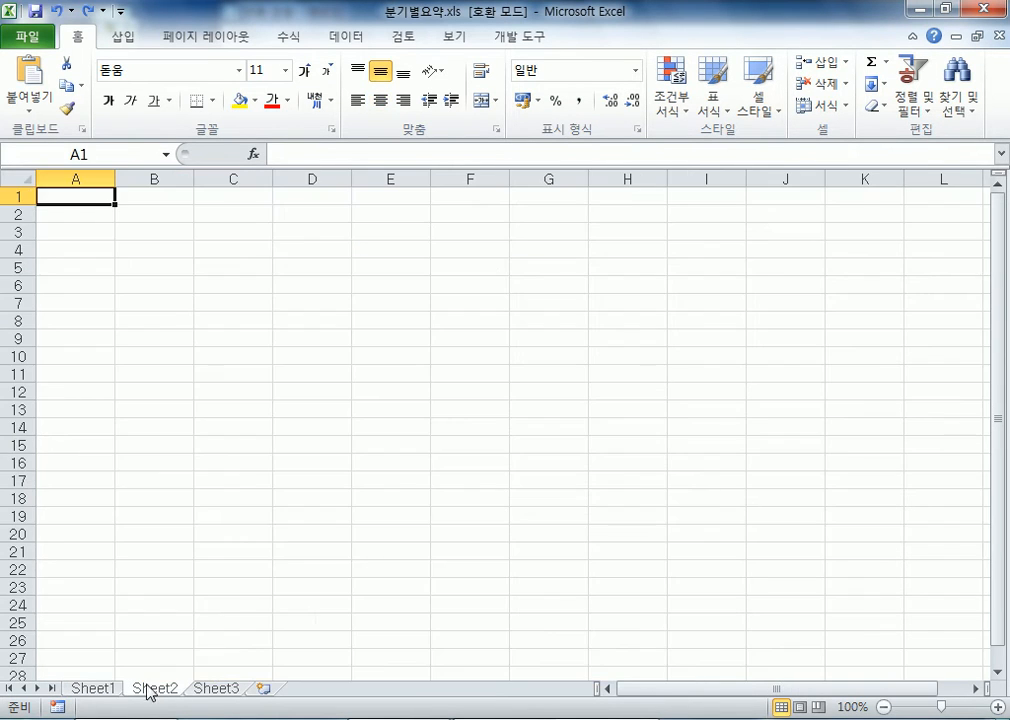
{"action": "left_click", "coordinate": [31, 184]}
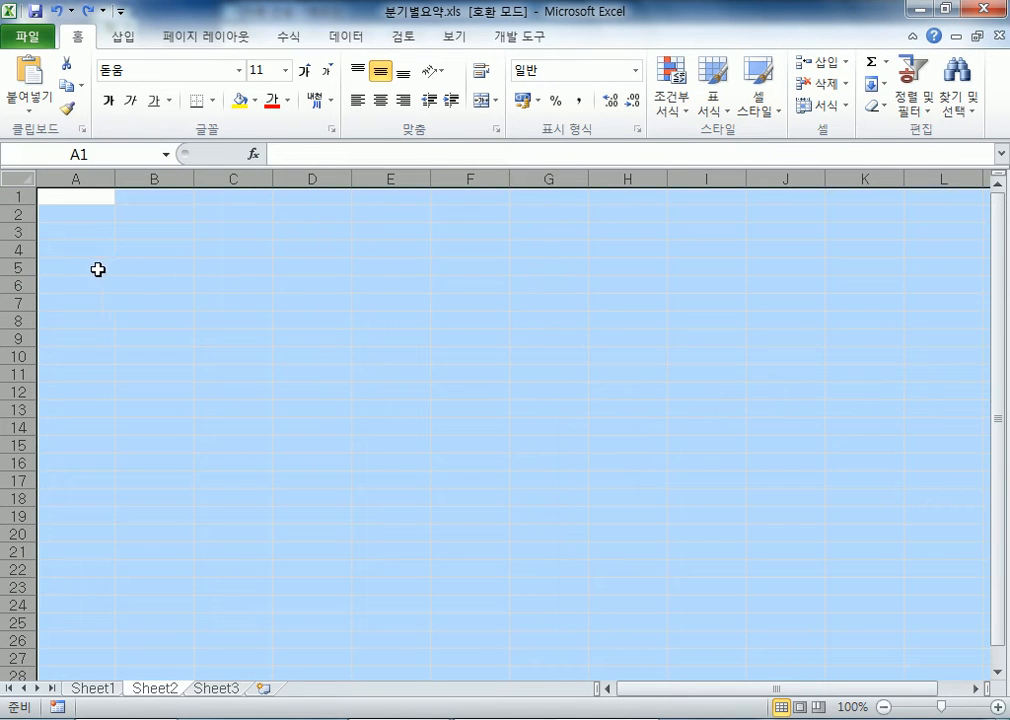
{"action": "left_click", "coordinate": [670, 92]}
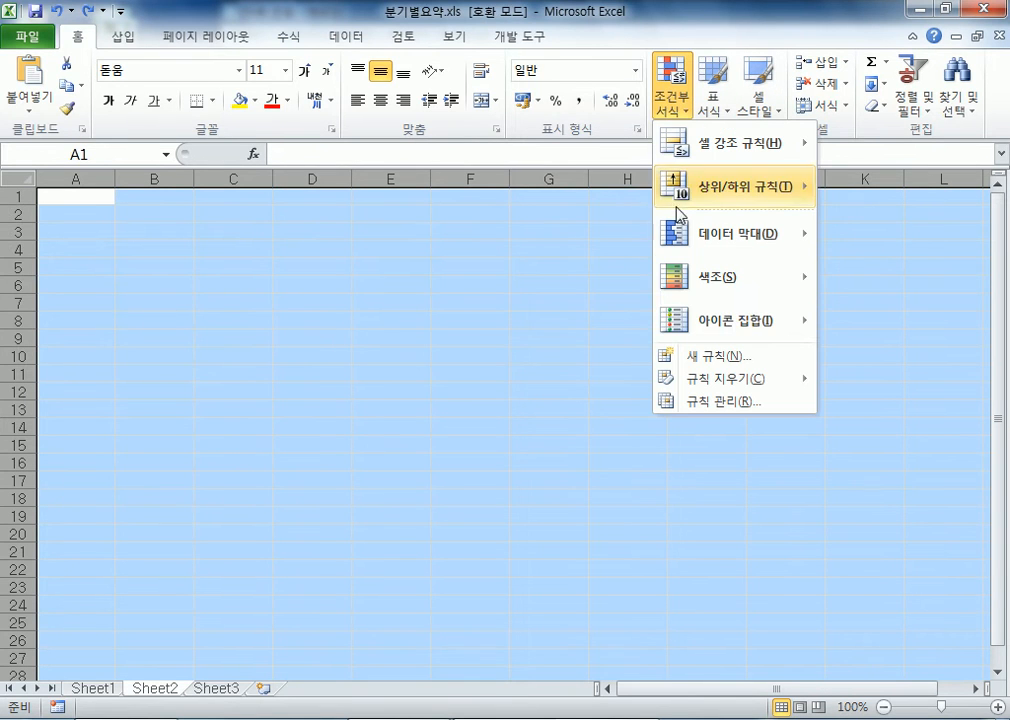
{"action": "left_click", "coordinate": [705, 355]}
{"action": "left_click", "coordinate": [296, 145]}
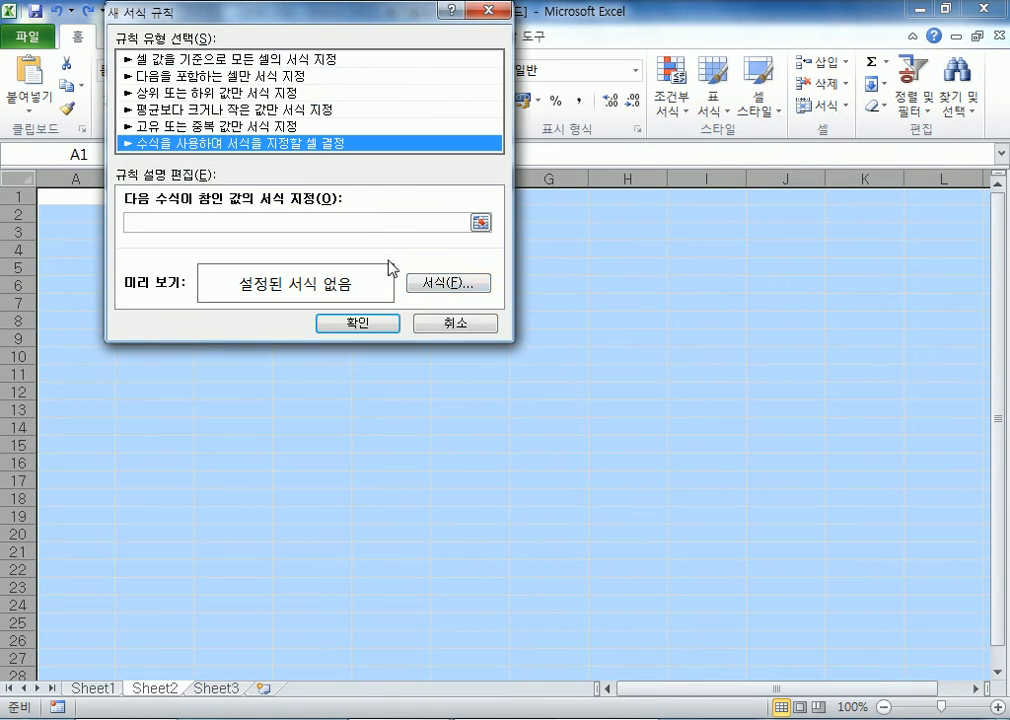
Step: Set the new rule's format to a yellow background fill
{"action": "left_click", "coordinate": [418, 287]}
{"action": "left_click", "coordinate": [303, 41]}
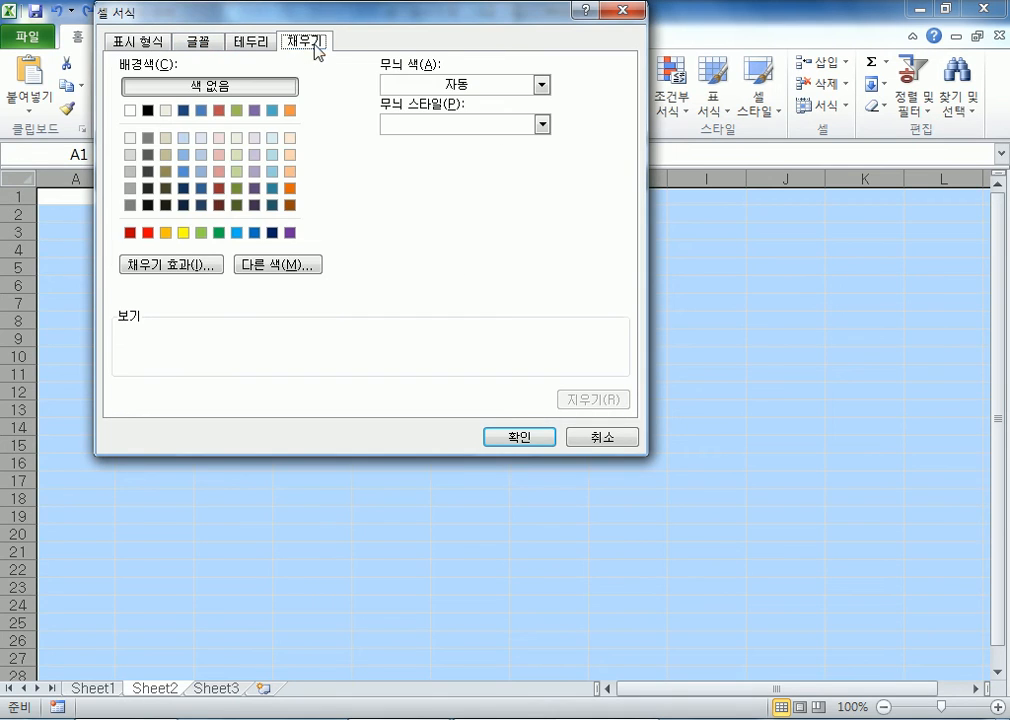
{"action": "left_click", "coordinate": [183, 232]}
{"action": "left_click", "coordinate": [546, 439]}
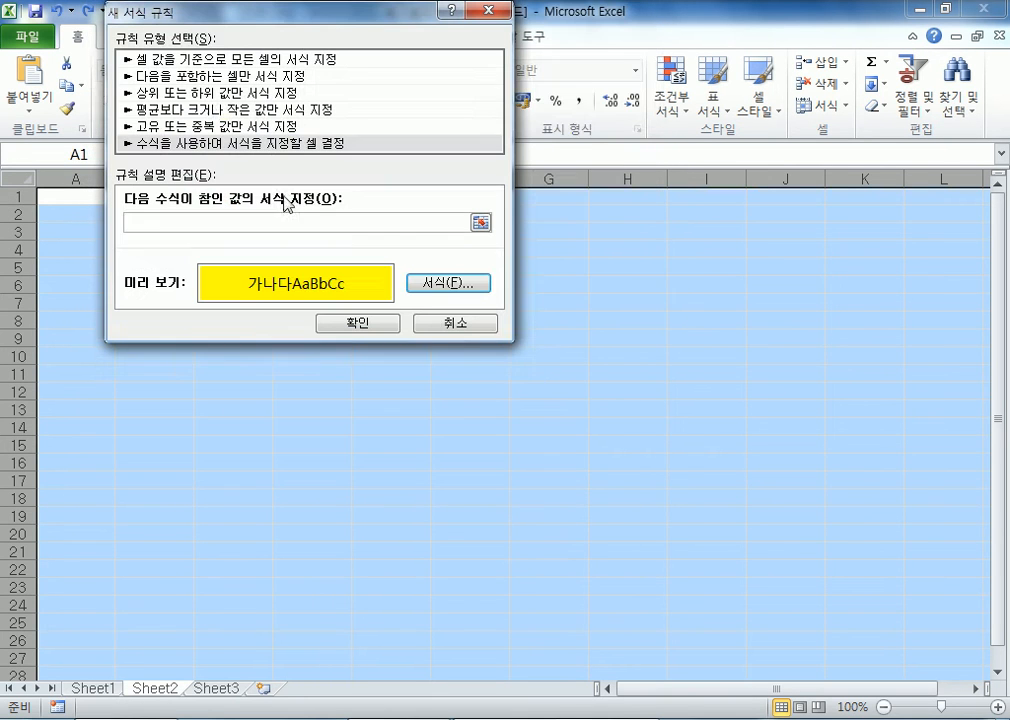
Step: Give the rule the formula =MOD(ROW(),5)=0, apply it to the sheet, and deselect the cells
{"action": "type", "text": "="}
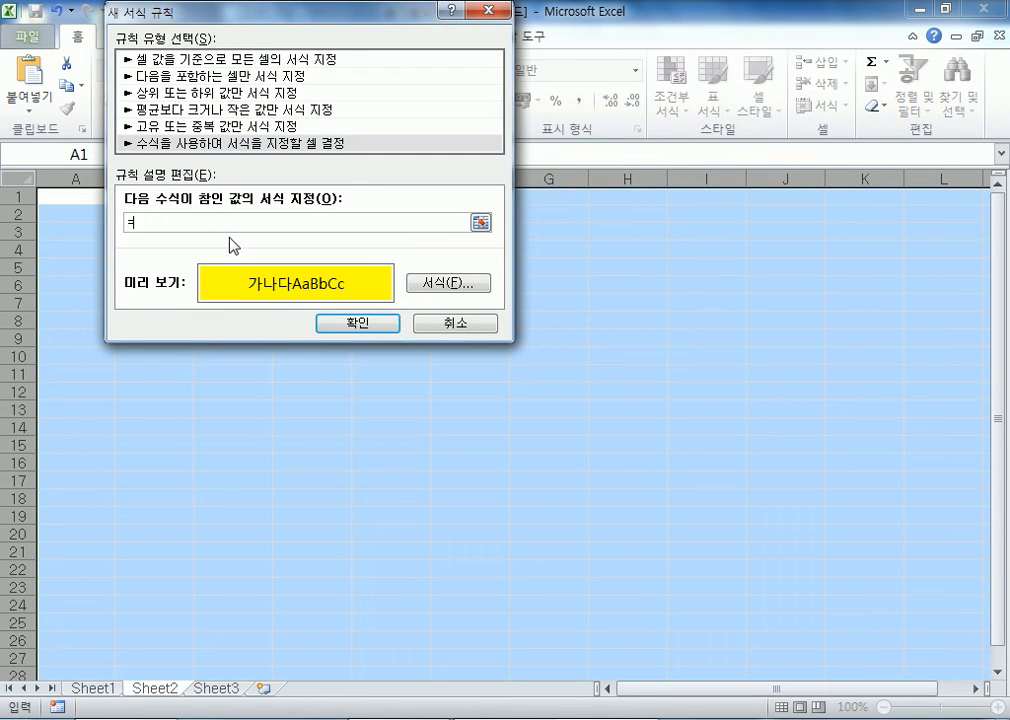
{"action": "type", "text": "MOD(ROW("}
{"action": "type", "text": "),5)=-0+$A$1"}
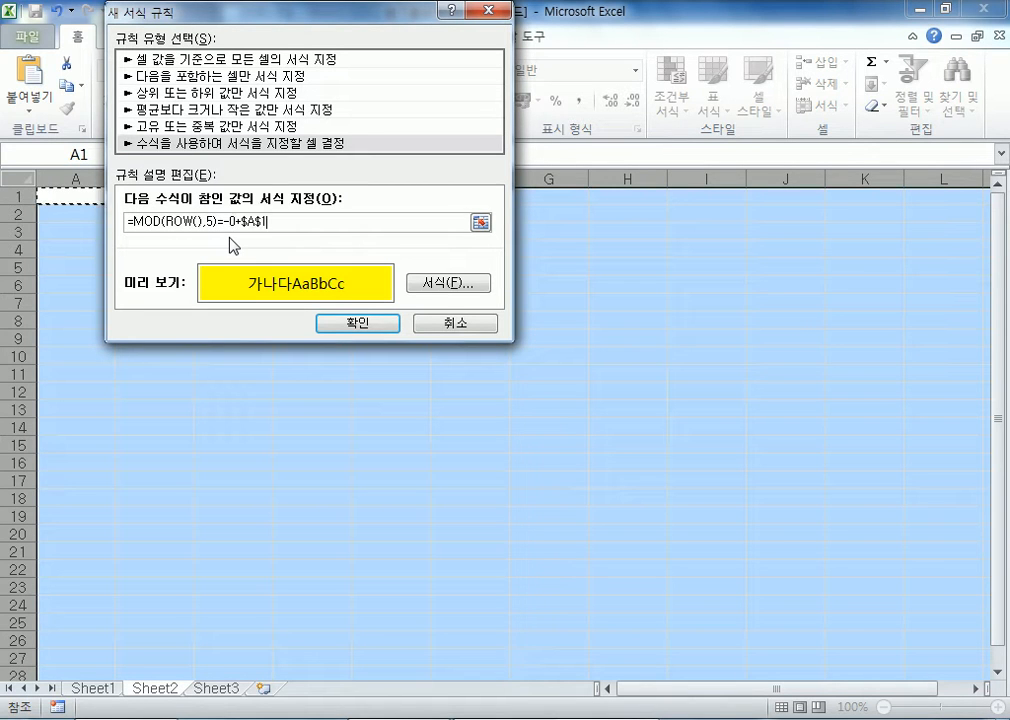
{"action": "key", "text": "BackSpace"}
{"action": "key", "text": "BackSpace"}
{"action": "key", "text": "BackSpace"}
{"action": "key", "text": "BackSpace"}
{"action": "key", "text": "BackSpace"}
{"action": "key", "text": "BackSpace"}
{"action": "key", "text": "BackSpace"}
{"action": "type", "text": "0"}
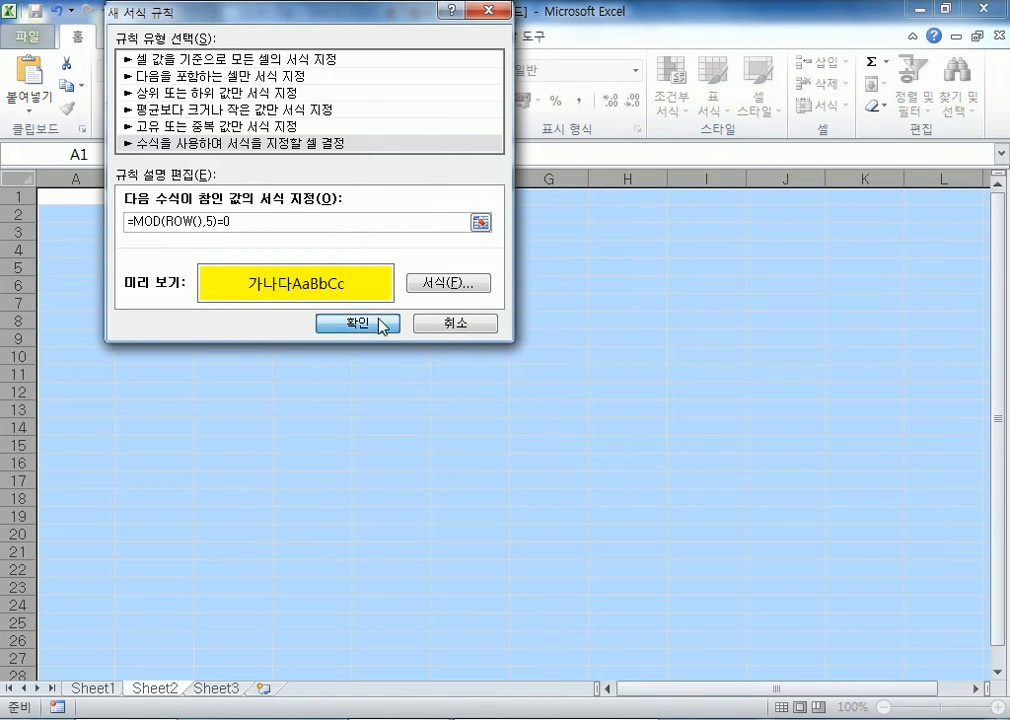
{"action": "left_click", "coordinate": [380, 322]}
{"action": "left_click", "coordinate": [200, 392]}
Step: Check the highlighted rows further down Sheet2, and enter 1 in every cell of A1:A17
{"action": "scroll", "coordinate": [108, 394], "scroll_direction": "down", "scroll_amount": 5}
{"action": "scroll", "coordinate": [81, 410], "scroll_direction": "down", "scroll_amount": 5}
{"action": "scroll", "coordinate": [60, 412], "scroll_direction": "down", "scroll_amount": 4}
{"action": "scroll", "coordinate": [60, 415], "scroll_direction": "up", "scroll_amount": 14}
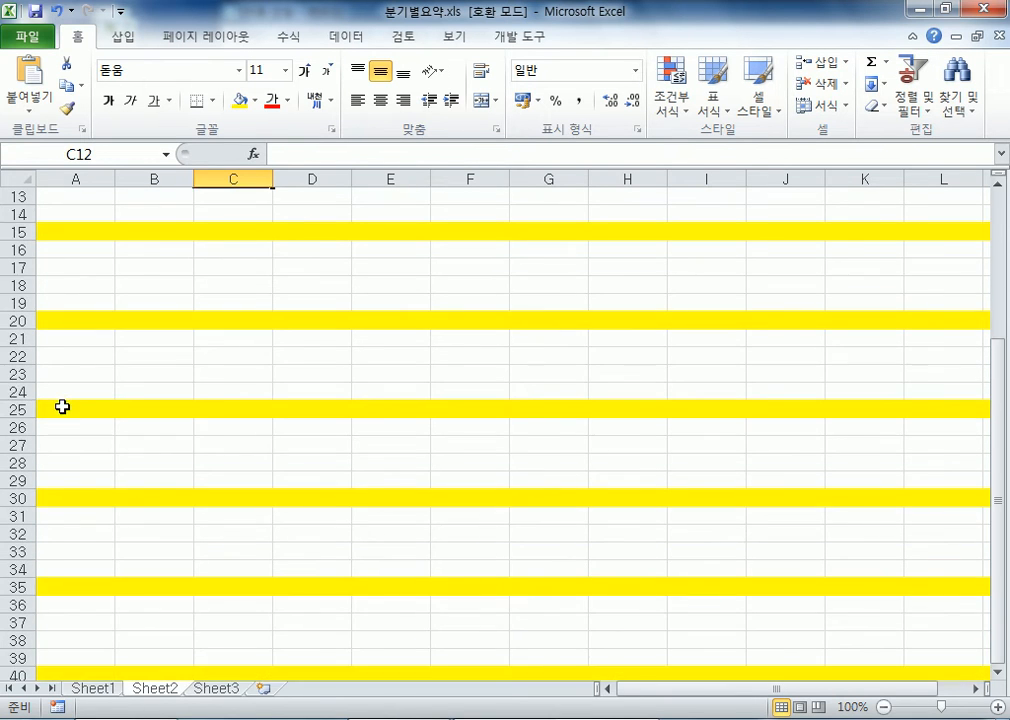
{"action": "left_click", "coordinate": [78, 213]}
{"action": "left_click_drag", "start_coordinate": [88, 196], "coordinate": [117, 482]}
{"action": "type", "text": "1"}
{"action": "key", "text": "ctrl+Return"}
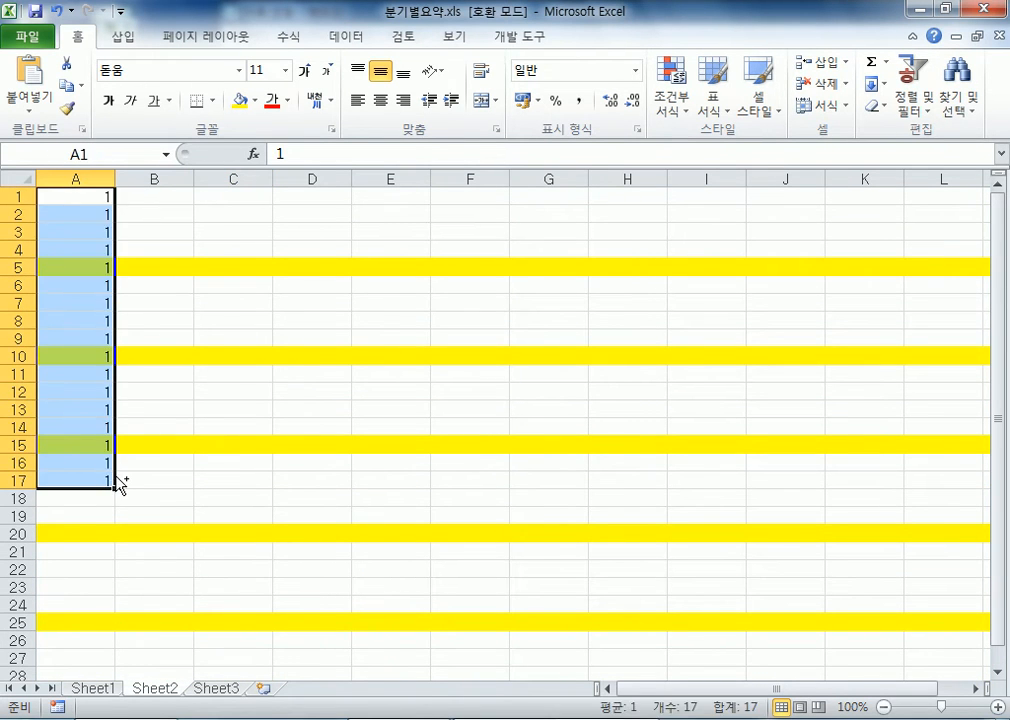
Step: Fill A1:A20 with the increasing number series 1 to 20, starting from A1
{"action": "left_click", "coordinate": [75, 201]}
{"action": "left_click_drag", "start_coordinate": [115, 205], "coordinate": [119, 541]}
{"action": "left_click", "coordinate": [81, 302]}
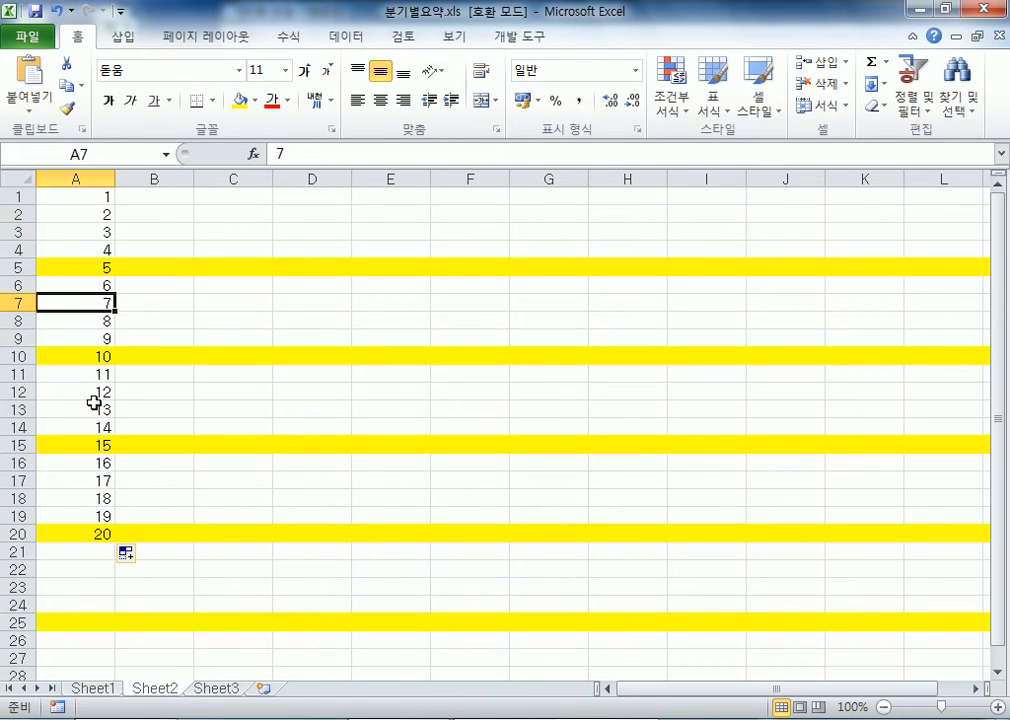
Step: Insert one blank row above row 7 and check the highlighted row 10 against the shifted numbers
{"action": "left_click", "coordinate": [16, 301]}
{"action": "right_click", "coordinate": [16, 301]}
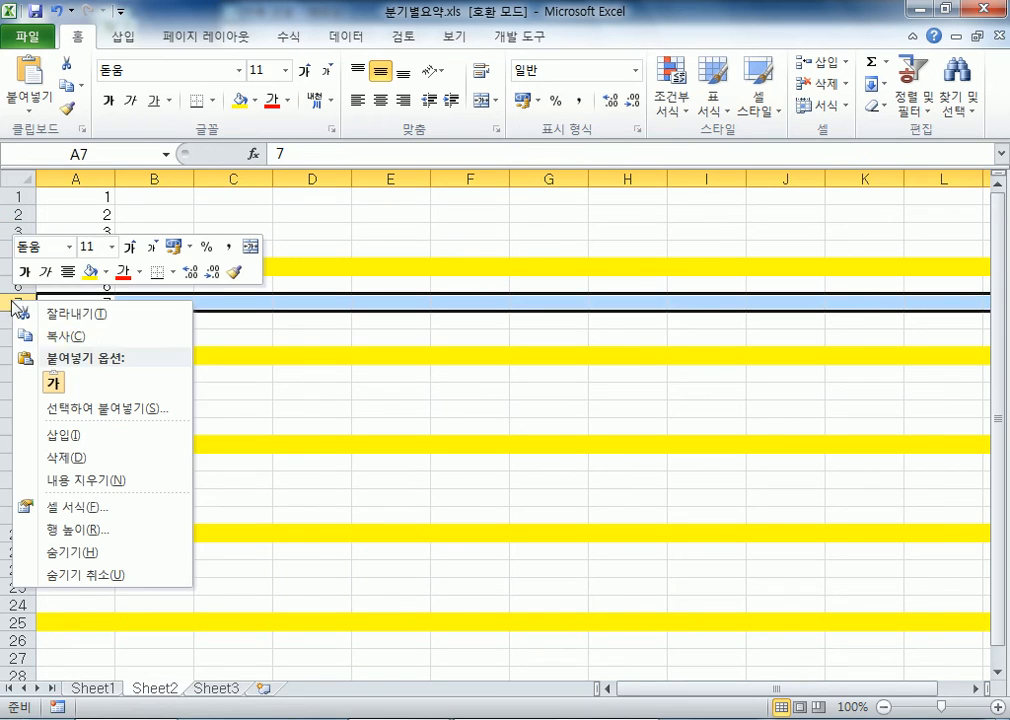
{"action": "left_click", "coordinate": [66, 436]}
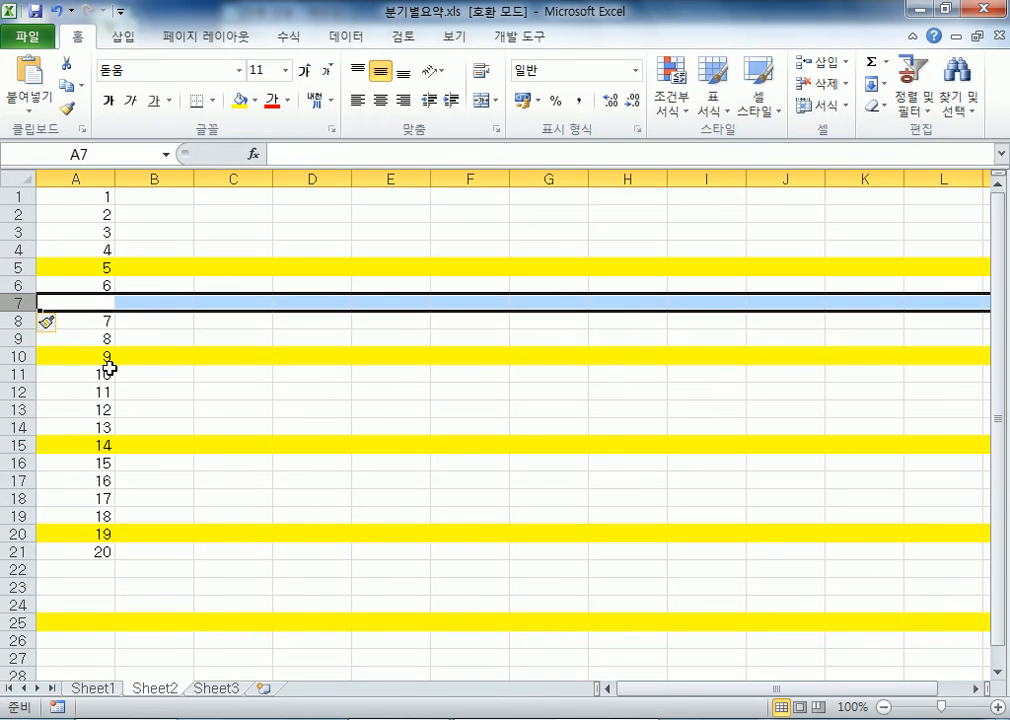
{"action": "left_click", "coordinate": [8, 355]}
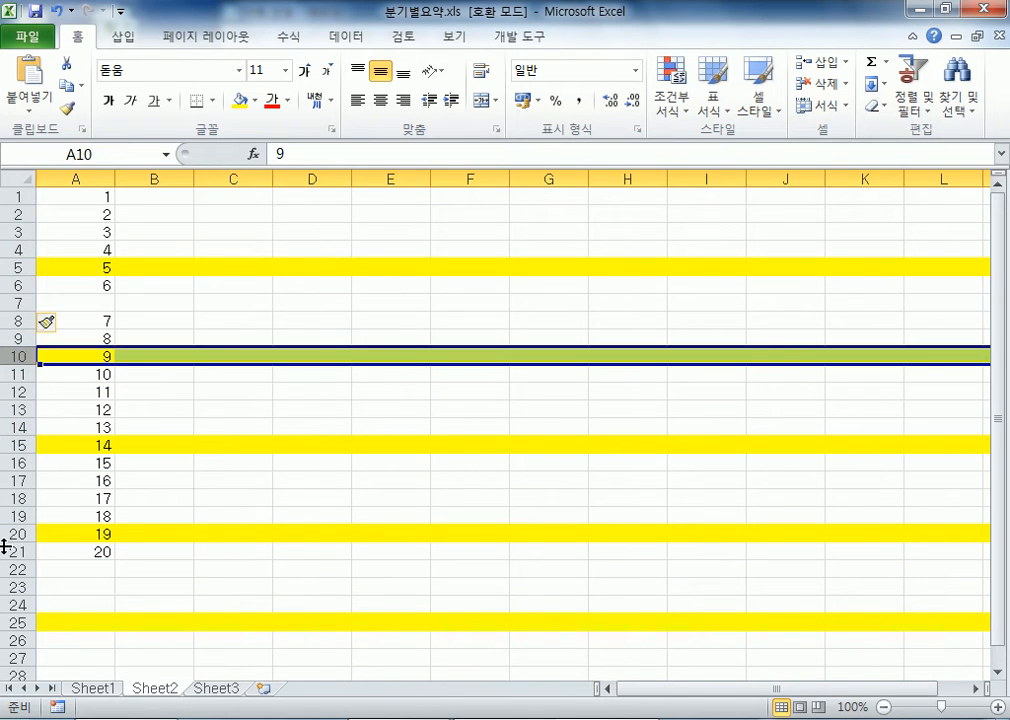
{"action": "left_click", "coordinate": [100, 305]}
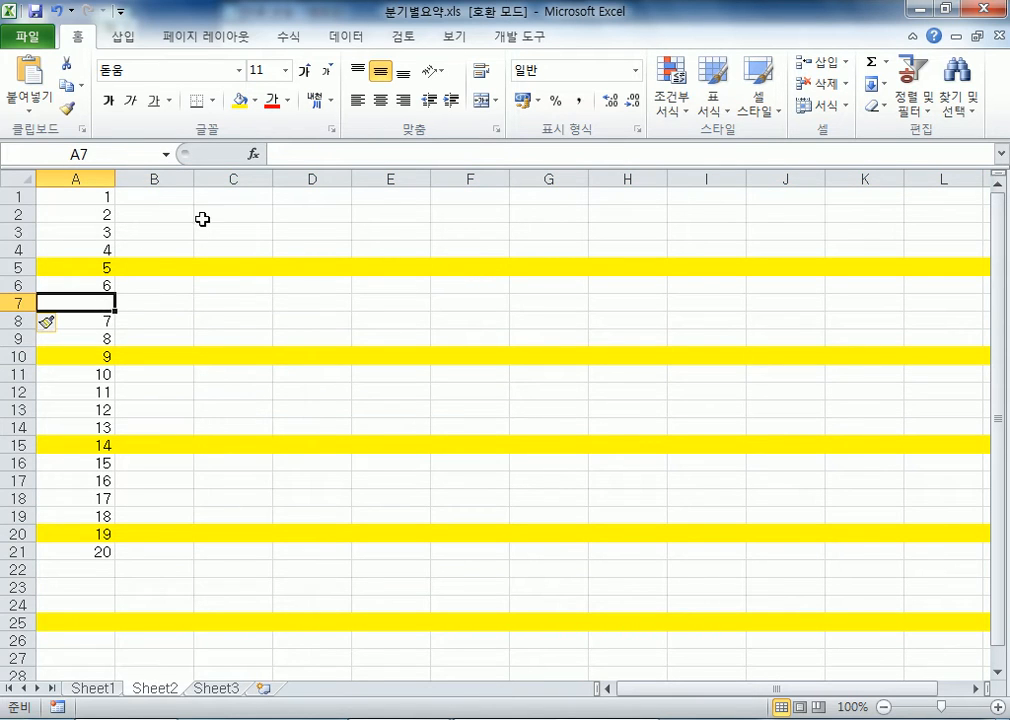
Step: Enter =ROW() in C1 and copy it down to C21
{"action": "left_click", "coordinate": [262, 192]}
{"action": "type", "text": "=RO"}
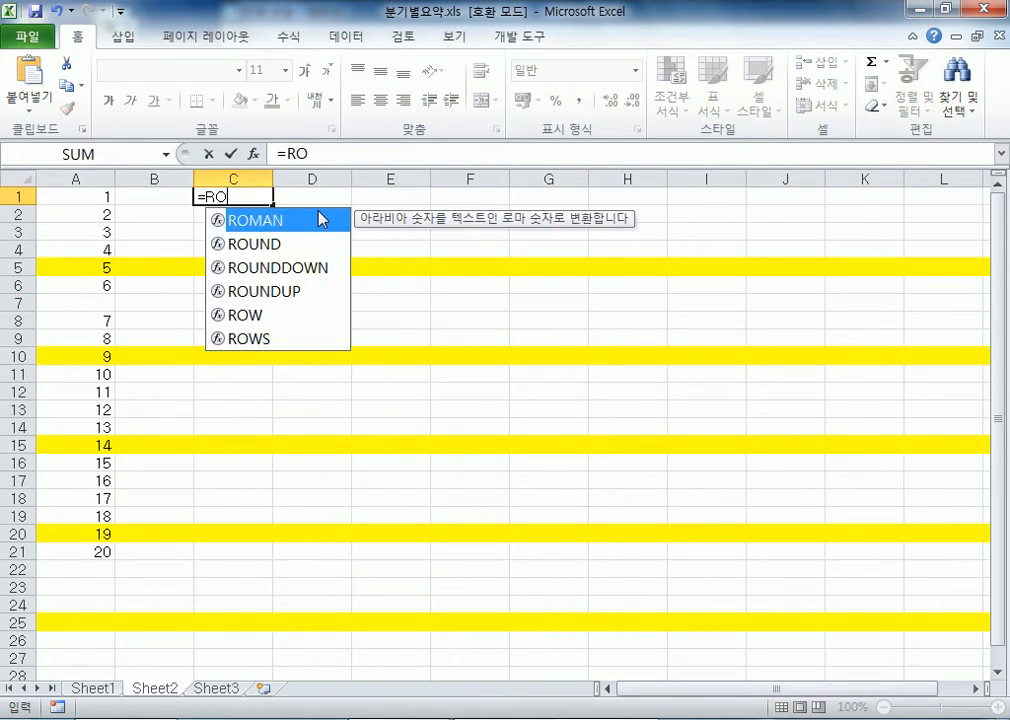
{"action": "type", "text": "W()"}
{"action": "key", "text": "Return"}
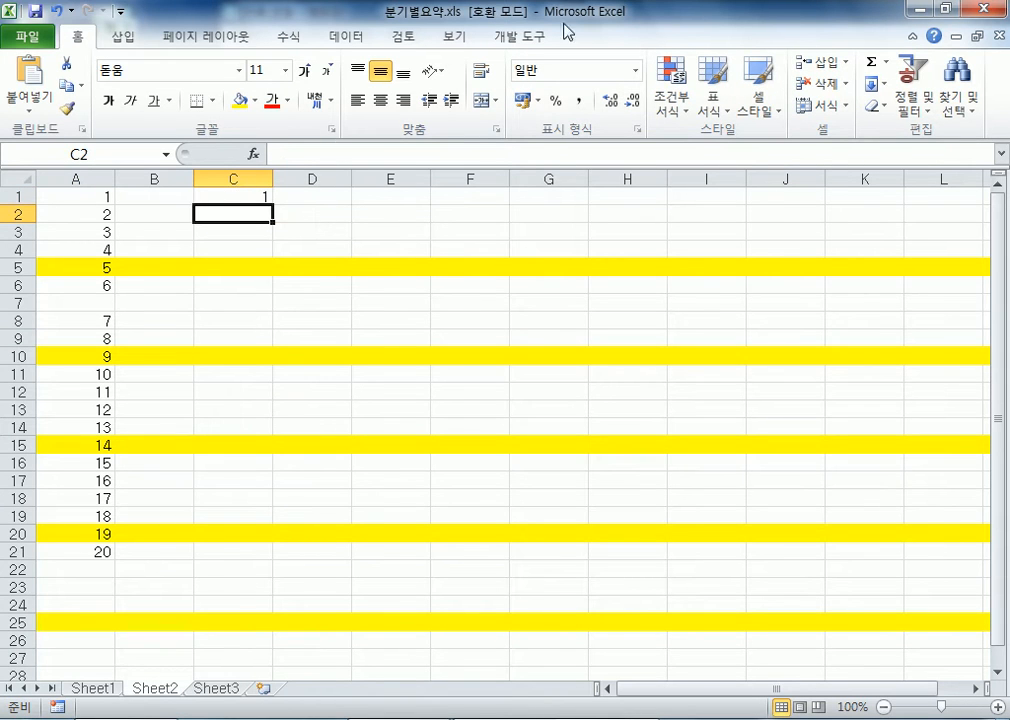
{"action": "left_click", "coordinate": [266, 197]}
{"action": "left_click_drag", "start_coordinate": [273, 204], "coordinate": [293, 568]}
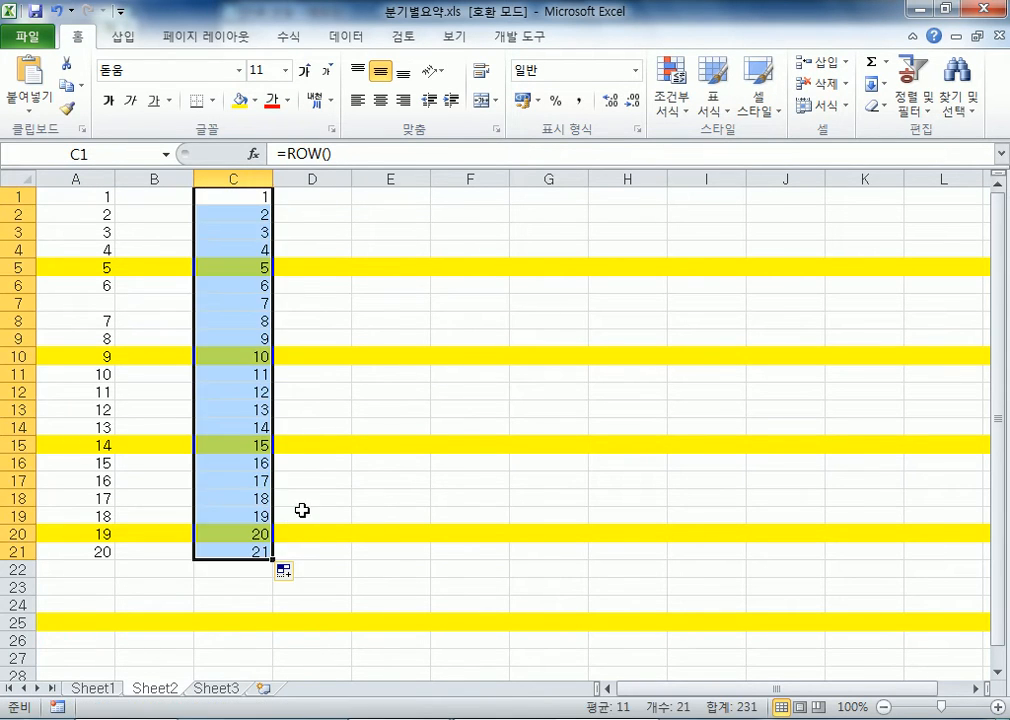
Step: Insert three blank rows above row 7 and check the ROW formulas in C10 and C24
{"action": "left_click", "coordinate": [14, 301]}
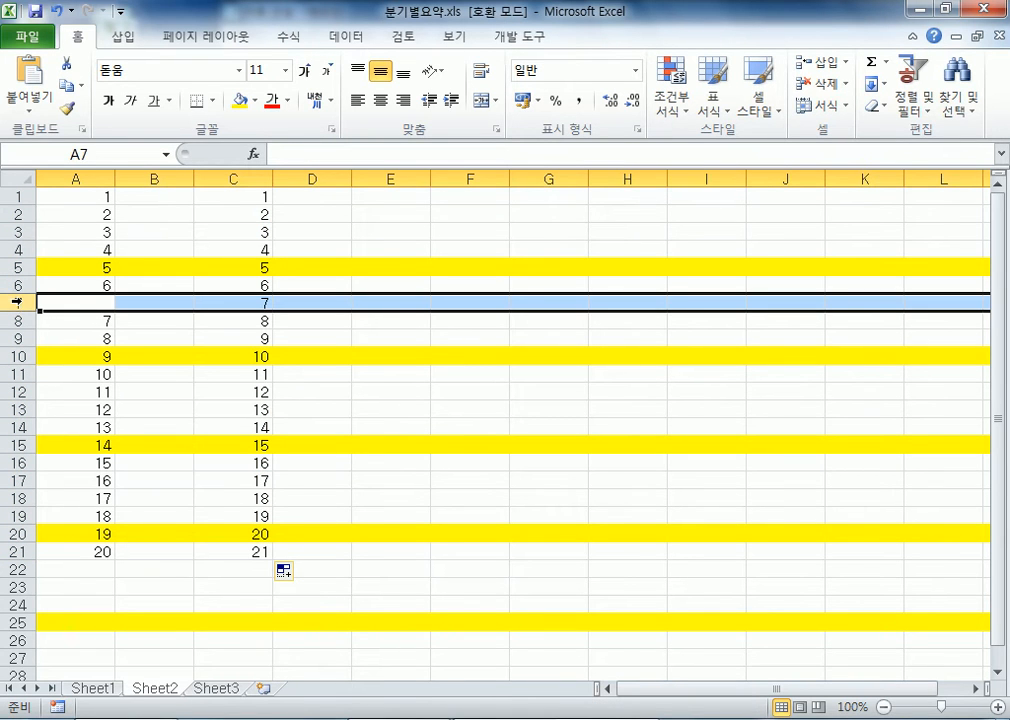
{"action": "left_click_drag", "start_coordinate": [14, 301], "coordinate": [18, 338]}
{"action": "right_click", "coordinate": [30, 336]}
{"action": "left_click", "coordinate": [80, 463]}
{"action": "left_click", "coordinate": [250, 358]}
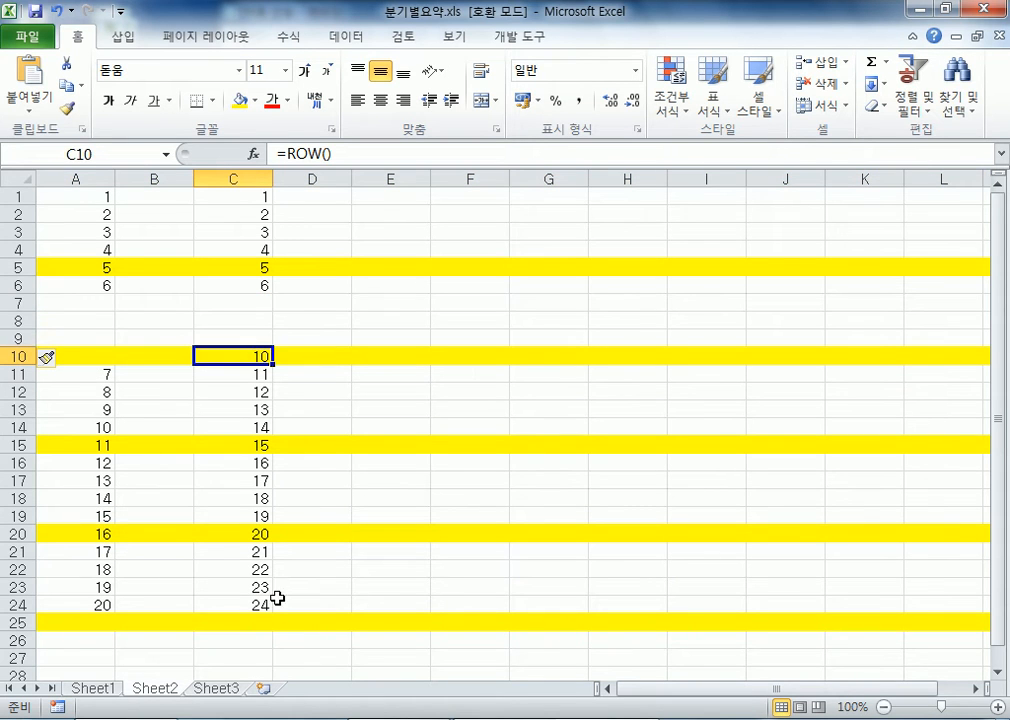
{"action": "left_click", "coordinate": [265, 607]}
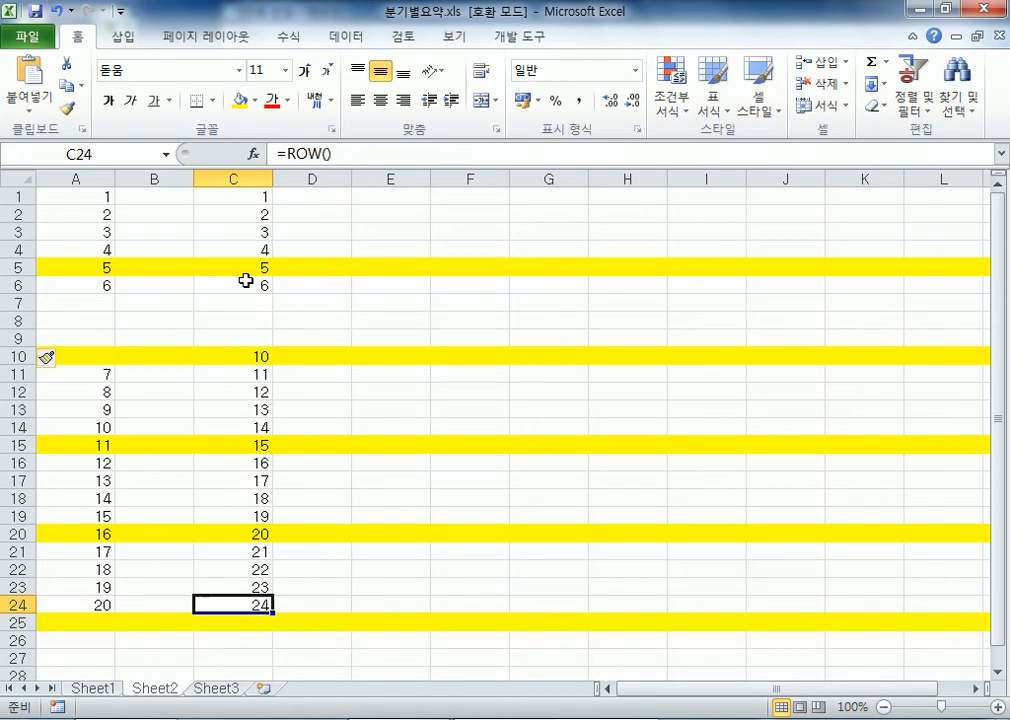
Step: Copy the ROW formula from C6 down to C9, and continue the number series from A6 down to A24
{"action": "left_click", "coordinate": [270, 287]}
{"action": "left_click_drag", "start_coordinate": [273, 294], "coordinate": [275, 338]}
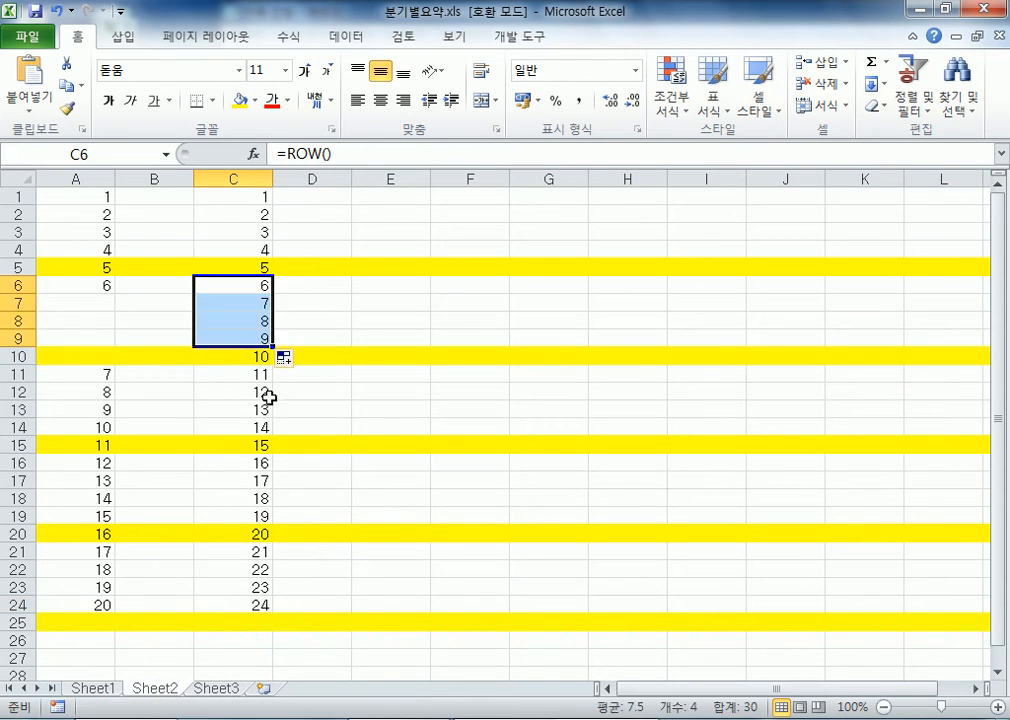
{"action": "left_click", "coordinate": [104, 352]}
{"action": "left_click_drag", "start_coordinate": [90, 300], "coordinate": [113, 366]}
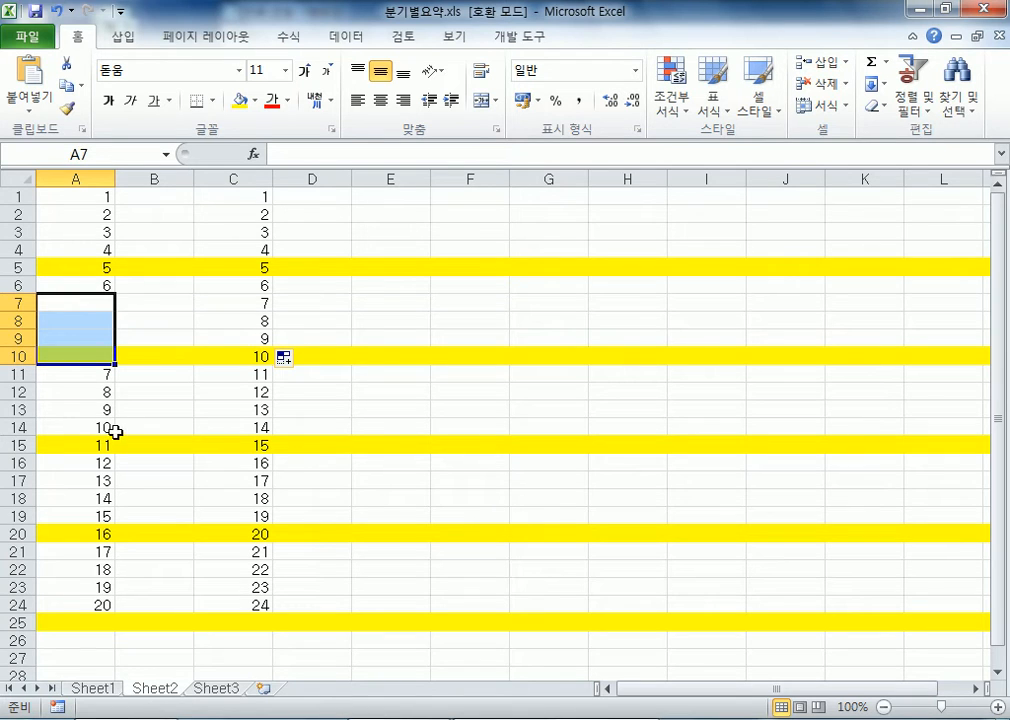
{"action": "left_click", "coordinate": [104, 285]}
{"action": "left_click_drag", "start_coordinate": [114, 293], "coordinate": [131, 605]}
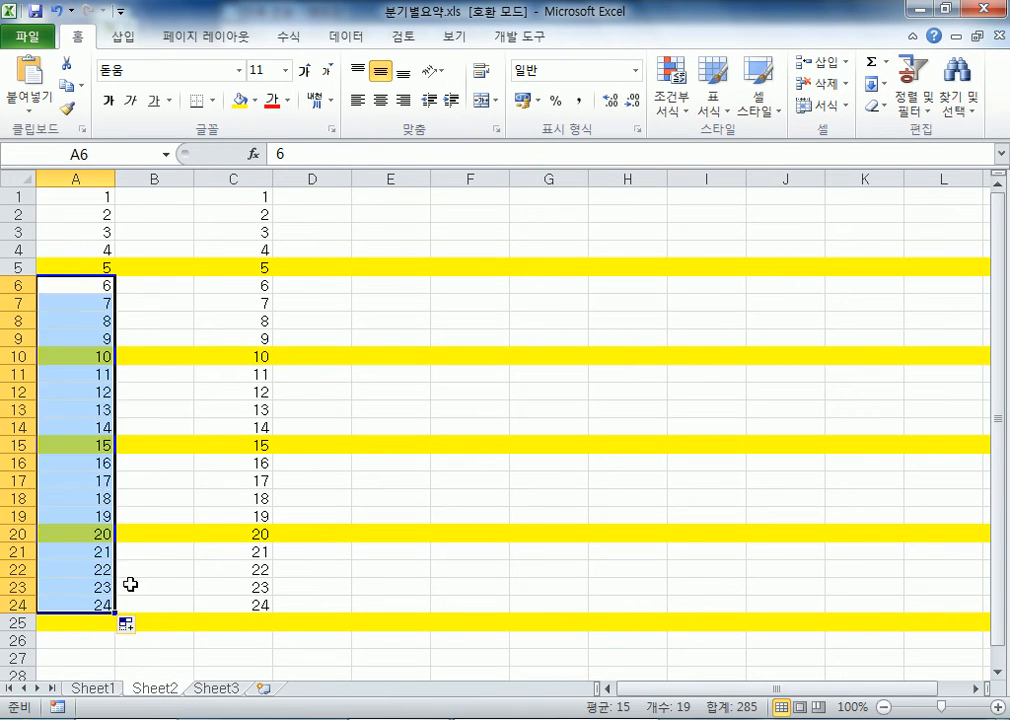
Step: Delete rows 6 to 11 and check the ROW formula in C6
{"action": "left_click", "coordinate": [60, 285]}
{"action": "left_click_drag", "start_coordinate": [20, 286], "coordinate": [20, 373]}
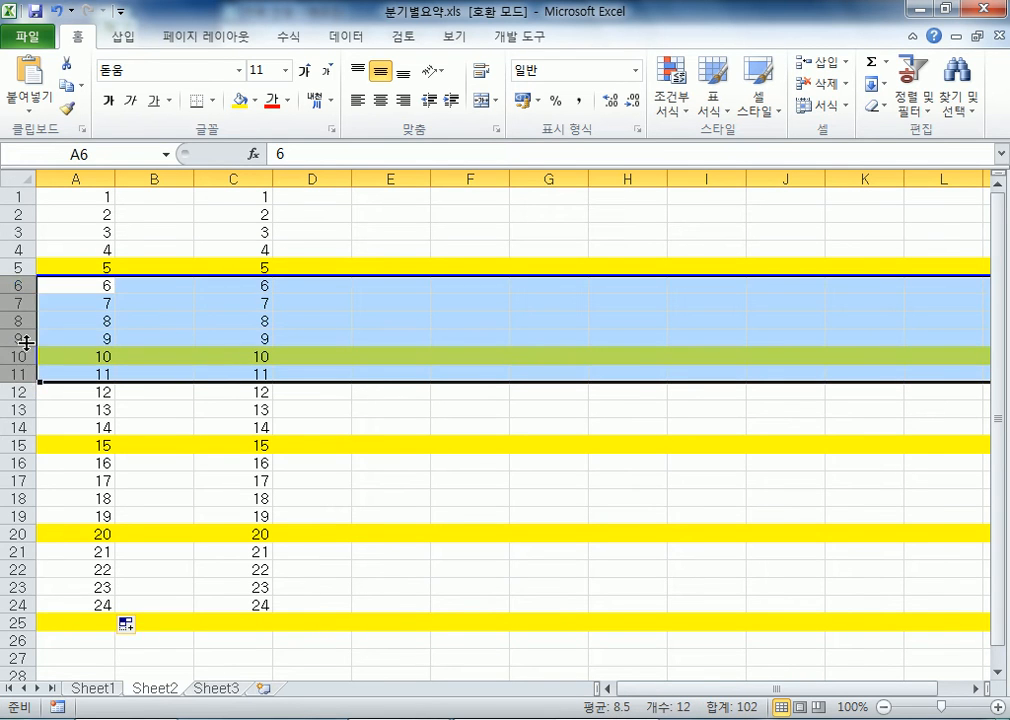
{"action": "right_click", "coordinate": [17, 316]}
{"action": "left_click", "coordinate": [62, 470]}
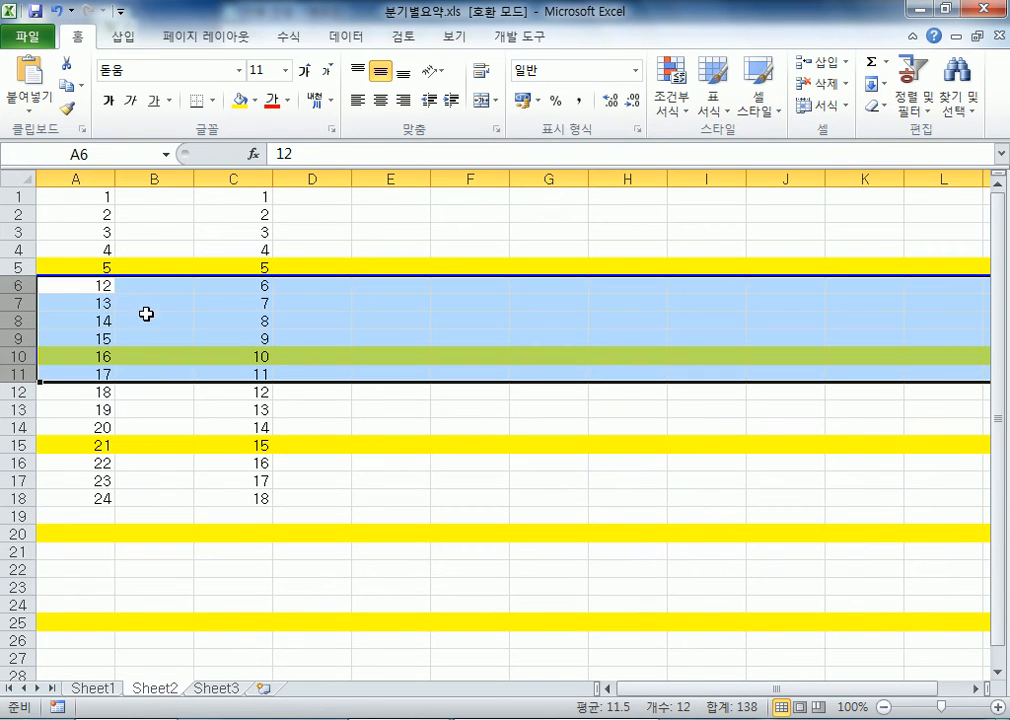
{"action": "left_click", "coordinate": [254, 284]}
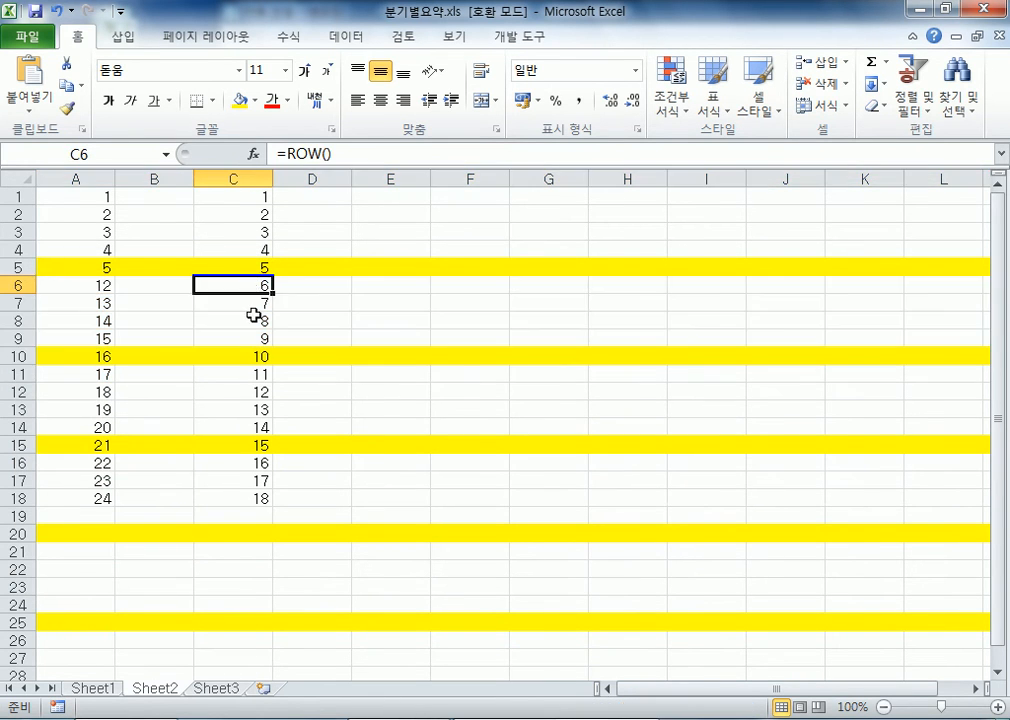
Step: Enlarge the sheet view to 205% and compare the typed value in A1 with the formula in C1
{"action": "left_click", "coordinate": [240, 197]}
{"action": "scroll", "coordinate": [240, 197], "scroll_direction": "up", "scroll_amount": 7}
{"action": "double_click", "coordinate": [180, 221]}
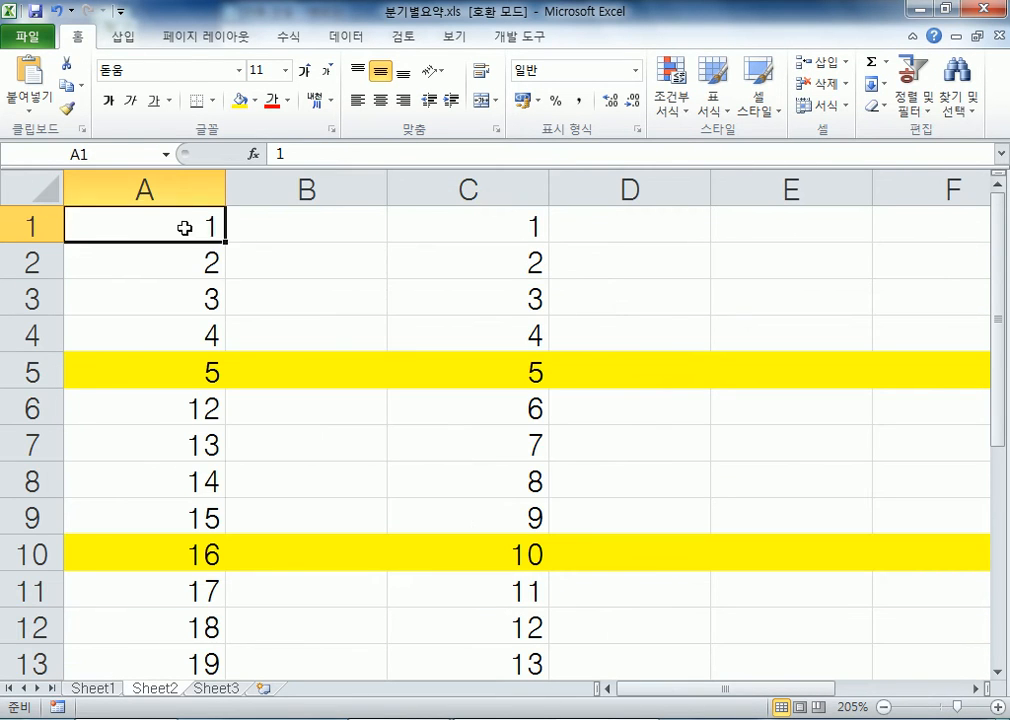
{"action": "key", "text": "Escape"}
{"action": "double_click", "coordinate": [450, 230]}
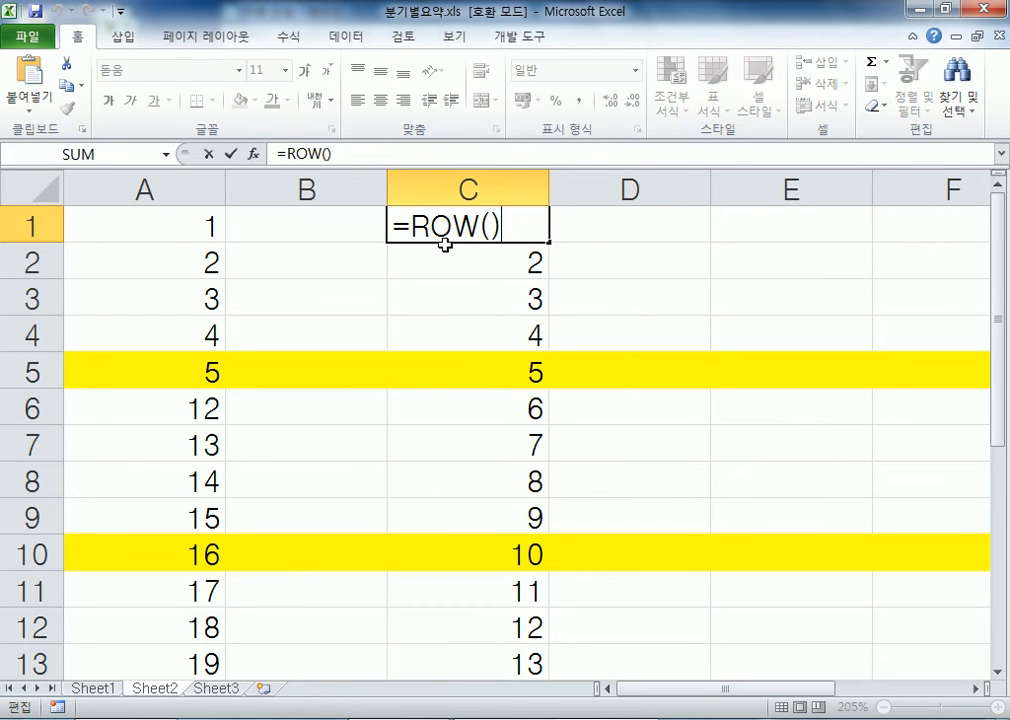
{"action": "key", "text": "Escape"}
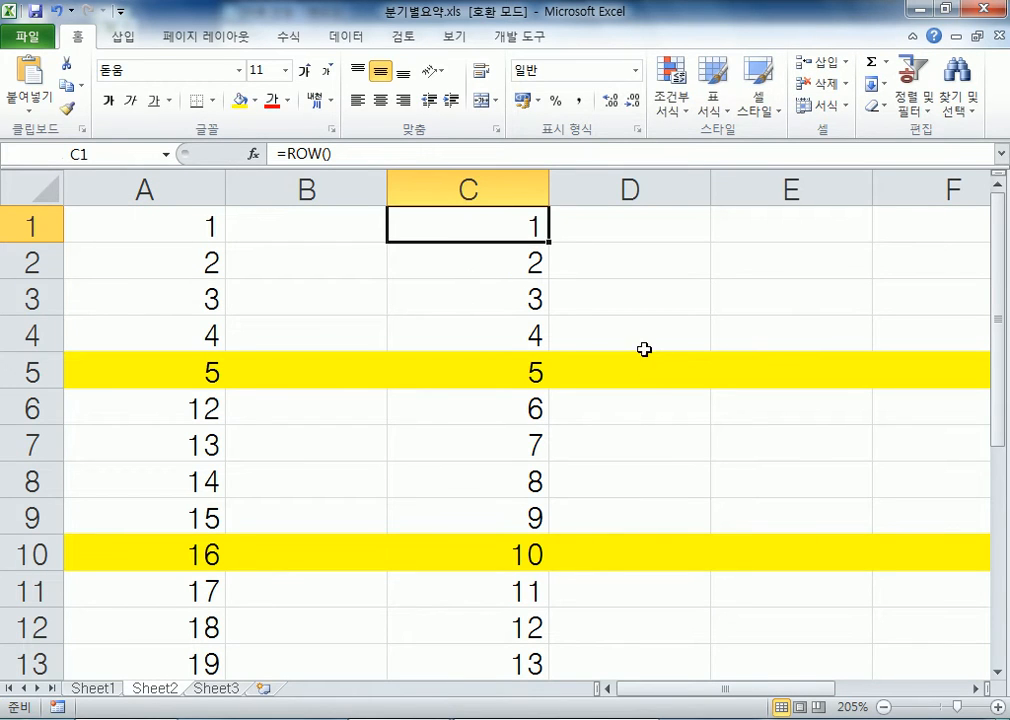
Step: Enter =ROW() in E4 and change it to =ROW()-3
{"action": "left_click", "coordinate": [759, 329]}
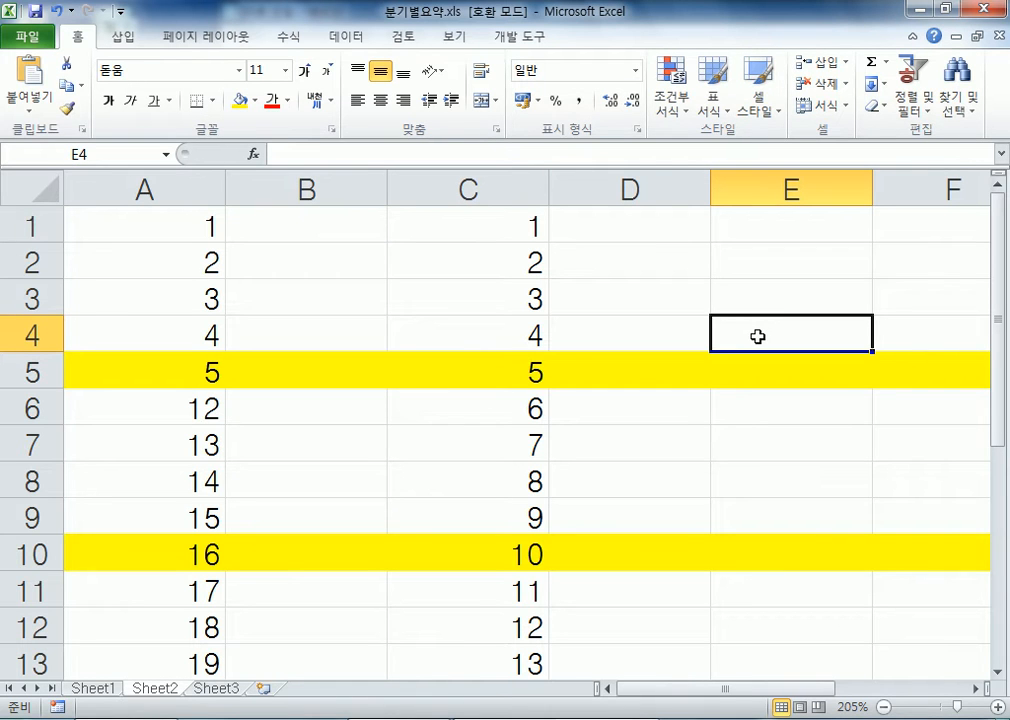
{"action": "type", "text": "ROW()"}
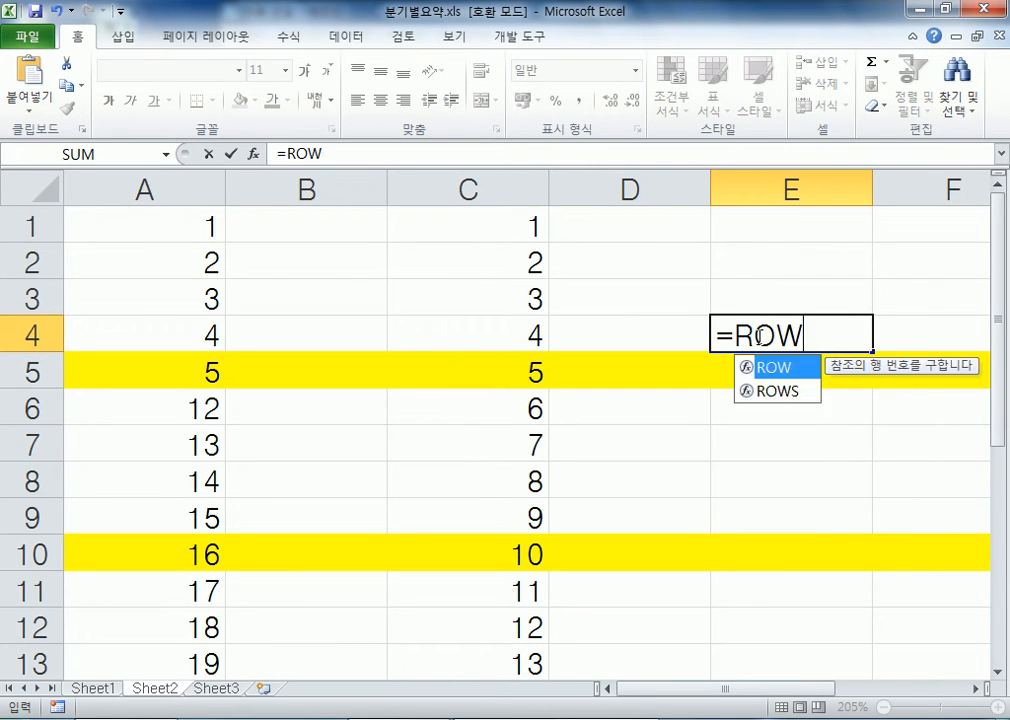
{"action": "key", "text": "Return"}
{"action": "left_click", "coordinate": [758, 336]}
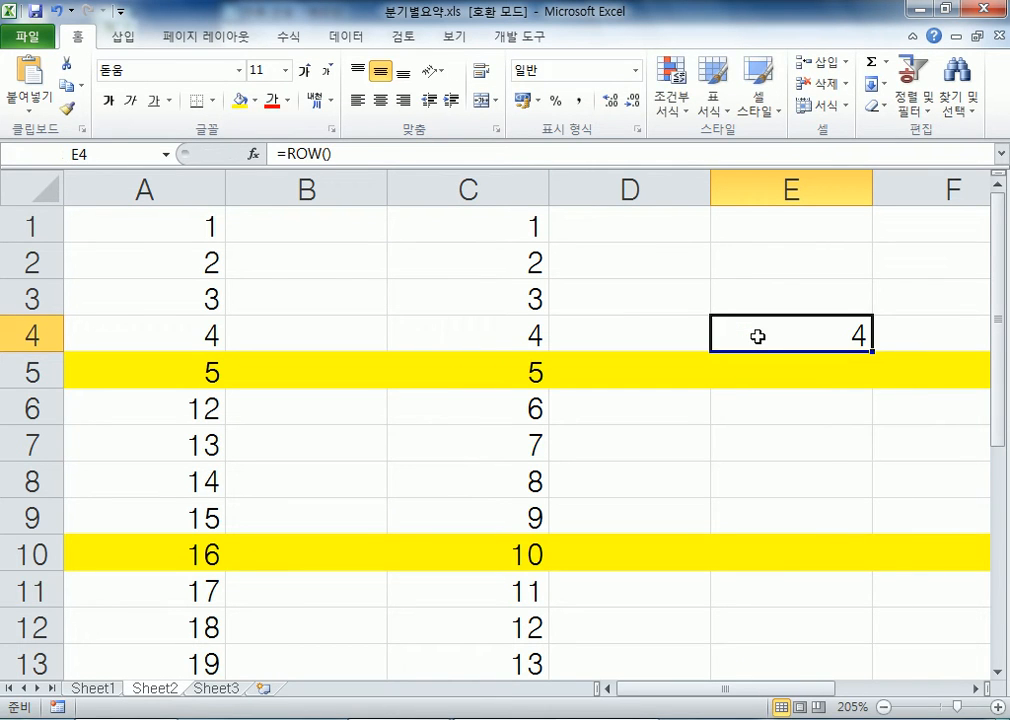
{"action": "key", "text": "F2"}
{"action": "type", "text": "-3"}
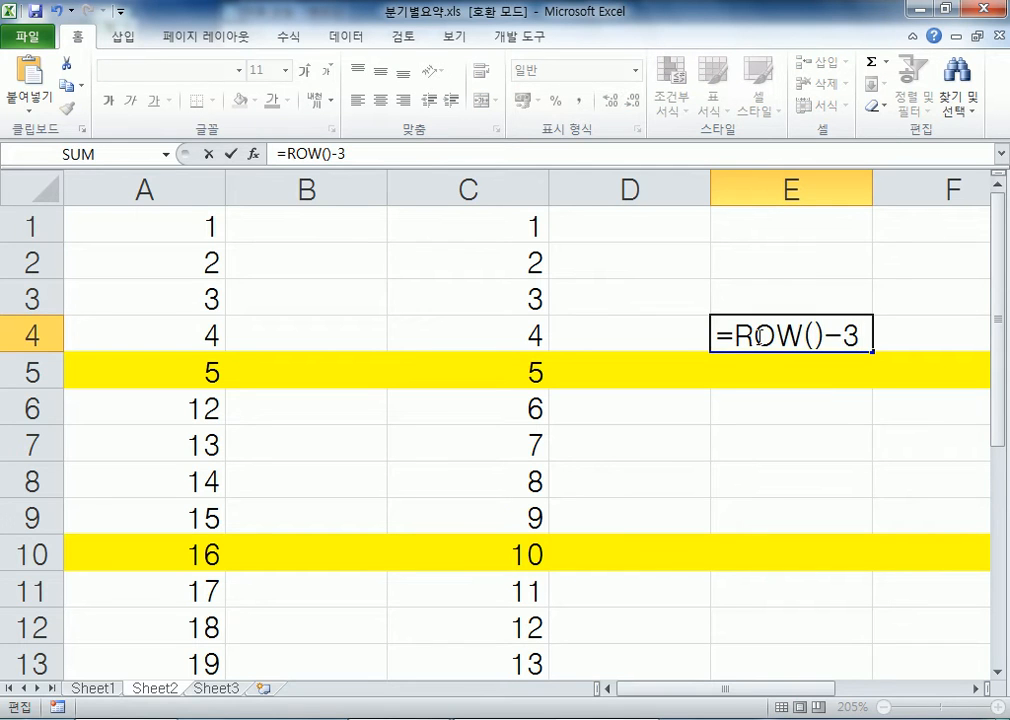
{"action": "key", "text": "Return"}
Step: Review row 4 and the E4 formula, and copy =ROW()-3 from E4 down to E12
{"action": "left_click", "coordinate": [32, 333]}
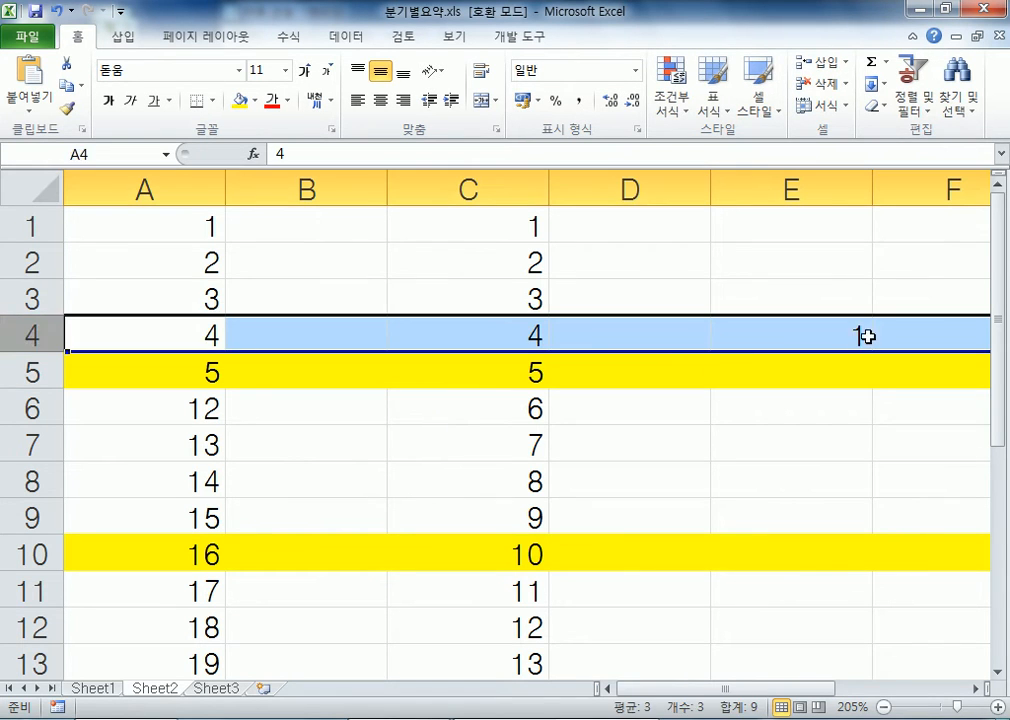
{"action": "left_click", "coordinate": [860, 336]}
{"action": "key", "text": "F2"}
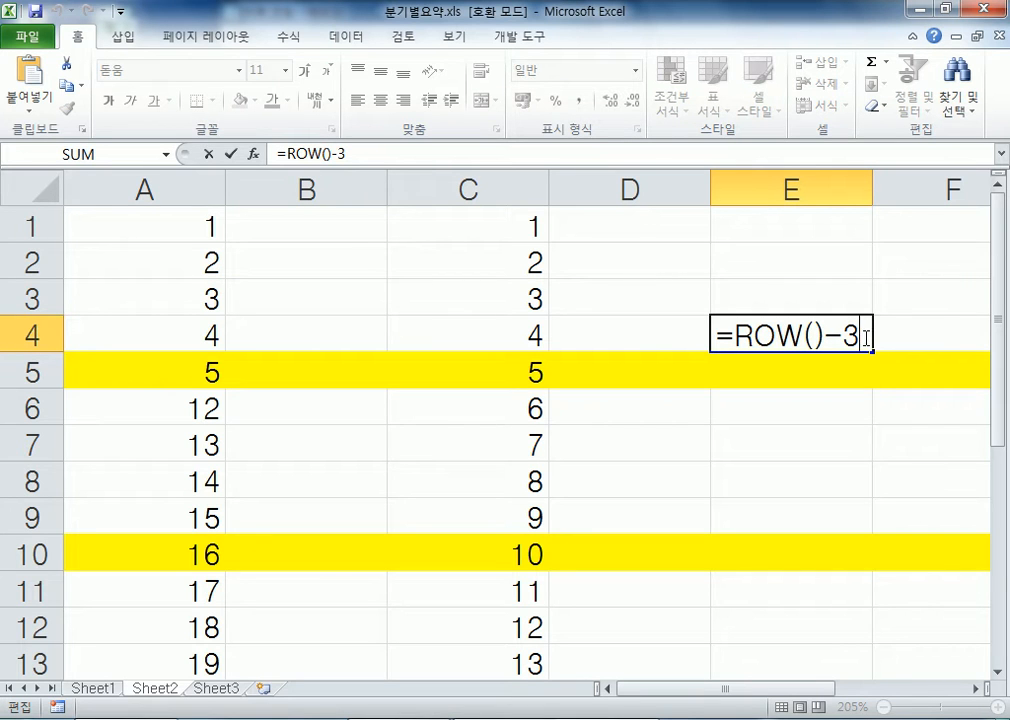
{"action": "key", "text": "Escape"}
{"action": "left_click_drag", "start_coordinate": [871, 350], "coordinate": [885, 626]}
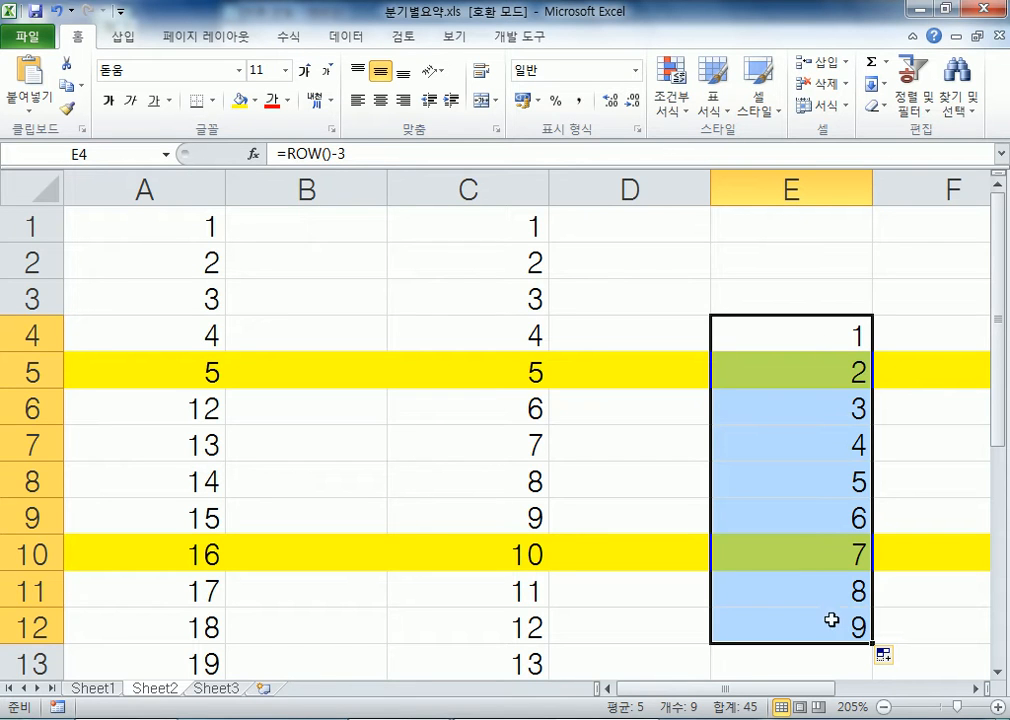
{"action": "left_click", "coordinate": [798, 531]}
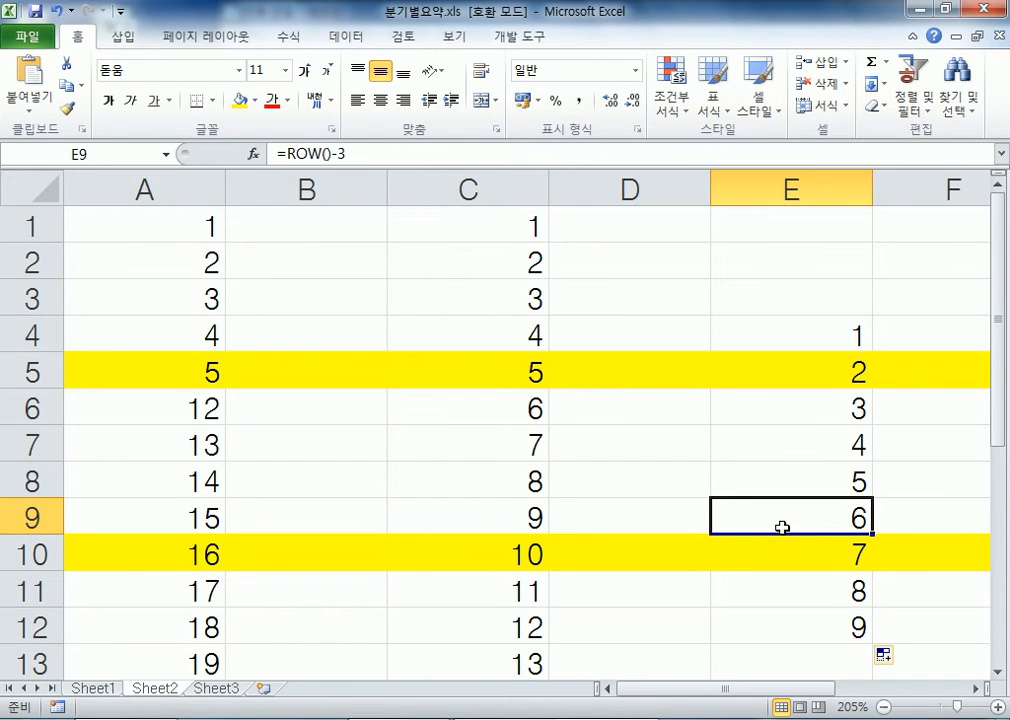
Step: Switch to Notepad and review the notes on the WEEKDAY, MOD and ROW() formulas
{"action": "key", "text": "alt+Tab"}
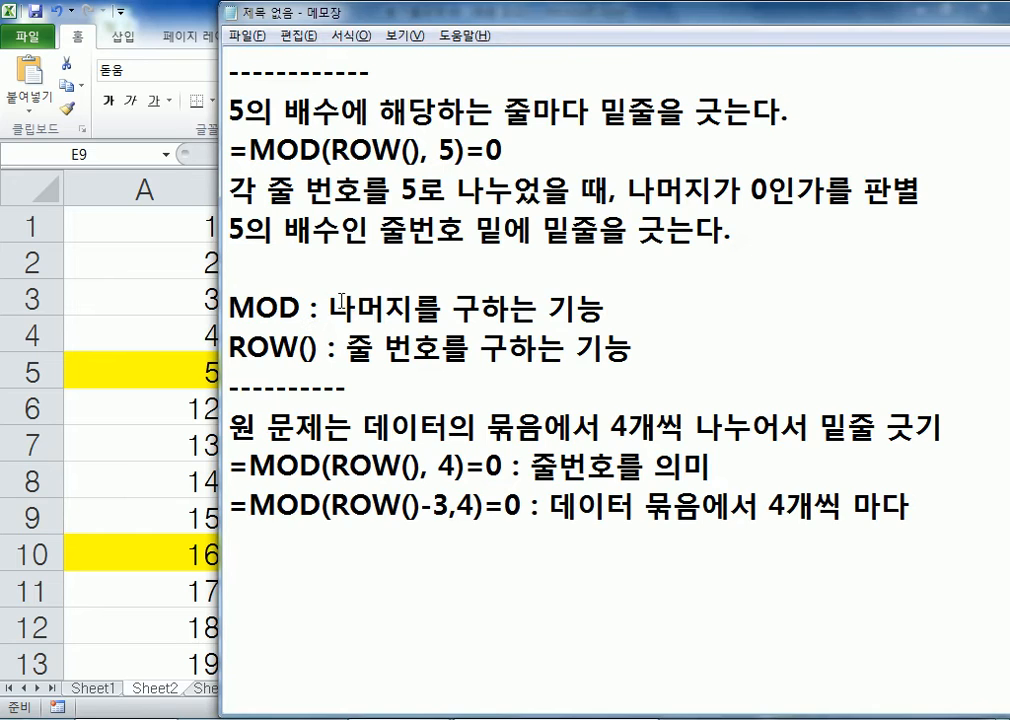
{"action": "scroll", "coordinate": [422, 172], "scroll_direction": "up", "scroll_amount": 1}
{"action": "scroll", "coordinate": [367, 356], "scroll_direction": "up", "scroll_amount": 4}
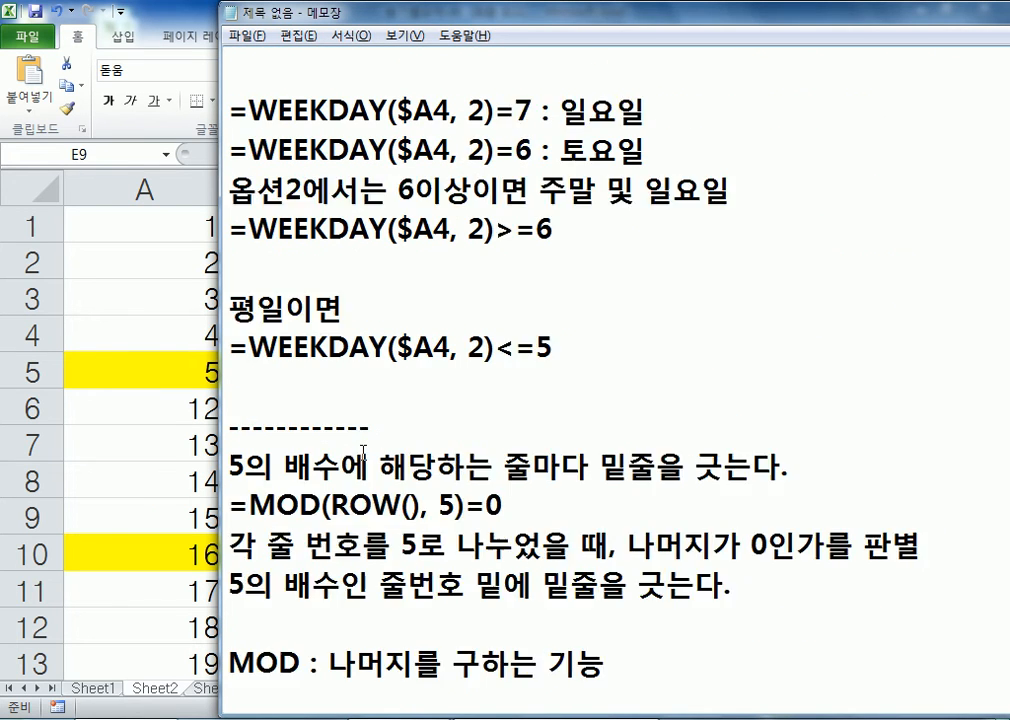
{"action": "scroll", "coordinate": [425, 397], "scroll_direction": "down", "scroll_amount": 3}
{"action": "scroll", "coordinate": [425, 397], "scroll_direction": "down", "scroll_amount": 3}
{"action": "left_click", "coordinate": [273, 457]}
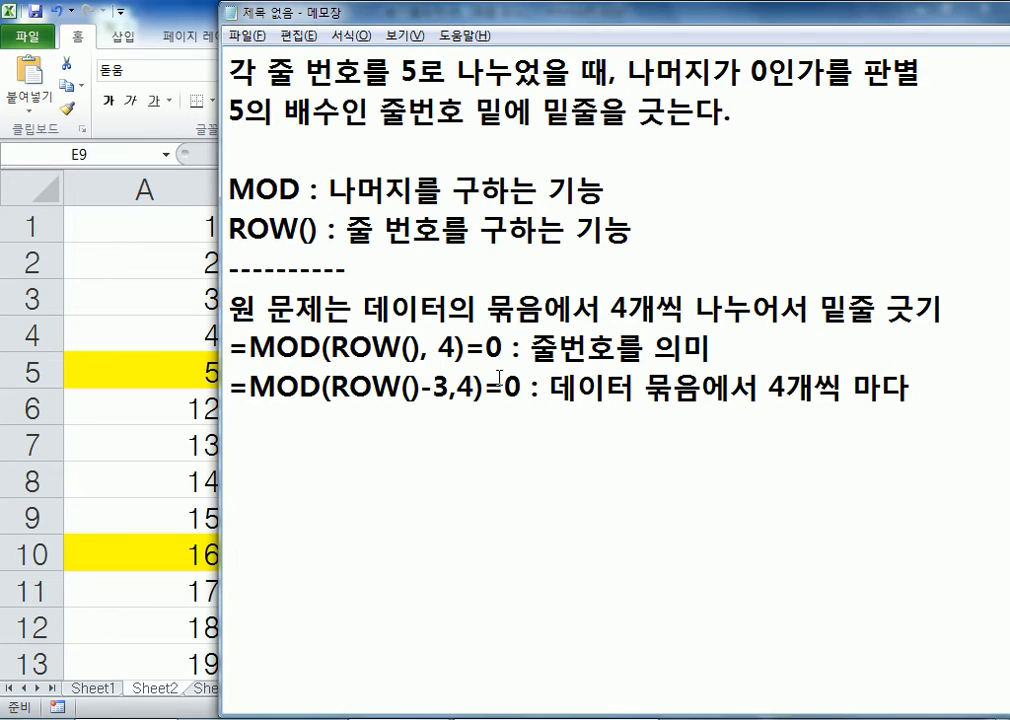
Step: Return to the Excel workbook, check the ROW() formula in C7, and switch to Sheet1 with the quarterly table
{"action": "key", "text": "alt+Tab"}
{"action": "left_click", "coordinate": [425, 440]}
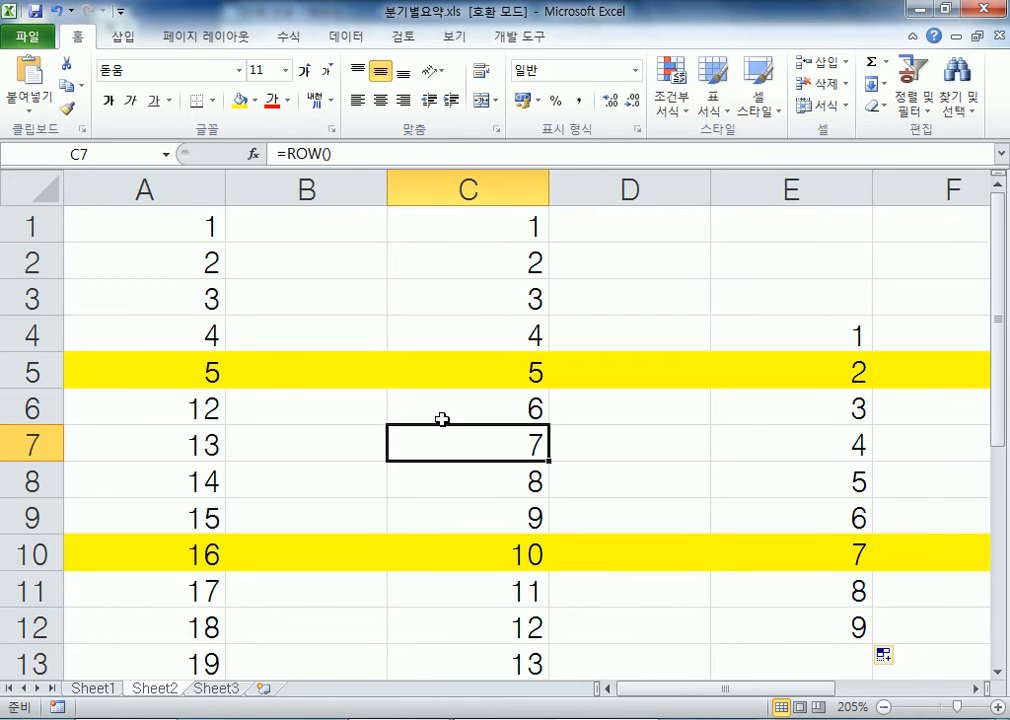
{"action": "key", "text": "alt+Tab"}
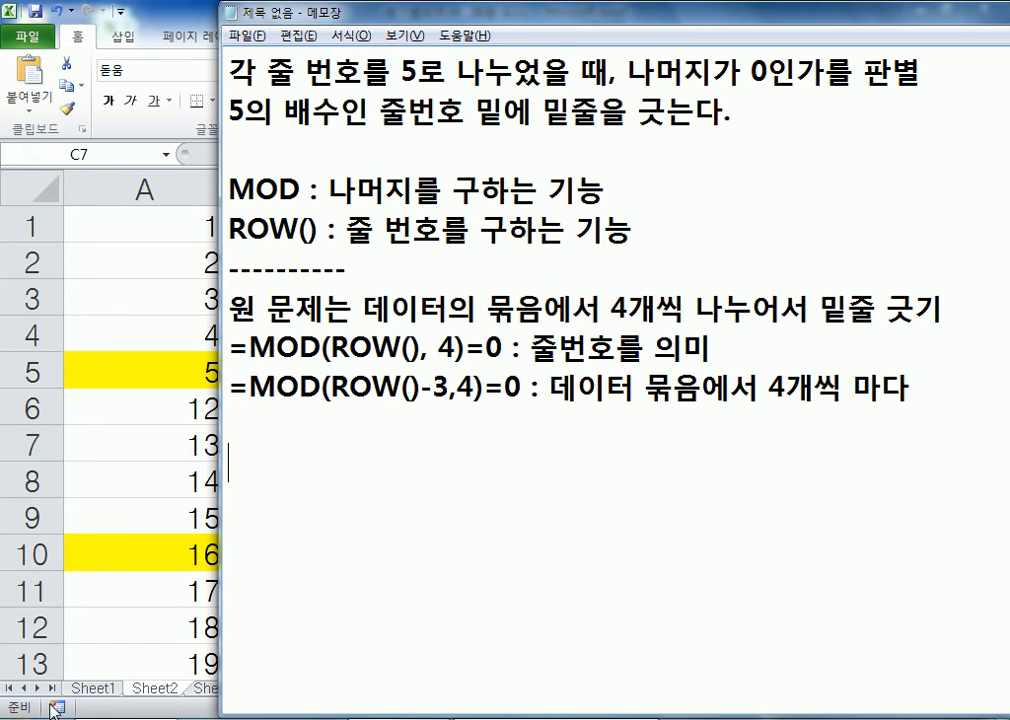
{"action": "key", "text": "alt+Tab"}
{"action": "left_click", "coordinate": [92, 689]}
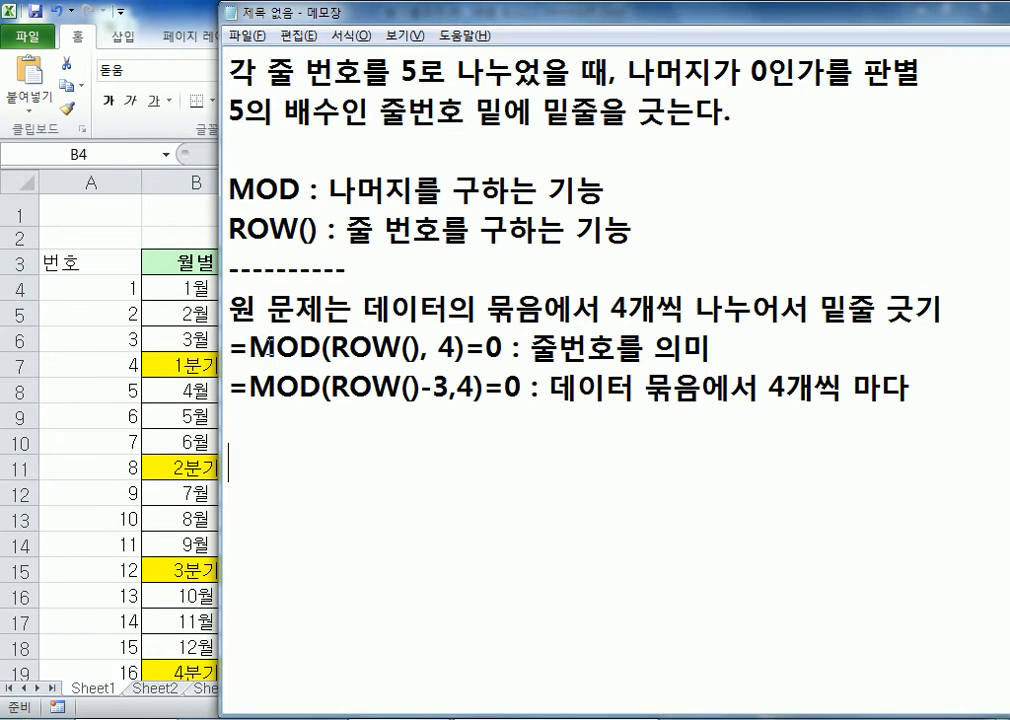
Step: In Notepad, add the line "조건부 서식으로 처리하는 것 보다는" below the =MOD(ROW()-3,4)=0 note
{"action": "key", "text": "alt+Tab"}
{"action": "left_click", "coordinate": [342, 432]}
{"action": "type", "text": "조거"}
{"action": "type", "text": "ㄴ부 서식으로"}
{"action": "type", "text": " 처리하는 것"}
{"action": "type", "text": " 보다는"}
{"action": "key", "text": "Return"}
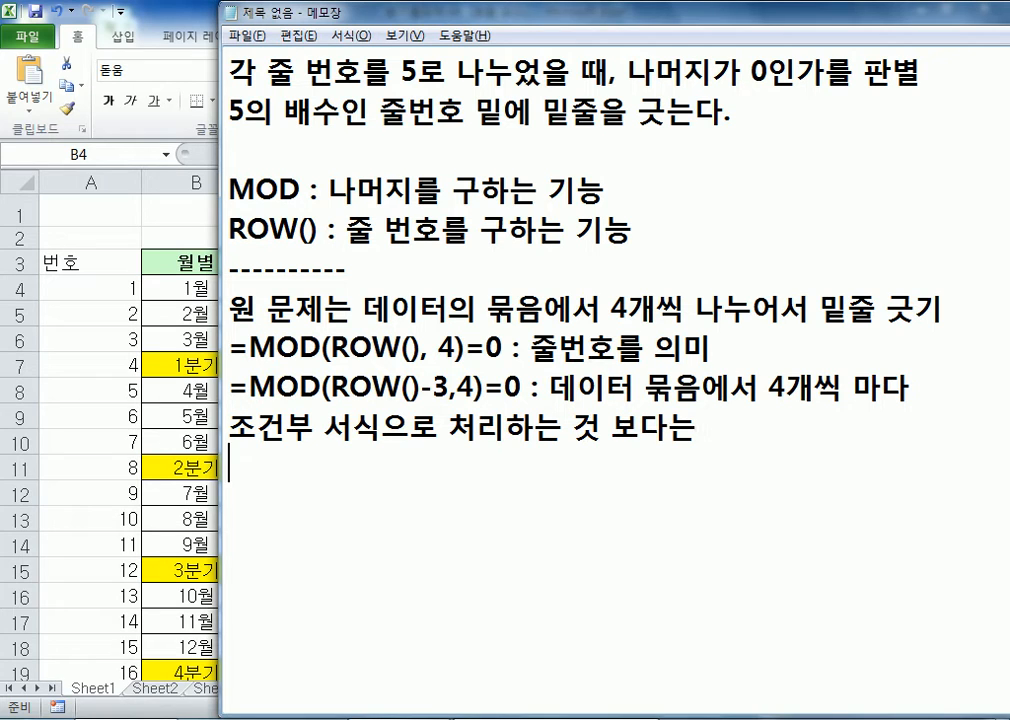
Step: Add the line "분기마다 블럭설정후에 사용자가 직접 셀을 꾸미는 것이 편리" and widen the Notepad window
{"action": "type", "text": "분기맘다 블럭설정"}
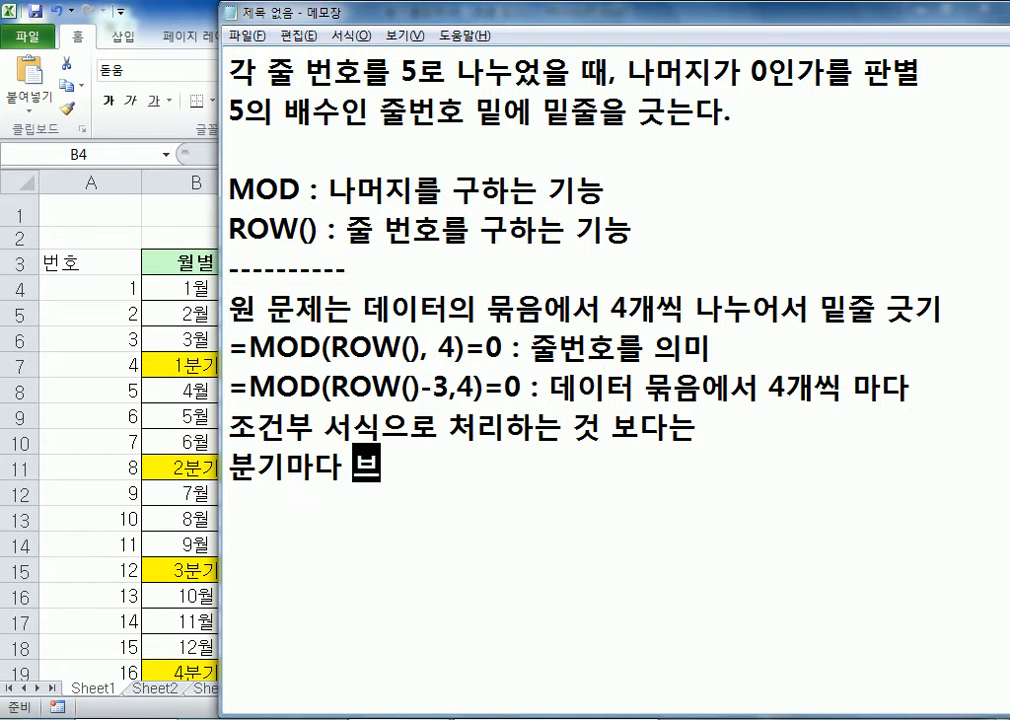
{"action": "type", "text": "후에"}
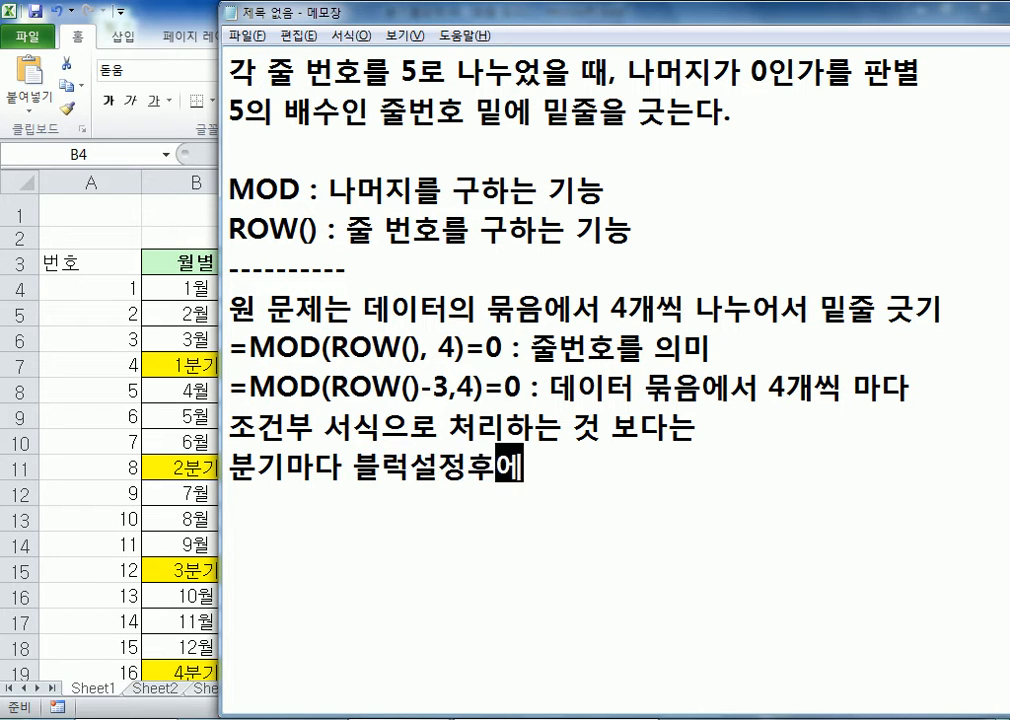
{"action": "type", "text": " 사용자가 직접"}
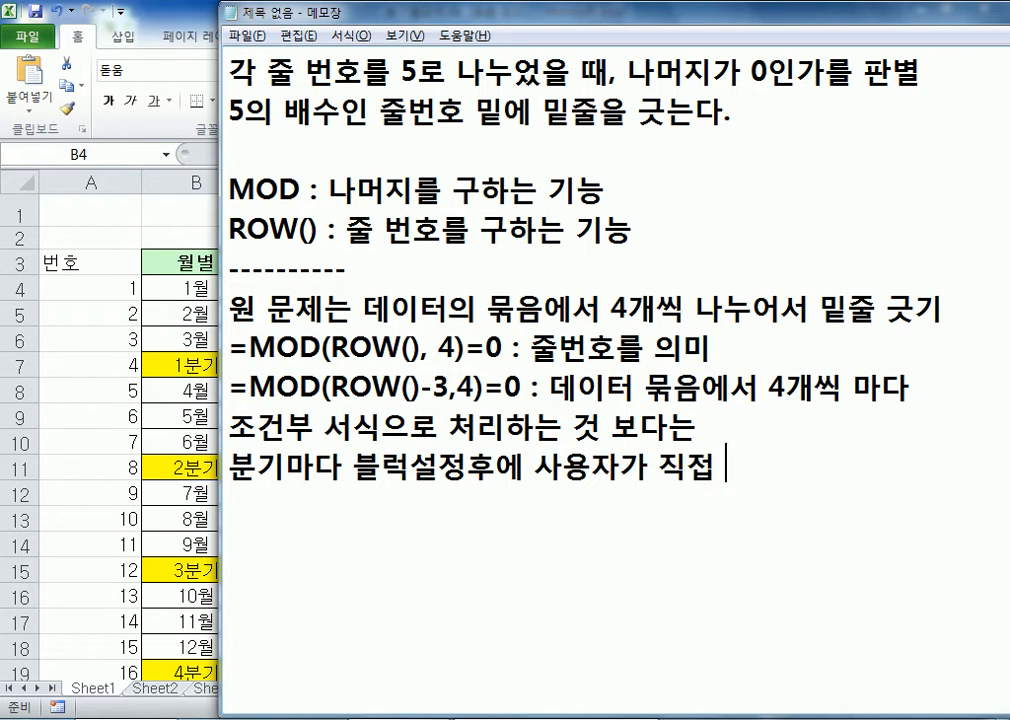
{"action": "type", "text": " 셀에"}
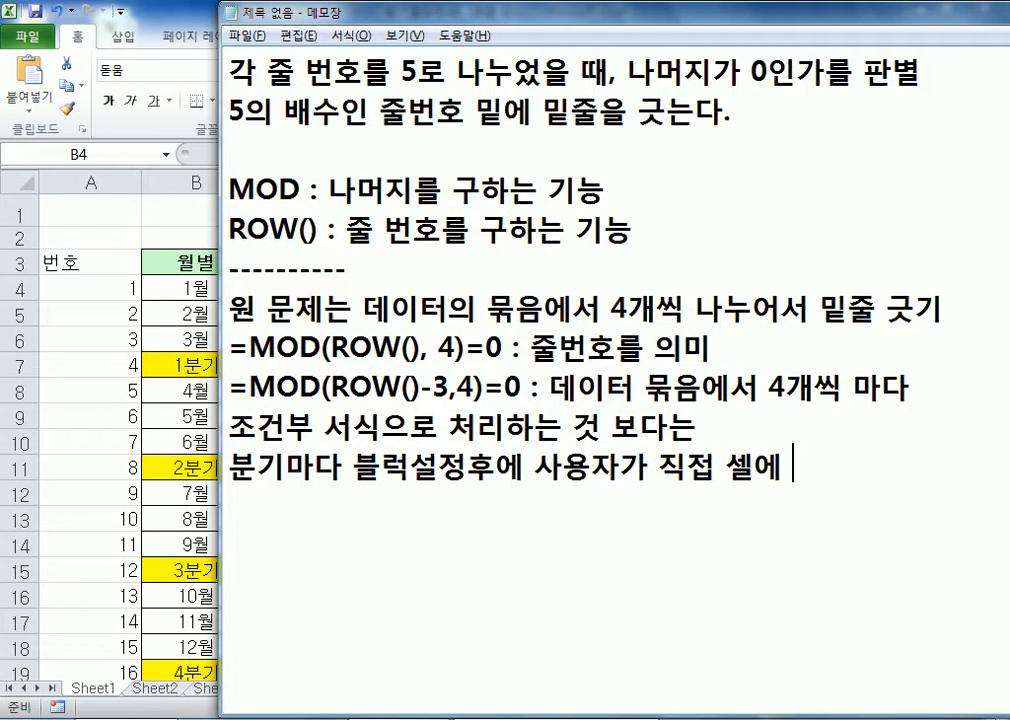
{"action": "key", "text": "BackSpace"}
{"action": "type", "text": "으을 꾸미는 것이"}
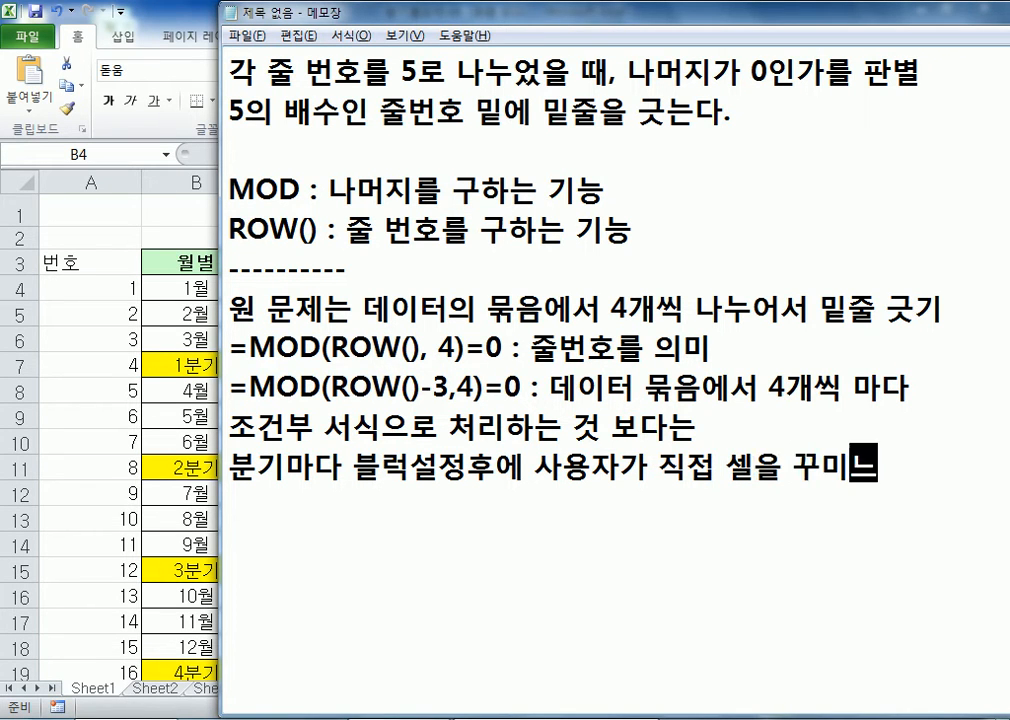
{"action": "type", "text": " 편리"}
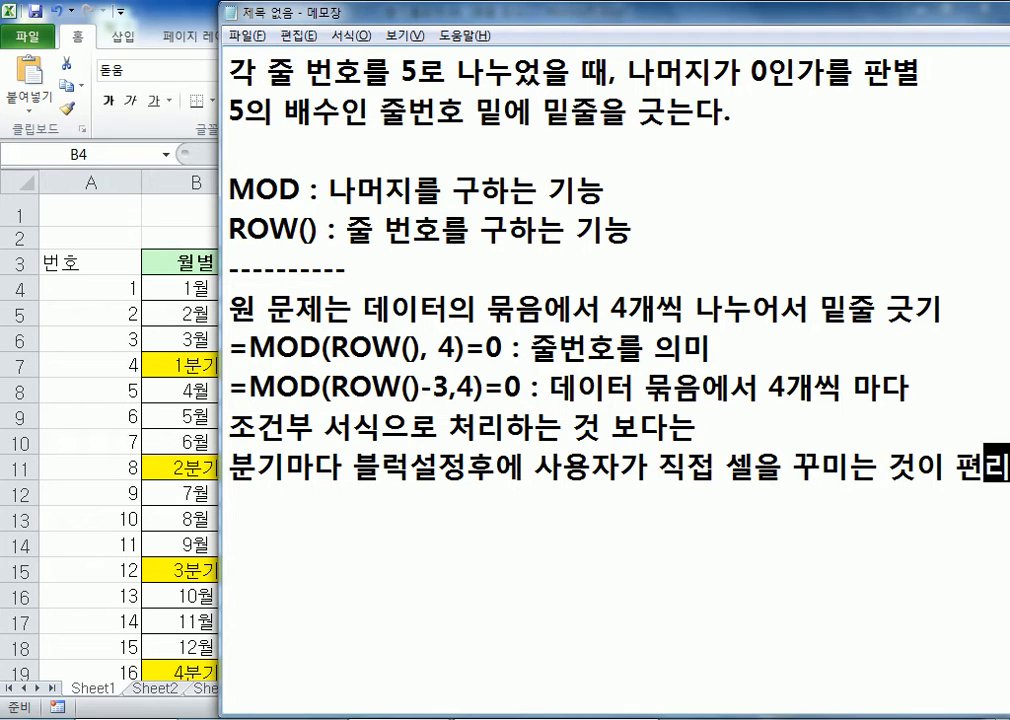
{"action": "left_click_drag", "start_coordinate": [220, 400], "coordinate": [157, 400]}
{"action": "key", "text": "Return"}
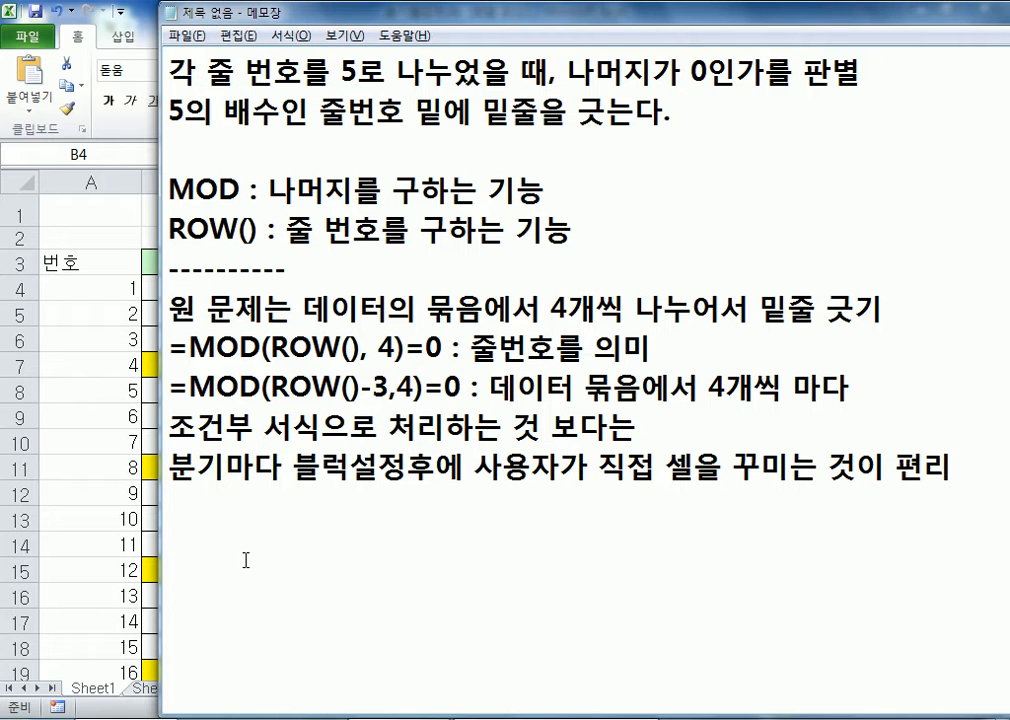
Step: Switch back to Excel and open the workbook 일일매출집계.xls from the Part02 folder
{"action": "key", "text": "alt+Tab"}
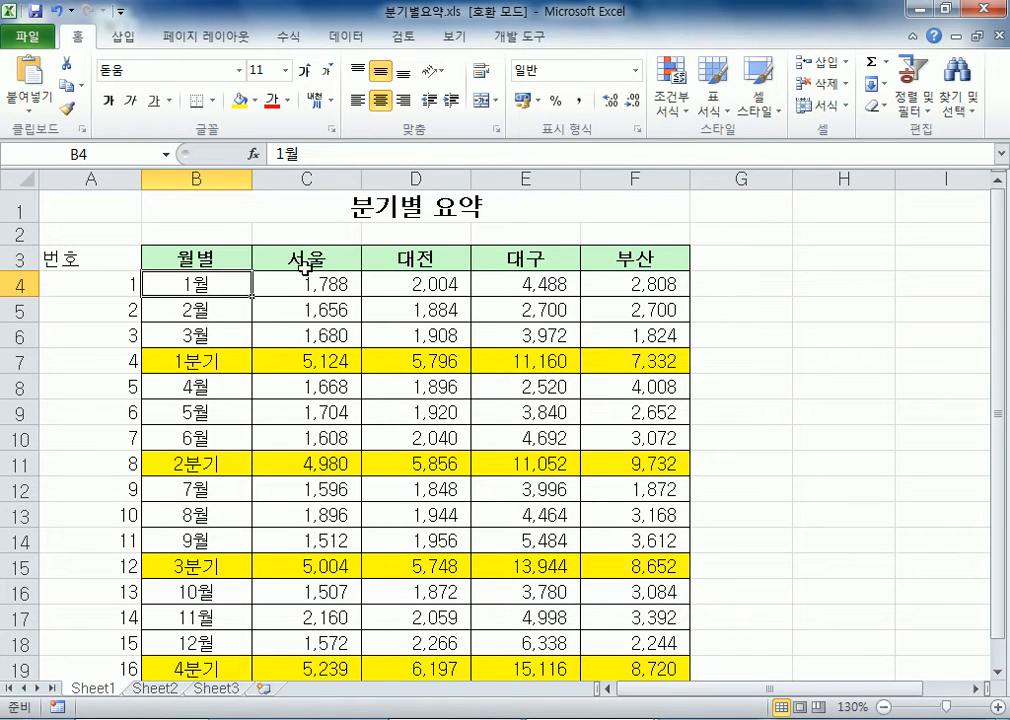
{"action": "left_click", "coordinate": [25, 38]}
{"action": "left_click", "coordinate": [56, 124]}
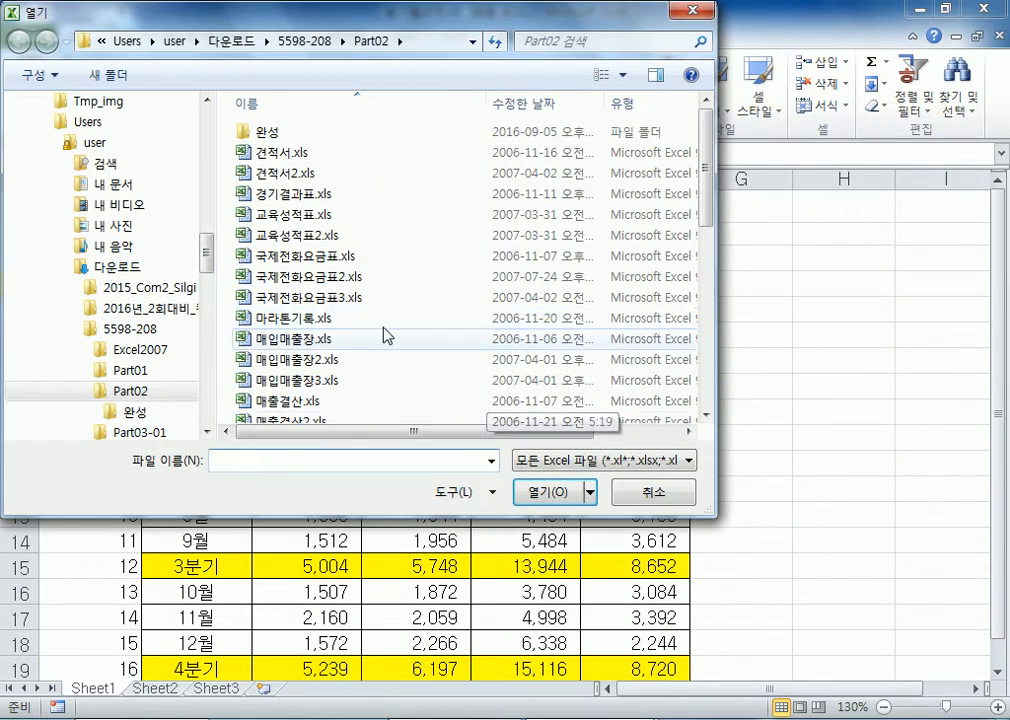
{"action": "left_click", "coordinate": [380, 340]}
{"action": "scroll", "coordinate": [388, 358], "scroll_direction": "down", "scroll_amount": 4}
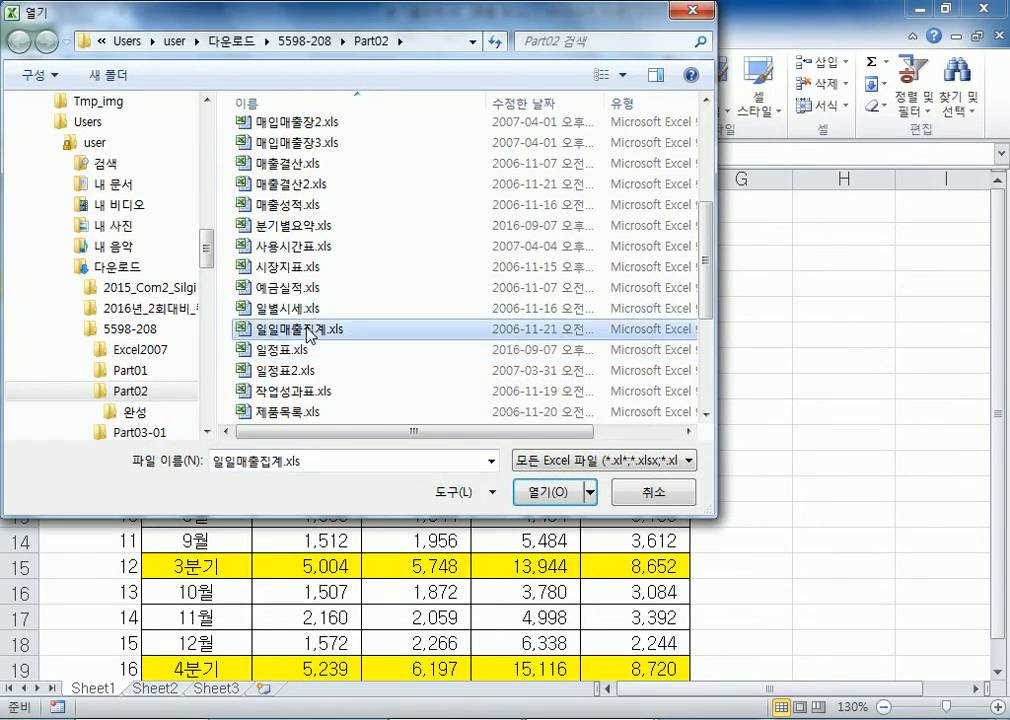
{"action": "double_click", "coordinate": [305, 330]}
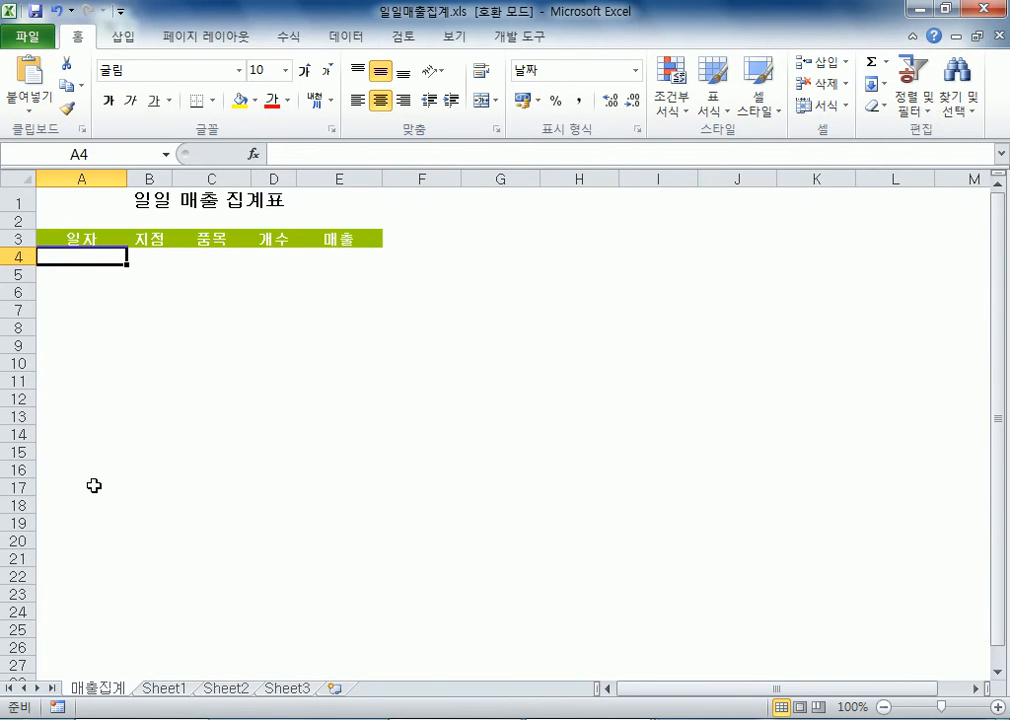
Step: Check Sheet1, Sheet2 and Sheet3, and return to the 매출집계 sheet at 145% zoom
{"action": "left_click", "coordinate": [167, 690]}
{"action": "left_click", "coordinate": [230, 688]}
{"action": "left_click", "coordinate": [292, 688]}
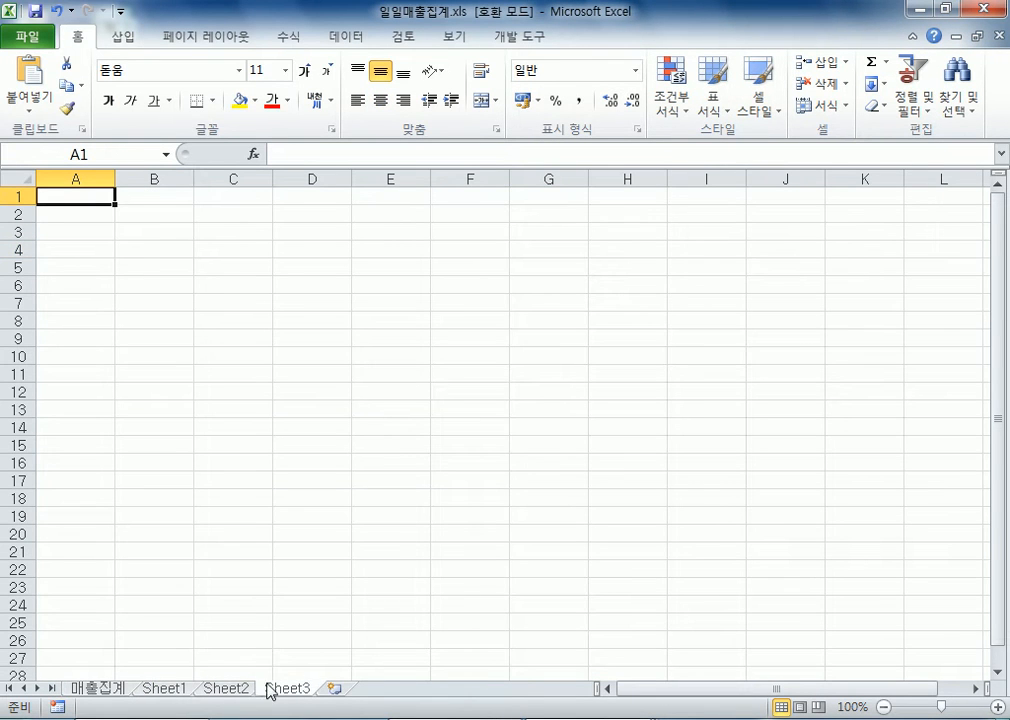
{"action": "left_click", "coordinate": [114, 690]}
{"action": "scroll", "coordinate": [67, 388], "scroll_direction": "up", "scroll_amount": 3}
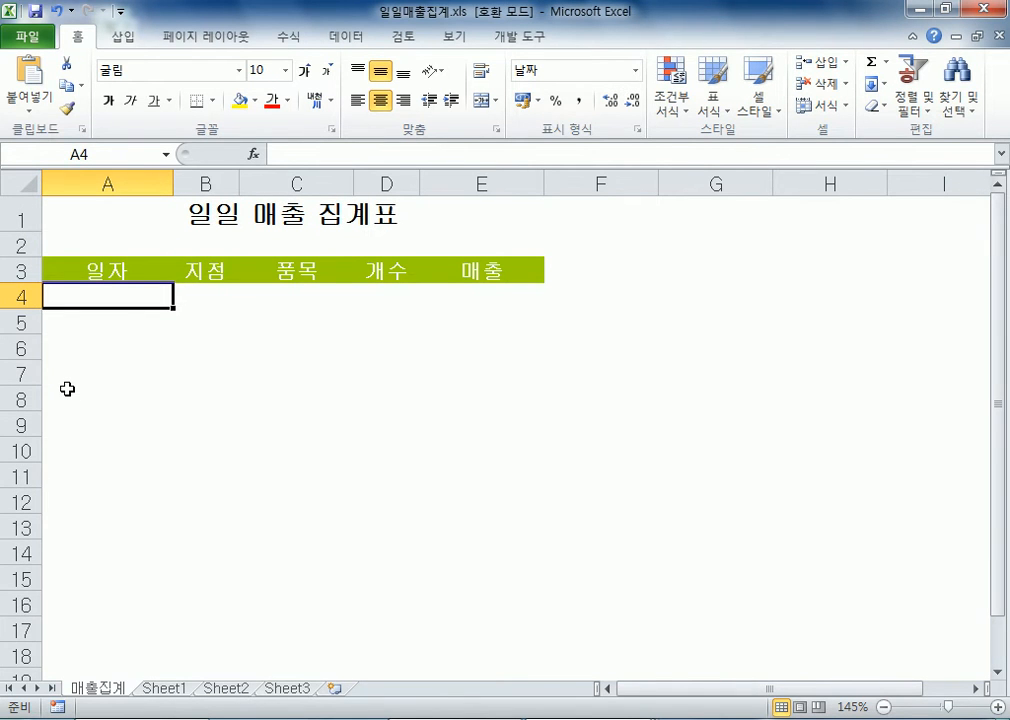
Step: Go through the blank entry cells A4 to E4 under each header and set the zoom to 130%
{"action": "left_click", "coordinate": [138, 337]}
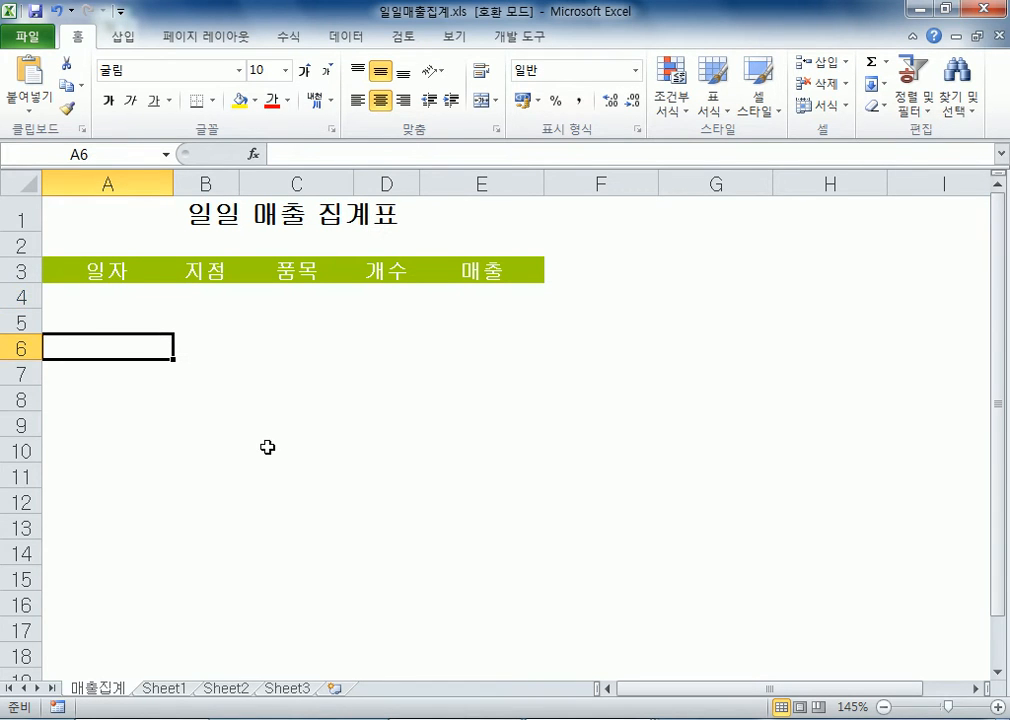
{"action": "scroll", "coordinate": [269, 446], "scroll_direction": "down", "scroll_amount": 3}
{"action": "left_click", "coordinate": [88, 254]}
{"action": "left_click", "coordinate": [168, 260]}
{"action": "left_click", "coordinate": [216, 261]}
{"action": "left_click", "coordinate": [273, 257]}
{"action": "left_click", "coordinate": [365, 255]}
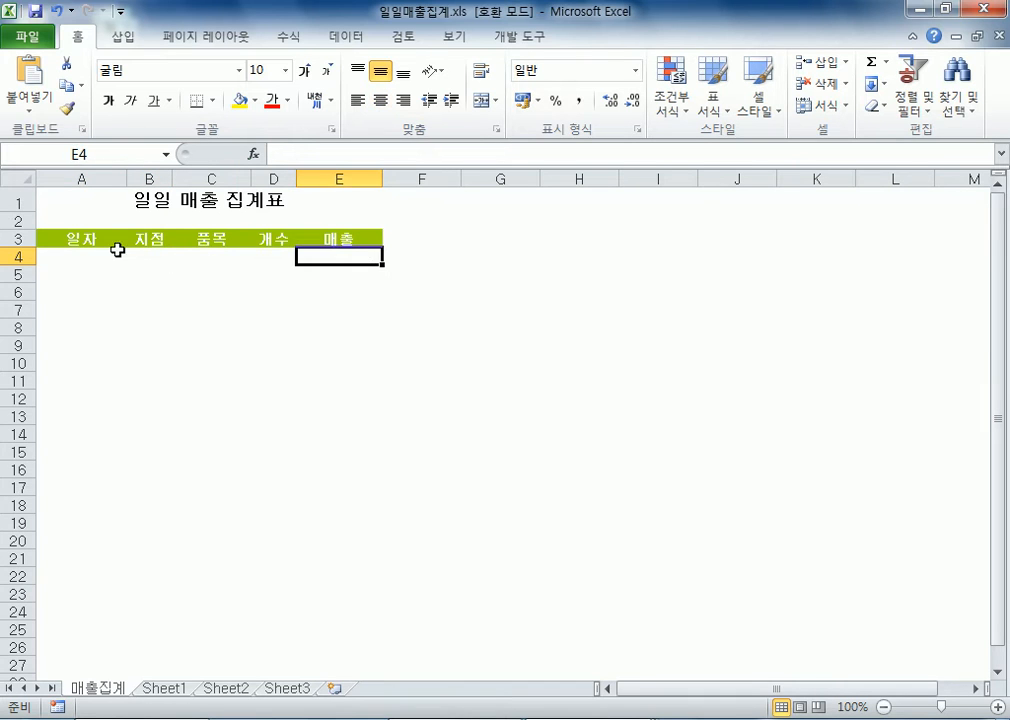
{"action": "left_click", "coordinate": [95, 259]}
{"action": "scroll", "coordinate": [90, 290], "scroll_direction": "up", "scroll_amount": 2}
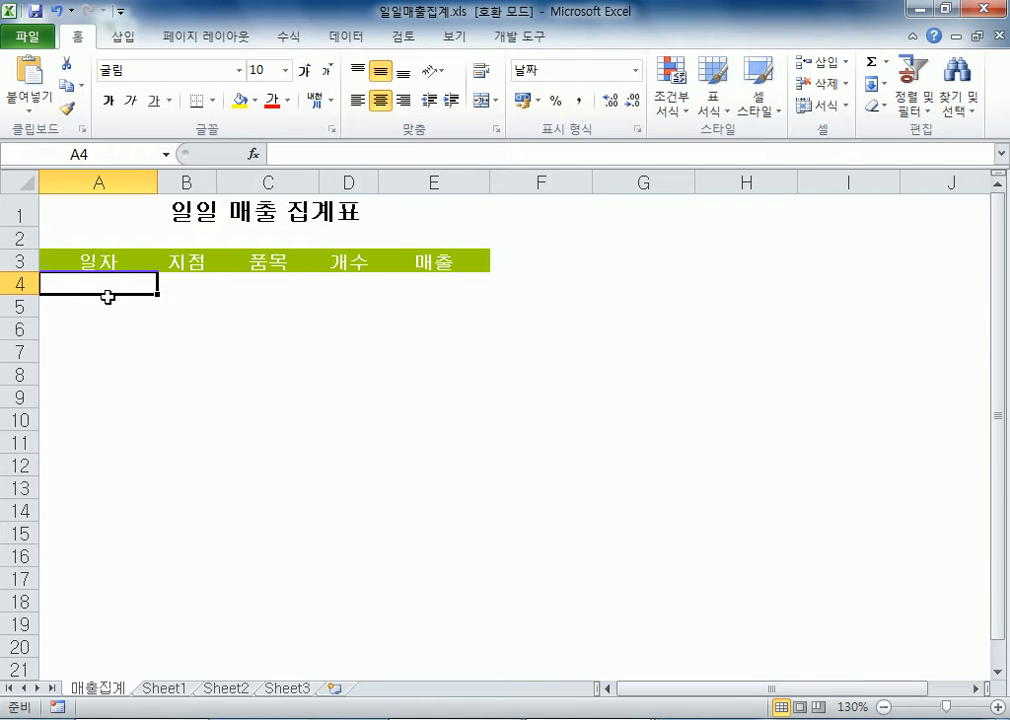
Step: Try selecting the blank range A12:E15, the table range A3:E15 and the header row
{"action": "left_click_drag", "start_coordinate": [59, 460], "coordinate": [437, 542]}
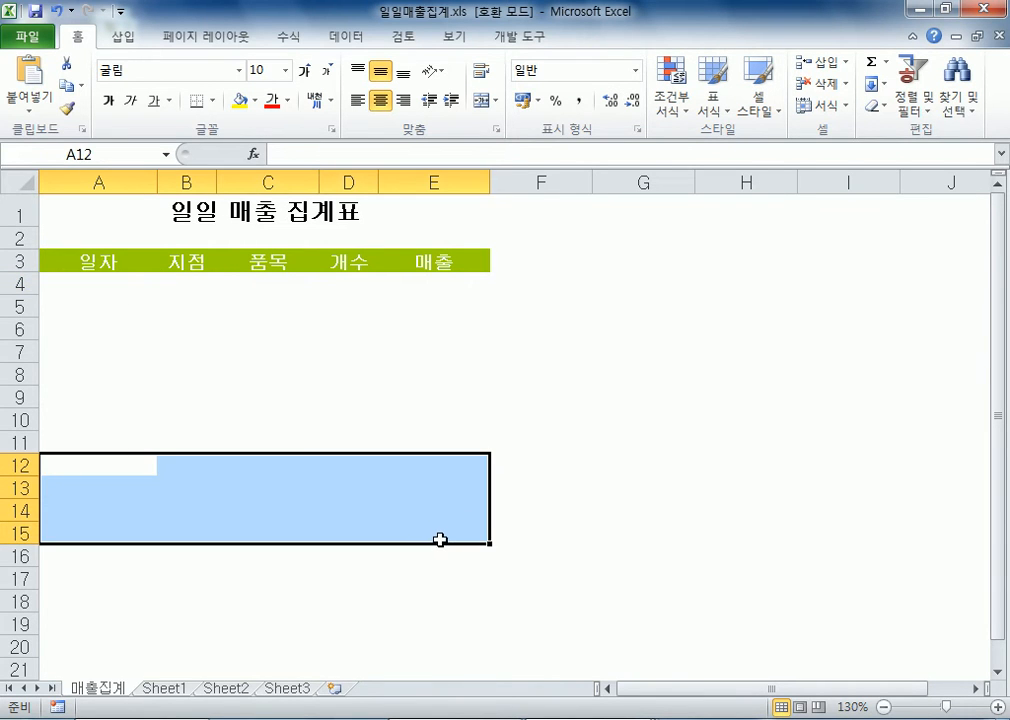
{"action": "left_click_drag", "start_coordinate": [99, 262], "coordinate": [459, 516]}
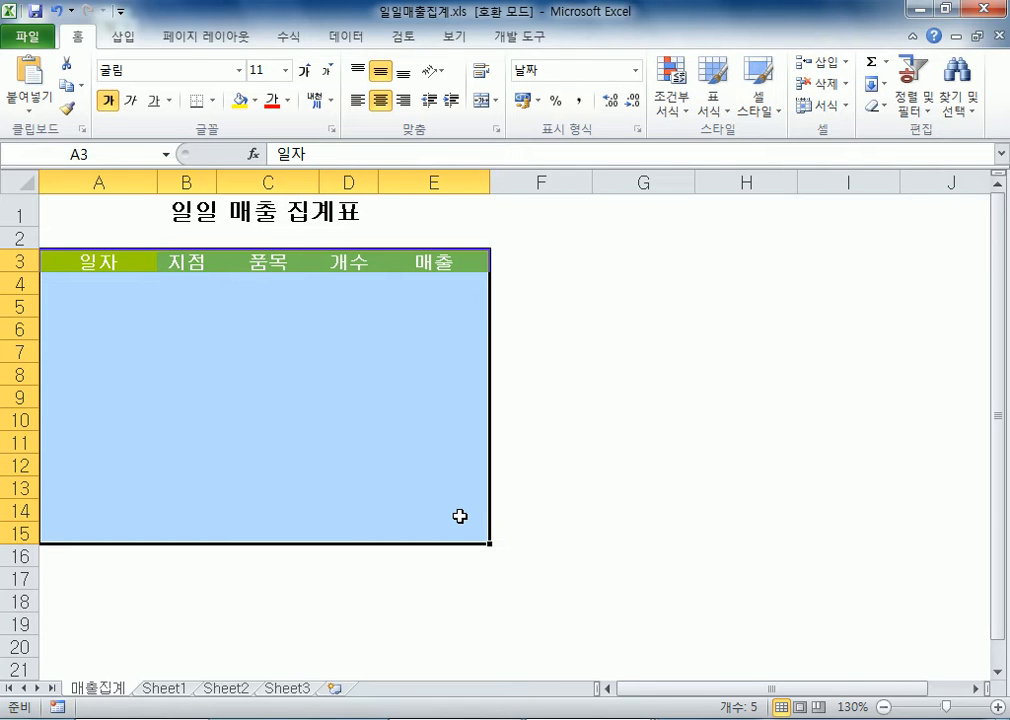
{"action": "left_click_drag", "start_coordinate": [80, 261], "coordinate": [444, 266]}
{"action": "left_click", "coordinate": [135, 257]}
Step: Select the headers A3:E3, extend the selection to the sheet's last row, and go back to A1
{"action": "left_click_drag", "start_coordinate": [111, 260], "coordinate": [415, 261]}
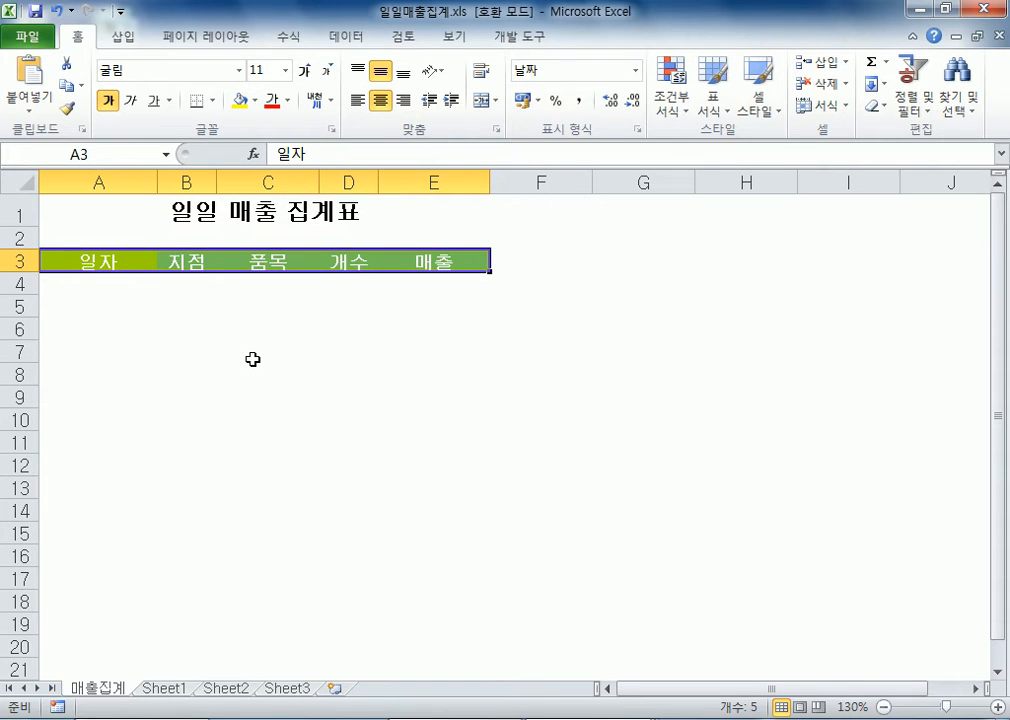
{"action": "key", "text": "ctrl+shift+Down"}
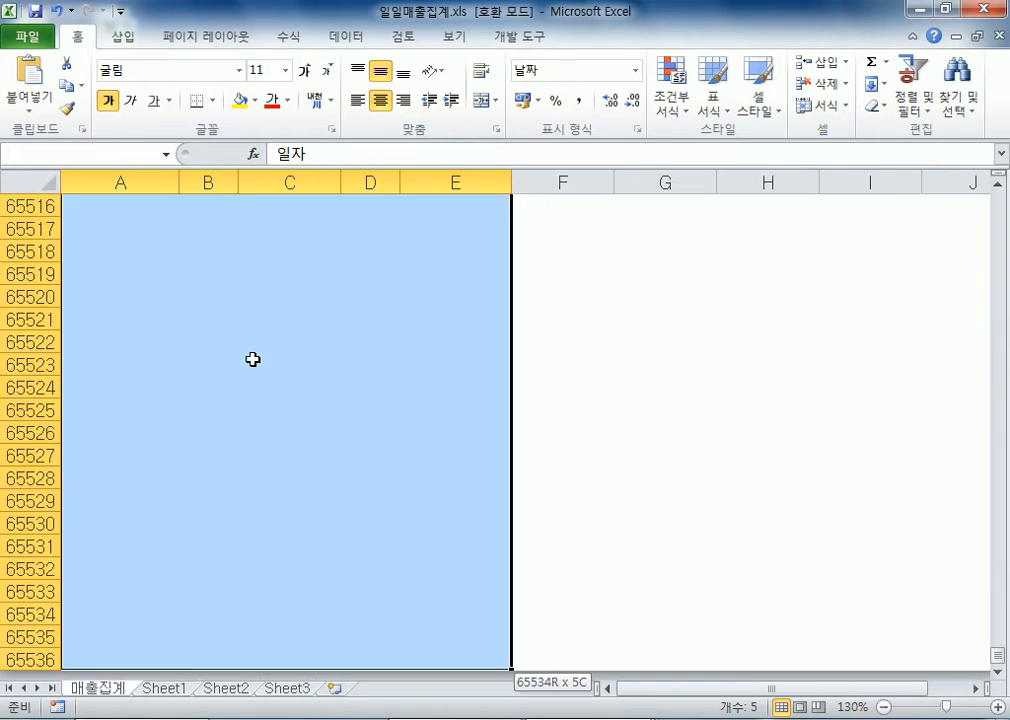
{"action": "scroll", "coordinate": [286, 509], "scroll_direction": "down", "scroll_amount": 2}
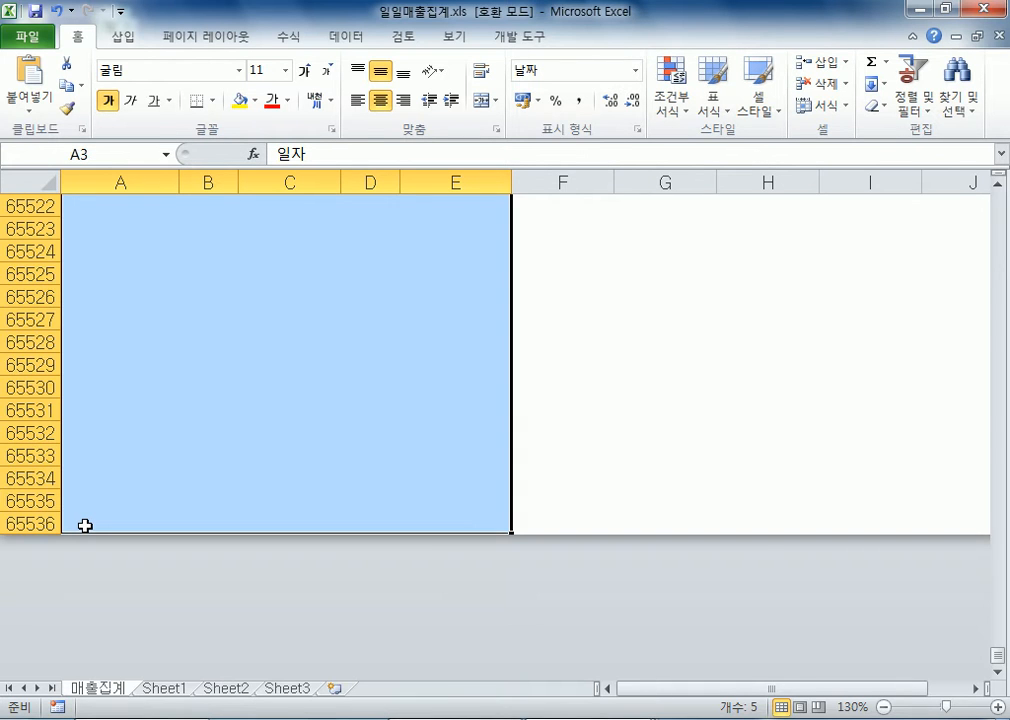
{"action": "scroll", "coordinate": [85, 526], "scroll_direction": "up", "scroll_amount": 3}
{"action": "key", "text": "ctrl+Home"}
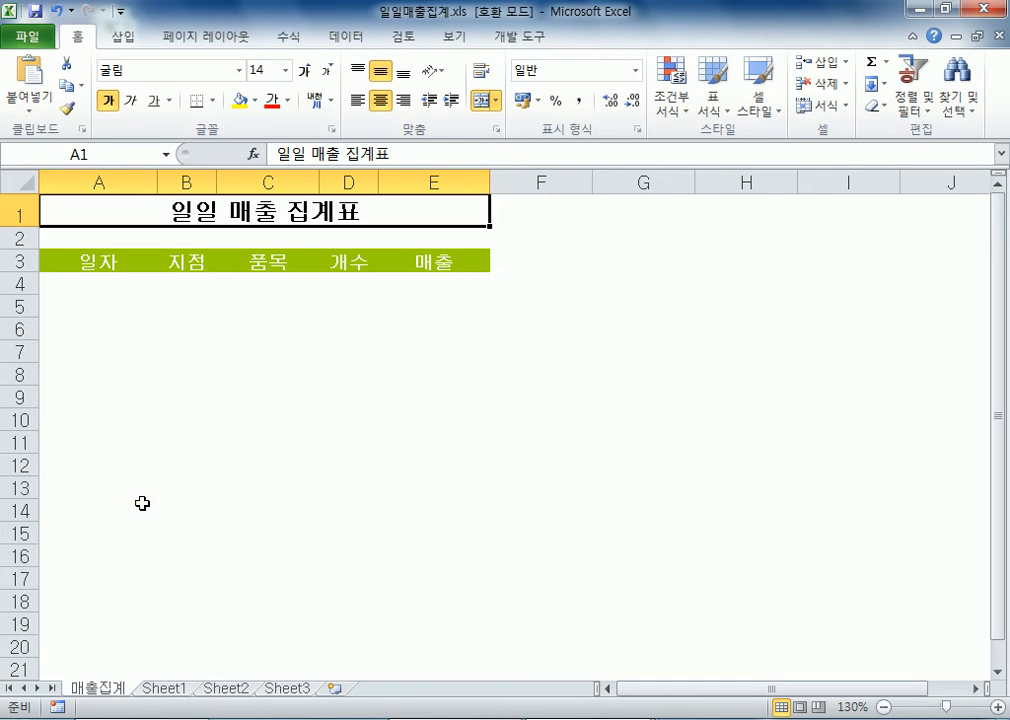
Step: Select columns A to E from header row 3 down to row 65536
{"action": "left_click_drag", "start_coordinate": [97, 257], "coordinate": [415, 262]}
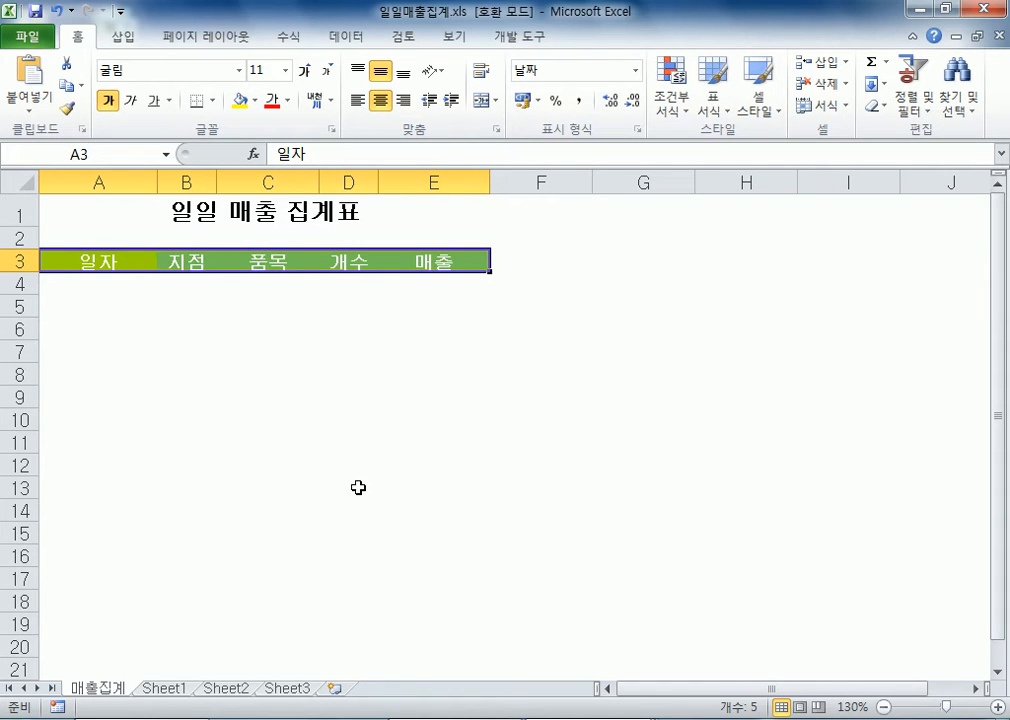
{"action": "key", "text": "ctrl+shift+Down"}
{"action": "scroll", "coordinate": [290, 466], "scroll_direction": "down", "scroll_amount": 3}
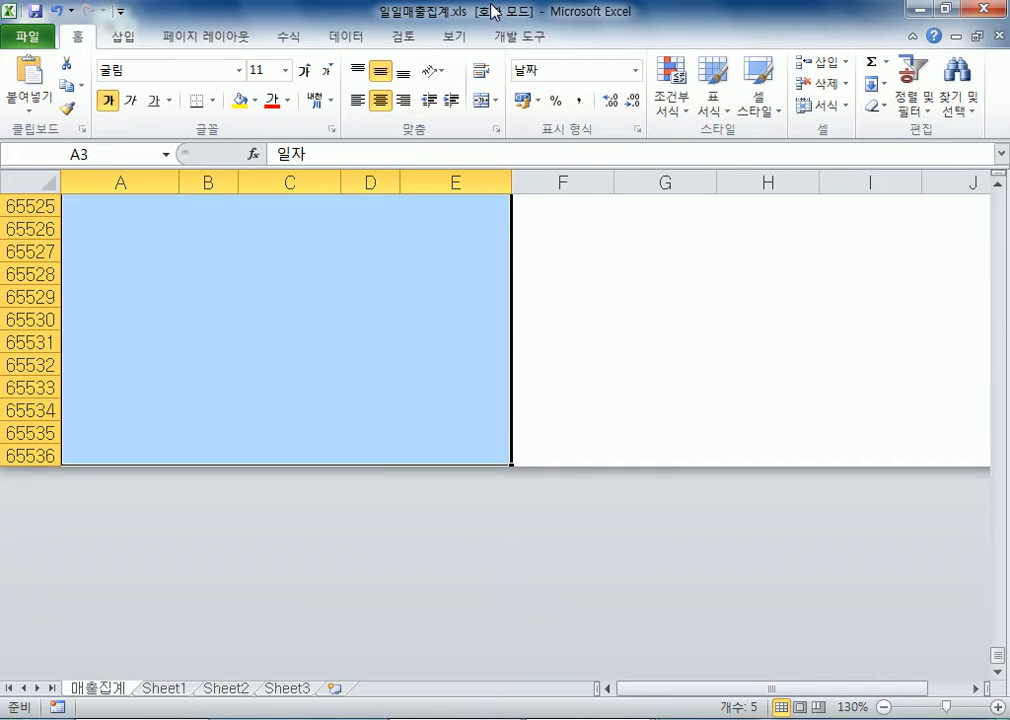
{"action": "scroll", "coordinate": [390, 445], "scroll_direction": "up", "scroll_amount": 6}
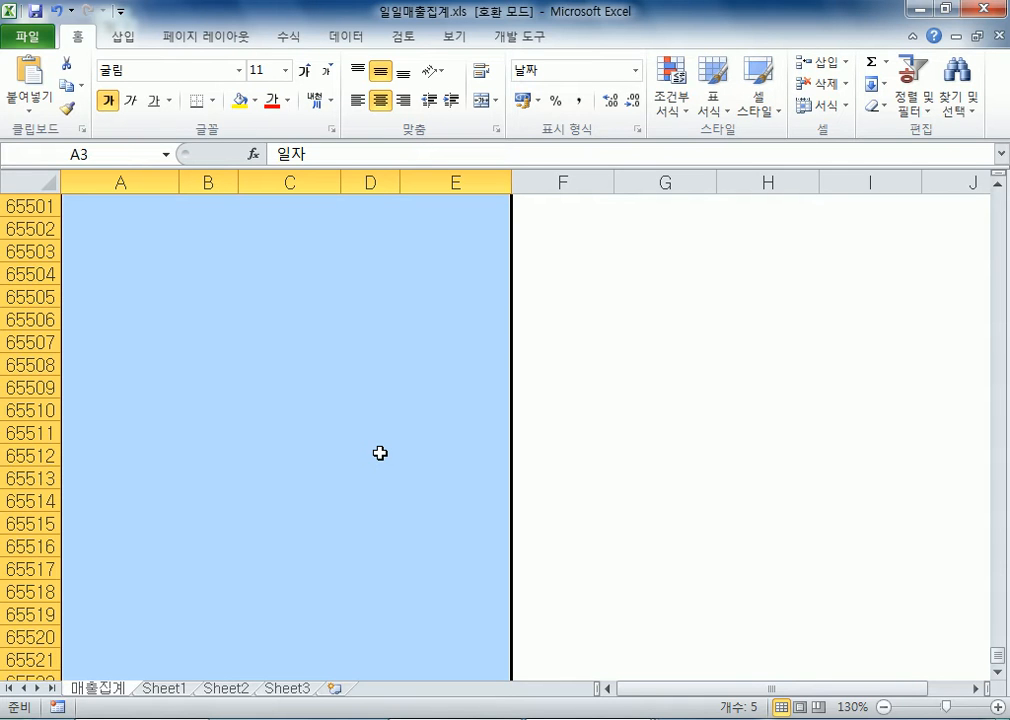
Step: Create a formula-based conditional formatting rule for the selected range and give it an outline border format
{"action": "left_click", "coordinate": [672, 85]}
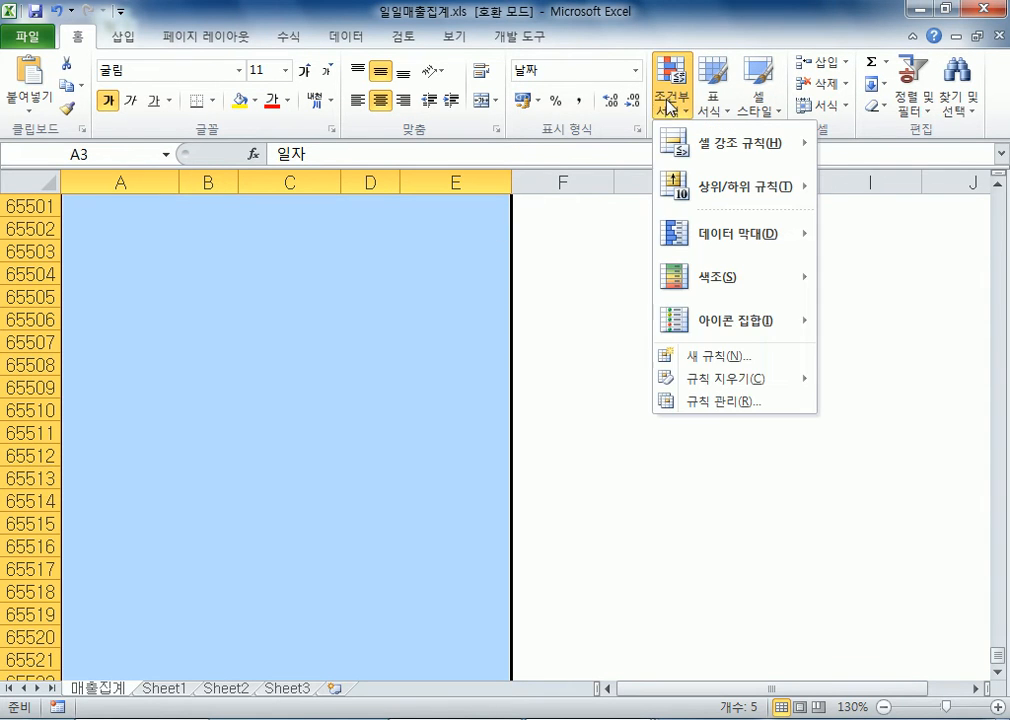
{"action": "left_click", "coordinate": [733, 355]}
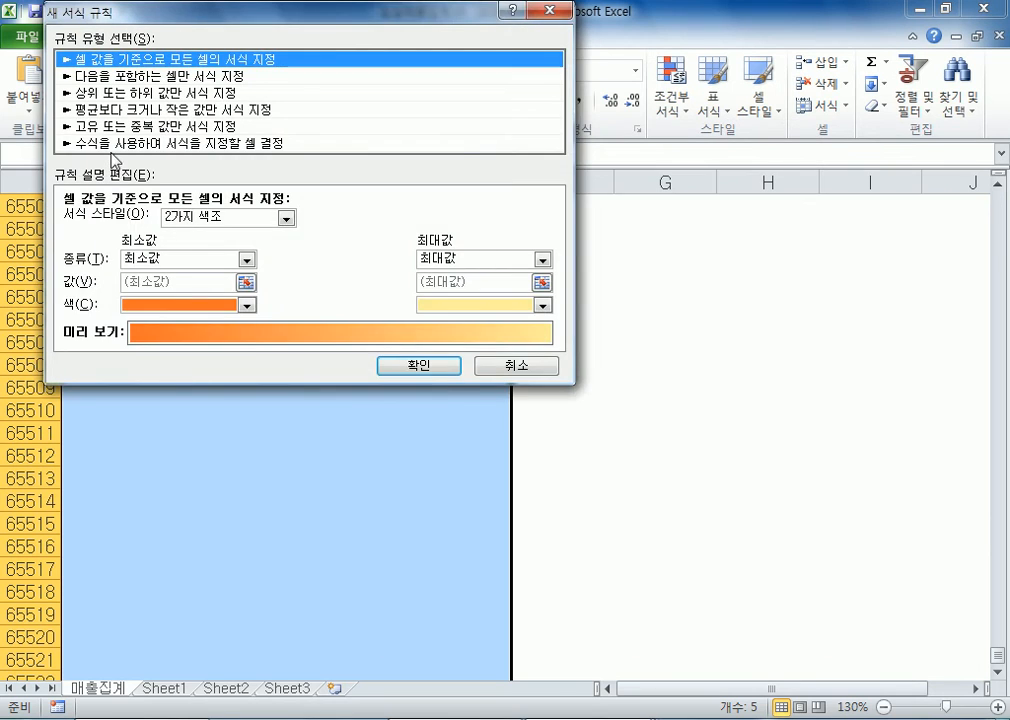
{"action": "left_click", "coordinate": [115, 145]}
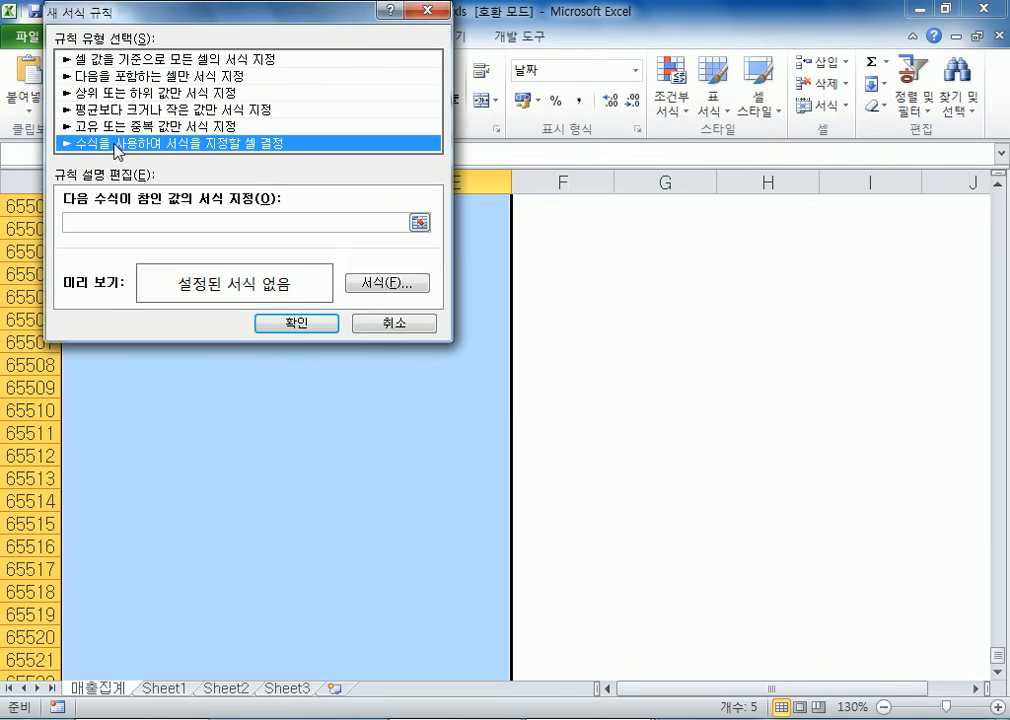
{"action": "left_click", "coordinate": [373, 288]}
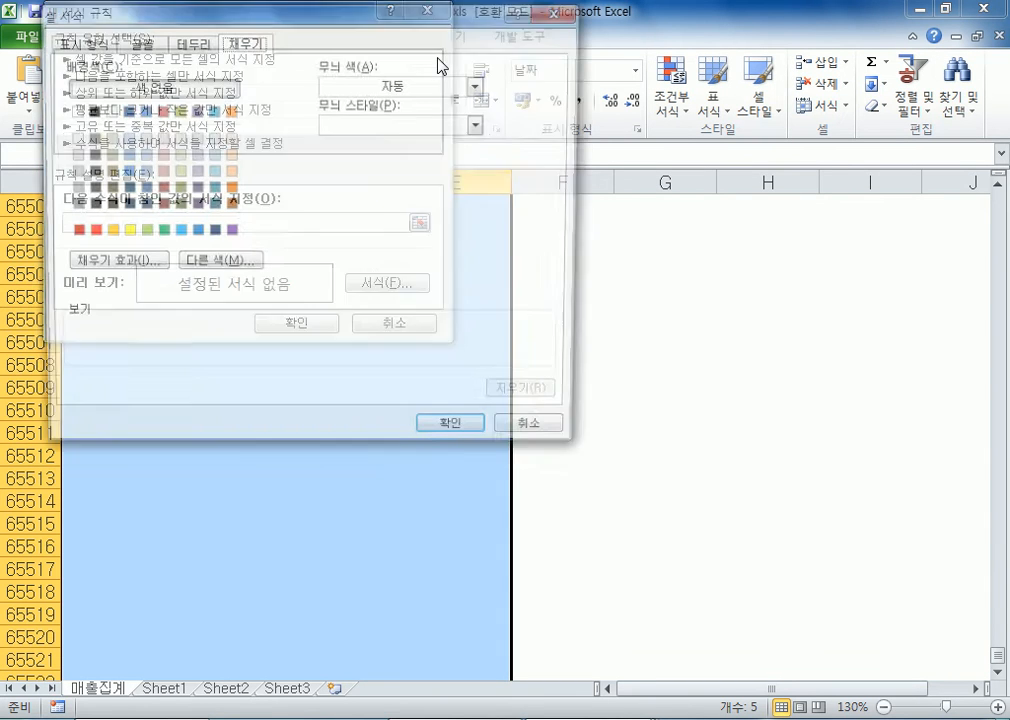
{"action": "left_click", "coordinate": [186, 41]}
{"action": "left_click", "coordinate": [315, 100]}
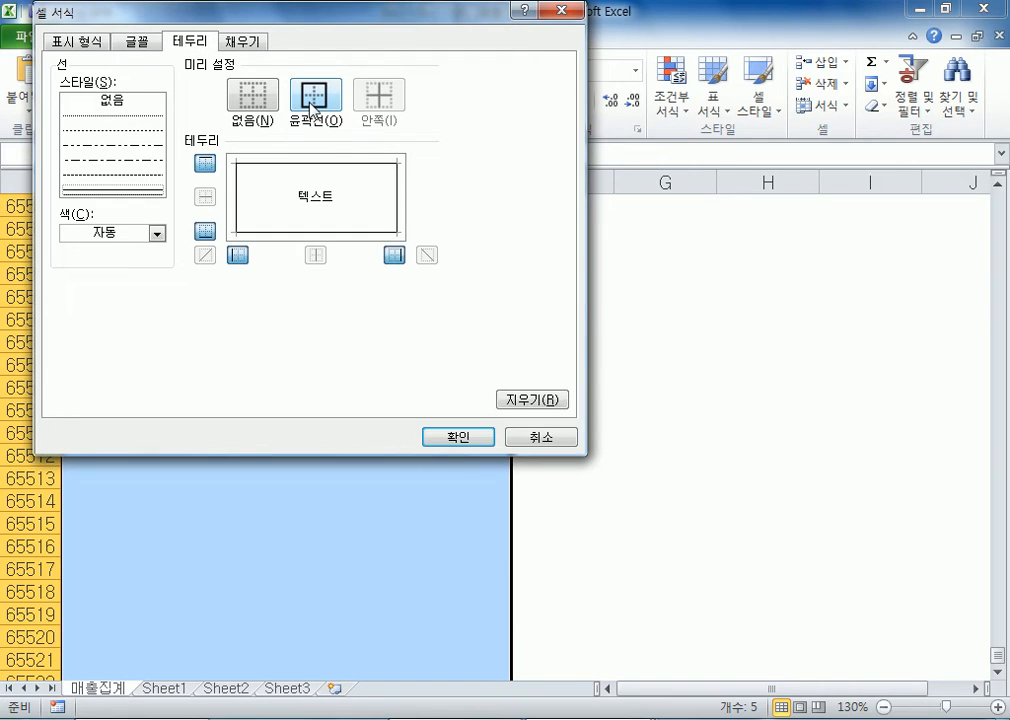
{"action": "left_click", "coordinate": [252, 93]}
{"action": "left_click", "coordinate": [315, 93]}
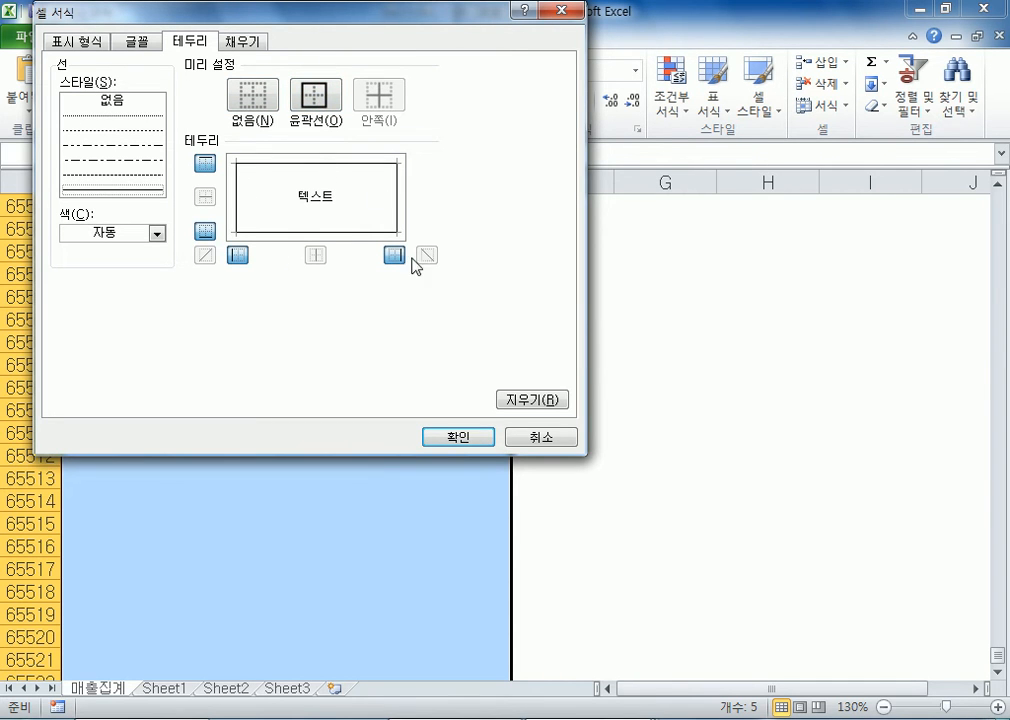
{"action": "left_click", "coordinate": [461, 438]}
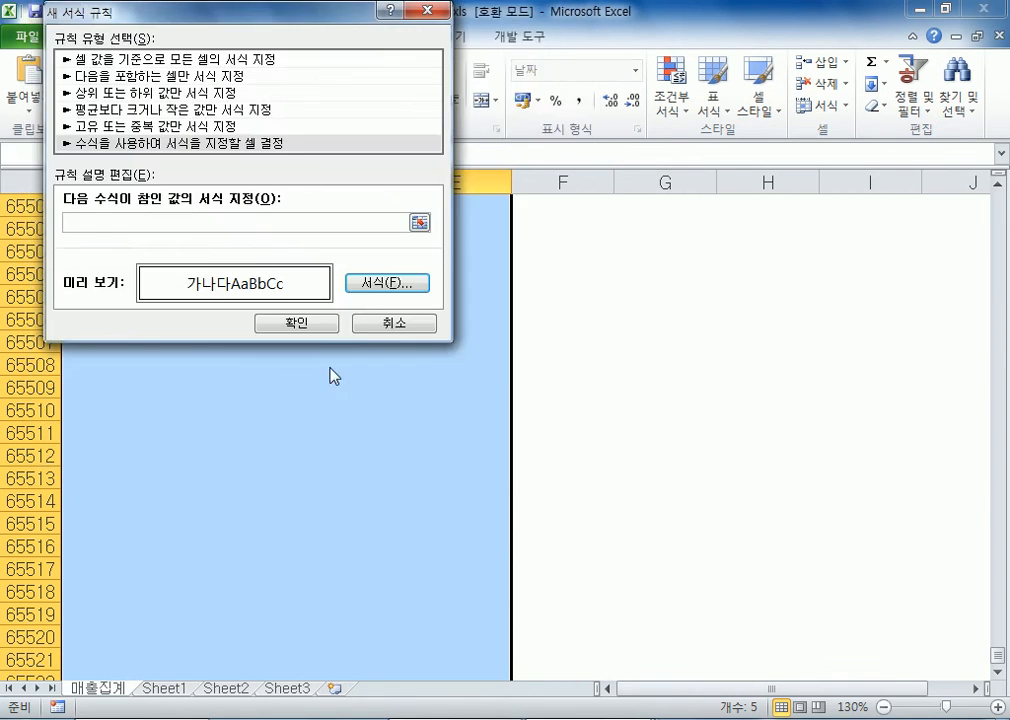
Step: Enter =NOT(ISBLANK($A3)) as the formula of the new formatting rule
{"action": "left_click_drag", "start_coordinate": [203, 18], "coordinate": [371, 168]}
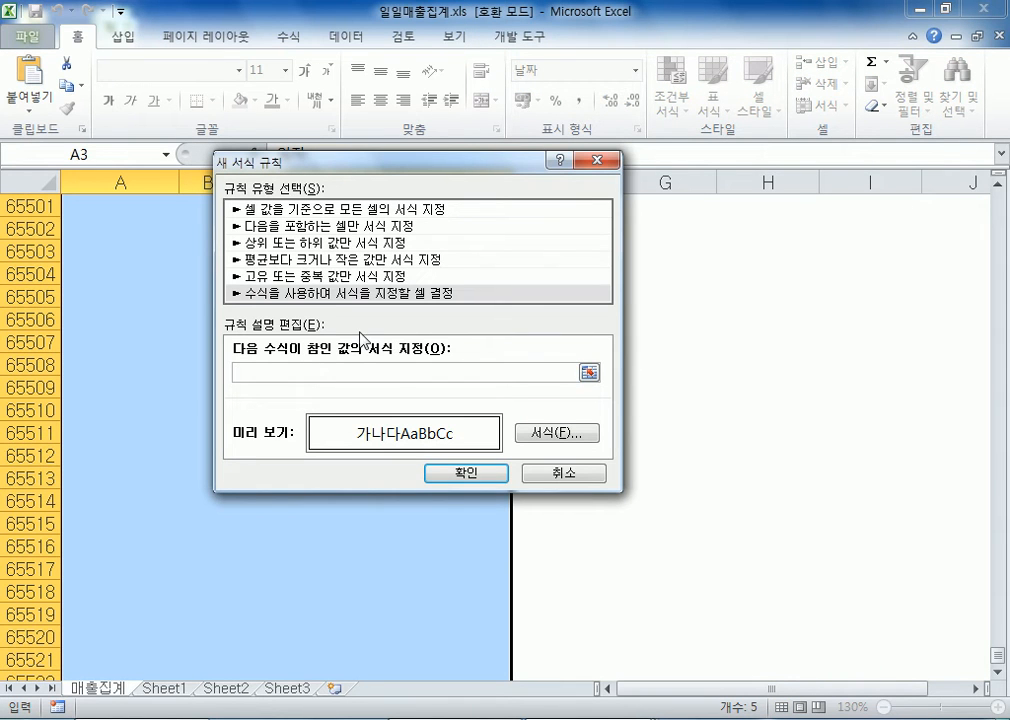
{"action": "type", "text": "=NOT(ISBLANK"}
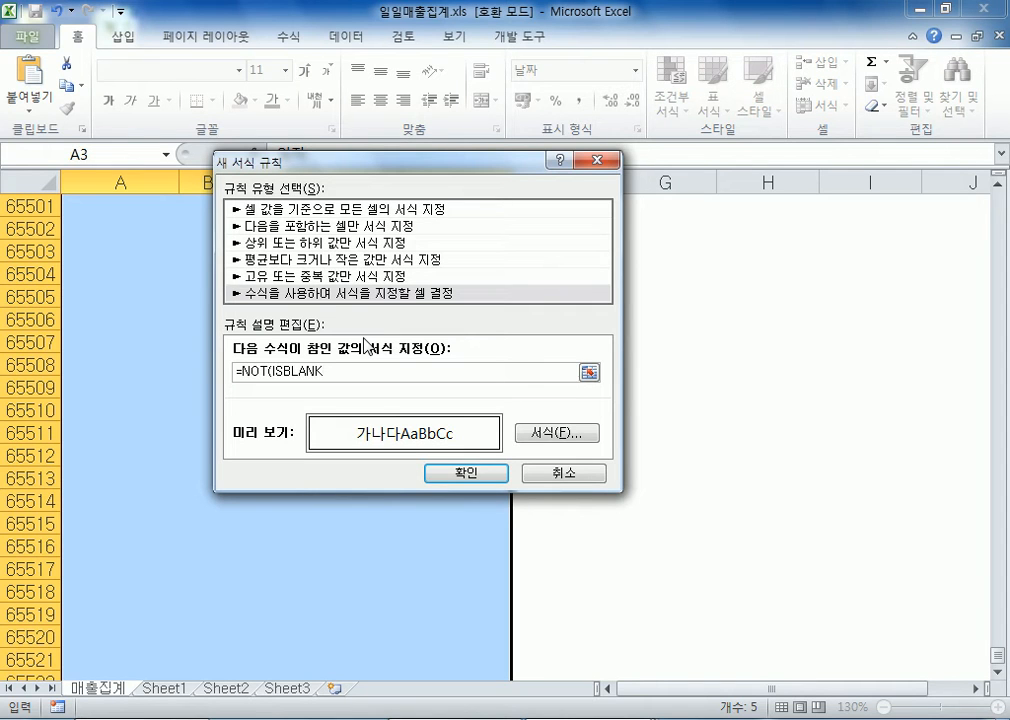
{"action": "type", "text": "($A3)"}
Step: Copy the rule's formula and paste it into the Notepad notes beneath a new dashed separator, leaving a blank line between them
{"action": "left_click_drag", "start_coordinate": [399, 372], "coordinate": [157, 374]}
{"action": "key", "text": "ctrl+c"}
{"action": "key", "text": "alt+Tab"}
{"action": "type", "text": "---------"}
{"action": "key", "text": "Return"}
{"action": "key", "text": "Return"}
{"action": "key", "text": "ctrl+v"}
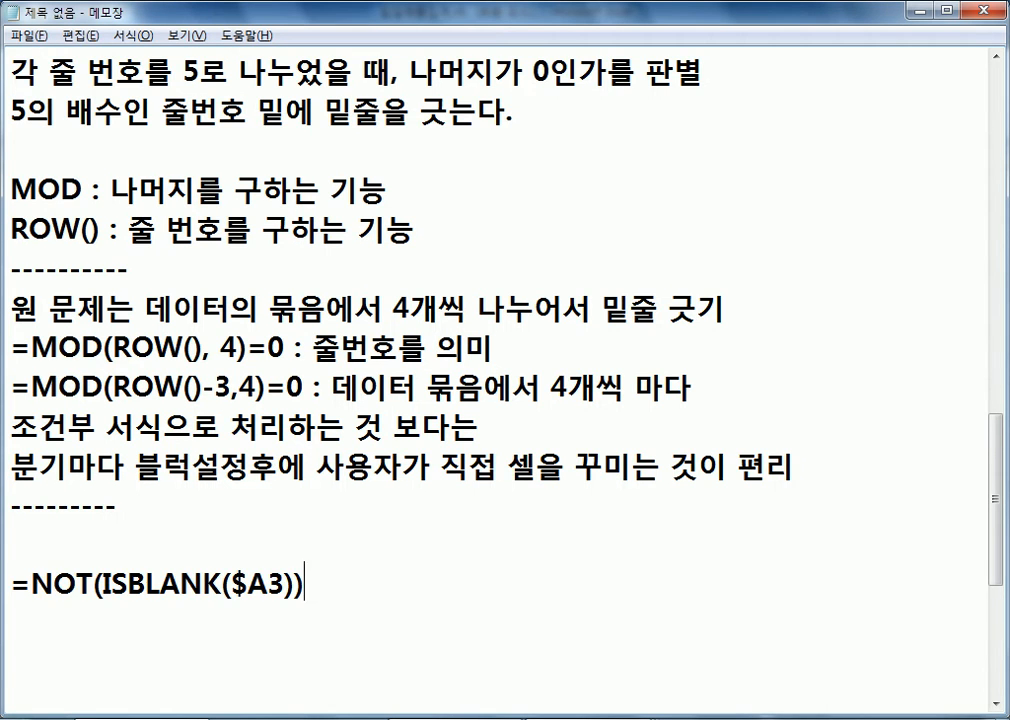
Step: Write "데이터가 입력되면 자동으로 테두리가 그려지는 형태" on the blank line above the pasted formula
{"action": "scroll", "coordinate": [178, 503], "scroll_direction": "down", "scroll_amount": 1}
{"action": "left_click", "coordinate": [84, 423]}
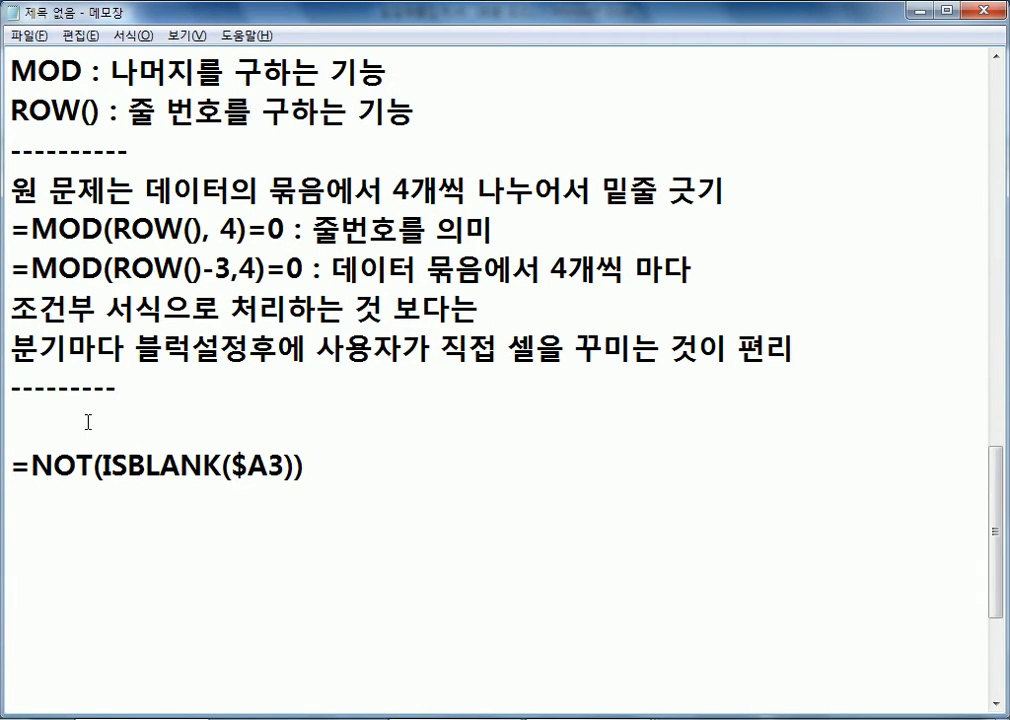
{"action": "type", "text": "데일"}
{"action": "type", "text": "이터가 입력되"}
{"action": "type", "text": "면 자도"}
{"action": "type", "text": "동으로 데"}
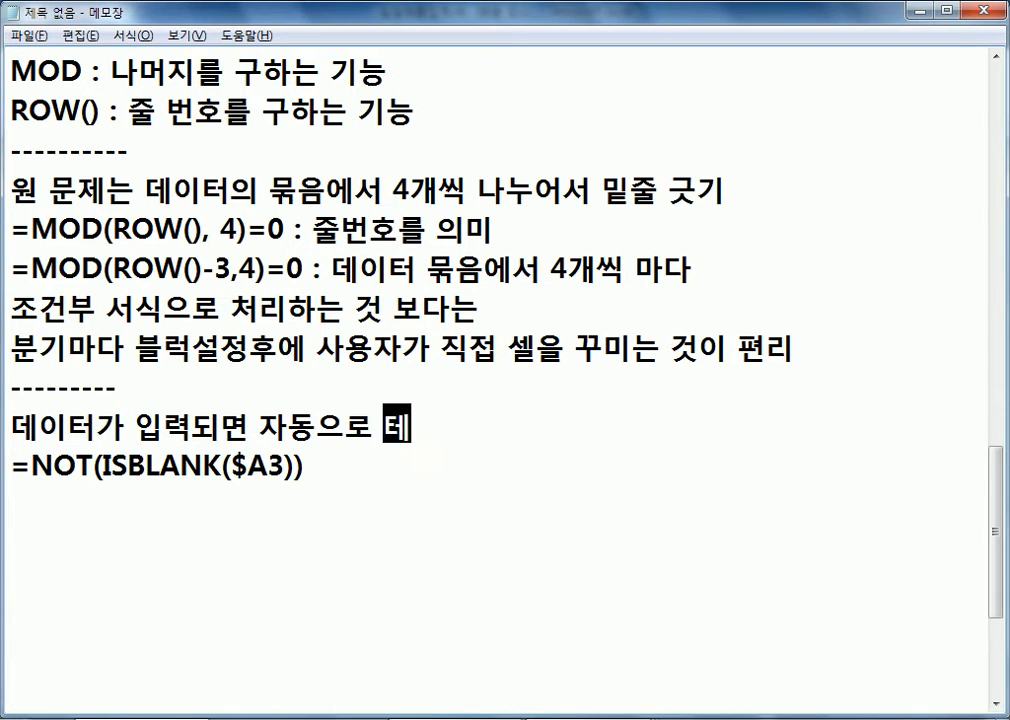
{"action": "type", "text": "두리가 그려지ㄴ는 형태"}
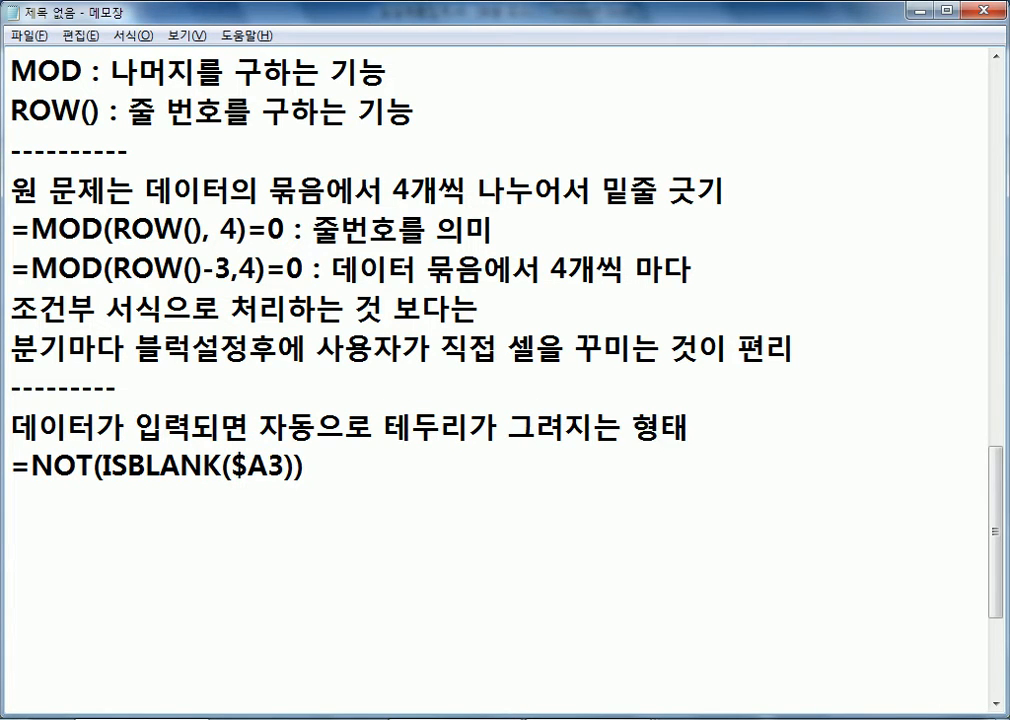
Step: Add the line "즉, 비어있으면 테두리가 그려지지 않는 경우" above the formula and highlight the formula's ISBLANK($A3 part
{"action": "key", "text": "Return"}
{"action": "type", "text": "즉, 비어있으면 테두리가 그려짓"}
{"action": "type", "text": "지 않는 경우"}
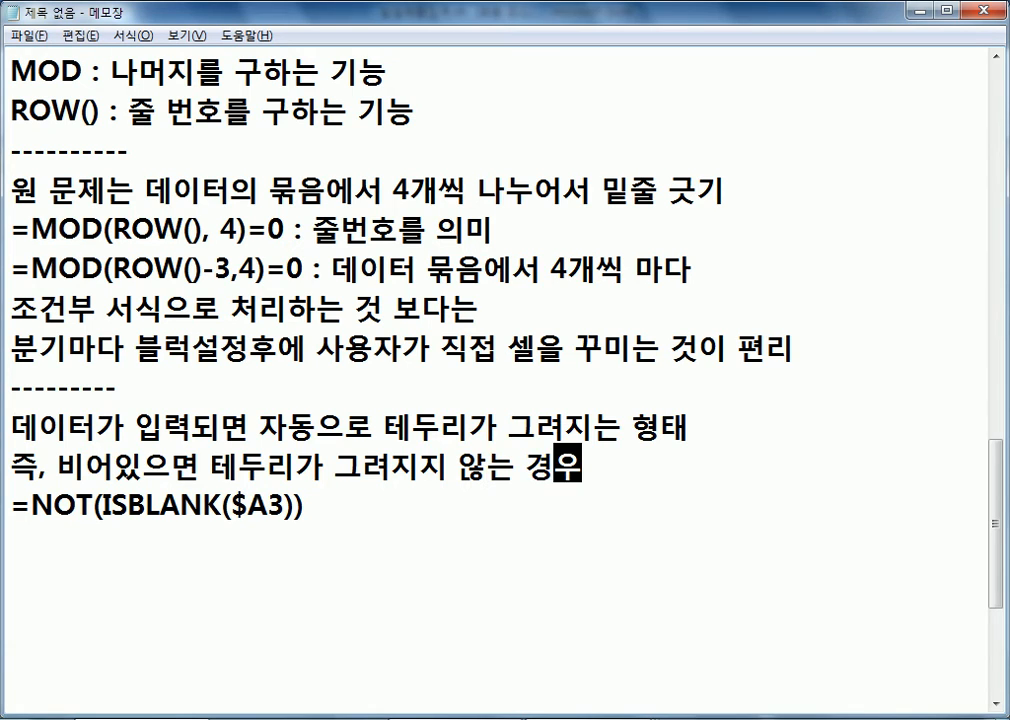
{"action": "scroll", "coordinate": [268, 593], "scroll_direction": "down", "scroll_amount": 2}
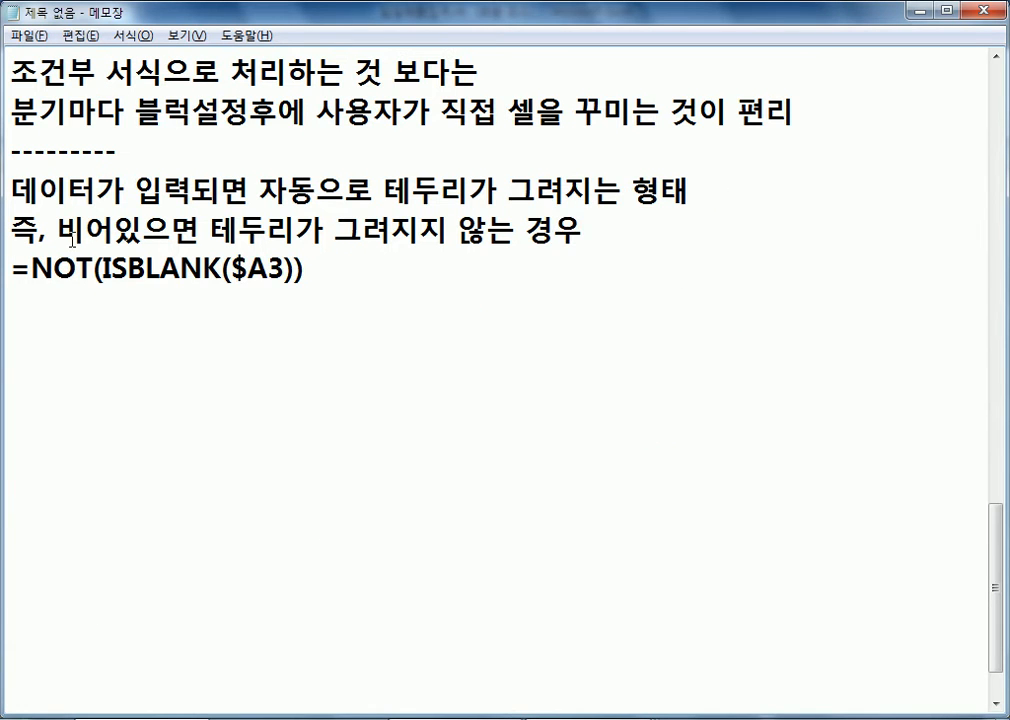
{"action": "left_click_drag", "start_coordinate": [101, 270], "coordinate": [286, 270]}
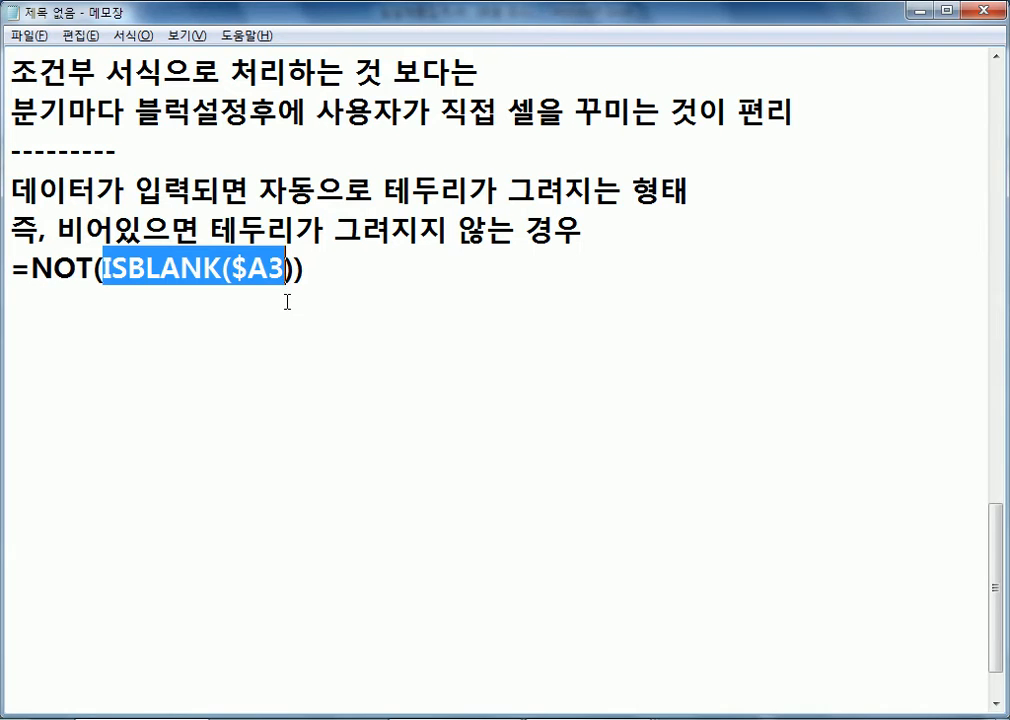
Step: Switch back to Excel, confirm the new formatting rule, and return to the table's 일자 header in A3
{"action": "key", "text": "alt+Tab"}
{"action": "left_click", "coordinate": [445, 408]}
{"action": "scroll", "coordinate": [213, 403], "scroll_direction": "up", "scroll_amount": 3}
{"action": "key", "text": "ctrl+Home"}
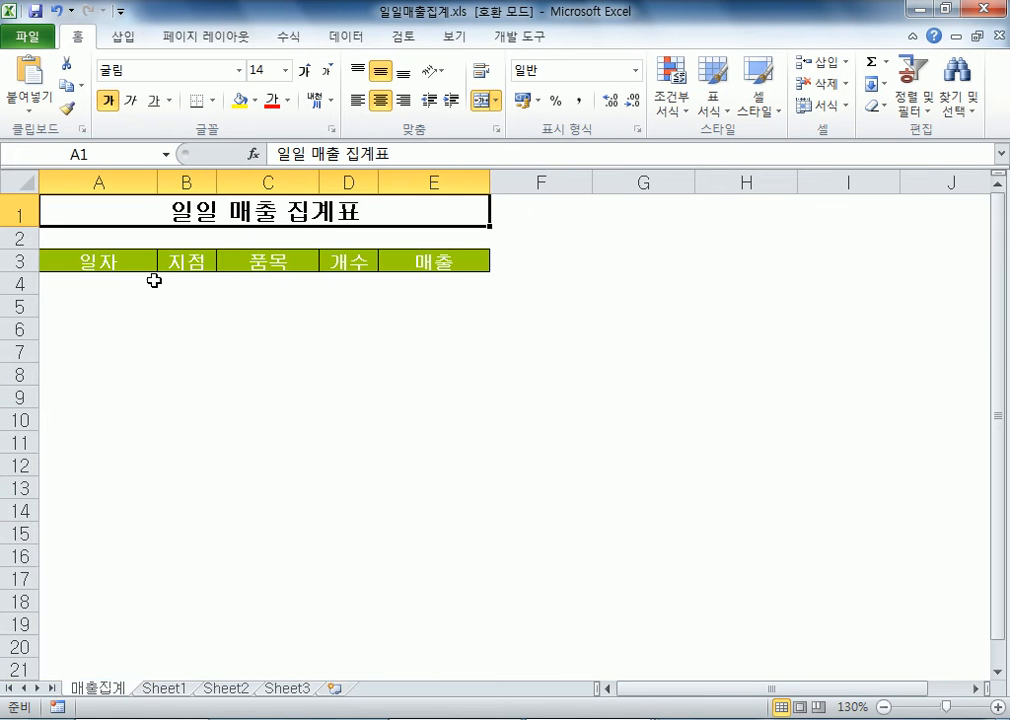
{"action": "left_click", "coordinate": [105, 258]}
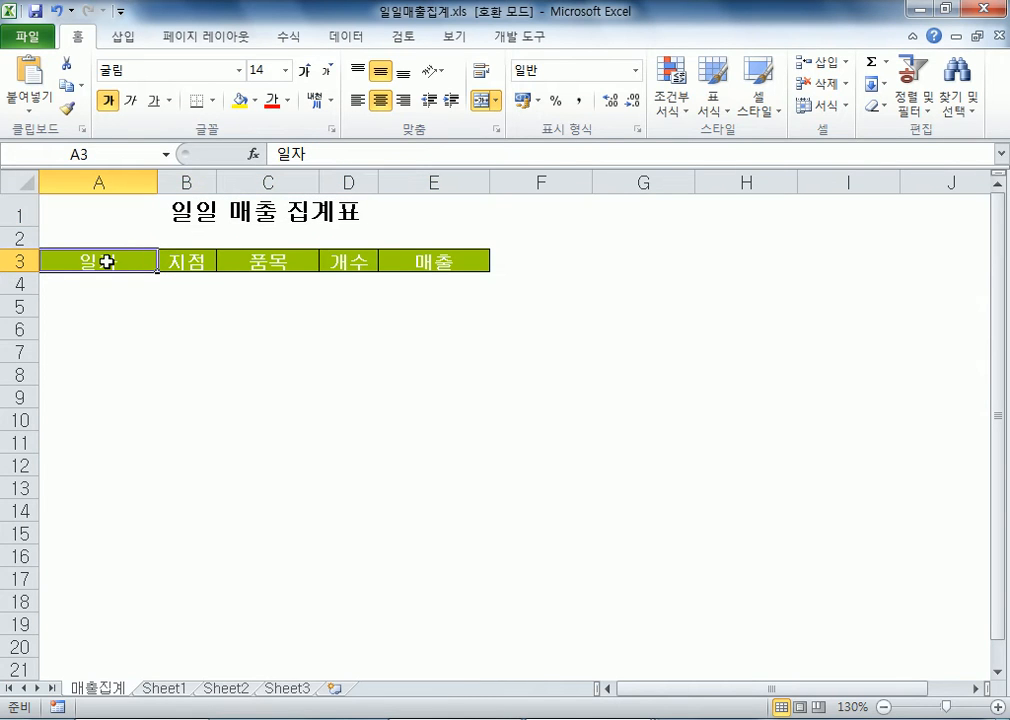
{"action": "left_click", "coordinate": [115, 299]}
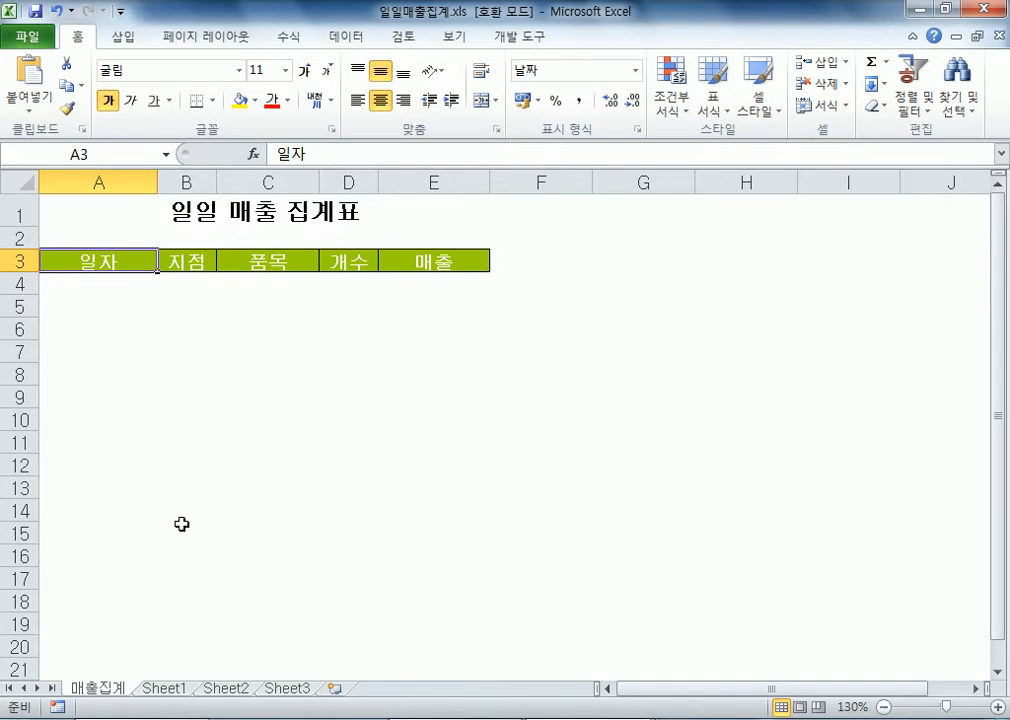
Step: Switch to Notepad and examine the ISBLANK($A3) and NOT parts of the formula by highlighting each
{"action": "key", "text": "alt+Tab"}
{"action": "left_click", "coordinate": [251, 278]}
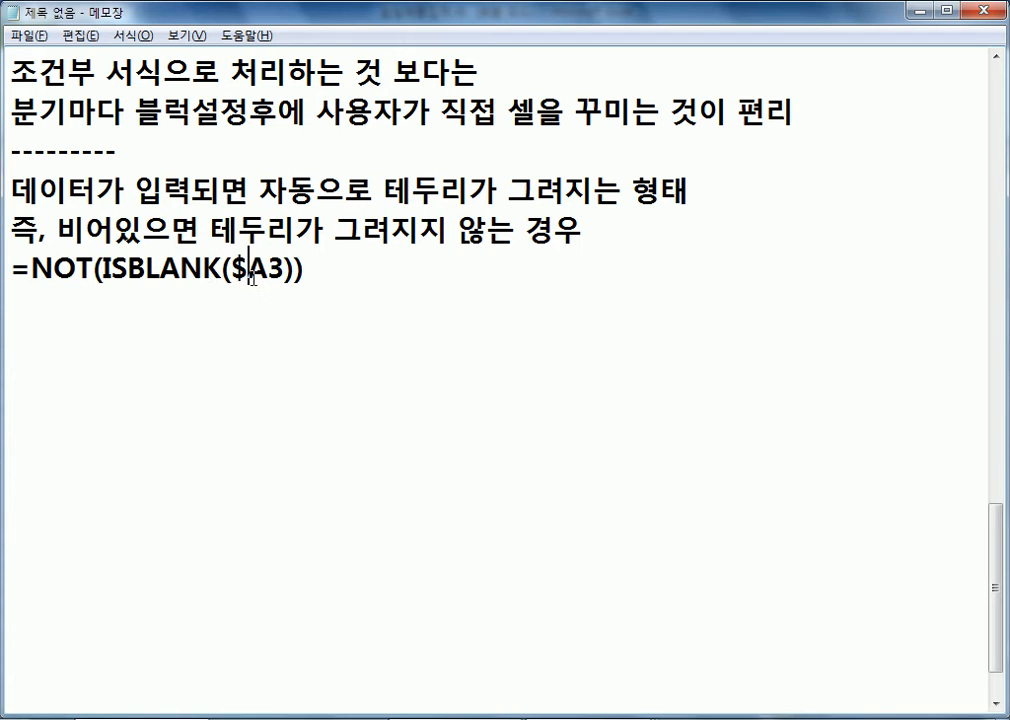
{"action": "left_click_drag", "start_coordinate": [102, 271], "coordinate": [296, 271]}
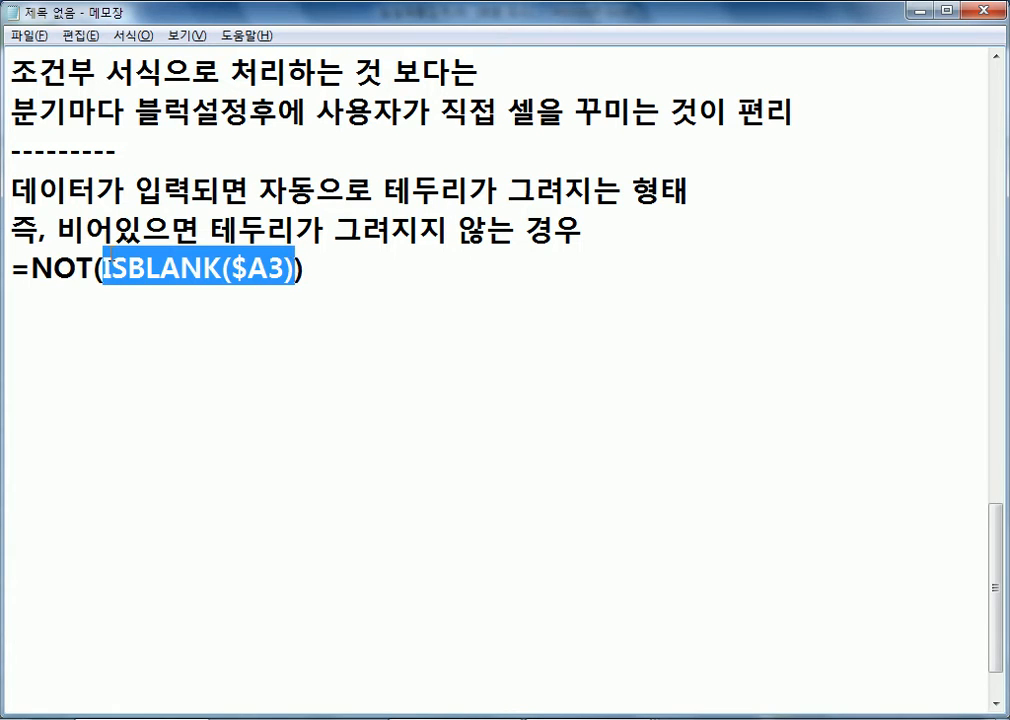
{"action": "left_click_drag", "start_coordinate": [96, 268], "coordinate": [35, 264]}
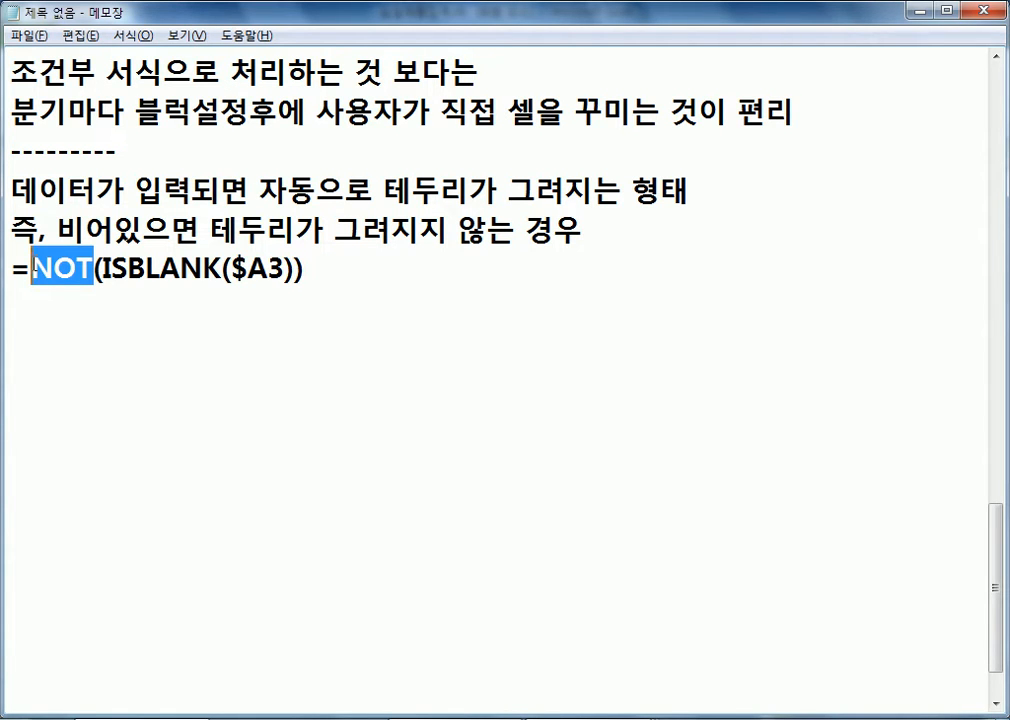
{"action": "left_click_drag", "start_coordinate": [100, 268], "coordinate": [294, 270]}
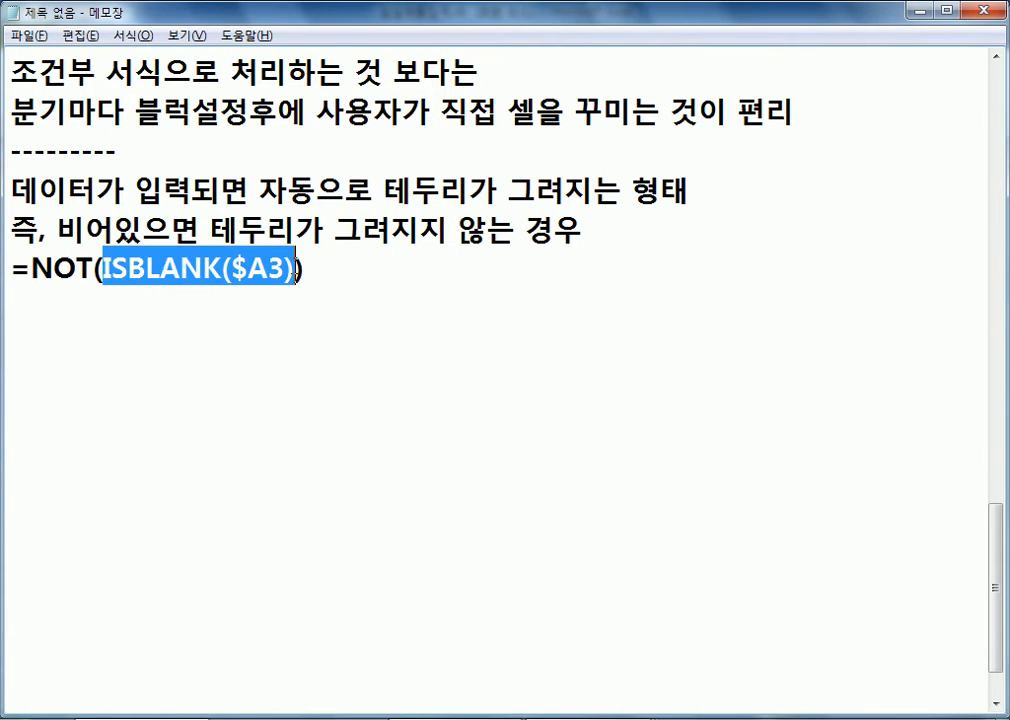
Step: Switch to Excel and enter the date 2002-5-8 in cell A4 to test the border rule
{"action": "key", "text": "alt+Tab"}
{"action": "left_click", "coordinate": [110, 284]}
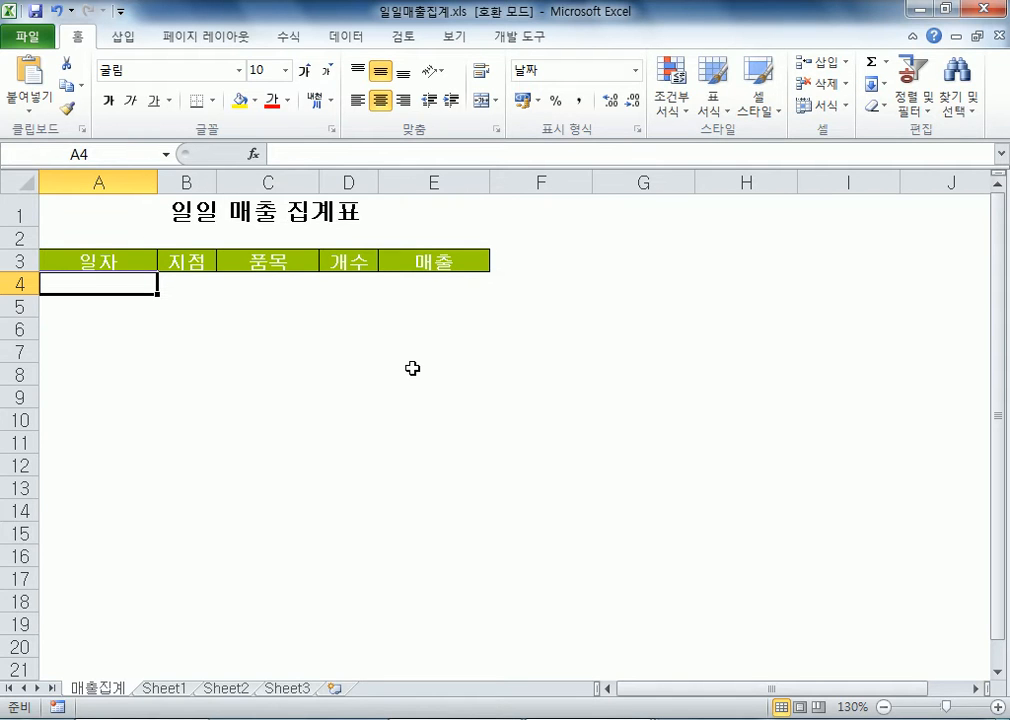
{"action": "type", "text": "2002-5-8"}
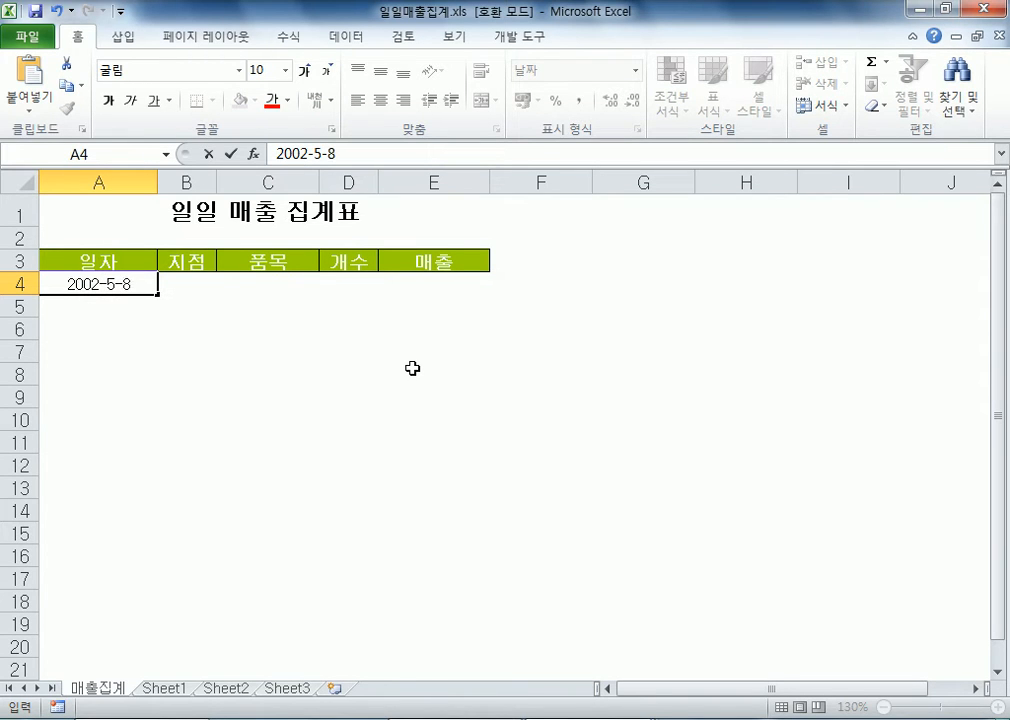
{"action": "key", "text": "Tab"}
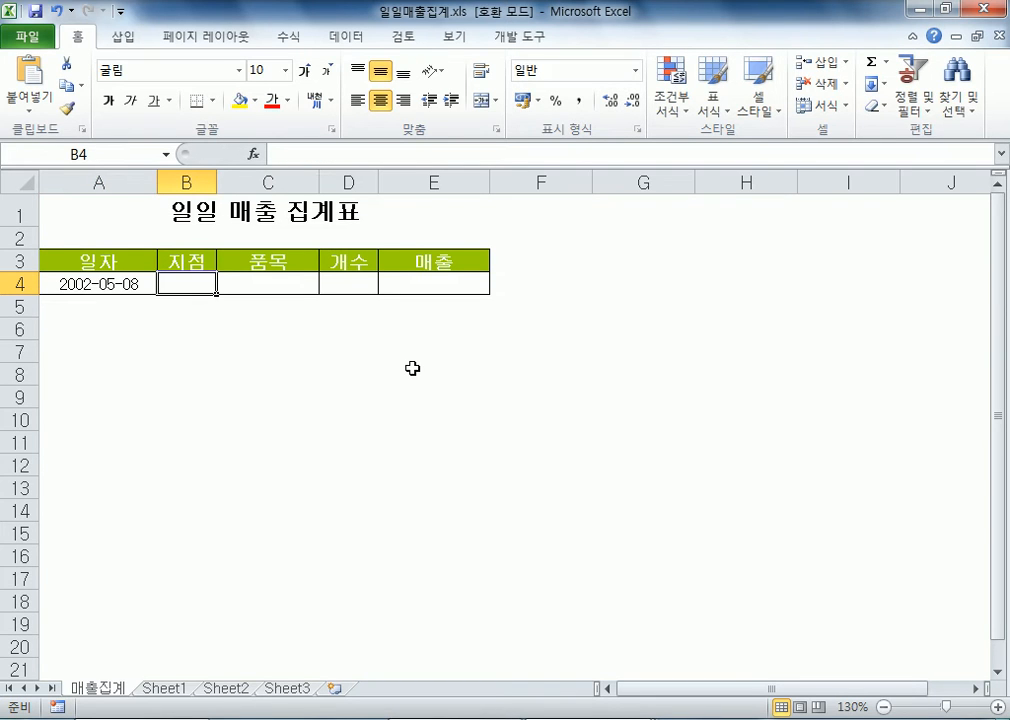
Step: Insert the current date, 2016-09-07, in cell A5
{"action": "left_click", "coordinate": [106, 303]}
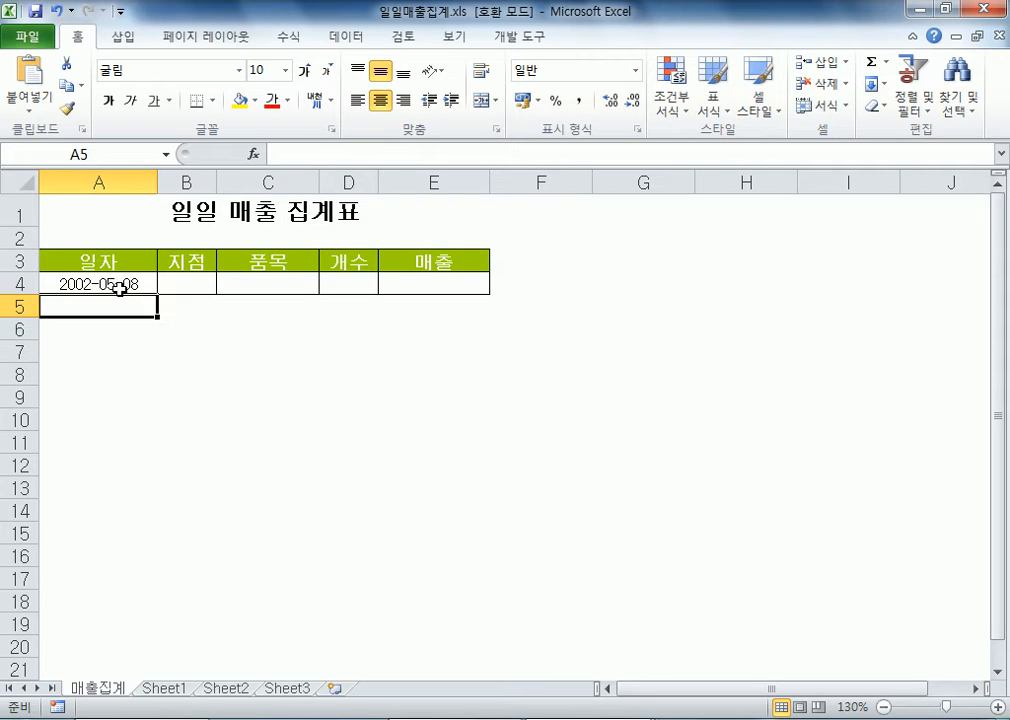
{"action": "key", "text": "ctrl+semicolon"}
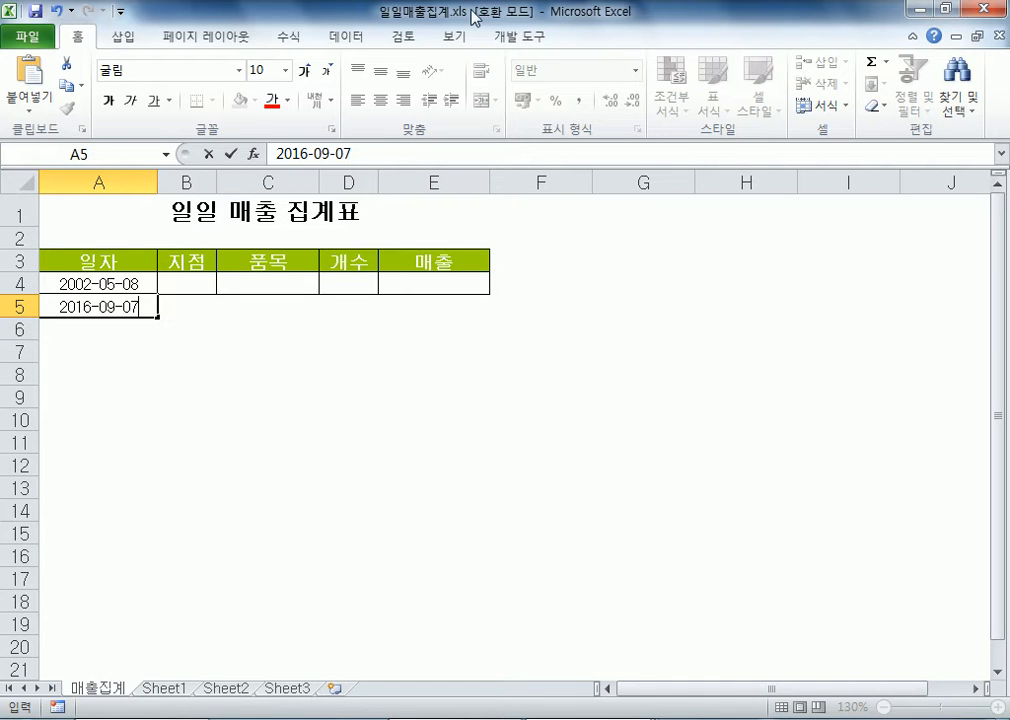
{"action": "key", "text": "Return"}
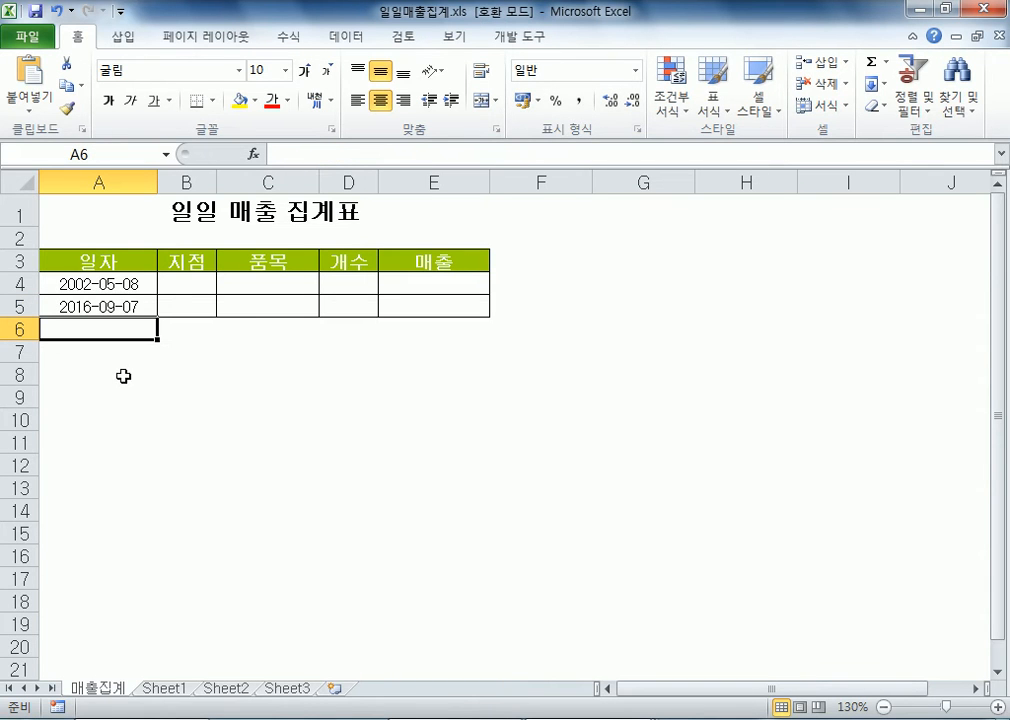
Step: Switch to Notepad and add the line "날짜 넣기 : 수동으로 넣기 2002-05-05, 2-5-5" below the NOT(ISBLANK($A3)) formula, separated by a blank line
{"action": "left_click", "coordinate": [180, 716]}
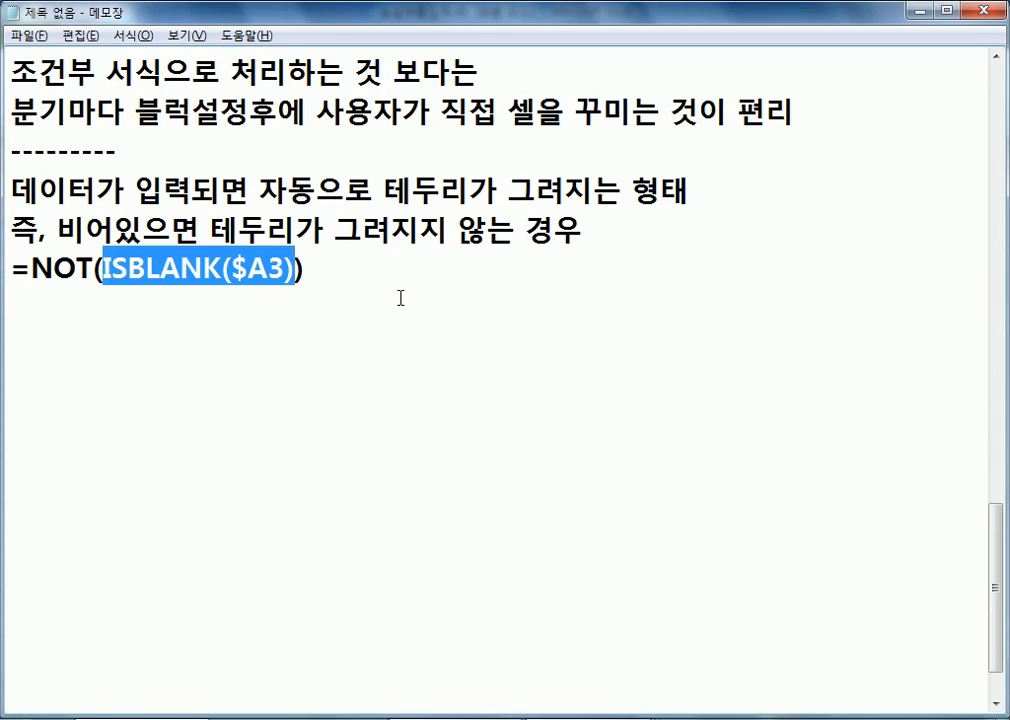
{"action": "scroll", "coordinate": [360, 247], "scroll_direction": "down", "scroll_amount": 1}
{"action": "left_click", "coordinate": [360, 250]}
{"action": "type", "text": "날짜"}
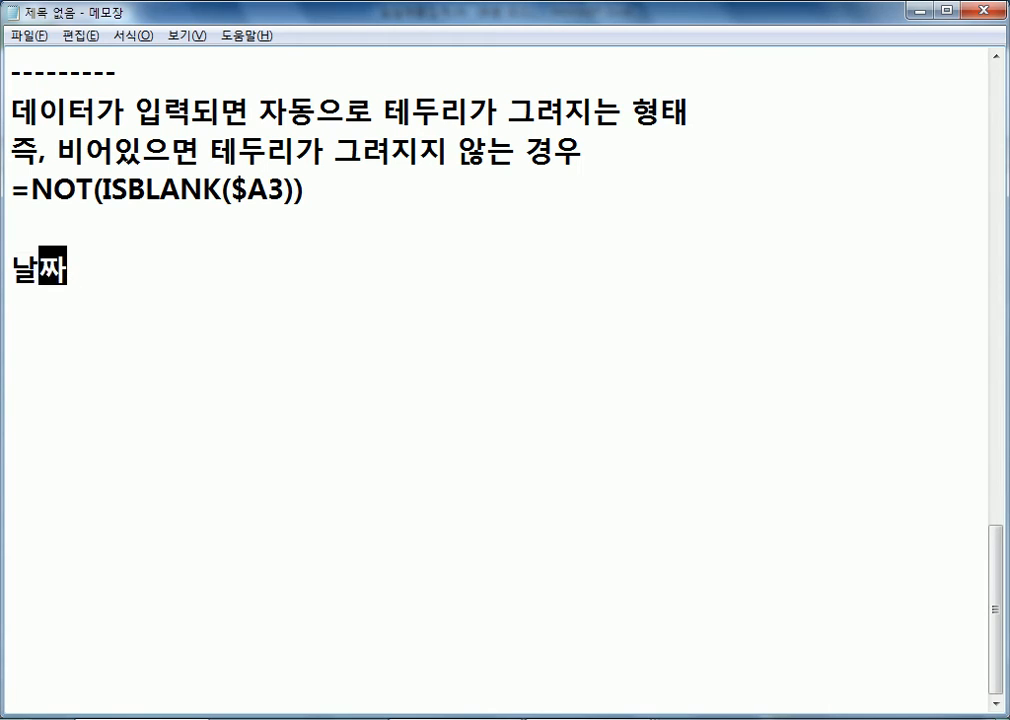
{"action": "type", "text": " 넣기"}
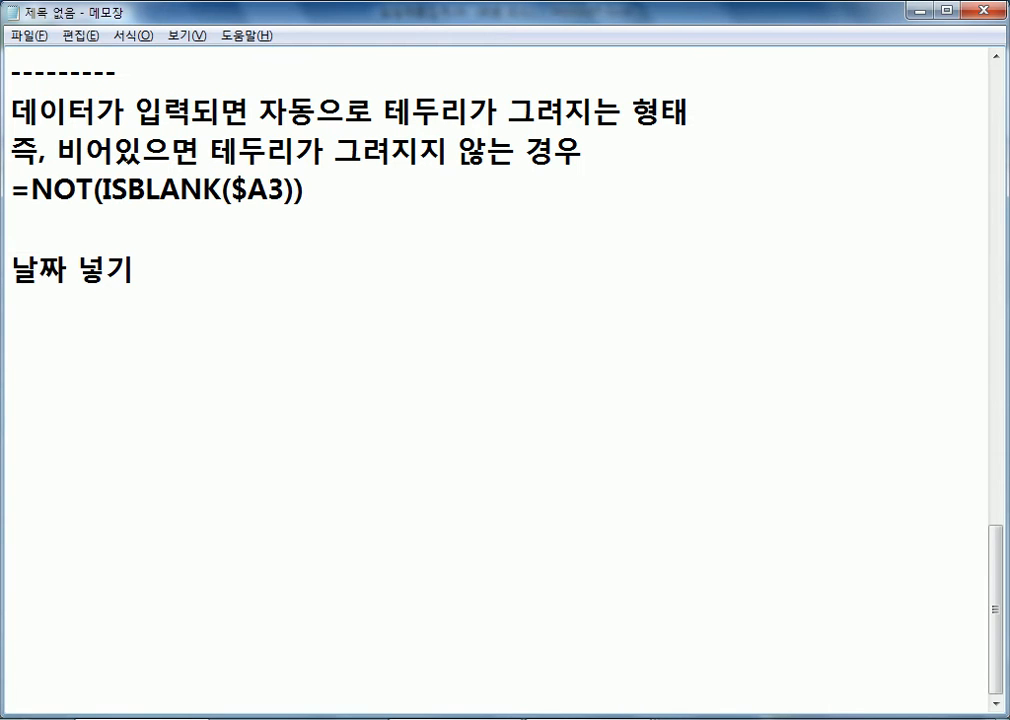
{"action": "type", "text": " : 수동으로 넣"}
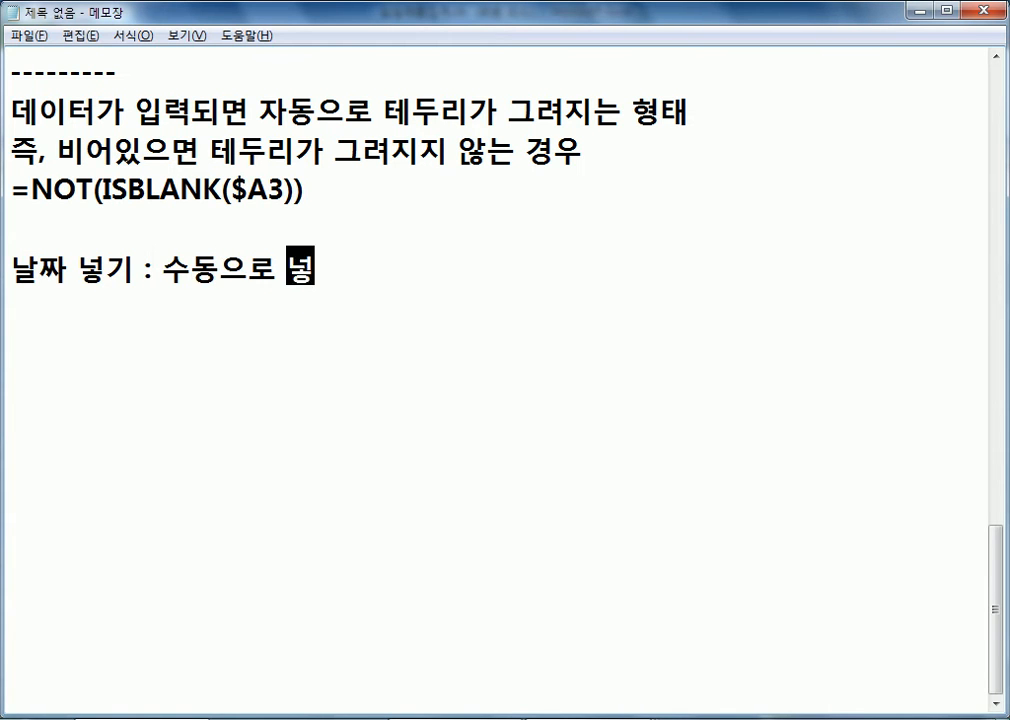
{"action": "type", "text": "기 2002-"}
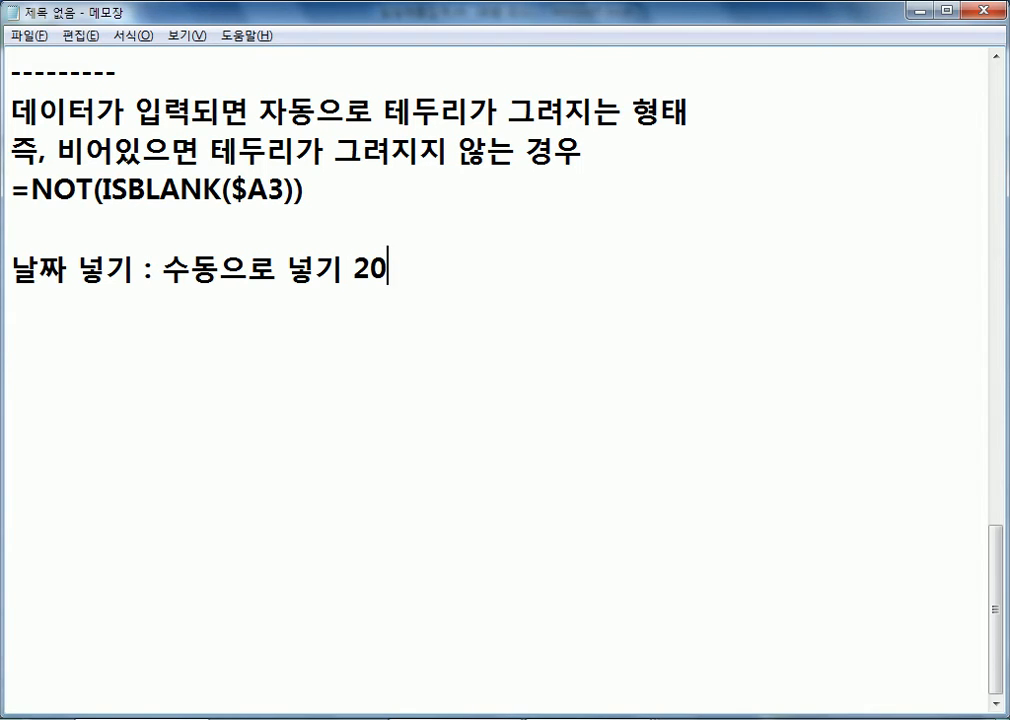
{"action": "type", "text": "-05-0"}
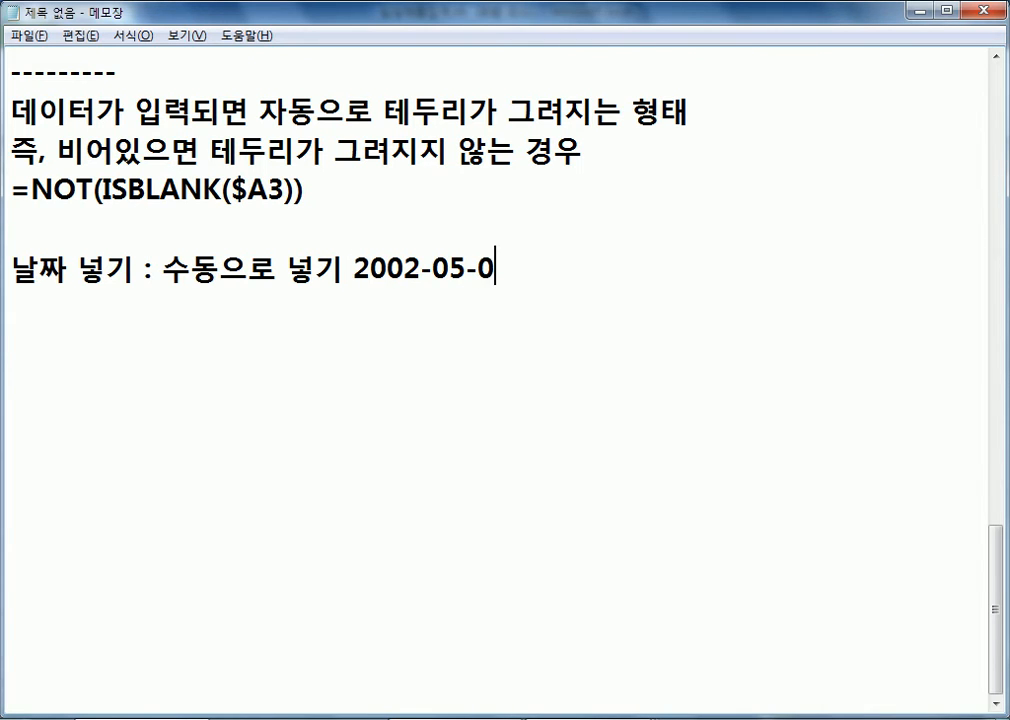
{"action": "type", "text": ", 2-5-5"}
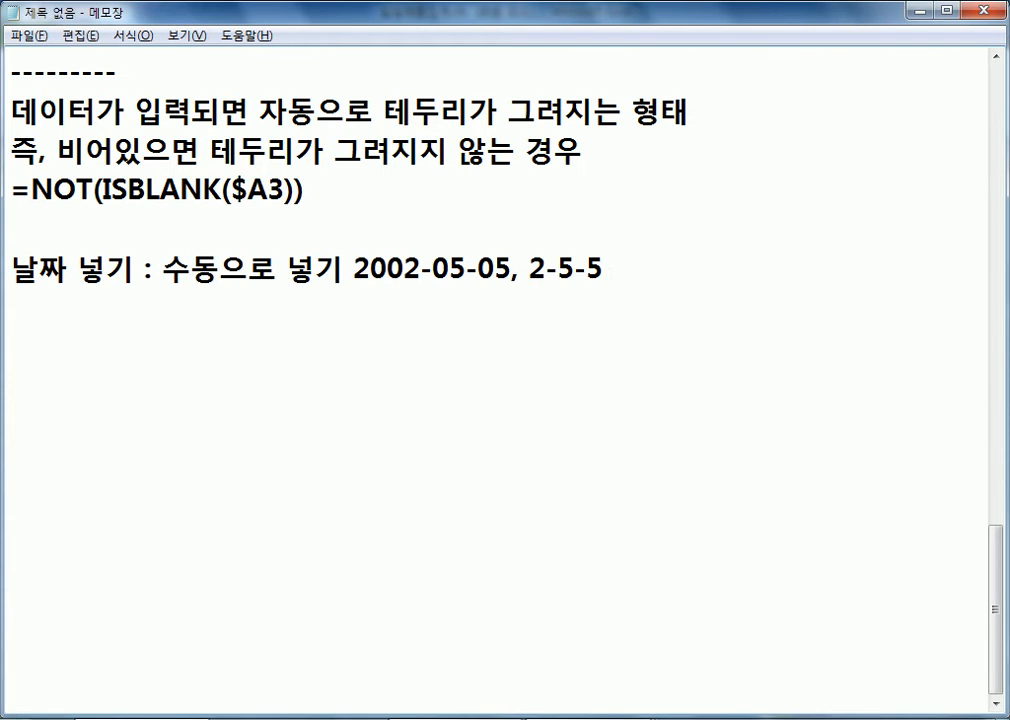
Step: Add the line "자동으로 넣기 : Ctrl + ;" directly below the manual date entry note
{"action": "key", "text": "Return"}
{"action": "type", "text": "자동으로 넣"}
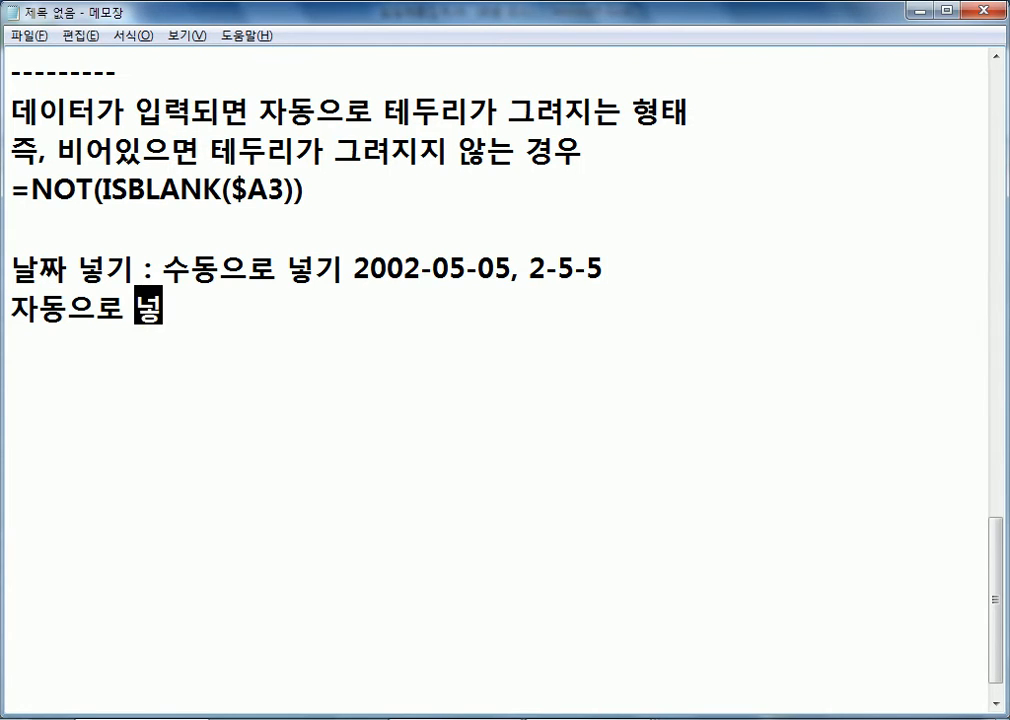
{"action": "type", "text": "기 : cT"}
{"action": "key", "text": "BackSpace"}
{"action": "key", "text": "BackSpace"}
{"action": "type", "text": "Xtrl"}
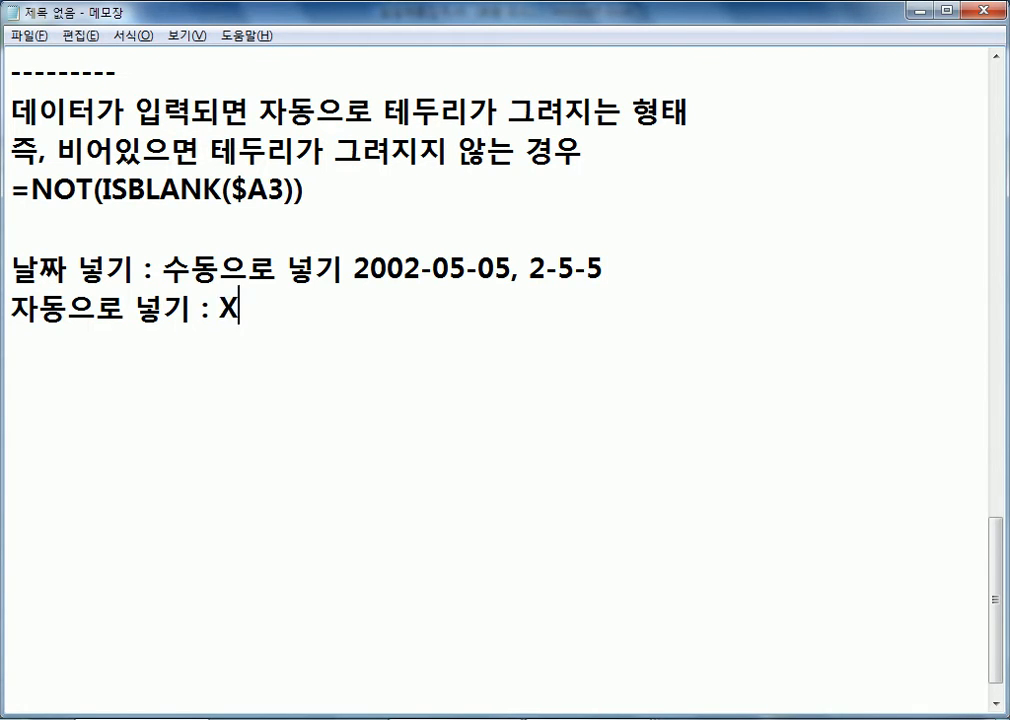
{"action": "key", "text": "BackSpace"}
{"action": "key", "text": "BackSpace"}
{"action": "key", "text": "BackSpace"}
{"action": "key", "text": "BackSpace"}
{"action": "type", "text": "ctrl + ;"}
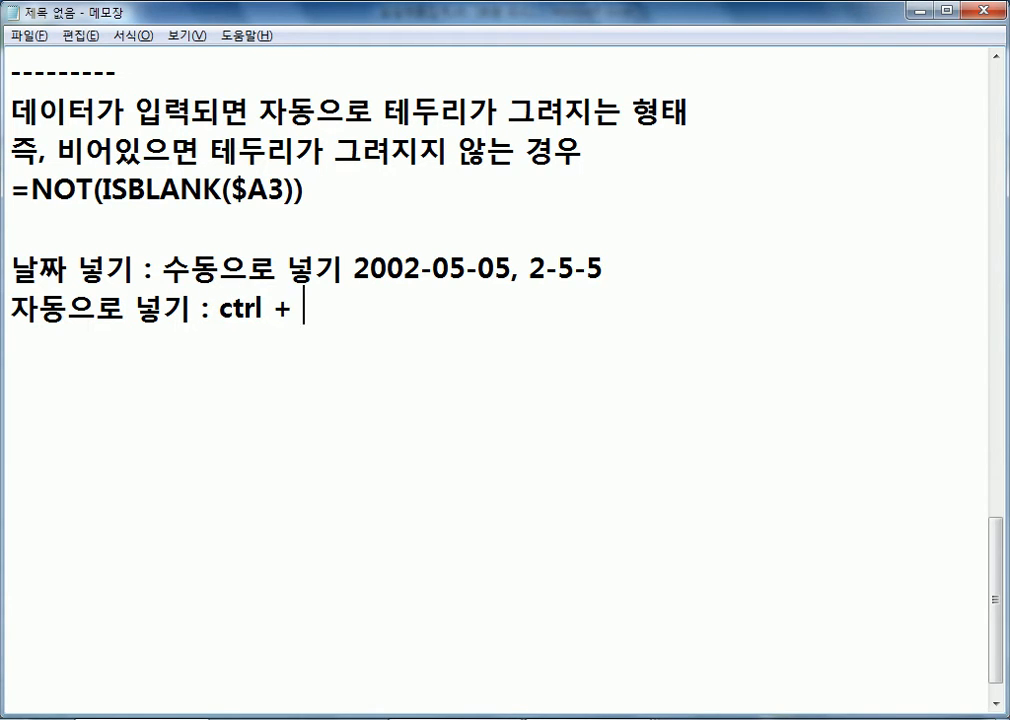
{"action": "key", "text": "Left"}
{"action": "key", "text": "Left"}
{"action": "key", "text": "Left"}
{"action": "key", "text": "Left"}
{"action": "key", "text": "Left"}
{"action": "key", "text": "Left"}
{"action": "key", "text": "Left"}
{"action": "key", "text": "Left"}
{"action": "type", "text": "C"}
{"action": "key", "text": "Delete"}
{"action": "left_click", "coordinate": [316, 308]}
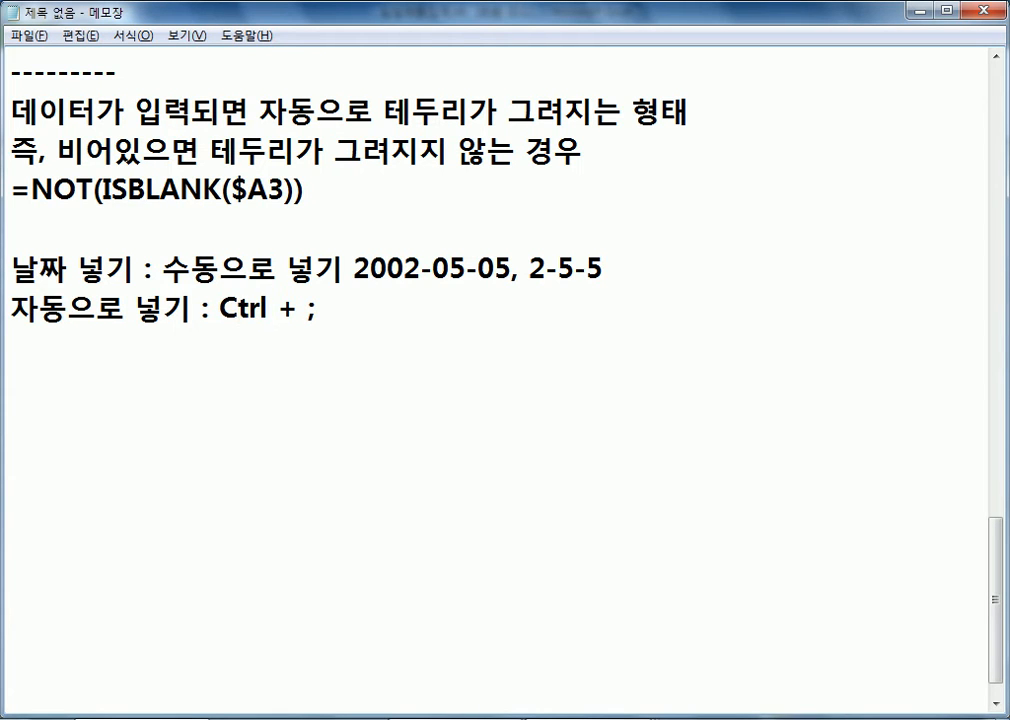
Step: Insert the word 날짜 before 넣기 in the automatic entry line so it reads "자동으로 날짜 넣기 : Ctrl + ;"
{"action": "key", "text": "Return"}
{"action": "key", "text": "Return"}
{"action": "type", "text": "wk"}
{"action": "key", "text": "BackSpace"}
{"action": "key", "text": "BackSpace"}
{"action": "key", "text": "Up"}
{"action": "key", "text": "Right"}
{"action": "key", "text": "Right"}
{"action": "key", "text": "Right"}
{"action": "key", "text": "Right"}
{"action": "key", "text": "Right"}
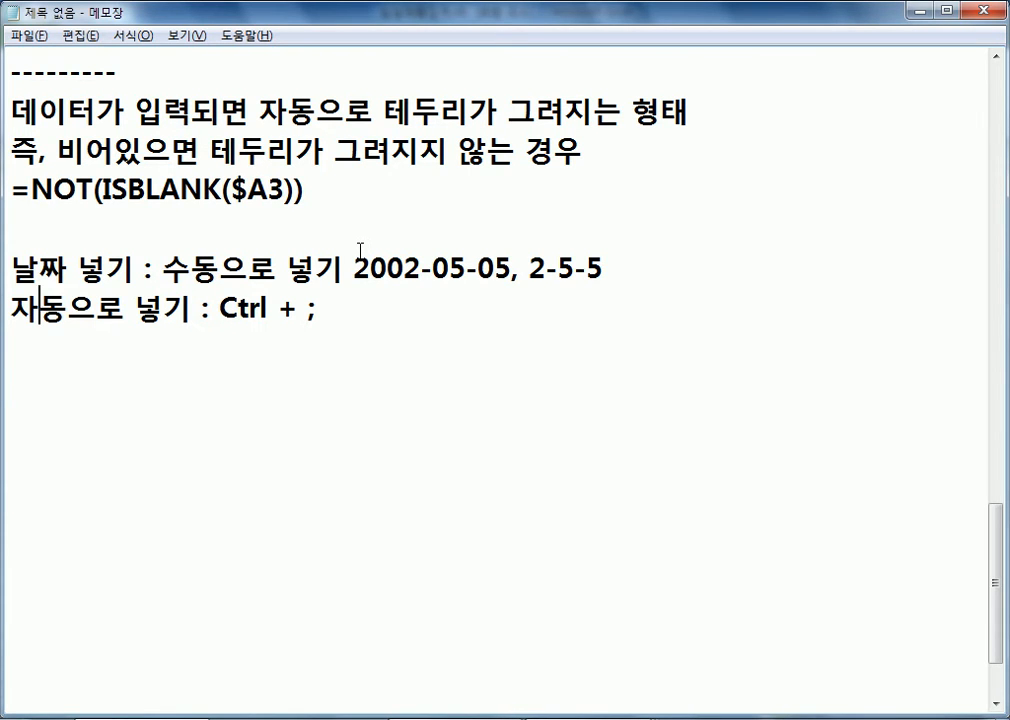
{"action": "type", "text": "ㄴㅏㄹㅉㅏ"}
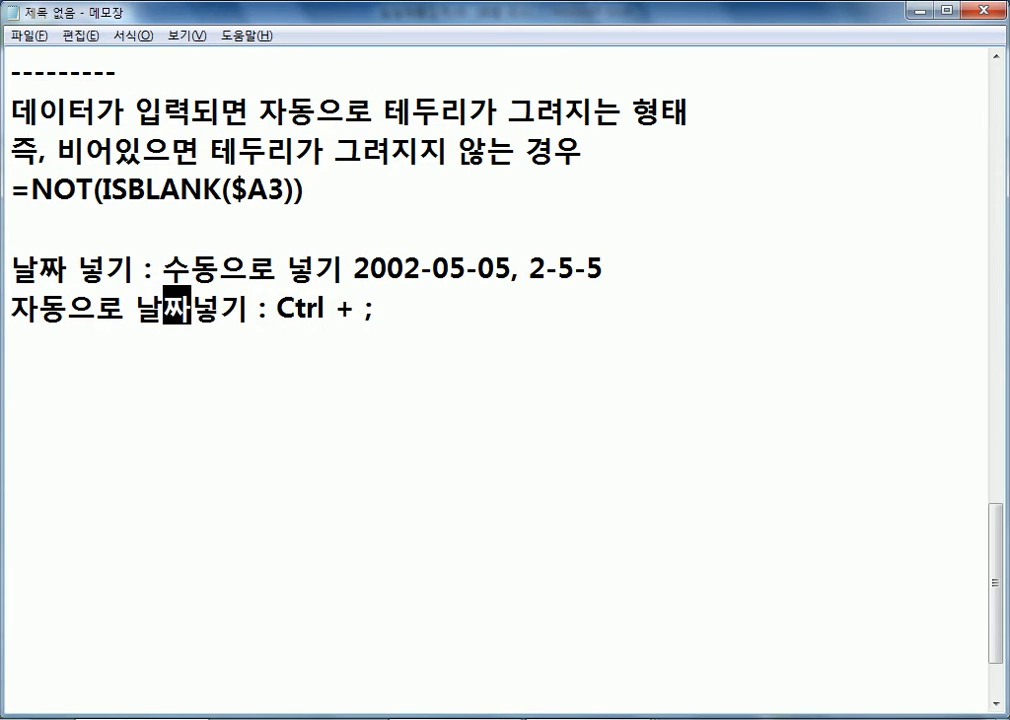
Step: Start another note with 자동으로, leaving one blank line below the automatic date line
{"action": "key", "text": "End"}
{"action": "key", "text": "Return"}
{"action": "key", "text": "Return"}
{"action": "type", "text": "ㅈㅏㄷㅗㅇㅇㅡㄹㅗ"}
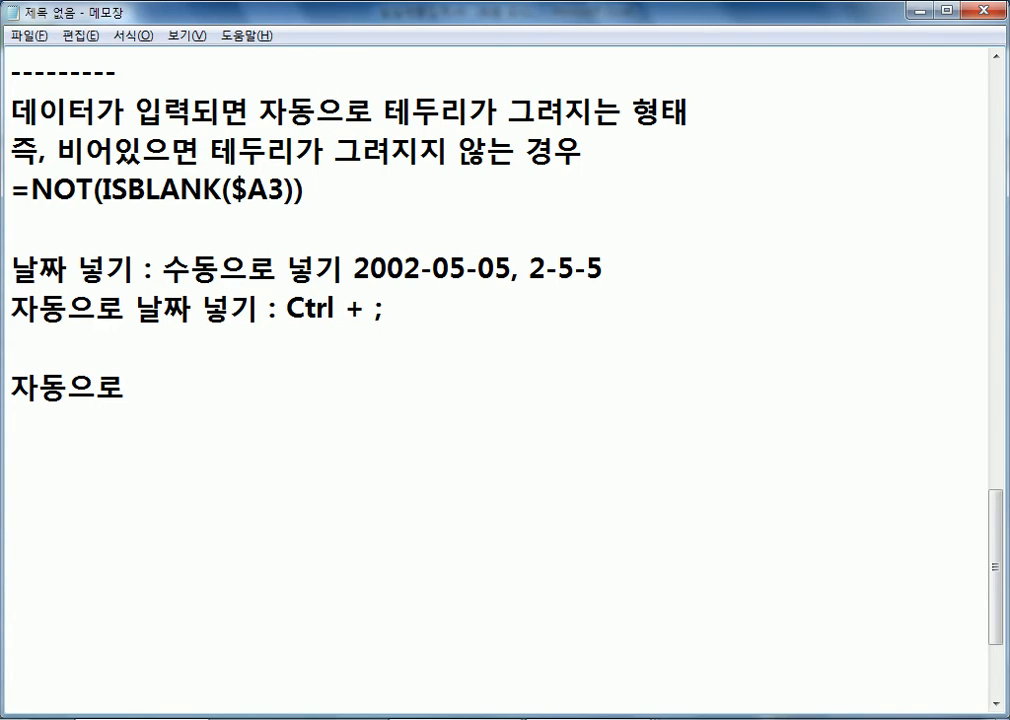
Step: Switch to Excel and try inserting the current time in cell A6
{"action": "key", "text": "alt+Tab"}
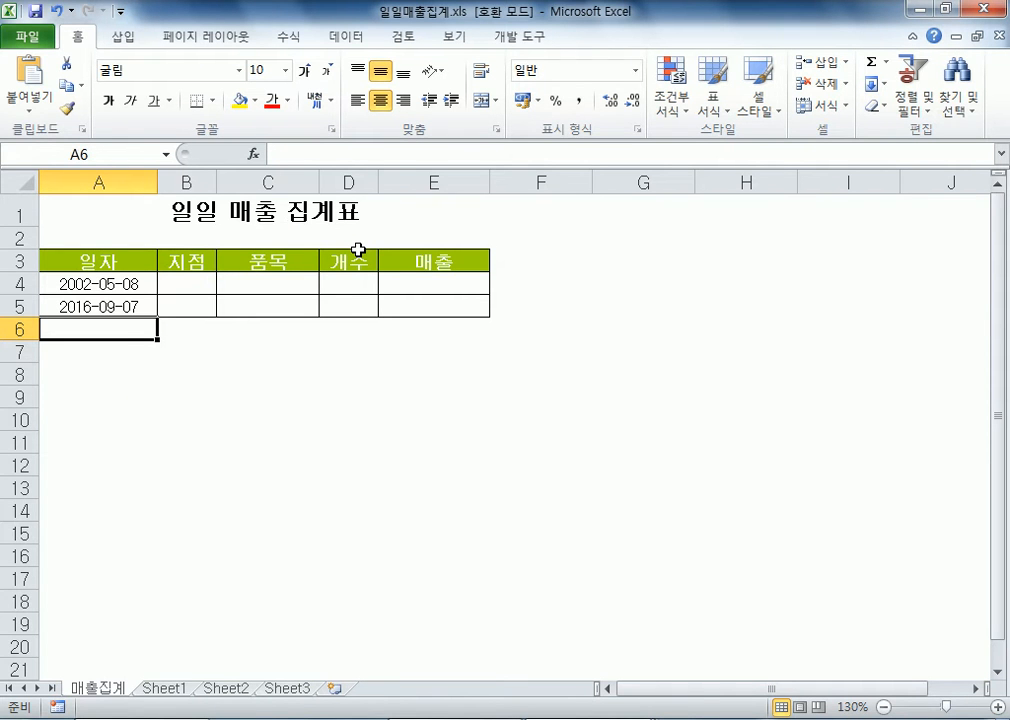
{"action": "key", "text": "ctrl+shift+semicolon"}
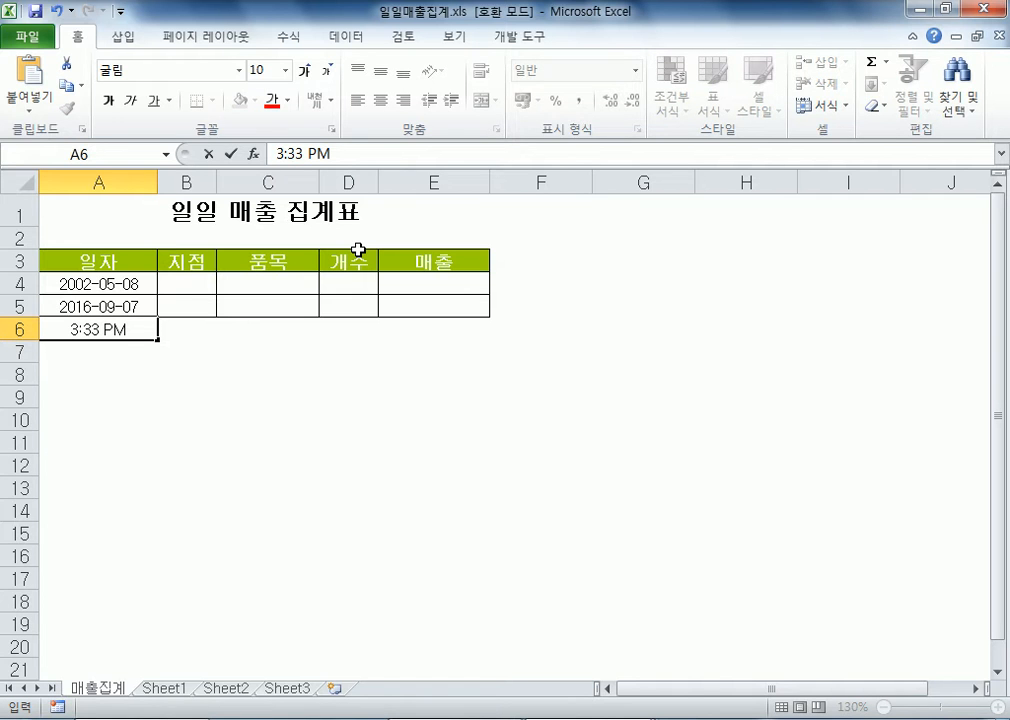
Step: Switch back to Notepad and complete the new line as "자동으로 시간 넣기 : Ctrl + Shift + ; (Ctrl + :)"
{"action": "key", "text": "alt+Tab"}
{"action": "type", "text": "시간 넣기 :"}
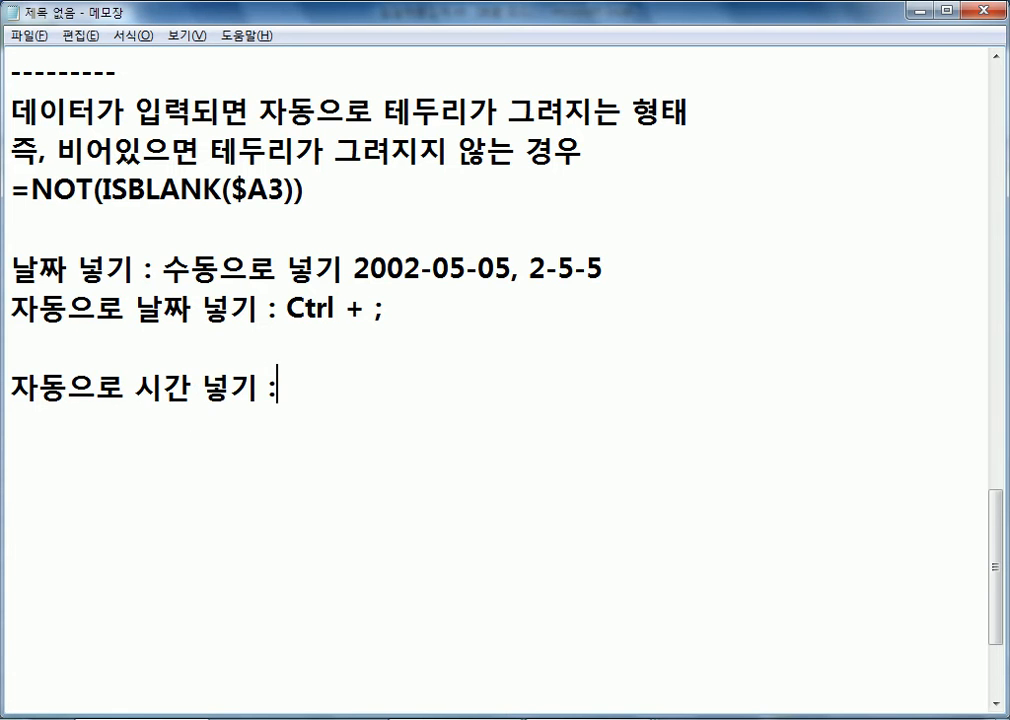
{"action": "type", "text": " Ctrl "}
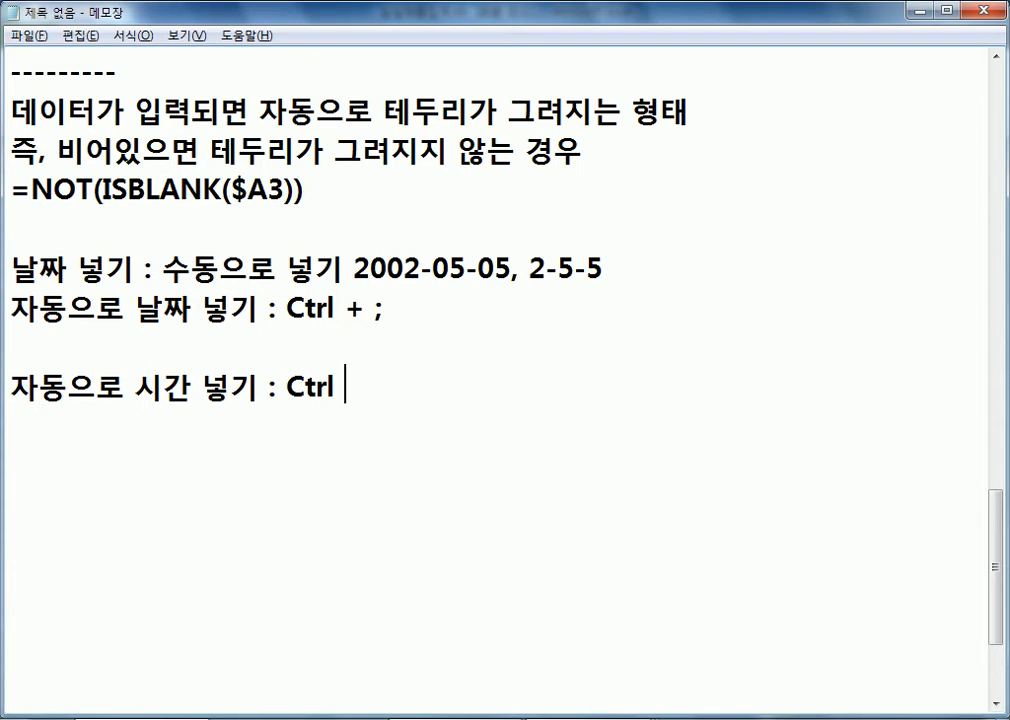
{"action": "type", "text": "+ Shift"}
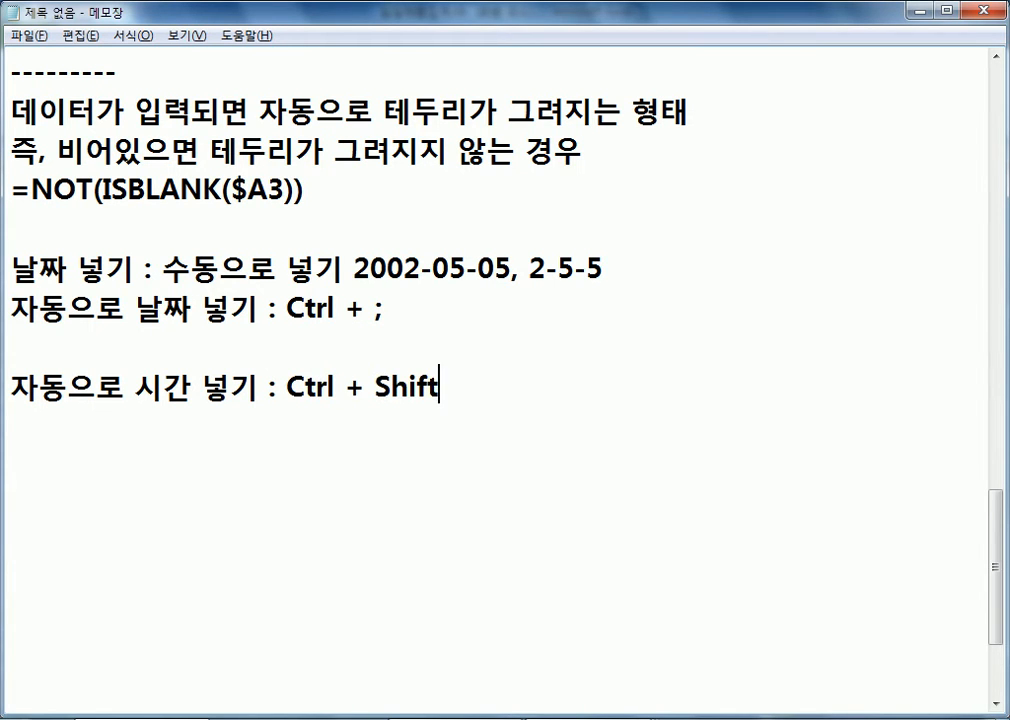
{"action": "type", "text": " + ;(Ctlr"}
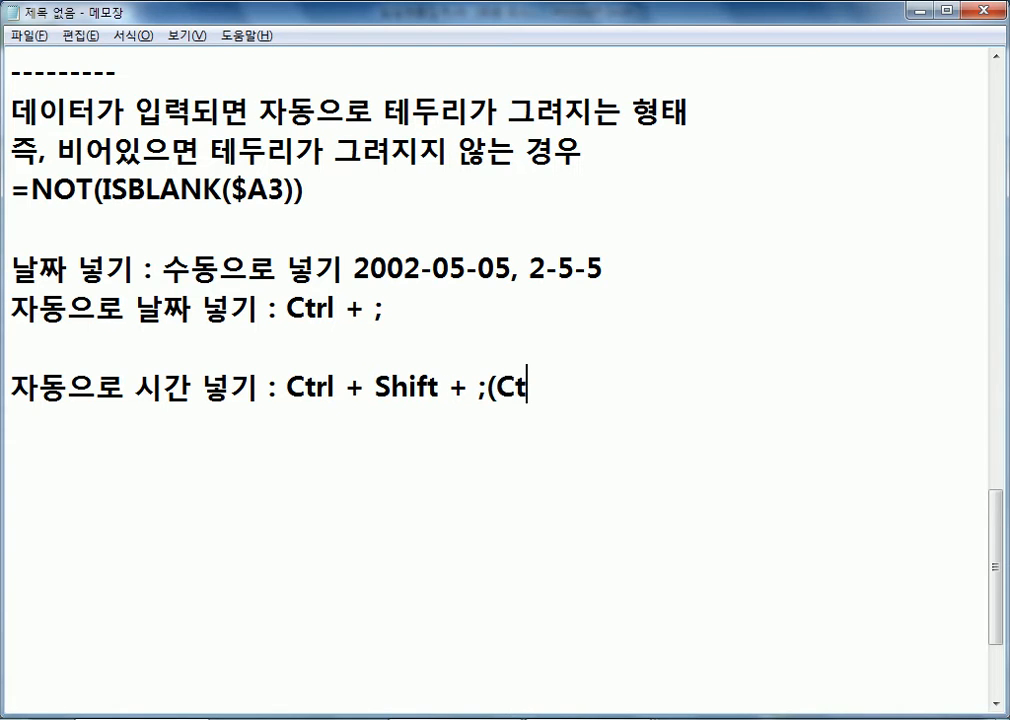
{"action": "key", "text": "BackSpace"}
{"action": "key", "text": "BackSpace"}
{"action": "type", "text": "rl + :)"}
{"action": "key", "text": "Left"}
{"action": "key", "text": "Left"}
{"action": "key", "text": "Left"}
{"action": "key", "text": "Left"}
{"action": "key", "text": "Left"}
{"action": "key", "text": "Left"}
{"action": "key", "text": "Left"}
{"action": "key", "text": "Left"}
{"action": "key", "text": "Left"}
{"action": "key", "text": "Left"}
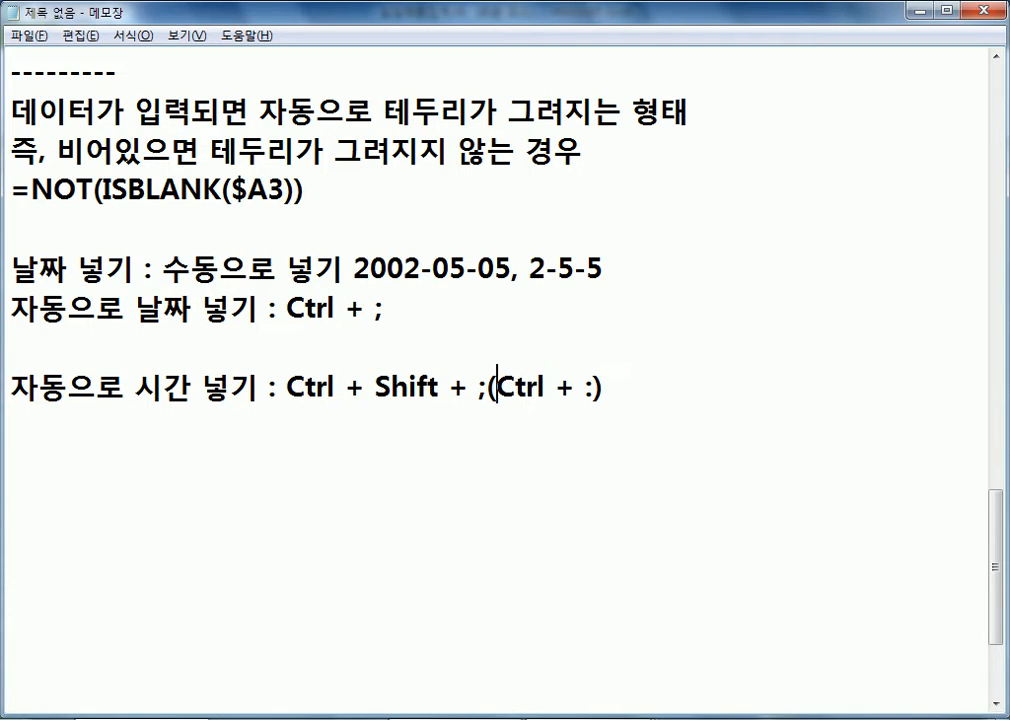
{"action": "key", "text": "End"}
{"action": "key", "text": "Left"}
{"action": "key", "text": "shift+Left"}
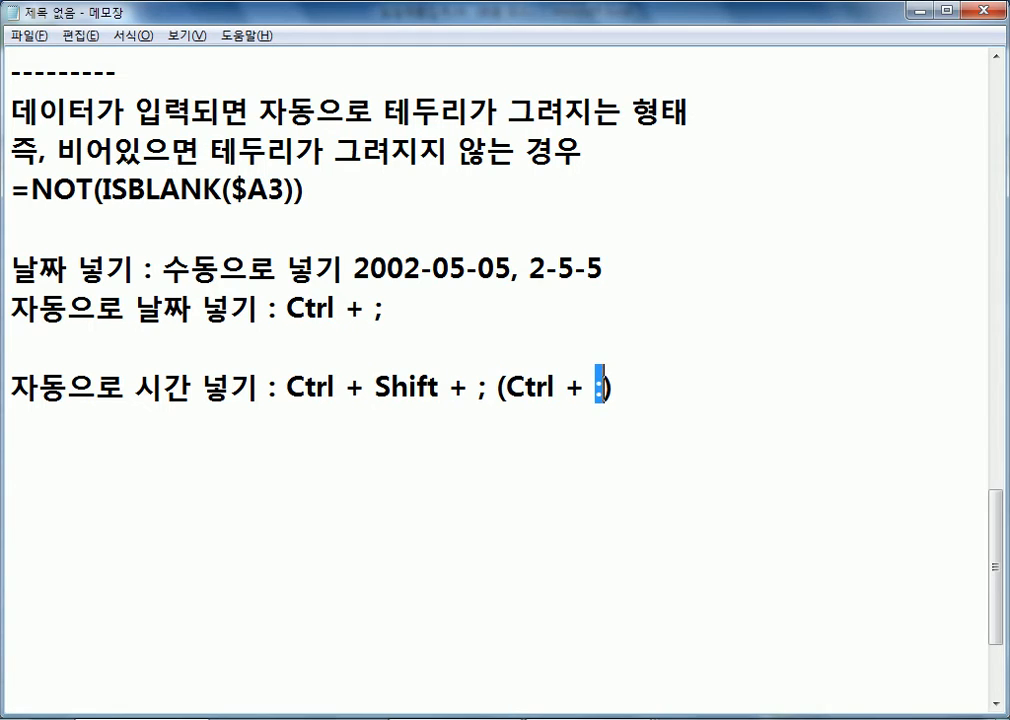
Step: Remove the blank line between the automatic date and automatic time notes
{"action": "key", "text": "Down"}
{"action": "key", "text": "Up"}
{"action": "key", "text": "BackSpace"}
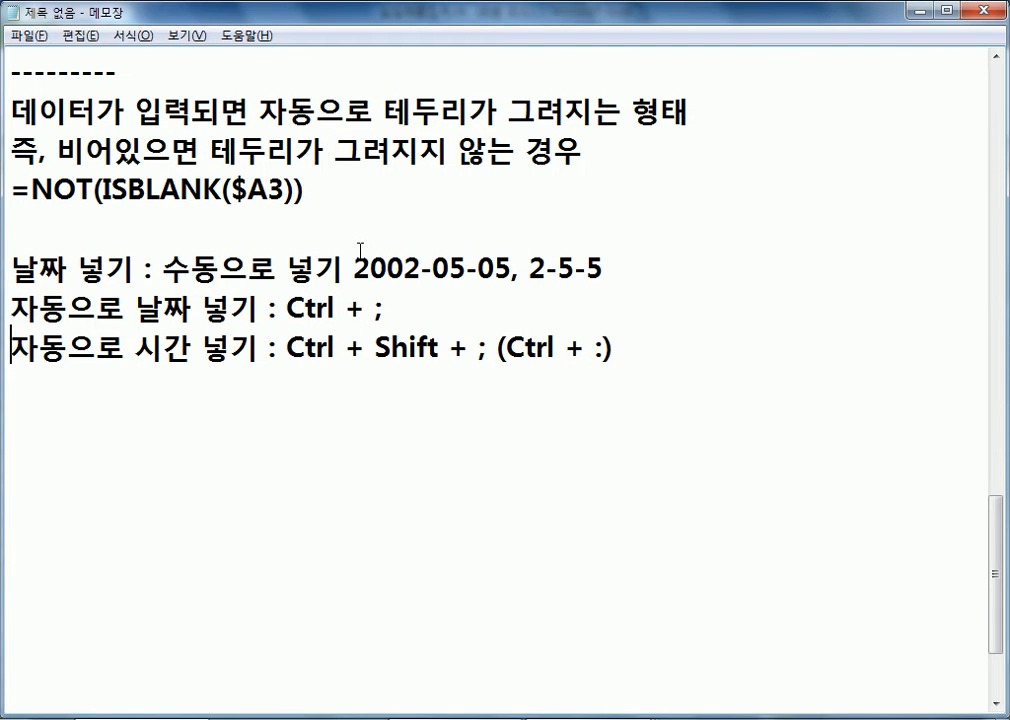
Step: Insert the line "시간 넣기 : 수동으로 넣기 5:30" between the manual date note and the automatic date note
{"action": "key", "text": "Up"}
{"action": "key", "text": "Up"}
{"action": "key", "text": "Right"}
{"action": "key", "text": "Right"}
{"action": "key", "text": "Down"}
{"action": "key", "text": "Home"}
{"action": "key", "text": "Return"}
{"action": "key", "text": "Up"}
{"action": "type", "text": "tlr"}
{"action": "key", "text": "BackSpace"}
{"action": "key", "text": "BackSpace"}
{"action": "key", "text": "BackSpace"}
{"action": "key", "text": "Hangul"}
{"action": "type", "text": "시간 넣기 : 수도동으로 넣기 "}
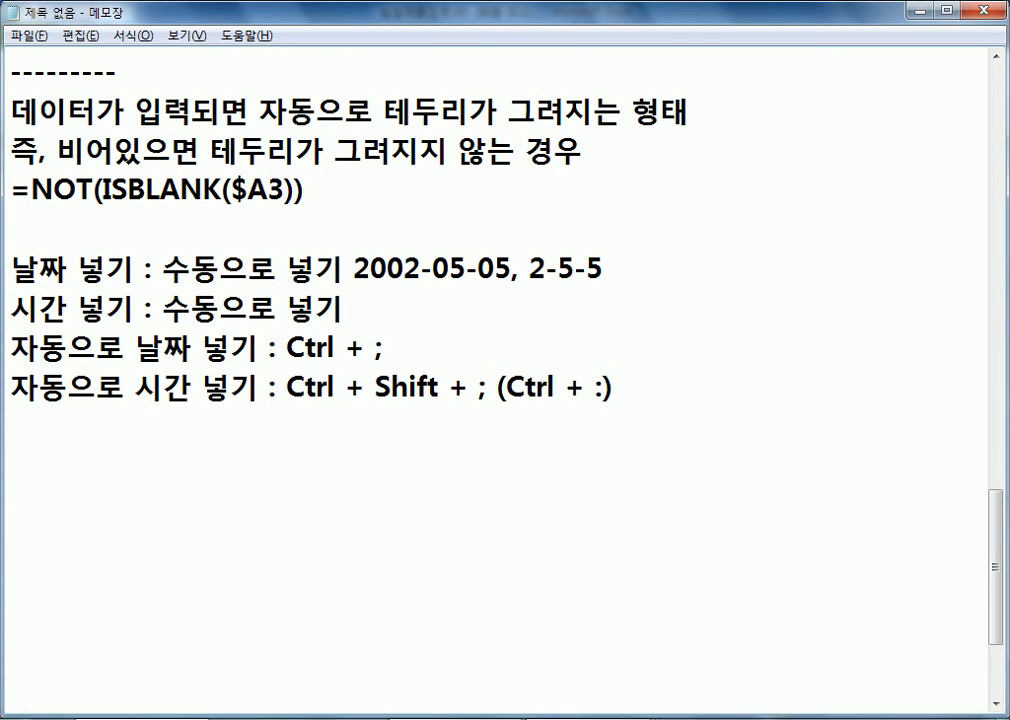
{"action": "type", "text": "5:30"}
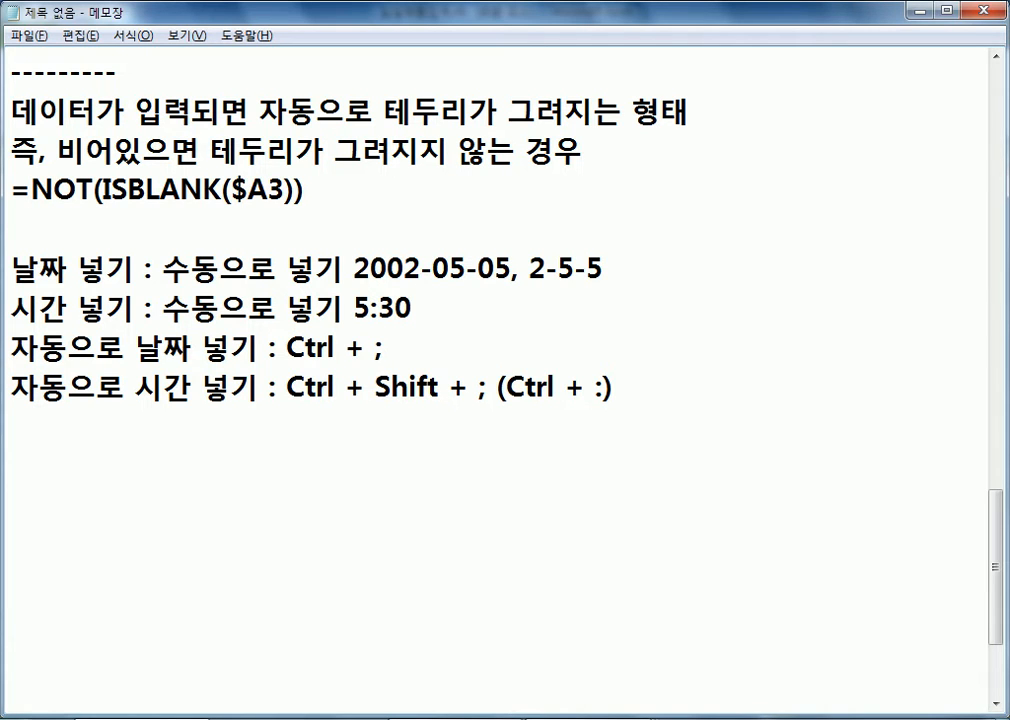
Step: Extend the manual time note with the further examples ", 4:30:20, 3:40 pm(15:40)"
{"action": "type", "text": ", 4:30"}
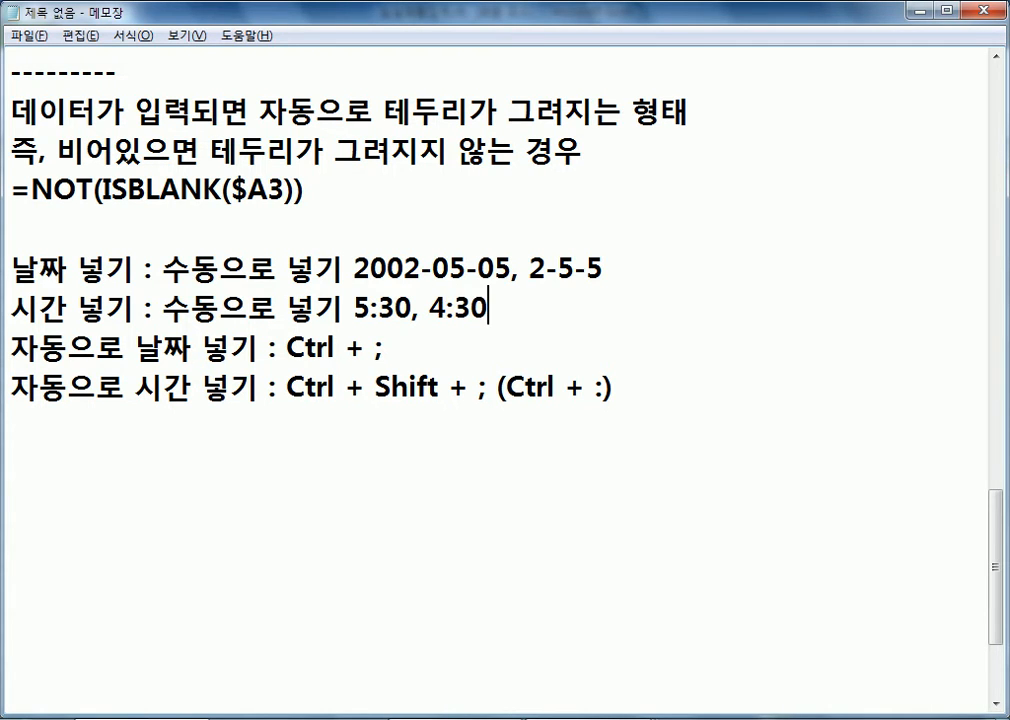
{"action": "type", "text": ":20"}
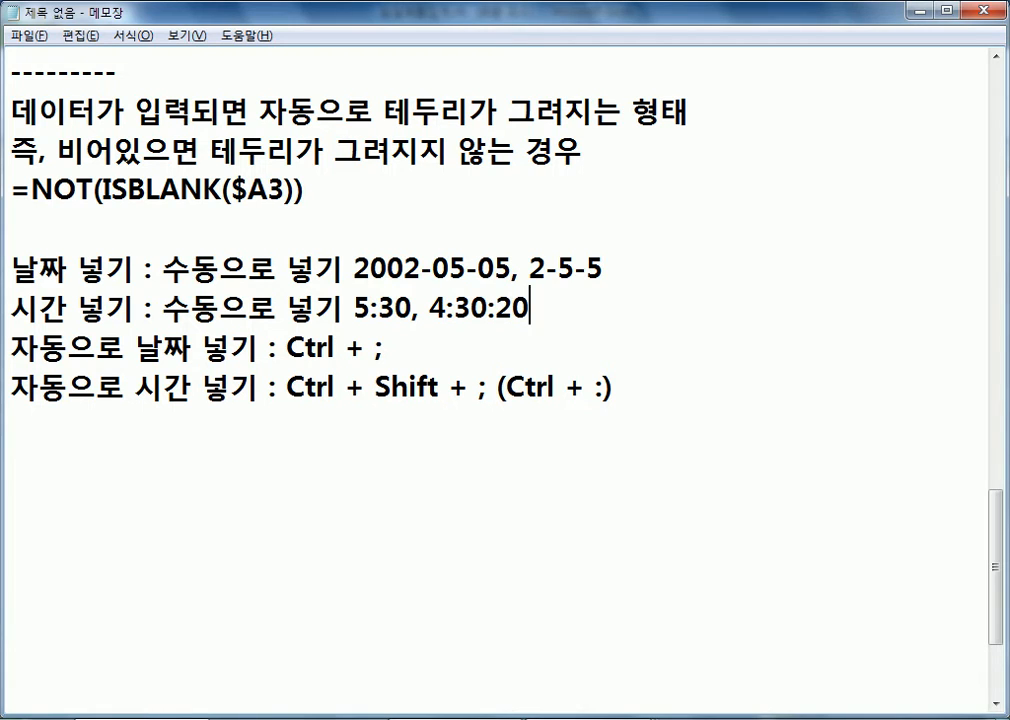
{"action": "type", "text": ", 3: 40"}
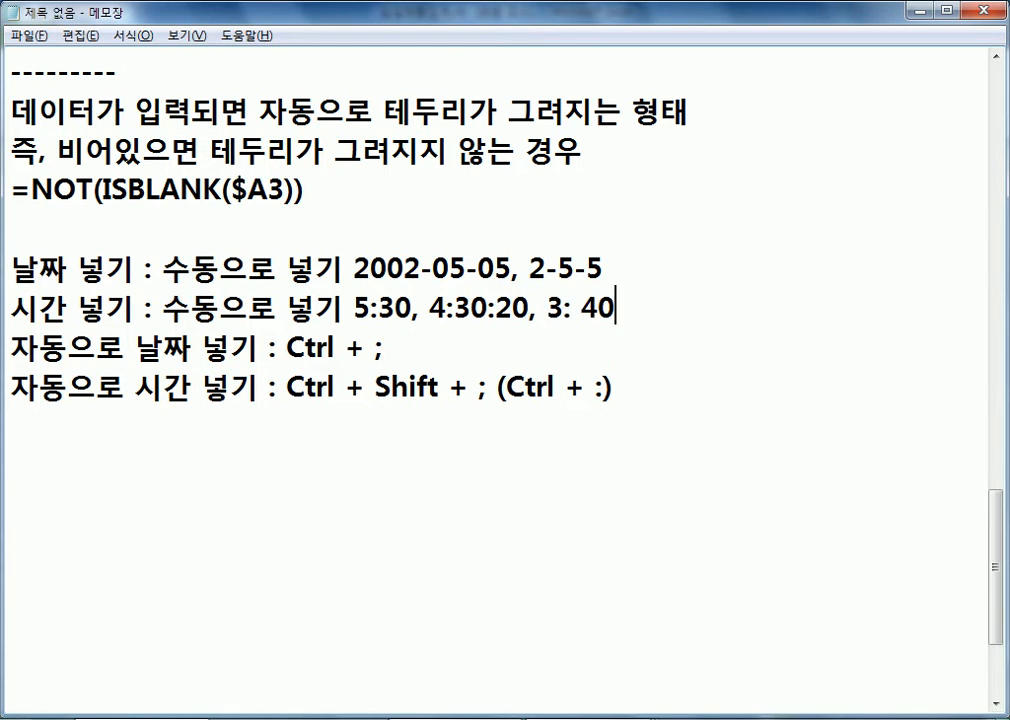
{"action": "key", "text": "Left"}
{"action": "key", "text": "Left"}
{"action": "key", "text": "BackSpace"}
{"action": "key", "text": "Right"}
{"action": "key", "text": "Right"}
{"action": "type", "text": "pm"}
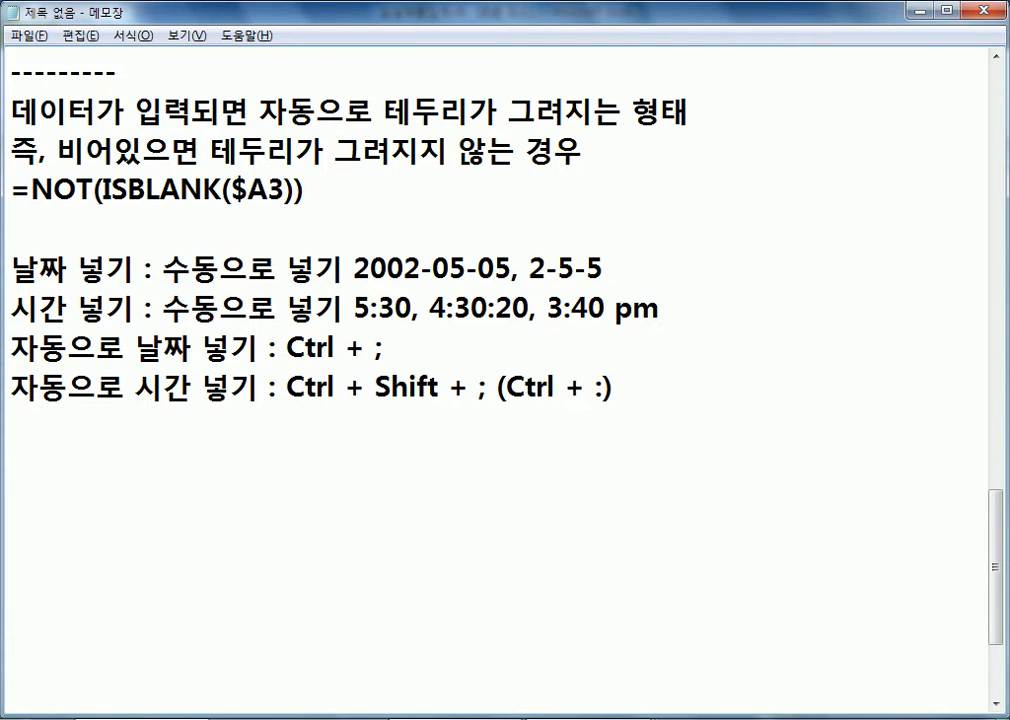
{"action": "type", "text": "(15:40)"}
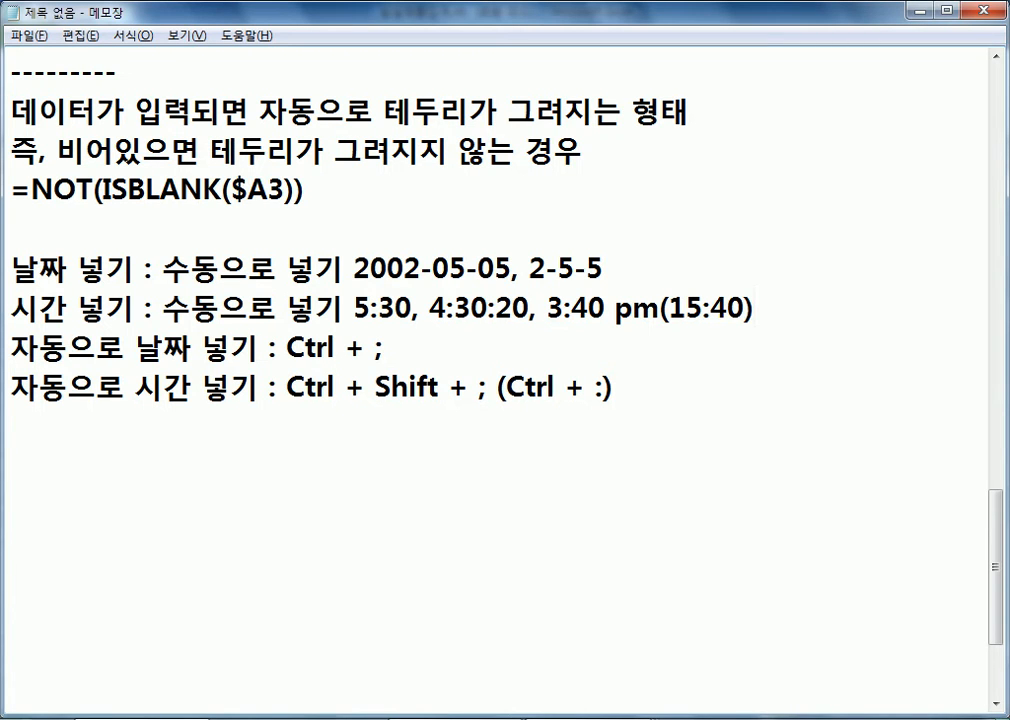
{"action": "left_click", "coordinate": [616, 307]}
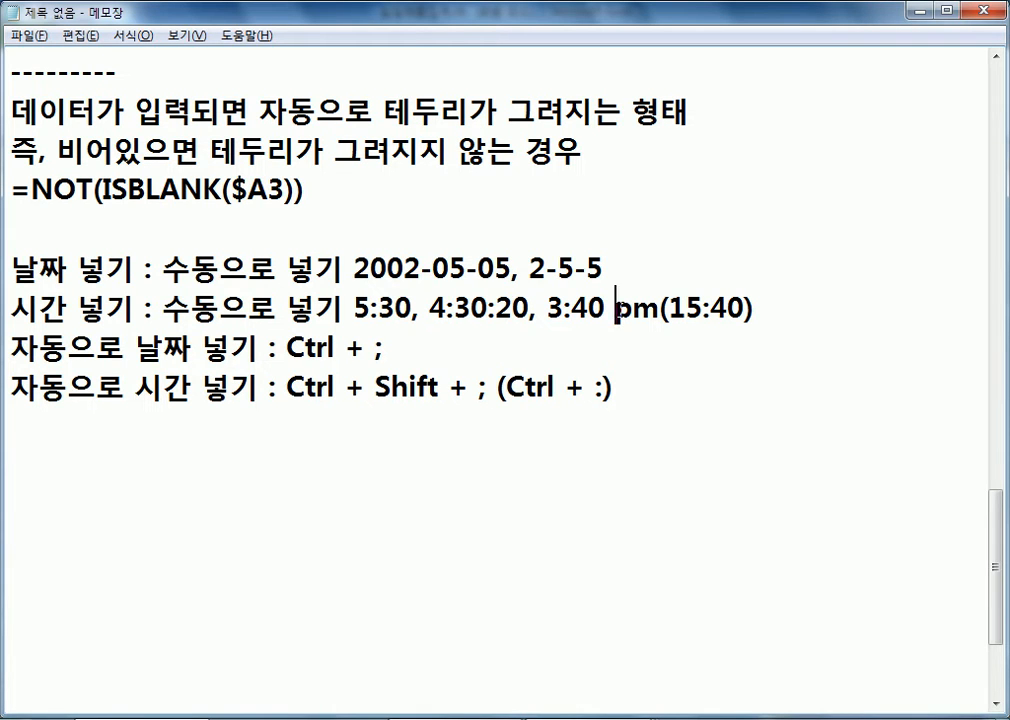
{"action": "left_click", "coordinate": [701, 422]}
{"action": "key", "text": "Return"}
Step: Switch to Excel and try inserting the current time and the current date in cell A6, cancelling each entry
{"action": "key", "text": "alt+Tab"}
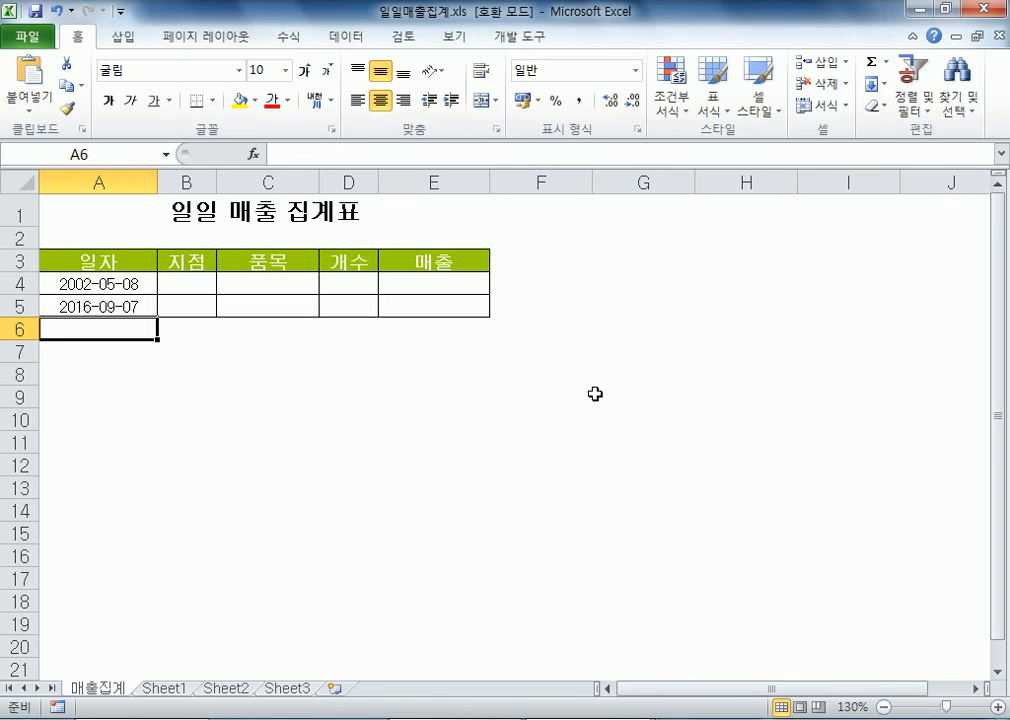
{"action": "key", "text": "ctrl+shift+semicolon"}
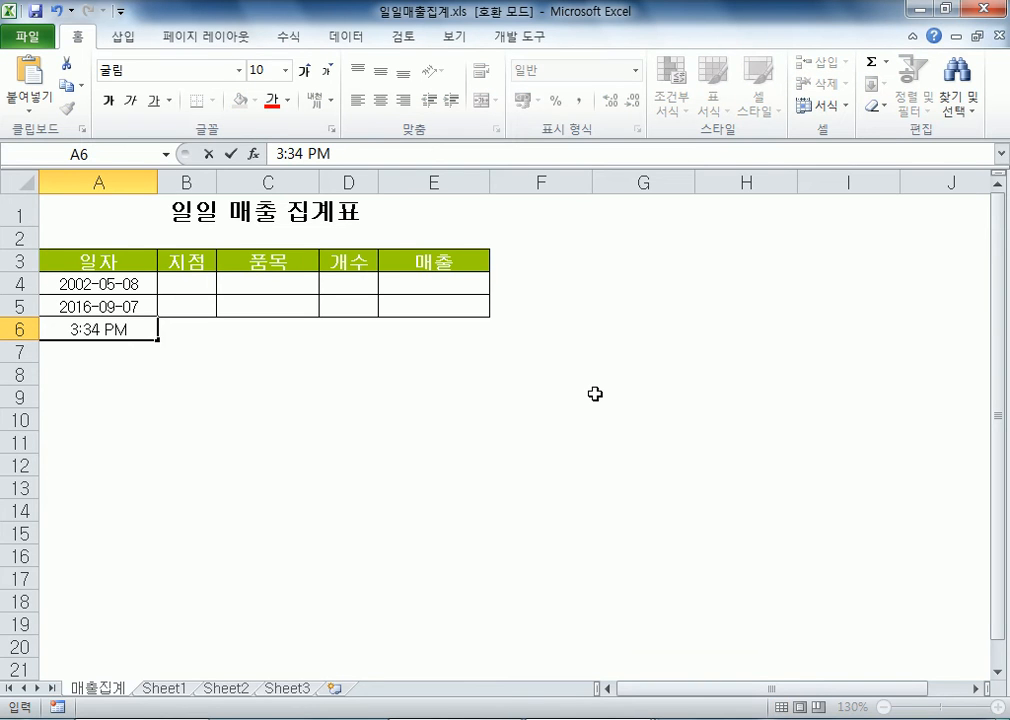
{"action": "key", "text": "Escape"}
{"action": "key", "text": "ctrl+semicolon"}
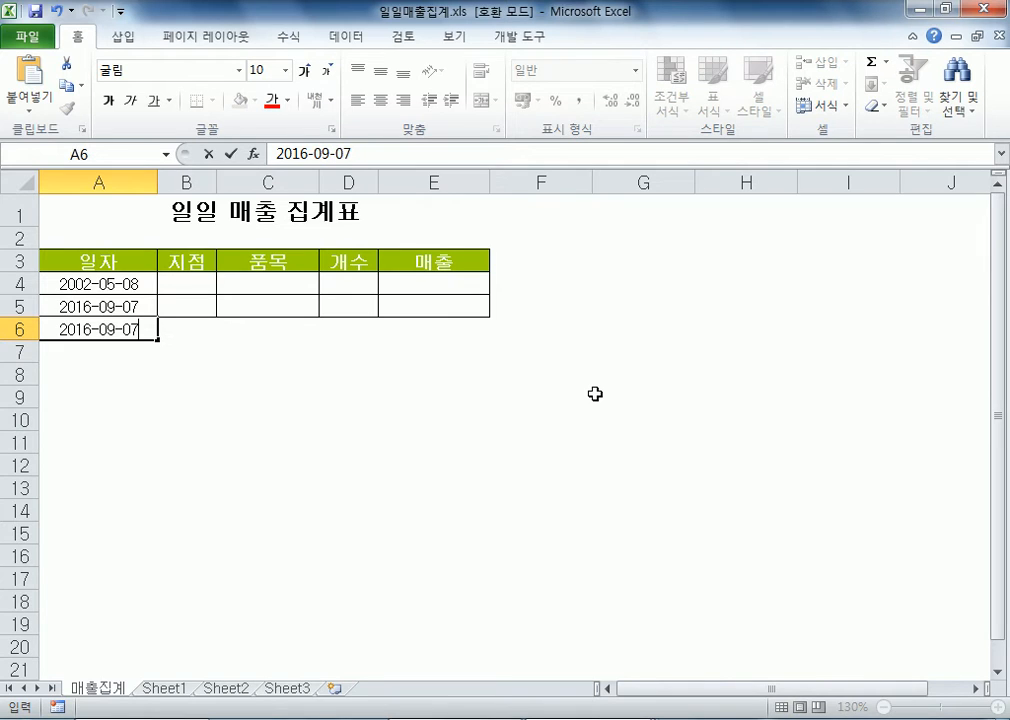
{"action": "key", "text": "Escape"}
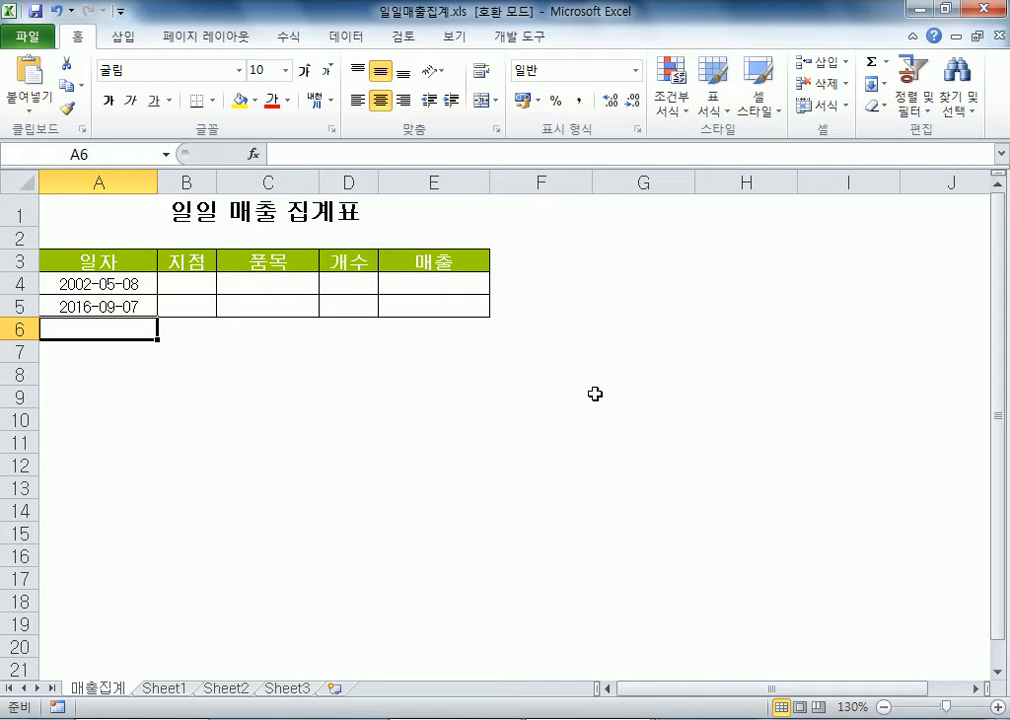
Step: Enter the text "뭐라도" in cell A6 to test the automatic row border
{"action": "type", "text": "dnj"}
{"action": "key", "text": "Escape"}
{"action": "key", "text": "Hangul"}
{"action": "type", "text": "ㅁㅝ라도"}
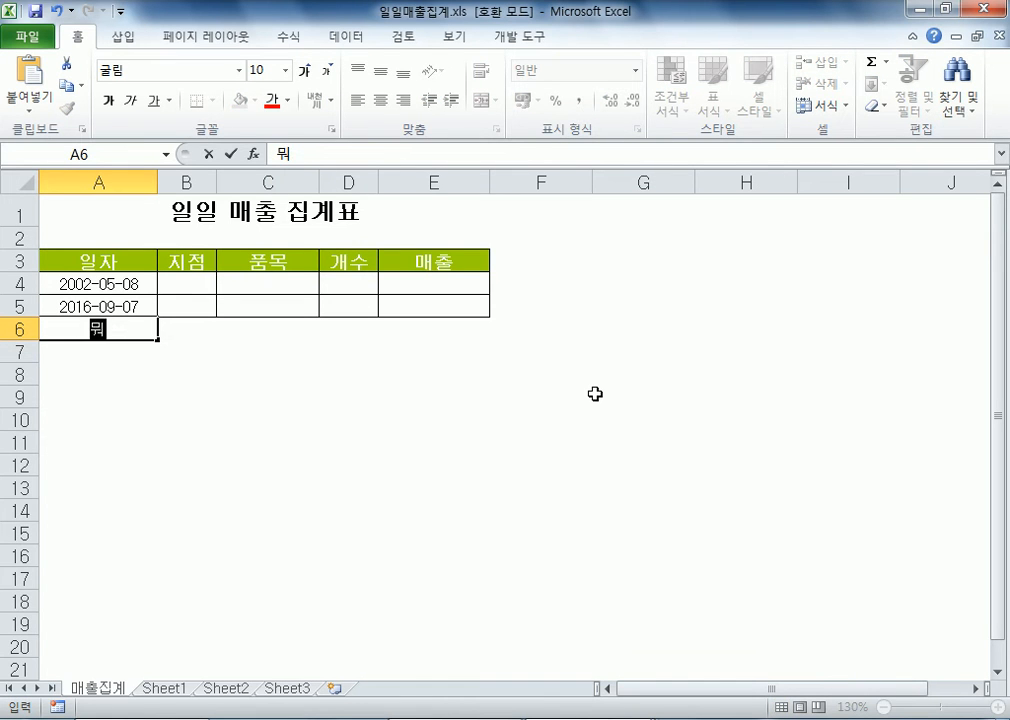
{"action": "key", "text": "Return"}
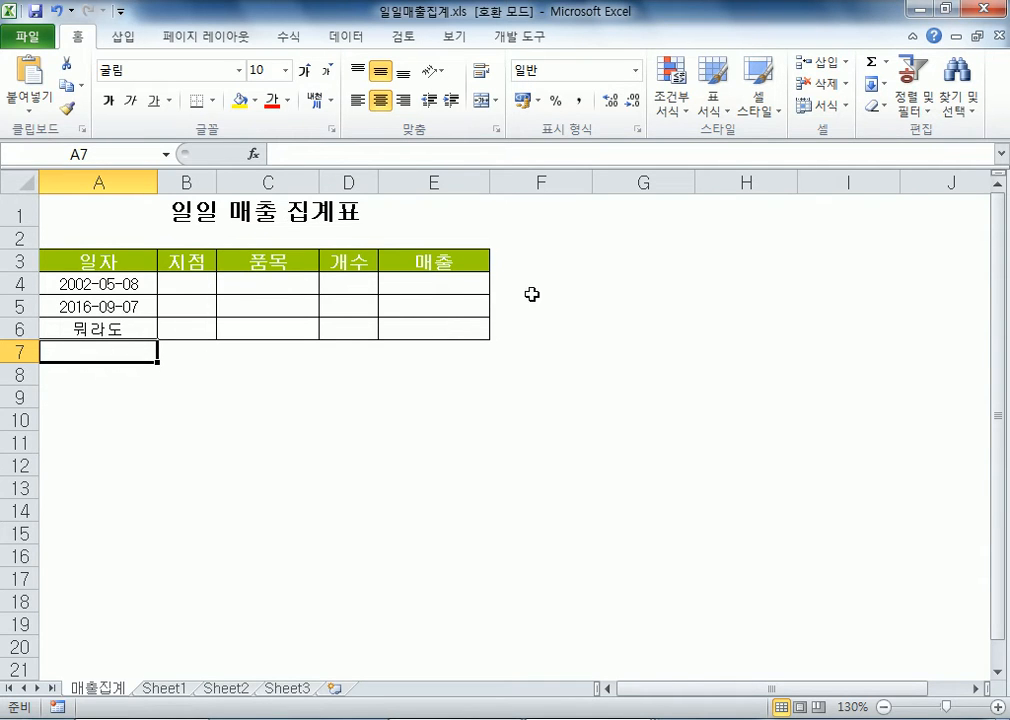
{"action": "left_click", "coordinate": [246, 282]}
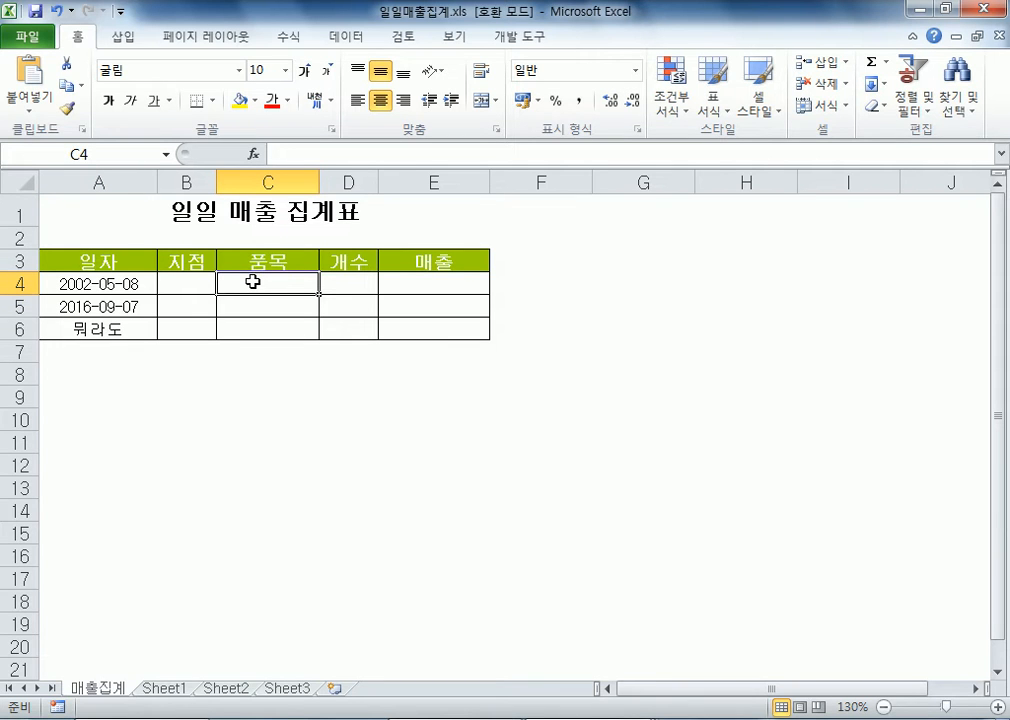
{"action": "left_click", "coordinate": [335, 282]}
{"action": "left_click", "coordinate": [420, 284]}
{"action": "left_click", "coordinate": [292, 279]}
{"action": "left_click", "coordinate": [336, 280]}
Step: Switch to Sheet1 and enter the title "매출표" in cell A1
{"action": "left_click", "coordinate": [185, 689]}
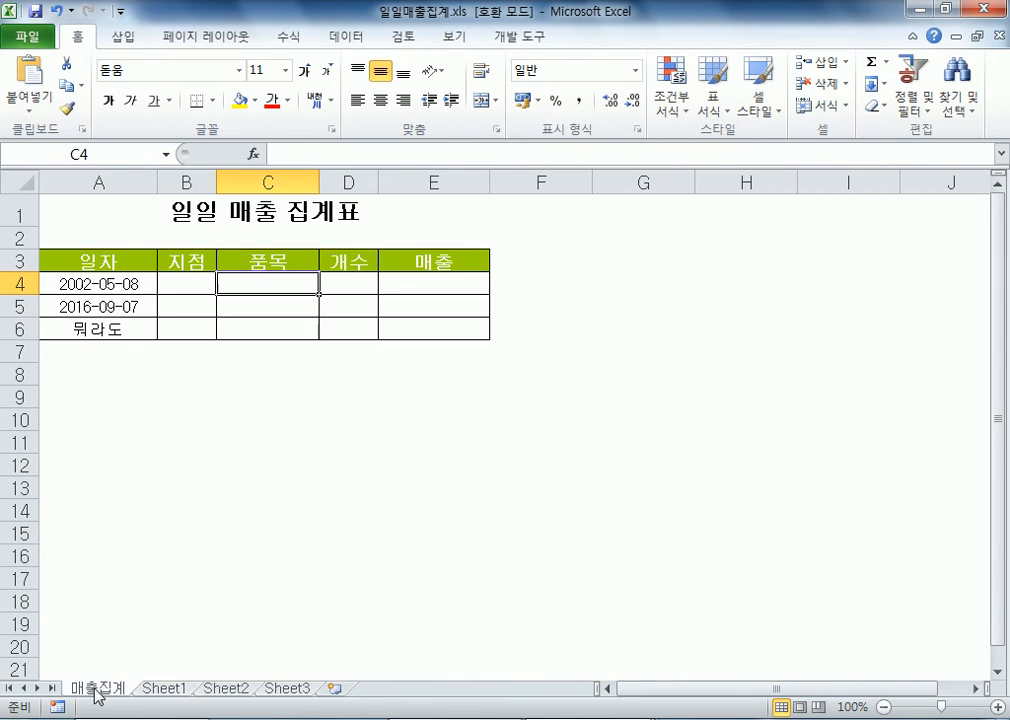
{"action": "left_click", "coordinate": [96, 688]}
{"action": "left_click", "coordinate": [155, 689]}
{"action": "scroll", "coordinate": [99, 356], "scroll_direction": "up", "scroll_amount": 6}
{"action": "left_click", "coordinate": [143, 249]}
{"action": "left_click", "coordinate": [173, 227]}
{"action": "type", "text": "매출"}
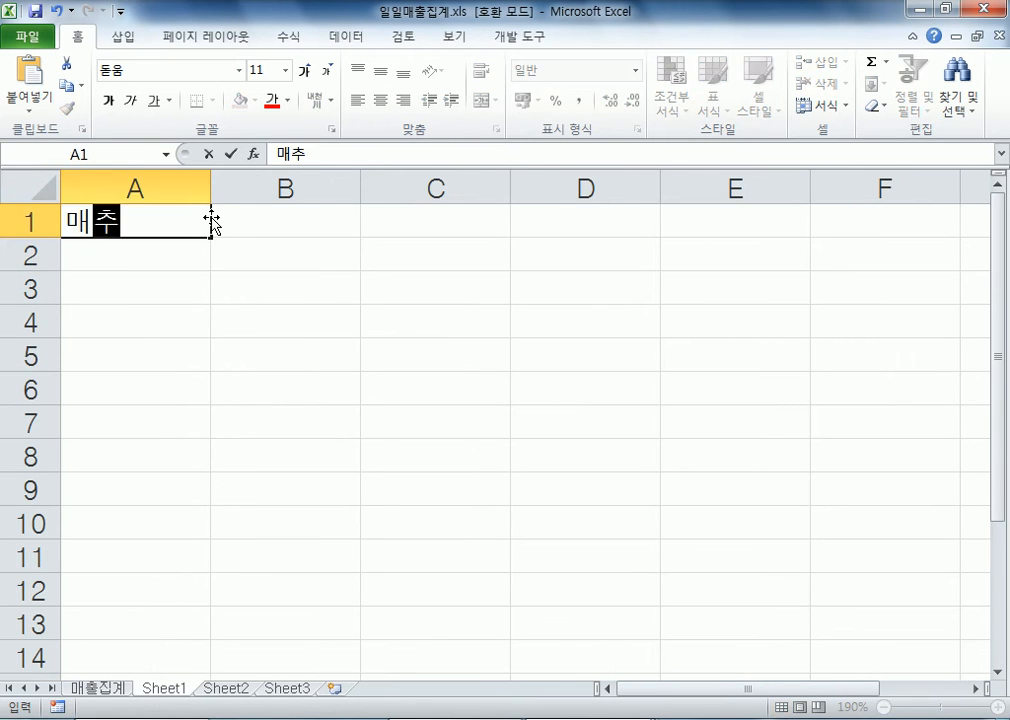
{"action": "type", "text": "표"}
{"action": "key", "text": "Return"}
{"action": "key", "text": "Return"}
Step: Enter the headers 날짜, 품목, 단가, 수량 and 금액 across cells A3 to E3
{"action": "type", "text": "아"}
{"action": "key", "text": "BackSpace"}
{"action": "key", "text": "BackSpace"}
{"action": "type", "text": "ㄴ날짜"}
{"action": "key", "text": "Tab"}
{"action": "type", "text": "품목"}
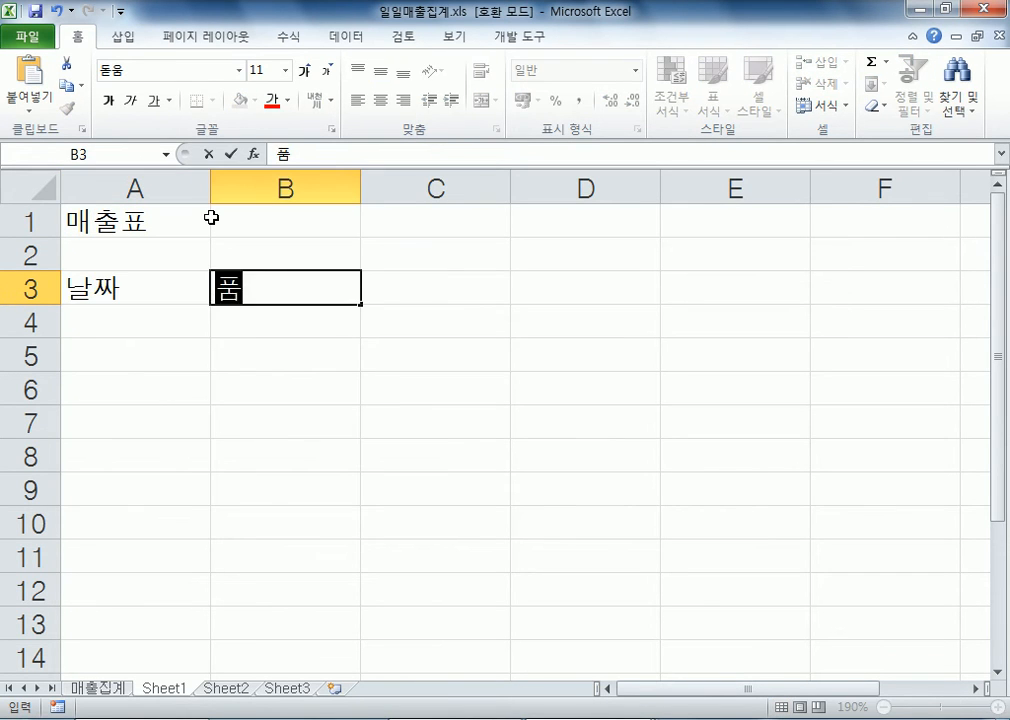
{"action": "key", "text": "Tab"}
{"action": "type", "text": "단가"}
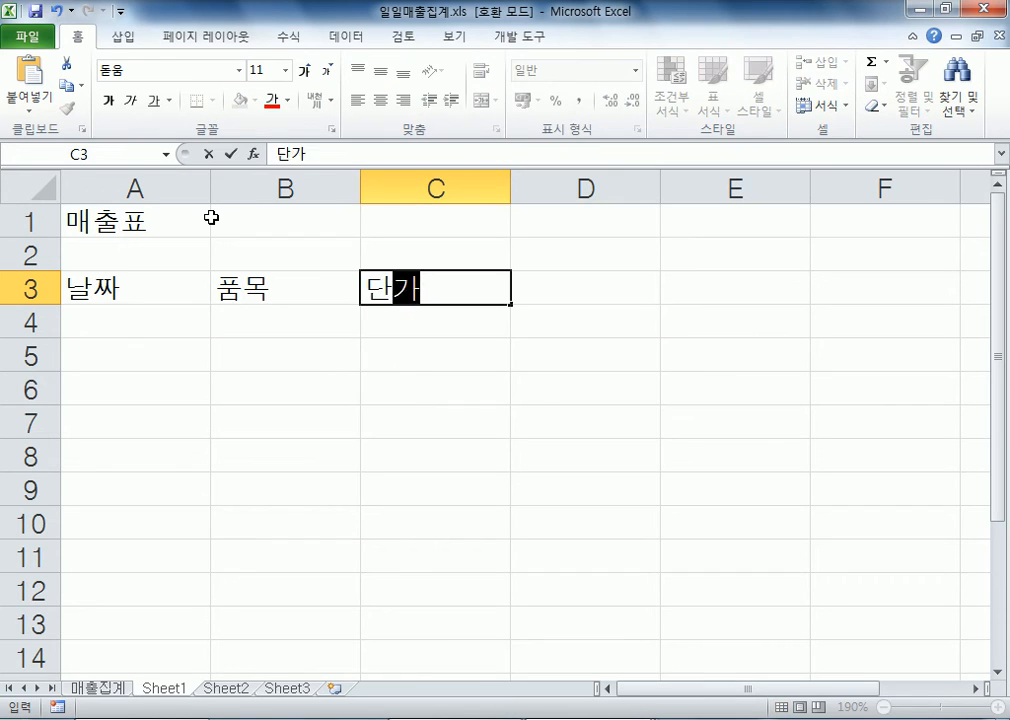
{"action": "key", "text": "Tab"}
{"action": "type", "text": "금ㅇㅐ"}
{"action": "key", "text": "BackSpace"}
{"action": "key", "text": "BackSpace"}
{"action": "type", "text": "수량"}
{"action": "key", "text": "Tab"}
{"action": "type", "text": "금애"}
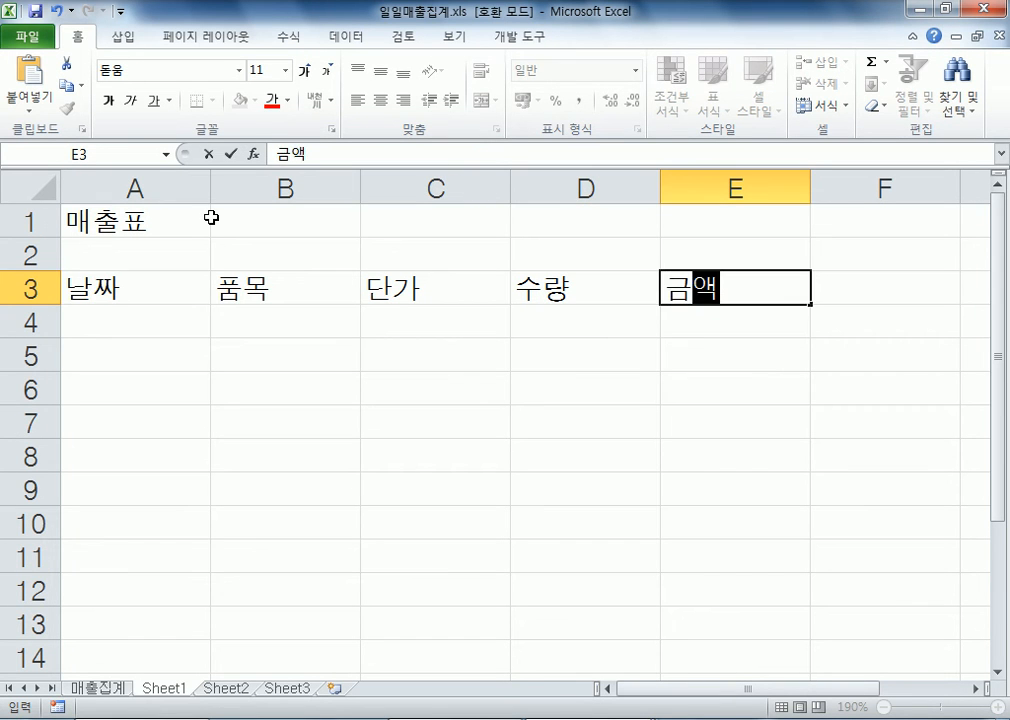
{"action": "type", "text": "ㄱ"}
{"action": "key", "text": "Return"}
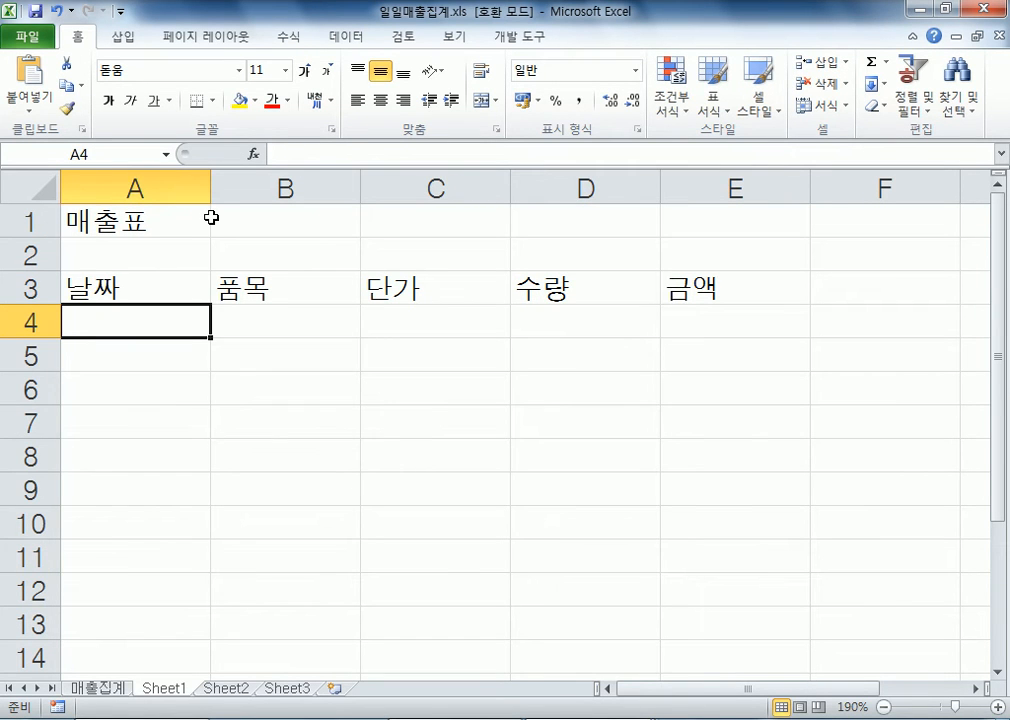
Step: Fill the first data row with the date 2016-09-07, item 사과, unit price 1500 and quantity 40
{"action": "scroll", "coordinate": [212, 226], "scroll_direction": "down", "scroll_amount": 2}
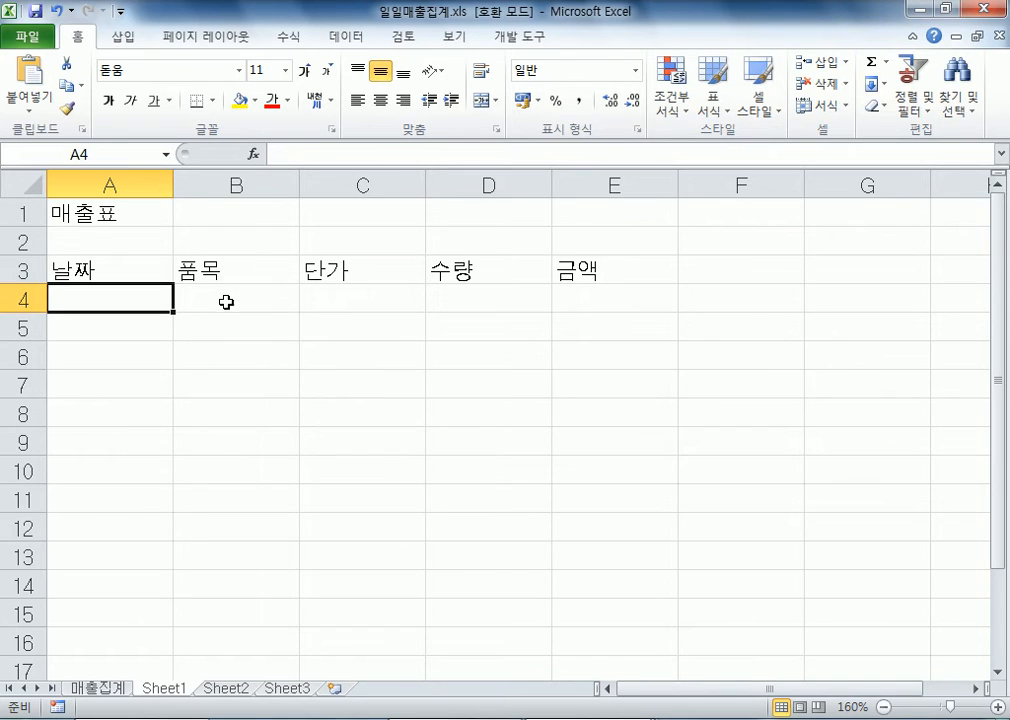
{"action": "type", "text": "2016-09-07"}
{"action": "key", "text": "Tab"}
{"action": "type", "text": "사고ㅏ"}
{"action": "key", "text": "Tab"}
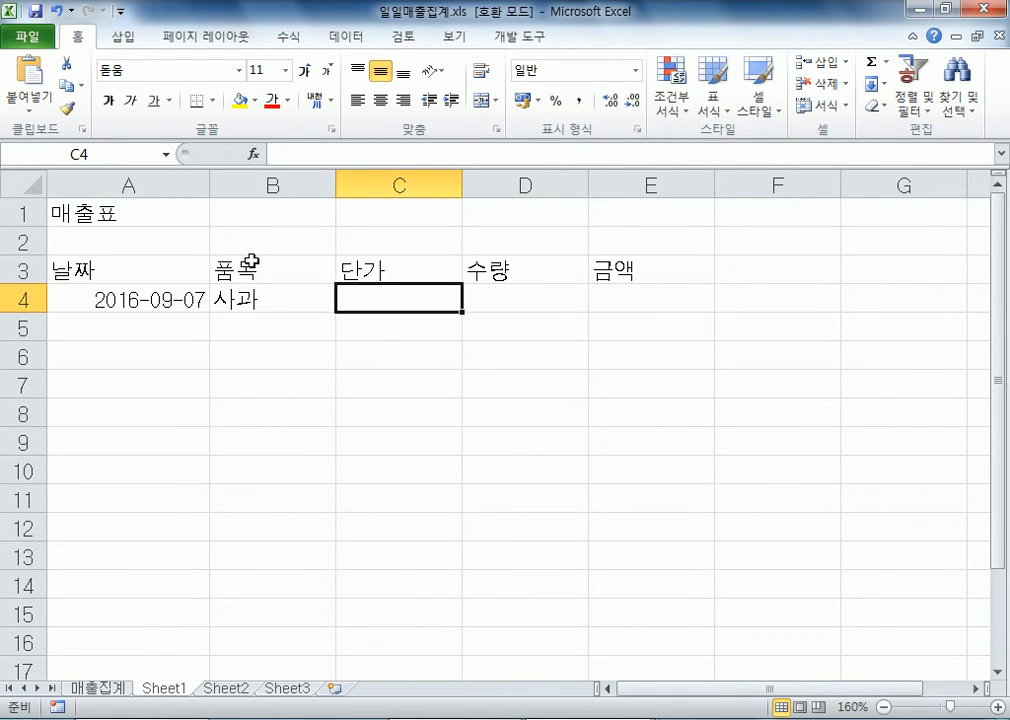
{"action": "type", "text": "1500"}
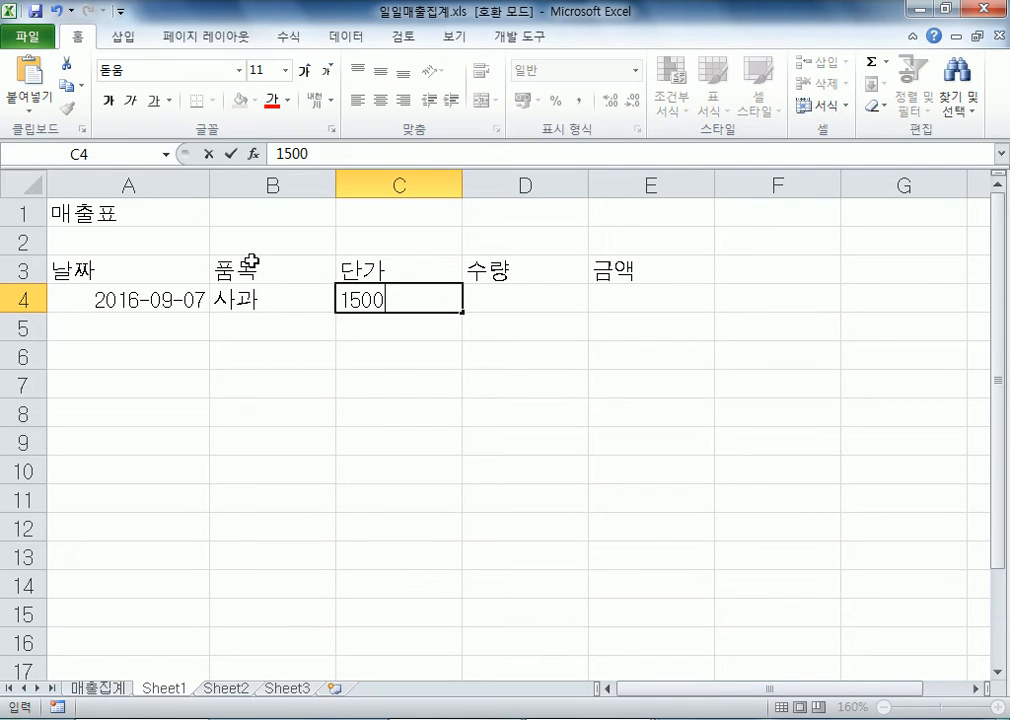
{"action": "key", "text": "Tab"}
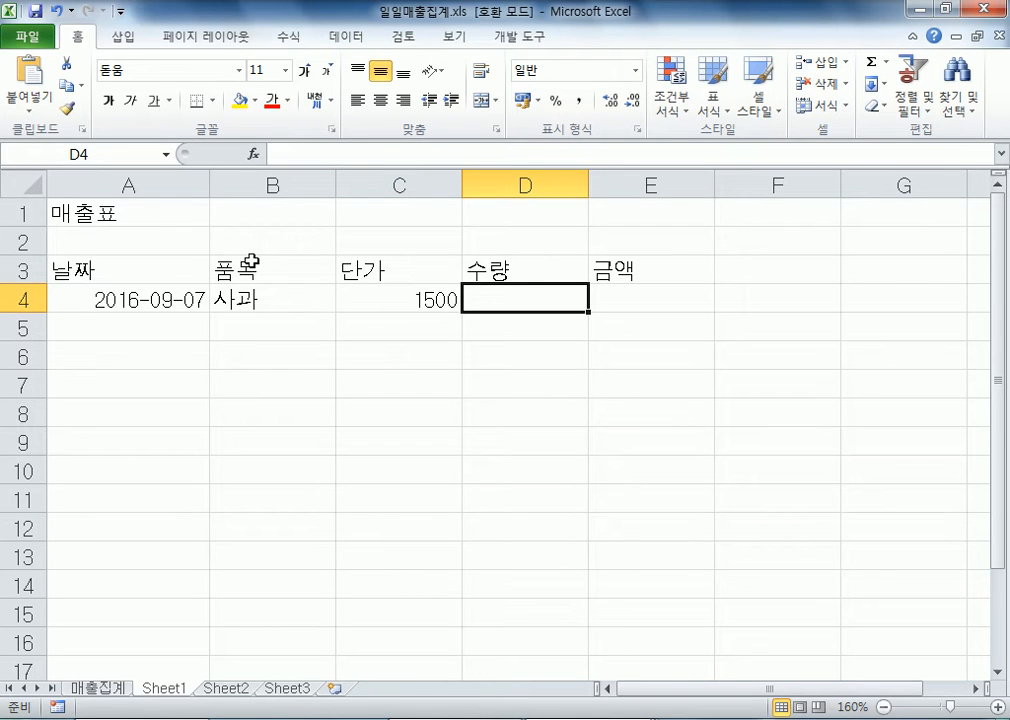
{"action": "type", "text": "47"}
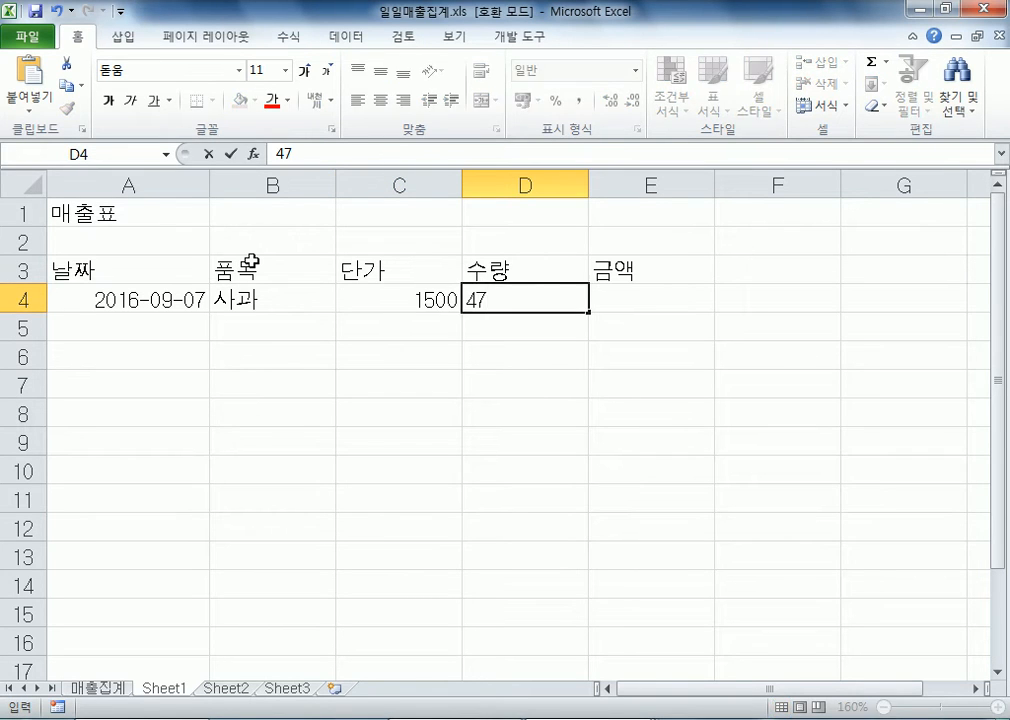
{"action": "type", "text": "0"}
{"action": "key", "text": "Tab"}
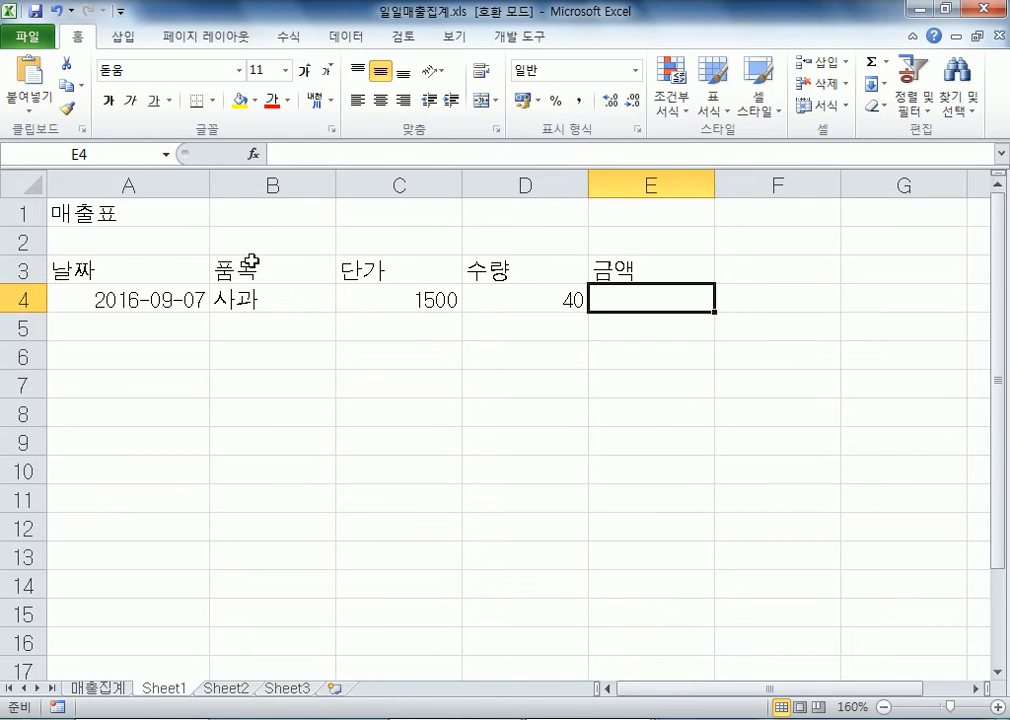
Step: Calculate the 금액 in cell E4 with the formula =C4*D4 and check its cell references
{"action": "type", "text": "="}
{"action": "key", "text": "Escape"}
{"action": "type", "text": "="}
{"action": "left_click", "coordinate": [387, 303]}
{"action": "type", "text": "*"}
{"action": "left_click", "coordinate": [505, 298]}
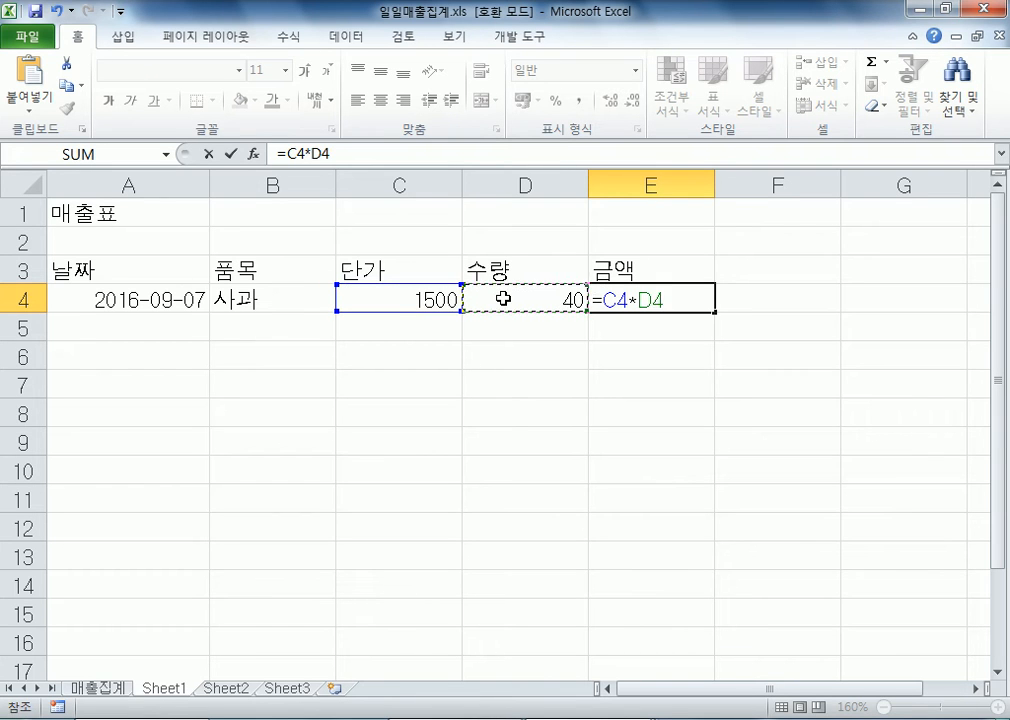
{"action": "key", "text": "Return"}
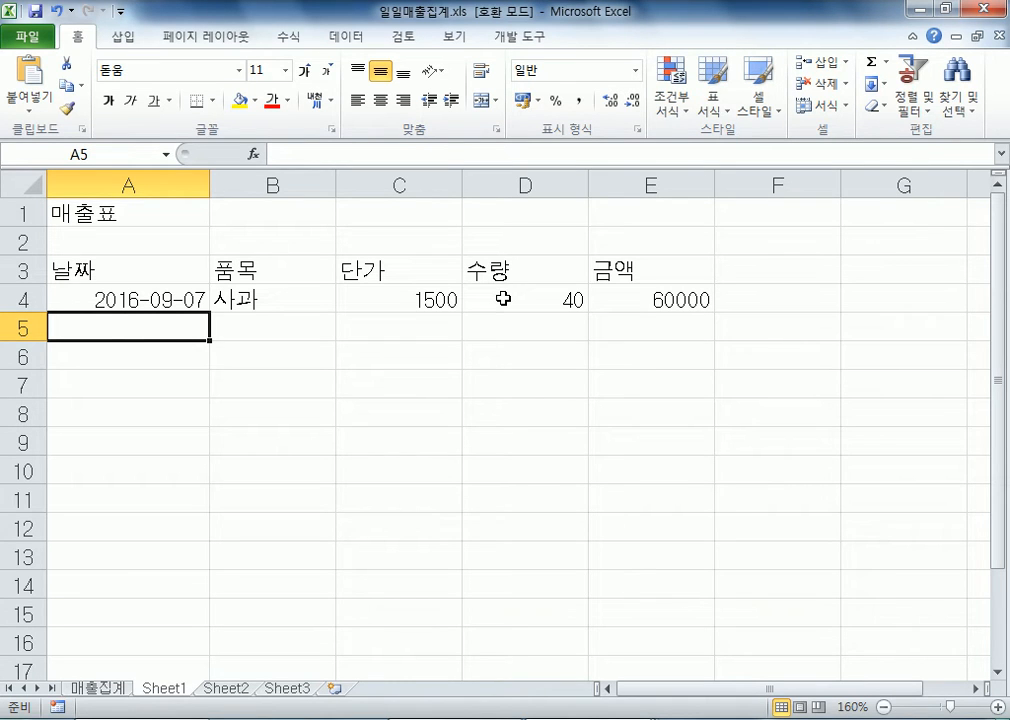
{"action": "left_click", "coordinate": [651, 300]}
{"action": "key", "text": "F2"}
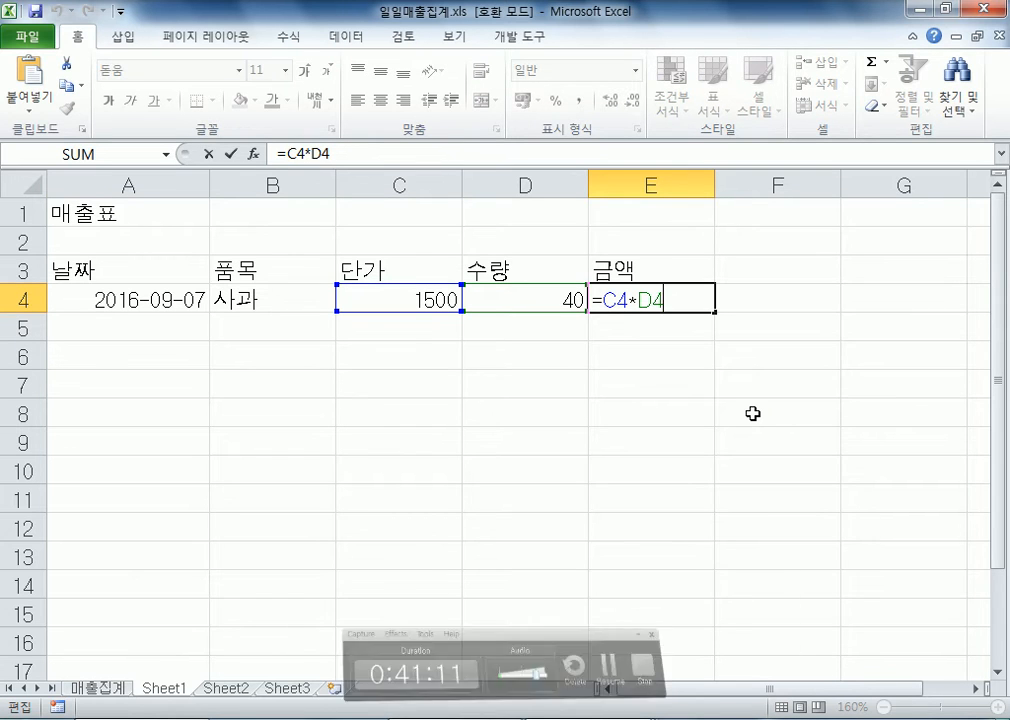
{"action": "key", "text": "Return"}
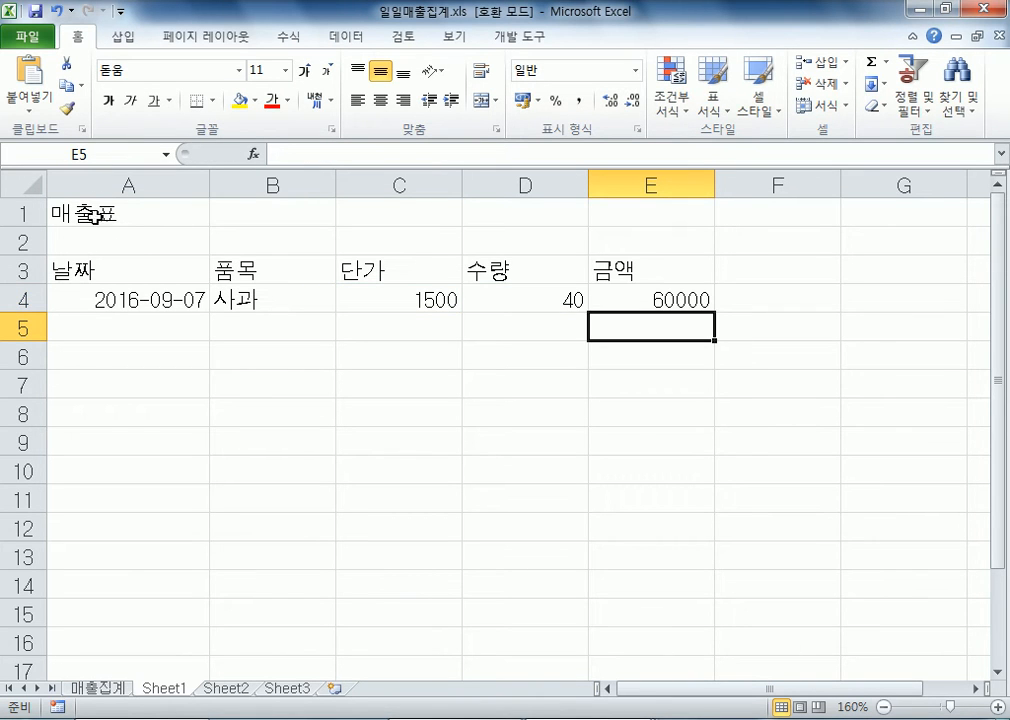
Step: Insert a new column before the 날짜 column and enter the header "번호" in cell A3
{"action": "right_click", "coordinate": [107, 178]}
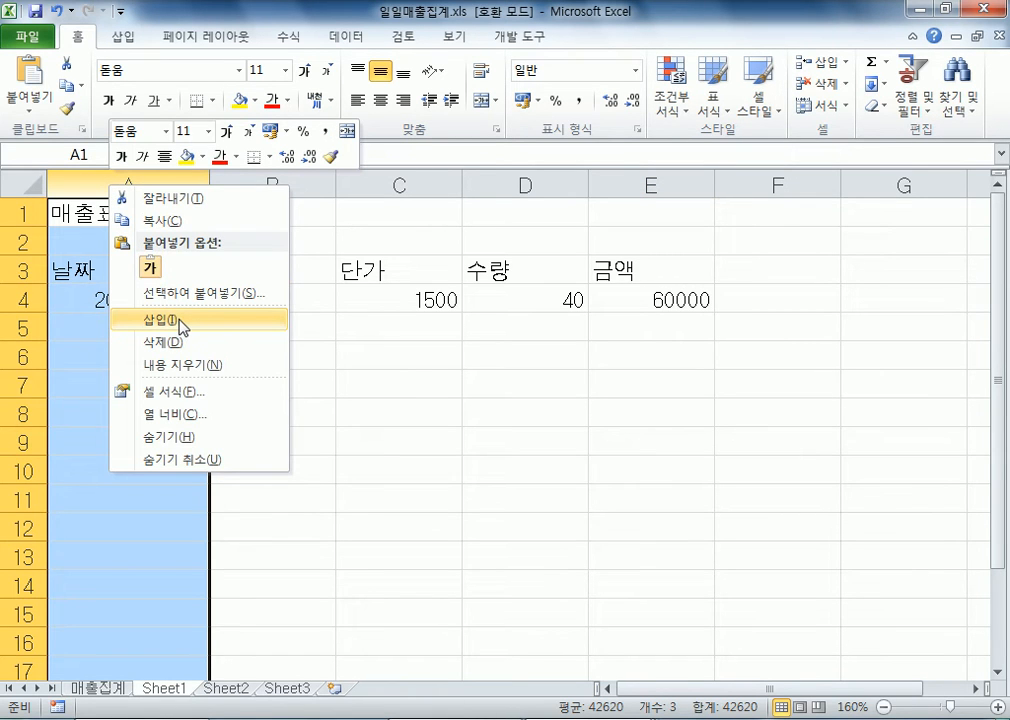
{"action": "left_click", "coordinate": [96, 180]}
{"action": "right_click", "coordinate": [96, 180]}
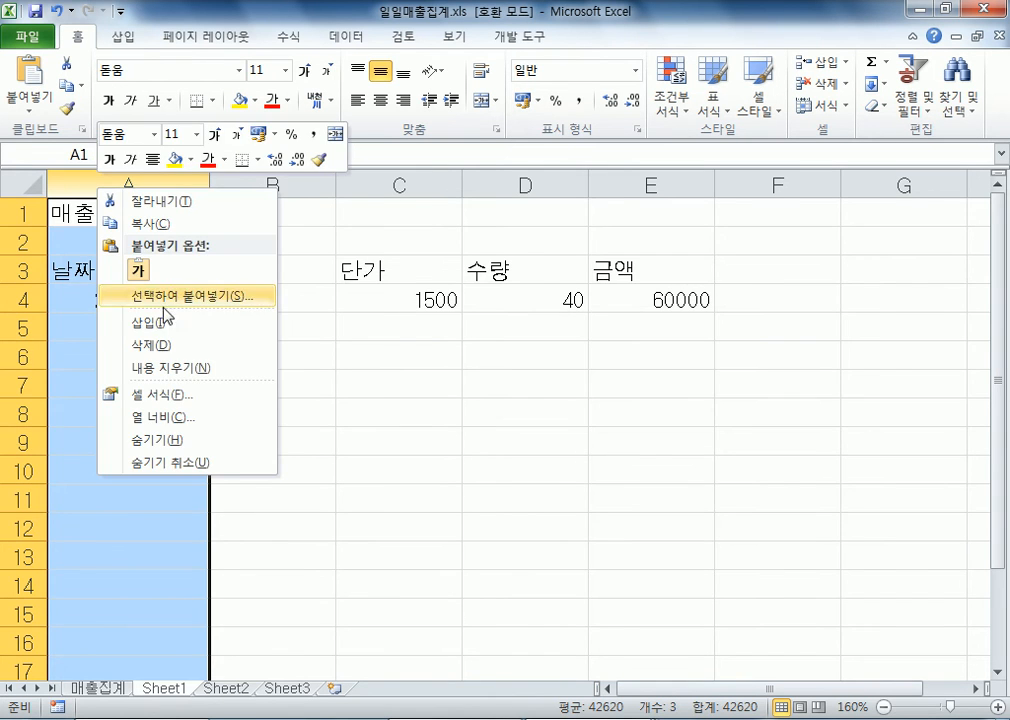
{"action": "left_click", "coordinate": [108, 322]}
{"action": "left_click", "coordinate": [120, 272]}
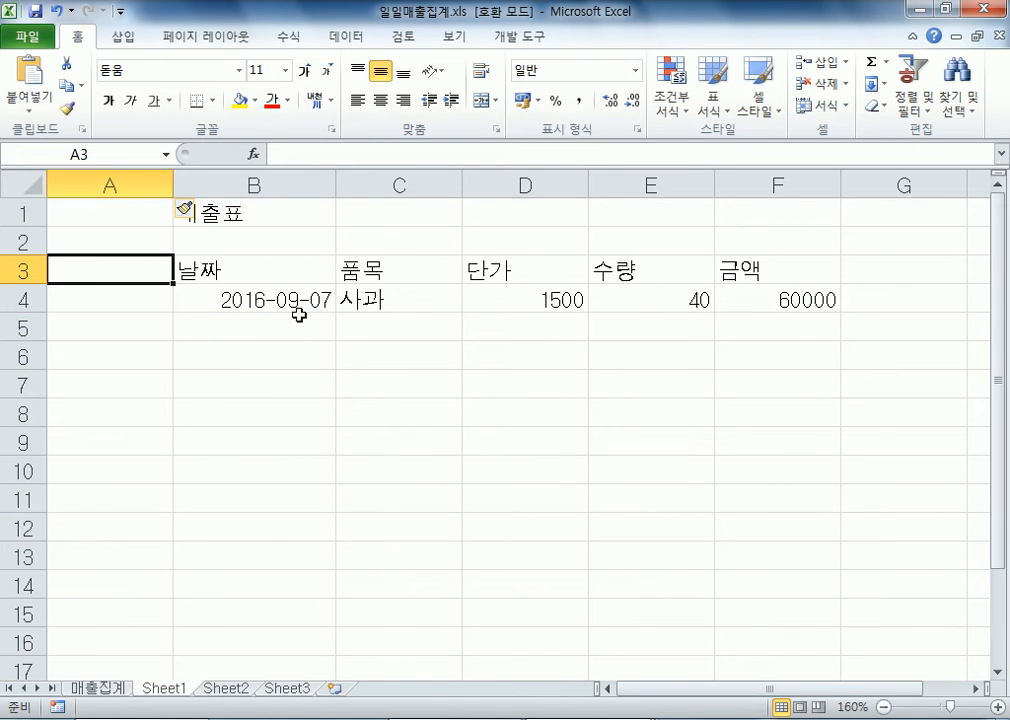
{"action": "type", "text": "ㅂ번호"}
{"action": "key", "text": "Return"}
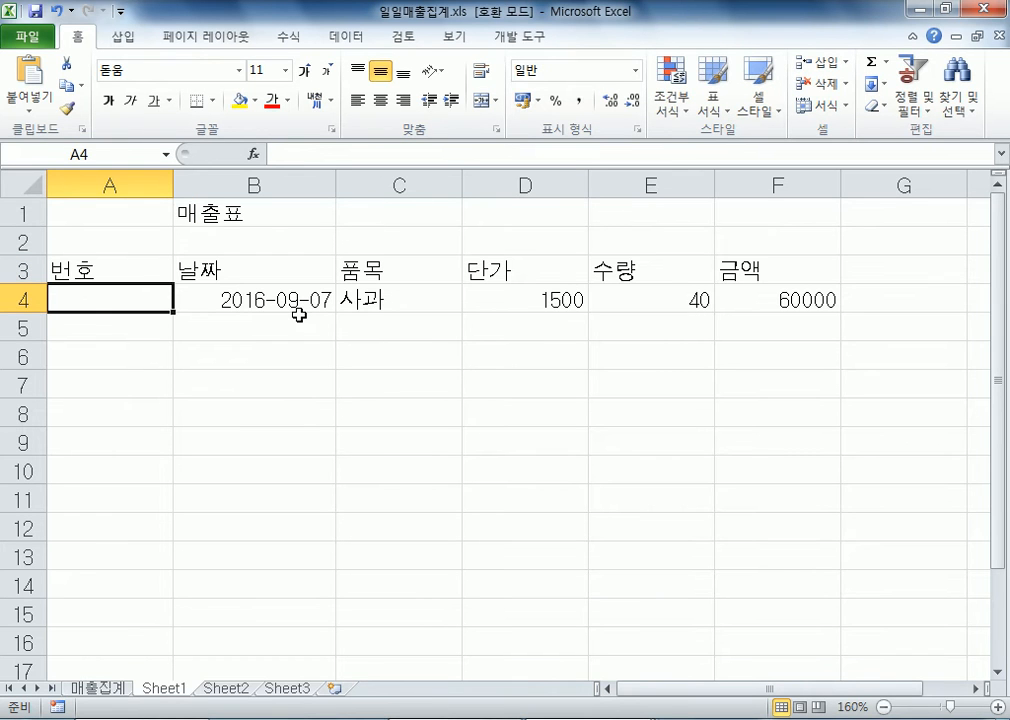
Step: Apply all borders to the table range A3:F12
{"action": "left_click_drag", "start_coordinate": [153, 273], "coordinate": [773, 540]}
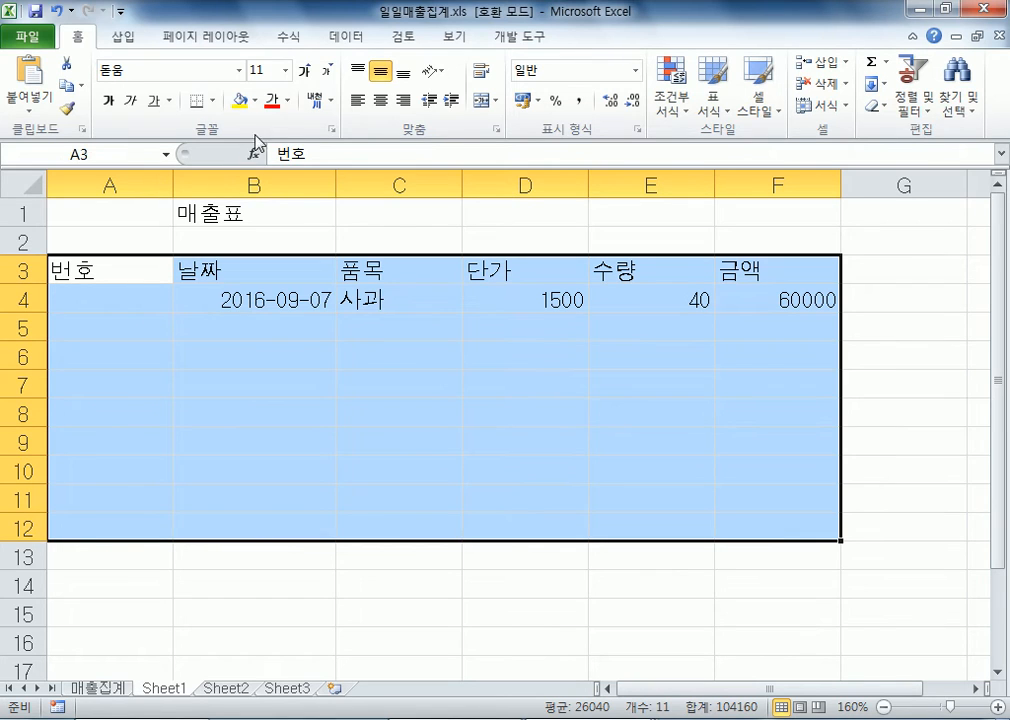
{"action": "left_click", "coordinate": [209, 100]}
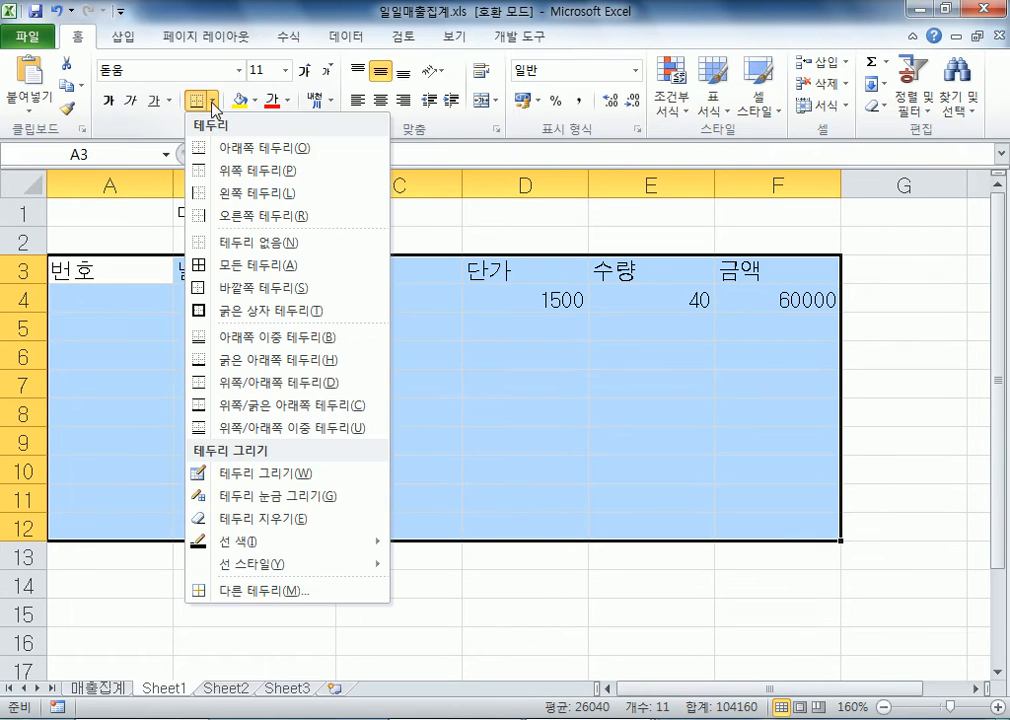
{"action": "left_click", "coordinate": [212, 265]}
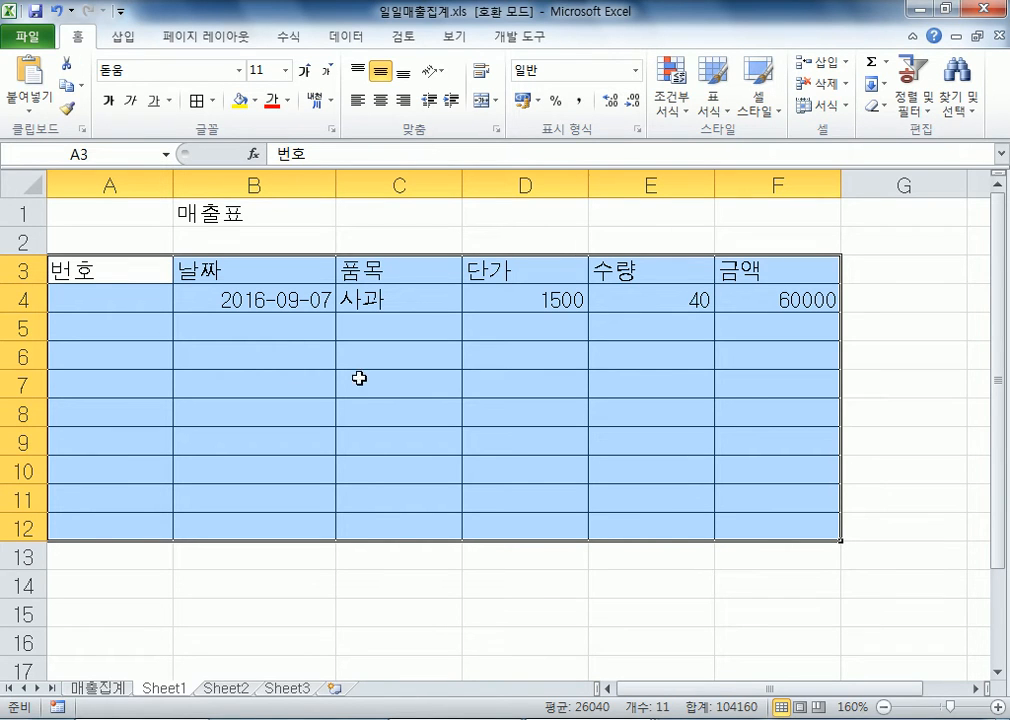
{"action": "left_click", "coordinate": [222, 299]}
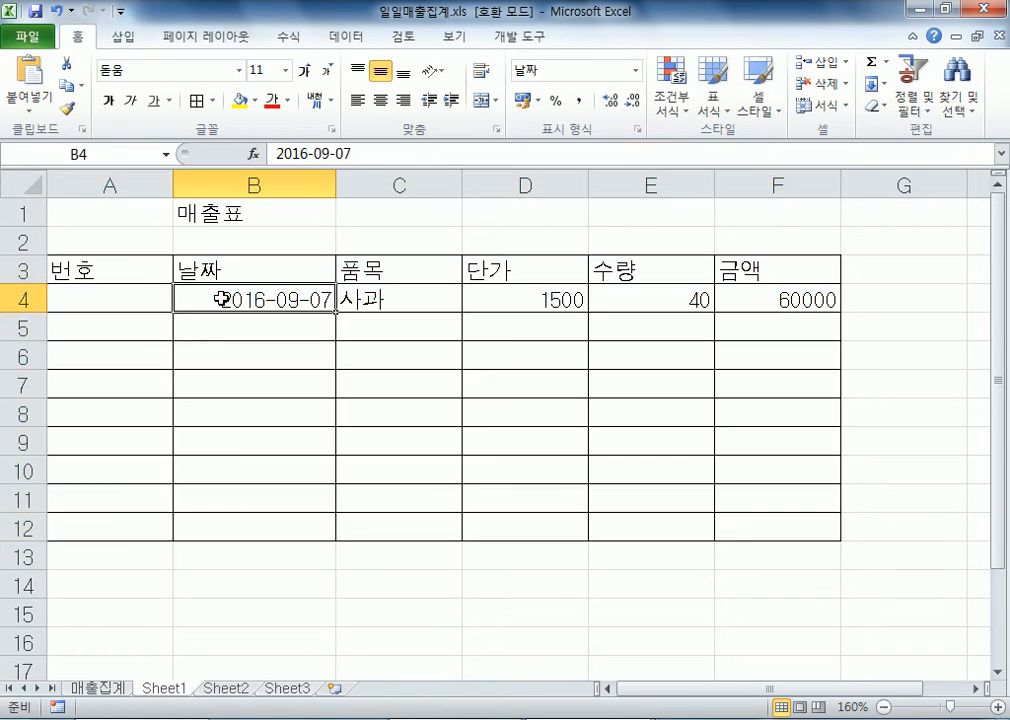
Step: Try deleting the 날짜 column B, and undo the deletion
{"action": "right_click", "coordinate": [252, 184]}
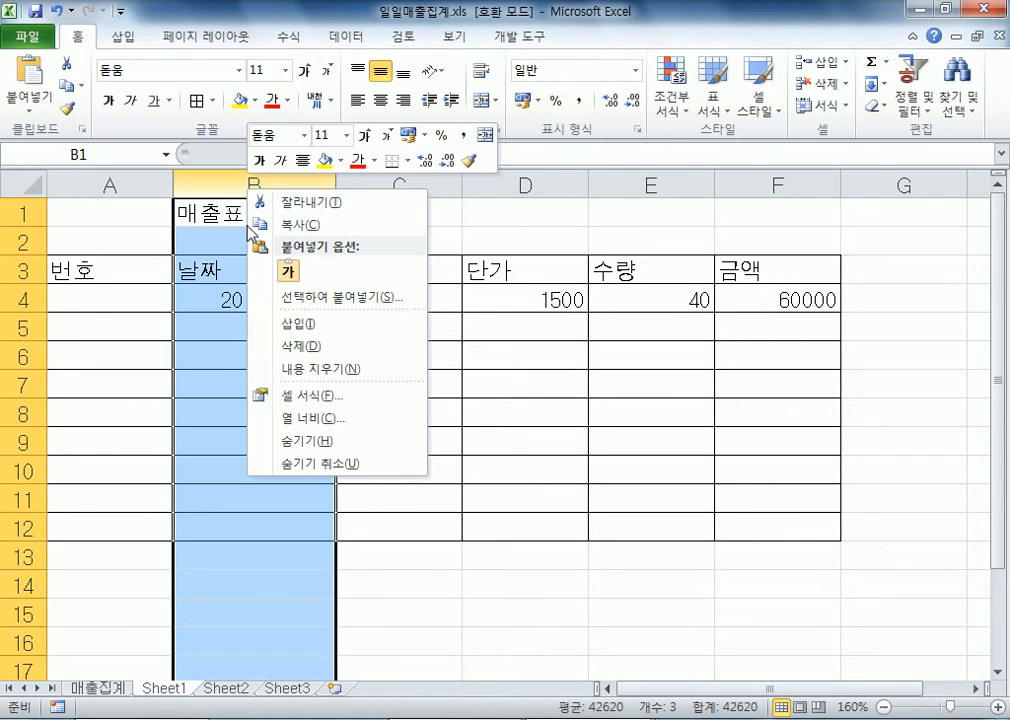
{"action": "left_click", "coordinate": [268, 345]}
{"action": "left_click", "coordinate": [133, 408]}
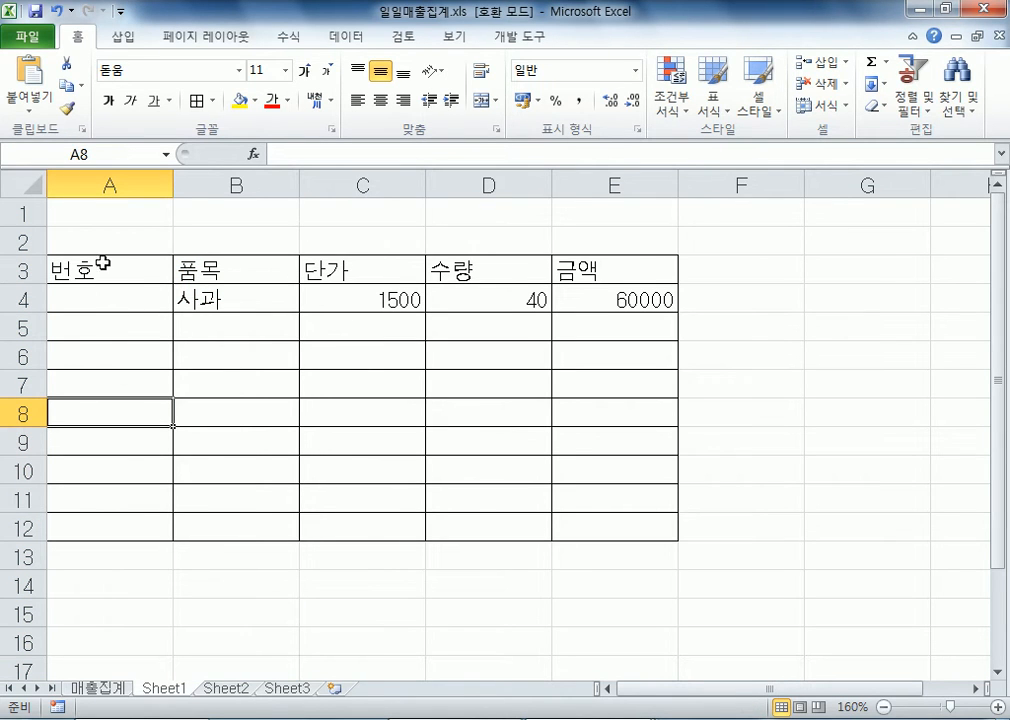
{"action": "key", "text": "ctrl+z"}
Step: Delete column B, which holds the 날짜 header and the sheet title
{"action": "left_click", "coordinate": [243, 182]}
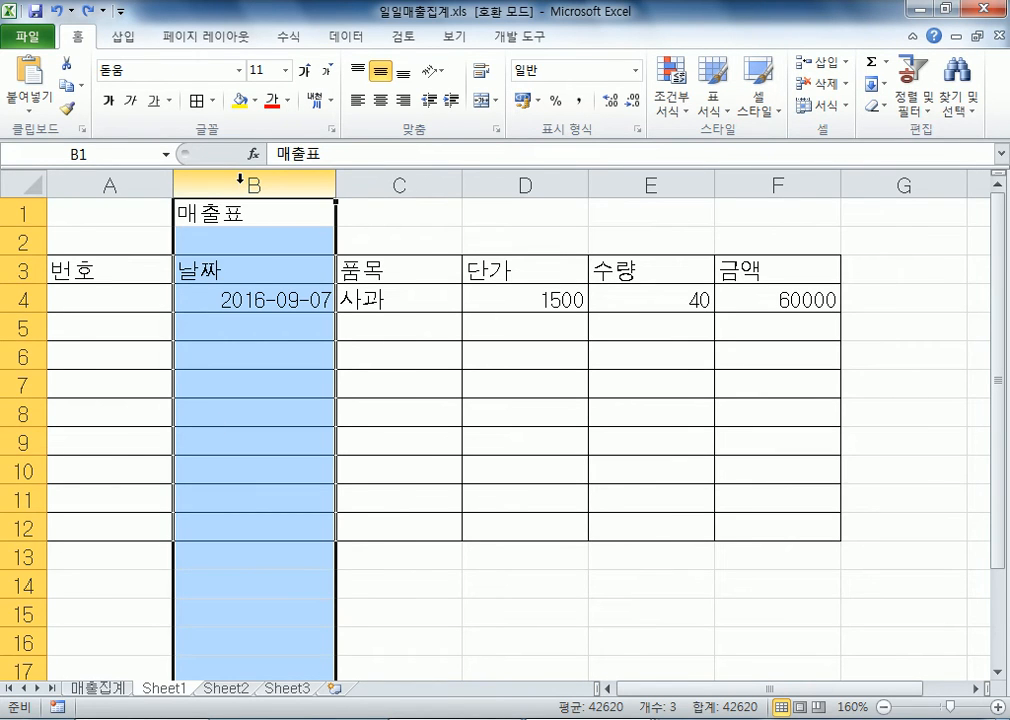
{"action": "left_click", "coordinate": [243, 290]}
{"action": "right_click", "coordinate": [238, 183]}
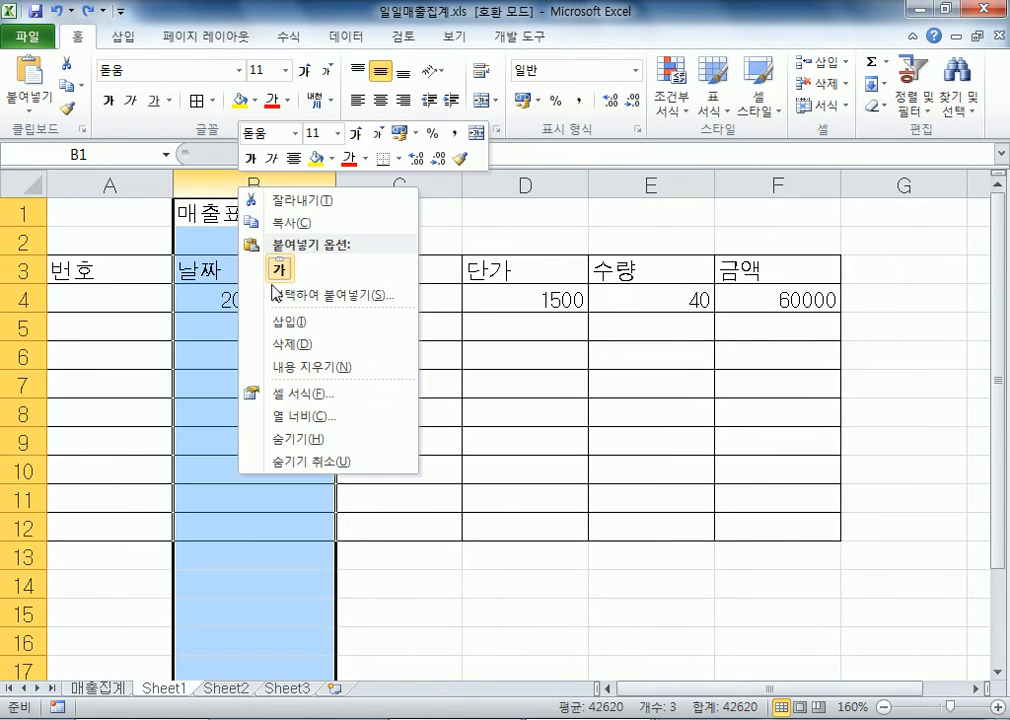
{"action": "left_click", "coordinate": [282, 346]}
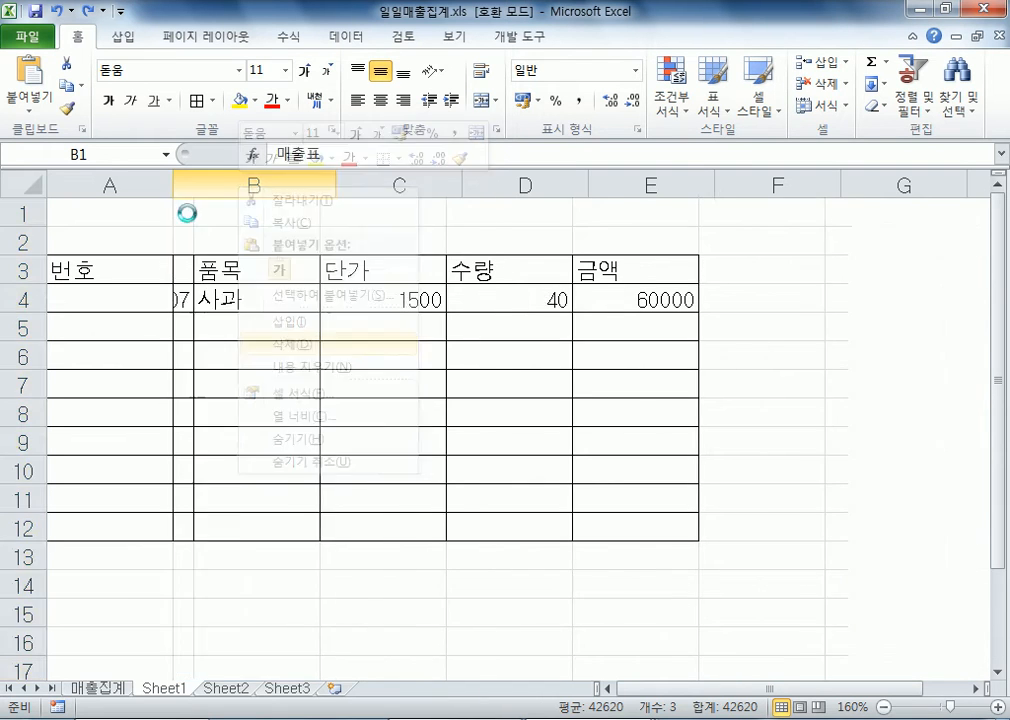
{"action": "left_click", "coordinate": [219, 325]}
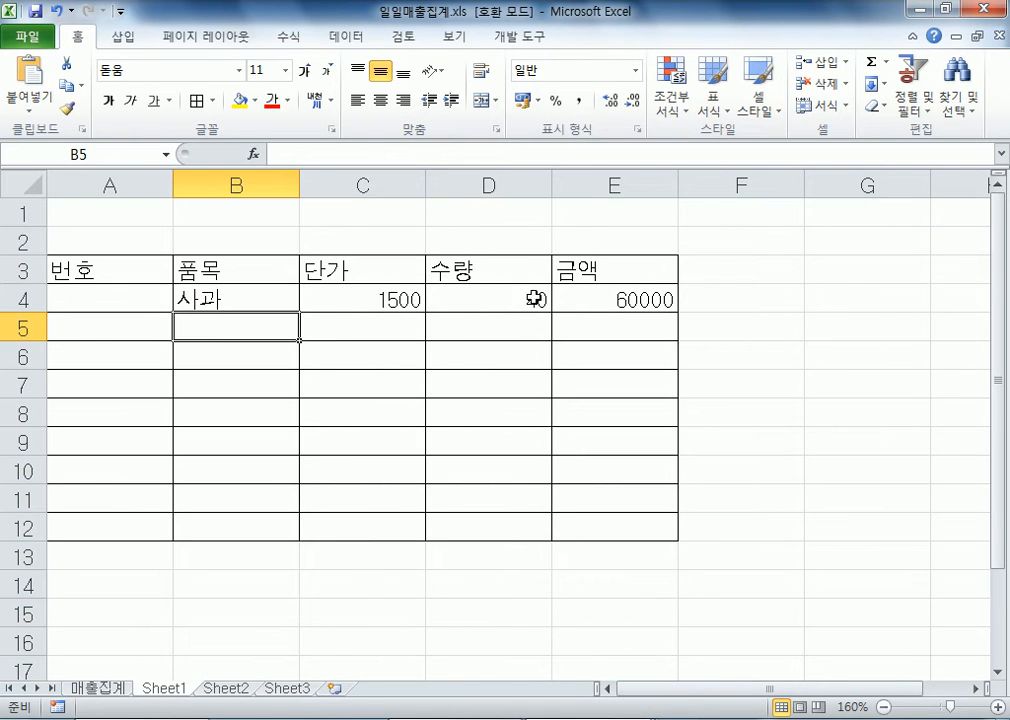
Step: Check the 금액 formula in E4 against its unit price and quantity, and fill it down to E12
{"action": "left_click", "coordinate": [641, 300]}
{"action": "left_click", "coordinate": [379, 302]}
{"action": "left_click", "coordinate": [464, 298]}
{"action": "left_click", "coordinate": [637, 300]}
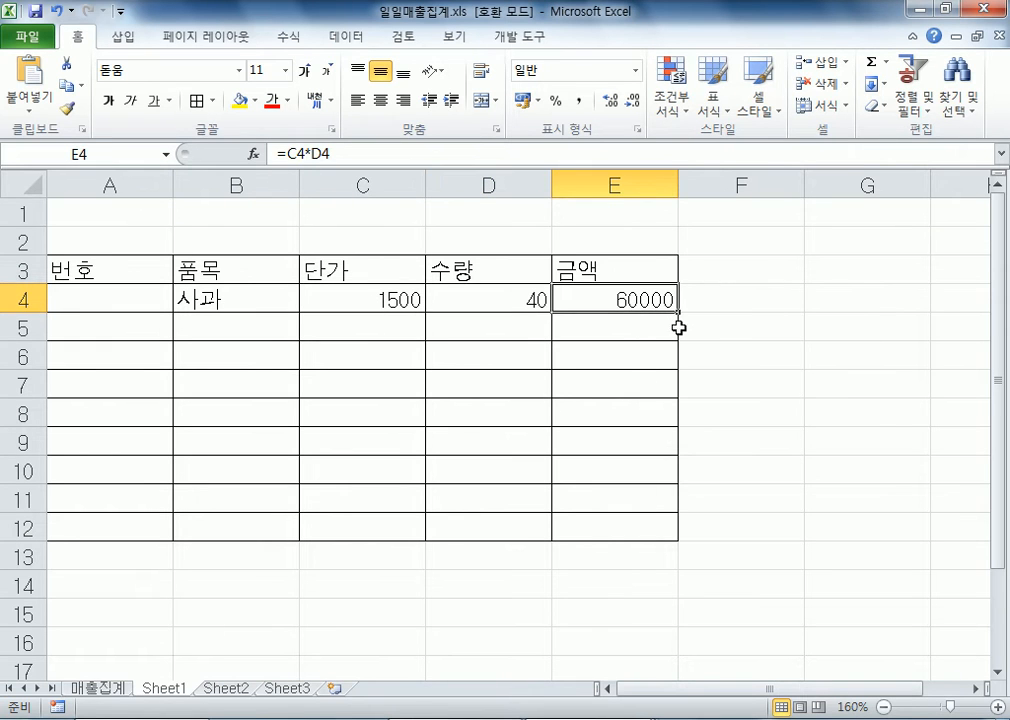
{"action": "left_click_drag", "start_coordinate": [678, 311], "coordinate": [677, 538]}
{"action": "left_click", "coordinate": [656, 300]}
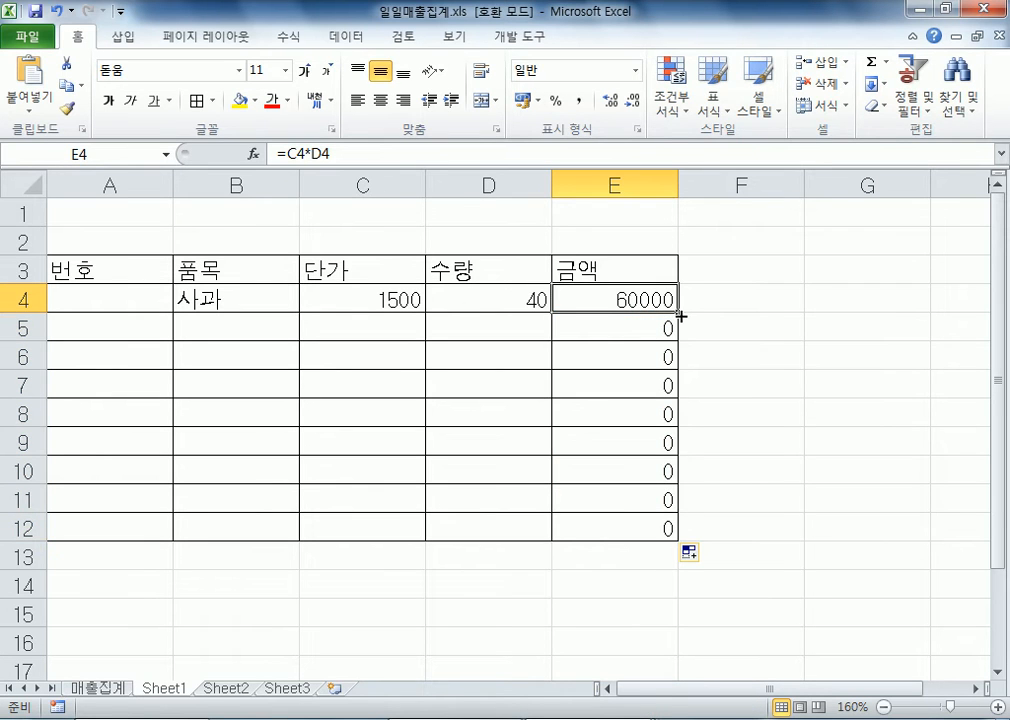
Step: Examine the filled 금액 formula in E5 against its unit price and quantity cells C5 and D5
{"action": "left_click", "coordinate": [670, 530], "text": "shift"}
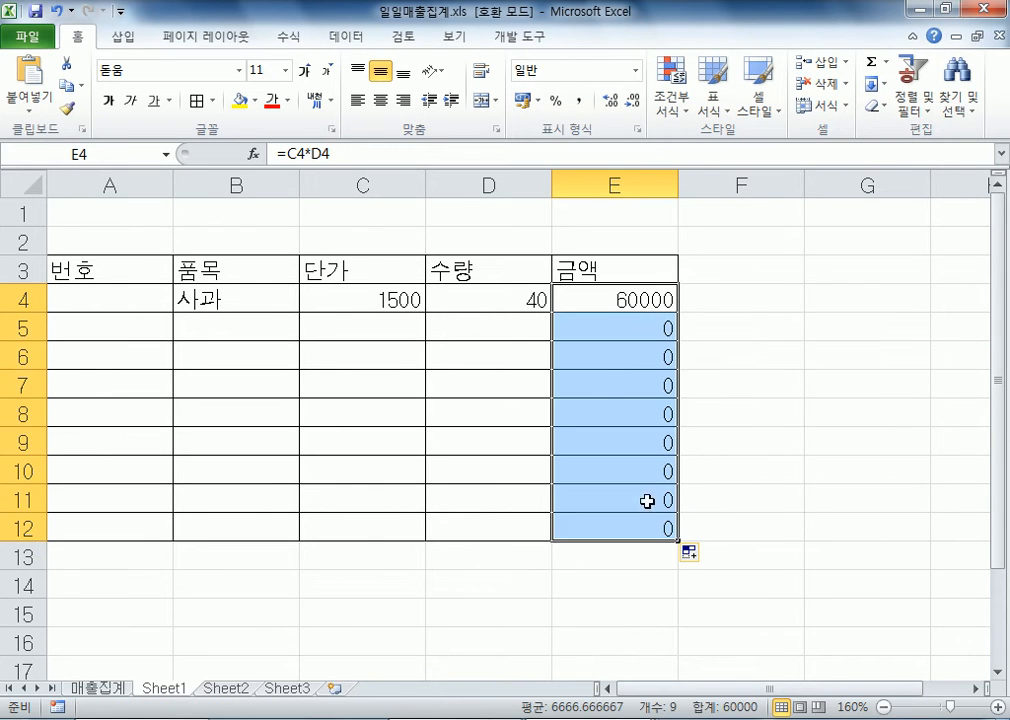
{"action": "left_click", "coordinate": [595, 329]}
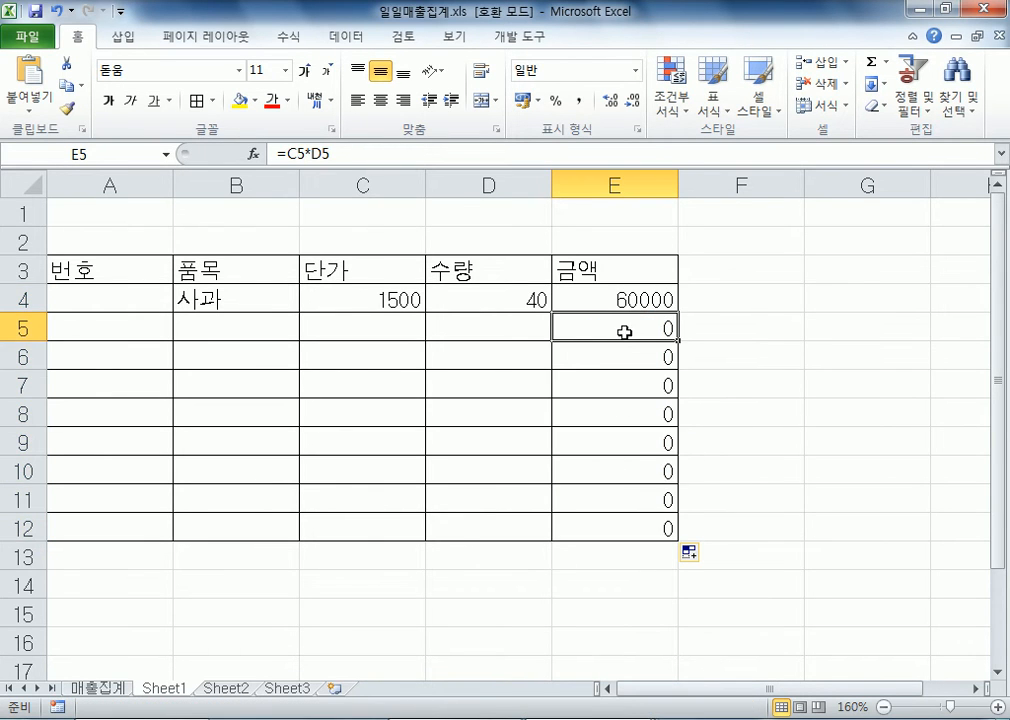
{"action": "left_click", "coordinate": [354, 323]}
{"action": "left_click", "coordinate": [478, 326]}
{"action": "left_click", "coordinate": [330, 330]}
{"action": "left_click", "coordinate": [290, 328]}
{"action": "left_click", "coordinate": [363, 328]}
{"action": "left_click", "coordinate": [458, 328]}
{"action": "left_click", "coordinate": [390, 329]}
{"action": "left_click", "coordinate": [476, 329]}
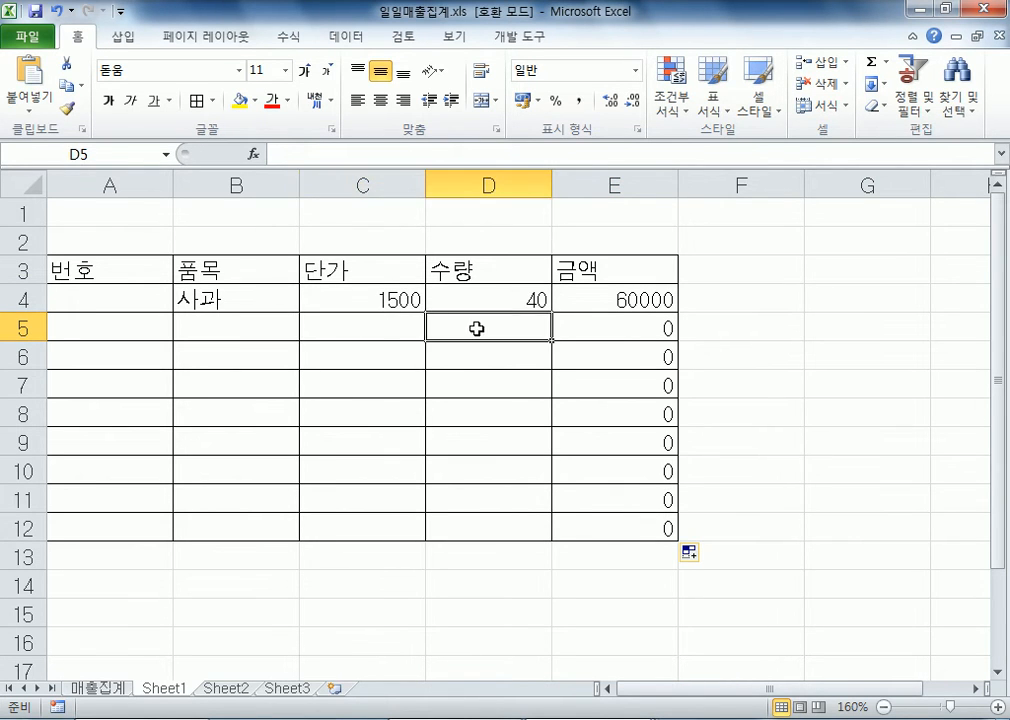
{"action": "left_click", "coordinate": [640, 338]}
{"action": "double_click", "coordinate": [648, 340]}
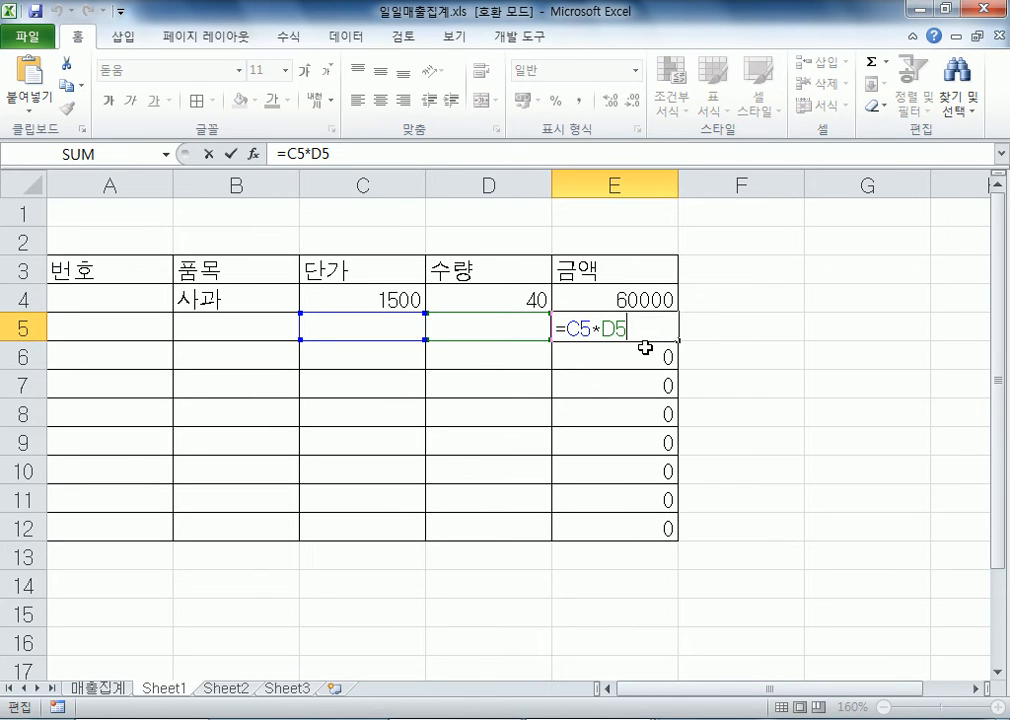
{"action": "key", "text": "Escape"}
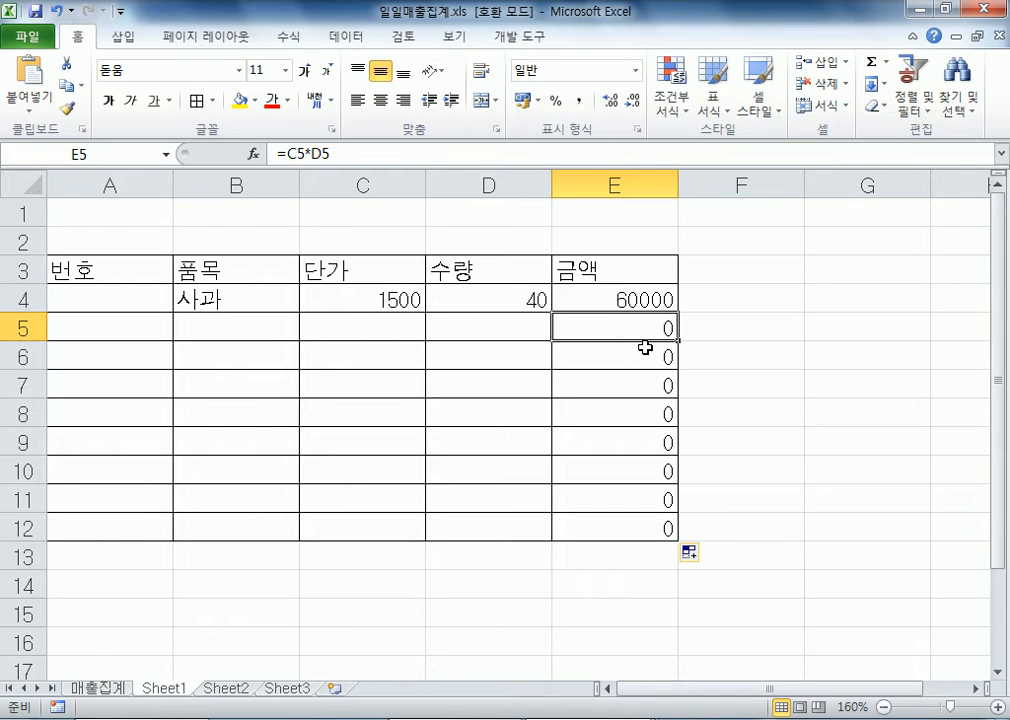
Step: Enter the row-number formula =ROW()-3 in A4 under the 번호 header
{"action": "left_click", "coordinate": [105, 300]}
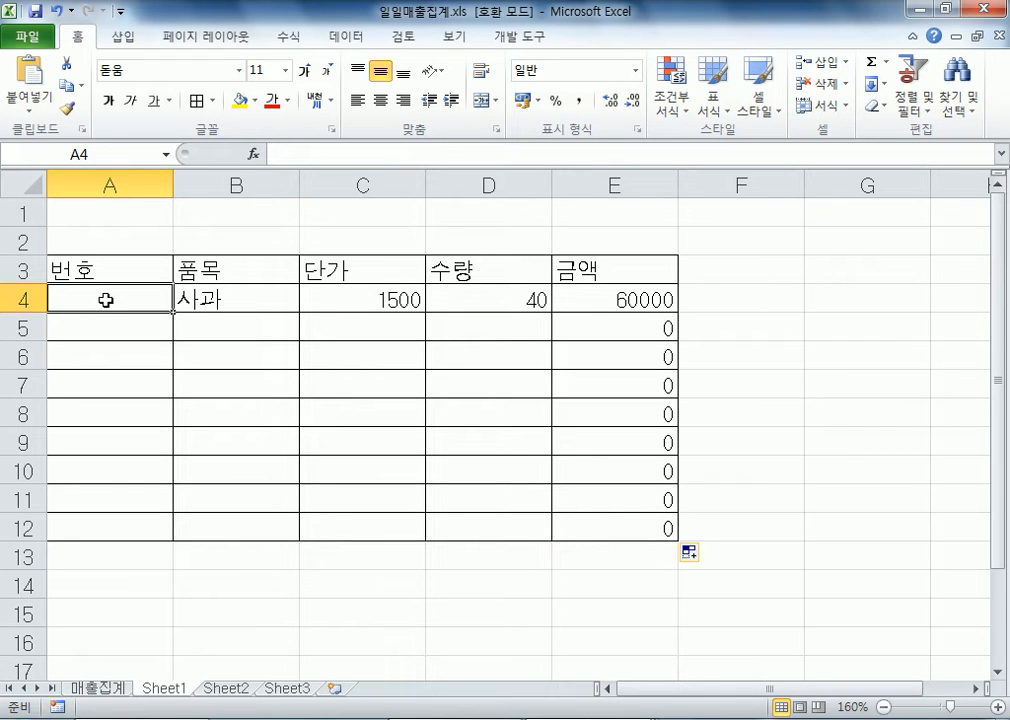
{"action": "left_click", "coordinate": [38, 296]}
{"action": "left_click", "coordinate": [88, 294]}
{"action": "type", "text": "="}
{"action": "type", "text": "갲"}
{"action": "key", "text": "BackSpace"}
{"action": "key", "text": "BackSpace"}
{"action": "key", "text": "BackSpace"}
{"action": "type", "text": "갲"}
{"action": "key", "text": "BackSpace"}
{"action": "key", "text": "BackSpace"}
{"action": "key", "text": "BackSpace"}
{"action": "type", "text": "ROW"}
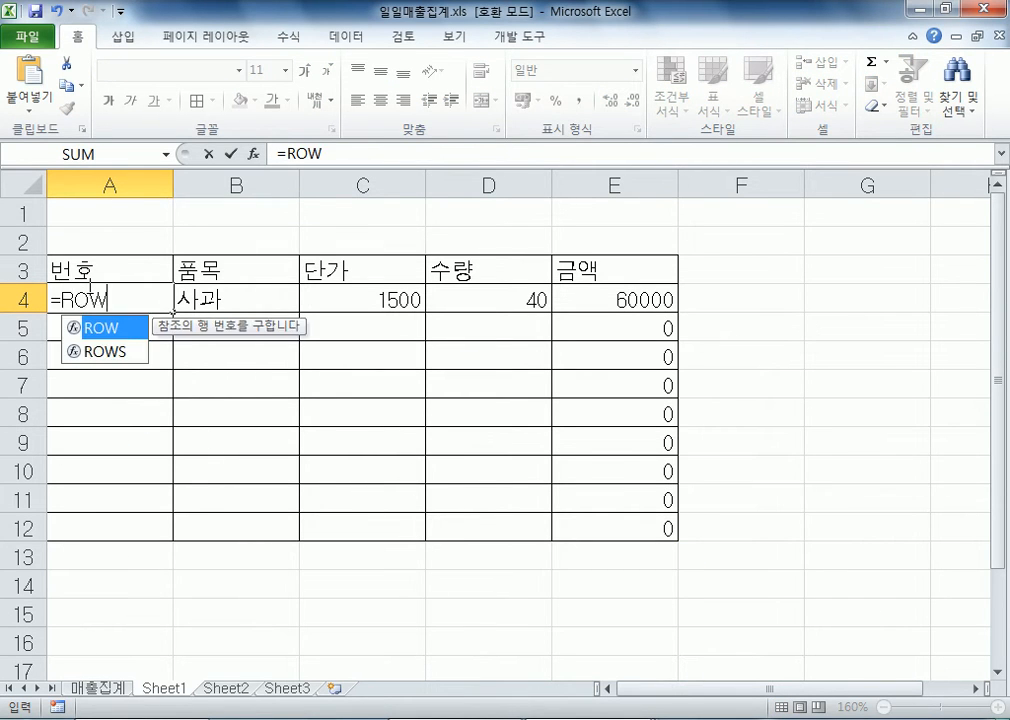
{"action": "type", "text": "()-3"}
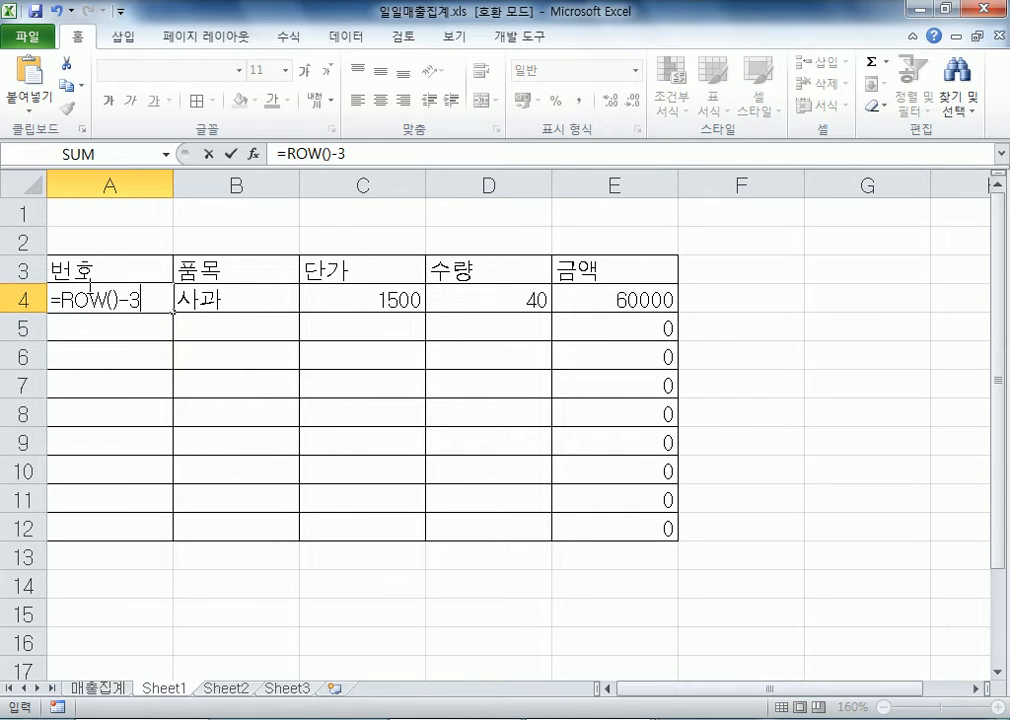
{"action": "key", "text": "Return"}
Step: Fill the 번호 formula from A4 down to A12 and inspect the formula in A4
{"action": "left_click", "coordinate": [90, 292]}
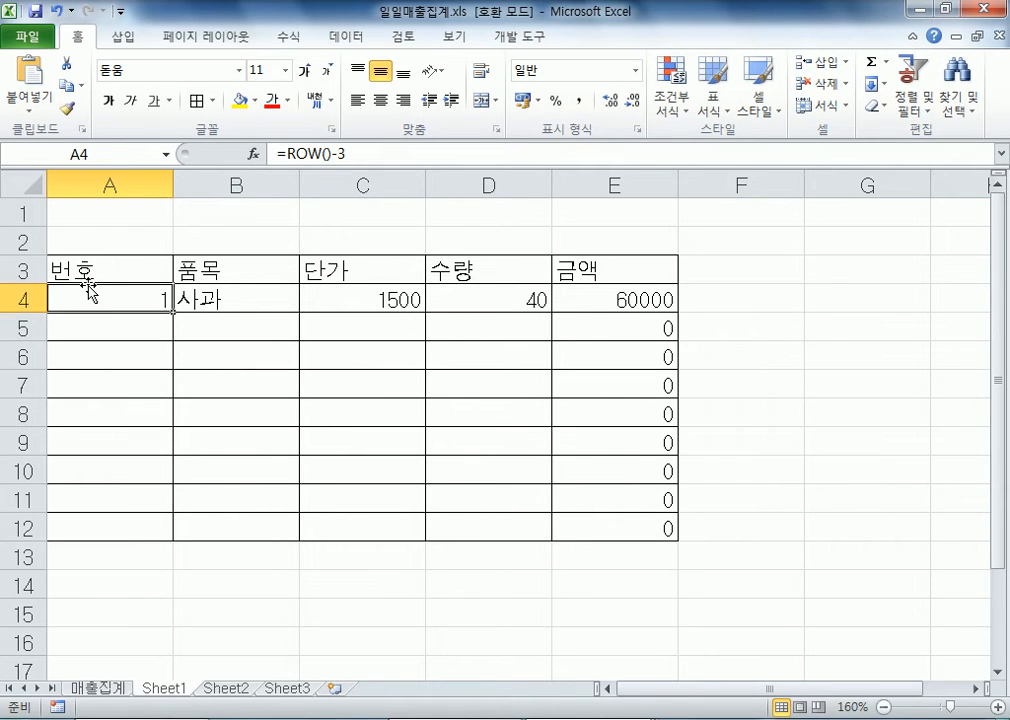
{"action": "left_click_drag", "start_coordinate": [172, 313], "coordinate": [172, 540]}
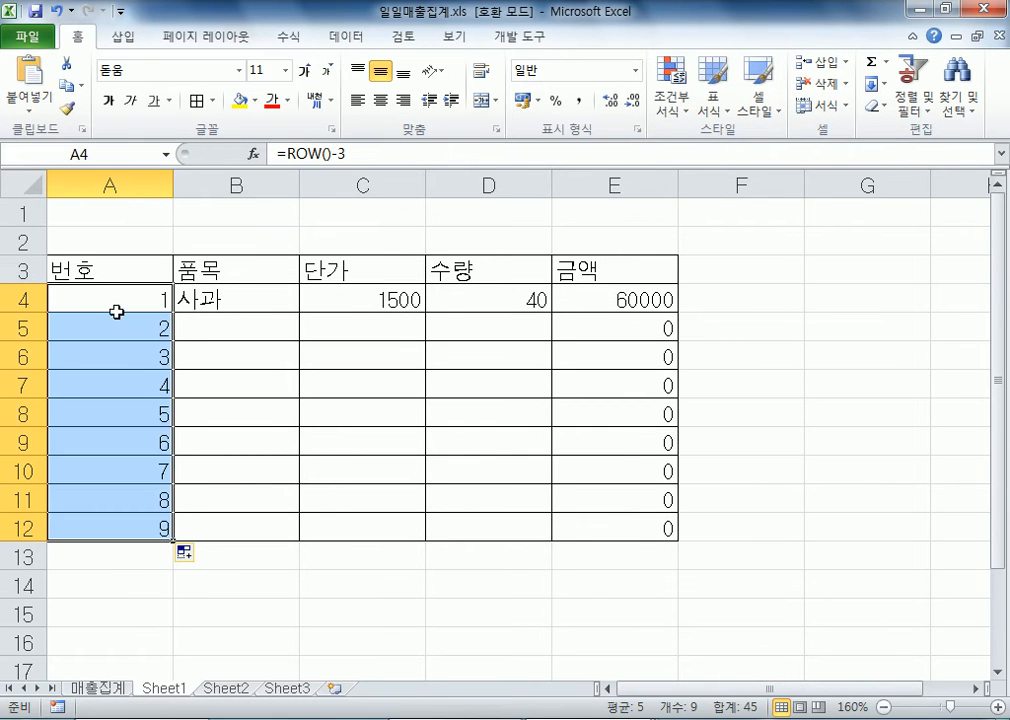
{"action": "left_click", "coordinate": [117, 295]}
{"action": "key", "text": "F2"}
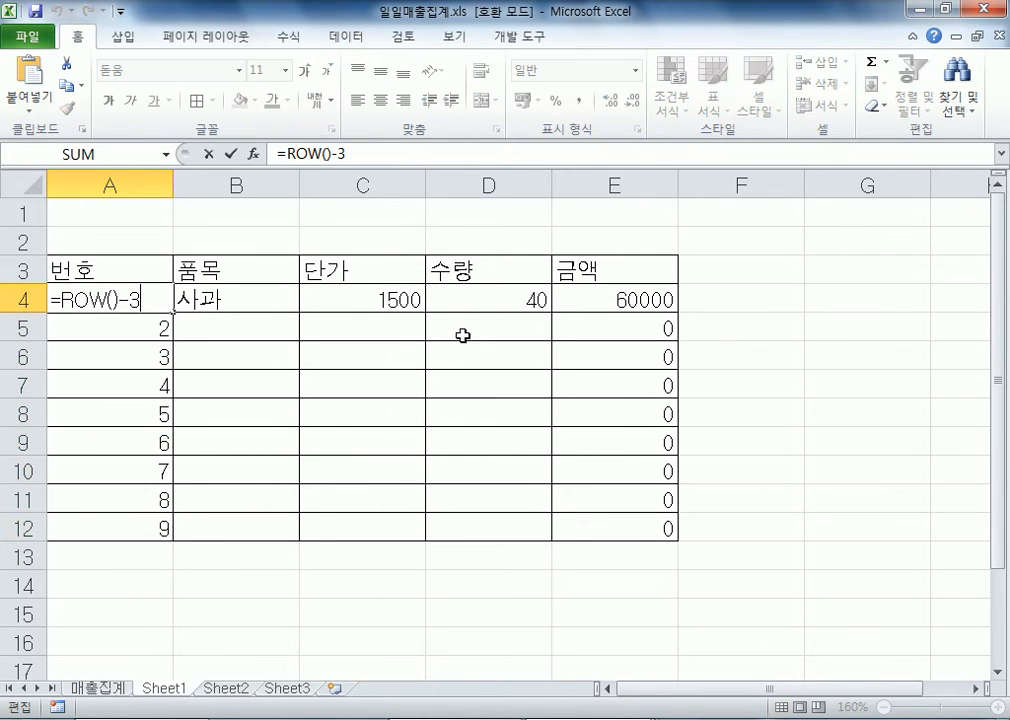
{"action": "key", "text": "Escape"}
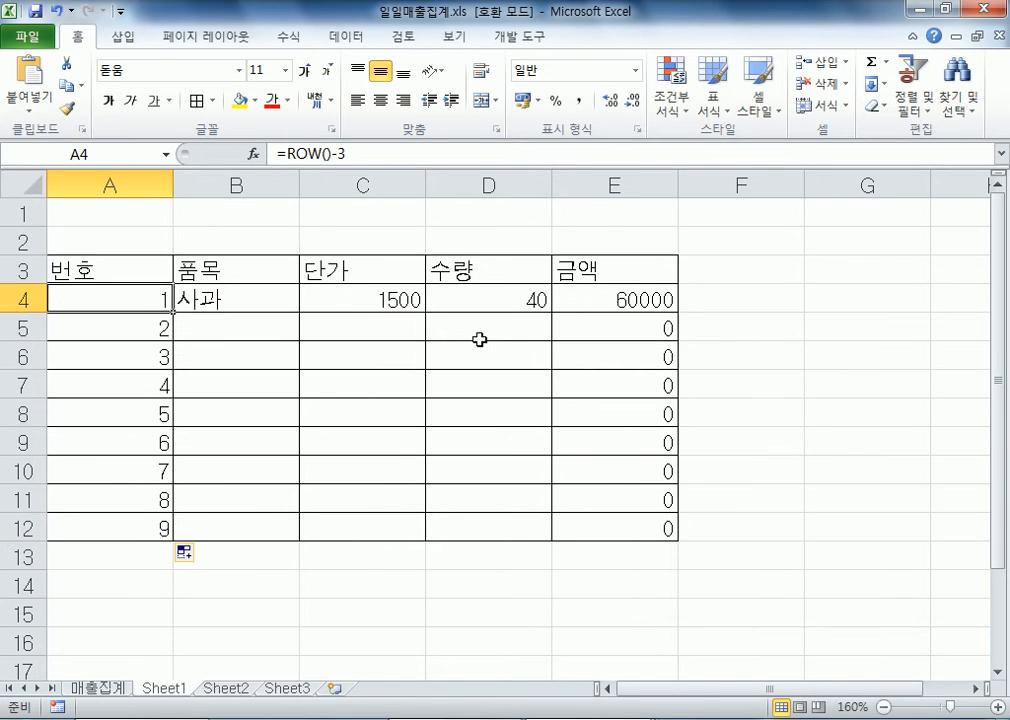
{"action": "scroll", "coordinate": [305, 370], "scroll_direction": "up", "scroll_amount": 1}
{"action": "key", "text": "F2"}
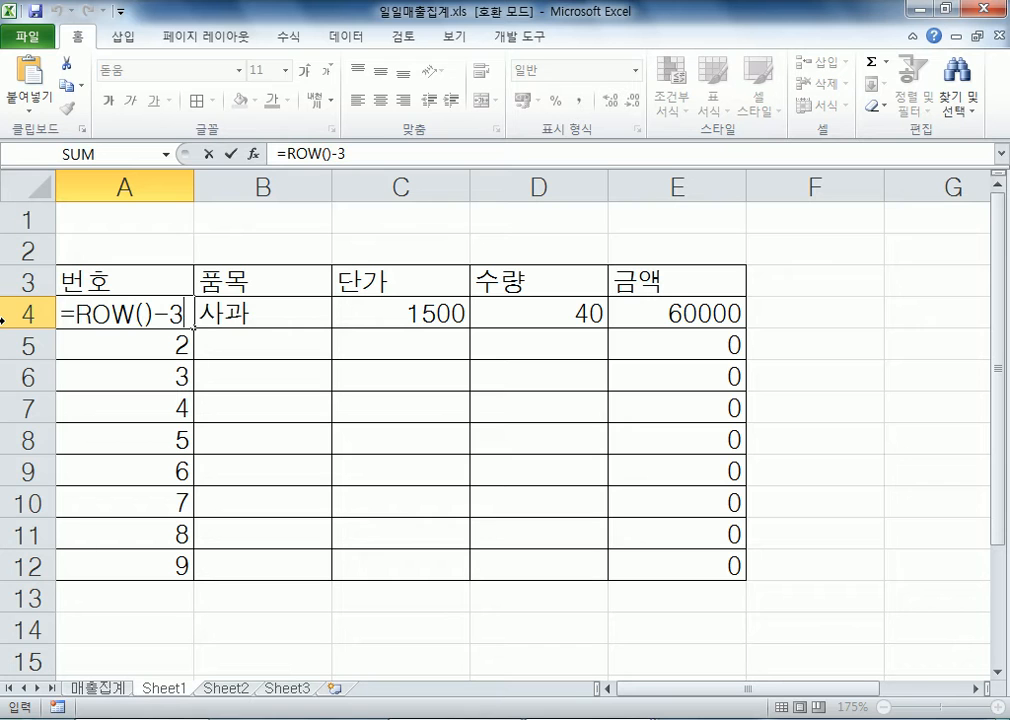
{"action": "key", "text": "ctrl+Return"}
{"action": "left_click_drag", "start_coordinate": [190, 344], "coordinate": [178, 560]}
{"action": "left_click", "coordinate": [148, 316]}
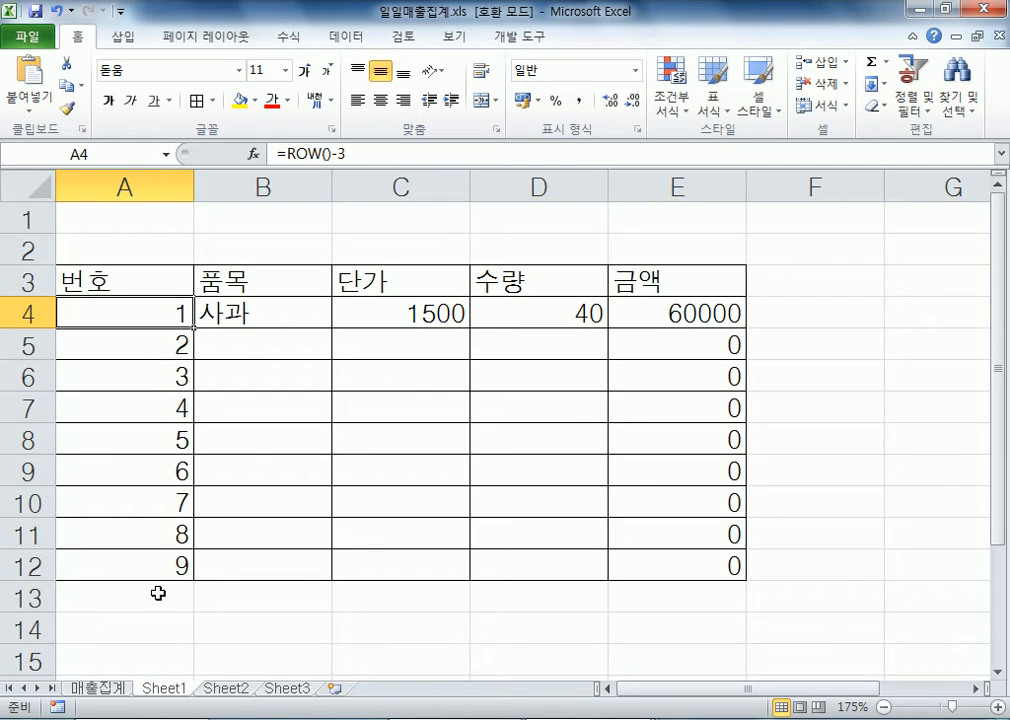
Step: Clear the 품목 entry in B4 to check how the 번호 cell A4 reacts, and re-enter 사과
{"action": "left_click", "coordinate": [245, 340]}
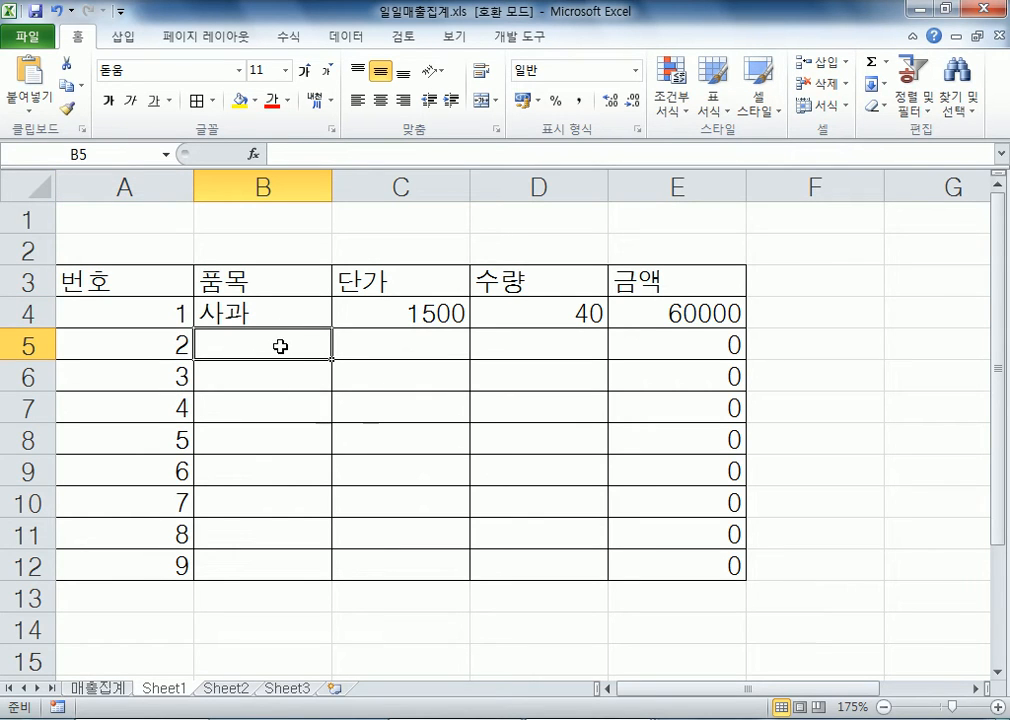
{"action": "left_click", "coordinate": [147, 346]}
{"action": "left_click", "coordinate": [263, 346]}
{"action": "left_click", "coordinate": [228, 316]}
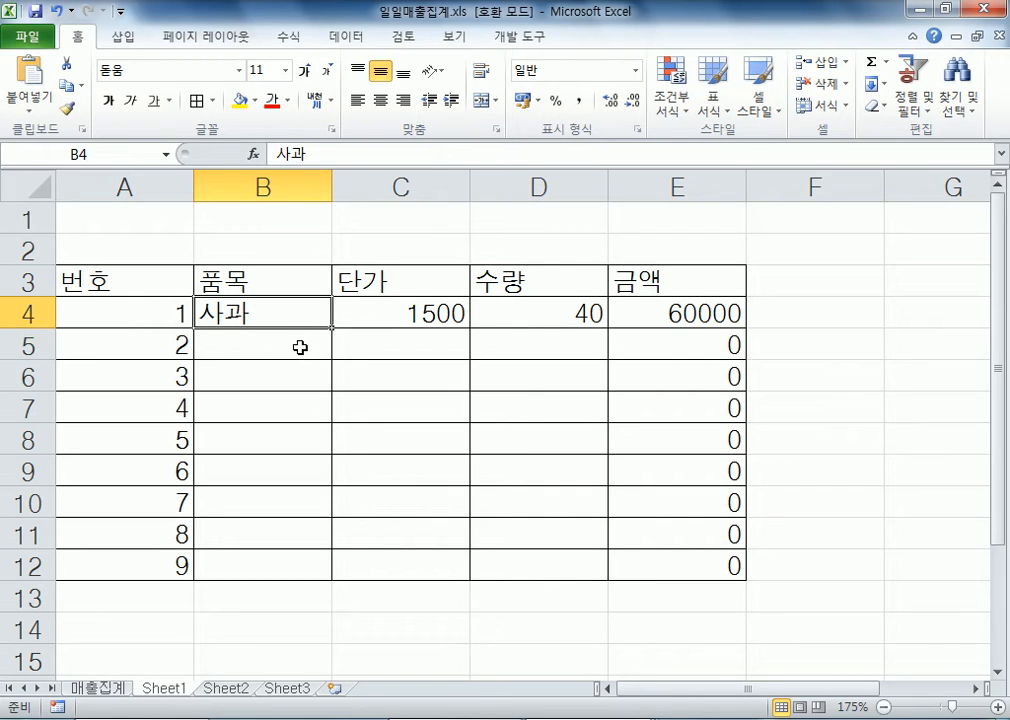
{"action": "key", "text": "Delete"}
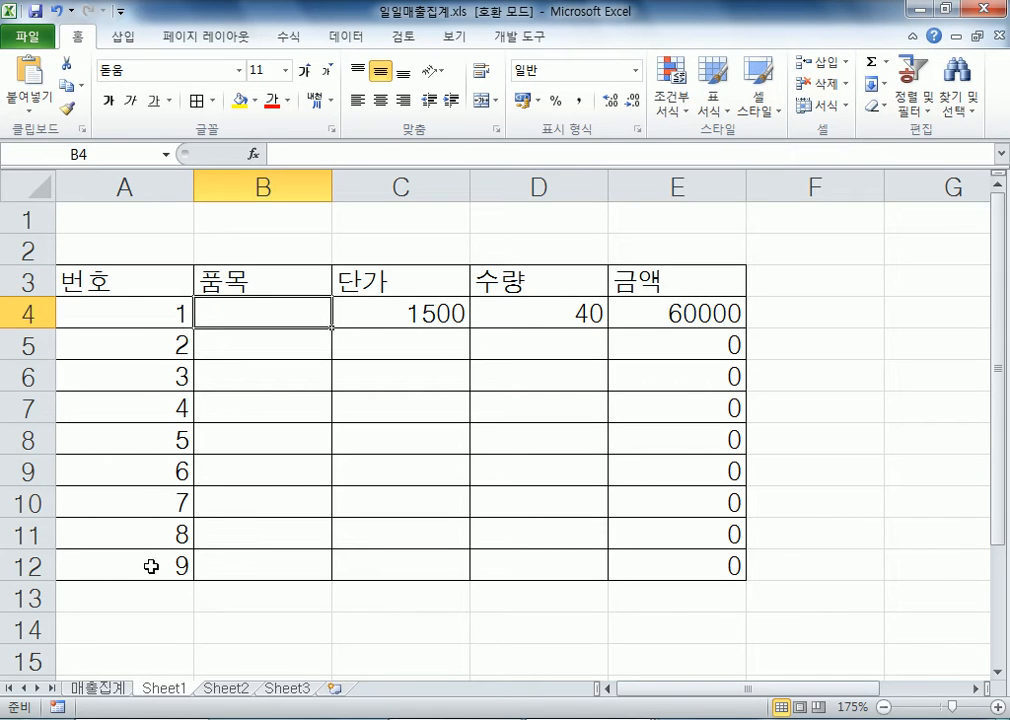
{"action": "type", "text": "T"}
{"action": "type", "text": "KRHK"}
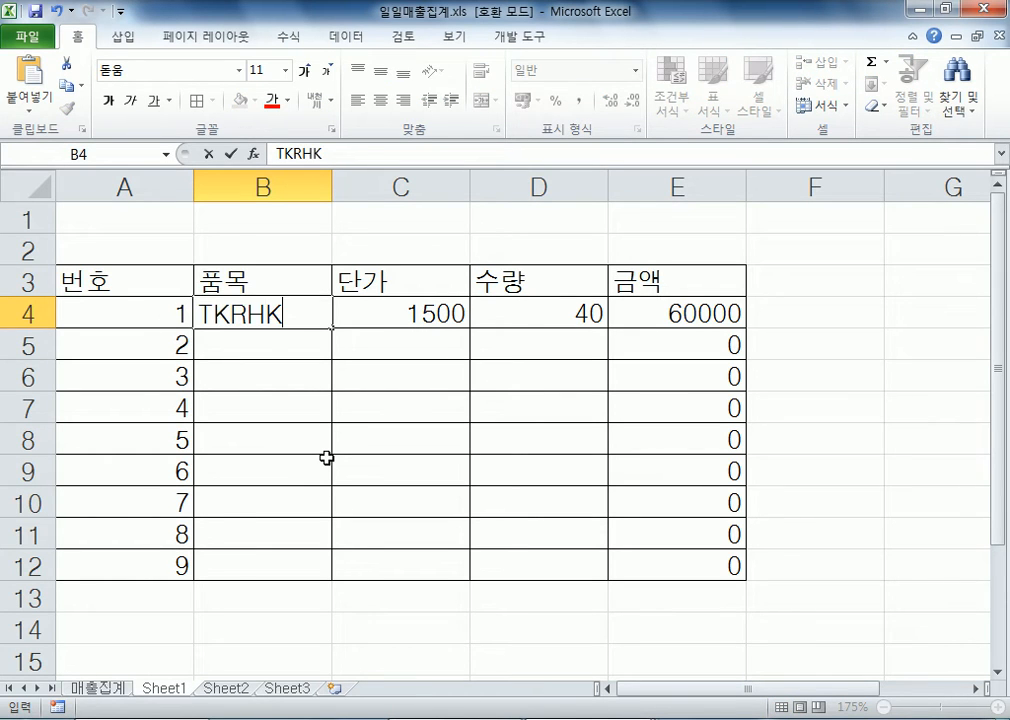
{"action": "key", "text": "Return"}
{"action": "key", "text": "Up"}
{"action": "type", "text": "사과"}
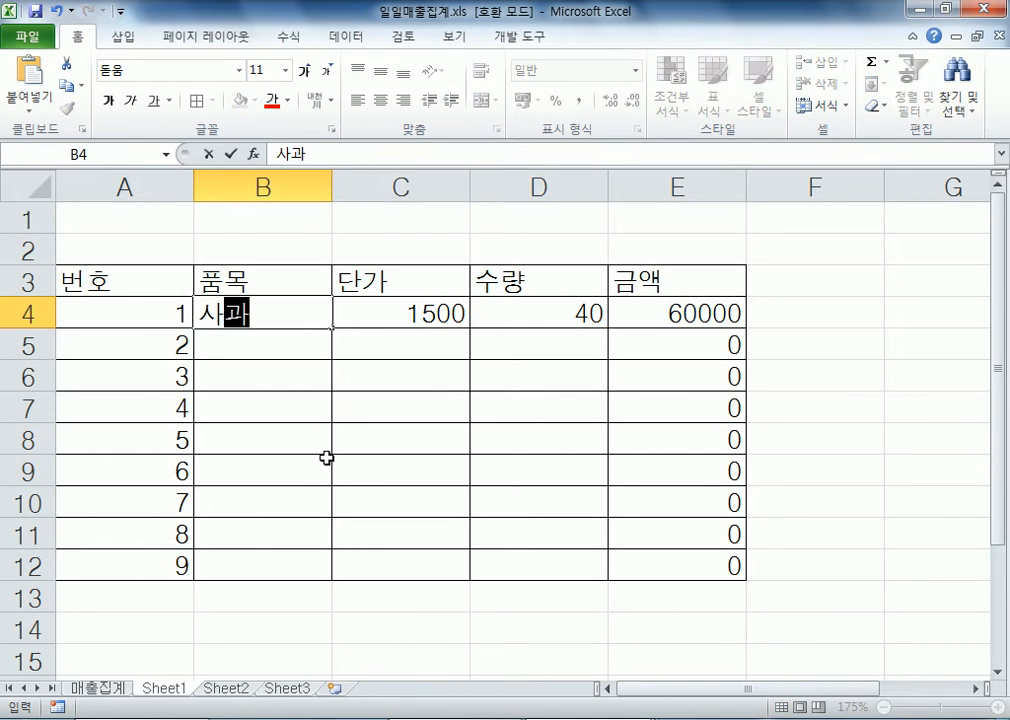
{"action": "key", "text": "Return"}
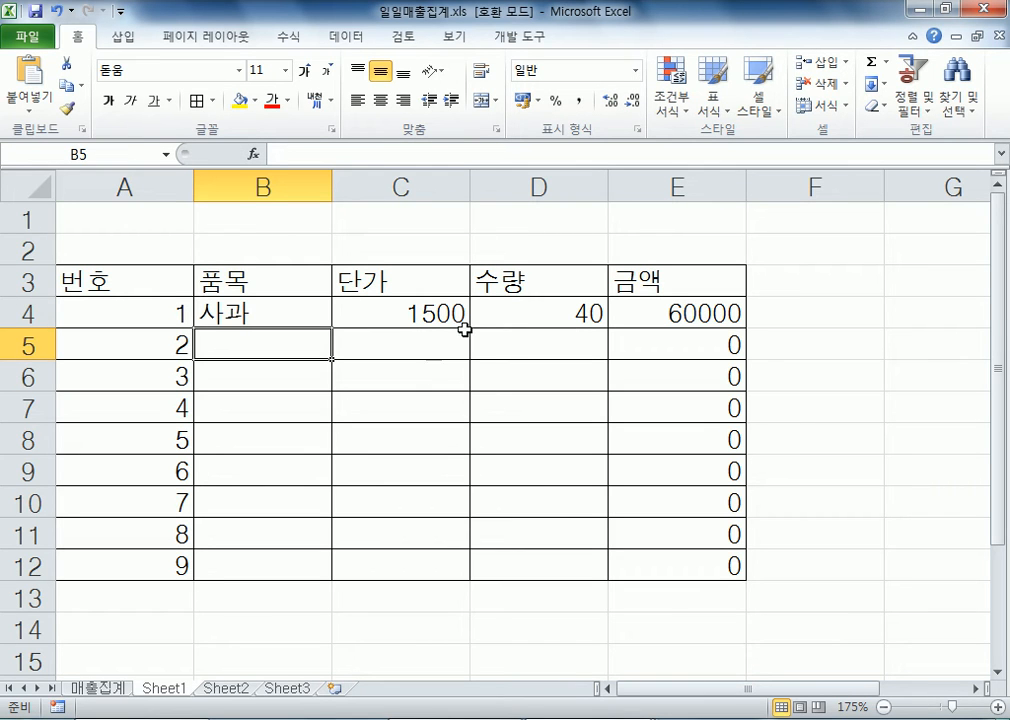
Step: Change the 번호 formula in A4 to =IF(ISBLANK(B4),"",ROW()-3)
{"action": "left_click", "coordinate": [150, 312]}
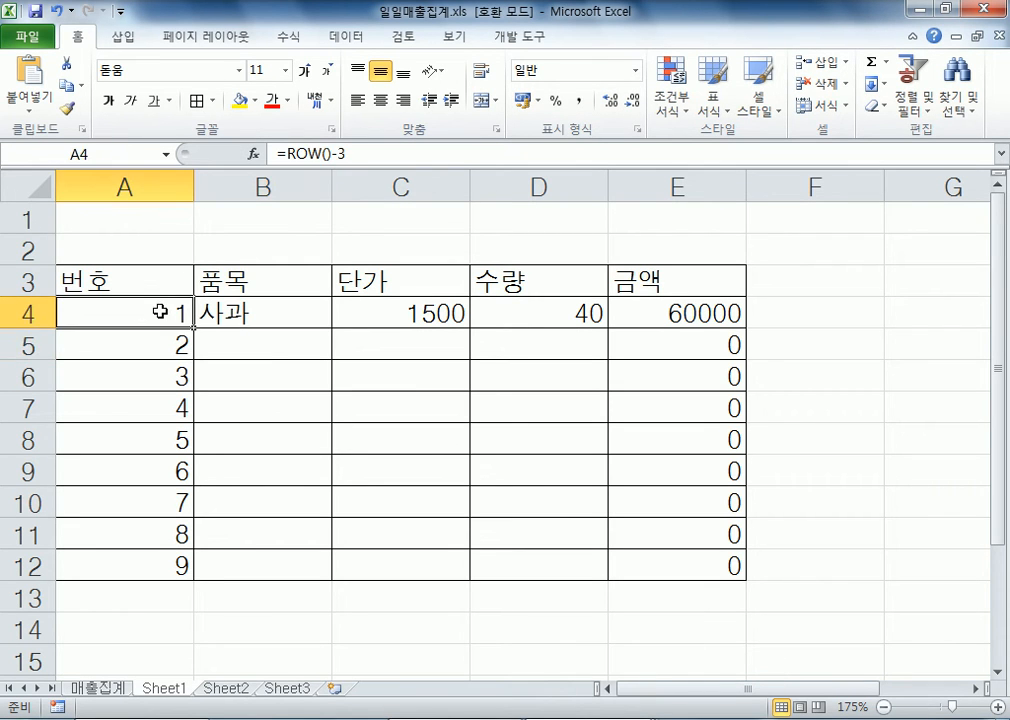
{"action": "double_click", "coordinate": [117, 316]}
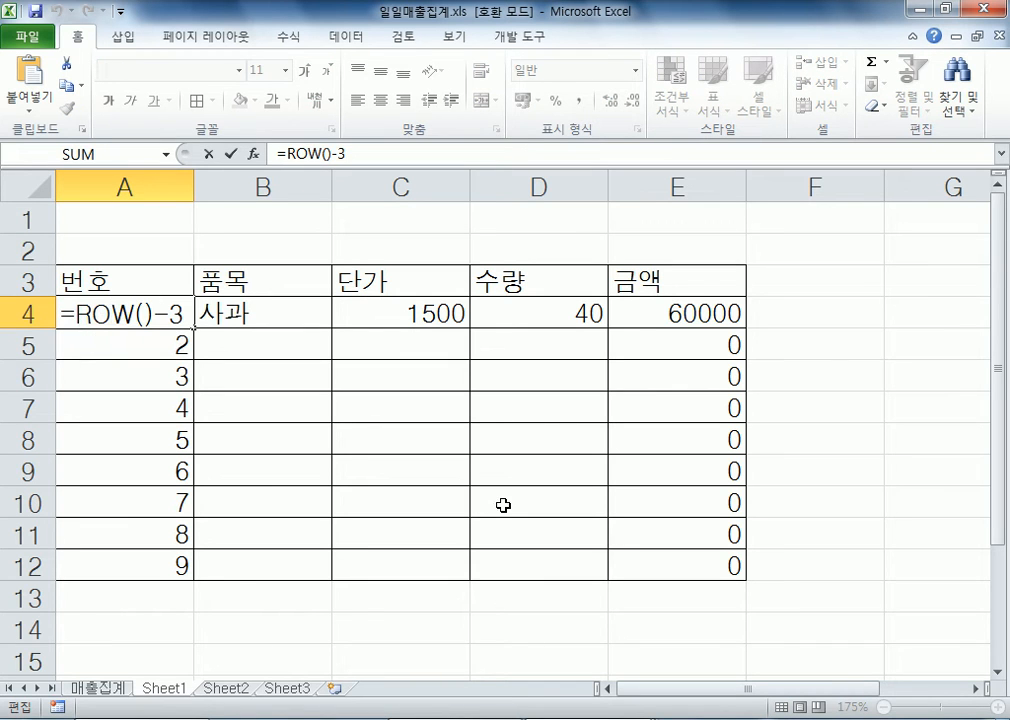
{"action": "type", "text": "ㅑ"}
{"action": "key", "text": "BackSpace"}
{"action": "type", "text": "IF"}
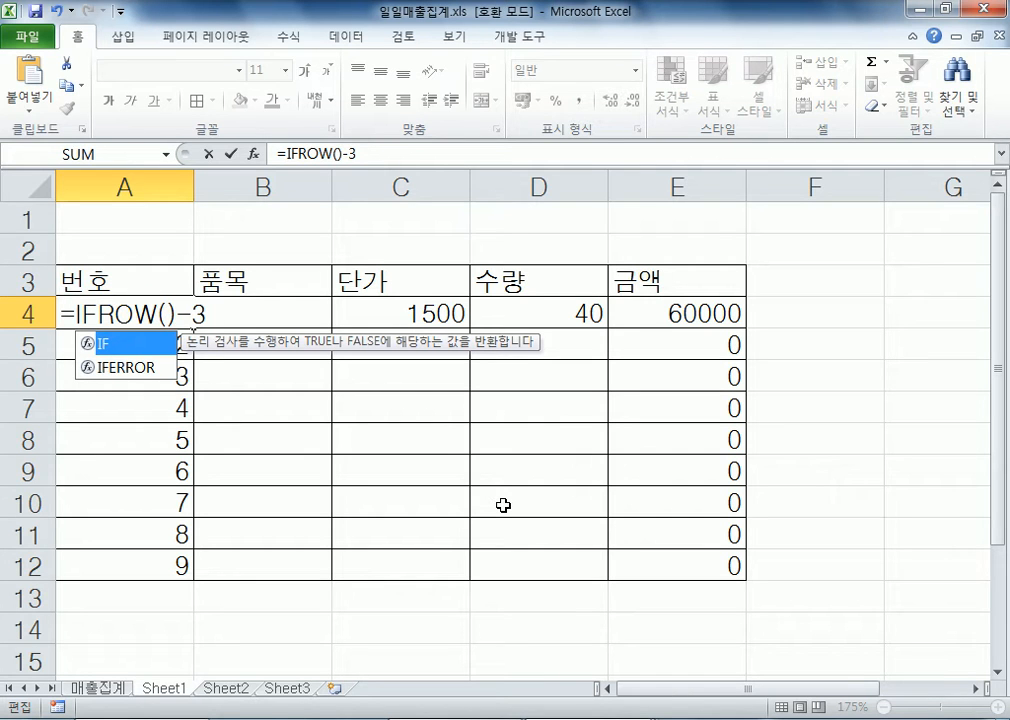
{"action": "type", "text": "("}
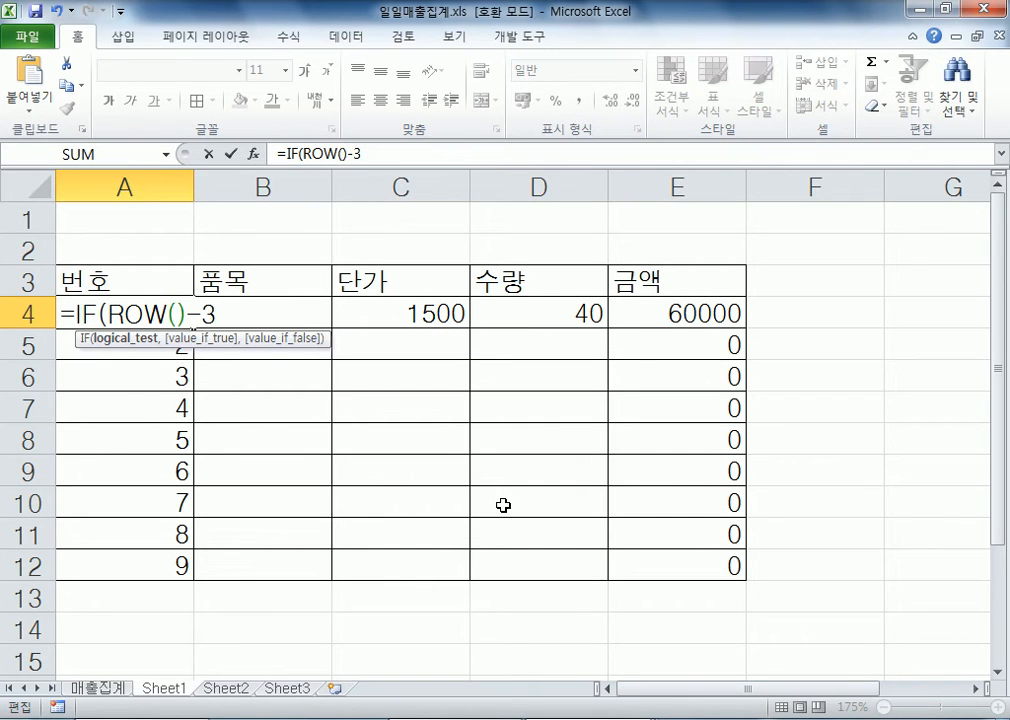
{"action": "type", "text": "ISBLANK"}
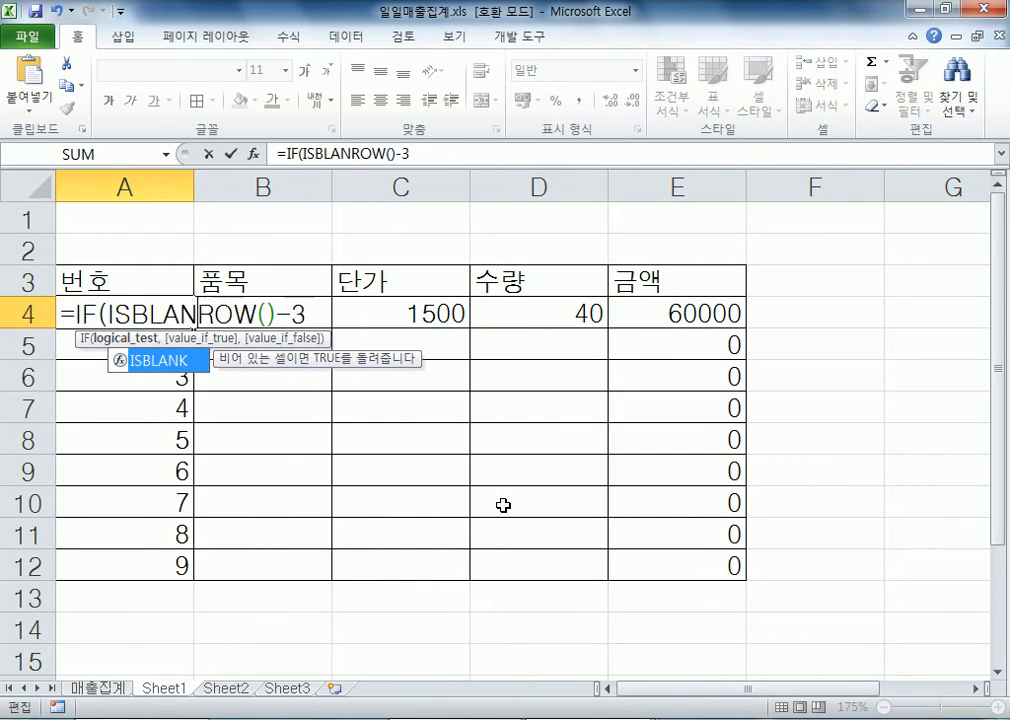
{"action": "type", "text": "("}
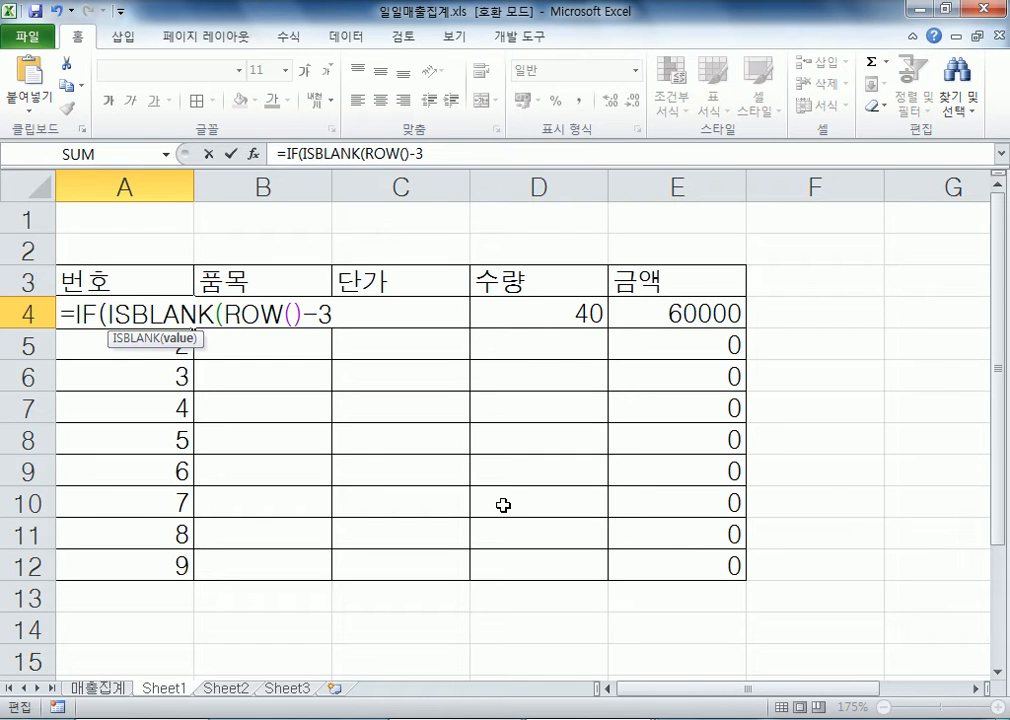
{"action": "type", "text": "B4"}
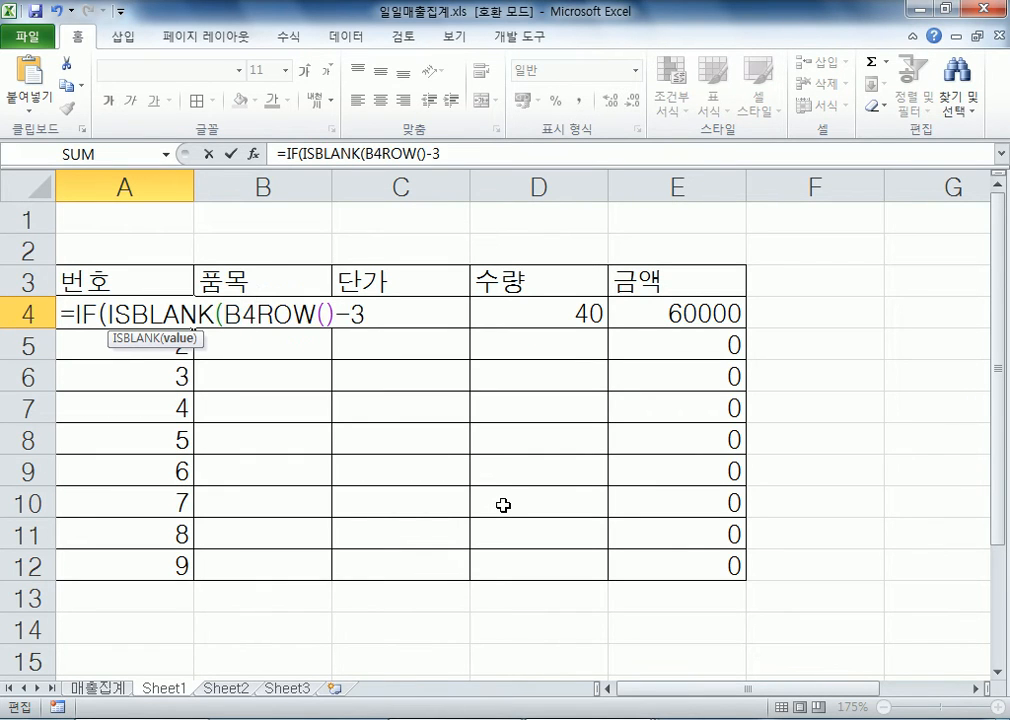
{"action": "type", "text": ")"}
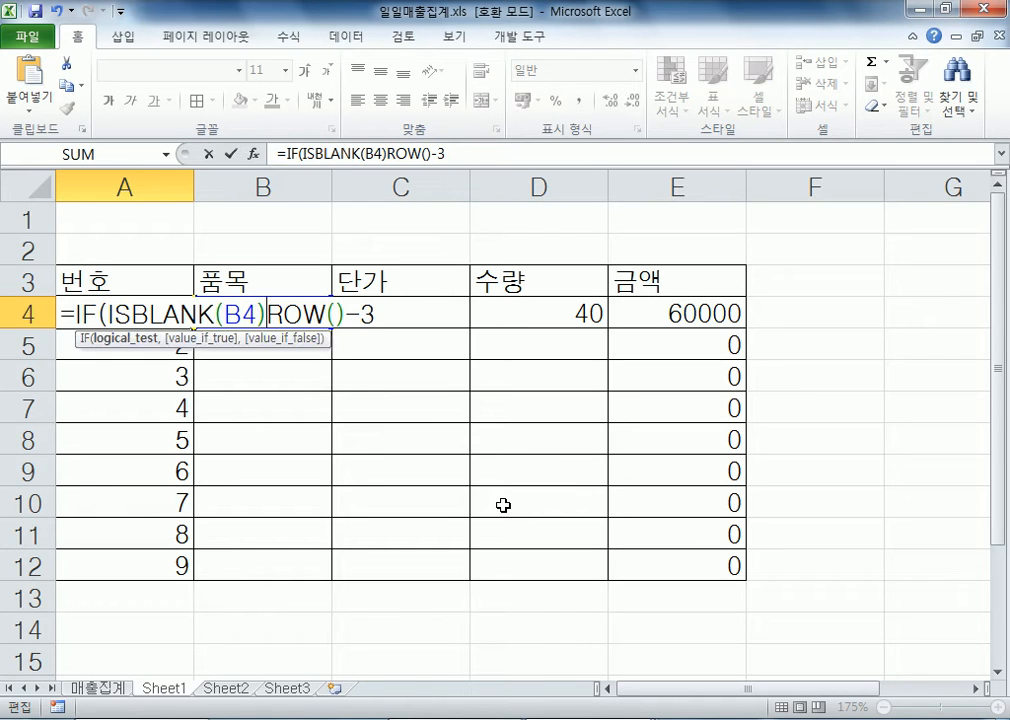
{"action": "type", "text": ","}
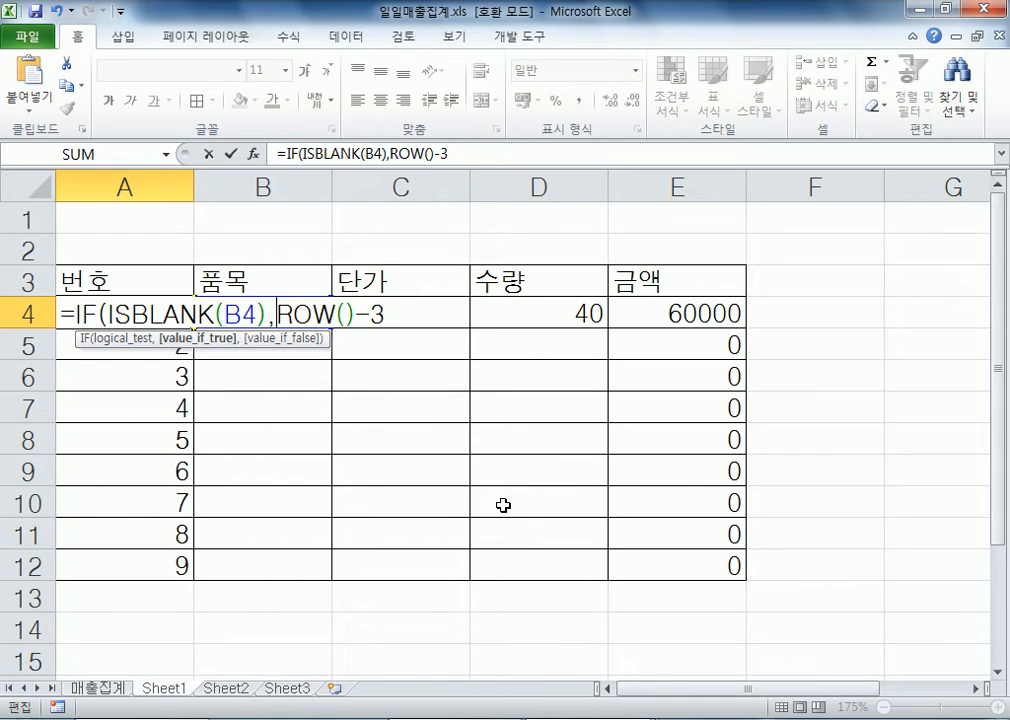
{"action": "type", "text": "\"\""}
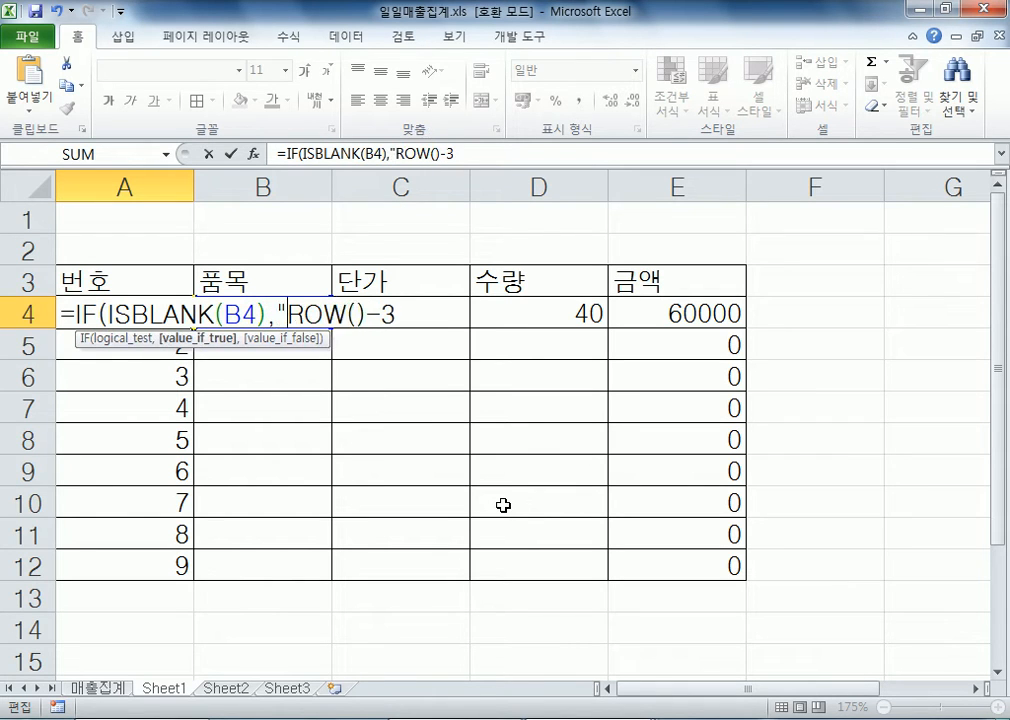
{"action": "type", "text": ",ROW("}
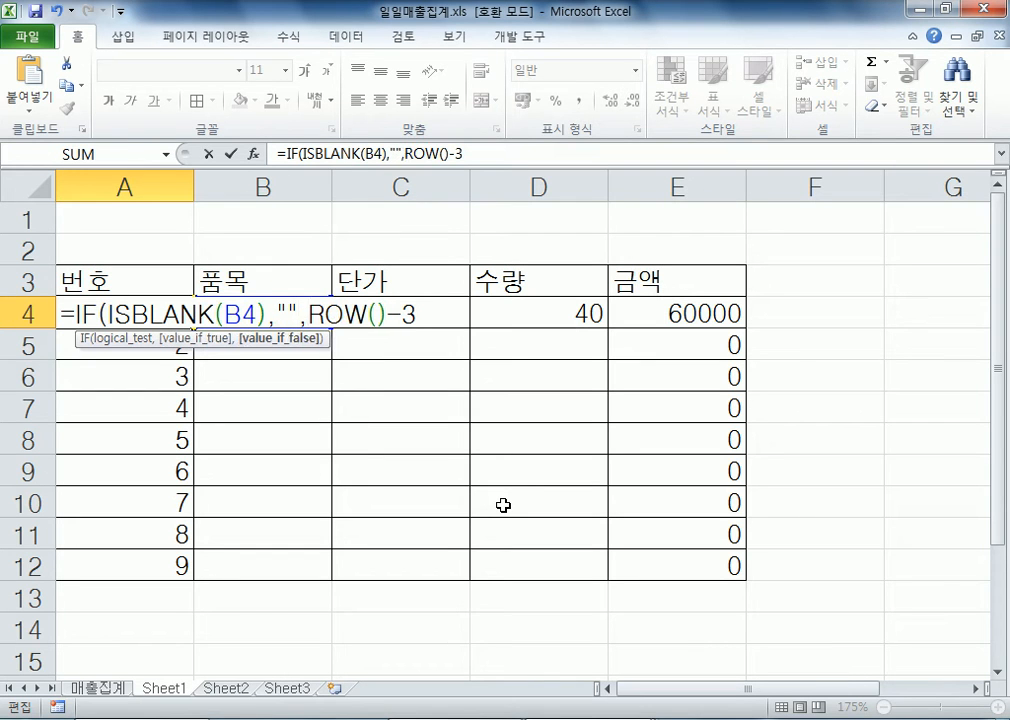
{"action": "type", "text": ")"}
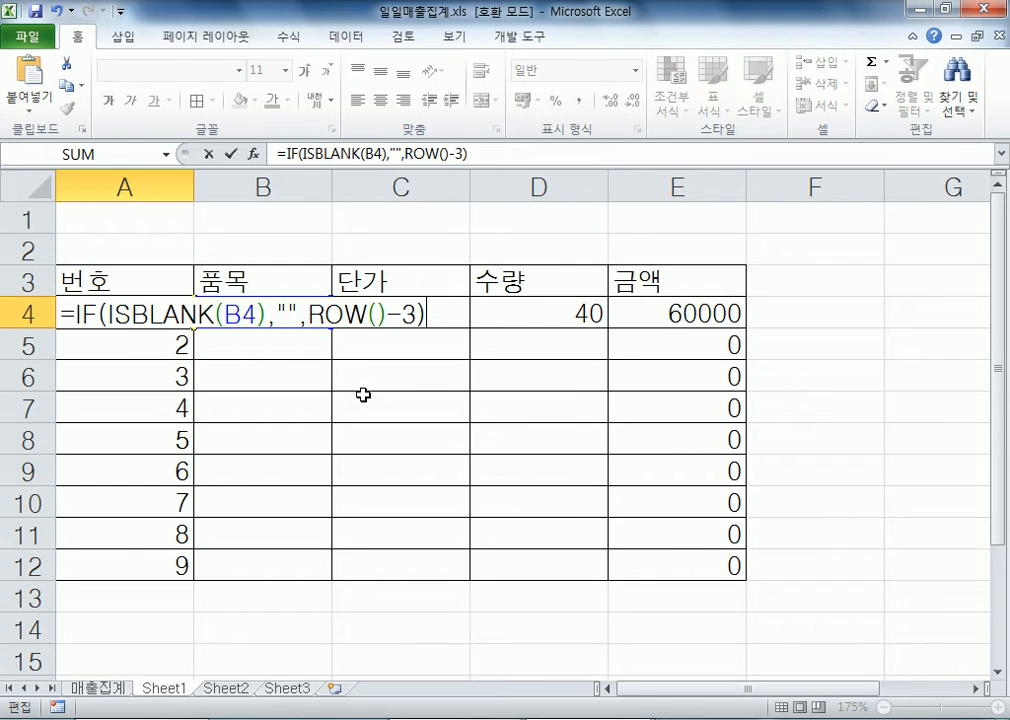
{"action": "key", "text": "Return"}
Step: Test the IF formula in A4 by clearing the 품목 cell B4 and entering 사과 there again
{"action": "left_click", "coordinate": [265, 317]}
{"action": "key", "text": "Delete"}
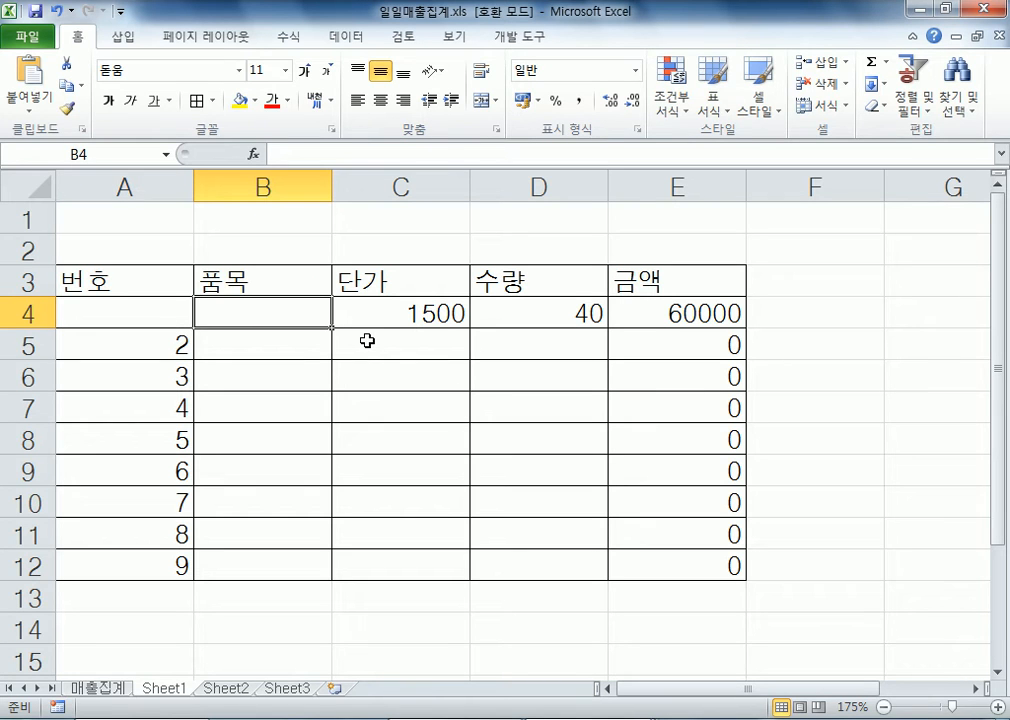
{"action": "type", "text": "TKRH"}
{"action": "key", "text": "Escape"}
{"action": "key", "text": "Hangul"}
{"action": "type", "text": "사과"}
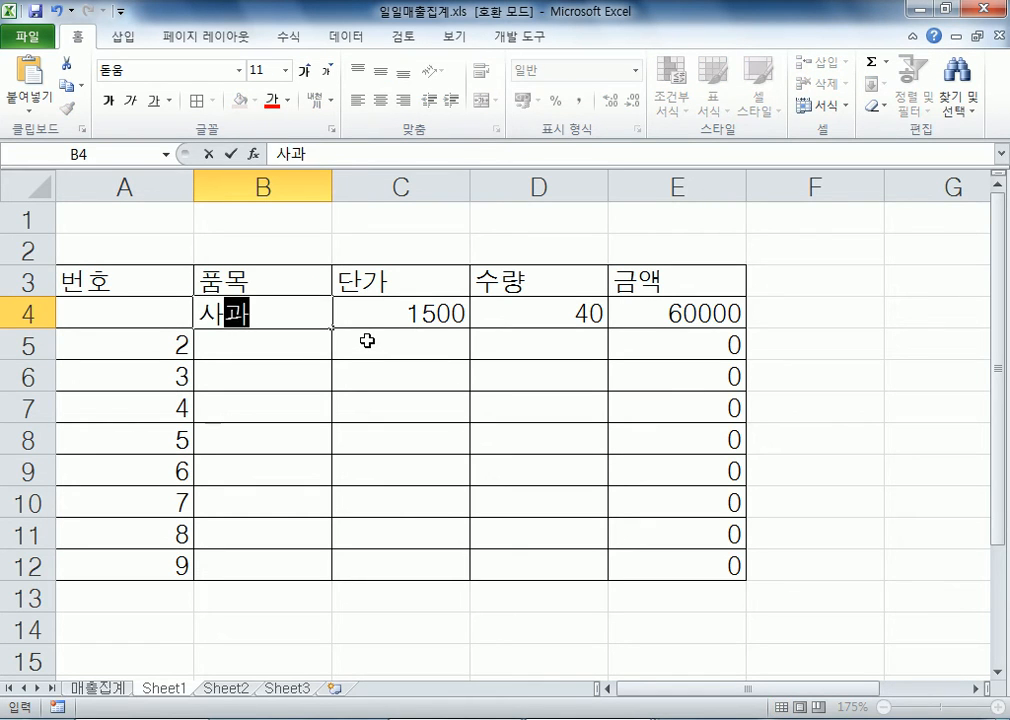
{"action": "key", "text": "Return"}
Step: Examine the 번호 formulas in A4 and A5 to compare how each treats an empty 품목 cell
{"action": "key", "text": "Up"}
{"action": "key", "text": "Left"}
{"action": "key", "text": "F2"}
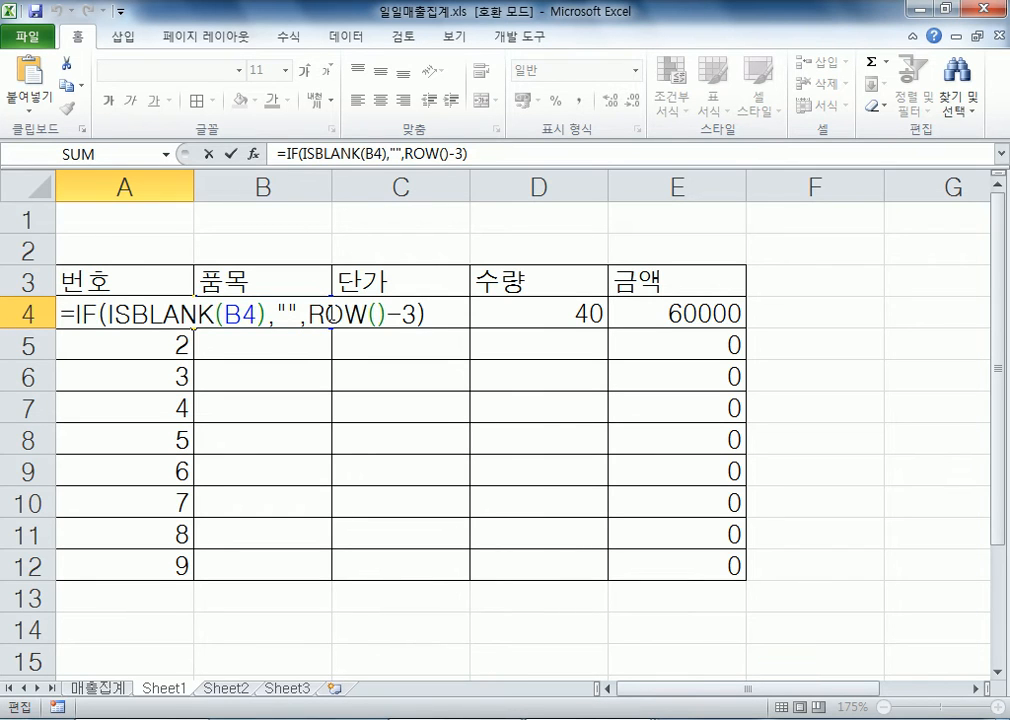
{"action": "key", "text": "Return"}
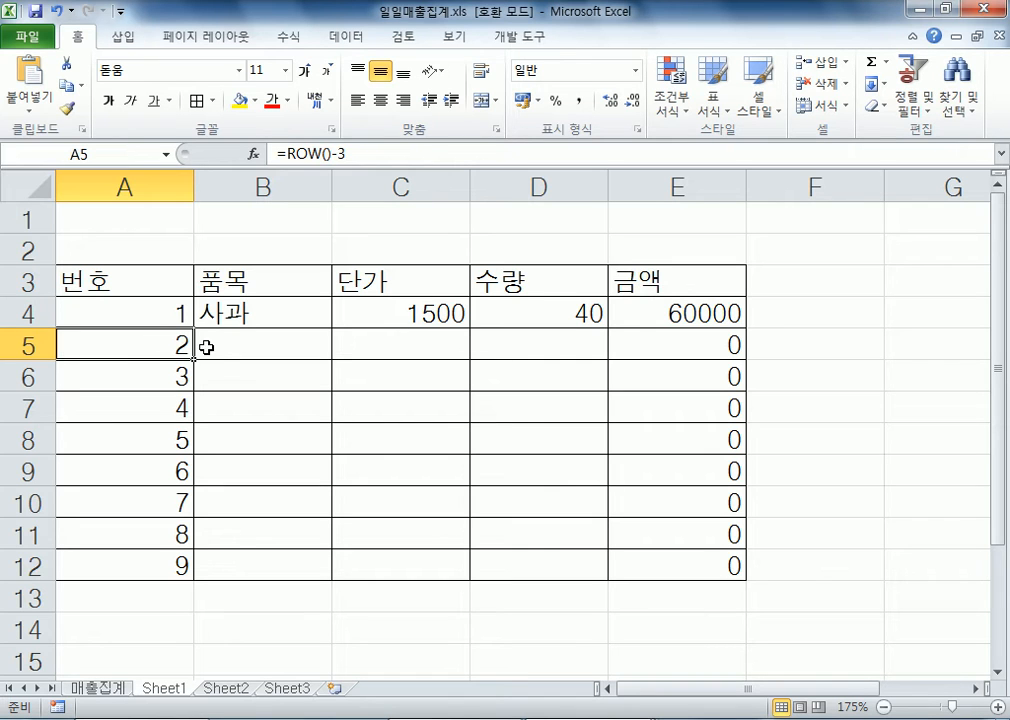
{"action": "left_click", "coordinate": [274, 338]}
{"action": "left_click", "coordinate": [169, 336]}
{"action": "double_click", "coordinate": [169, 336]}
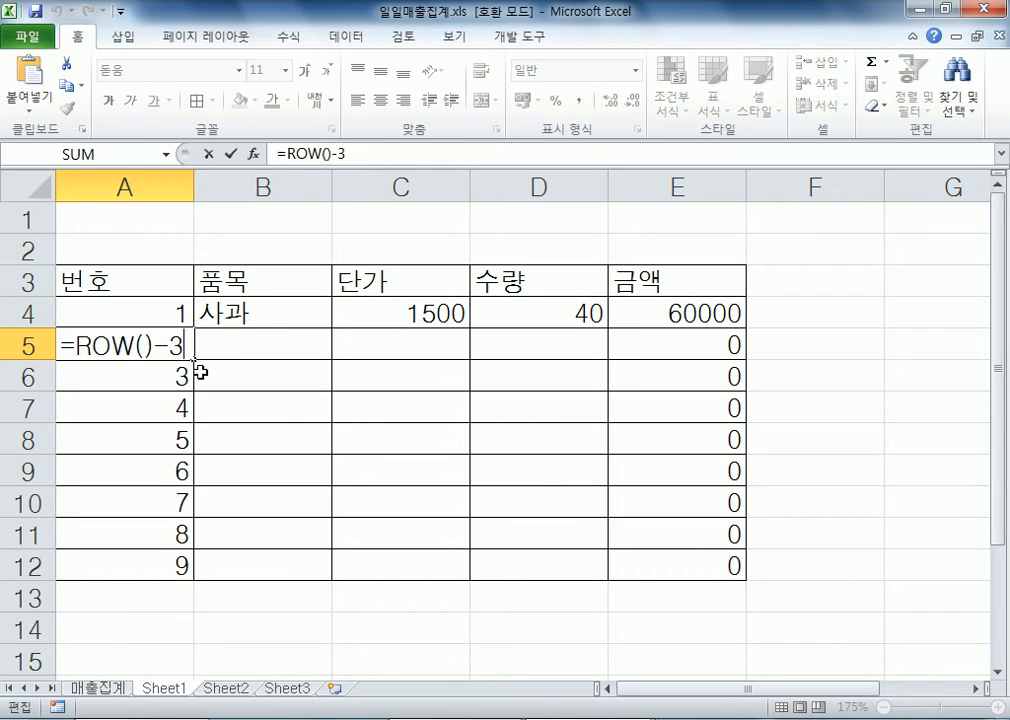
{"action": "key", "text": "Escape"}
{"action": "left_click", "coordinate": [270, 338]}
{"action": "left_click", "coordinate": [261, 318]}
{"action": "left_click", "coordinate": [236, 347]}
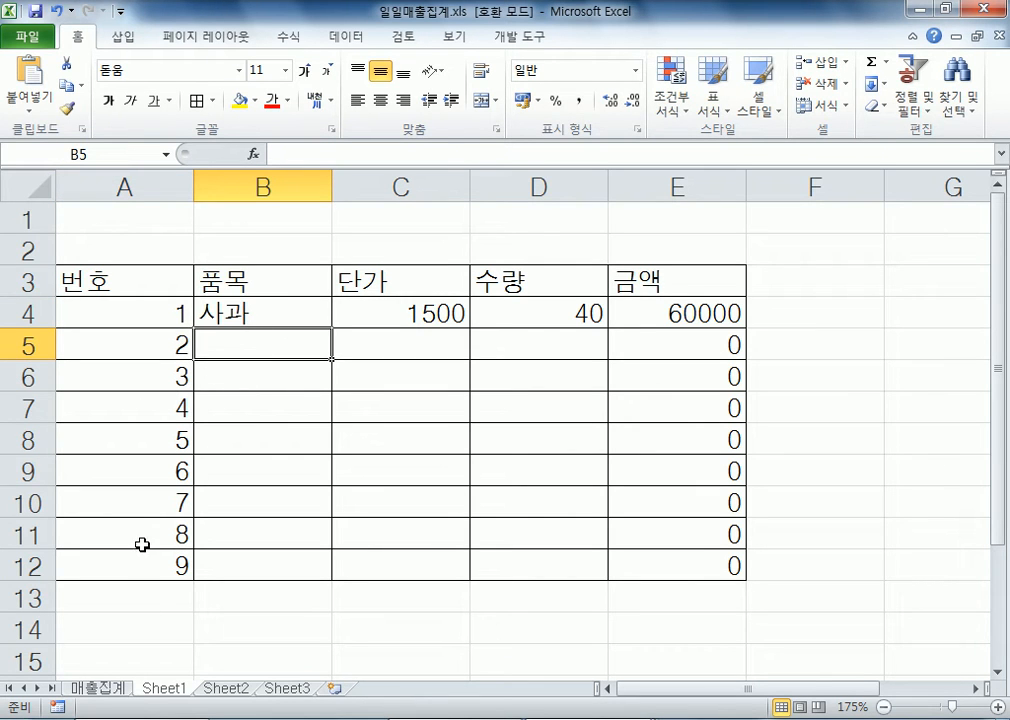
Step: Review the empty-text argument of the IF formula in A4 and fill the formula down the 번호 column to A12
{"action": "left_click", "coordinate": [151, 310]}
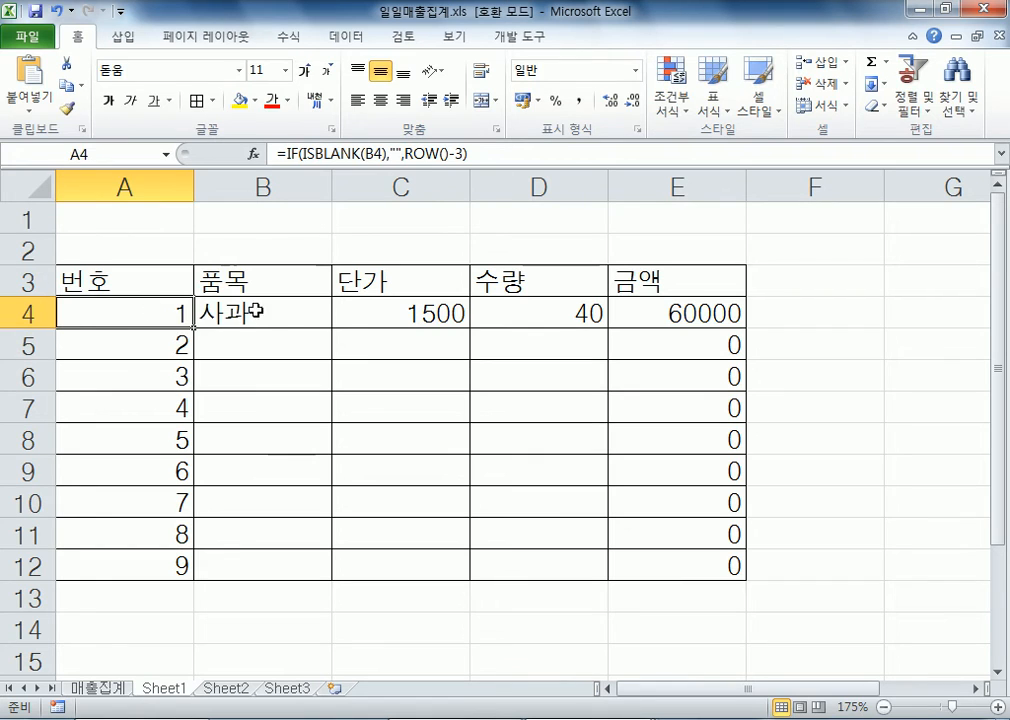
{"action": "double_click", "coordinate": [163, 320]}
{"action": "key", "text": "Escape"}
{"action": "double_click", "coordinate": [183, 318]}
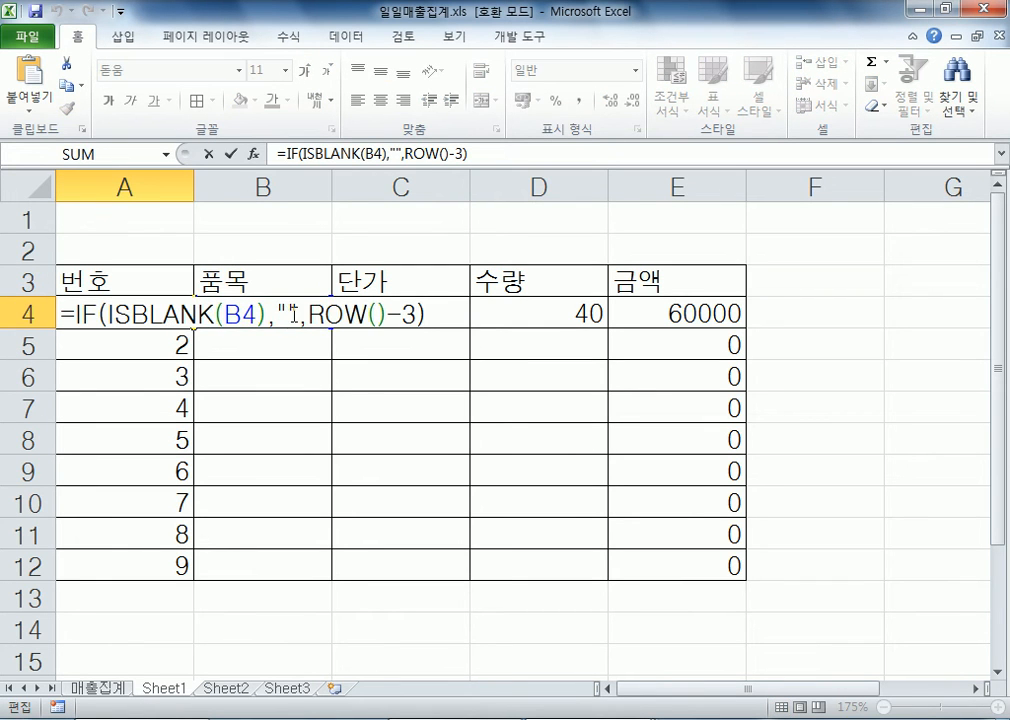
{"action": "left_click", "coordinate": [291, 313]}
{"action": "double_click", "coordinate": [291, 314]}
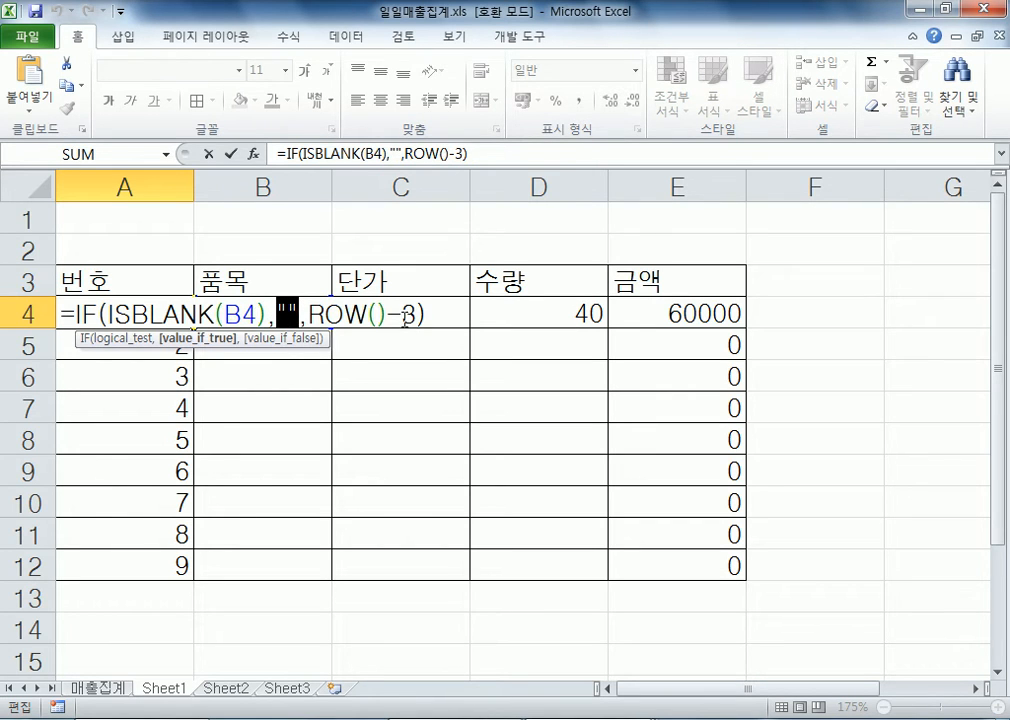
{"action": "key", "text": "Escape"}
{"action": "left_click_drag", "start_coordinate": [190, 327], "coordinate": [194, 569]}
{"action": "left_click", "coordinate": [245, 346]}
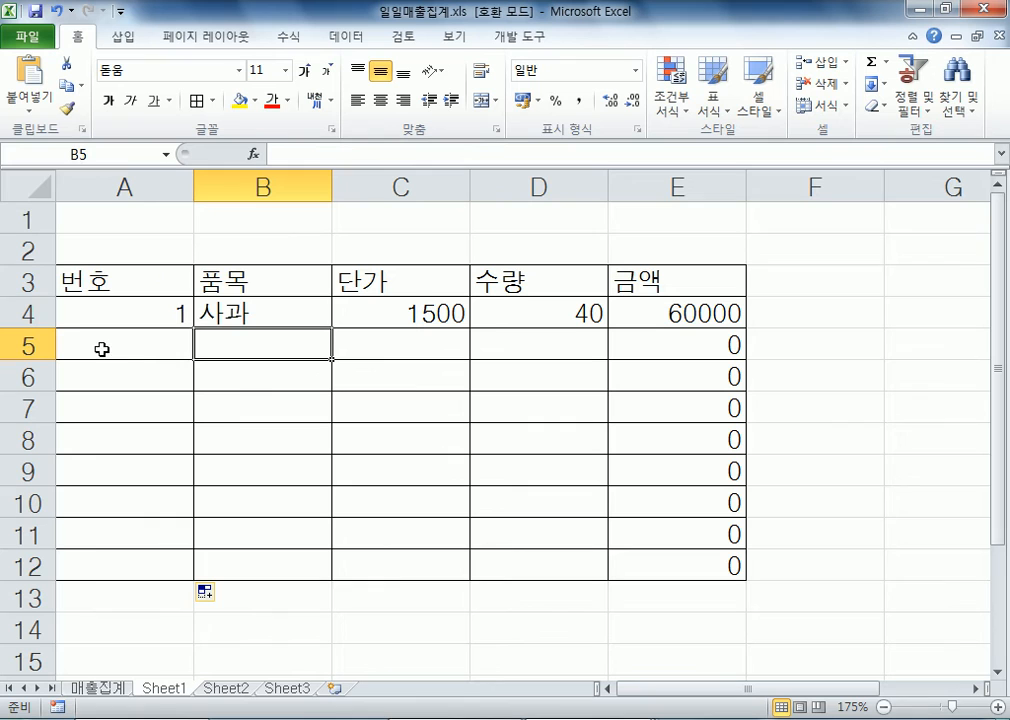
Step: Test the filled 번호 formulas by clearing B4, re-entering 사과 there and entering 복숭아 in B5
{"action": "left_click", "coordinate": [255, 316]}
{"action": "key", "text": "Delete"}
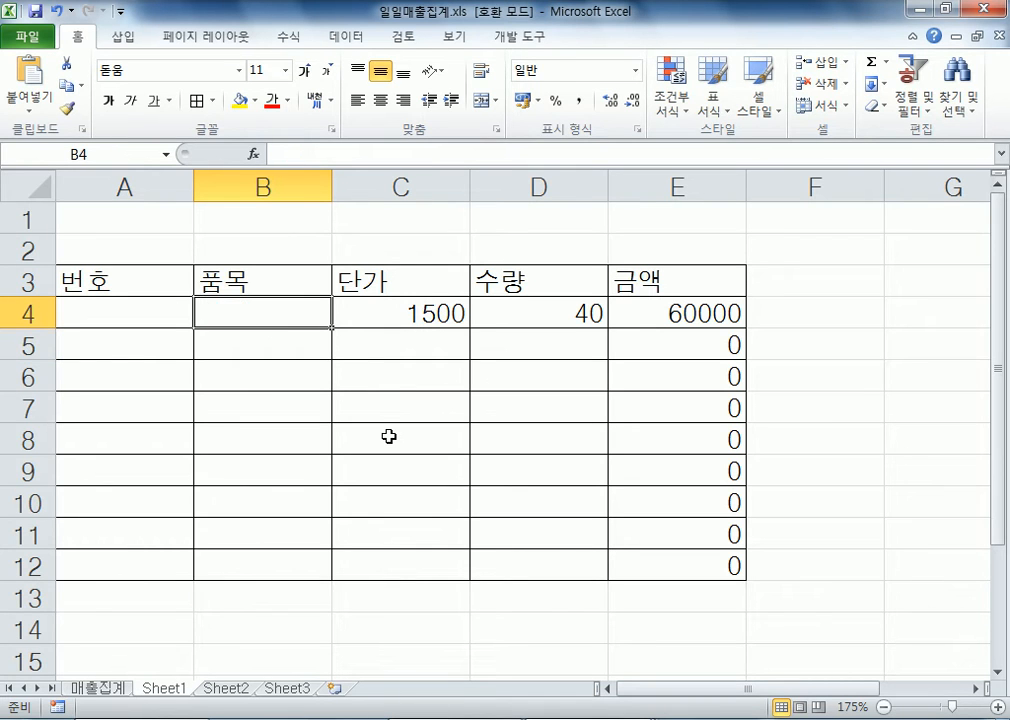
{"action": "type", "text": "사과"}
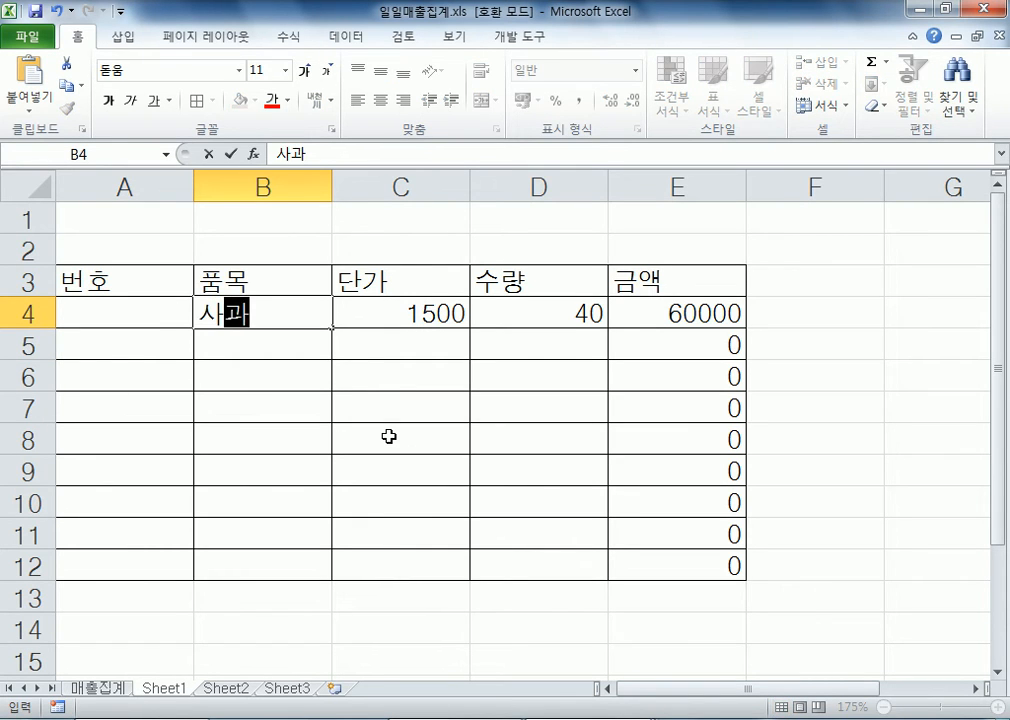
{"action": "key", "text": "Return"}
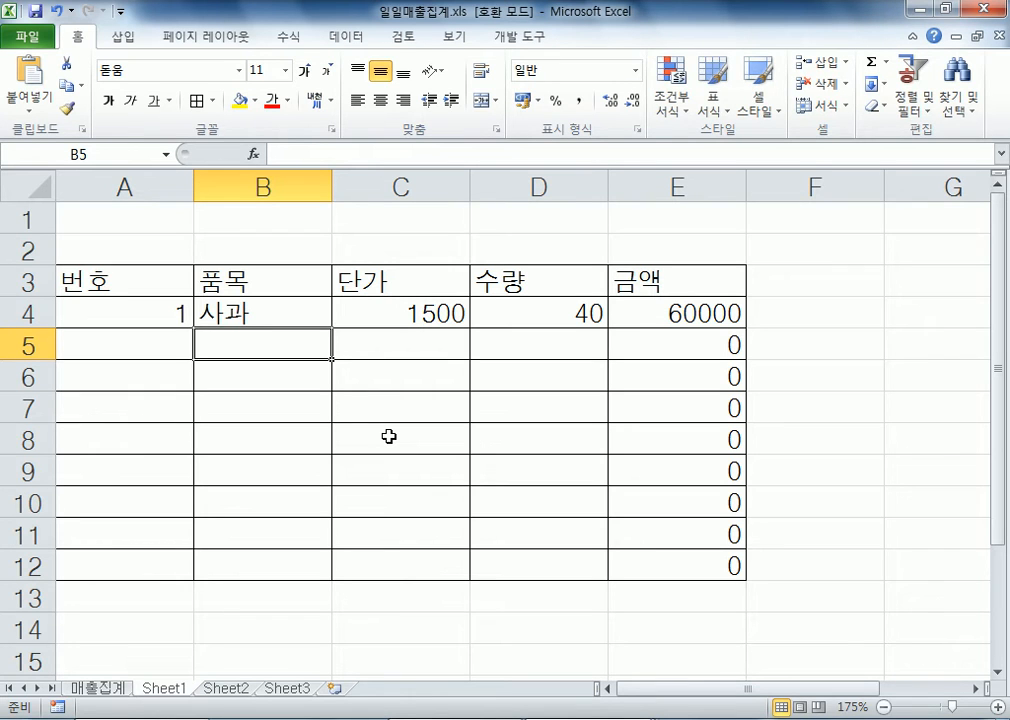
{"action": "type", "text": "복숭아"}
{"action": "key", "text": "Return"}
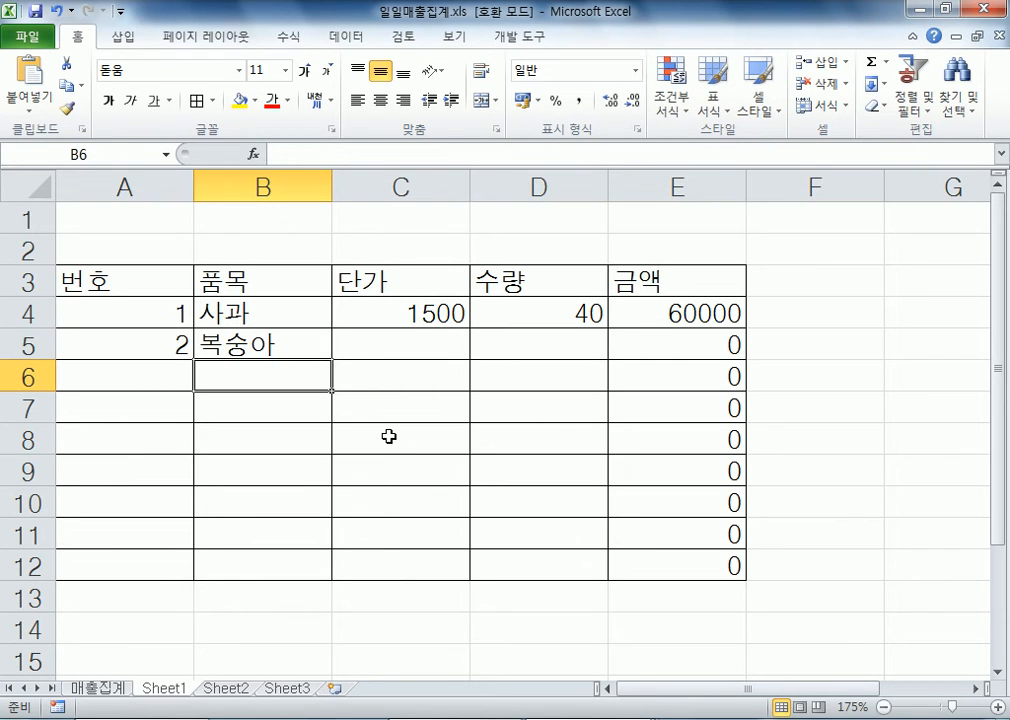
Step: Clear the 품목 entries in B5 and B4
{"action": "key", "text": "Up"}
{"action": "key", "text": "Delete"}
{"action": "key", "text": "Up"}
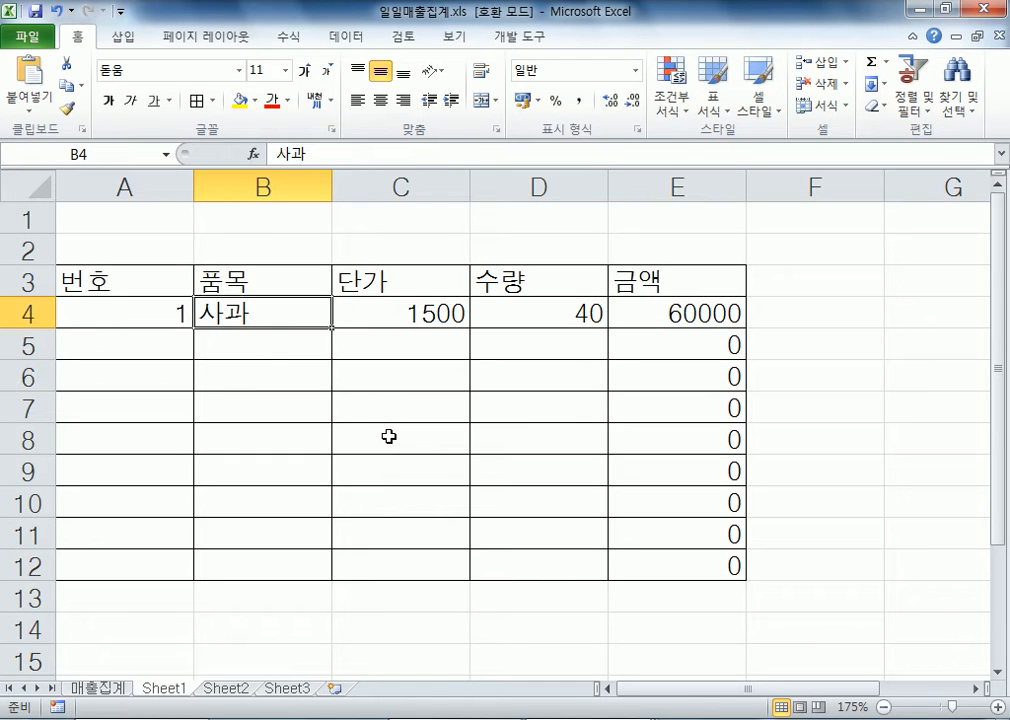
{"action": "key", "text": "Delete"}
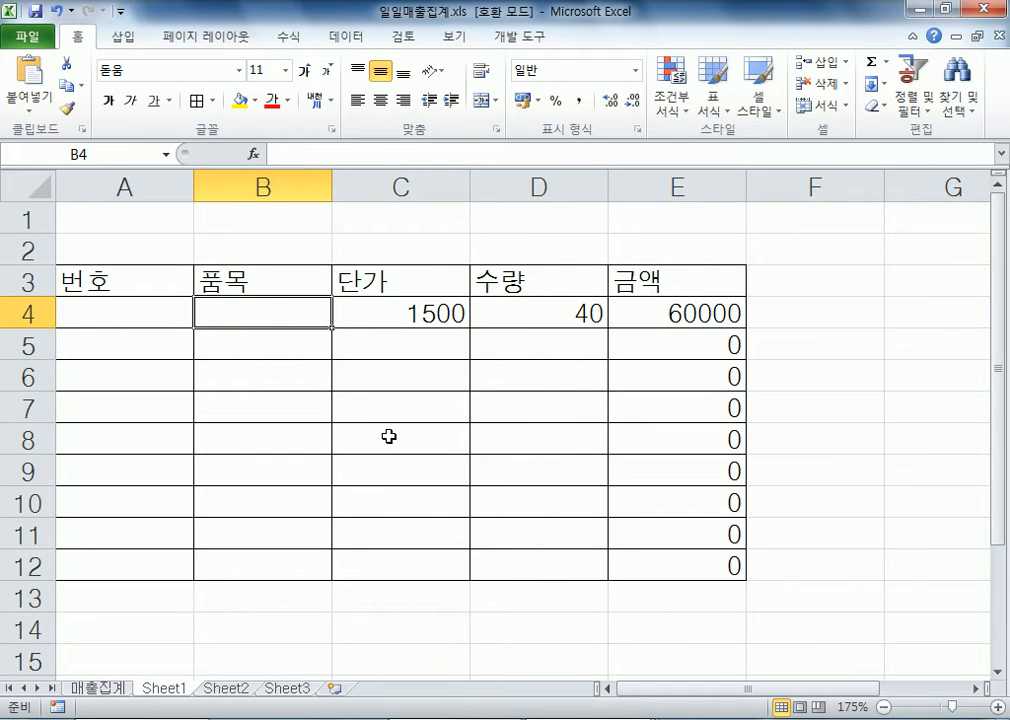
Step: Change the 금액 formula in E4 to =IF(ISBLANK(B4),"",C4*D4)
{"action": "left_click", "coordinate": [706, 313]}
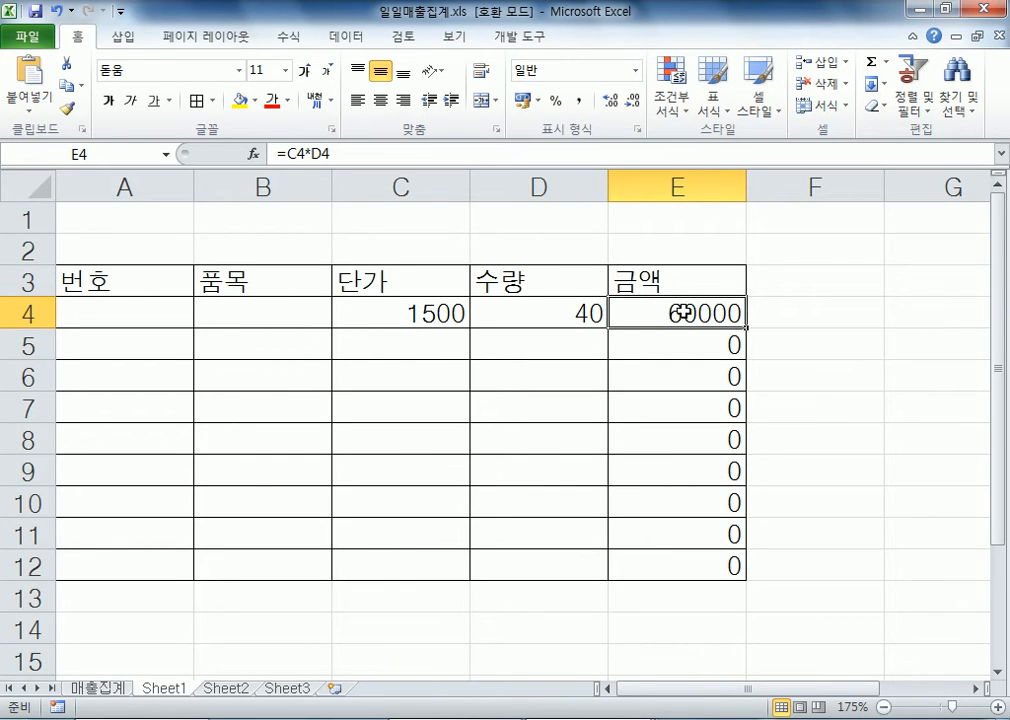
{"action": "double_click", "coordinate": [706, 313]}
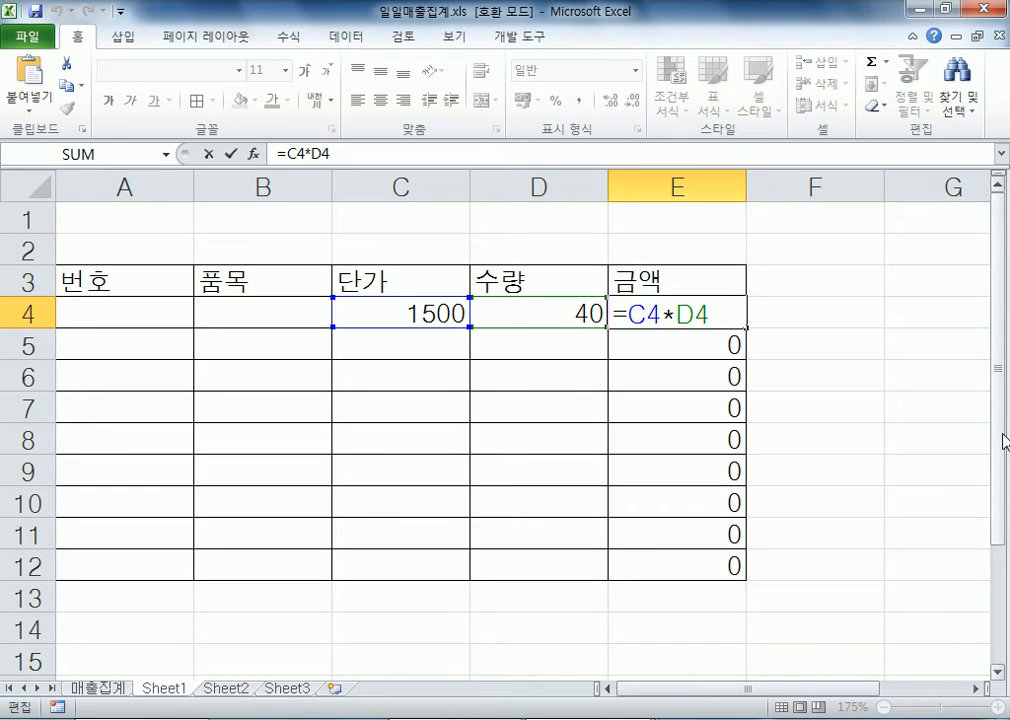
{"action": "type", "text": "ㅣ"}
{"action": "key", "text": "BackSpace"}
{"action": "type", "text": "IF(ISB"}
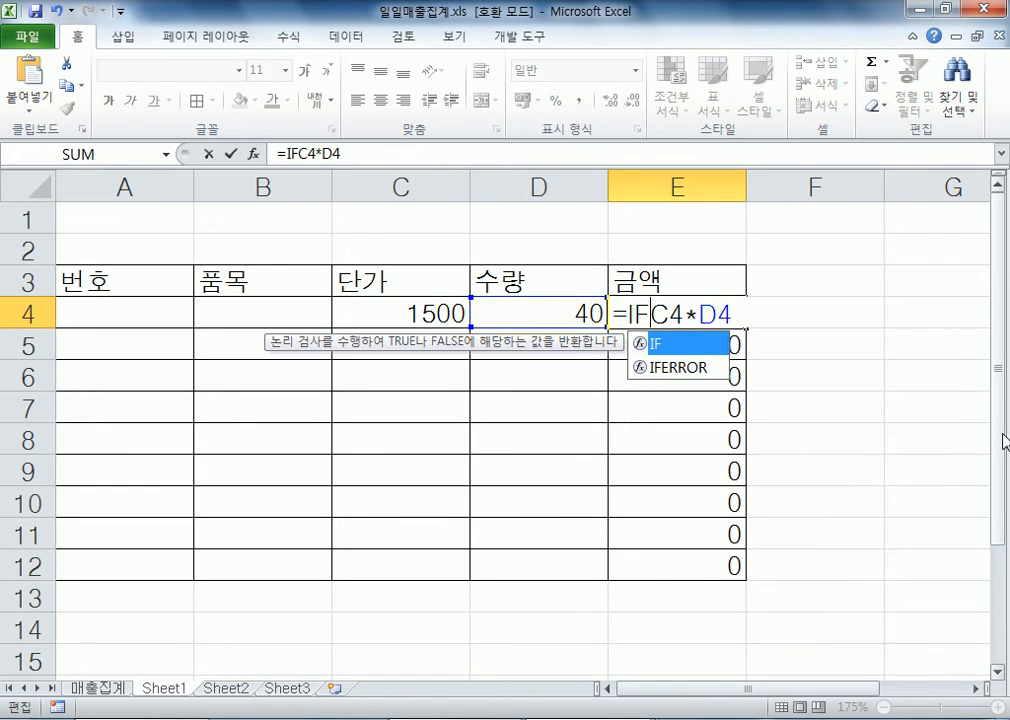
{"action": "type", "text": "LANK("}
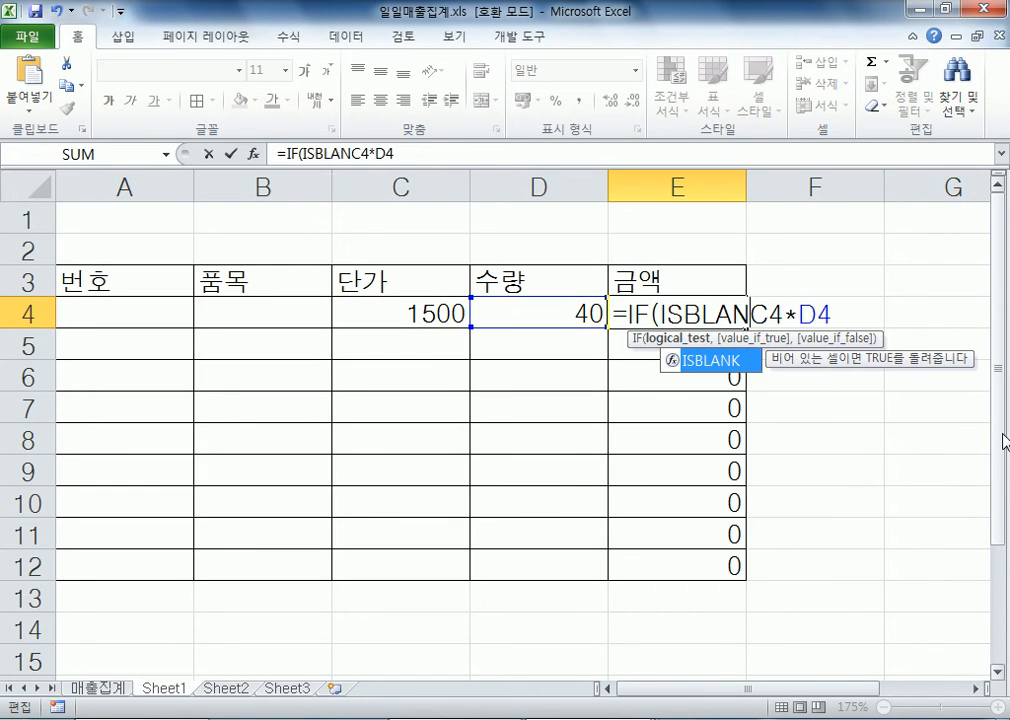
{"action": "left_click", "coordinate": [260, 301]}
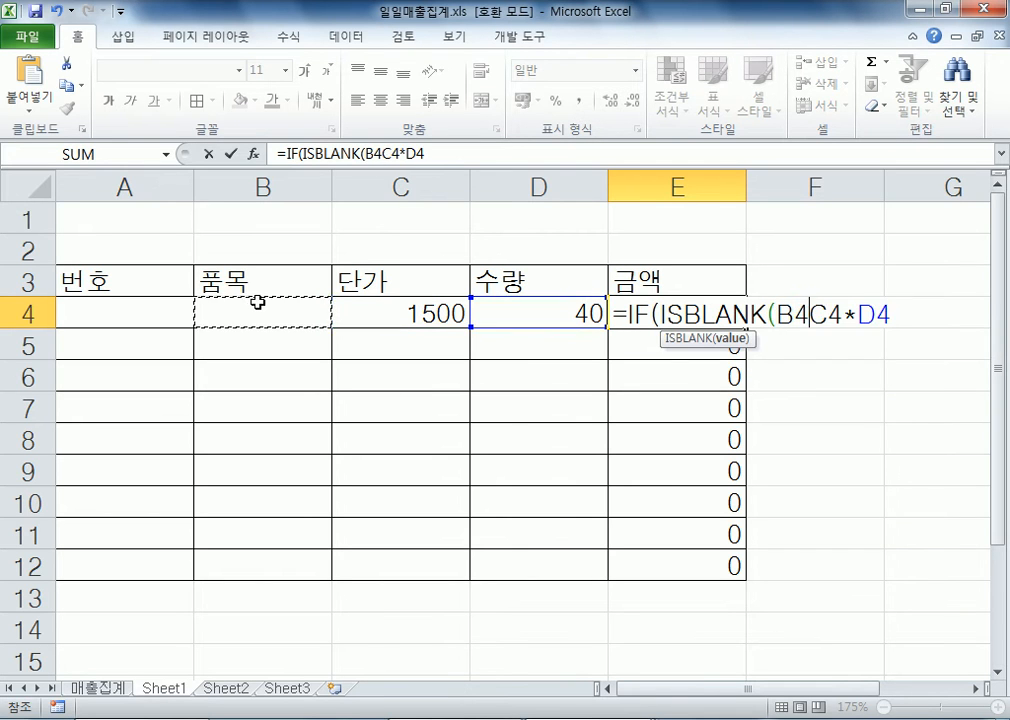
{"action": "type", "text": ")"}
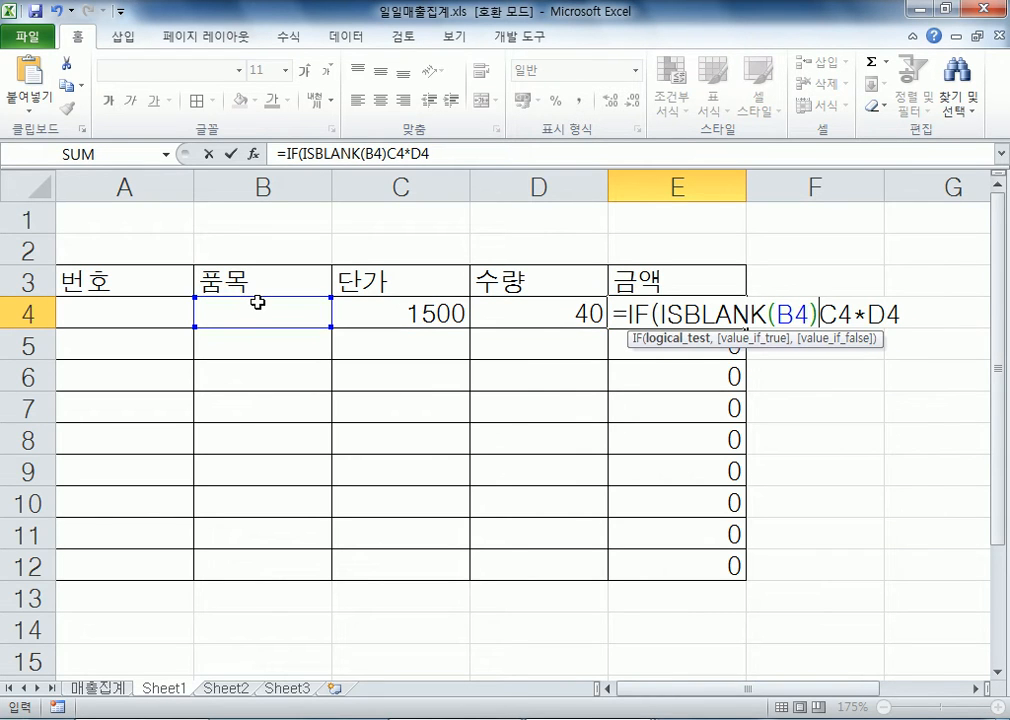
{"action": "type", "text": ",\"\","}
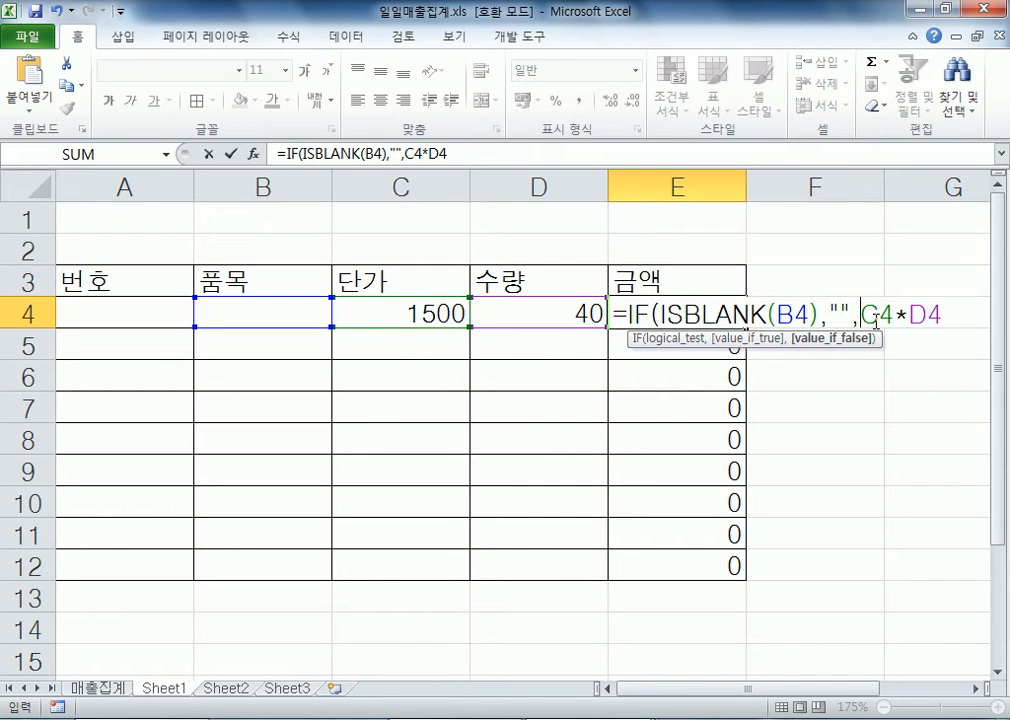
{"action": "key", "text": "Return"}
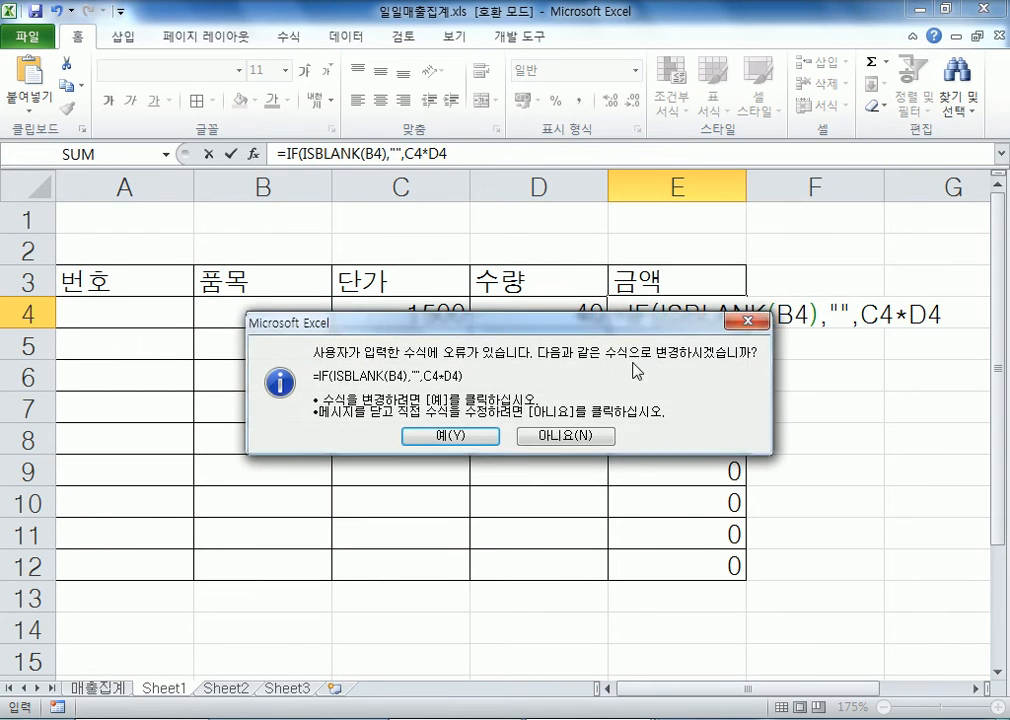
{"action": "key", "text": "Return"}
Step: Check the 금액 cell E4 while B4 is empty, and enter 사과 in B4 as the 품목
{"action": "left_click", "coordinate": [658, 317]}
{"action": "left_click", "coordinate": [380, 320]}
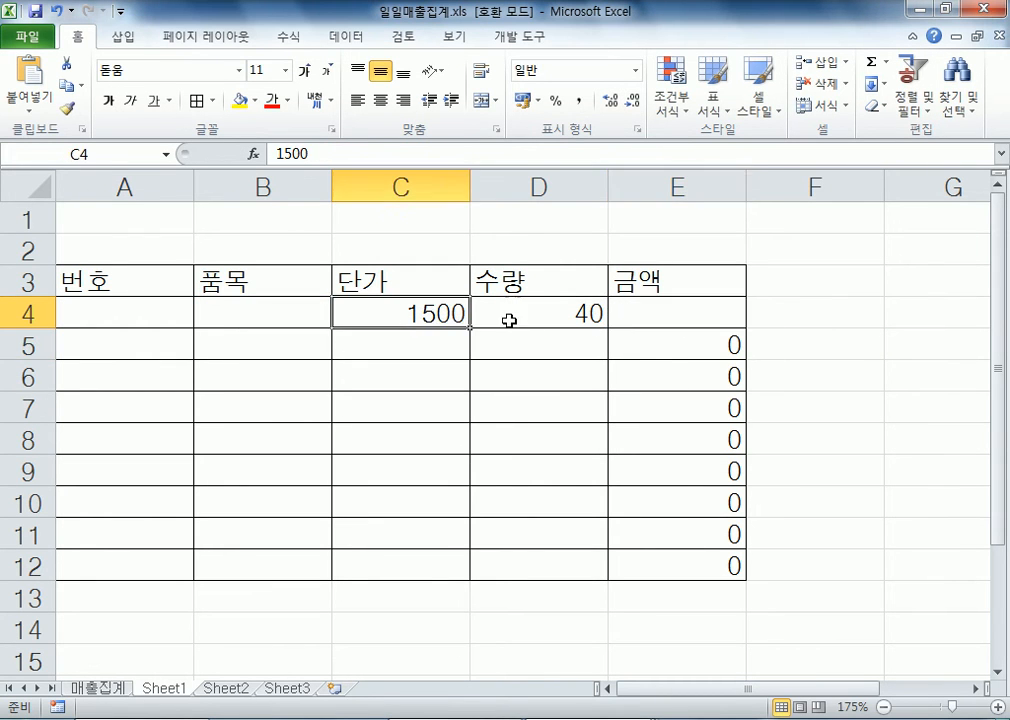
{"action": "left_click", "coordinate": [475, 318]}
{"action": "left_click", "coordinate": [665, 311]}
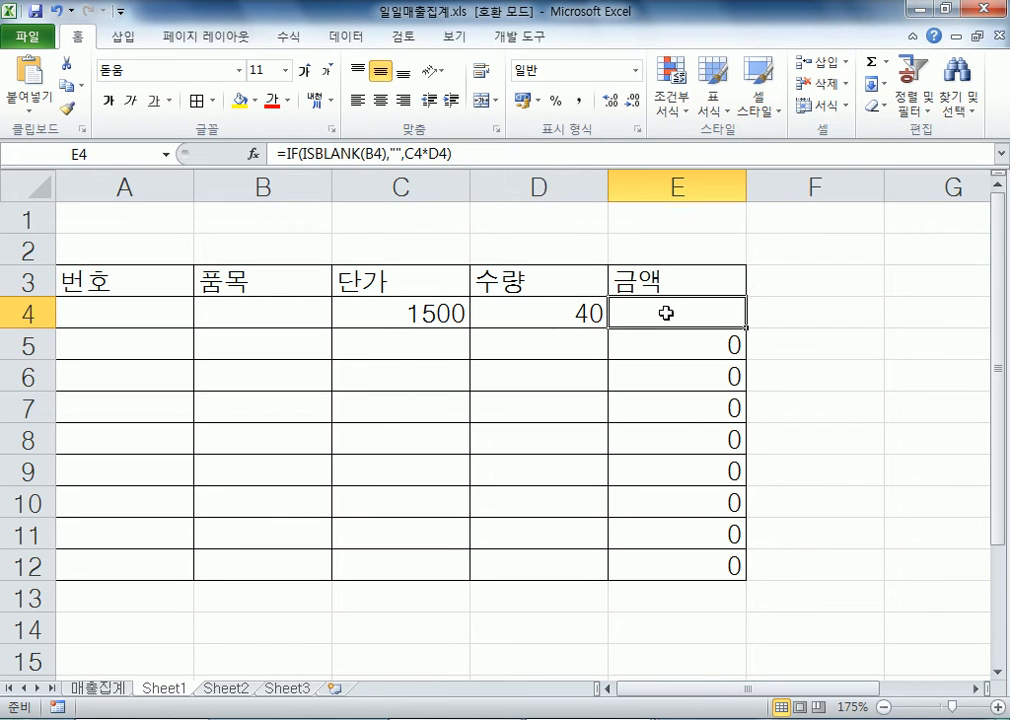
{"action": "left_click", "coordinate": [274, 304]}
{"action": "type", "text": "TKRH"}
{"action": "key", "text": "Escape"}
{"action": "key", "text": "Hangul"}
{"action": "type", "text": "사과"}
{"action": "key", "text": "Return"}
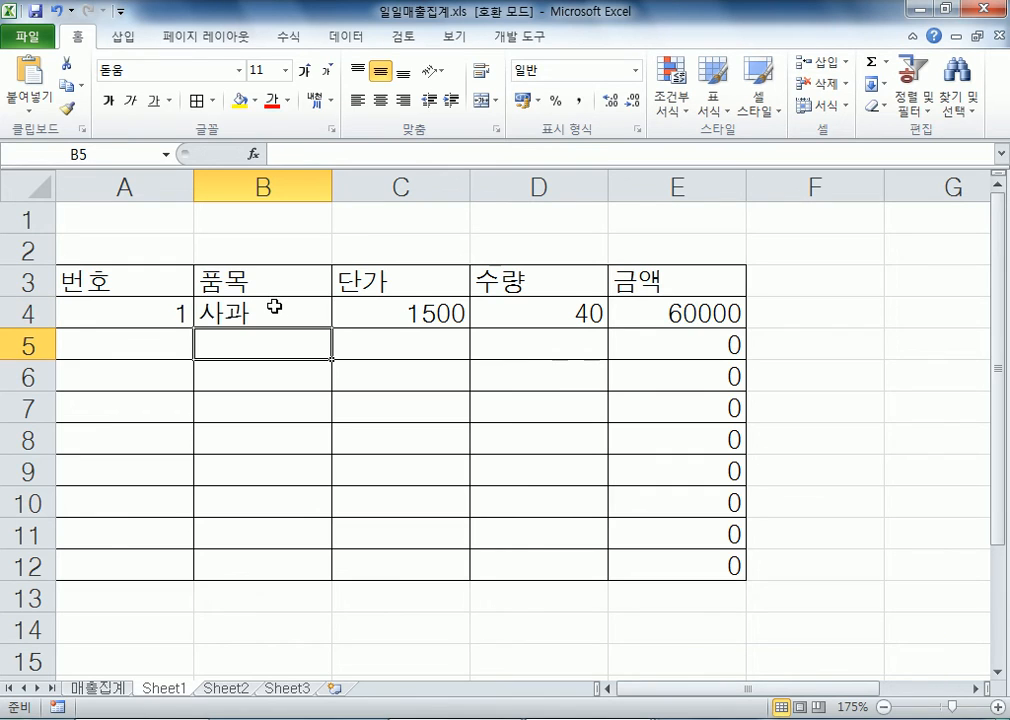
Step: Fill the 금액 formula from E4 down to E12 and check the copied formula in E5
{"action": "left_click_drag", "start_coordinate": [712, 334], "coordinate": [722, 565]}
{"action": "left_click", "coordinate": [715, 318]}
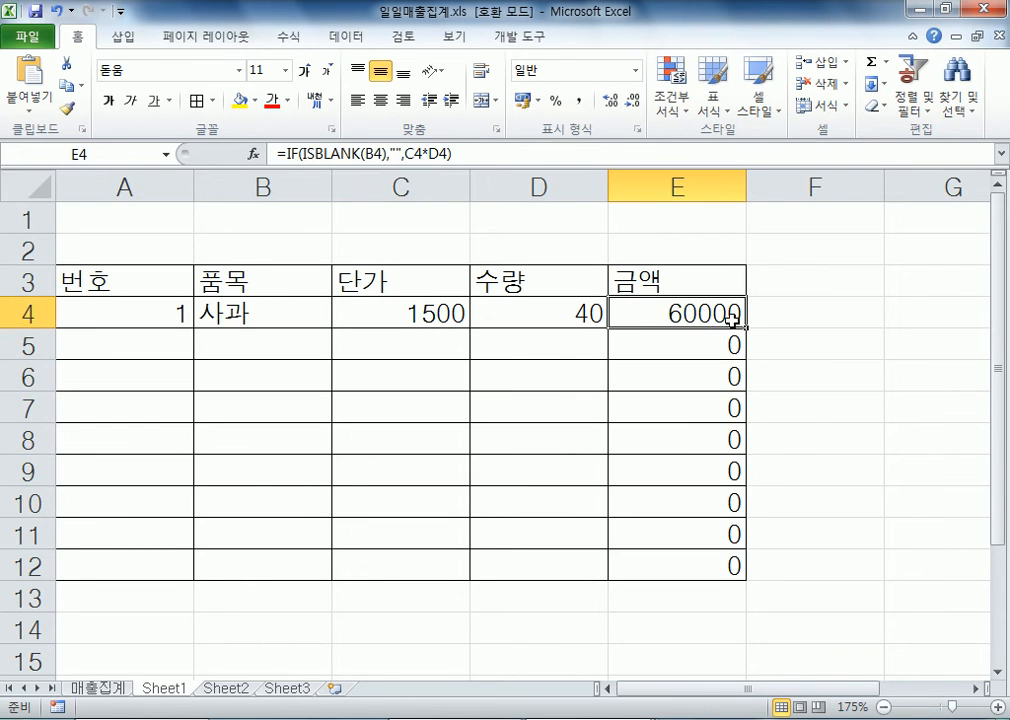
{"action": "left_click_drag", "start_coordinate": [744, 328], "coordinate": [755, 575]}
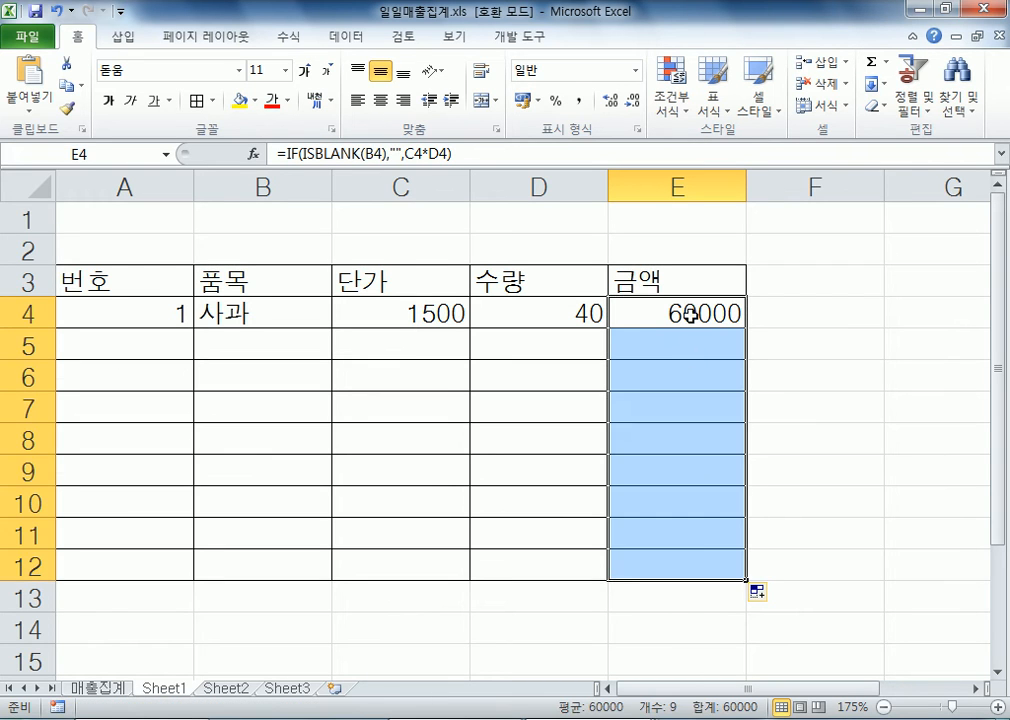
{"action": "left_click", "coordinate": [654, 344]}
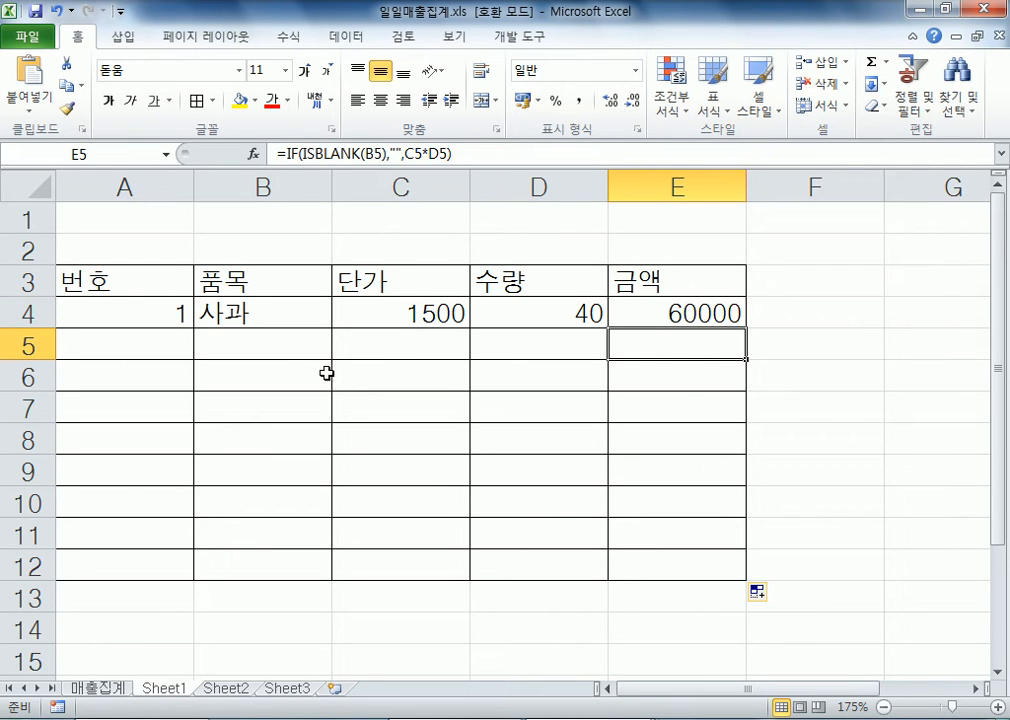
Step: Enter 복숭아 as the 품목 in B5 and check the 번호 and 금액 cells of that row
{"action": "left_click", "coordinate": [248, 345]}
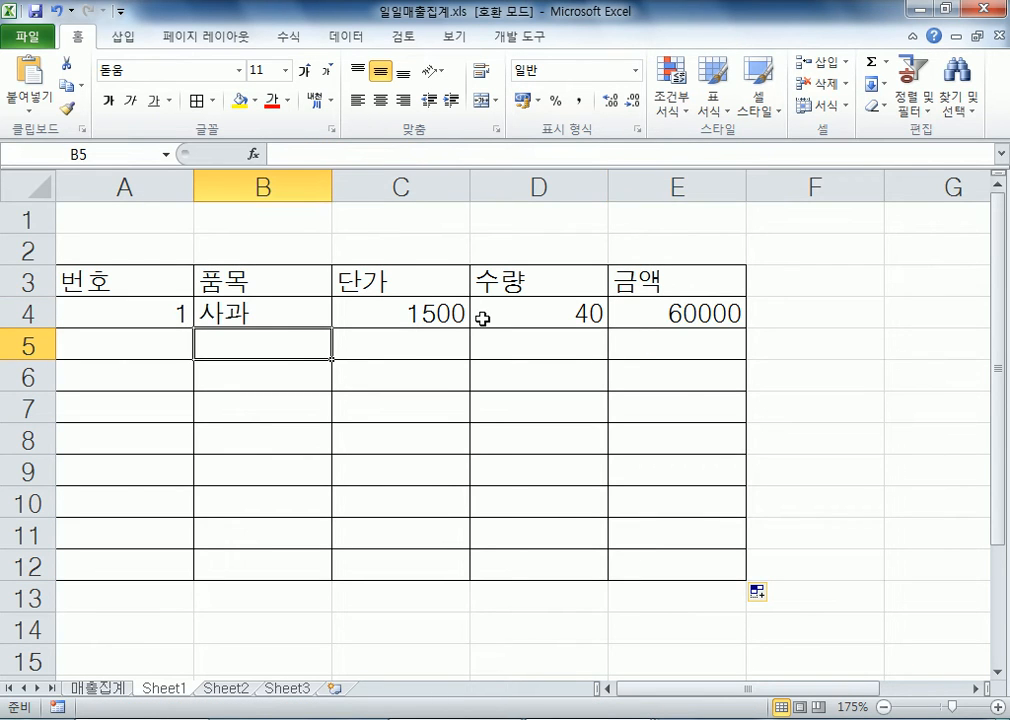
{"action": "type", "text": "복숭아"}
{"action": "key", "text": "Return"}
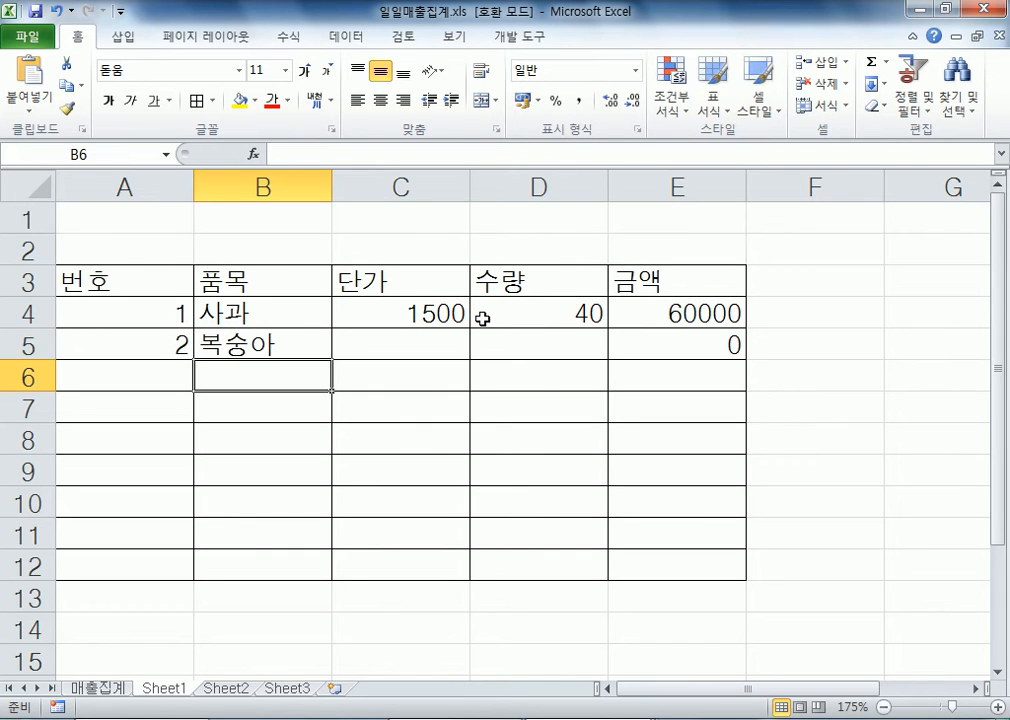
{"action": "key", "text": "Up"}
{"action": "key", "text": "Left"}
{"action": "key", "text": "Right"}
{"action": "key", "text": "Right"}
{"action": "key", "text": "Right"}
{"action": "key", "text": "Right"}
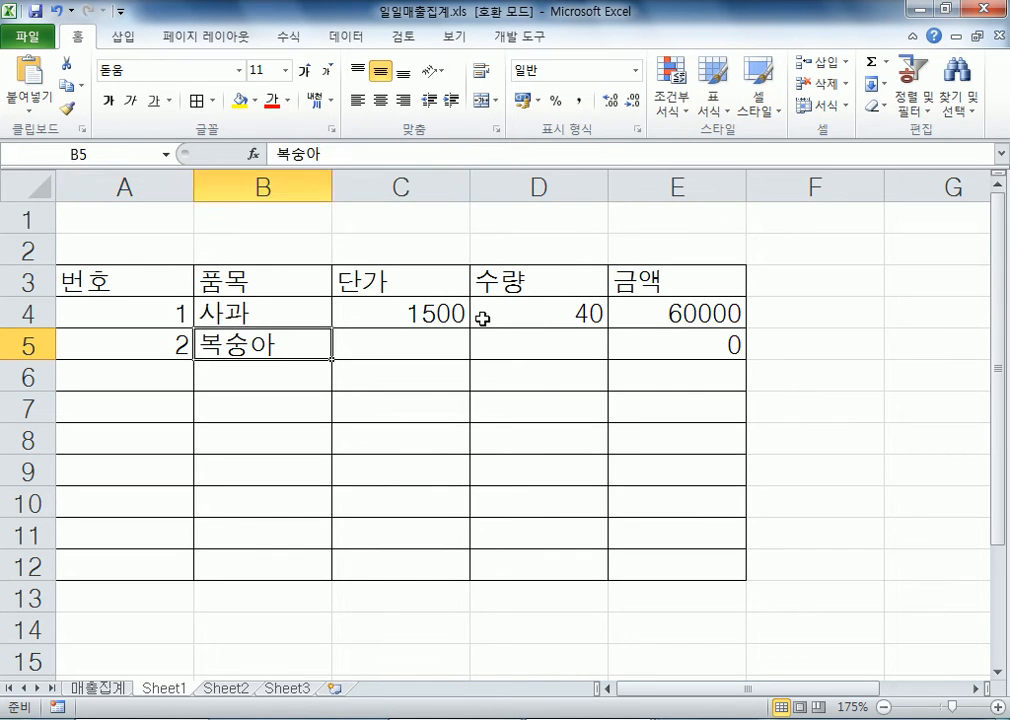
Step: Enter the 단가 3000 and the 수량 15 for 복숭아 in row 5
{"action": "key", "text": "Left"}
{"action": "key", "text": "Left"}
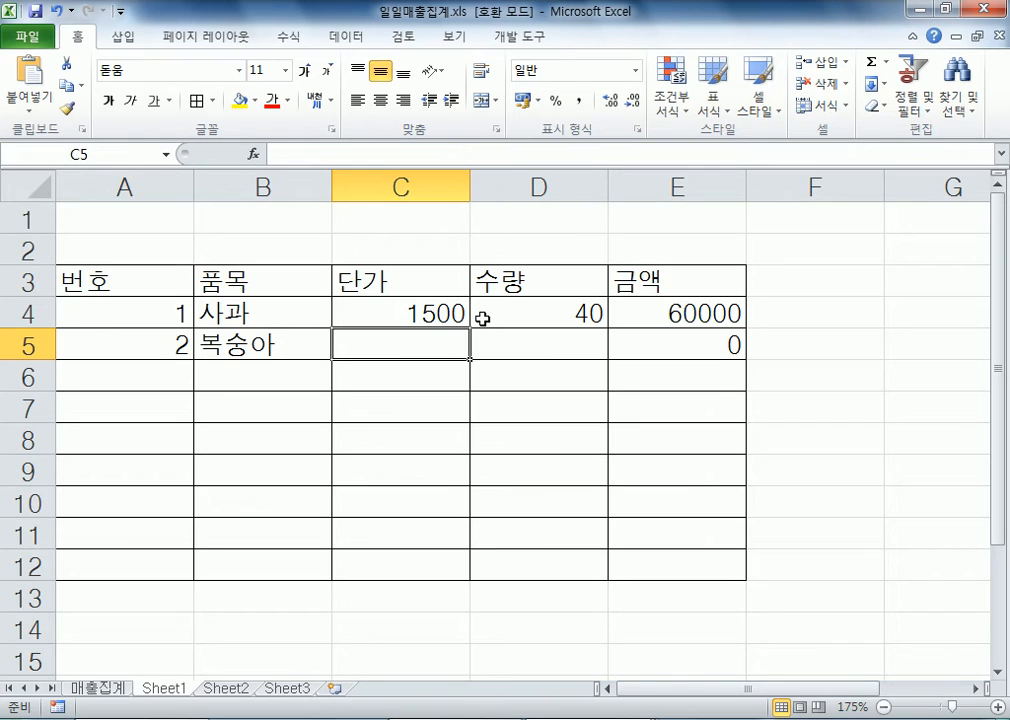
{"action": "type", "text": "3000"}
{"action": "key", "text": "Right"}
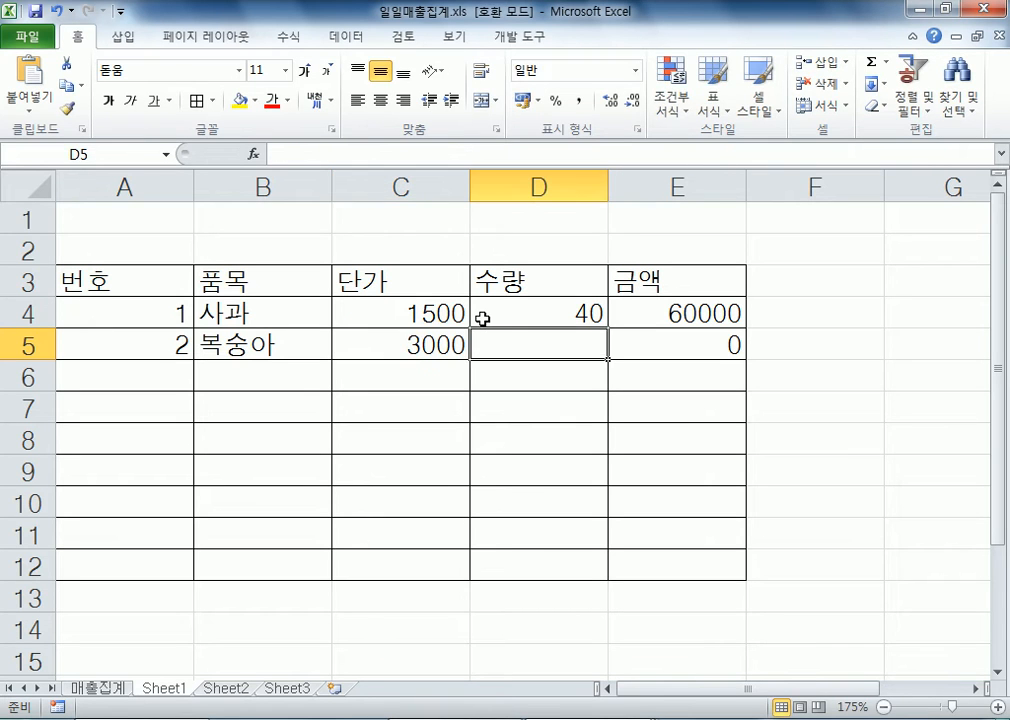
{"action": "type", "text": "15"}
{"action": "key", "text": "Return"}
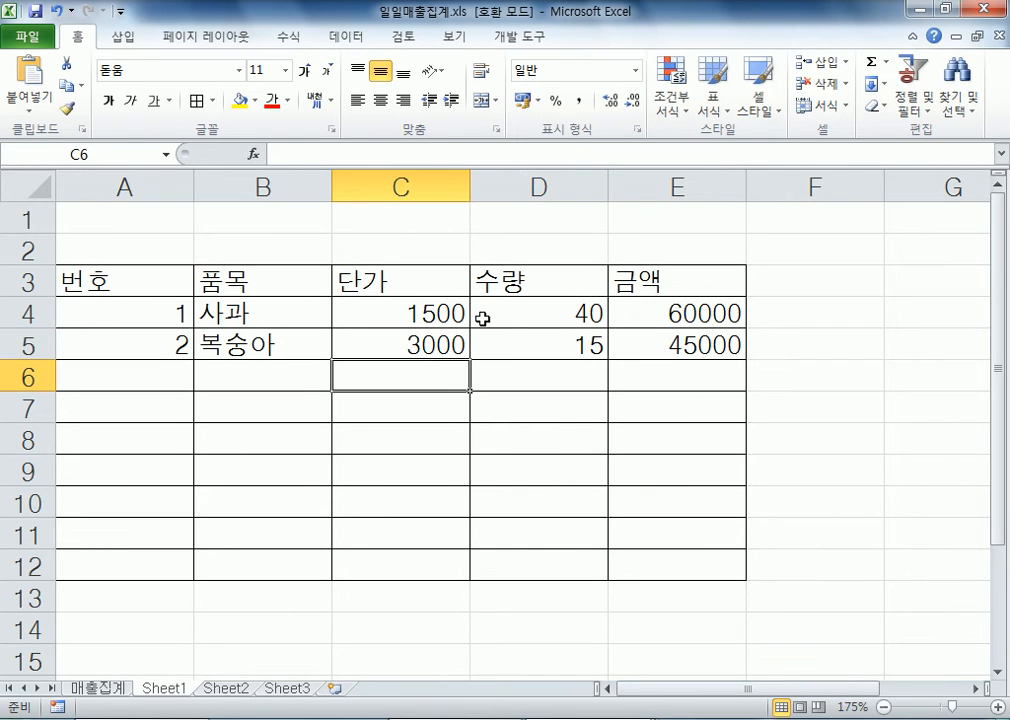
Step: Apply the comma style with thousands separators to the 단가, 수량 and 금액 cells C4:E12
{"action": "left_click_drag", "start_coordinate": [392, 308], "coordinate": [683, 571]}
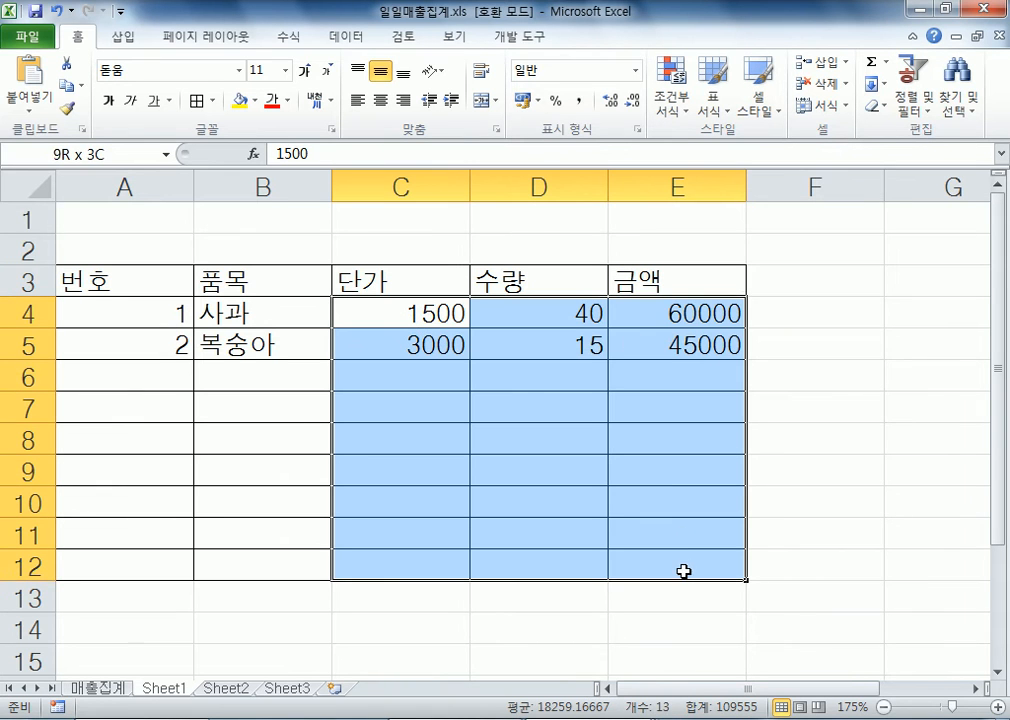
{"action": "left_click", "coordinate": [584, 104]}
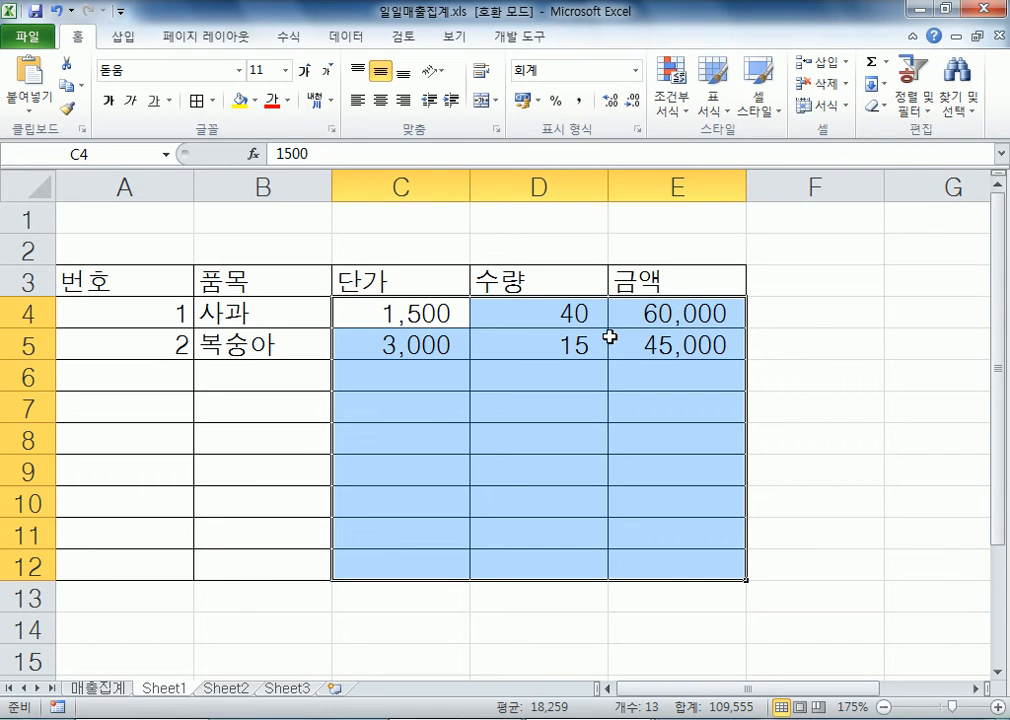
{"action": "left_click", "coordinate": [237, 376]}
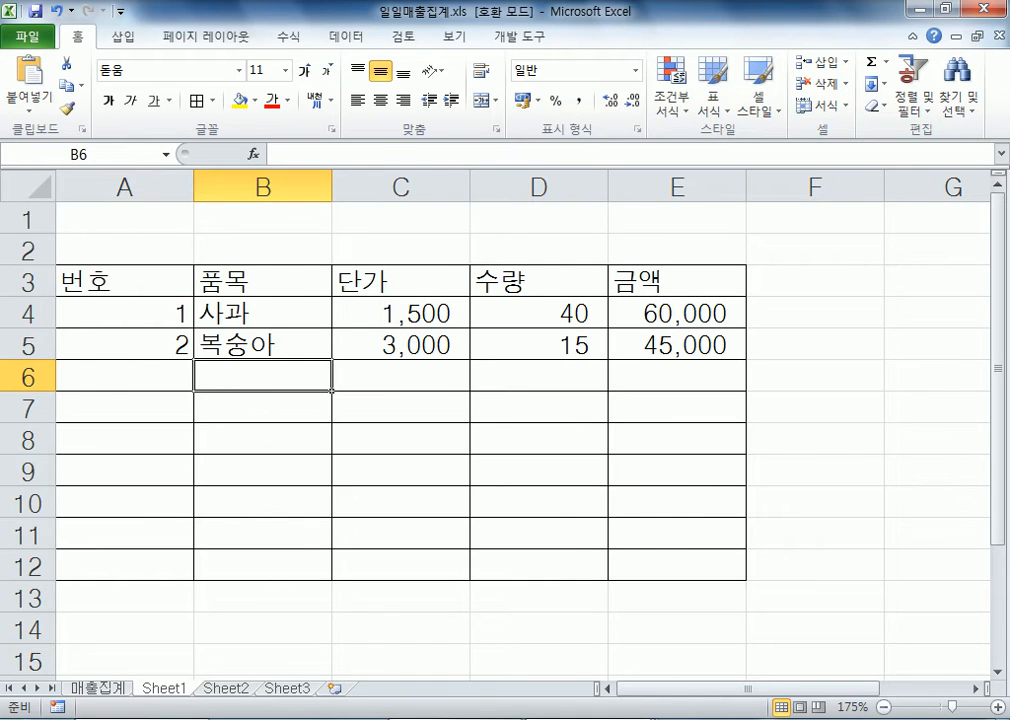
Step: Glance at the Notepad notes and examine the 번호 formula in A4, including its empty-text argument
{"action": "key", "text": "alt+Tab"}
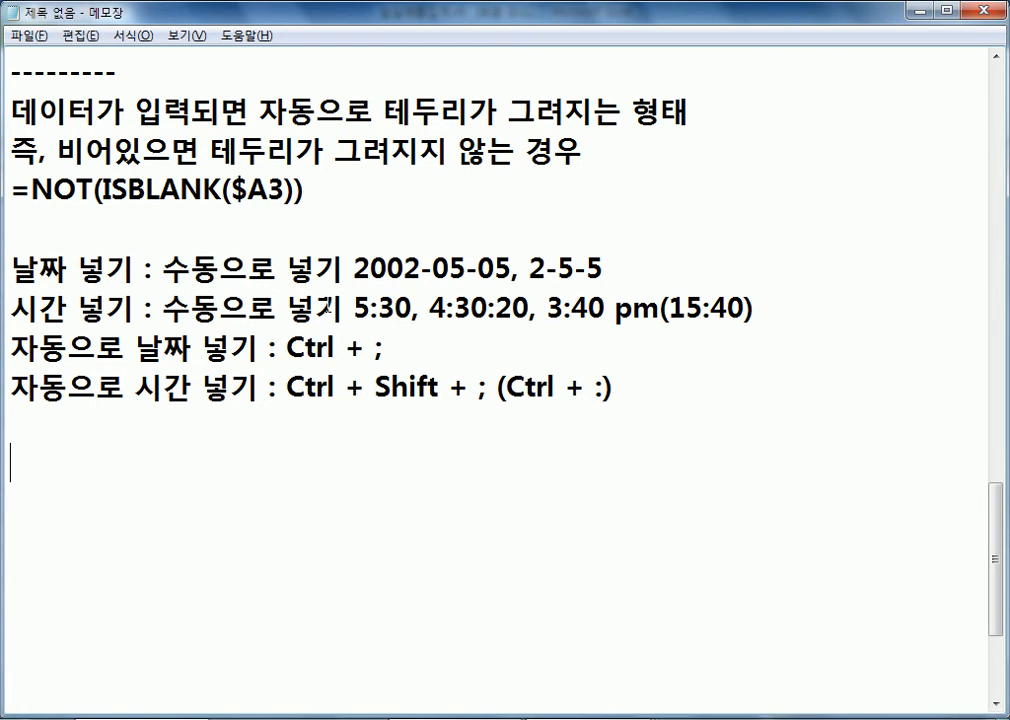
{"action": "key", "text": "alt+Tab"}
{"action": "double_click", "coordinate": [144, 311]}
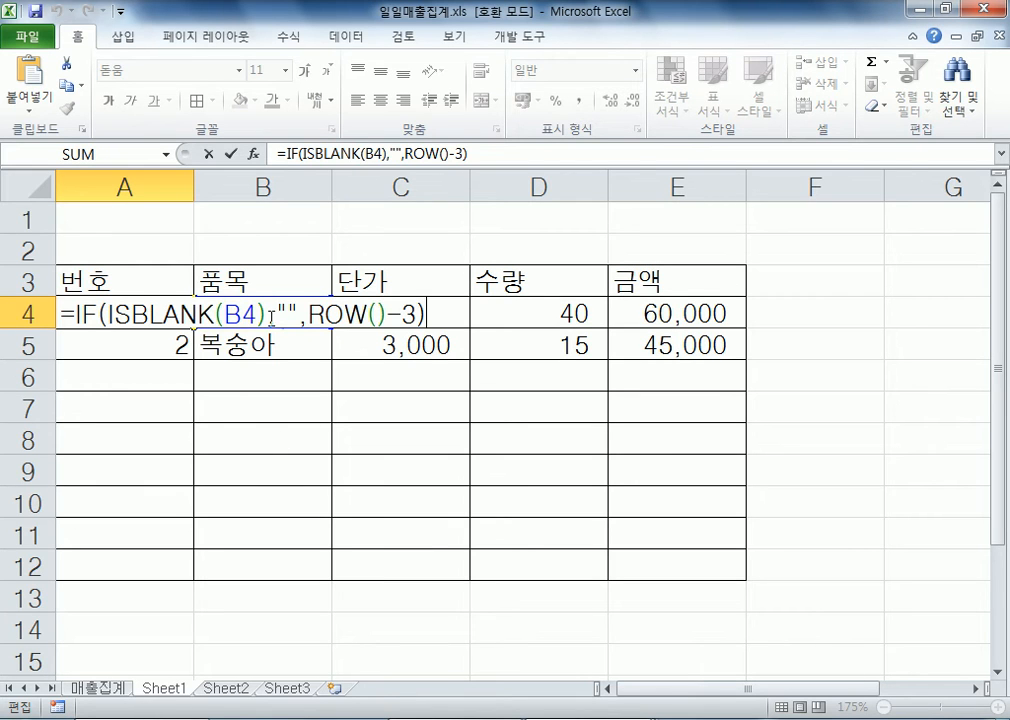
{"action": "left_click_drag", "start_coordinate": [276, 313], "coordinate": [298, 313]}
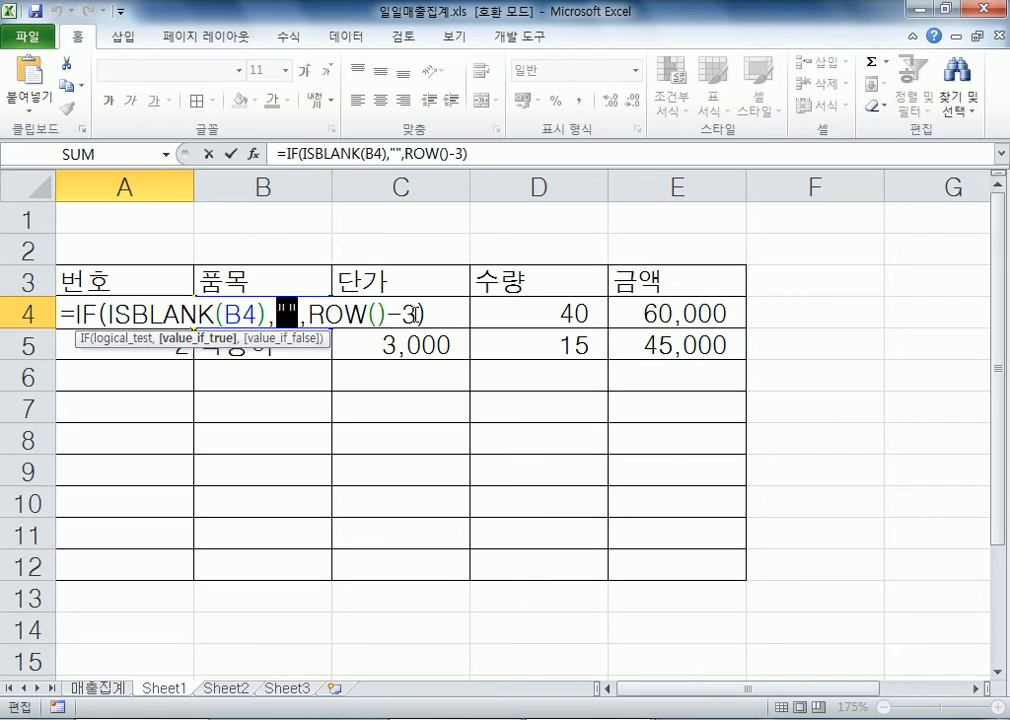
{"action": "key", "text": "Return"}
Step: Clear the 품목 in B4 and check the 번호 and 금액 cells of that row
{"action": "left_click", "coordinate": [282, 313]}
{"action": "key", "text": "Delete"}
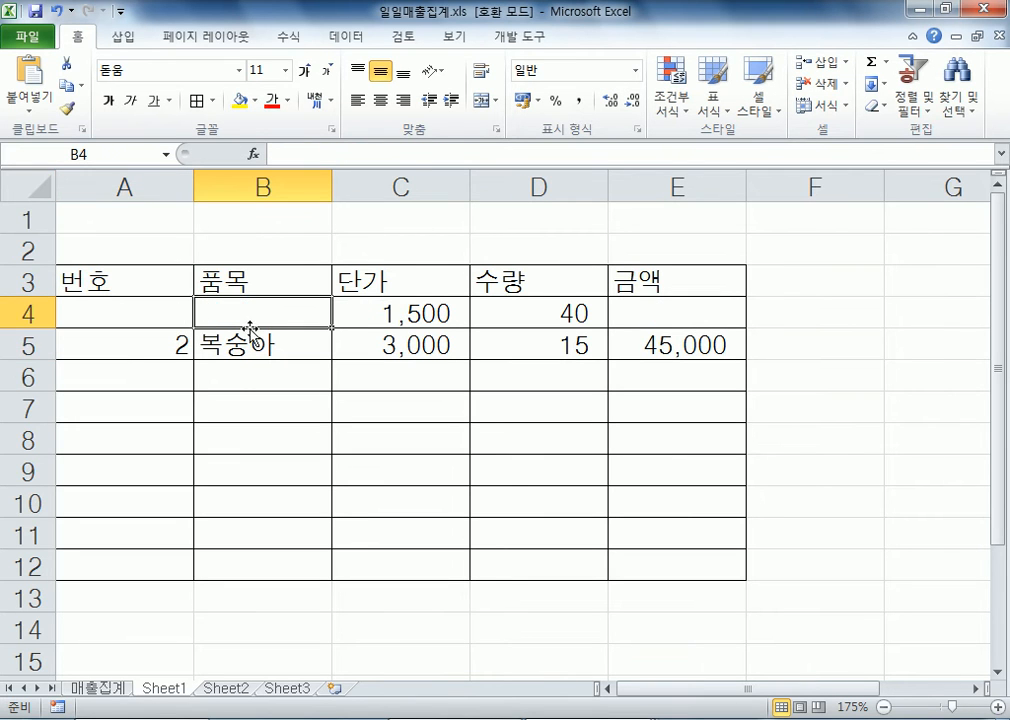
{"action": "left_click", "coordinate": [174, 313]}
{"action": "key", "text": "Right"}
{"action": "key", "text": "Left"}
{"action": "key", "text": "Right"}
{"action": "key", "text": "Left"}
{"action": "key", "text": "Right"}
{"action": "key", "text": "Left"}
{"action": "left_click", "coordinate": [234, 310]}
{"action": "left_click", "coordinate": [675, 311]}
Step: Enter 사과 again as the 품목 in B4 and check the formulas in A4 and E4
{"action": "left_click", "coordinate": [318, 311]}
{"action": "type", "text": "사과"}
{"action": "key", "text": "Return"}
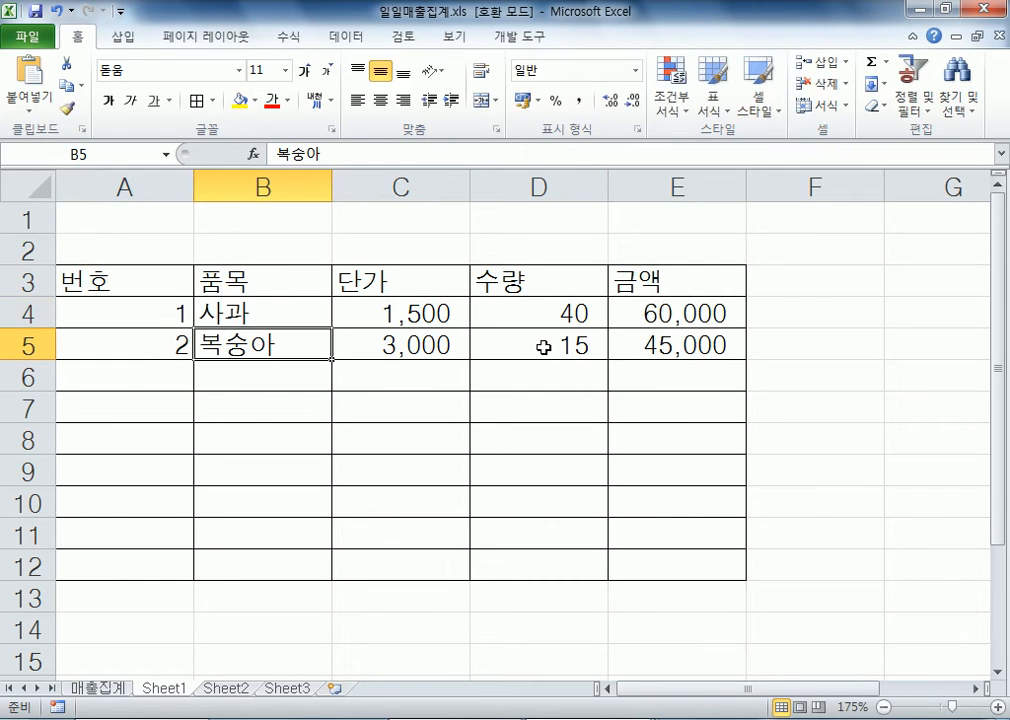
{"action": "left_click", "coordinate": [165, 313]}
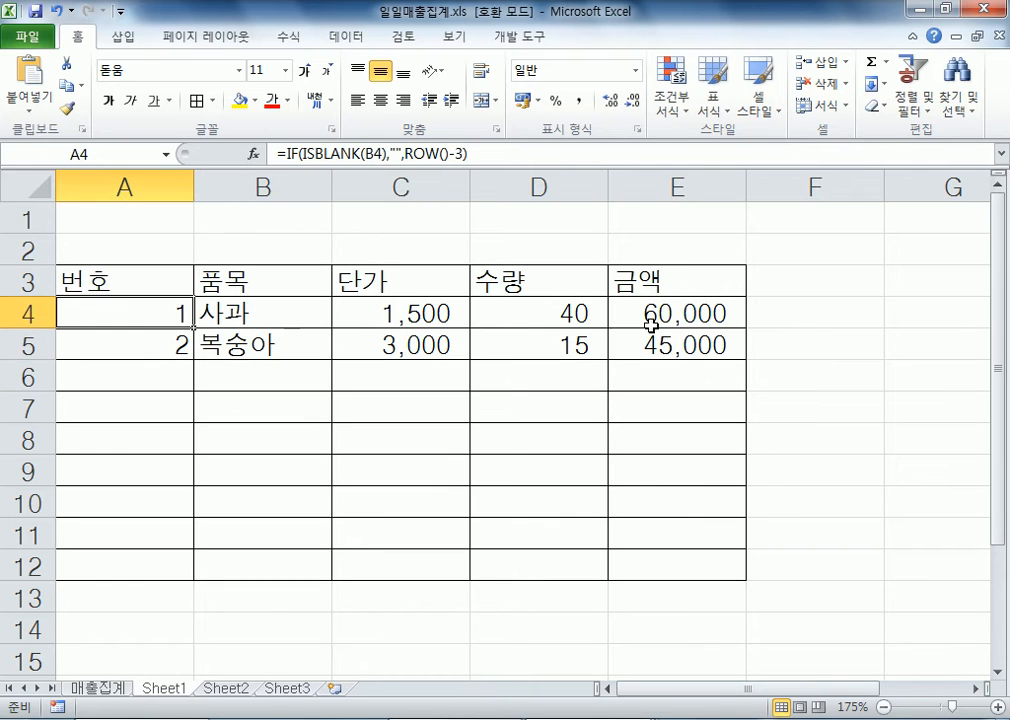
{"action": "left_click", "coordinate": [677, 308]}
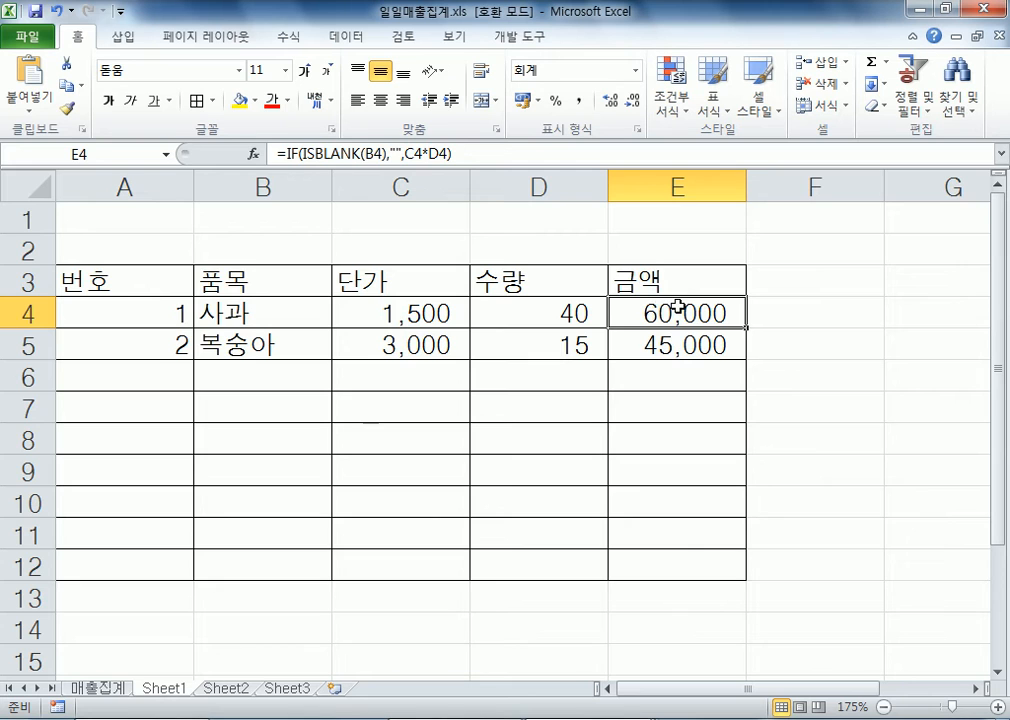
Step: Insert the current date, 2016-09-07, as the 일자 in A7 of the 매출집계 sheet
{"action": "left_click", "coordinate": [98, 688]}
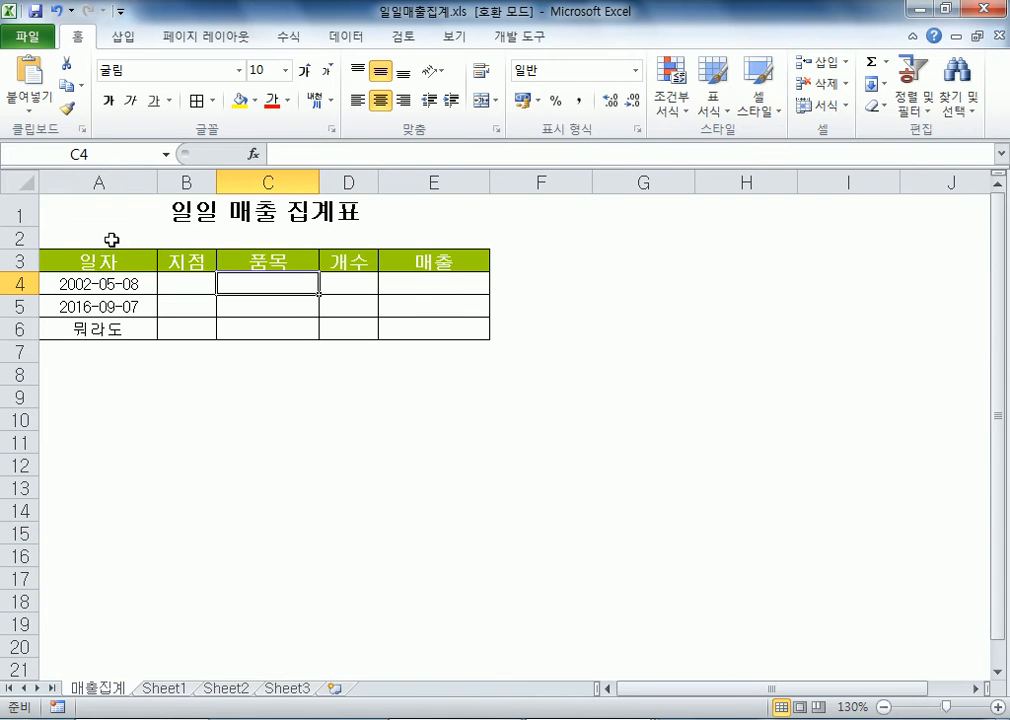
{"action": "left_click", "coordinate": [117, 346]}
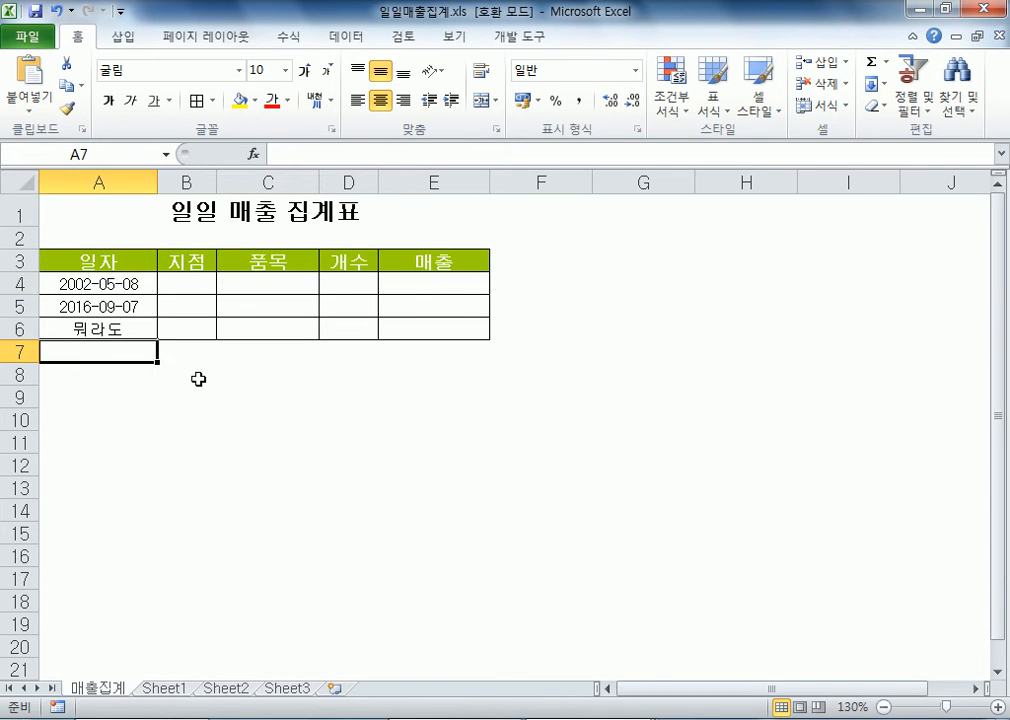
{"action": "key", "text": "ctrl+semicolon"}
{"action": "key", "text": "Return"}
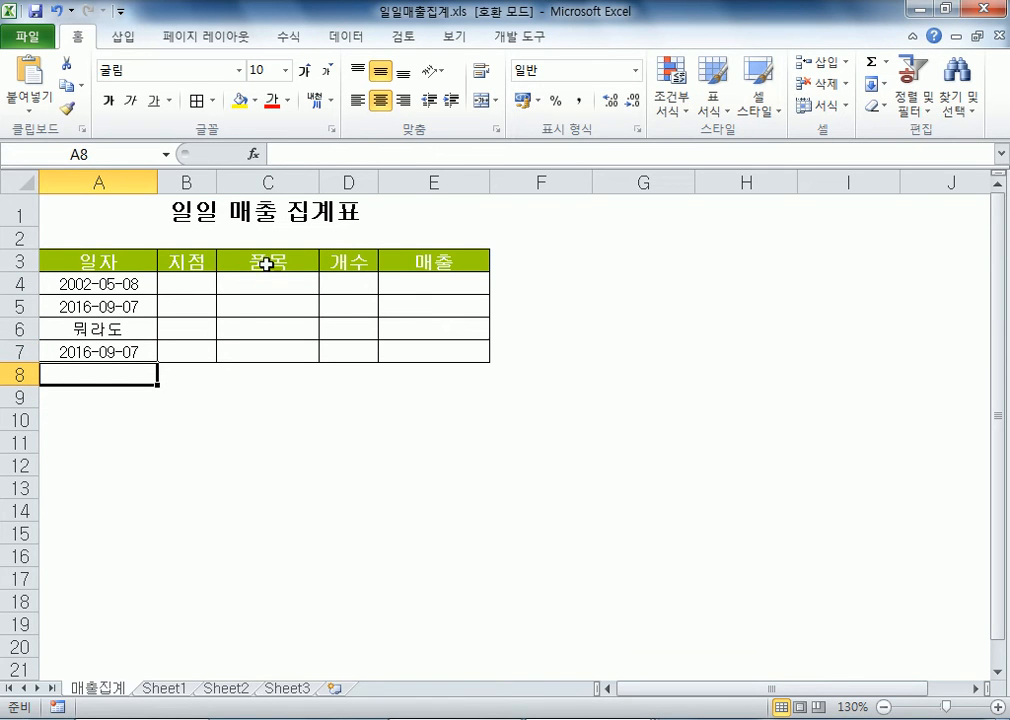
Step: Switch to Notepad and review the noted border rule =NOT(ISBLANK($A3)), then return to the Excel workbook
{"action": "key", "text": "alt+Tab"}
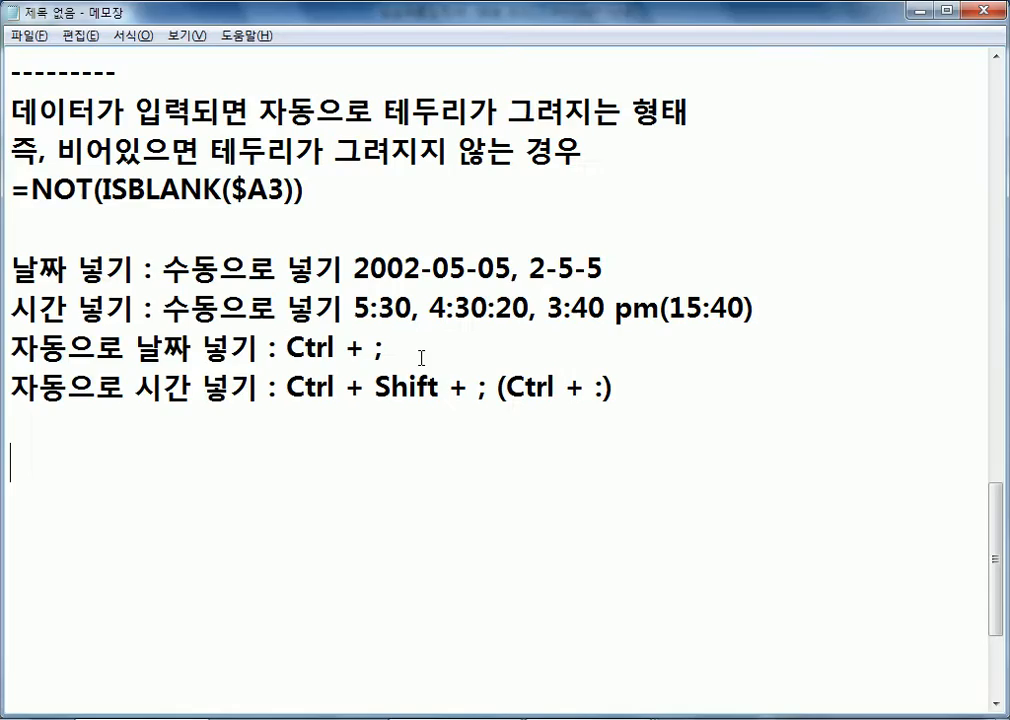
{"action": "left_click_drag", "start_coordinate": [101, 190], "coordinate": [296, 190]}
{"action": "left_click", "coordinate": [52, 190]}
{"action": "left_click", "coordinate": [33, 212]}
{"action": "key", "text": "alt+Tab"}
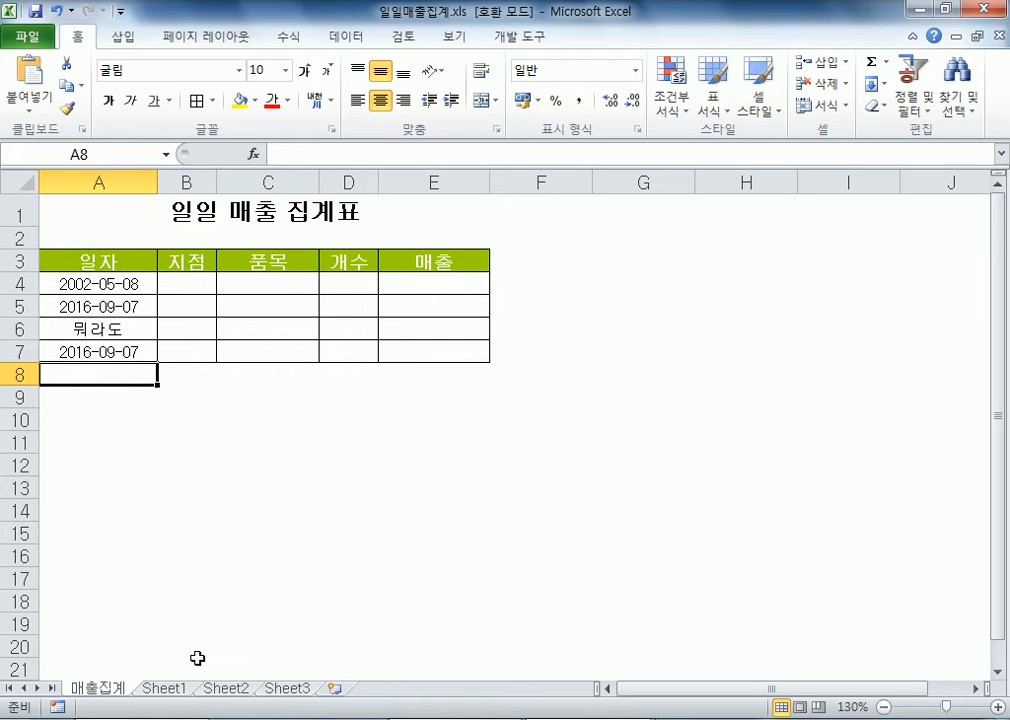
Step: Open 매출결산2.xls from the Part02 folder and look at its 상반기 and 하반기 sheets
{"action": "left_click", "coordinate": [25, 37]}
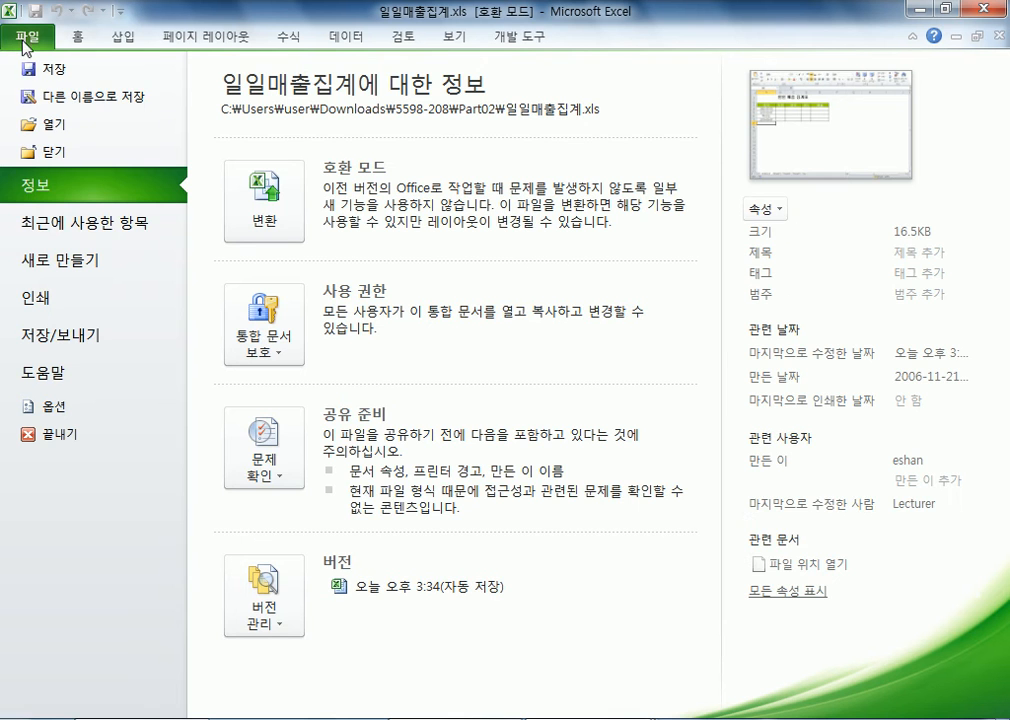
{"action": "left_click", "coordinate": [55, 126]}
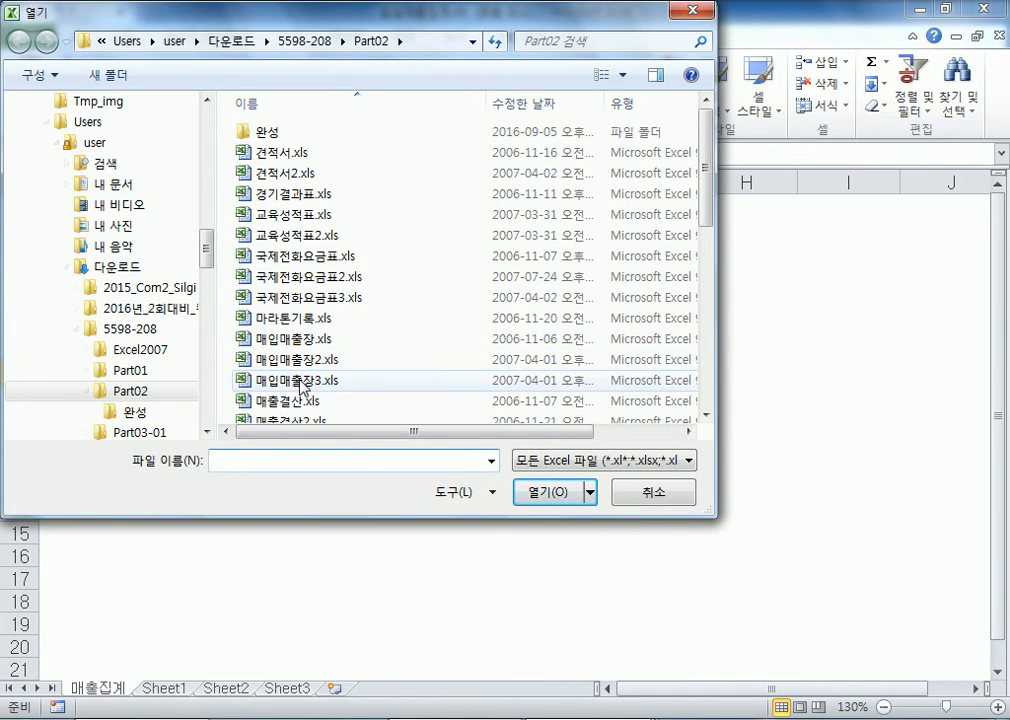
{"action": "left_click", "coordinate": [295, 418]}
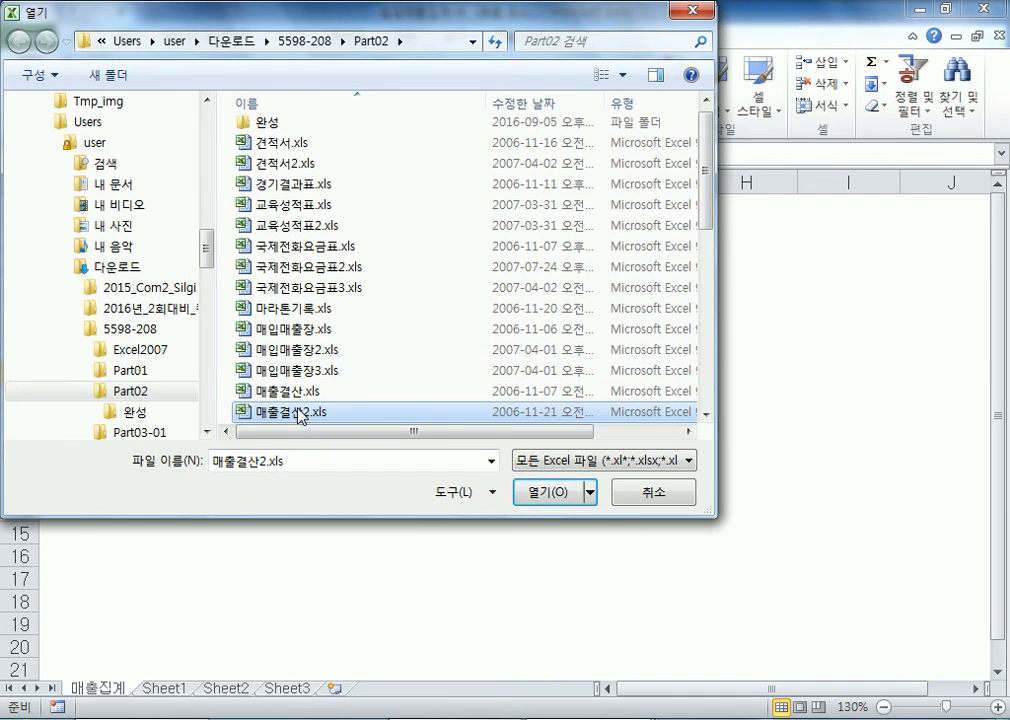
{"action": "double_click", "coordinate": [295, 410]}
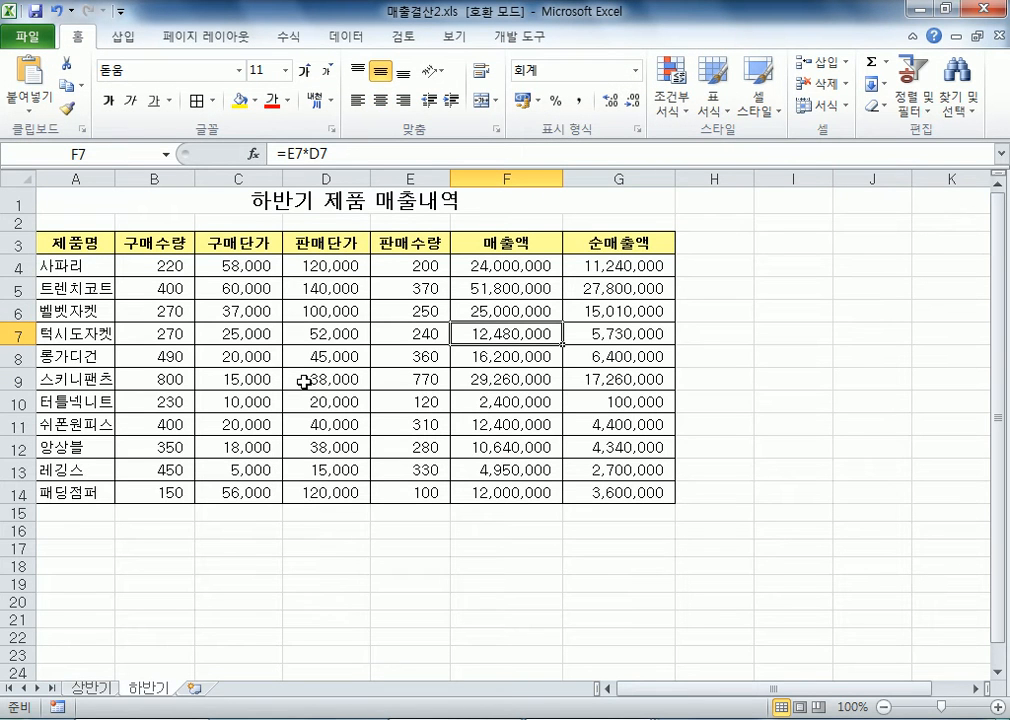
{"action": "left_click", "coordinate": [90, 688]}
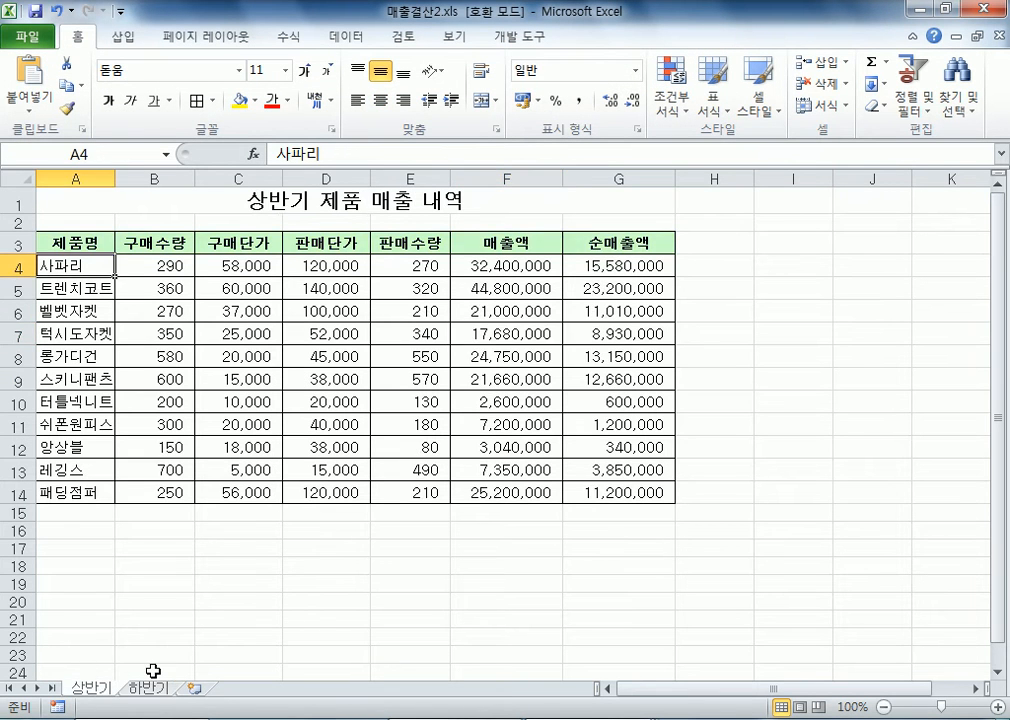
{"action": "left_click", "coordinate": [146, 688]}
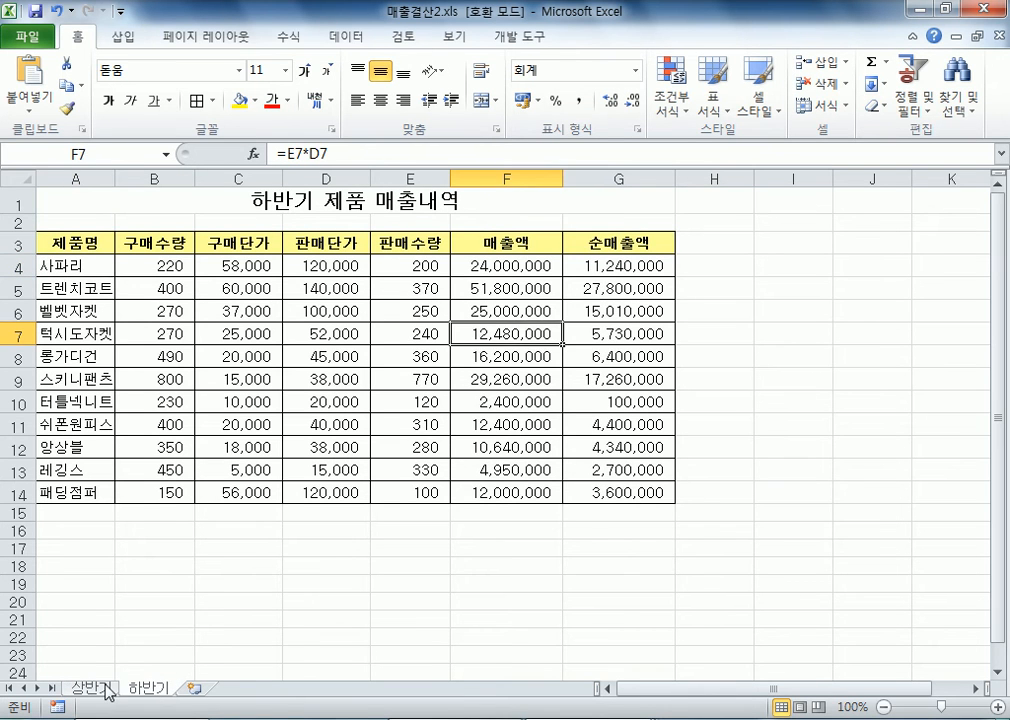
Step: Check the 상반기 and 하반기 sheets of 매출결산2.xls and switch to Sheet1 of 일일매출집계.xls
{"action": "left_click", "coordinate": [106, 689]}
{"action": "left_click", "coordinate": [142, 688]}
{"action": "left_click", "coordinate": [92, 688]}
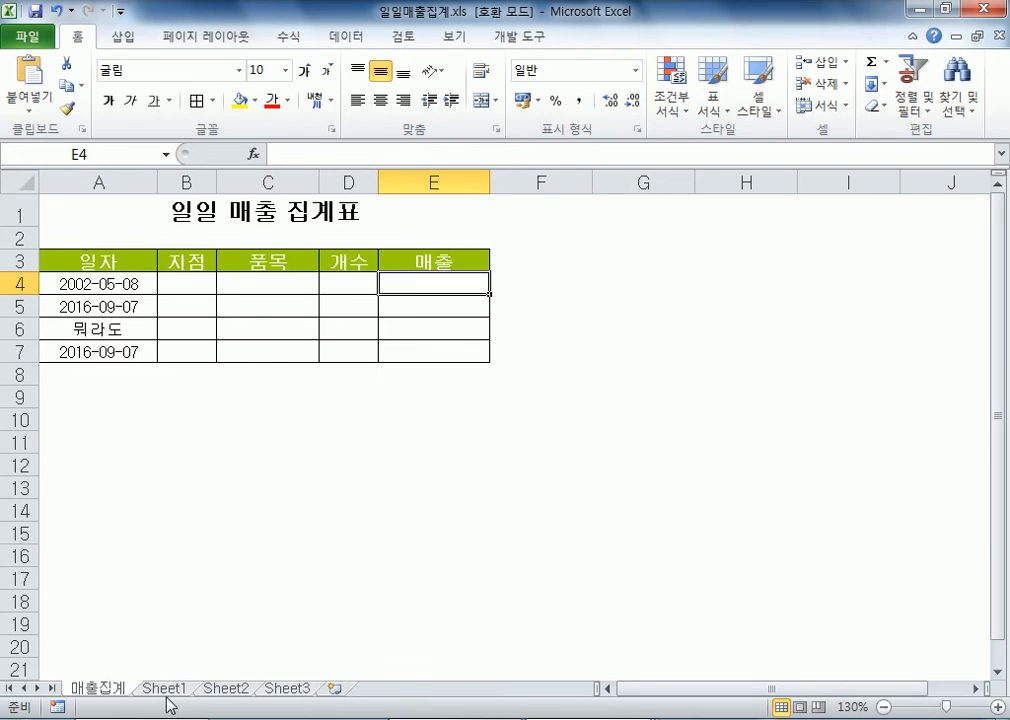
{"action": "left_click", "coordinate": [163, 690]}
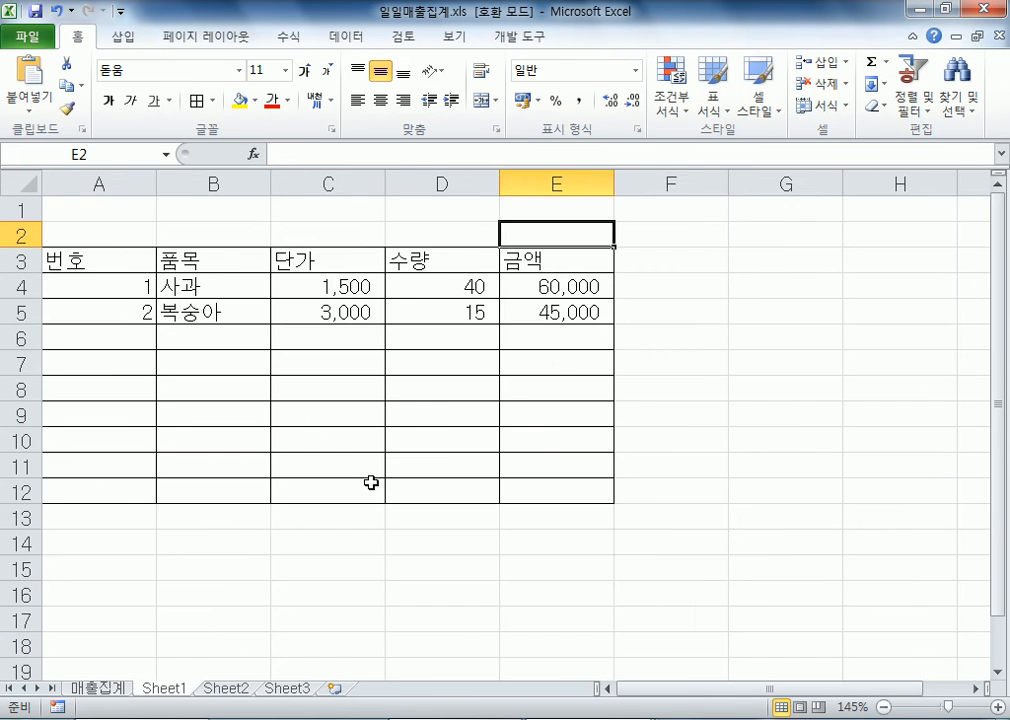
Step: Review the 하반기 product sales table in 매출결산2.xls and return to Sheet1 of 일일매출집계.xls
{"action": "scroll", "coordinate": [406, 546], "scroll_direction": "down", "scroll_amount": 1}
{"action": "left_click", "coordinate": [555, 718]}
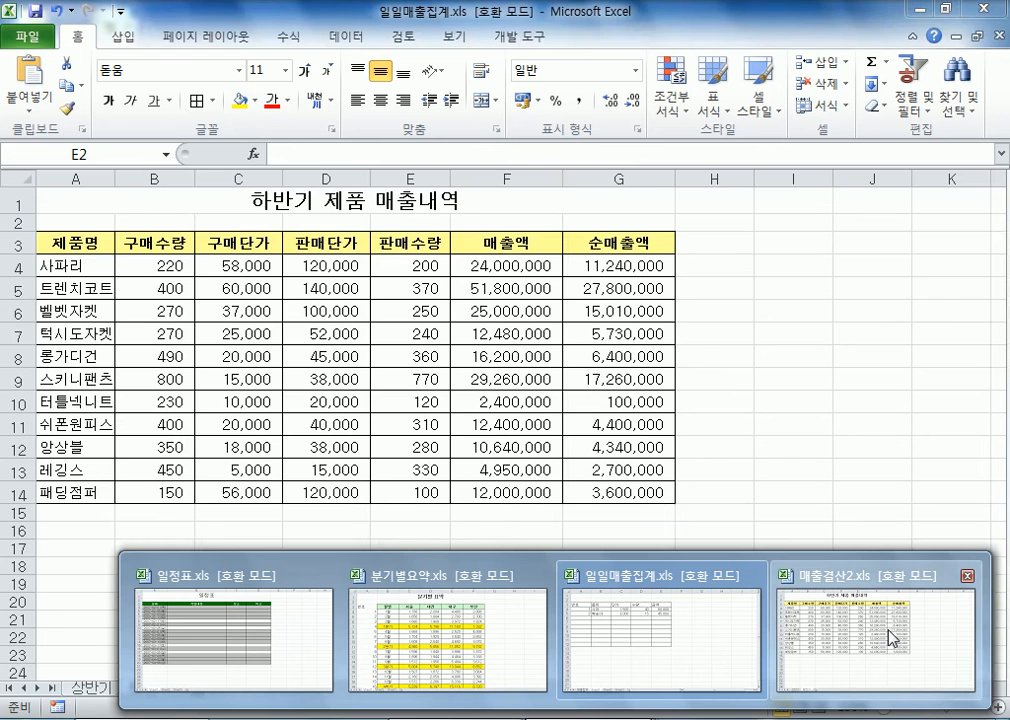
{"action": "left_click", "coordinate": [890, 638]}
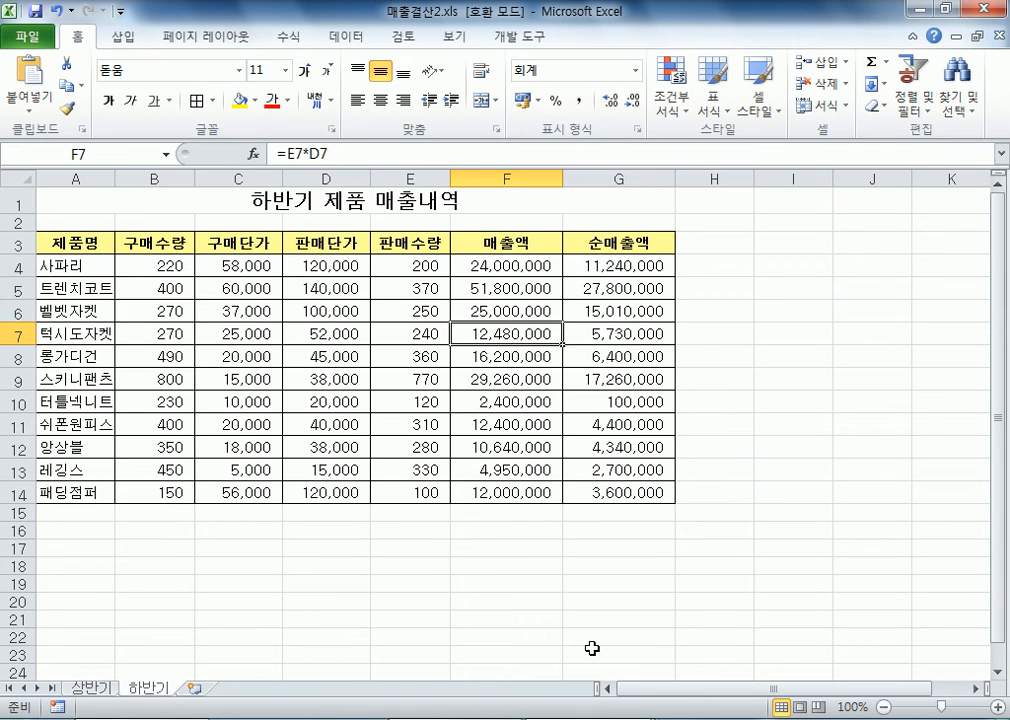
{"action": "left_click", "coordinate": [555, 718]}
{"action": "mouse_move", "coordinate": [676, 642]}
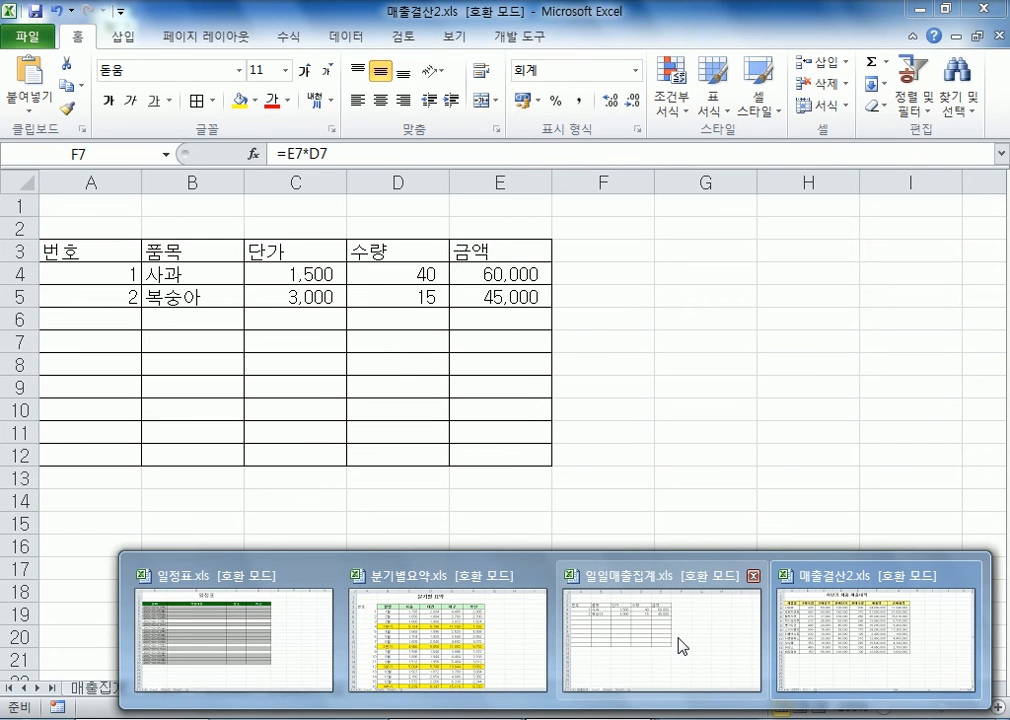
{"action": "left_click", "coordinate": [681, 642]}
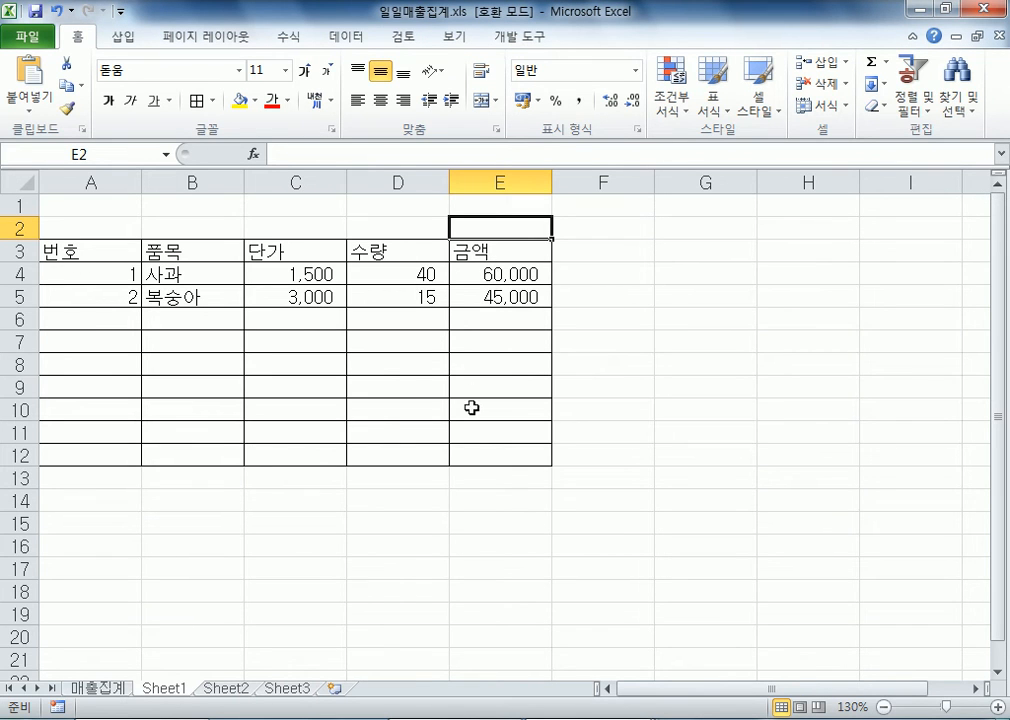
Step: Total the 금액 column below the table by entering =SUM(E4:E12) in cell E13
{"action": "left_click", "coordinate": [482, 477]}
{"action": "left_click_drag", "start_coordinate": [491, 273], "coordinate": [478, 458]}
{"action": "left_click", "coordinate": [478, 480]}
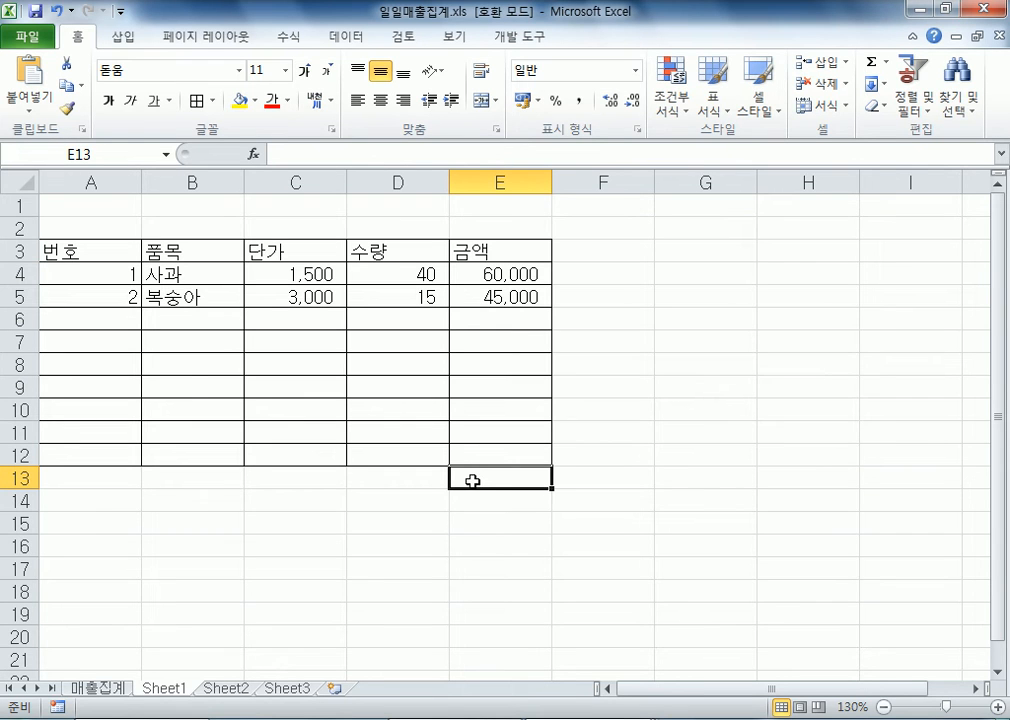
{"action": "type", "text": "="}
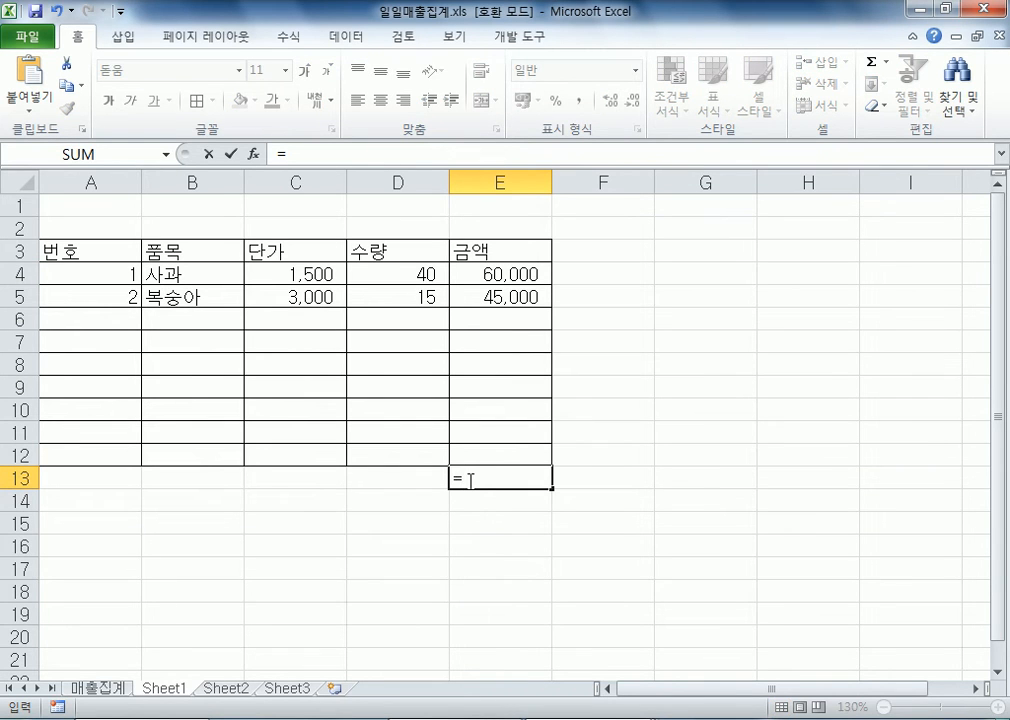
{"action": "type", "text": "ㄴ"}
{"action": "key", "text": "BackSpace"}
{"action": "key", "text": "Hangul"}
{"action": "type", "text": "SUM"}
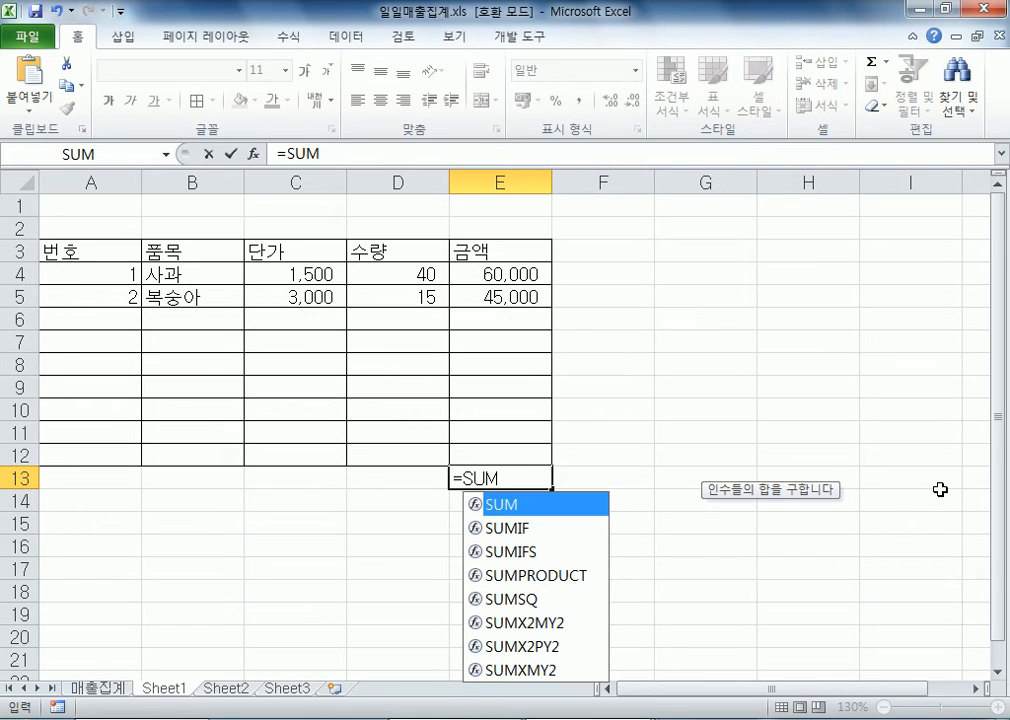
{"action": "type", "text": "("}
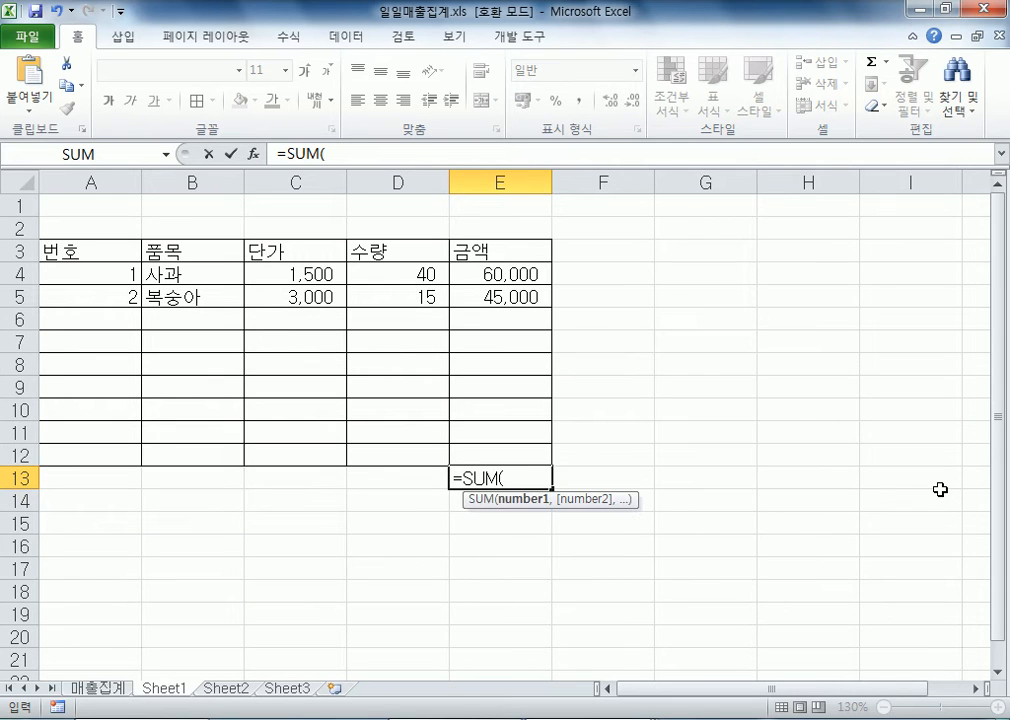
{"action": "left_click_drag", "start_coordinate": [518, 273], "coordinate": [502, 453]}
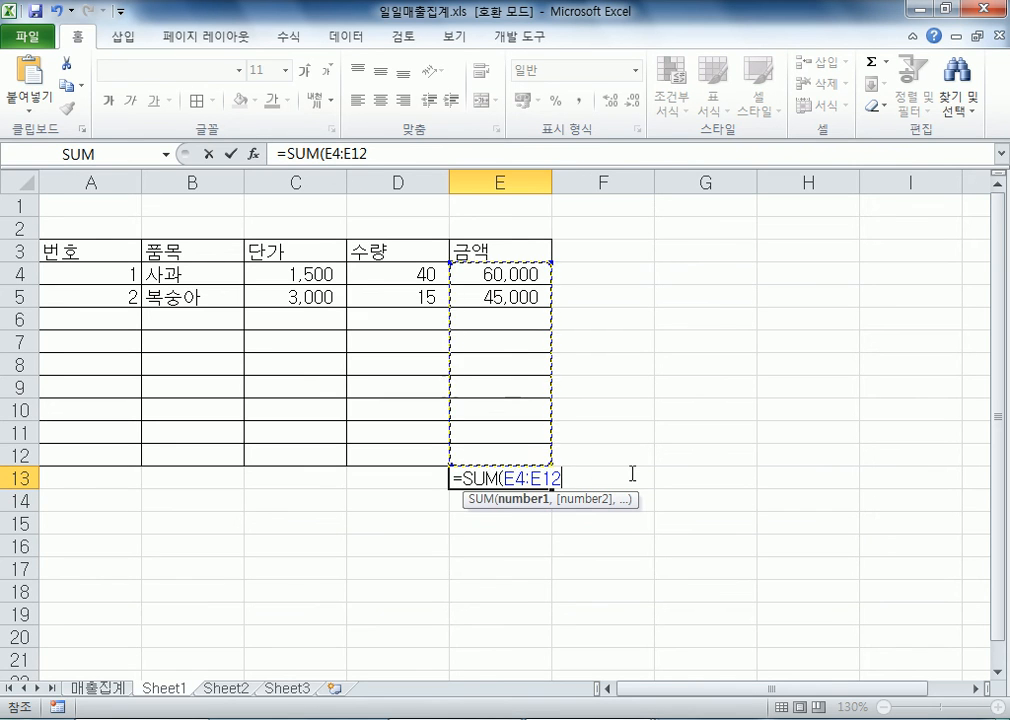
{"action": "key", "text": "Return"}
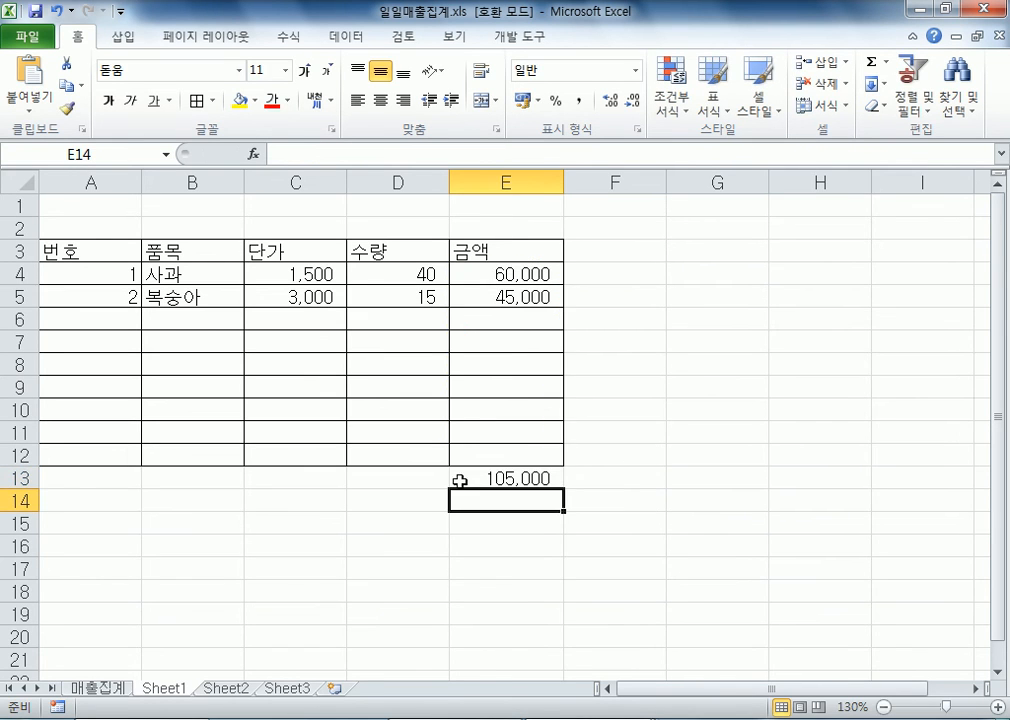
{"action": "left_click", "coordinate": [462, 479]}
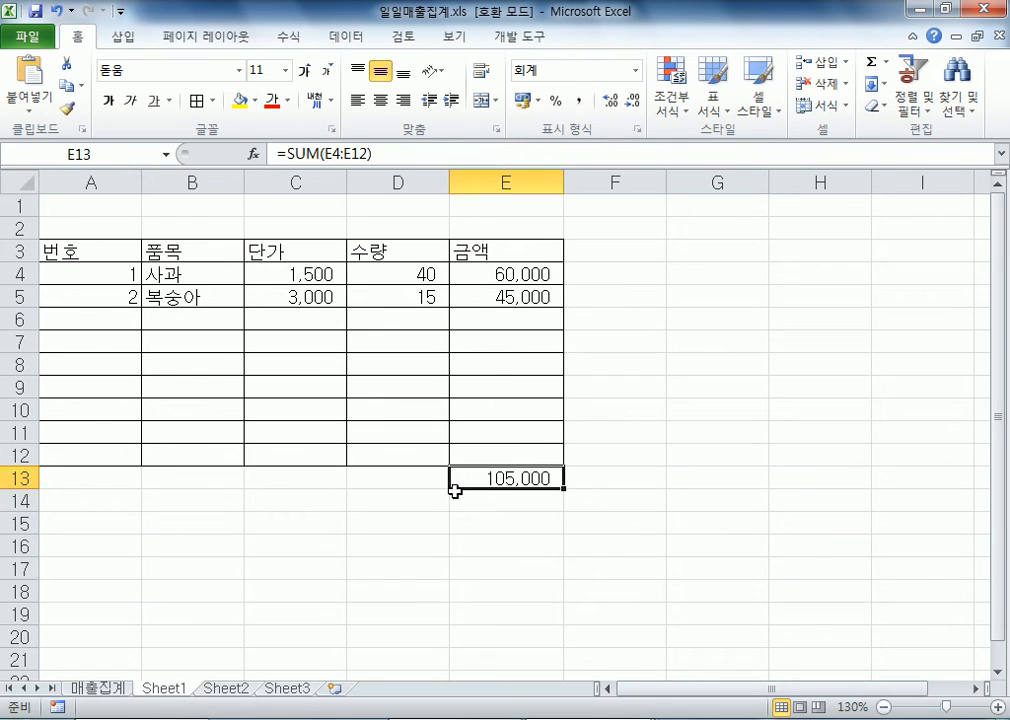
Step: Examine the formulas in the 번호 and 금액 columns, including the empty rows, and the total in E13
{"action": "left_click", "coordinate": [172, 313]}
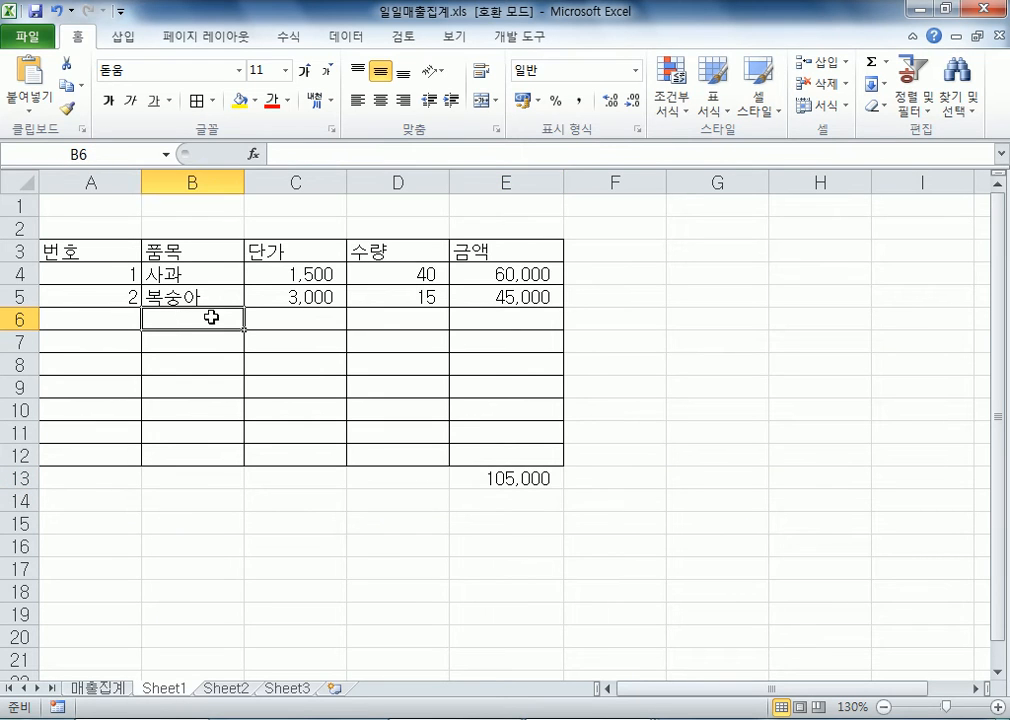
{"action": "left_click", "coordinate": [296, 314]}
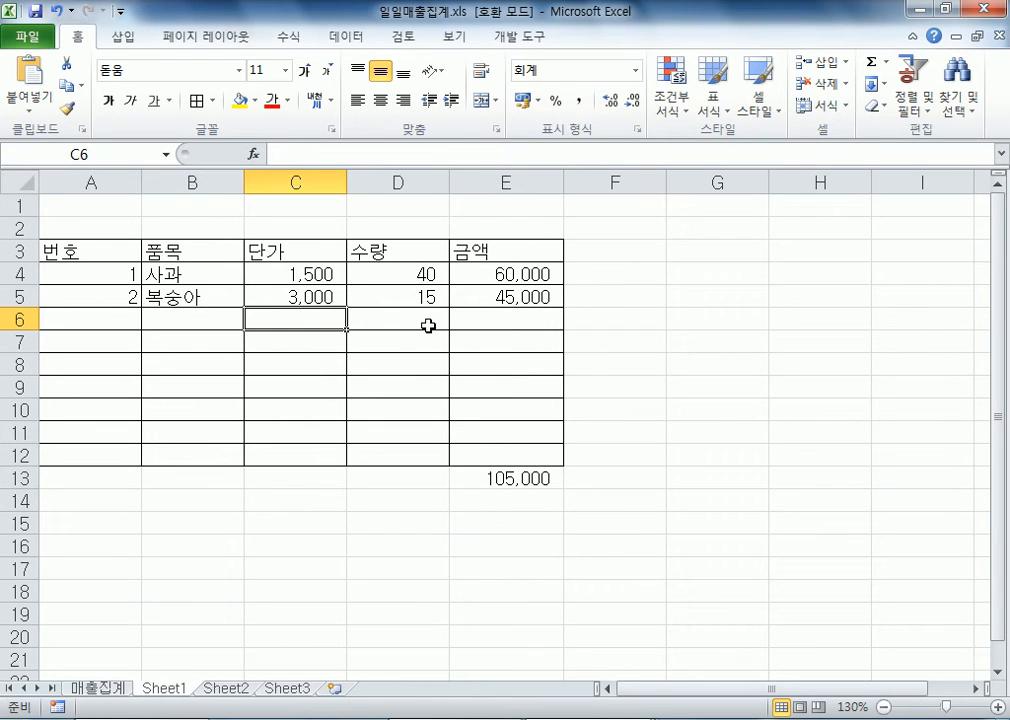
{"action": "left_click", "coordinate": [484, 318]}
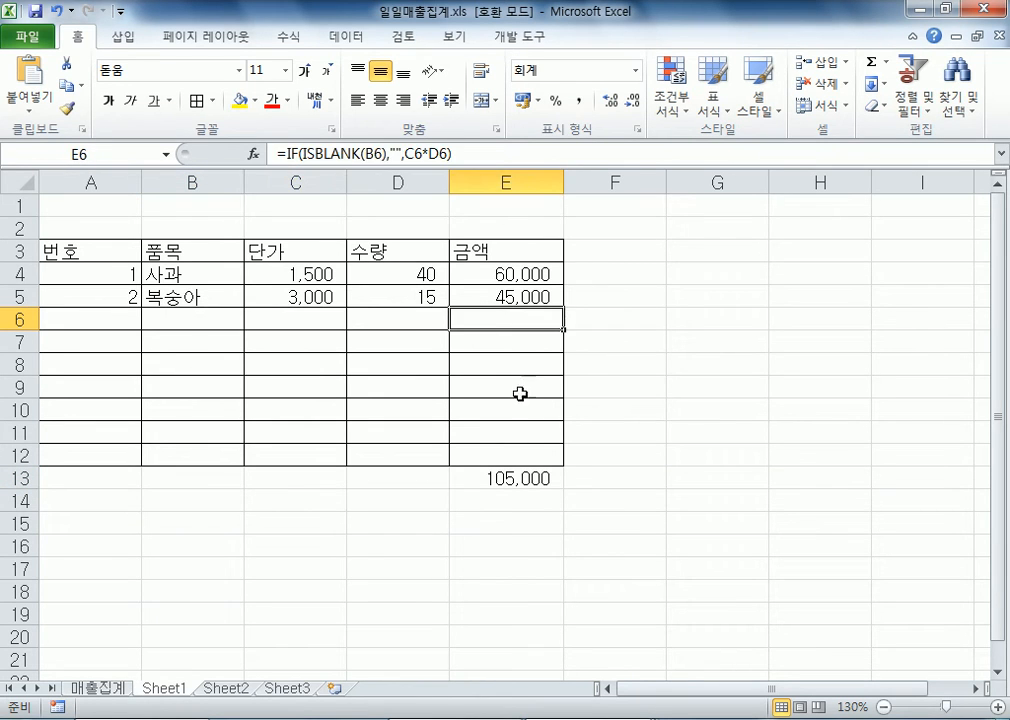
{"action": "left_click", "coordinate": [524, 479]}
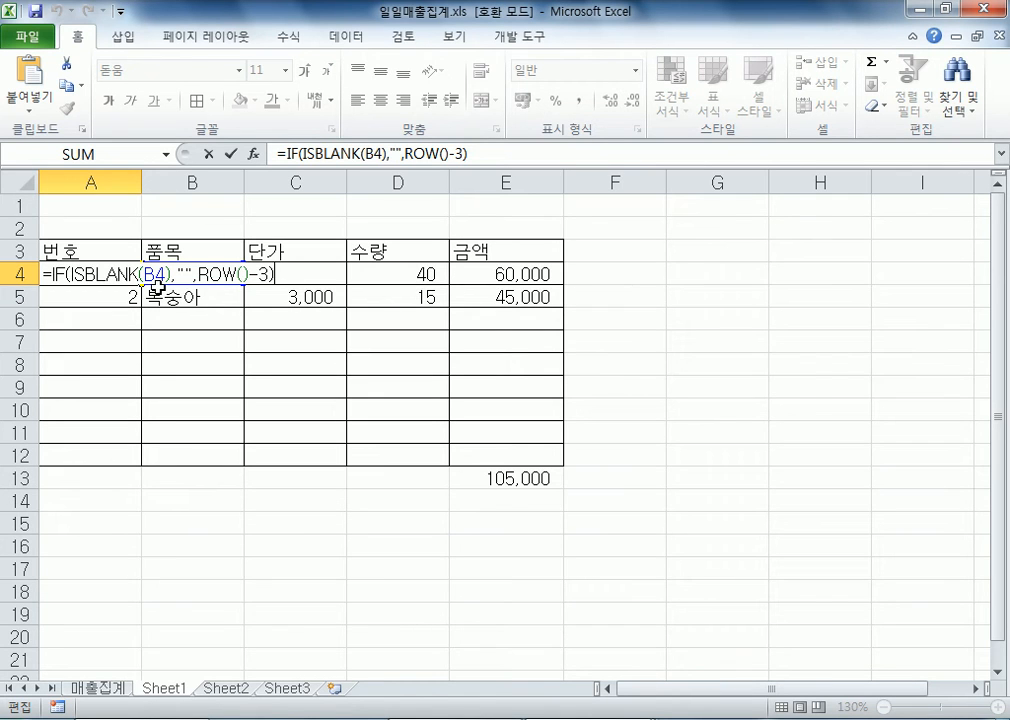
{"action": "key", "text": "ctrl+Return"}
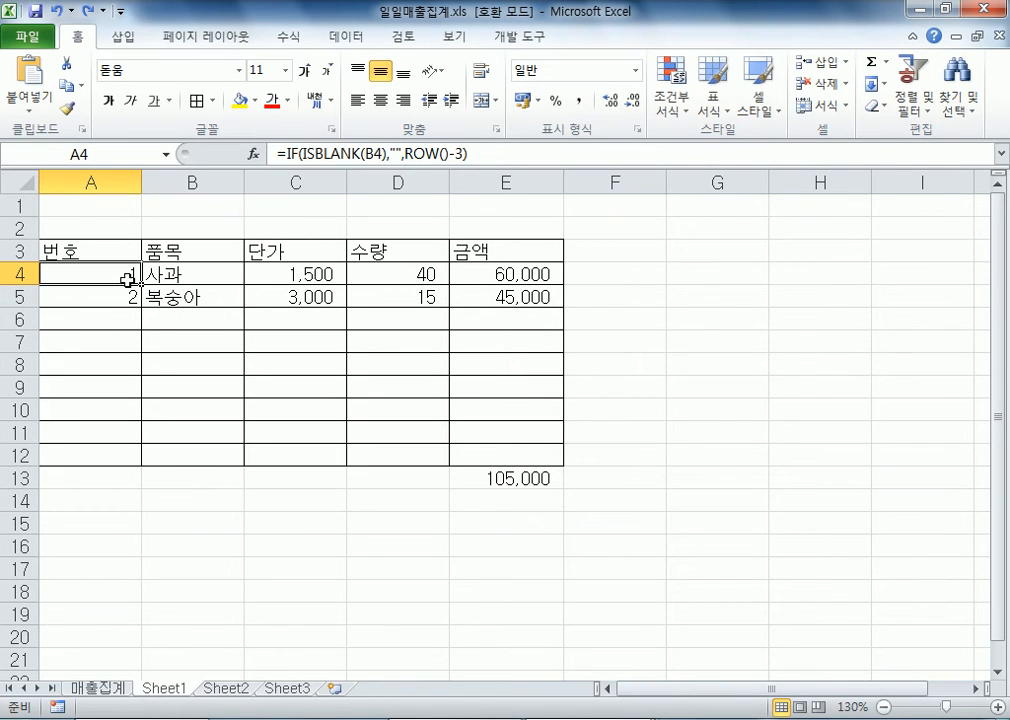
{"action": "left_click", "coordinate": [99, 318]}
{"action": "left_click", "coordinate": [153, 318]}
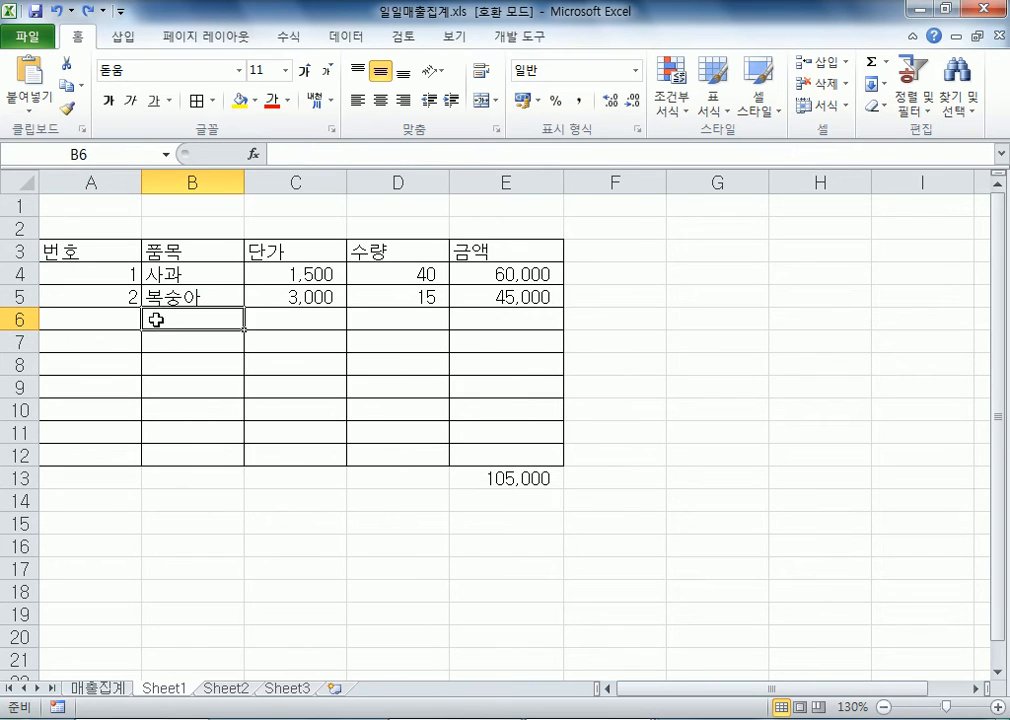
{"action": "left_click", "coordinate": [122, 317]}
{"action": "left_click", "coordinate": [131, 342]}
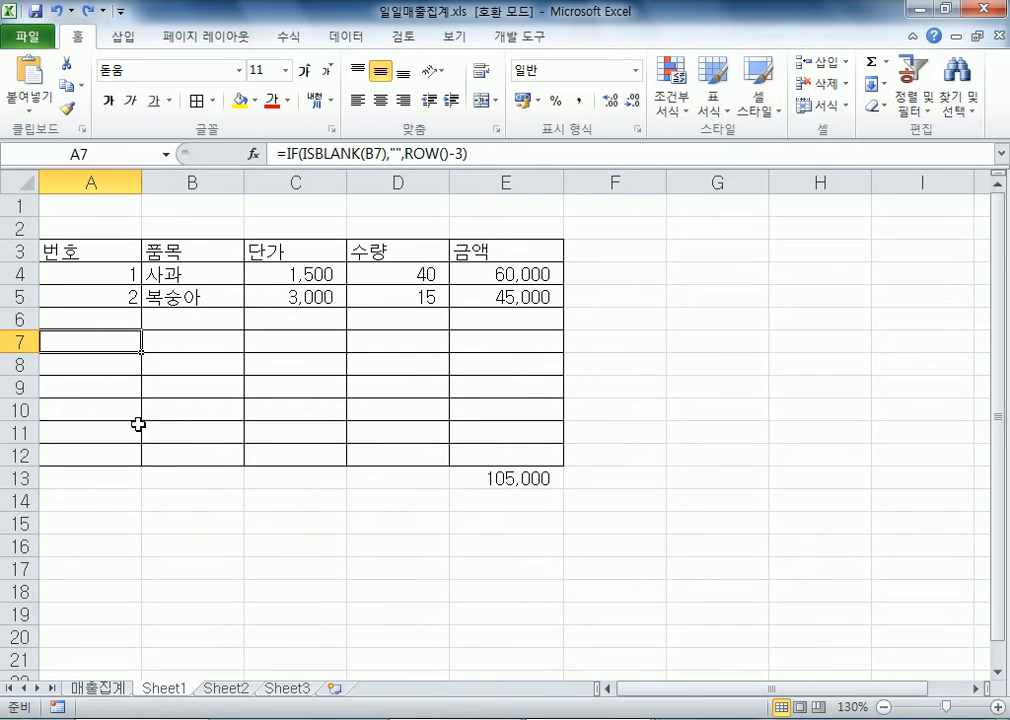
{"action": "left_click", "coordinate": [183, 324]}
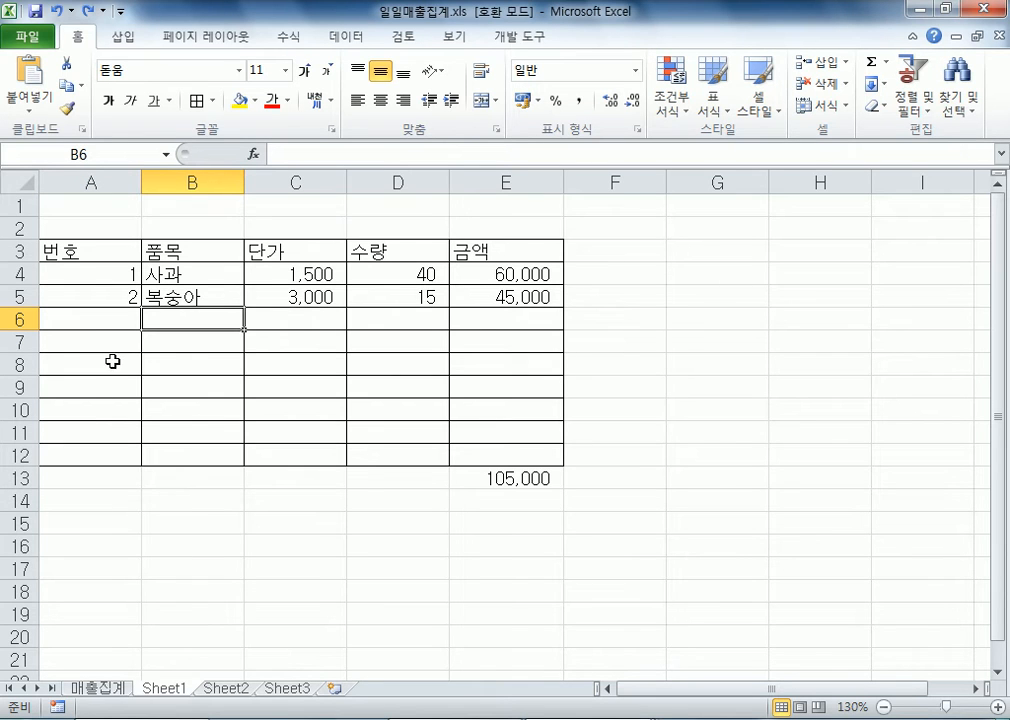
Step: Enter a 단가 of 5000 and a 수량 of 35 in row 6 of the item table
{"action": "left_click", "coordinate": [304, 318]}
{"action": "type", "text": "5,00"}
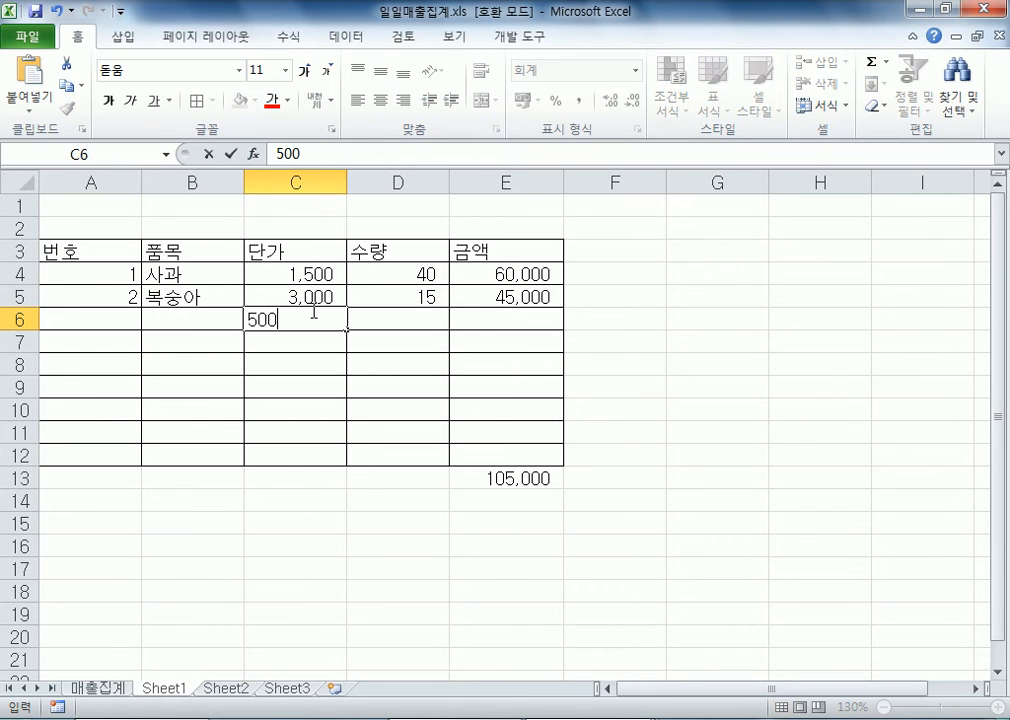
{"action": "type", "text": "0"}
{"action": "key", "text": "Tab"}
{"action": "type", "text": "35"}
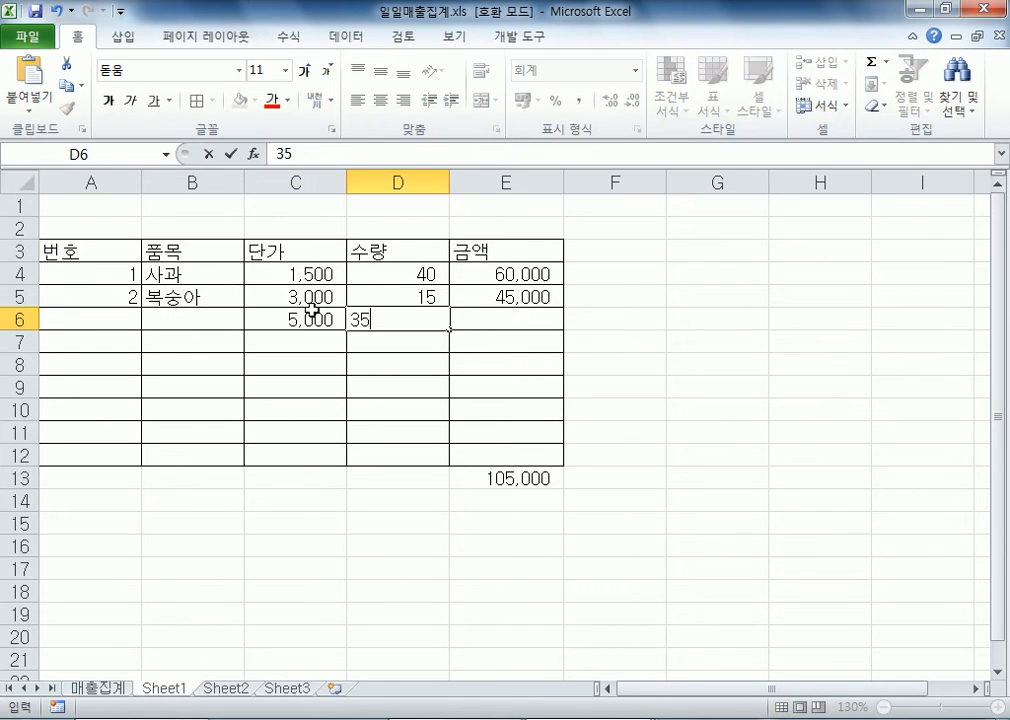
{"action": "key", "text": "Tab"}
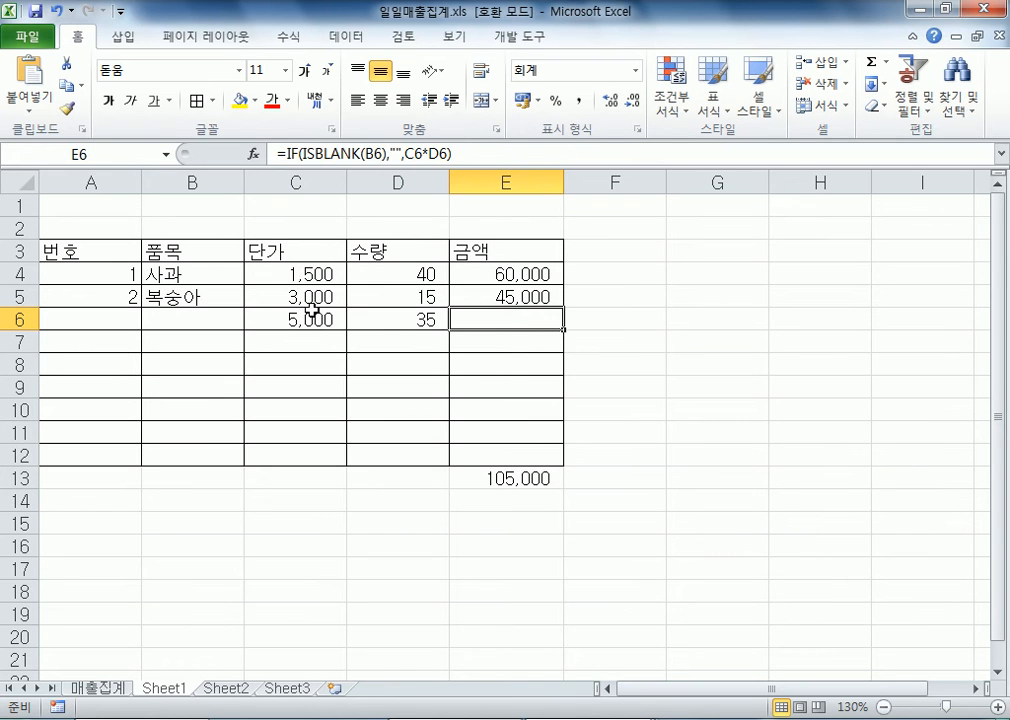
Step: Enter 포도 as the 품목 in cell B6 of the third item row
{"action": "left_click", "coordinate": [197, 318]}
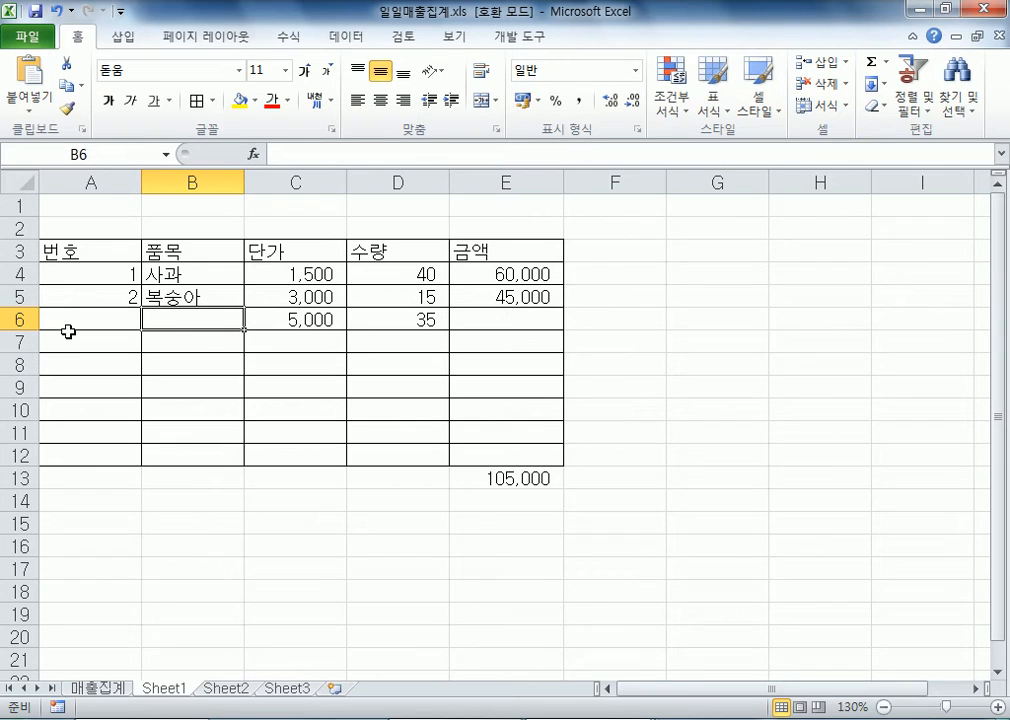
{"action": "type", "text": "VHEH"}
{"action": "key", "text": "BackSpace"}
{"action": "key", "text": "BackSpace"}
{"action": "key", "text": "BackSpace"}
{"action": "key", "text": "BackSpace"}
{"action": "key", "text": "Hangul"}
{"action": "type", "text": "포도"}
{"action": "key", "text": "Return"}
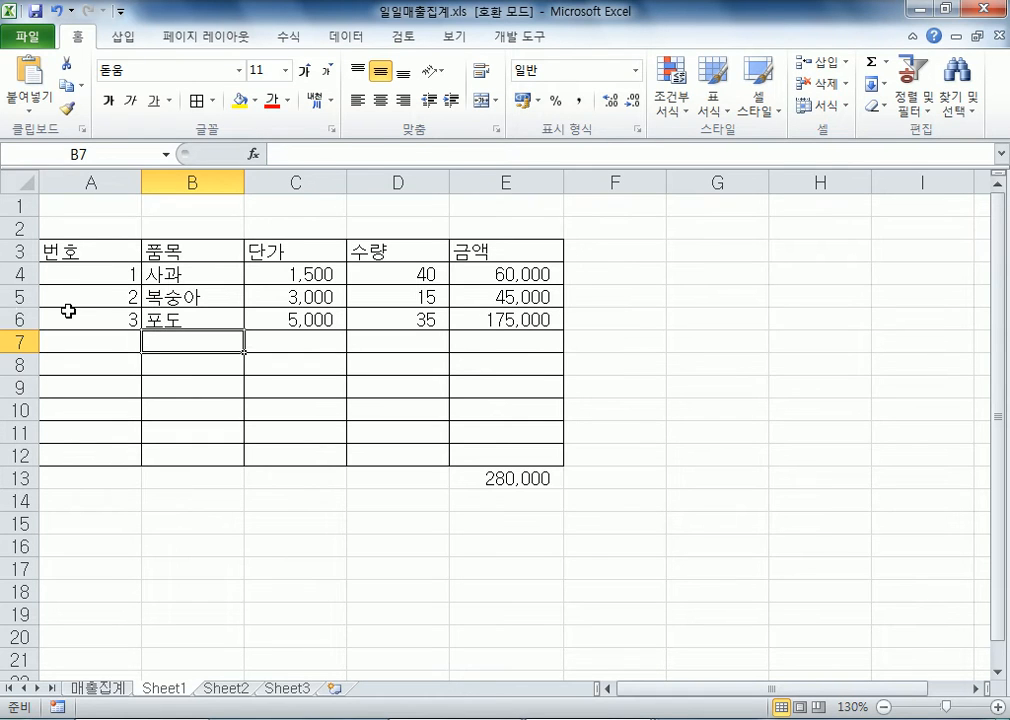
Step: Examine row 6's number and amount formulas, the SUM formula in E13, and the daily sales table on the 매출집계 sheet
{"action": "left_click", "coordinate": [68, 318]}
{"action": "left_click", "coordinate": [491, 323]}
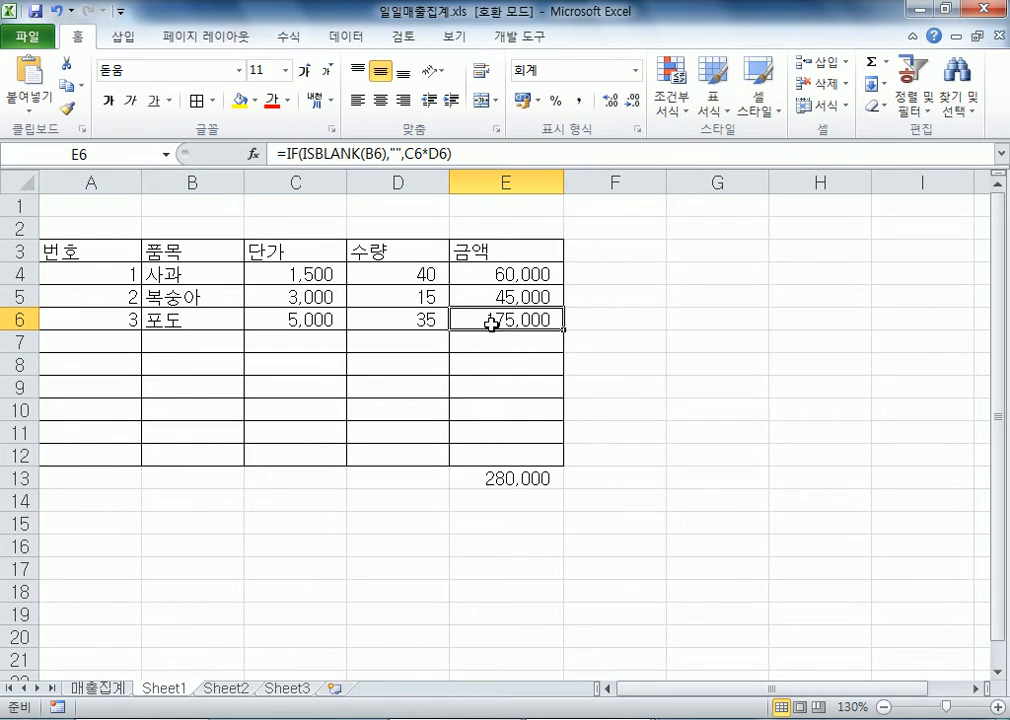
{"action": "left_click_drag", "start_coordinate": [498, 273], "coordinate": [494, 395]}
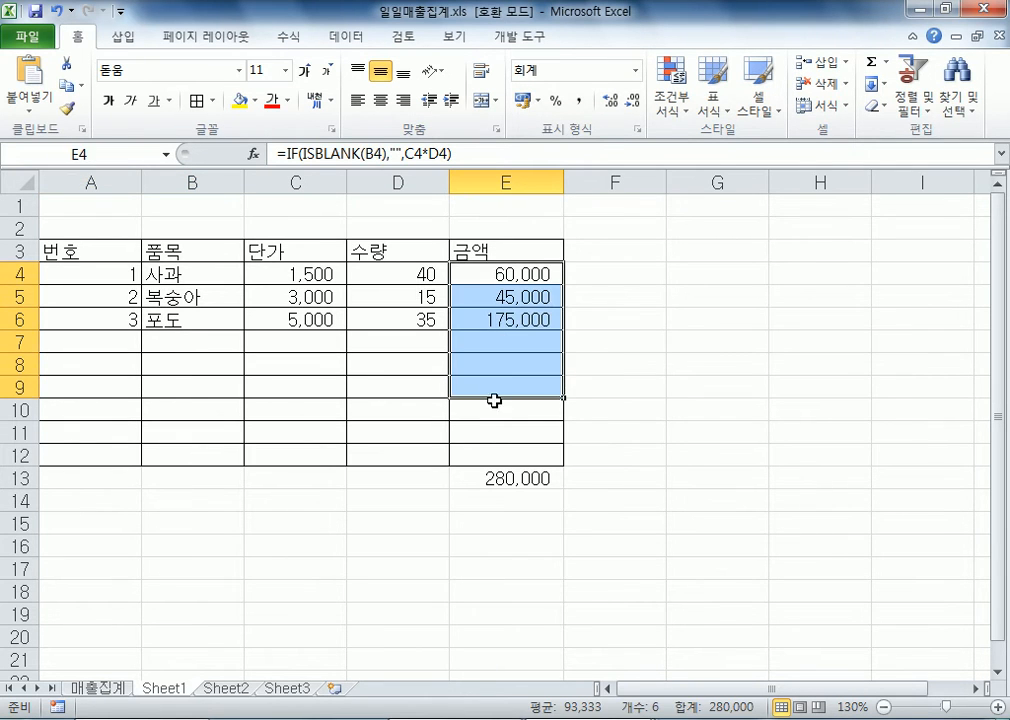
{"action": "left_click", "coordinate": [481, 479]}
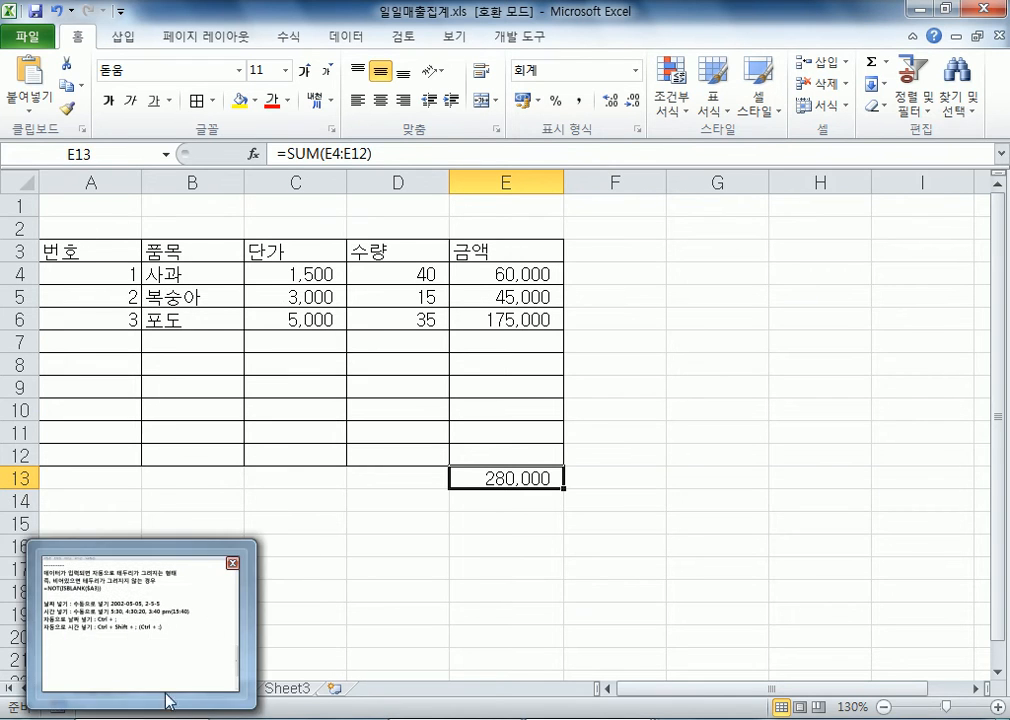
{"action": "left_click", "coordinate": [421, 590]}
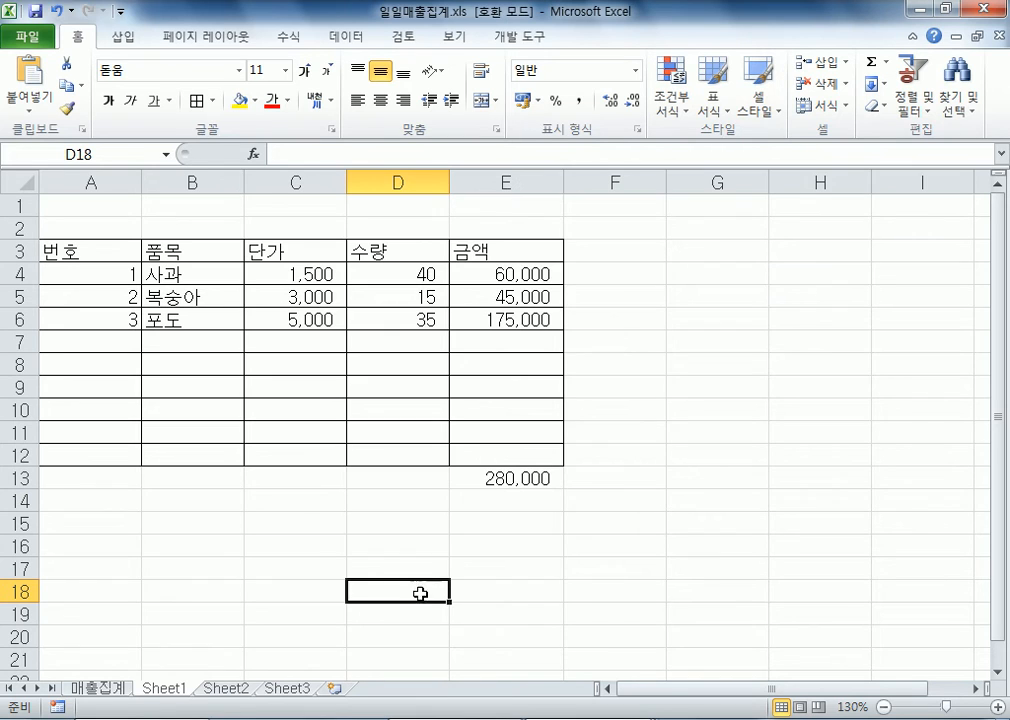
{"action": "left_click", "coordinate": [100, 688]}
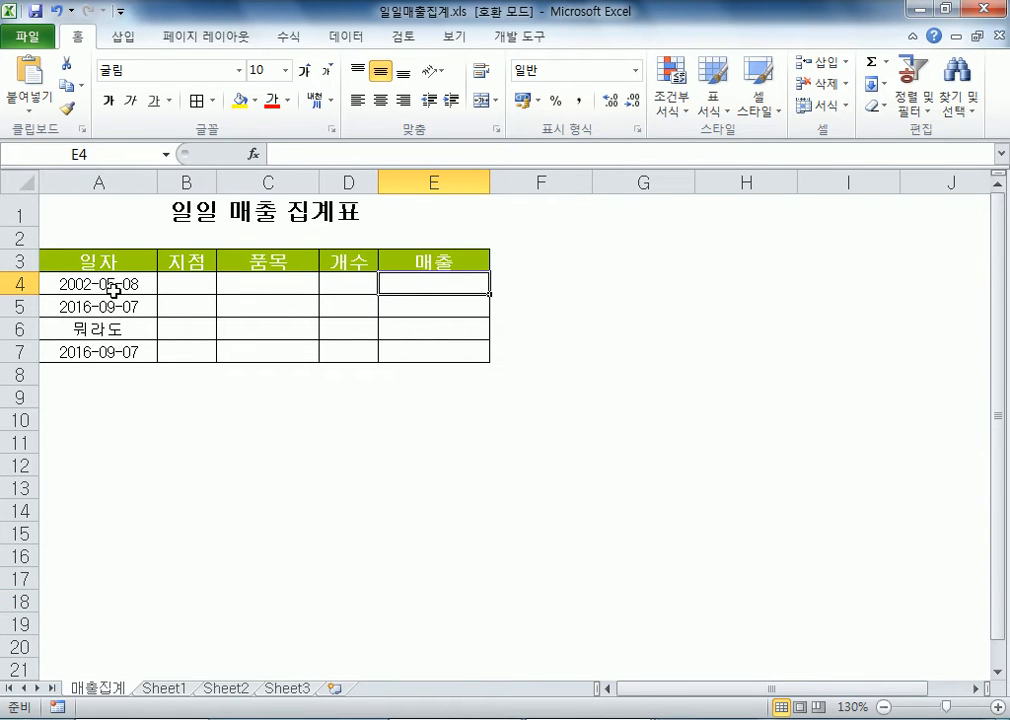
{"action": "left_click", "coordinate": [399, 305]}
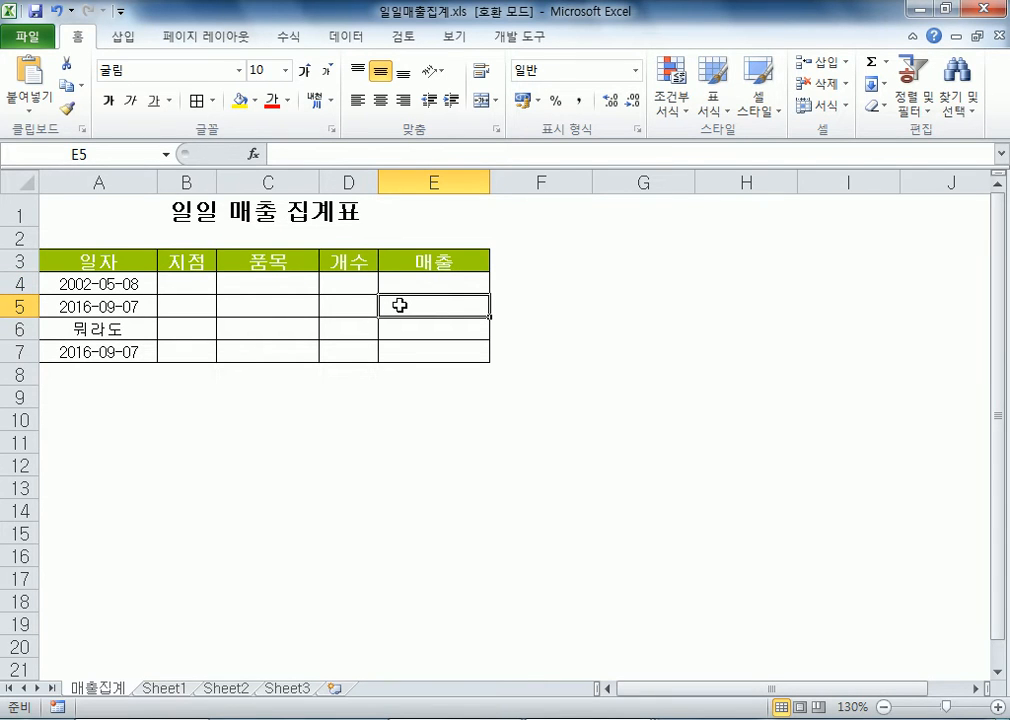
{"action": "left_click", "coordinate": [158, 689]}
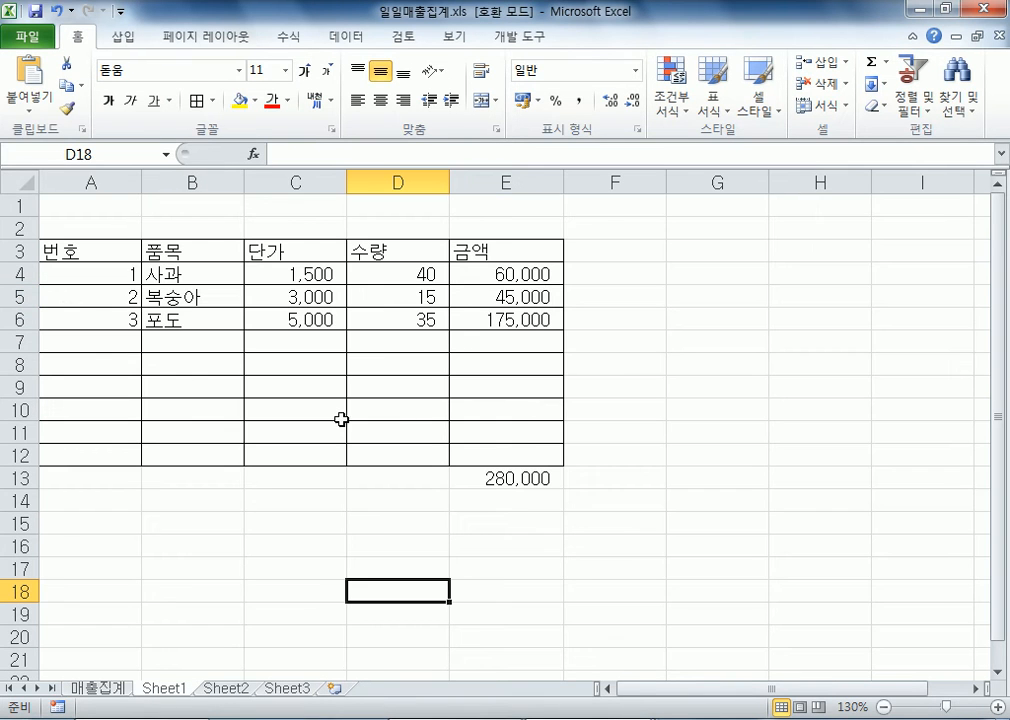
{"action": "left_click", "coordinate": [518, 477]}
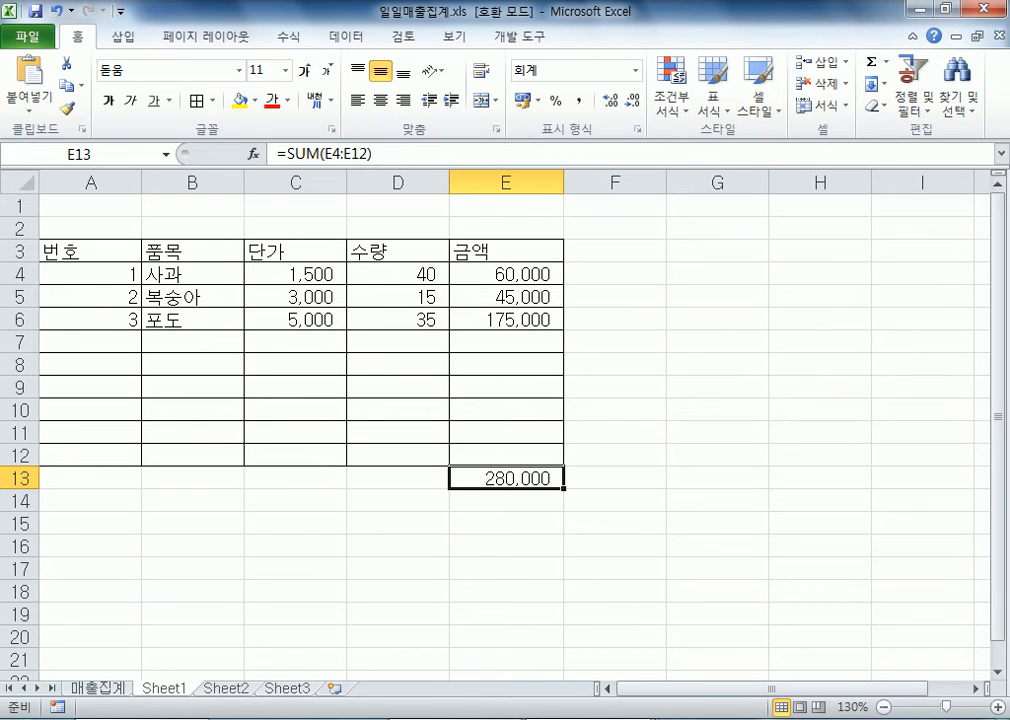
{"action": "left_click", "coordinate": [97, 689]}
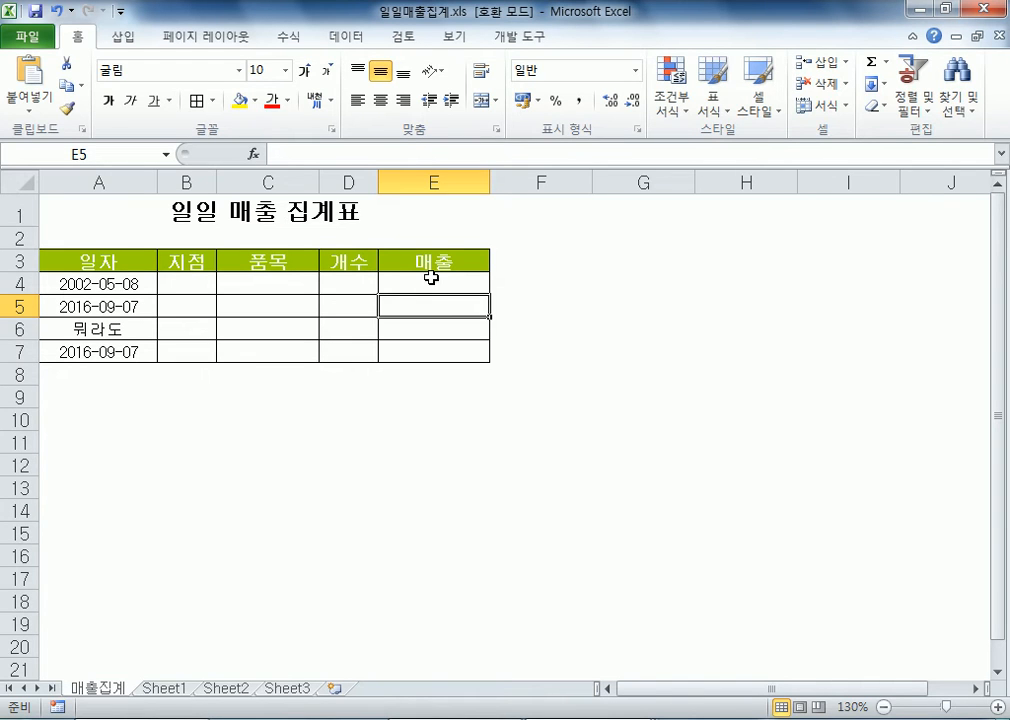
Step: Link the 매출 cell E5 on the 매출집계 sheet to the total in Sheet1's cell E13
{"action": "type", "text": "="}
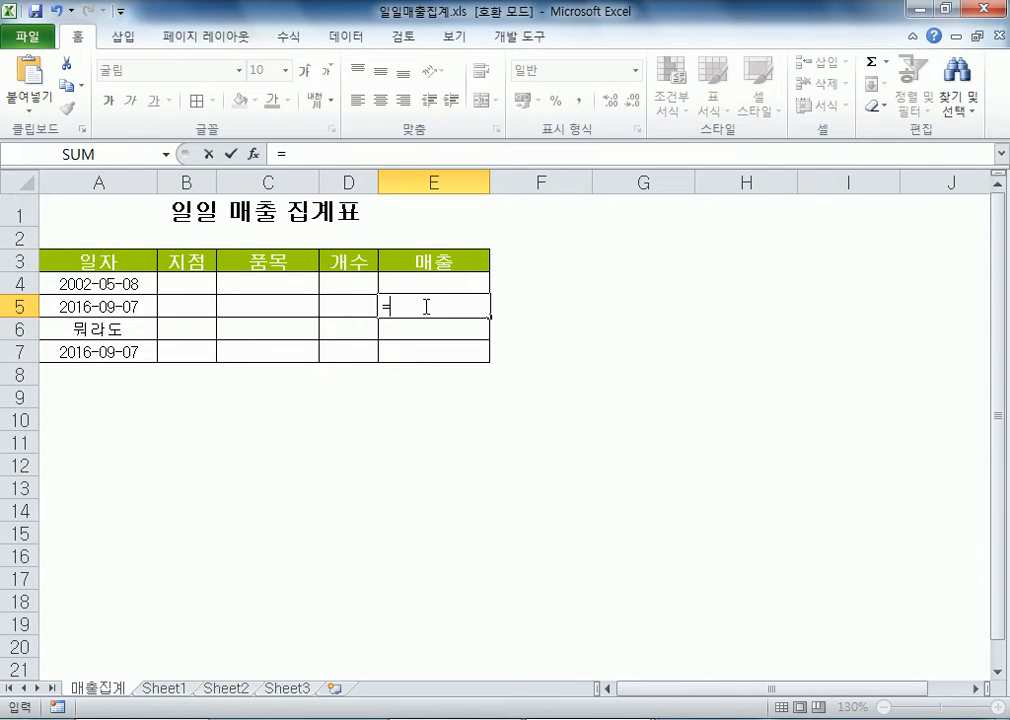
{"action": "left_click", "coordinate": [164, 690]}
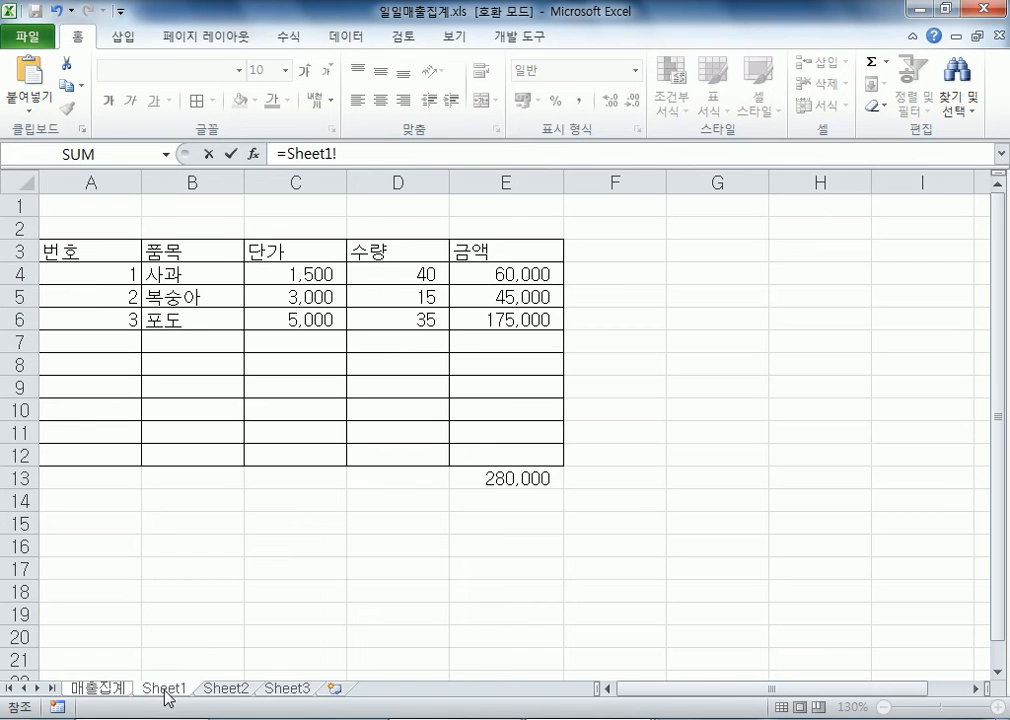
{"action": "left_click", "coordinate": [497, 479]}
{"action": "key", "text": "Return"}
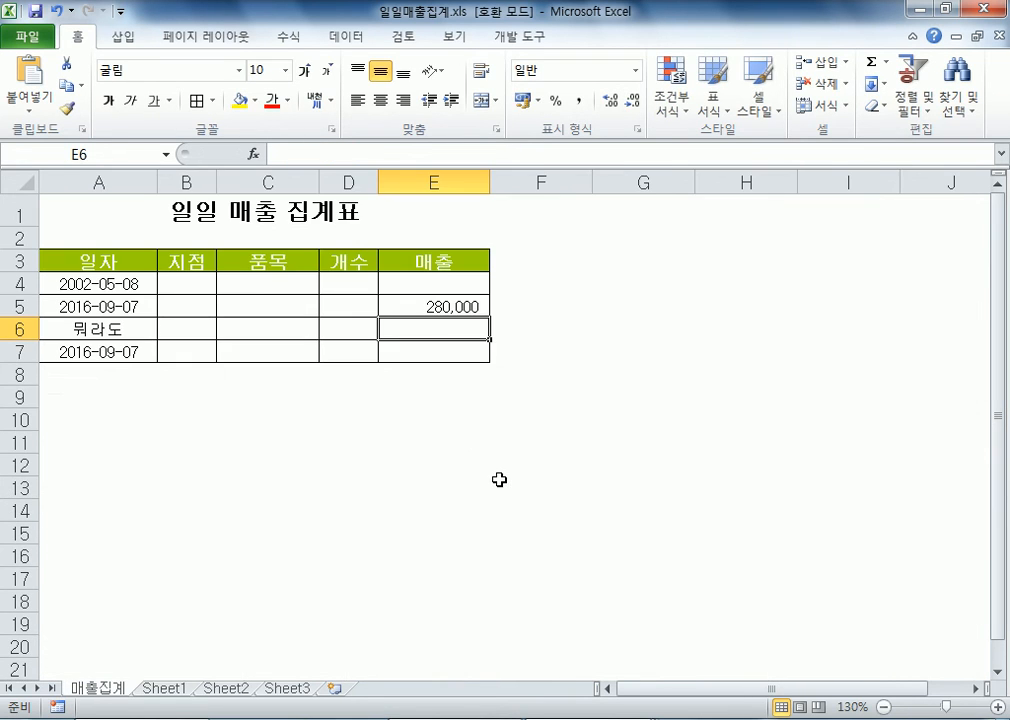
{"action": "left_click", "coordinate": [404, 307]}
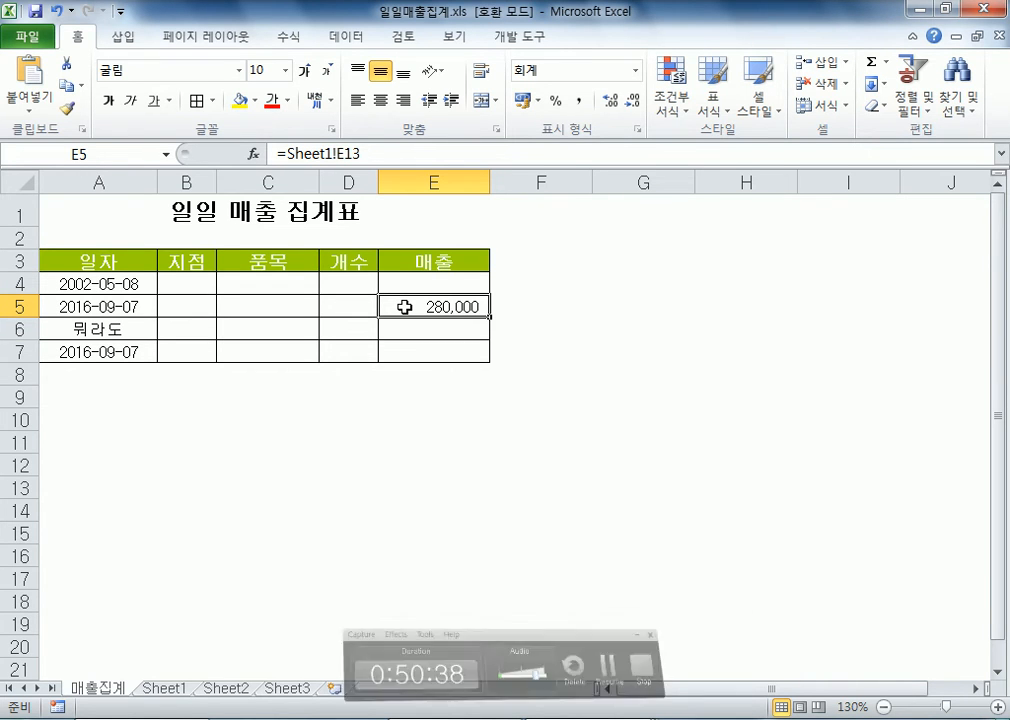
Step: Examine the SUM formula behind the total in Sheet1's cell E13 and return to the 매출집계 sheet
{"action": "left_click", "coordinate": [163, 689]}
{"action": "double_click", "coordinate": [554, 479]}
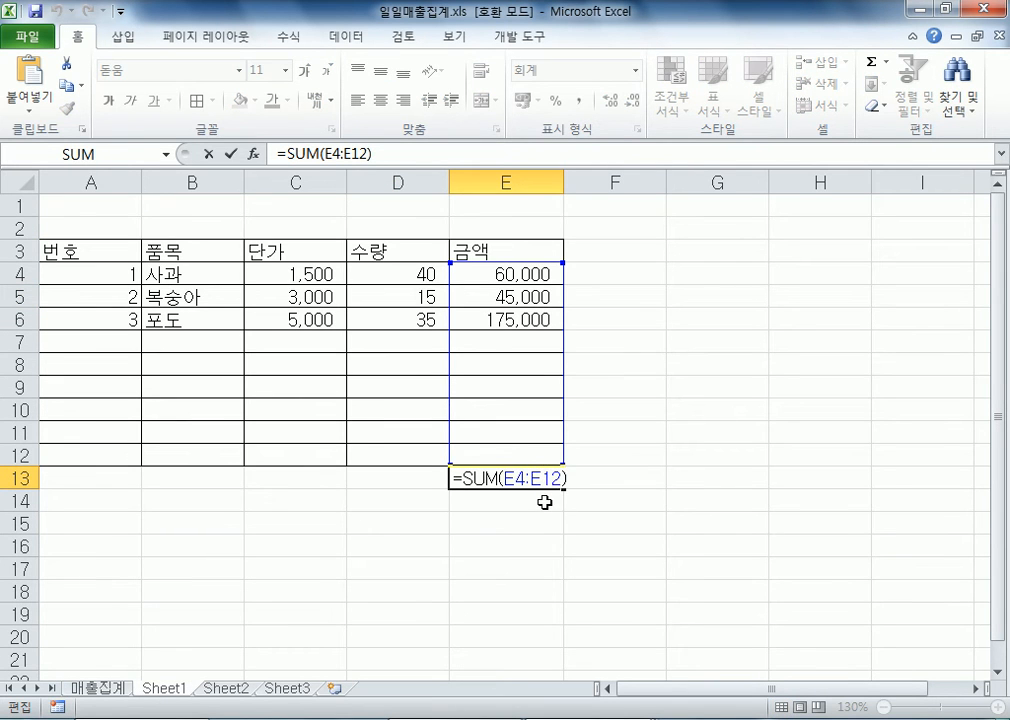
{"action": "key", "text": "ctrl+Return"}
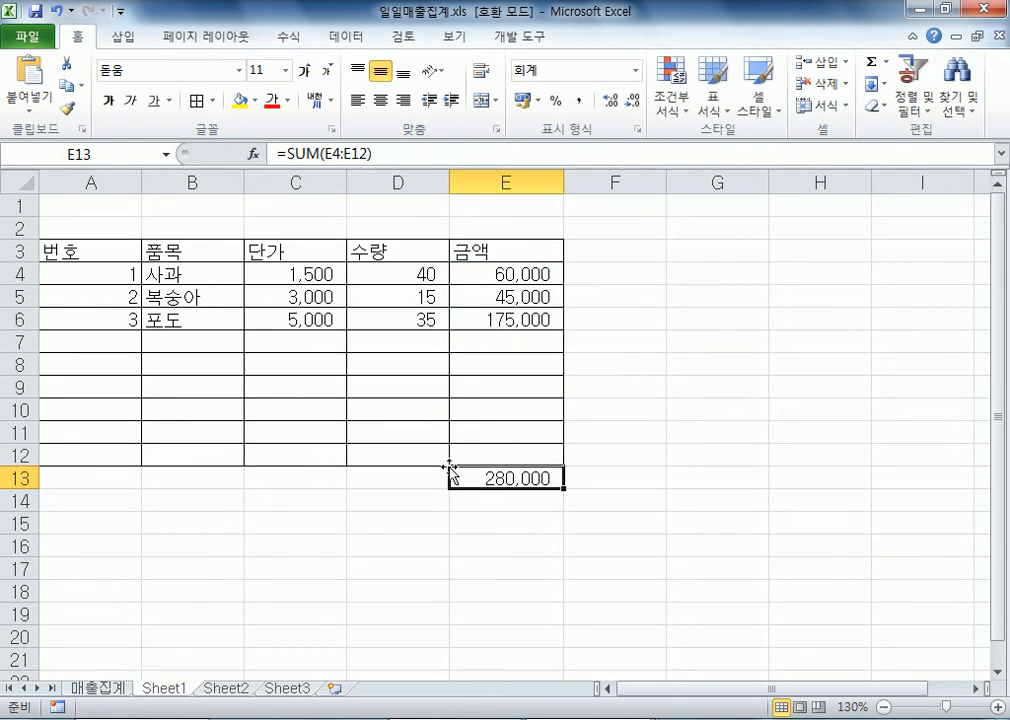
{"action": "left_click", "coordinate": [92, 689]}
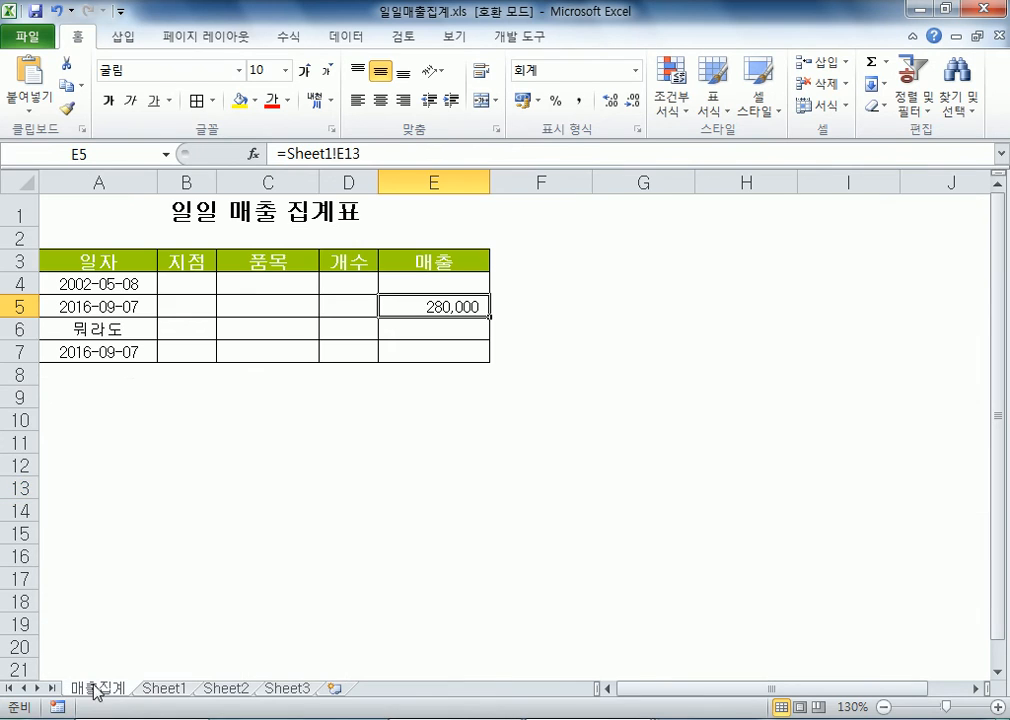
Step: Clear the linked total from cell E5 in the 매출 column of the 매출집계 sheet
{"action": "left_click_drag", "start_coordinate": [81, 284], "coordinate": [263, 283]}
{"action": "left_click", "coordinate": [449, 307]}
{"action": "key", "text": "Delete"}
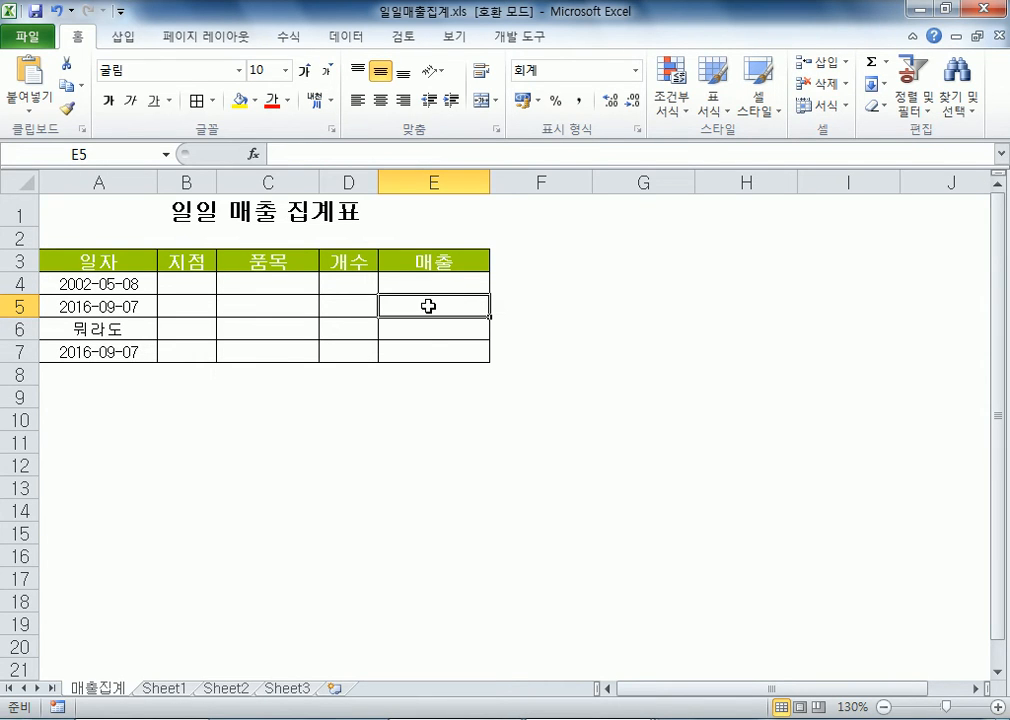
Step: Enter the reference =Sheet1!E13 in the 매출 cell E5 of the 매출집계 sheet
{"action": "left_click", "coordinate": [160, 689]}
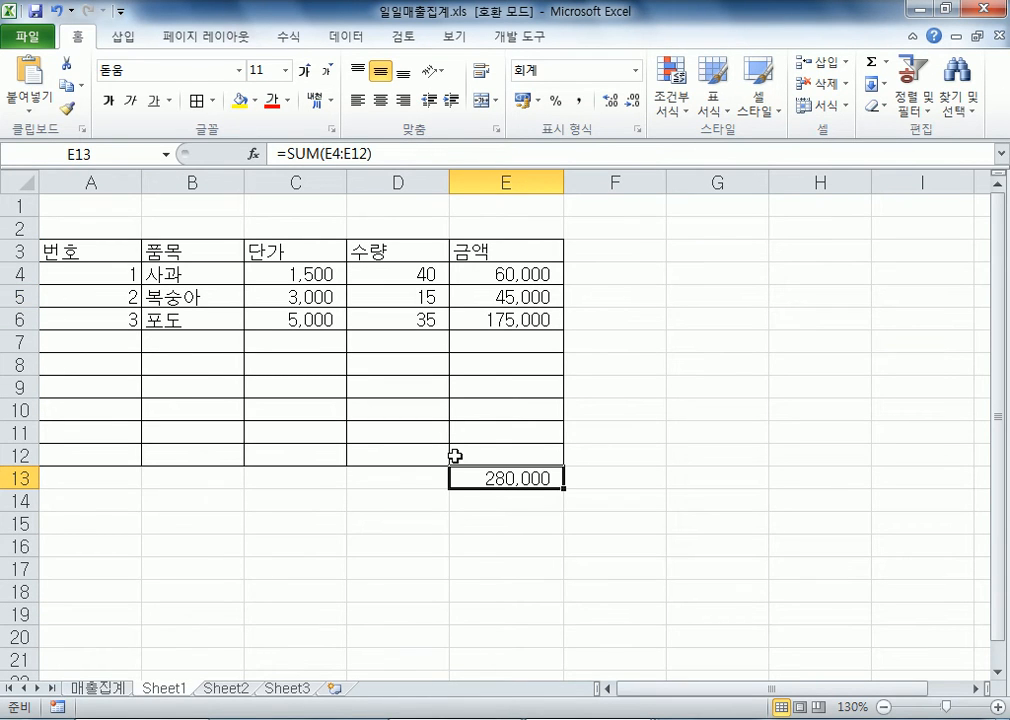
{"action": "left_click", "coordinate": [112, 689]}
{"action": "type", "text": "="}
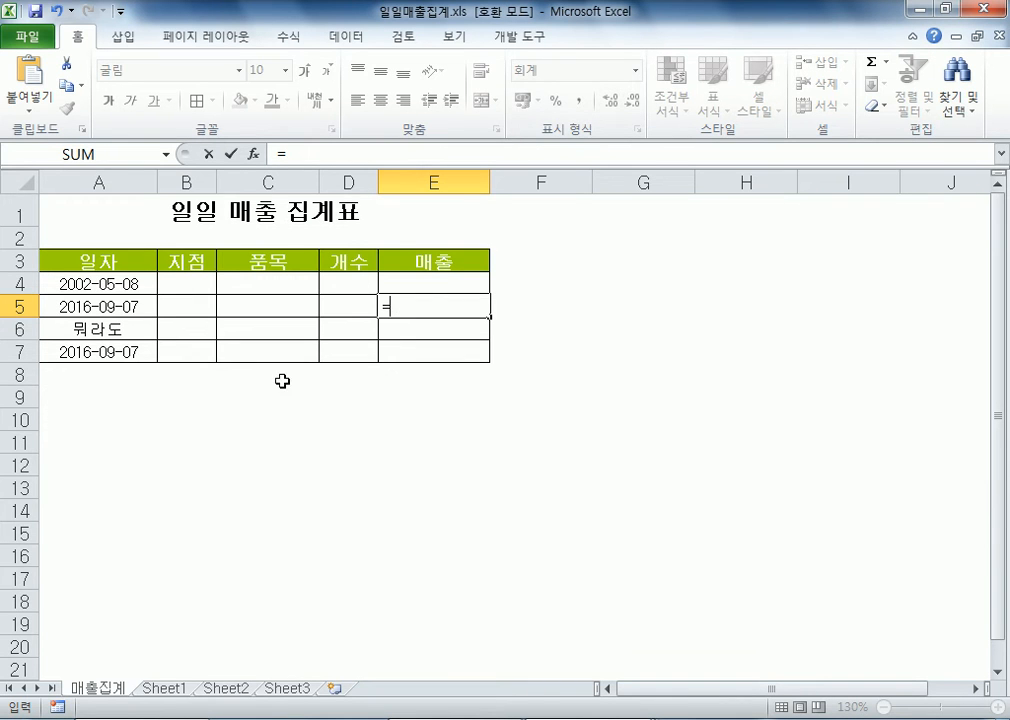
{"action": "left_click", "coordinate": [165, 688]}
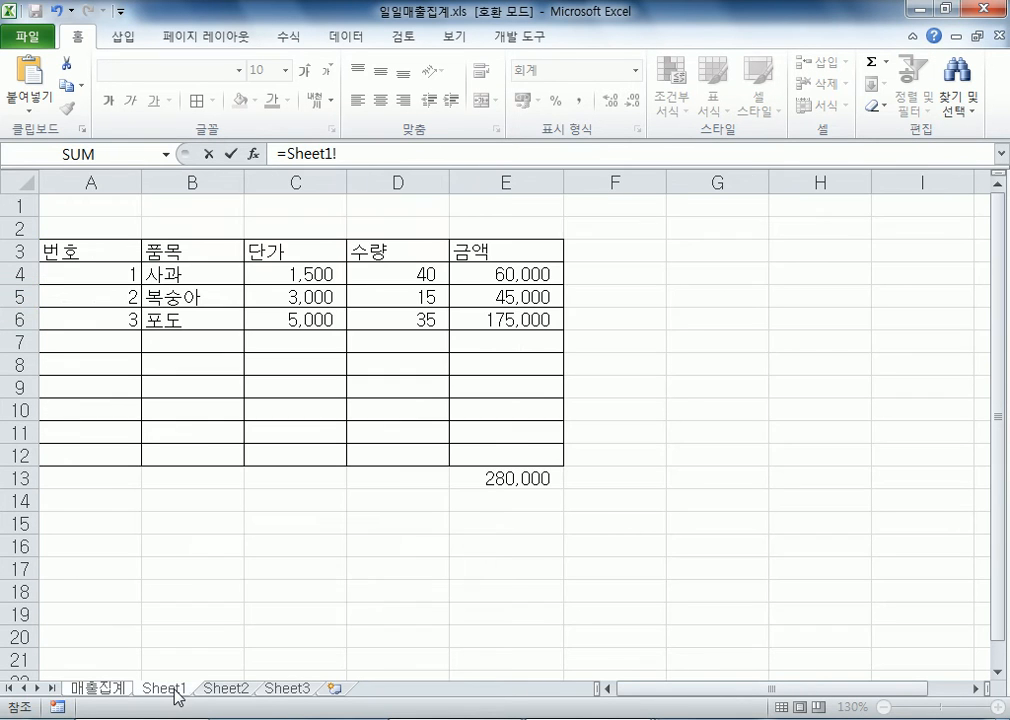
{"action": "left_click", "coordinate": [514, 476]}
{"action": "key", "text": "Return"}
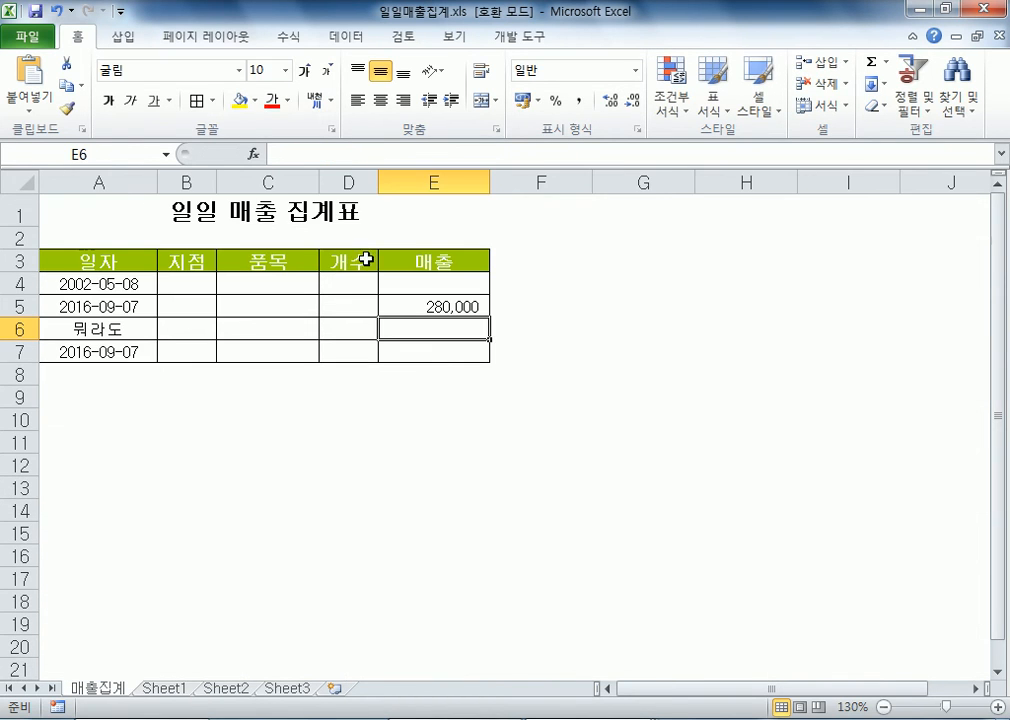
{"action": "left_click", "coordinate": [390, 305]}
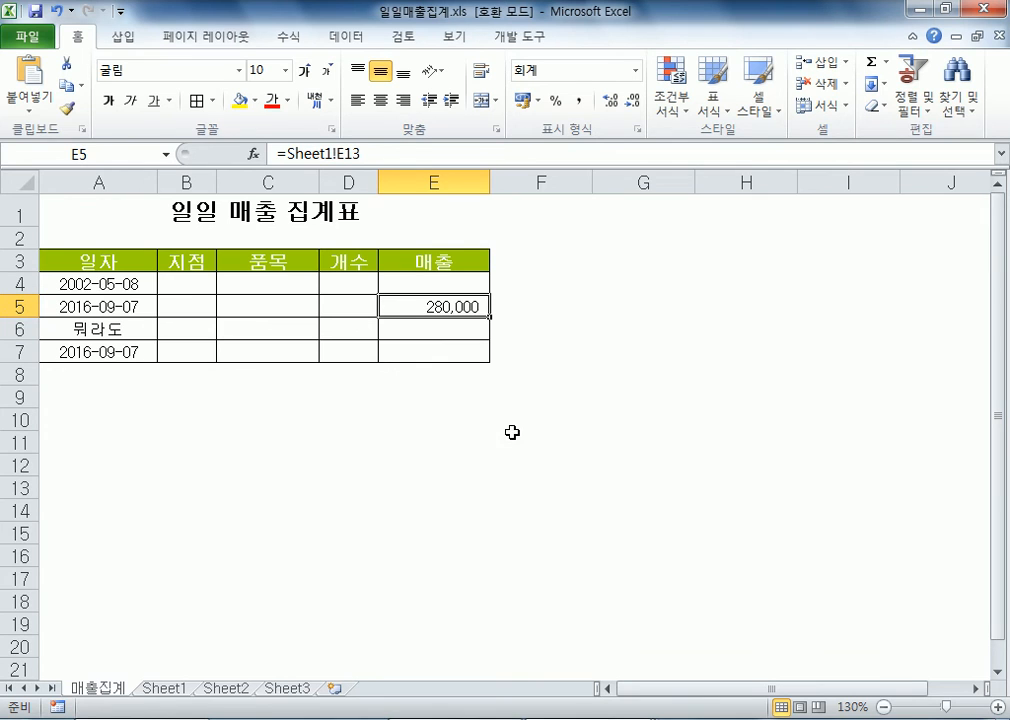
Step: Add 키위 as a new item in row 7 of Sheet1 with a 단가 of 4200 and a 수량 of 150
{"action": "left_click", "coordinate": [178, 690]}
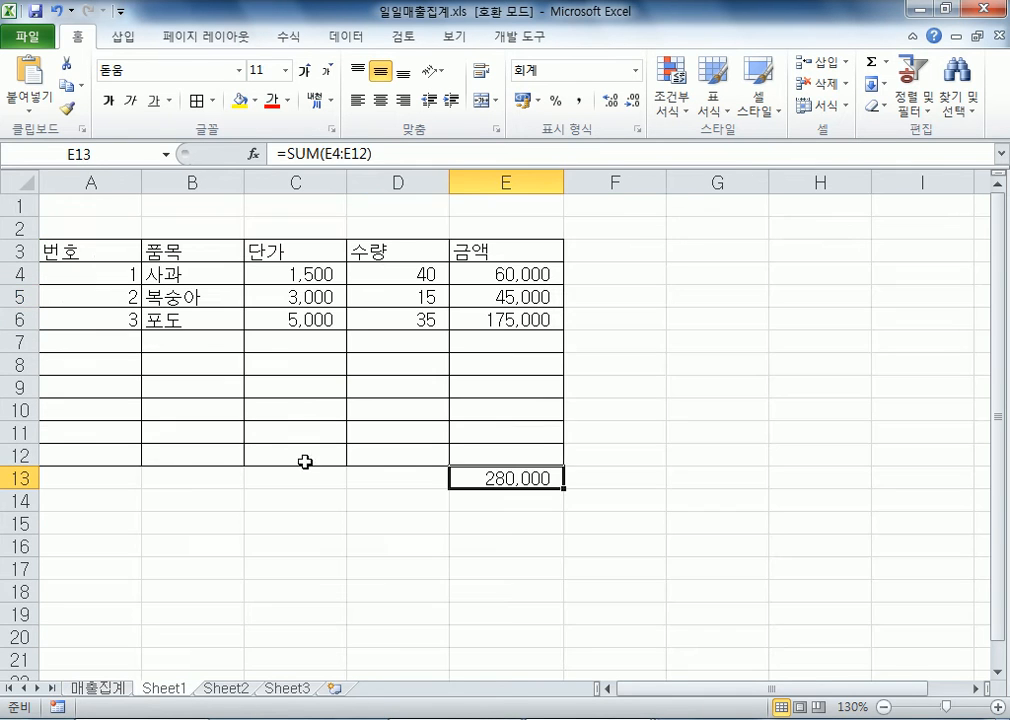
{"action": "left_click", "coordinate": [288, 320]}
{"action": "left_click", "coordinate": [207, 345]}
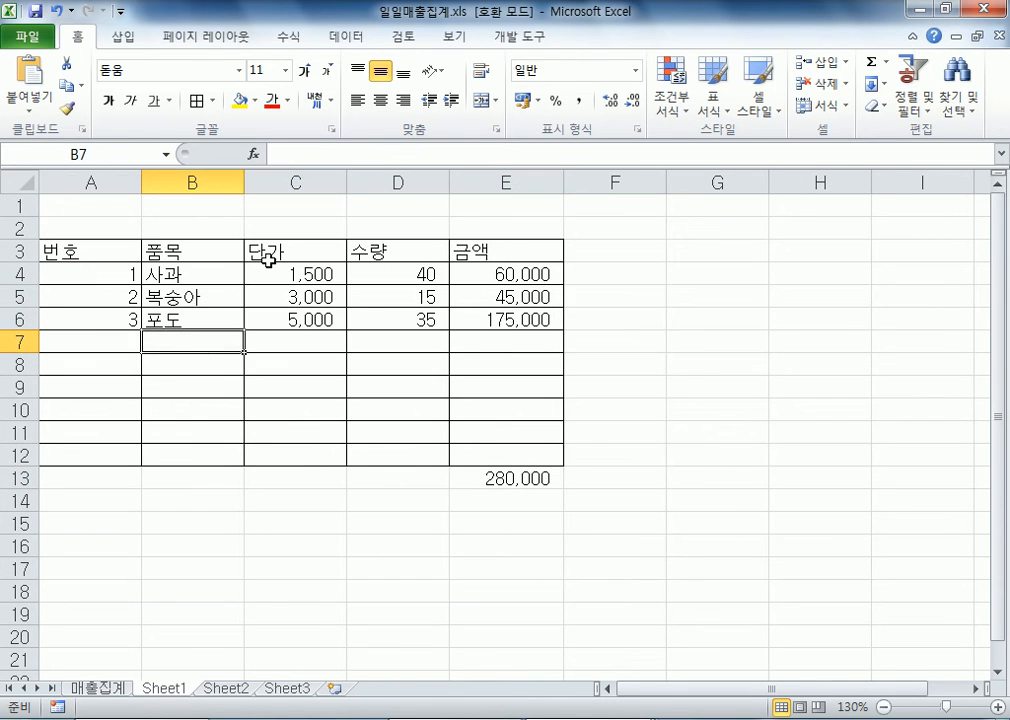
{"action": "type", "text": "키위"}
{"action": "key", "text": "Tab"}
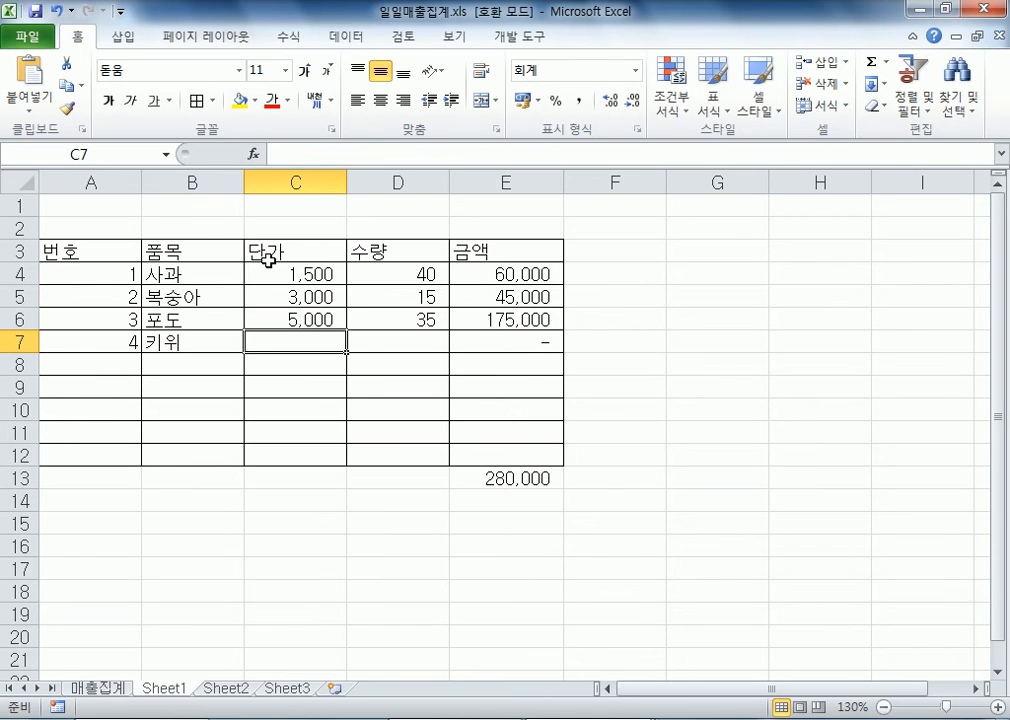
{"action": "type", "text": "4200"}
{"action": "key", "text": "Tab"}
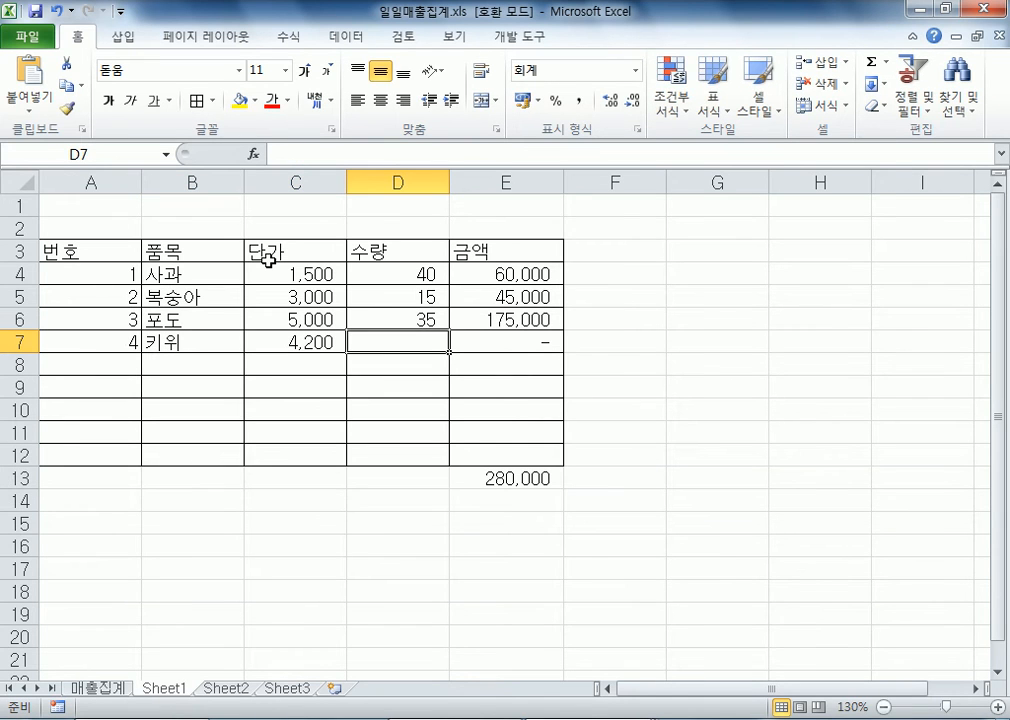
{"action": "type", "text": "150"}
{"action": "key", "text": "Return"}
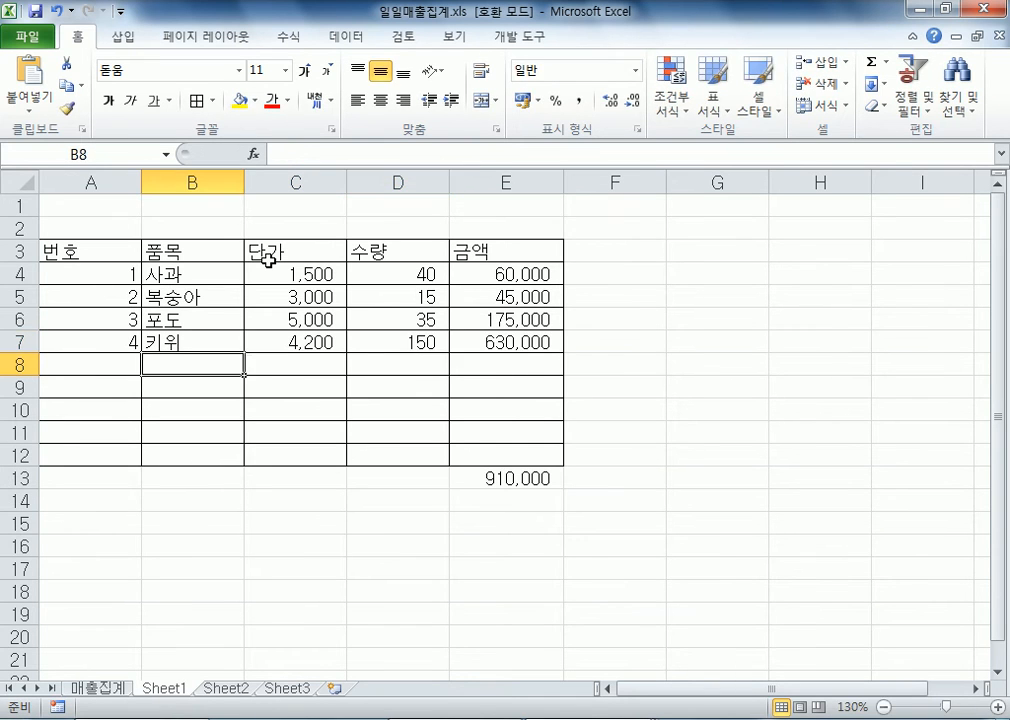
Step: Check row 7's amount and the total in E13 on Sheet1, and the linked total on the 매출집계 sheet
{"action": "left_click", "coordinate": [512, 343]}
{"action": "left_click", "coordinate": [528, 480]}
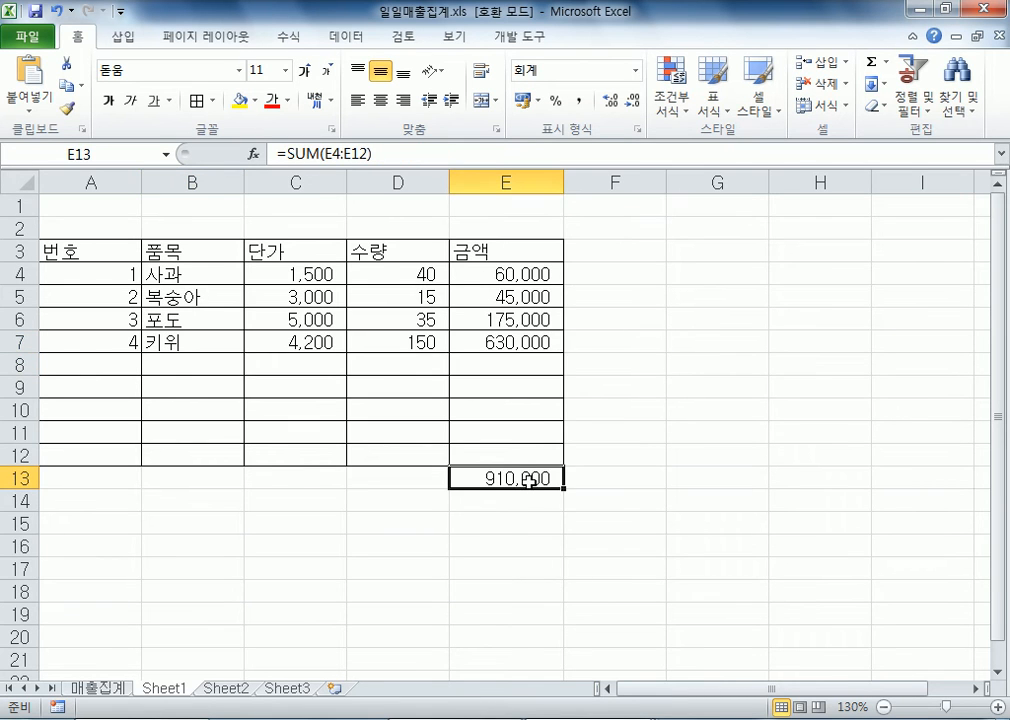
{"action": "left_click", "coordinate": [99, 688]}
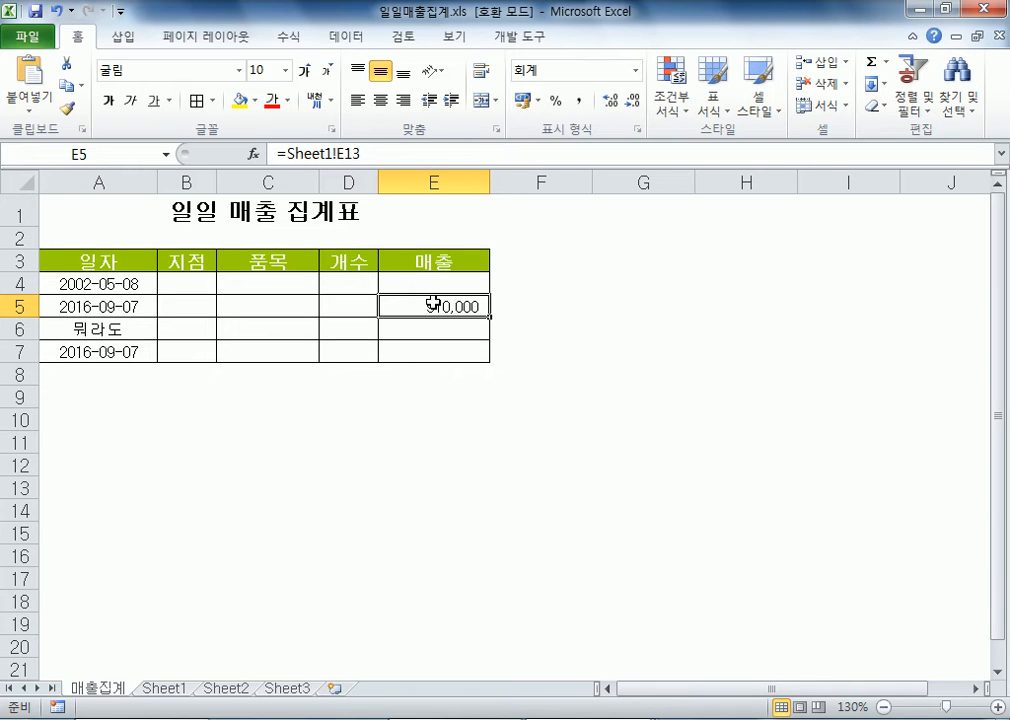
Step: Examine the sheet-name and cell-address parts of the reference formula in cell E5
{"action": "double_click", "coordinate": [430, 304]}
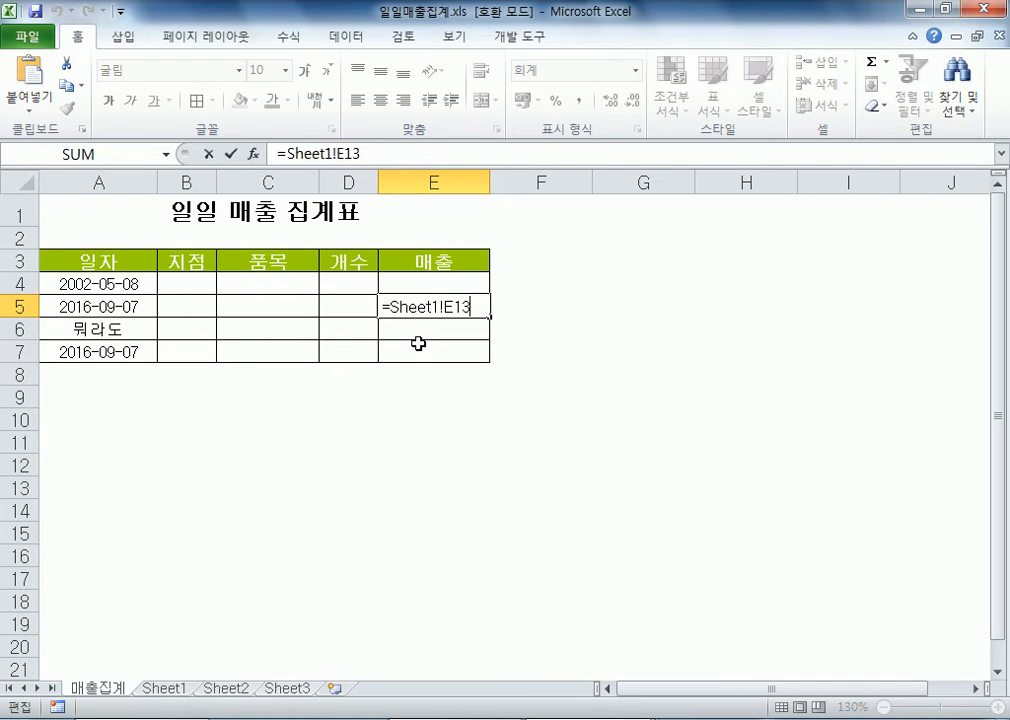
{"action": "key", "text": "Escape"}
{"action": "double_click", "coordinate": [416, 303]}
{"action": "key", "text": "Escape"}
{"action": "key", "text": "F2"}
{"action": "left_click_drag", "start_coordinate": [389, 306], "coordinate": [444, 307]}
{"action": "left_click", "coordinate": [443, 307]}
{"action": "left_click_drag", "start_coordinate": [446, 307], "coordinate": [474, 307]}
{"action": "key", "text": "Escape"}
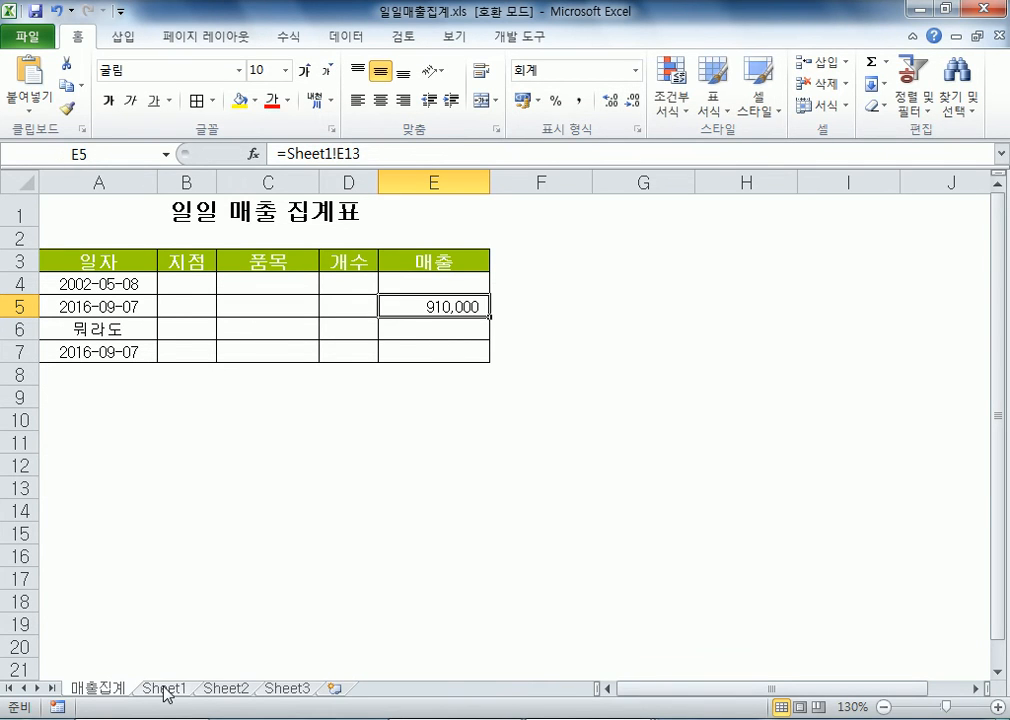
Step: Compare the total in Sheet1's cell E13 with the linked value in cell E5 of the 매출집계 sheet
{"action": "left_click", "coordinate": [165, 689]}
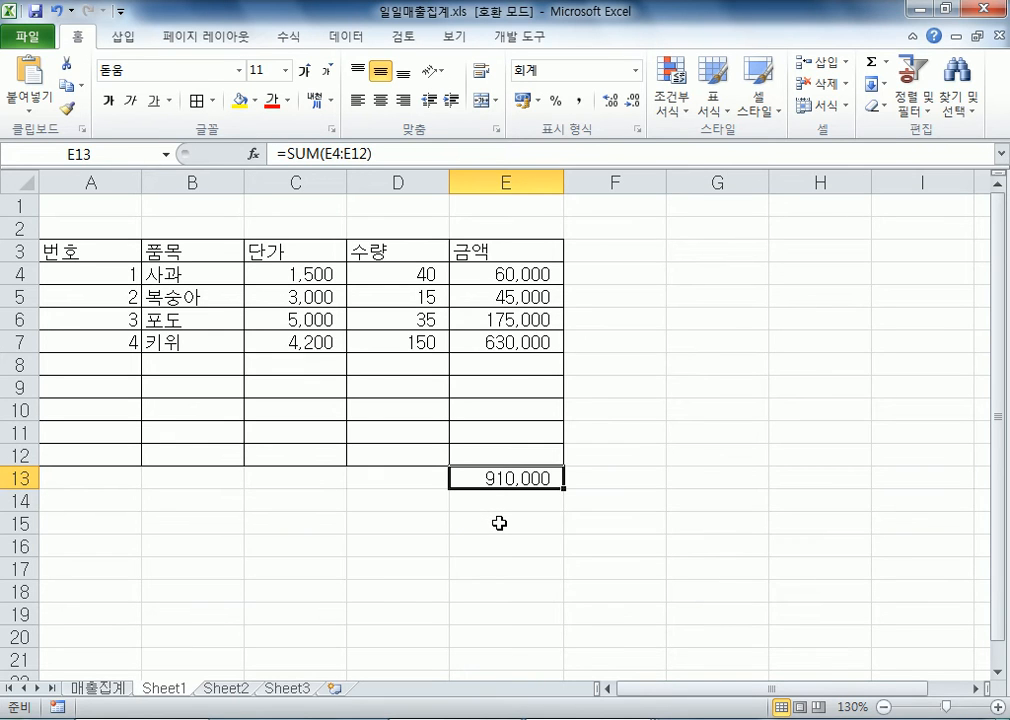
{"action": "left_click", "coordinate": [95, 689]}
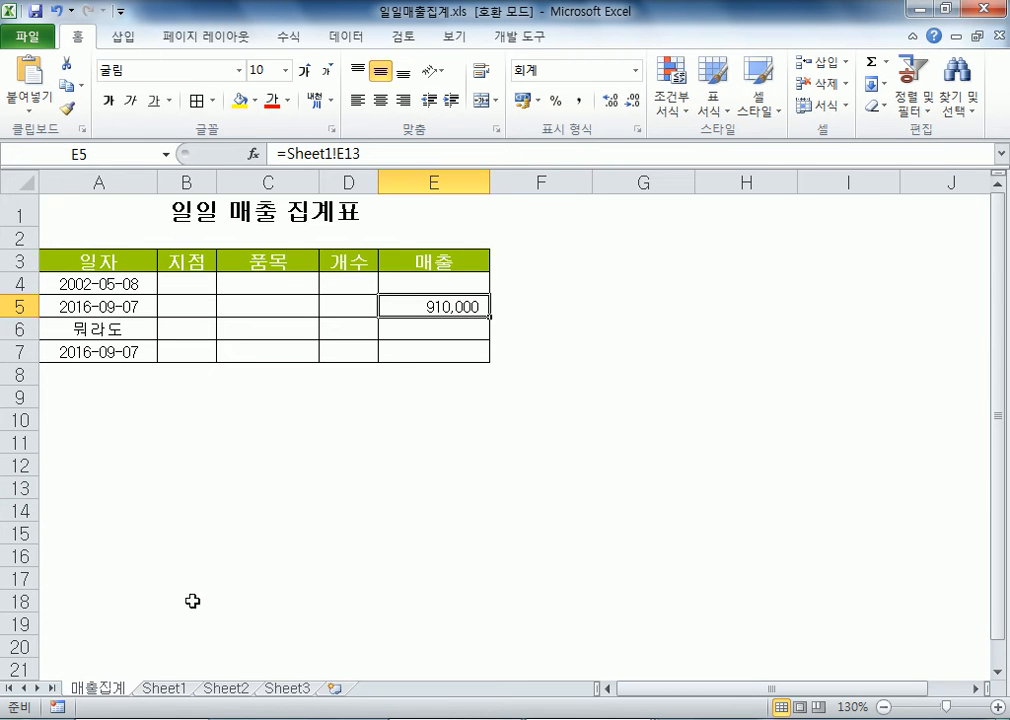
{"action": "left_click", "coordinate": [162, 692]}
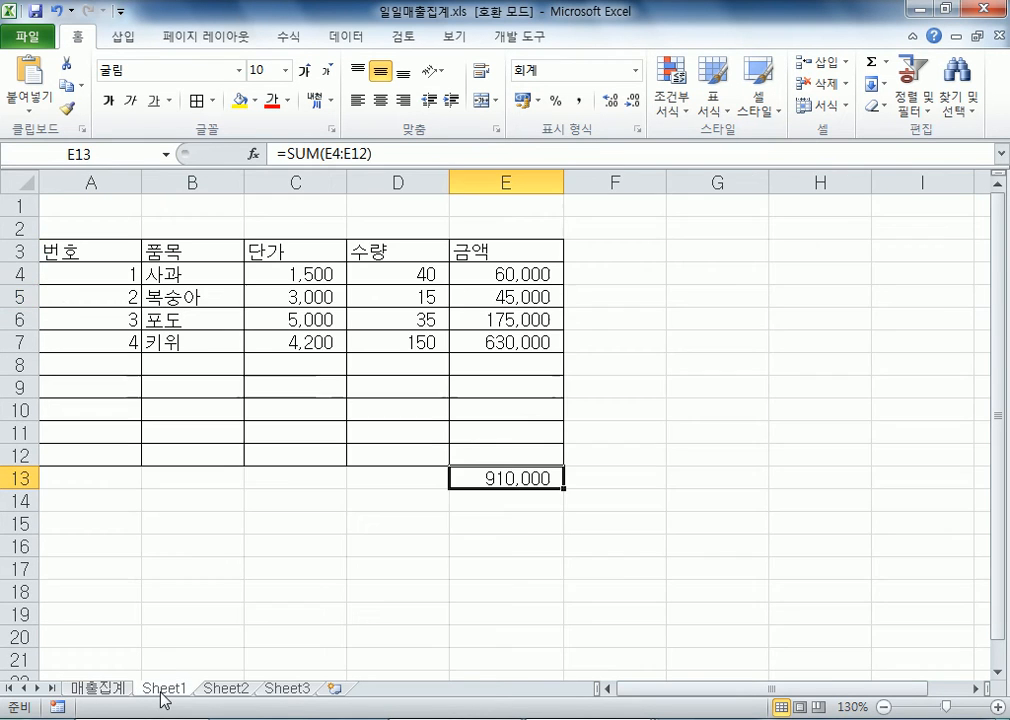
{"action": "left_click", "coordinate": [115, 692]}
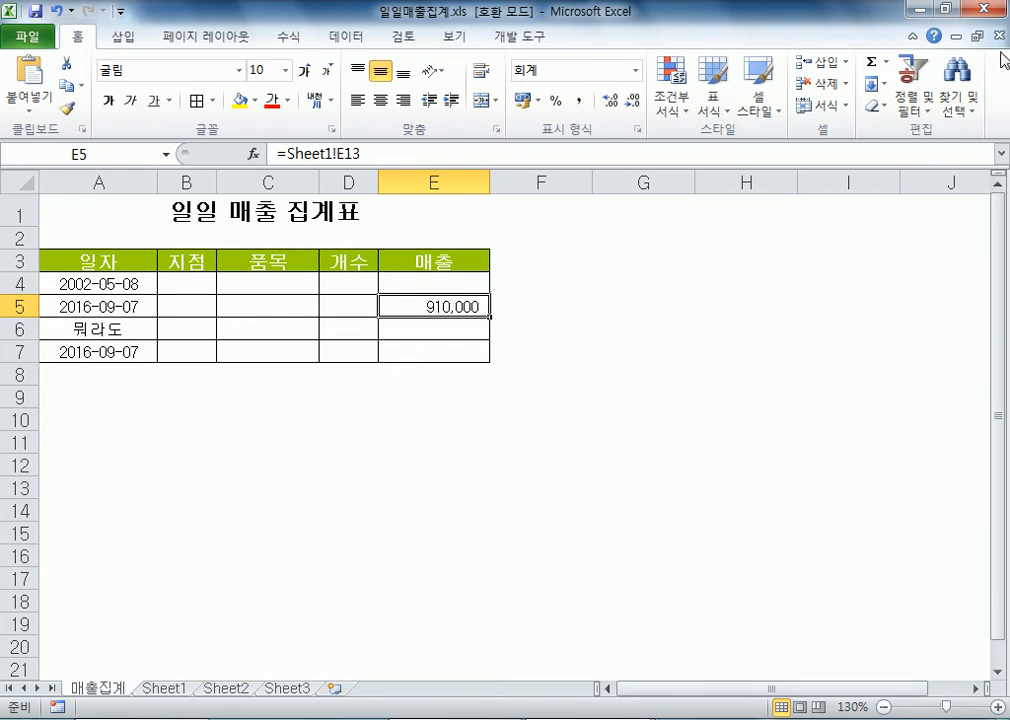
Step: Rename Sheet1 as 일일매출
{"action": "double_click", "coordinate": [162, 690]}
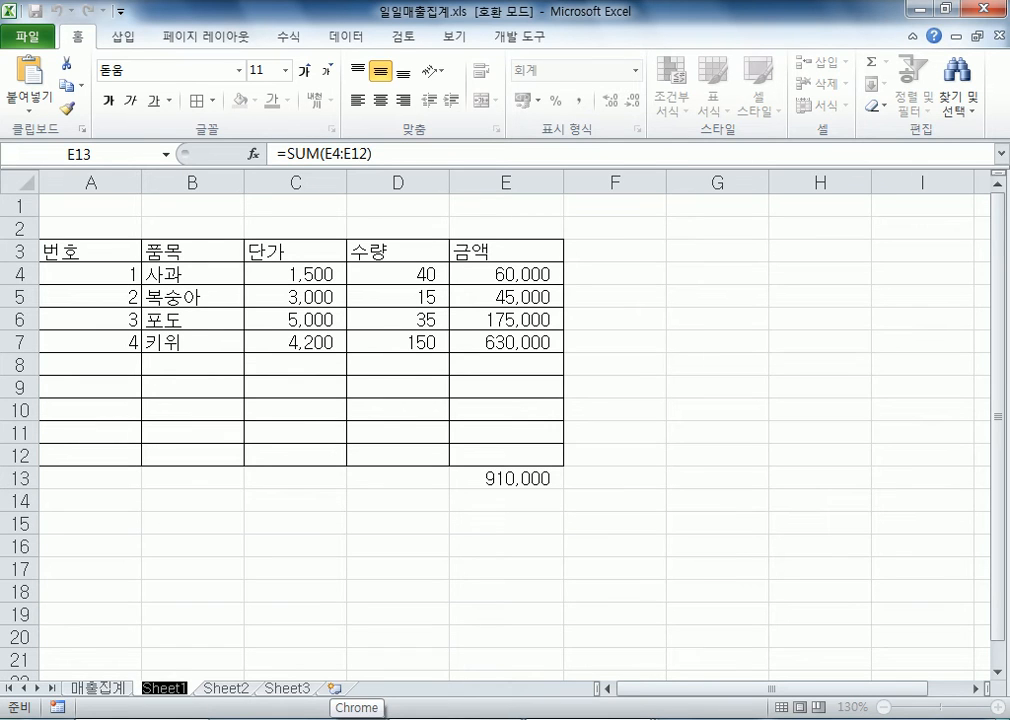
{"action": "type", "text": "일일매"}
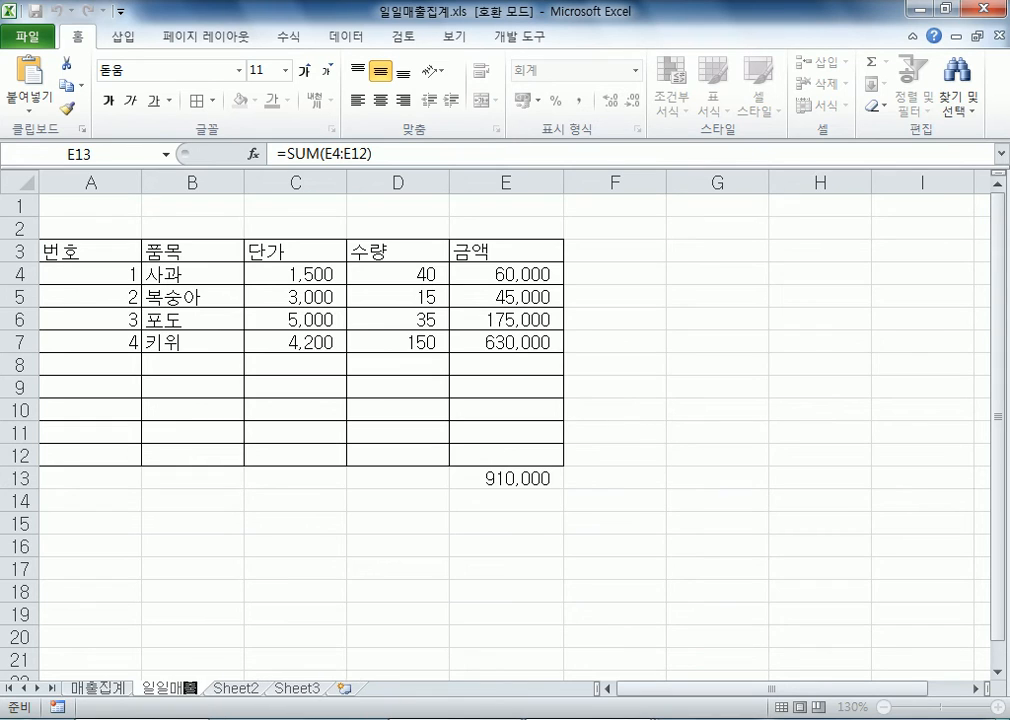
{"action": "type", "text": "출"}
{"action": "key", "text": "Return"}
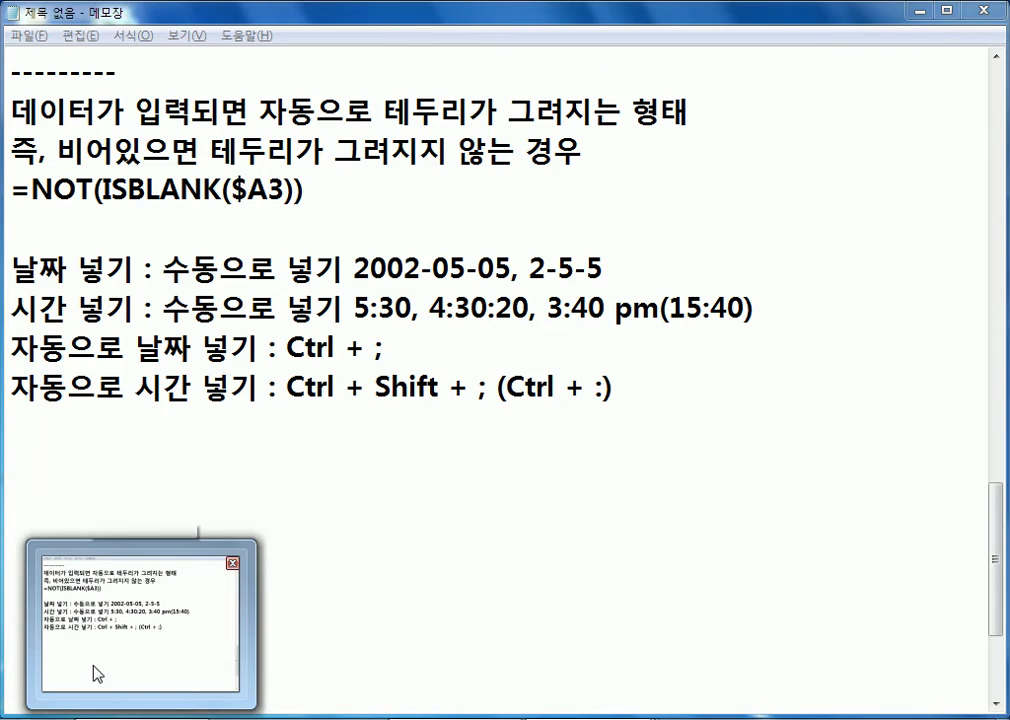
{"action": "left_click", "coordinate": [97, 669]}
{"action": "left_click", "coordinate": [401, 615]}
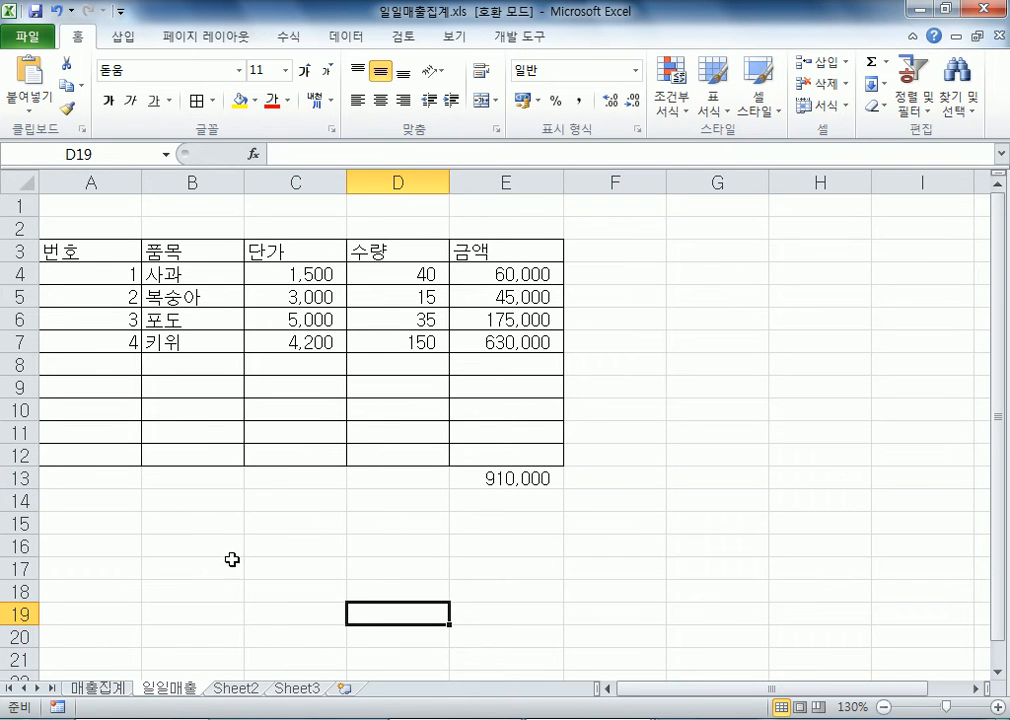
{"action": "left_click", "coordinate": [227, 471]}
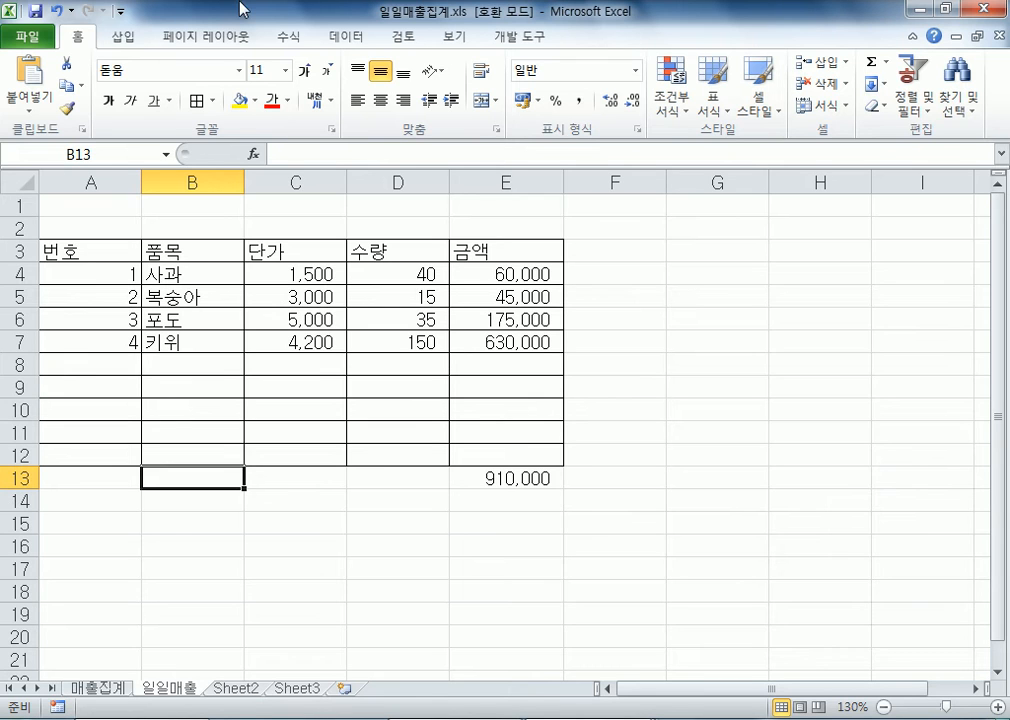
Step: Examine the sheet-name and cell-address parts of the reference in cell E5 on the 매출집계 sheet
{"action": "left_click", "coordinate": [100, 689]}
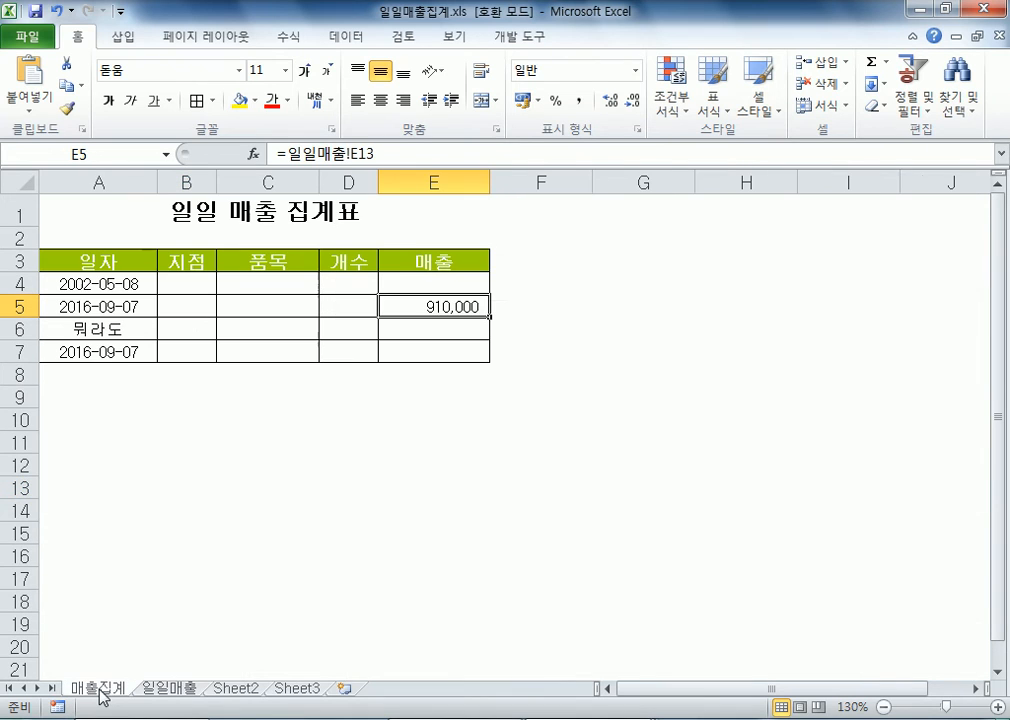
{"action": "double_click", "coordinate": [466, 306]}
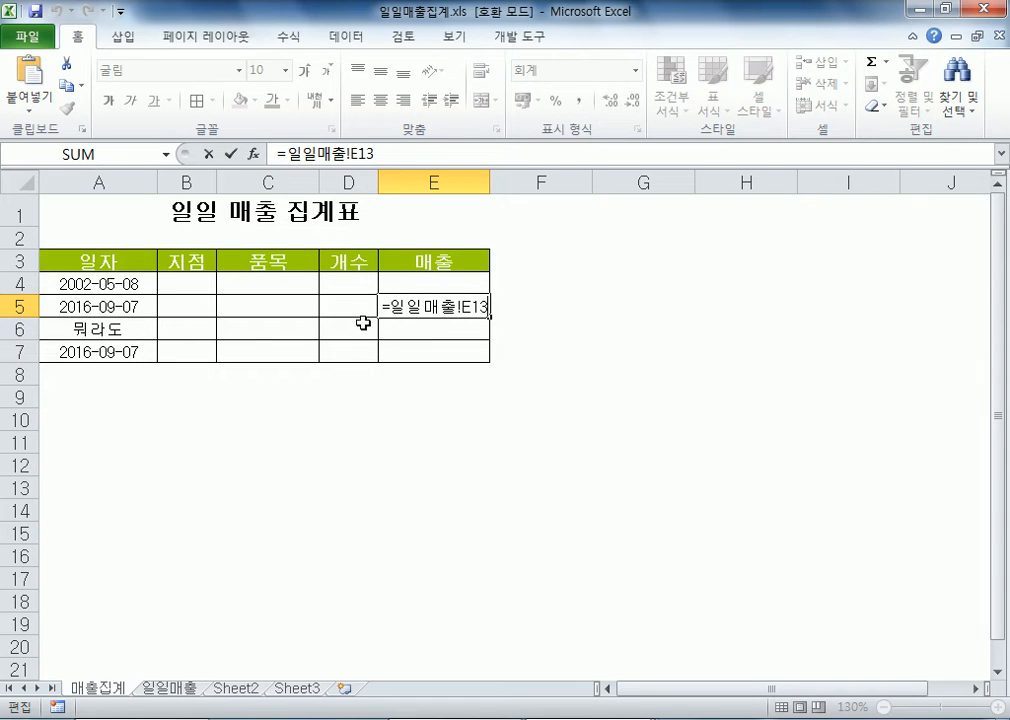
{"action": "left_click_drag", "start_coordinate": [389, 306], "coordinate": [457, 306]}
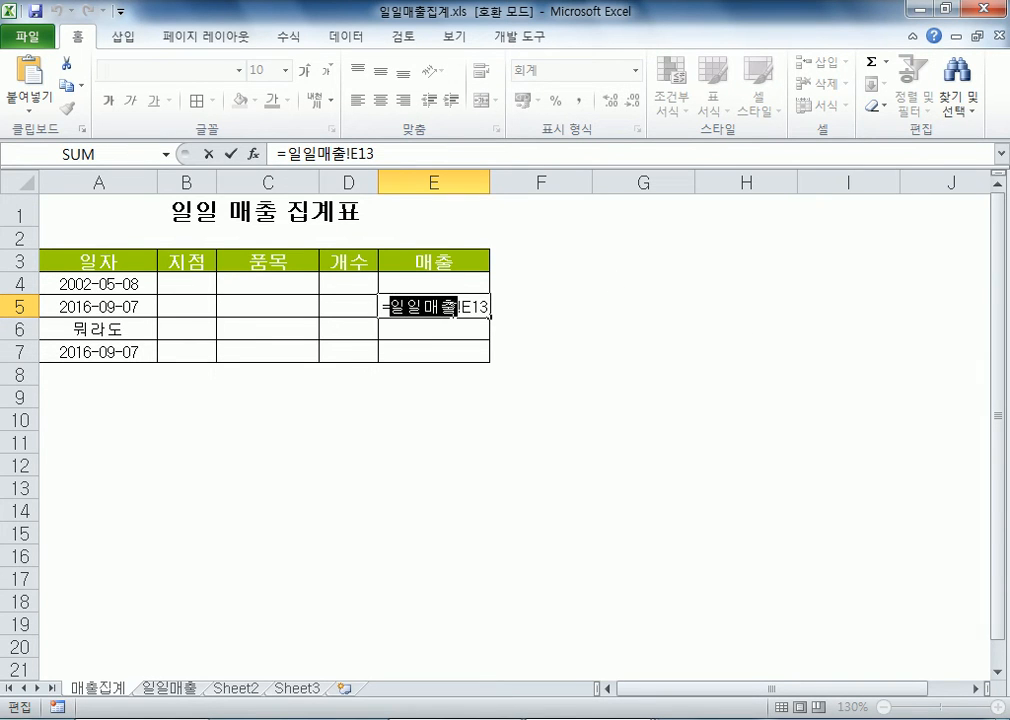
{"action": "left_click", "coordinate": [462, 312]}
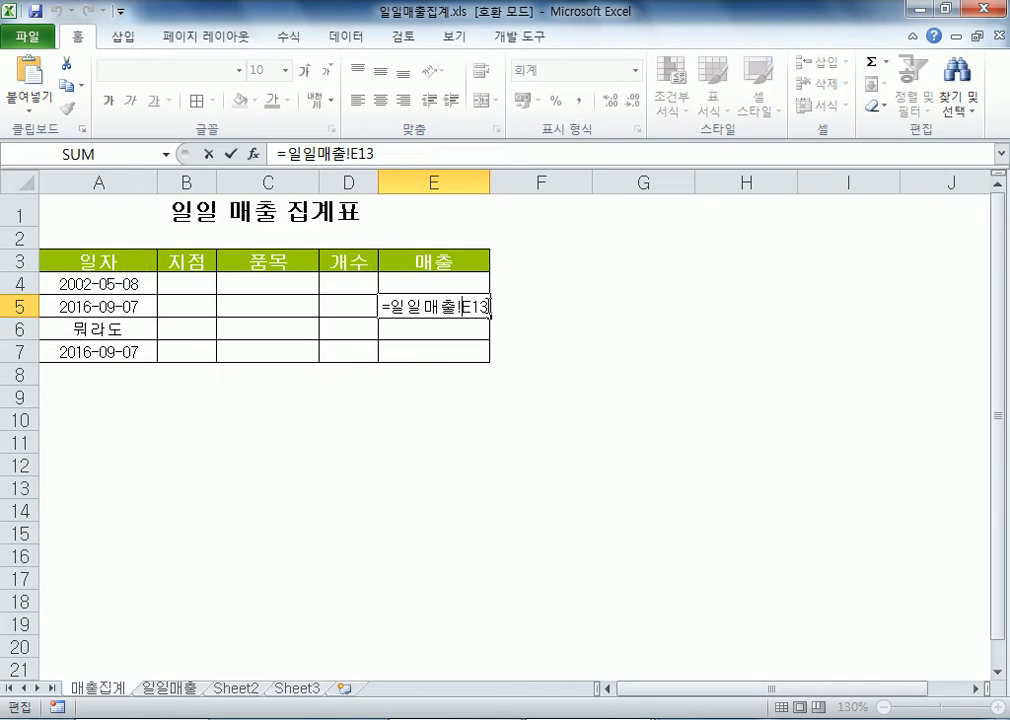
{"action": "key", "text": "ctrl+Return"}
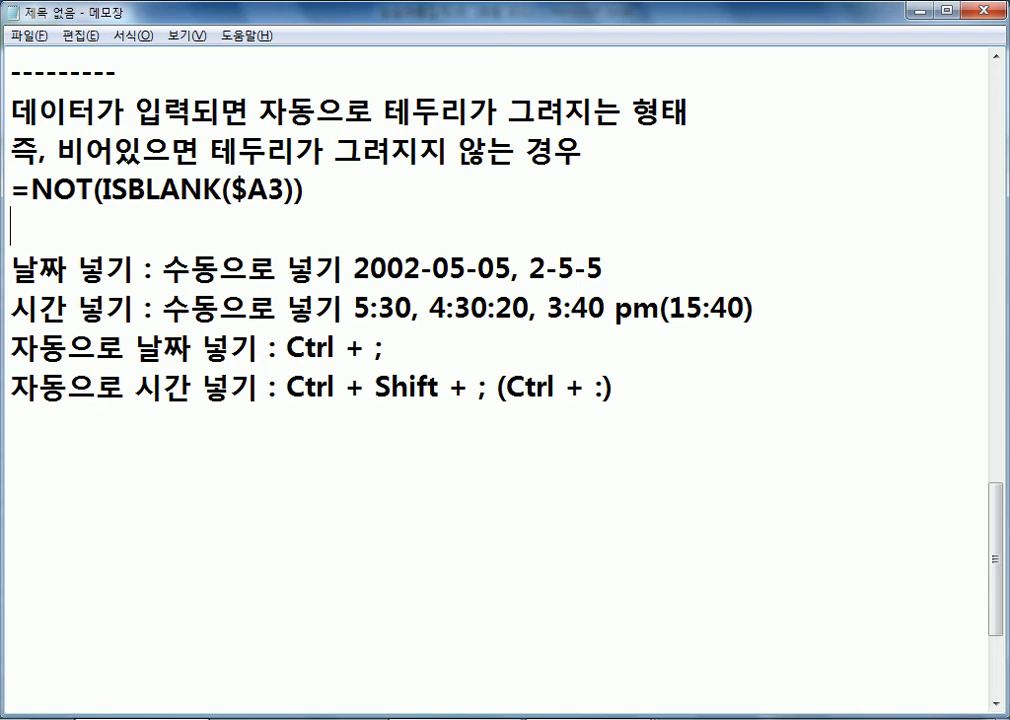
Step: View the date and time entry notes in Notepad, and return to the 일일매출집계.xls workbook in Excel
{"action": "key", "text": "alt+Tab"}
{"action": "left_click", "coordinate": [171, 449]}
{"action": "scroll", "coordinate": [171, 449], "scroll_direction": "down", "scroll_amount": 1}
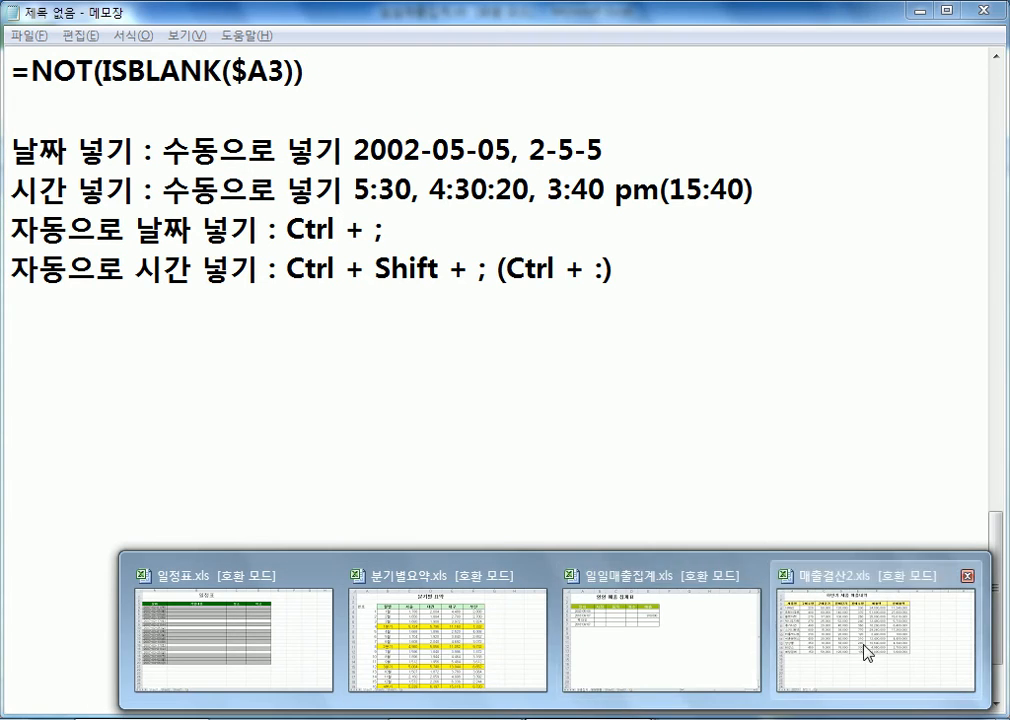
{"action": "left_click", "coordinate": [863, 651]}
{"action": "mouse_move", "coordinate": [692, 692]}
{"action": "left_click", "coordinate": [712, 640]}
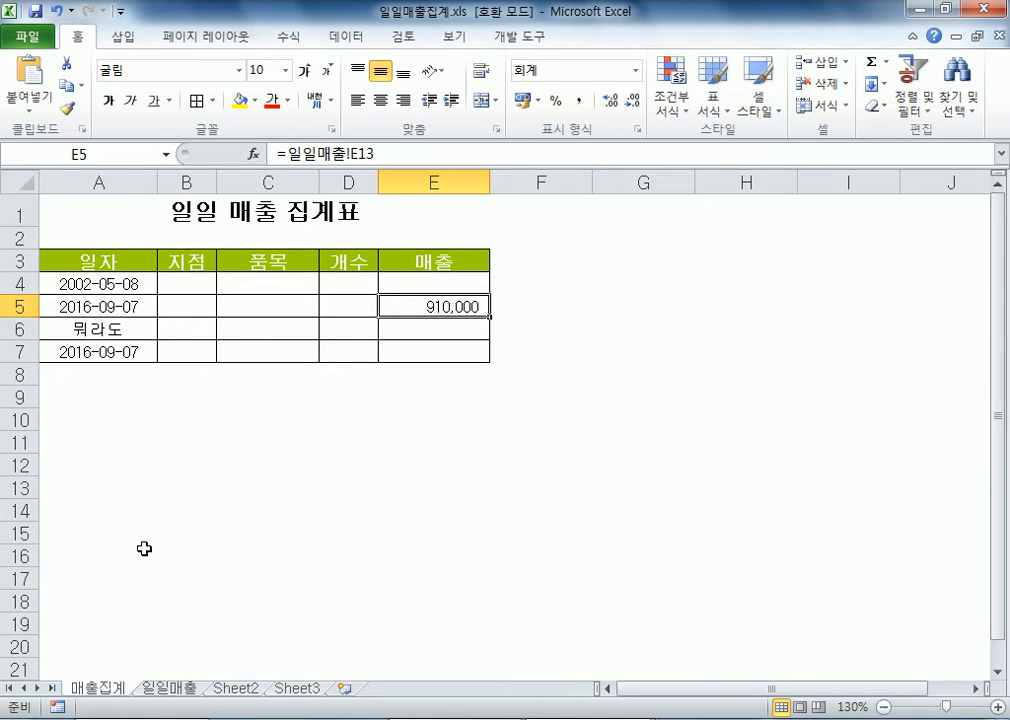
Step: Enter the formula =E5 in cell G5 of the 매출집계 sheet to reference a cell on the same sheet
{"action": "left_click", "coordinate": [606, 389]}
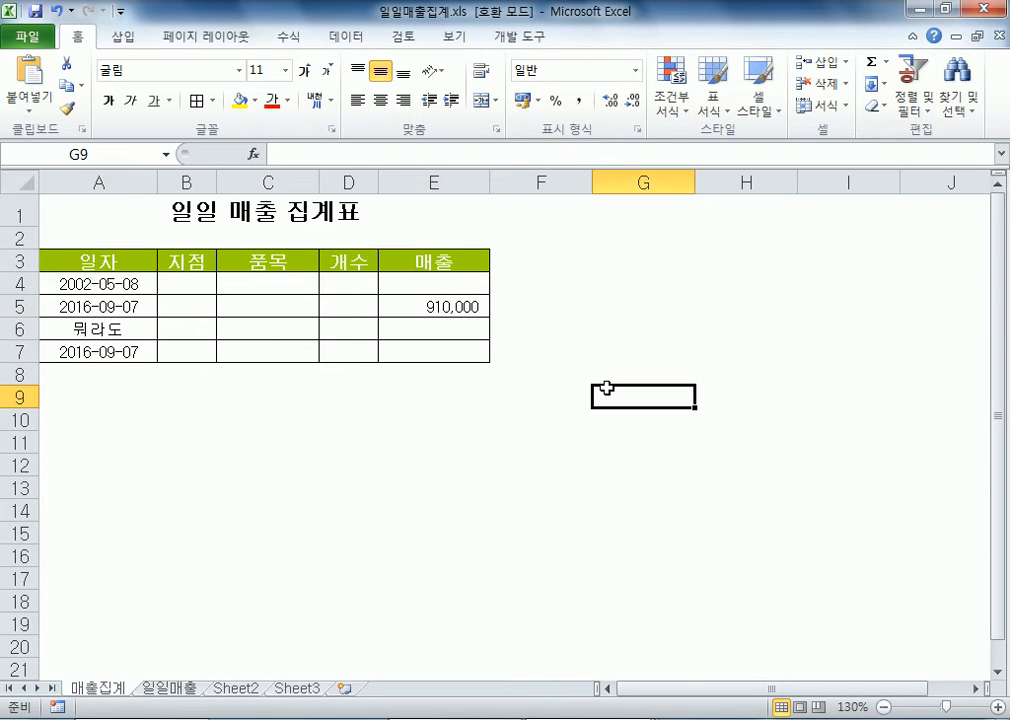
{"action": "left_click", "coordinate": [582, 370]}
{"action": "left_click", "coordinate": [660, 368]}
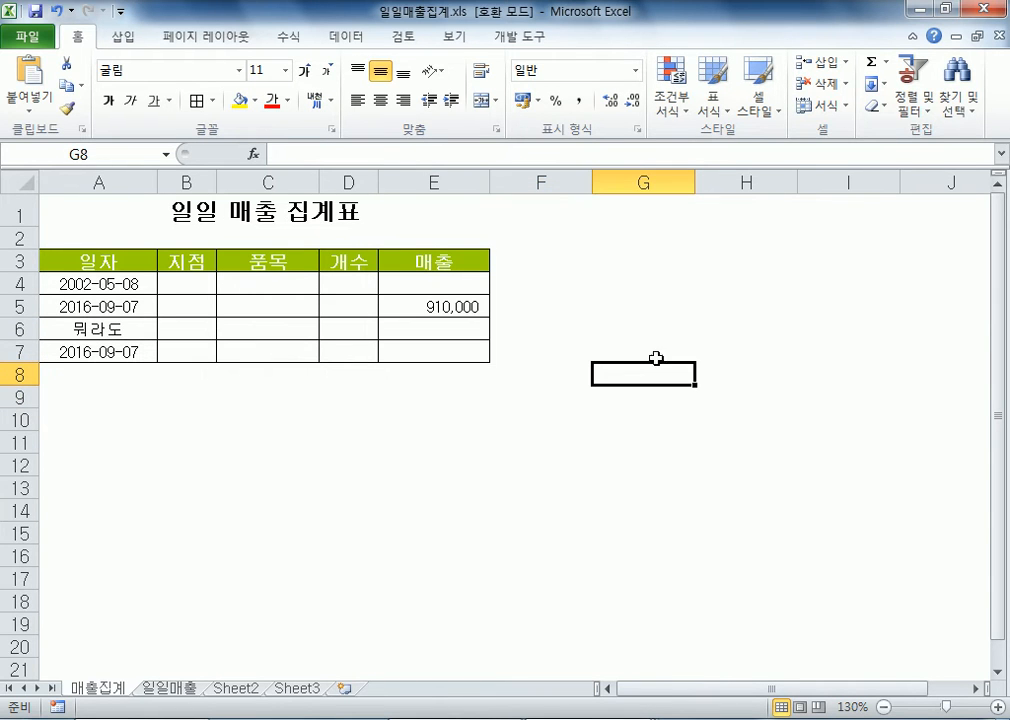
{"action": "left_click", "coordinate": [652, 298]}
{"action": "type", "text": "="}
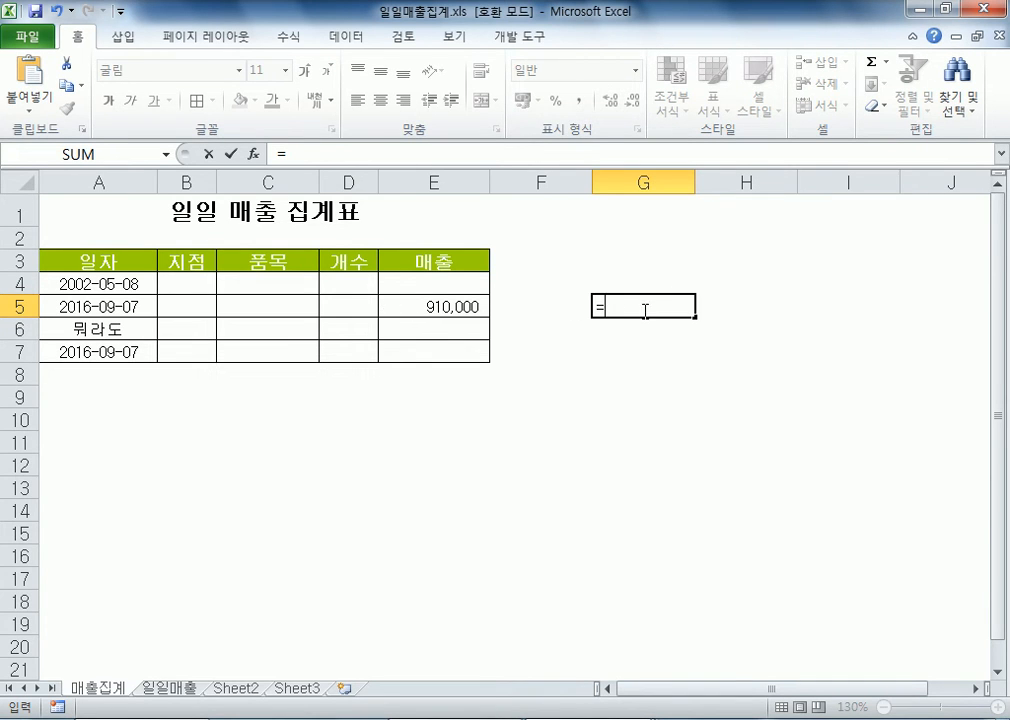
{"action": "left_click", "coordinate": [391, 304]}
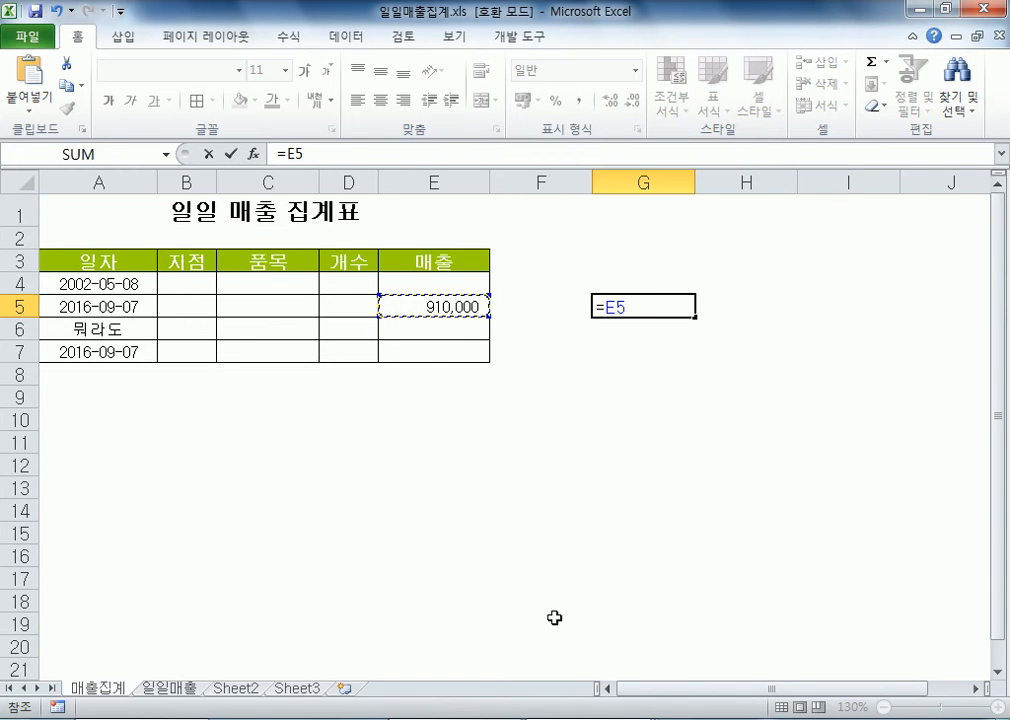
{"action": "key", "text": "Return"}
{"action": "key", "text": "Up"}
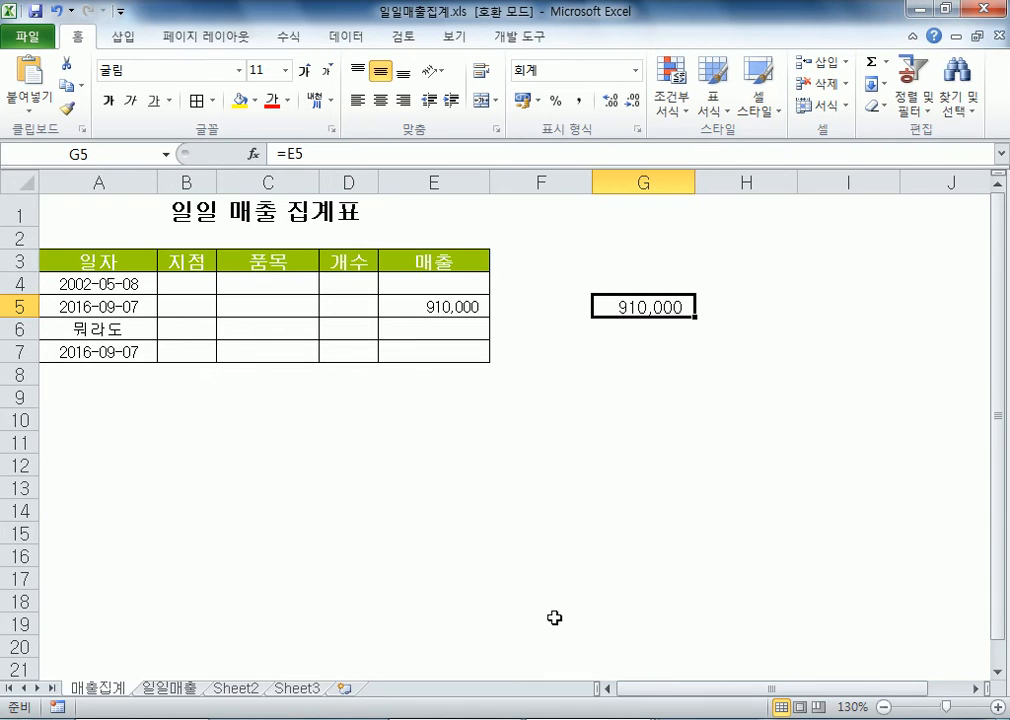
Step: On the 일일매출 sheet, examine cell E4's amount formula against the item, unit price and quantity cells of row 4
{"action": "left_click", "coordinate": [155, 689]}
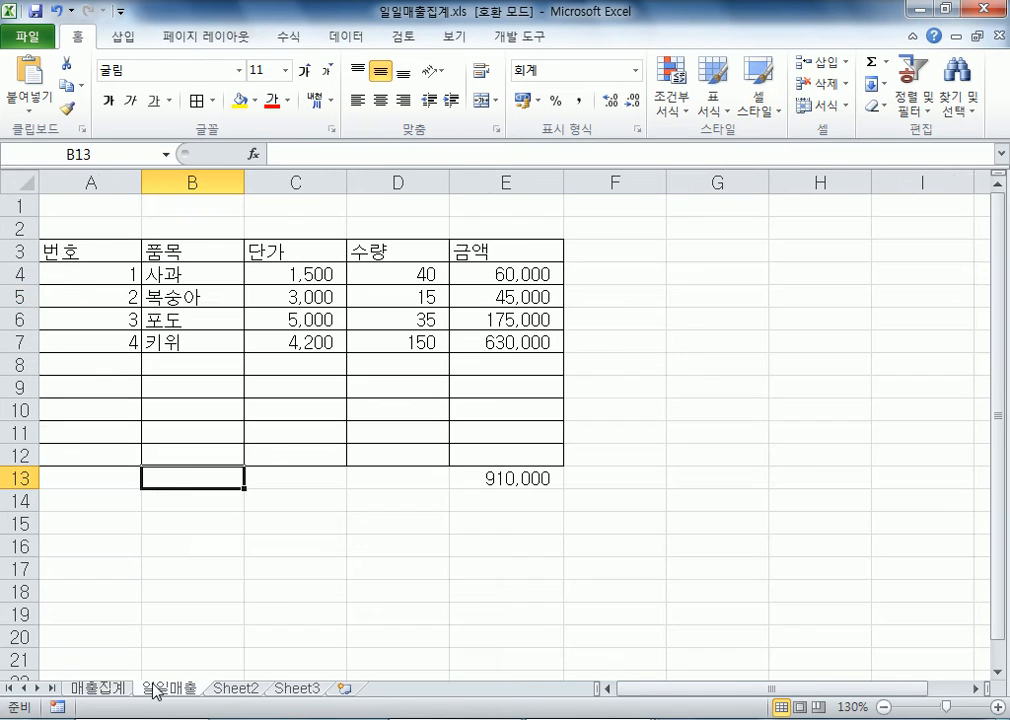
{"action": "left_click", "coordinate": [525, 278]}
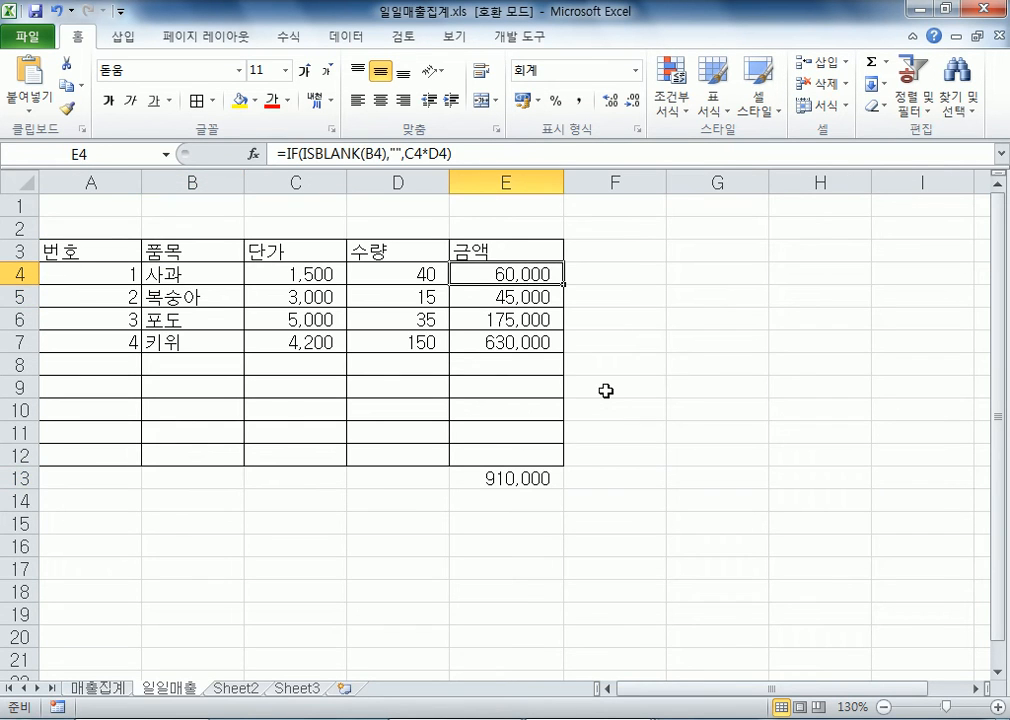
{"action": "left_click", "coordinate": [293, 278]}
{"action": "left_click", "coordinate": [354, 282]}
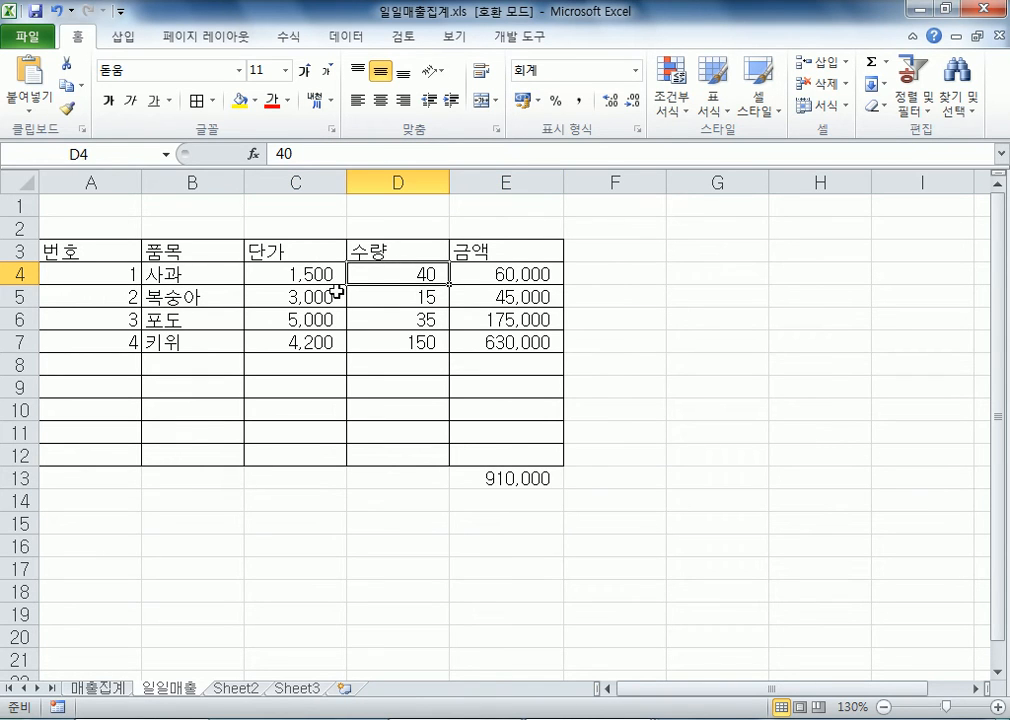
{"action": "left_click", "coordinate": [191, 276]}
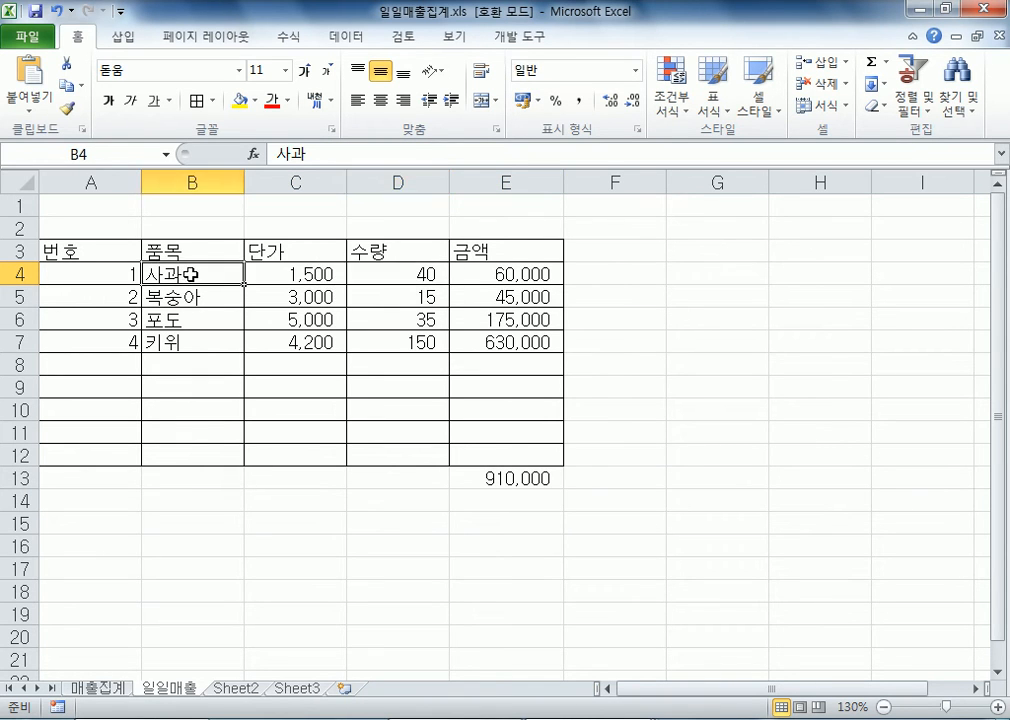
{"action": "double_click", "coordinate": [515, 268]}
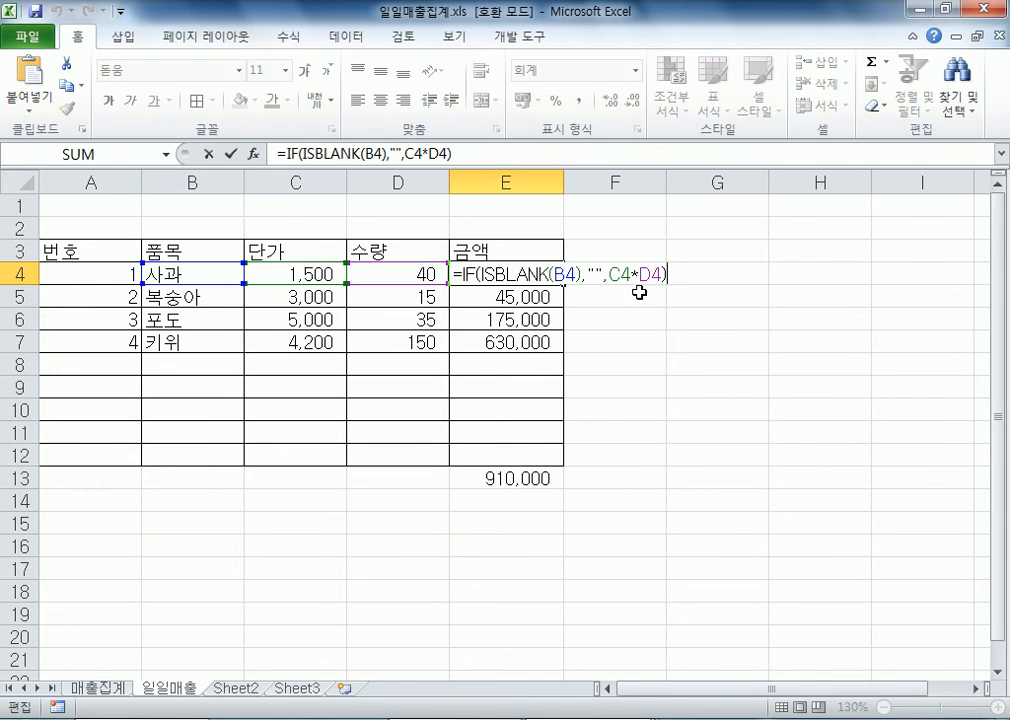
{"action": "left_click_drag", "start_coordinate": [606, 273], "coordinate": [661, 273]}
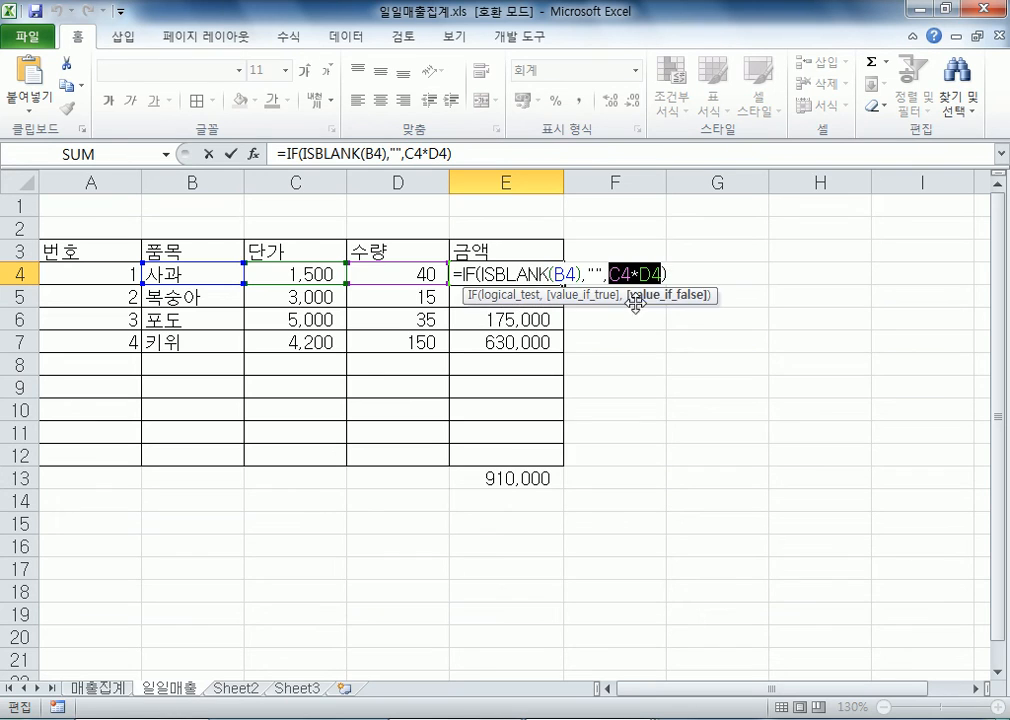
{"action": "key", "text": "Escape"}
Step: Compare unit price C4 and quantity D4 with the C4*D4 part of the formula in cell E4
{"action": "left_click", "coordinate": [293, 270]}
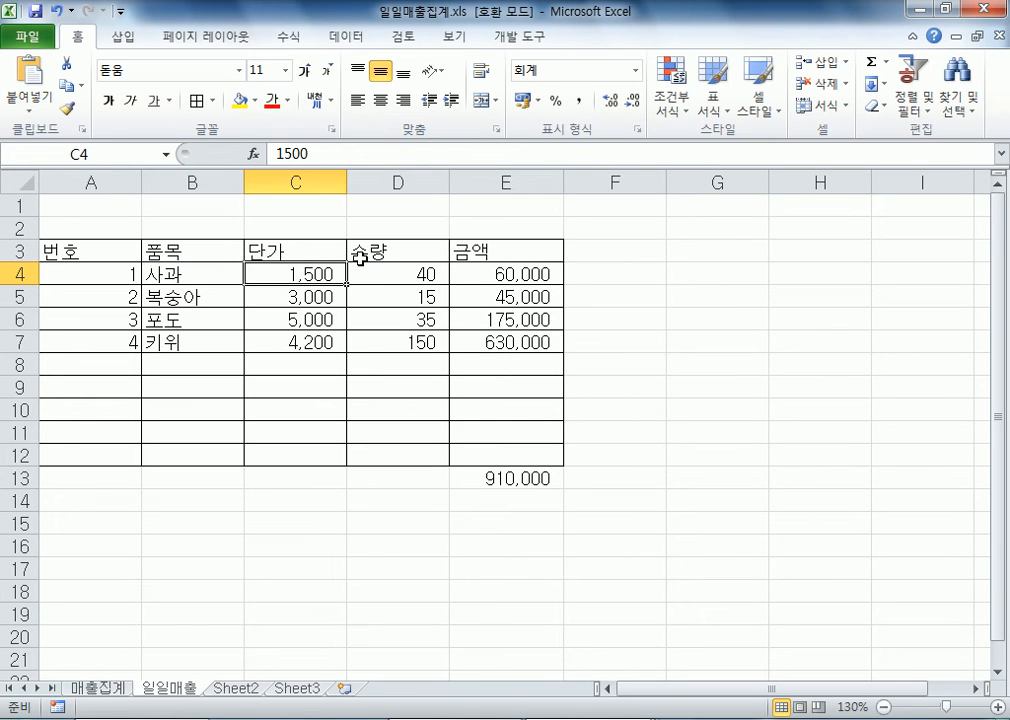
{"action": "left_click", "coordinate": [400, 271]}
{"action": "left_click", "coordinate": [494, 276]}
{"action": "double_click", "coordinate": [494, 276]}
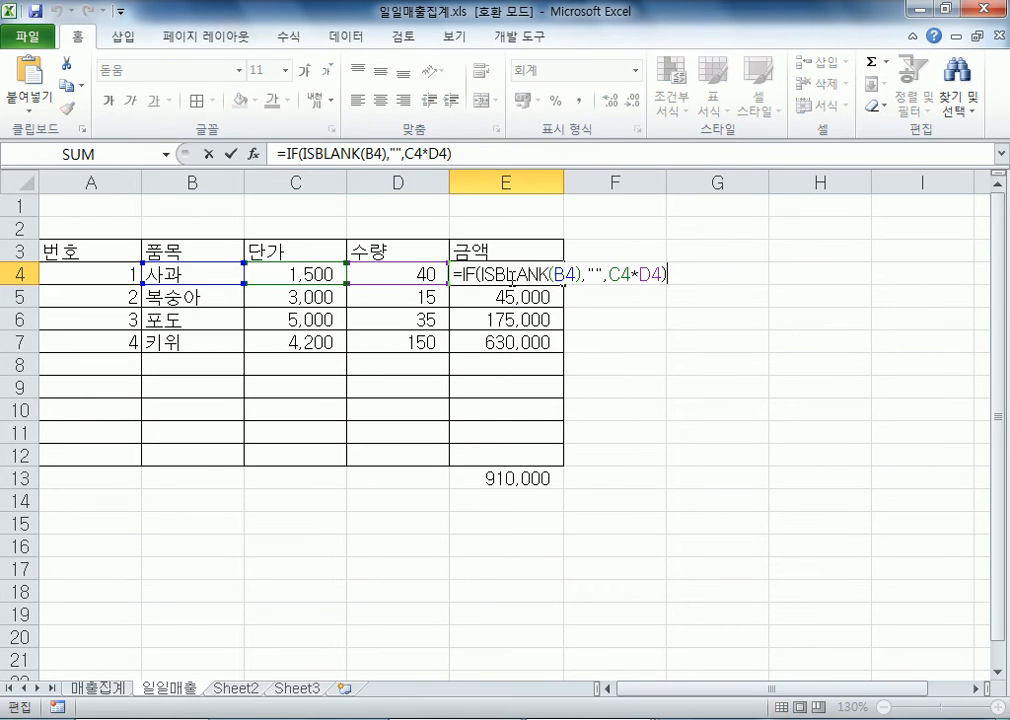
{"action": "left_click_drag", "start_coordinate": [606, 273], "coordinate": [663, 267]}
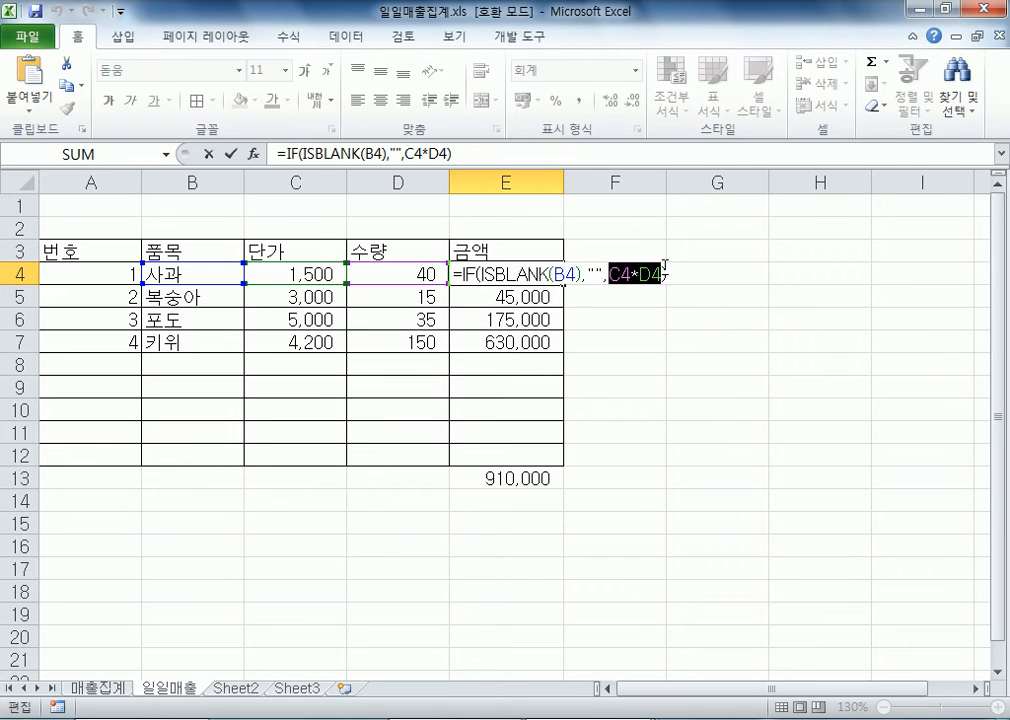
{"action": "key", "text": "Escape"}
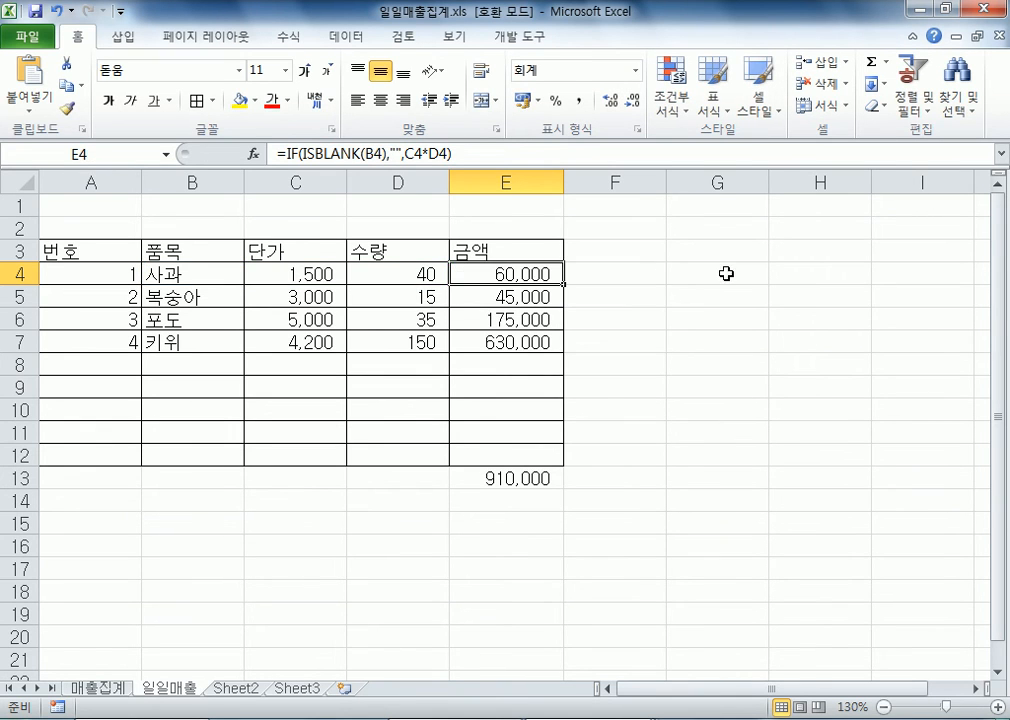
Step: Enter the fixed-number formula =1500*40 in cell G4 of the 일일매출 sheet and review it
{"action": "left_click", "coordinate": [690, 274]}
{"action": "type", "text": "="}
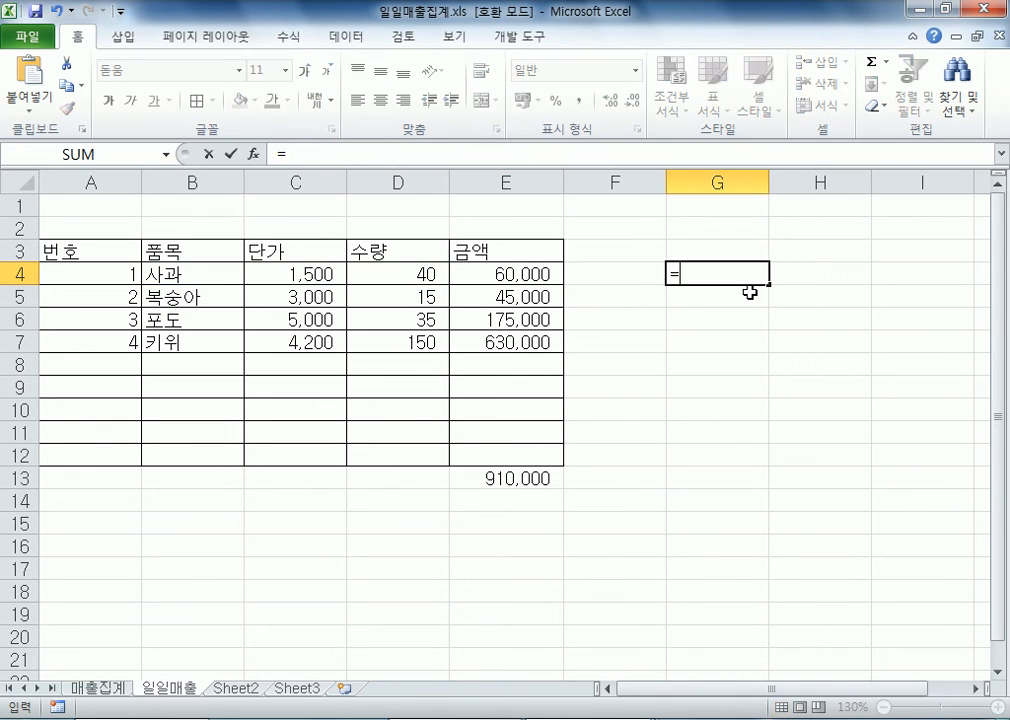
{"action": "type", "text": "1500*40"}
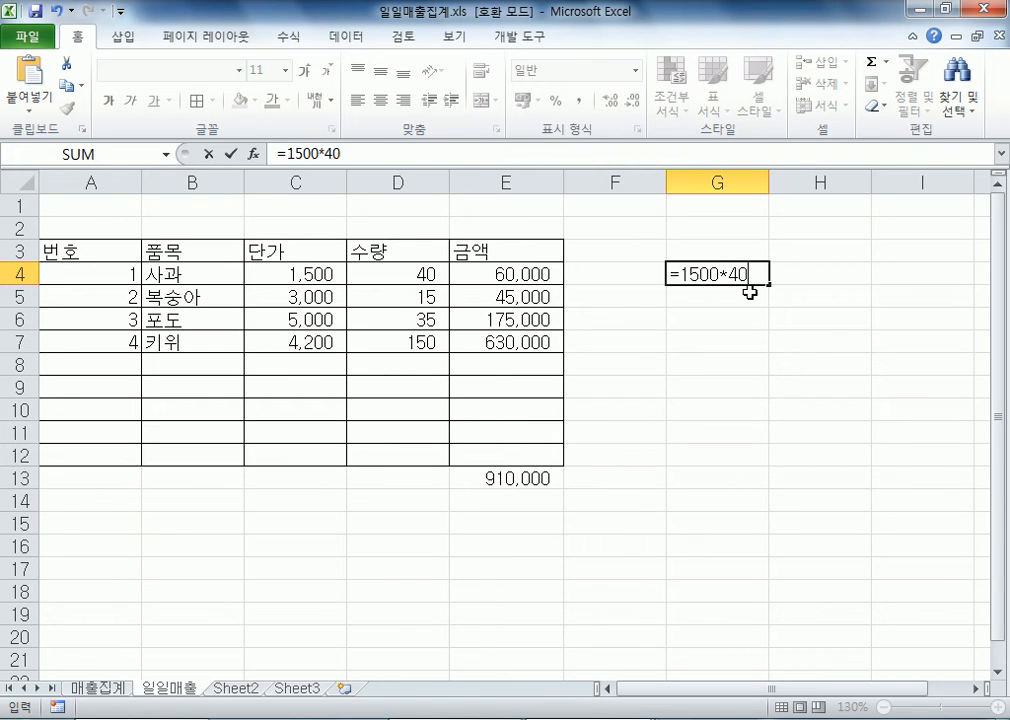
{"action": "key", "text": "Return"}
{"action": "key", "text": "Up"}
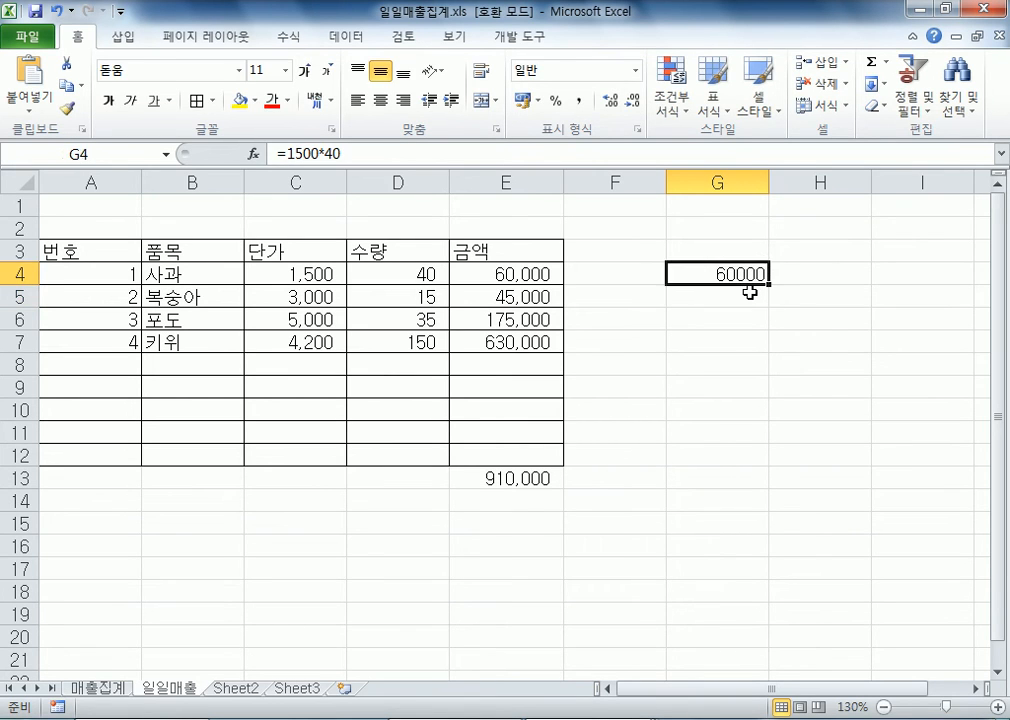
{"action": "key", "text": "F2"}
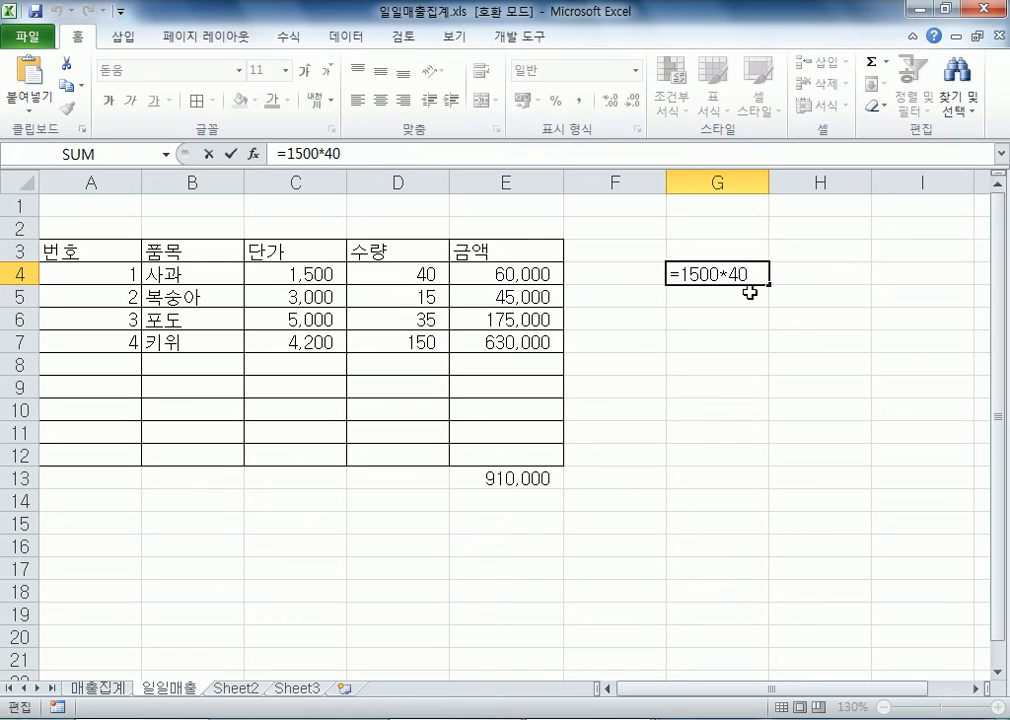
{"action": "key", "text": "Escape"}
Step: Enter the cell-reference formula =C4*D4 in cell G4, multiplying the apple row's unit price by its quantity
{"action": "type", "text": "="}
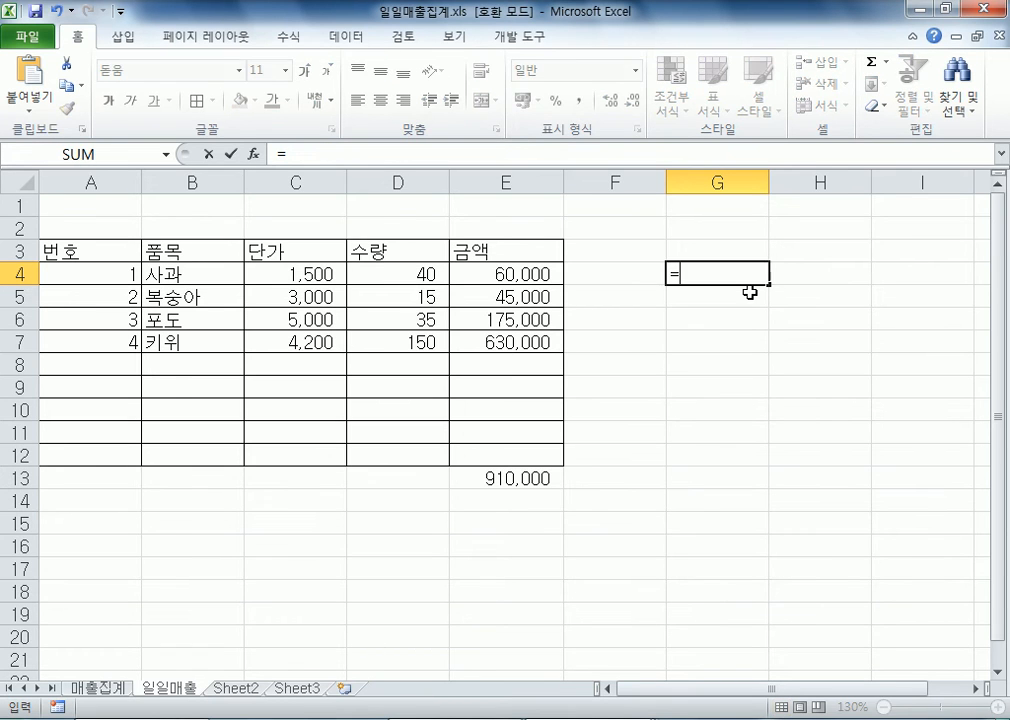
{"action": "left_click", "coordinate": [313, 273]}
{"action": "type", "text": "*"}
{"action": "left_click", "coordinate": [395, 273]}
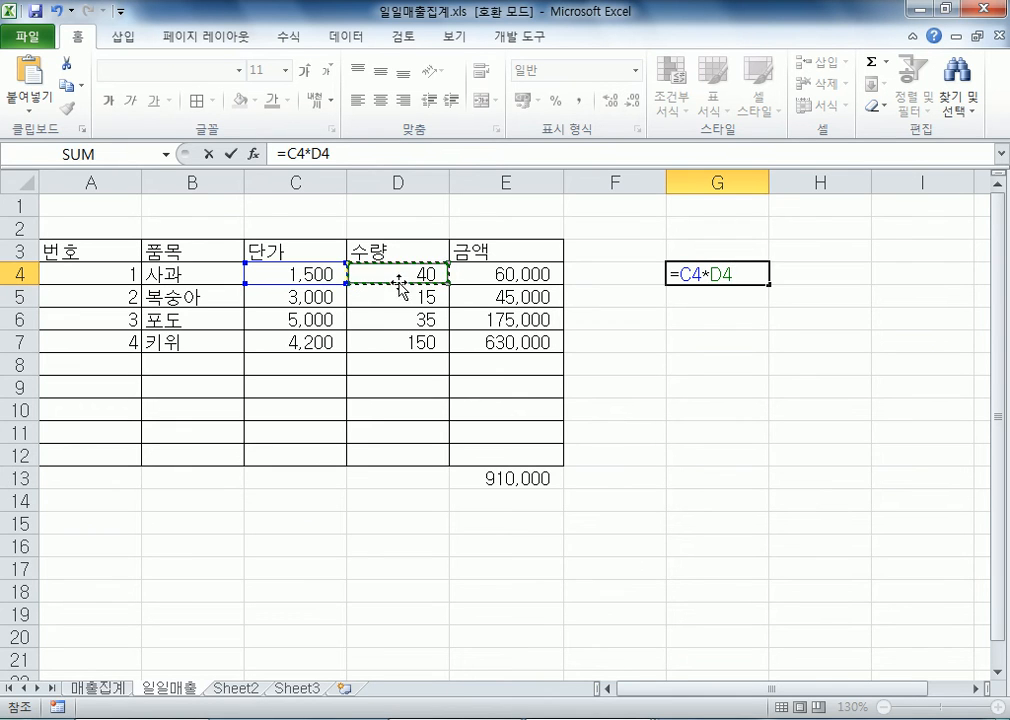
{"action": "key", "text": "Return"}
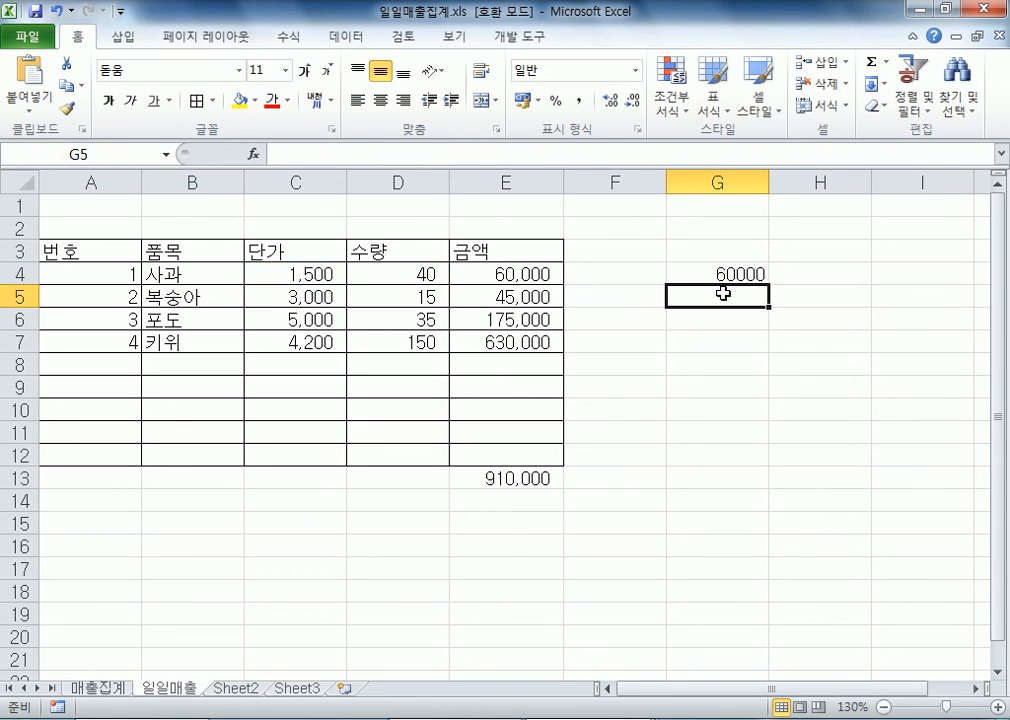
{"action": "left_click", "coordinate": [744, 272]}
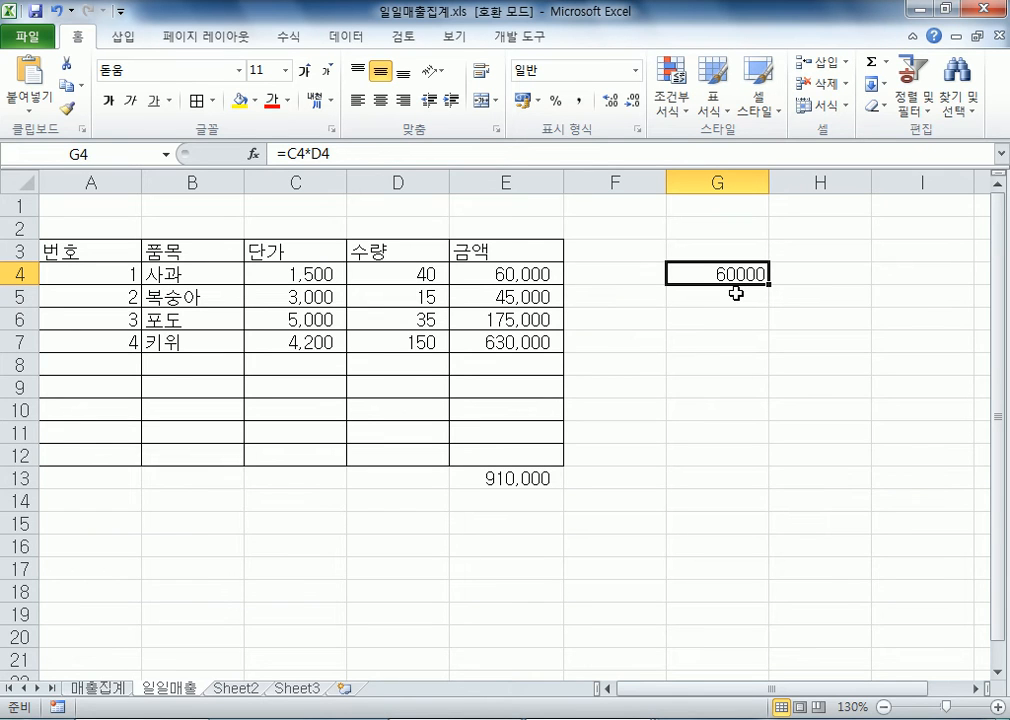
Step: Examine the SUM formula in cell E13 and the amount range E4:E12 it references
{"action": "left_click", "coordinate": [460, 476]}
{"action": "key", "text": "F2"}
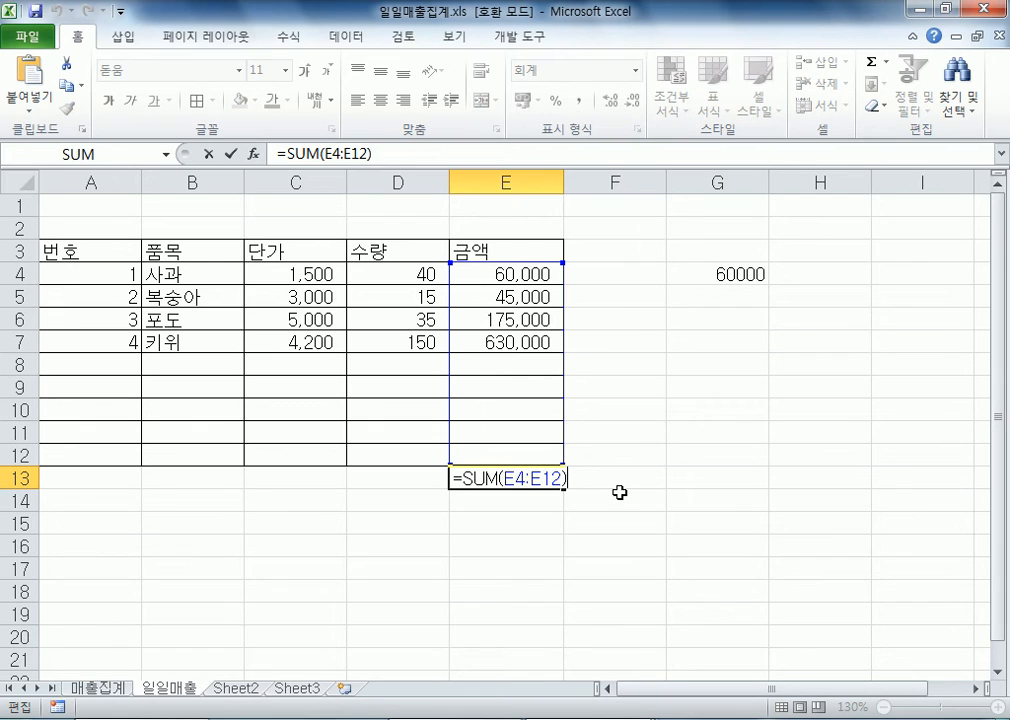
{"action": "left_click_drag", "start_coordinate": [465, 273], "coordinate": [496, 465]}
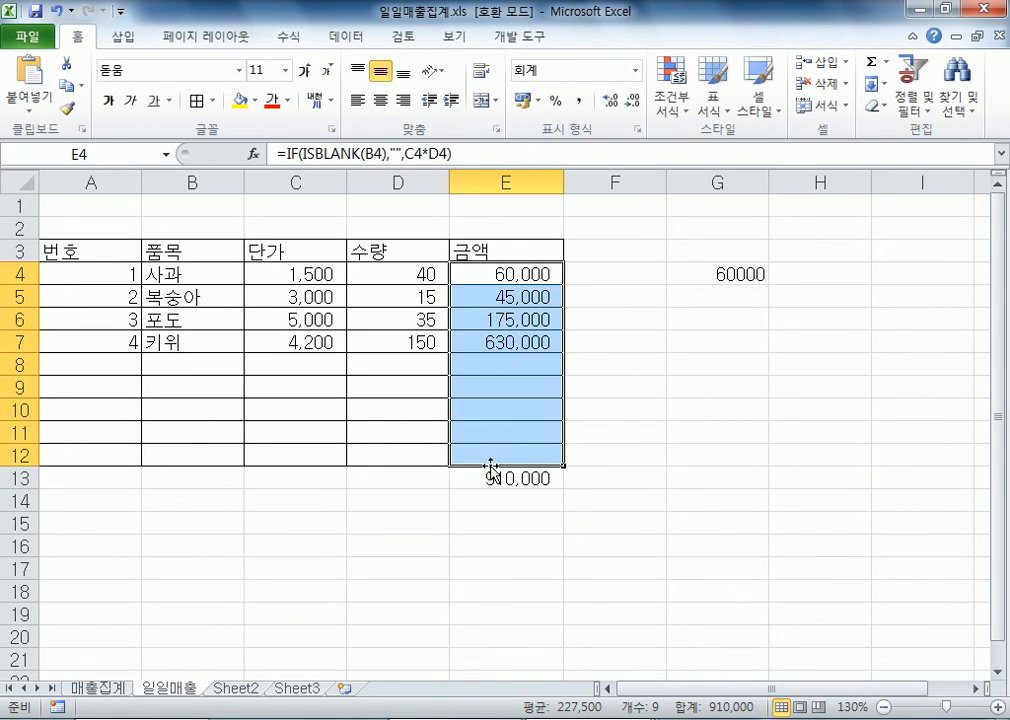
{"action": "left_click", "coordinate": [509, 475]}
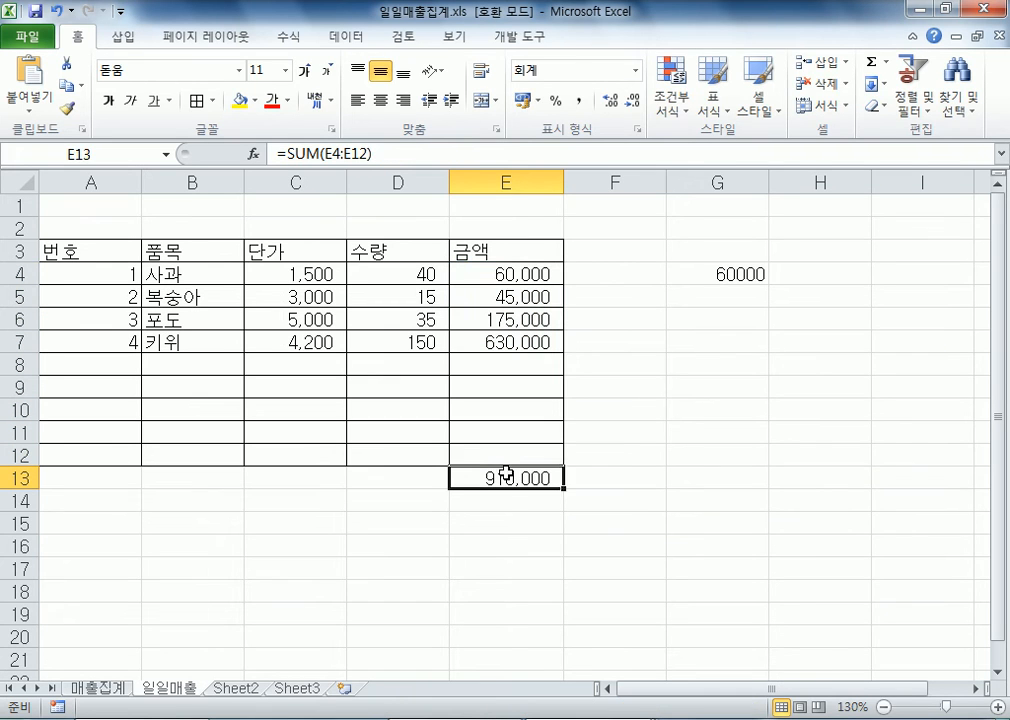
{"action": "key", "text": "F2"}
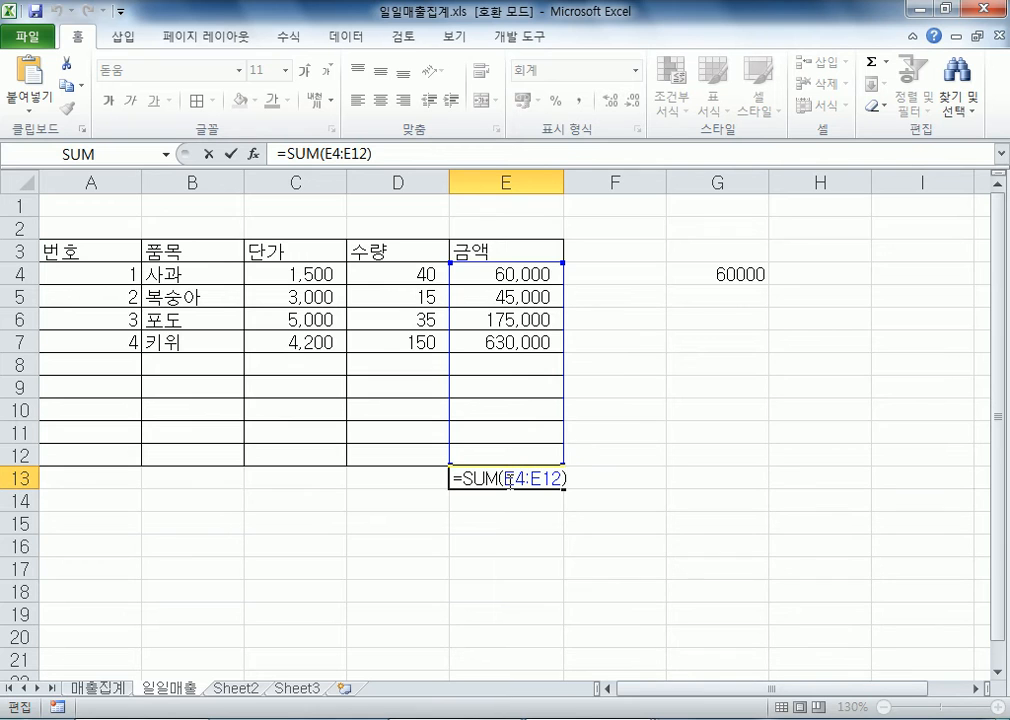
{"action": "left_click", "coordinate": [282, 272]}
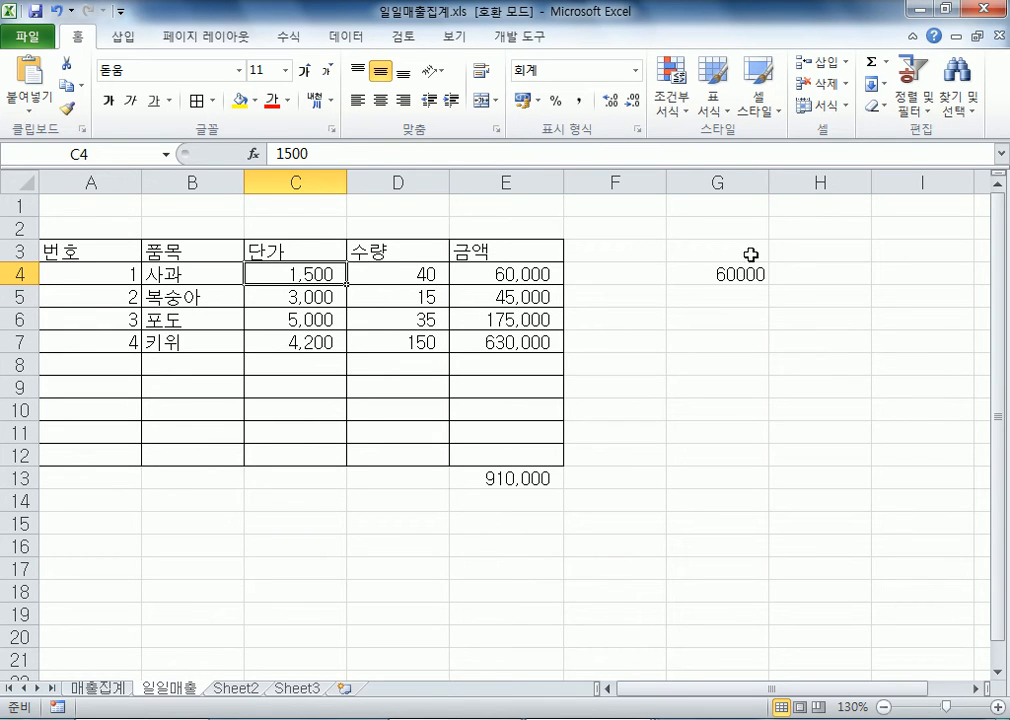
Step: Set the apple row's unit price in C4 to 4500 and check the amount formula in E4
{"action": "left_click", "coordinate": [403, 272]}
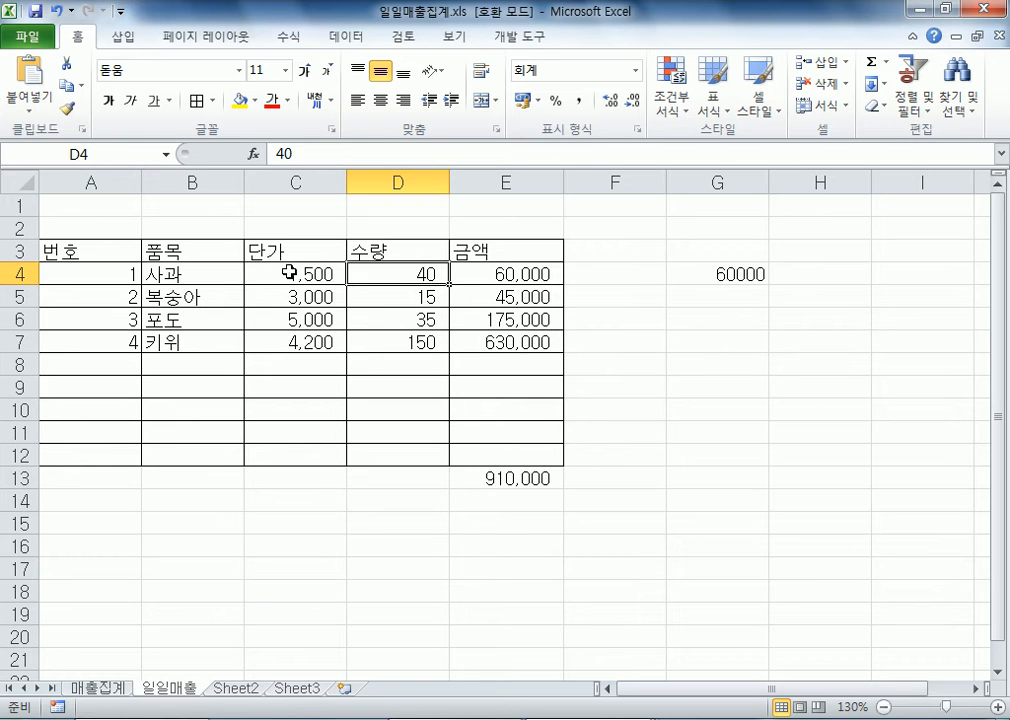
{"action": "left_click", "coordinate": [287, 273]}
{"action": "left_click", "coordinate": [300, 296]}
{"action": "left_click", "coordinate": [289, 273]}
{"action": "type", "text": "4500"}
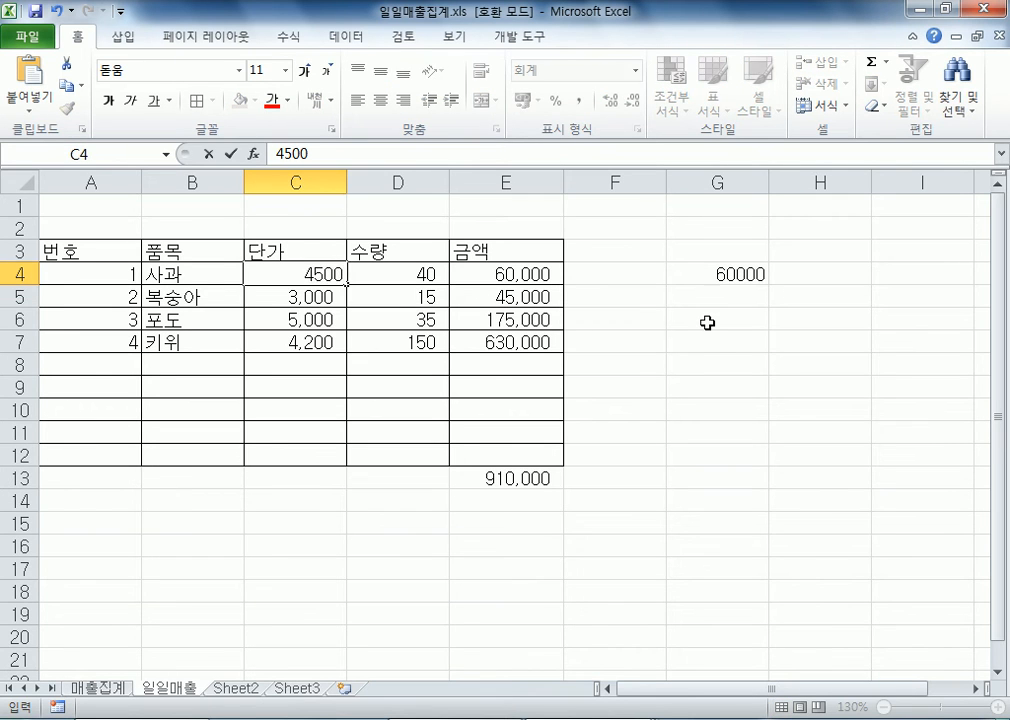
{"action": "key", "text": "Return"}
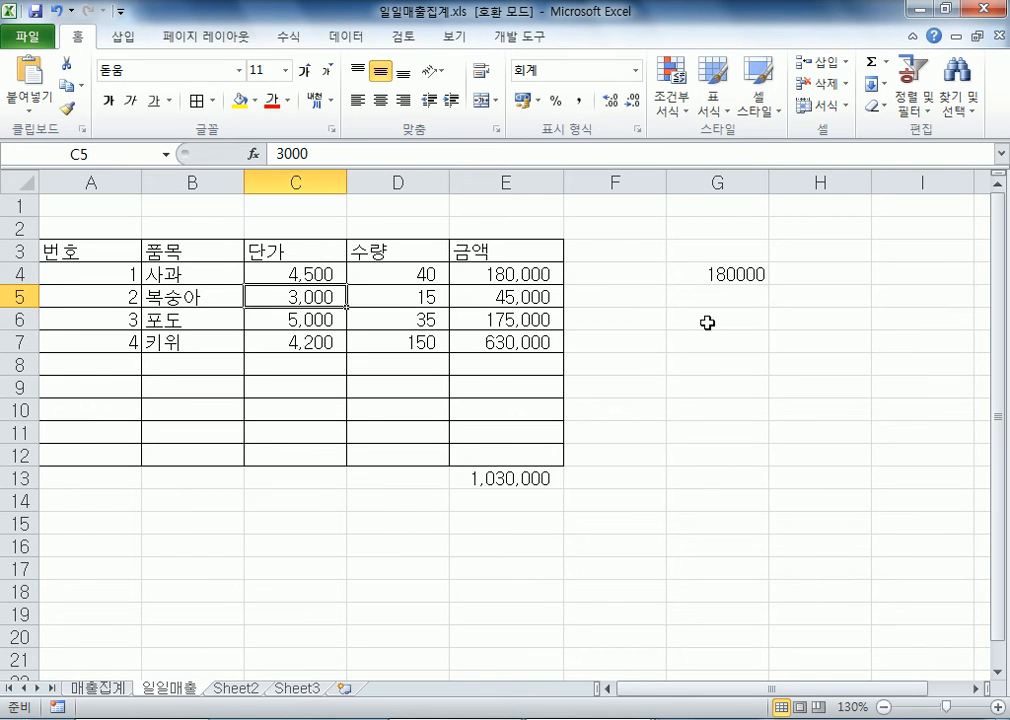
{"action": "left_click", "coordinate": [492, 265]}
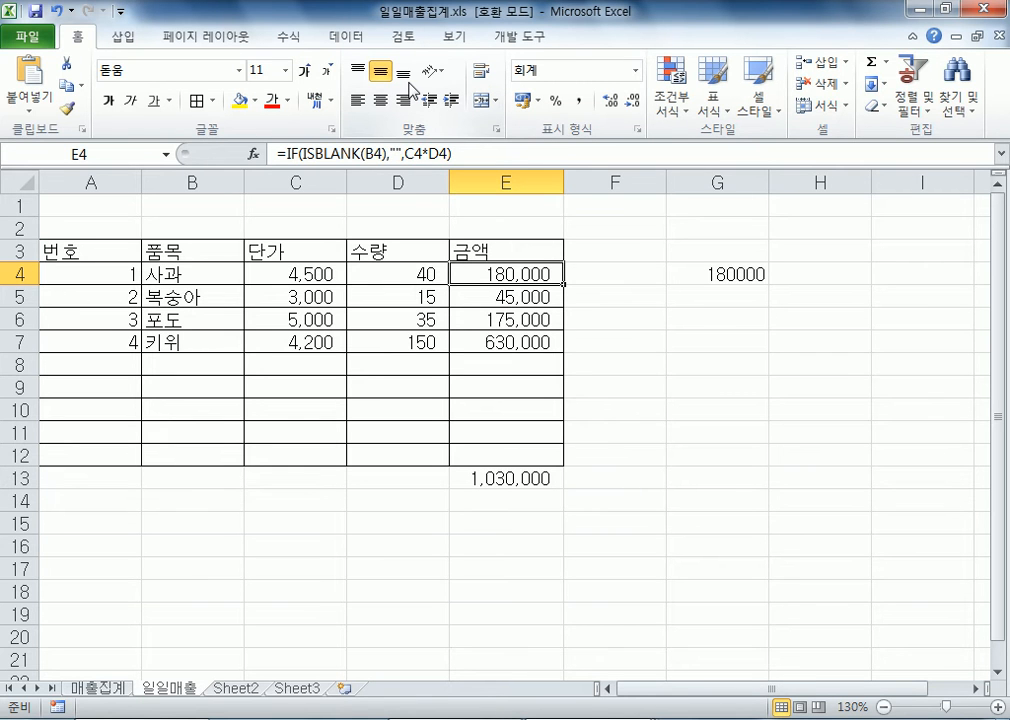
Step: Switch to the 매출결산2.xls workbook with the second-half product sales table
{"action": "left_click", "coordinate": [568, 719]}
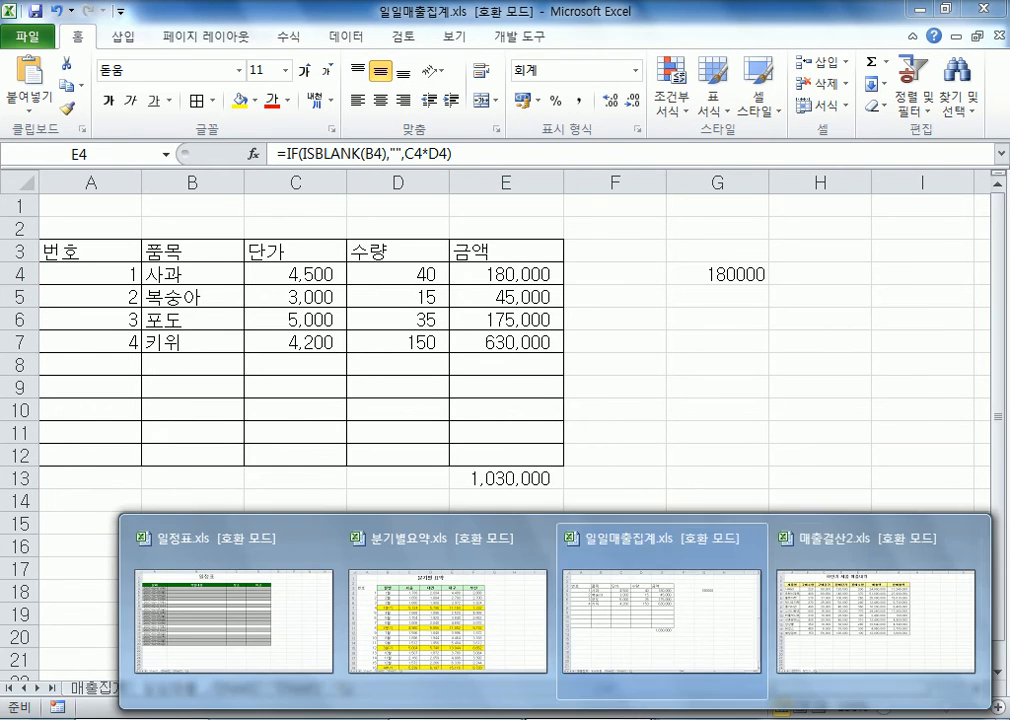
{"action": "mouse_move", "coordinate": [861, 613]}
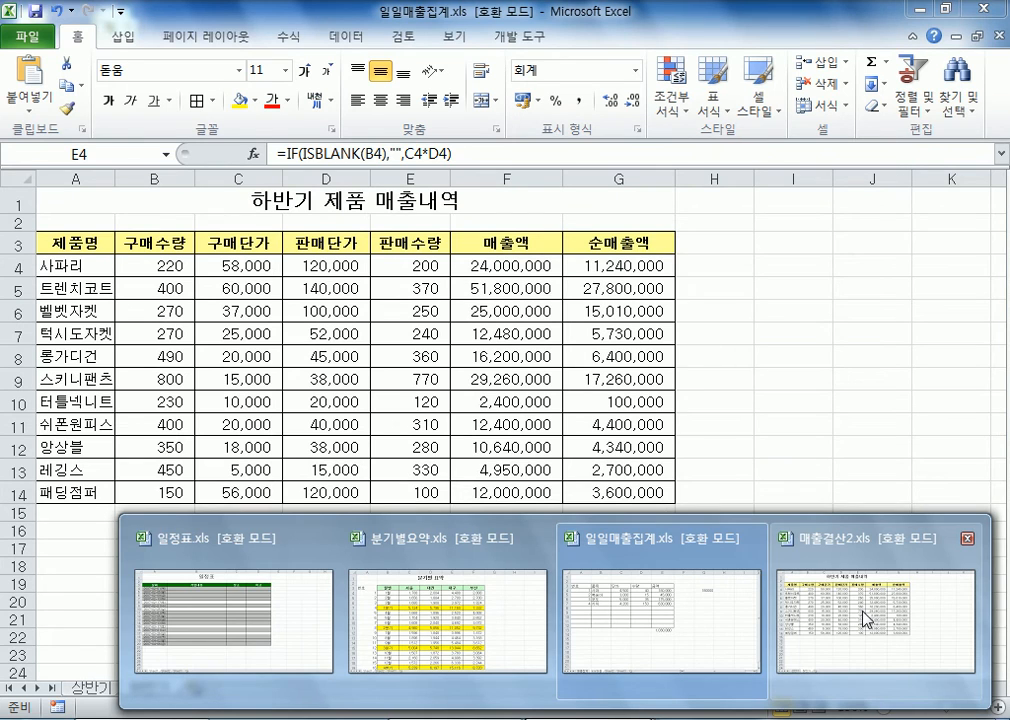
{"action": "left_click", "coordinate": [866, 619]}
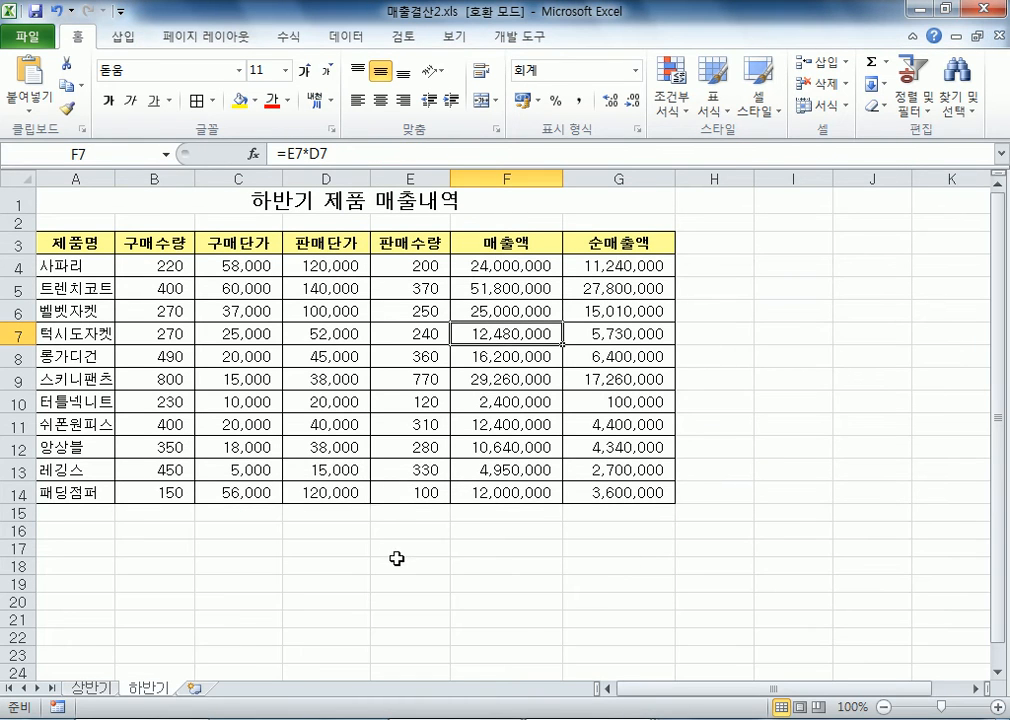
{"action": "left_click", "coordinate": [568, 719]}
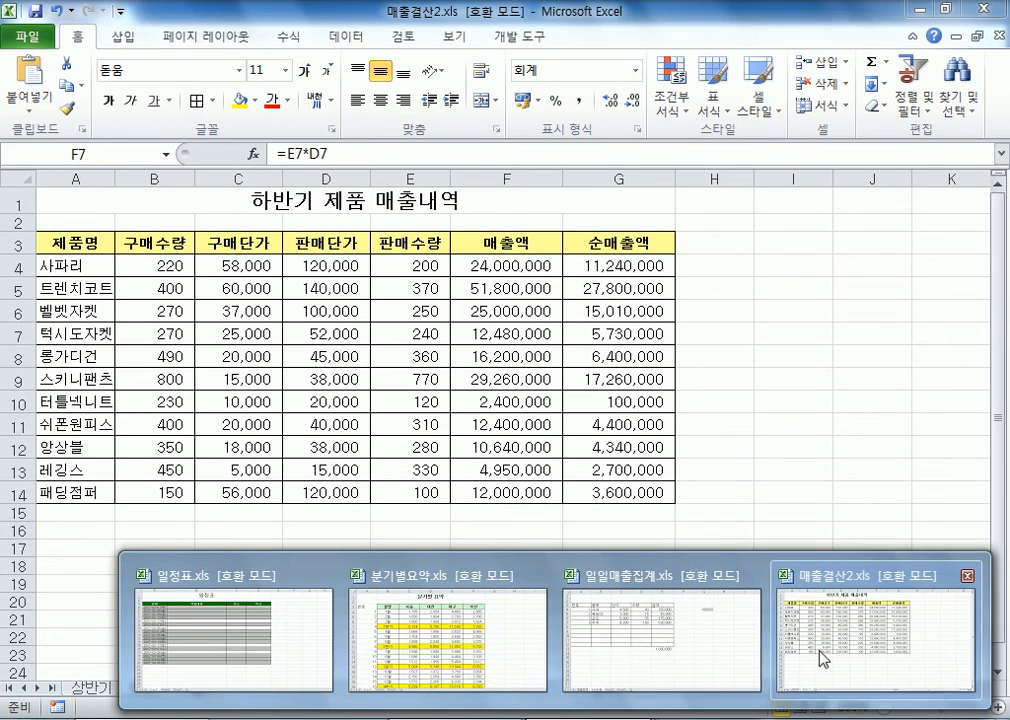
{"action": "left_click", "coordinate": [848, 628]}
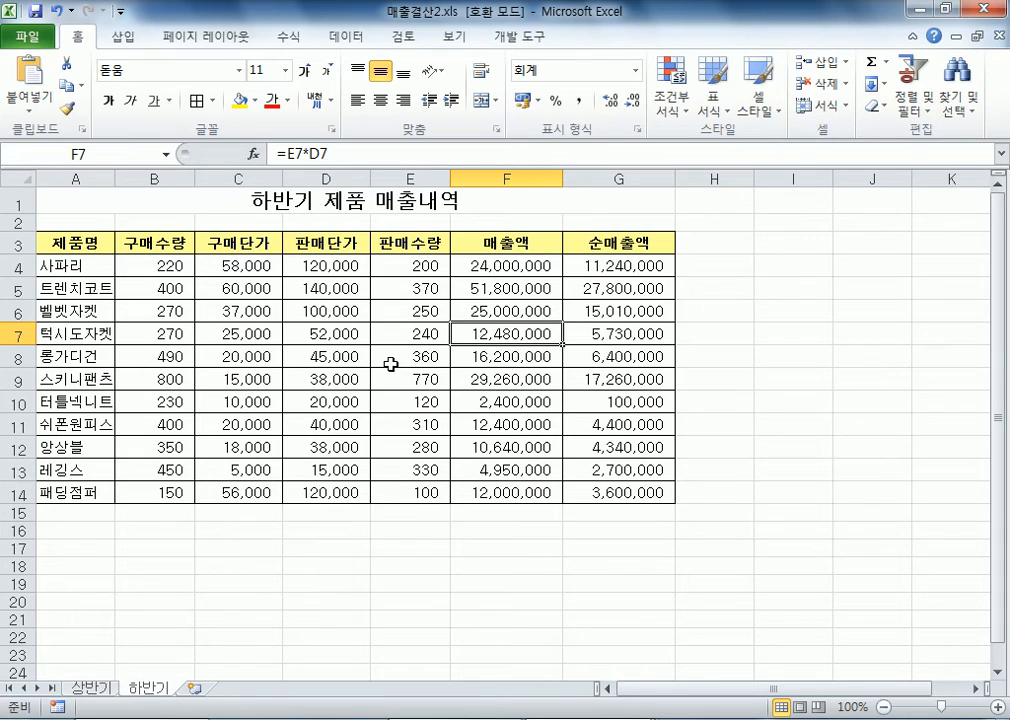
Step: Examine the sales formula in F4 of the 하반기 sheet and the unit price and quantity cells D4 and E4 it references
{"action": "left_click", "coordinate": [230, 264]}
{"action": "double_click", "coordinate": [245, 270]}
{"action": "key", "text": "Escape"}
{"action": "left_click", "coordinate": [330, 268]}
{"action": "left_click", "coordinate": [400, 265]}
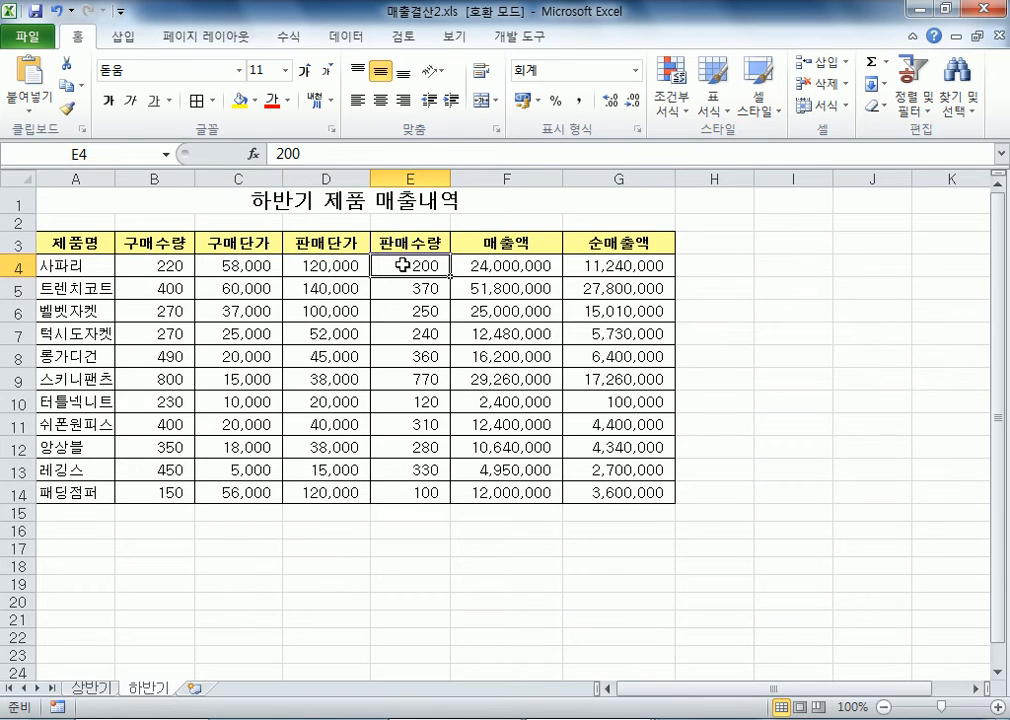
{"action": "left_click", "coordinate": [500, 265]}
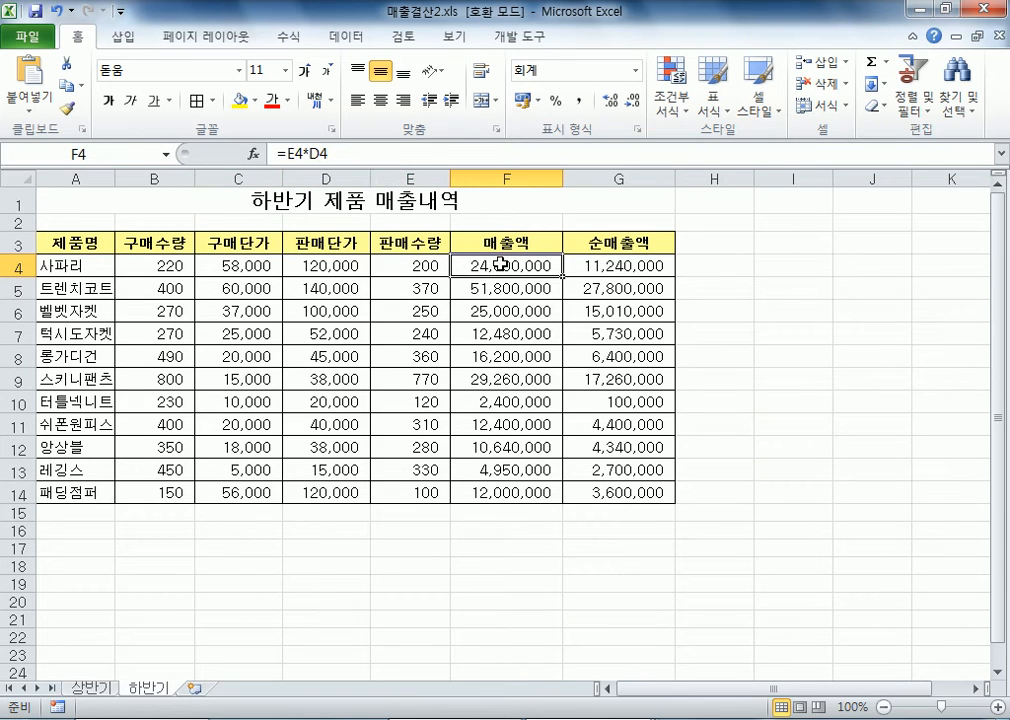
{"action": "key", "text": "F2"}
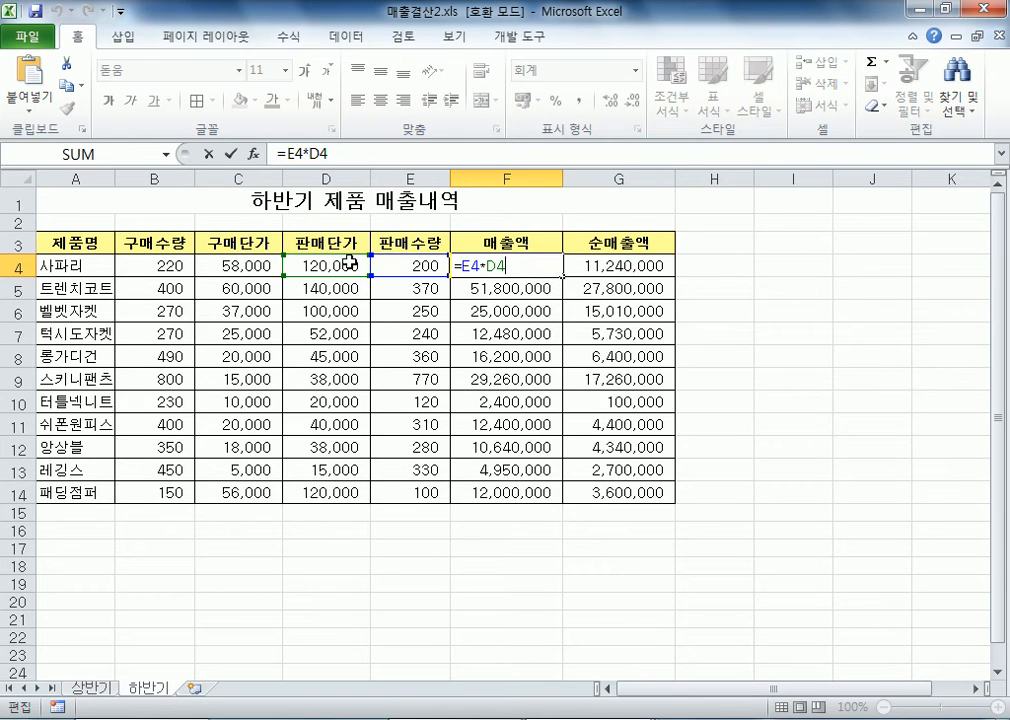
{"action": "key", "text": "Return"}
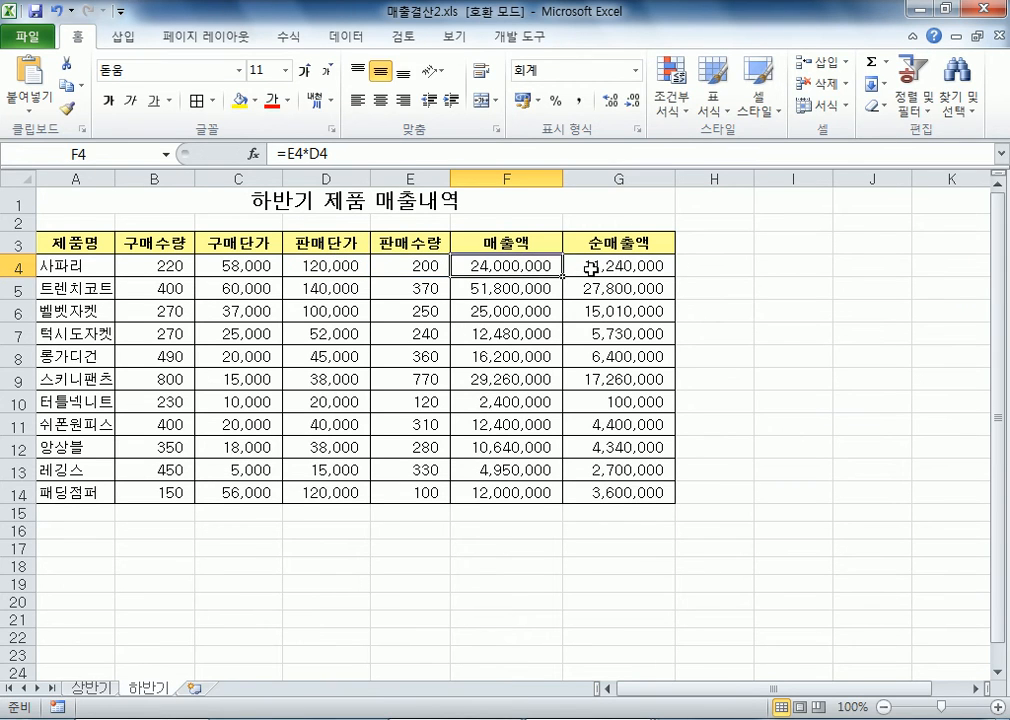
Step: Examine the net sales formula in G4 and the cells F4, B4 and C4 it references
{"action": "left_click", "coordinate": [591, 266]}
{"action": "key", "text": "F2"}
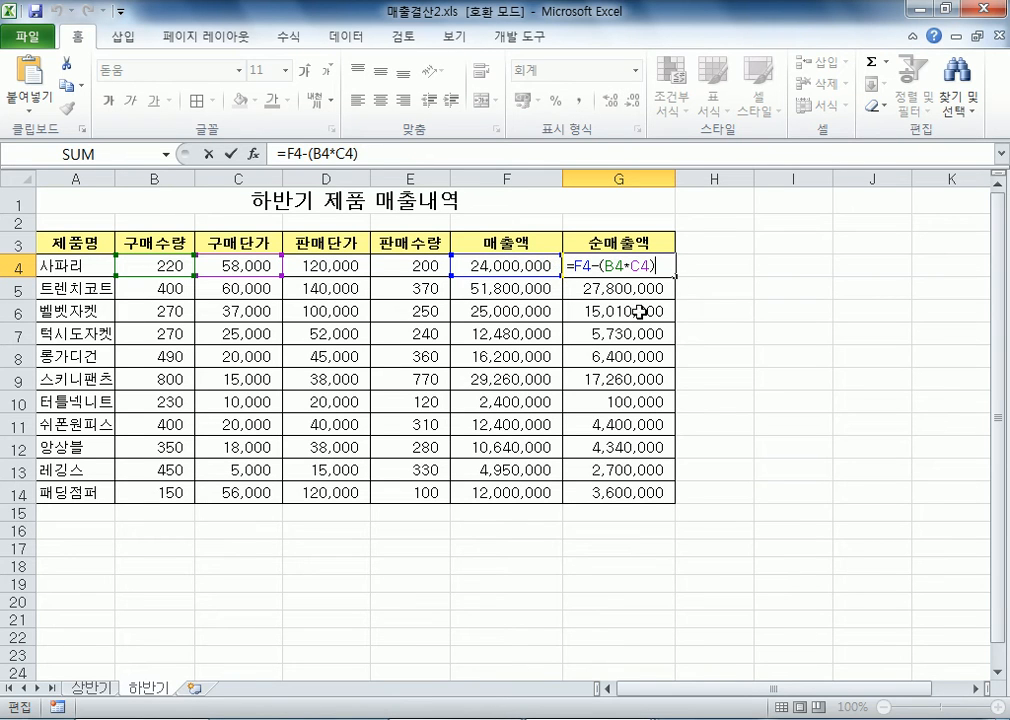
{"action": "left_click", "coordinate": [642, 270]}
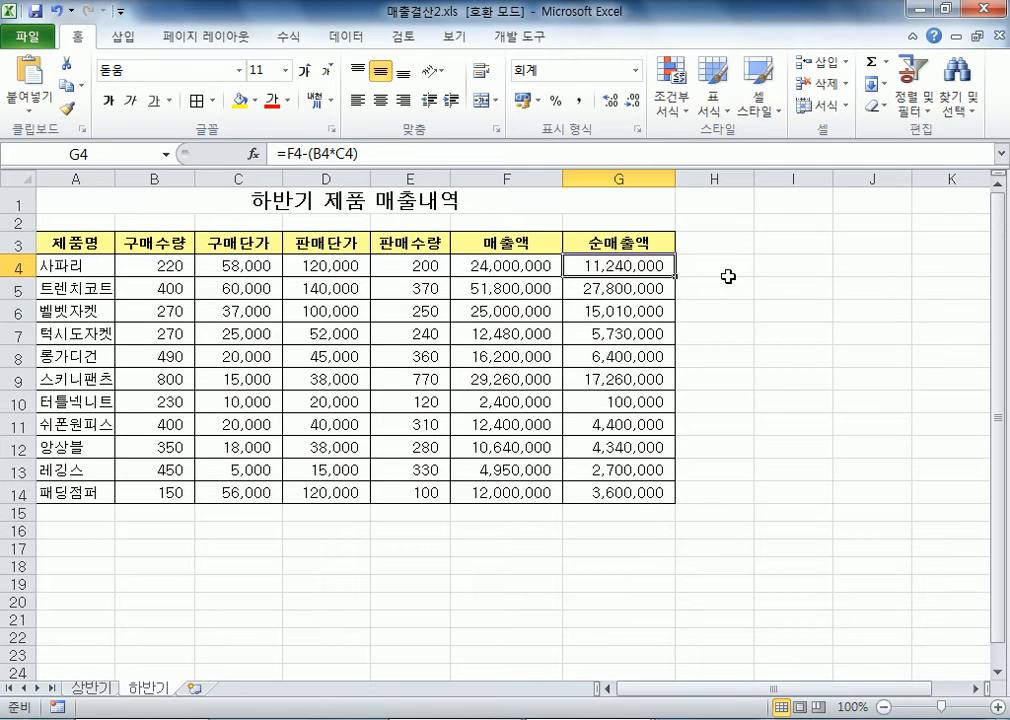
Step: Switch back to 일일매출집계.xls and auto-fit the width of column G on the 매출집계 sheet
{"action": "mouse_move", "coordinate": [563, 712]}
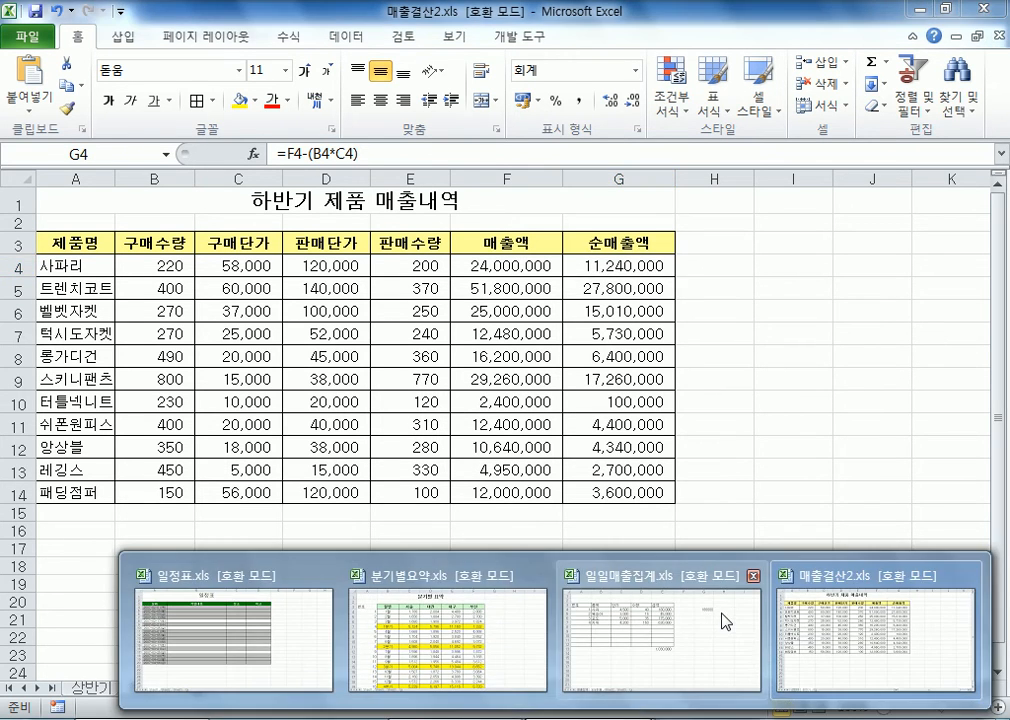
{"action": "left_click", "coordinate": [726, 623]}
{"action": "left_click", "coordinate": [88, 690]}
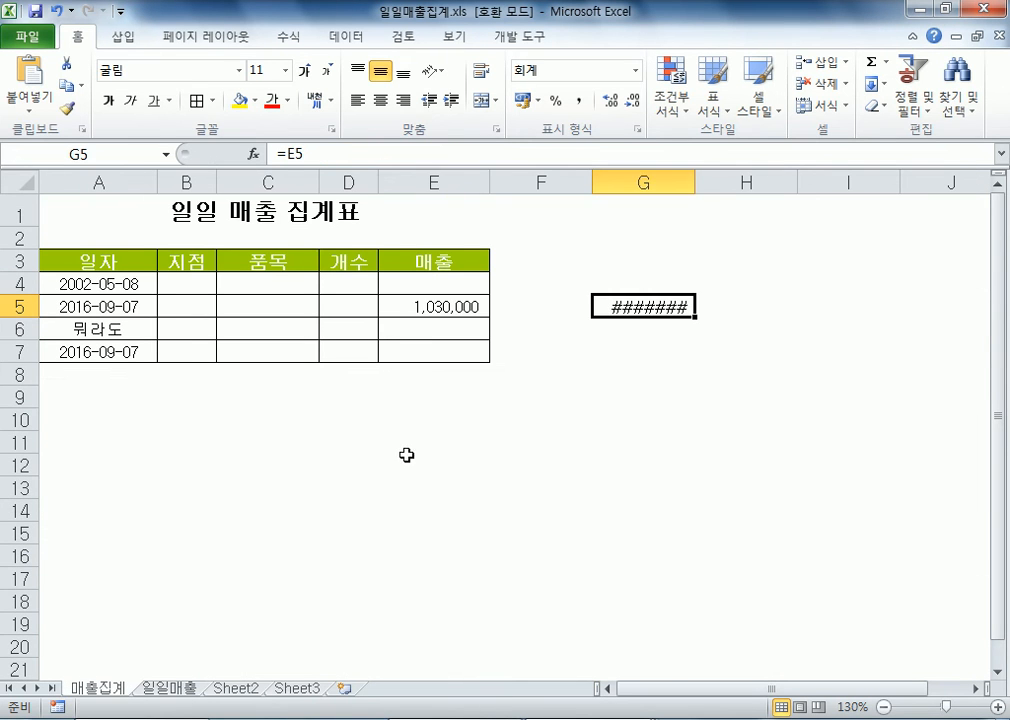
{"action": "left_click", "coordinate": [418, 303]}
{"action": "double_click", "coordinate": [696, 173]}
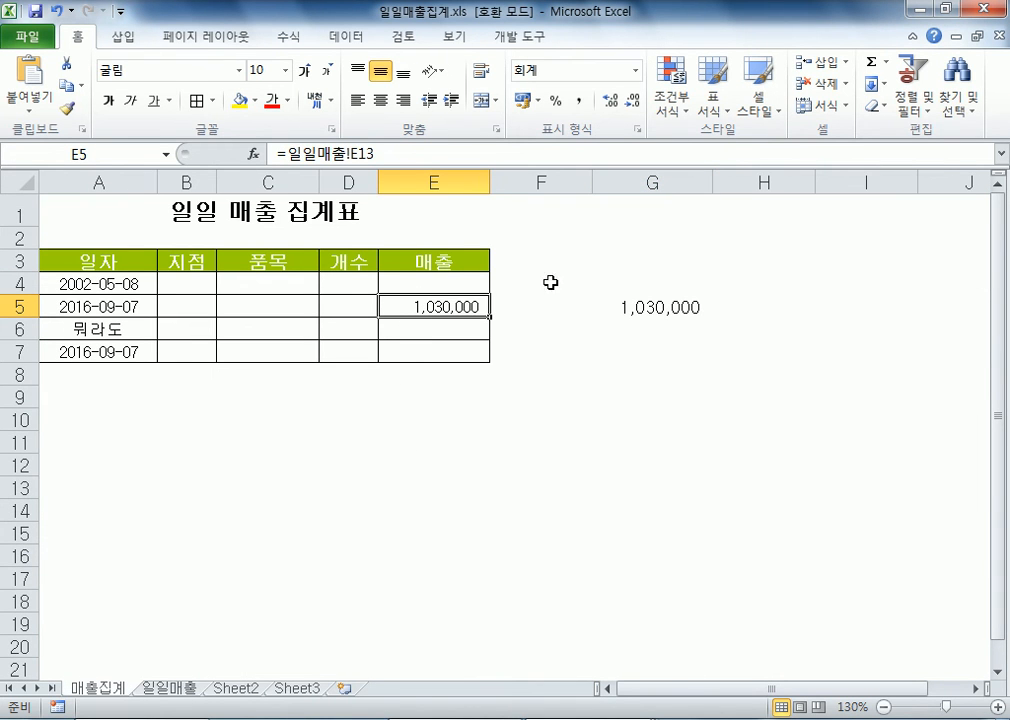
Step: Compare the cross-sheet reference in E5 of the 매출집계 sheet with its source cell E13 on the 일일매출 sheet
{"action": "double_click", "coordinate": [419, 307]}
{"action": "key", "text": "Escape"}
{"action": "left_click", "coordinate": [177, 690]}
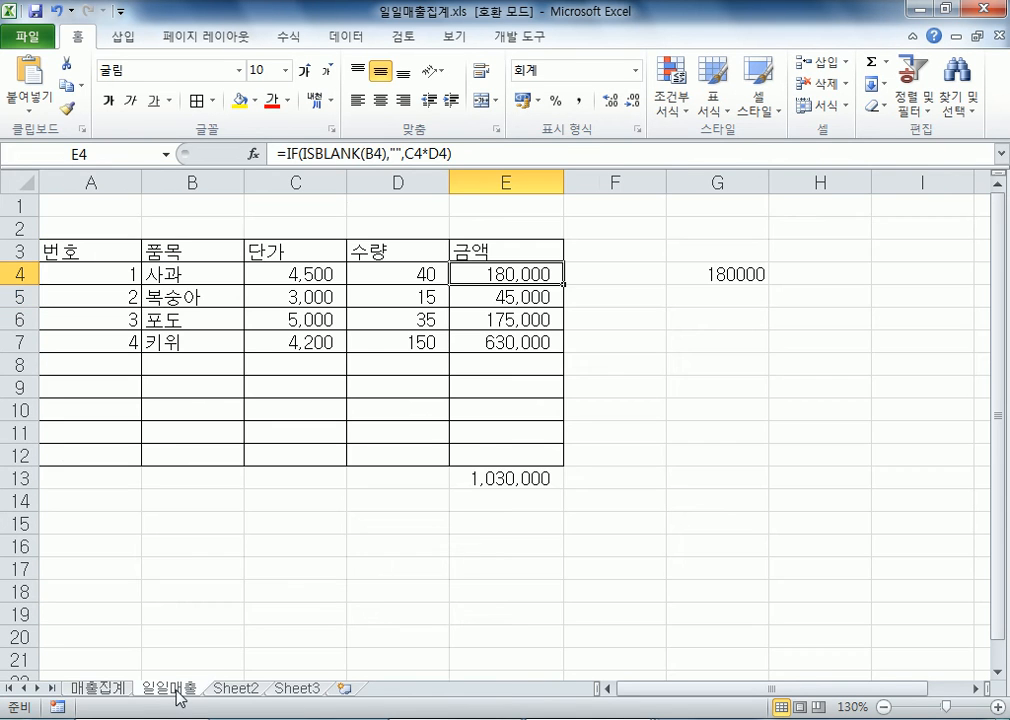
{"action": "left_click", "coordinate": [502, 488]}
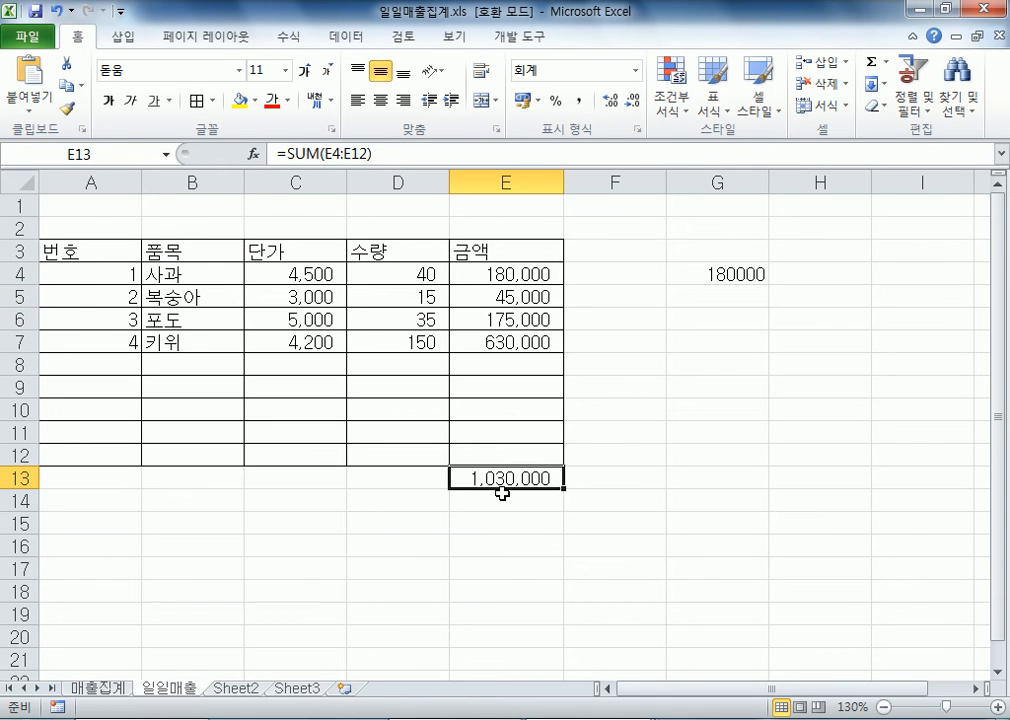
{"action": "left_click", "coordinate": [98, 688]}
{"action": "double_click", "coordinate": [480, 310]}
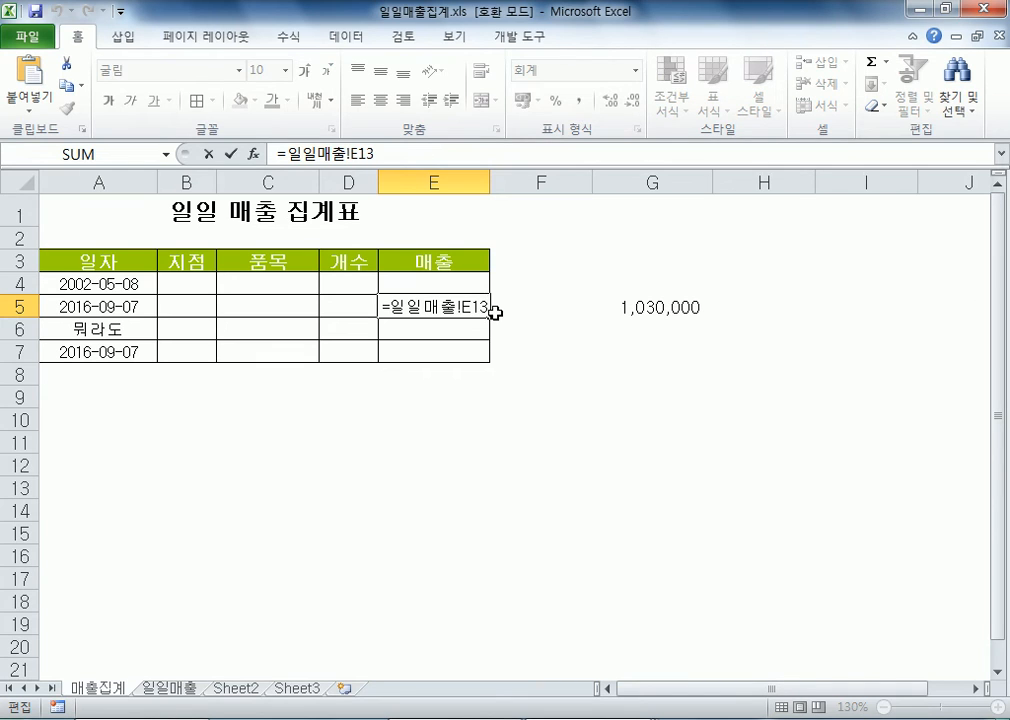
{"action": "key", "text": "ctrl+Return"}
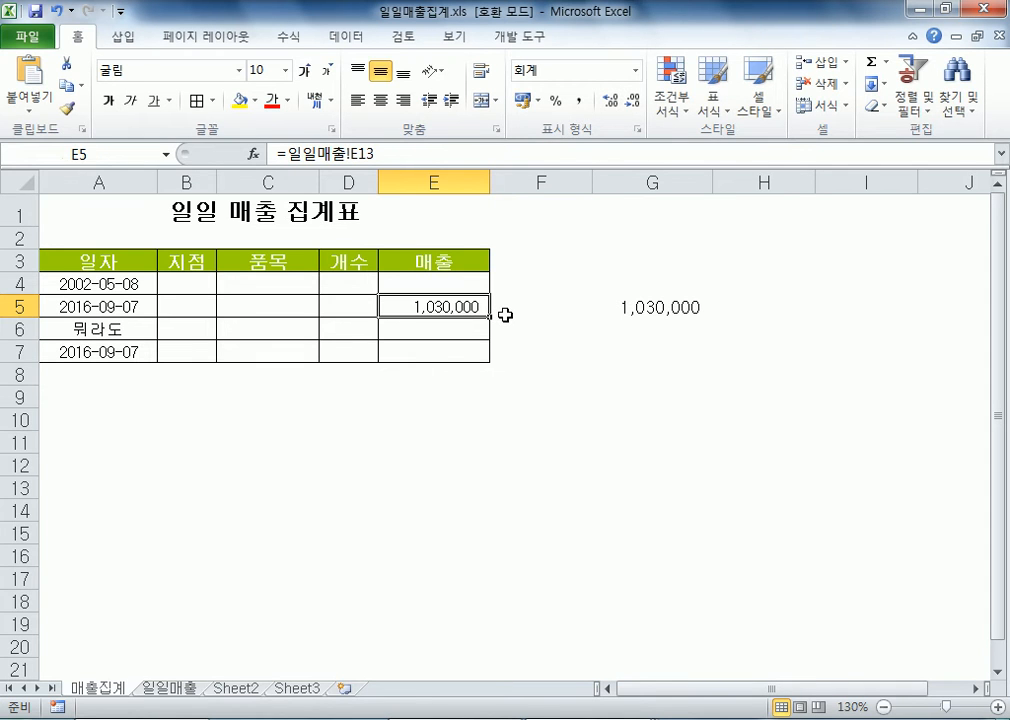
Step: Highlight the data area A4:E16 under the 매출집계 headers, and go back to the 일일매출 sheet
{"action": "left_click_drag", "start_coordinate": [104, 282], "coordinate": [460, 358]}
{"action": "left_click_drag", "start_coordinate": [125, 259], "coordinate": [426, 533]}
{"action": "left_click", "coordinate": [120, 287]}
{"action": "left_click_drag", "start_coordinate": [120, 287], "coordinate": [422, 550]}
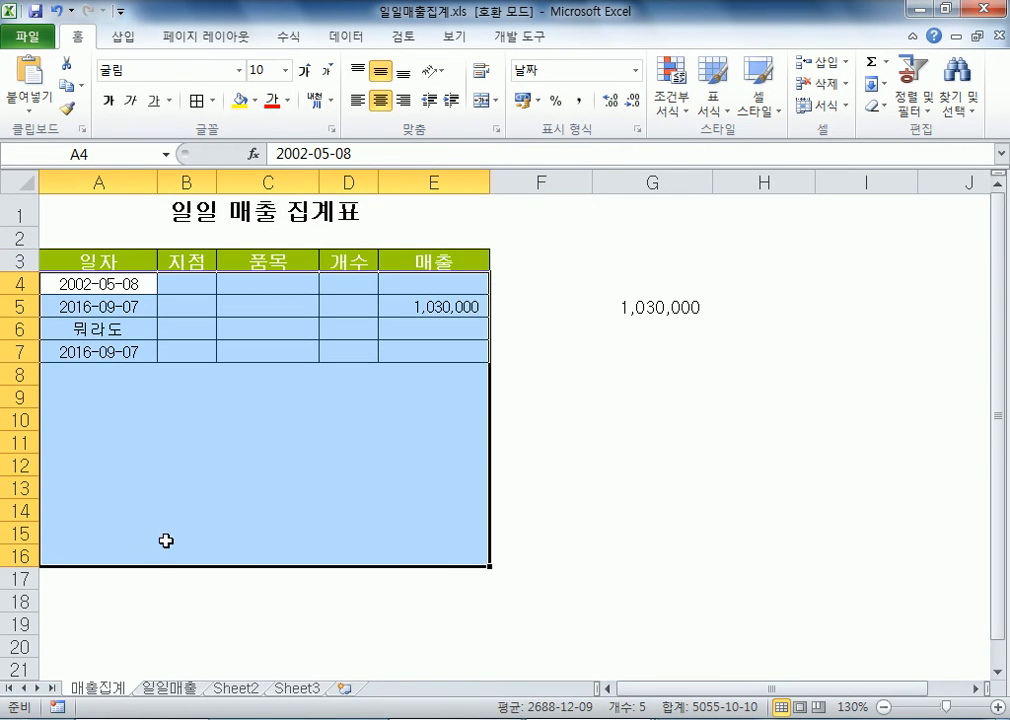
{"action": "left_click", "coordinate": [163, 690]}
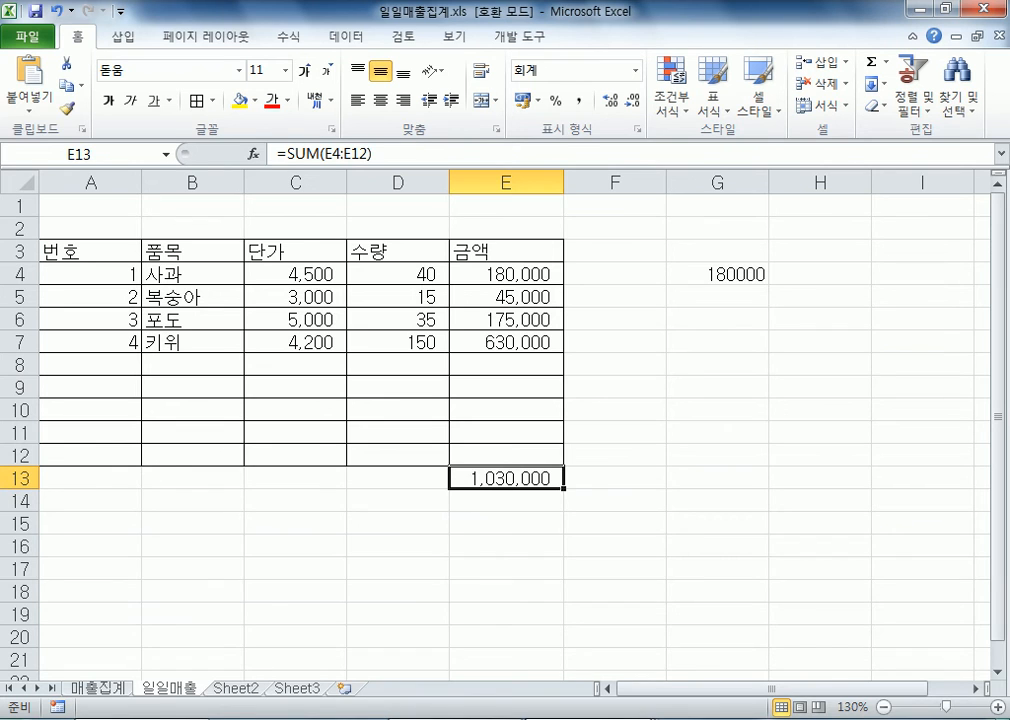
{"action": "left_click", "coordinate": [401, 458]}
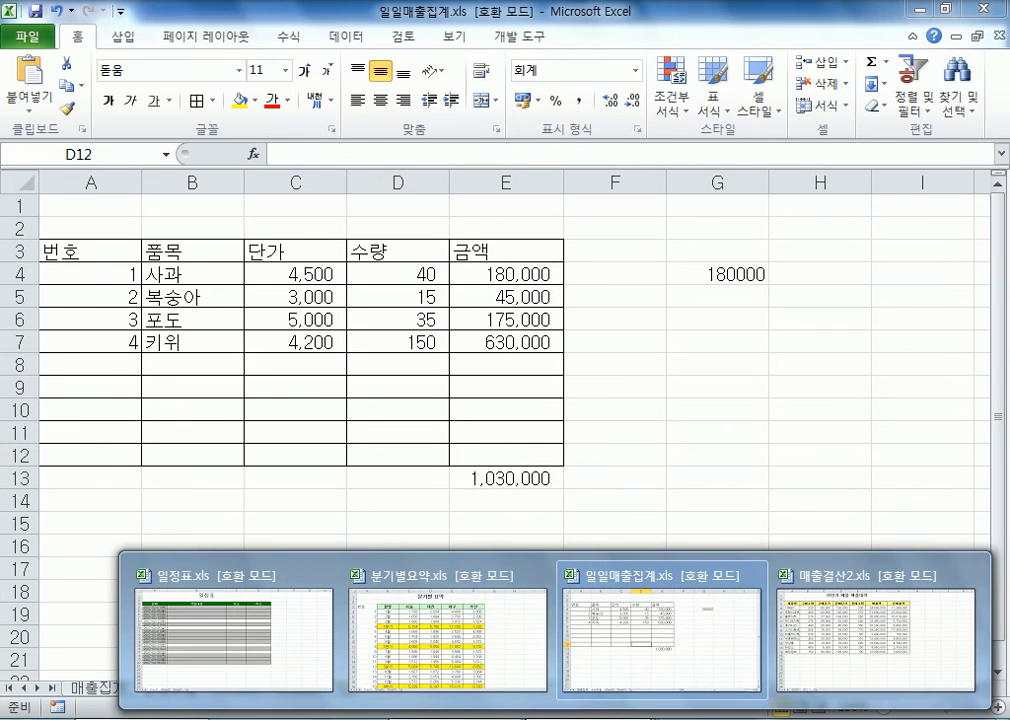
Step: Switch to 매출결산2.xls and compare the product sales tables on its 상반기 and 하반기 sheets
{"action": "left_click", "coordinate": [860, 630]}
{"action": "left_click", "coordinate": [95, 688]}
{"action": "left_click", "coordinate": [147, 688]}
{"action": "left_click", "coordinate": [100, 688]}
{"action": "left_click", "coordinate": [140, 688]}
{"action": "left_click", "coordinate": [99, 688]}
{"action": "left_click", "coordinate": [145, 690]}
{"action": "left_click", "coordinate": [98, 689]}
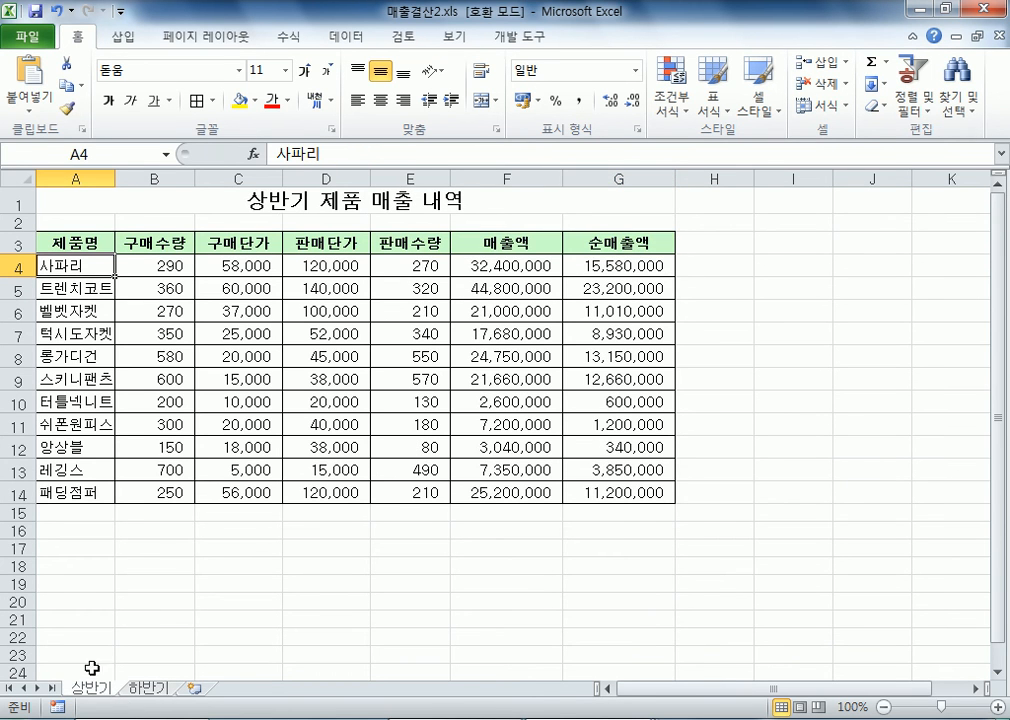
{"action": "left_click", "coordinate": [143, 690]}
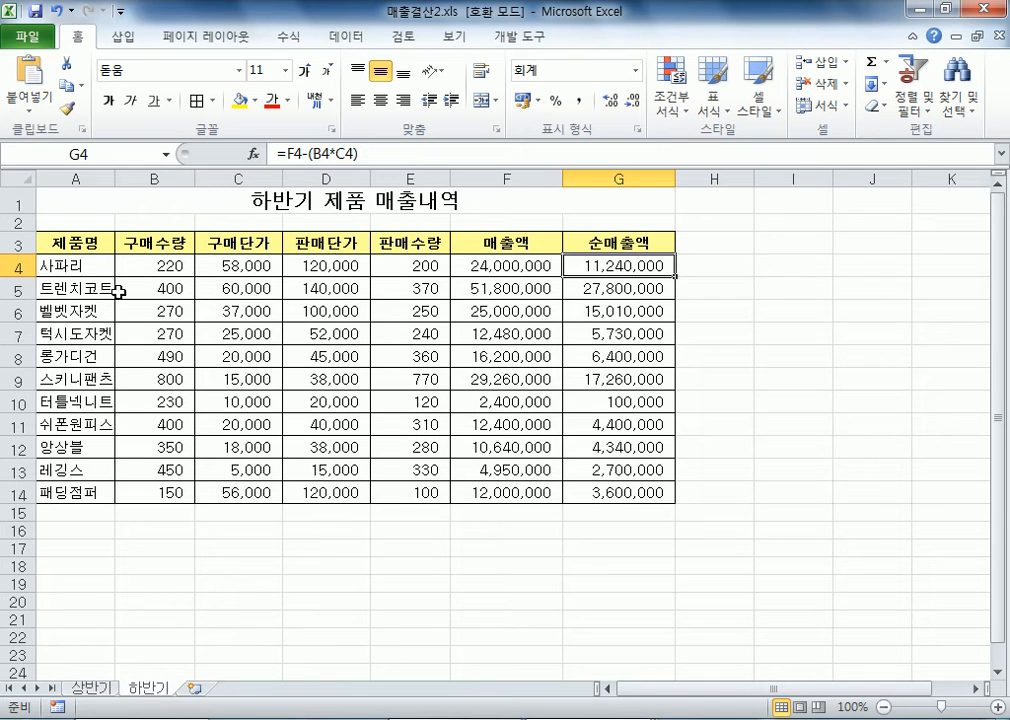
Step: Start a new formula-based conditional formatting rule for the product data A4:G14 on the 하반기 sheet
{"action": "left_click", "coordinate": [92, 266]}
{"action": "left_click_drag", "start_coordinate": [92, 266], "coordinate": [589, 493]}
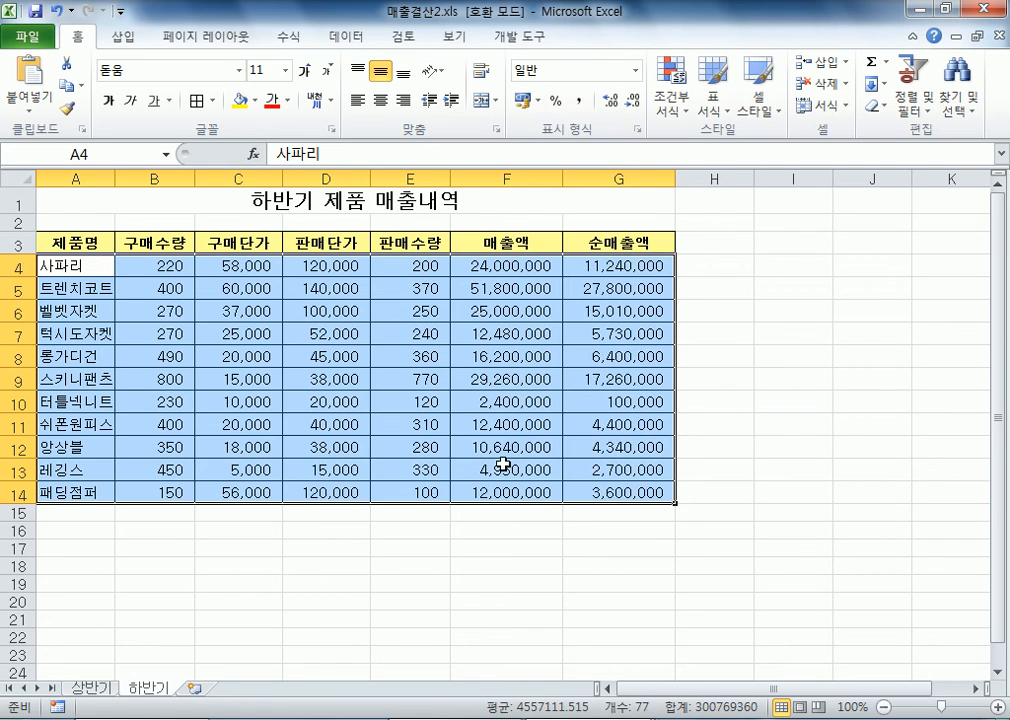
{"action": "left_click_drag", "start_coordinate": [95, 266], "coordinate": [620, 498]}
{"action": "left_click", "coordinate": [680, 108]}
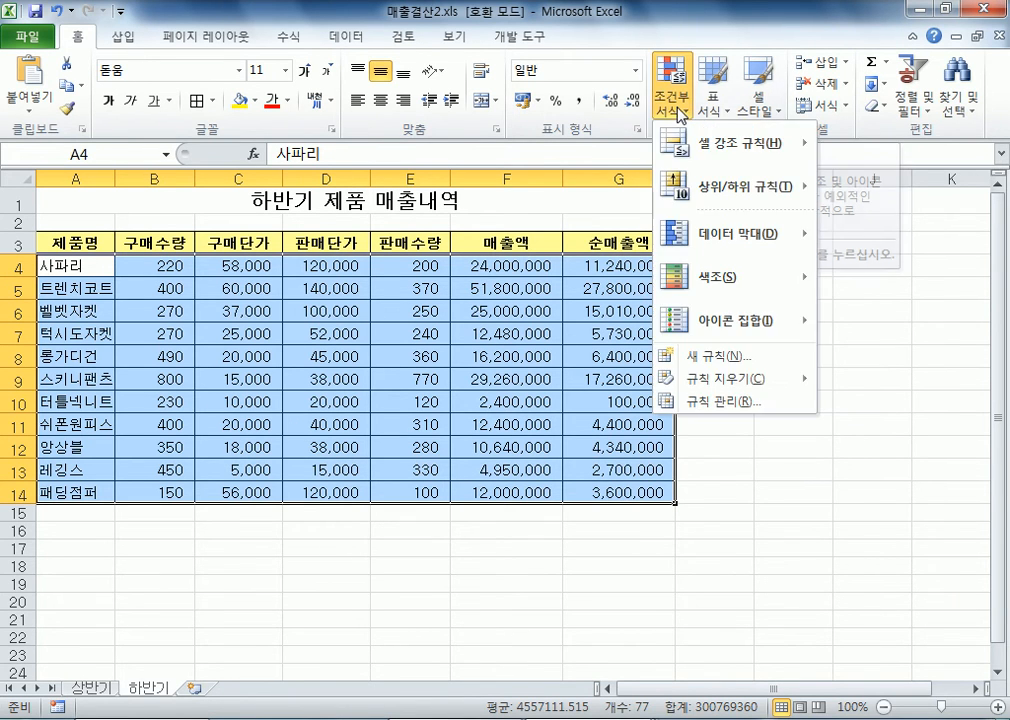
{"action": "left_click", "coordinate": [720, 366]}
{"action": "left_click", "coordinate": [252, 272]}
{"action": "left_click_drag", "start_coordinate": [307, 152], "coordinate": [440, 84]}
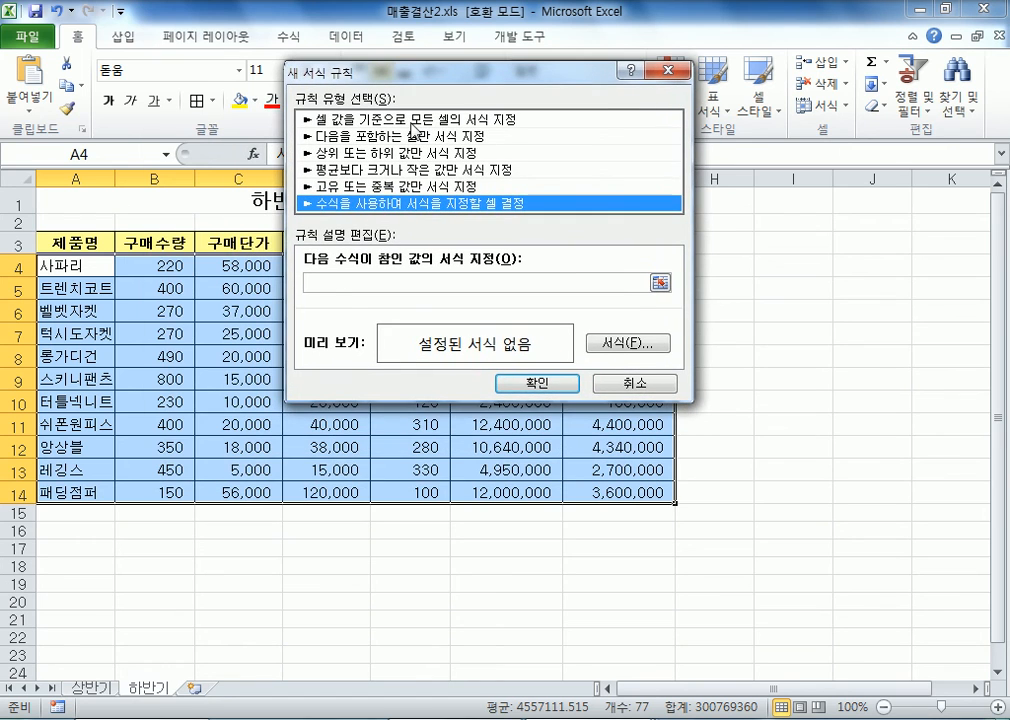
{"action": "left_click", "coordinate": [328, 281]}
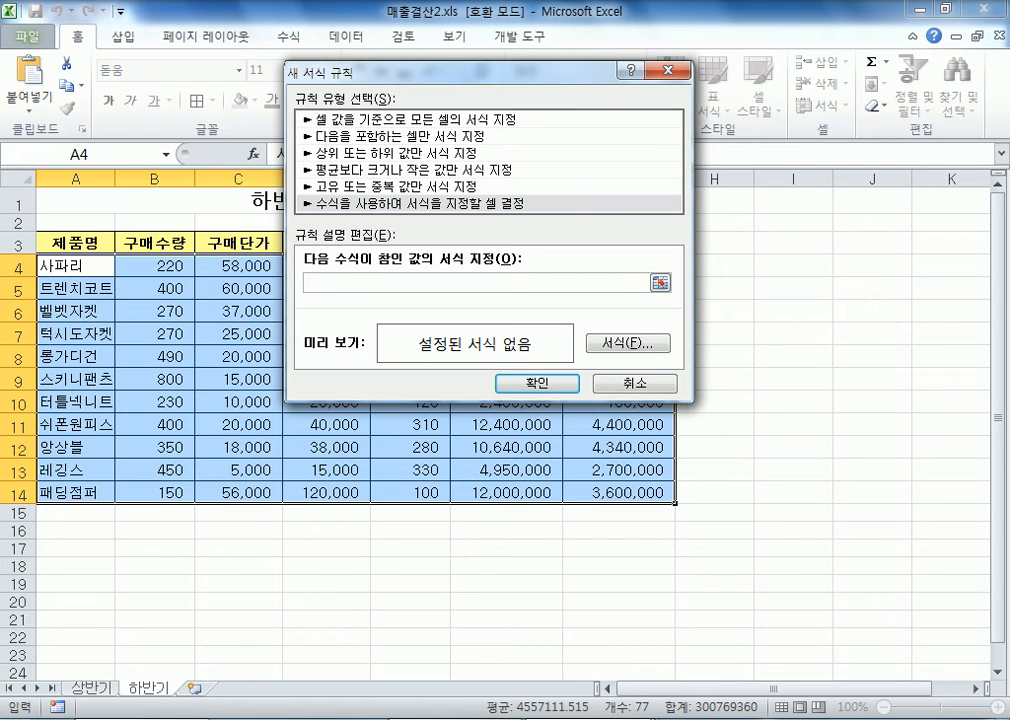
Step: Switch to Notepad and add a dashed separator line followed by the rule formula =$G4>상반기!$G4
{"action": "key", "text": "alt+Tab"}
{"action": "type", "text": "--------"}
{"action": "key", "text": "Return"}
{"action": "type", "text": "="}
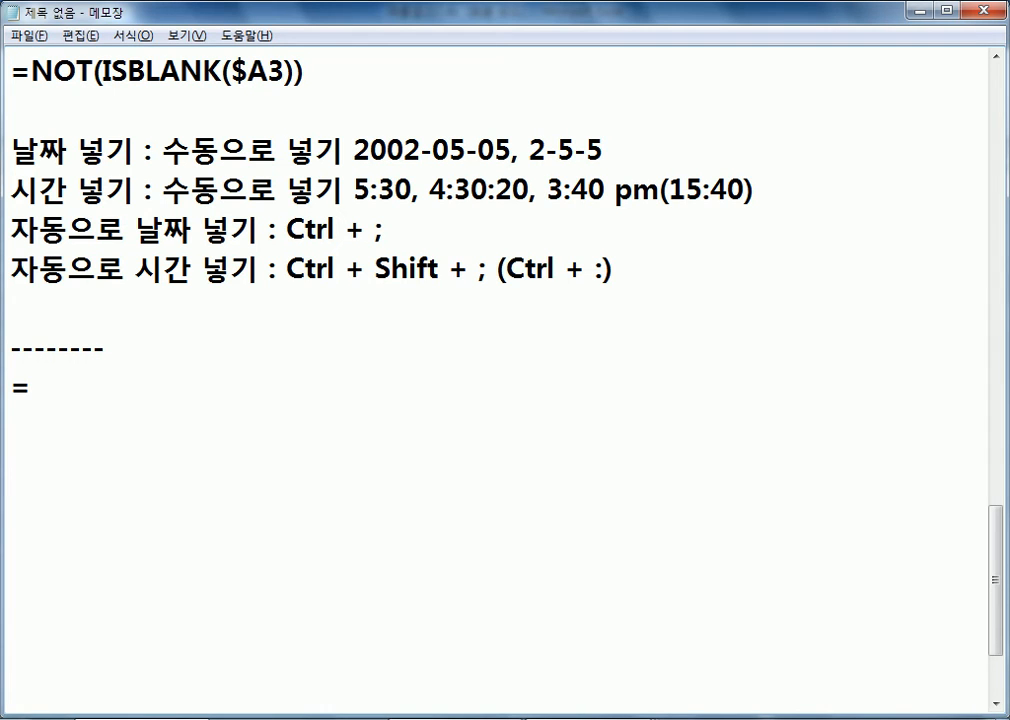
{"action": "type", "text": "$G"}
{"action": "type", "text": "4"}
{"action": "type", "text": ">"}
{"action": "type", "text": "상반기"}
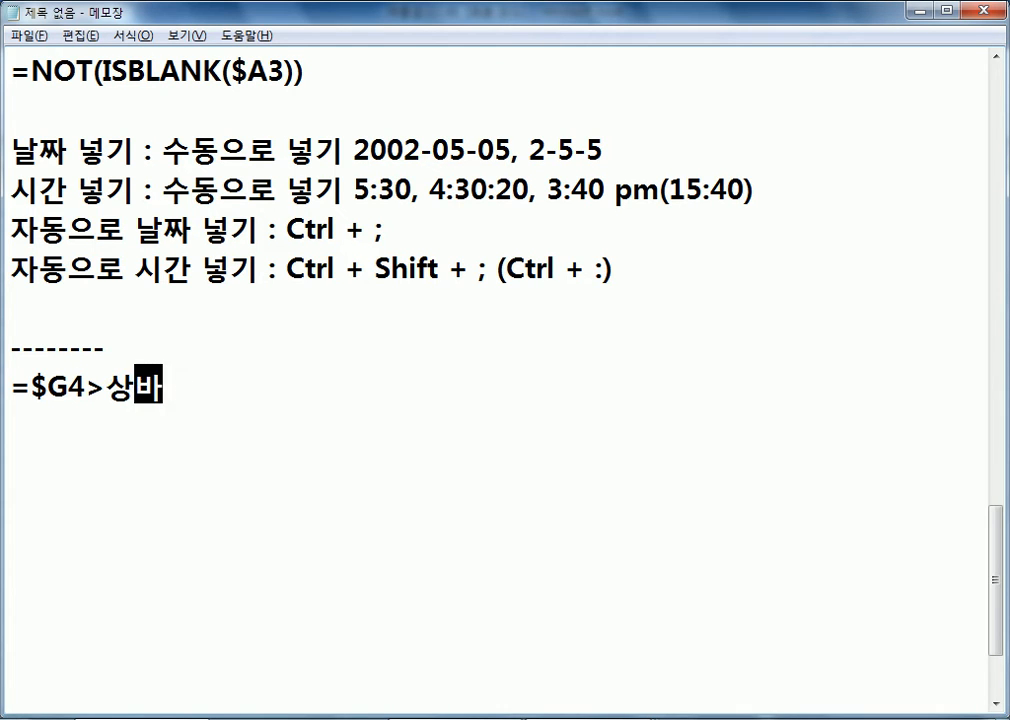
{"action": "type", "text": "~"}
{"action": "key", "text": "BackSpace"}
{"action": "type", "text": "!"}
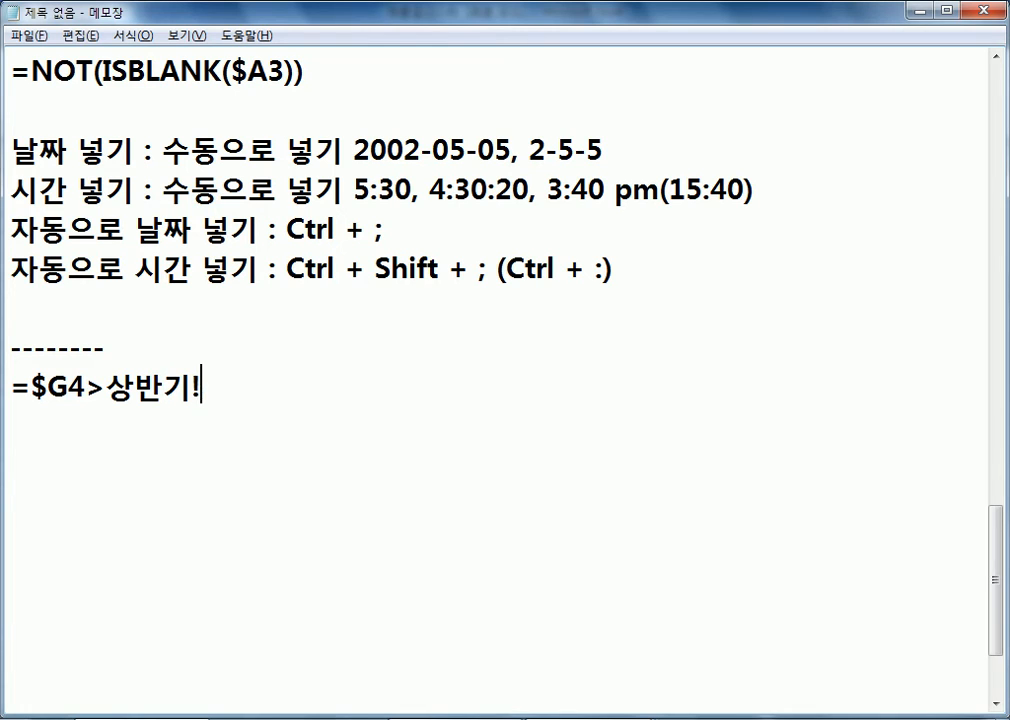
{"action": "type", "text": "$G4"}
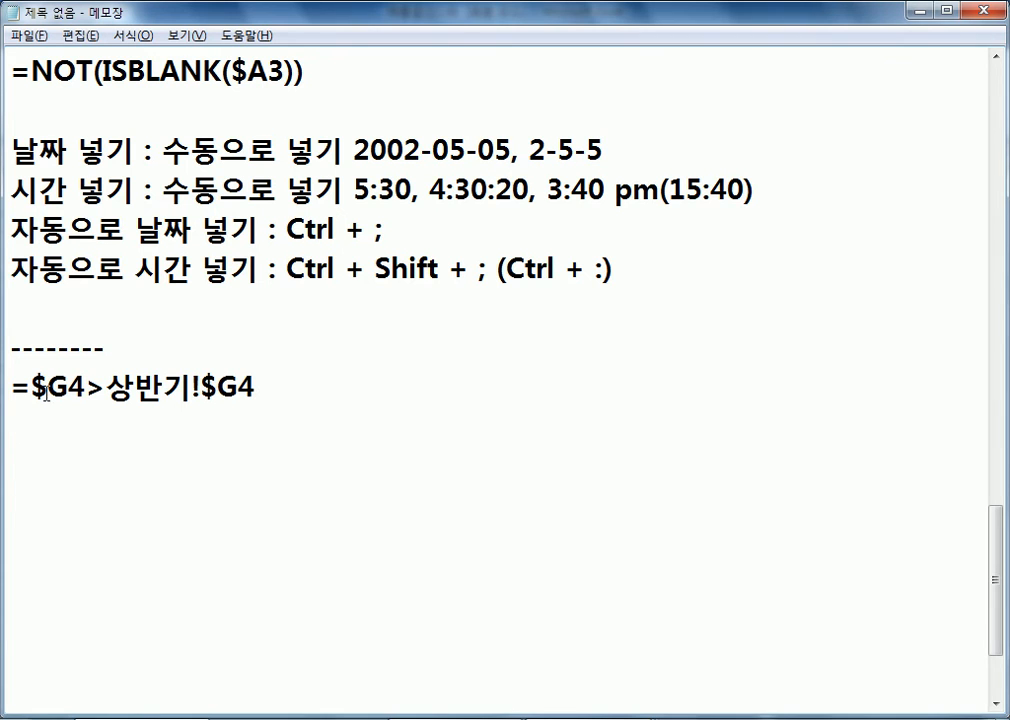
Step: Switch back to 매출결산2.xls and cancel the unfinished new conditional formatting rule
{"action": "mouse_move", "coordinate": [555, 718]}
{"action": "left_click", "coordinate": [843, 628]}
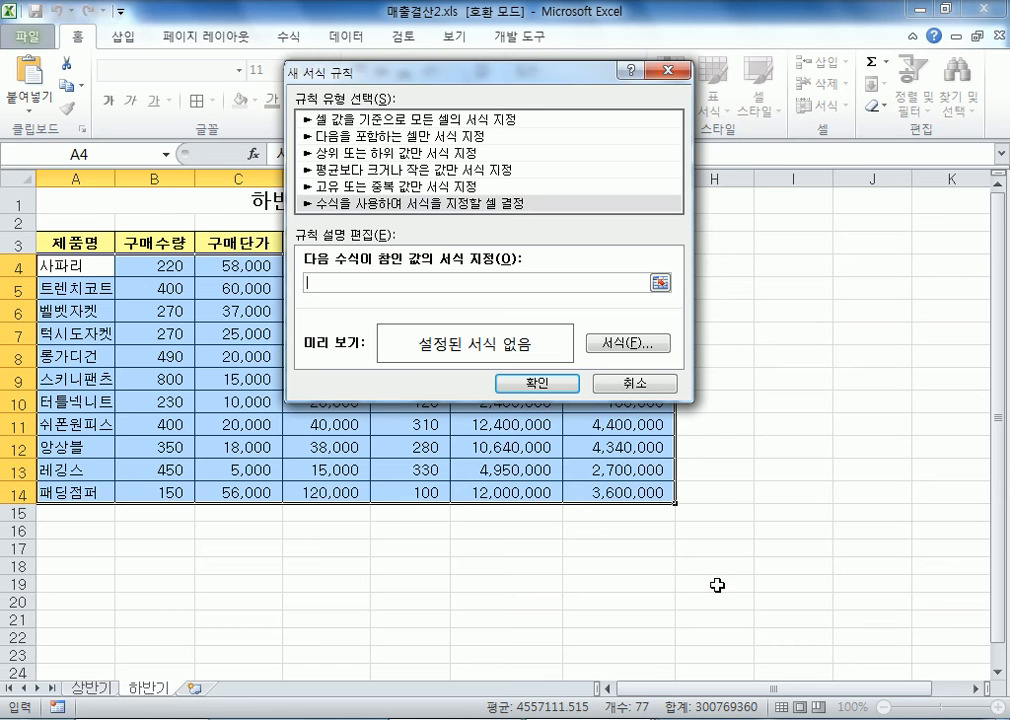
{"action": "key", "text": "Escape"}
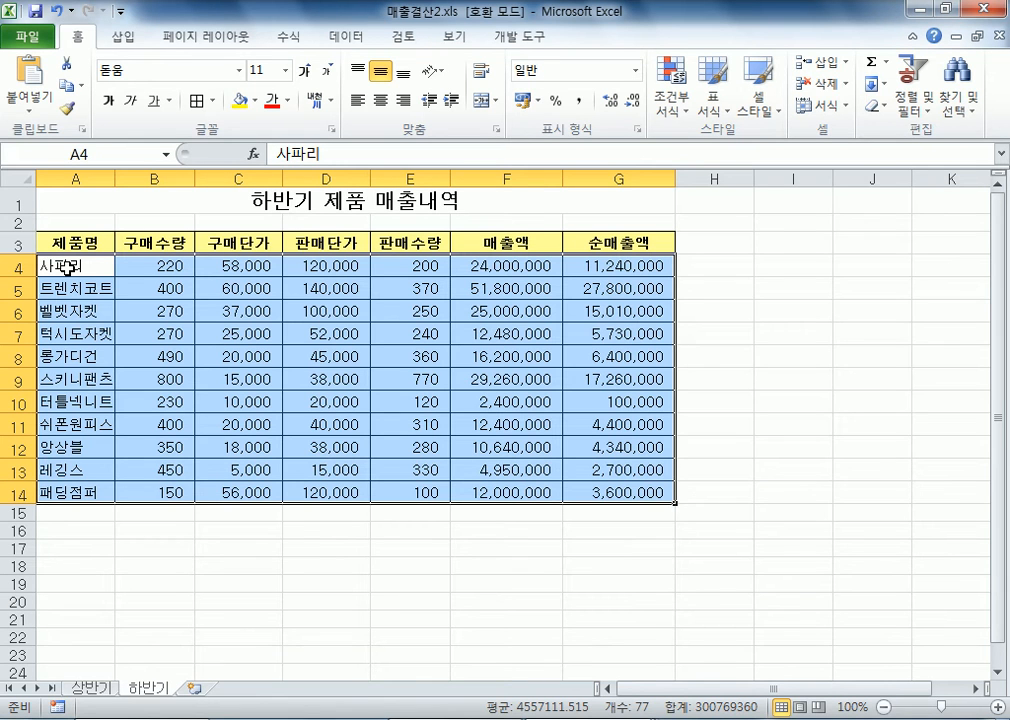
Step: Compare the 순매출액 values in G4:G14 between the 하반기 and 상반기 sheets, starting from cell G4
{"action": "left_click", "coordinate": [614, 266]}
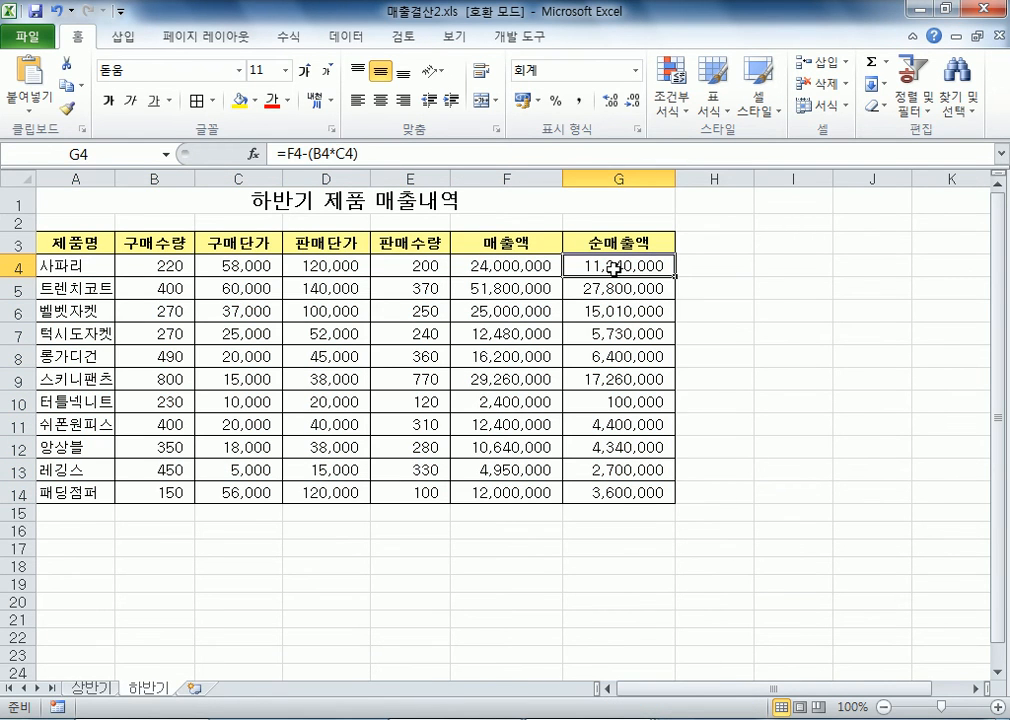
{"action": "left_click", "coordinate": [91, 688]}
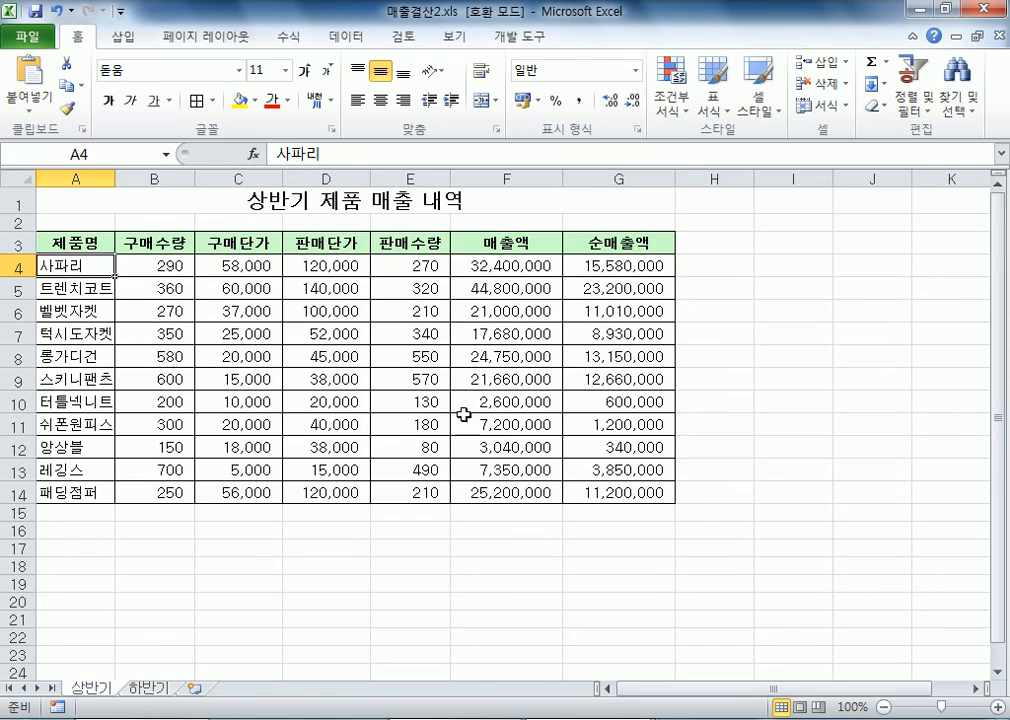
{"action": "left_click", "coordinate": [610, 264]}
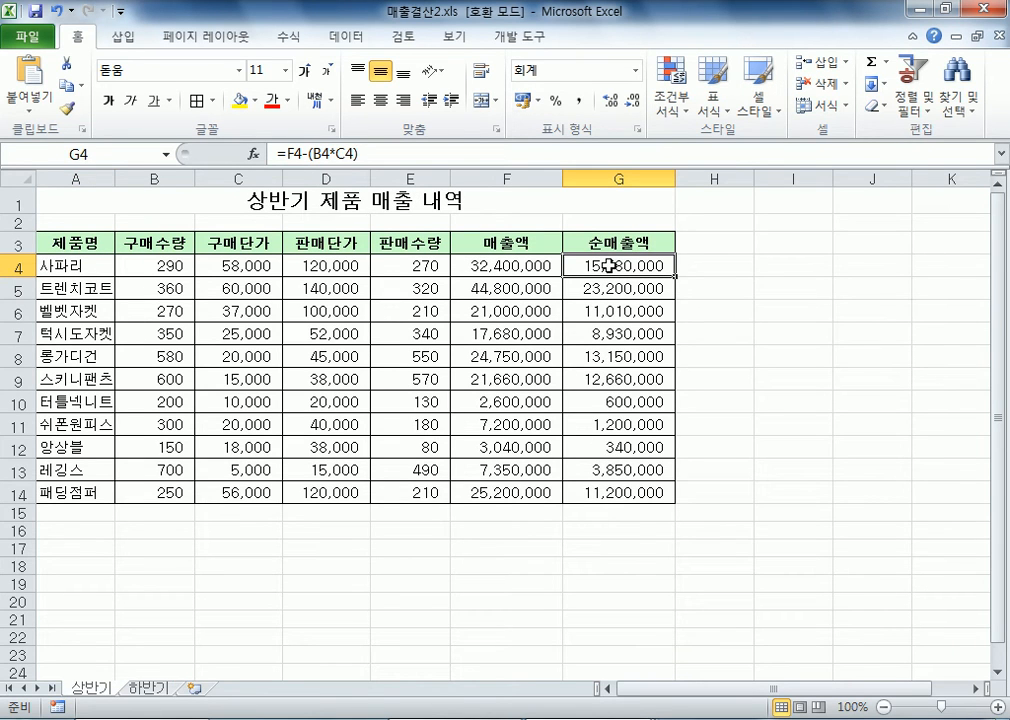
{"action": "left_click", "coordinate": [148, 688]}
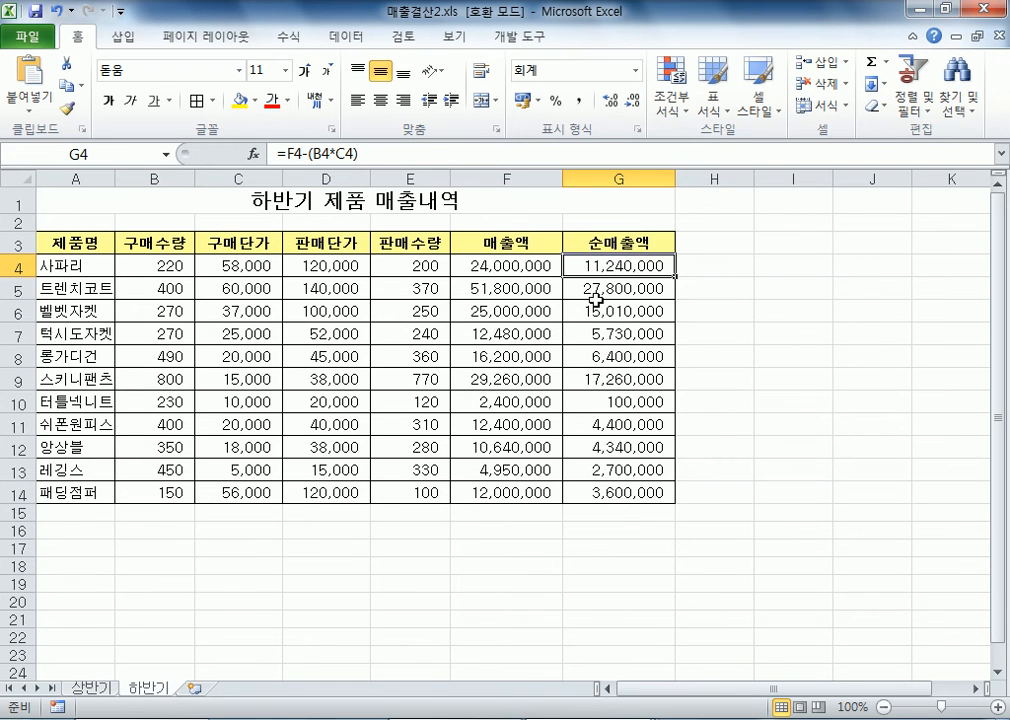
{"action": "left_click_drag", "start_coordinate": [602, 266], "coordinate": [602, 490]}
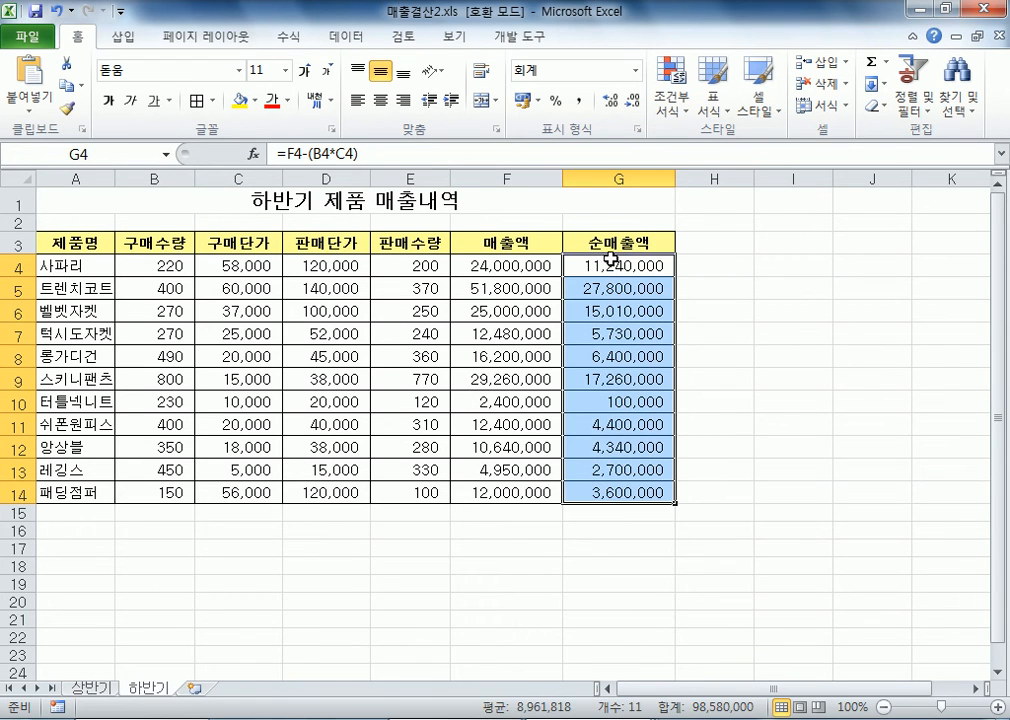
{"action": "left_click", "coordinate": [612, 260]}
{"action": "left_click", "coordinate": [95, 688]}
{"action": "left_click_drag", "start_coordinate": [612, 265], "coordinate": [591, 493]}
{"action": "left_click", "coordinate": [605, 270]}
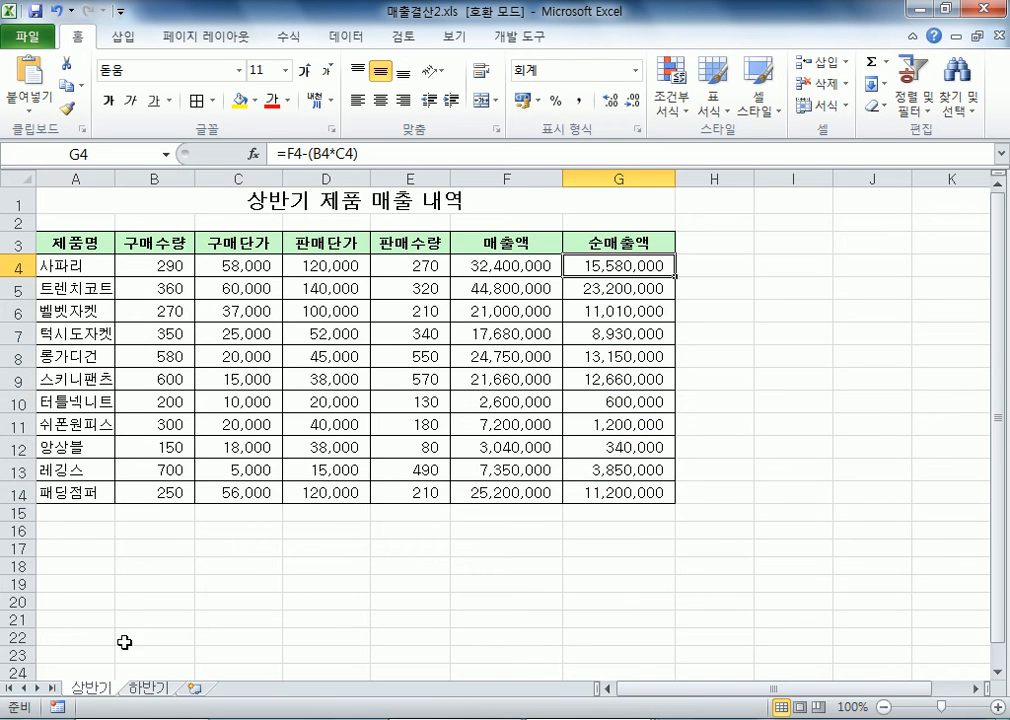
Step: Start a formula-based conditional formatting rule for A4:G14 on the 하반기 sheet, keeping row 4 of the table uncovered
{"action": "left_click", "coordinate": [145, 689]}
{"action": "left_click_drag", "start_coordinate": [104, 266], "coordinate": [591, 499]}
{"action": "left_click", "coordinate": [672, 88]}
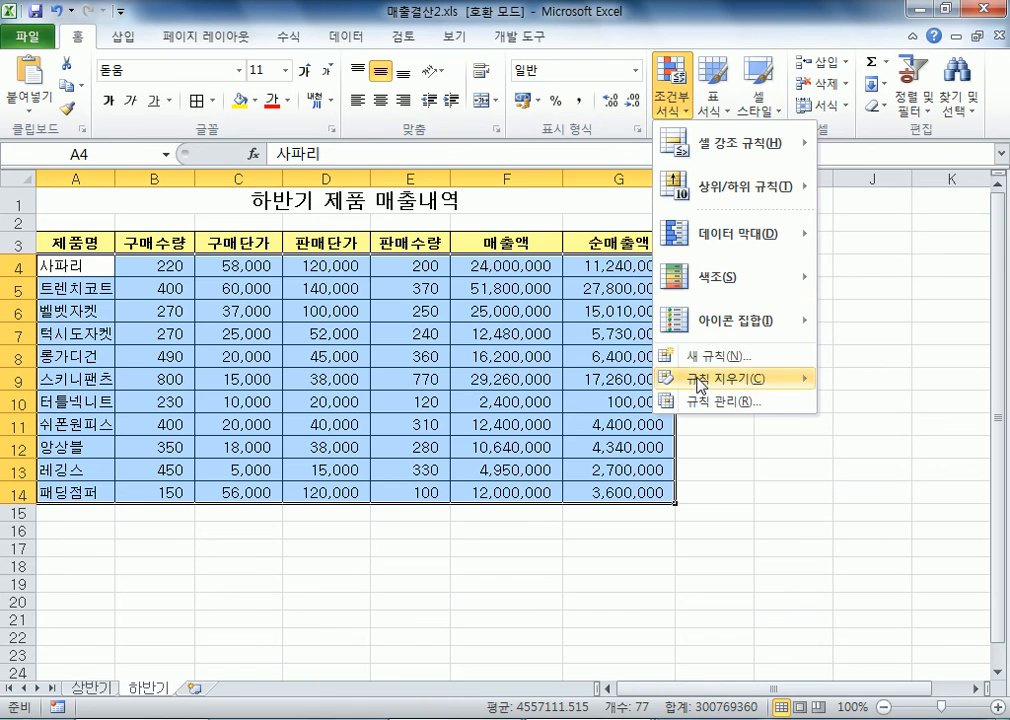
{"action": "left_click", "coordinate": [700, 356]}
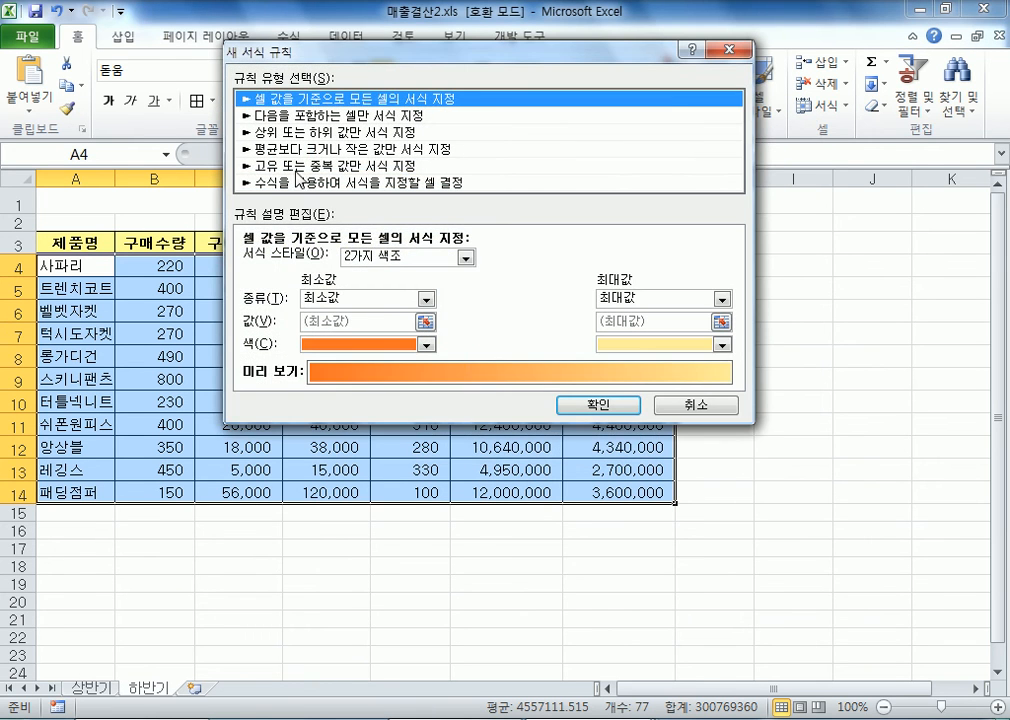
{"action": "left_click", "coordinate": [297, 182]}
{"action": "left_click_drag", "start_coordinate": [330, 50], "coordinate": [534, 323]}
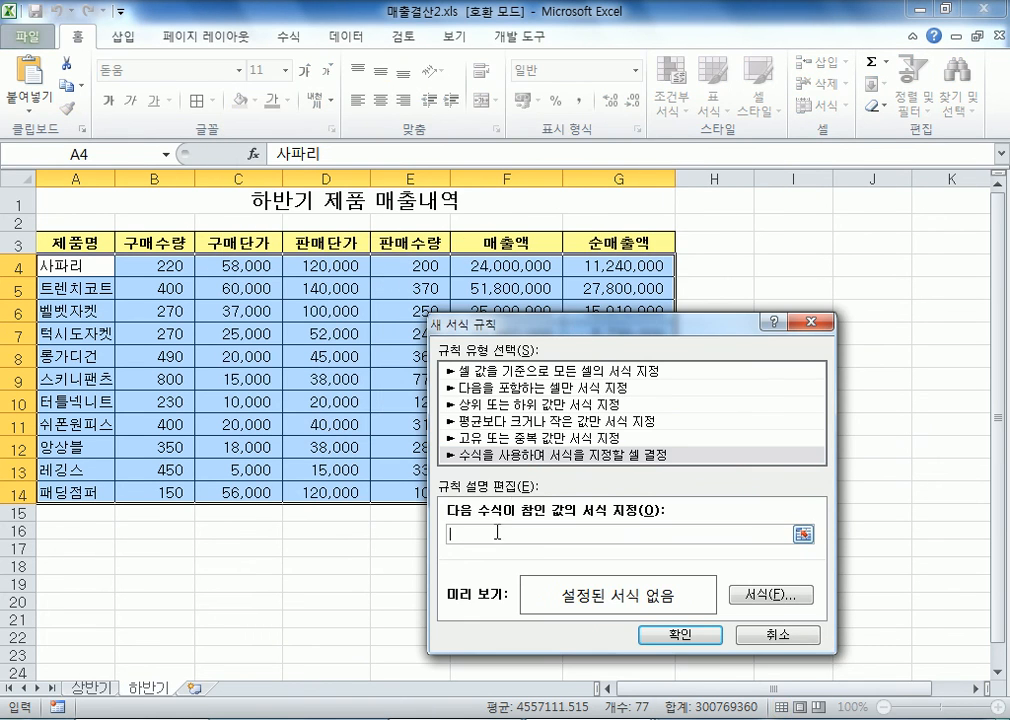
Step: Build the rule formula =$G4>상반기!$G4 by referencing G4 on both sheets with only the column fixed
{"action": "left_click", "coordinate": [595, 266]}
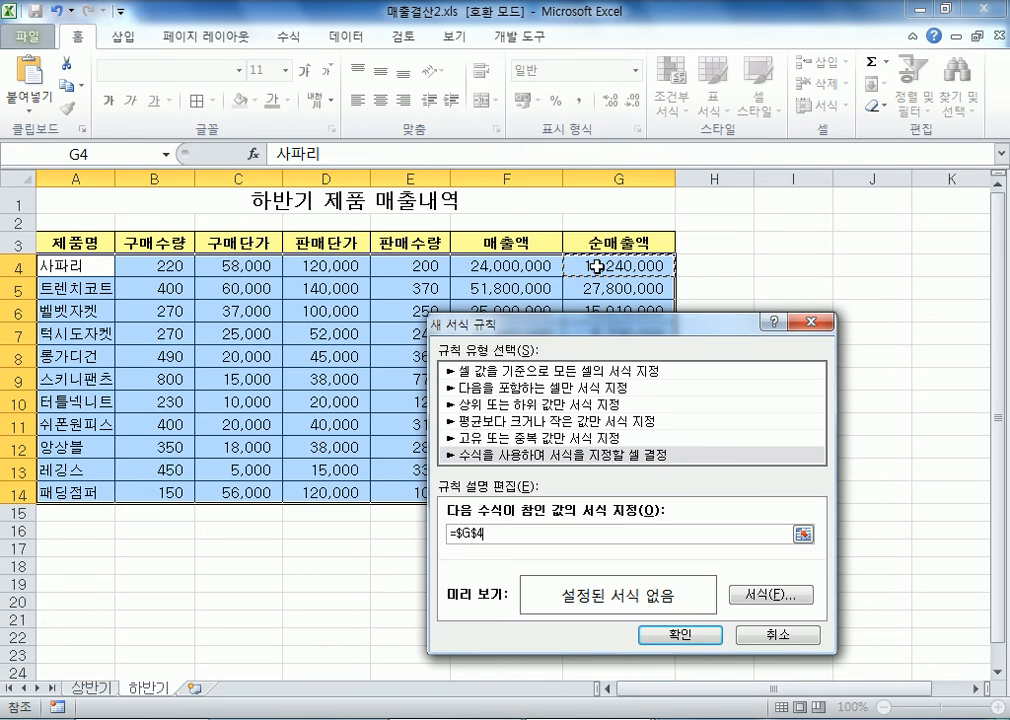
{"action": "key", "text": "F4"}
{"action": "key", "text": "F4"}
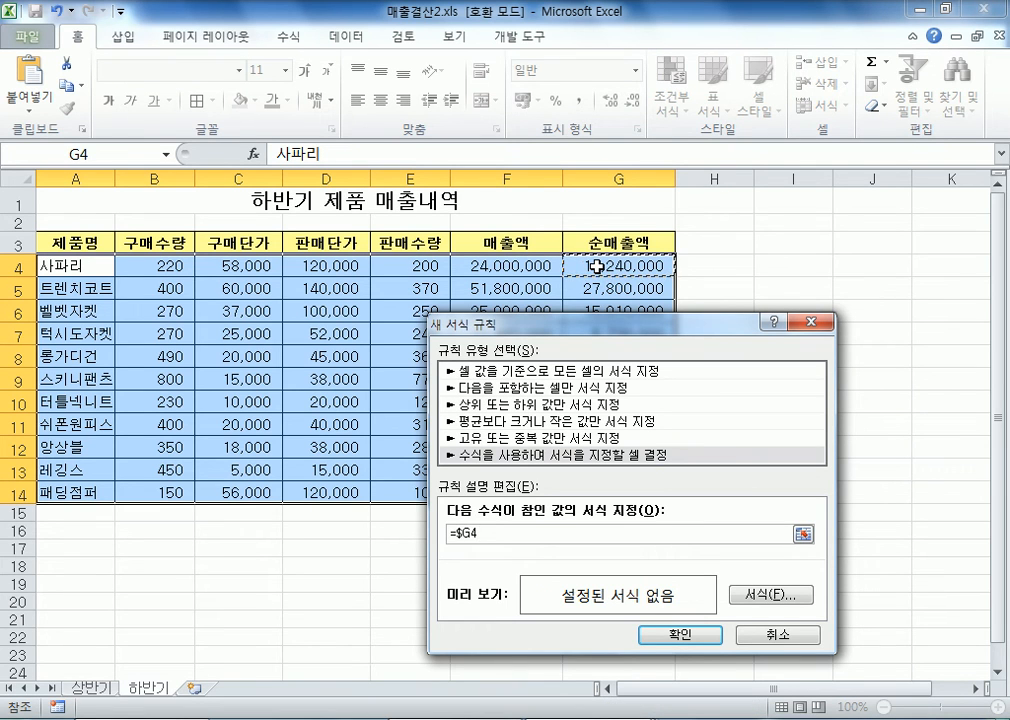
{"action": "type", "text": ">"}
{"action": "left_click", "coordinate": [88, 689]}
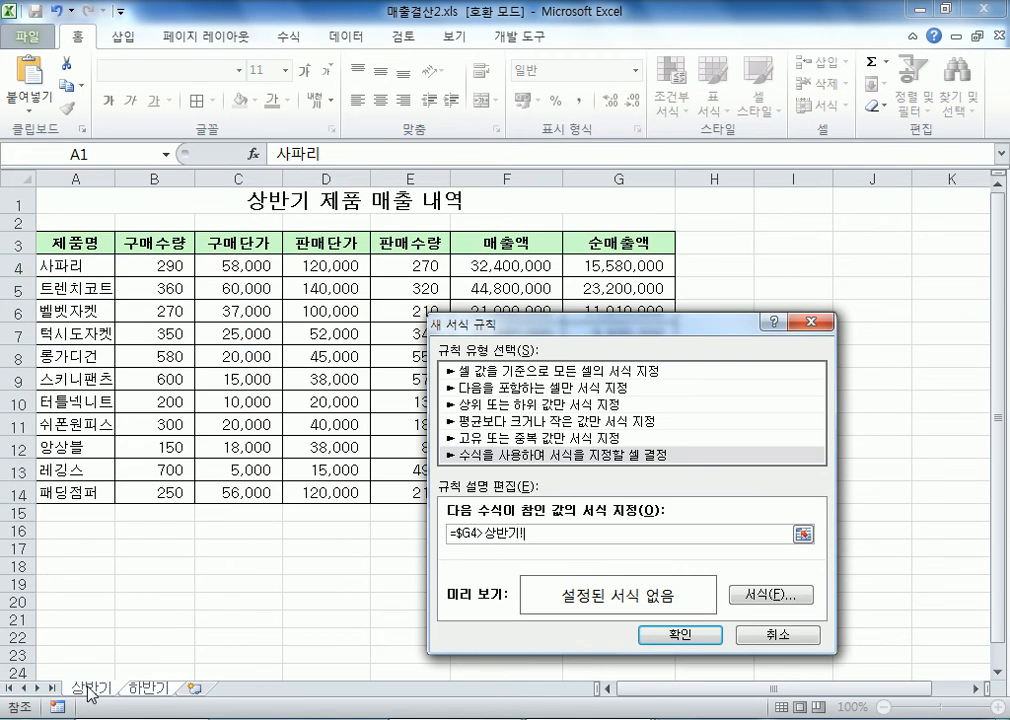
{"action": "left_click", "coordinate": [597, 265]}
{"action": "key", "text": "F4"}
{"action": "key", "text": "F4"}
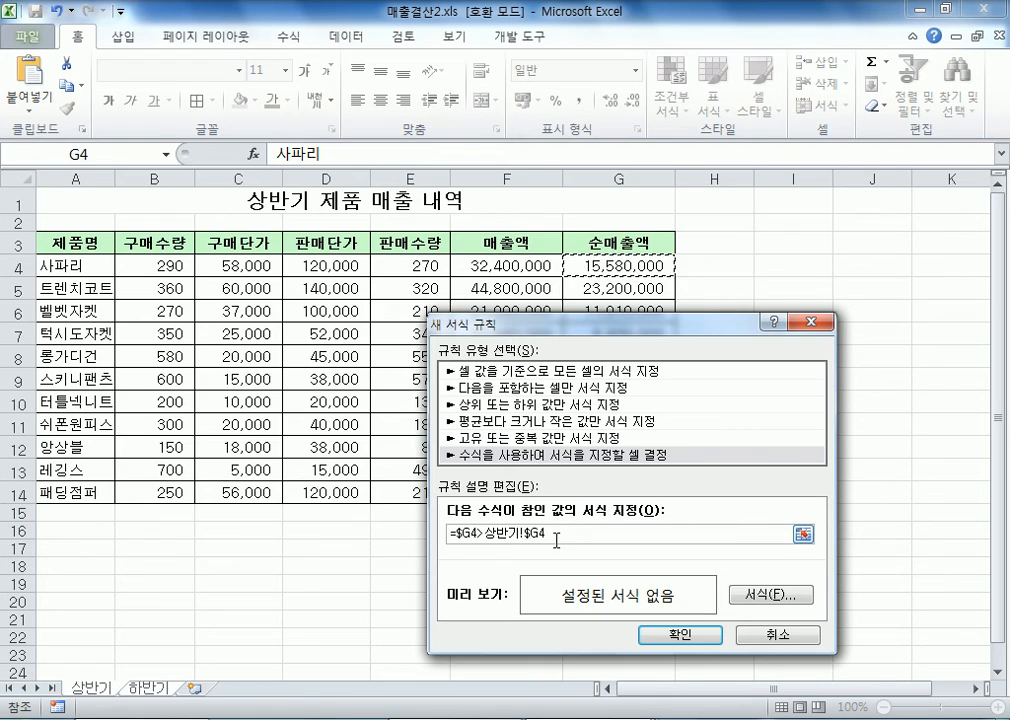
Step: Give the rule a yellow background fill and apply it to the 하반기 product data
{"action": "left_click", "coordinate": [768, 595]}
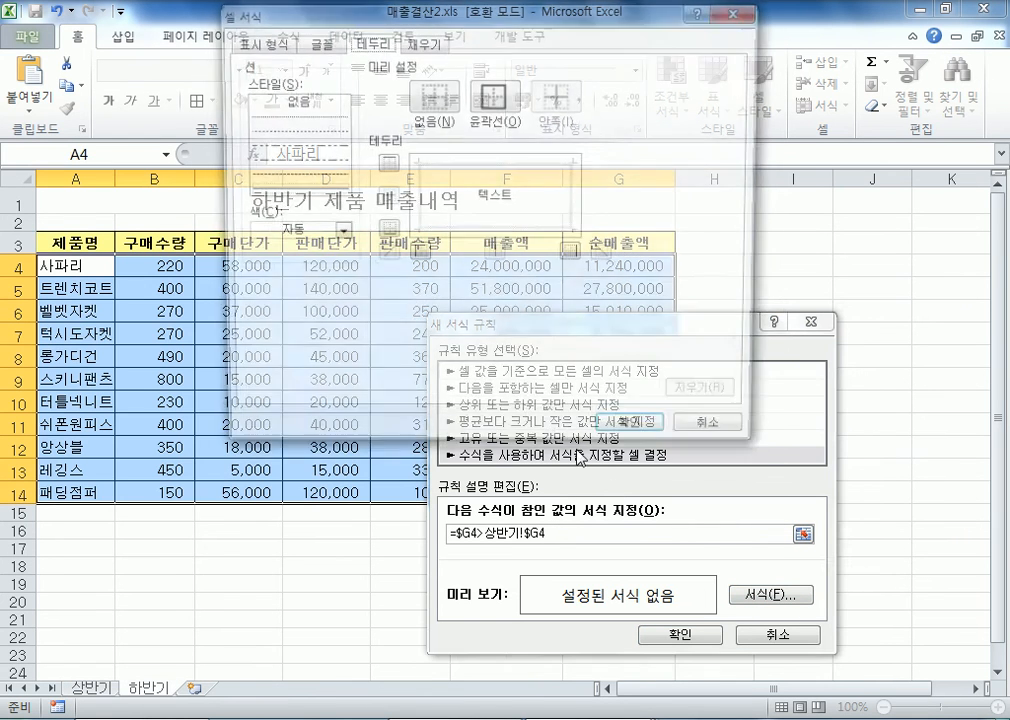
{"action": "left_click", "coordinate": [425, 41]}
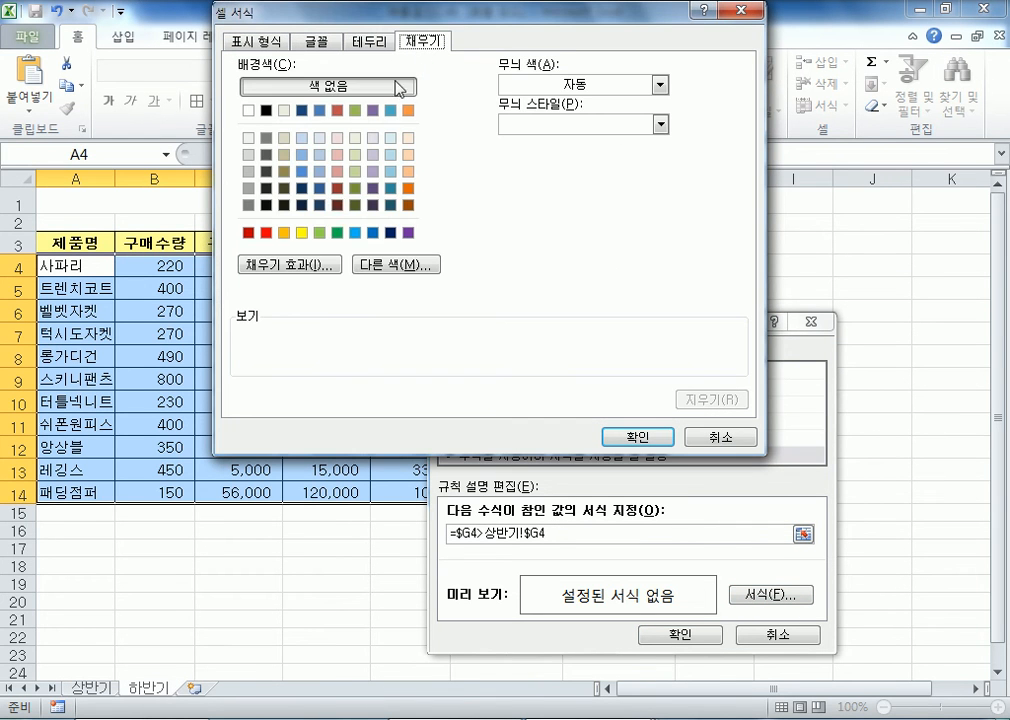
{"action": "left_click", "coordinate": [301, 232]}
{"action": "left_click", "coordinate": [632, 437]}
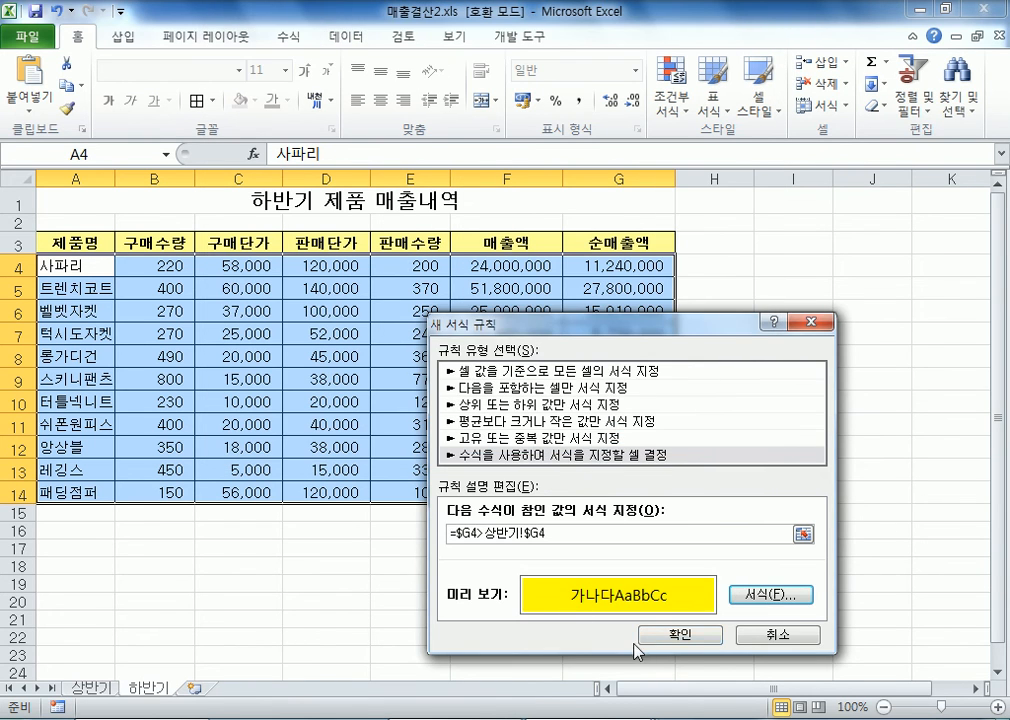
{"action": "left_click", "coordinate": [678, 636]}
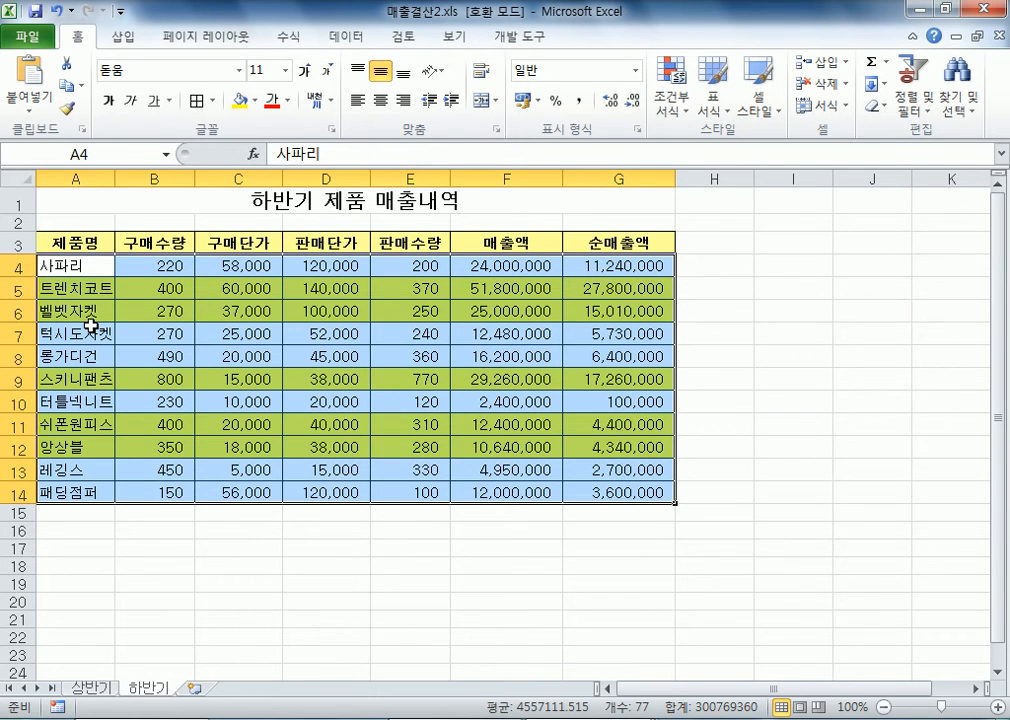
Step: Undo the applied formatting rule and start a new formula-based one for A4:G14 on the 하반기 sheet
{"action": "left_click_drag", "start_coordinate": [79, 266], "coordinate": [609, 490]}
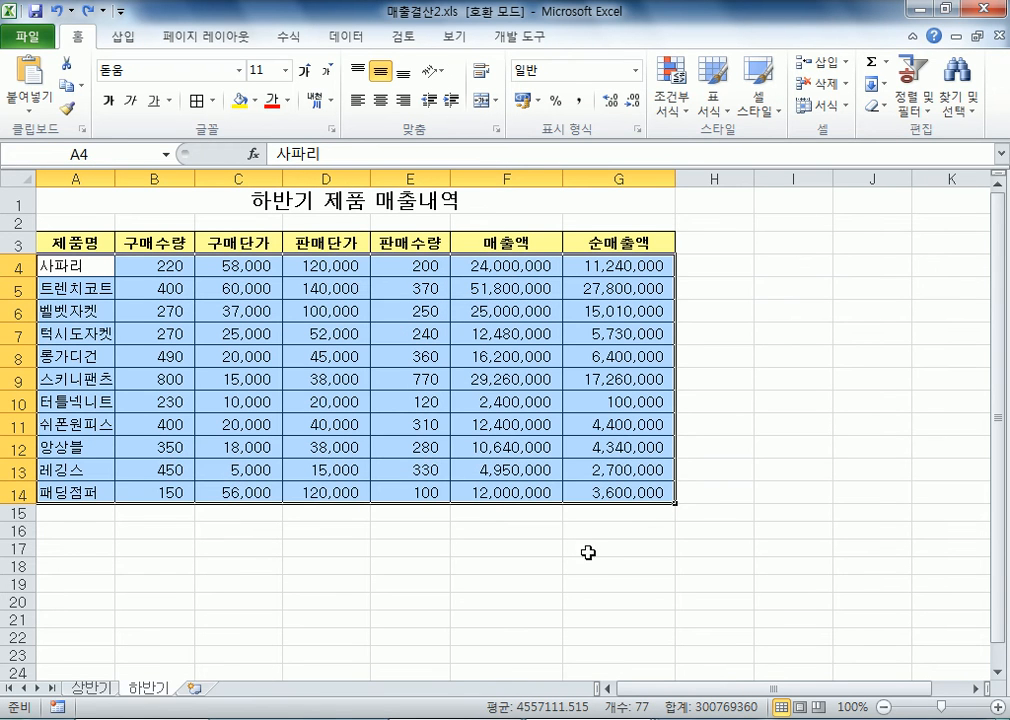
{"action": "left_click", "coordinate": [672, 95]}
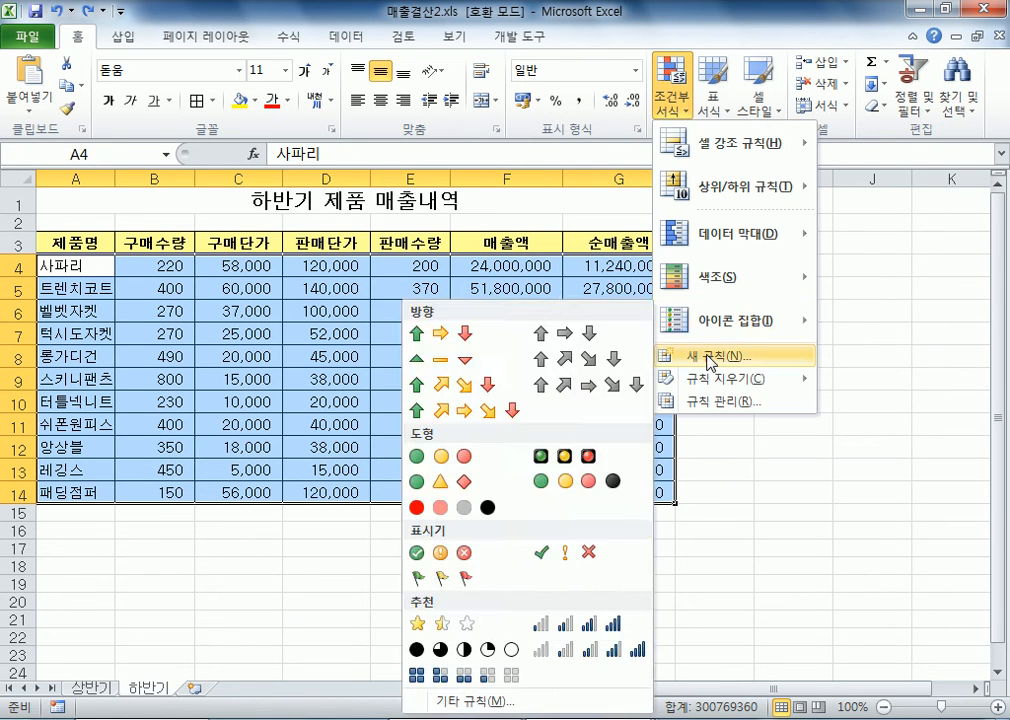
{"action": "left_click", "coordinate": [708, 357]}
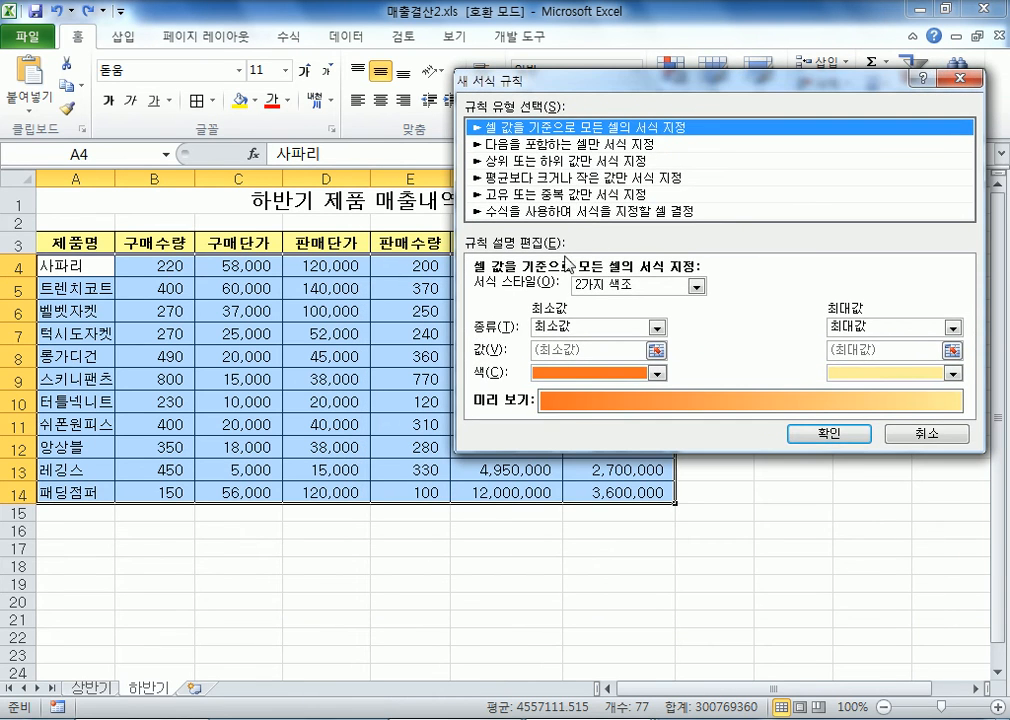
{"action": "left_click", "coordinate": [520, 211]}
{"action": "left_click_drag", "start_coordinate": [500, 79], "coordinate": [195, 172]}
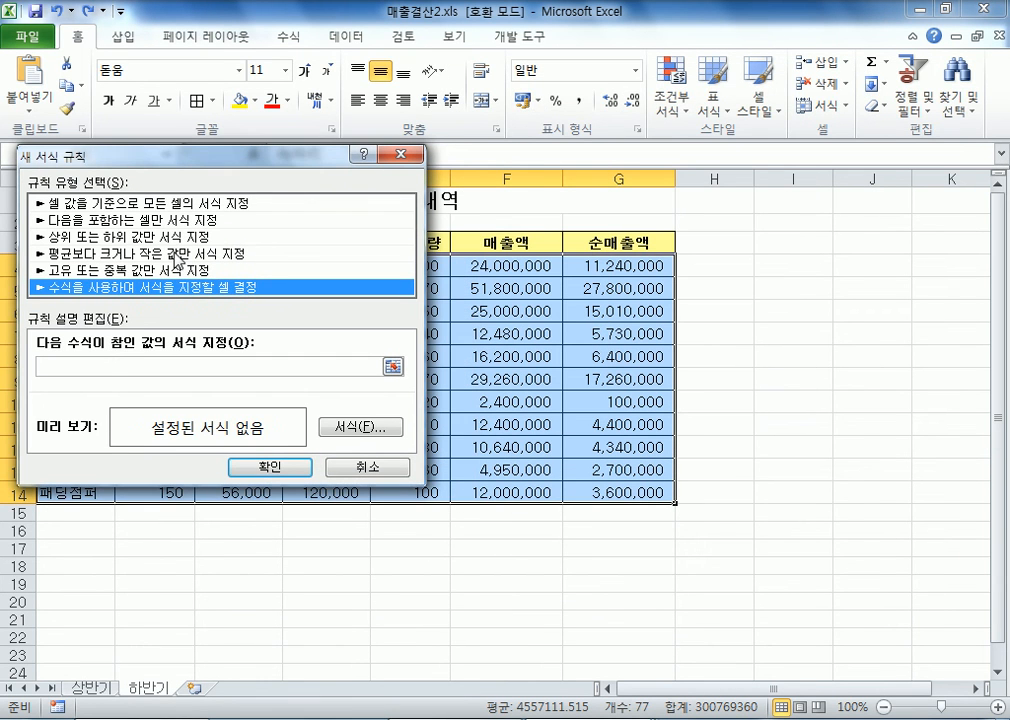
{"action": "left_click", "coordinate": [106, 366]}
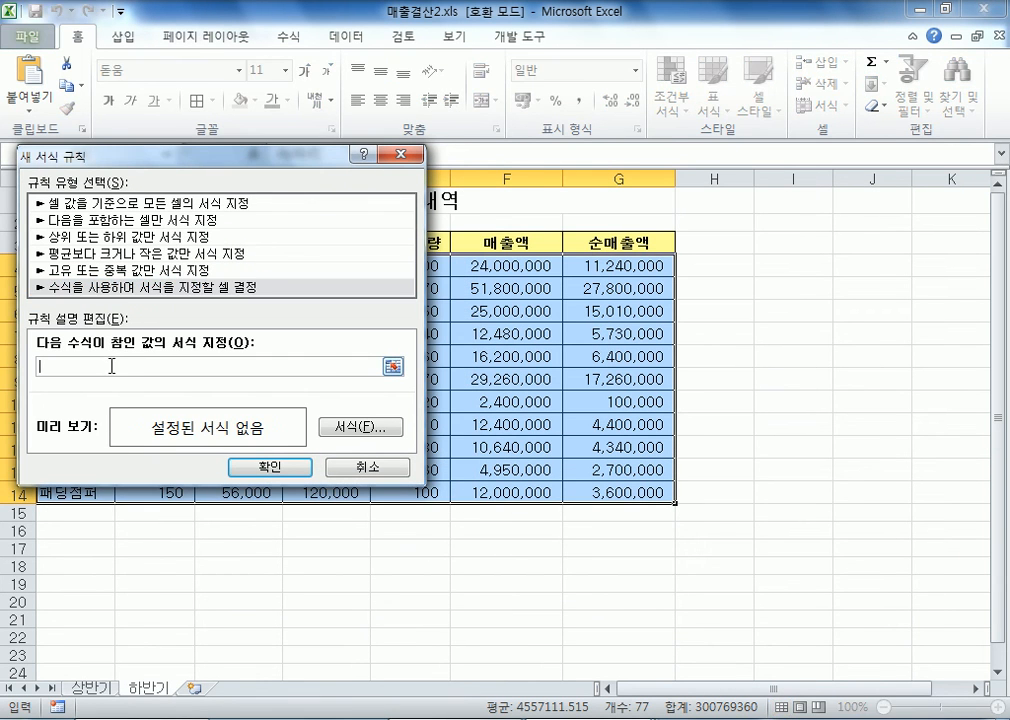
Step: Enter the rule formula =$G4>상반기!$G4 using column-fixed references to G4 on both sheets, and highlight its 상반기 reference
{"action": "left_click", "coordinate": [612, 266]}
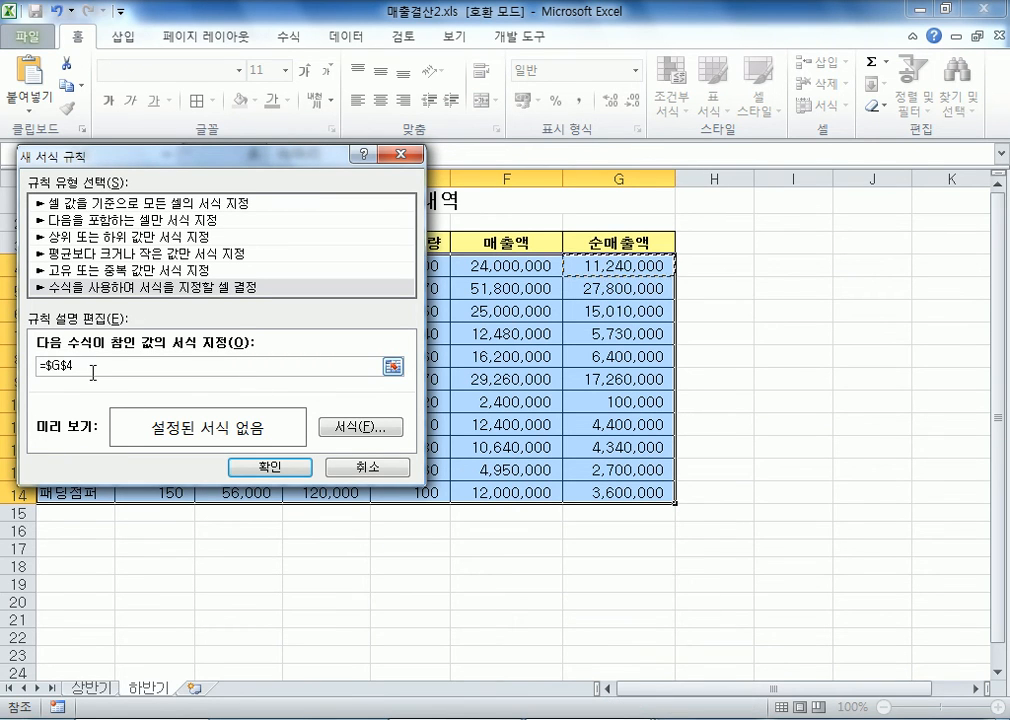
{"action": "key", "text": "F4"}
{"action": "key", "text": "F4"}
{"action": "type", "text": ">"}
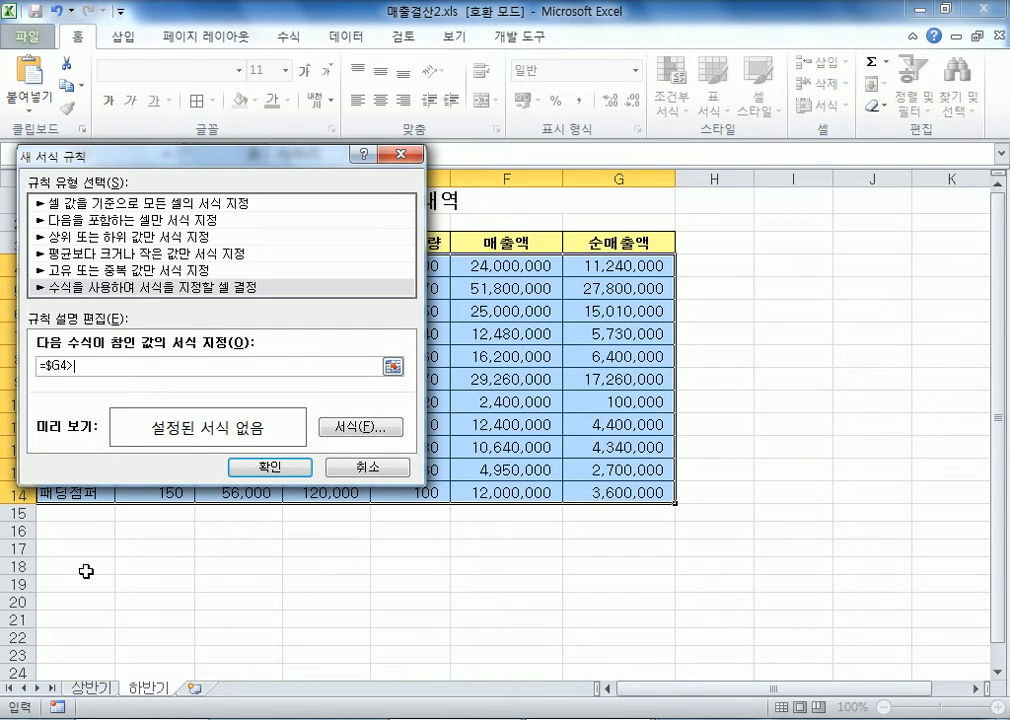
{"action": "left_click", "coordinate": [93, 689]}
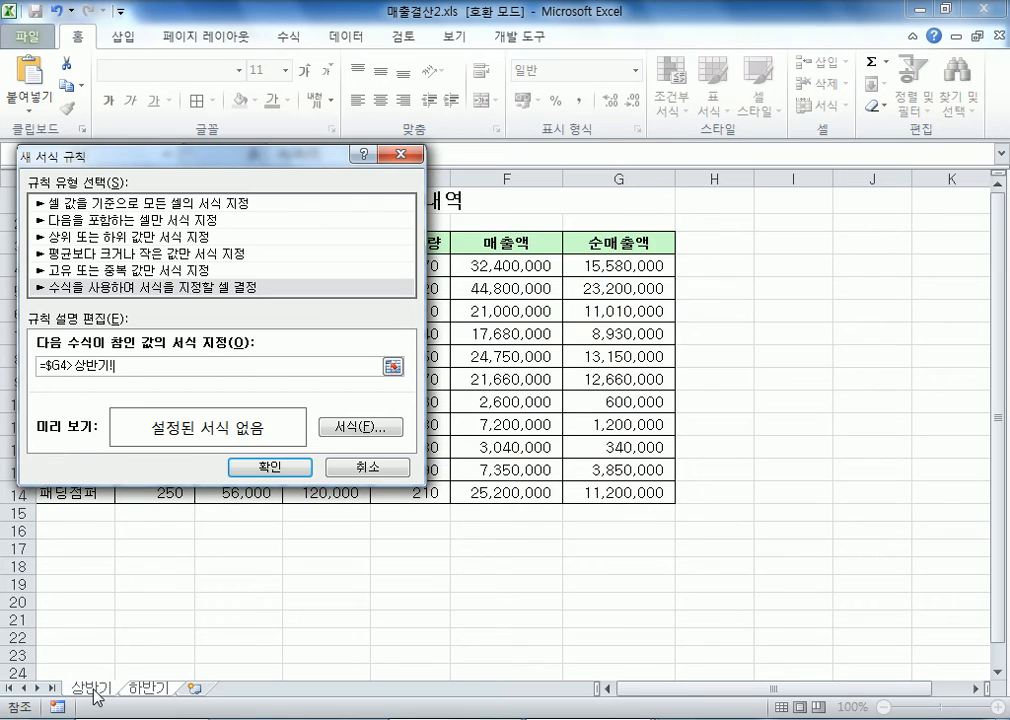
{"action": "left_click", "coordinate": [601, 265]}
{"action": "key", "text": "F4"}
{"action": "key", "text": "F4"}
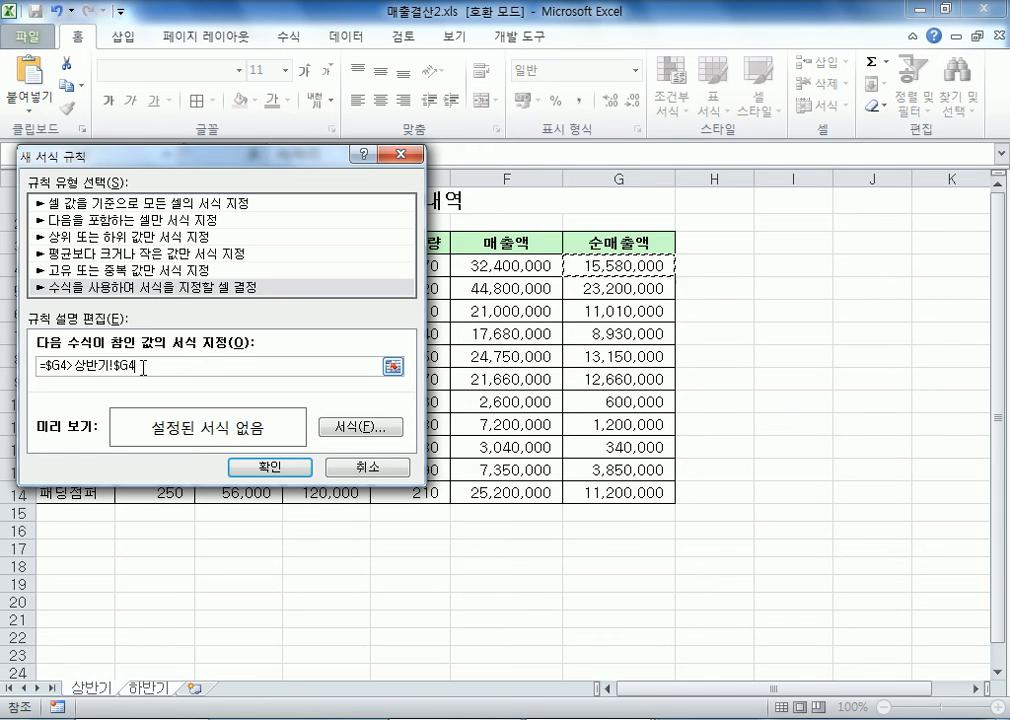
{"action": "left_click_drag", "start_coordinate": [77, 366], "coordinate": [146, 366]}
{"action": "left_click", "coordinate": [77, 371]}
{"action": "left_click_drag", "start_coordinate": [77, 366], "coordinate": [140, 366]}
{"action": "left_click", "coordinate": [140, 367]}
Step: Set a yellow background fill for matching rows and apply the conditional formatting rule
{"action": "left_click", "coordinate": [337, 428]}
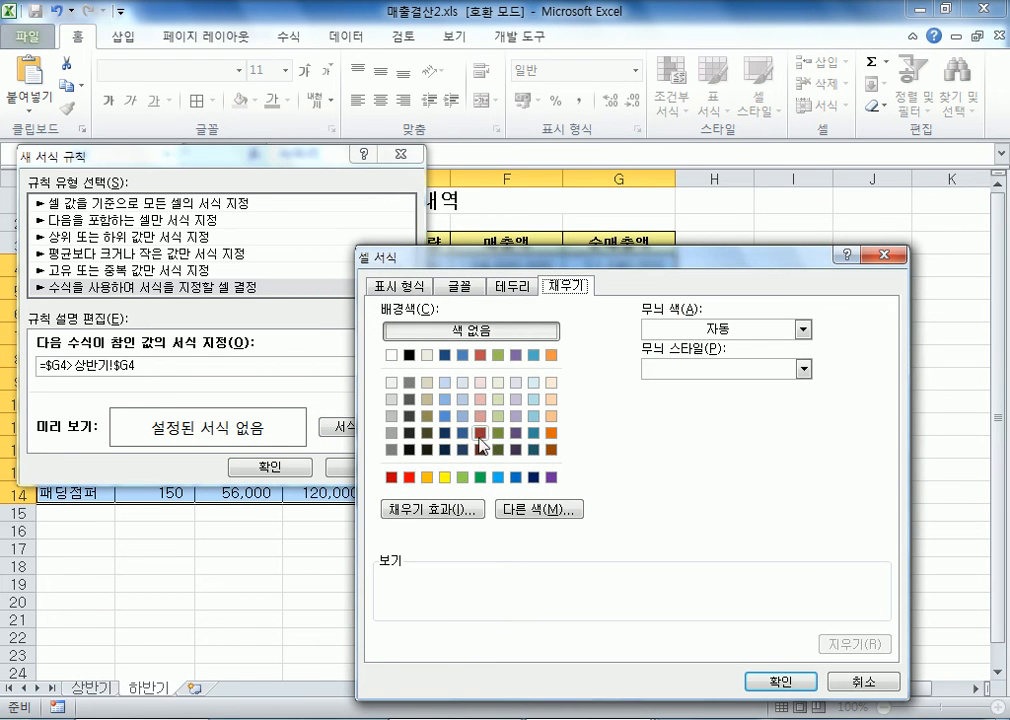
{"action": "left_click", "coordinate": [445, 476]}
{"action": "left_click", "coordinate": [780, 681]}
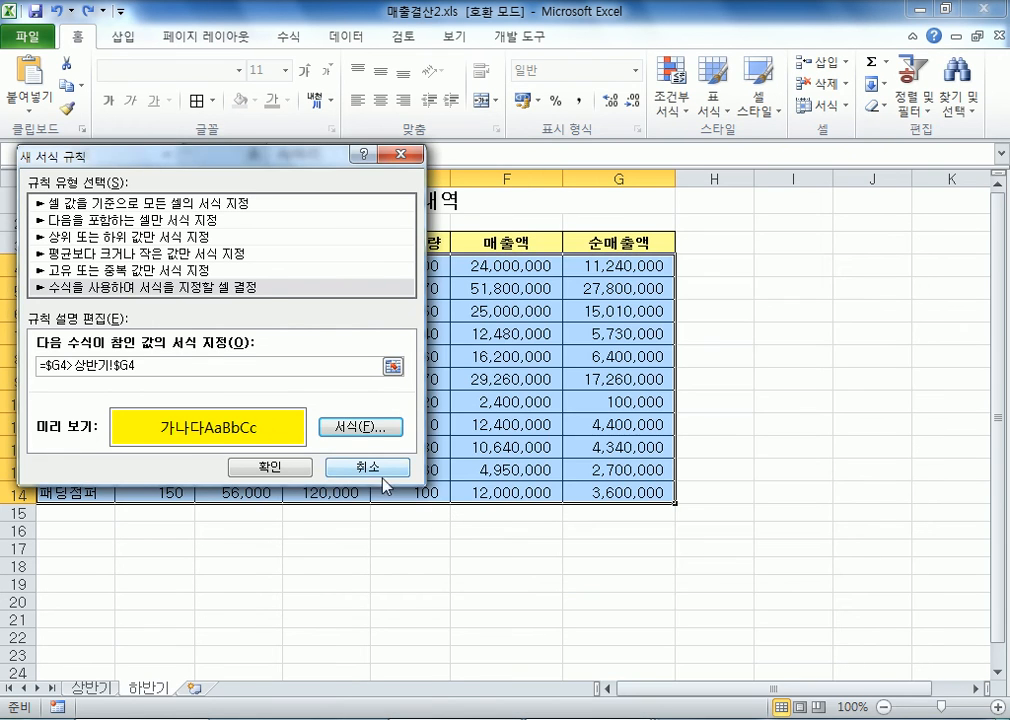
{"action": "left_click_drag", "start_coordinate": [232, 162], "coordinate": [788, 72]}
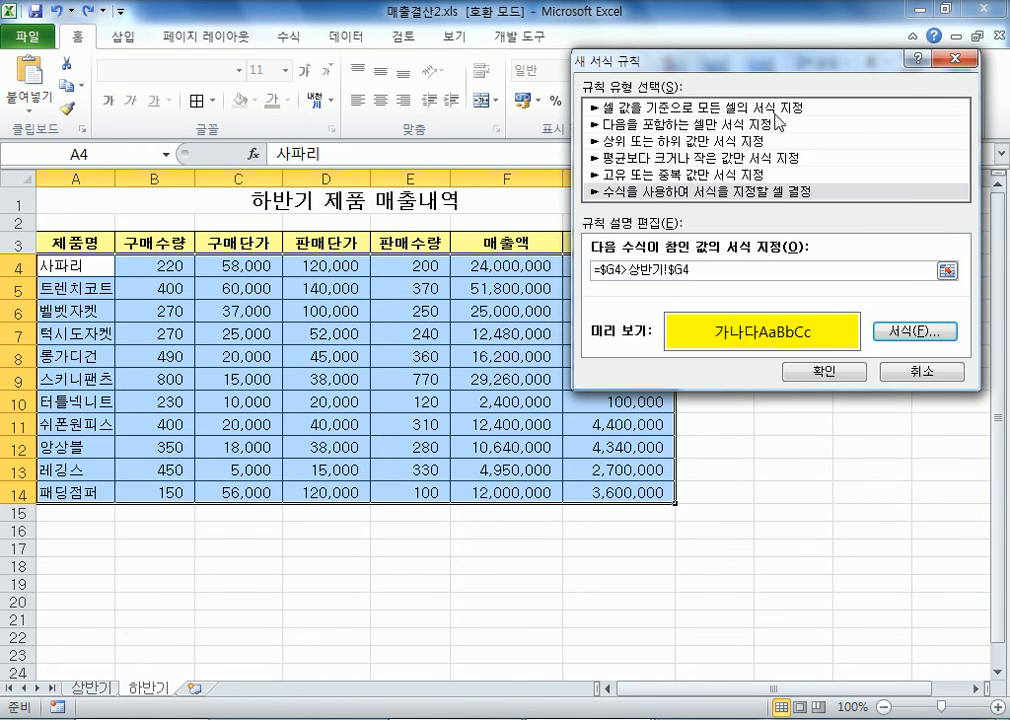
{"action": "left_click", "coordinate": [818, 373]}
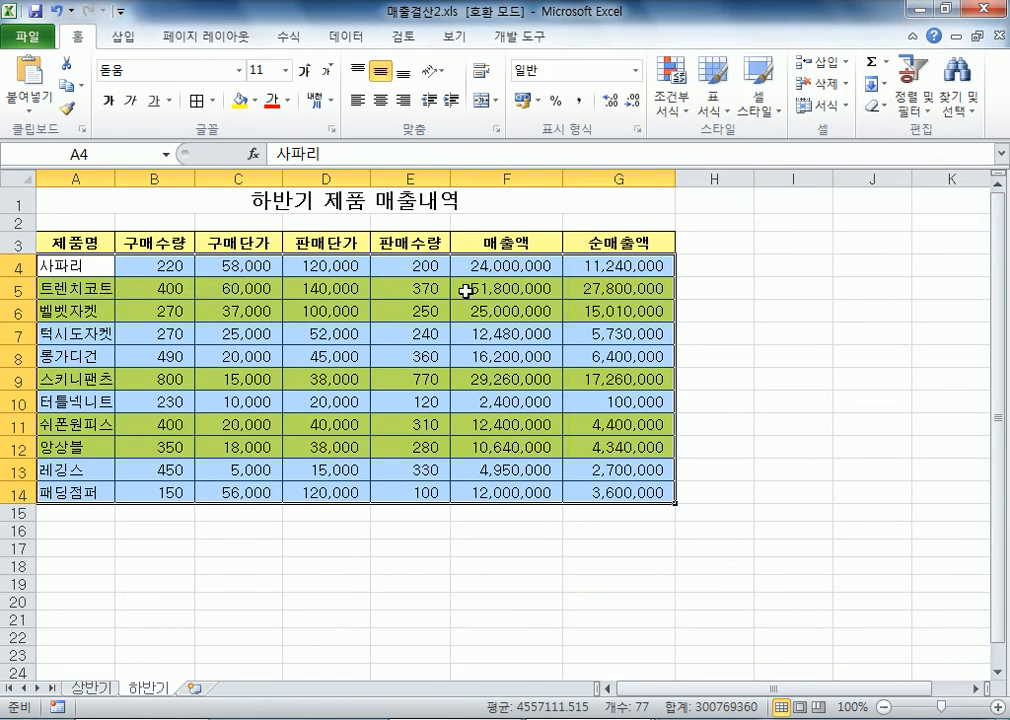
Step: Compare the 순매출액 values in column G between the 상반기 and 하반기 sheets to check which rows the rule highlights
{"action": "left_click", "coordinate": [90, 688]}
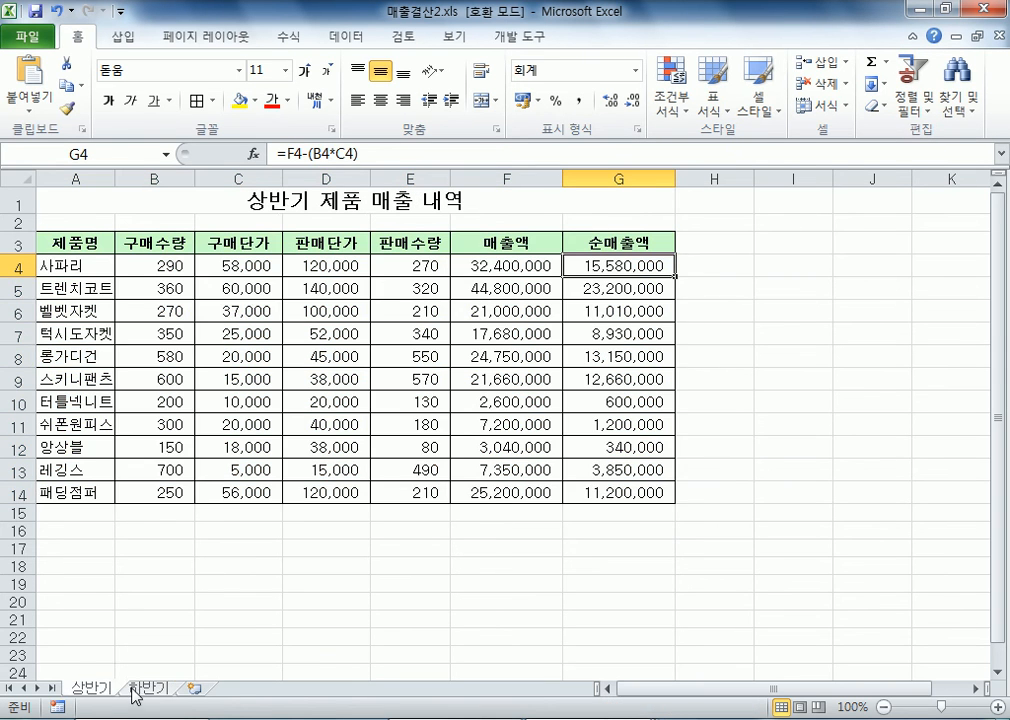
{"action": "left_click", "coordinate": [135, 688]}
{"action": "left_click", "coordinate": [604, 265]}
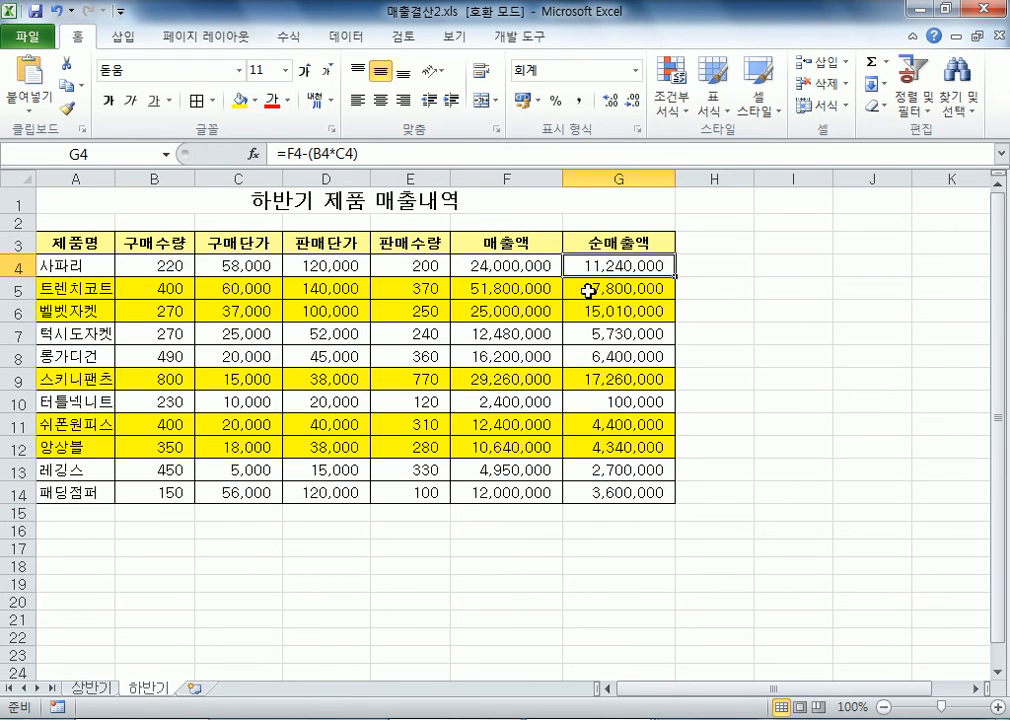
{"action": "left_click", "coordinate": [83, 688]}
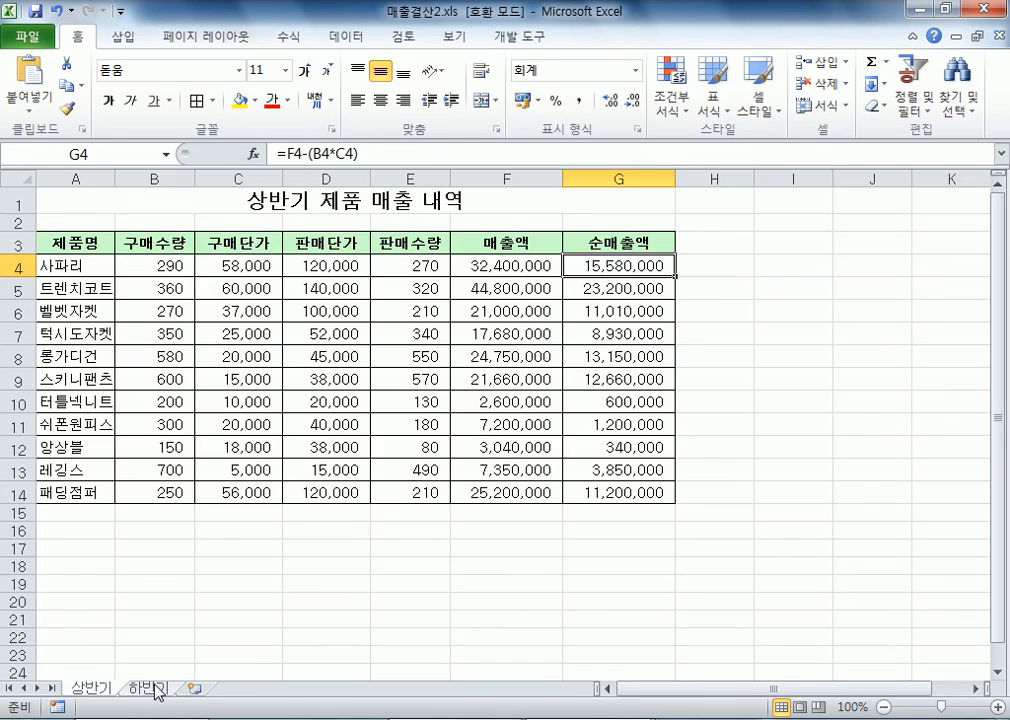
{"action": "left_click", "coordinate": [148, 688]}
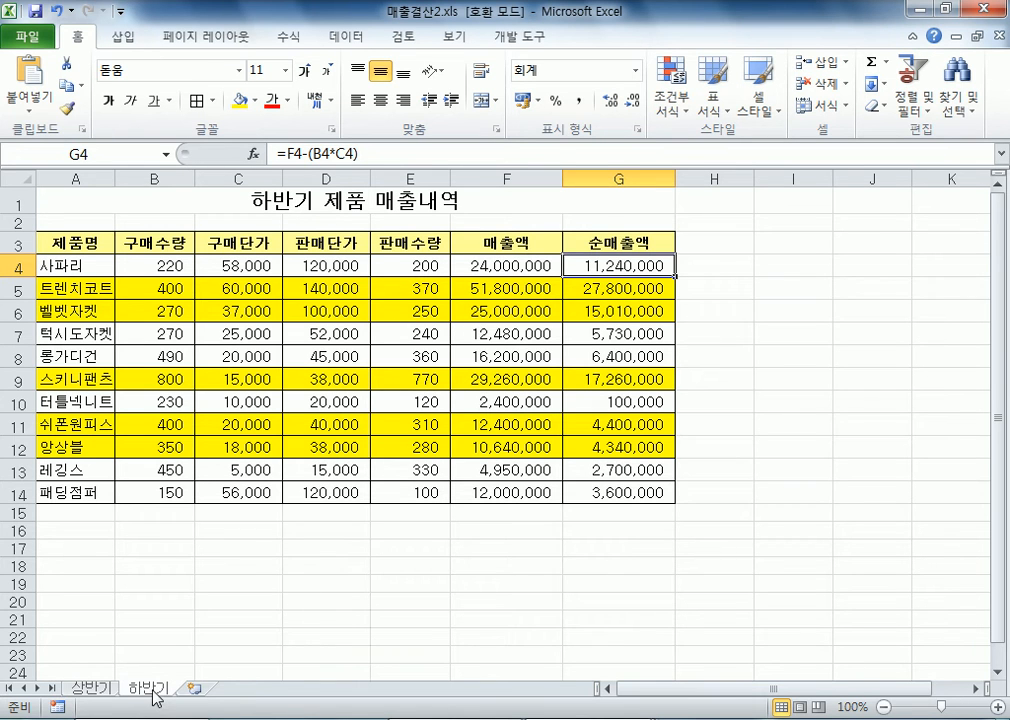
{"action": "left_click", "coordinate": [103, 690]}
{"action": "left_click", "coordinate": [143, 690]}
{"action": "left_click", "coordinate": [92, 690]}
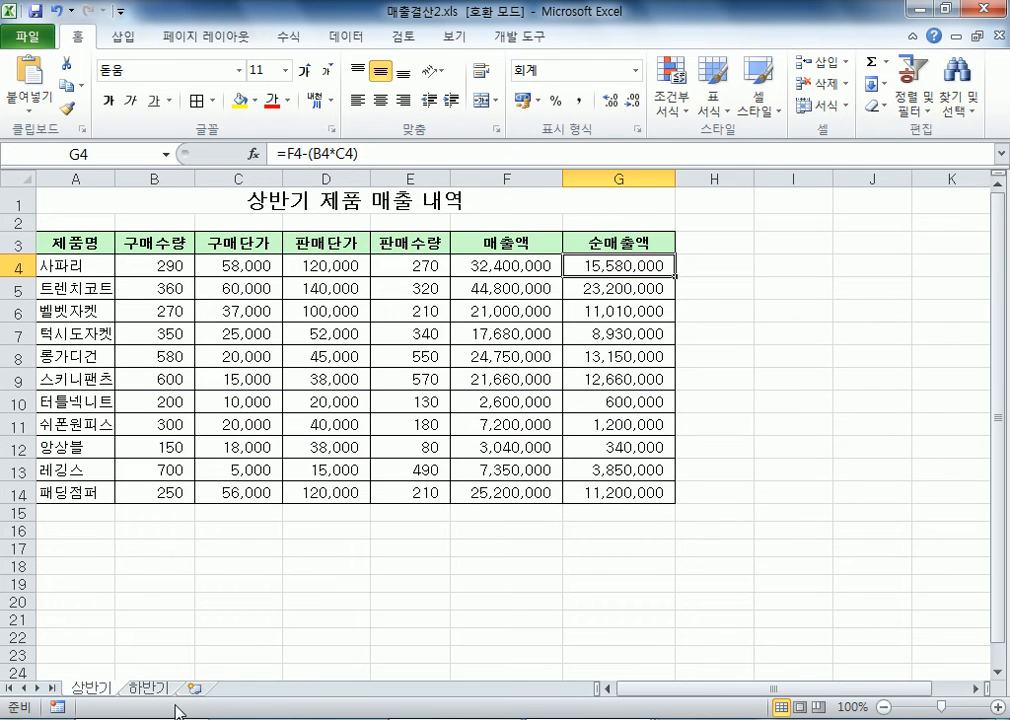
{"action": "left_click", "coordinate": [148, 689]}
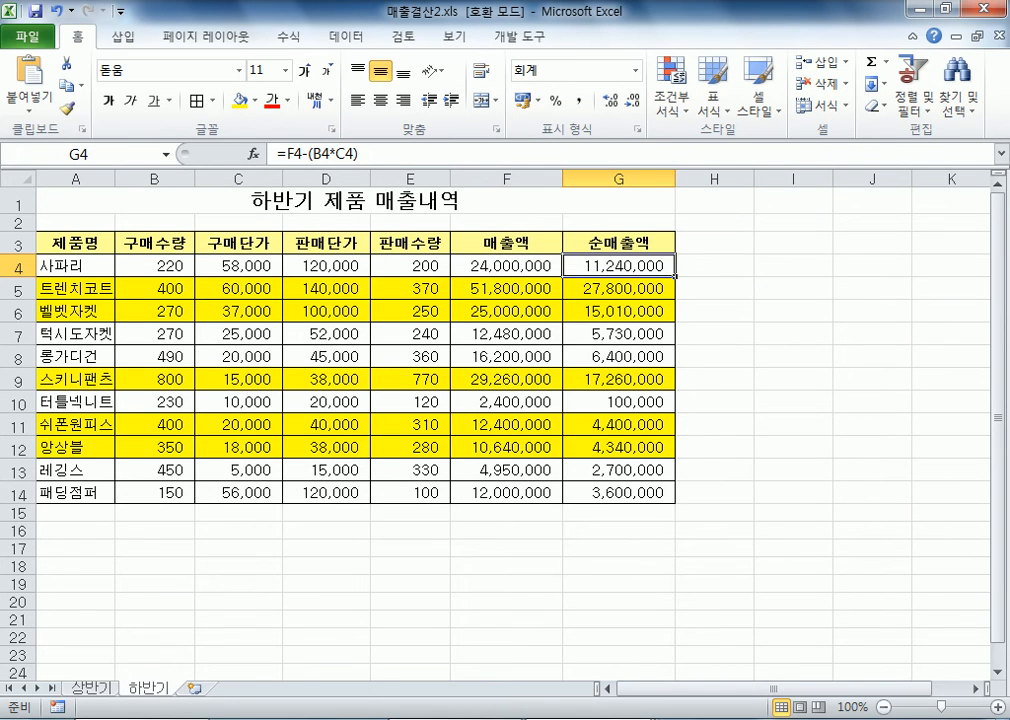
Step: Switch to Notepad and start a note below the =$G4>상반기!$G4 formula reading "2007버전까지는 조건부서식에서"
{"action": "left_click", "coordinate": [142, 718]}
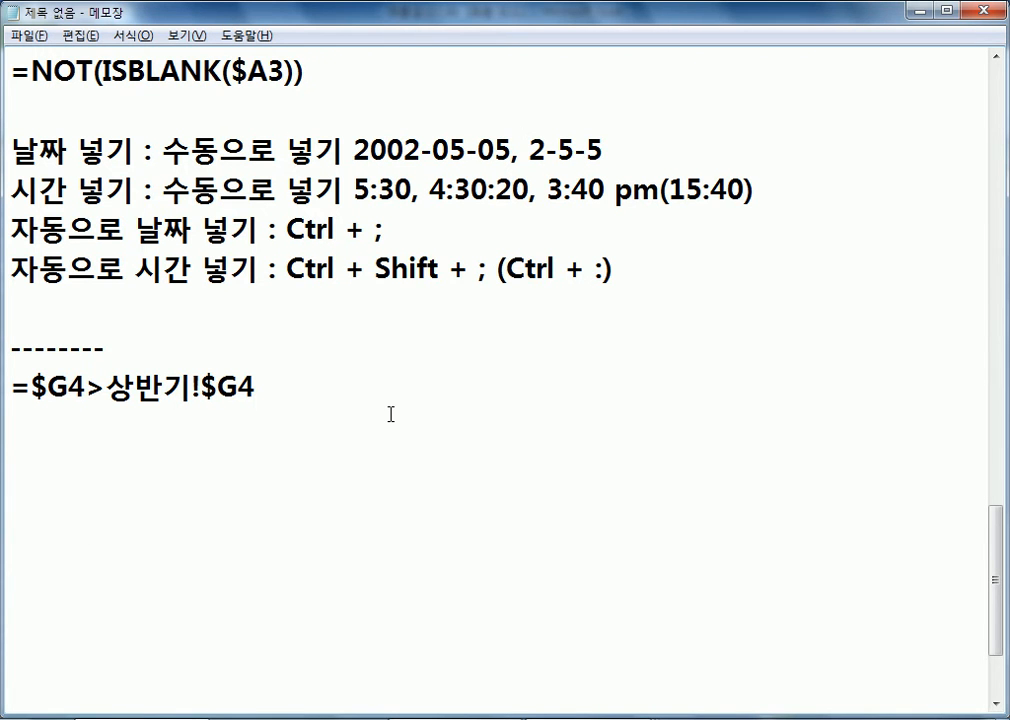
{"action": "key", "text": "Return"}
{"action": "type", "text": "200"}
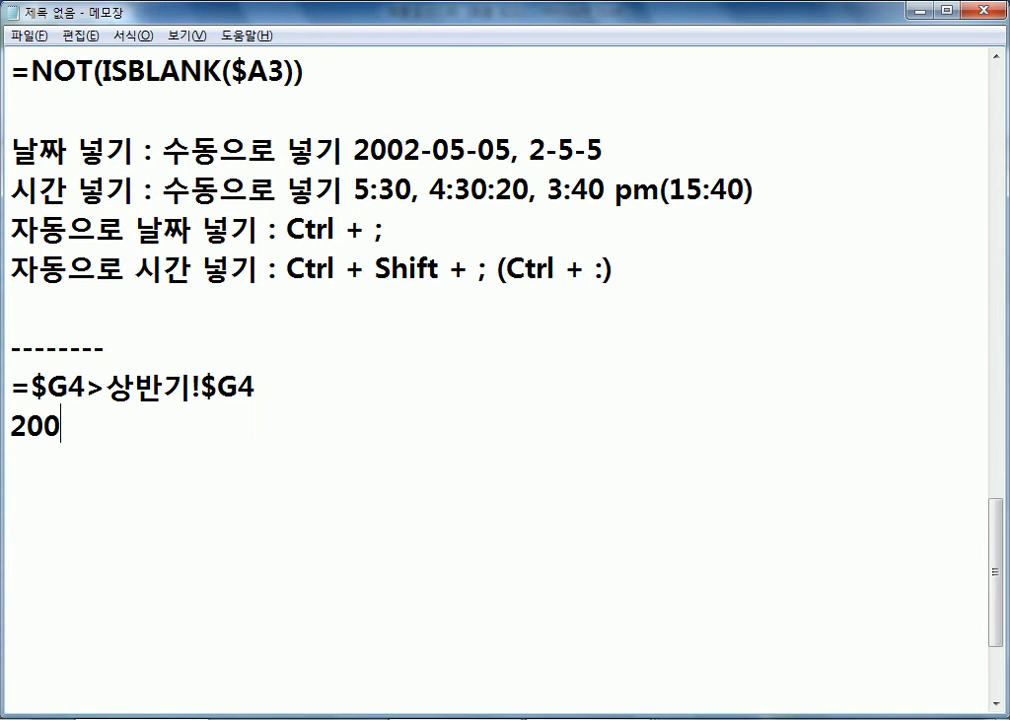
{"action": "type", "text": "7QJ"}
{"action": "key", "text": "BackSpace"}
{"action": "key", "text": "BackSpace"}
{"action": "key", "text": "Hangul"}
{"action": "type", "text": "번ㅈ"}
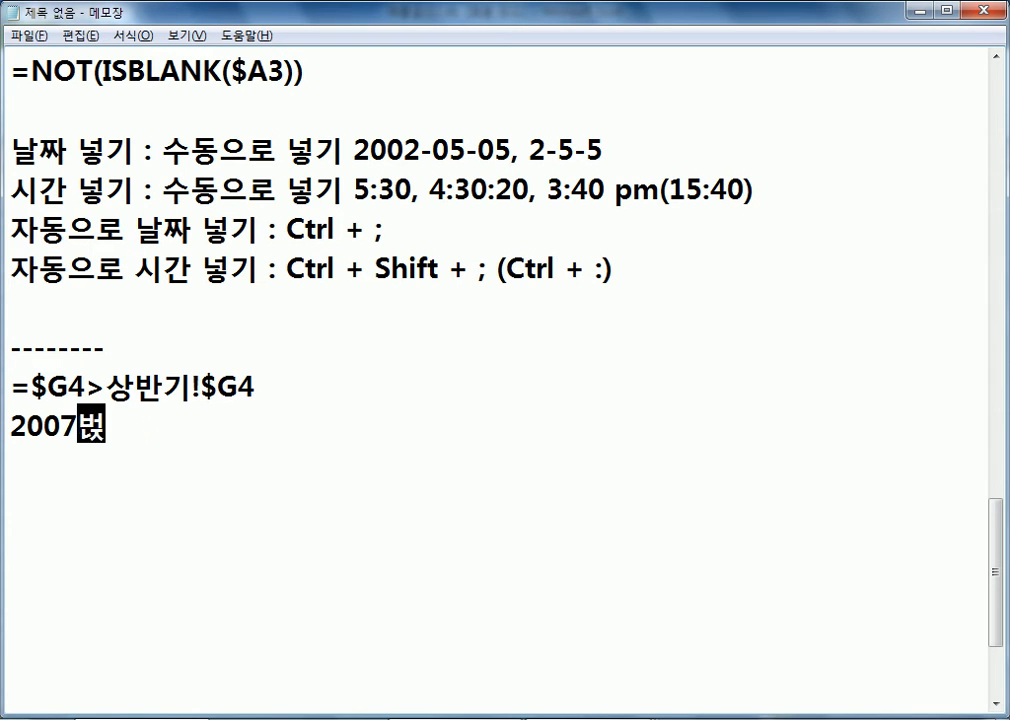
{"action": "key", "text": "BackSpace"}
{"action": "key", "text": "BackSpace"}
{"action": "type", "text": "버전까"}
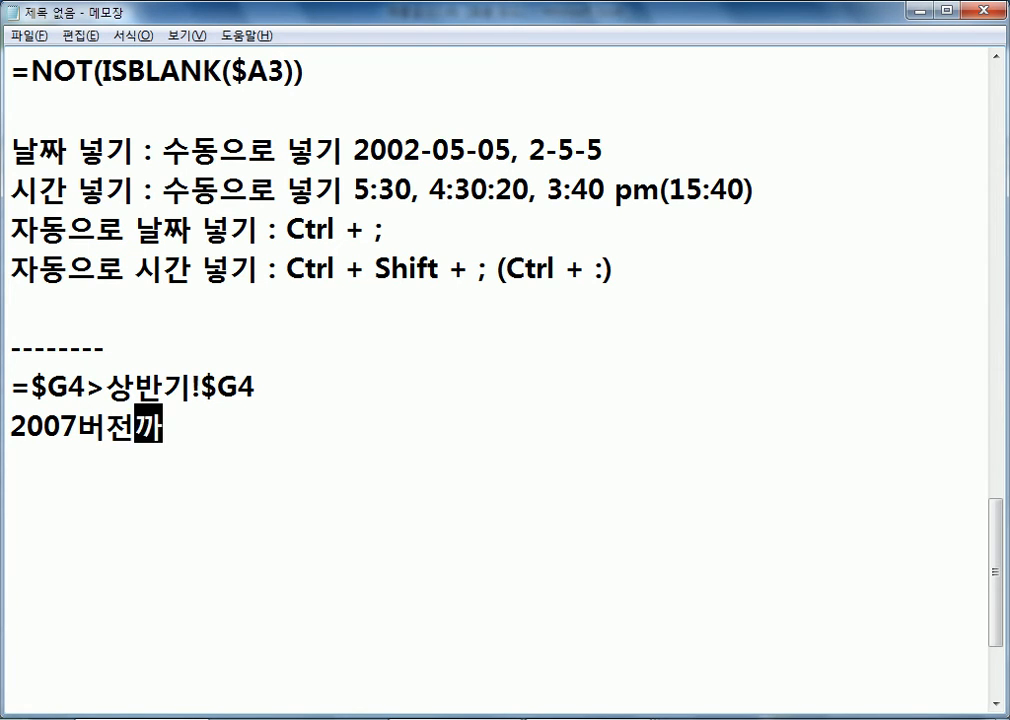
{"action": "type", "text": "진는 조건"}
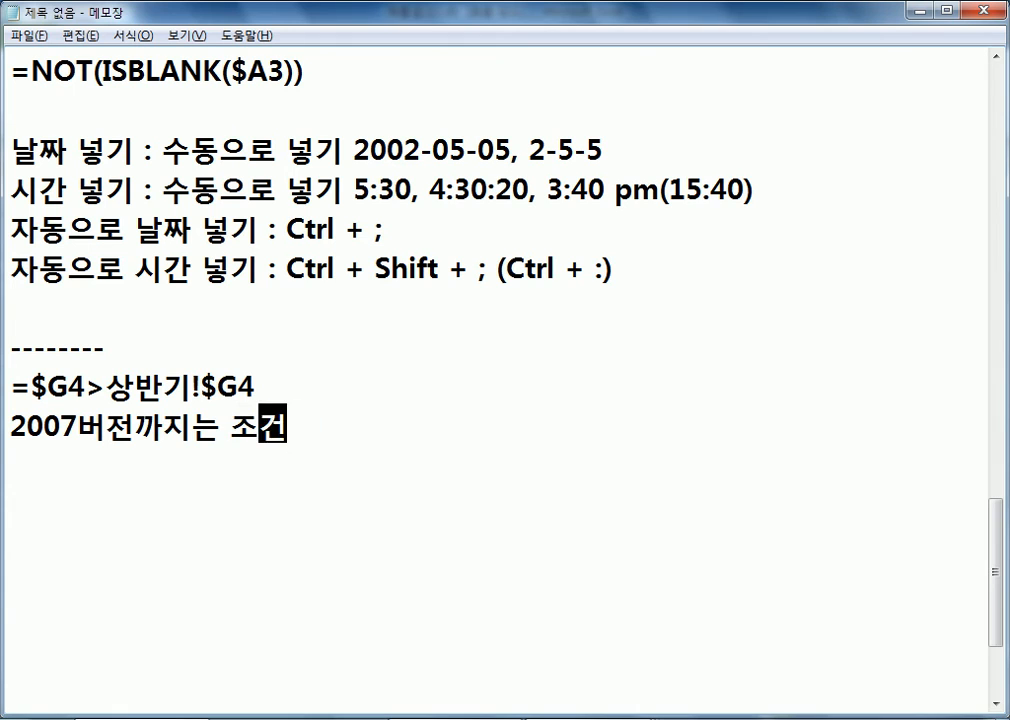
{"action": "type", "text": "부서식에서"}
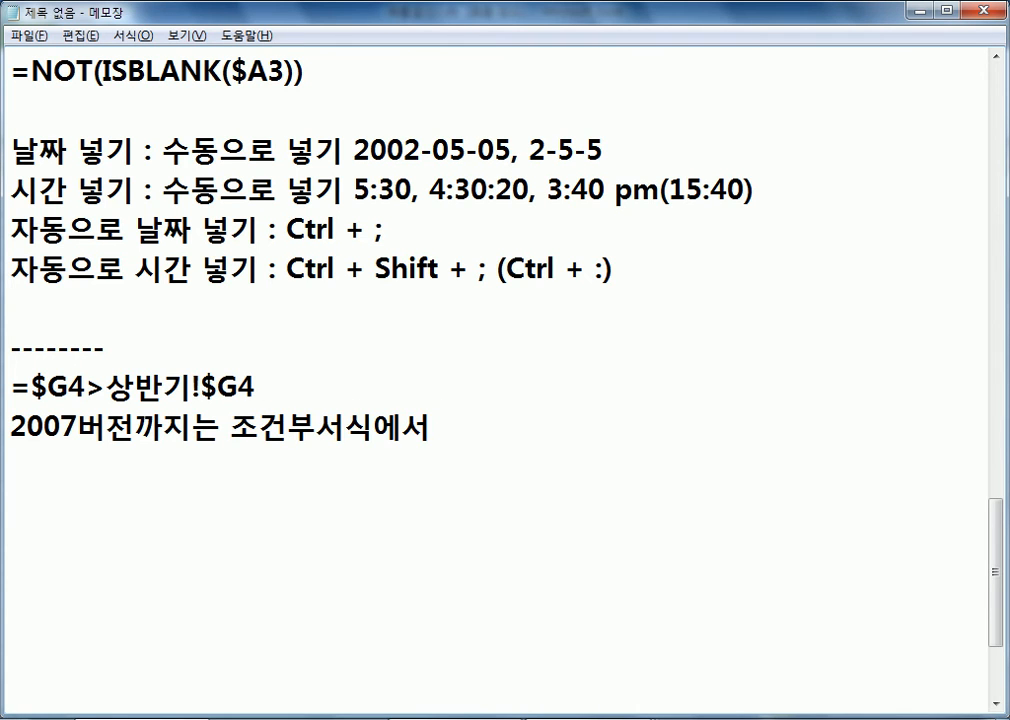
Step: Continue the note with "다른 워크시트를 참조하는 것은 오류가 발생한다"
{"action": "type", "text": " 가은"}
{"action": "key", "text": "BackSpace"}
{"action": "key", "text": "BackSpace"}
{"action": "key", "text": "BackSpace"}
{"action": "type", "text": "다"}
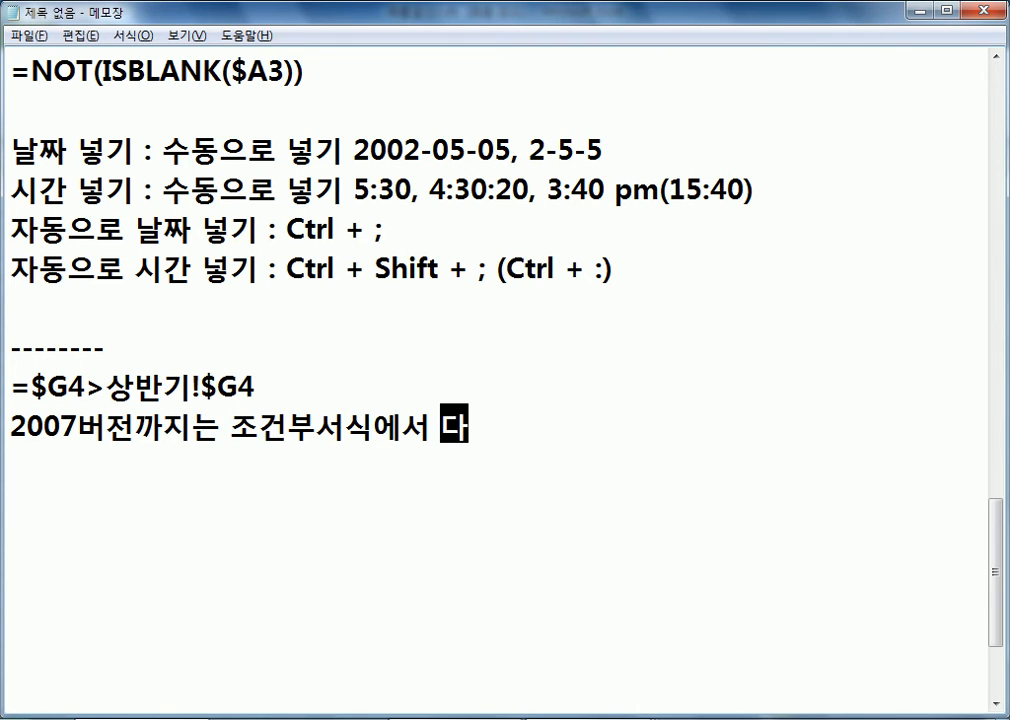
{"action": "type", "text": "른 워크시트"}
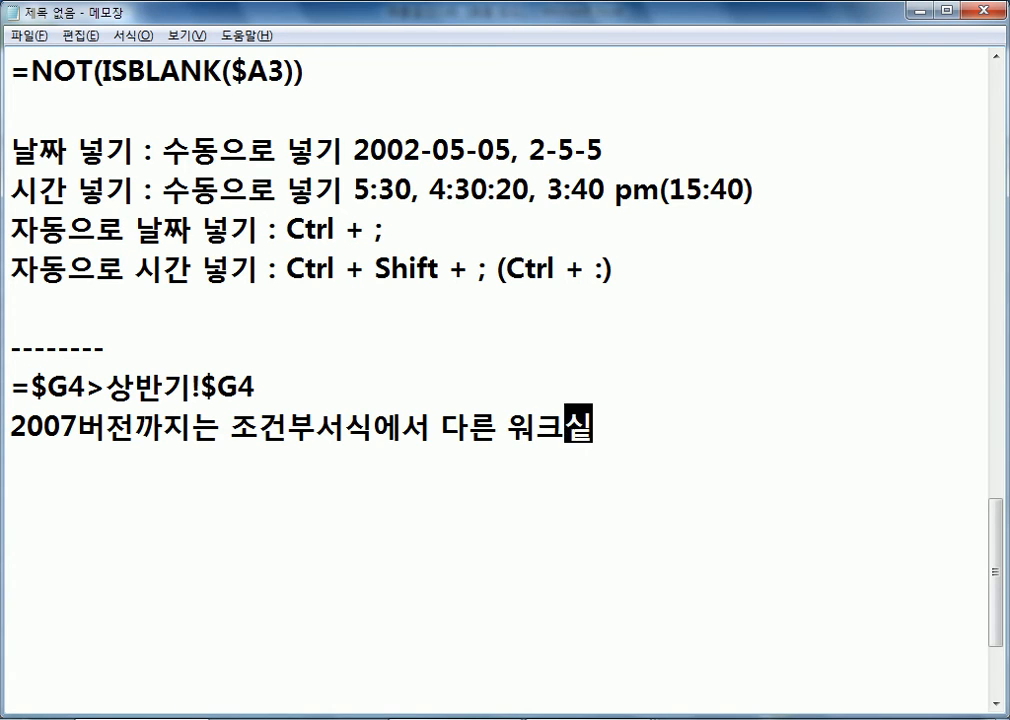
{"action": "type", "text": "를"}
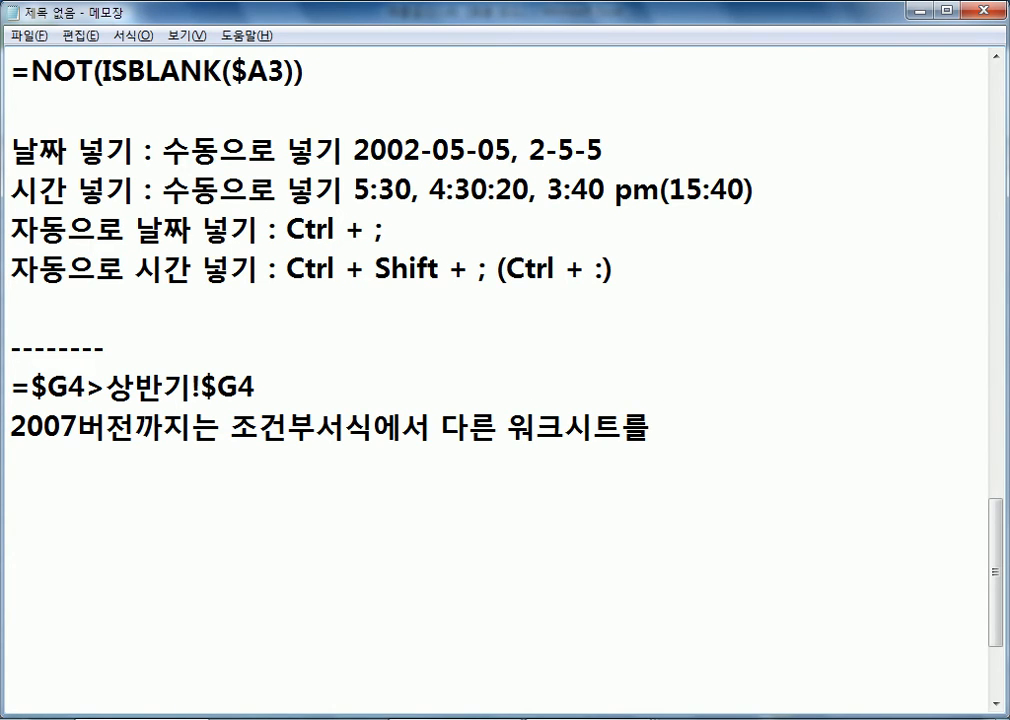
{"action": "type", "text": " 참조하는 "}
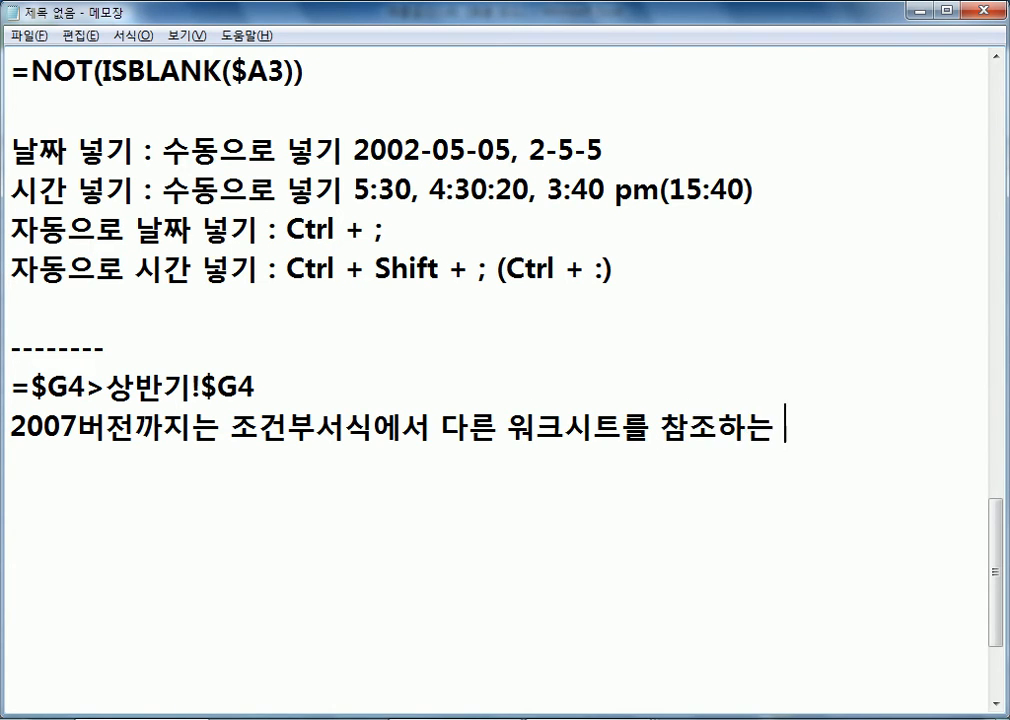
{"action": "type", "text": "것은 오류"}
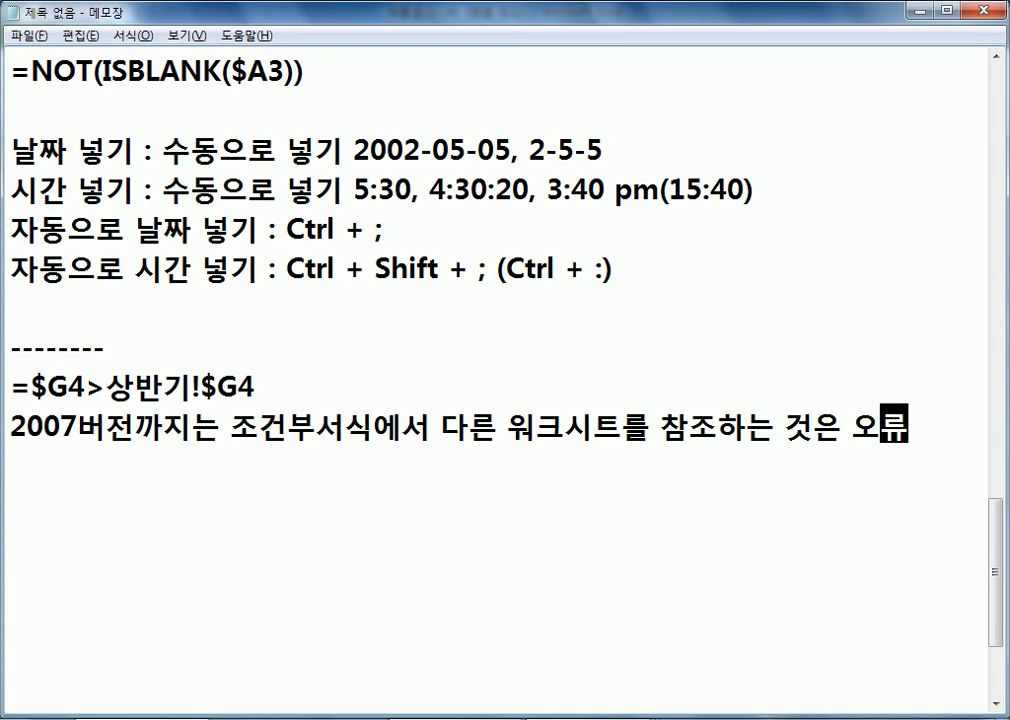
{"action": "type", "text": "가 발생한다"}
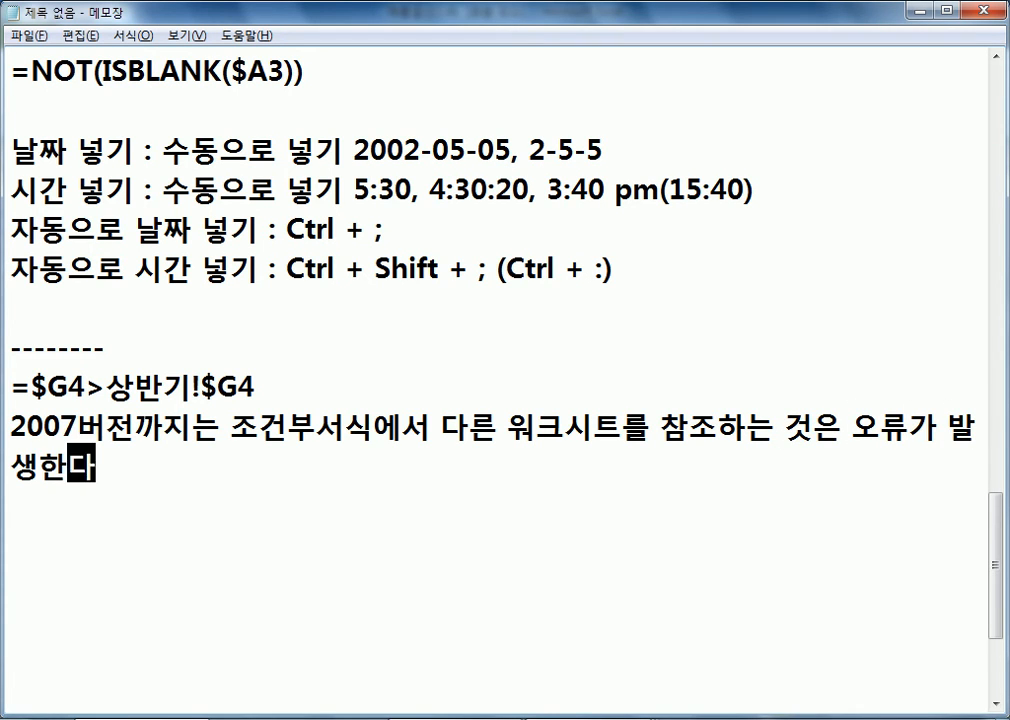
Step: End that sentence with a period and add "2010버전 이후에는 오류없이 작동된다." to the note, followed by a line break
{"action": "type", "text": ". 2010"}
{"action": "key", "text": "BackSpace"}
{"action": "type", "text": "10"}
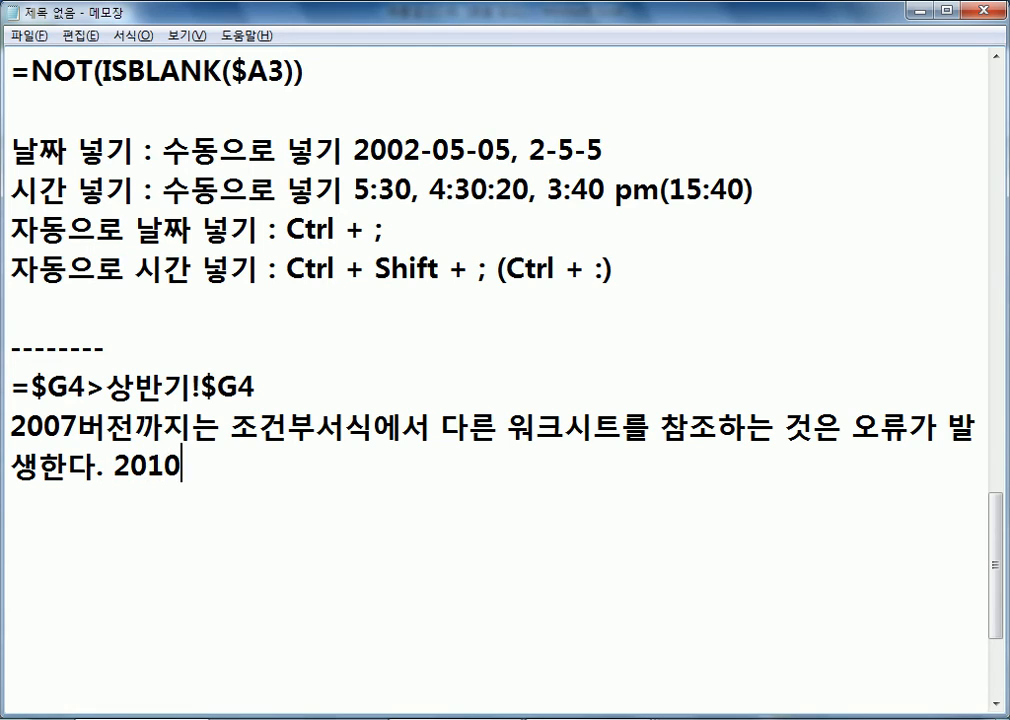
{"action": "type", "text": "번전 잉"}
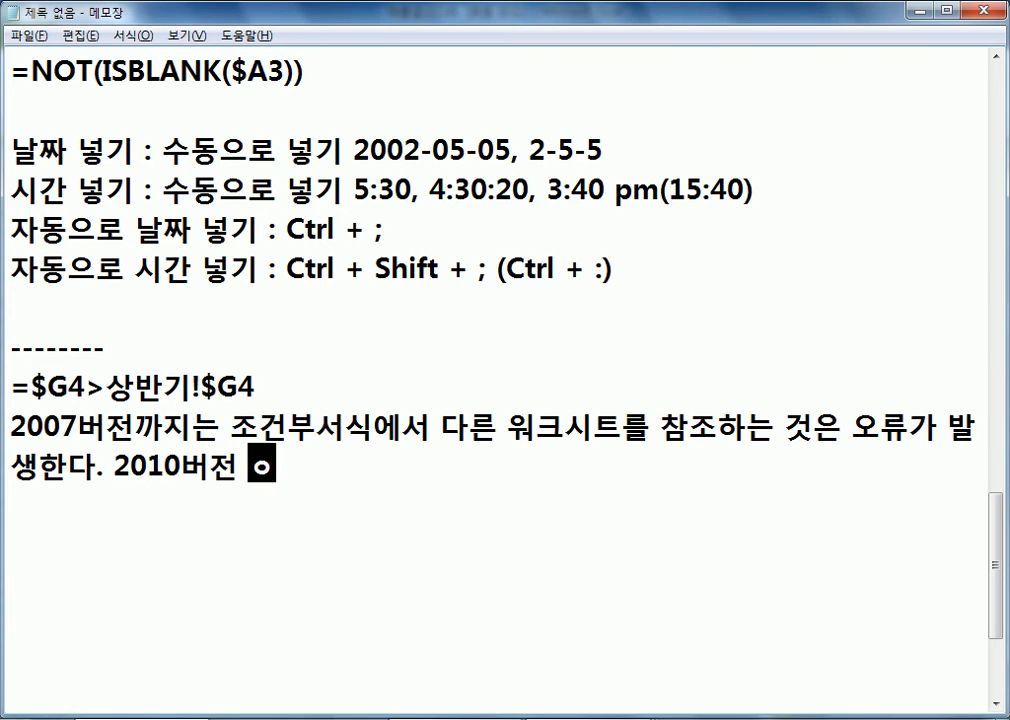
{"action": "type", "text": "후에는 어"}
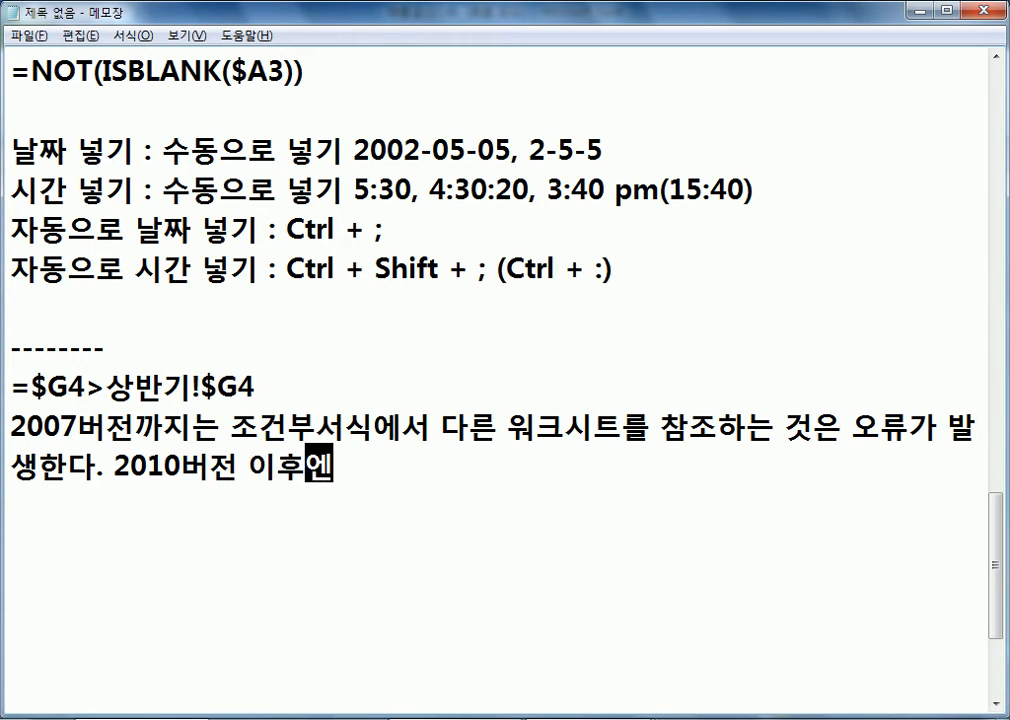
{"action": "type", "text": "류"}
{"action": "key", "text": "BackSpace"}
{"action": "key", "text": "BackSpace"}
{"action": "type", "text": "오류없이 "}
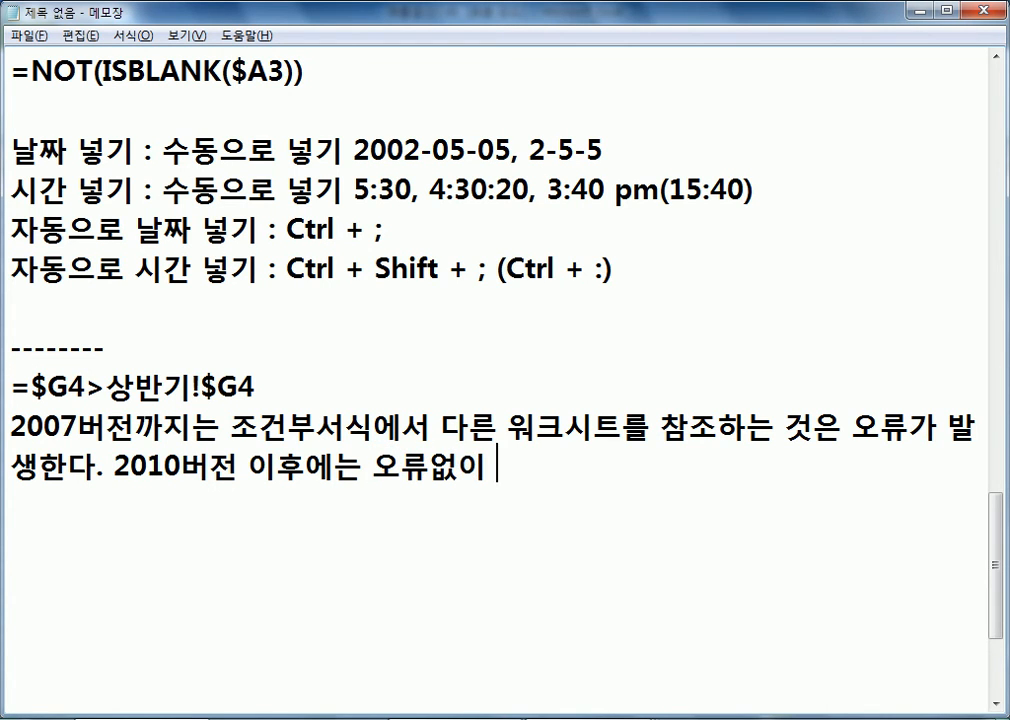
{"action": "type", "text": "ㅈ작동된다."}
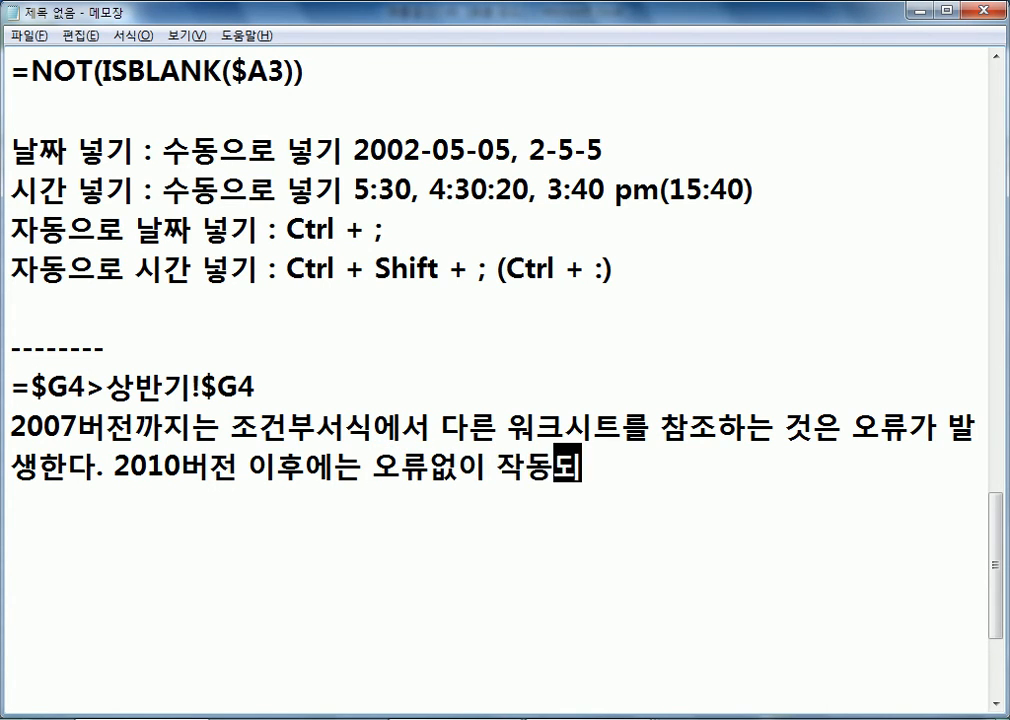
{"action": "key", "text": "Return"}
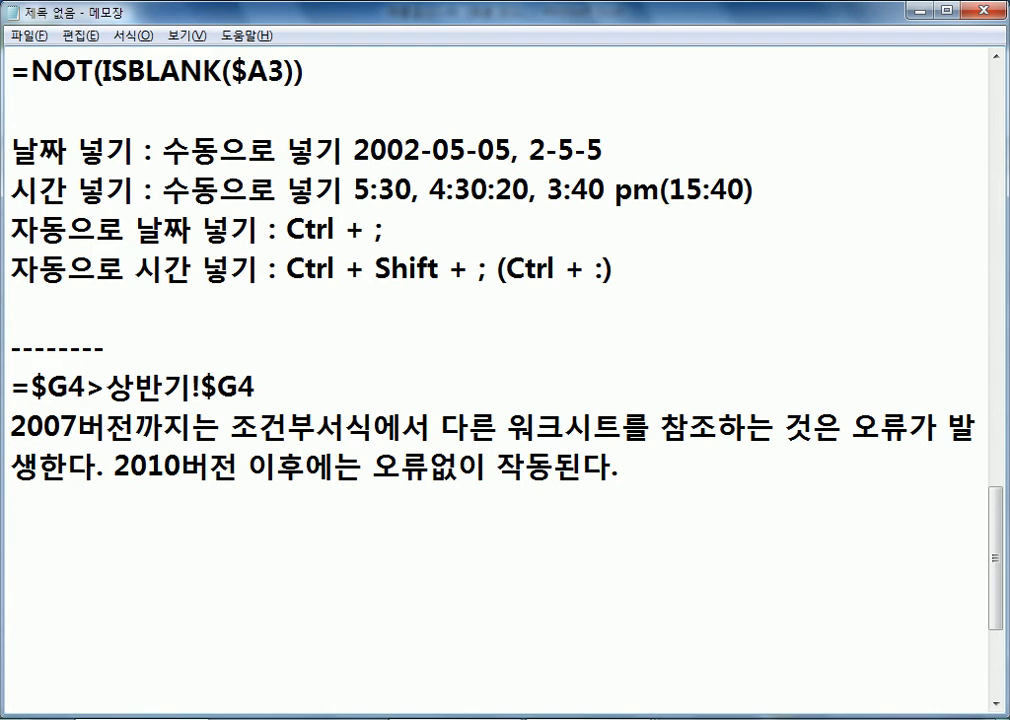
Step: Insert the description "하반기의 순매출액이 상반기 시트의 순매출액을 초과하면 해당 행에 색을 칠하는 경우" on a new line above the =$G4>상반기!$G4 formula
{"action": "key", "text": "Up"}
{"action": "key", "text": "Up"}
{"action": "key", "text": "Up"}
{"action": "key", "text": "Return"}
{"action": "key", "text": "Up"}
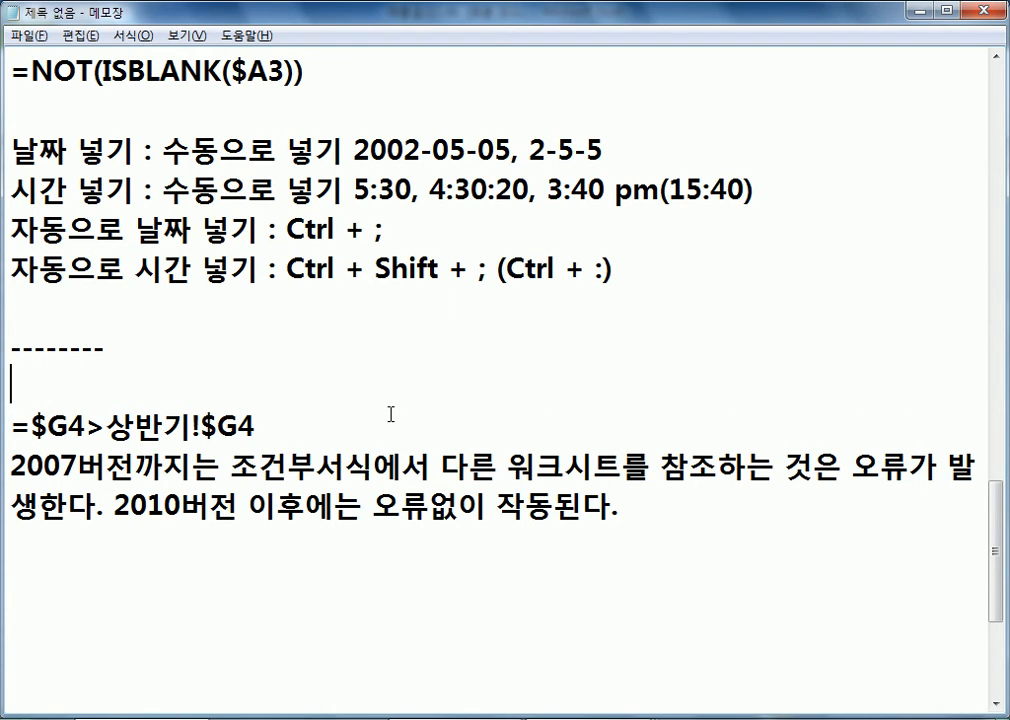
{"action": "type", "text": "하반기의"}
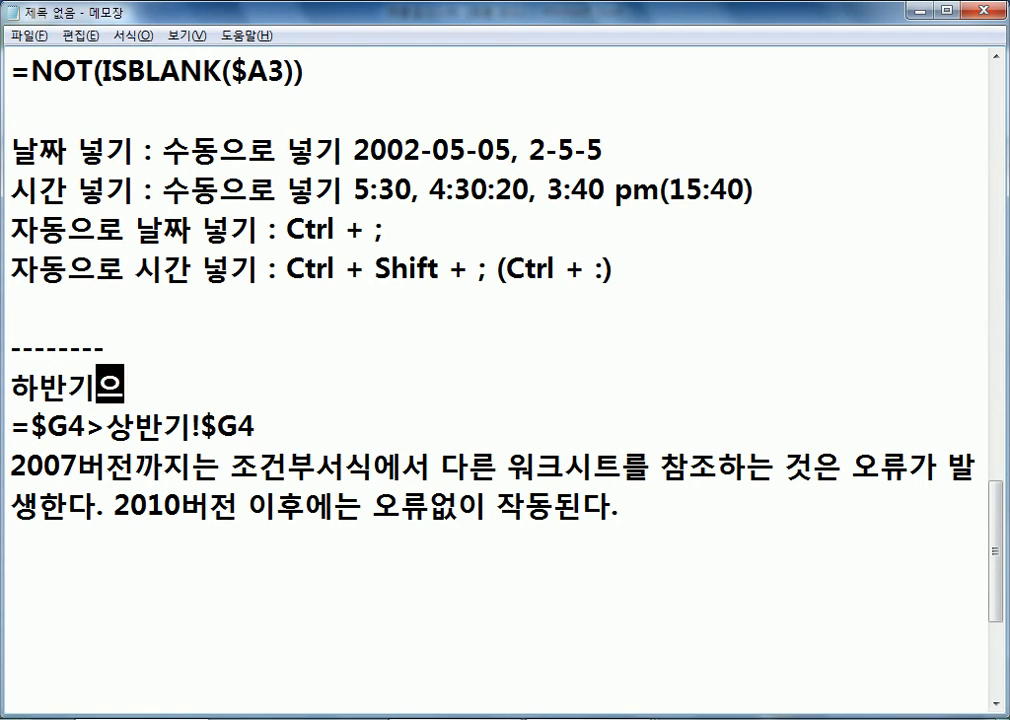
{"action": "key", "text": "alt+Tab"}
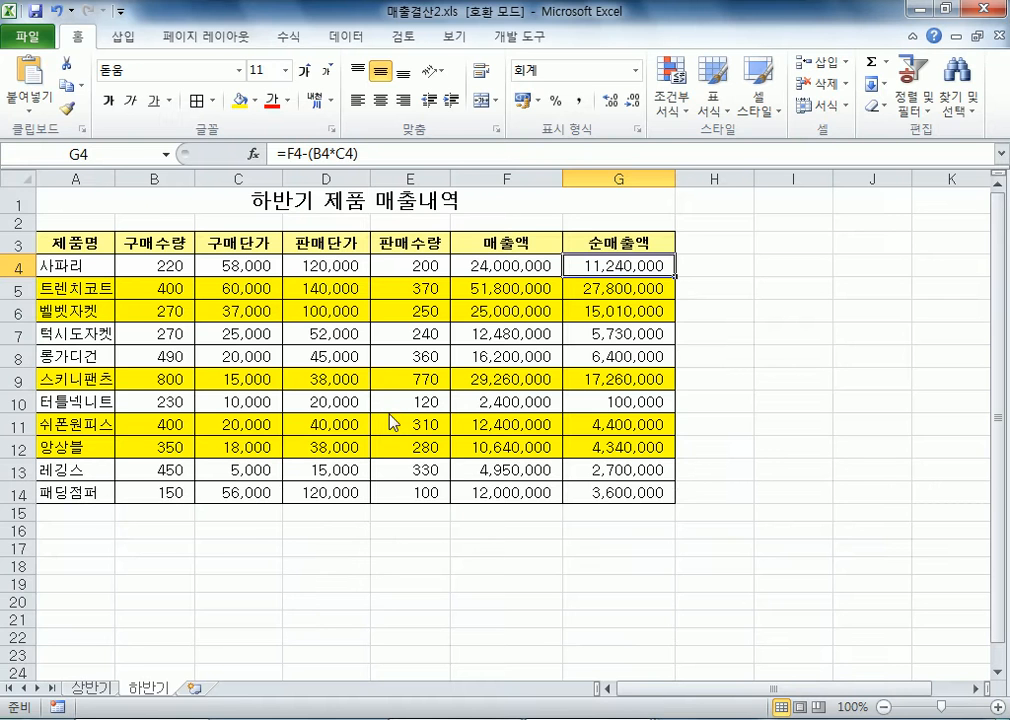
{"action": "key", "text": "alt+Tab"}
{"action": "type", "text": "순매출액이 상반기 시트의 순매출액을 초과하면 "}
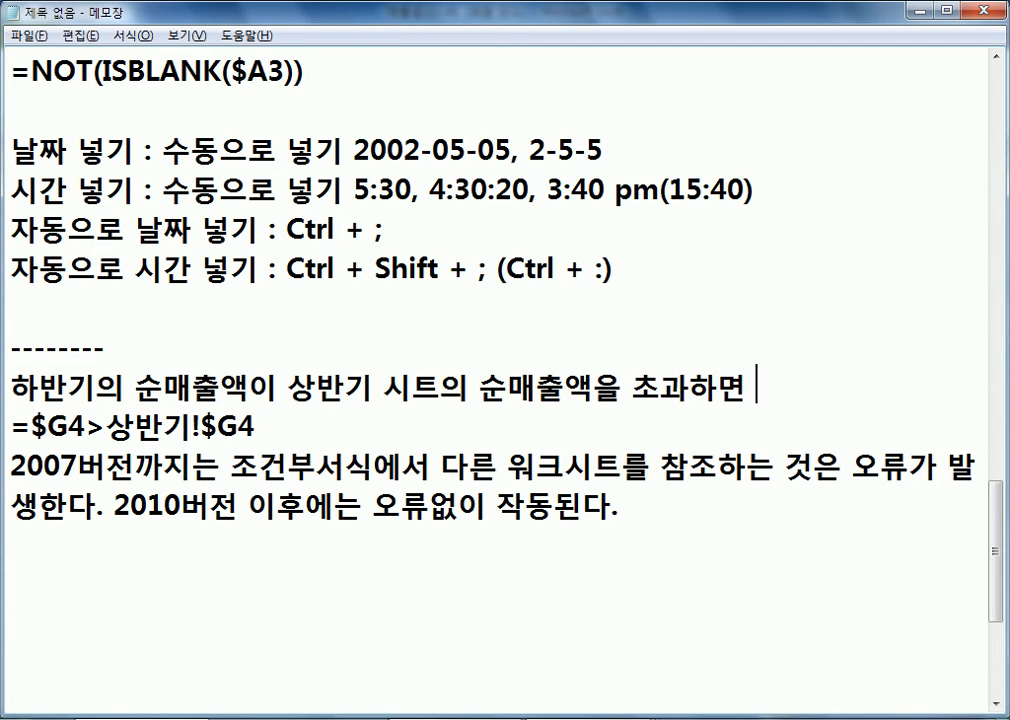
{"action": "type", "text": "해당 행에 색을"}
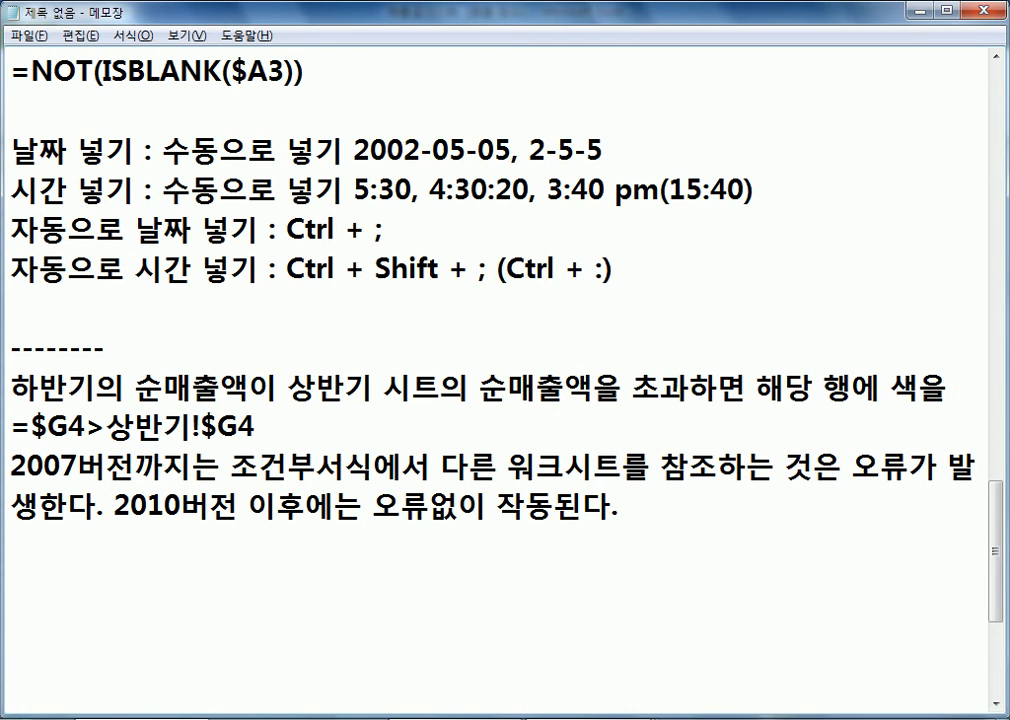
{"action": "type", "text": " 칠하는 경우"}
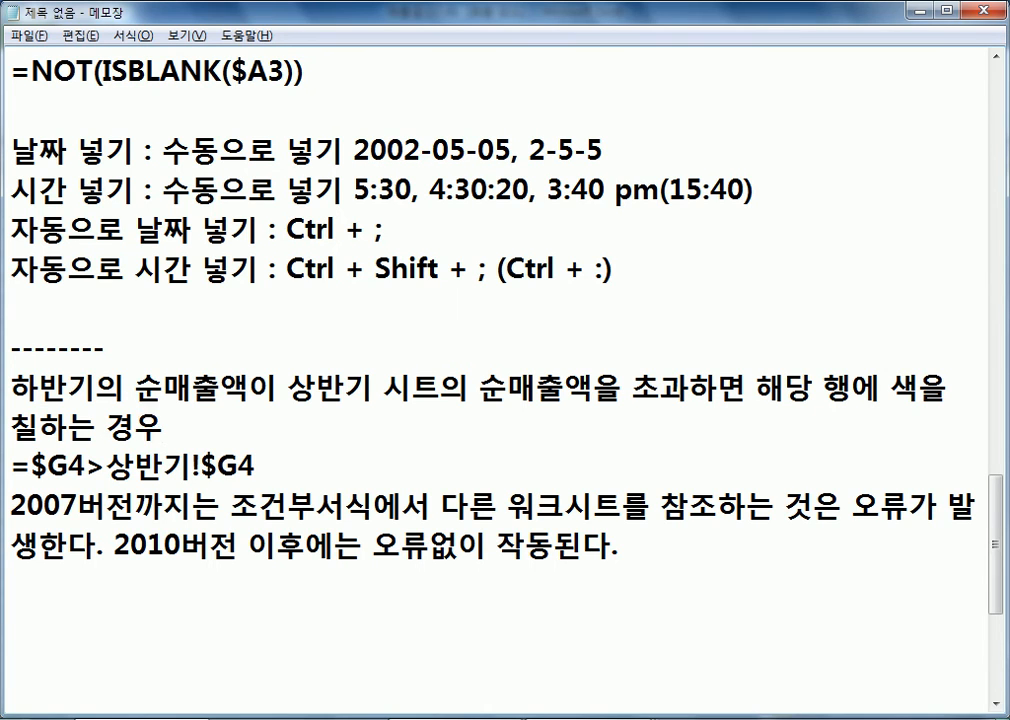
Step: Switch to Excel to compare the 순매출액 in G4 between the 하반기 and 상반기 sheets, and return to the Notepad notes
{"action": "key", "text": "alt+Tab"}
{"action": "left_click", "coordinate": [52, 268]}
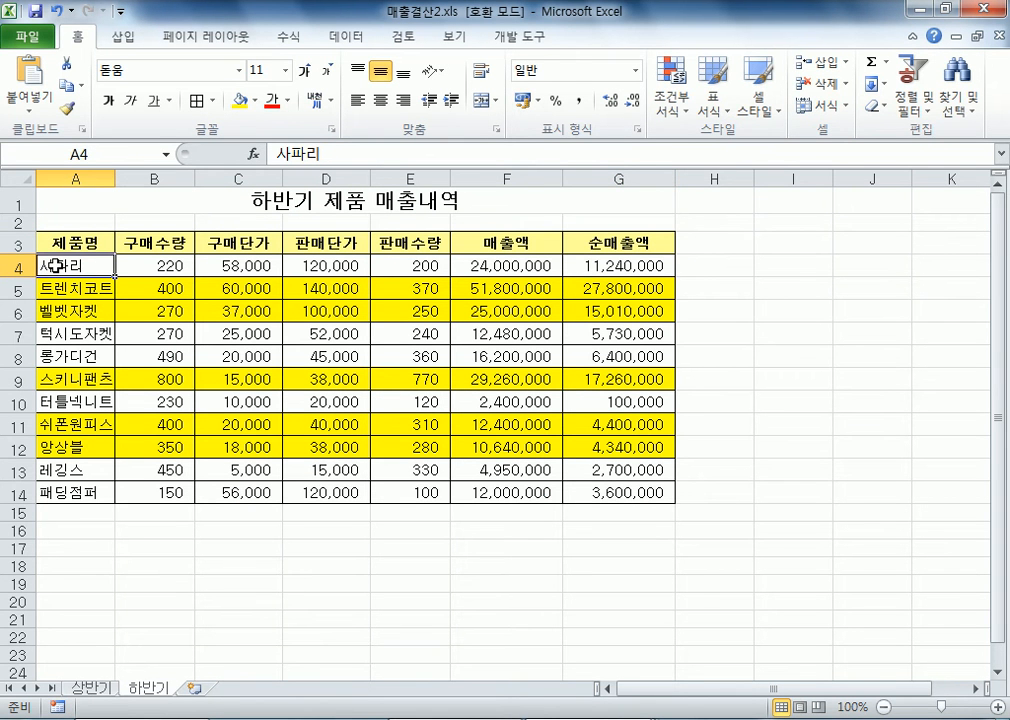
{"action": "left_click", "coordinate": [582, 264]}
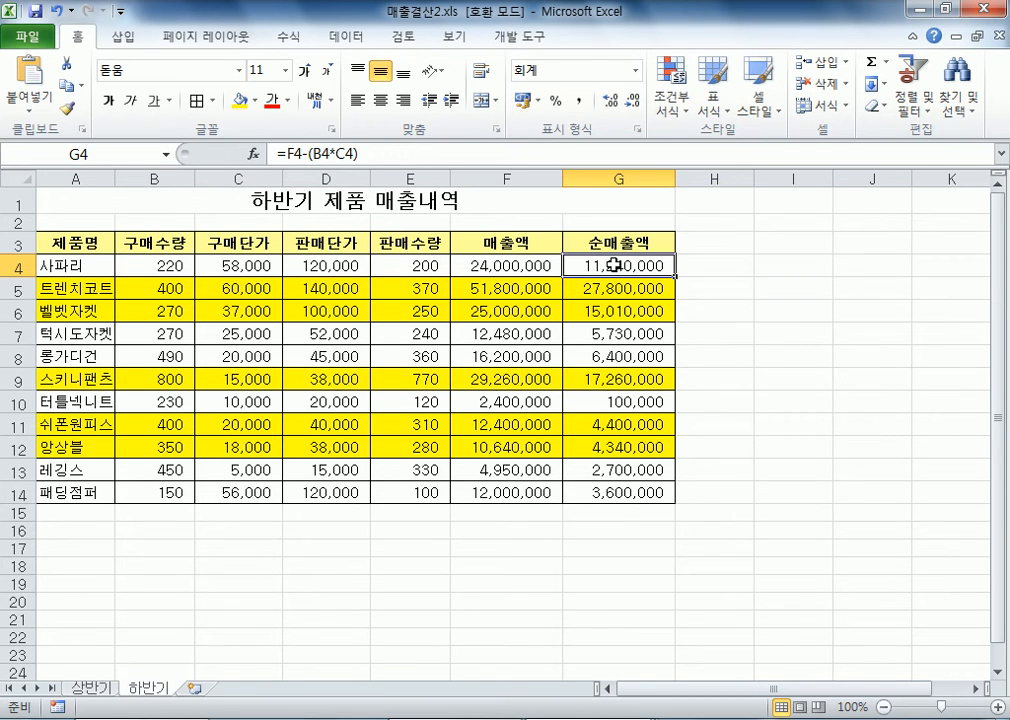
{"action": "left_click", "coordinate": [90, 688]}
{"action": "left_click", "coordinate": [128, 686]}
{"action": "left_click", "coordinate": [95, 689]}
{"action": "left_click", "coordinate": [126, 689]}
{"action": "key", "text": "alt+Tab"}
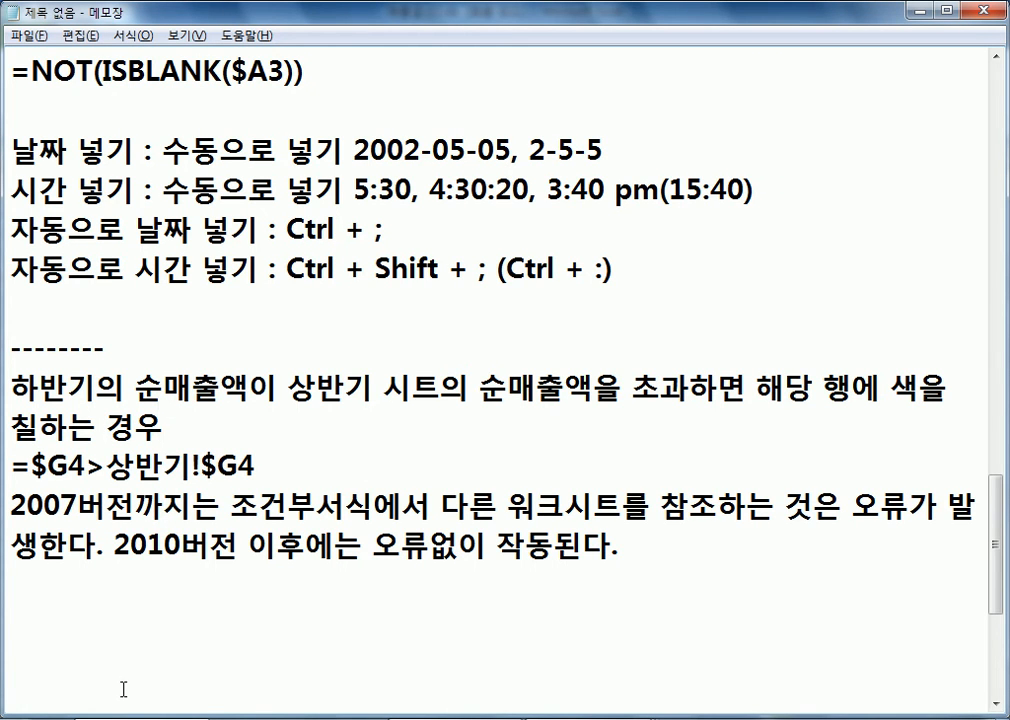
{"action": "left_click", "coordinate": [149, 586]}
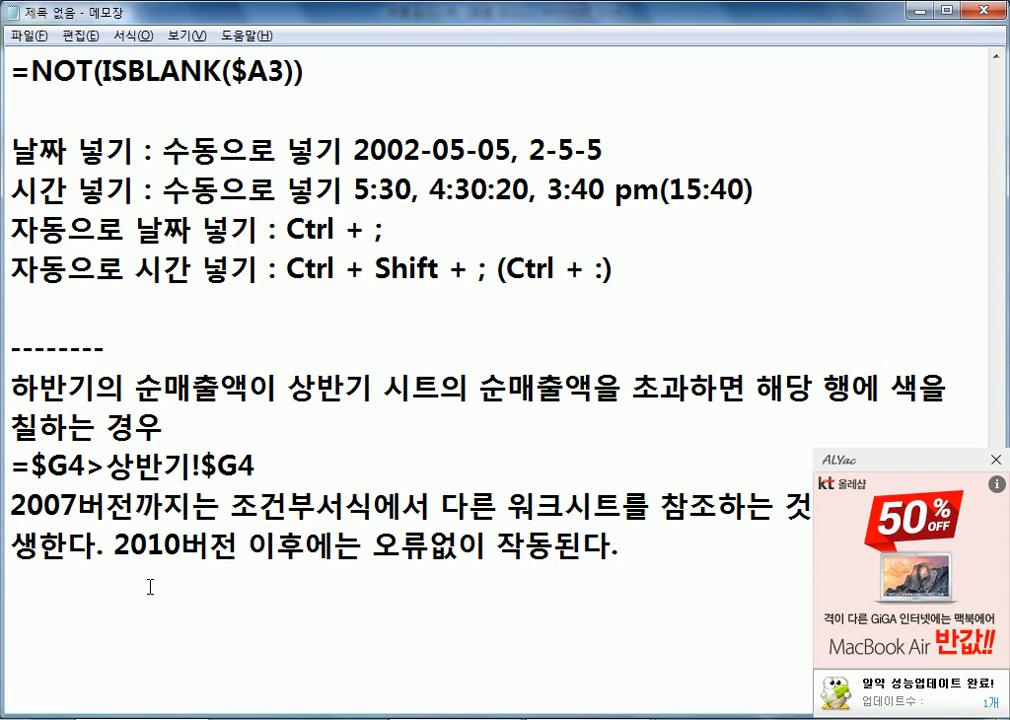
{"action": "key", "text": "BackSpace"}
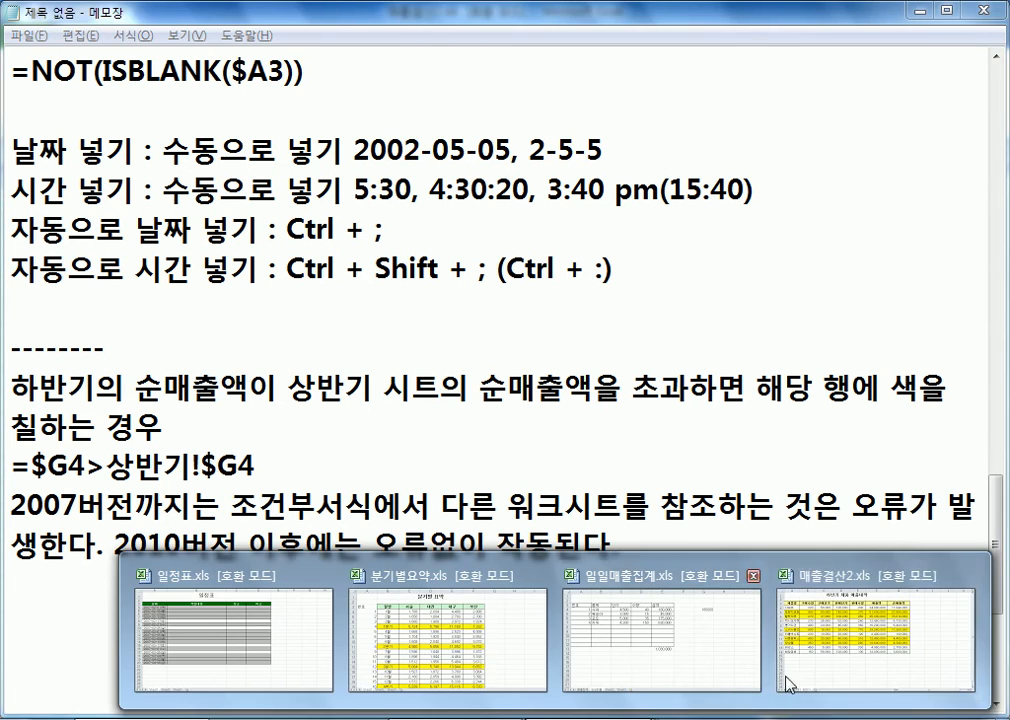
Step: Switch to Excel and open the workbook 지역별매출2.xls from the Part02 folder
{"action": "left_click", "coordinate": [861, 642]}
{"action": "left_click", "coordinate": [27, 37]}
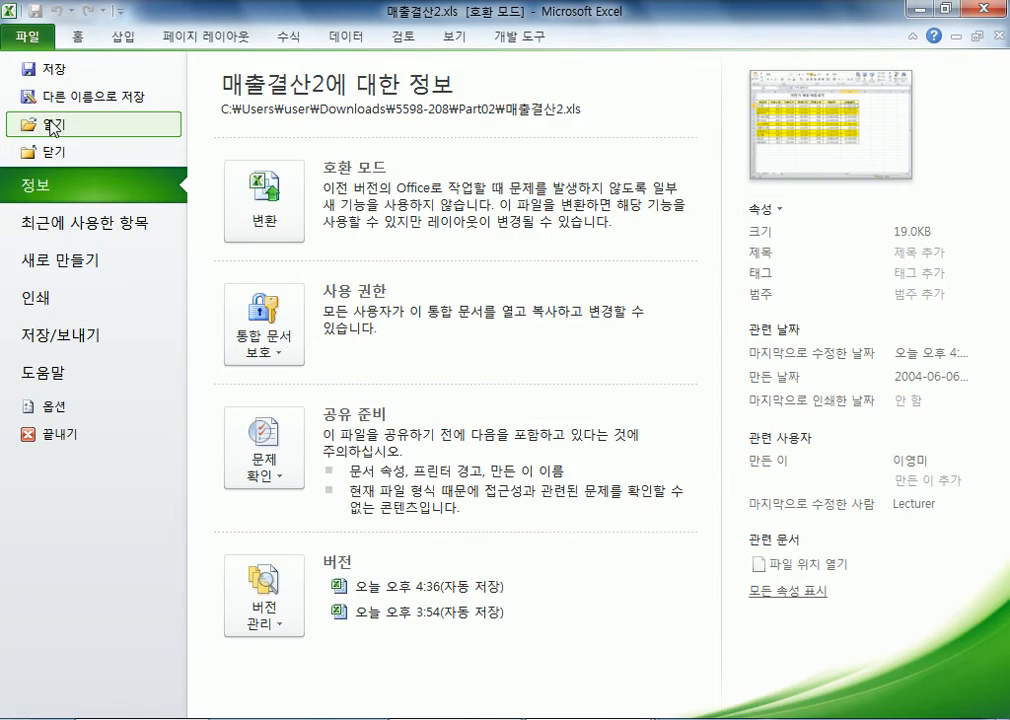
{"action": "left_click", "coordinate": [50, 124]}
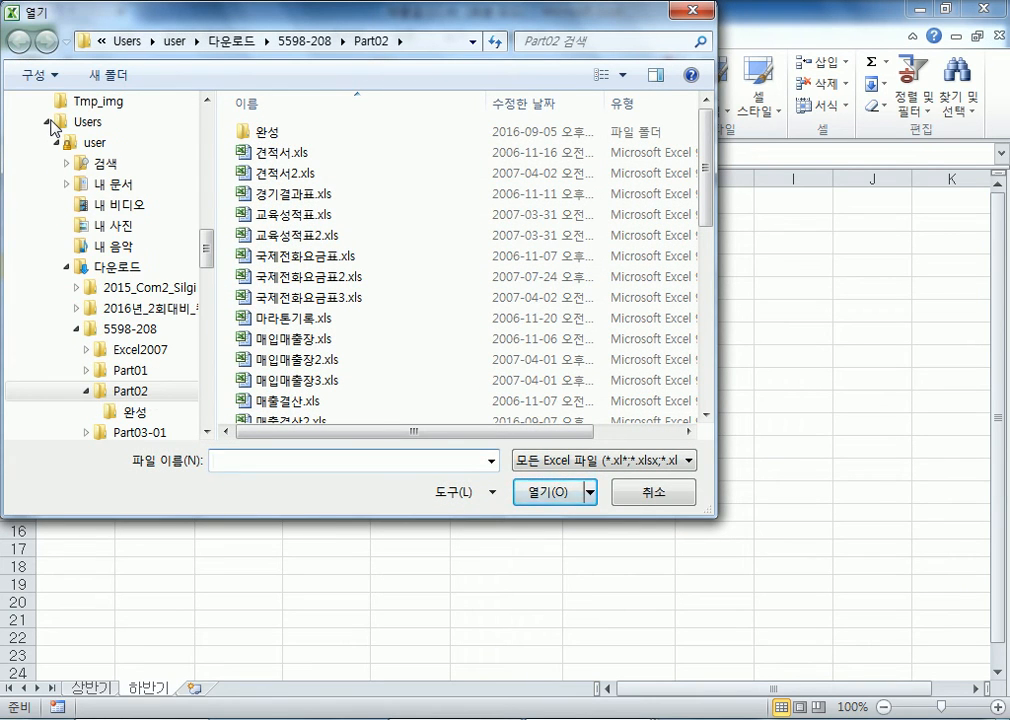
{"action": "left_click", "coordinate": [300, 380]}
{"action": "scroll", "coordinate": [303, 370], "scroll_direction": "down", "scroll_amount": 5}
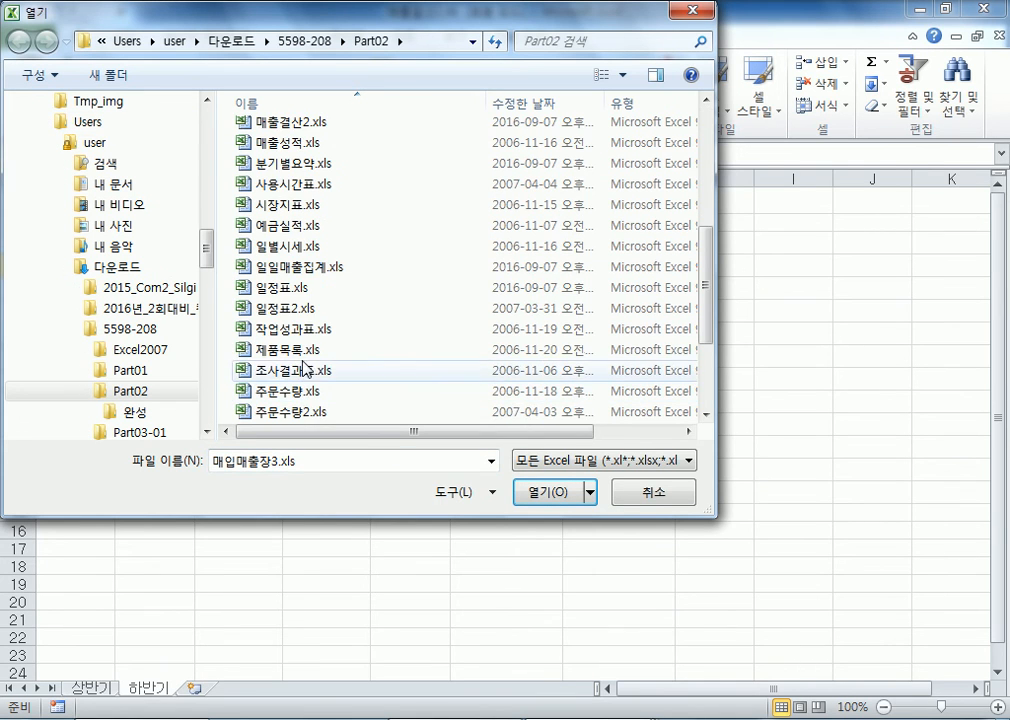
{"action": "scroll", "coordinate": [300, 300], "scroll_direction": "down", "scroll_amount": 2}
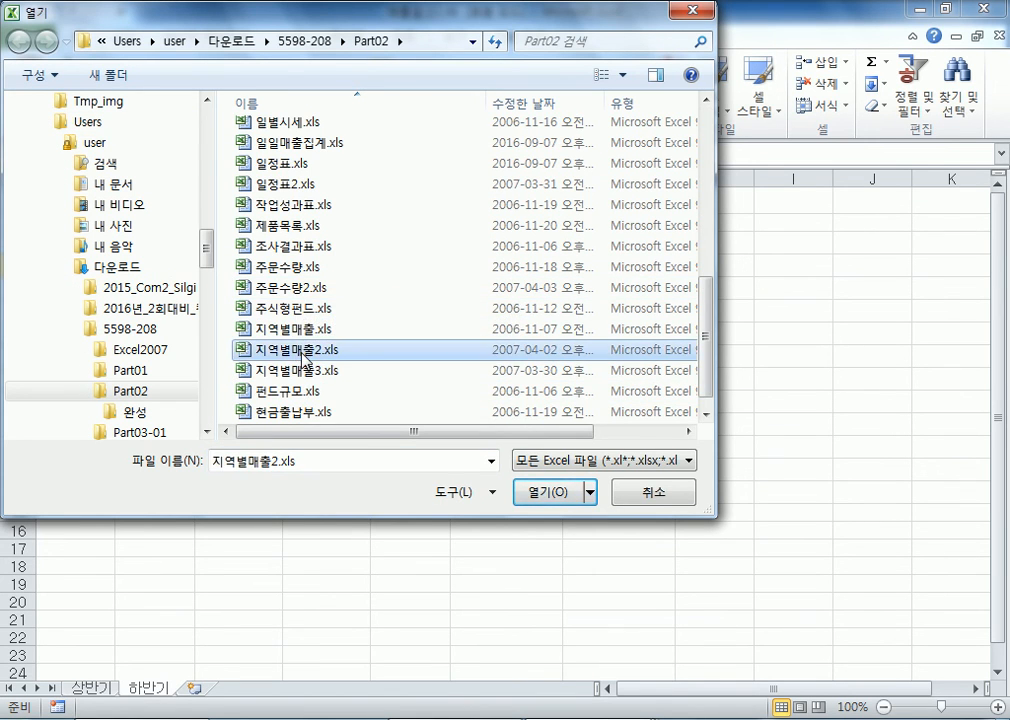
{"action": "double_click", "coordinate": [303, 356]}
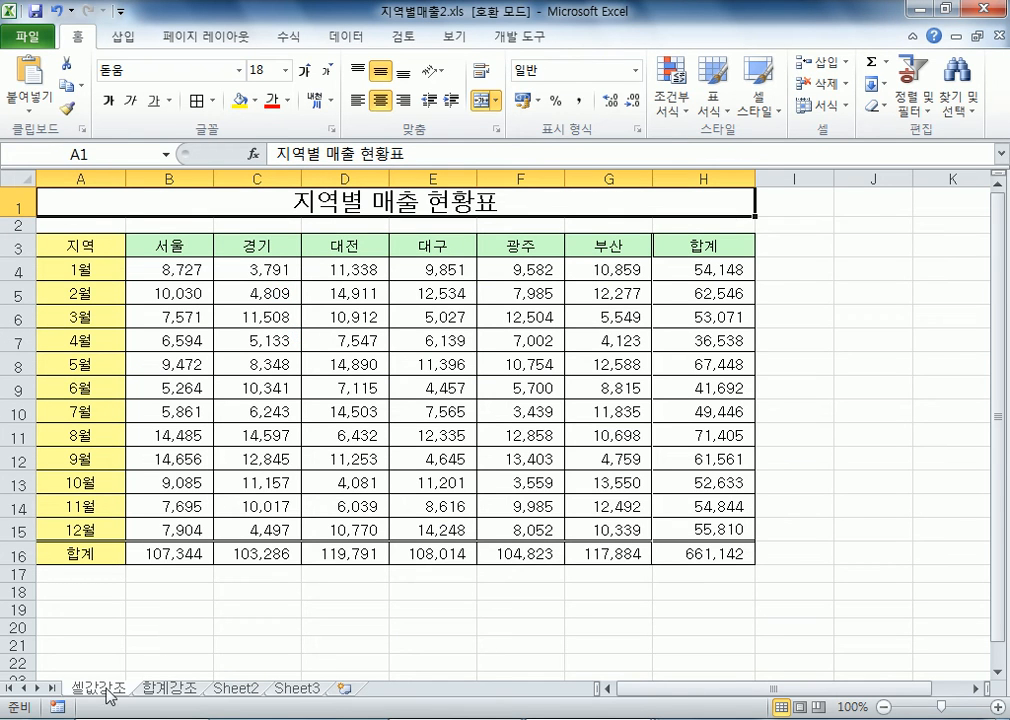
Step: Look through the 합계강조 and Sheet2 worksheets and return to the 셀값강조 sheet
{"action": "left_click", "coordinate": [178, 690]}
{"action": "left_click", "coordinate": [222, 692]}
{"action": "left_click", "coordinate": [170, 690]}
{"action": "left_click", "coordinate": [92, 690]}
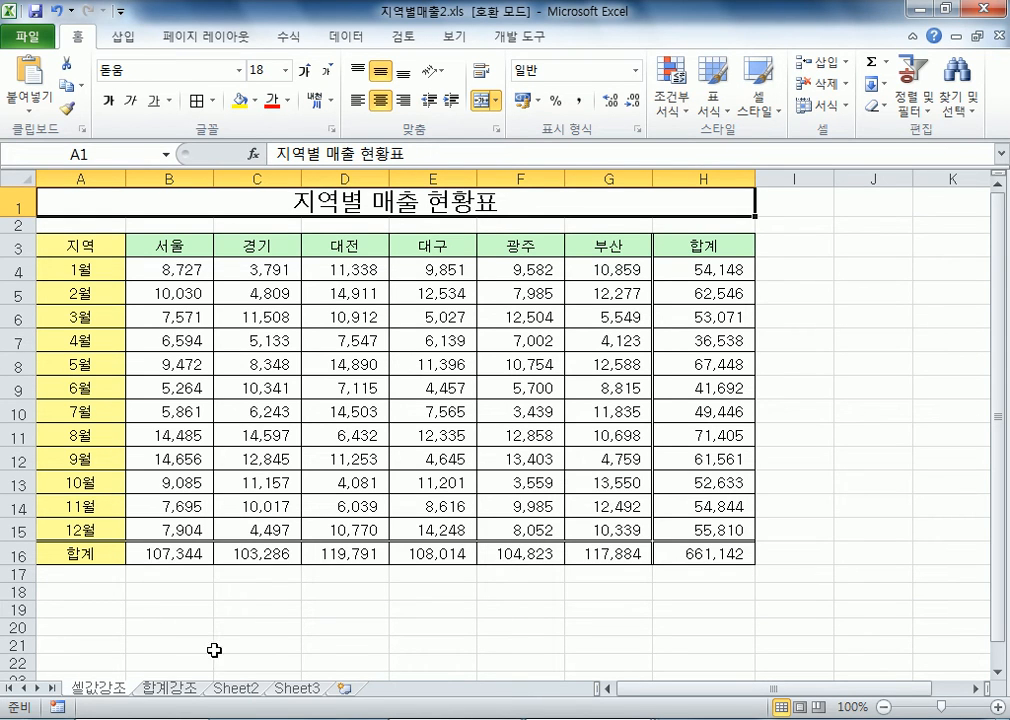
Step: Examine the 1월 total formula in H4, the regional values it adds up, and the 서울 total formula in B16
{"action": "left_click", "coordinate": [709, 265]}
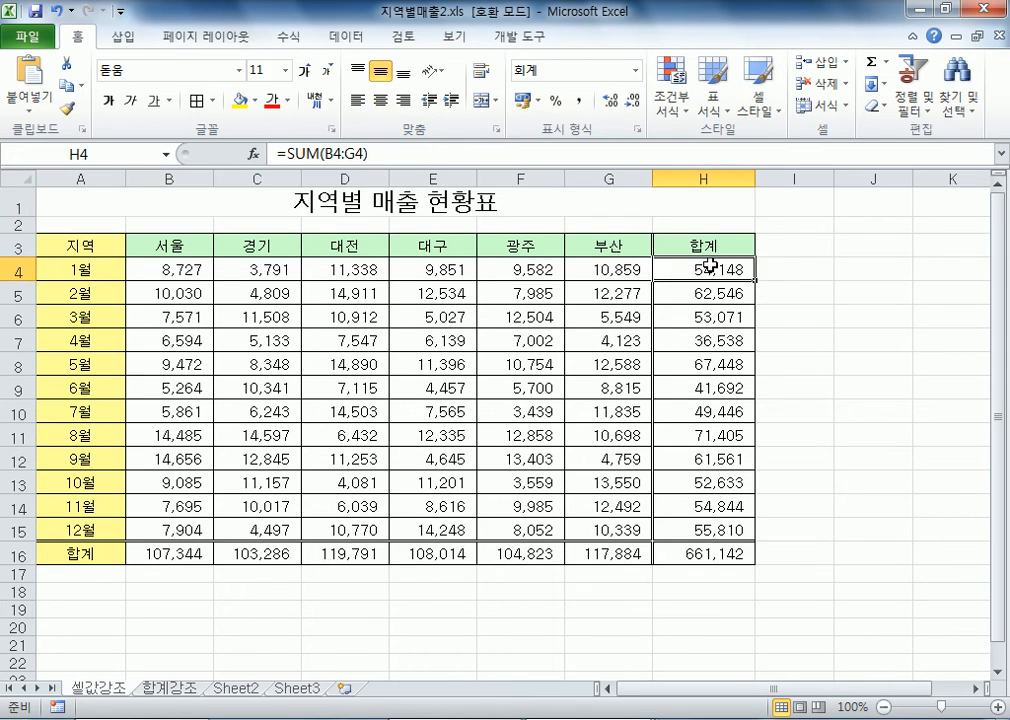
{"action": "left_click", "coordinate": [168, 268]}
{"action": "left_click", "coordinate": [258, 265]}
{"action": "left_click", "coordinate": [340, 267]}
{"action": "left_click", "coordinate": [455, 273]}
{"action": "left_click", "coordinate": [545, 273]}
{"action": "left_click", "coordinate": [700, 262]}
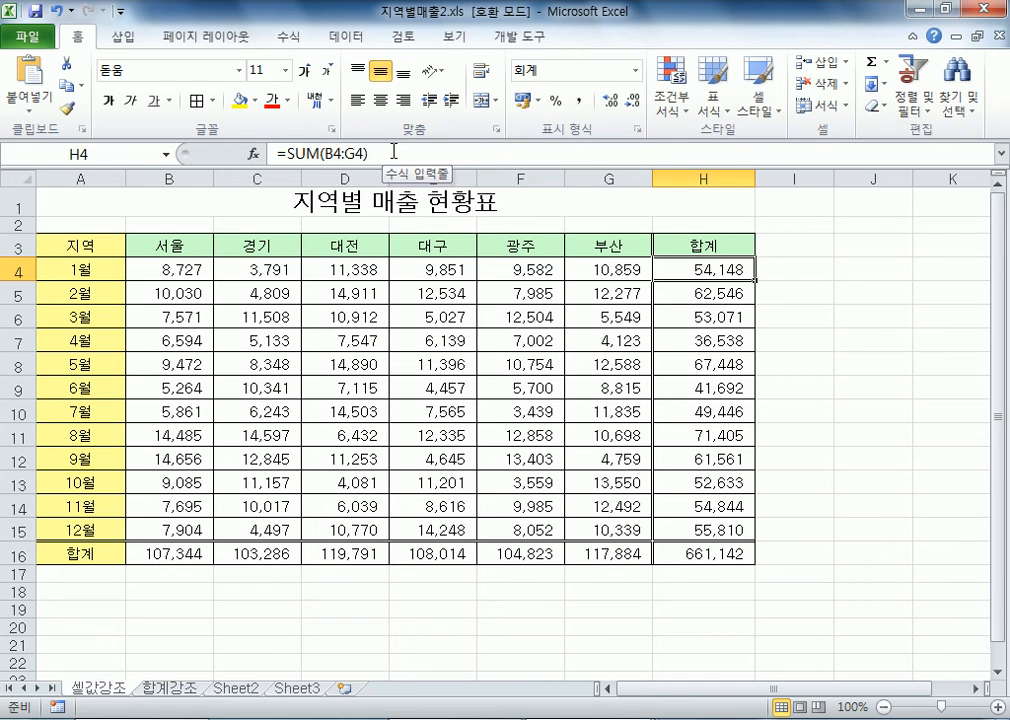
{"action": "left_click", "coordinate": [172, 558]}
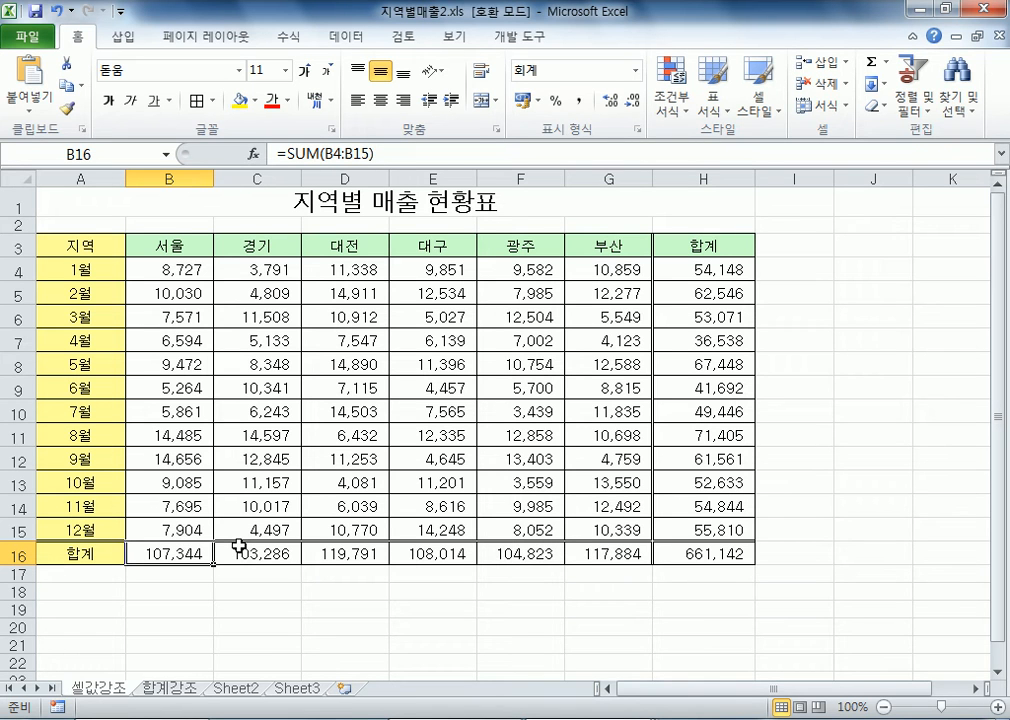
Step: Review the regional data block, the monthly totals in H4:H15, the regional totals in B16:G16 and the grand total in H16
{"action": "left_click_drag", "start_coordinate": [170, 250], "coordinate": [586, 518]}
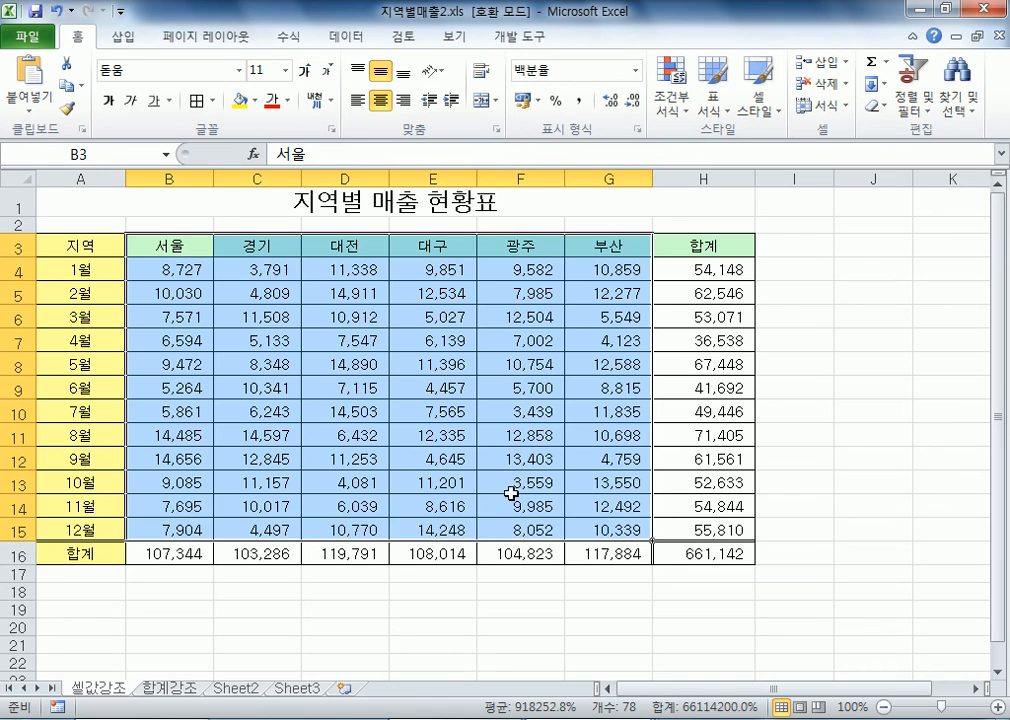
{"action": "left_click_drag", "start_coordinate": [100, 246], "coordinate": [605, 530]}
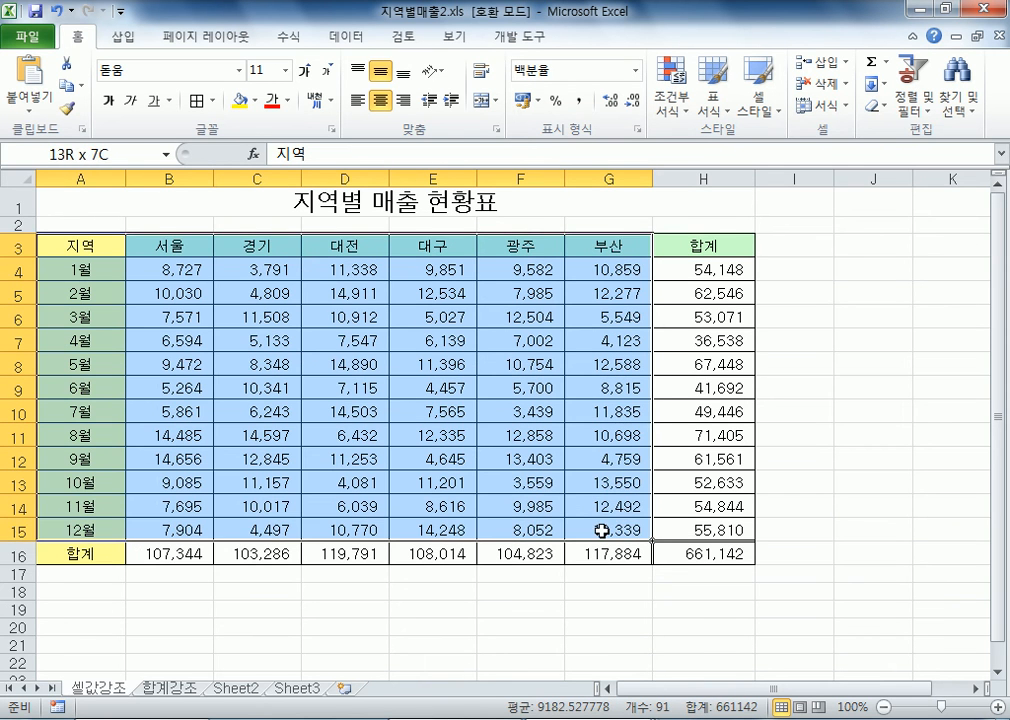
{"action": "left_click_drag", "start_coordinate": [693, 279], "coordinate": [717, 535]}
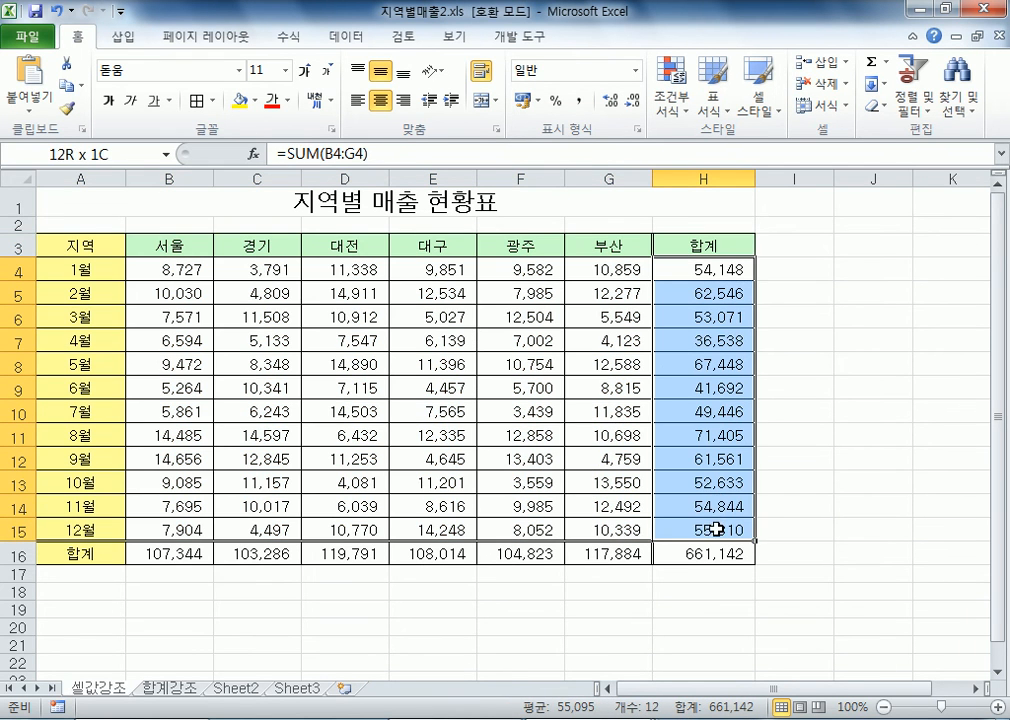
{"action": "left_click_drag", "start_coordinate": [207, 551], "coordinate": [620, 553]}
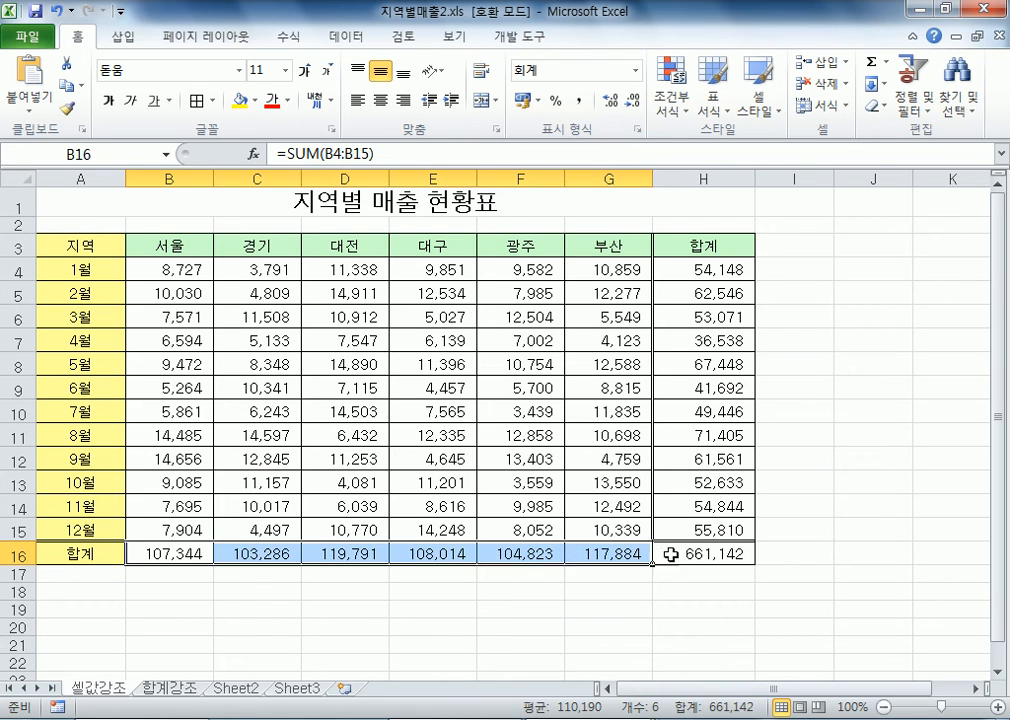
{"action": "left_click", "coordinate": [680, 553]}
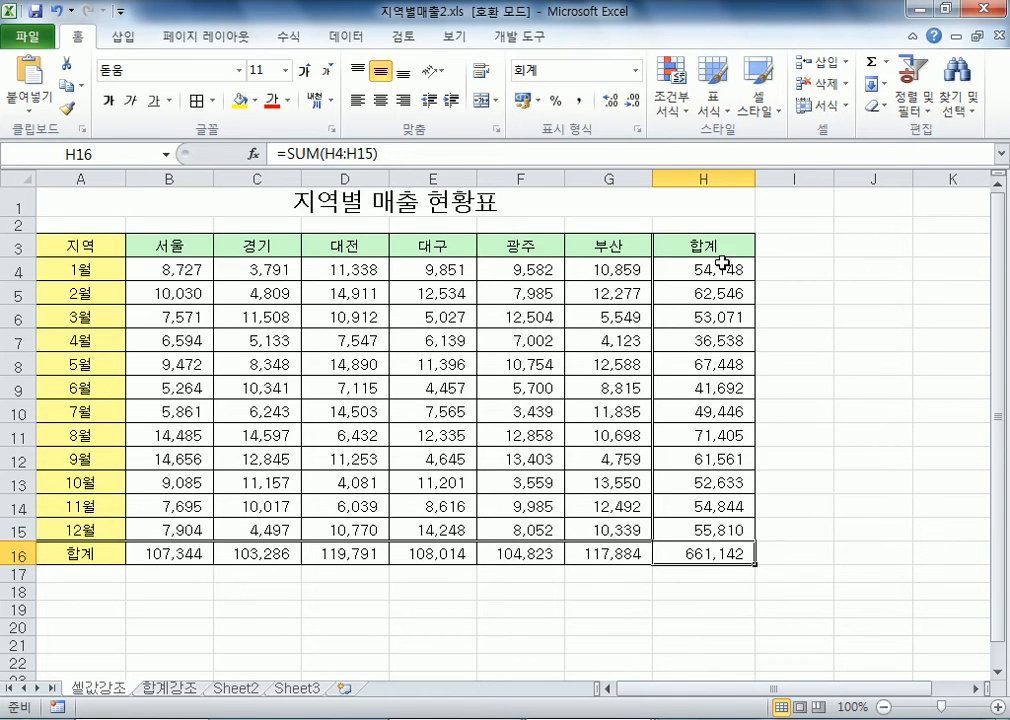
{"action": "left_click", "coordinate": [667, 272]}
{"action": "left_click", "coordinate": [593, 266]}
{"action": "left_click", "coordinate": [442, 268]}
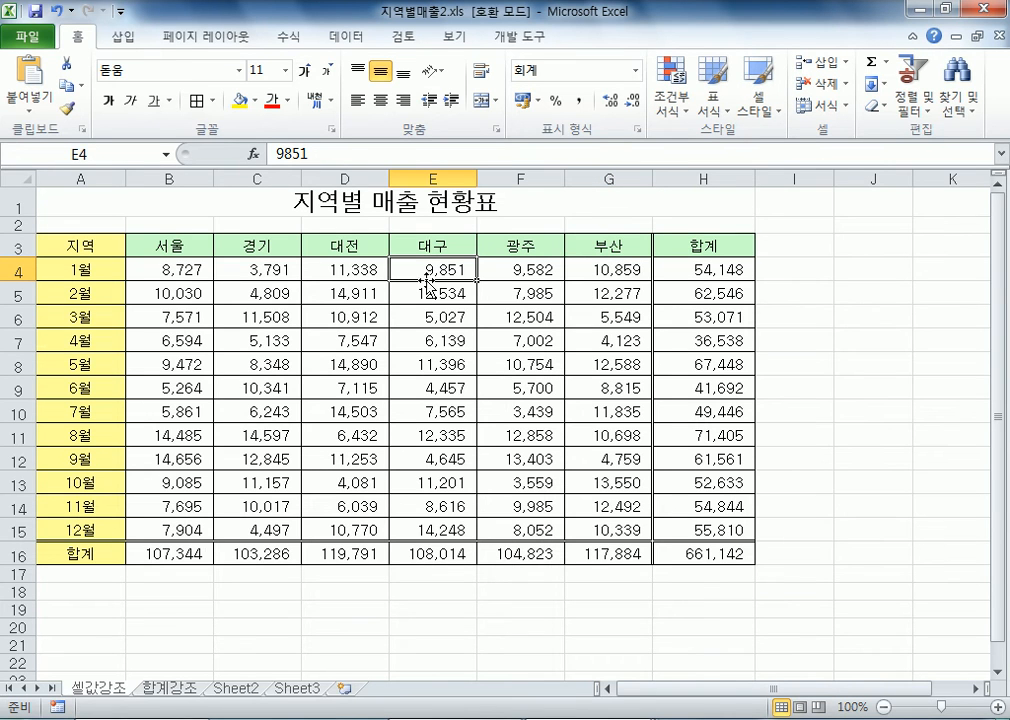
{"action": "left_click", "coordinate": [694, 266]}
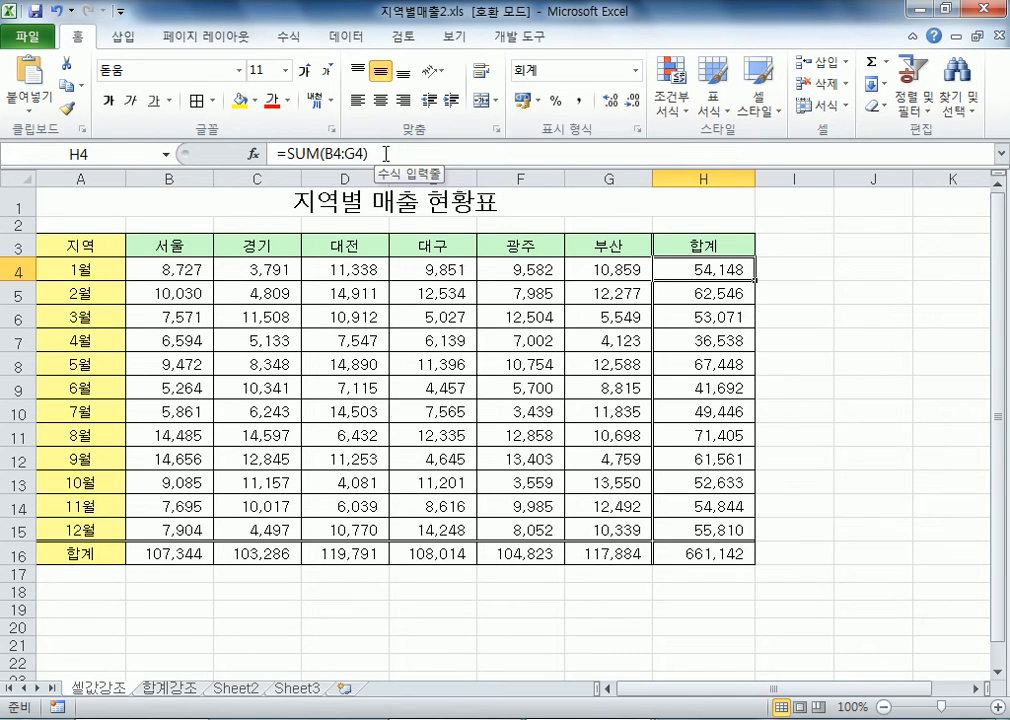
Step: Start a new formula-based conditional formatting rule for the sales data range B4:G15, keeping the data cells visible beside the dialog
{"action": "left_click_drag", "start_coordinate": [148, 267], "coordinate": [598, 526]}
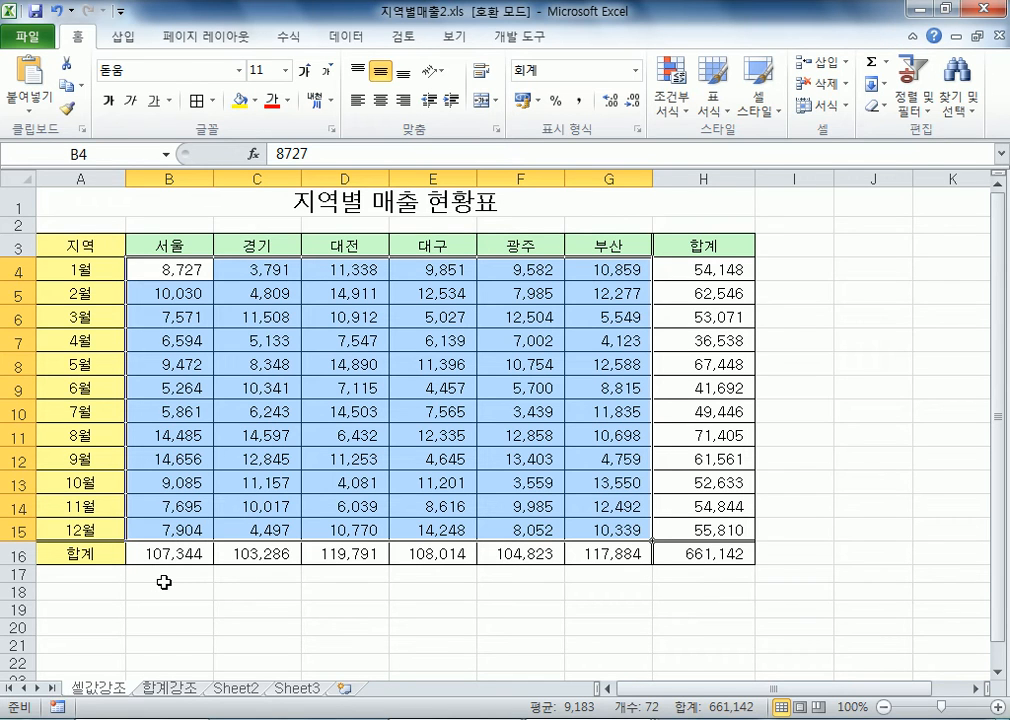
{"action": "left_click", "coordinate": [683, 115]}
{"action": "mouse_move", "coordinate": [696, 137]}
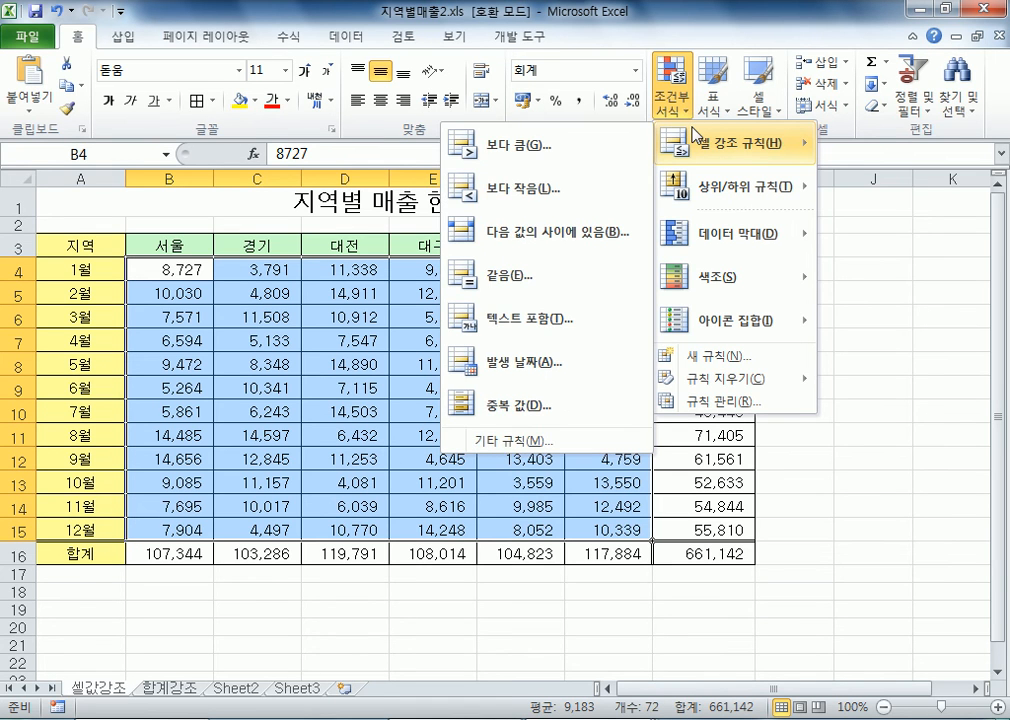
{"action": "left_click", "coordinate": [680, 112]}
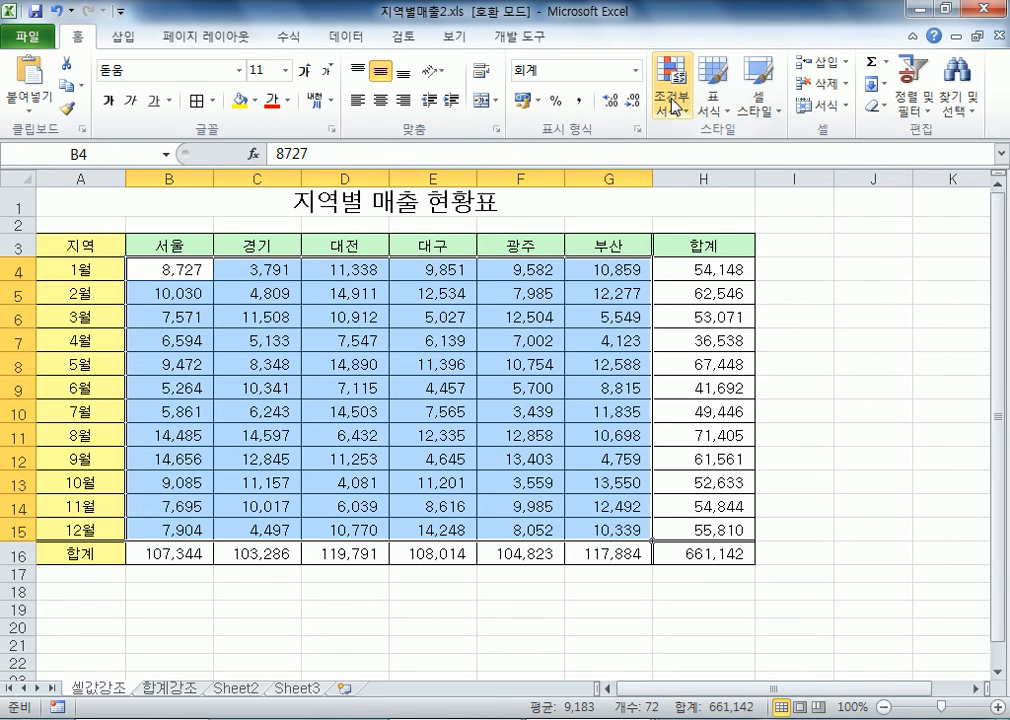
{"action": "left_click", "coordinate": [670, 114]}
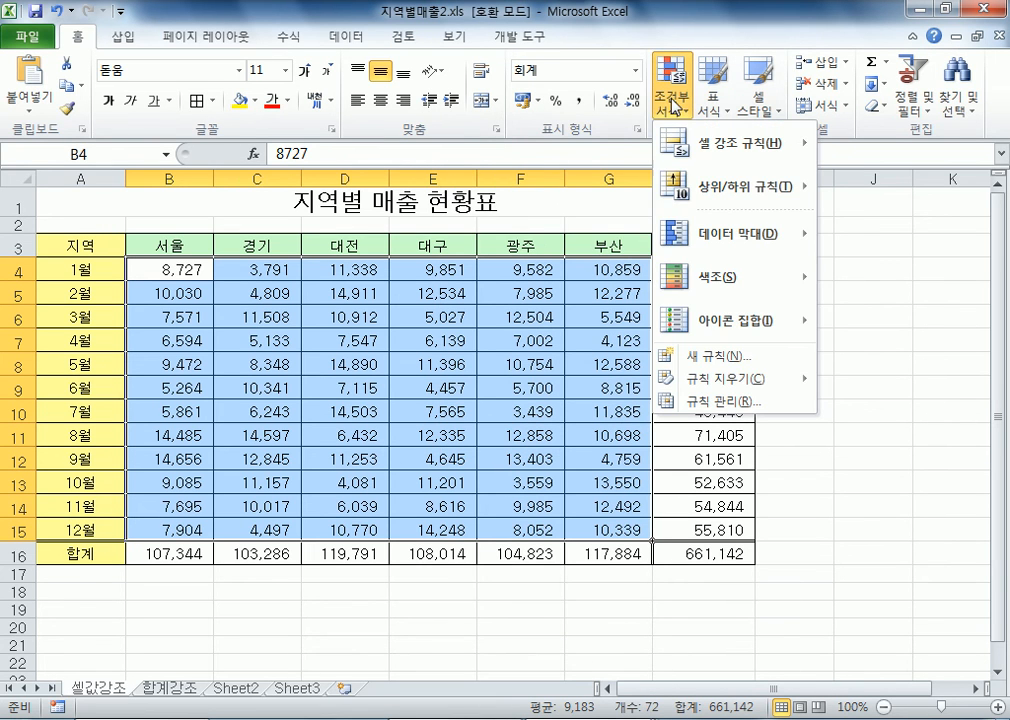
{"action": "left_click", "coordinate": [706, 357]}
{"action": "left_click", "coordinate": [518, 170]}
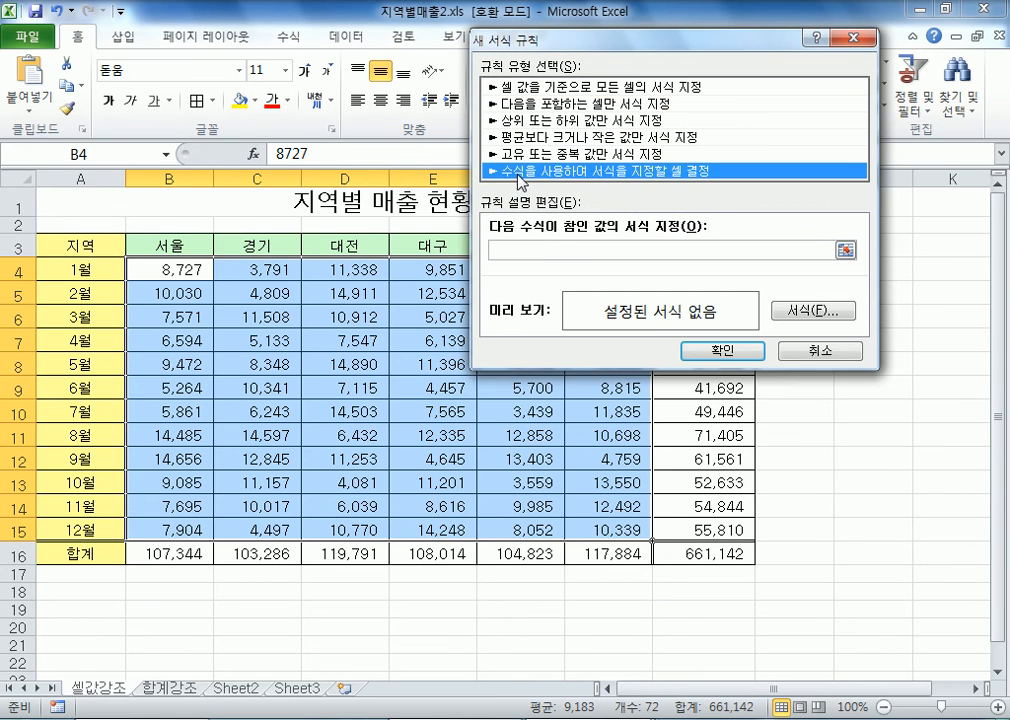
{"action": "left_click", "coordinate": [537, 246]}
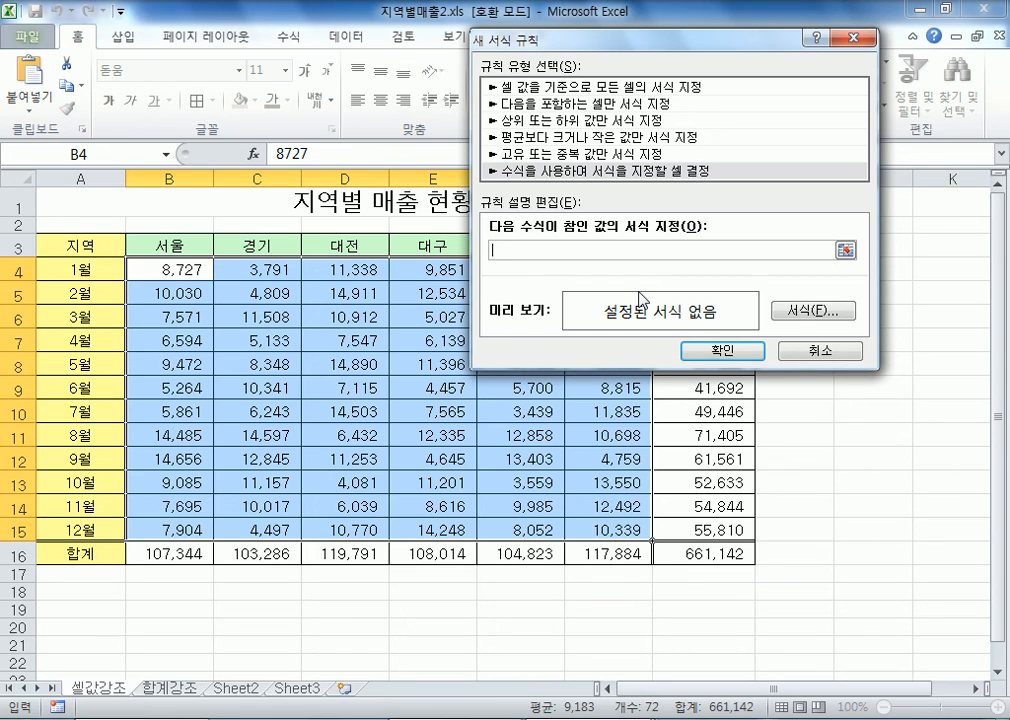
{"action": "left_click_drag", "start_coordinate": [669, 47], "coordinate": [778, 24]}
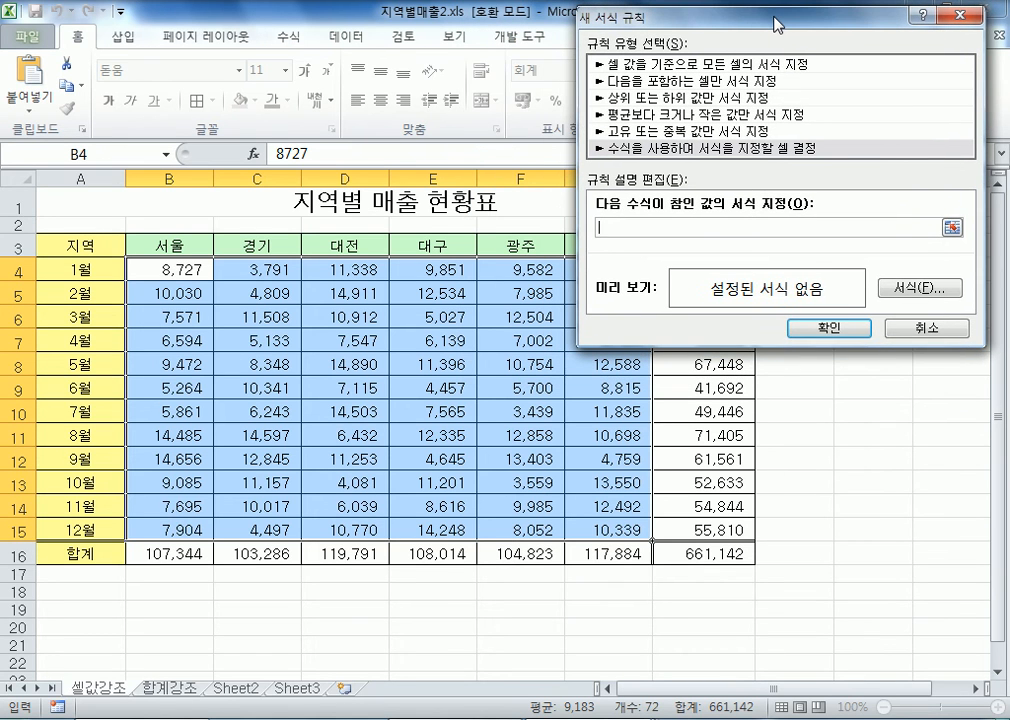
Step: Enter the rule formula =B4=max($B$4:$G$15), with a relative reference to B4 and an absolute data range
{"action": "left_click", "coordinate": [153, 266]}
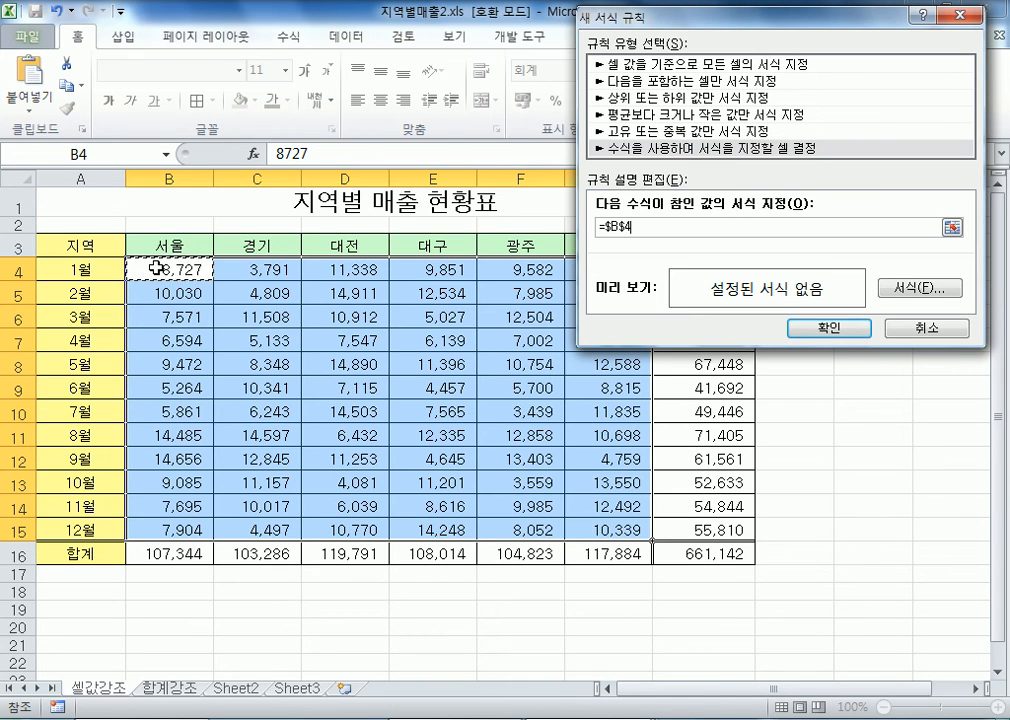
{"action": "key", "text": "F4"}
{"action": "key", "text": "F4"}
{"action": "key", "text": "F4"}
{"action": "type", "text": "ㅕㅡㅁㅌ"}
{"action": "key", "text": "BackSpace"}
{"action": "key", "text": "BackSpace"}
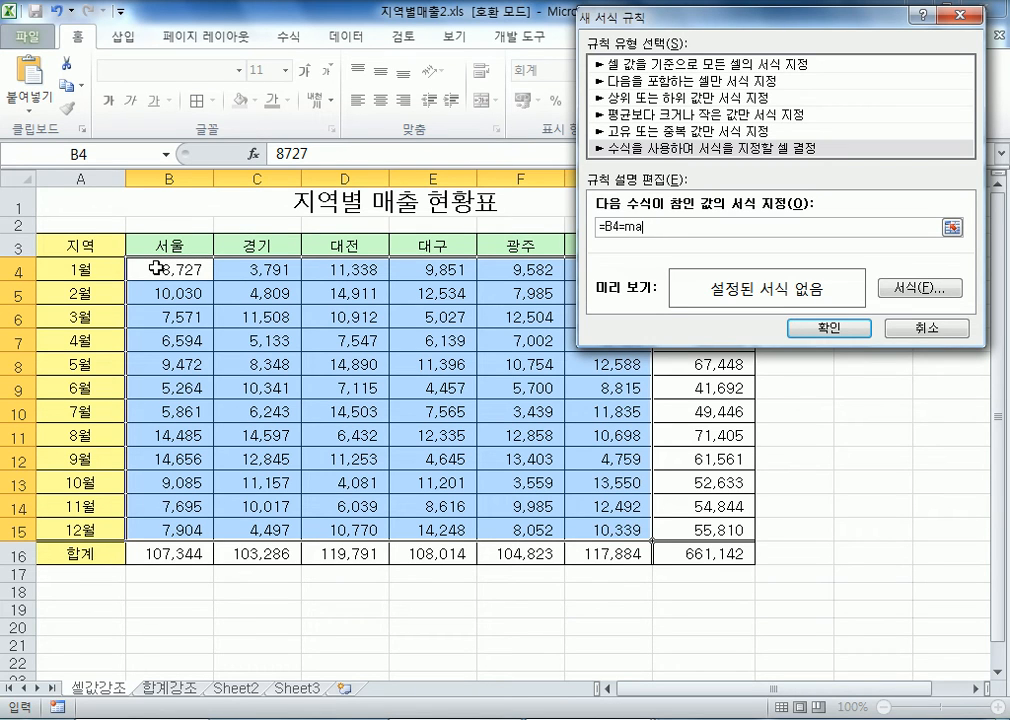
{"action": "left_click_drag", "start_coordinate": [160, 268], "coordinate": [602, 527]}
{"action": "type", "text": ")"}
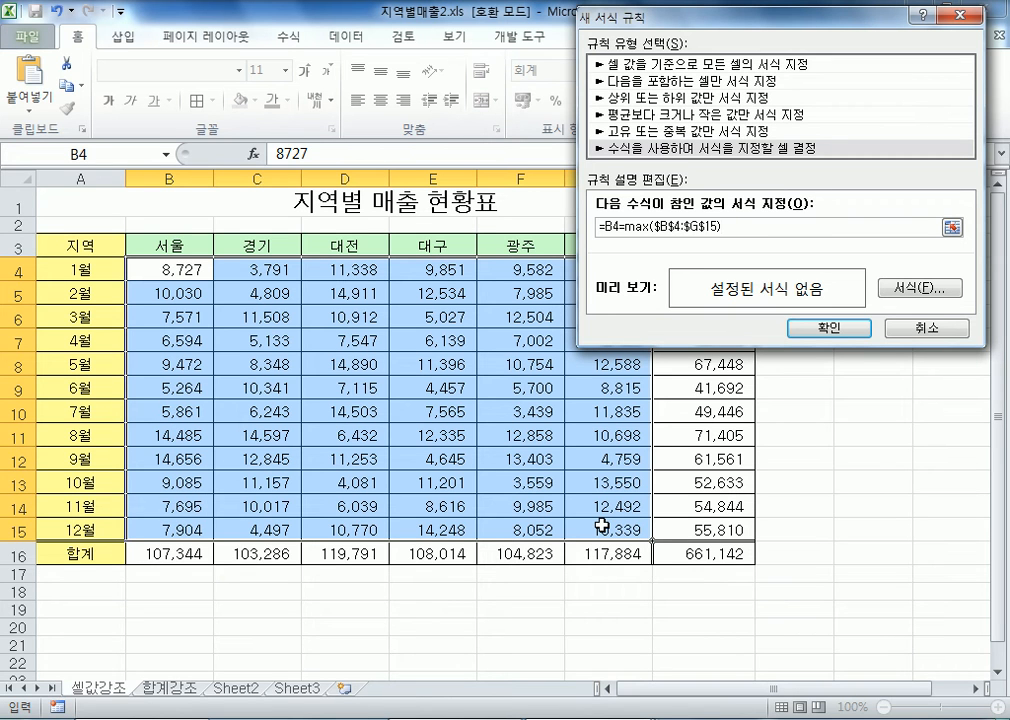
Step: Give the rule a red background fill and apply it to the selected sales data
{"action": "left_click", "coordinate": [920, 287]}
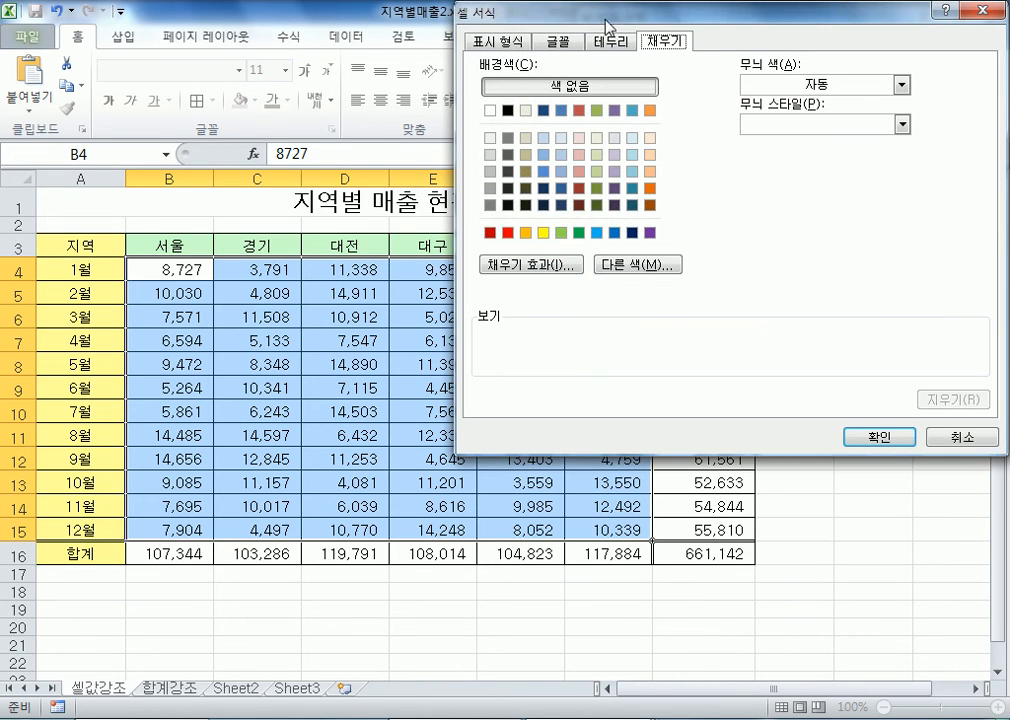
{"action": "left_click", "coordinate": [509, 233]}
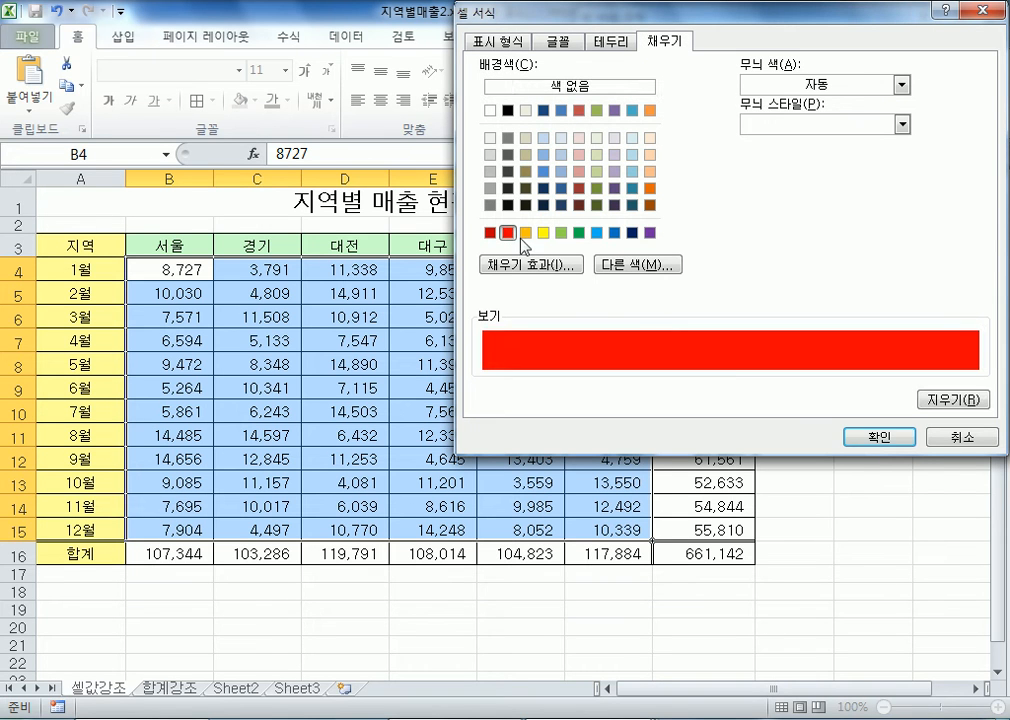
{"action": "left_click", "coordinate": [870, 440]}
{"action": "left_click", "coordinate": [815, 329]}
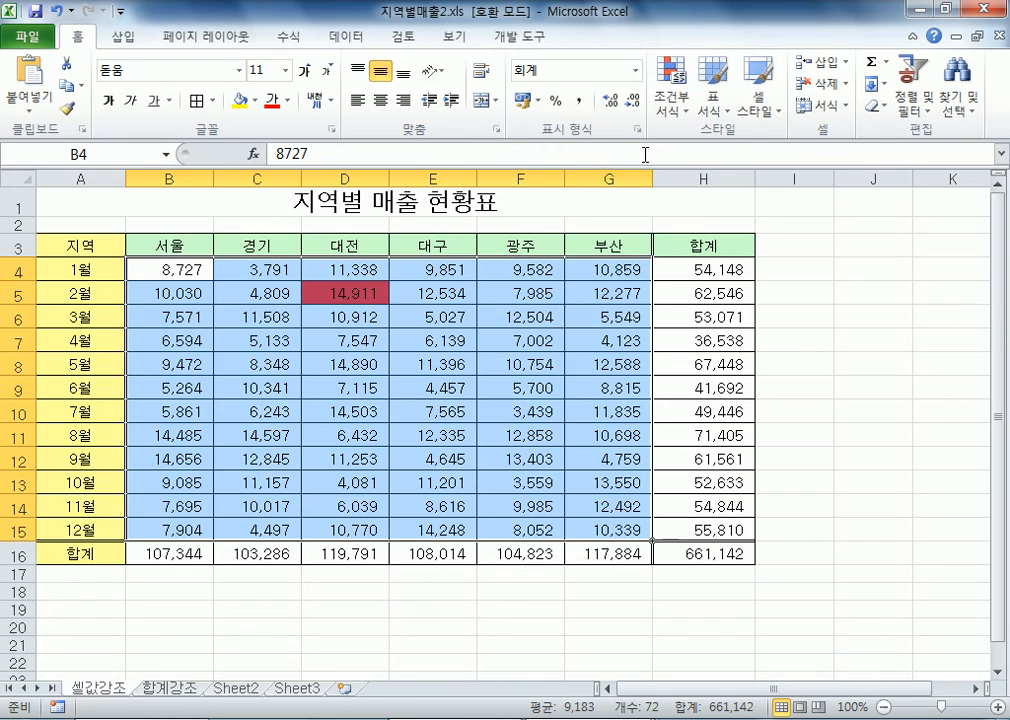
Step: Open the existing conditional formatting rule of B4:G15 for editing to view its formula
{"action": "left_click", "coordinate": [671, 90]}
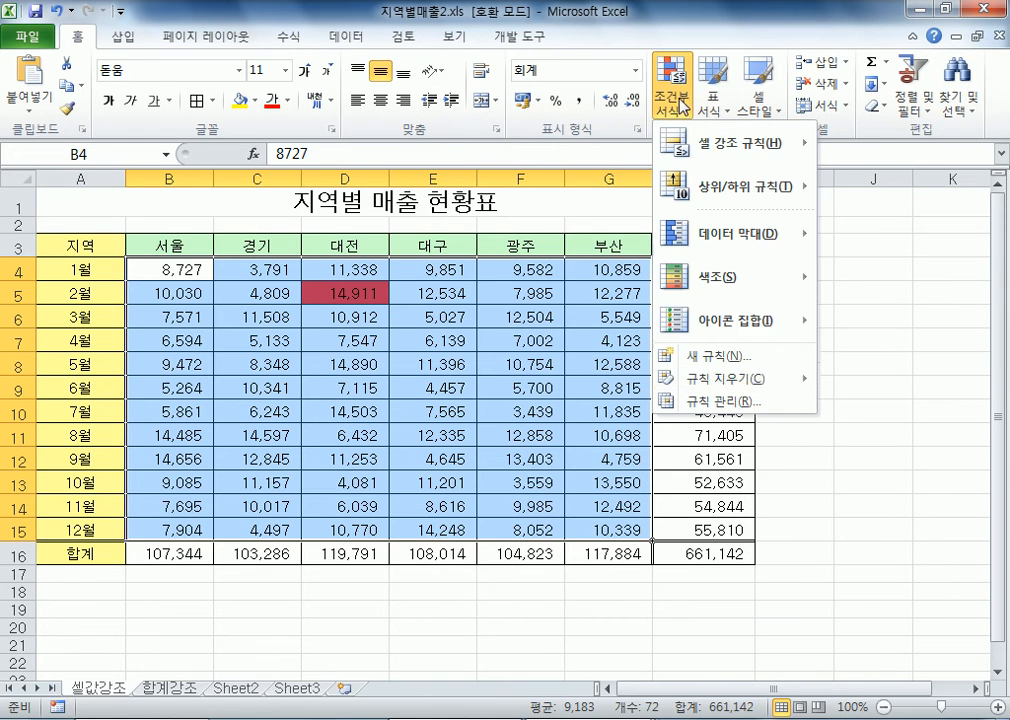
{"action": "left_click", "coordinate": [717, 401]}
{"action": "double_click", "coordinate": [450, 151]}
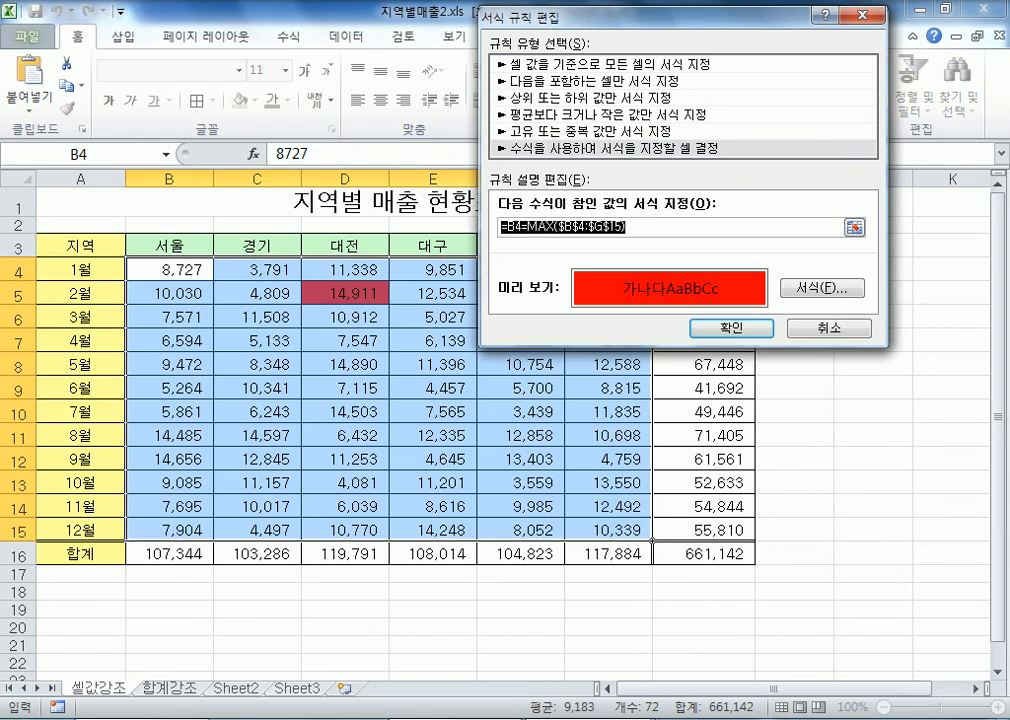
Step: Switch to Notepad and add the separator line "---------" with line breaks at the end of the notes
{"action": "key", "text": "alt+Tab"}
{"action": "left_click", "coordinate": [101, 582]}
{"action": "type", "text": "---------"}
{"action": "key", "text": "Return"}
{"action": "key", "text": "Return"}
{"action": "scroll", "coordinate": [382, 556], "scroll_direction": "down", "scroll_amount": 4}
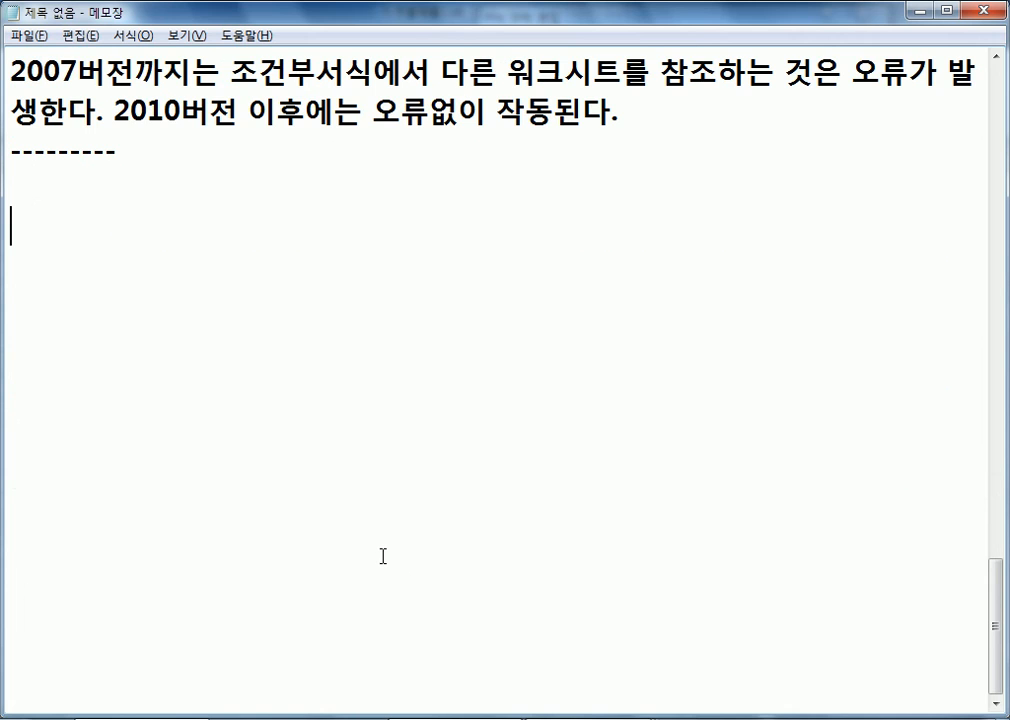
Step: Add the line "데이터 범위중에서 최대값을 선택해서 색 입히기" below the separator in the notes
{"action": "type", "text": "데이터 범우"}
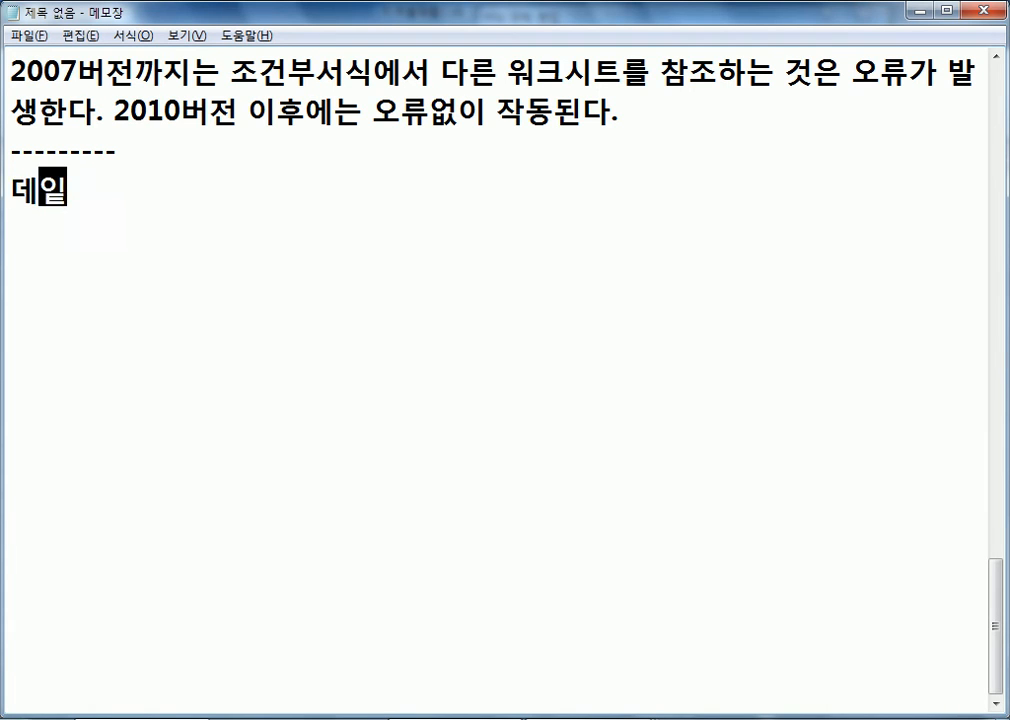
{"action": "type", "text": "위중에"}
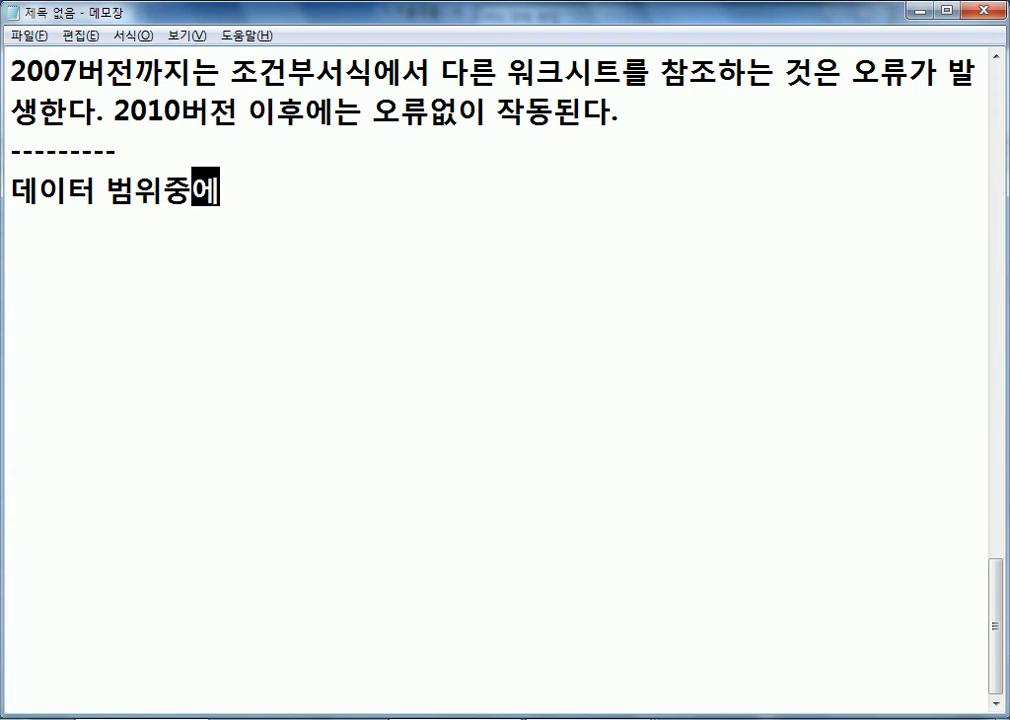
{"action": "type", "text": "서 최"}
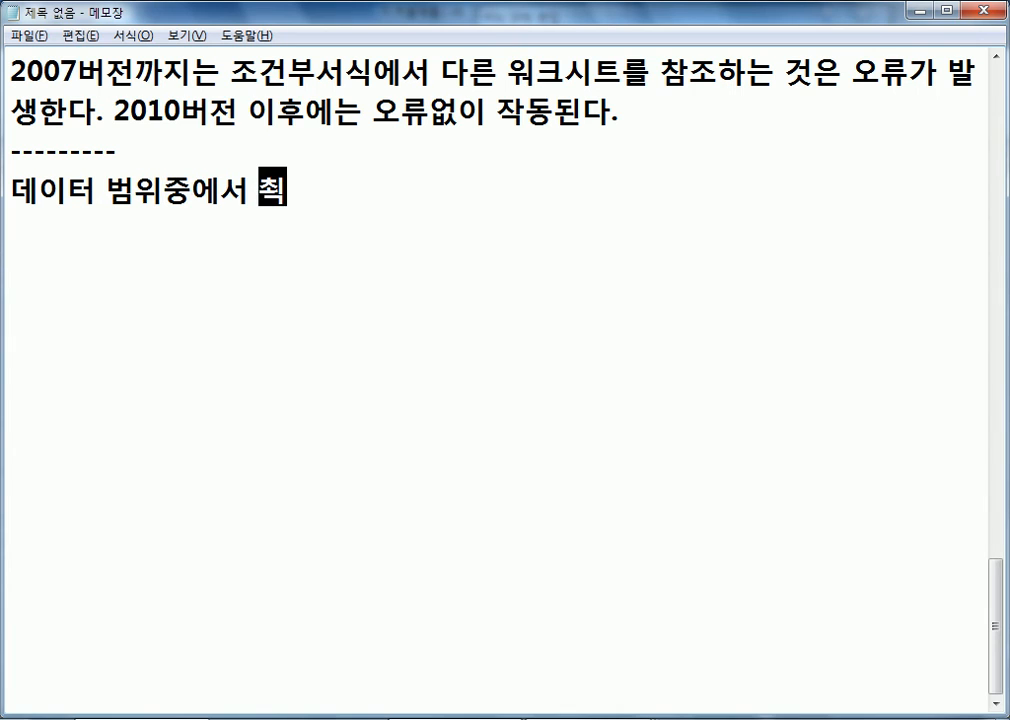
{"action": "type", "text": "대갑값을 선택해서 새"}
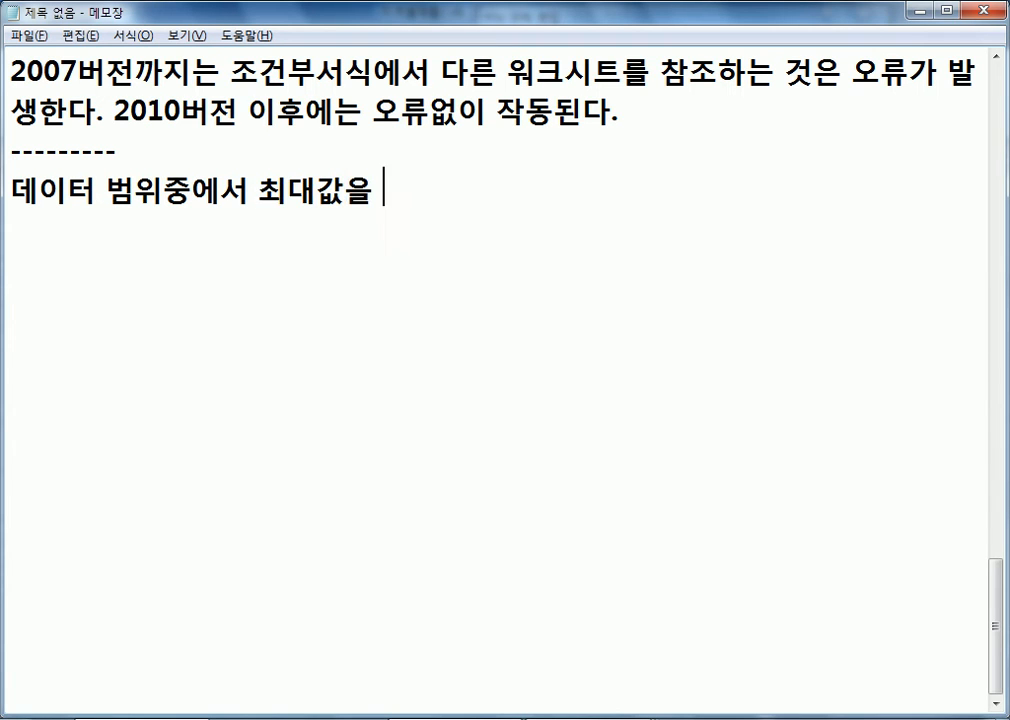
{"action": "type", "text": "색 입히기"}
{"action": "key", "text": "Return"}
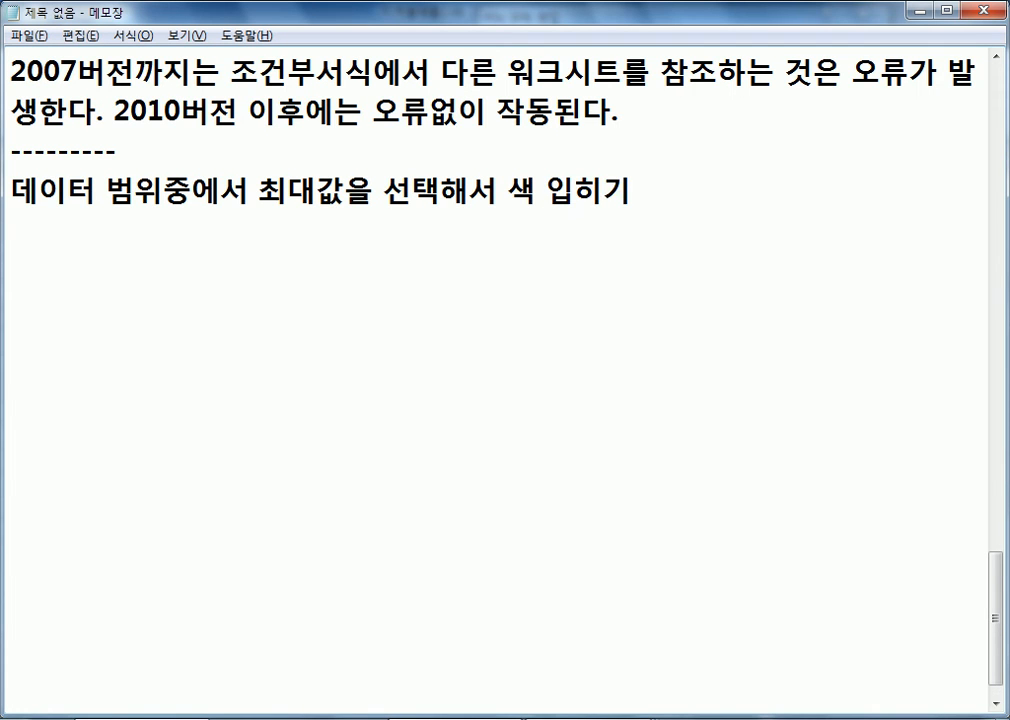
Step: Add a second line reading "데이터 범위중에서 최소값을 선택해서 색 입히기" to the notes
{"action": "type", "text": "데이"}
{"action": "type", "text": "터 범위중에"}
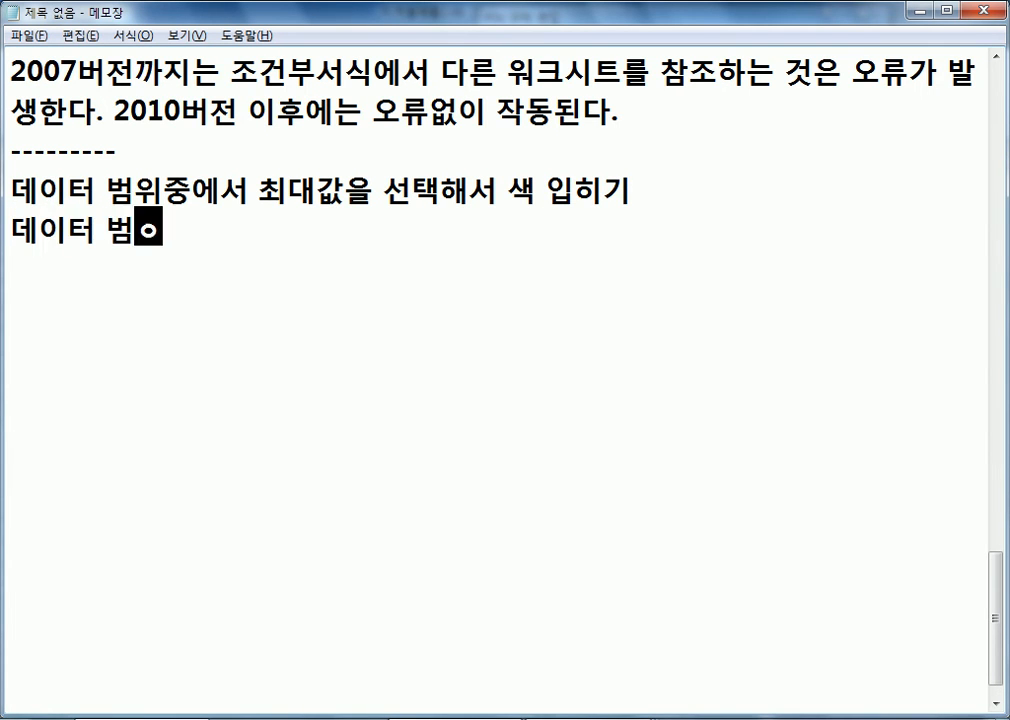
{"action": "type", "text": "서 최소"}
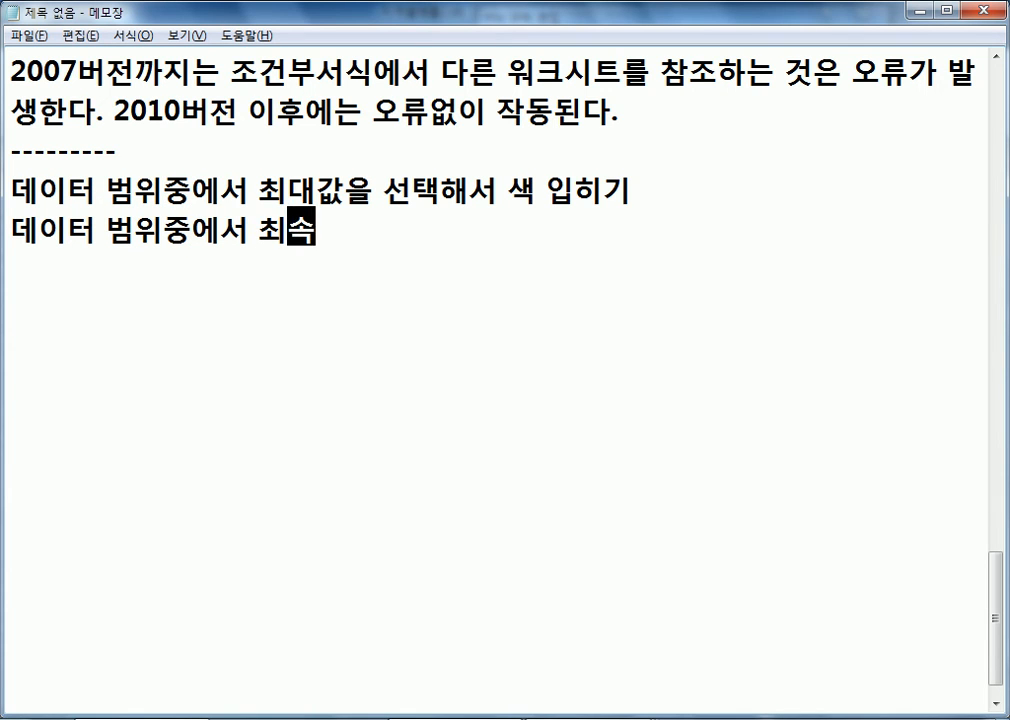
{"action": "type", "text": "값을 "}
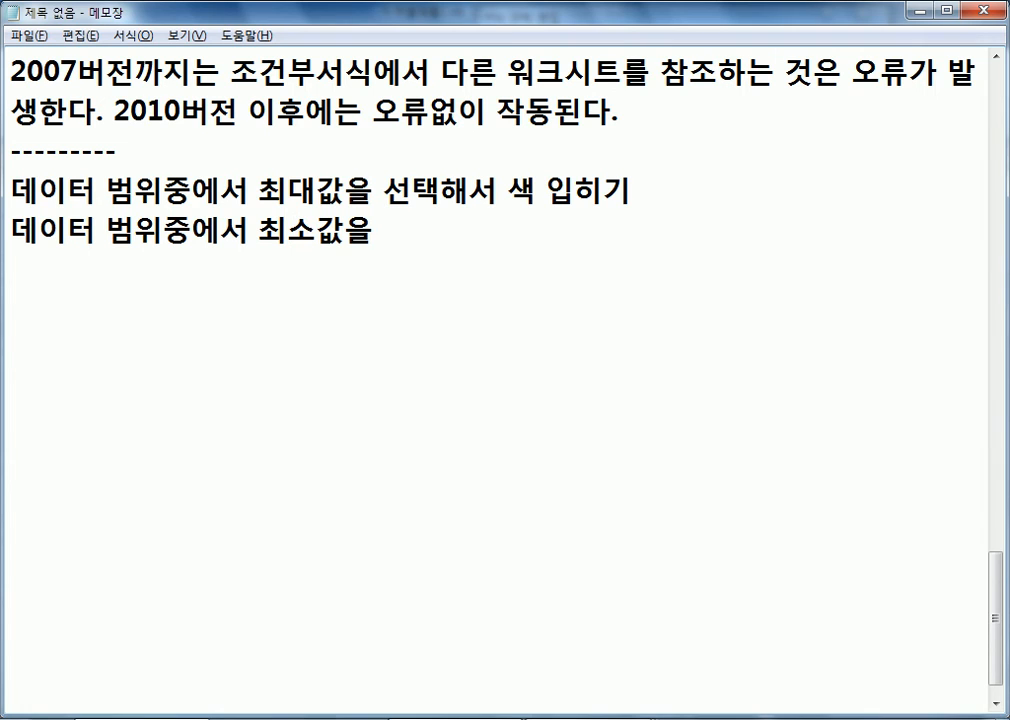
{"action": "type", "text": "선택"}
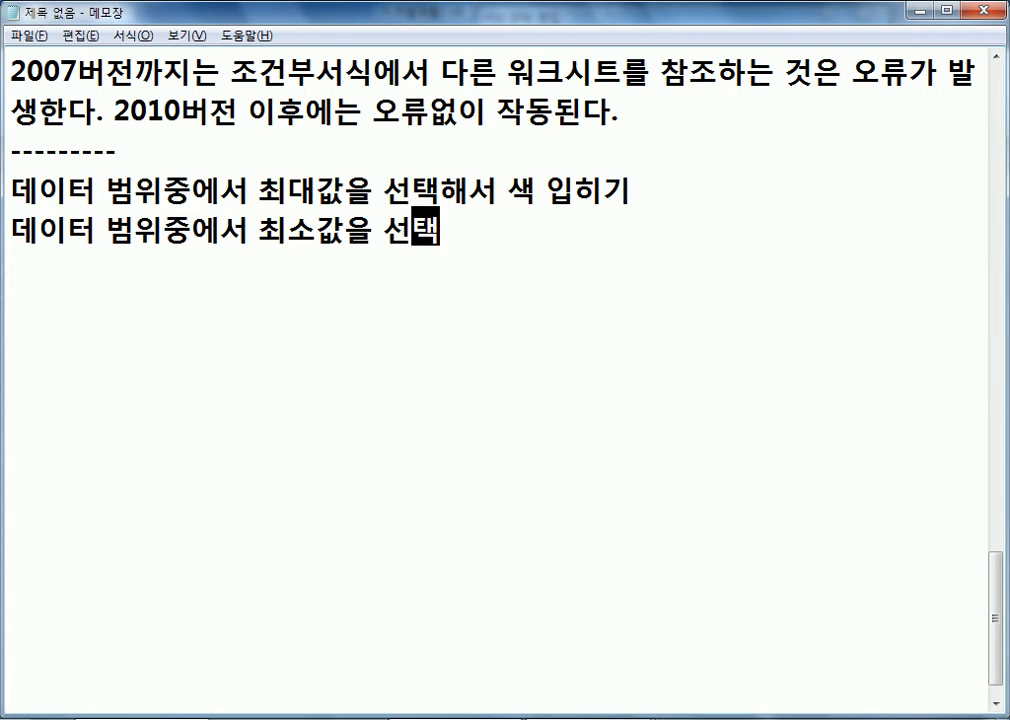
{"action": "type", "text": "해서 색 입히기"}
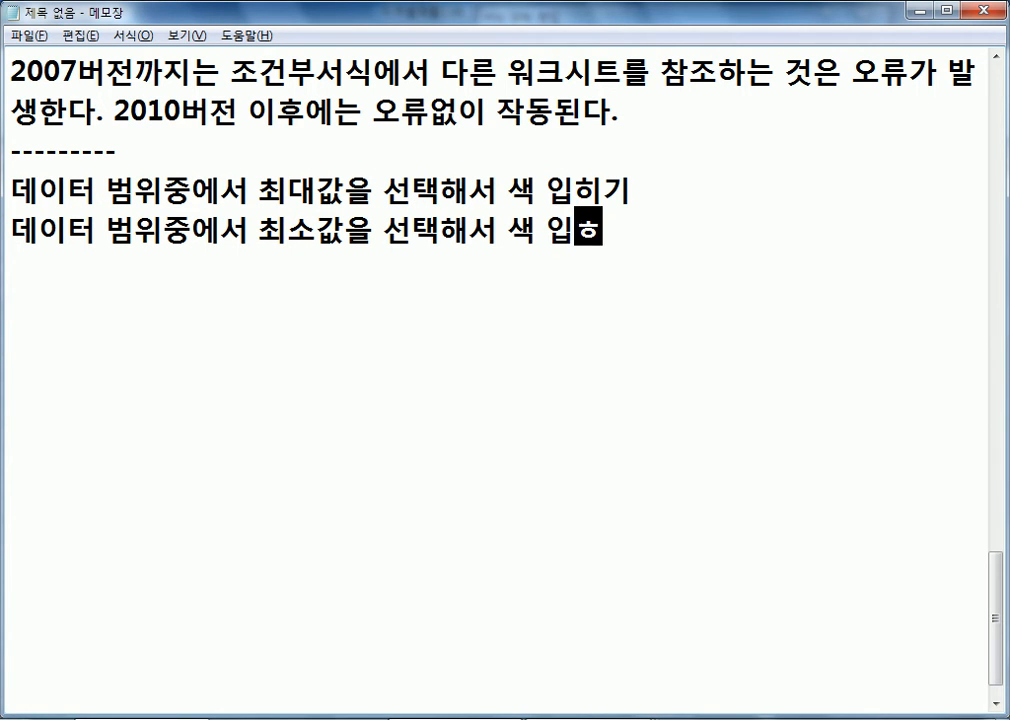
{"action": "key", "text": "Return"}
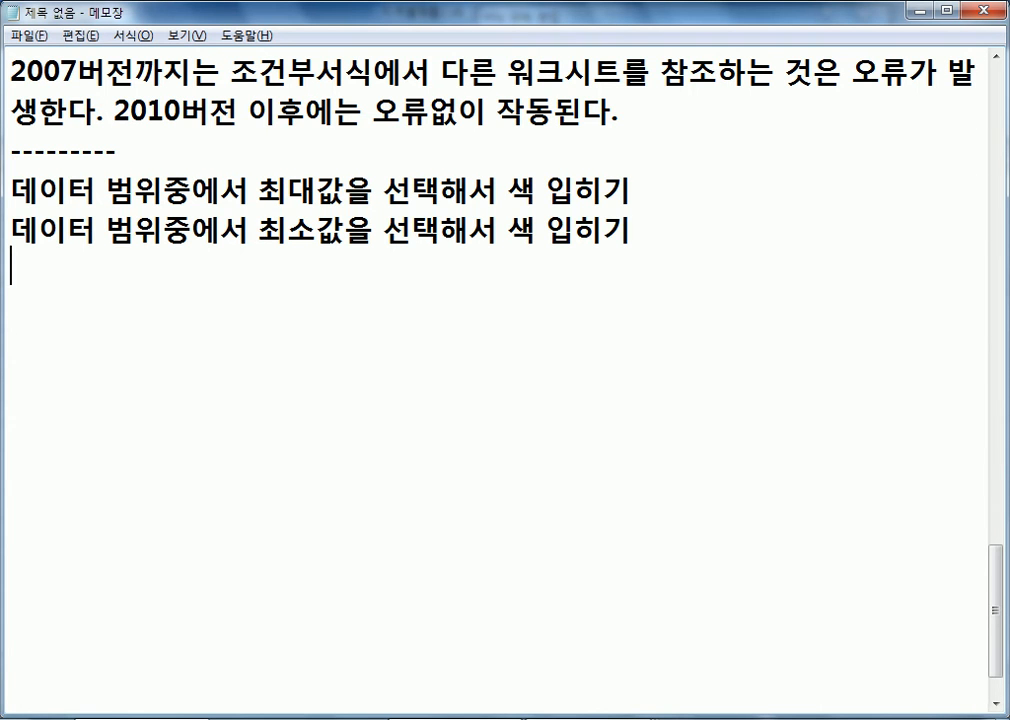
Step: Insert two blank lines between the headings and copy the rule formula =B4=MAX($B$4:$G$15) from Excel beneath the 최대값 heading
{"action": "key", "text": "Up"}
{"action": "key", "text": "Return"}
{"action": "key", "text": "Up"}
{"action": "key", "text": "Return"}
{"action": "key", "text": "Up"}
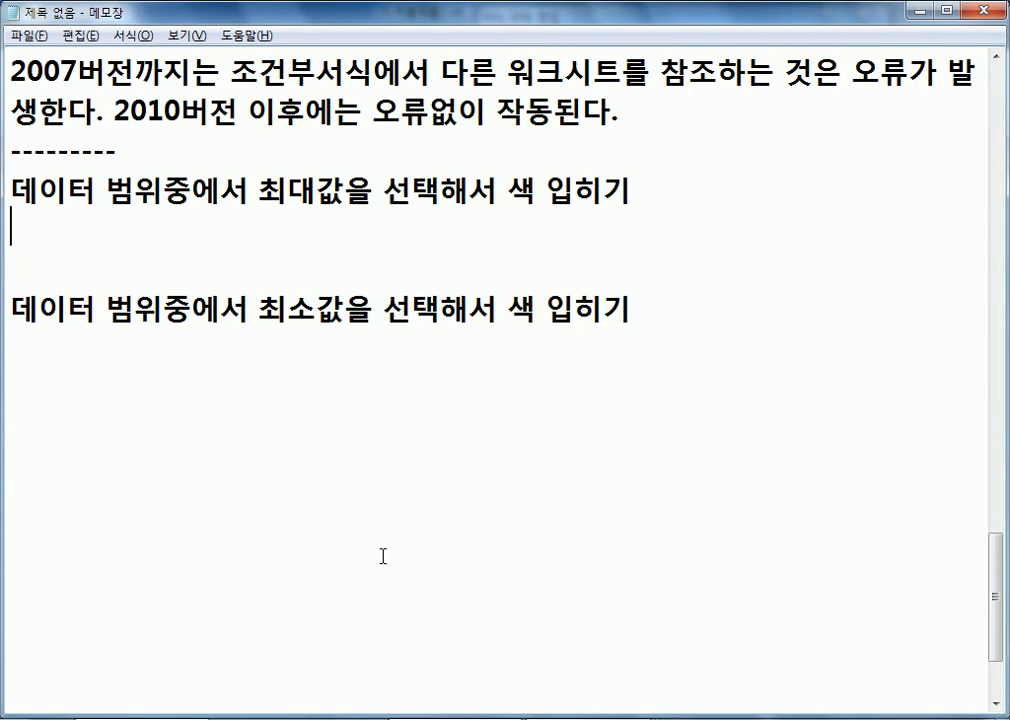
{"action": "key", "text": "alt+Tab"}
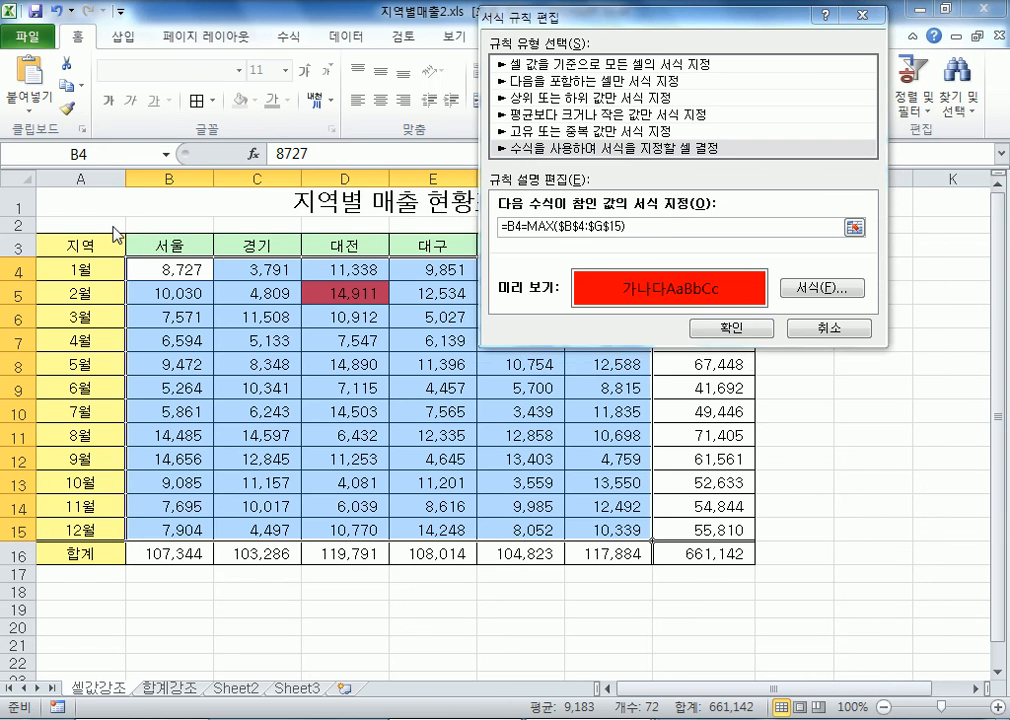
{"action": "key", "text": "ctrl+c"}
{"action": "key", "text": "alt+Tab"}
{"action": "key", "text": "ctrl+v"}
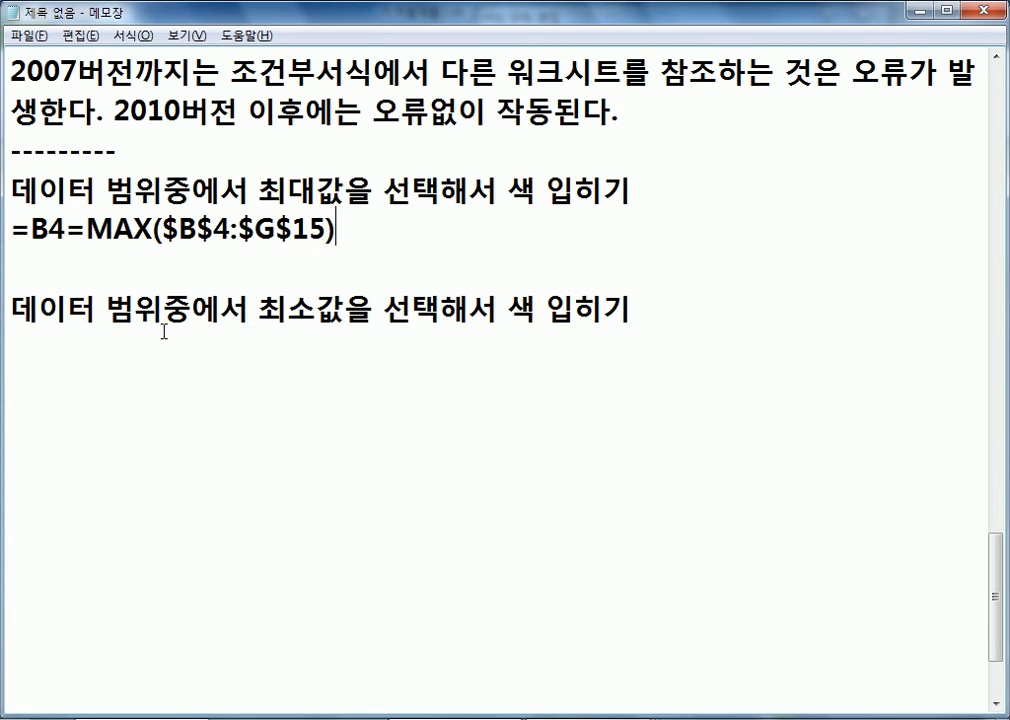
Step: Paste the formula under the 최소값 heading and change its function so it reads =B4=MIN($B$4:$G$15)
{"action": "left_click", "coordinate": [290, 347]}
{"action": "key", "text": "ctrl+v"}
{"action": "left_click_drag", "start_coordinate": [86, 347], "coordinate": [150, 347]}
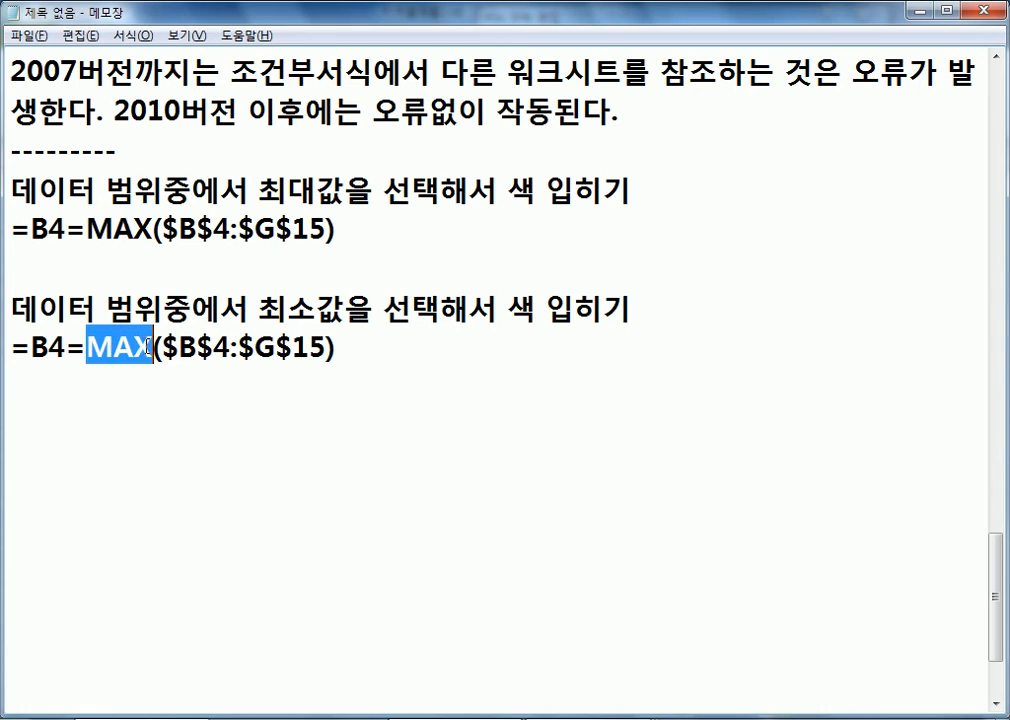
{"action": "type", "text": "MIN"}
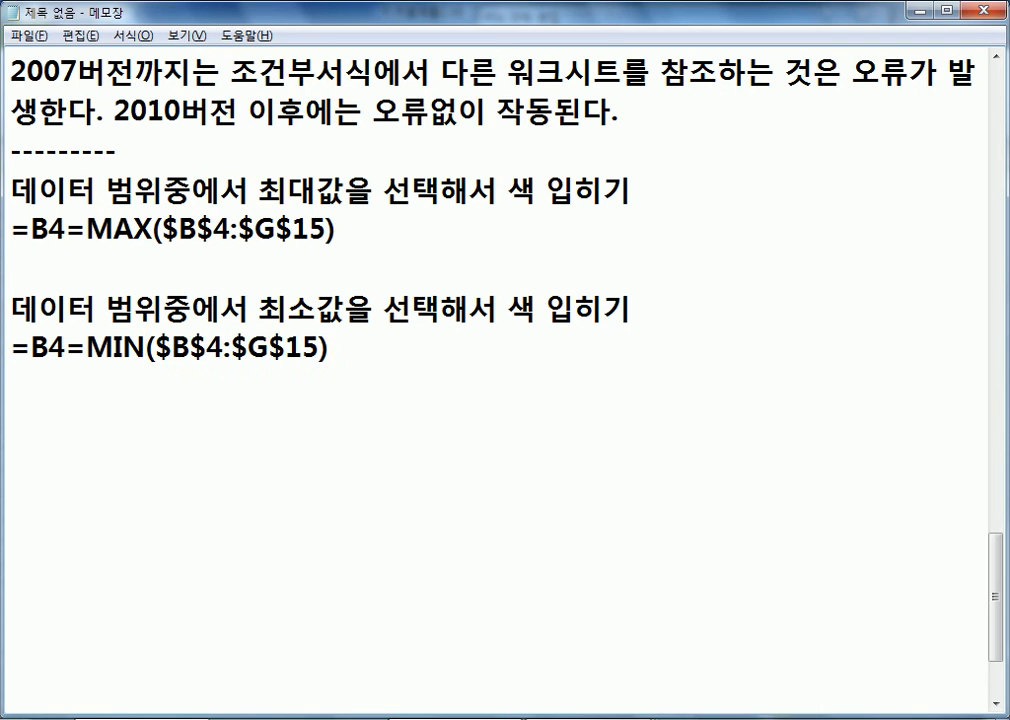
{"action": "left_click", "coordinate": [86, 392]}
Step: Switch back to Excel and close the open MAX rule and the rule manager, accepting both
{"action": "key", "text": "alt+Tab"}
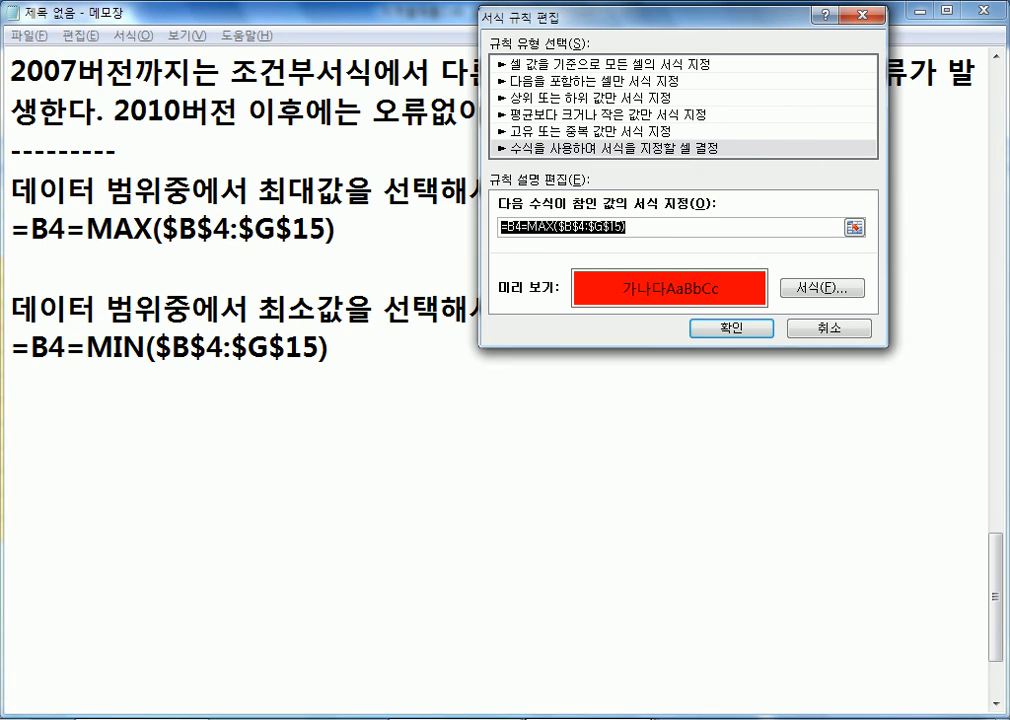
{"action": "left_click", "coordinate": [785, 655]}
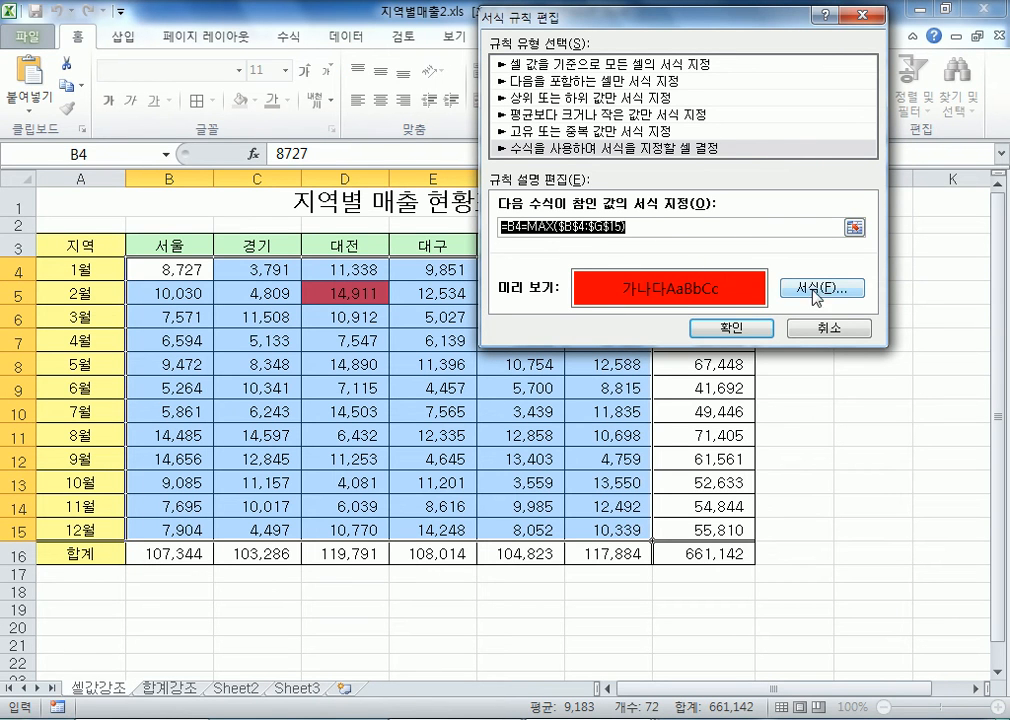
{"action": "left_click", "coordinate": [733, 329]}
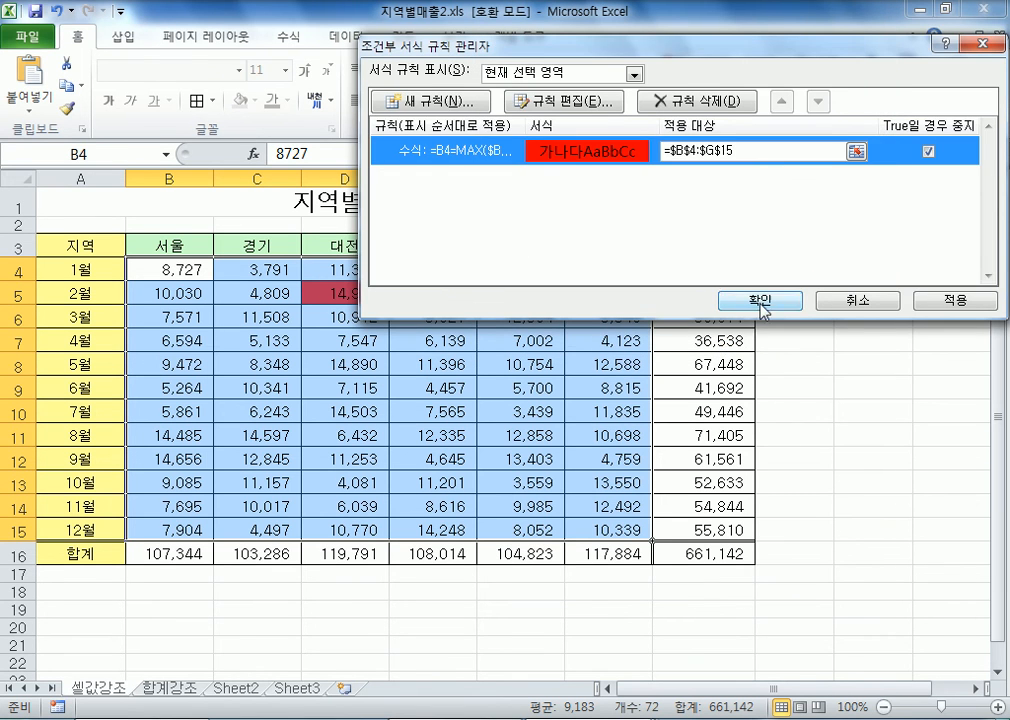
{"action": "left_click", "coordinate": [754, 309]}
Step: Create a new formula-based conditional formatting rule for the selected sales data, starting its formula with the relative reference =B4
{"action": "left_click", "coordinate": [672, 100]}
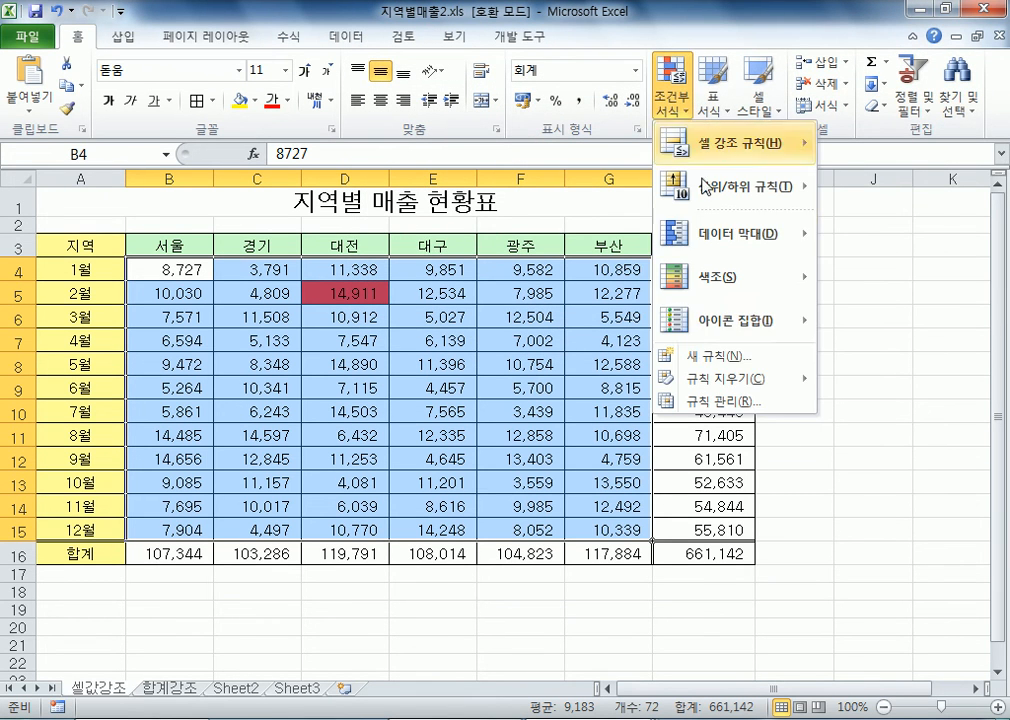
{"action": "left_click", "coordinate": [705, 355]}
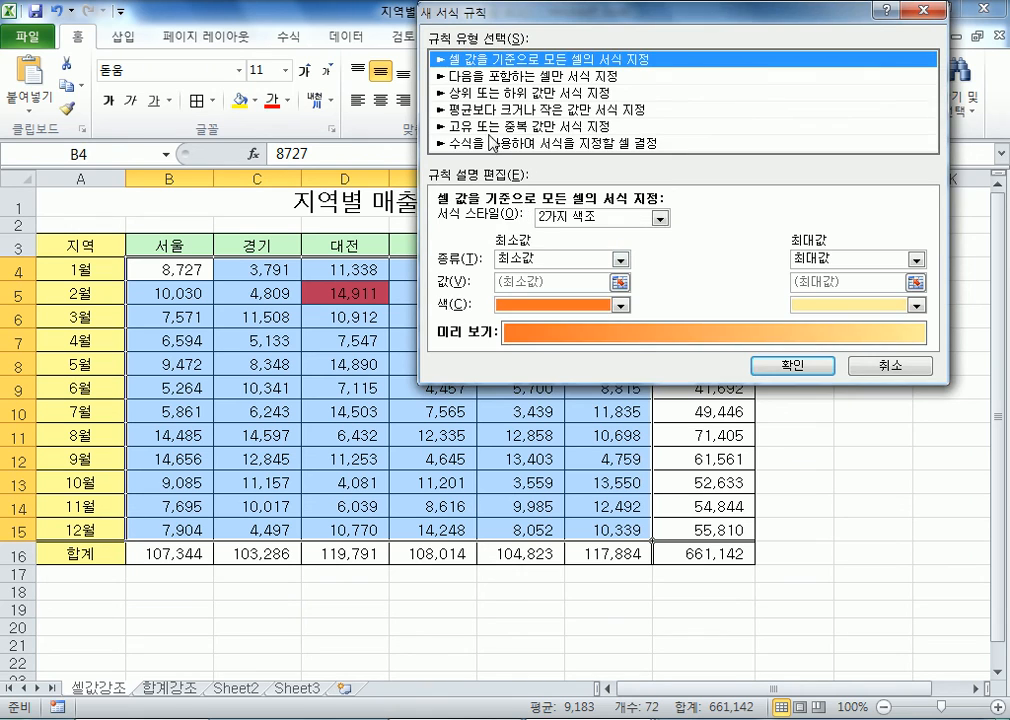
{"action": "left_click", "coordinate": [491, 143]}
{"action": "type", "text": "ㅋ"}
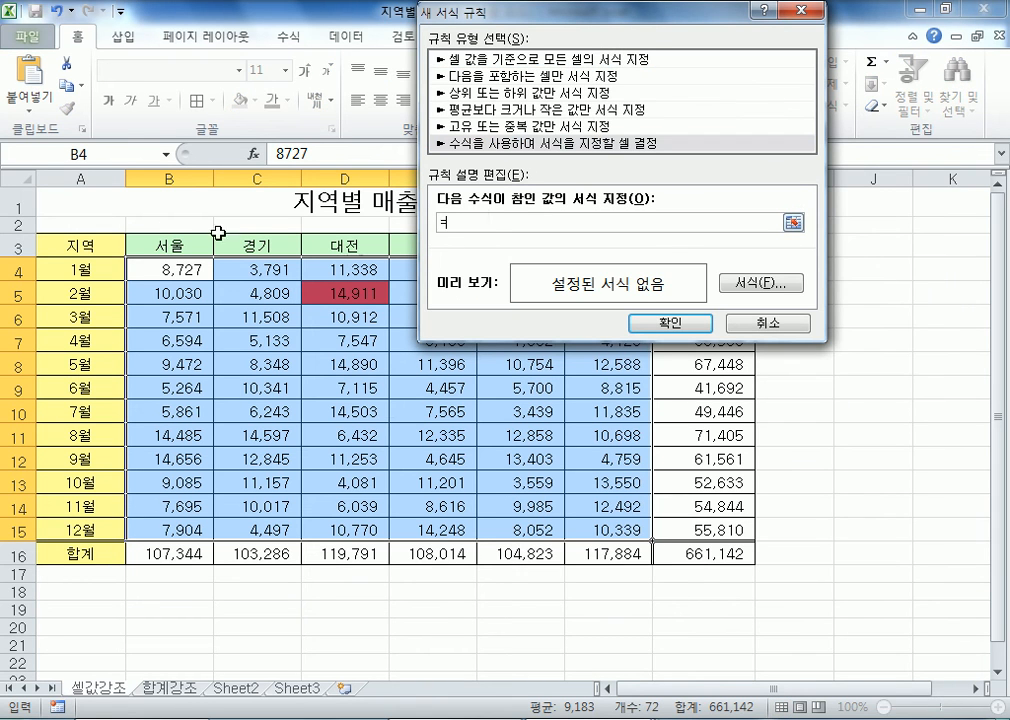
{"action": "left_click", "coordinate": [152, 267]}
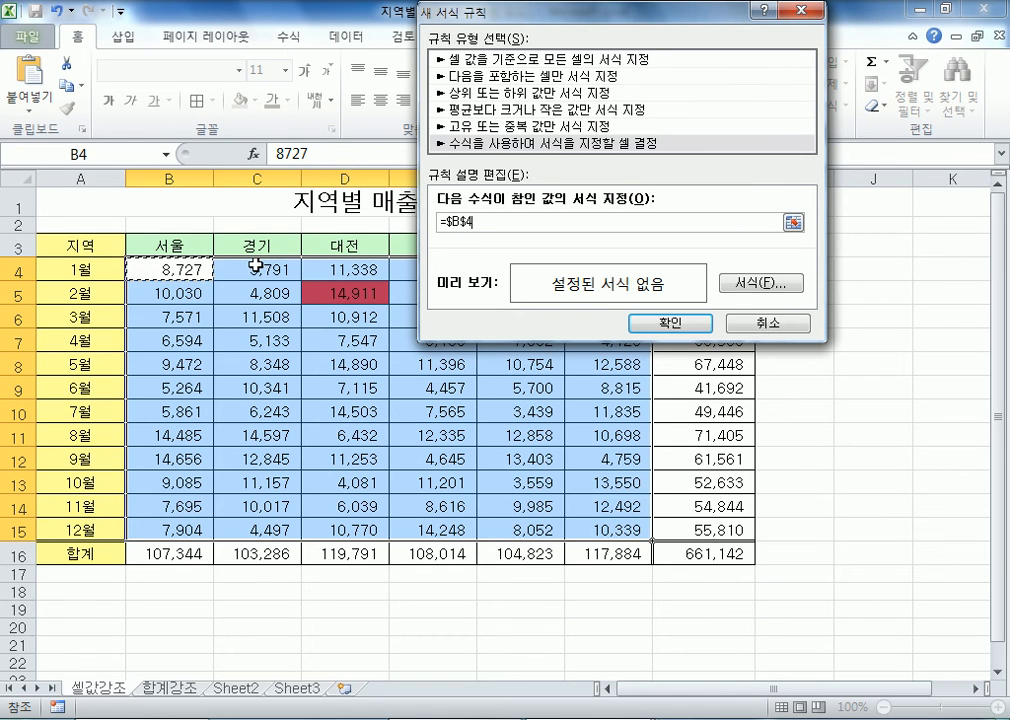
{"action": "key", "text": "F4"}
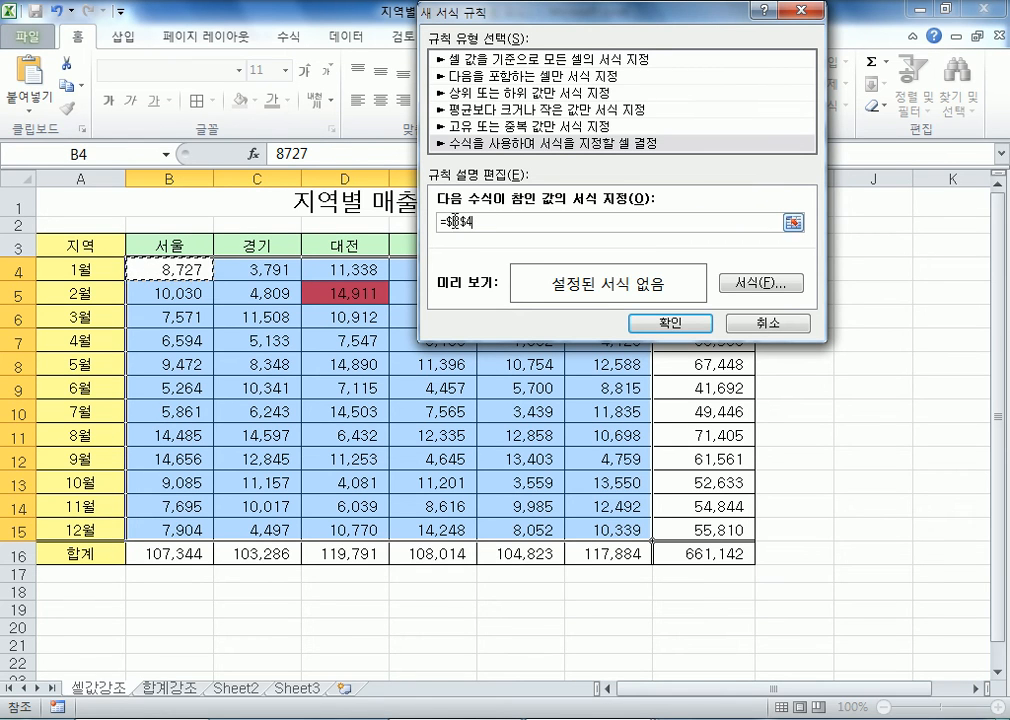
{"action": "key", "text": "F4"}
Step: Complete the rule formula as =B4=MIN($B$4:$G$15), using the absolute range of the sales data
{"action": "left_click_drag", "start_coordinate": [497, 10], "coordinate": [861, 26]}
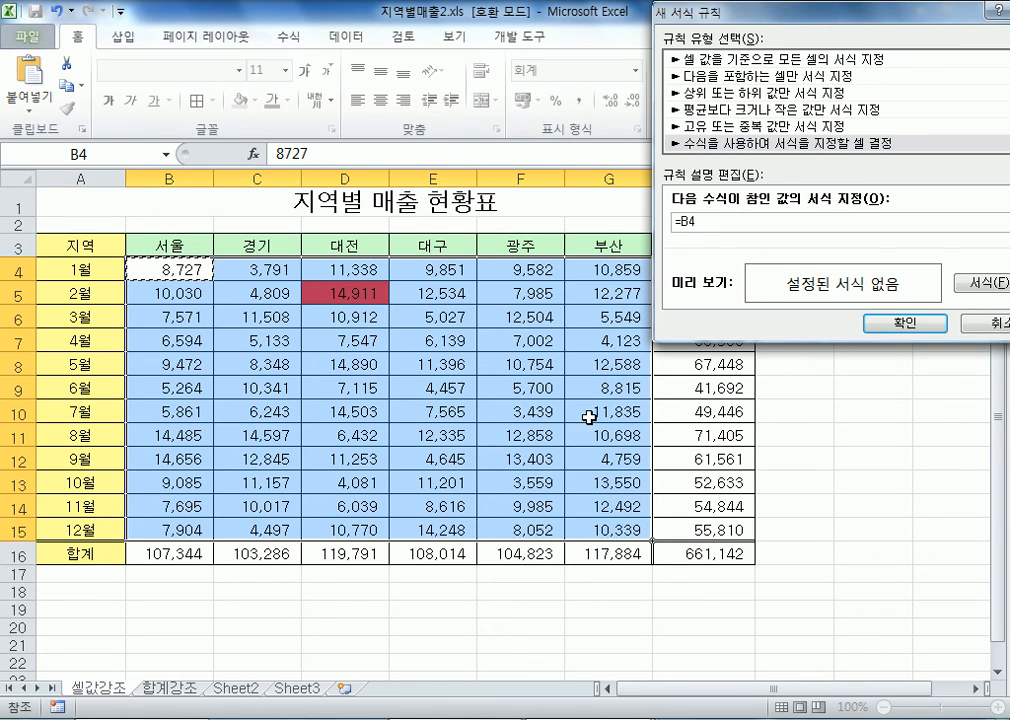
{"action": "left_click_drag", "start_coordinate": [802, 18], "coordinate": [627, 42]}
{"action": "type", "text": "<MIN("}
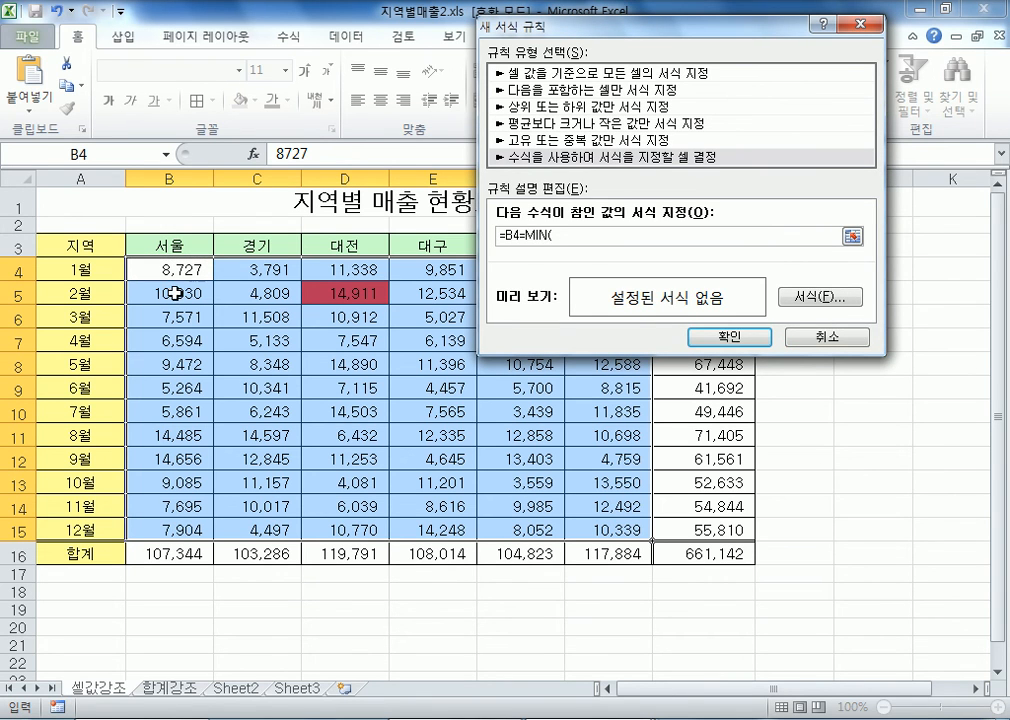
{"action": "left_click_drag", "start_coordinate": [160, 268], "coordinate": [609, 526]}
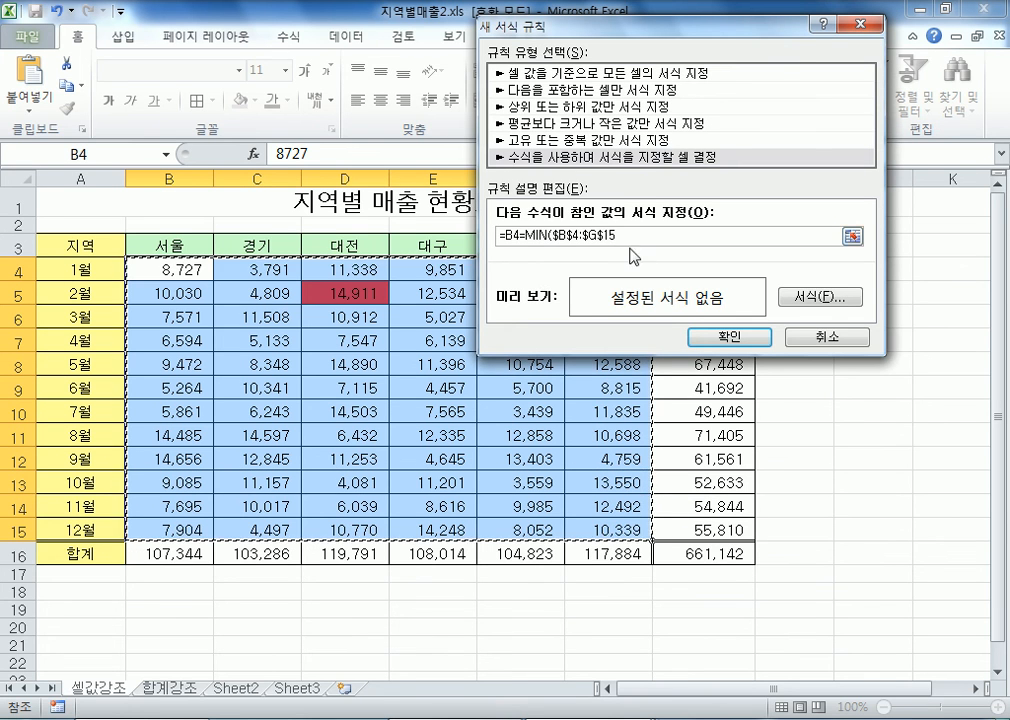
{"action": "type", "text": ")"}
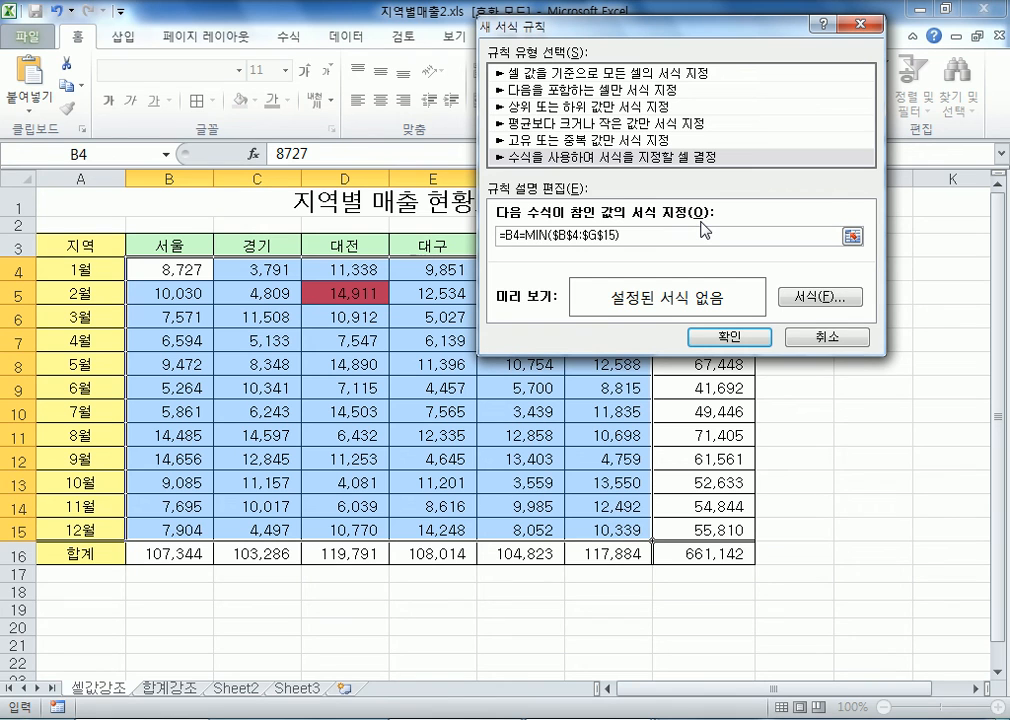
Step: Give the minimum-value rule a yellow background fill and apply it to the sales data
{"action": "left_click", "coordinate": [820, 297]}
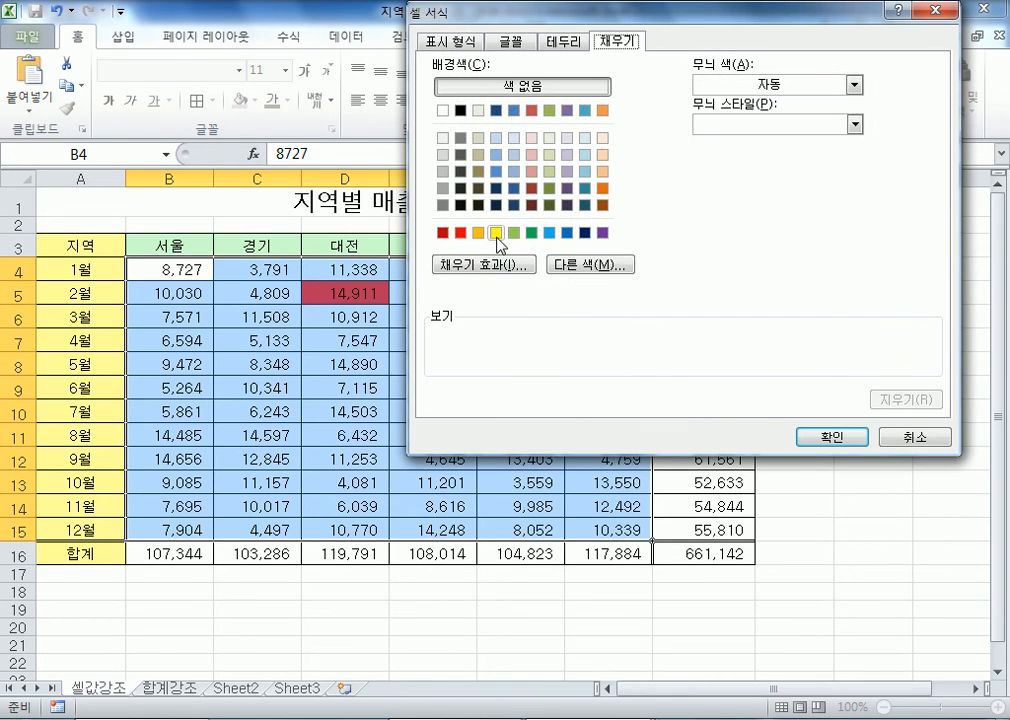
{"action": "left_click", "coordinate": [496, 233]}
{"action": "left_click", "coordinate": [836, 438]}
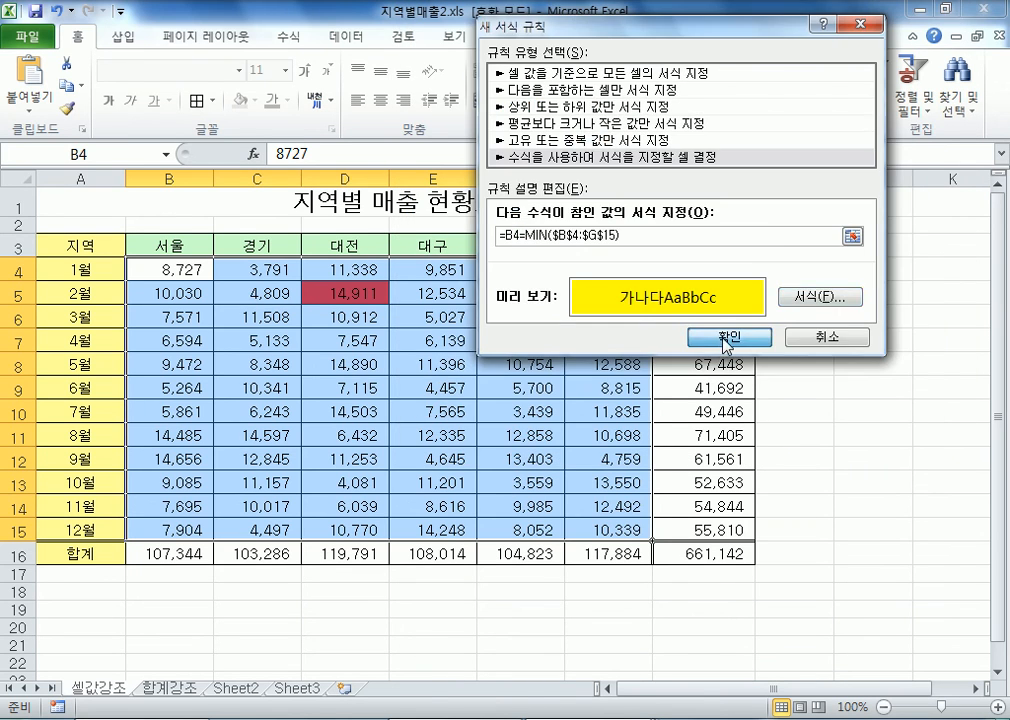
{"action": "left_click", "coordinate": [729, 337]}
{"action": "left_click", "coordinate": [420, 482]}
{"action": "left_click", "coordinate": [525, 412]}
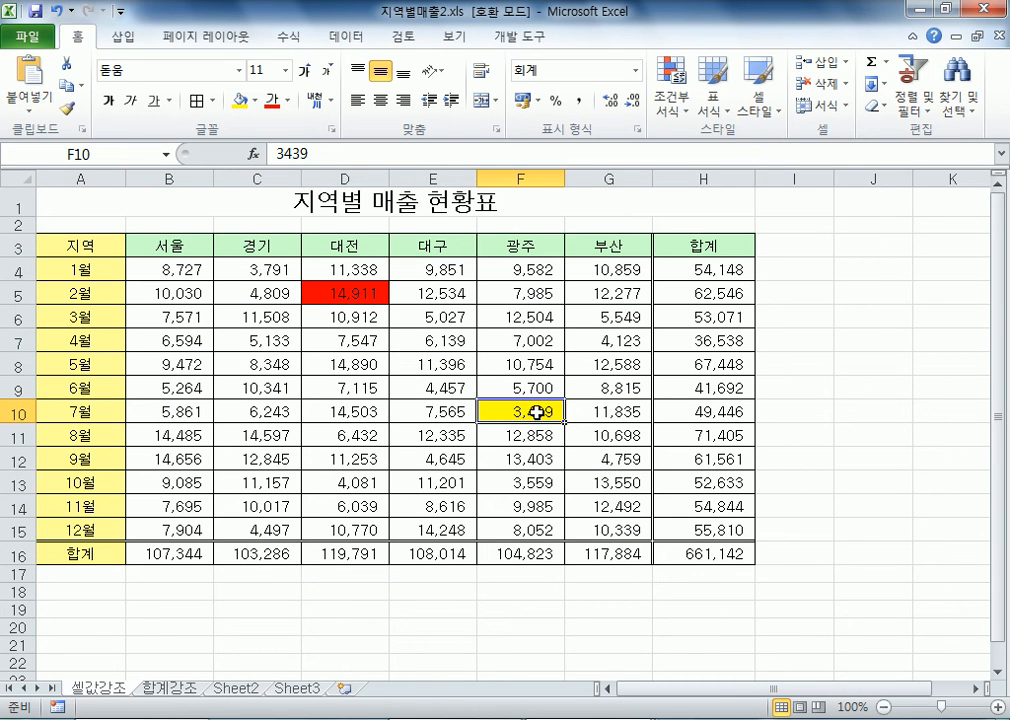
Step: Test the minimum highlighting by entering 500 in cell C6
{"action": "left_click", "coordinate": [245, 318]}
{"action": "type", "text": "500"}
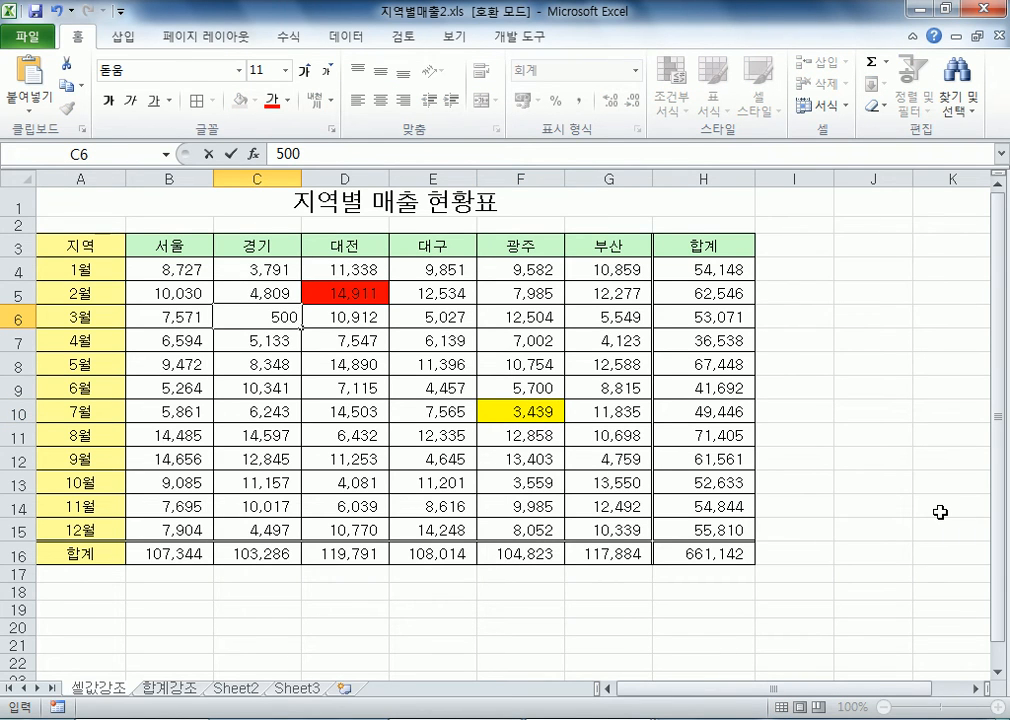
{"action": "key", "text": "Return"}
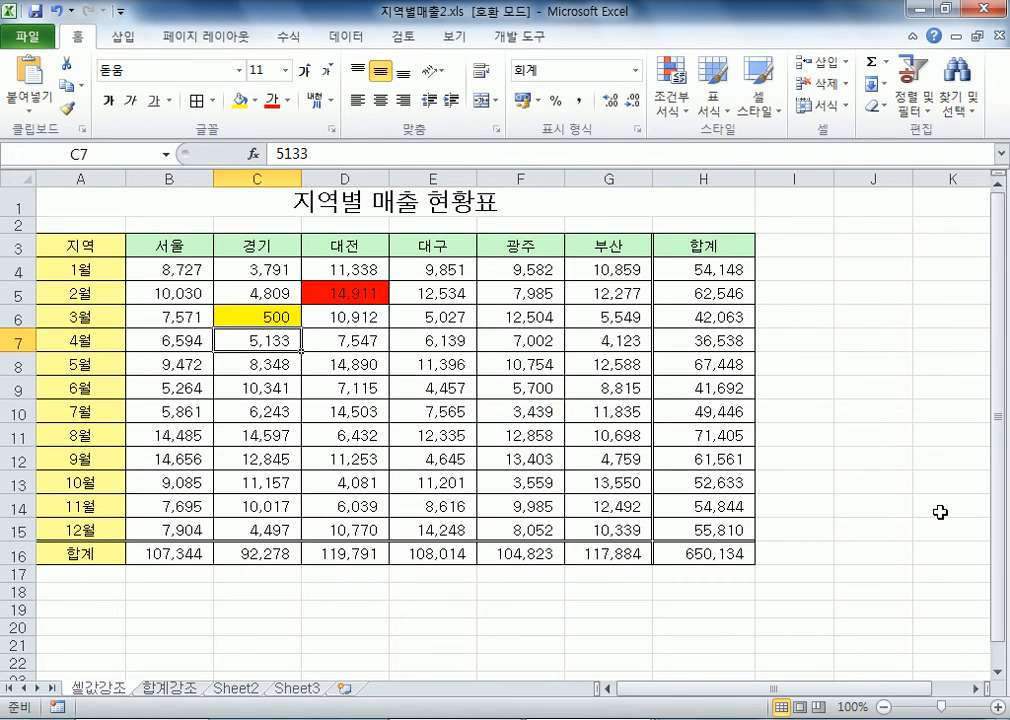
{"action": "left_click", "coordinate": [234, 319]}
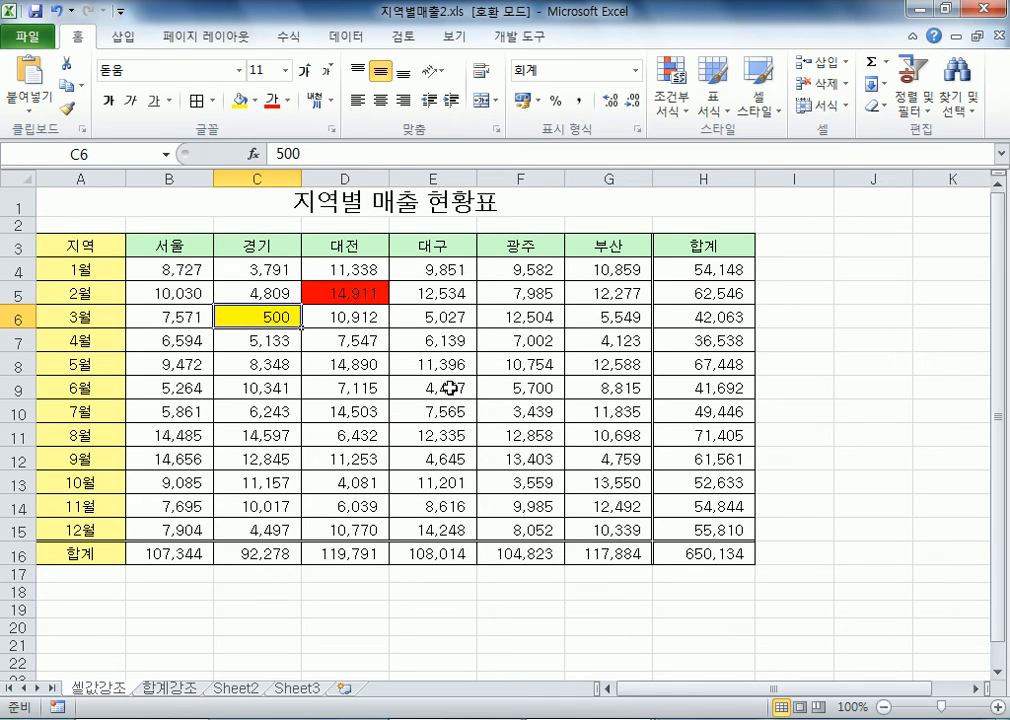
Step: Undo the test entry in cell C6
{"action": "left_click", "coordinate": [520, 408]}
{"action": "left_click", "coordinate": [288, 320]}
{"action": "key", "text": "ctrl+z"}
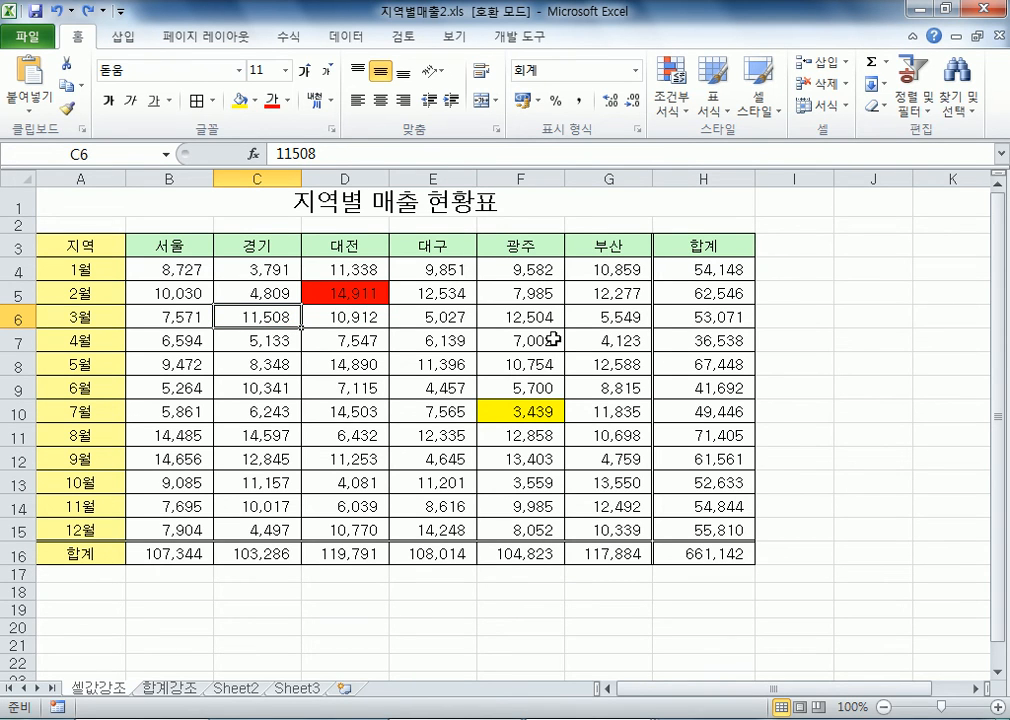
Step: Enter 57000 in cell F9 to test the maximum-value highlighting, and undo the entry
{"action": "left_click", "coordinate": [527, 388]}
{"action": "key", "text": "F2"}
{"action": "type", "text": "0"}
{"action": "key", "text": "Return"}
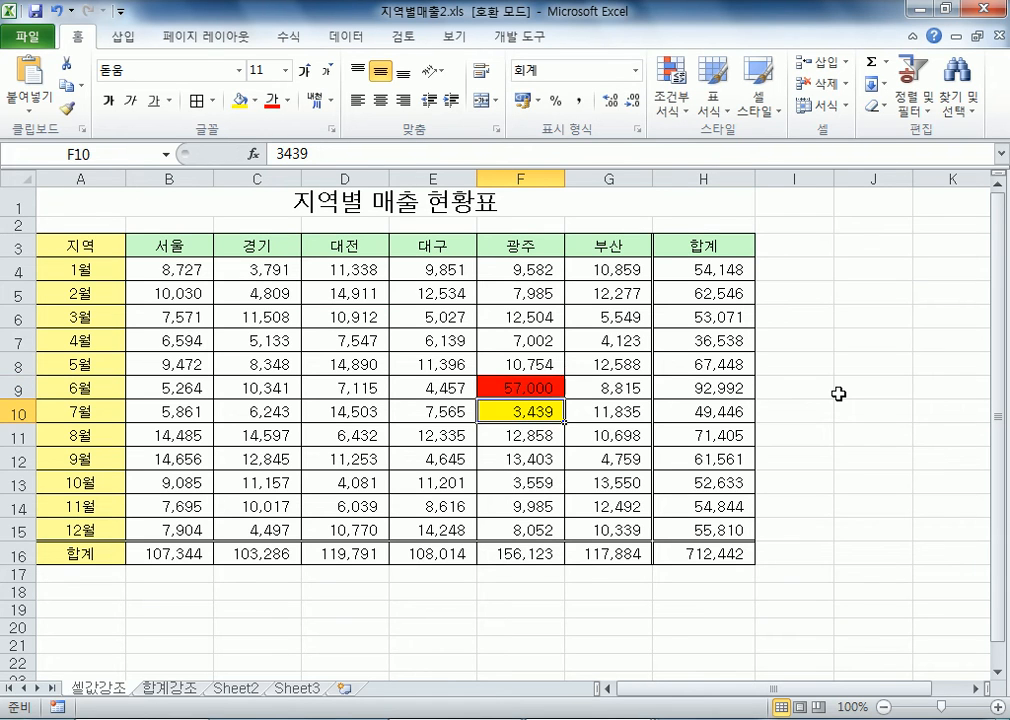
{"action": "key", "text": "ctrl+z"}
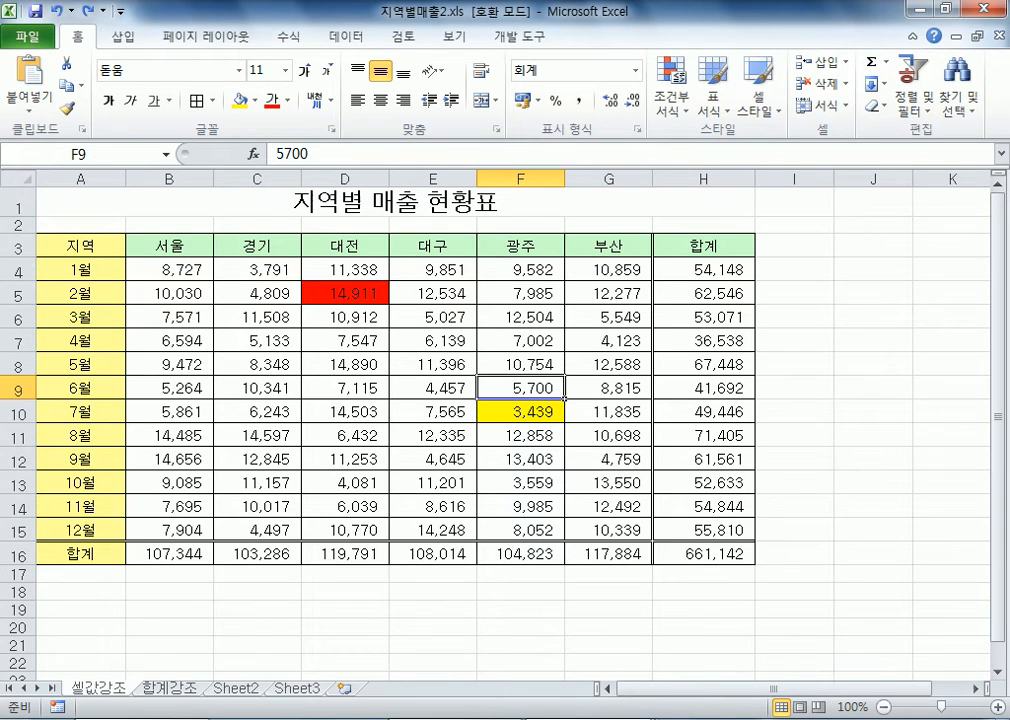
Step: Switch to Notepad and compare the MAX and MIN rule formulas, examining their functions, equals signs and cell references
{"action": "key", "text": "alt+Tab"}
{"action": "left_click_drag", "start_coordinate": [96, 229], "coordinate": [152, 229]}
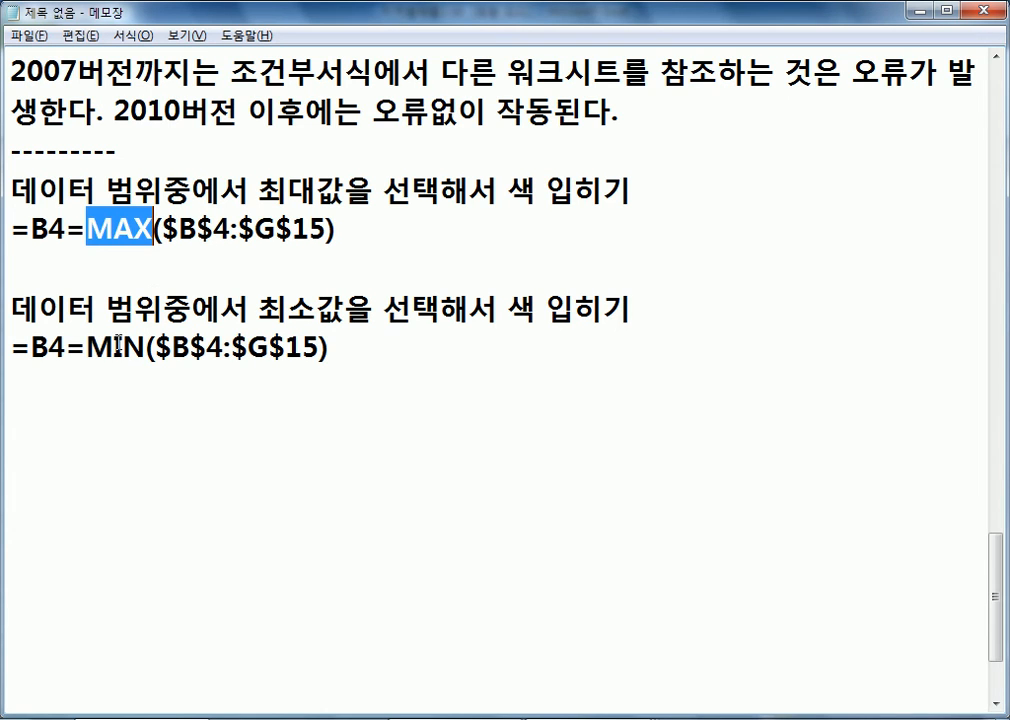
{"action": "left_click_drag", "start_coordinate": [87, 347], "coordinate": [147, 347]}
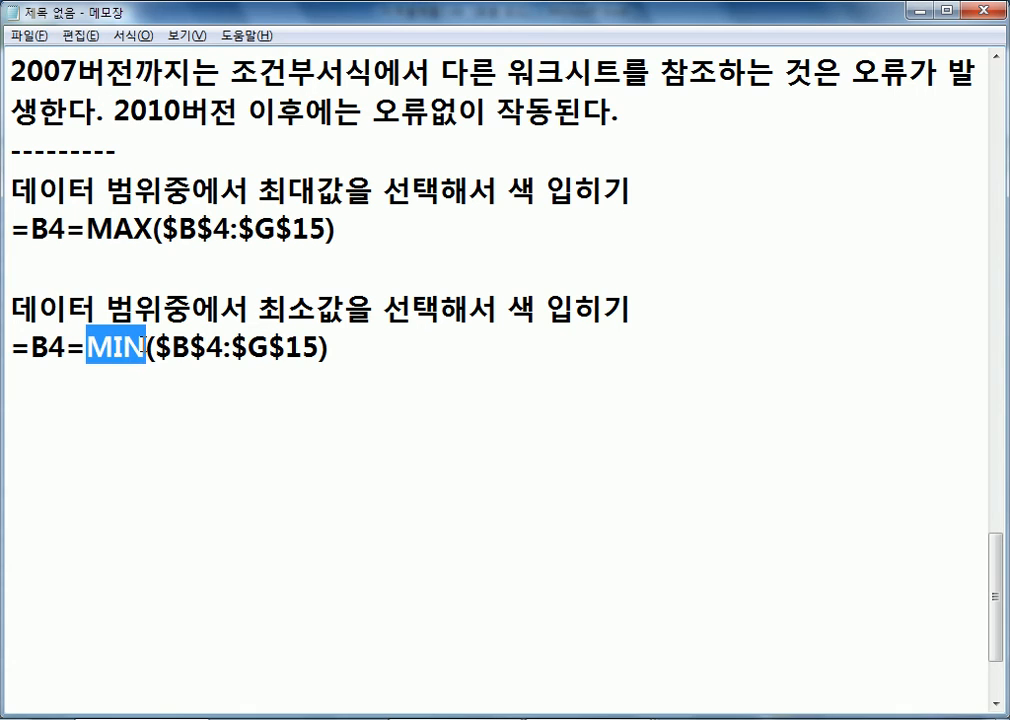
{"action": "left_click", "coordinate": [183, 388]}
{"action": "left_click_drag", "start_coordinate": [31, 222], "coordinate": [339, 220]}
{"action": "left_click_drag", "start_coordinate": [67, 226], "coordinate": [86, 226]}
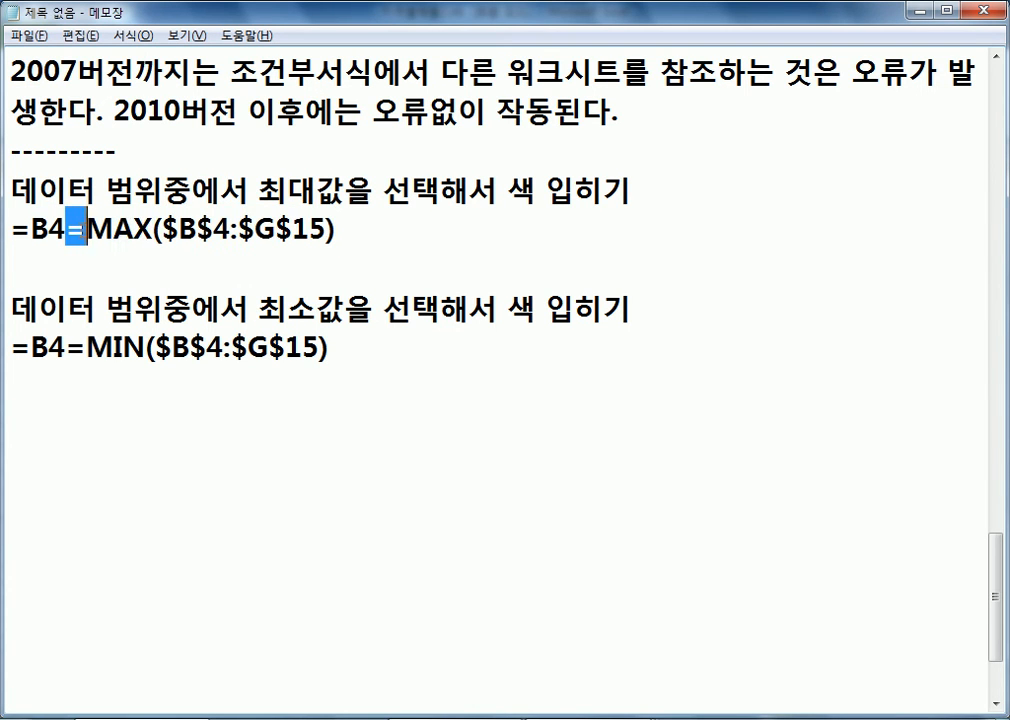
{"action": "left_click_drag", "start_coordinate": [30, 347], "coordinate": [334, 347]}
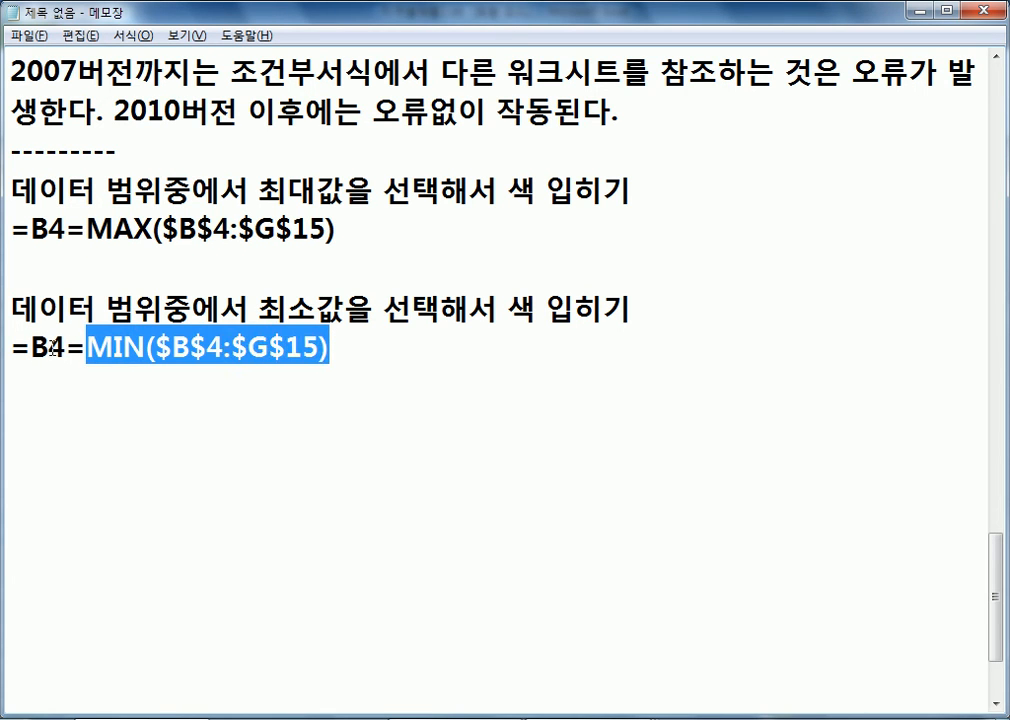
{"action": "left_click_drag", "start_coordinate": [66, 347], "coordinate": [76, 350]}
{"action": "left_click_drag", "start_coordinate": [31, 229], "coordinate": [12, 229]}
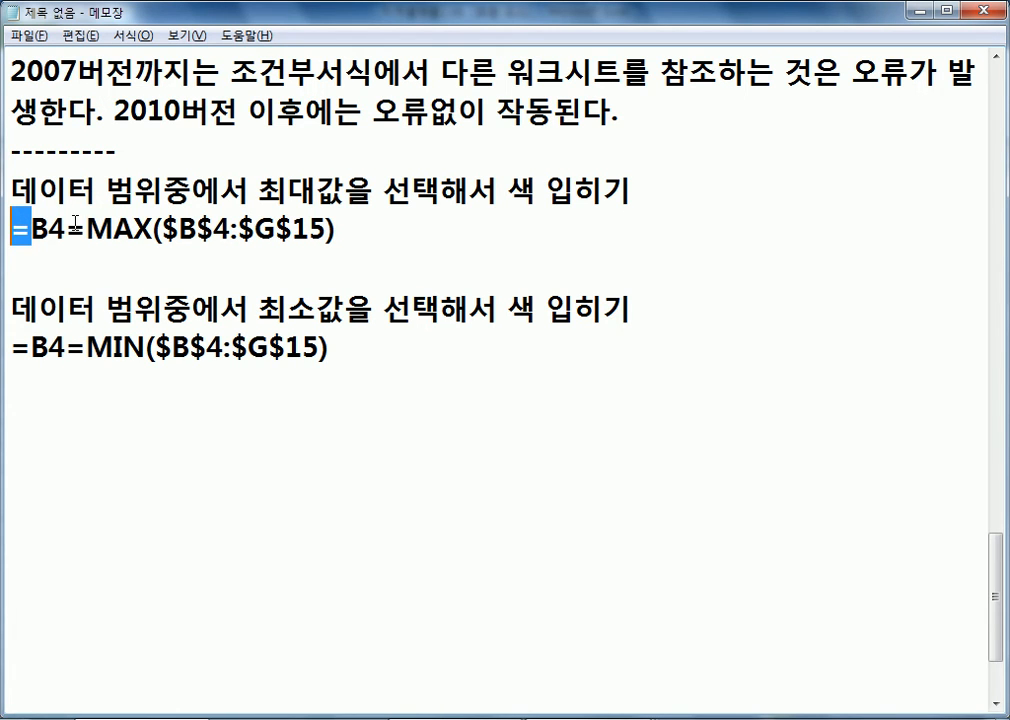
{"action": "left_click_drag", "start_coordinate": [66, 229], "coordinate": [87, 229]}
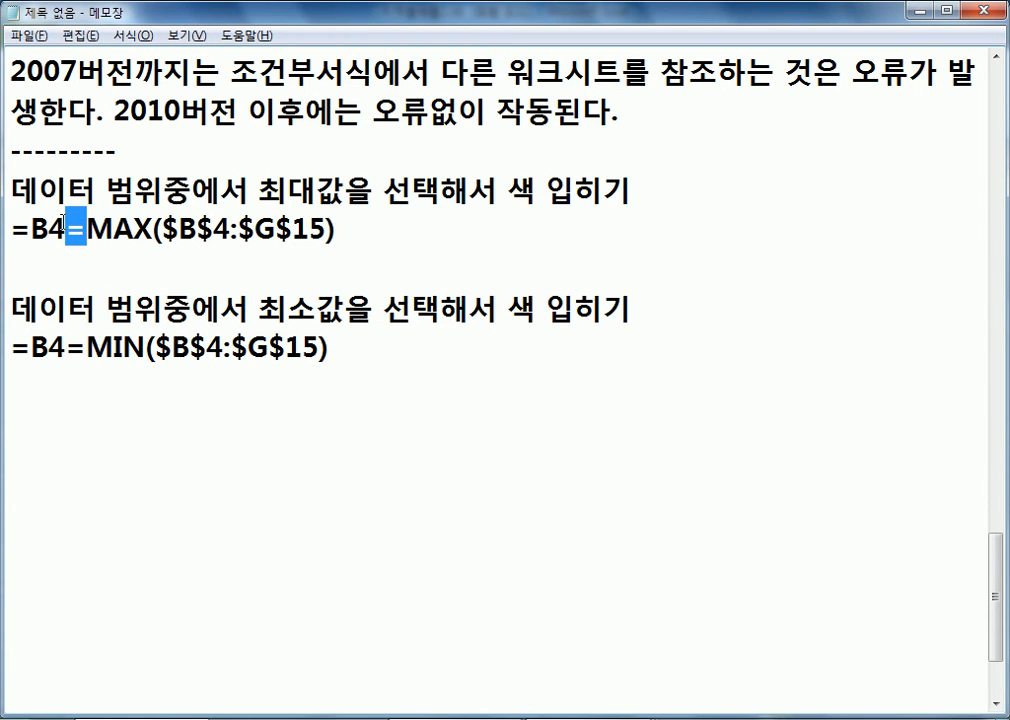
{"action": "left_click_drag", "start_coordinate": [87, 348], "coordinate": [157, 349]}
{"action": "left_click", "coordinate": [50, 352]}
{"action": "left_click", "coordinate": [81, 416]}
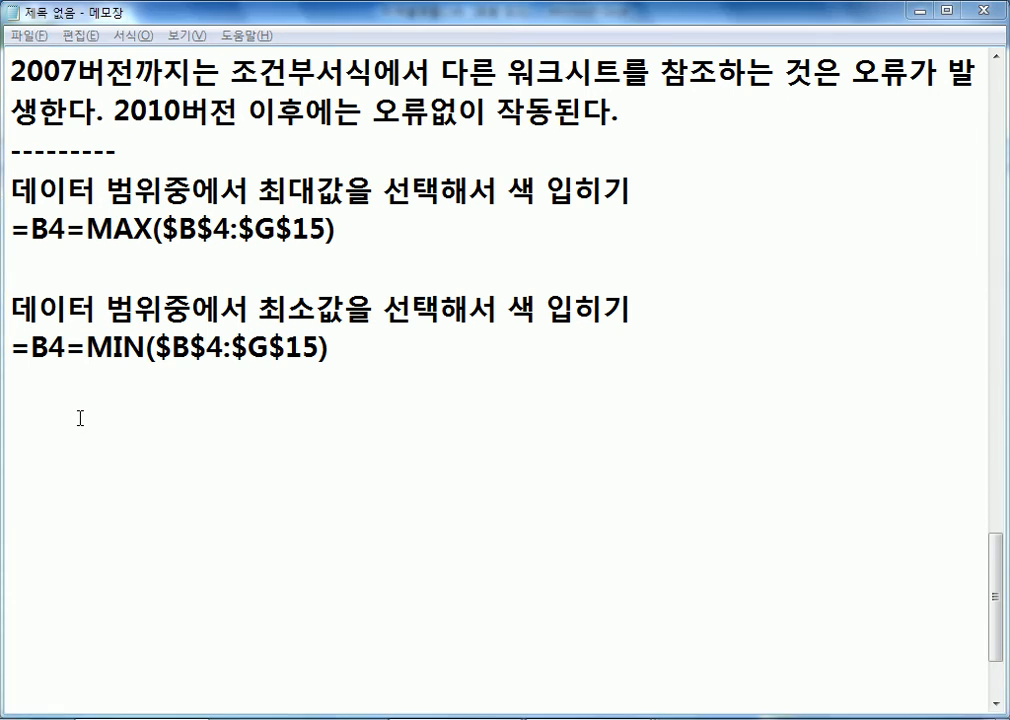
Step: Switch to Excel and open the 합계강조 sheet
{"action": "key", "text": "alt+Tab"}
{"action": "left_click", "coordinate": [155, 689]}
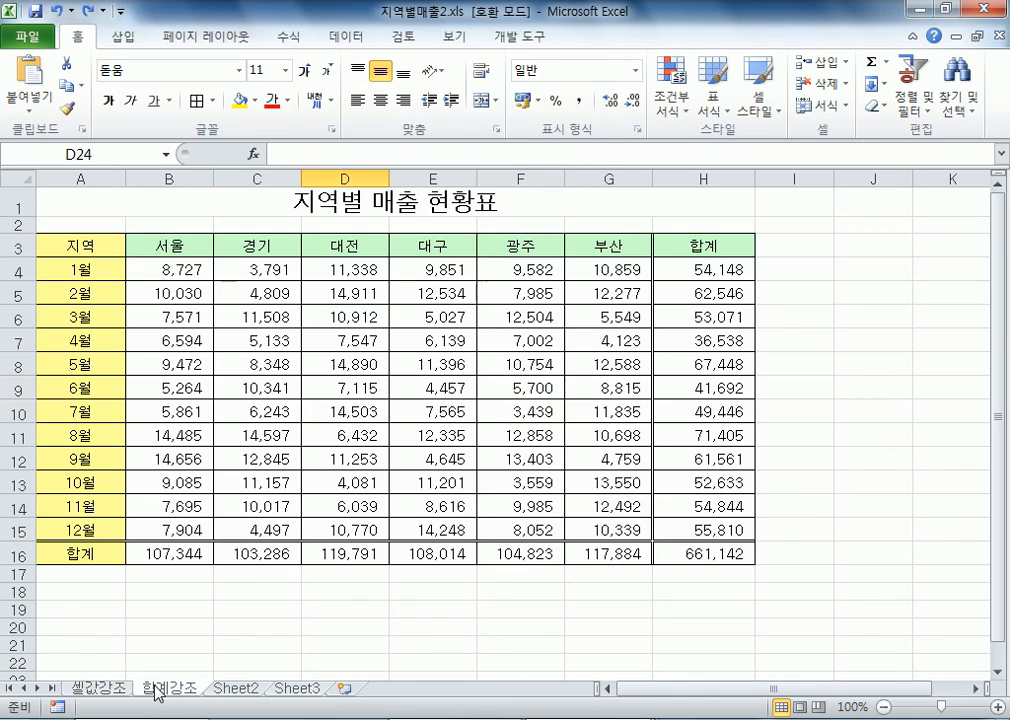
{"action": "left_click", "coordinate": [115, 689]}
{"action": "left_click", "coordinate": [160, 688]}
Step: Examine the regional sales data in B4:G15 and the monthly total formulas in H4:H15
{"action": "left_click_drag", "start_coordinate": [683, 266], "coordinate": [705, 528]}
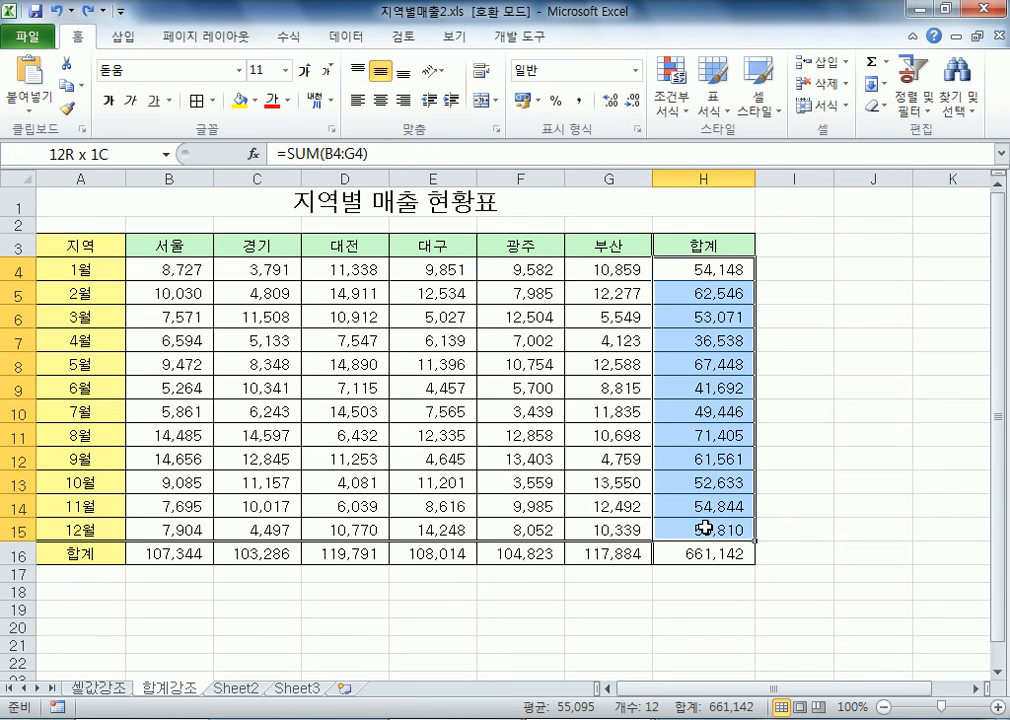
{"action": "left_click_drag", "start_coordinate": [170, 269], "coordinate": [617, 527]}
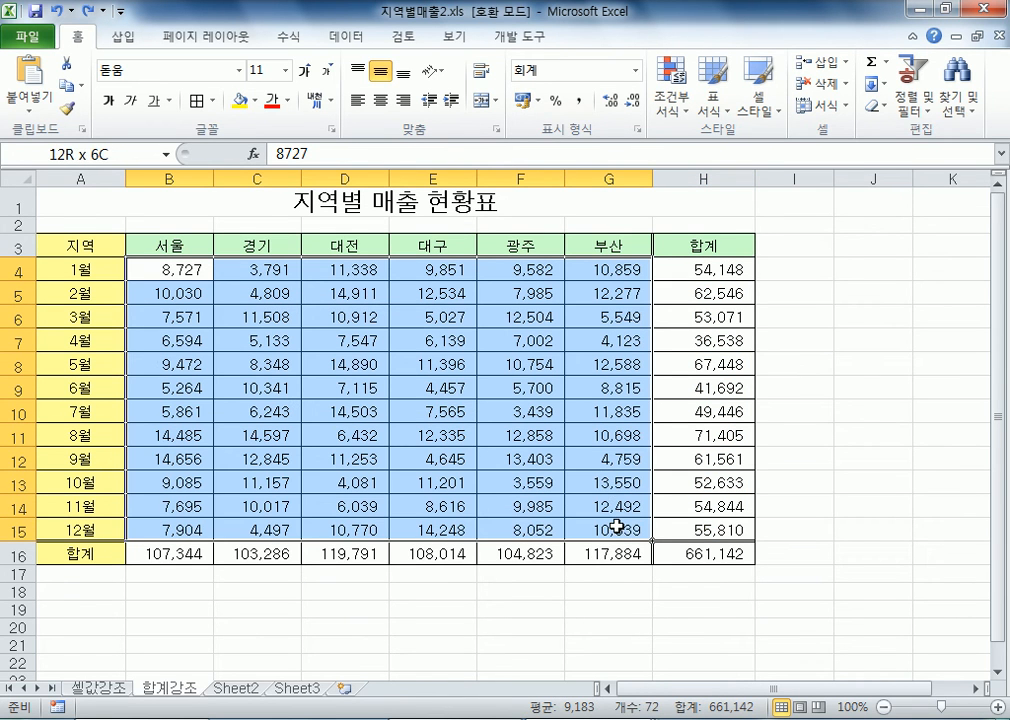
{"action": "left_click_drag", "start_coordinate": [704, 269], "coordinate": [720, 333]}
{"action": "left_click", "coordinate": [684, 269]}
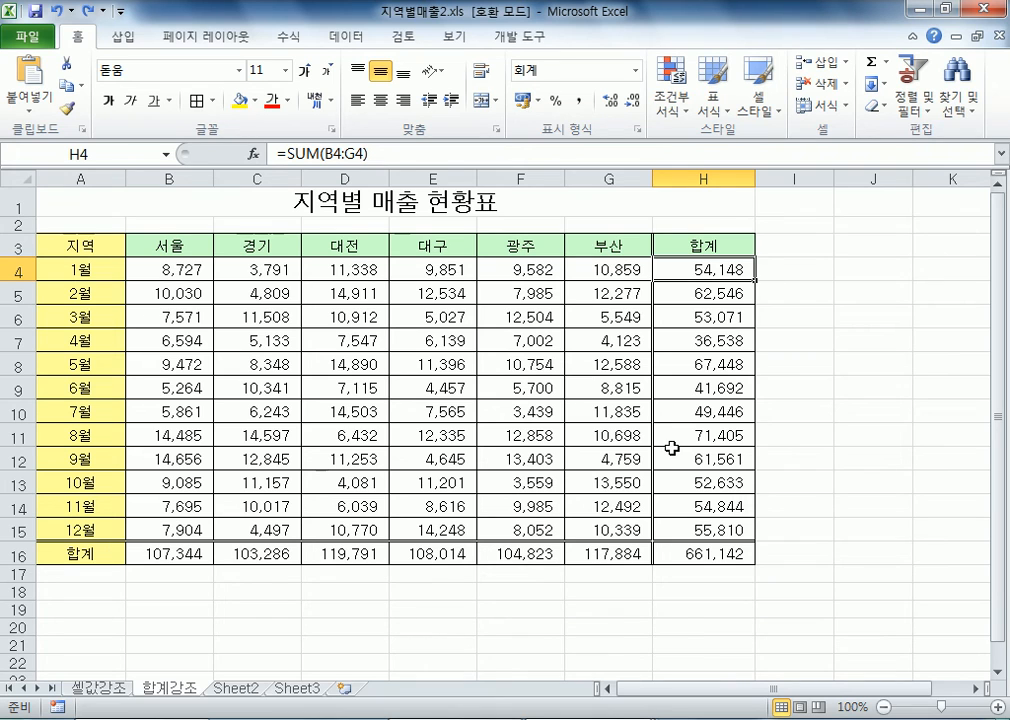
{"action": "left_click", "coordinate": [758, 364]}
{"action": "left_click", "coordinate": [719, 358]}
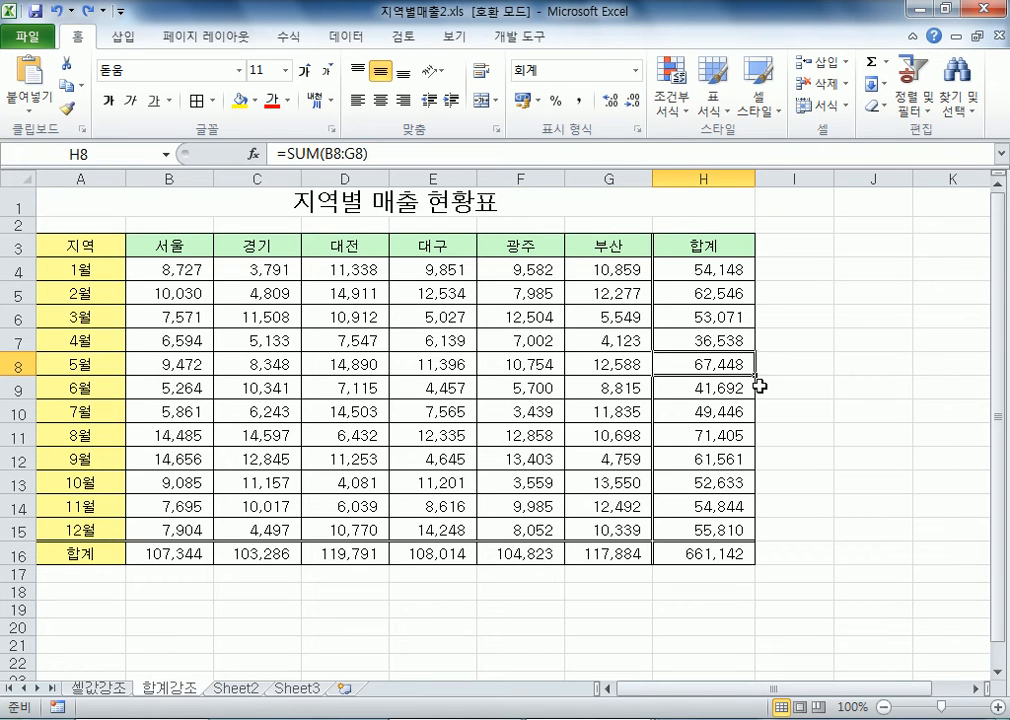
{"action": "left_click", "coordinate": [705, 290]}
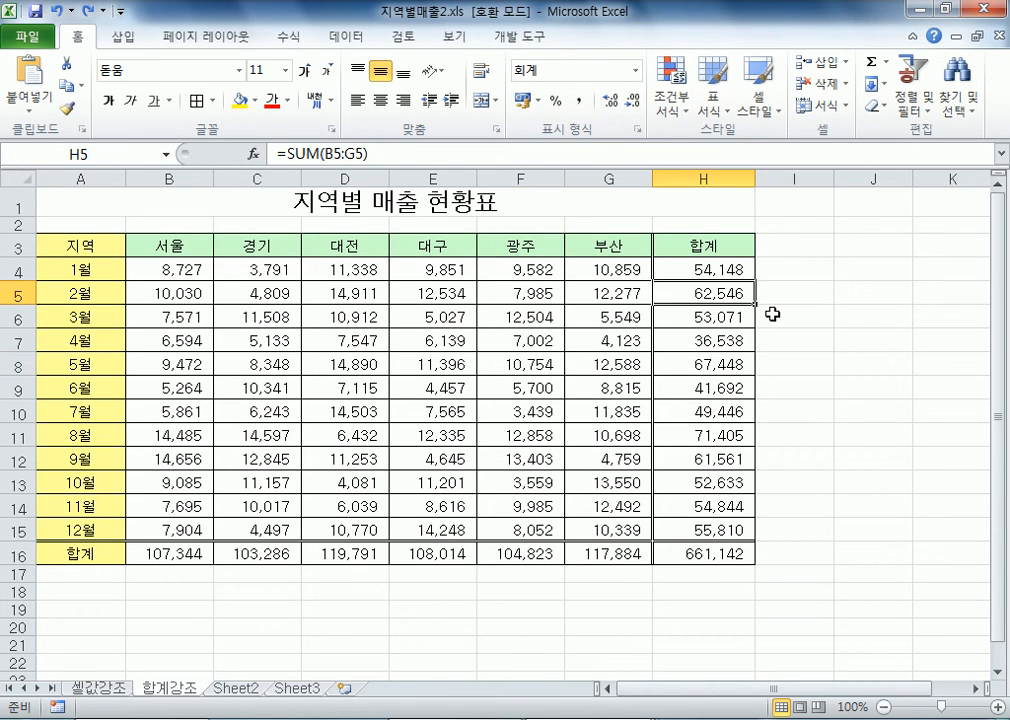
{"action": "left_click", "coordinate": [716, 435]}
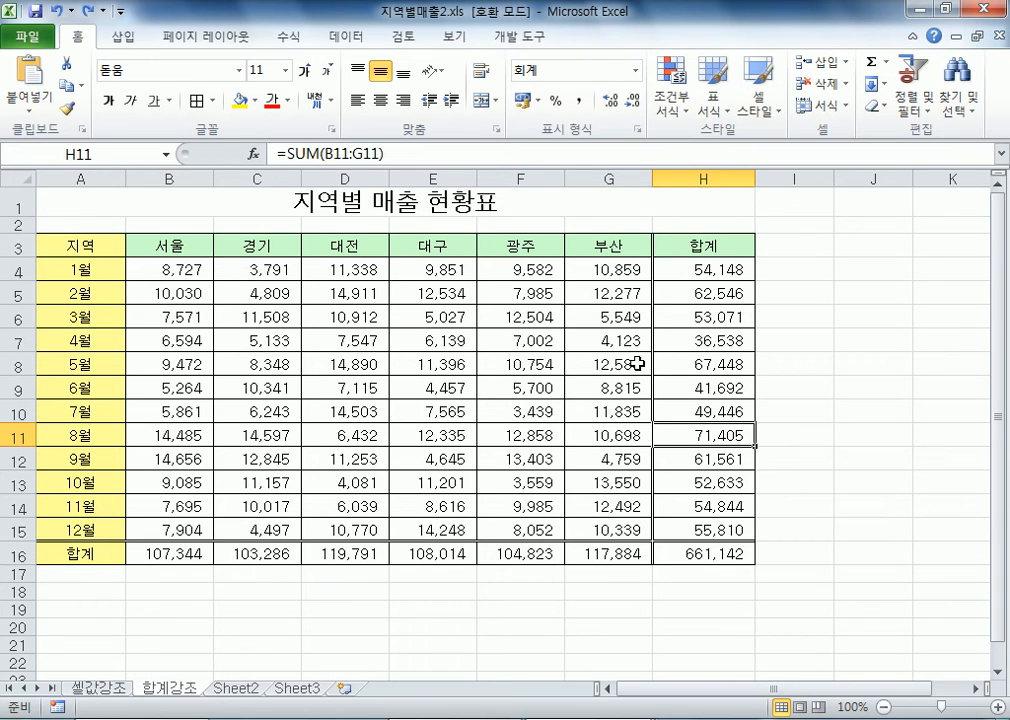
Step: Start a new formula-based conditional formatting rule for the range A4:H15
{"action": "left_click_drag", "start_coordinate": [72, 268], "coordinate": [692, 530]}
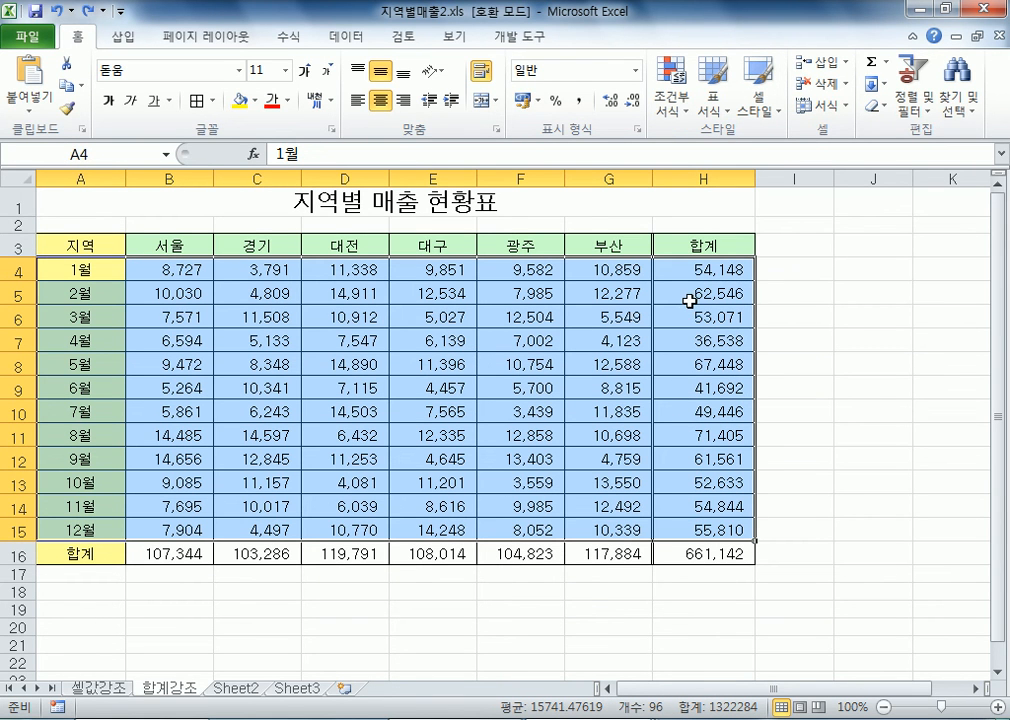
{"action": "left_click", "coordinate": [88, 265]}
{"action": "left_click_drag", "start_coordinate": [88, 265], "coordinate": [700, 530]}
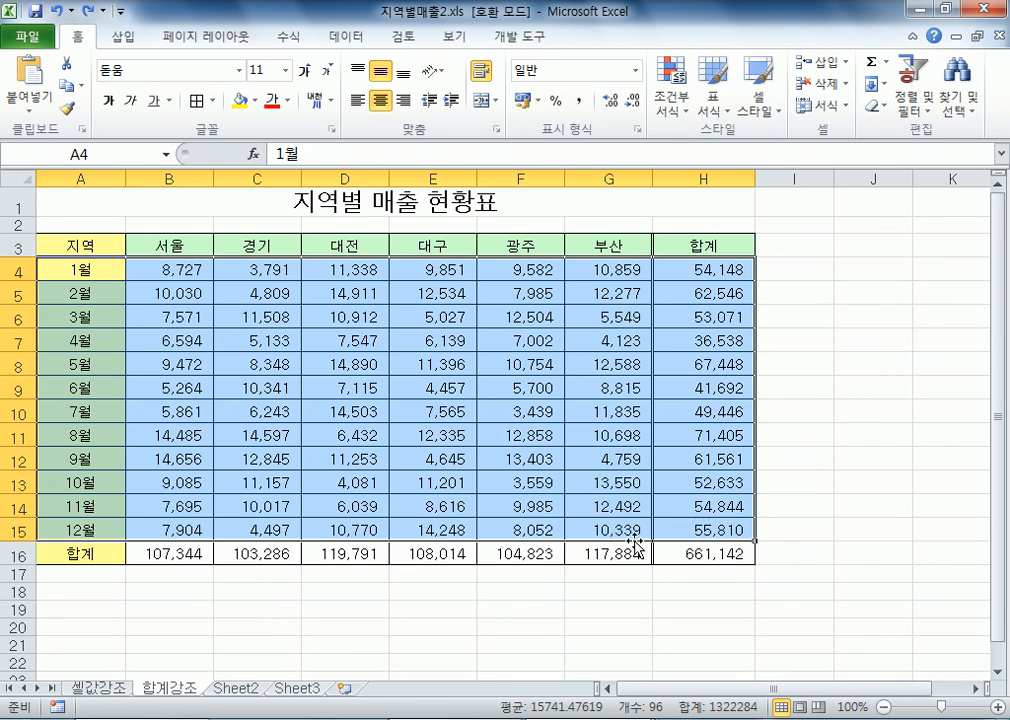
{"action": "left_click", "coordinate": [672, 98]}
{"action": "left_click", "coordinate": [729, 355]}
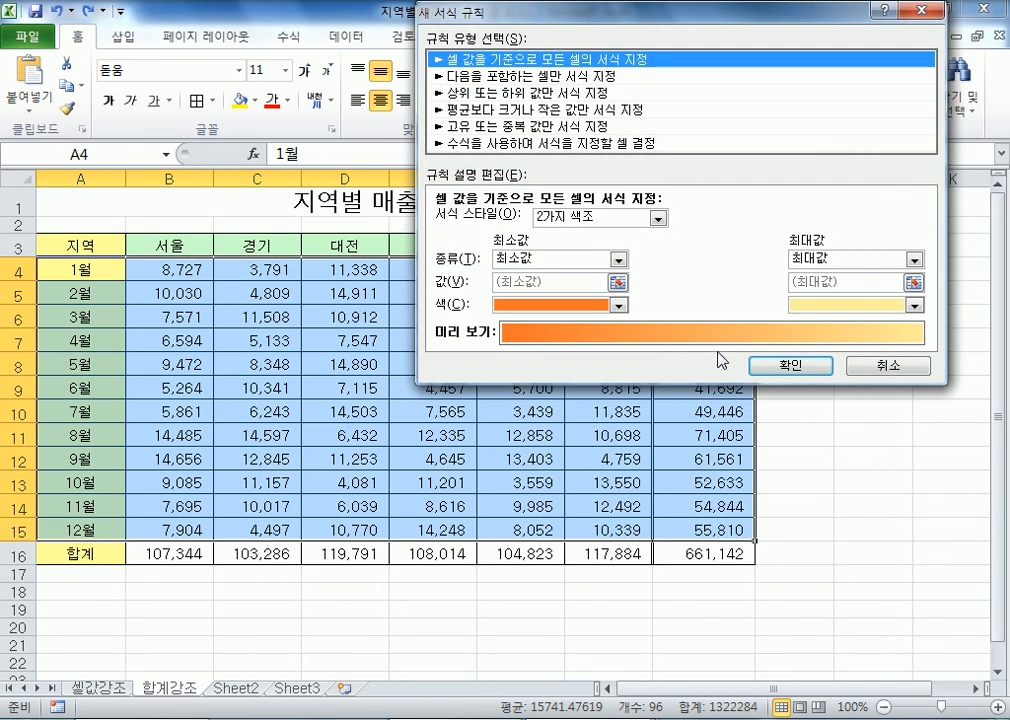
{"action": "left_click", "coordinate": [497, 145]}
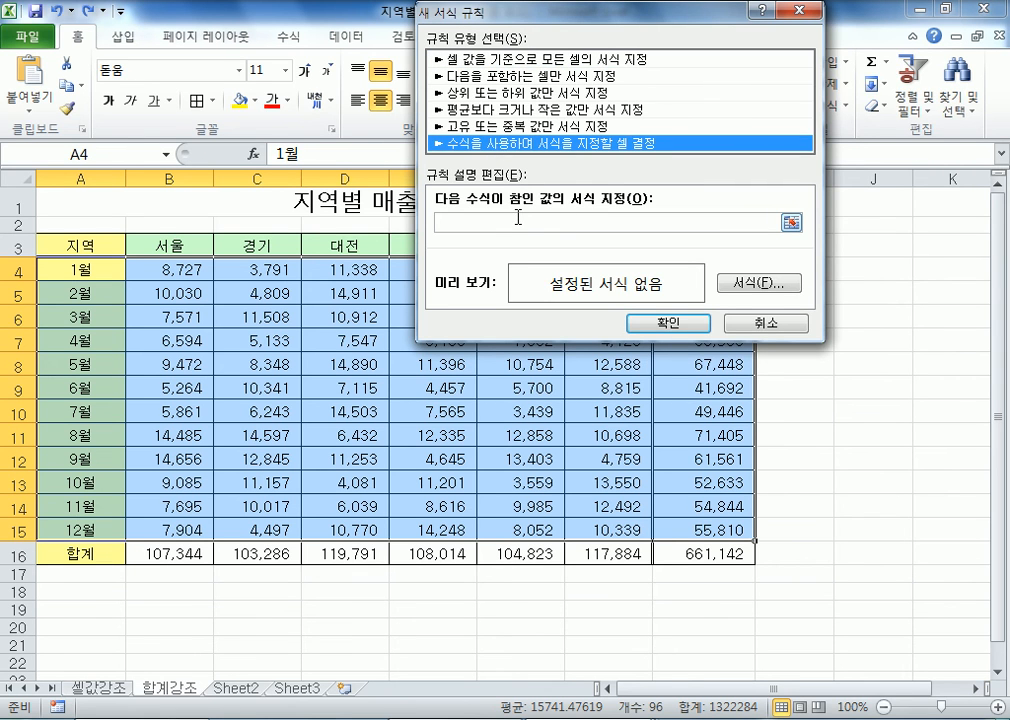
Step: Enter the rule formula =$H4>=LARGE($H$4:$H$15,3) to pick the rows with the three highest totals
{"action": "key", "text": "Tab"}
{"action": "left_click_drag", "start_coordinate": [514, 19], "coordinate": [150, 33]}
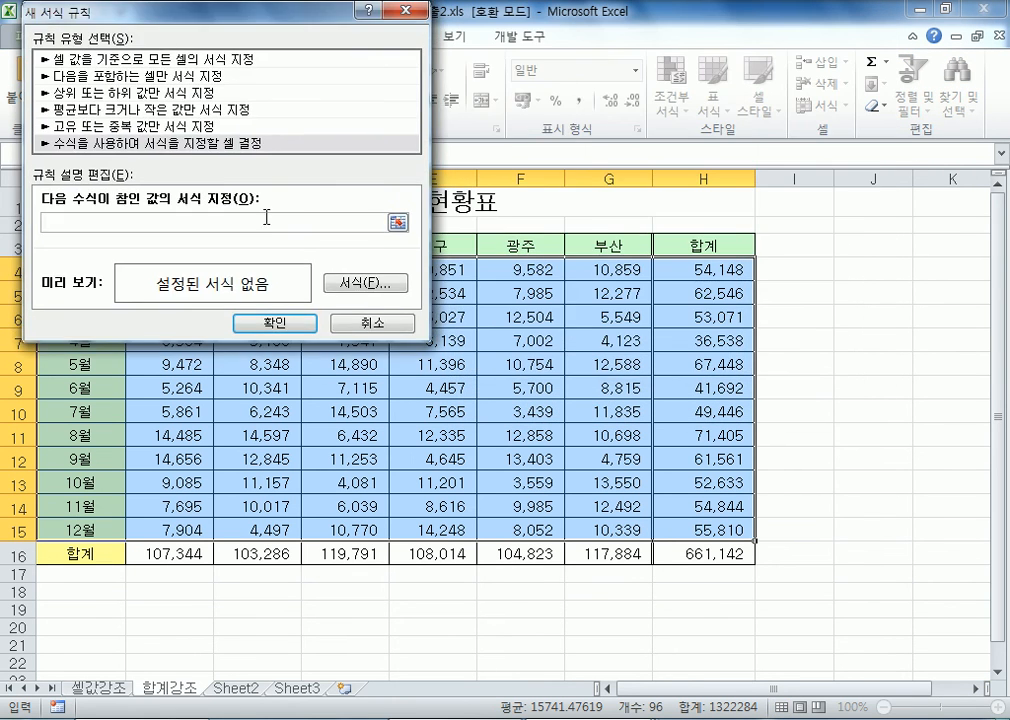
{"action": "left_click", "coordinate": [688, 268]}
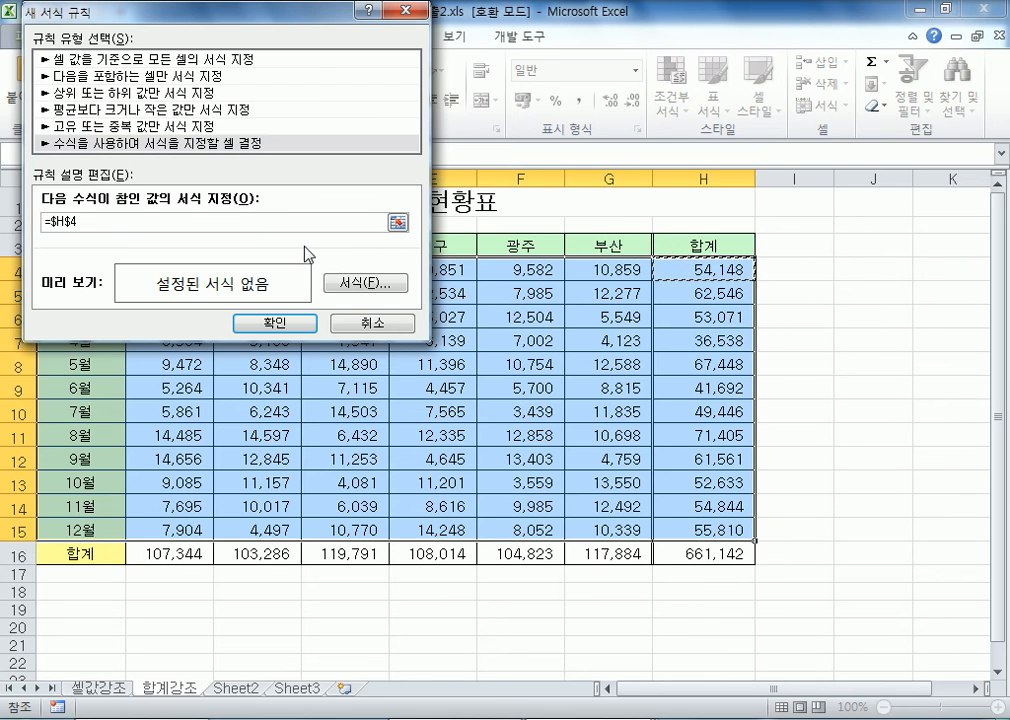
{"action": "key", "text": "F4"}
{"action": "key", "text": "F4"}
{"action": "type", "text": ">=LA"}
{"action": "type", "text": "RGE("}
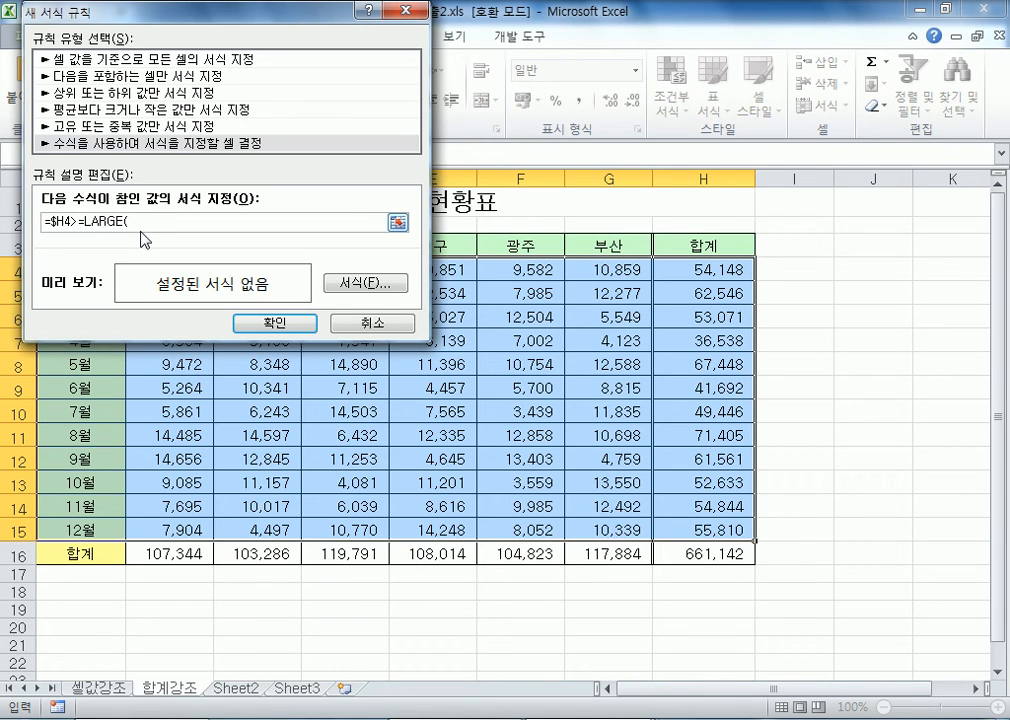
{"action": "left_click_drag", "start_coordinate": [703, 266], "coordinate": [708, 522]}
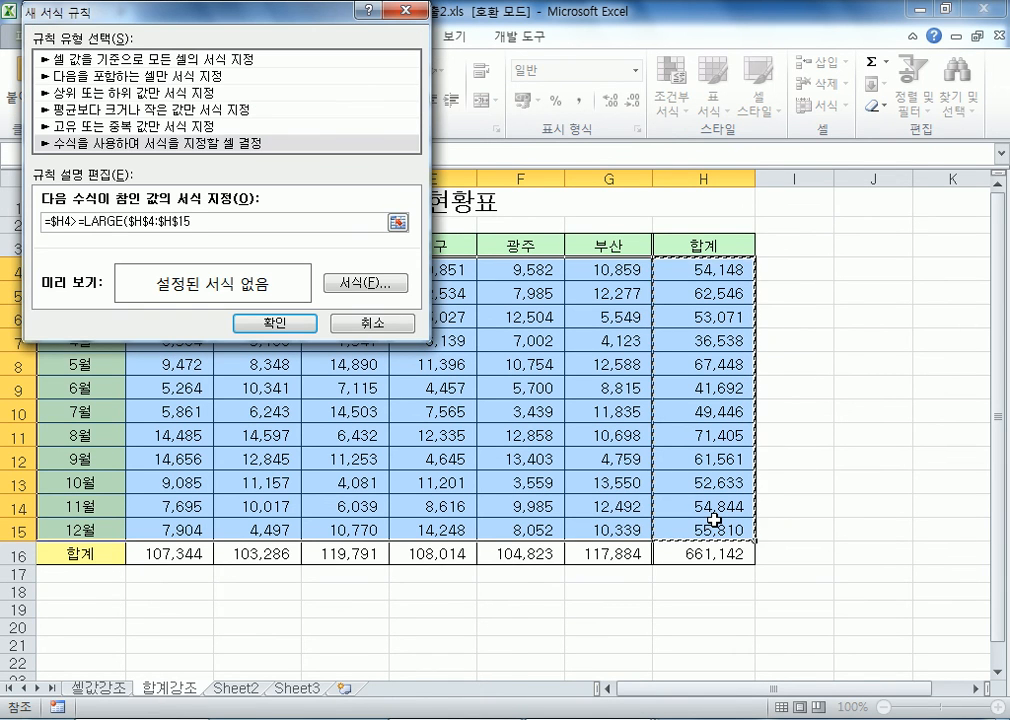
{"action": "type", "text": ",3"}
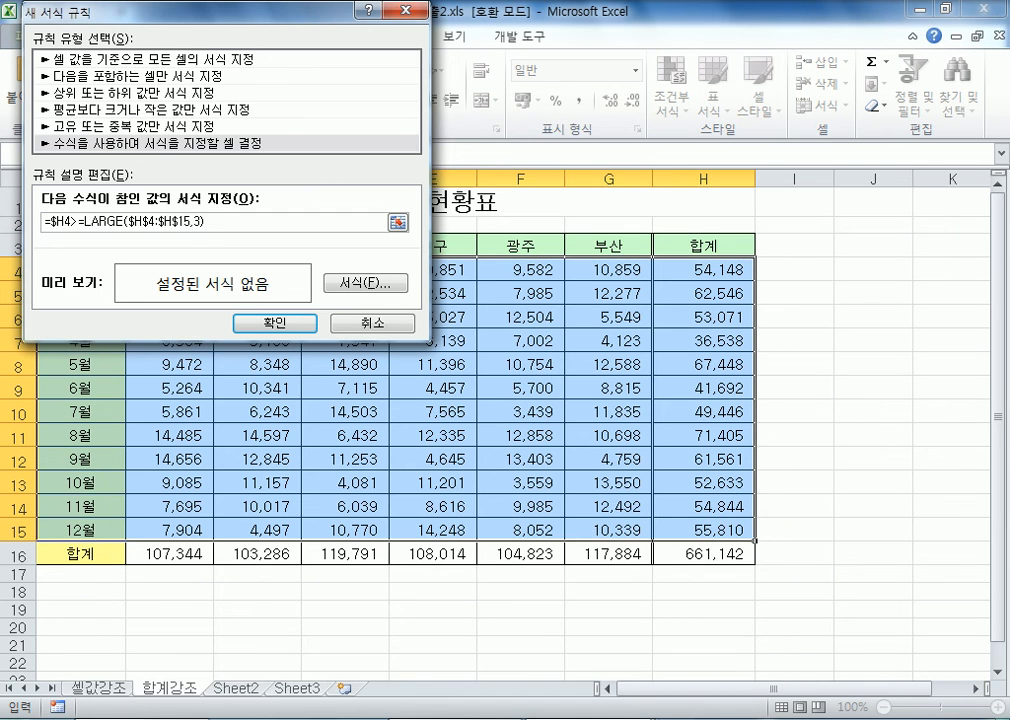
Step: Switch to Notepad and add a dashed separator line below the MIN formula
{"action": "left_click", "coordinate": [165, 718]}
{"action": "key", "text": "BackSpace"}
{"action": "type", "text": "----------"}
{"action": "key", "text": "Return"}
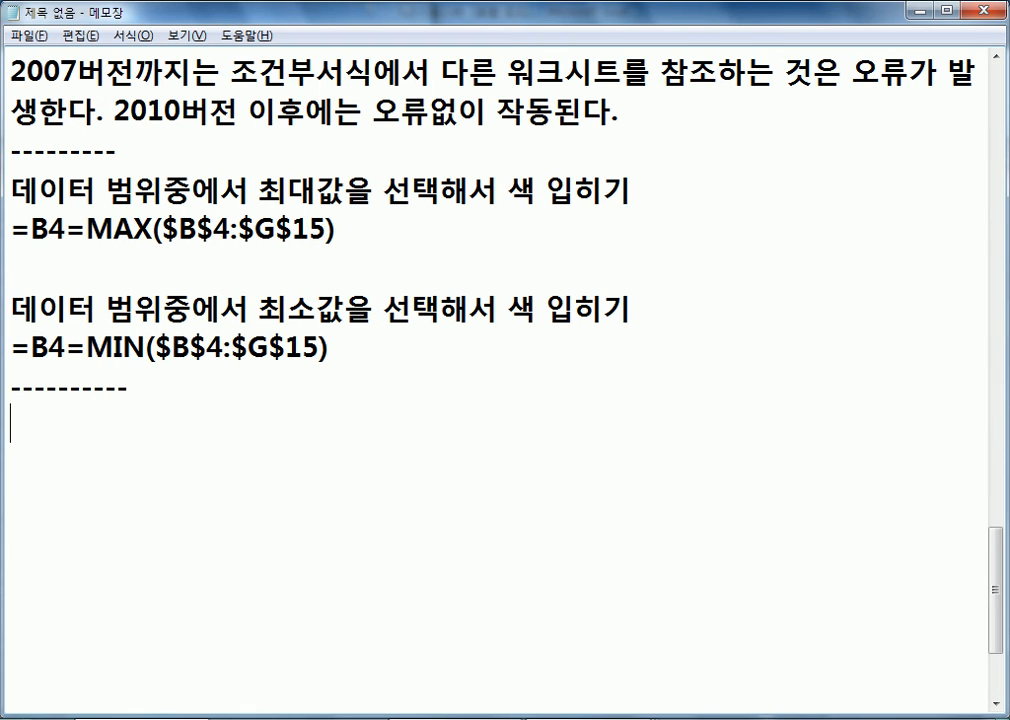
Step: Write the note heading "합계란에서 상위 3개를 선택해서 서식설정" below the separator
{"action": "type", "text": "GKQR"}
{"action": "key", "text": "BackSpace"}
{"action": "key", "text": "BackSpace"}
{"action": "key", "text": "BackSpace"}
{"action": "key", "text": "BackSpace"}
{"action": "key", "text": "Hangul"}
{"action": "type", "text": "하ㅣㅂㄱ"}
{"action": "key", "text": "BackSpace"}
{"action": "key", "text": "BackSpace"}
{"action": "key", "text": "BackSpace"}
{"action": "type", "text": "ㅂ계라"}
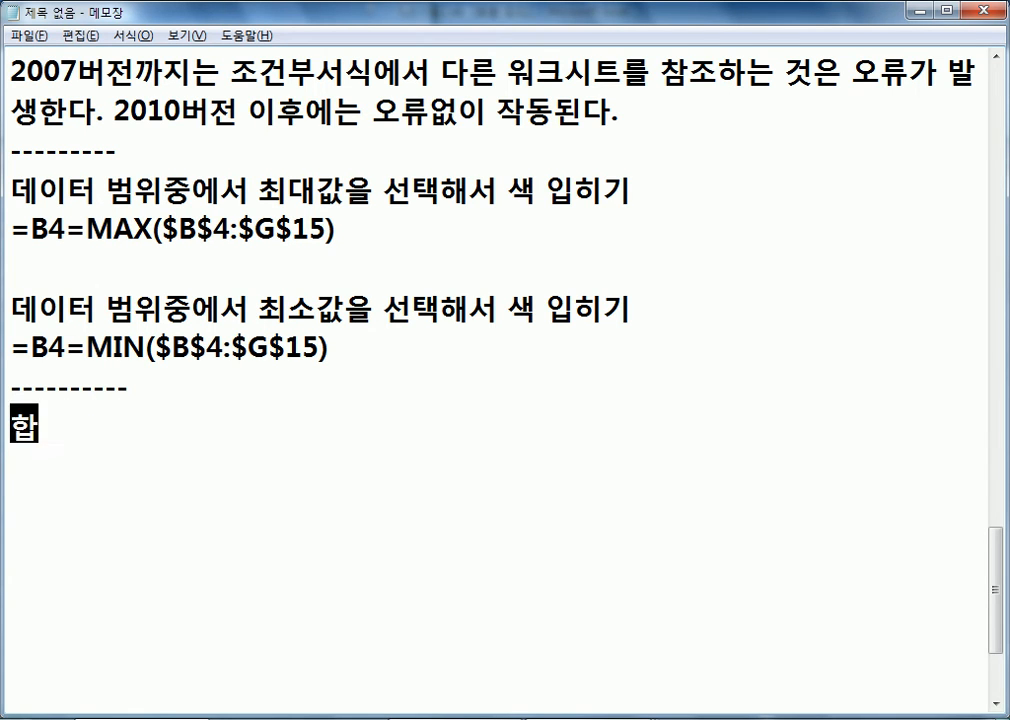
{"action": "type", "text": "ㄴ에서"}
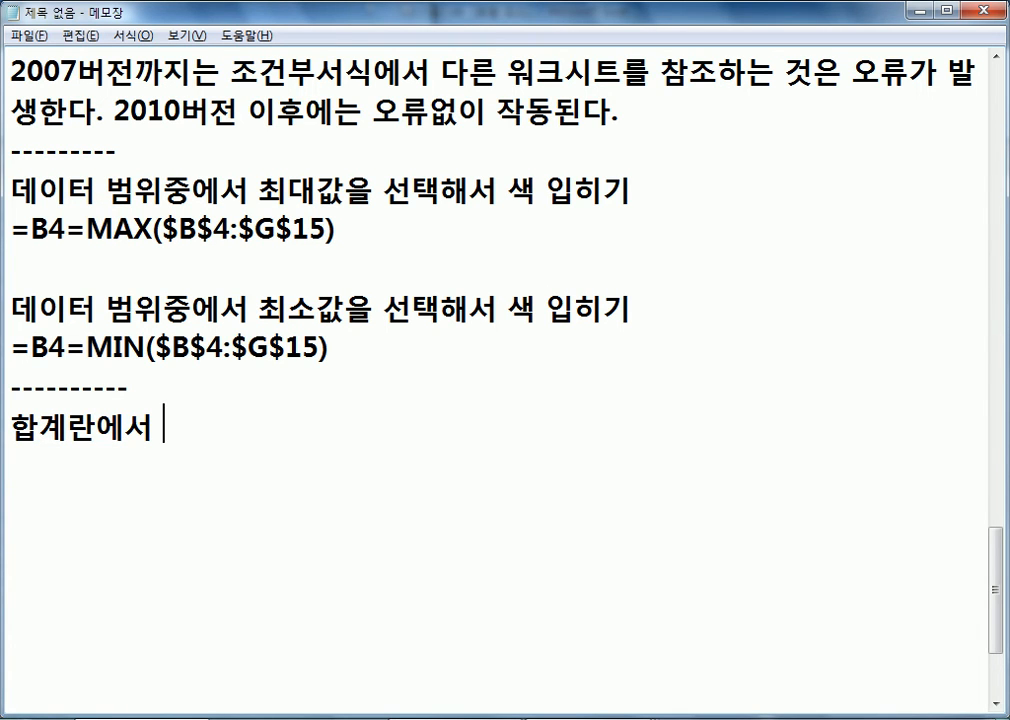
{"action": "type", "text": " 상위"}
{"action": "type", "text": "개를 "}
{"action": "type", "text": "선택해서"}
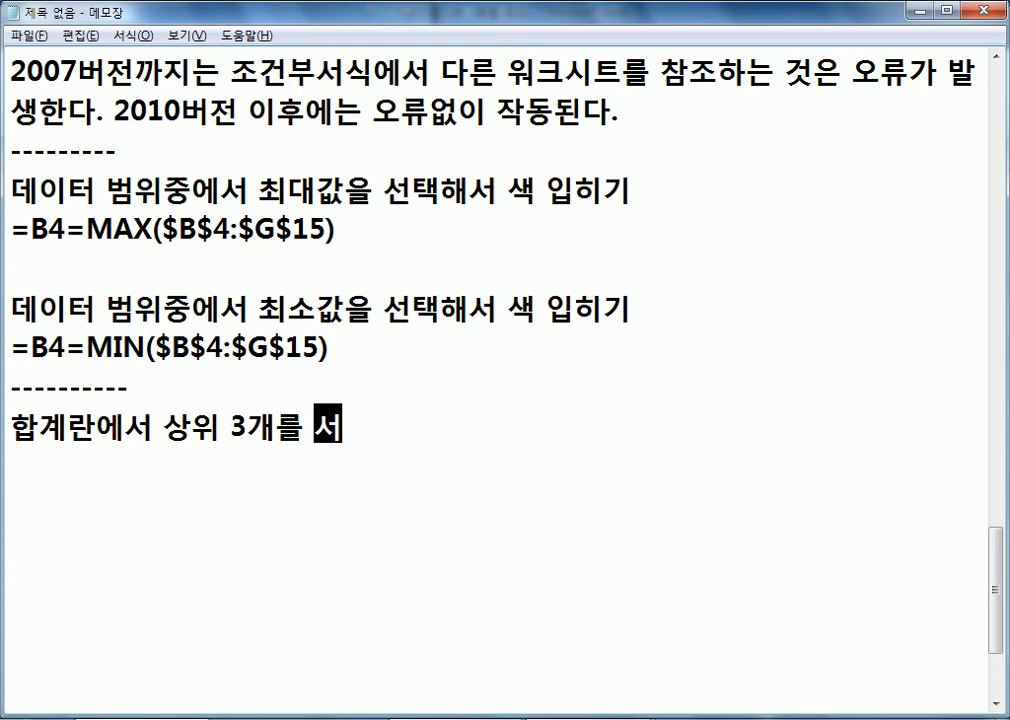
{"action": "type", "text": " 서식설"}
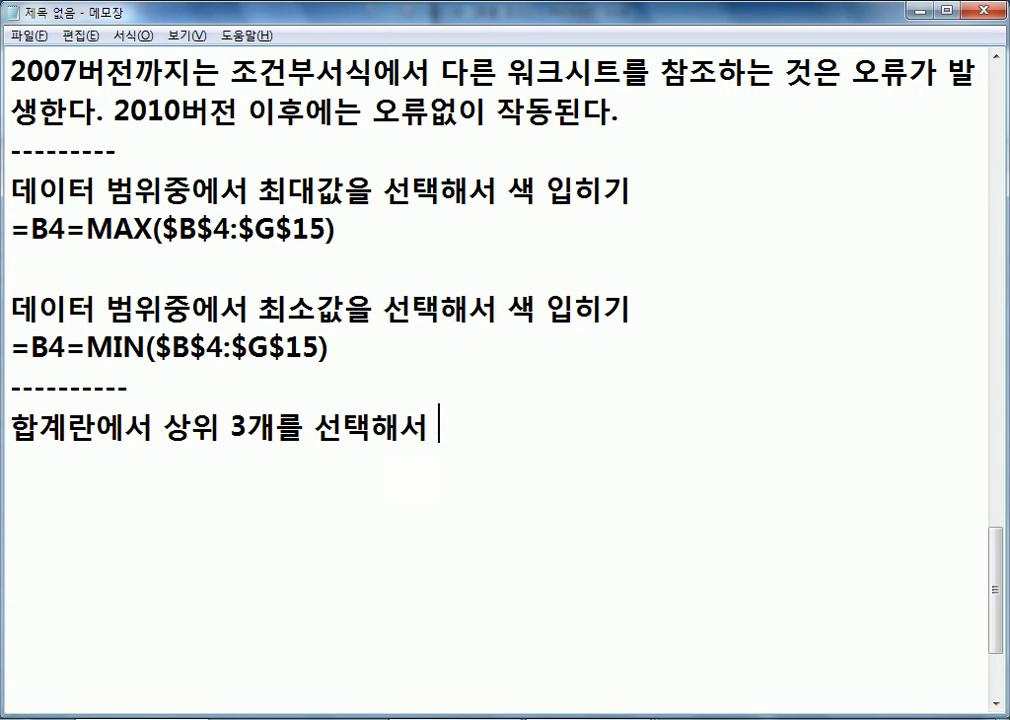
{"action": "type", "text": "정"}
{"action": "key", "text": "Return"}
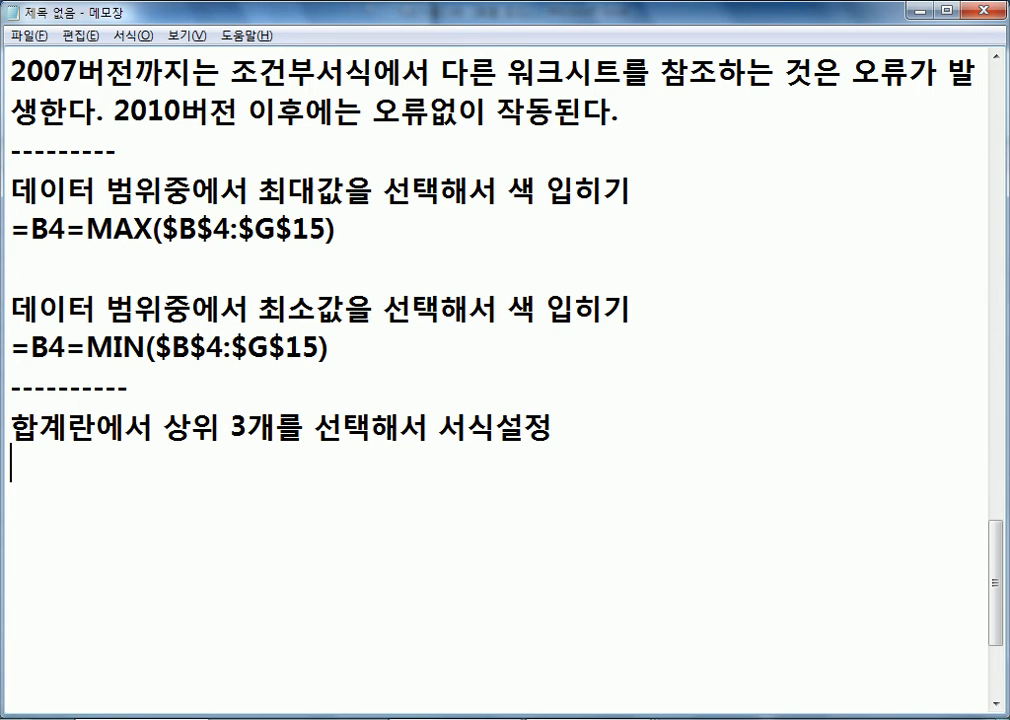
Step: Switch back to Excel, give the new top-three rule a bold red font format, and apply it to the table
{"action": "key", "text": "alt+Tab"}
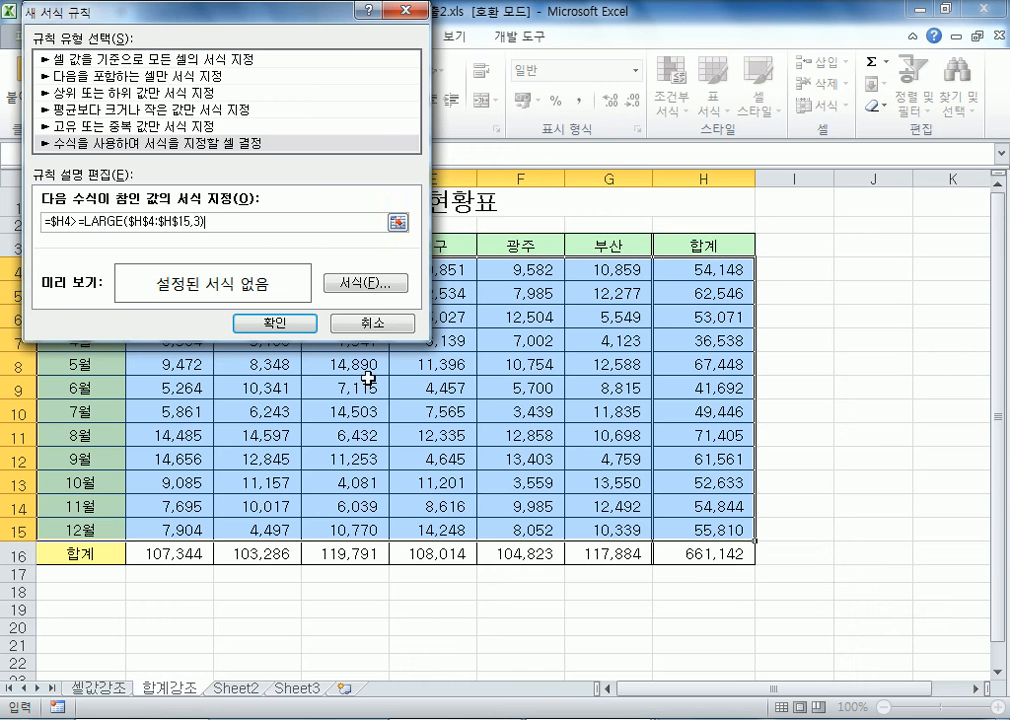
{"action": "left_click", "coordinate": [353, 288]}
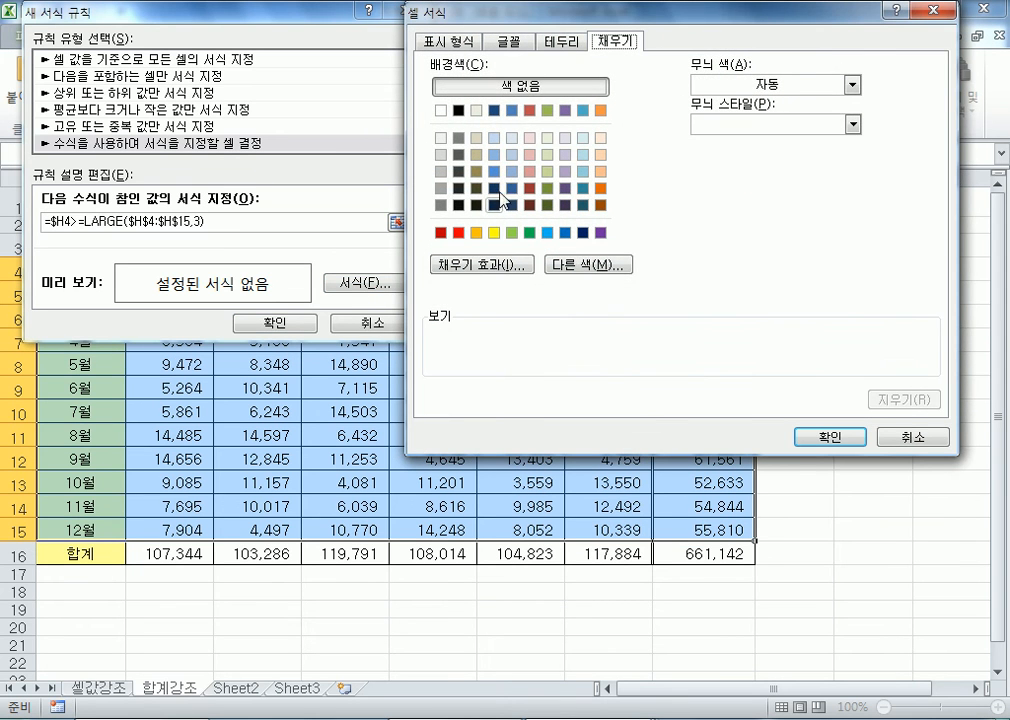
{"action": "left_click", "coordinate": [509, 42]}
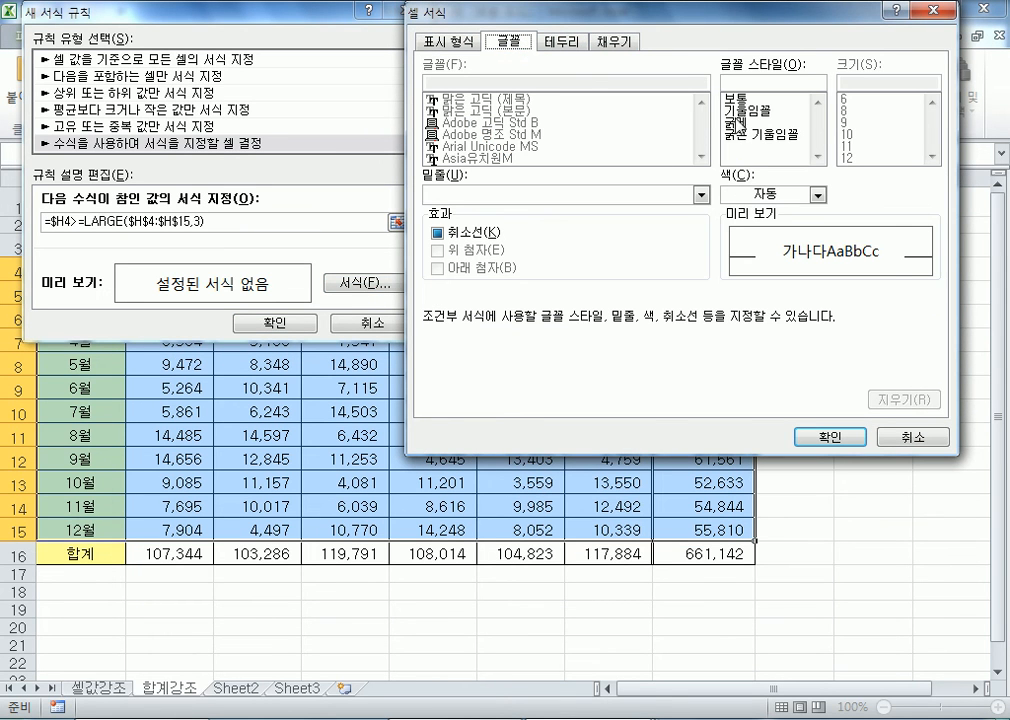
{"action": "left_click", "coordinate": [740, 122]}
{"action": "left_click", "coordinate": [818, 195]}
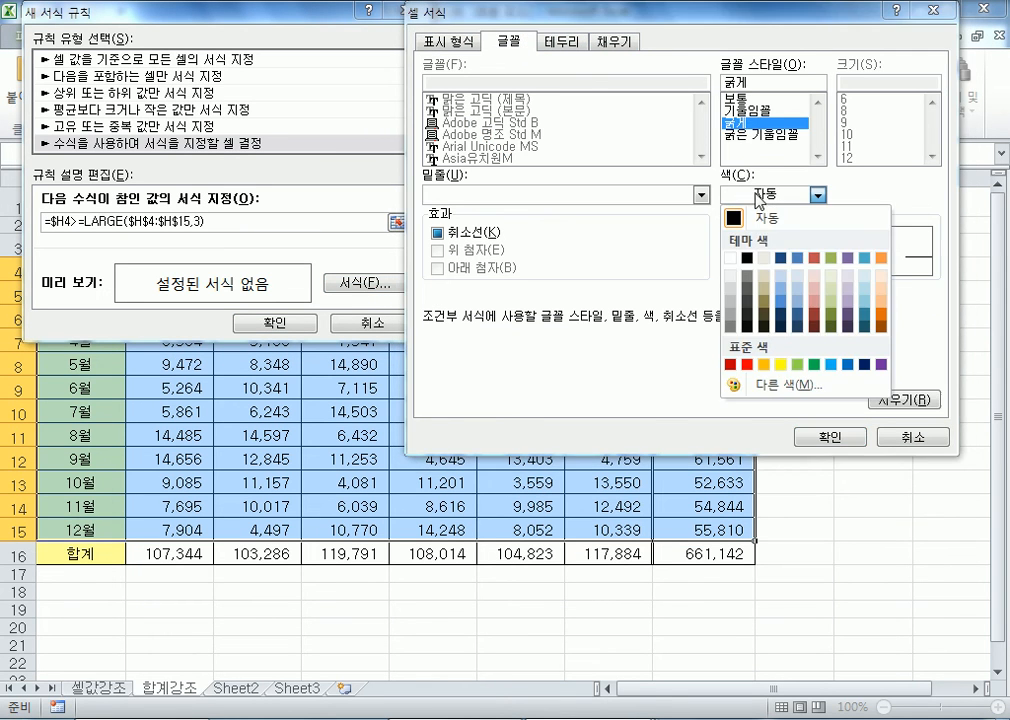
{"action": "left_click", "coordinate": [746, 364]}
{"action": "left_click", "coordinate": [831, 437]}
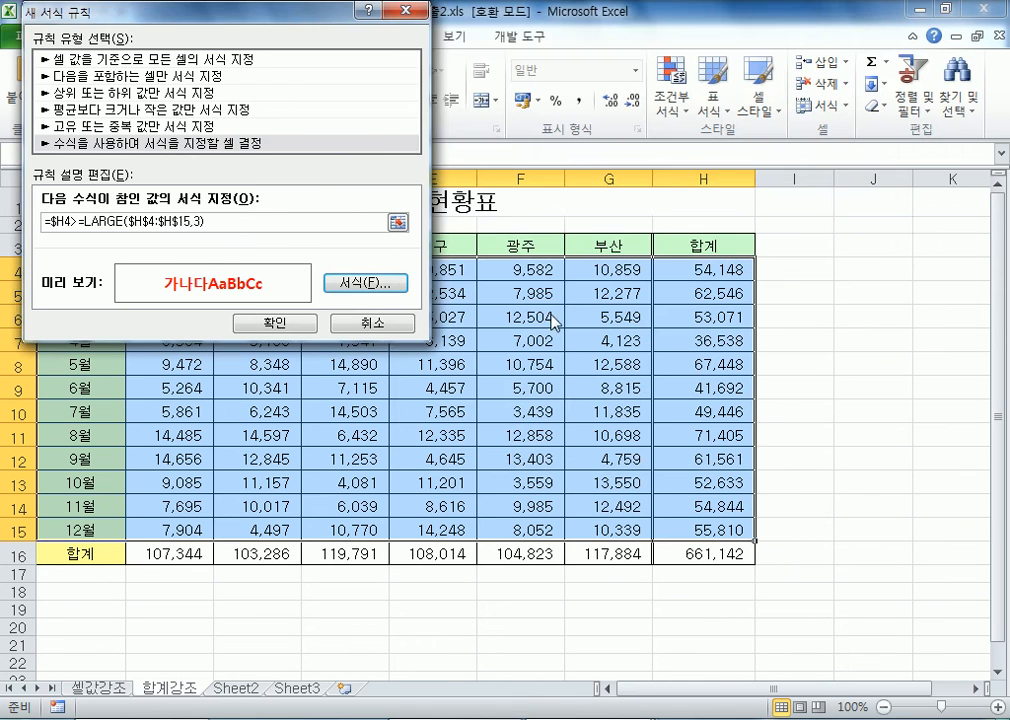
{"action": "left_click", "coordinate": [276, 322]}
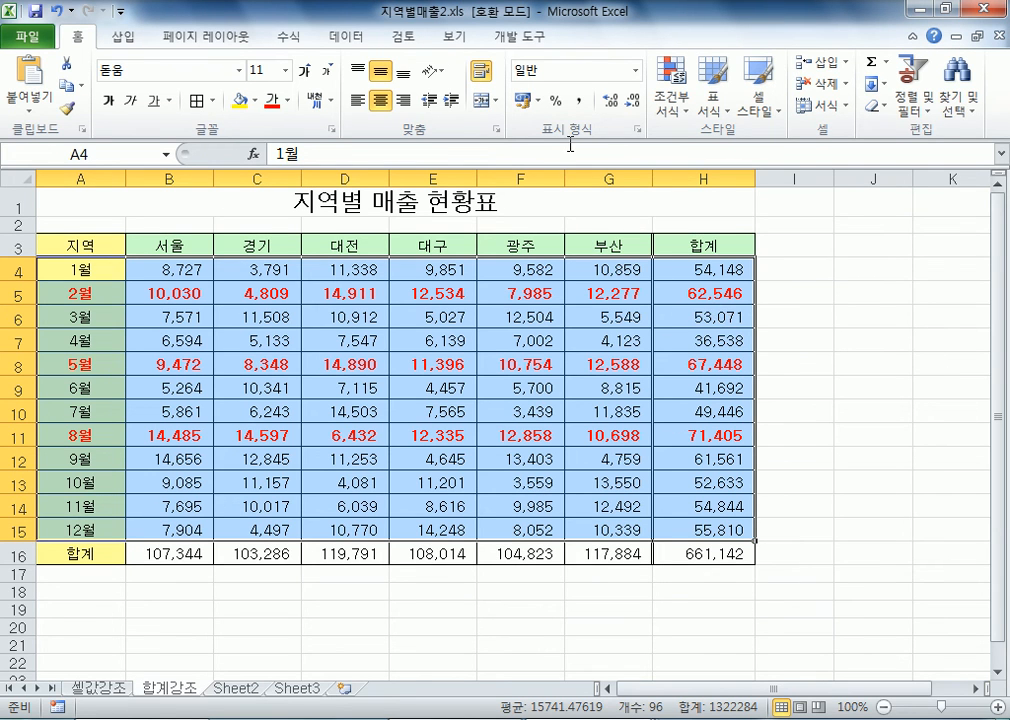
Step: Copy the formula =$H4>=LARGE($H$4:$H$15,3) from the existing formatting rule and paste it below the top-three heading in Notepad
{"action": "left_click", "coordinate": [672, 112]}
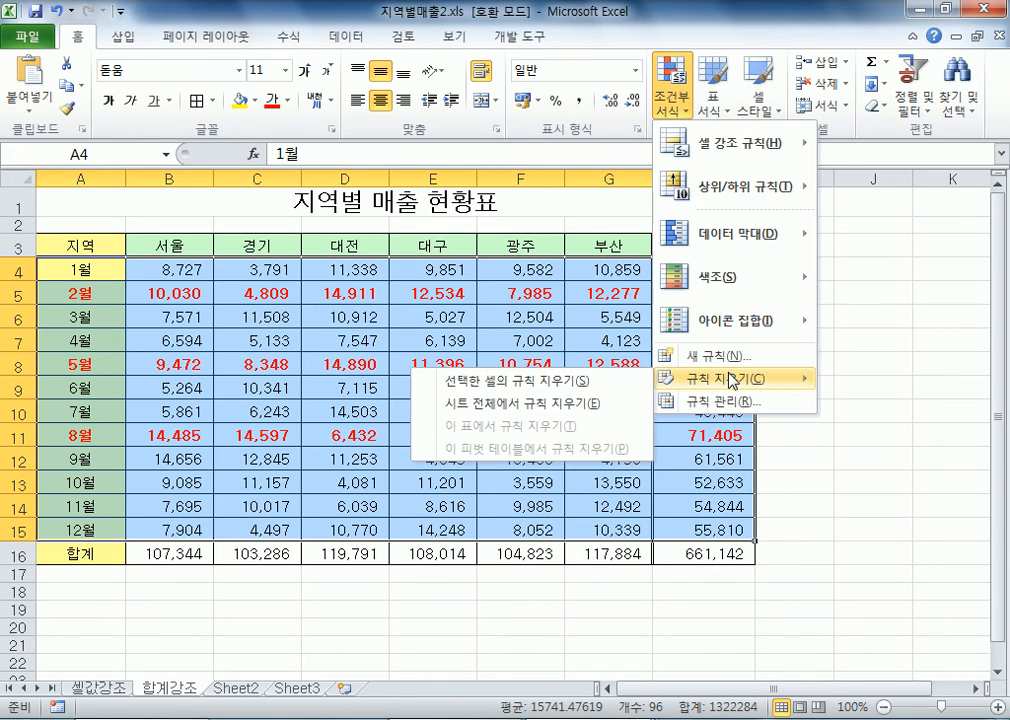
{"action": "left_click", "coordinate": [700, 400]}
{"action": "double_click", "coordinate": [80, 145]}
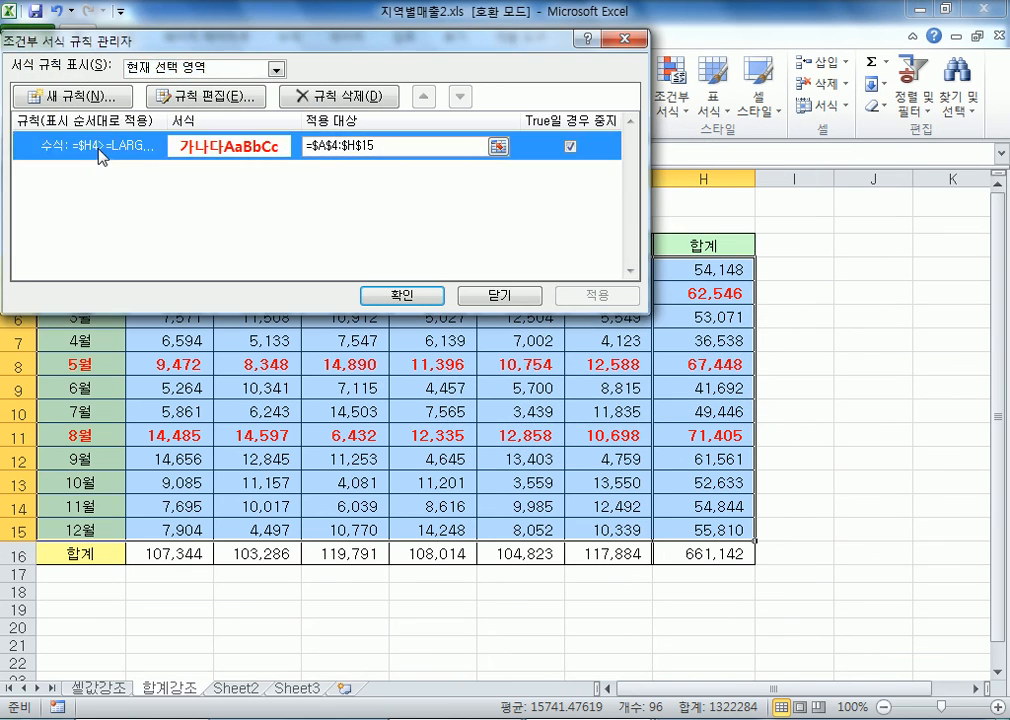
{"action": "key", "text": "Tab"}
{"action": "key", "text": "ctrl+c"}
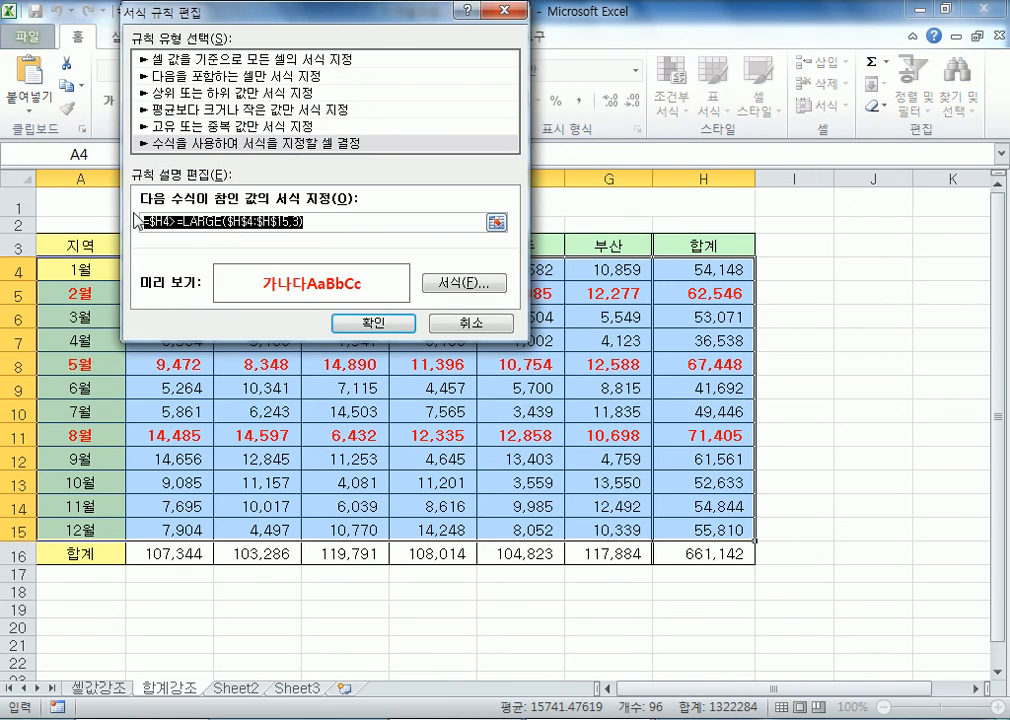
{"action": "key", "text": "alt+Tab"}
{"action": "key", "text": "ctrl+v"}
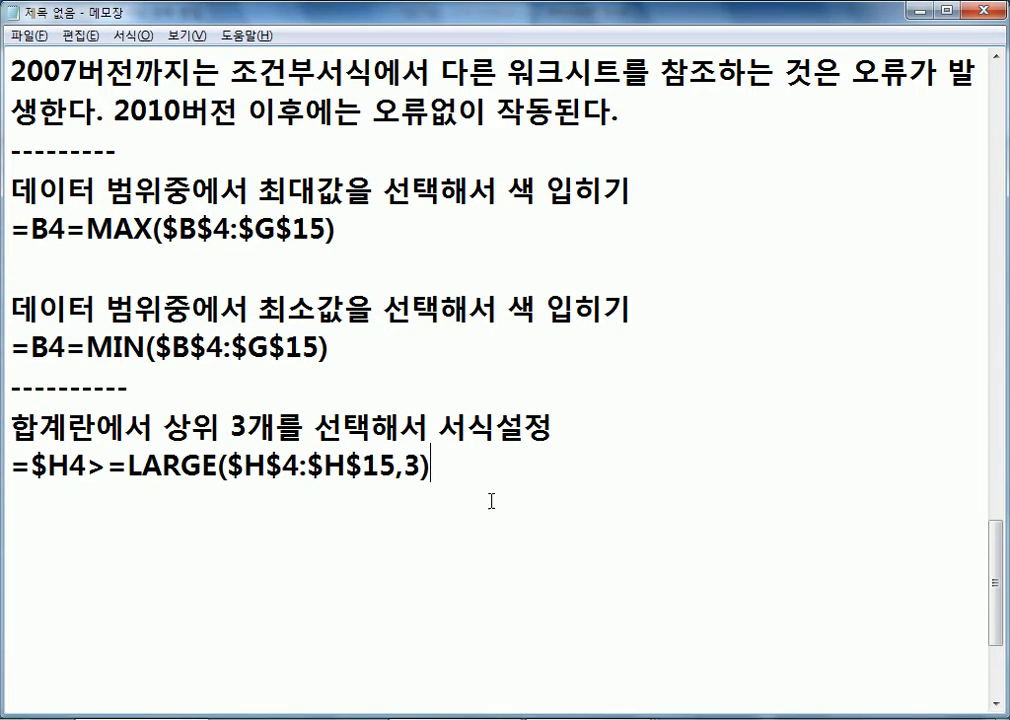
Step: Duplicate the top-three heading and its LARGE formula below the original, separated by a blank line
{"action": "key", "text": "Return"}
{"action": "key", "text": "Return"}
{"action": "key", "text": "Up"}
{"action": "key", "text": "Up"}
{"action": "key", "text": "Up"}
{"action": "key", "text": "shift+Down"}
{"action": "key", "text": "shift+Down"}
{"action": "key", "text": "shift+Down"}
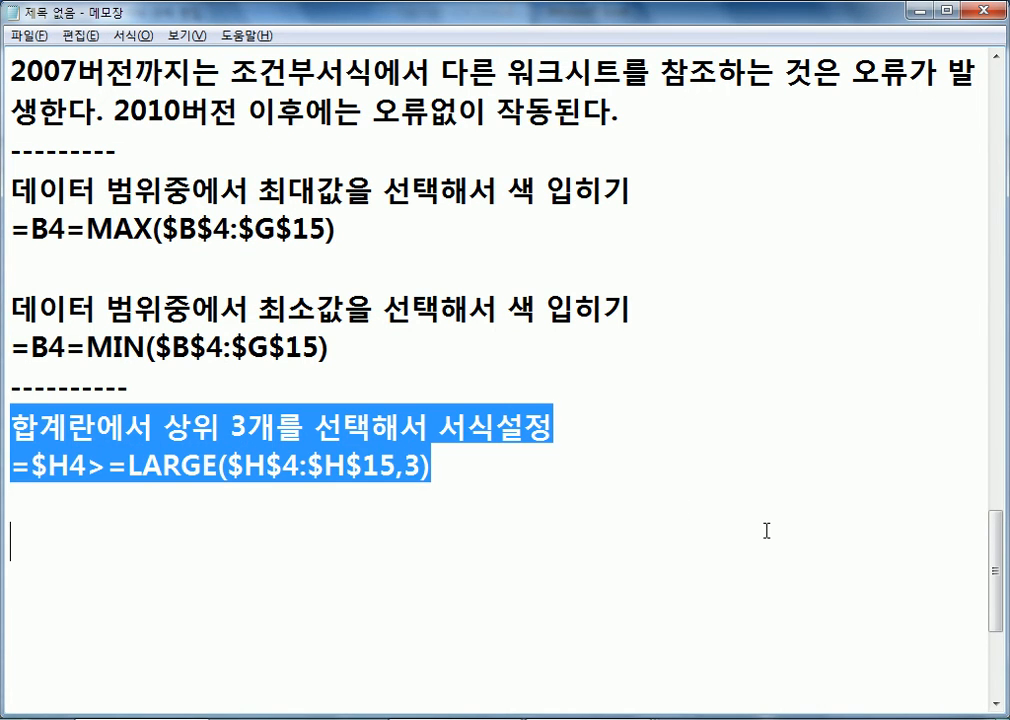
{"action": "key", "text": "ctrl+c"}
{"action": "key", "text": "ctrl+End"}
{"action": "key", "text": "ctrl+v"}
Step: Replace the word 상위 with 하위 in the duplicated heading
{"action": "key", "text": "Left"}
{"action": "key", "text": "Left"}
{"action": "key", "text": "Left"}
{"action": "key", "text": "Left"}
{"action": "key", "text": "Left"}
{"action": "key", "text": "Left"}
{"action": "key", "text": "Left"}
{"action": "key", "text": "Left"}
{"action": "key", "text": "Left"}
{"action": "key", "text": "Left"}
{"action": "key", "text": "Up"}
{"action": "key", "text": "Left"}
{"action": "key", "text": "Left"}
{"action": "key", "text": "Left"}
{"action": "key", "text": "Left"}
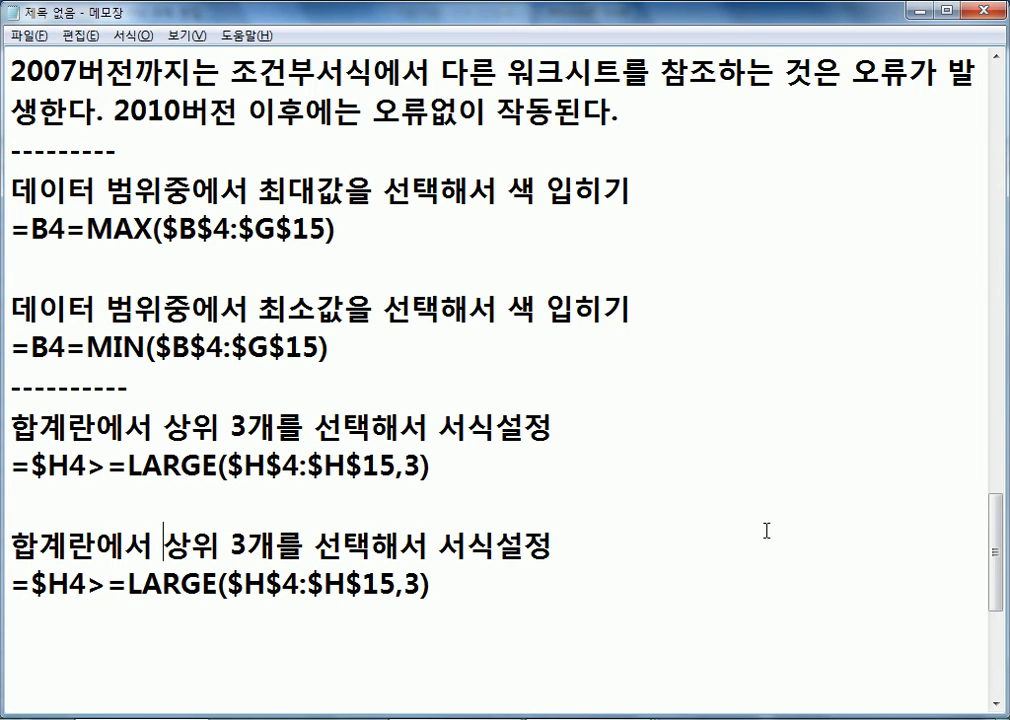
{"action": "type", "text": "하위"}
{"action": "key", "text": "Delete"}
{"action": "key", "text": "Delete"}
Step: Replace the function name LARGE with SMALL in the formula under the 하위 3개 heading
{"action": "scroll", "coordinate": [826, 531], "scroll_direction": "down", "scroll_amount": 2}
{"action": "left_click_drag", "start_coordinate": [128, 347], "coordinate": [212, 347]}
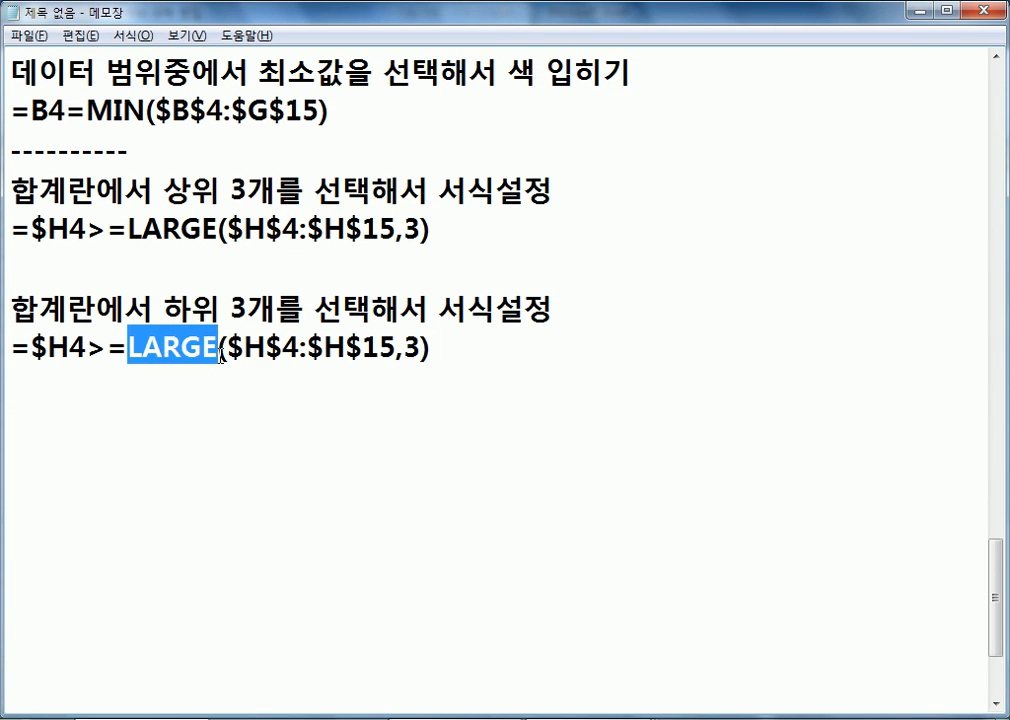
{"action": "type", "text": "SMA"}
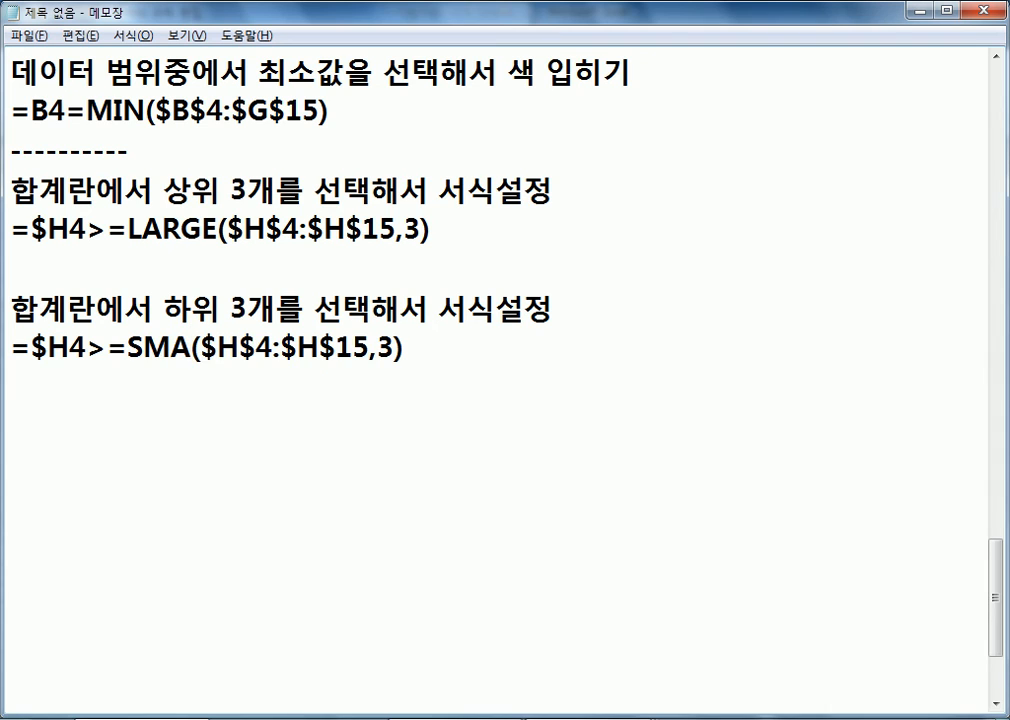
{"action": "type", "text": "LL"}
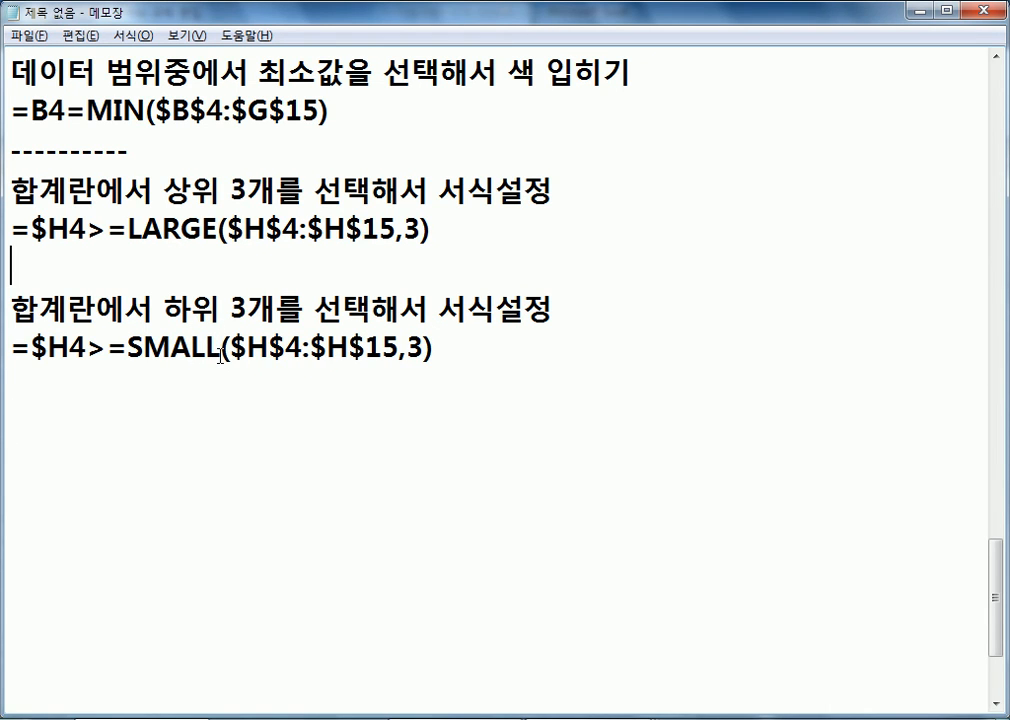
Step: Insert an explanatory line "=LARGE(영역, n) : 영역에서 n번" directly below the LARGE formula
{"action": "key", "text": "Return"}
{"action": "key", "text": "Up"}
{"action": "key", "text": "Up"}
{"action": "type", "text": "="}
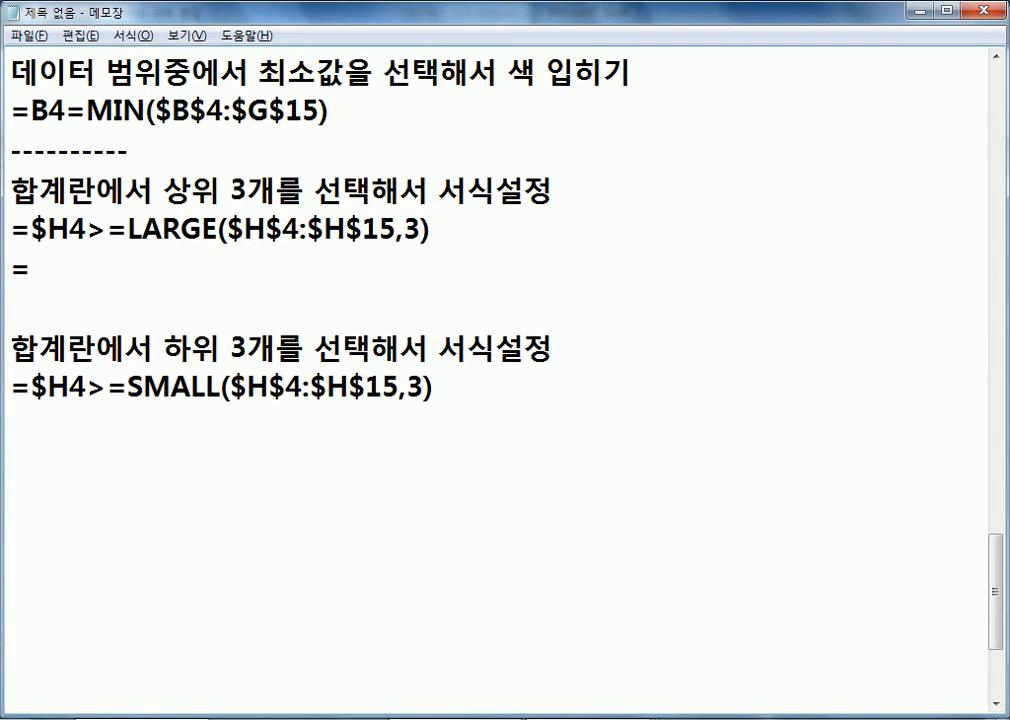
{"action": "type", "text": "LARGE("}
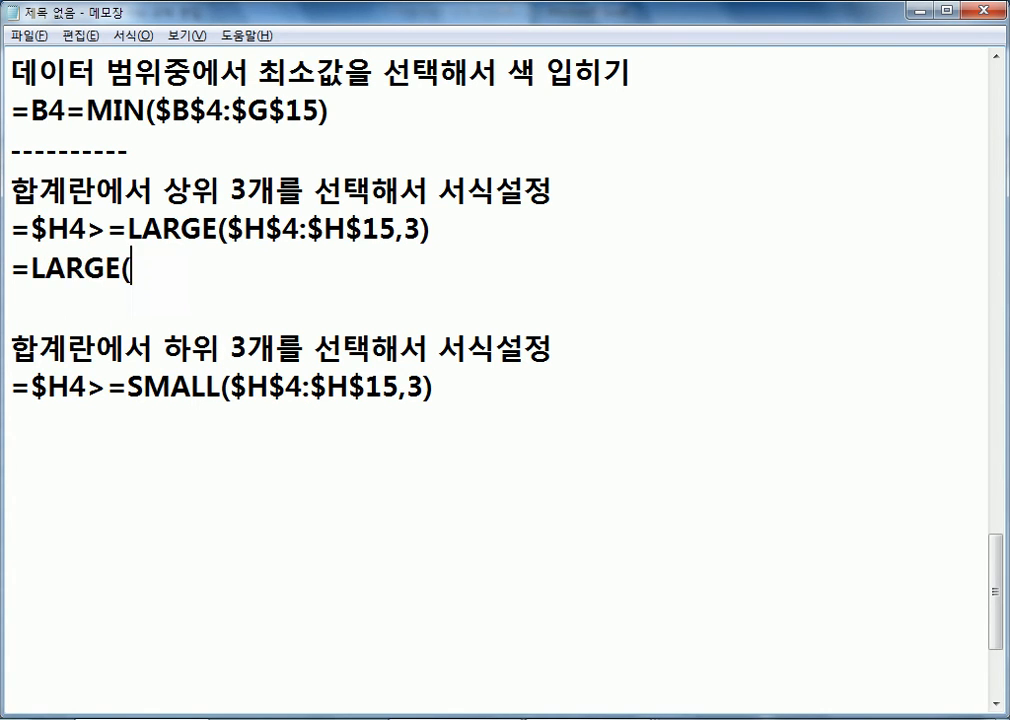
{"action": "type", "text": "영"}
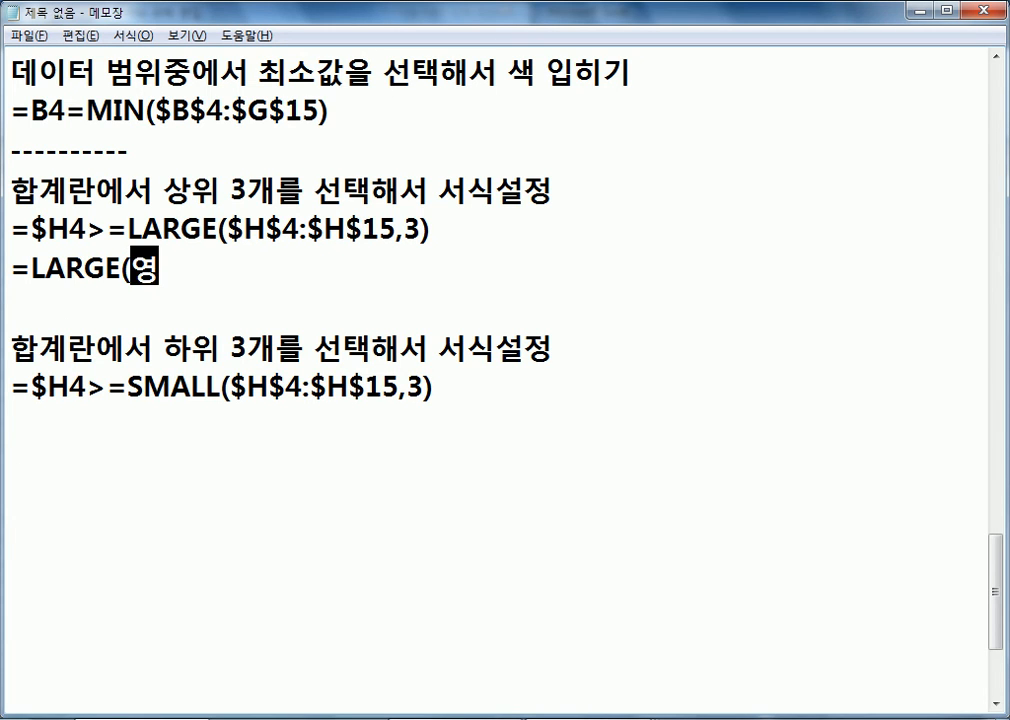
{"action": "type", "text": "역, n) : "}
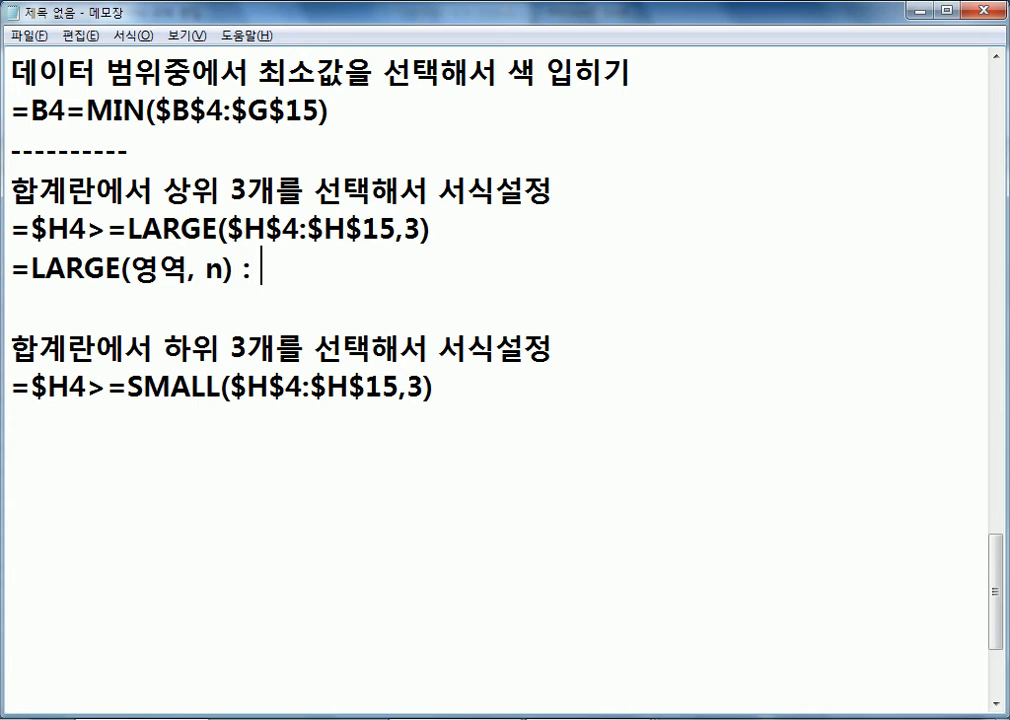
{"action": "type", "text": "영역에서 "}
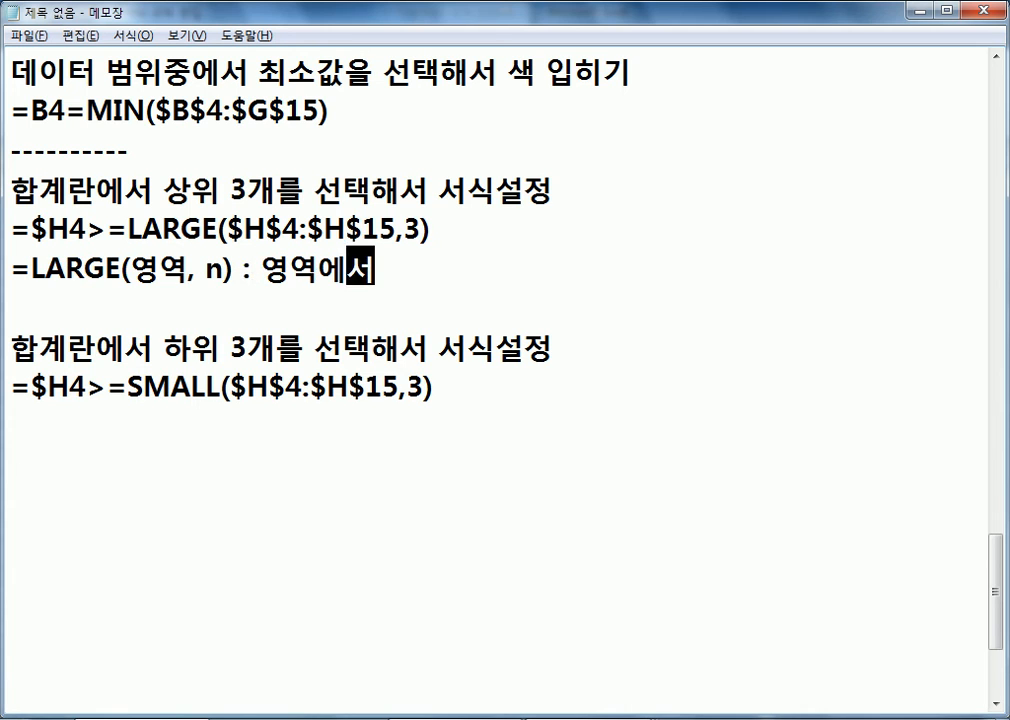
{"action": "type", "text": "n번"}
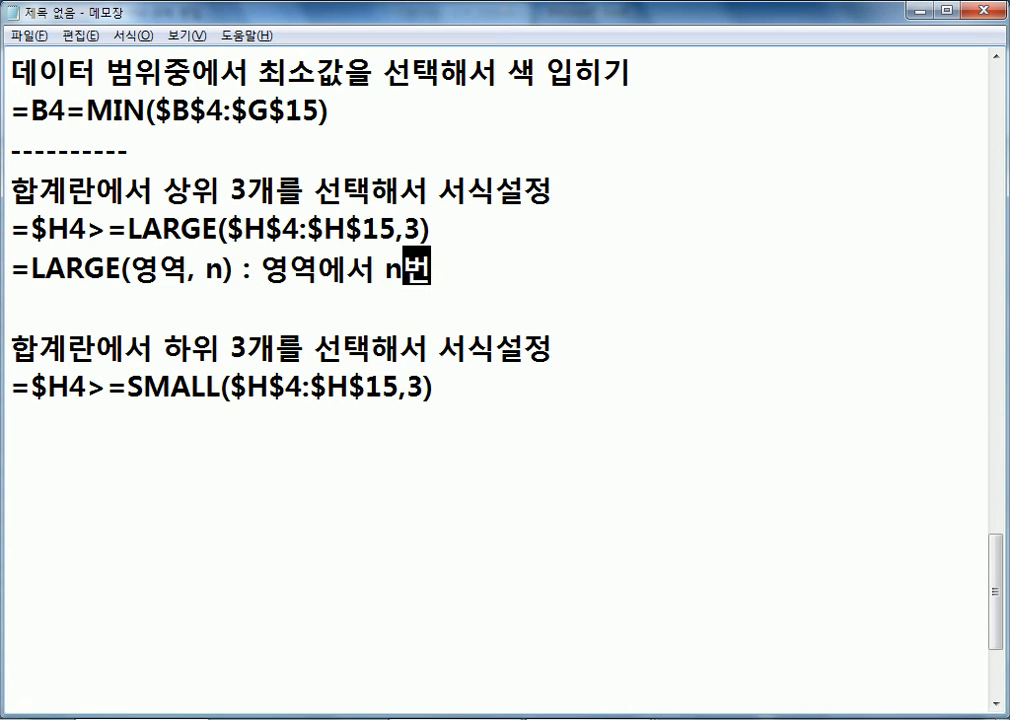
Step: Finish the LARGE function note so it ends with "n번째로 큰 값"
{"action": "type", "text": "째로 큰 "}
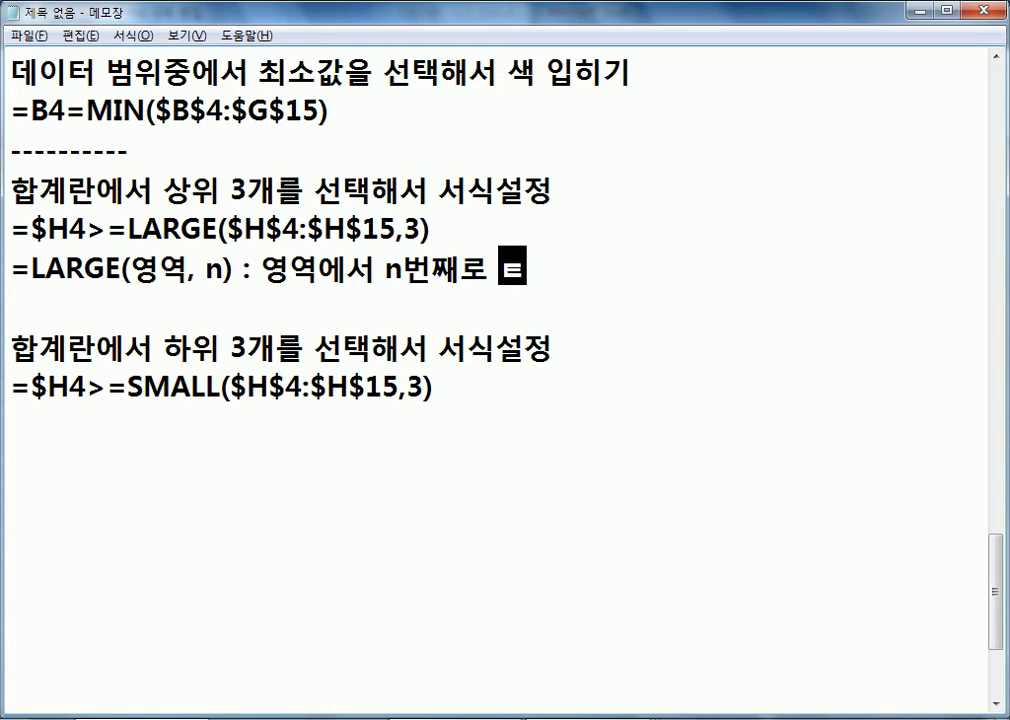
{"action": "type", "text": "값"}
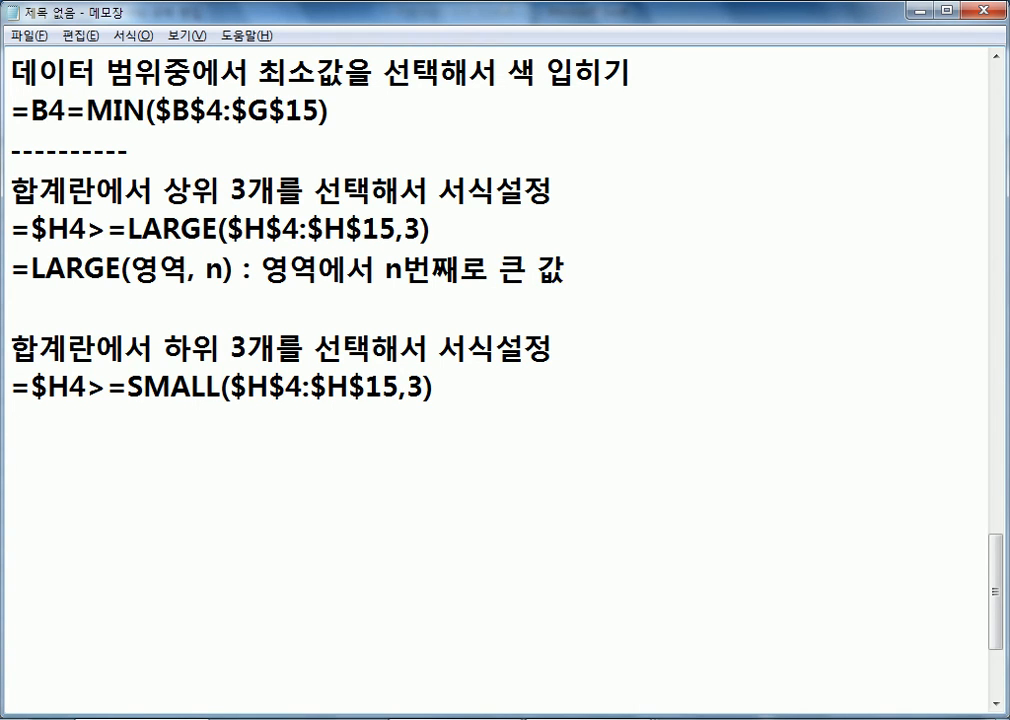
Step: Add the note "=SMALL(영역, n) : 영역에서 n번째로 작은 값" on a new line below the SMALL formula
{"action": "key", "text": "Down"}
{"action": "key", "text": "Down"}
{"action": "key", "text": "Down"}
{"action": "key", "text": "End"}
{"action": "key", "text": "Return"}
{"action": "type", "text": "=sm"}
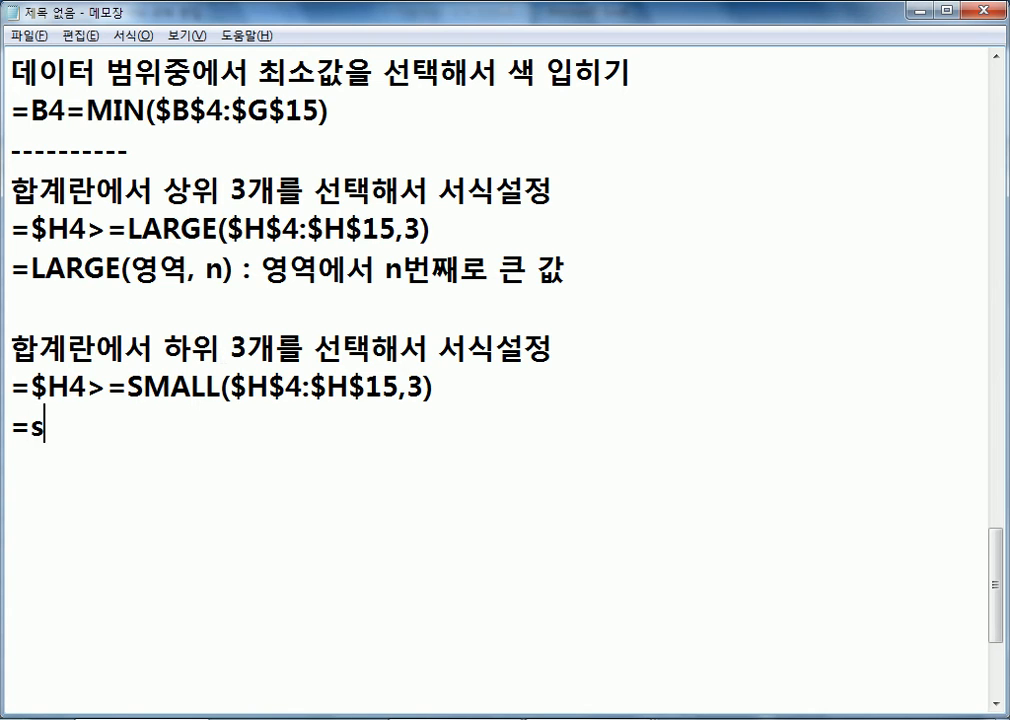
{"action": "key", "text": "BackSpace"}
{"action": "key", "text": "BackSpace"}
{"action": "type", "text": "SMA"}
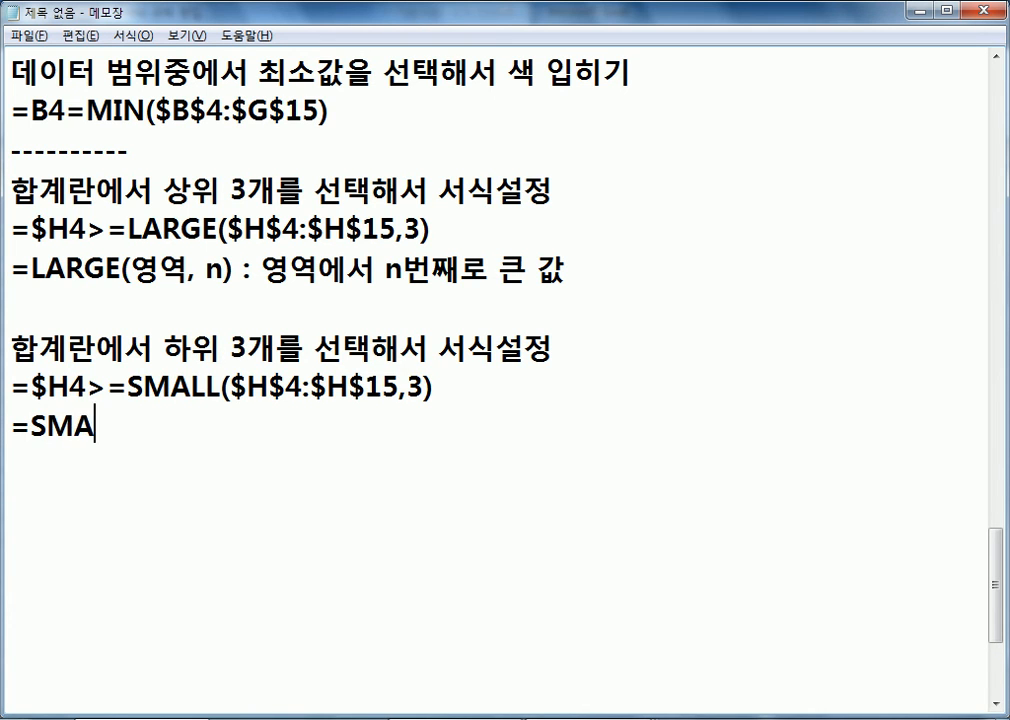
{"action": "type", "text": "LL(여영역"}
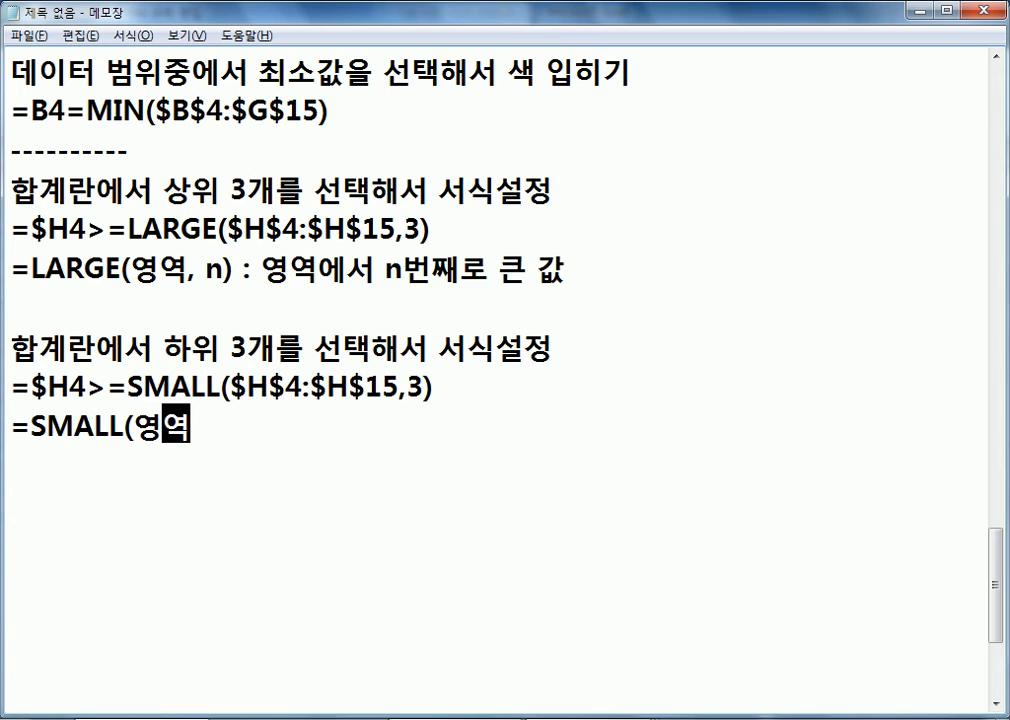
{"action": "type", "text": ", n) : 영여"}
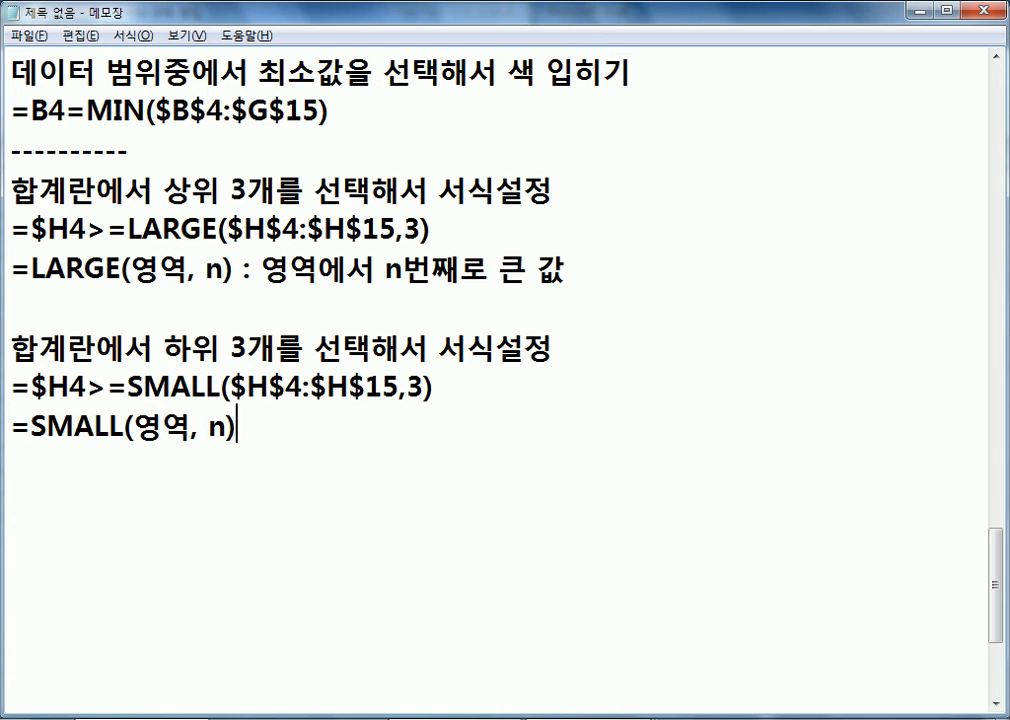
{"action": "type", "text": "역에서 n버"}
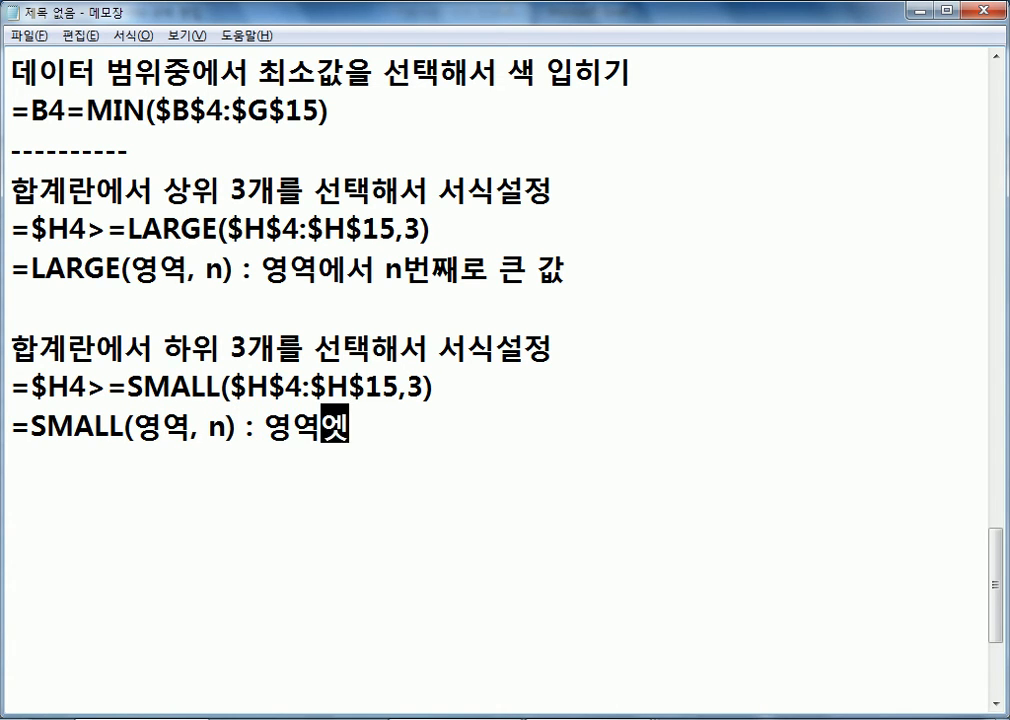
{"action": "type", "text": "번째"}
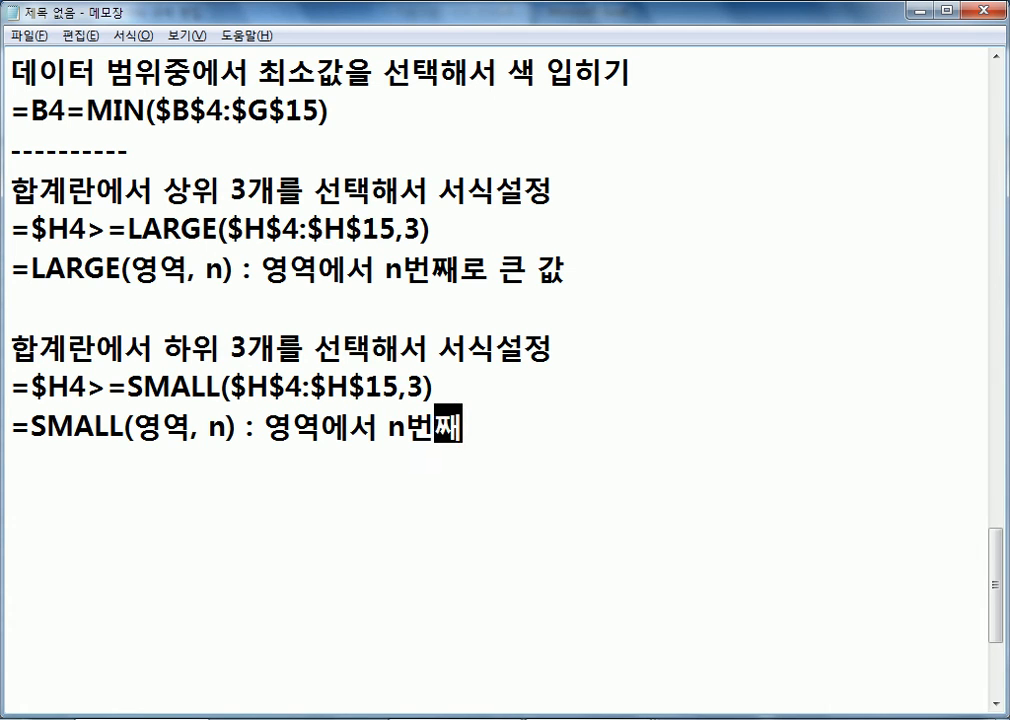
{"action": "type", "text": "로 작은 값"}
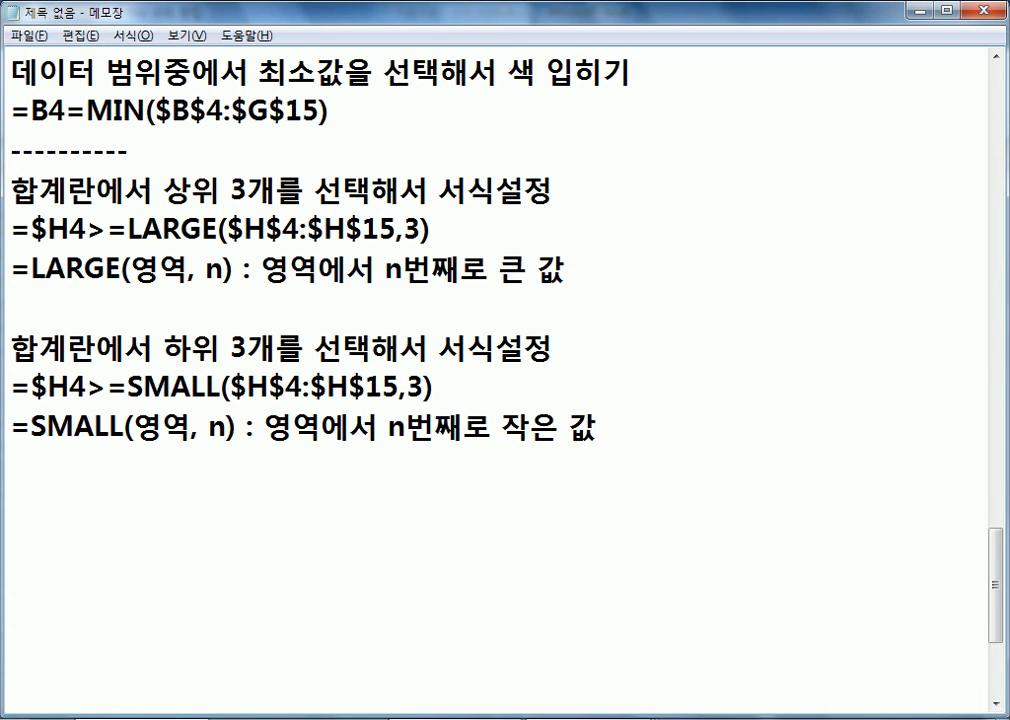
{"action": "key", "text": "Return"}
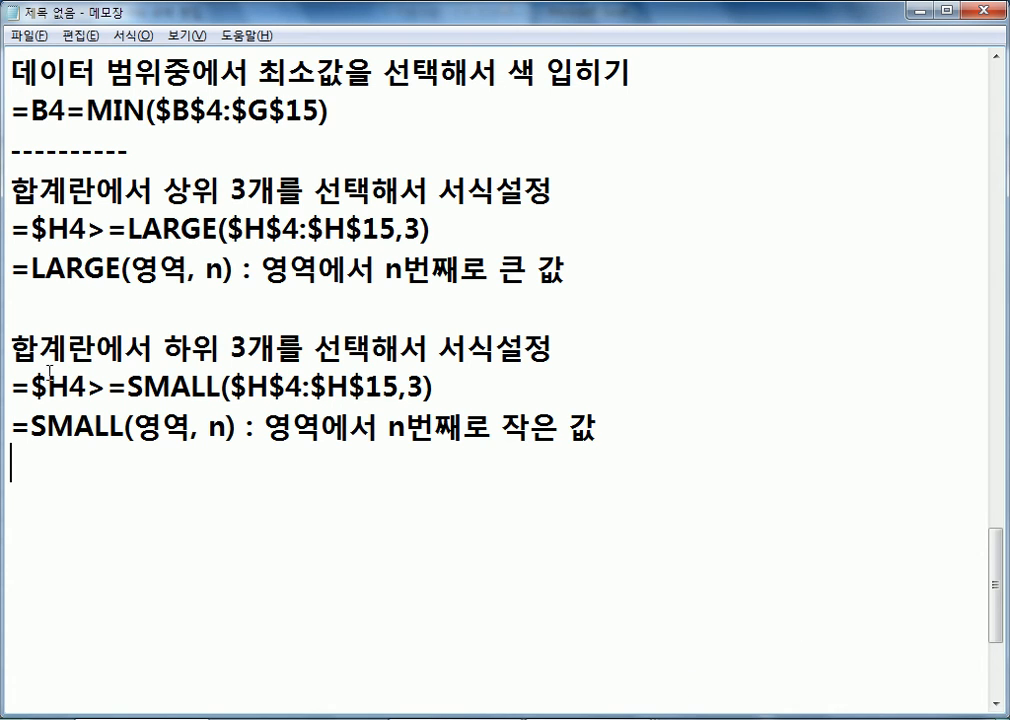
Step: Change the comparison operator in the noted SMALL formula from > to <
{"action": "key", "text": "Up"}
{"action": "key", "text": "Up"}
{"action": "key", "text": "Right"}
{"action": "key", "text": "Right"}
{"action": "key", "text": "Right"}
{"action": "key", "text": "Right"}
{"action": "key", "text": "shift+Right"}
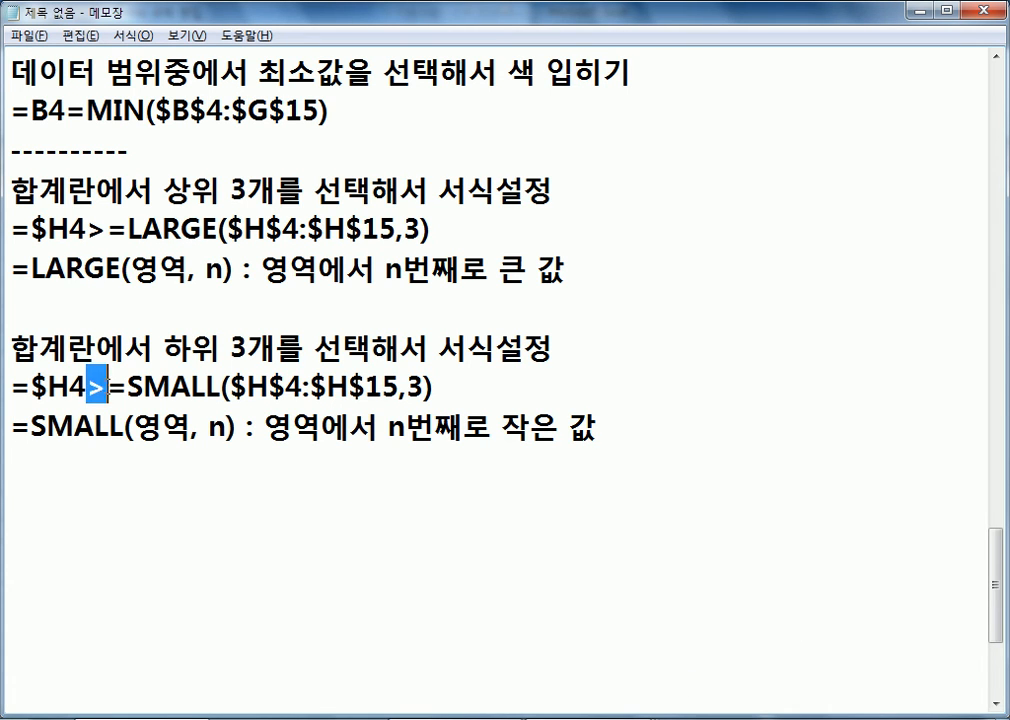
{"action": "type", "text": "<"}
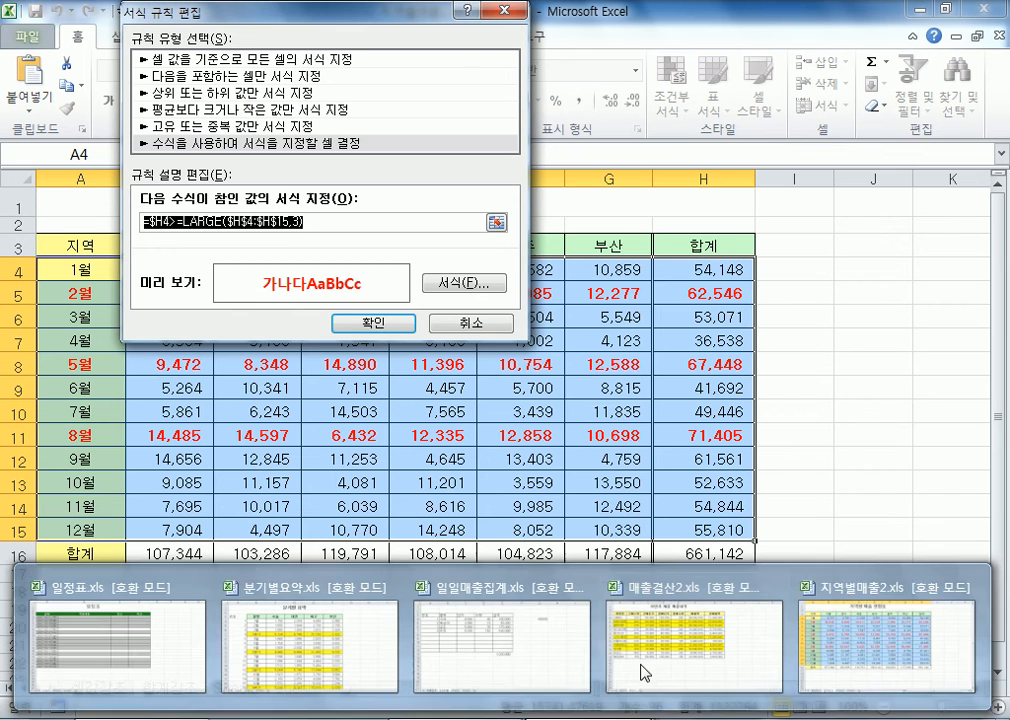
Step: Switch to Excel and close the open rule editor and rules manager, keeping the rule =$H4>=LARGE($H$4:$H$15,3)
{"action": "left_click", "coordinate": [642, 668]}
{"action": "left_click", "coordinate": [166, 220]}
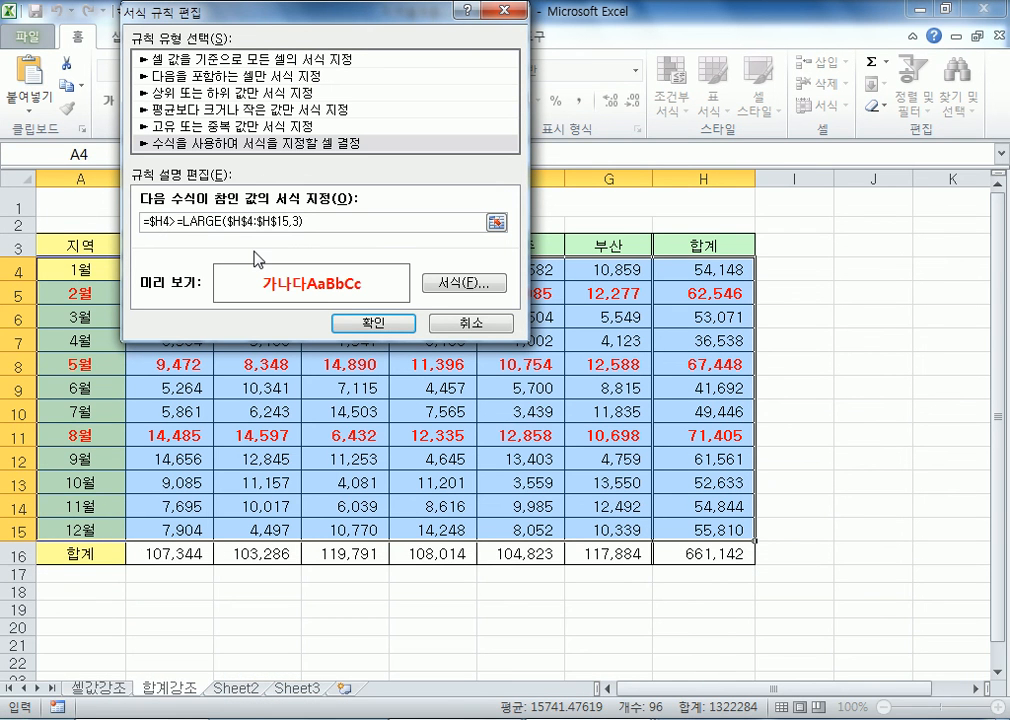
{"action": "key", "text": "Right"}
{"action": "key", "text": "BackSpace"}
{"action": "key", "text": "BackSpace"}
{"action": "left_click", "coordinate": [358, 323]}
{"action": "left_click", "coordinate": [593, 291]}
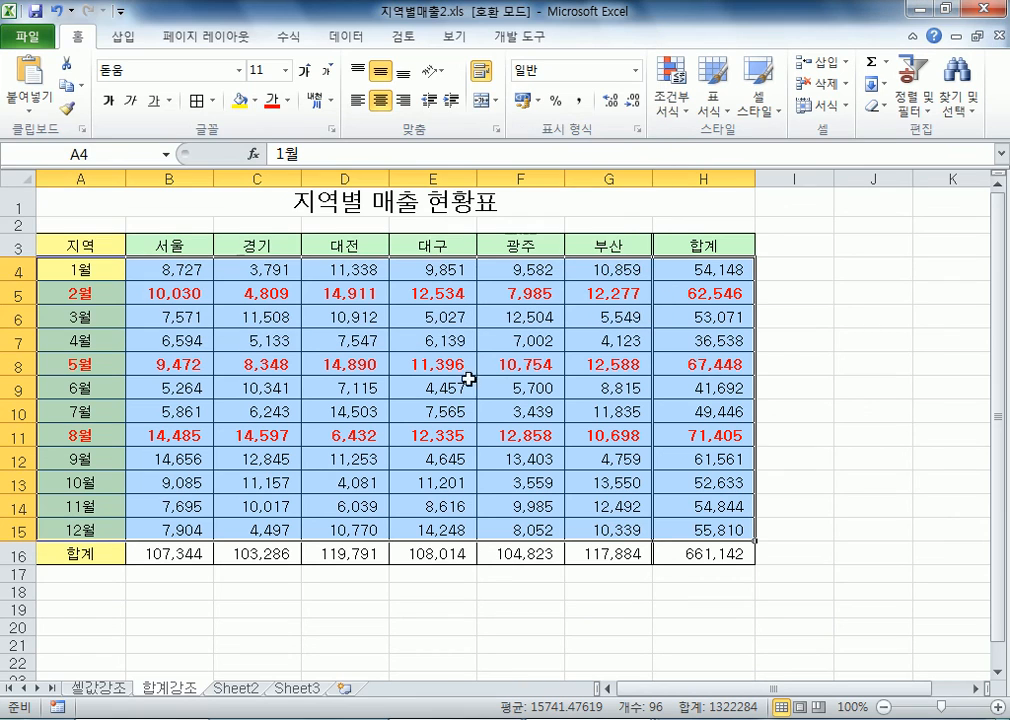
Step: Start a new formula-based conditional formatting rule for A4:H15, beginning its formula with the column-absolute reference =$H4
{"action": "left_click", "coordinate": [670, 100]}
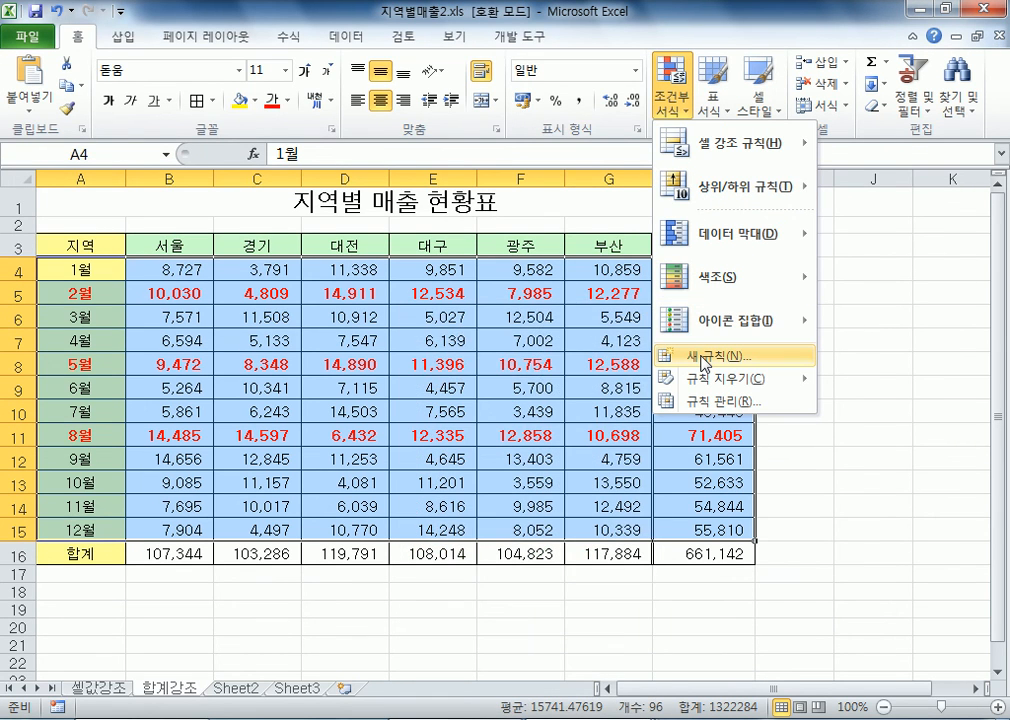
{"action": "left_click", "coordinate": [705, 357]}
{"action": "left_click", "coordinate": [120, 143]}
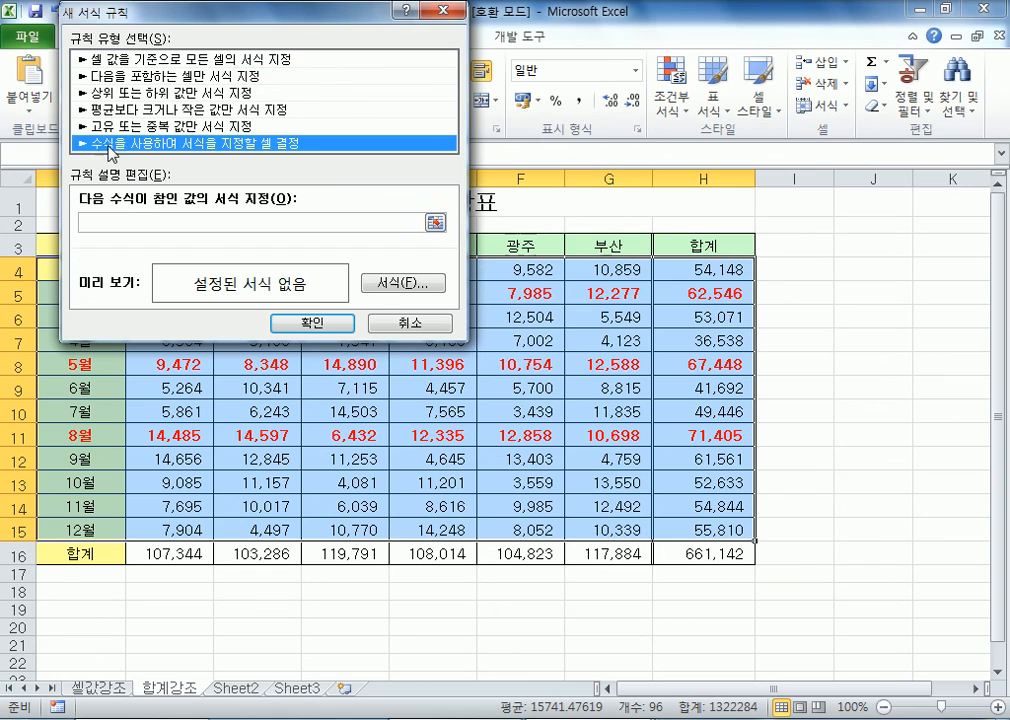
{"action": "left_click", "coordinate": [161, 225]}
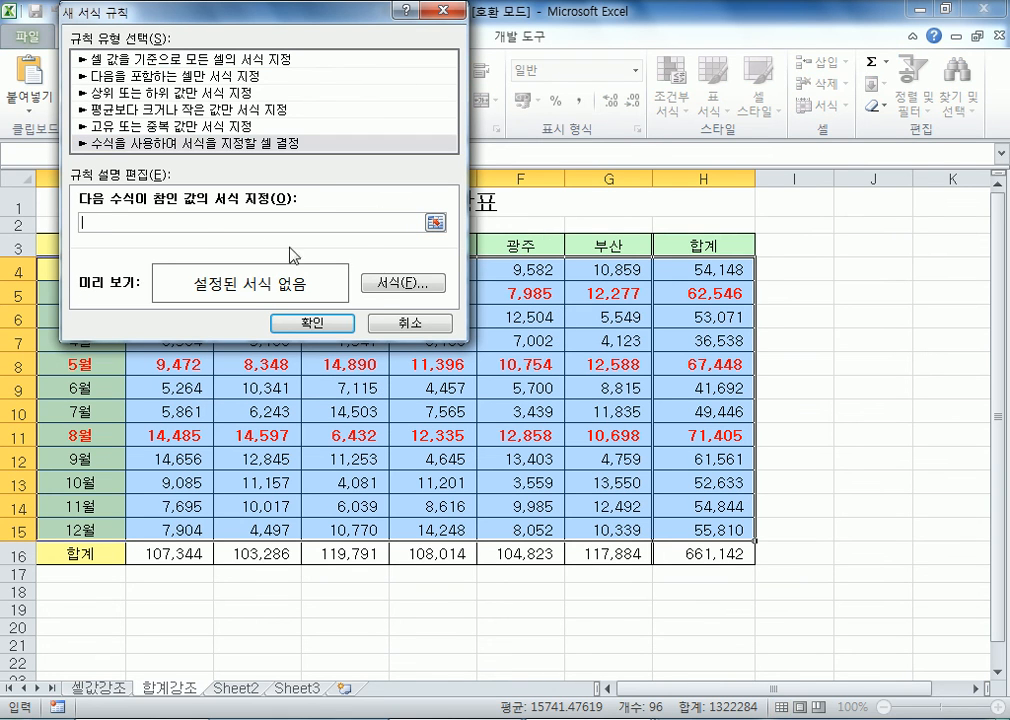
{"action": "left_click", "coordinate": [683, 266]}
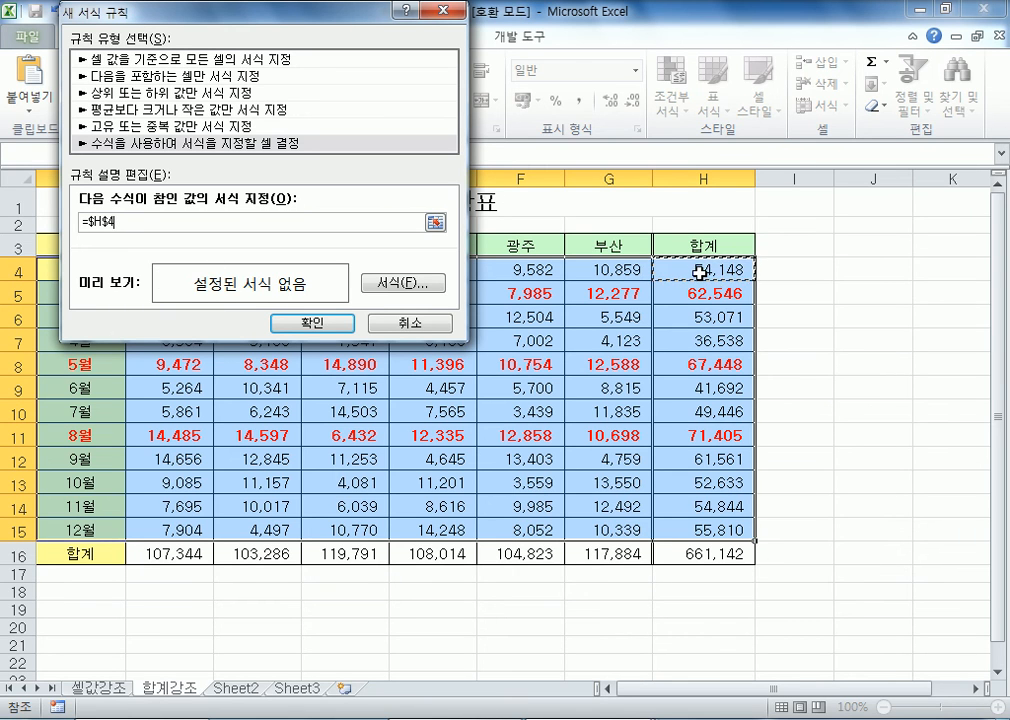
{"action": "key", "text": "F4"}
{"action": "key", "text": "F4"}
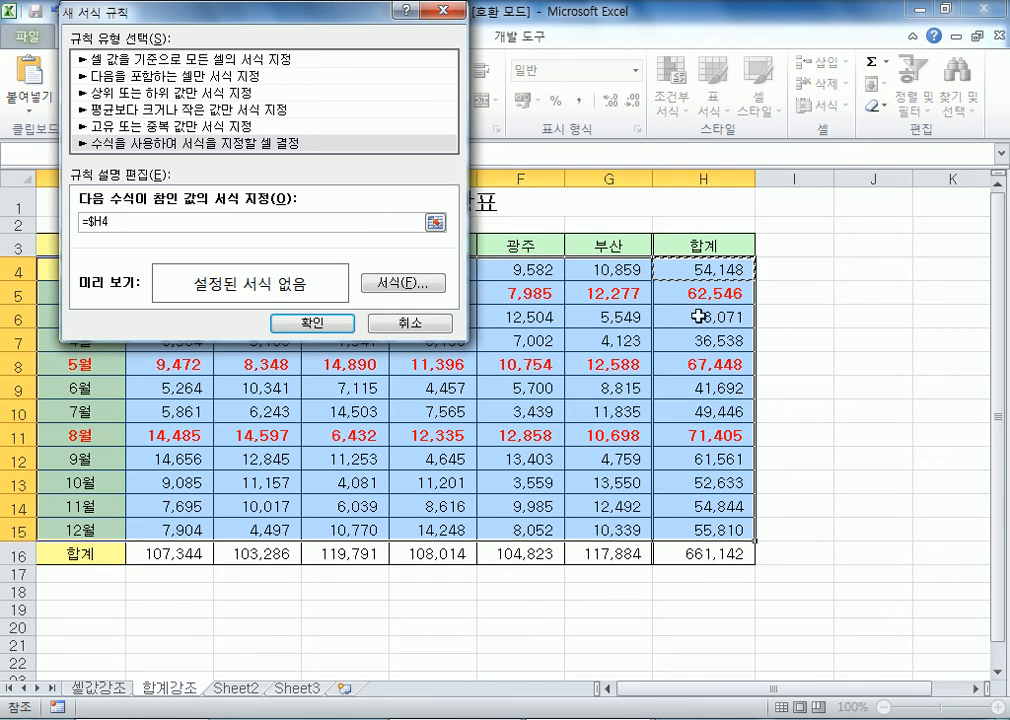
Step: Complete the rule formula as =$H4<=SMALL($H$4:$H$15,3) to target the three lowest totals
{"action": "type", "text": "<=MIN("}
{"action": "left_click_drag", "start_coordinate": [690, 270], "coordinate": [688, 526]}
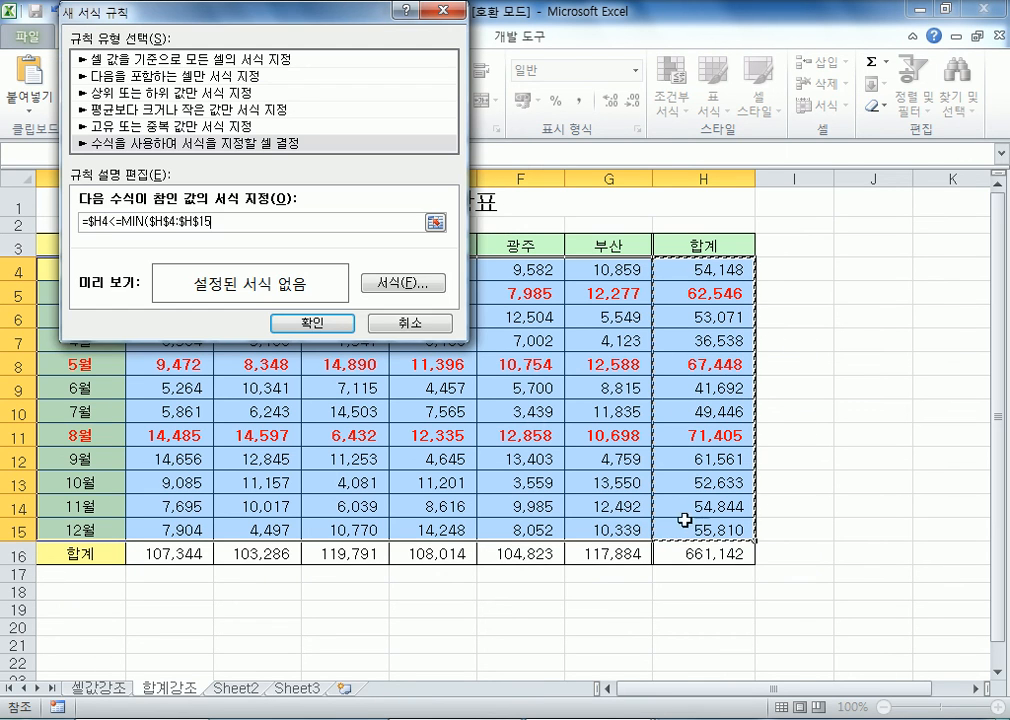
{"action": "double_click", "coordinate": [130, 221]}
{"action": "type", "text": "SMALL"}
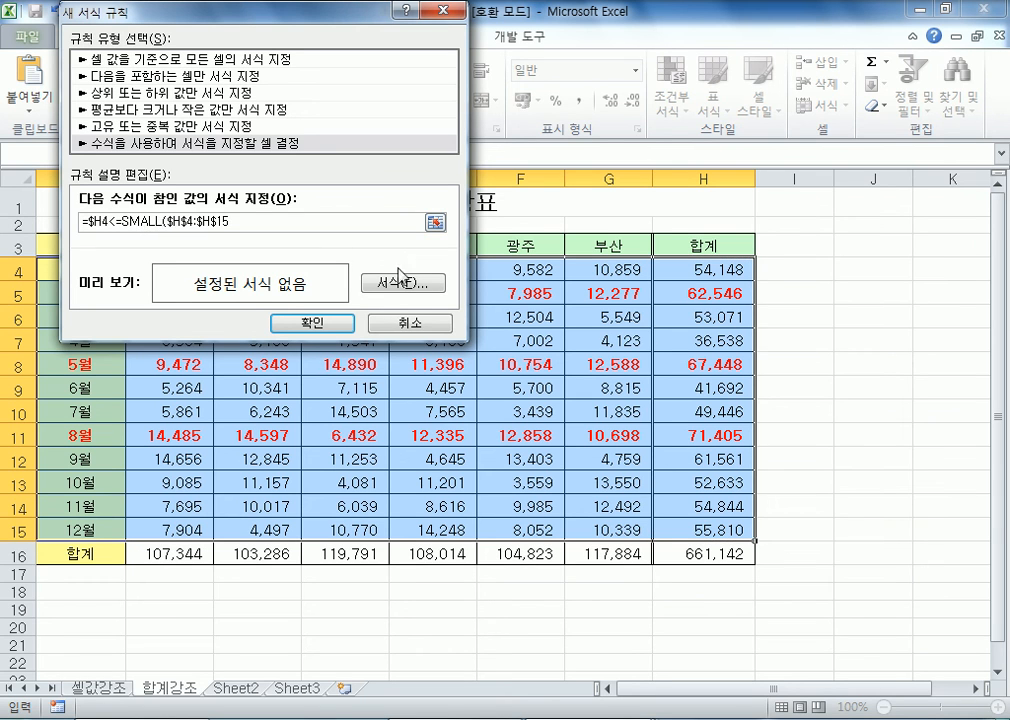
{"action": "type", "text": ",3"}
Step: Set the rule's font to bold (굵게) in standard blue, apply the rule and deselect the table
{"action": "left_click", "coordinate": [405, 288]}
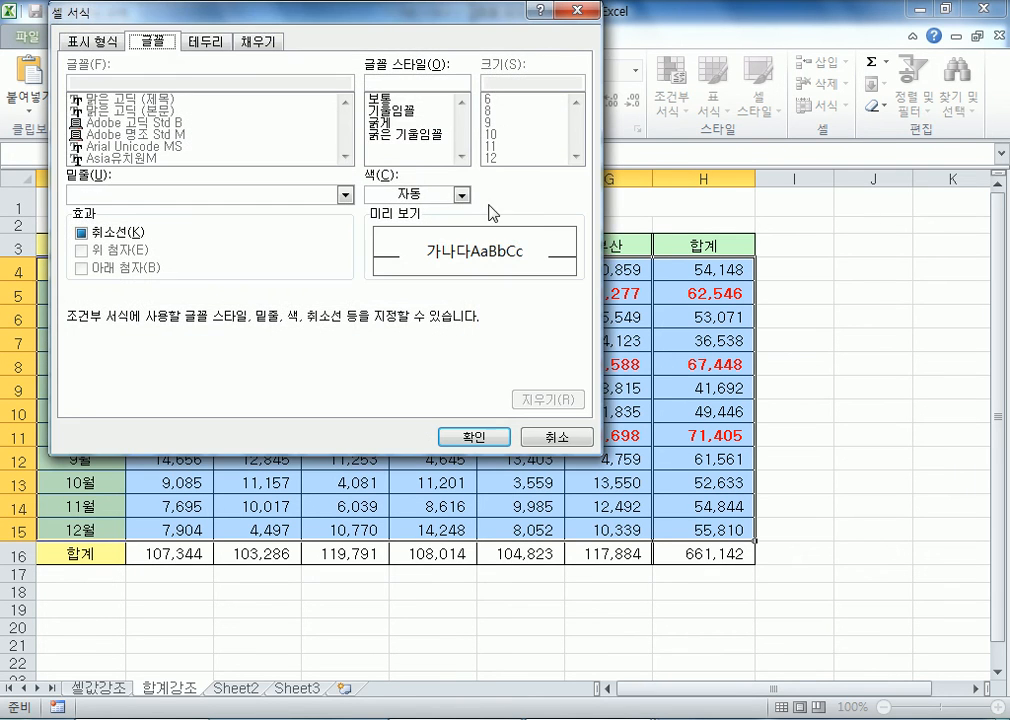
{"action": "left_click", "coordinate": [380, 122]}
{"action": "left_click", "coordinate": [399, 196]}
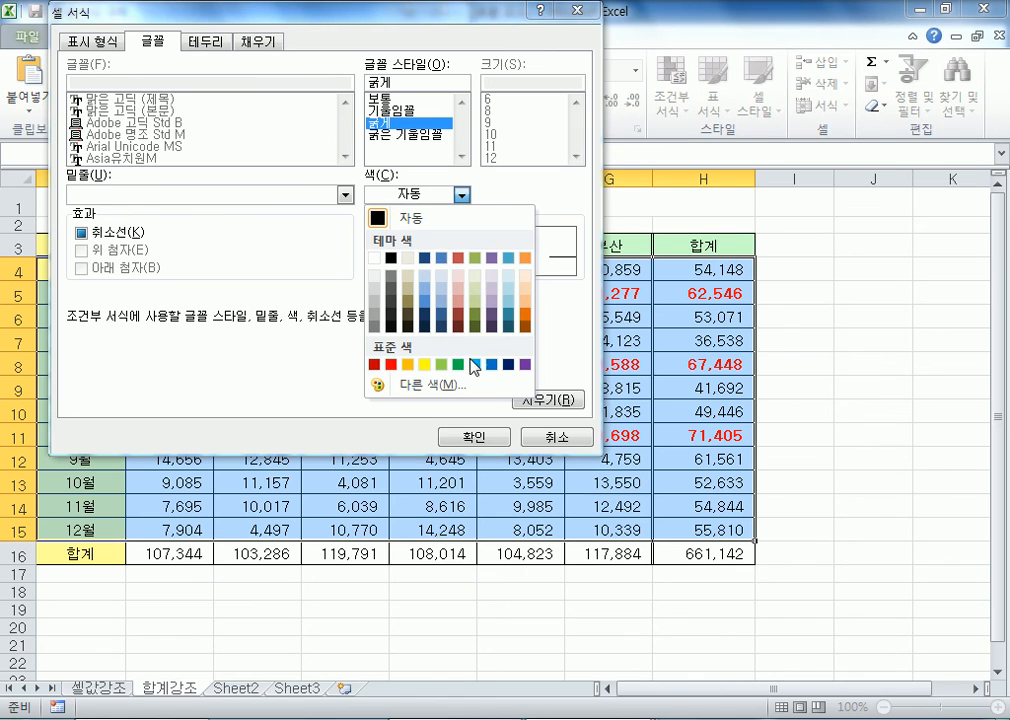
{"action": "left_click", "coordinate": [491, 364]}
{"action": "left_click", "coordinate": [475, 437]}
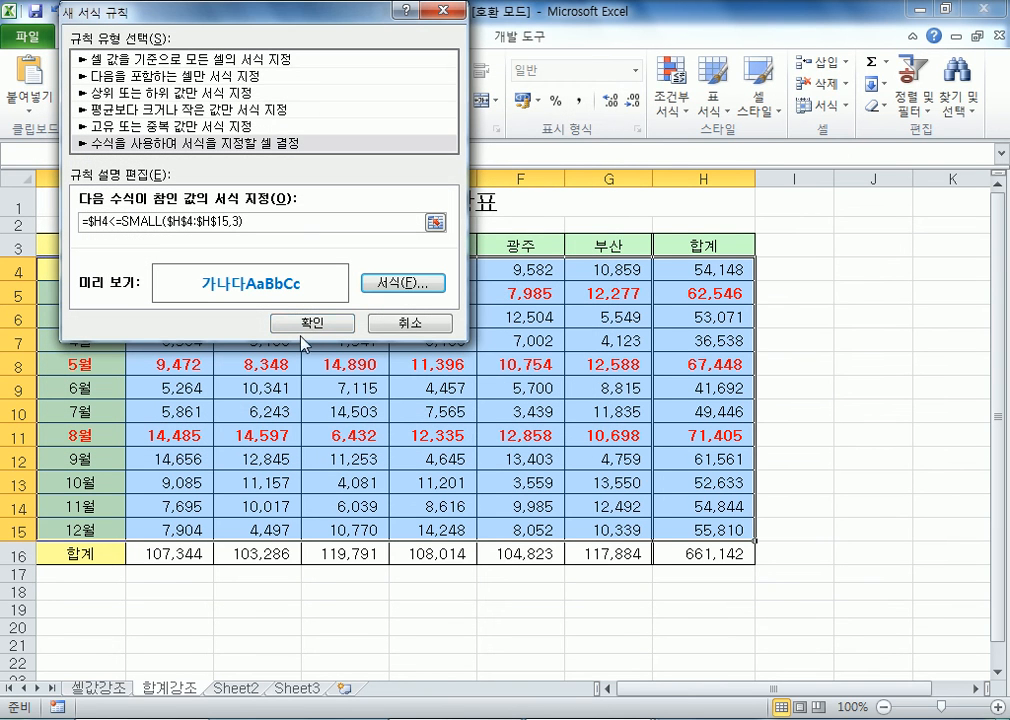
{"action": "left_click", "coordinate": [300, 322]}
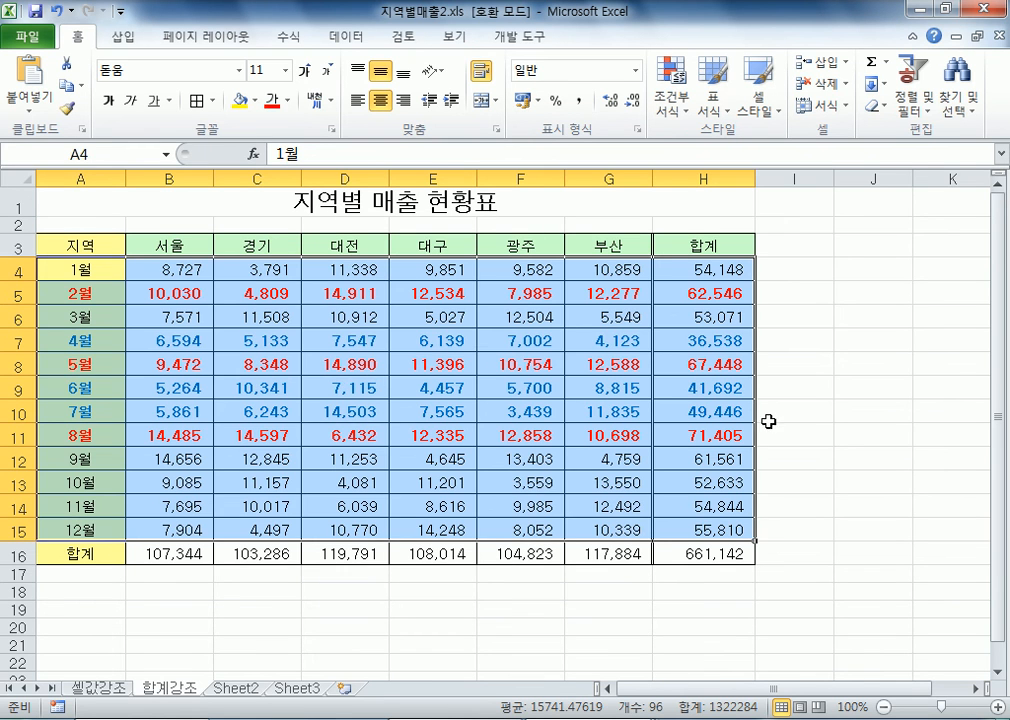
{"action": "left_click", "coordinate": [798, 432]}
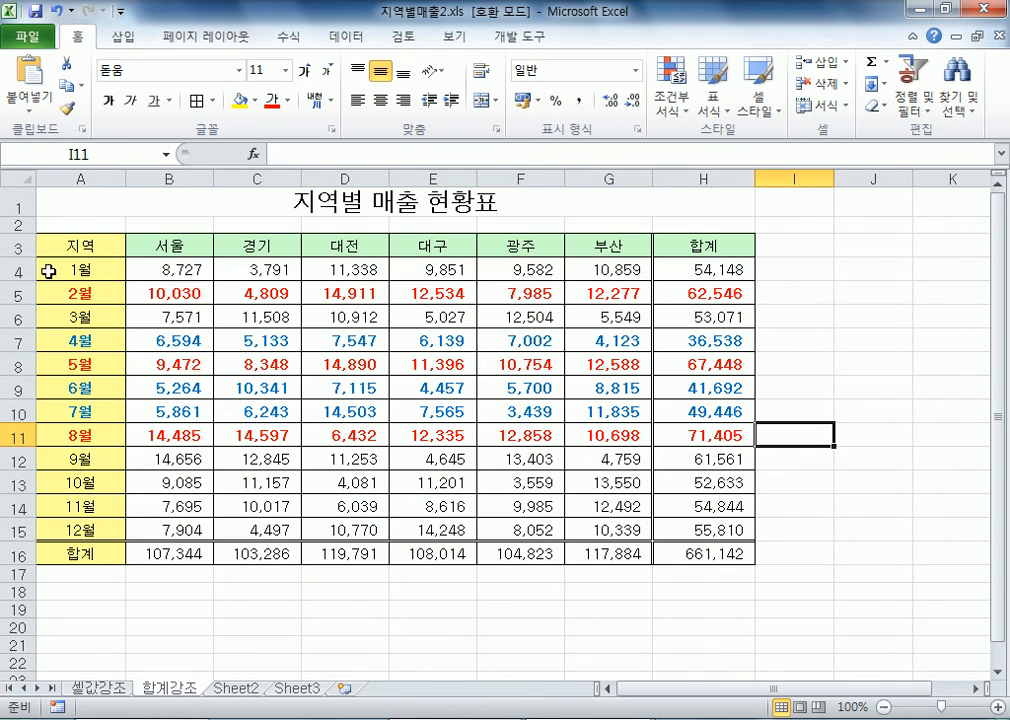
Step: Open the conditional formatting rules manager for the range A4:H15
{"action": "left_click_drag", "start_coordinate": [61, 268], "coordinate": [703, 528]}
{"action": "left_click", "coordinate": [716, 444]}
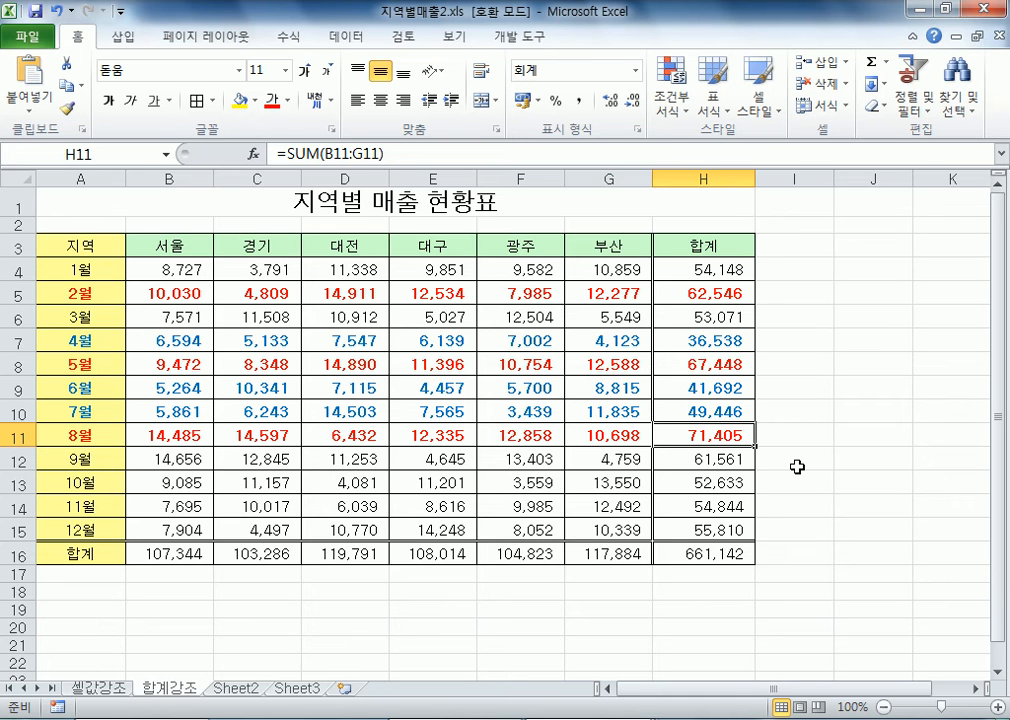
{"action": "left_click_drag", "start_coordinate": [80, 269], "coordinate": [698, 526]}
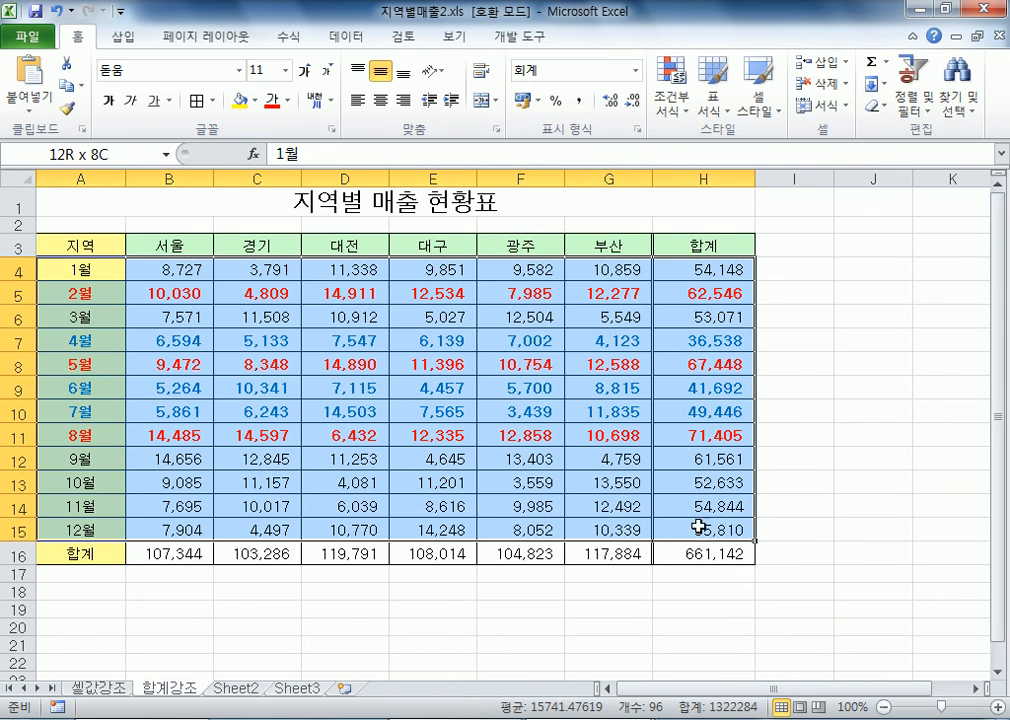
{"action": "left_click", "coordinate": [672, 100]}
{"action": "left_click", "coordinate": [717, 399]}
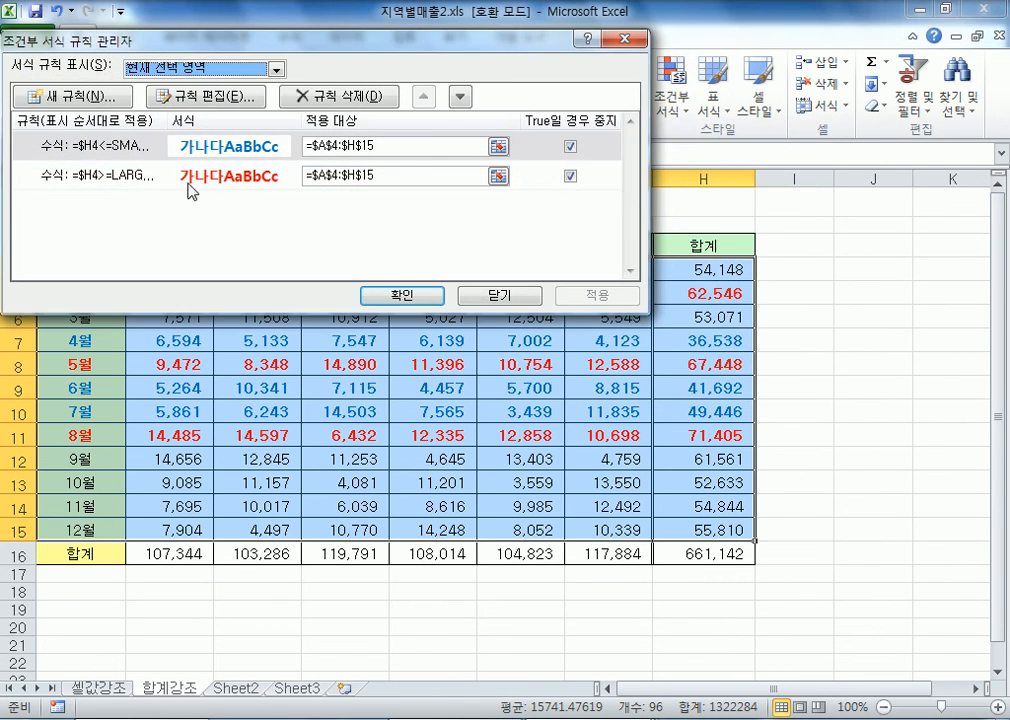
Step: Move the LARGE rule above the SMALL rule in the order of precedence
{"action": "left_click", "coordinate": [117, 180]}
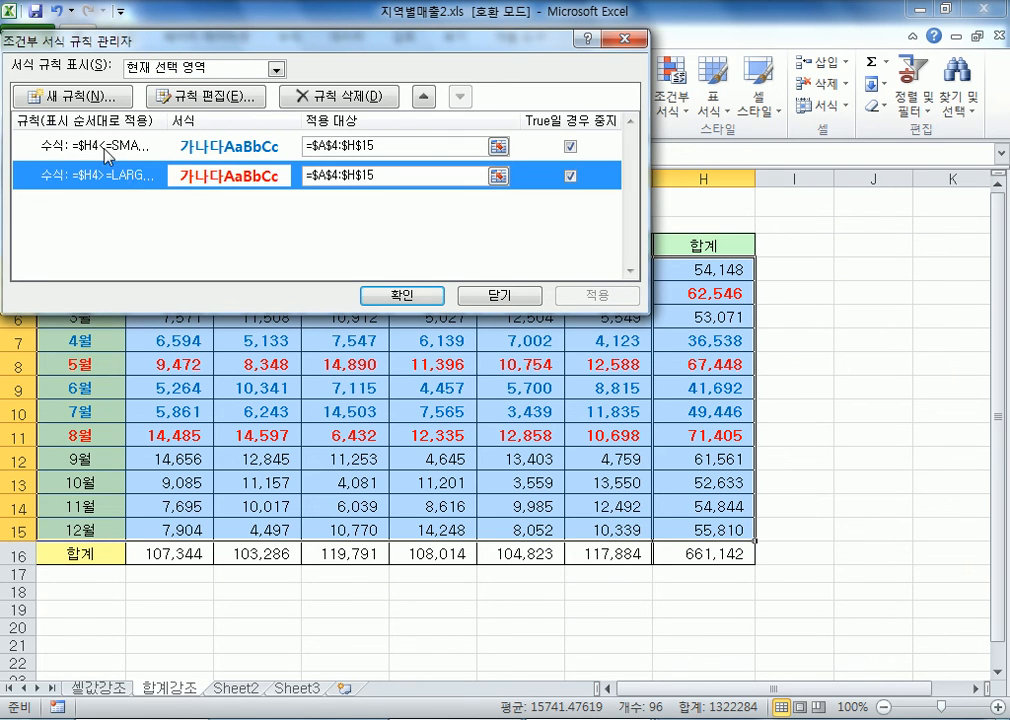
{"action": "left_click", "coordinate": [106, 150]}
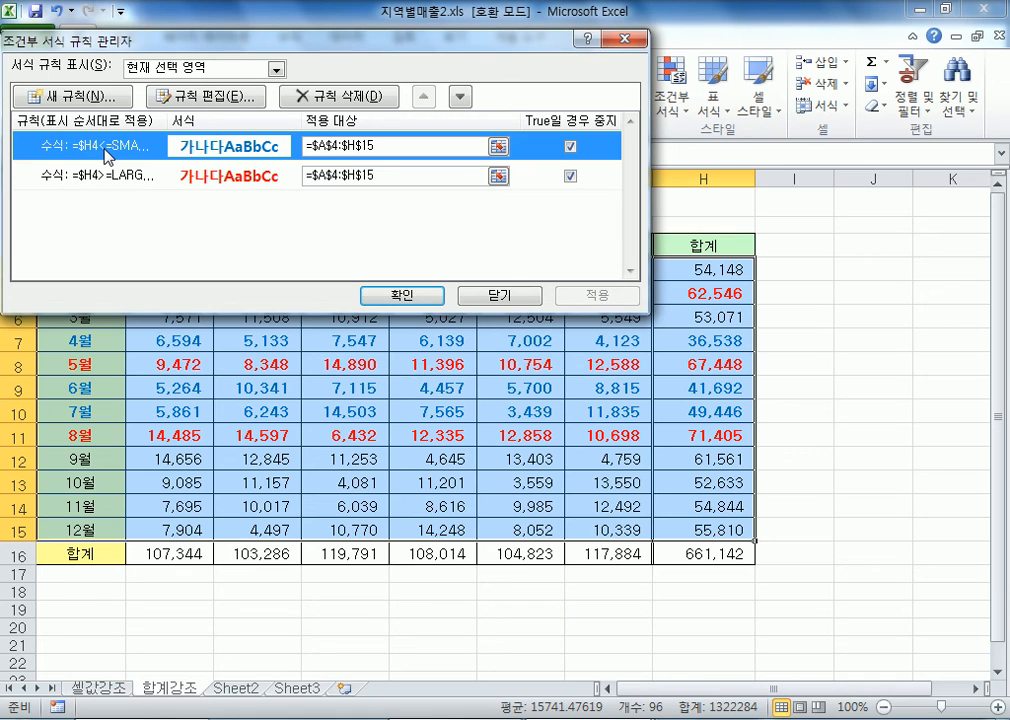
{"action": "key", "text": "Down"}
{"action": "key", "text": "Up"}
{"action": "left_click", "coordinate": [100, 176]}
{"action": "left_click", "coordinate": [425, 98]}
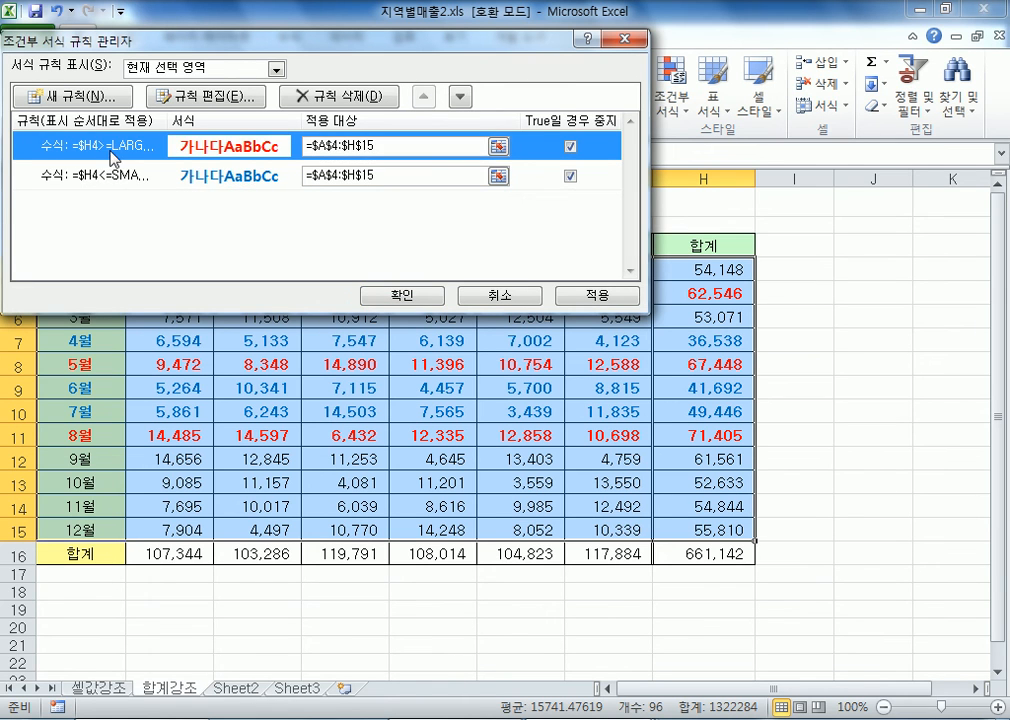
Step: Move the LARGE rule back below the SMALL rule and close the rules manager with the order confirmed
{"action": "left_click", "coordinate": [112, 176]}
{"action": "left_click", "coordinate": [114, 145]}
{"action": "left_click", "coordinate": [460, 97]}
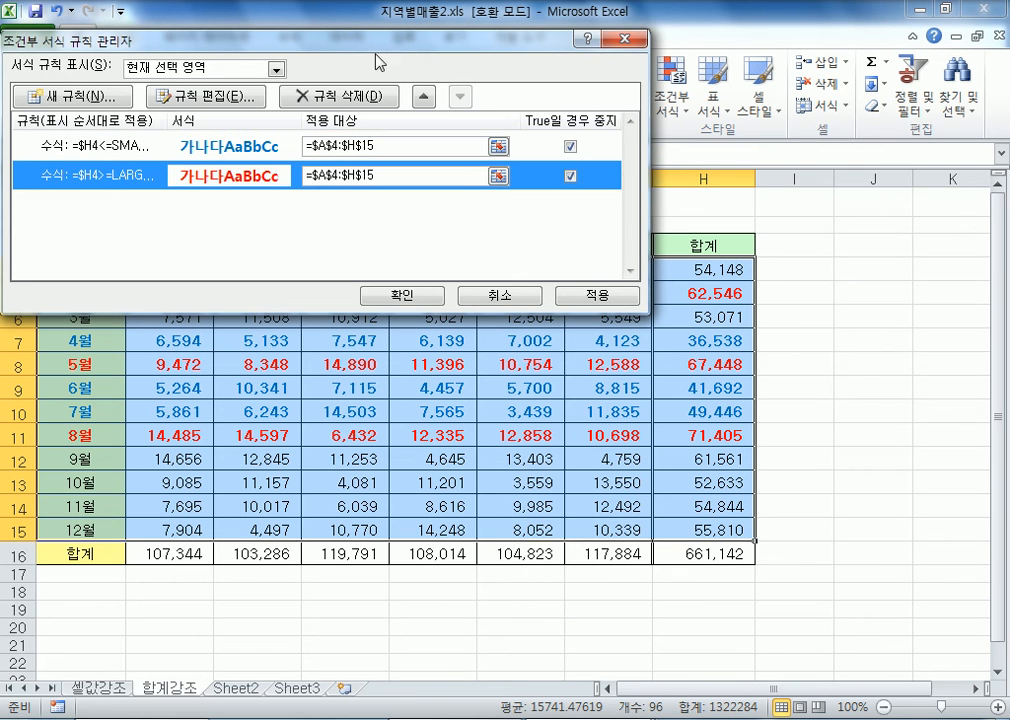
{"action": "left_click", "coordinate": [425, 97]}
{"action": "left_click", "coordinate": [460, 97]}
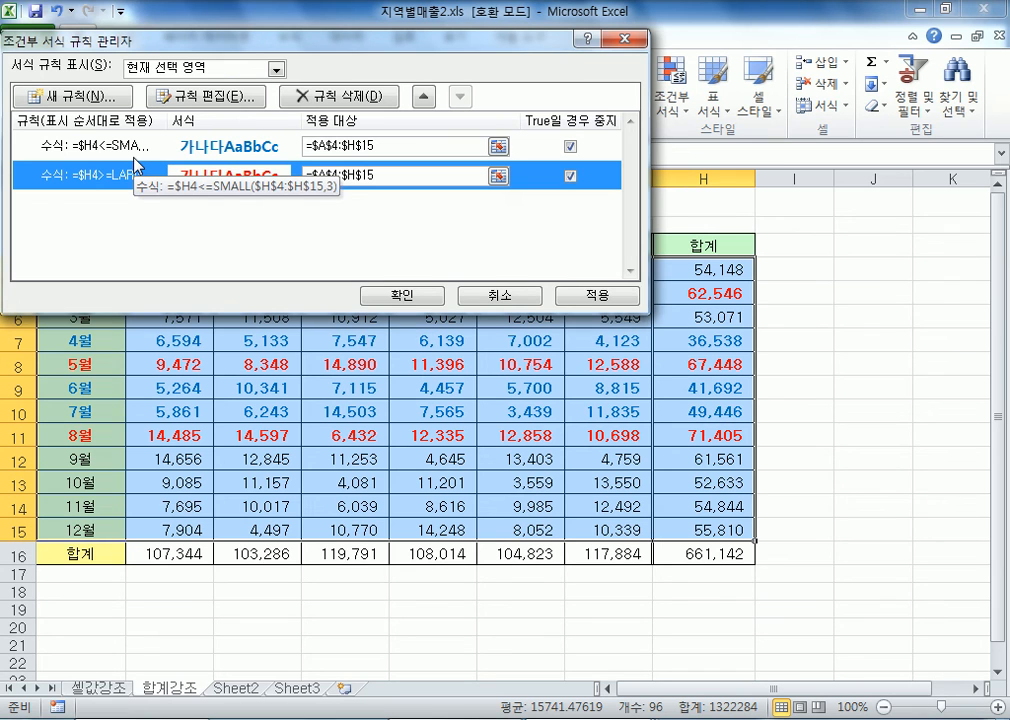
{"action": "left_click", "coordinate": [405, 296]}
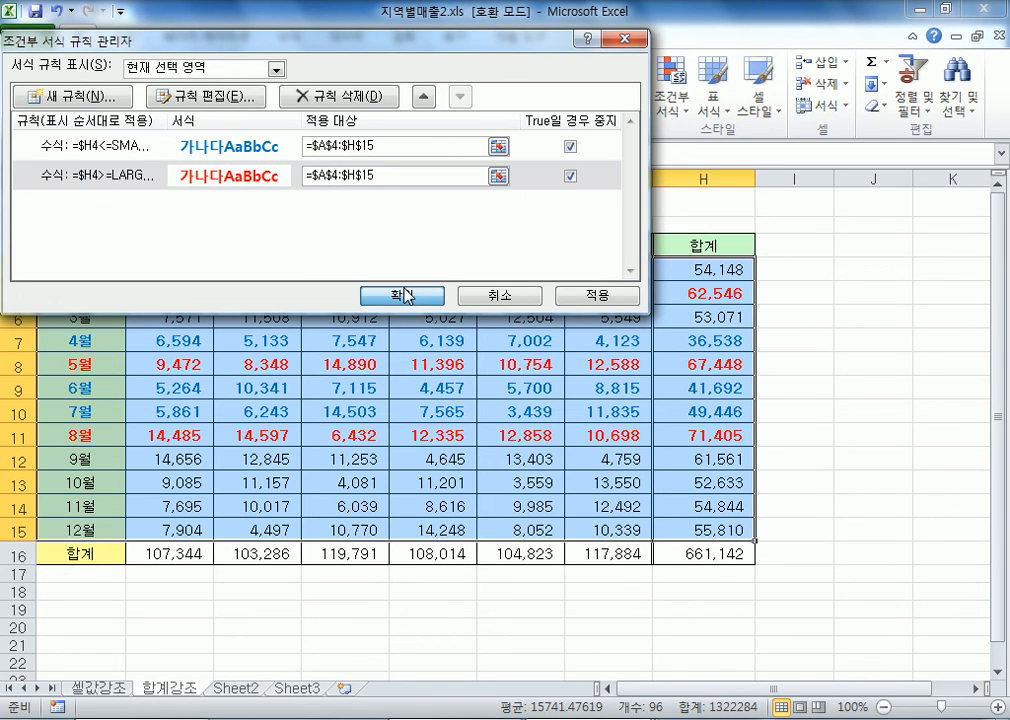
Step: Deselect the table and open the workbook 교육성적표.xls from the Part02 folder
{"action": "left_click", "coordinate": [347, 458]}
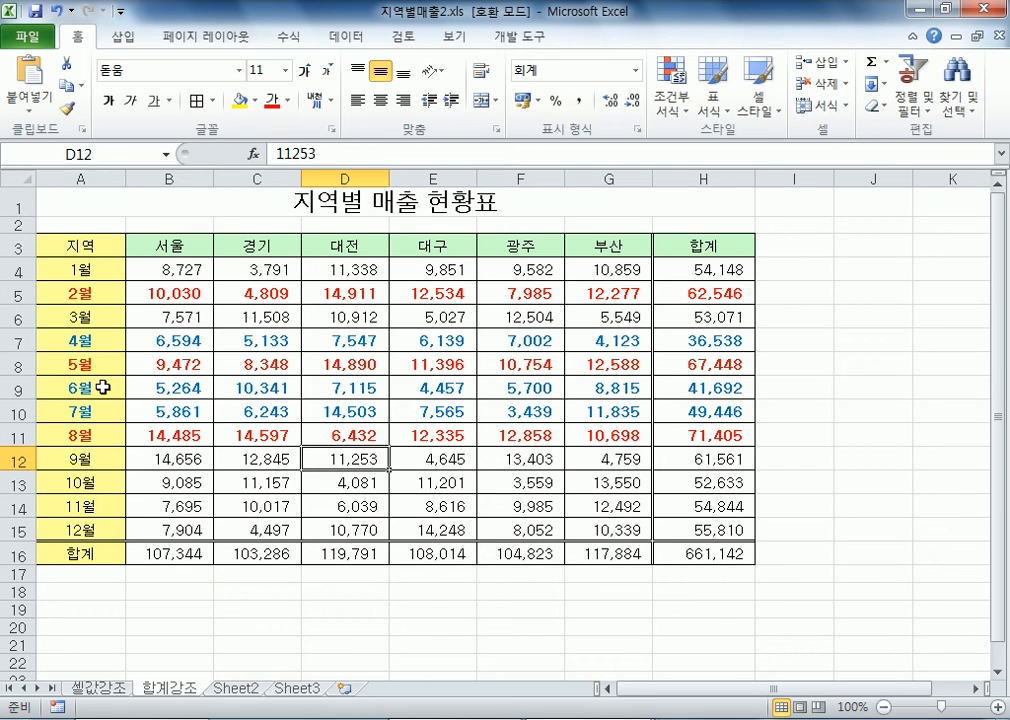
{"action": "left_click", "coordinate": [27, 36]}
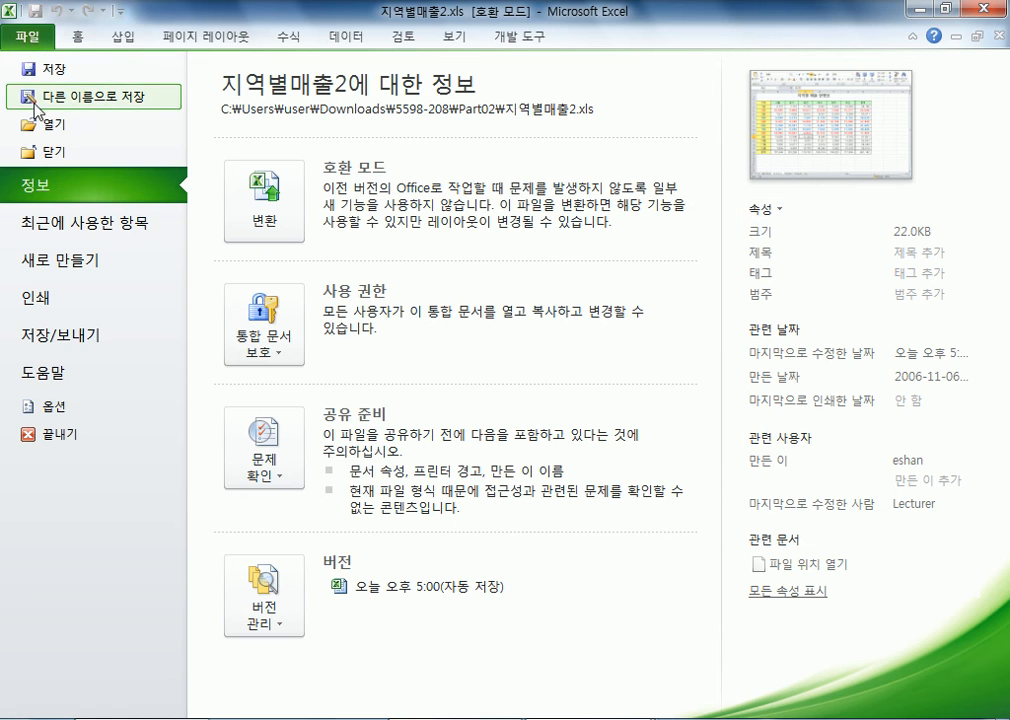
{"action": "left_click", "coordinate": [44, 124]}
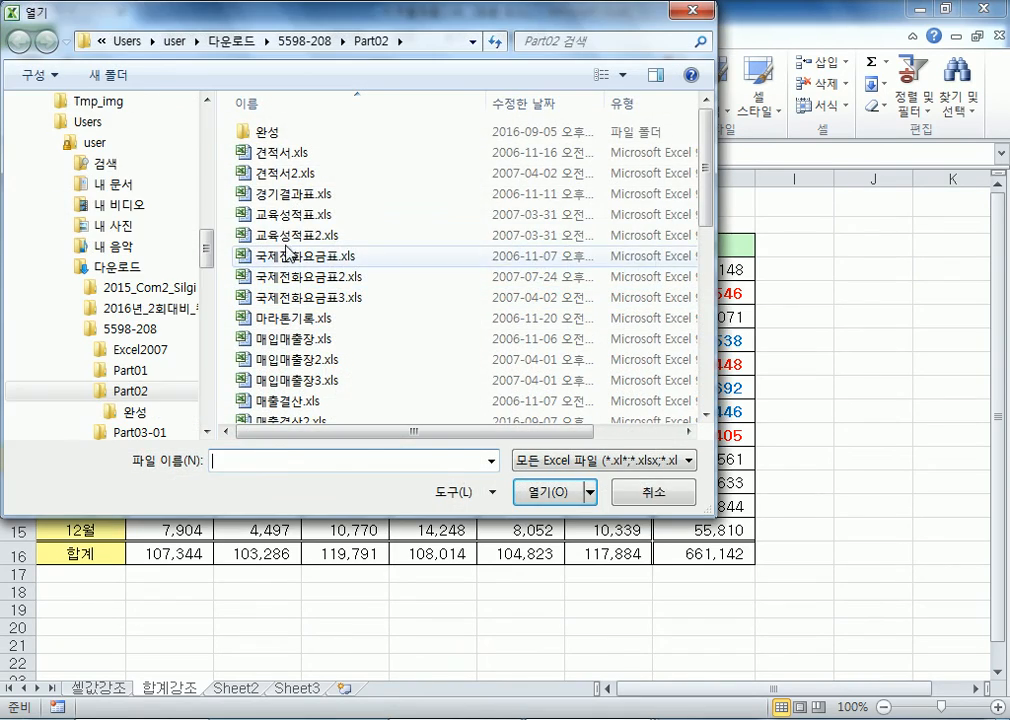
{"action": "double_click", "coordinate": [283, 214]}
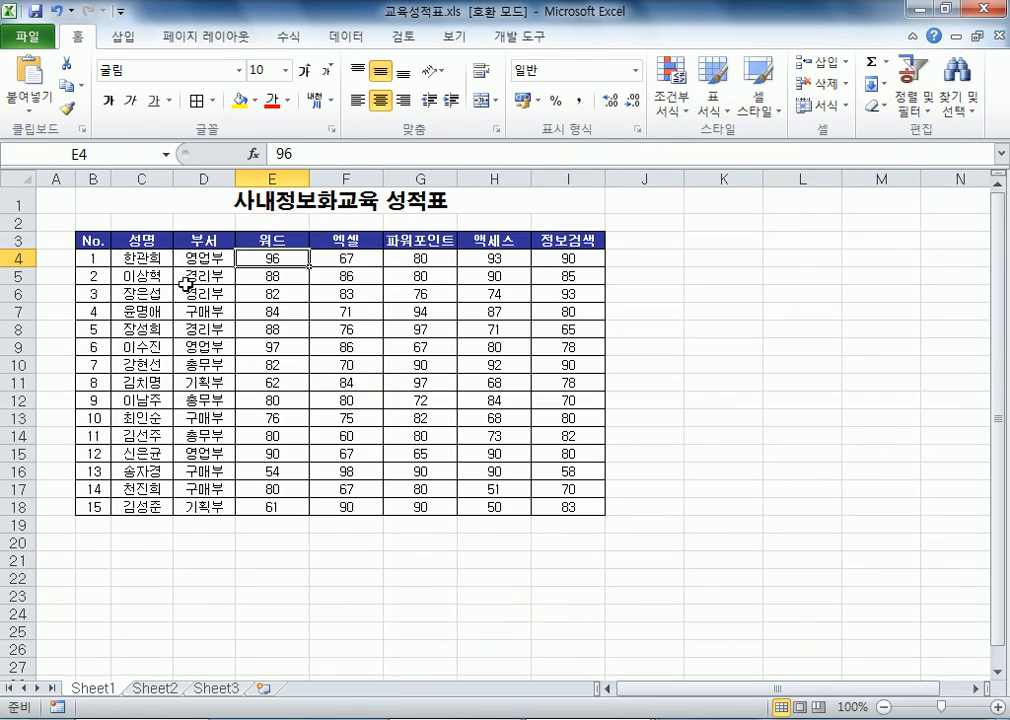
{"action": "left_click_drag", "start_coordinate": [246, 262], "coordinate": [263, 503]}
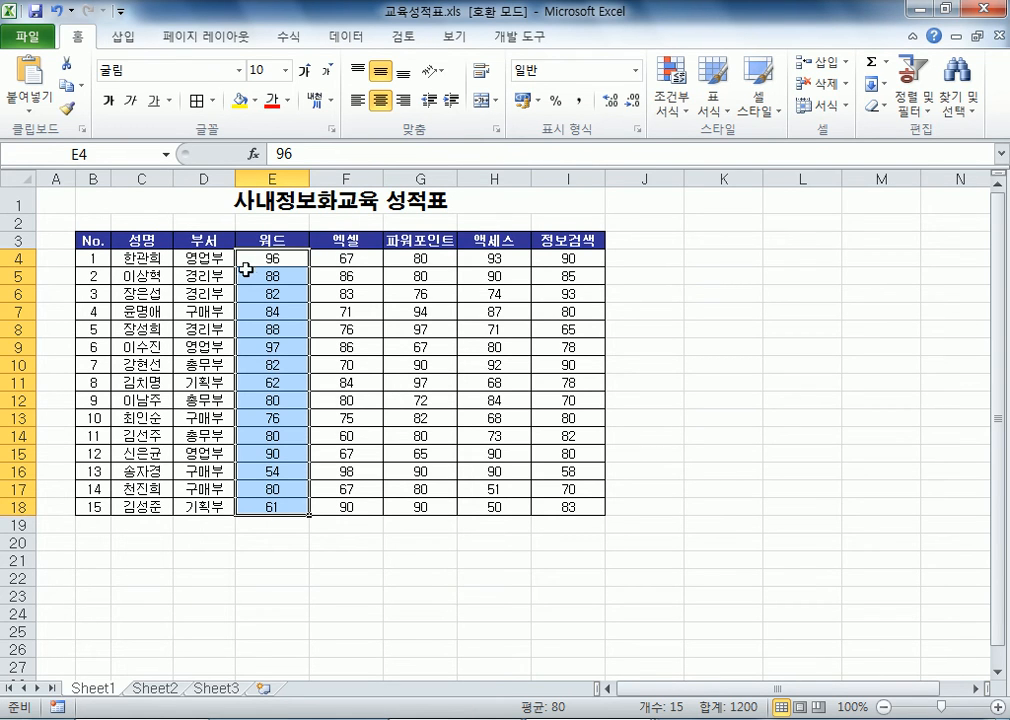
{"action": "left_click_drag", "start_coordinate": [262, 257], "coordinate": [268, 508]}
{"action": "left_click_drag", "start_coordinate": [287, 259], "coordinate": [293, 506]}
{"action": "left_click_drag", "start_coordinate": [345, 259], "coordinate": [343, 507]}
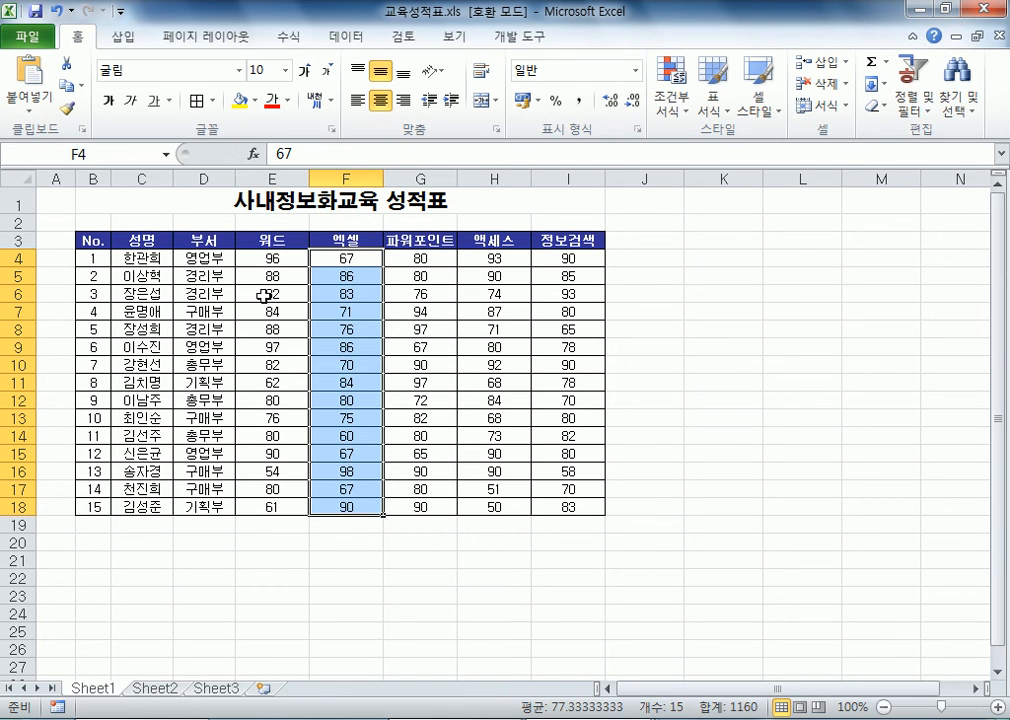
{"action": "left_click_drag", "start_coordinate": [272, 257], "coordinate": [268, 511]}
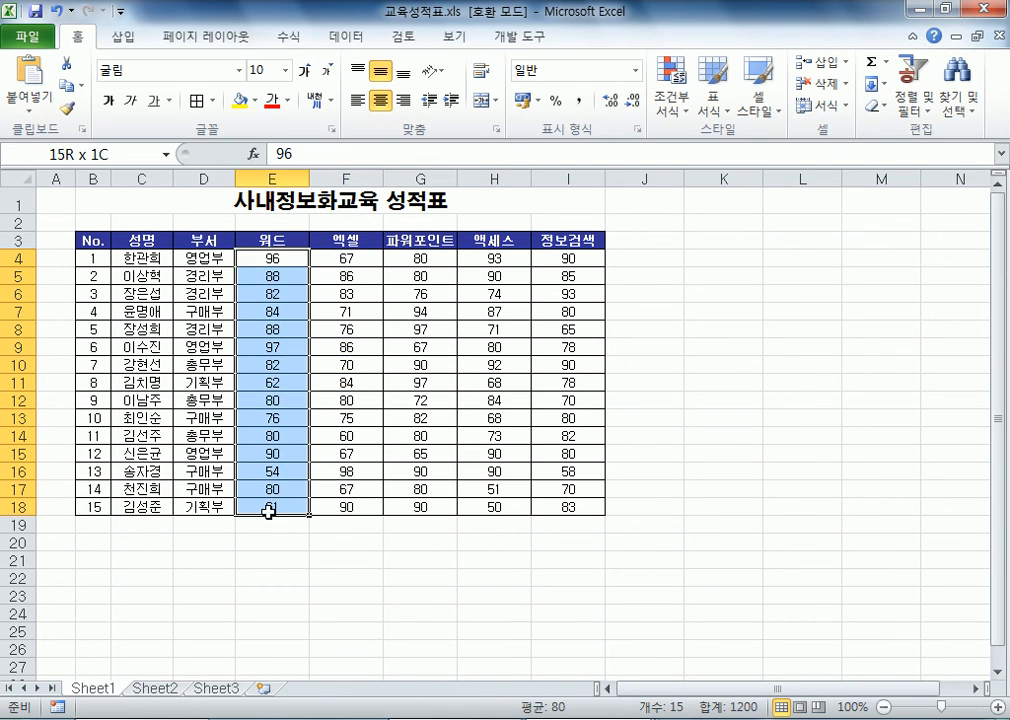
{"action": "left_click", "coordinate": [670, 100]}
{"action": "left_click", "coordinate": [357, 257]}
{"action": "left_click_drag", "start_coordinate": [357, 257], "coordinate": [349, 505]}
{"action": "left_click", "coordinate": [676, 100]}
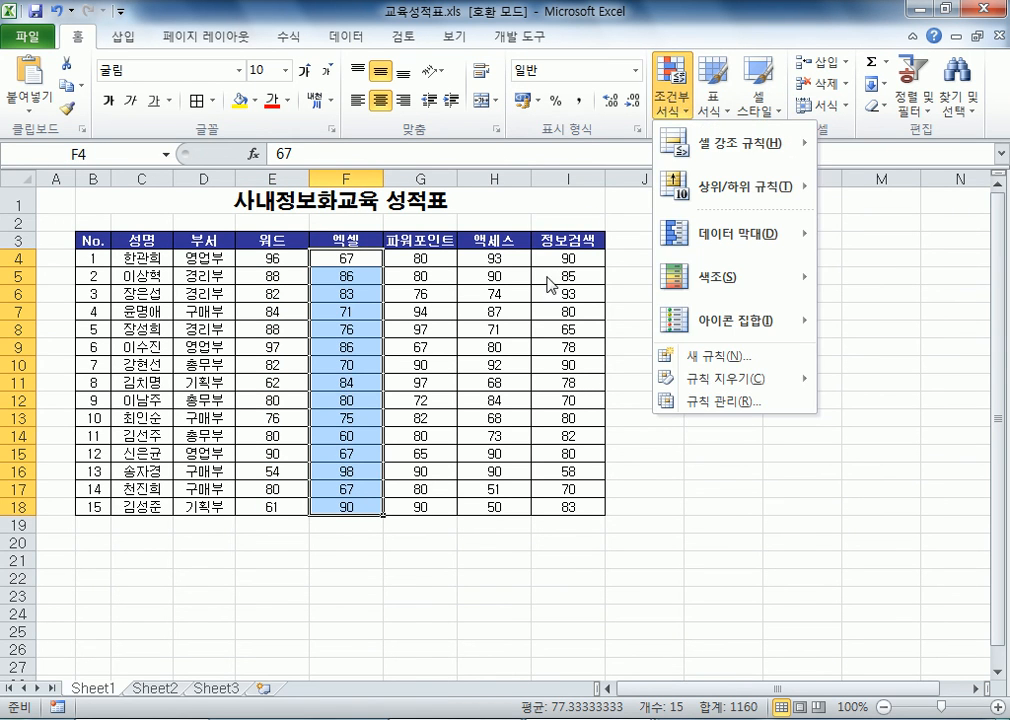
{"action": "left_click", "coordinate": [553, 284]}
Step: Start a new formula-based conditional formatting rule for the scores in E4:I18
{"action": "left_click_drag", "start_coordinate": [270, 265], "coordinate": [568, 507]}
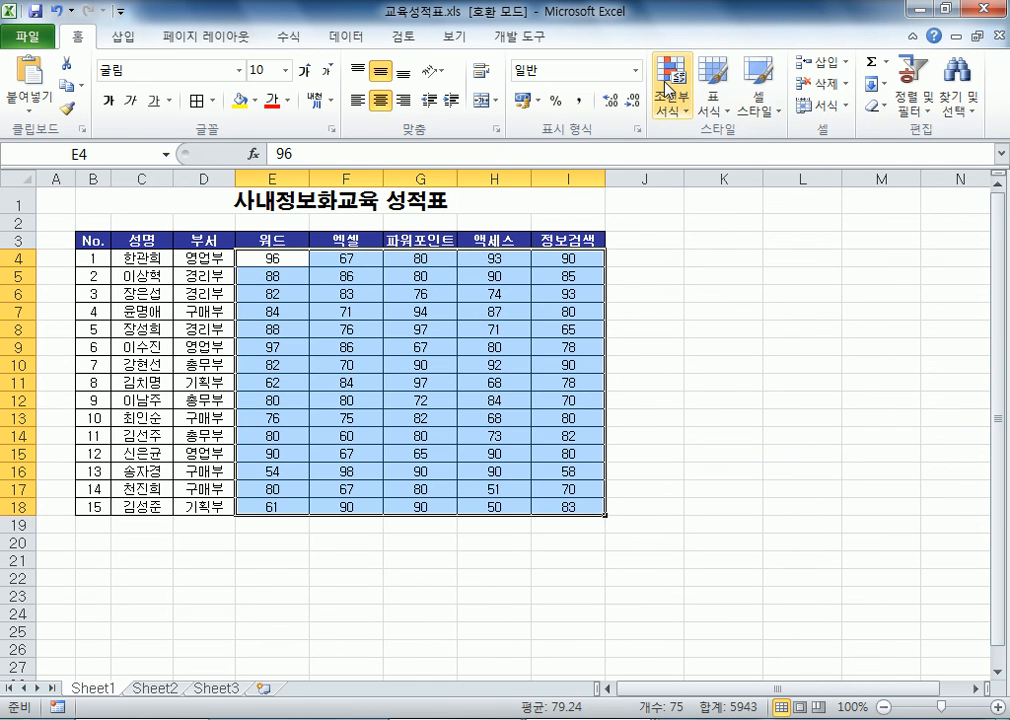
{"action": "left_click", "coordinate": [676, 100]}
{"action": "left_click", "coordinate": [697, 370]}
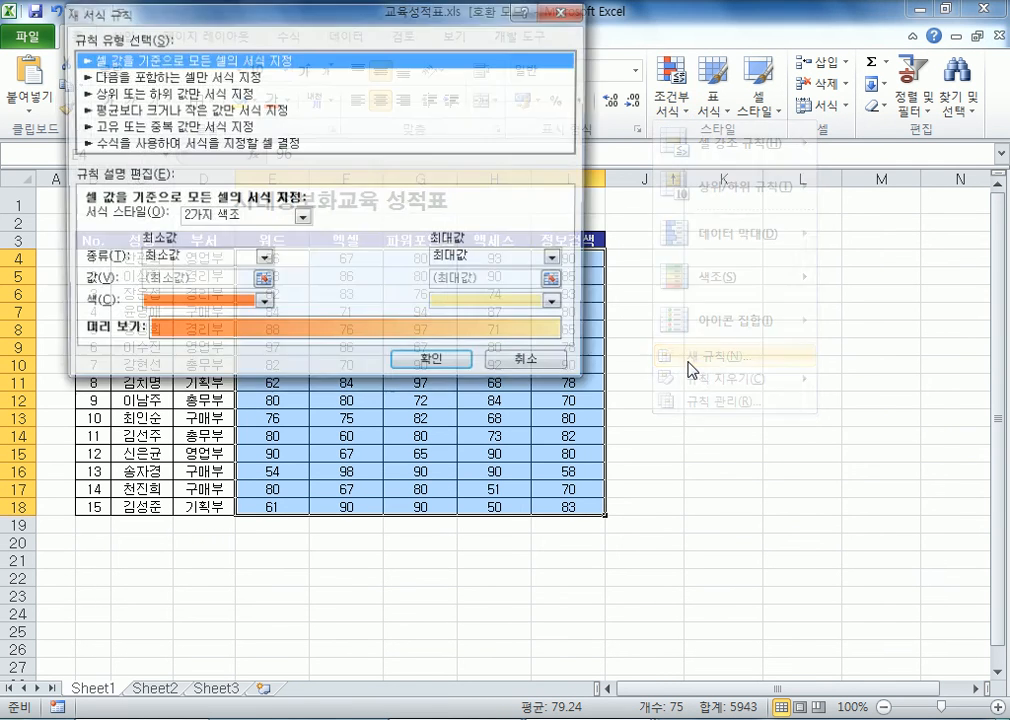
{"action": "left_click_drag", "start_coordinate": [287, 20], "coordinate": [589, 20]}
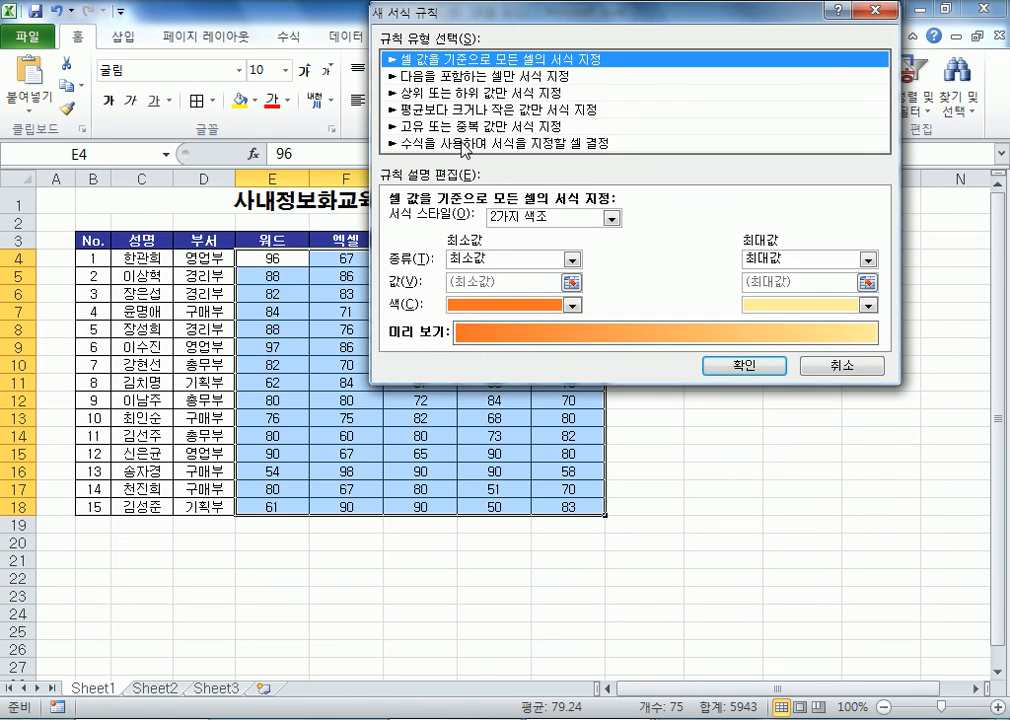
{"action": "left_click", "coordinate": [464, 145]}
Step: Set the new rule's font to bold (굵게) in standard red and accept the format
{"action": "left_click", "coordinate": [705, 283]}
{"action": "left_click", "coordinate": [461, 195]}
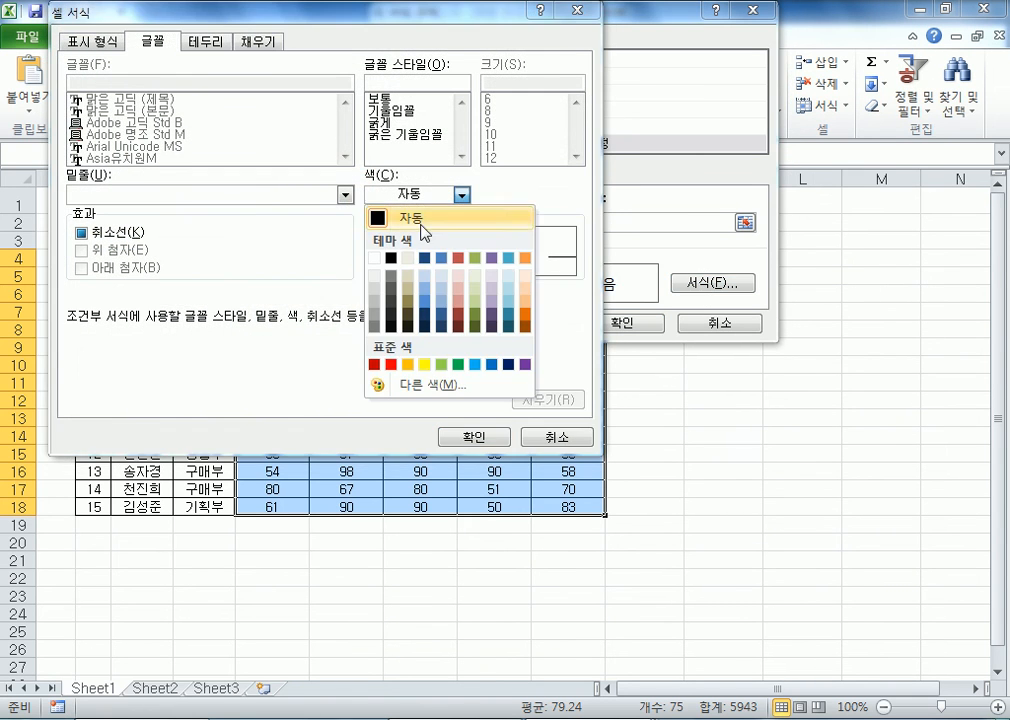
{"action": "left_click", "coordinate": [478, 365]}
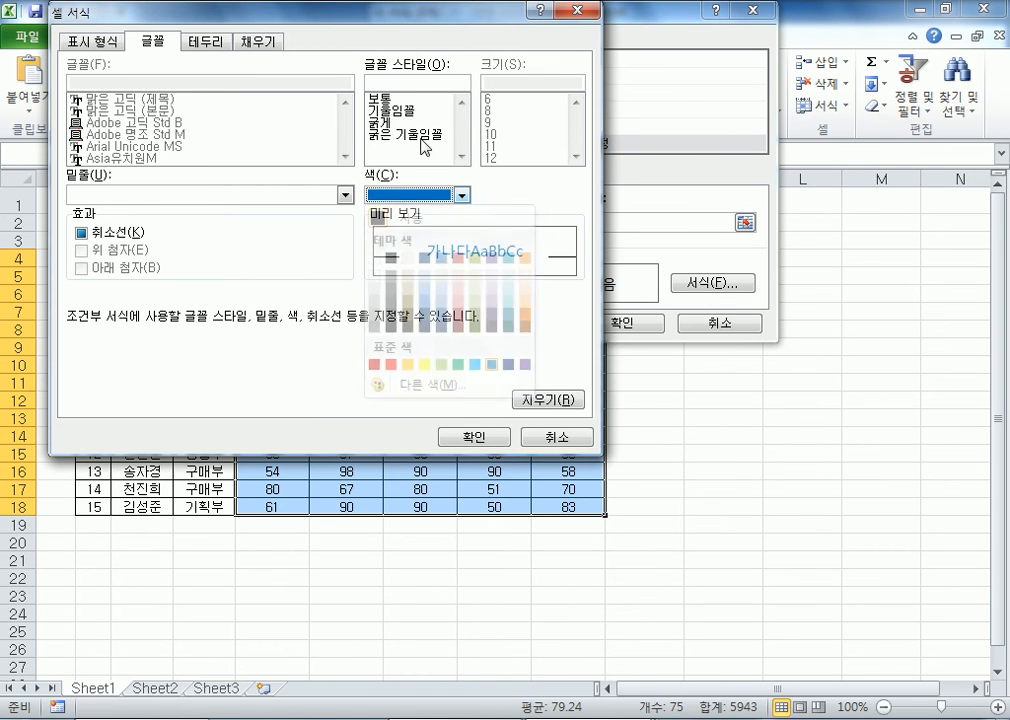
{"action": "left_click", "coordinate": [385, 122]}
{"action": "left_click", "coordinate": [407, 195]}
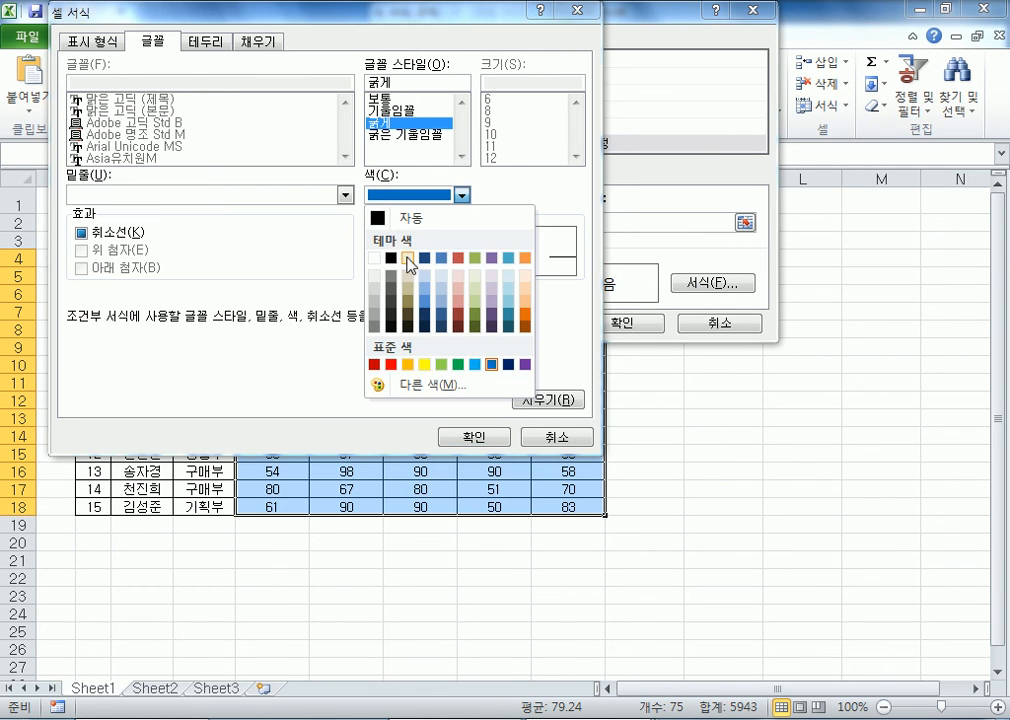
{"action": "left_click", "coordinate": [391, 364]}
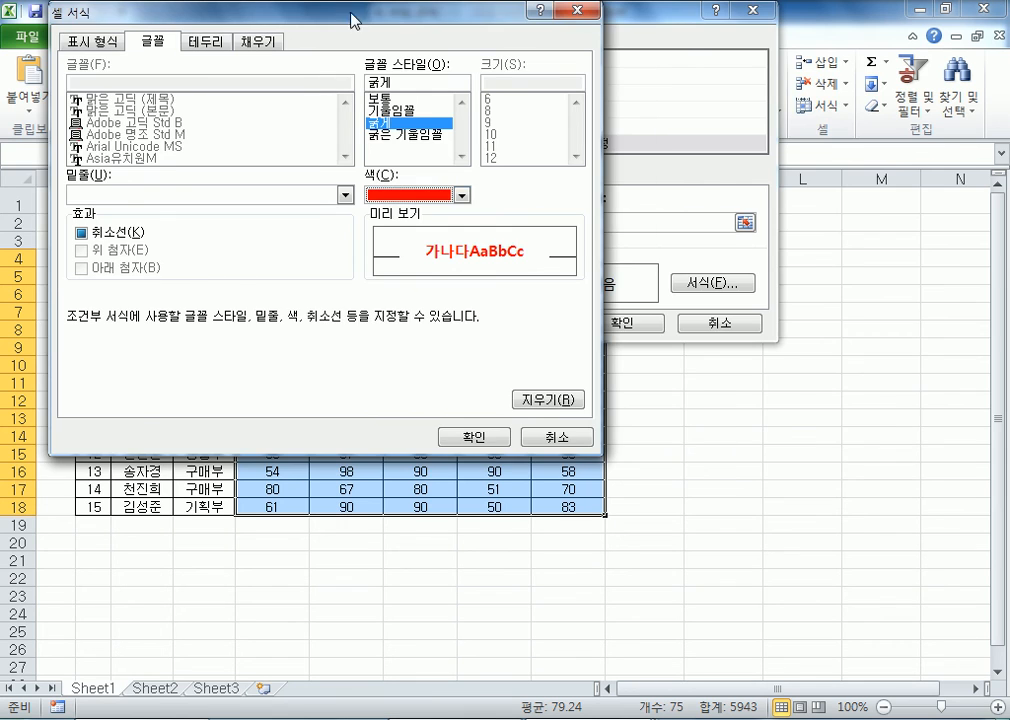
{"action": "left_click_drag", "start_coordinate": [340, 16], "coordinate": [645, 16]}
{"action": "left_click", "coordinate": [778, 437]}
Step: Enter =E4>AVERAGE($E$4:$I$18) as the rule's formula, with E4 as a relative reference
{"action": "left_click", "coordinate": [491, 222]}
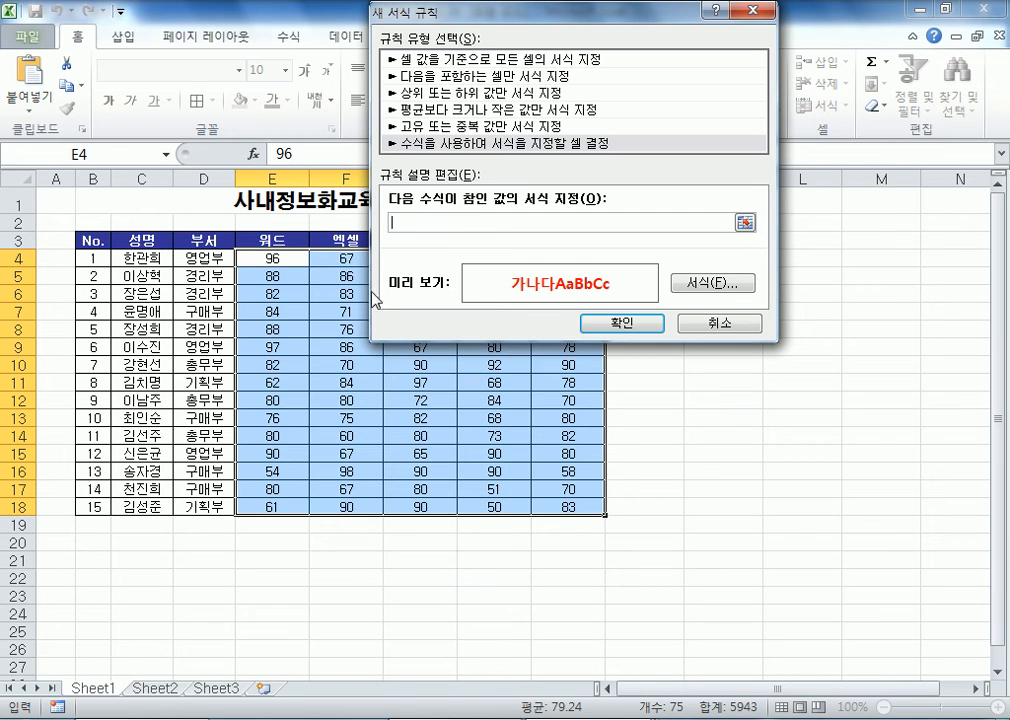
{"action": "left_click", "coordinate": [274, 258]}
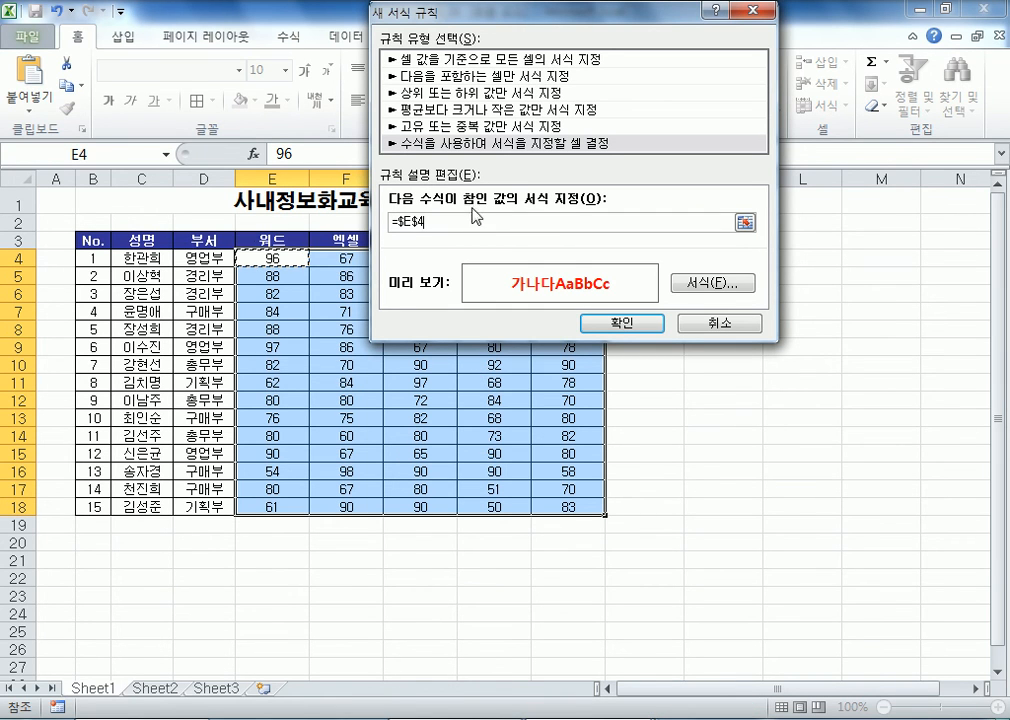
{"action": "left_click_drag", "start_coordinate": [512, 16], "coordinate": [542, 16]}
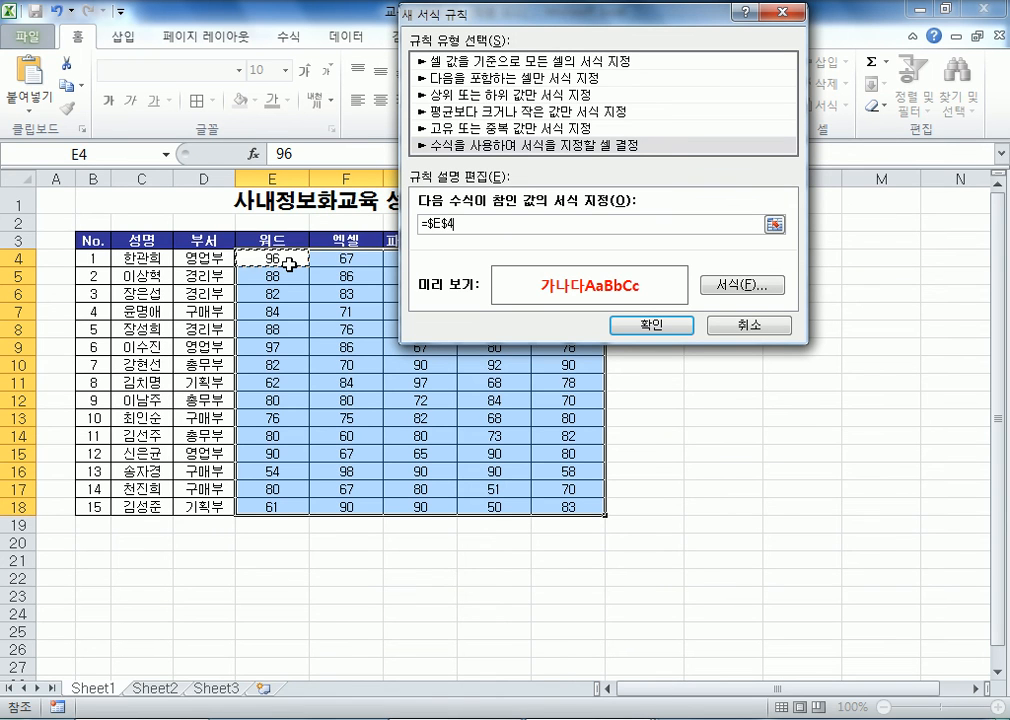
{"action": "key", "text": "F4"}
{"action": "key", "text": "F4"}
{"action": "key", "text": "F4"}
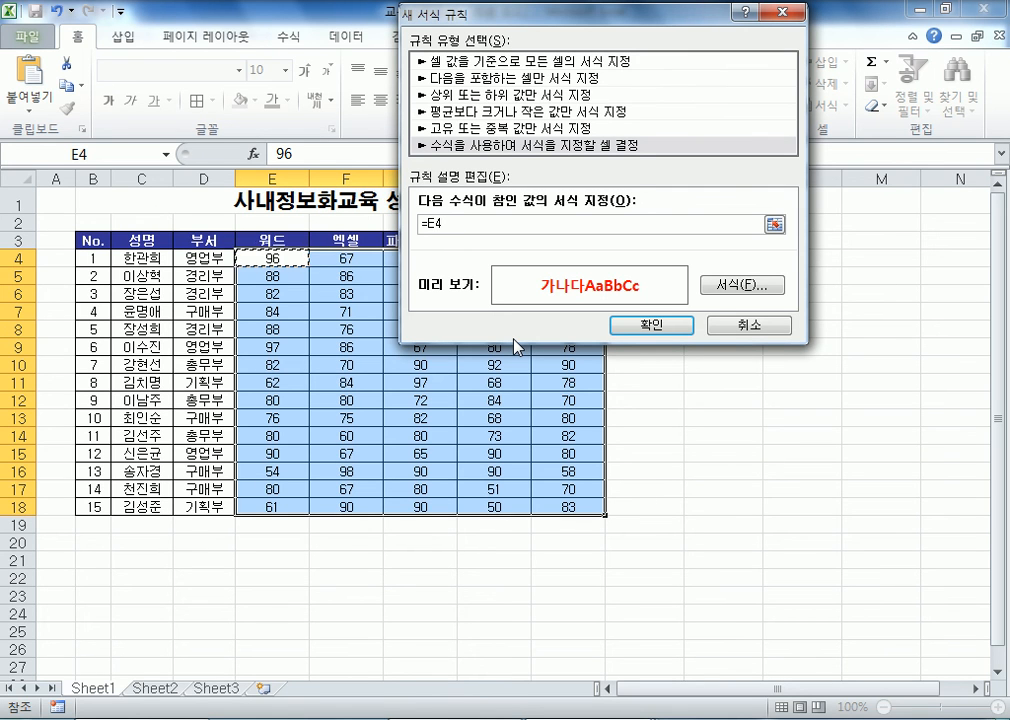
{"action": "type", "text": ">AVERAGE"}
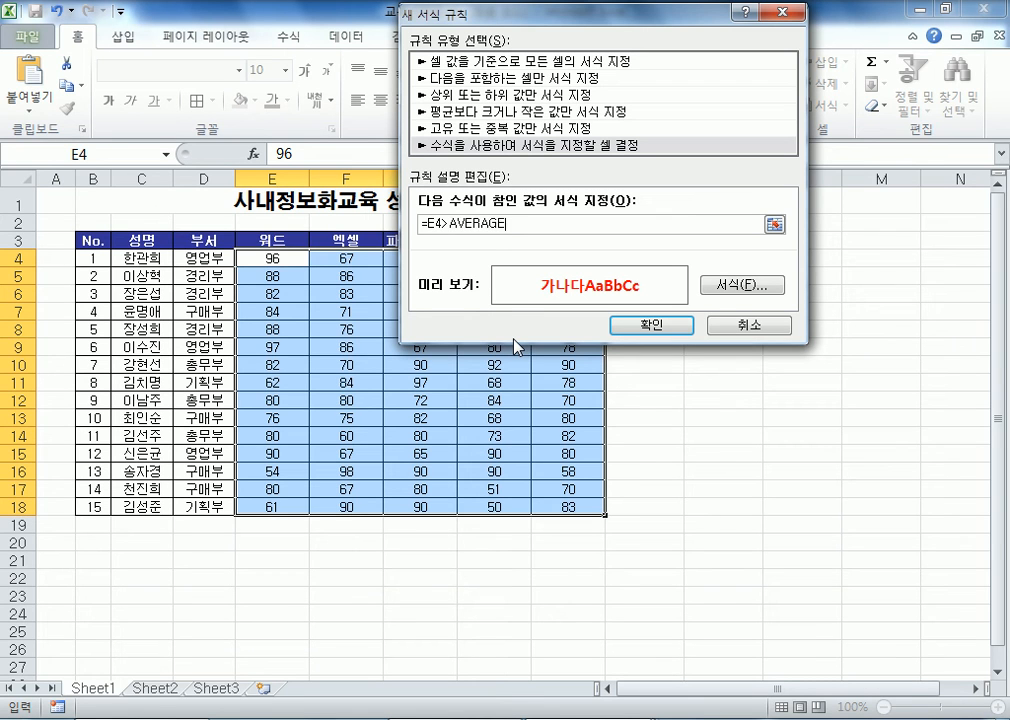
{"action": "type", "text": "("}
{"action": "left_click_drag", "start_coordinate": [275, 257], "coordinate": [577, 508]}
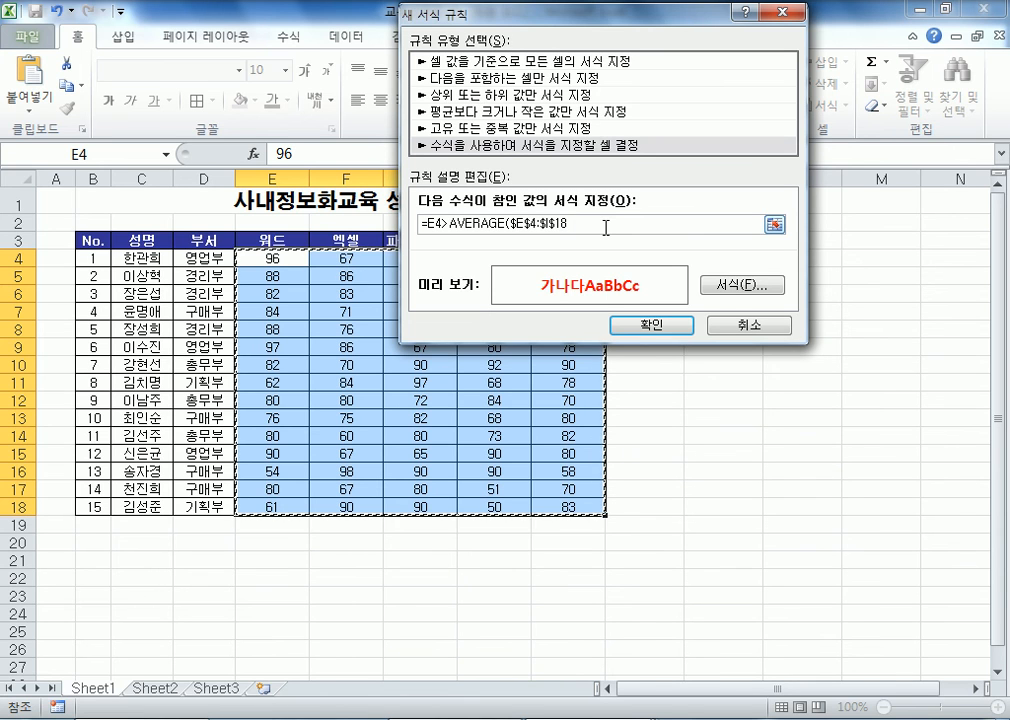
{"action": "type", "text": ")"}
Step: Copy the rule's formula, switch to Notepad and add a dashed separator line below the SMALL note
{"action": "left_click_drag", "start_coordinate": [584, 225], "coordinate": [402, 228]}
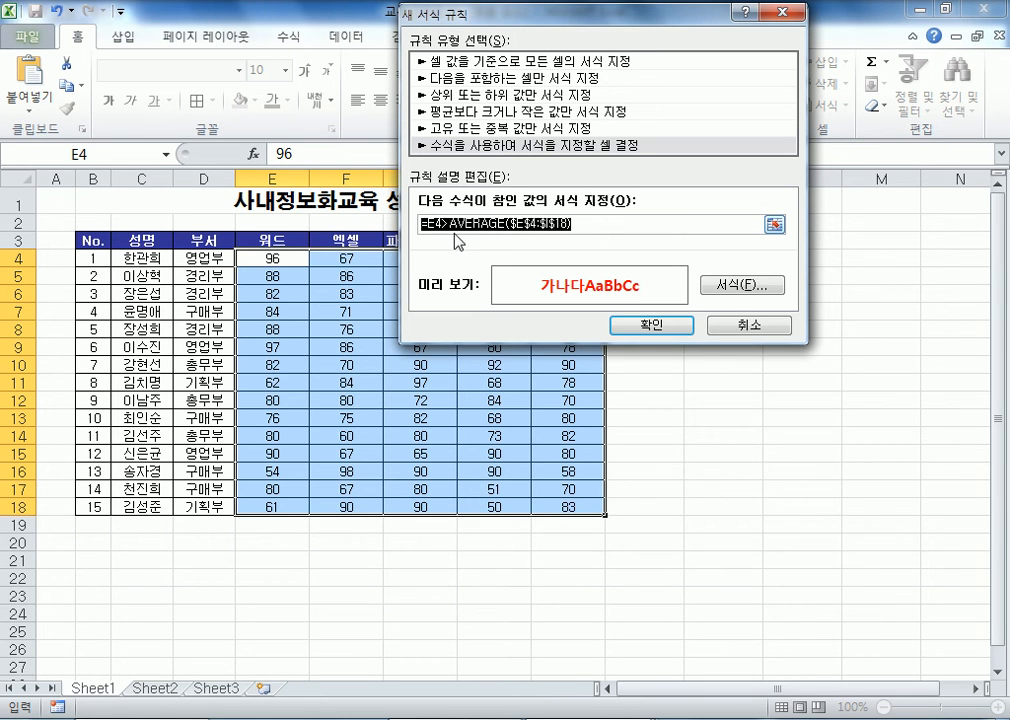
{"action": "key", "text": "alt+Tab"}
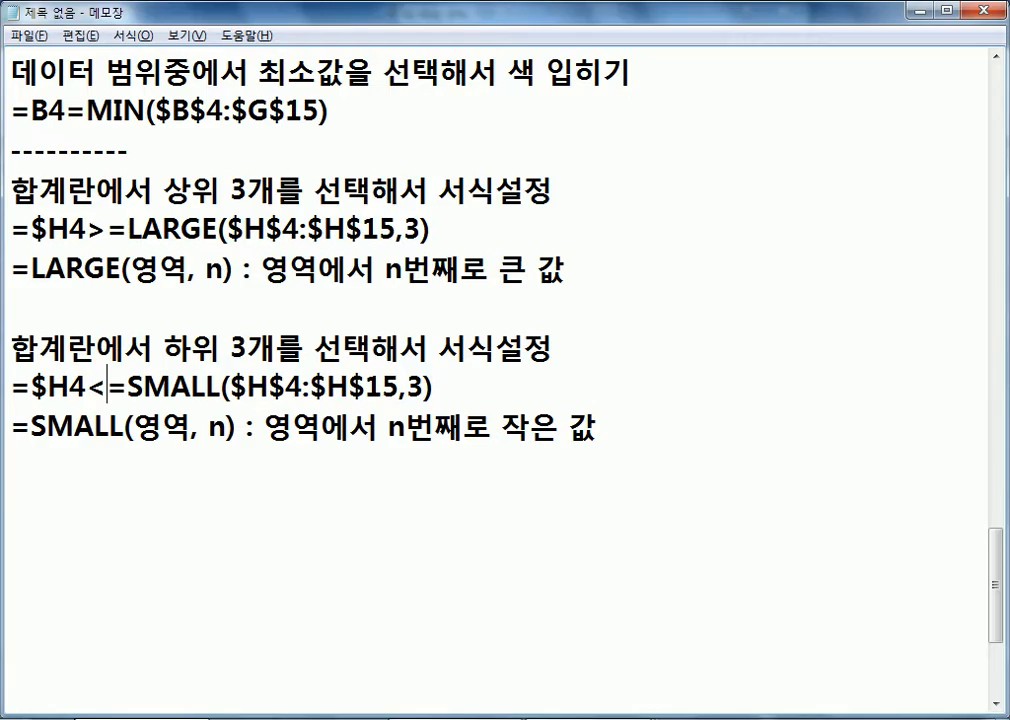
{"action": "left_click", "coordinate": [261, 456]}
{"action": "type", "text": "------------"}
{"action": "key", "text": "Return"}
Step: Write the heading "평균값을 넘는 점수만 서식 설정" below the separator, leaving blank lines after it
{"action": "type", "text": "평균값"}
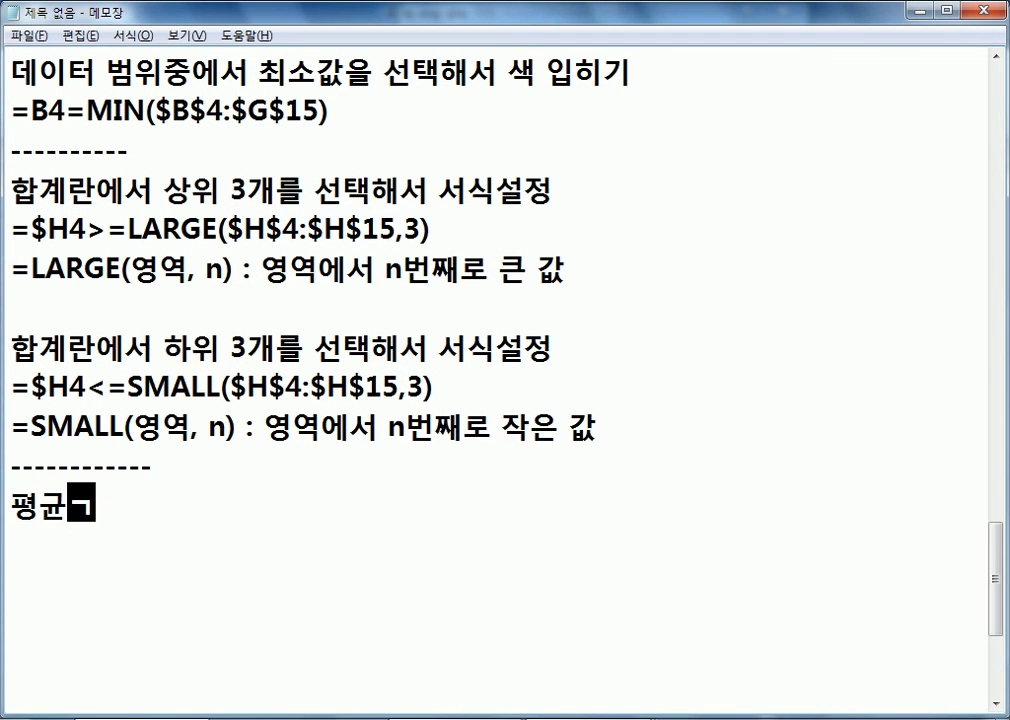
{"action": "type", "text": "ㅇ,ㅡㄹ"}
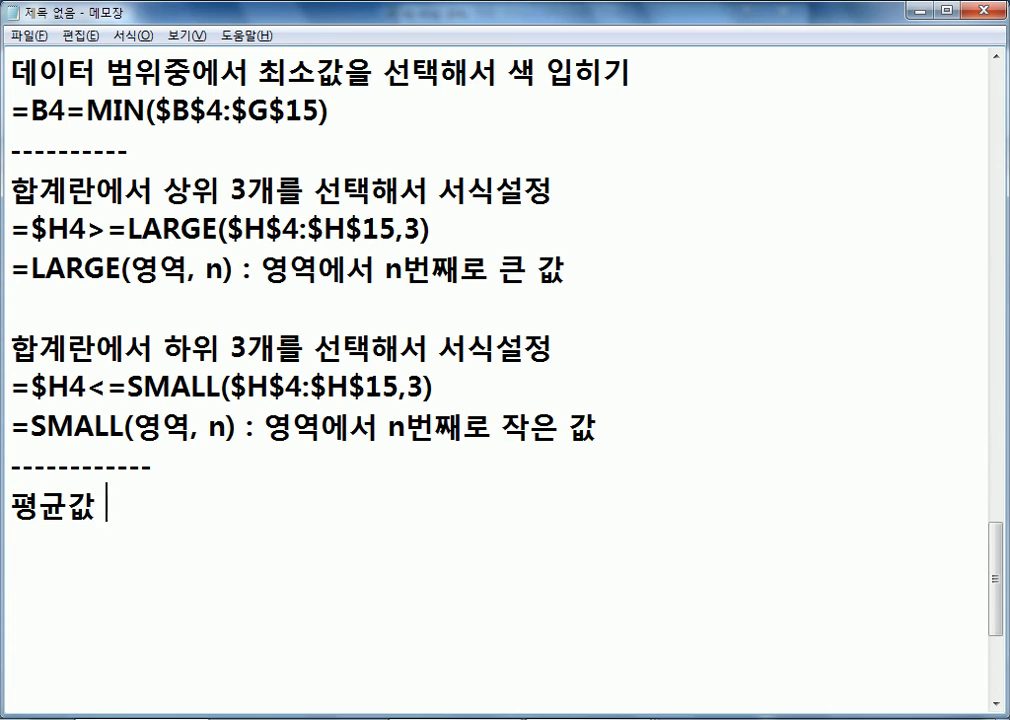
{"action": "key", "text": "BackSpace"}
{"action": "key", "text": "BackSpace"}
{"action": "key", "text": "BackSpace"}
{"action": "type", "text": "ㅇ"}
{"action": "key", "text": "BackSpace"}
{"action": "key", "text": "BackSpace"}
{"action": "type", "text": "ㅇㅡㄹ ㄴㅓㅁㄴㅡㄴ ㅈㅓㅁㅅㅜㅁㅏㄴ "}
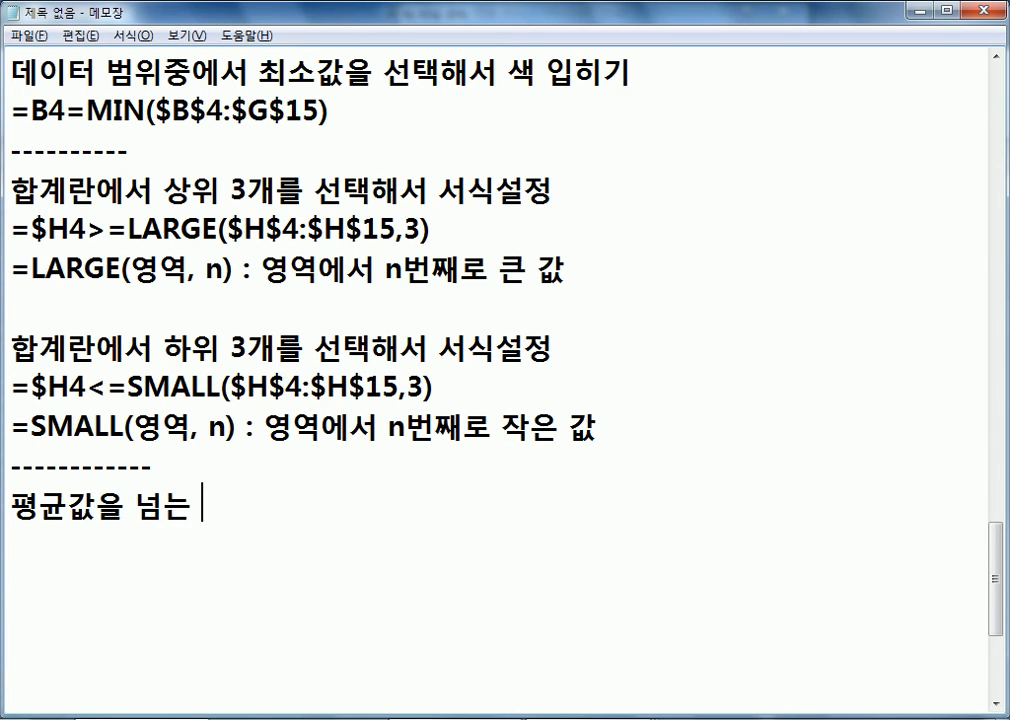
{"action": "type", "text": "ㅅㅓㅅㅣㄱ ㅅㅓㄹㅈㅓㅇ"}
{"action": "key", "text": "Return"}
{"action": "key", "text": "Return"}
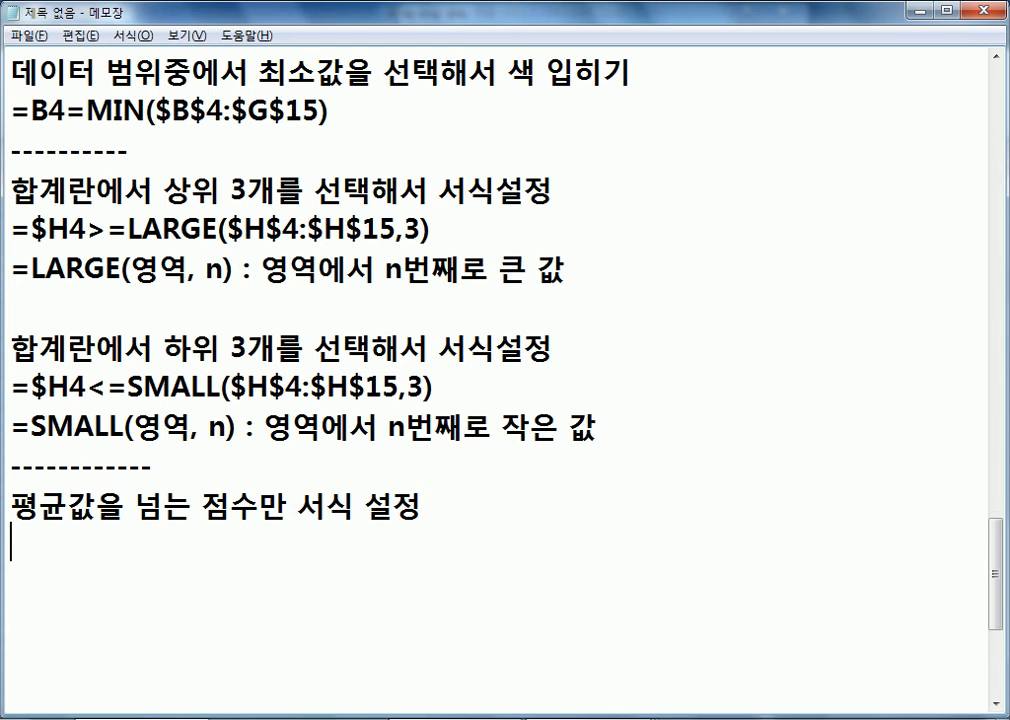
Step: Paste the copied AVERAGE formula on three consecutive lines below the new heading
{"action": "scroll", "coordinate": [472, 60], "scroll_direction": "down", "scroll_amount": 3}
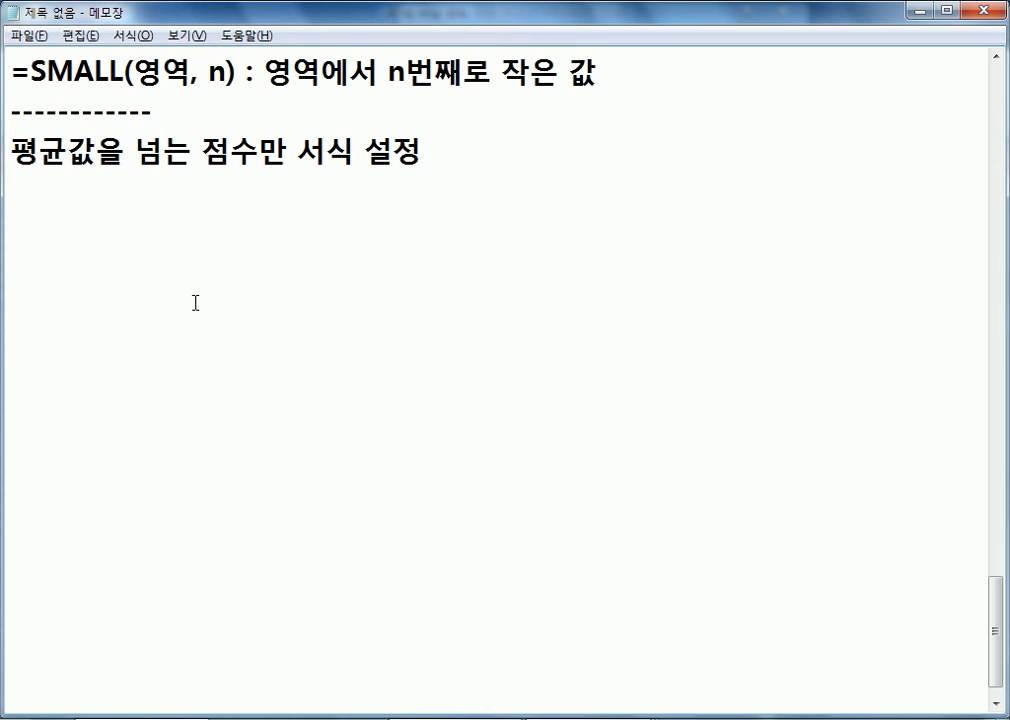
{"action": "left_click", "coordinate": [64, 192]}
{"action": "key", "text": "ctrl+v"}
{"action": "key", "text": "Return"}
{"action": "key", "text": "ctrl+v"}
{"action": "key", "text": "Return"}
{"action": "key", "text": "ctrl+v"}
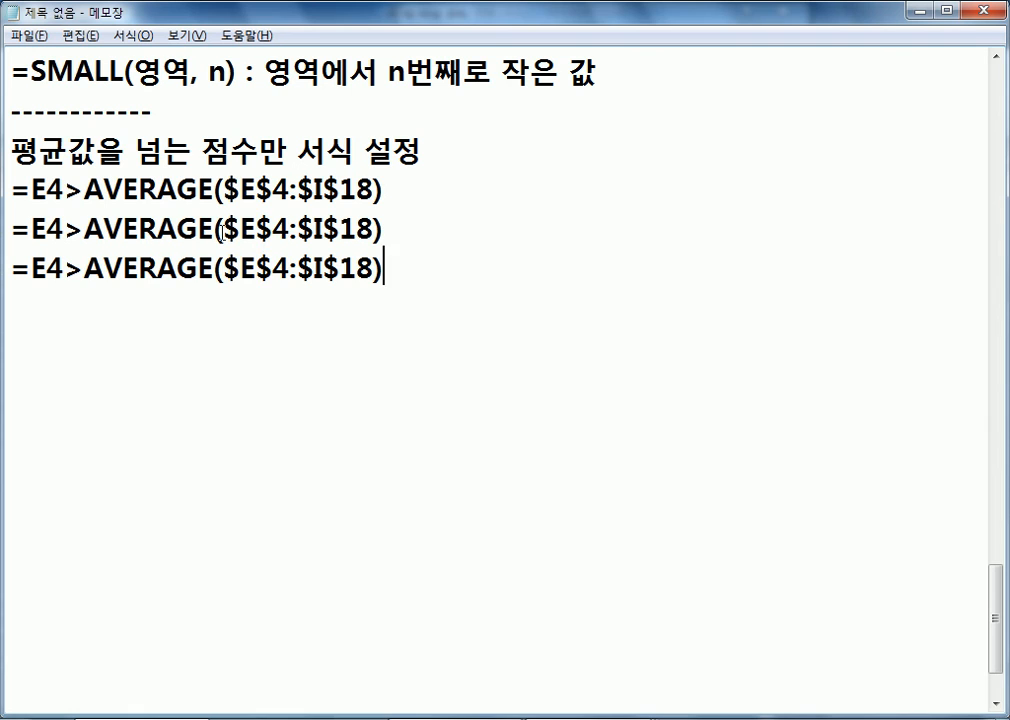
Step: Change the AVERAGE ranges to $E4:$I18 in the second formula line and E$4:I$18 in the third
{"action": "left_click", "coordinate": [265, 238]}
{"action": "key", "text": "Delete"}
{"action": "left_click", "coordinate": [308, 236]}
{"action": "key", "text": "Delete"}
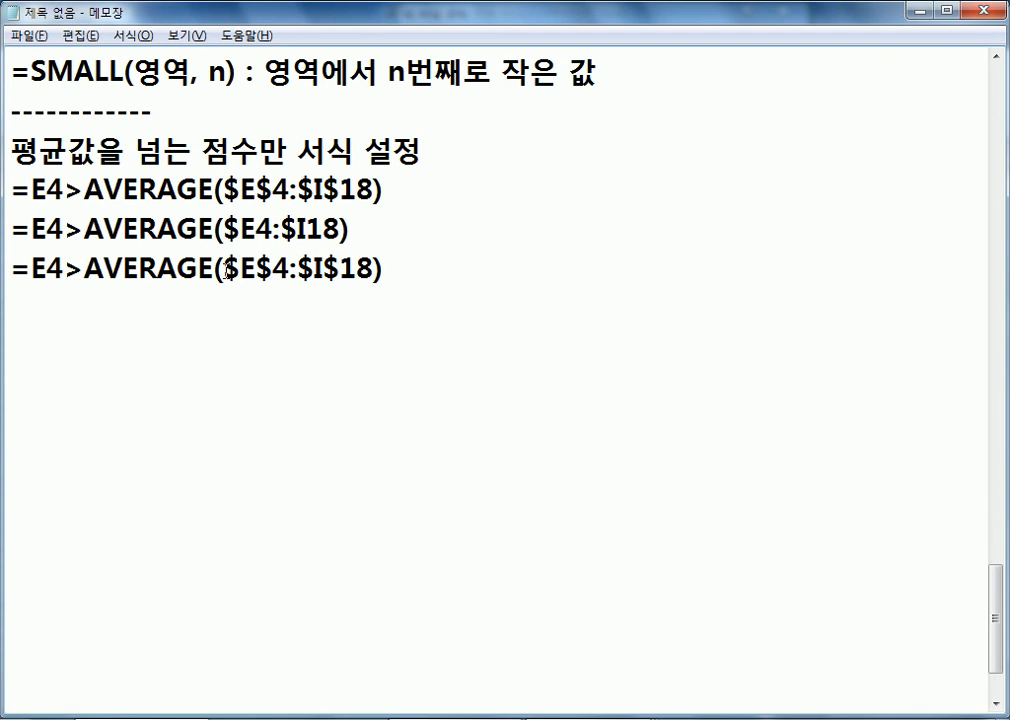
{"action": "left_click", "coordinate": [216, 268]}
{"action": "key", "text": "Delete"}
{"action": "left_click", "coordinate": [285, 268]}
{"action": "key", "text": "Delete"}
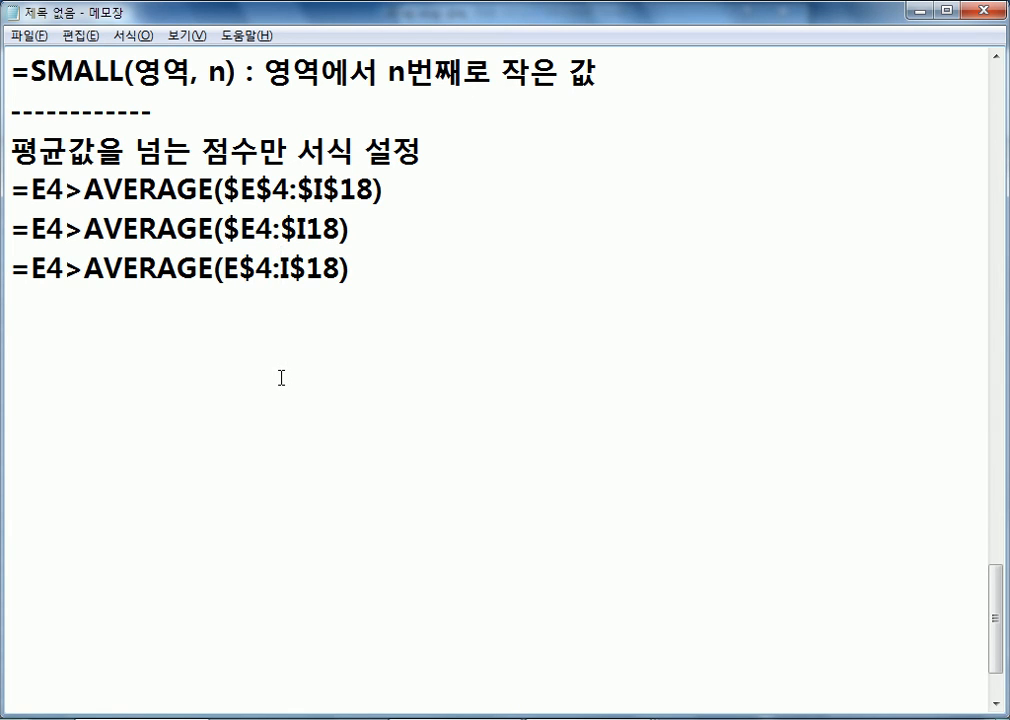
Step: Compare the range references of the three noted AVERAGE formulas and switch back to the rule dialog in Excel
{"action": "left_click_drag", "start_coordinate": [226, 191], "coordinate": [376, 190]}
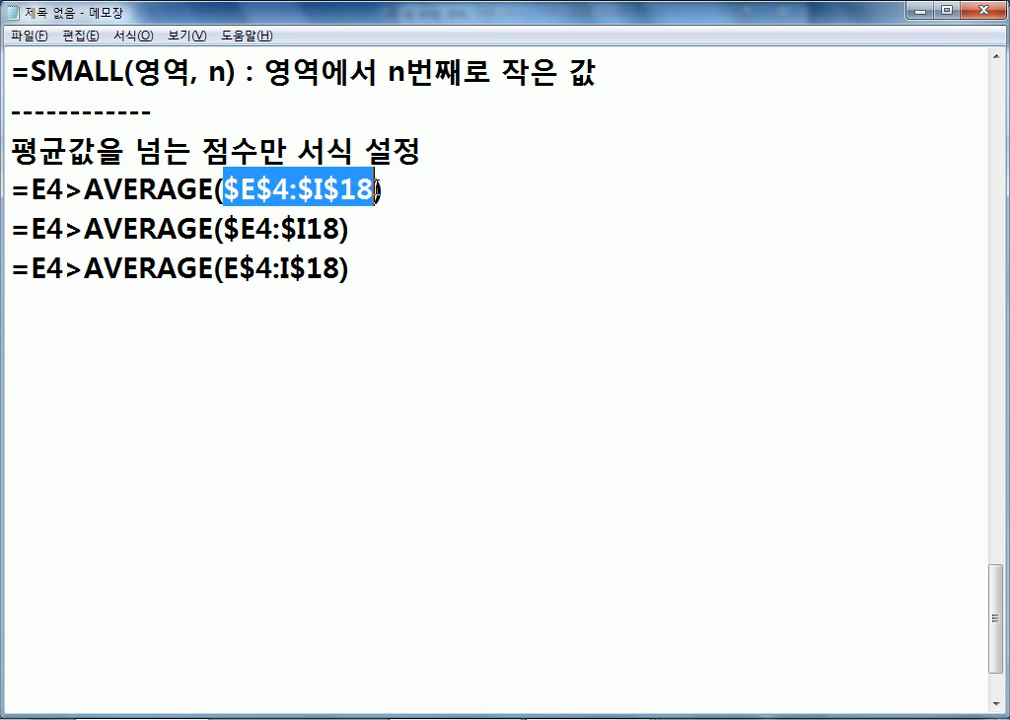
{"action": "left_click_drag", "start_coordinate": [224, 229], "coordinate": [324, 230]}
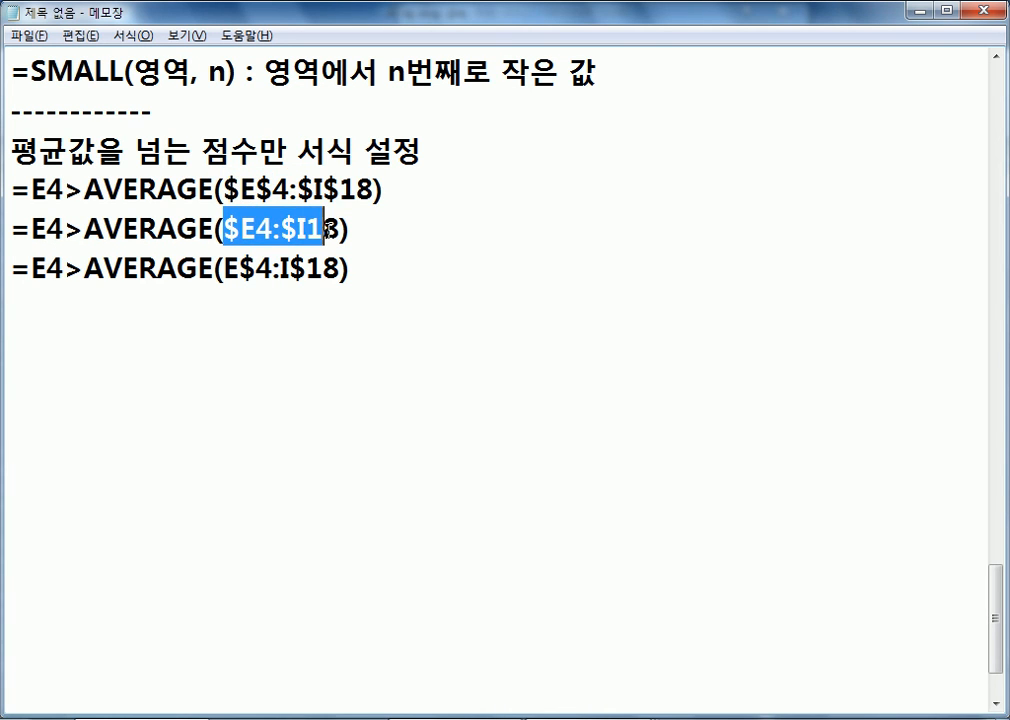
{"action": "left_click_drag", "start_coordinate": [213, 268], "coordinate": [354, 266]}
{"action": "left_click", "coordinate": [449, 190]}
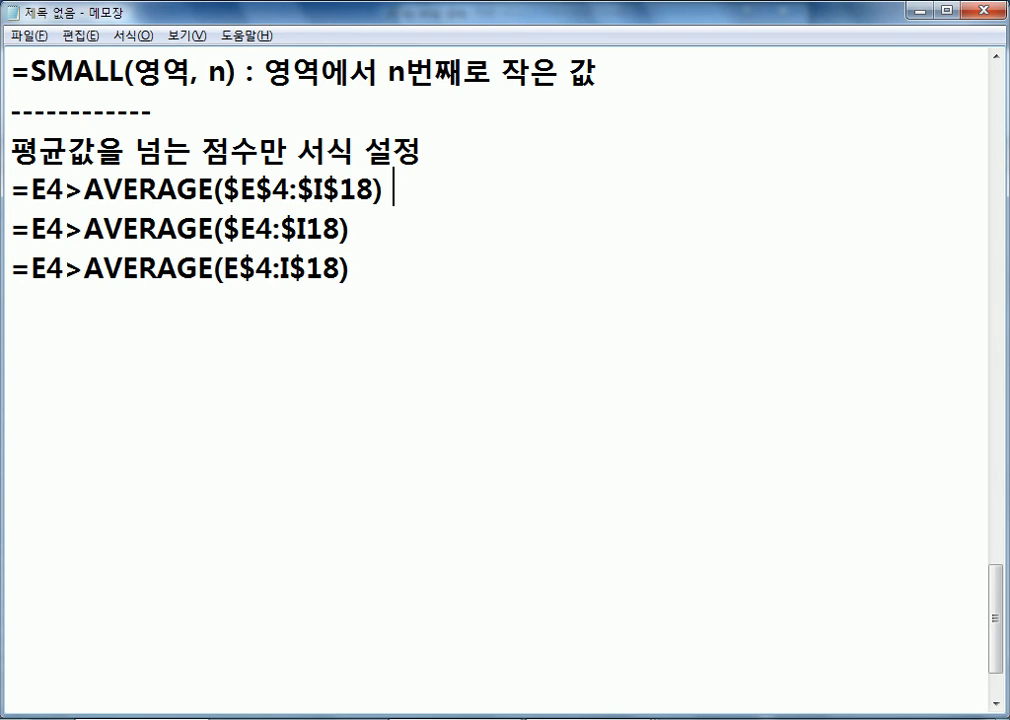
{"action": "key", "text": "alt+Tab"}
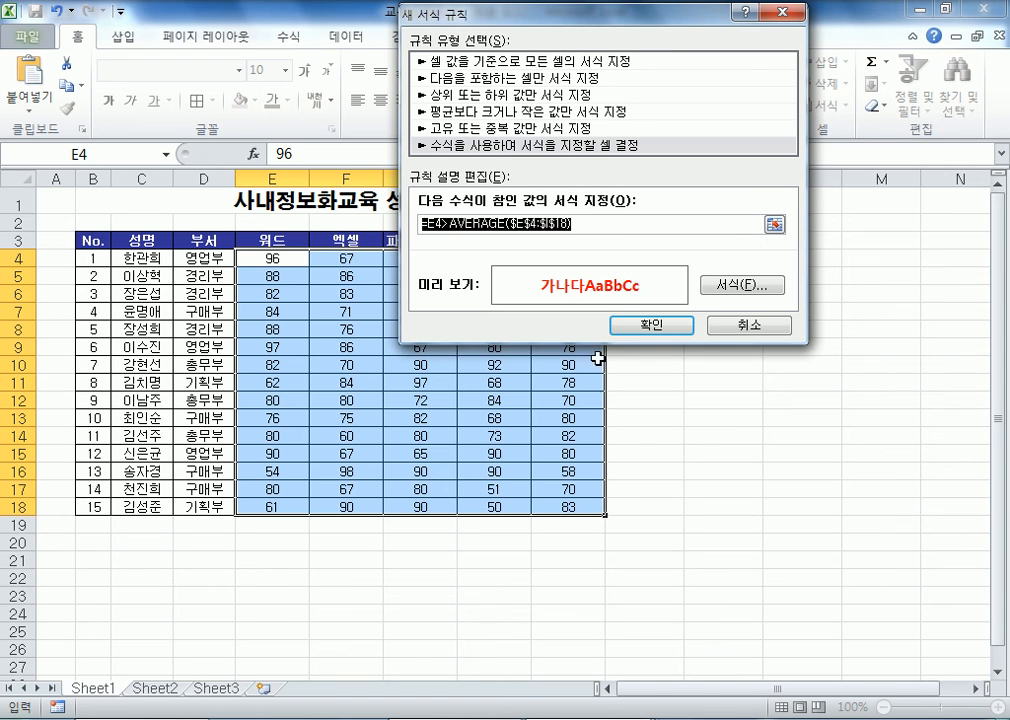
Step: Apply the overall AVERAGE rule to the selected scores and reopen its formula for editing through the conditional formatting rules manager
{"action": "left_click", "coordinate": [638, 327]}
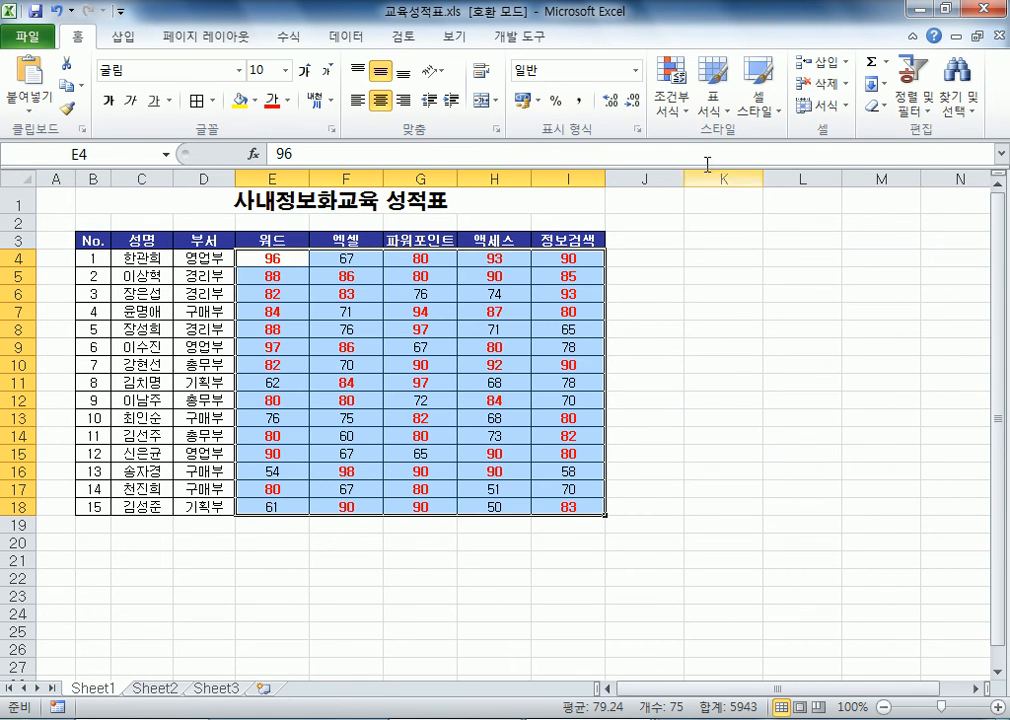
{"action": "left_click", "coordinate": [686, 110]}
{"action": "left_click", "coordinate": [729, 406]}
{"action": "left_click", "coordinate": [416, 148]}
{"action": "double_click", "coordinate": [416, 148]}
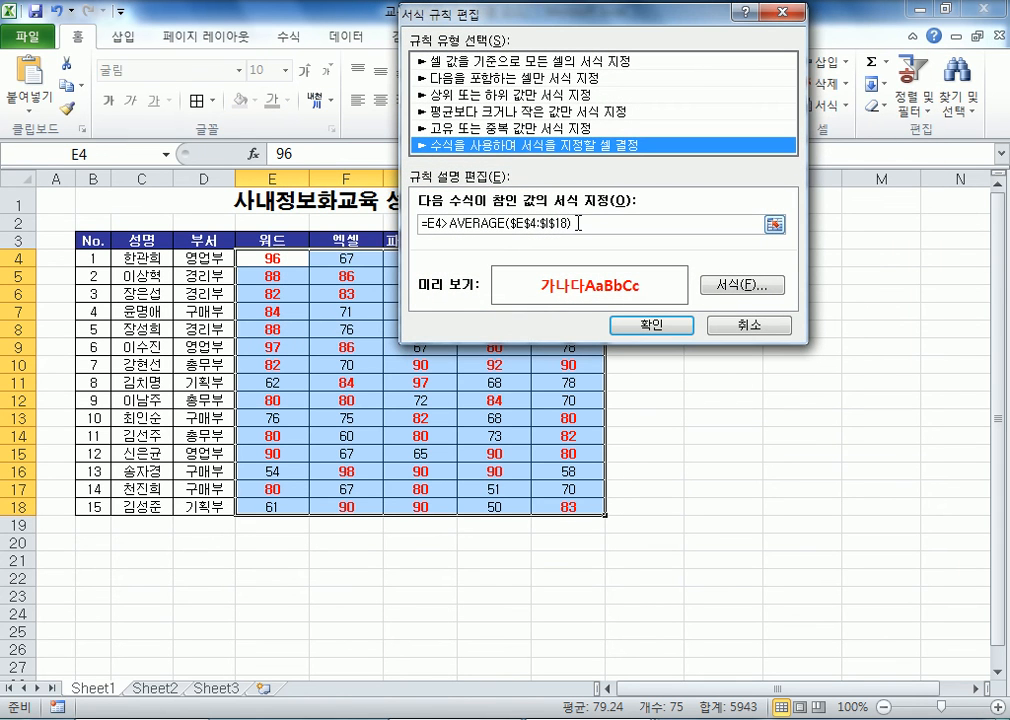
{"action": "left_click", "coordinate": [578, 223]}
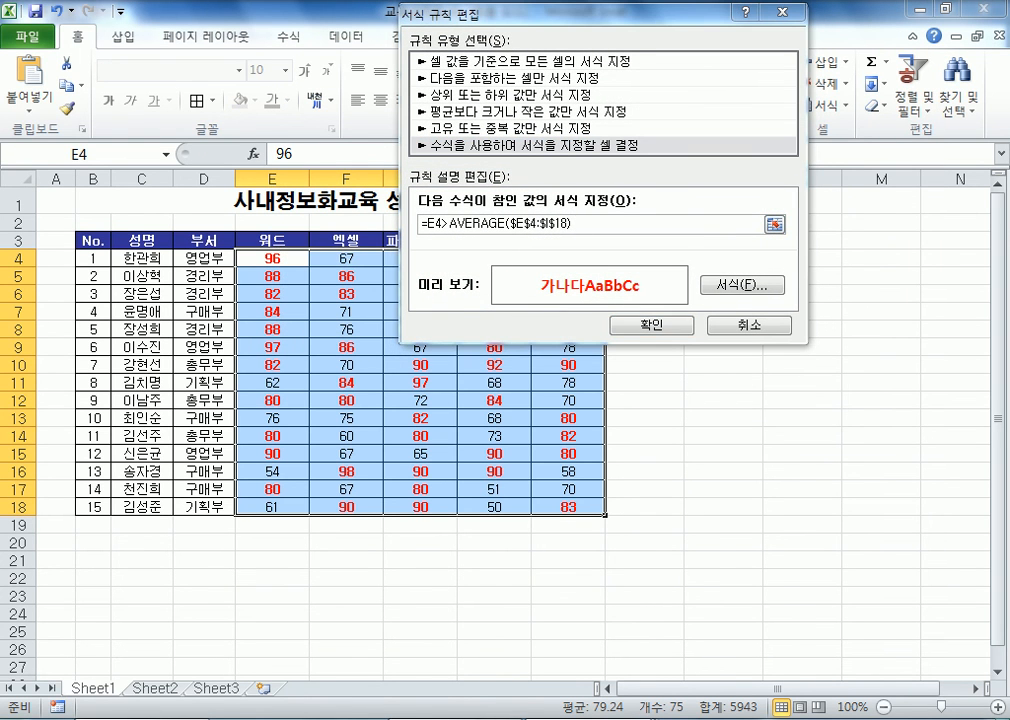
Step: Switch to Notepad and annotate the $E$4:$I$18 formula with ": 전체 점수를 대상으로 평균치 초과"
{"action": "key", "text": "alt+Tab"}
{"action": "type", "text": ": "}
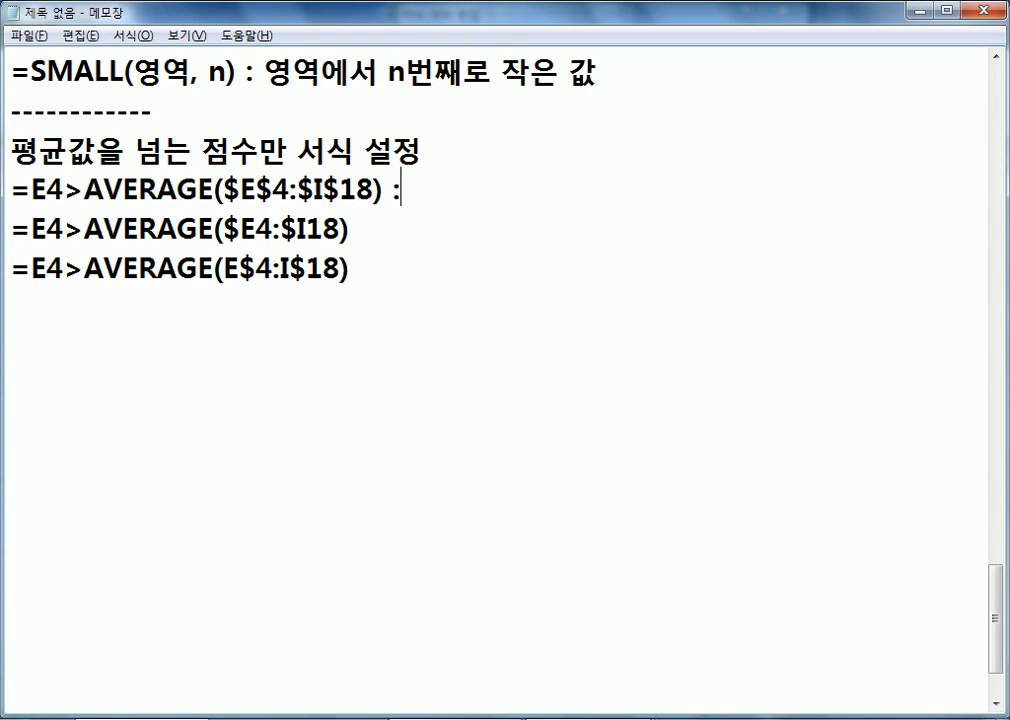
{"action": "type", "text": "전체 "}
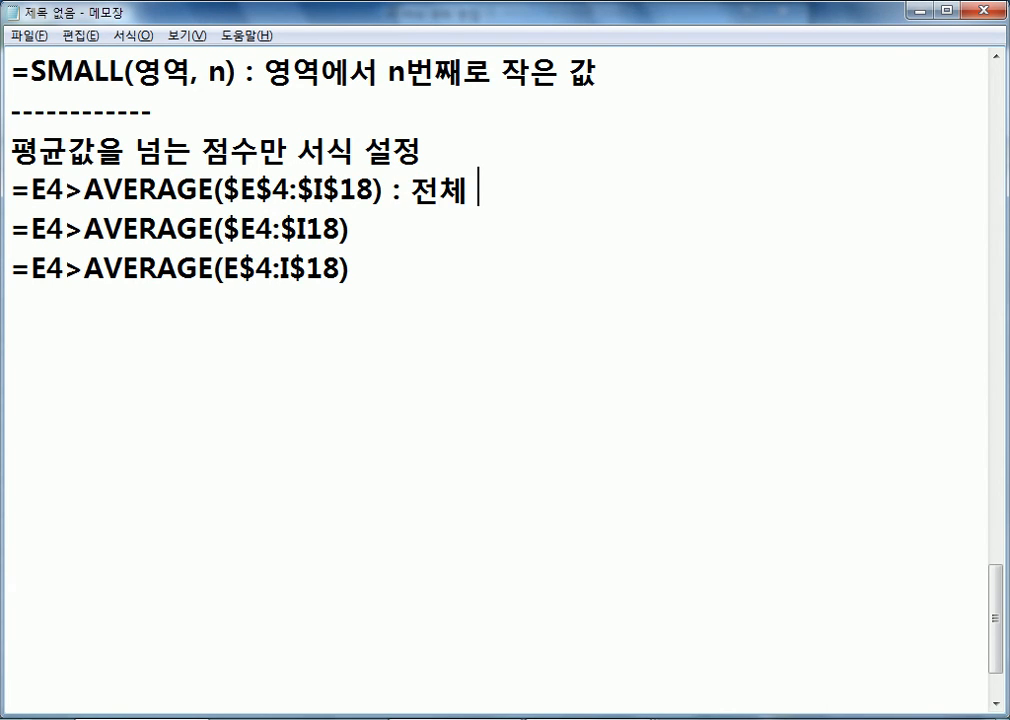
{"action": "type", "text": "점수르를 대상으로 평"}
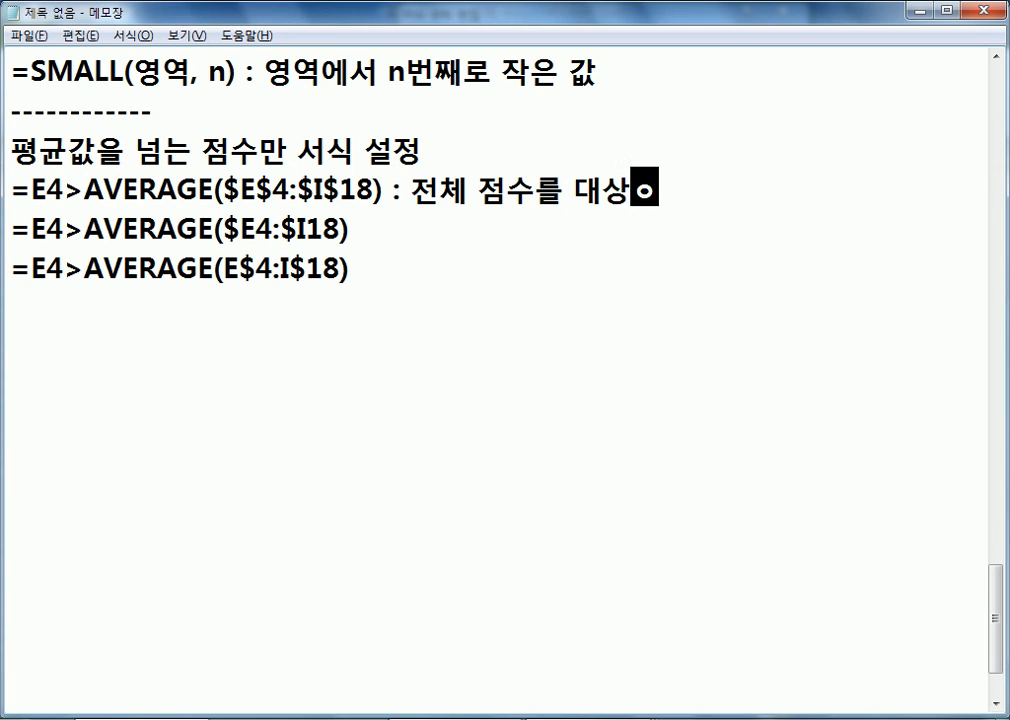
{"action": "type", "text": "균치 초과"}
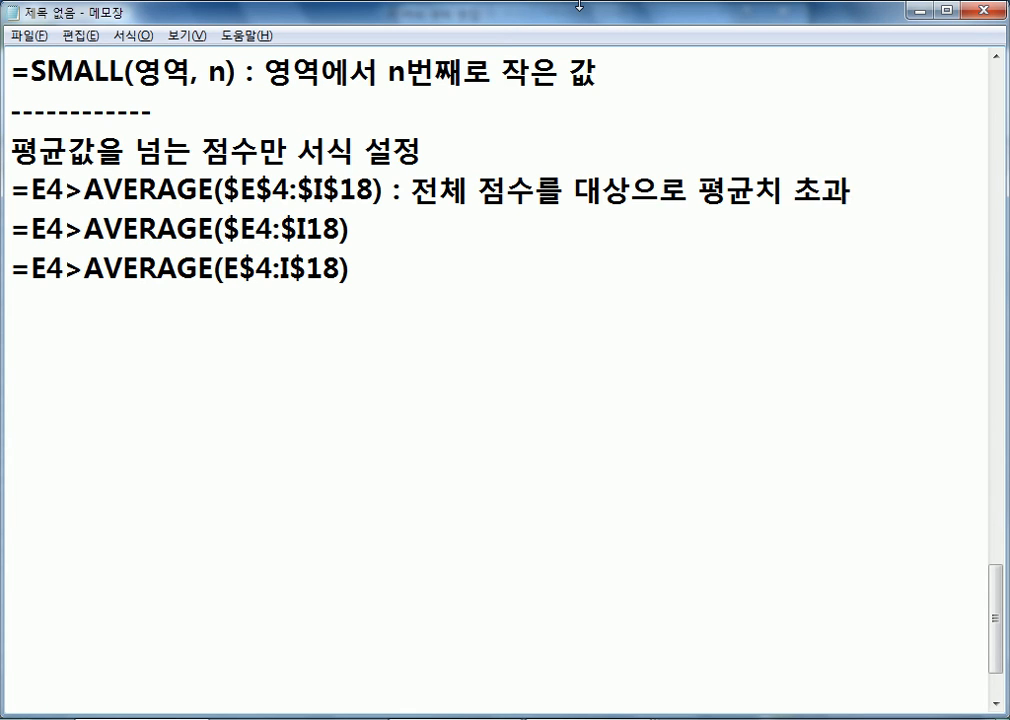
Step: Annotate the E$4:I$18 formula in the third line with ": 각 과목별 평균치를 초과하는 경우"
{"action": "key", "text": "Down"}
{"action": "key", "text": "Down"}
{"action": "type", "text": ": 각 과목별 펴ㅛㅇ"}
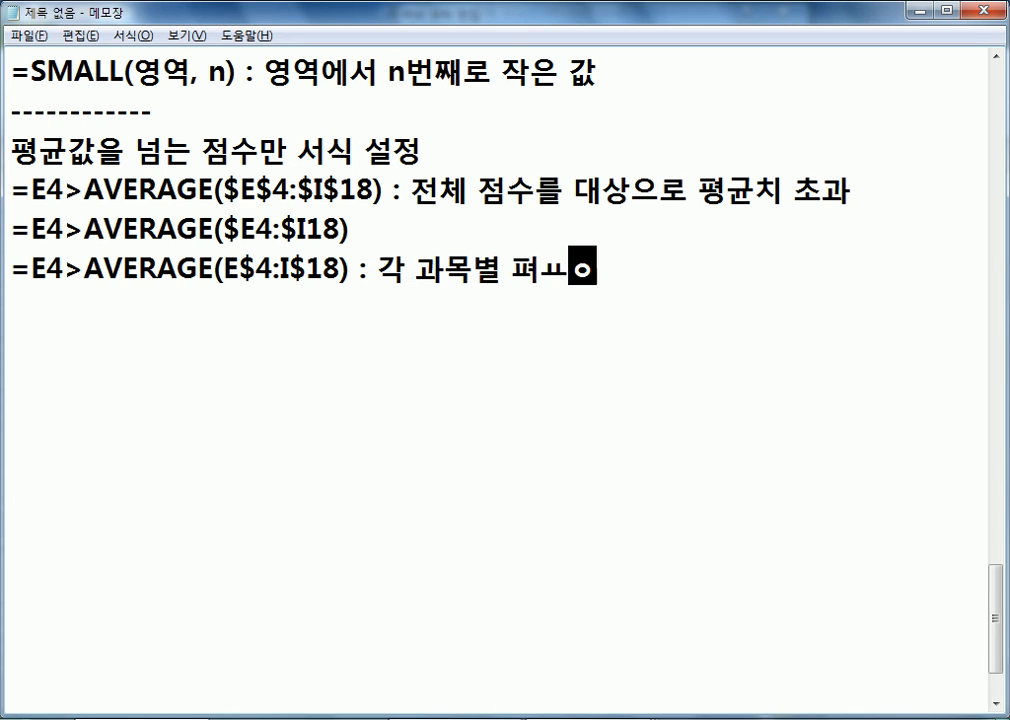
{"action": "key", "text": "BackSpace"}
{"action": "key", "text": "BackSpace"}
{"action": "type", "text": "평ㄱㄴ"}
{"action": "key", "text": "BackSpace"}
{"action": "key", "text": "BackSpace"}
{"action": "type", "text": "균치ㅌ"}
{"action": "type", "text": "를 초과하"}
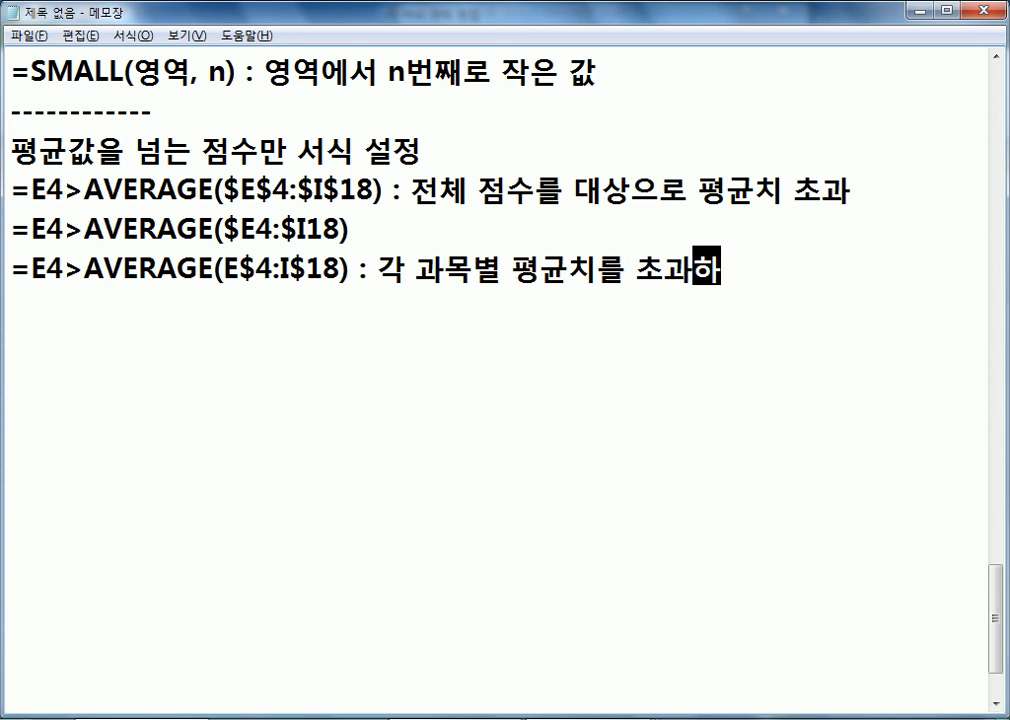
{"action": "type", "text": "는 경우"}
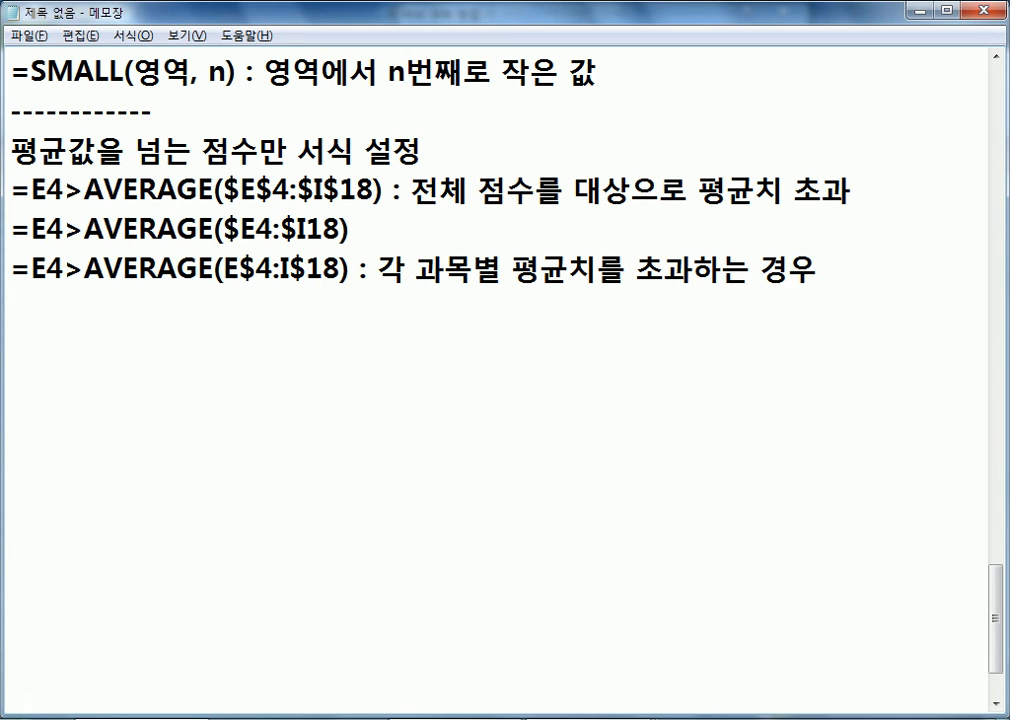
Step: Annotate the $E4:$I18 formula with ": 개별 과목별 평균치를 초과하는 경우" and add new lines below the formula notes
{"action": "left_click", "coordinate": [350, 229]}
{"action": "type", "text": ":"}
{"action": "key", "text": "alt+Tab"}
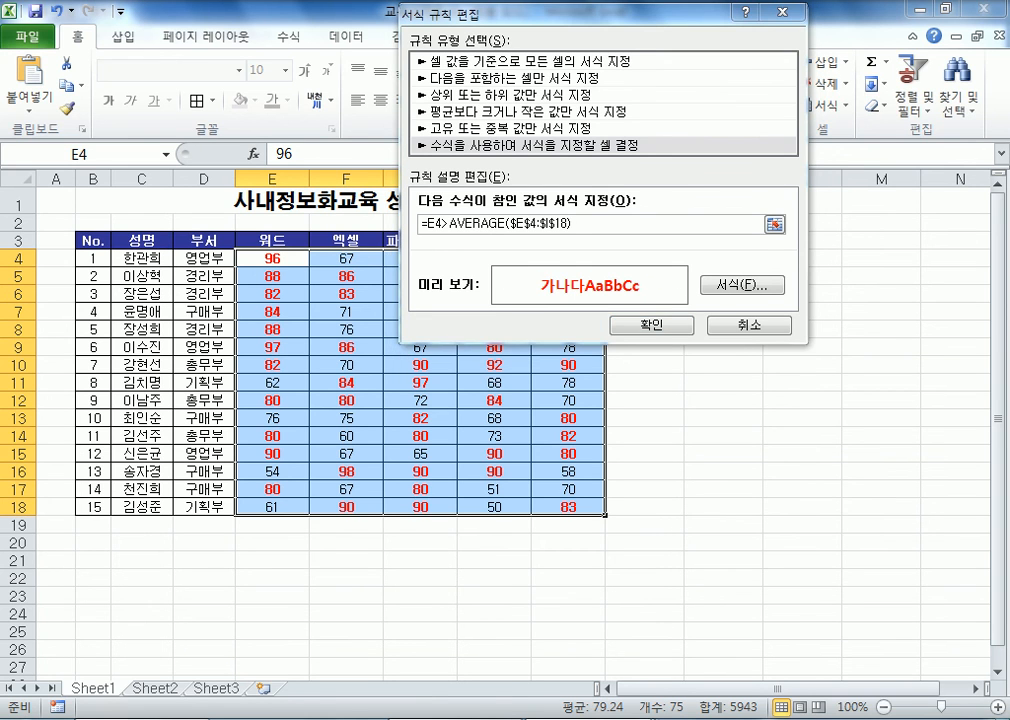
{"action": "key", "text": "alt+Tab"}
{"action": "type", "text": "각 사람별 개별"}
{"action": "key", "text": "Left"}
{"action": "key", "text": "Left"}
{"action": "key", "text": "BackSpace"}
{"action": "key", "text": "BackSpace"}
{"action": "key", "text": "BackSpace"}
{"action": "key", "text": "BackSpace"}
{"action": "key", "text": "BackSpace"}
{"action": "key", "text": "BackSpace"}
{"action": "type", "text": "과목별 평균치를 초과하는 경ㅇㅜ"}
{"action": "key", "text": "Down"}
{"action": "key", "text": "Return"}
{"action": "key", "text": "Return"}
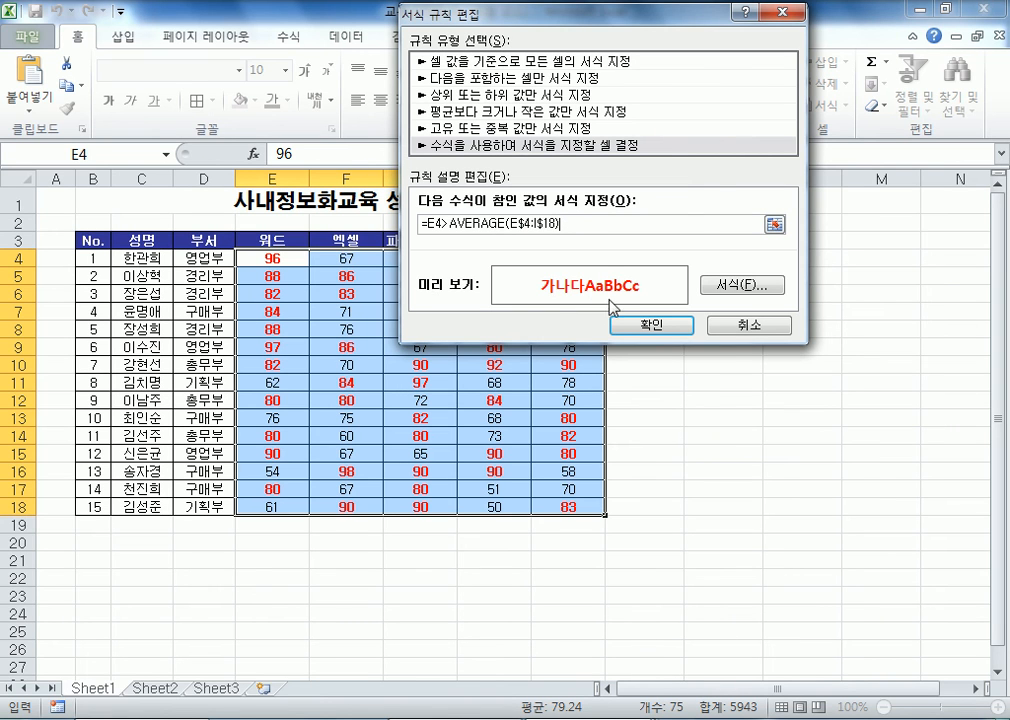
Step: Apply the rule with the formula =E4>AVERAGE(E$4:I$18) and check the averages of the 워드 and 파워포인트 score columns
{"action": "left_click", "coordinate": [648, 327]}
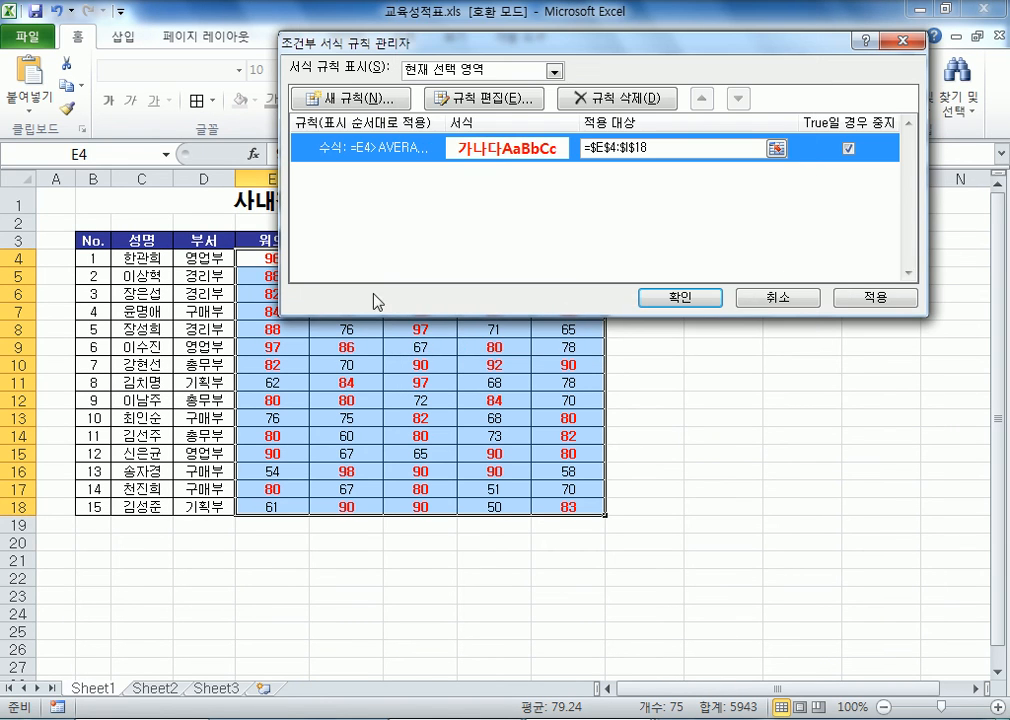
{"action": "left_click", "coordinate": [663, 293]}
{"action": "left_click_drag", "start_coordinate": [270, 258], "coordinate": [276, 506]}
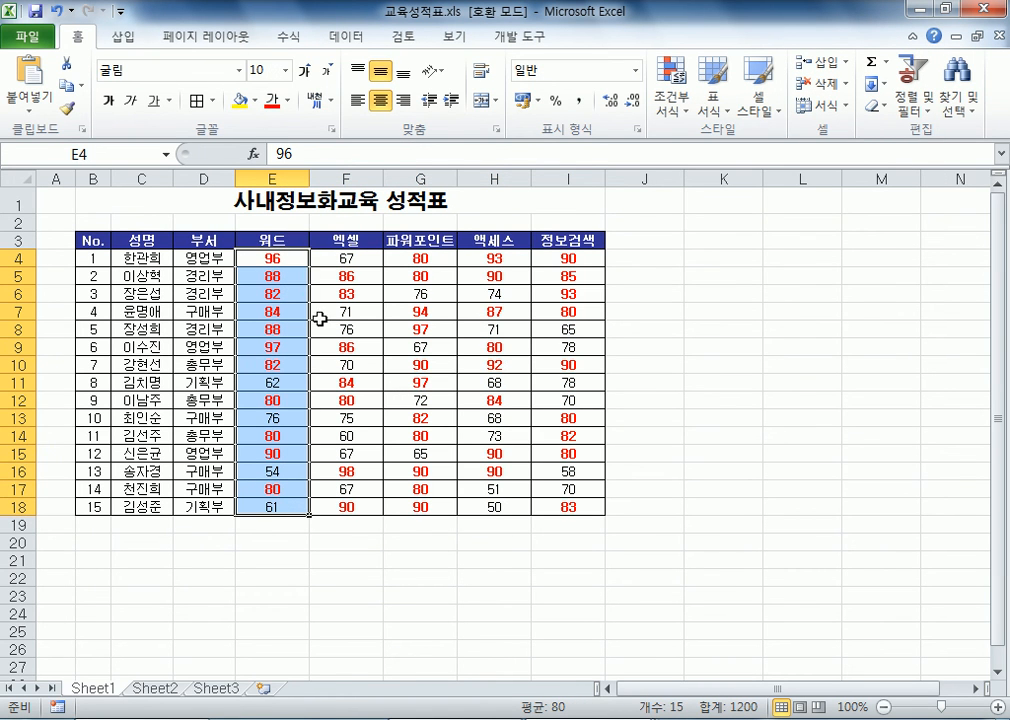
{"action": "left_click_drag", "start_coordinate": [440, 259], "coordinate": [437, 518]}
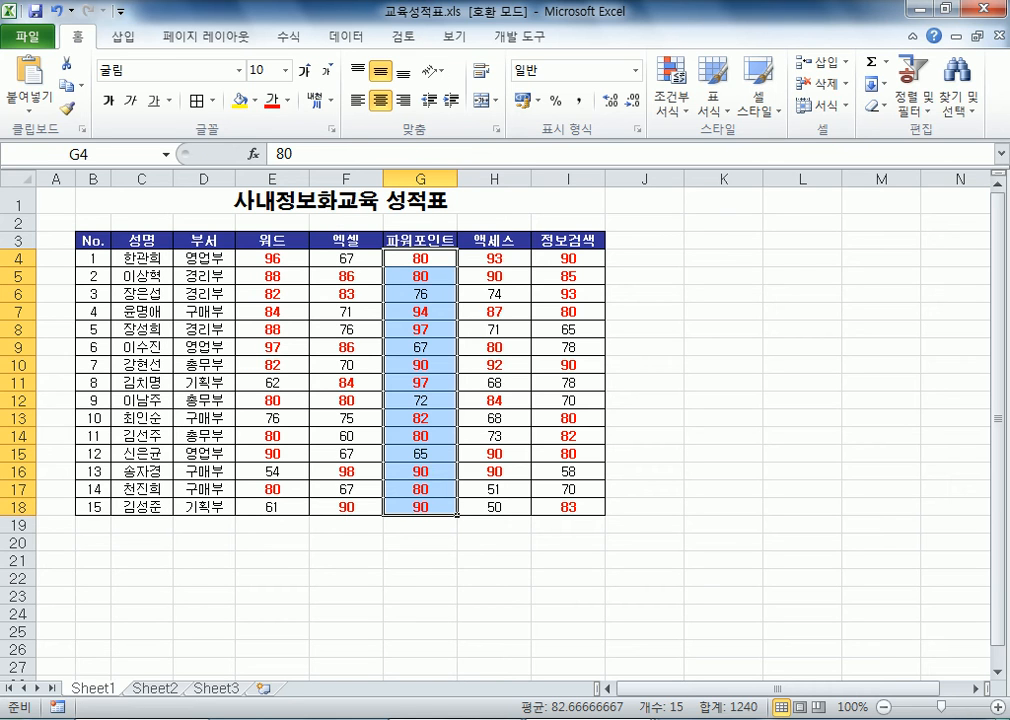
Step: Switch to Notepad and add a dashed separator followed by the line "여러가지 조건이 있는데"
{"action": "key", "text": "alt+Tab"}
{"action": "type", "text": "------------"}
{"action": "key", "text": "Return"}
{"action": "type", "text": "여러"}
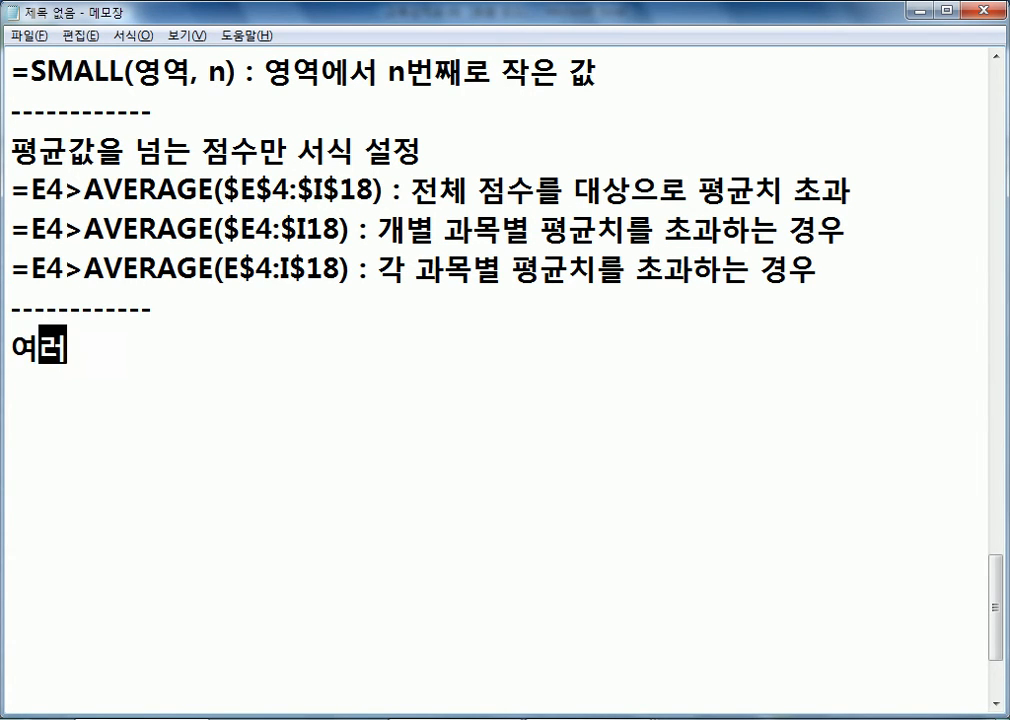
{"action": "type", "text": "가지 조건"}
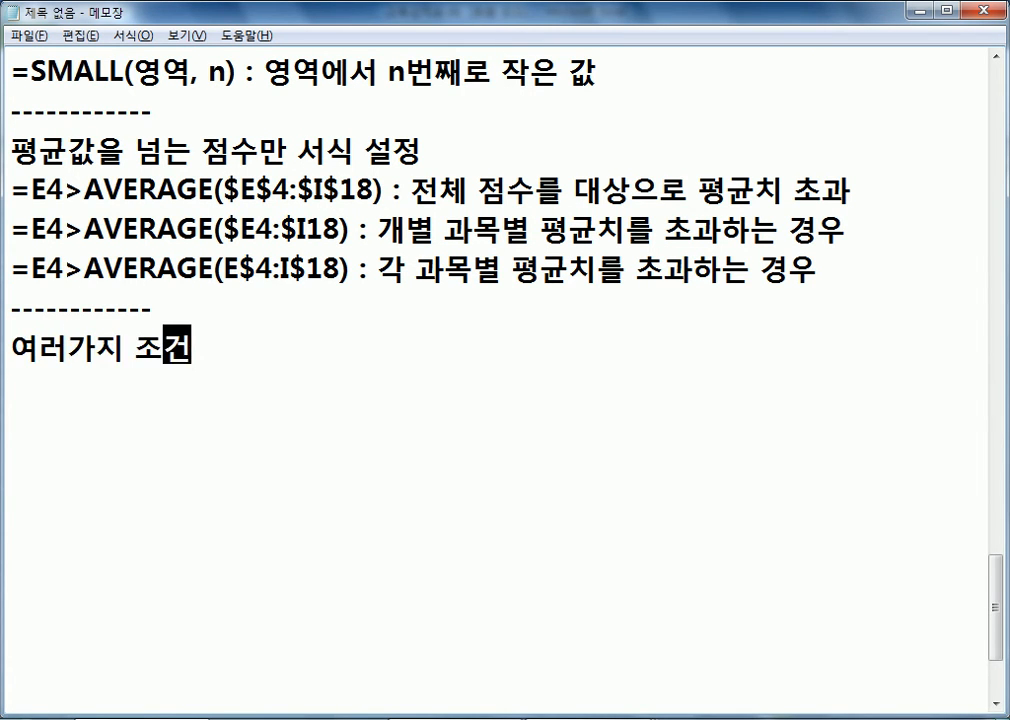
{"action": "type", "text": "이 있는ㄷㅔ"}
{"action": "key", "text": "Return"}
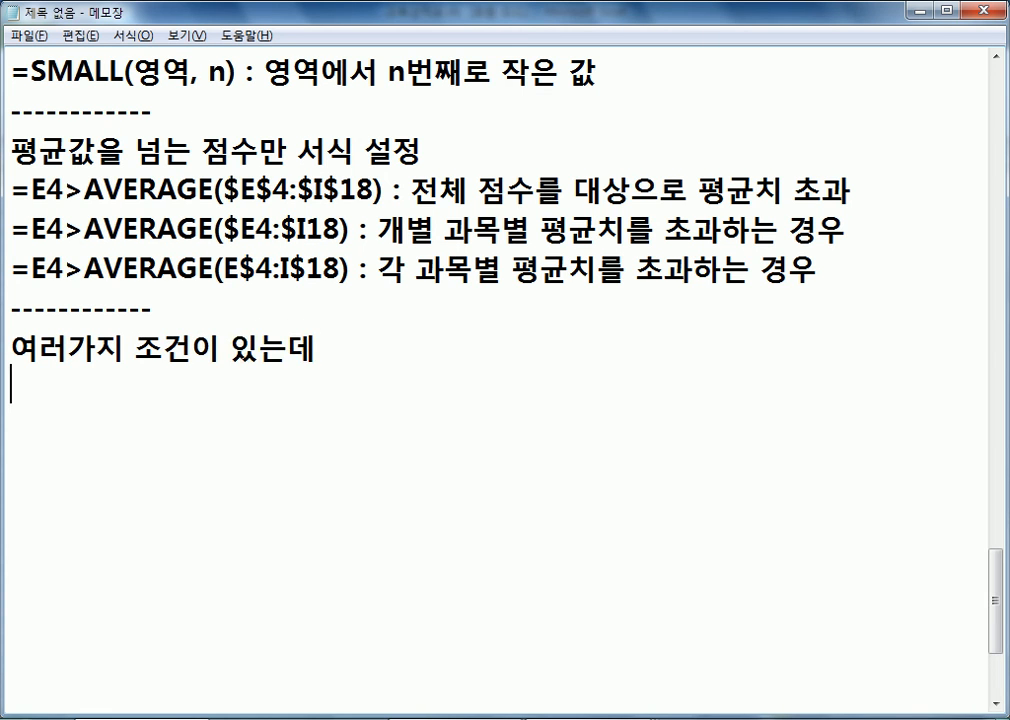
Step: Write the example sentence "나는 축구를 좋아하고 그리고 여행을 좋아하는 친구가 필요해" on the new line
{"action": "type", "text": "난느"}
{"action": "key", "text": "BackSpace"}
{"action": "key", "text": "BackSpace"}
{"action": "key", "text": "BackSpace"}
{"action": "type", "text": "나는 "}
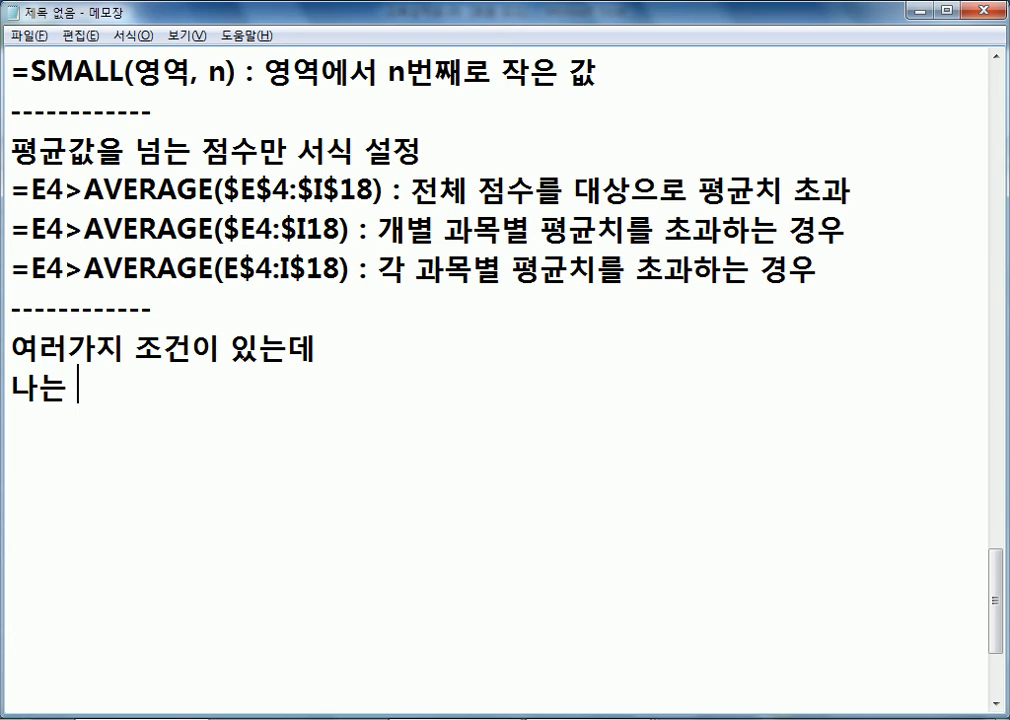
{"action": "type", "text": "축구를 좋"}
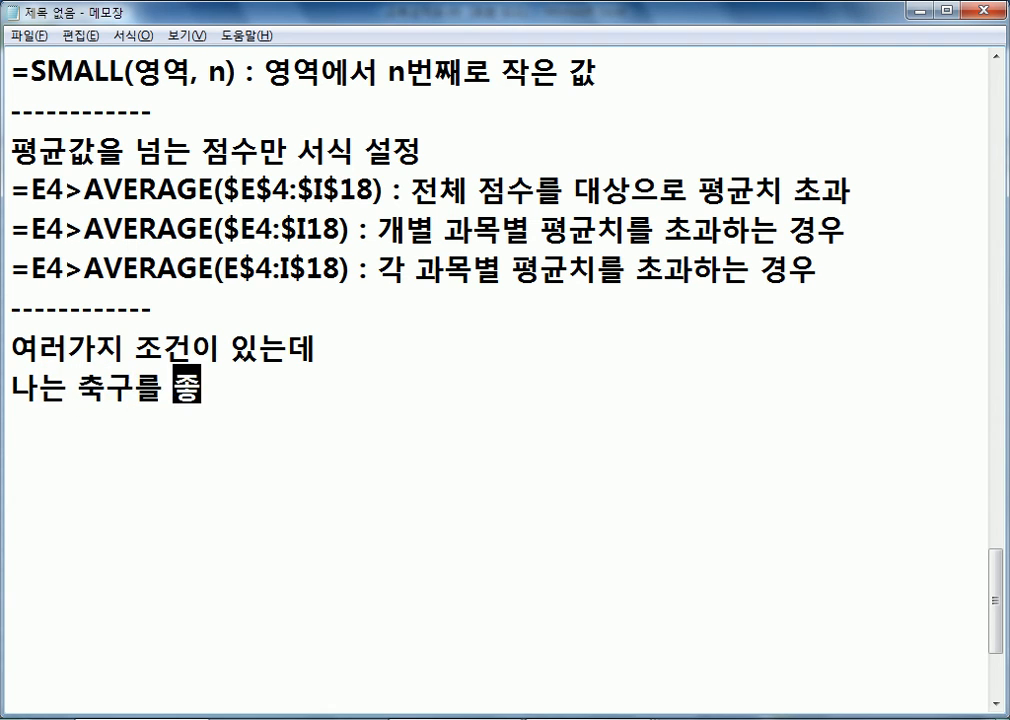
{"action": "type", "text": "아하고 그리고 "}
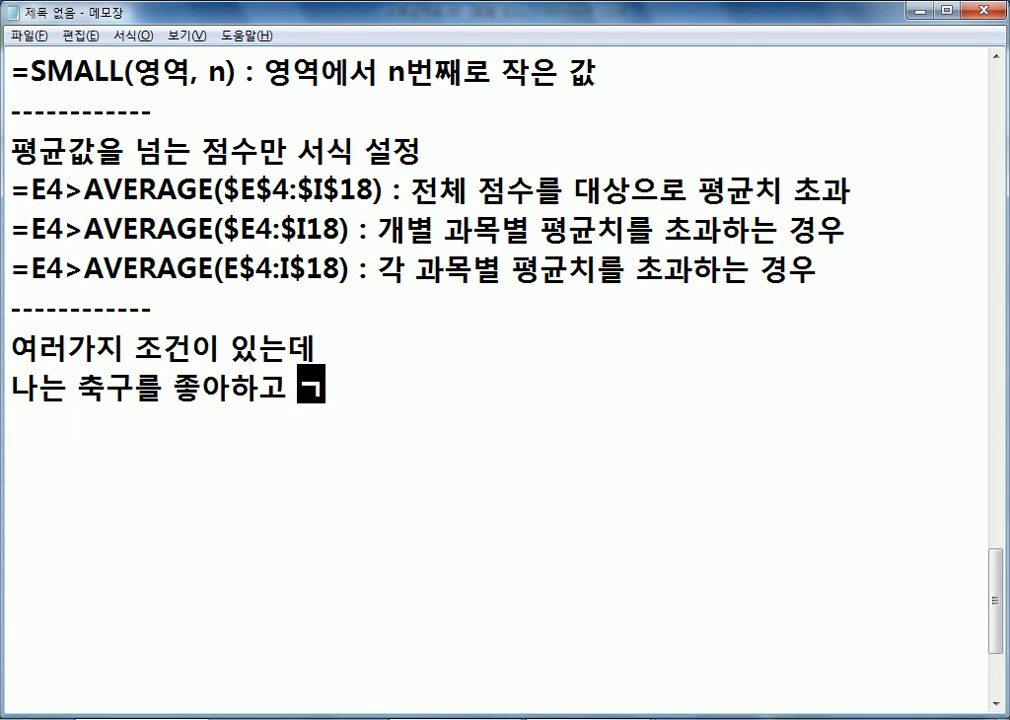
{"action": "type", "text": "여행"}
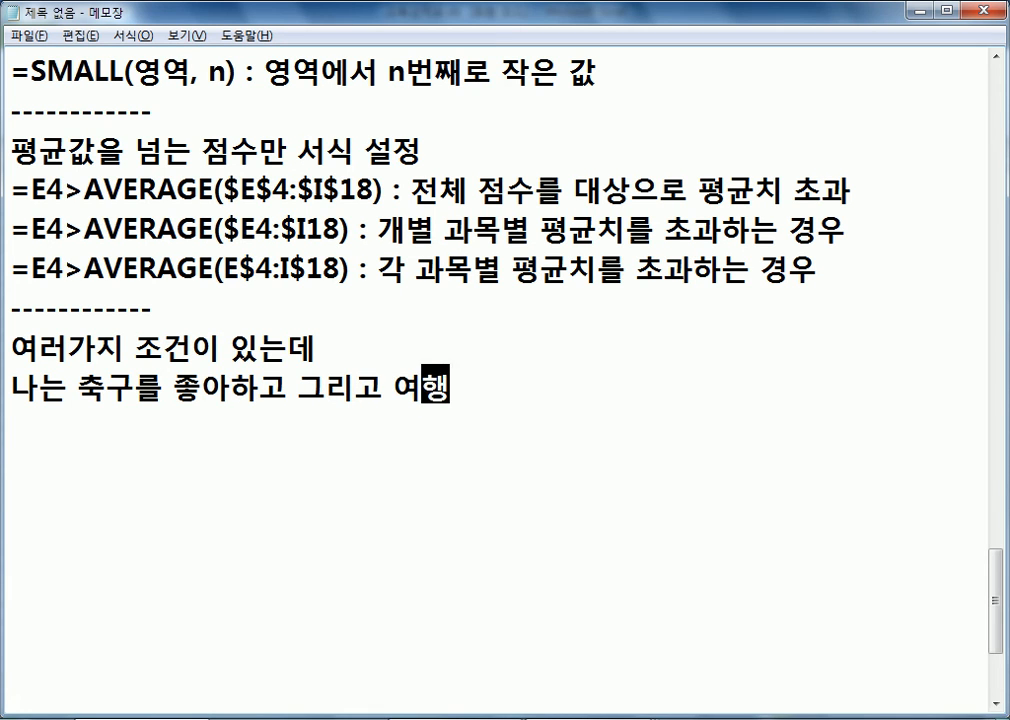
{"action": "type", "text": "을 좋아하는 친ㄱ"}
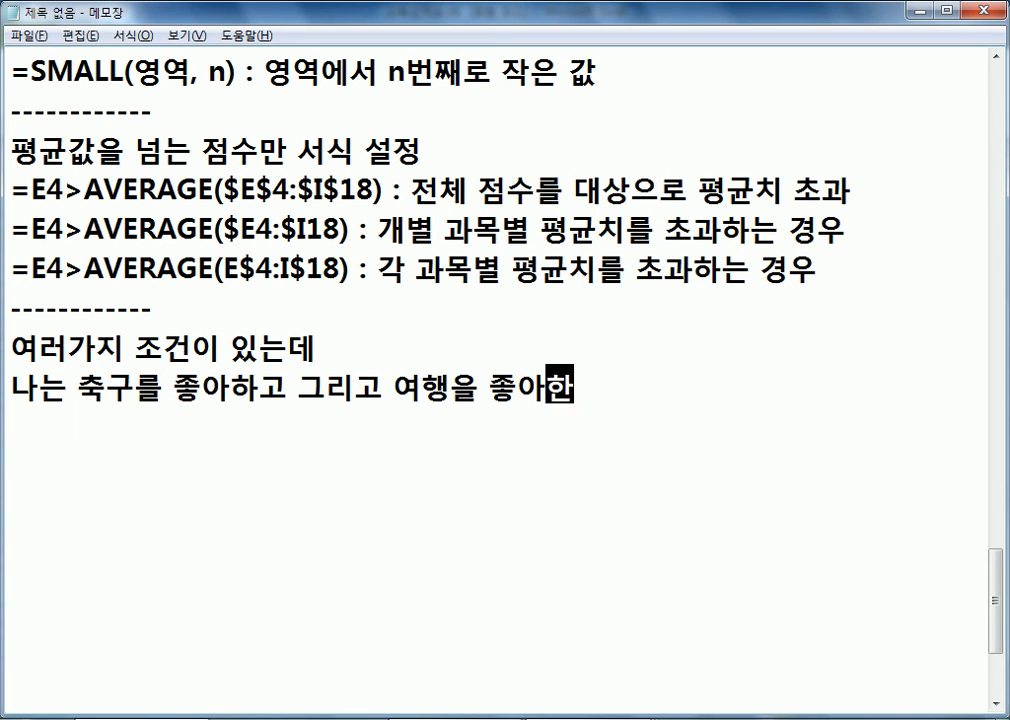
{"action": "type", "text": "구가 필요해"}
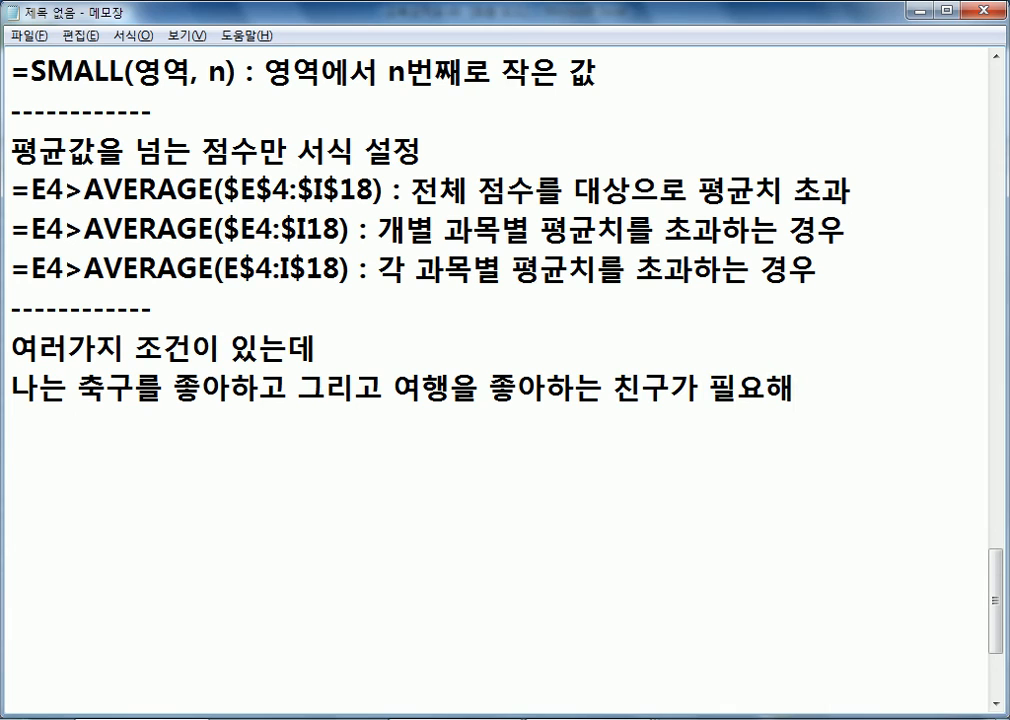
Step: Add a second example line reading "나는 축구를 좋아하거나 또는 여행을 좋아하는 친구가 필요해"
{"action": "key", "text": "Return"}
{"action": "type", "text": "나는 축굴"}
{"action": "type", "text": "를 좋아하거나 또는 여행으을 좋아하는 친구가 ㄱ"}
{"action": "key", "text": "BackSpace"}
{"action": "type", "text": "필요해"}
{"action": "key", "text": "Return"}
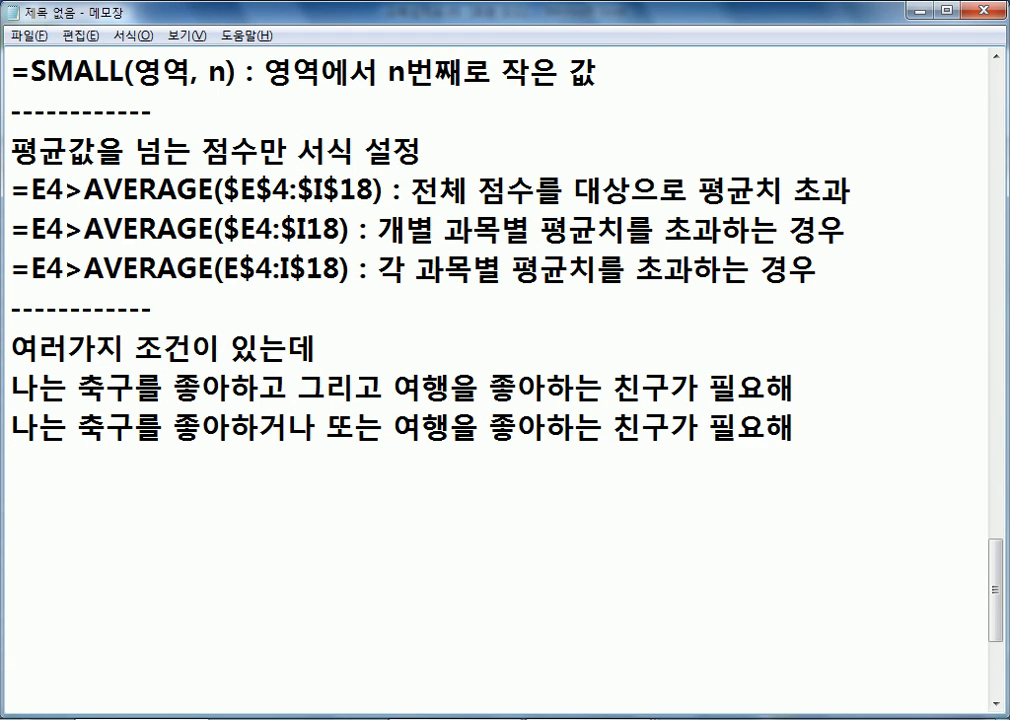
Step: Compare the connecting words 그리고 and 또는 and the condition phrases in the two example sentences
{"action": "left_click_drag", "start_coordinate": [300, 388], "coordinate": [383, 428]}
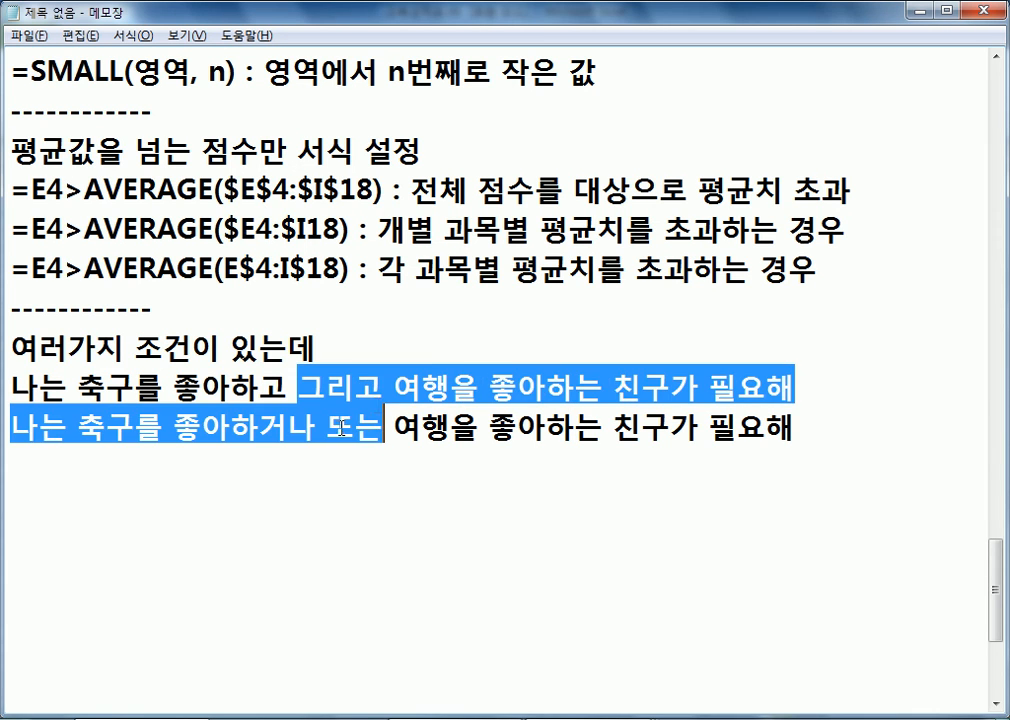
{"action": "left_click", "coordinate": [334, 428]}
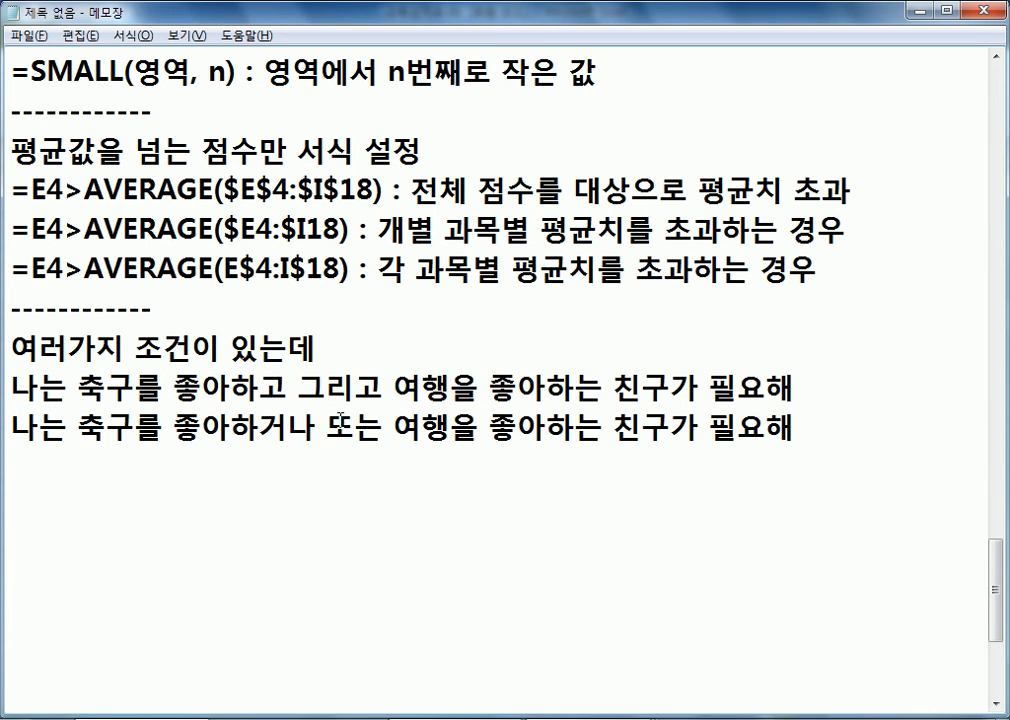
{"action": "left_click_drag", "start_coordinate": [230, 388], "coordinate": [291, 388]}
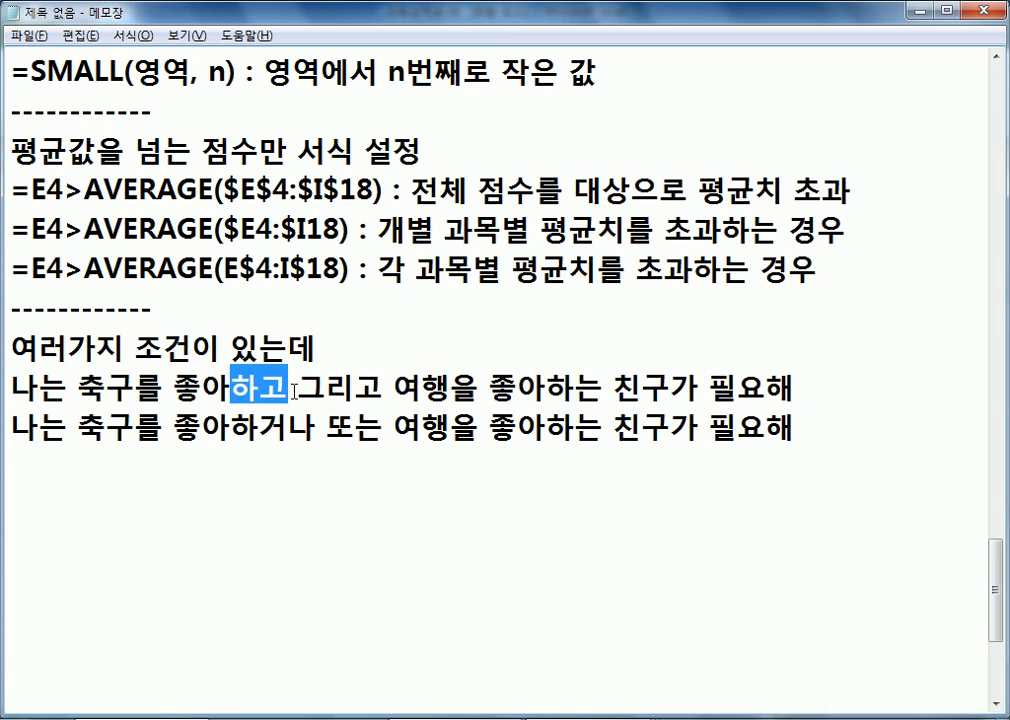
{"action": "left_click_drag", "start_coordinate": [450, 388], "coordinate": [603, 388]}
{"action": "left_click_drag", "start_coordinate": [200, 428], "coordinate": [316, 428]}
{"action": "left_click_drag", "start_coordinate": [478, 428], "coordinate": [545, 428]}
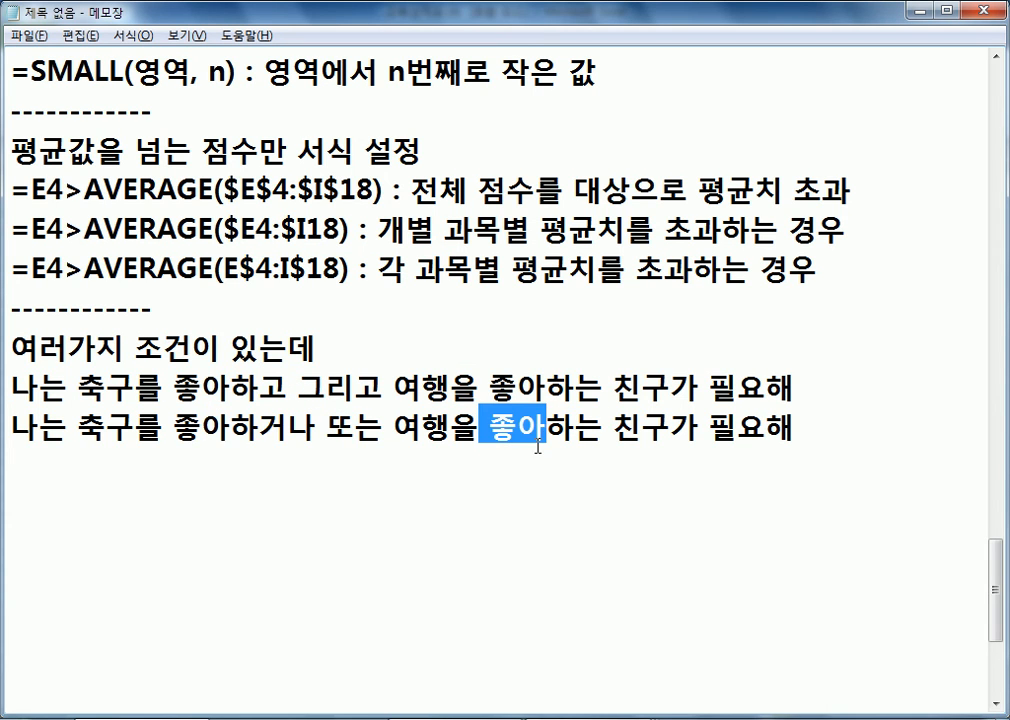
Step: Prefix the 그리고 sentence with "AND : " and the 또는 sentence with "OR : "
{"action": "left_click", "coordinate": [877, 390]}
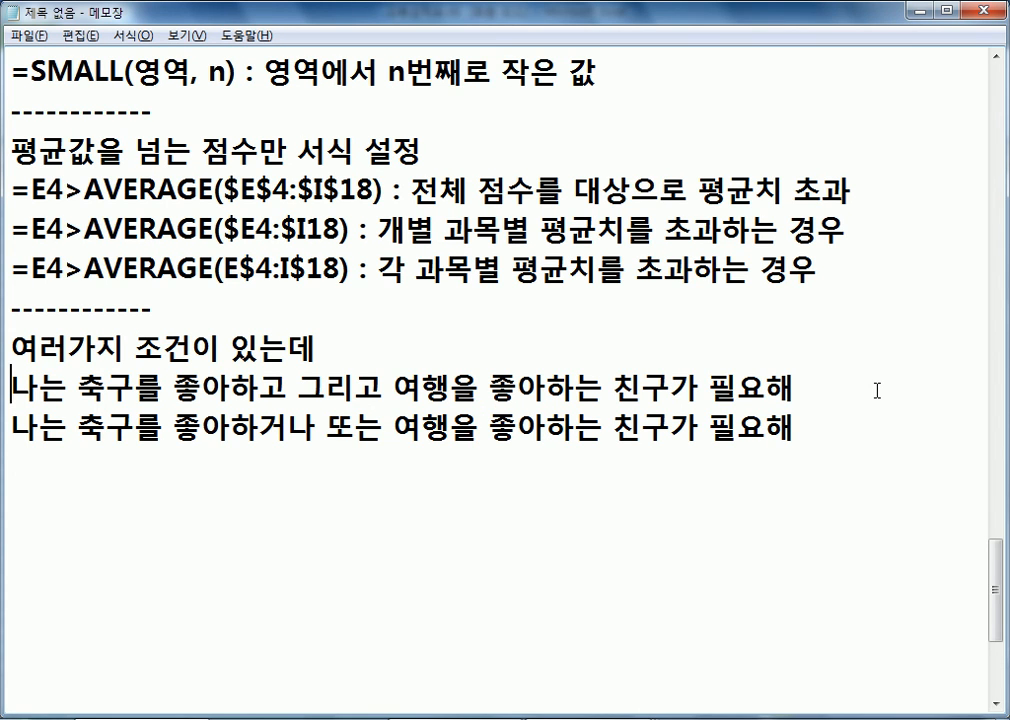
{"action": "type", "text": "AND :"}
{"action": "key", "text": "Down"}
{"action": "key", "text": "Home"}
{"action": "type", "text": "OR :"}
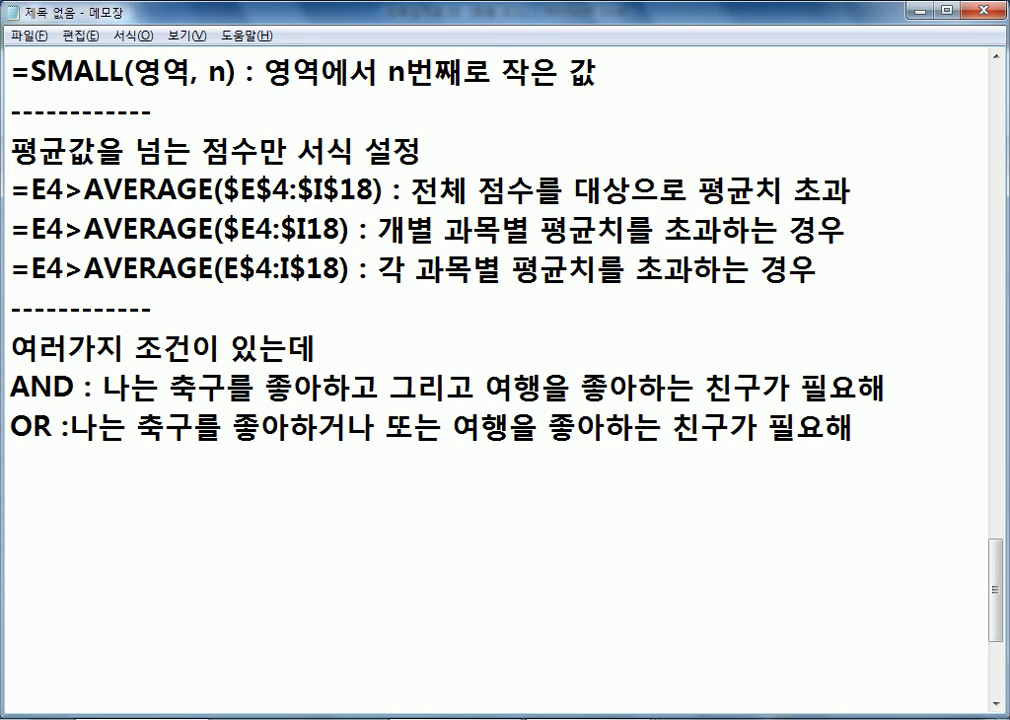
{"action": "key", "text": "Down"}
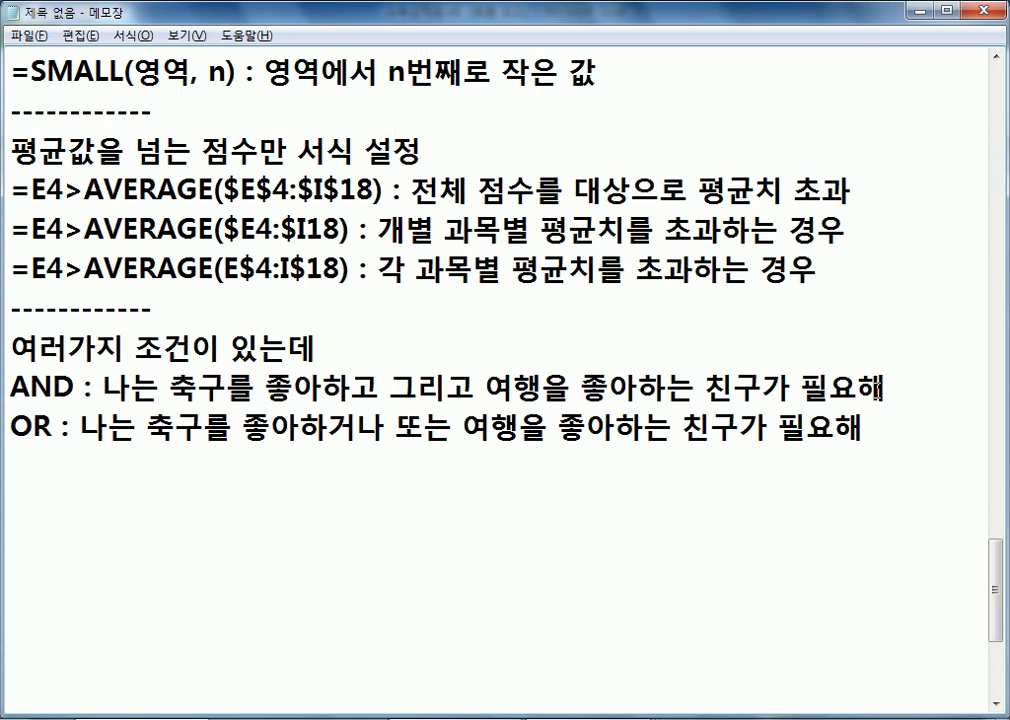
Step: Switch to Excel and open the workbook 교육성적표2.xls on its AND함수사용 sheet
{"action": "key", "text": "alt+Tab"}
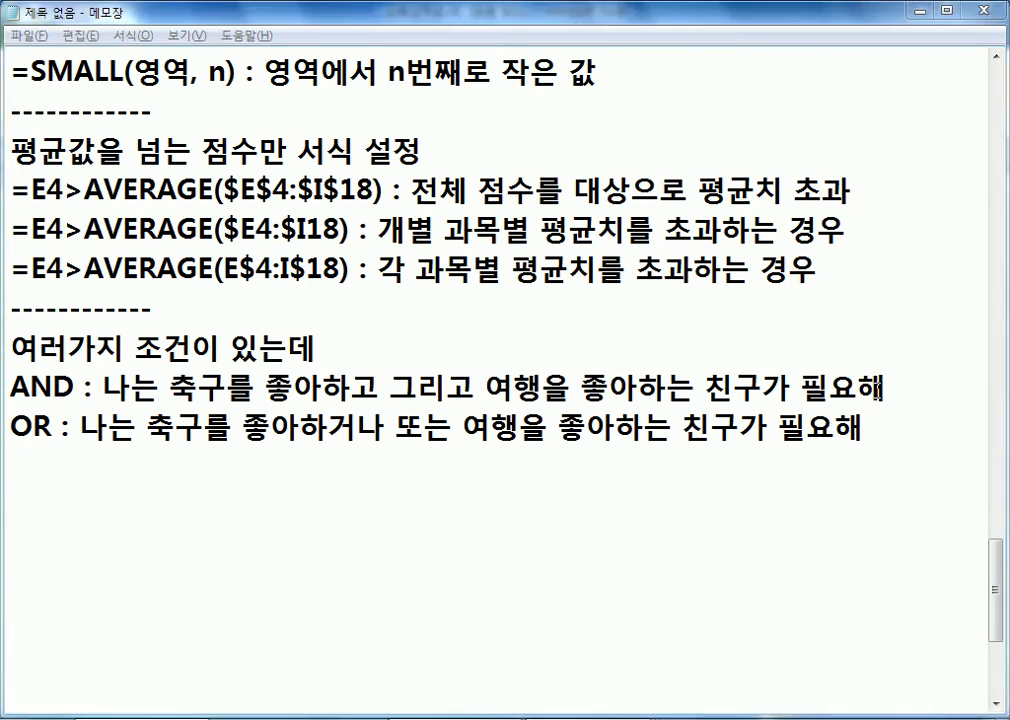
{"action": "left_click", "coordinate": [50, 38]}
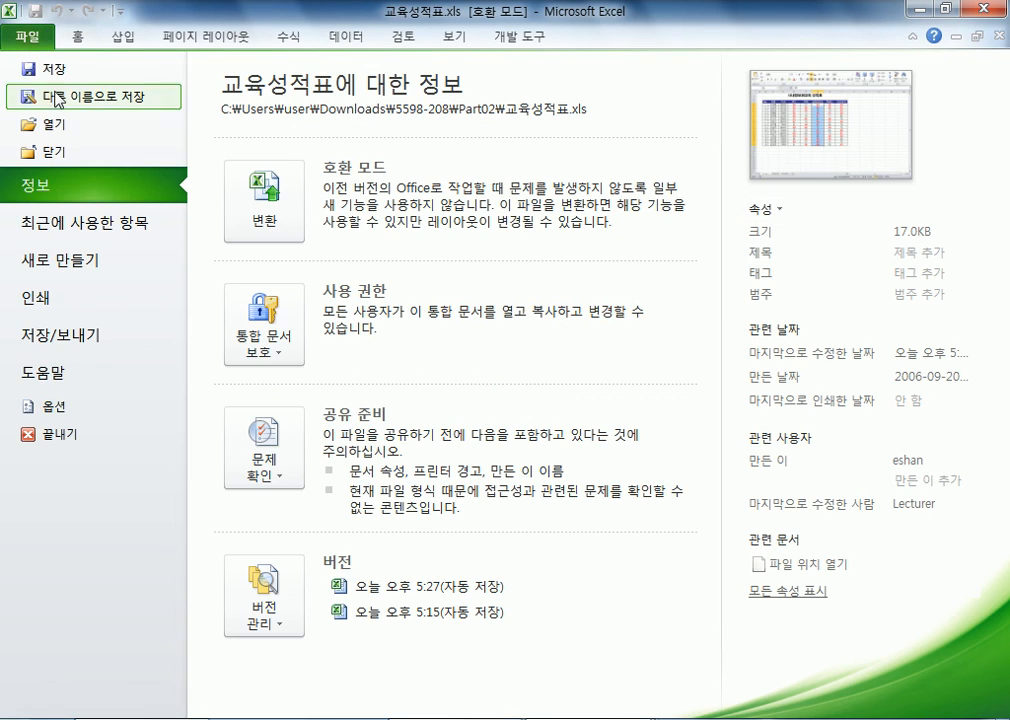
{"action": "left_click", "coordinate": [40, 126]}
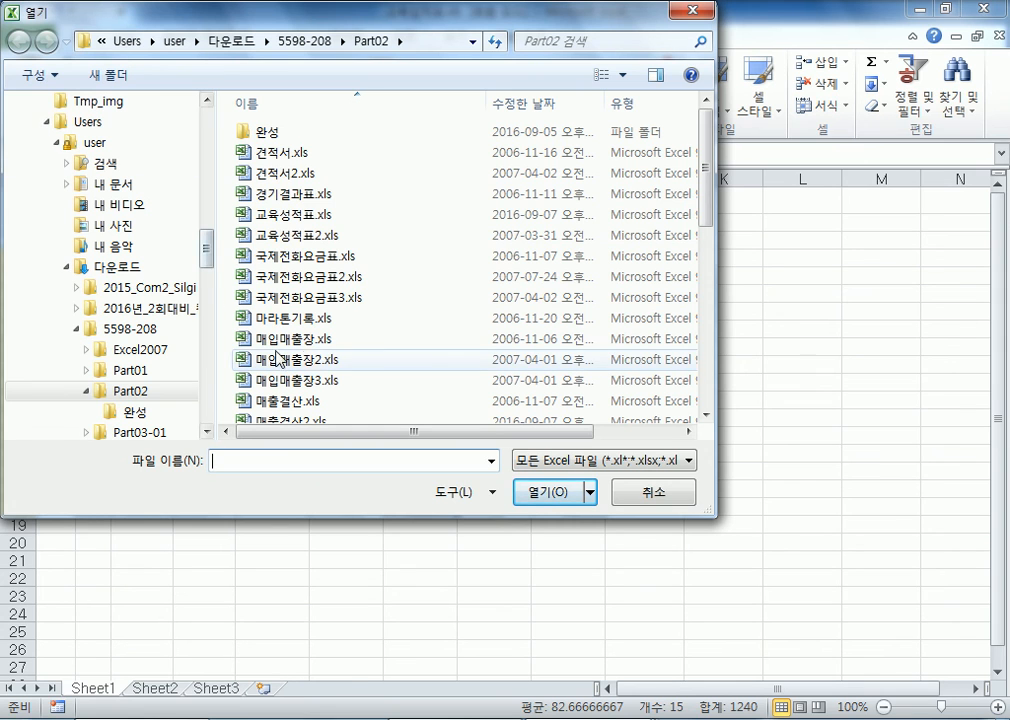
{"action": "double_click", "coordinate": [292, 236]}
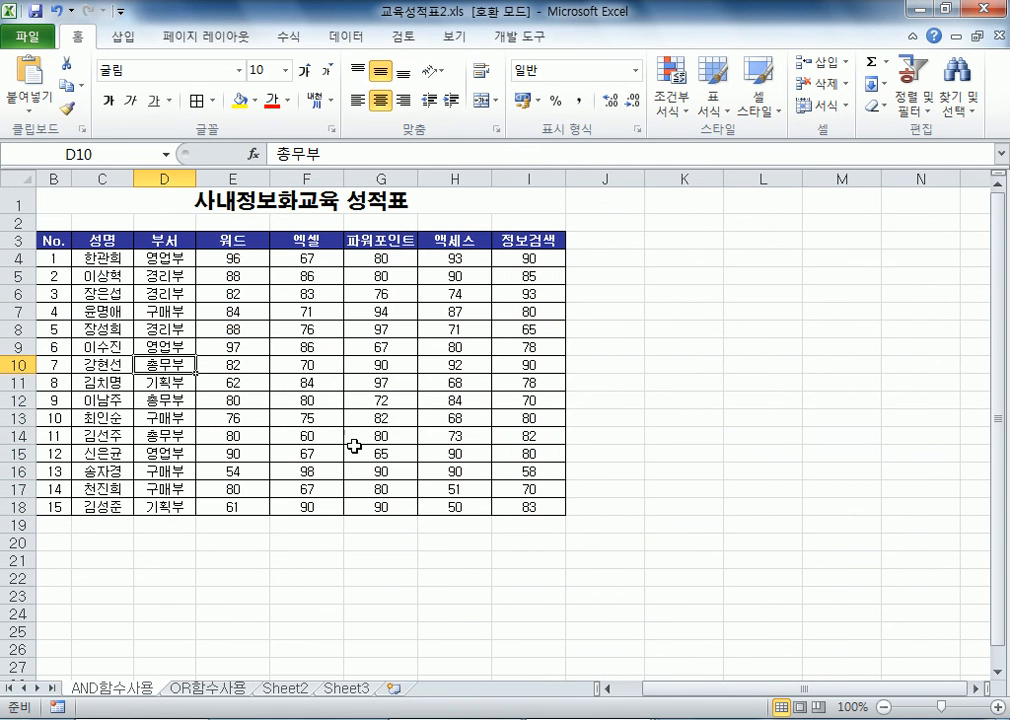
{"action": "left_click", "coordinate": [197, 689]}
{"action": "left_click", "coordinate": [131, 689]}
Step: Examine the subject scores in rows 4 to 6 of the 사내정보화교육 성적표 table against an all-subjects condition
{"action": "left_click", "coordinate": [167, 272]}
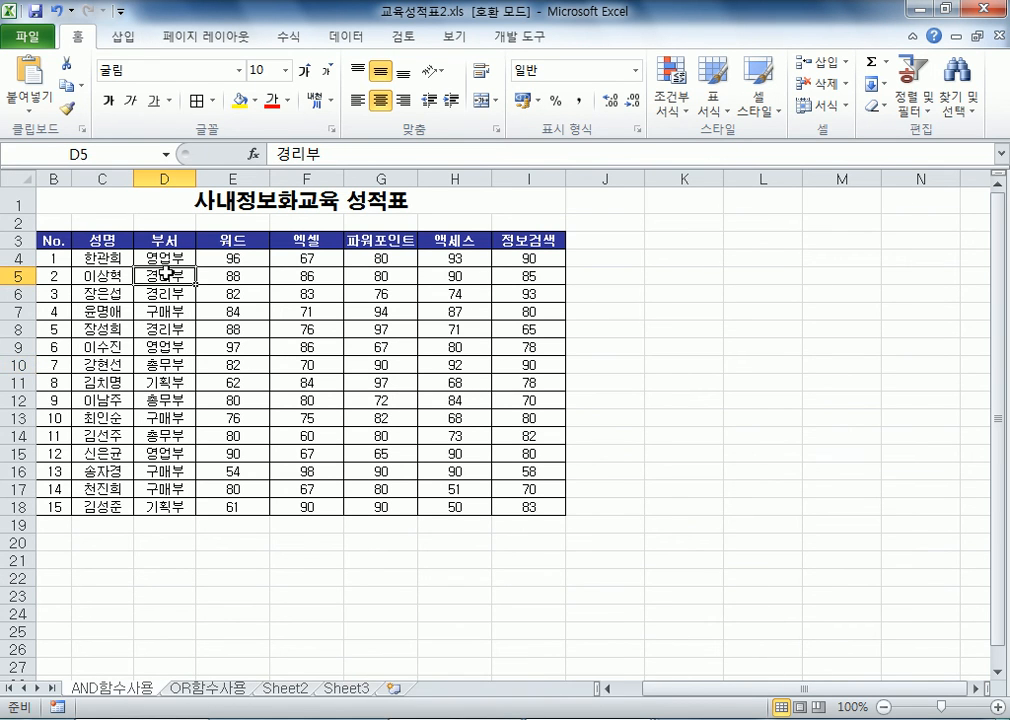
{"action": "left_click_drag", "start_coordinate": [59, 258], "coordinate": [523, 506]}
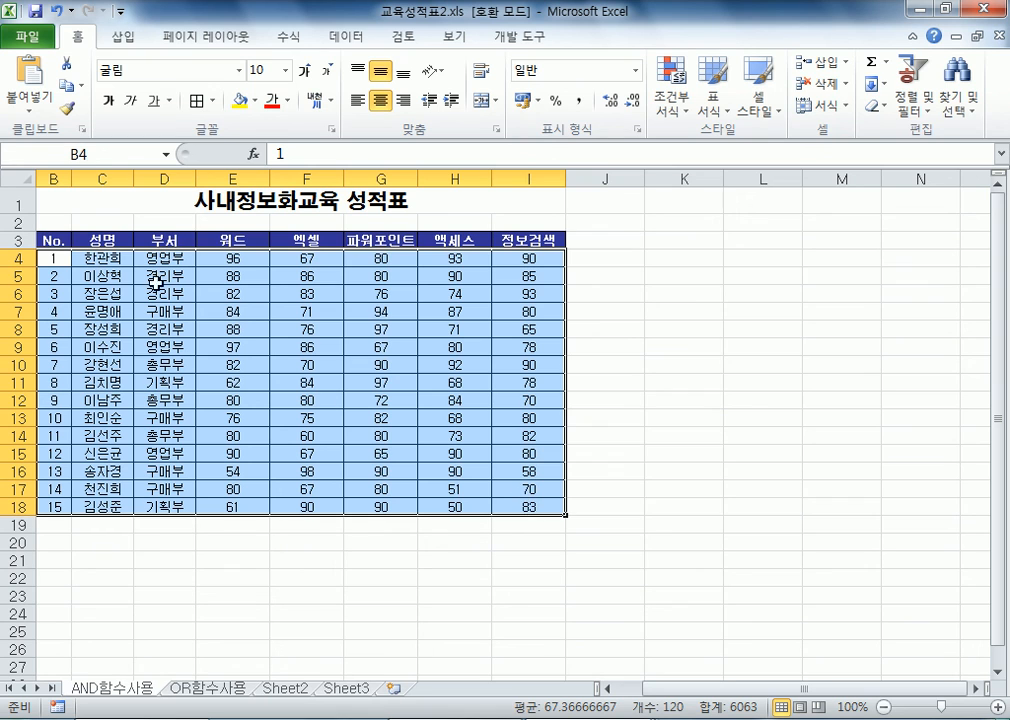
{"action": "left_click", "coordinate": [226, 257]}
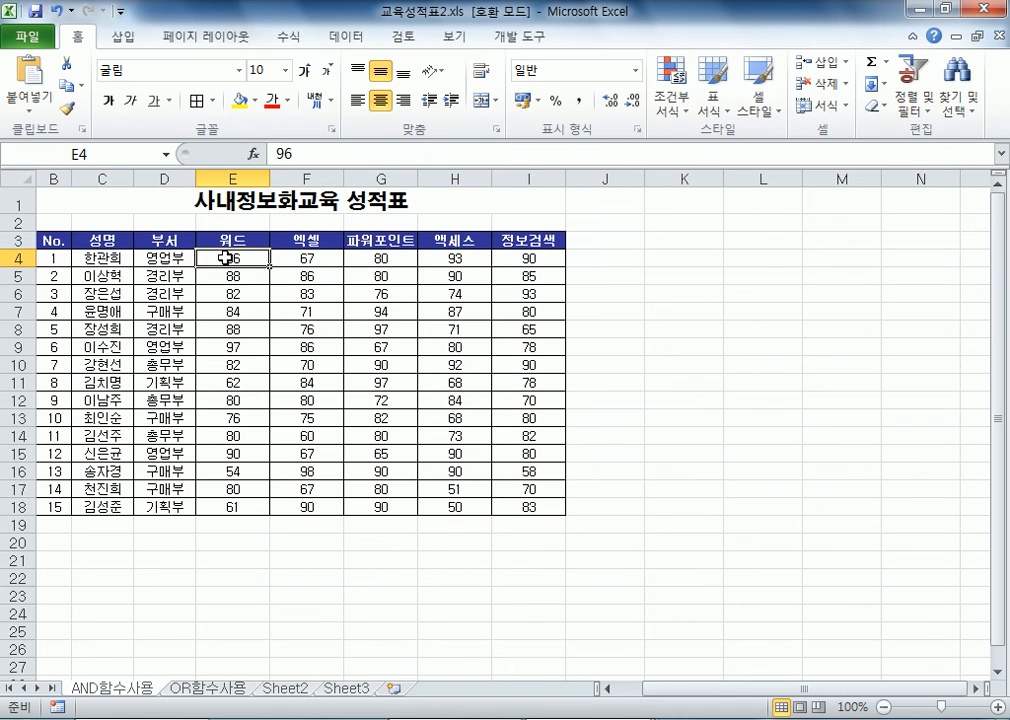
{"action": "left_click", "coordinate": [290, 256]}
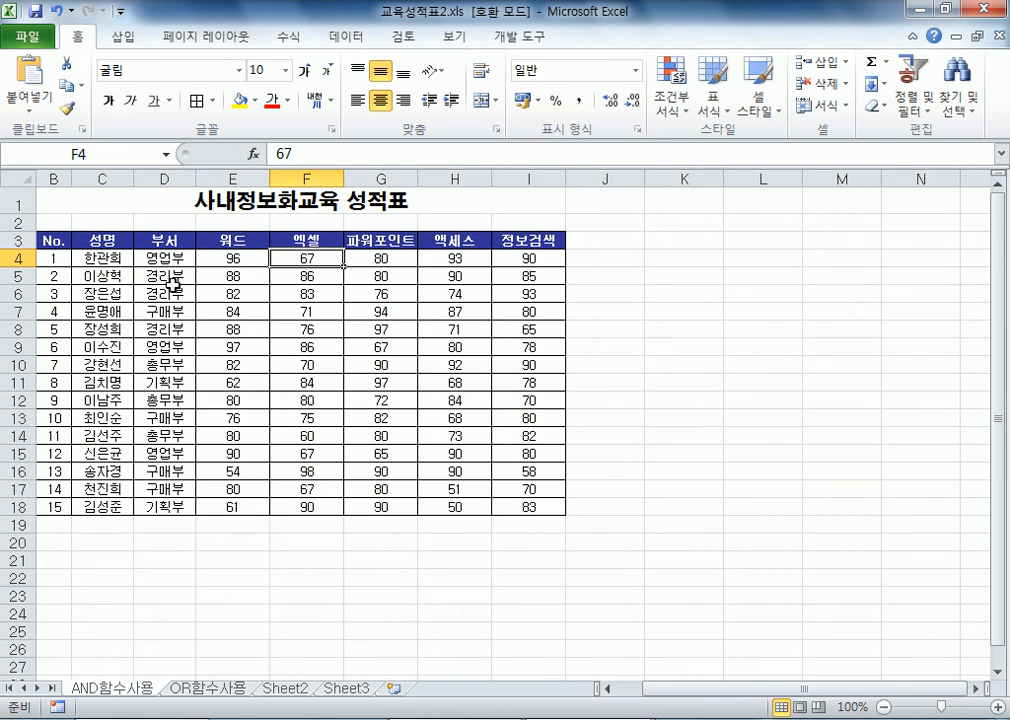
{"action": "left_click", "coordinate": [16, 278]}
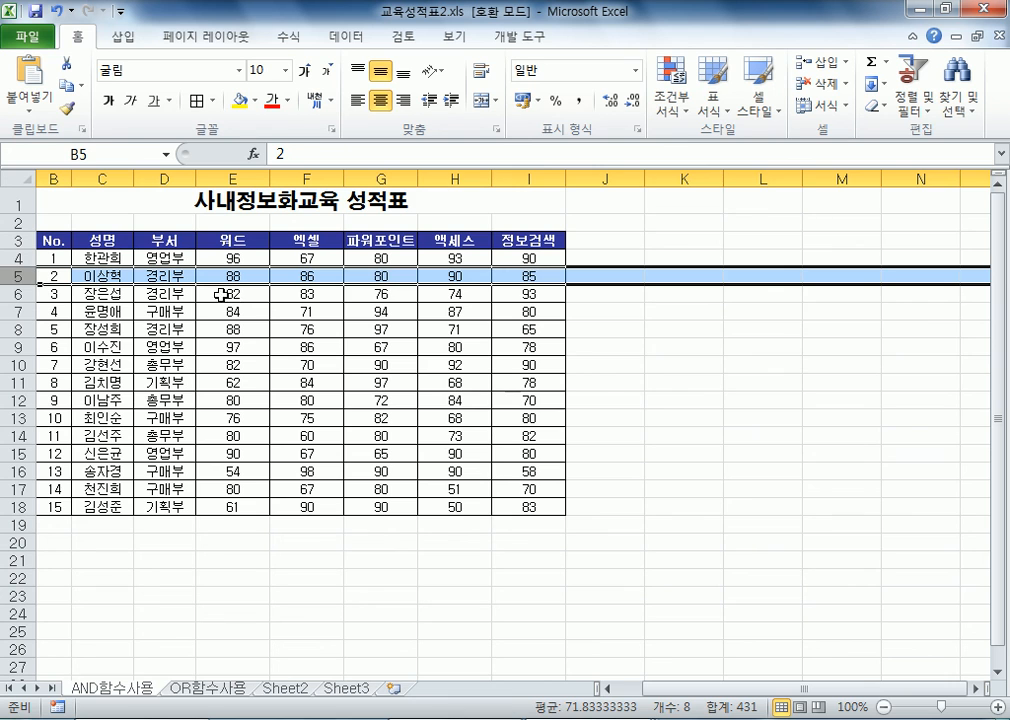
{"action": "left_click_drag", "start_coordinate": [372, 295], "coordinate": [458, 293]}
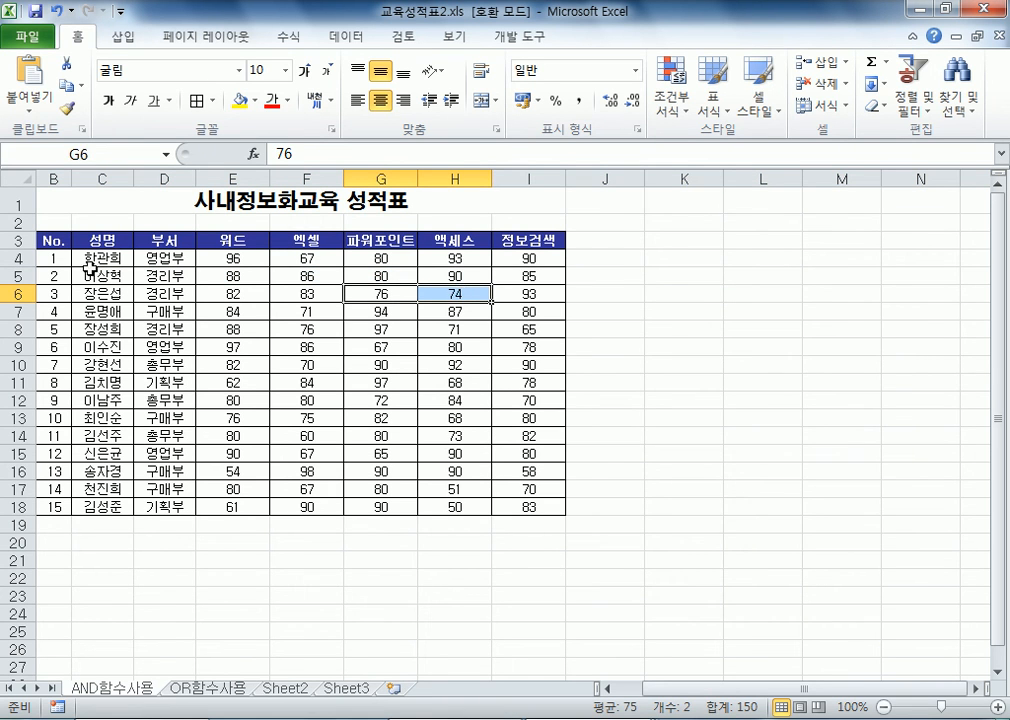
Step: Start a new formula-based conditional formatting rule for the data range B4:I18
{"action": "left_click_drag", "start_coordinate": [56, 258], "coordinate": [524, 509]}
{"action": "left_click", "coordinate": [672, 112]}
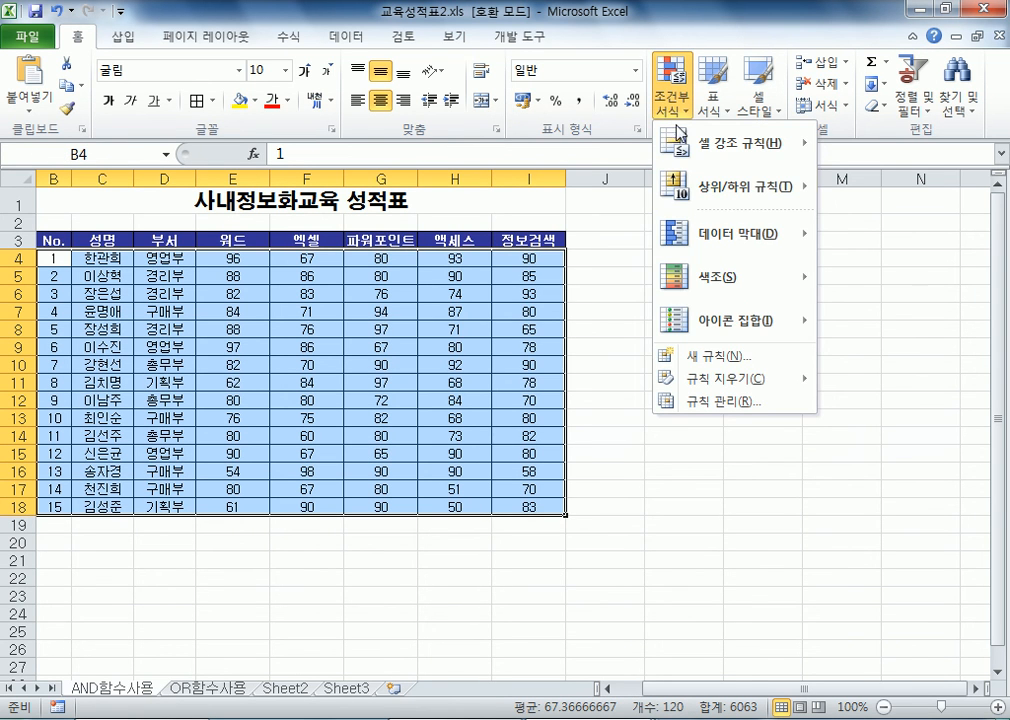
{"action": "left_click", "coordinate": [717, 360]}
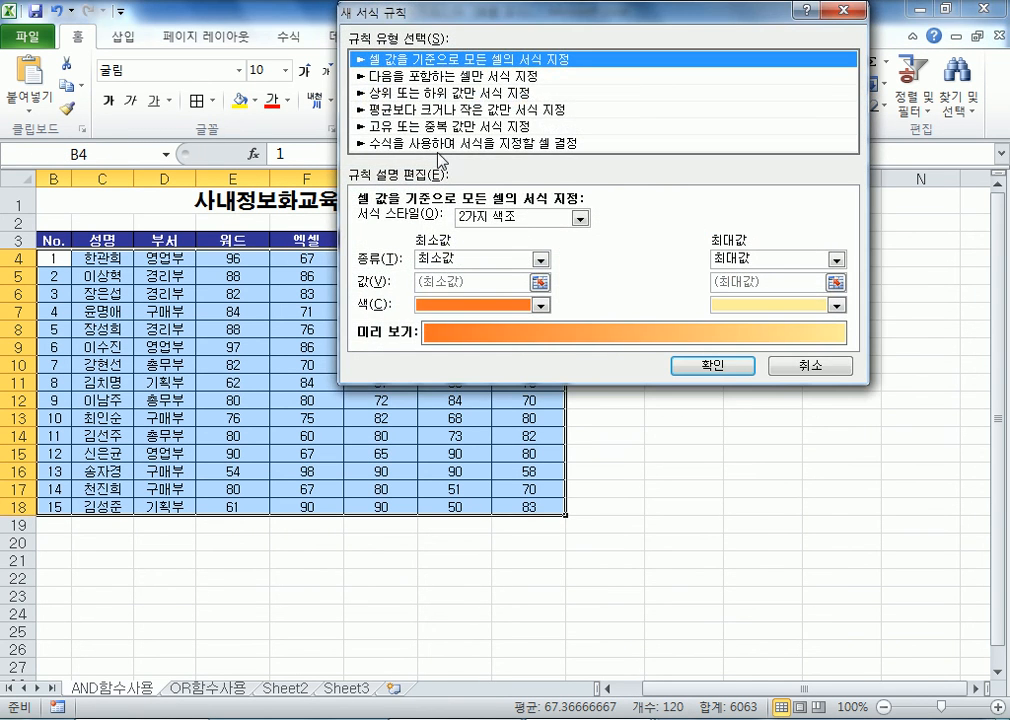
{"action": "left_click", "coordinate": [442, 143]}
{"action": "left_click", "coordinate": [452, 218]}
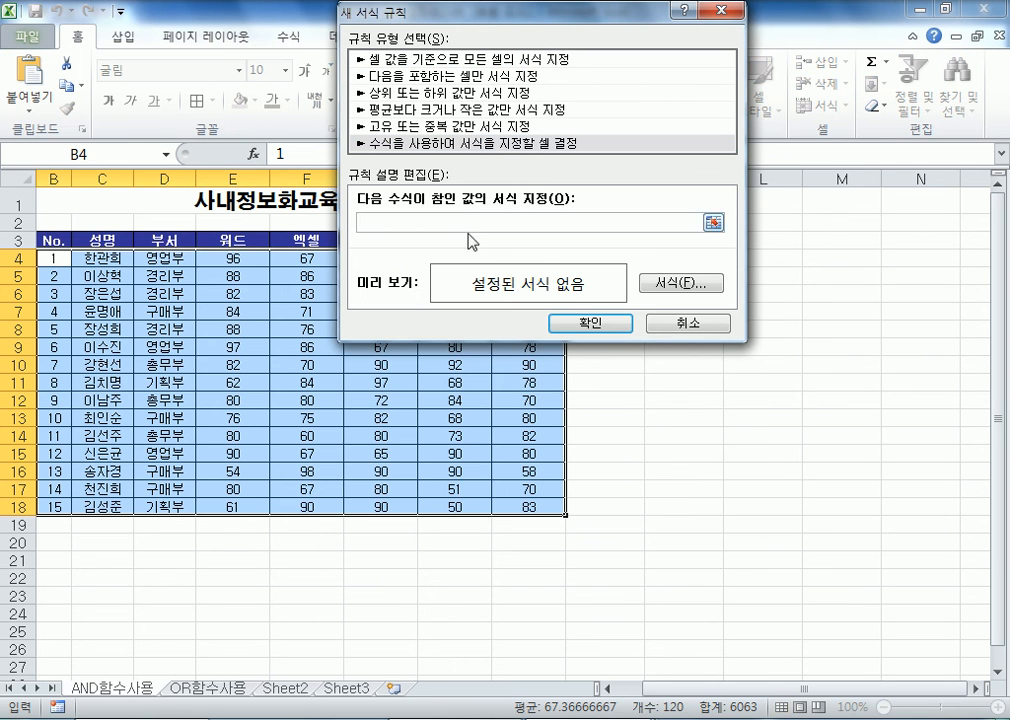
Step: Set the rule's format to a yellow cell fill
{"action": "left_click", "coordinate": [668, 284]}
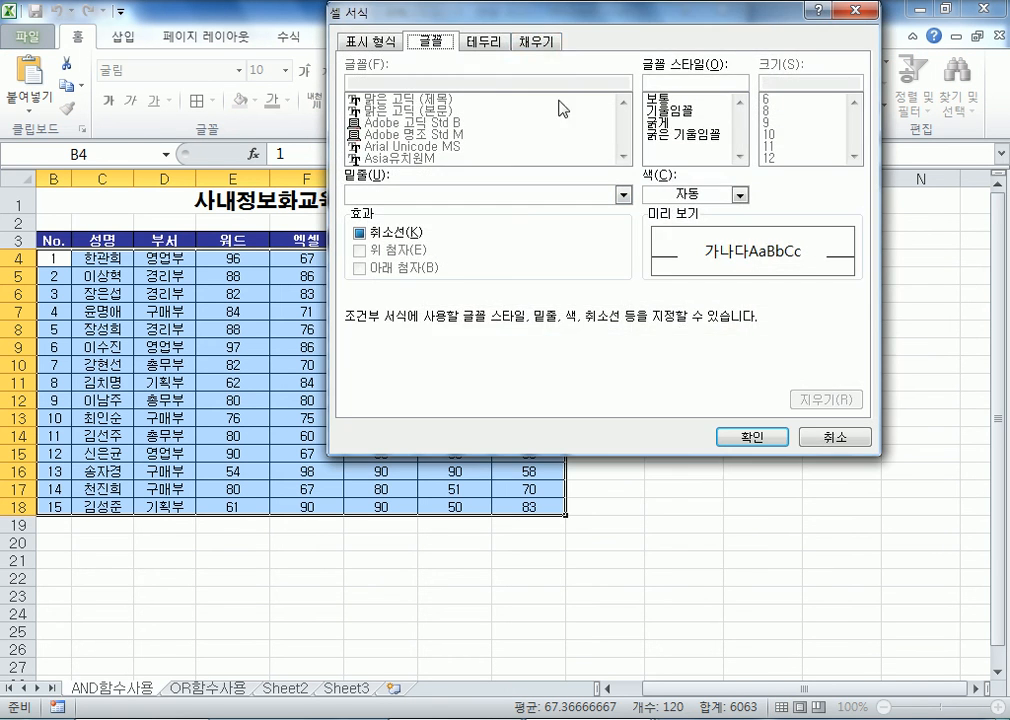
{"action": "left_click", "coordinate": [540, 42]}
{"action": "left_click", "coordinate": [416, 233]}
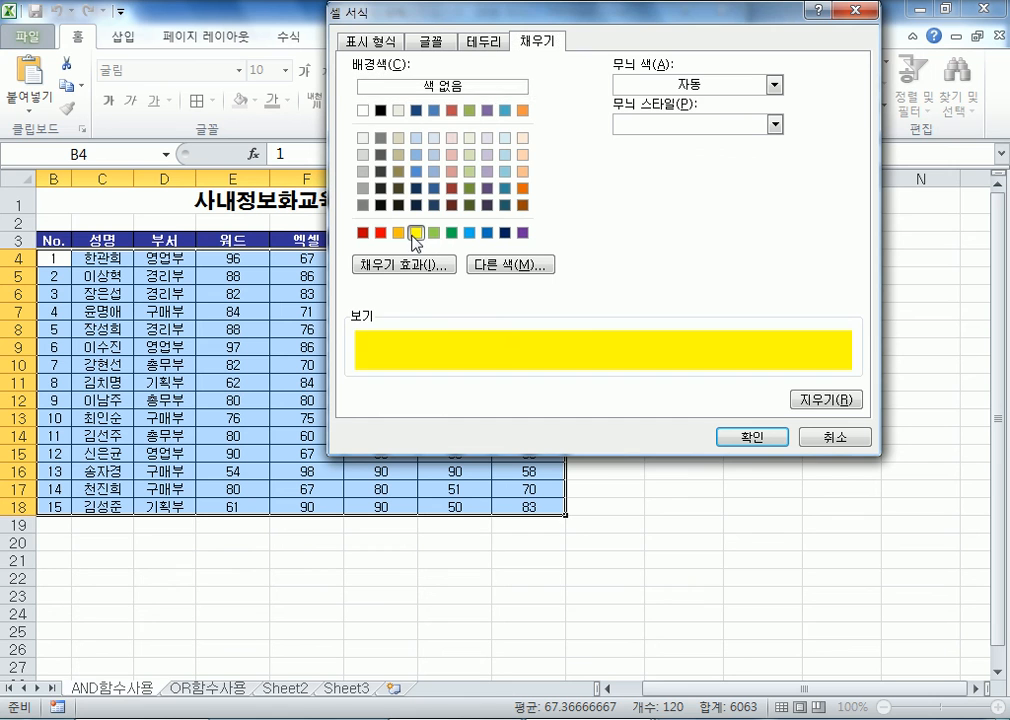
{"action": "left_click", "coordinate": [740, 438]}
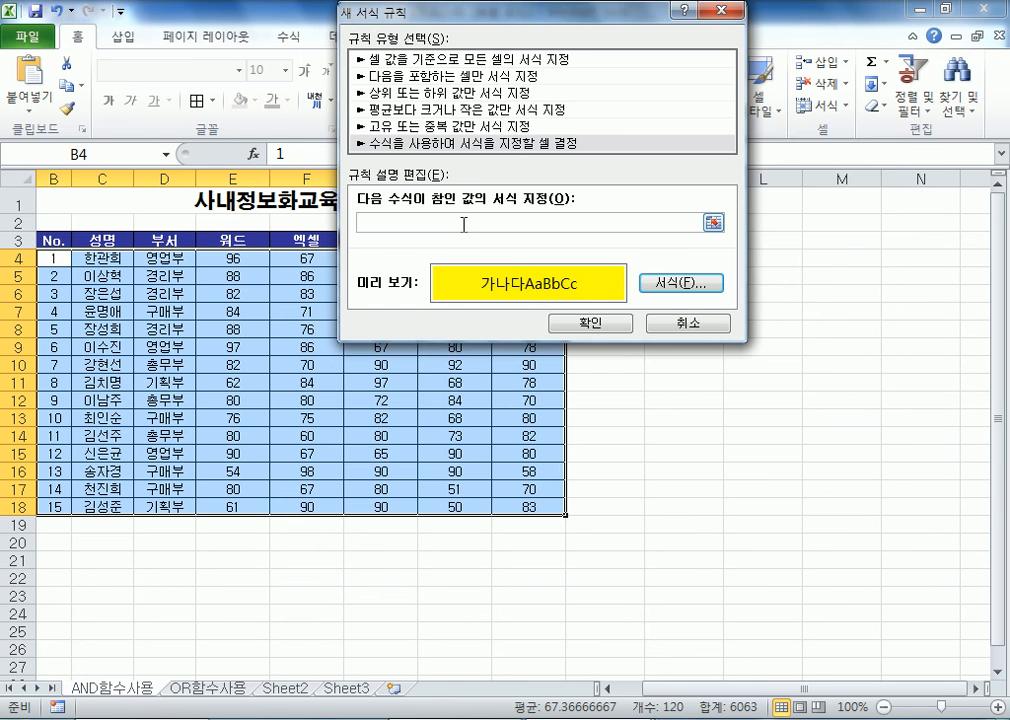
Step: Begin the rule formula with the AND function and the first condition, =AND($E4>=80, keeping row 4 of the table in view
{"action": "left_click_drag", "start_coordinate": [496, 15], "coordinate": [311, 290]}
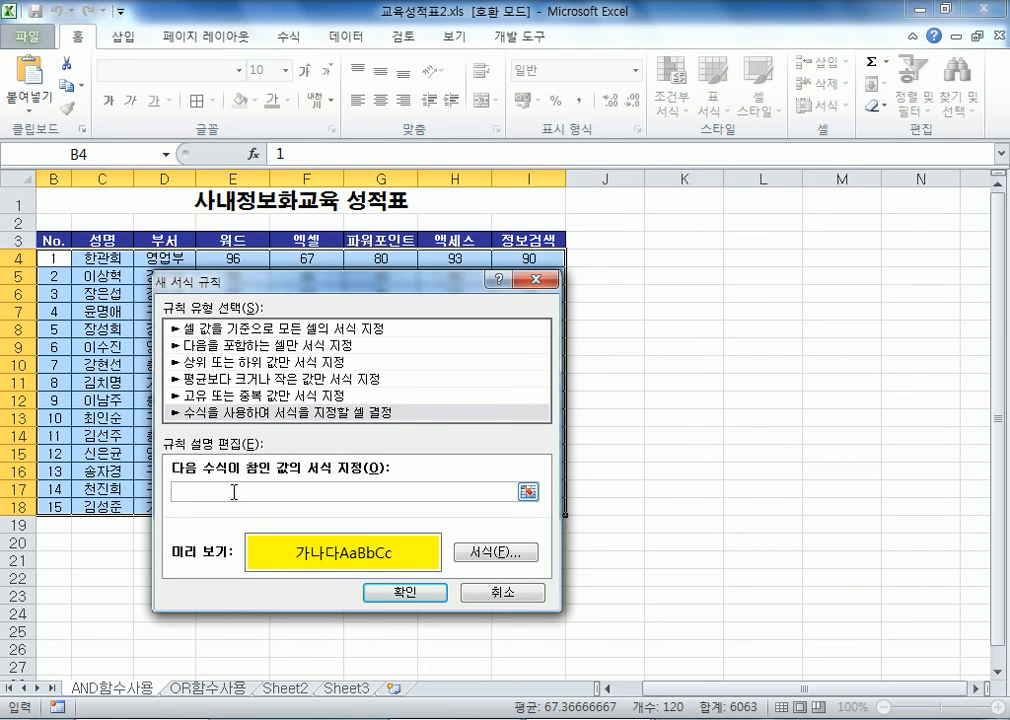
{"action": "left_click", "coordinate": [232, 492]}
{"action": "type", "text": "ㅋ"}
{"action": "type", "text": "AND("}
{"action": "left_click", "coordinate": [230, 259]}
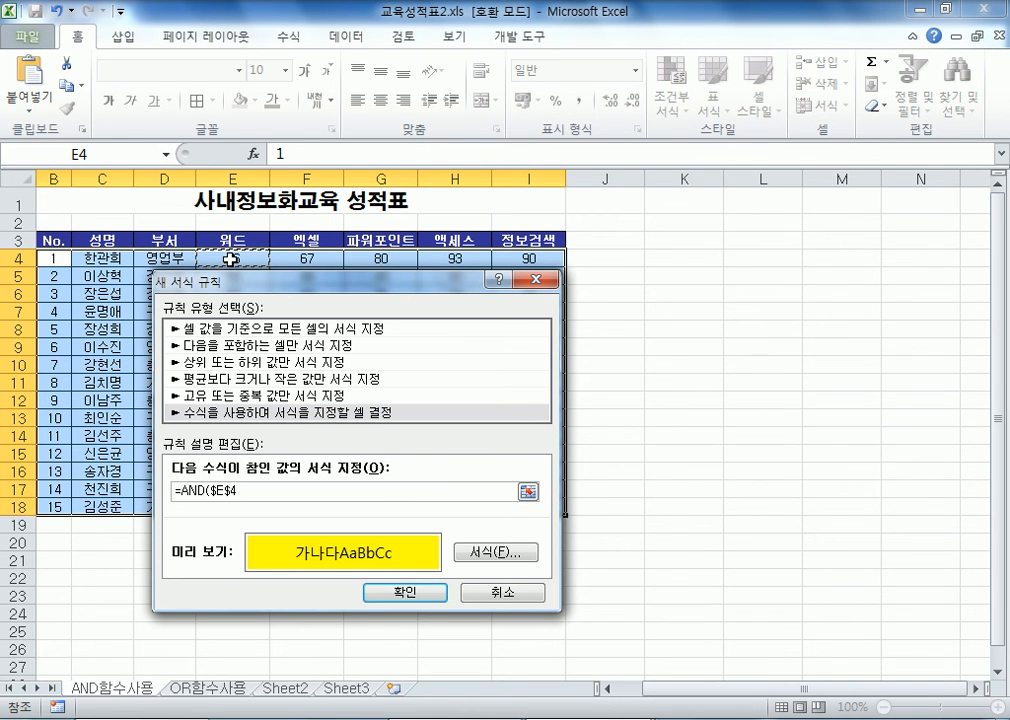
{"action": "key", "text": "F4"}
{"action": "key", "text": "F4"}
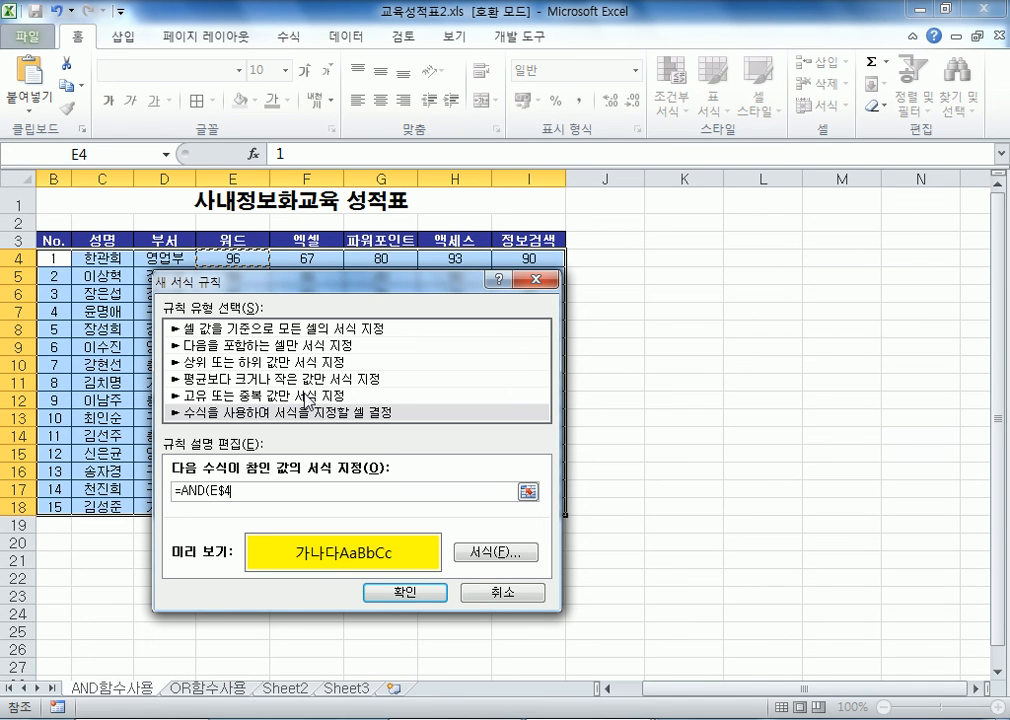
{"action": "type", "text": ">="}
{"action": "type", "text": "70"}
{"action": "key", "text": "BackSpace"}
{"action": "key", "text": "BackSpace"}
{"action": "type", "text": "80,"}
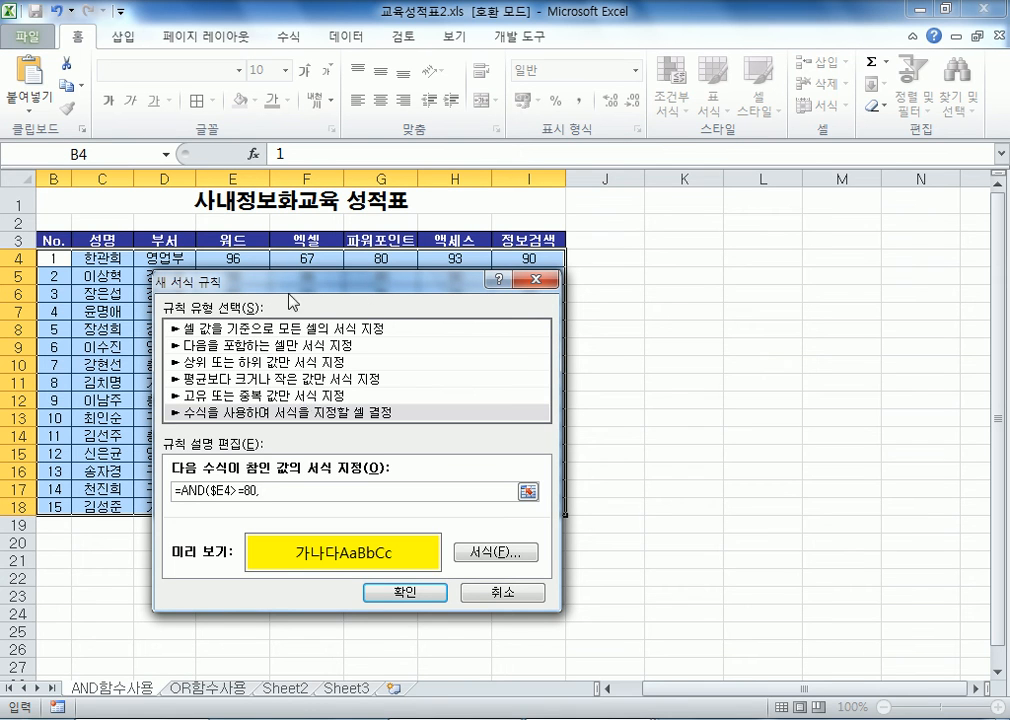
Step: Add the conditions $F4>=80 and $G4>=80 to the AND formula, with only the columns locked
{"action": "left_click", "coordinate": [305, 258]}
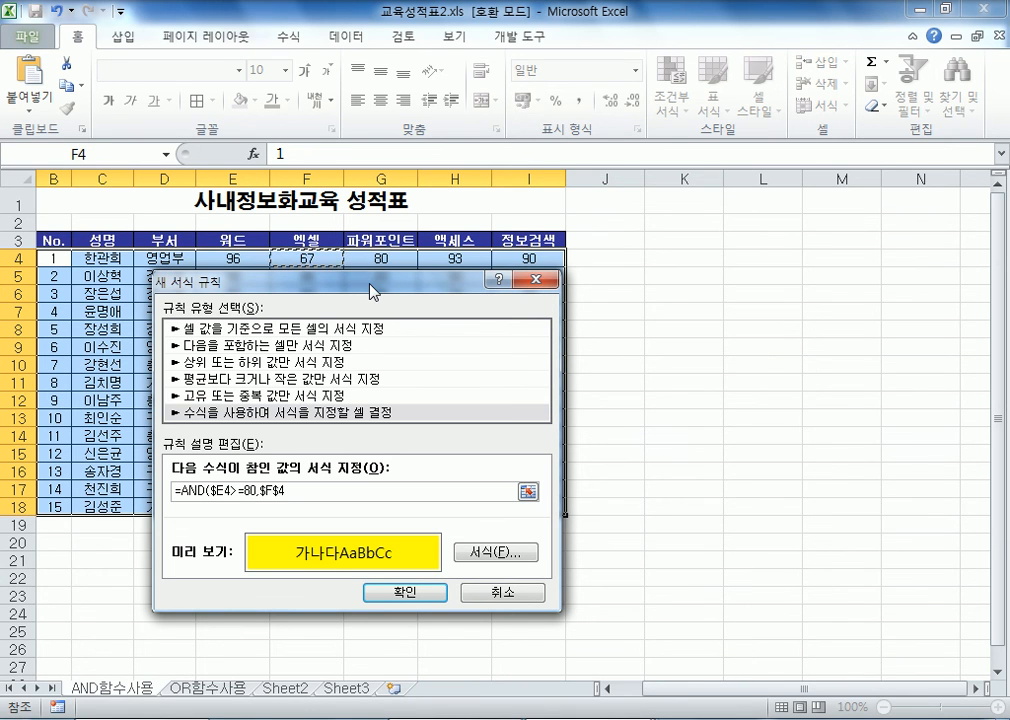
{"action": "key", "text": "F4"}
{"action": "key", "text": "F4"}
{"action": "type", "text": ">=80,"}
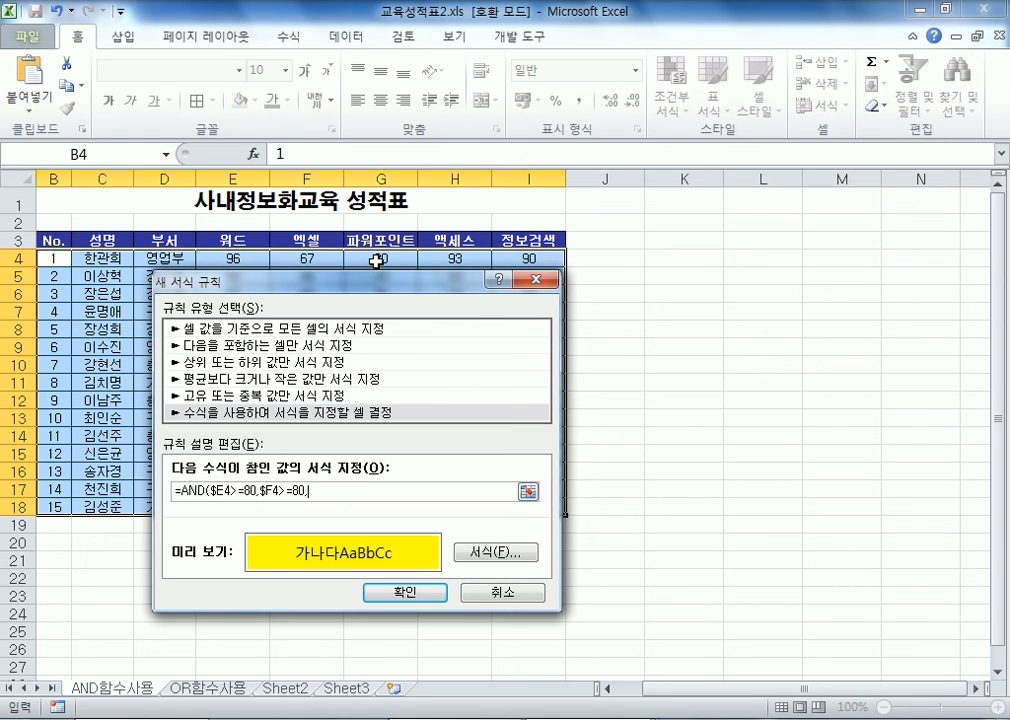
{"action": "left_click", "coordinate": [376, 260]}
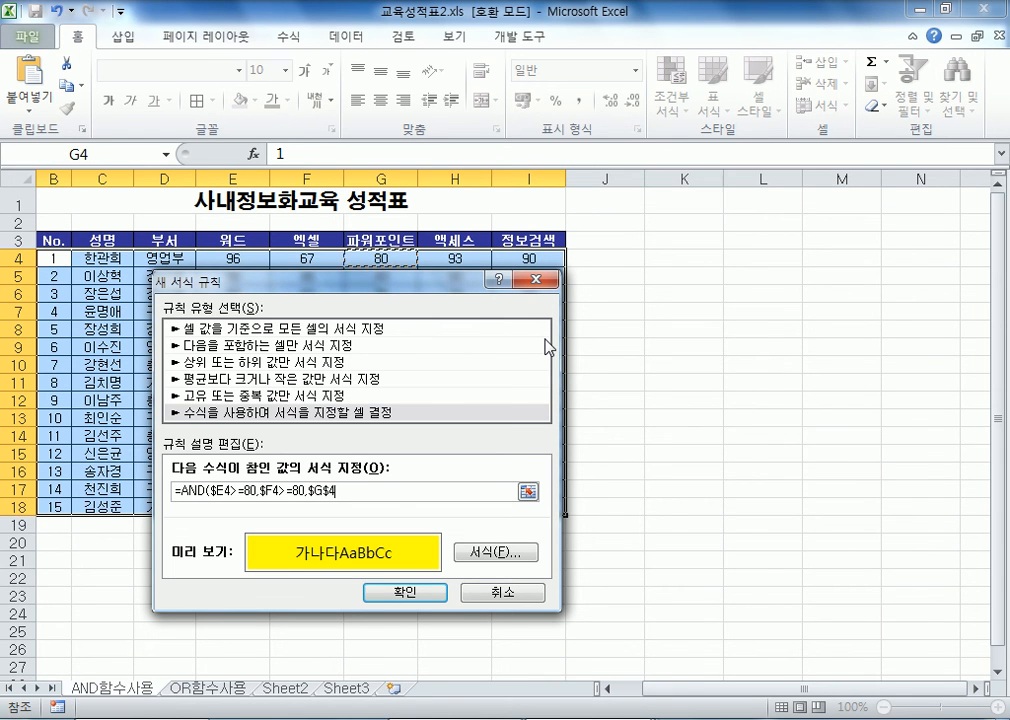
{"action": "key", "text": "F4"}
{"action": "key", "text": "F4"}
{"action": "type", "text": ">=80,"}
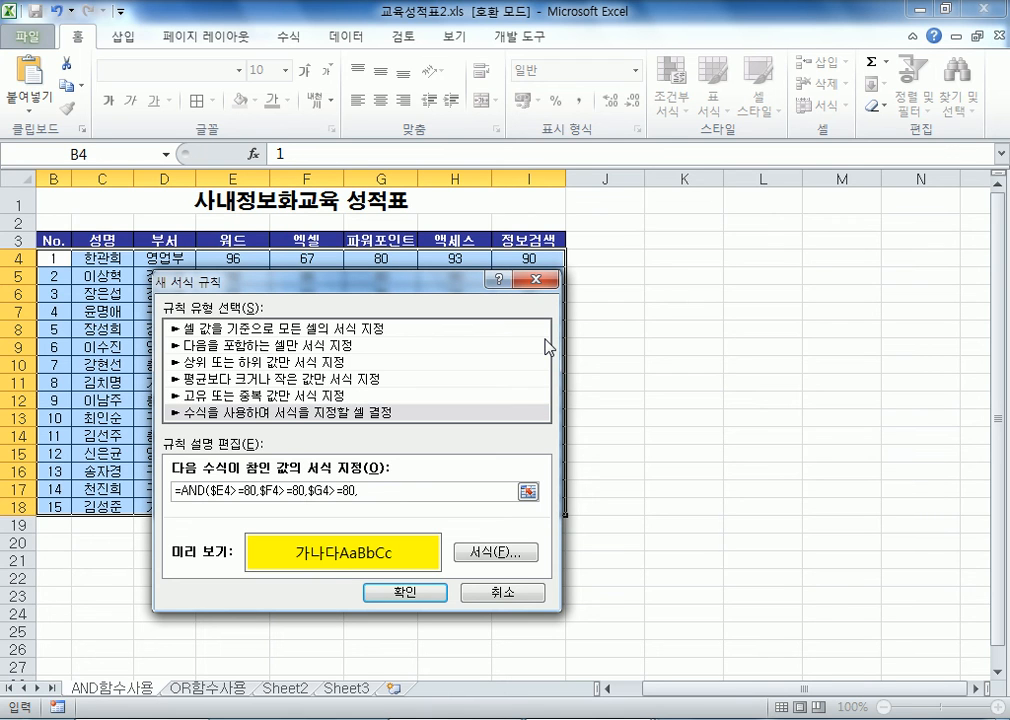
Step: Add $H4>=80 and $I4>=80 as the last two conditions and close the AND formula's parenthesis
{"action": "left_click", "coordinate": [445, 258]}
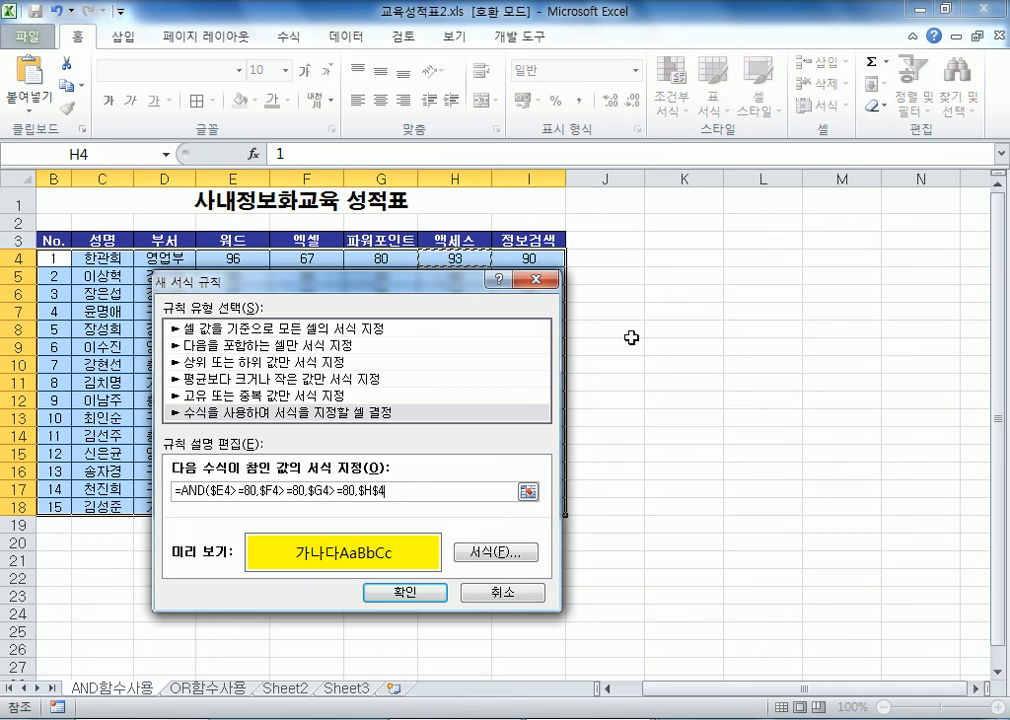
{"action": "type", "text": ">=80,"}
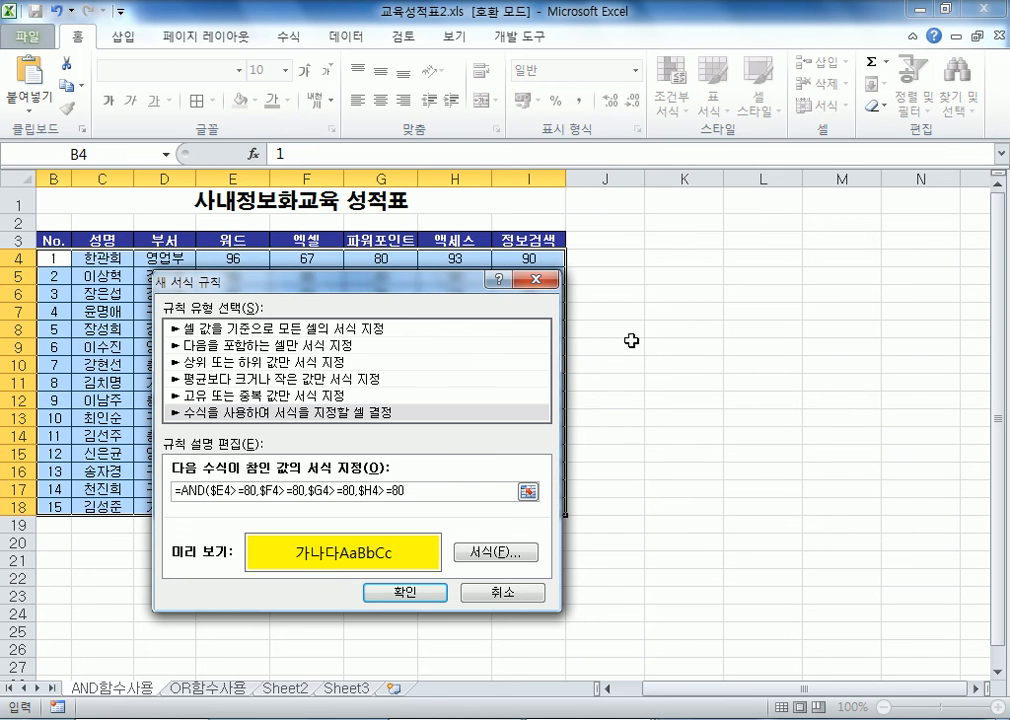
{"action": "left_click", "coordinate": [526, 256]}
{"action": "key", "text": "F4"}
{"action": "key", "text": "F4"}
{"action": "type", "text": ">=80)"}
Step: Copy the whole AND formula from the rule and apply the rule to the table
{"action": "left_click_drag", "start_coordinate": [455, 491], "coordinate": [203, 478]}
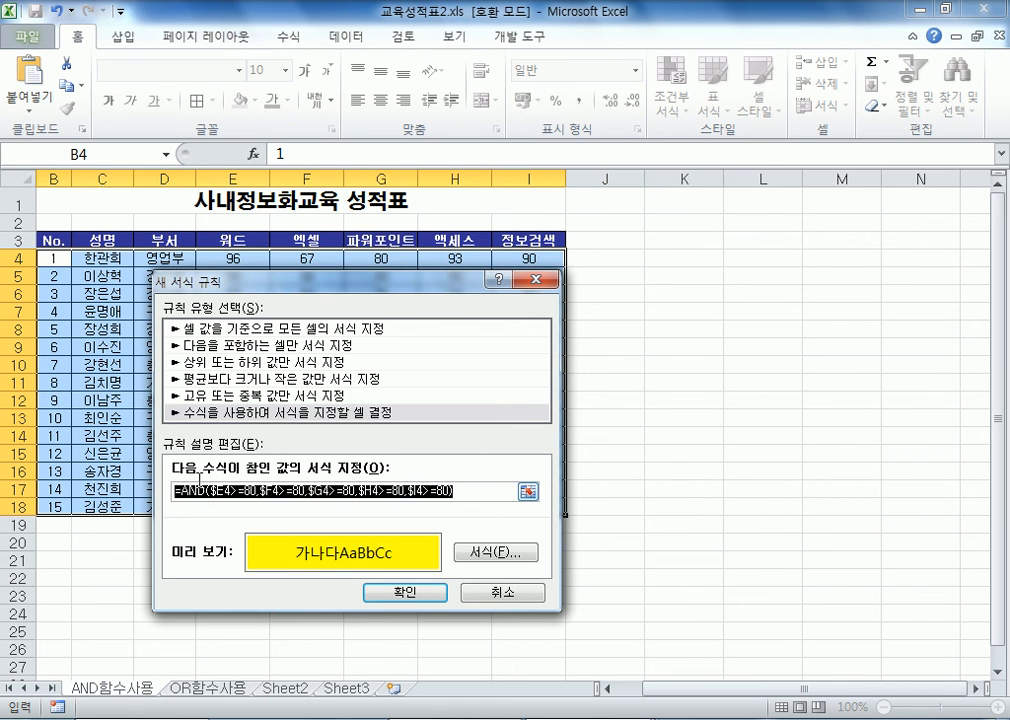
{"action": "left_click", "coordinate": [402, 592]}
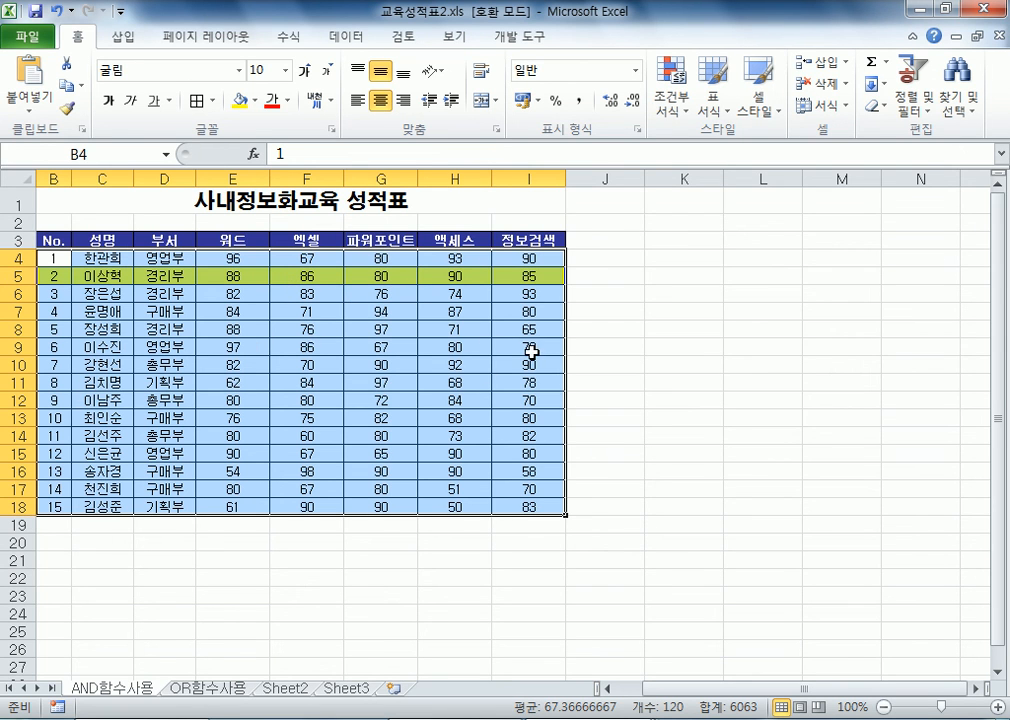
{"action": "key", "text": "ctrl+Tab"}
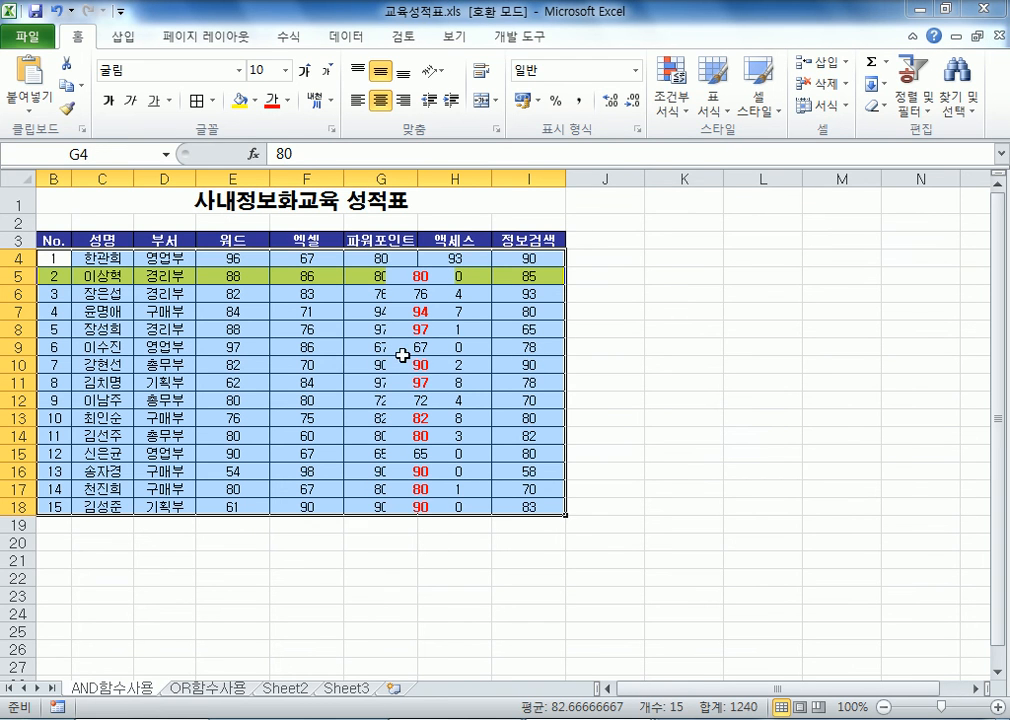
{"action": "left_click", "coordinate": [201, 690]}
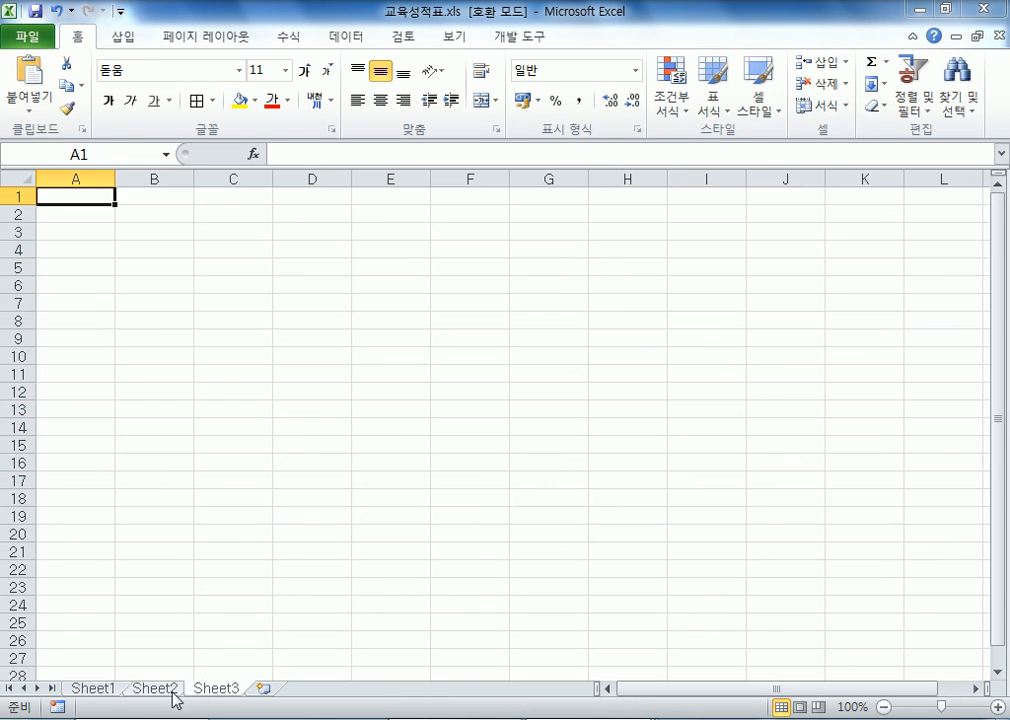
{"action": "left_click", "coordinate": [95, 689]}
Step: Switch to the Notepad notes, paste the copied AND formula below the OR sentence, and insert an empty line above it
{"action": "mouse_move", "coordinate": [717, 712]}
{"action": "left_click", "coordinate": [935, 657]}
{"action": "key", "text": "alt+Tab"}
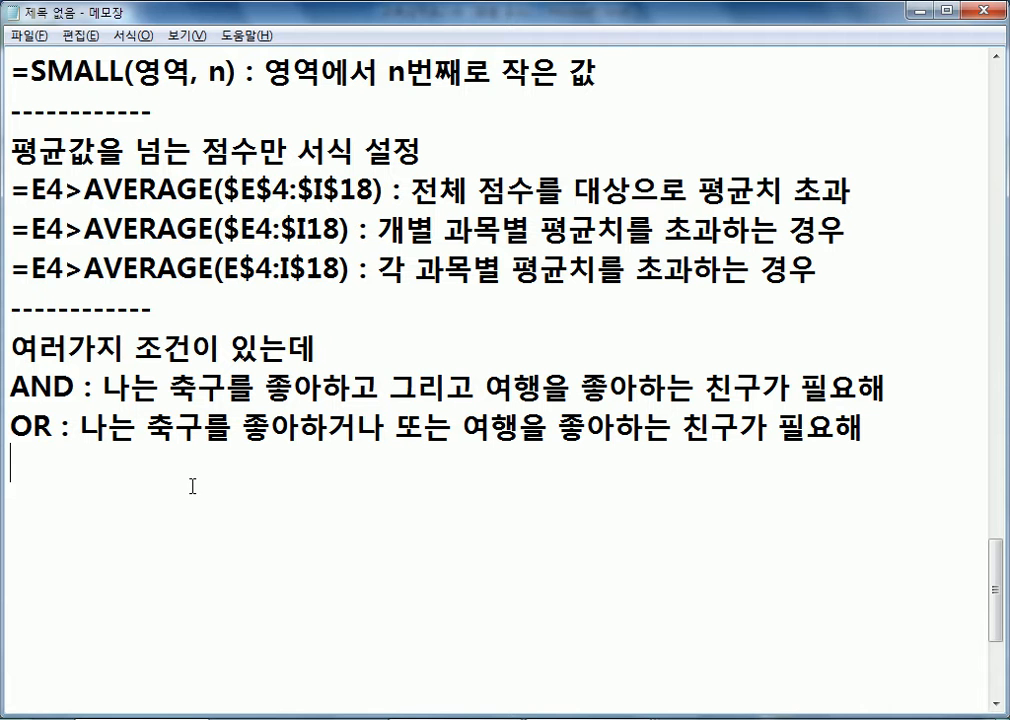
{"action": "key", "text": "ctrl+v"}
{"action": "key", "text": "Home"}
{"action": "key", "text": "Return"}
{"action": "left_click", "coordinate": [519, 474]}
{"action": "type", "text": "AHEM"}
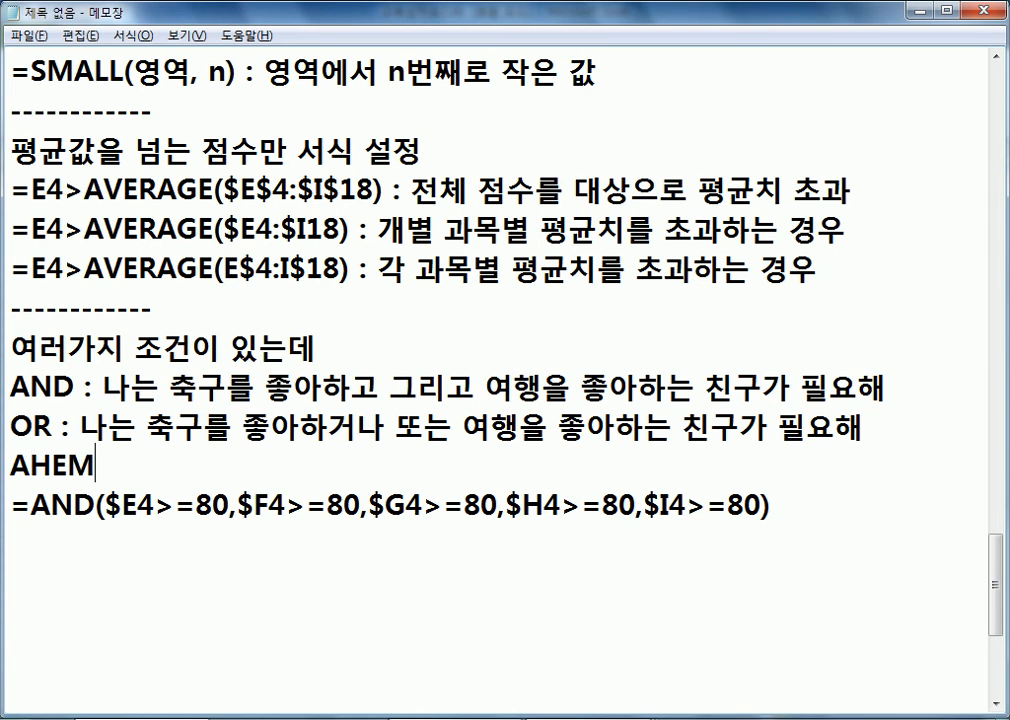
{"action": "key", "text": "shift+Home"}
{"action": "type", "text": "AHEMS"}
{"action": "key", "text": "shift+Home"}
Step: Write the heading "모든 과목이 80점 이상인 경우만 서식 설정" on the empty line above the AND formula
{"action": "type", "text": "모든 과목이"}
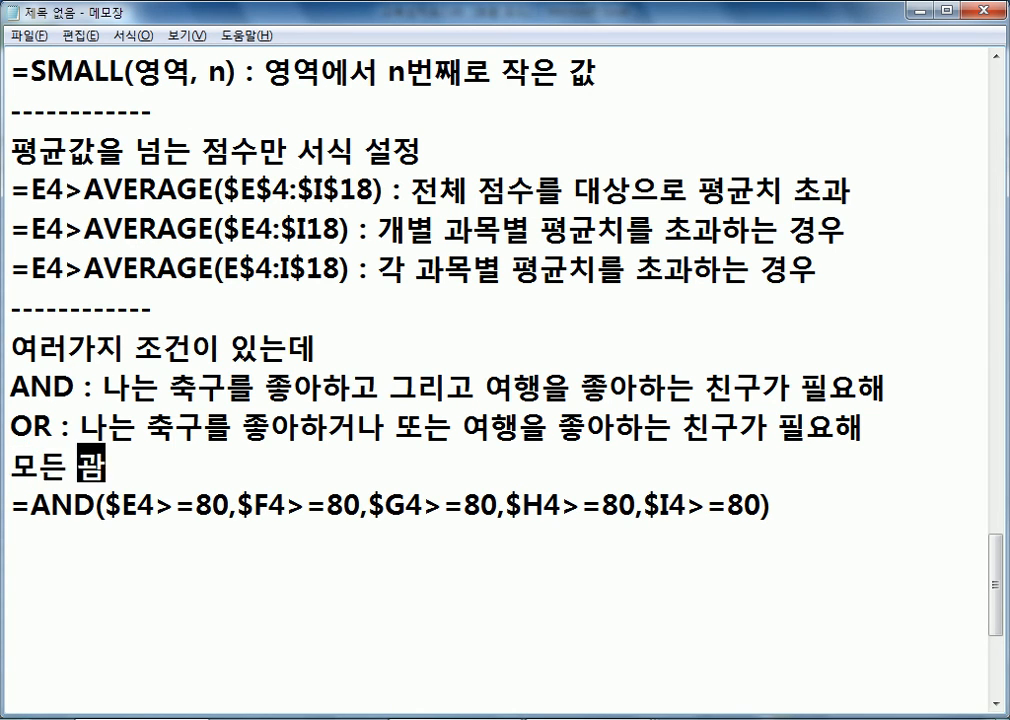
{"action": "type", "text": " 780"}
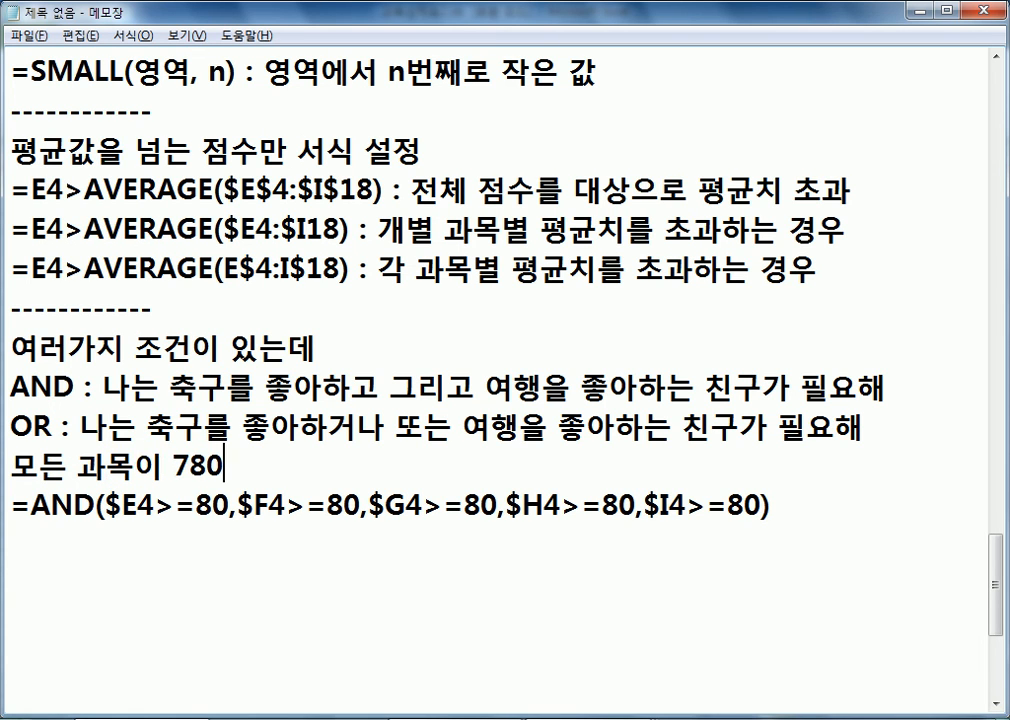
{"action": "type", "text": "저ㅁ"}
{"action": "key", "text": "Left"}
{"action": "key", "text": "Left"}
{"action": "key", "text": "Left"}
{"action": "key", "text": "Left"}
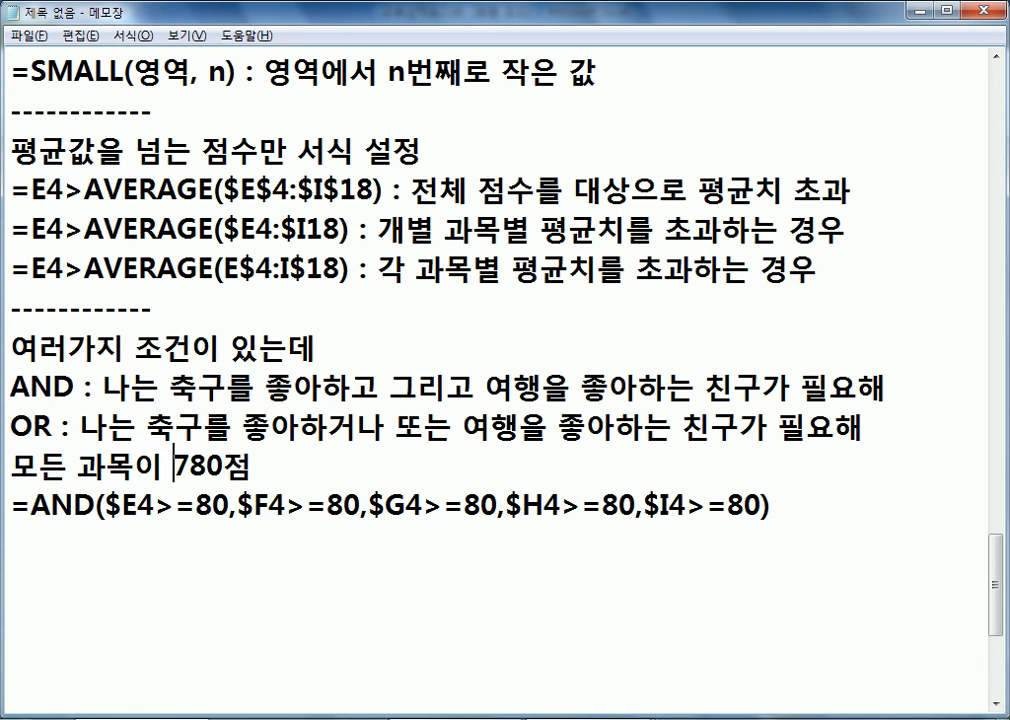
{"action": "key", "text": "Delete"}
{"action": "key", "text": "End"}
{"action": "type", "text": "이상ㅇ"}
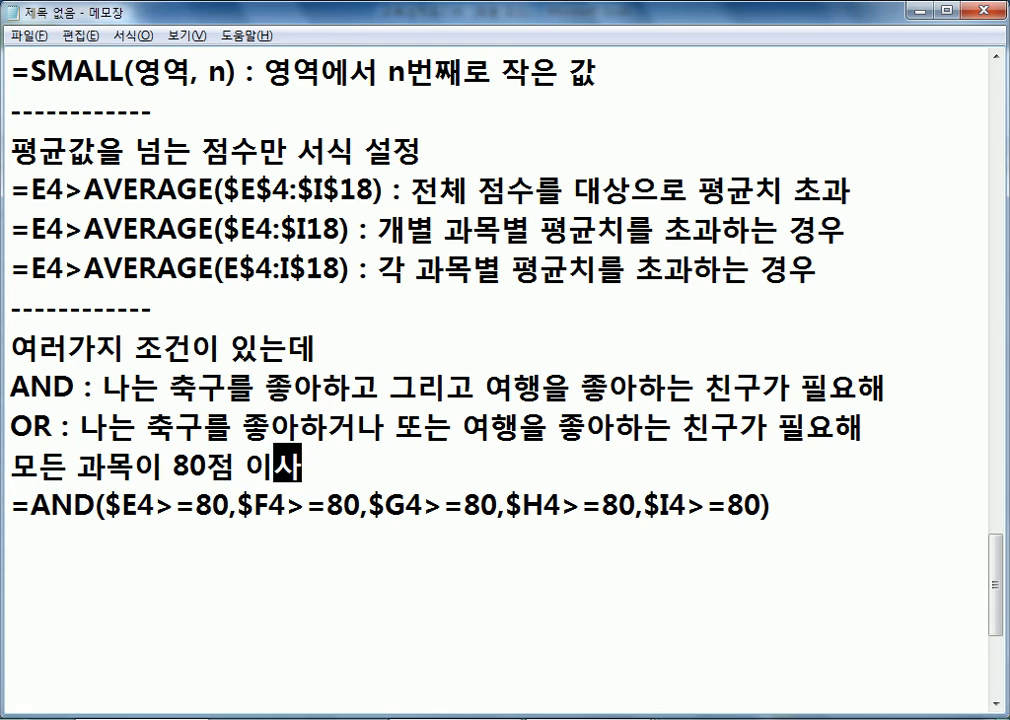
{"action": "type", "text": "ㅣㄴ 경우만 "}
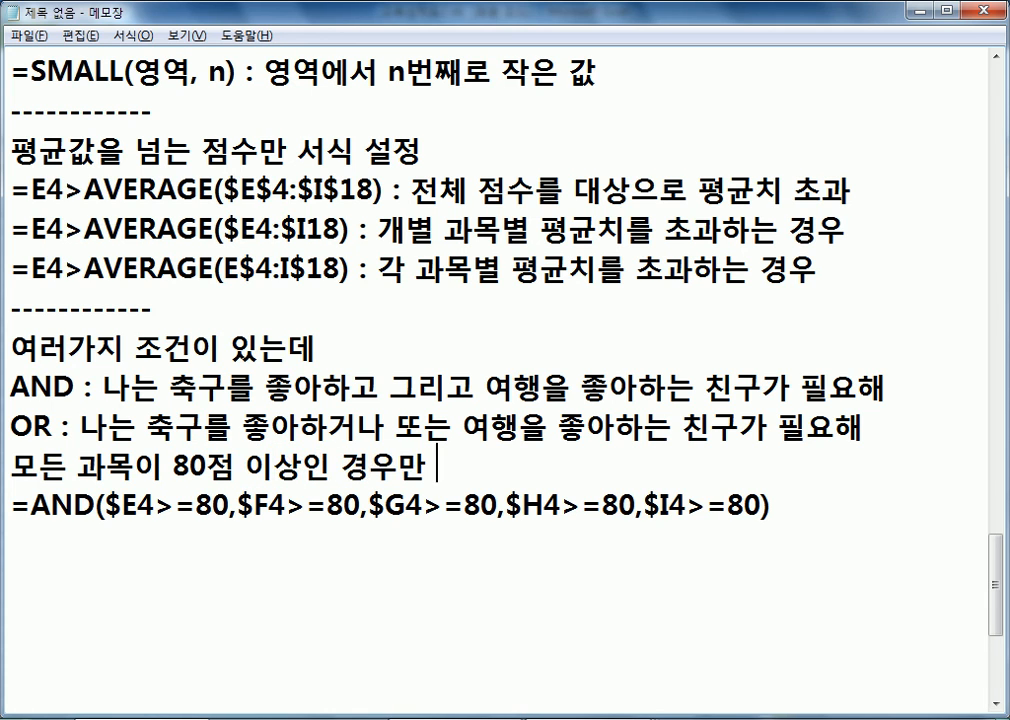
{"action": "type", "text": "서식 설정"}
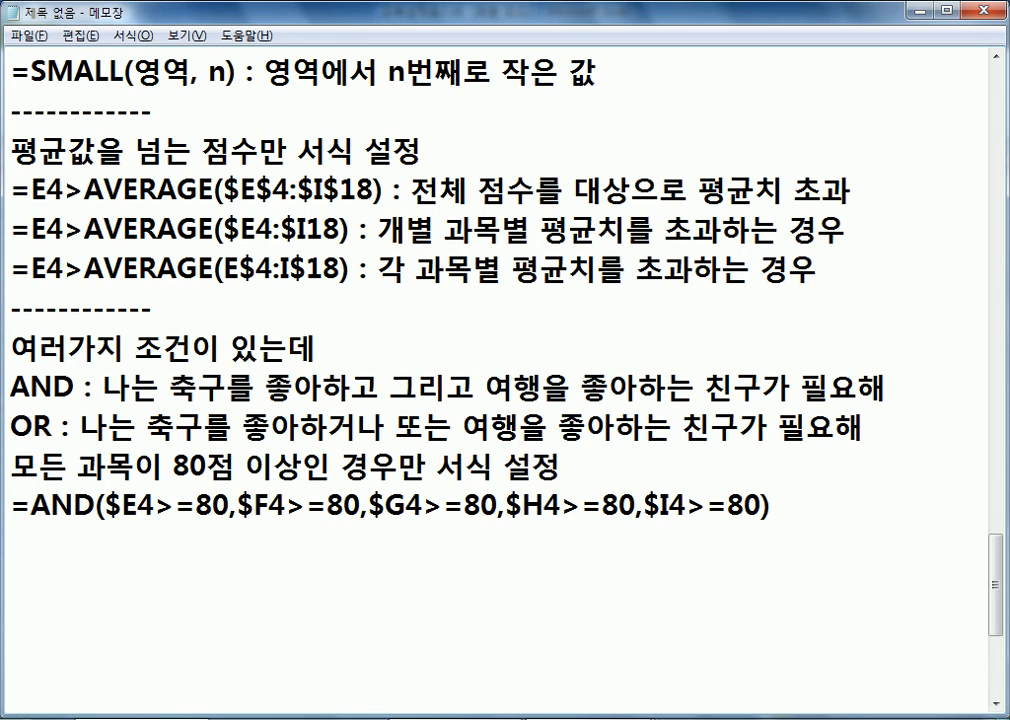
Step: Insert an empty line above the heading and add the formula =MIN($E4:$I4)>=80 on its own line below the AND formula
{"action": "scroll", "coordinate": [825, 445], "scroll_direction": "down", "scroll_amount": 2}
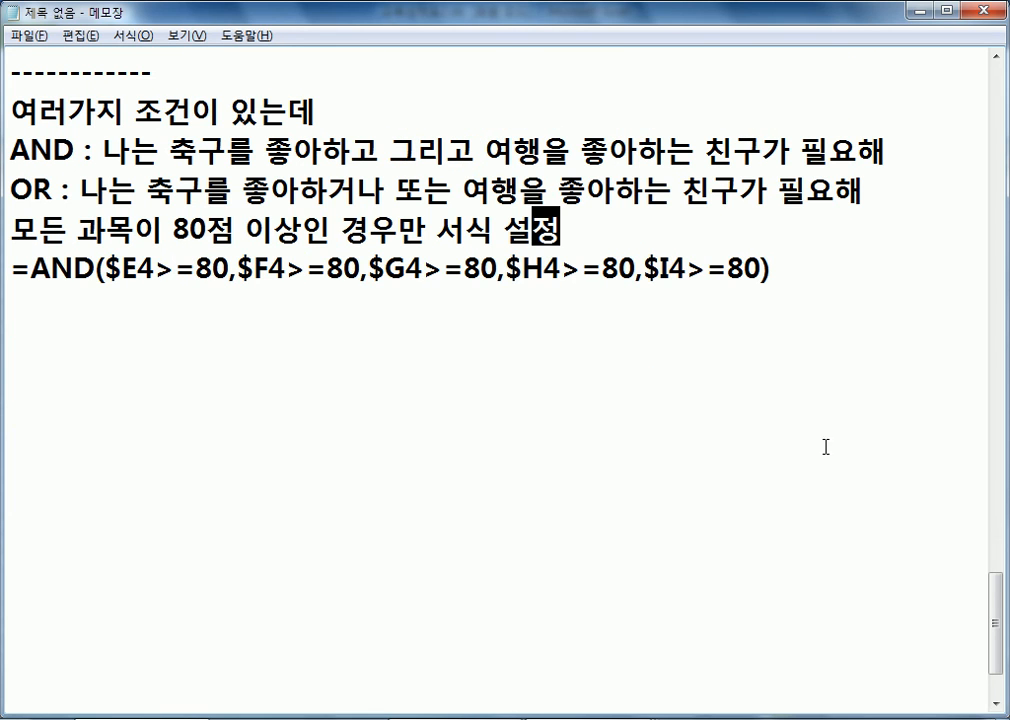
{"action": "left_click", "coordinate": [8, 240]}
{"action": "key", "text": "Return"}
{"action": "left_click", "coordinate": [27, 343]}
{"action": "key", "text": "Return"}
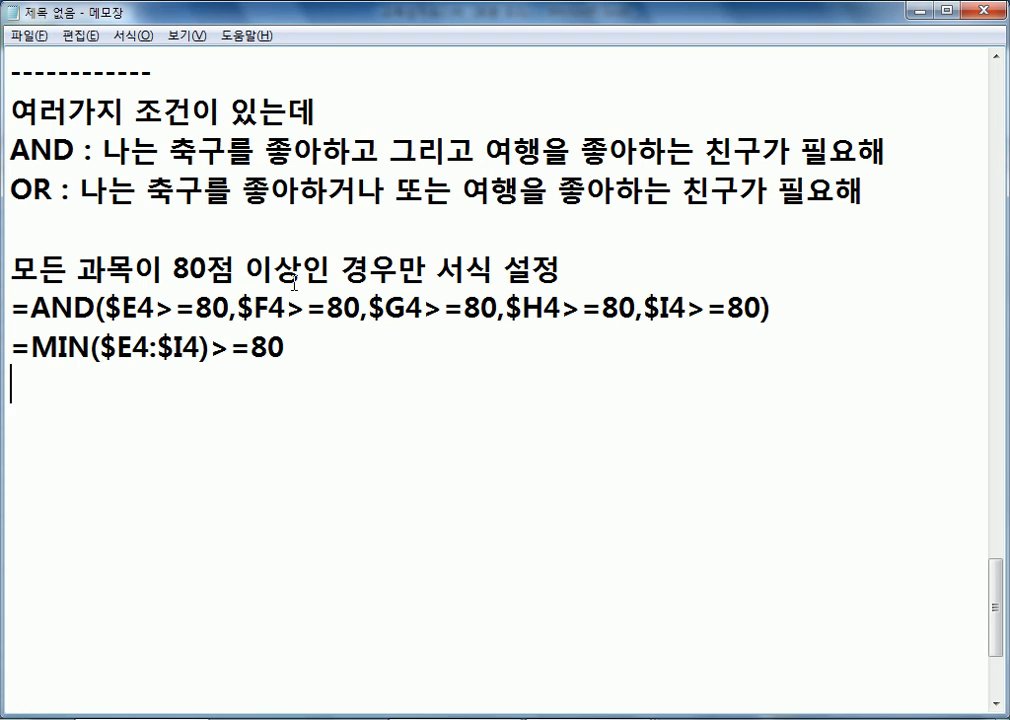
Step: Insert two empty lines between the AND and MIN formulas and start the MIN formula's heading with "과목점수"
{"action": "left_click", "coordinate": [805, 298]}
{"action": "key", "text": "Return"}
{"action": "key", "text": "Return"}
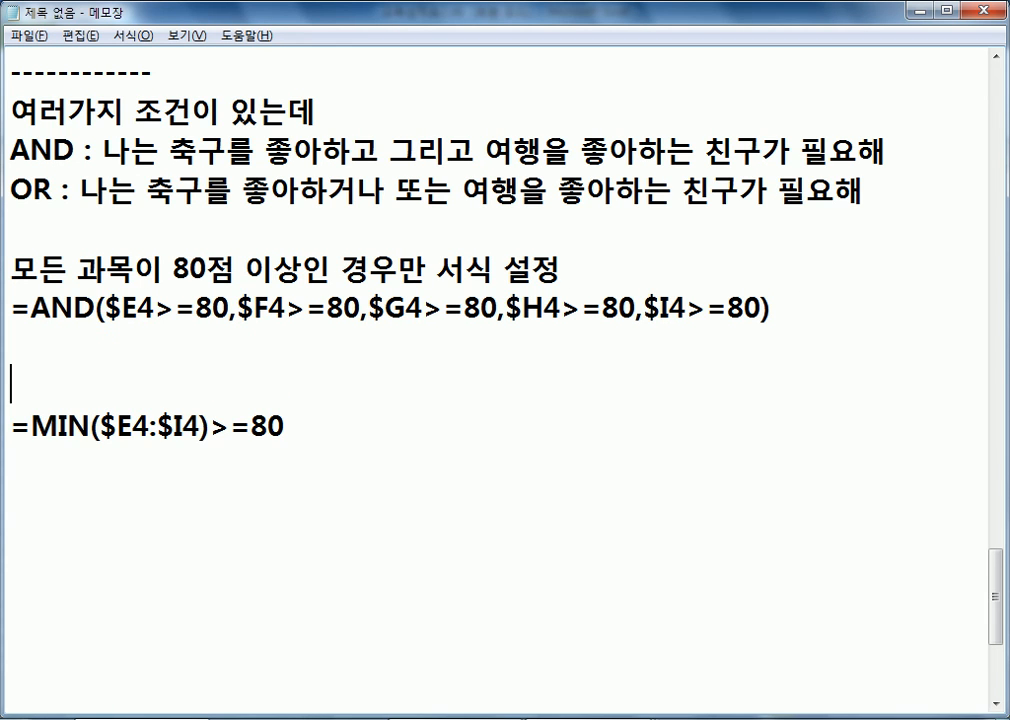
{"action": "type", "text": "WKR"}
{"action": "key", "text": "BackSpace"}
{"action": "key", "text": "BackSpace"}
{"action": "key", "text": "BackSpace"}
{"action": "key", "text": "Hangul"}
{"action": "type", "text": "ㅊ"}
{"action": "key", "text": "BackSpace"}
{"action": "type", "text": "ㄱ화"}
{"action": "key", "text": "BackSpace"}
{"action": "type", "text": "ㅘ목점수"}
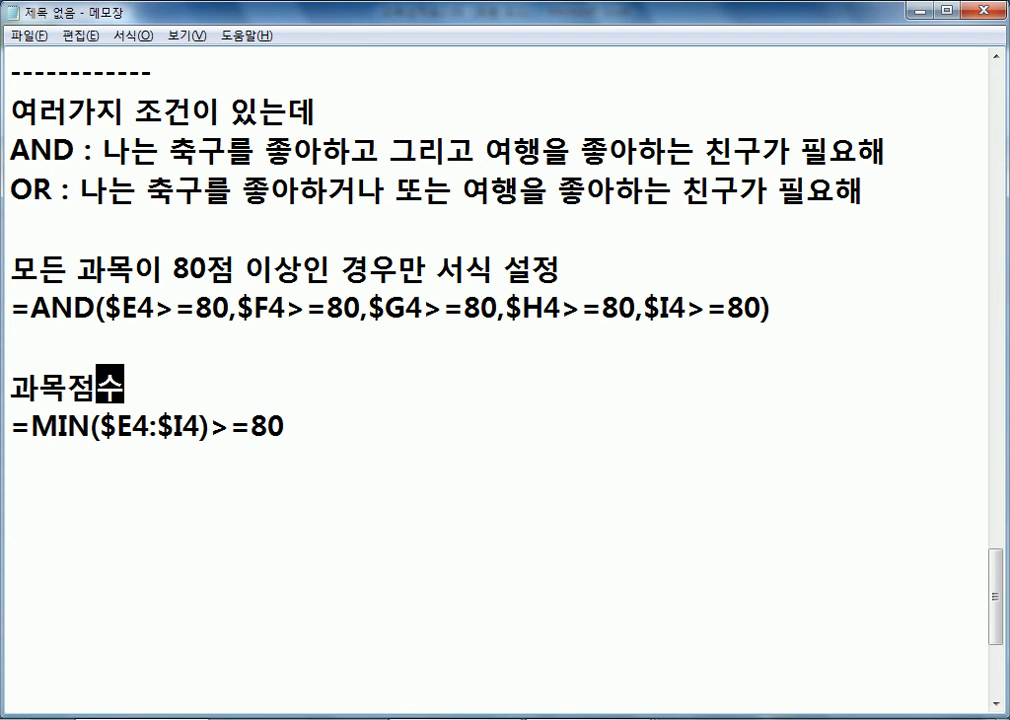
Step: Complete the MIN formula's heading so it reads "과목점수중에서 최소값이 80점 이상이면?"
{"action": "type", "text": "중에서 최고"}
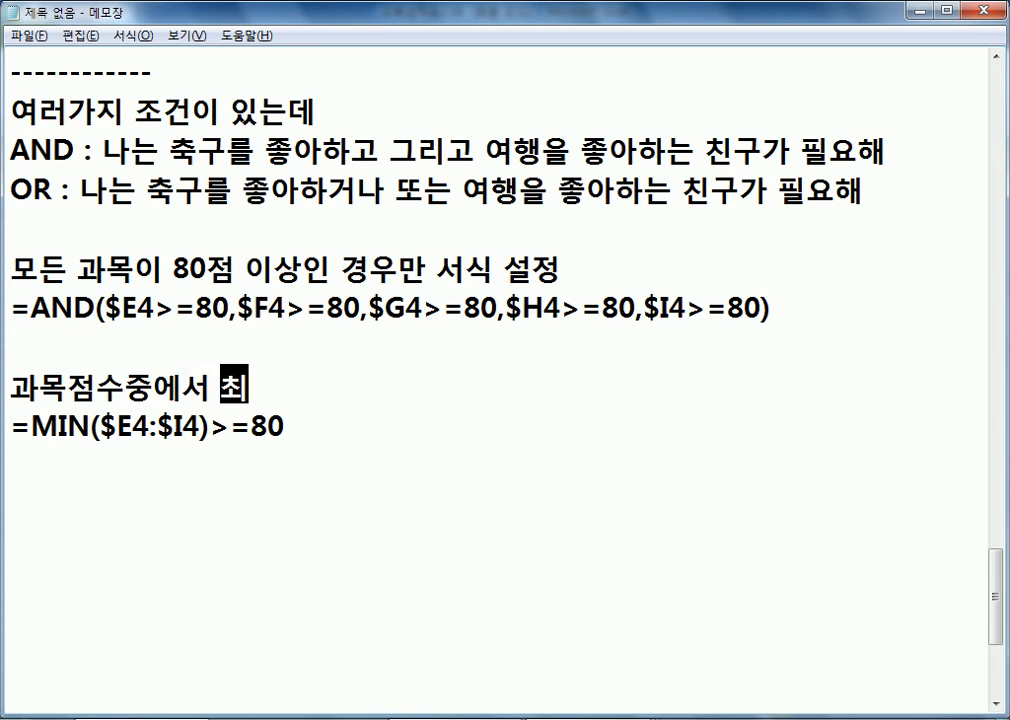
{"action": "key", "text": "BackSpace"}
{"action": "key", "text": "BackSpace"}
{"action": "type", "text": "소값이 "}
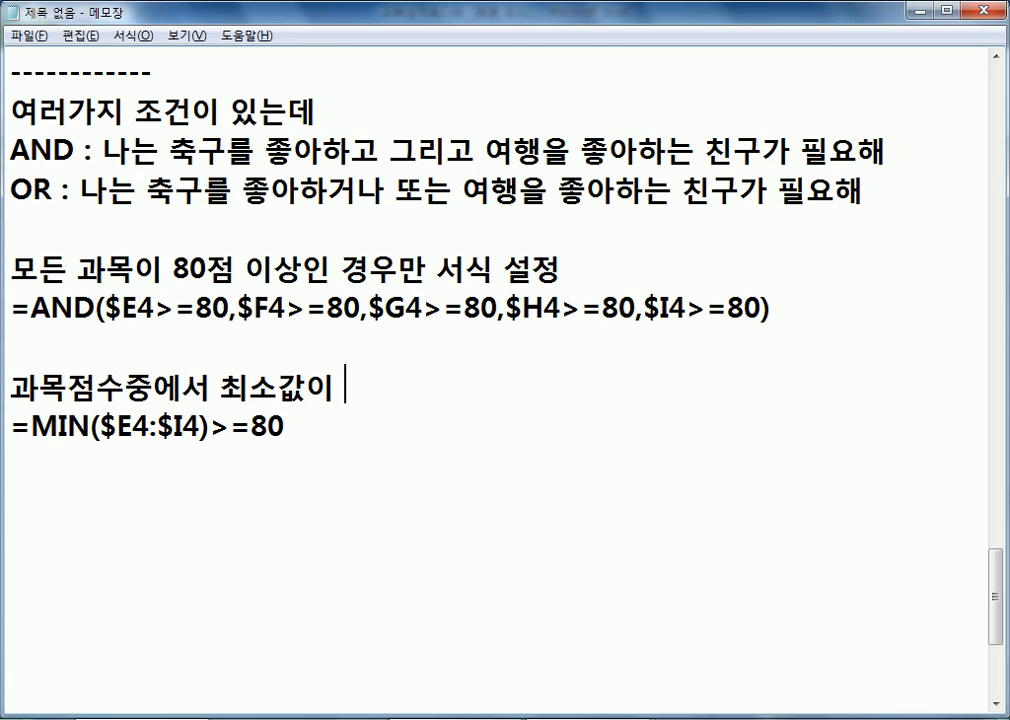
{"action": "type", "text": "80점 이상"}
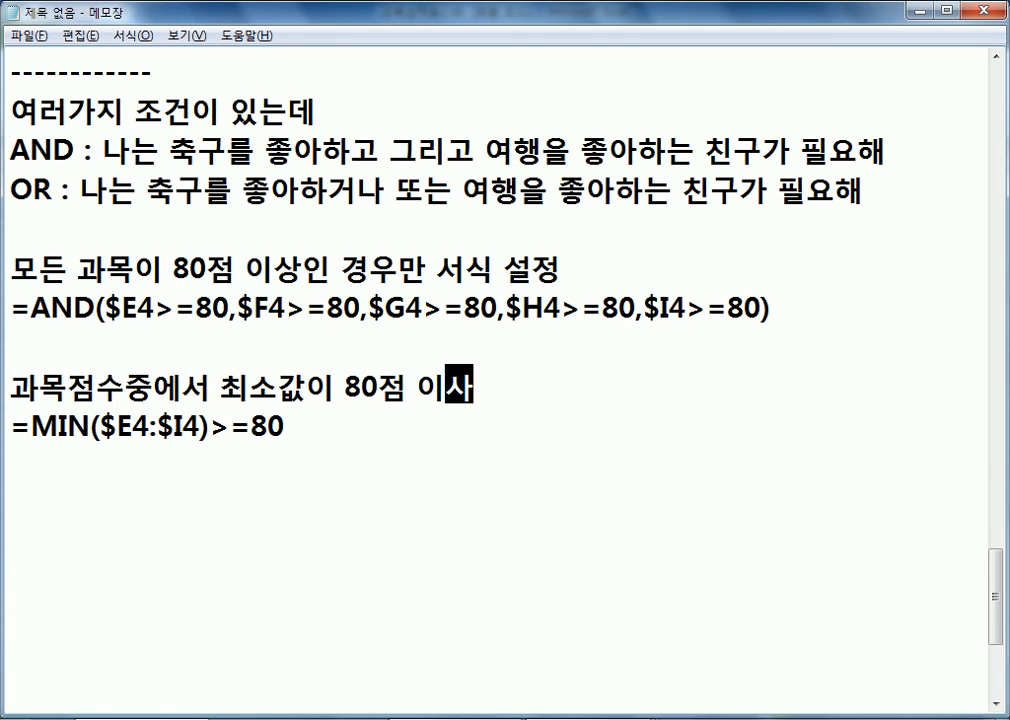
{"action": "type", "text": "이라면 "}
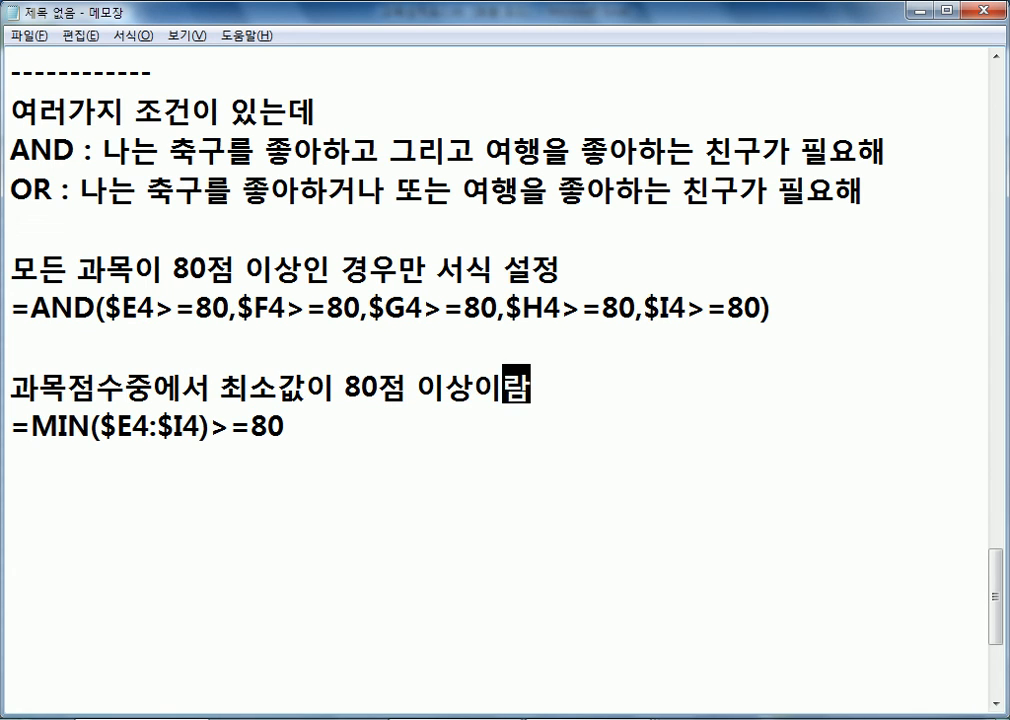
{"action": "type", "text": "?"}
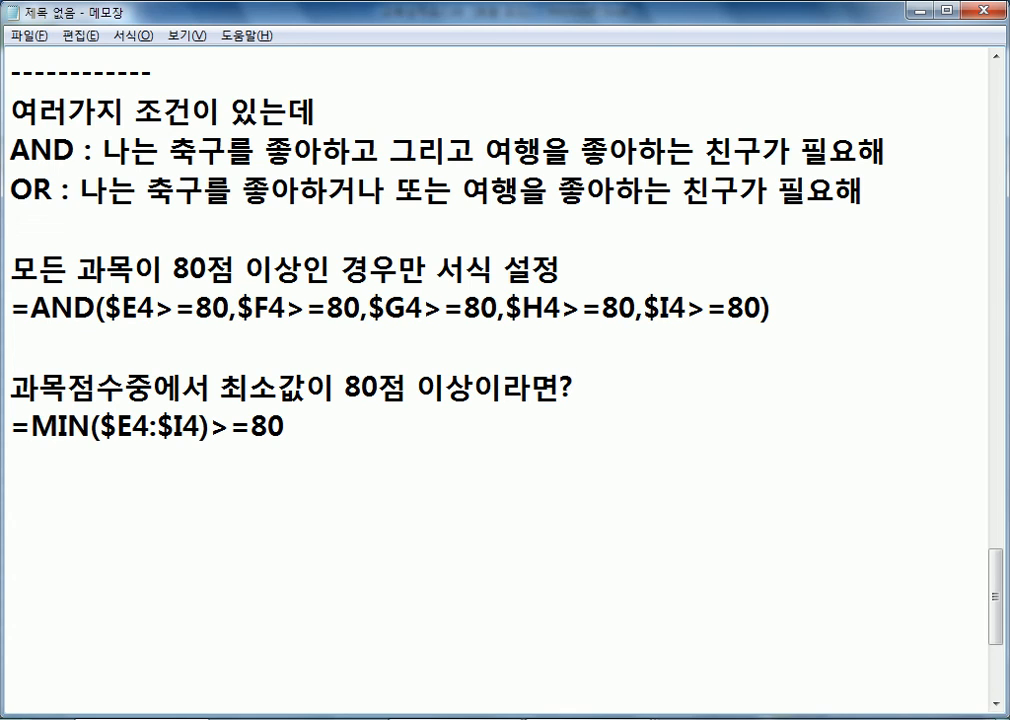
{"action": "key", "text": "Left"}
{"action": "key", "text": "Left"}
{"action": "key", "text": "Left"}
{"action": "key", "text": "Delete"}
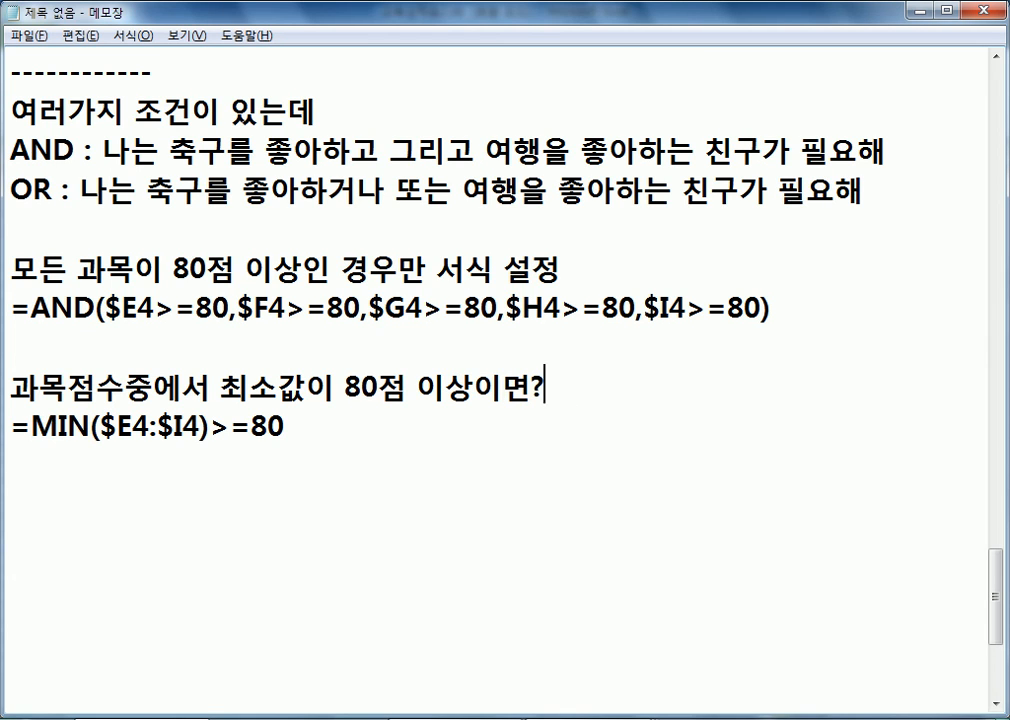
{"action": "key", "text": "ctrl+End"}
{"action": "left_click", "coordinate": [207, 268]}
{"action": "left_click", "coordinate": [120, 428]}
{"action": "left_click", "coordinate": [363, 451]}
Step: Switch to Excel, select the table data B4:I18, and clear the conditional formatting rules from the entire sheet
{"action": "key", "text": "alt+Tab"}
{"action": "left_click_drag", "start_coordinate": [59, 264], "coordinate": [534, 505]}
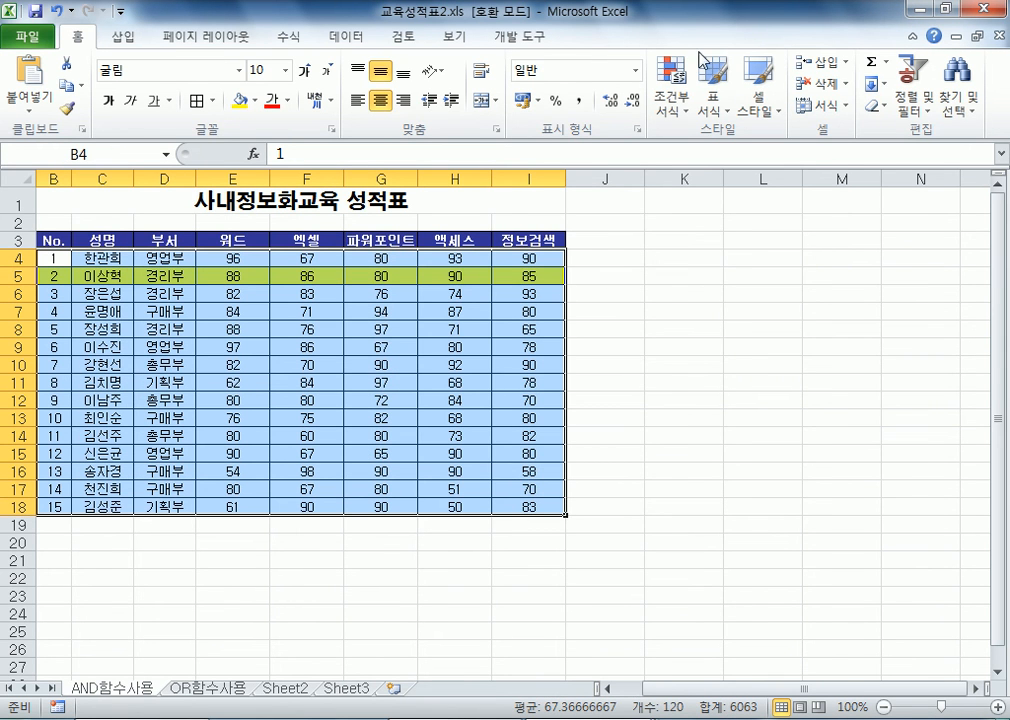
{"action": "left_click", "coordinate": [672, 82]}
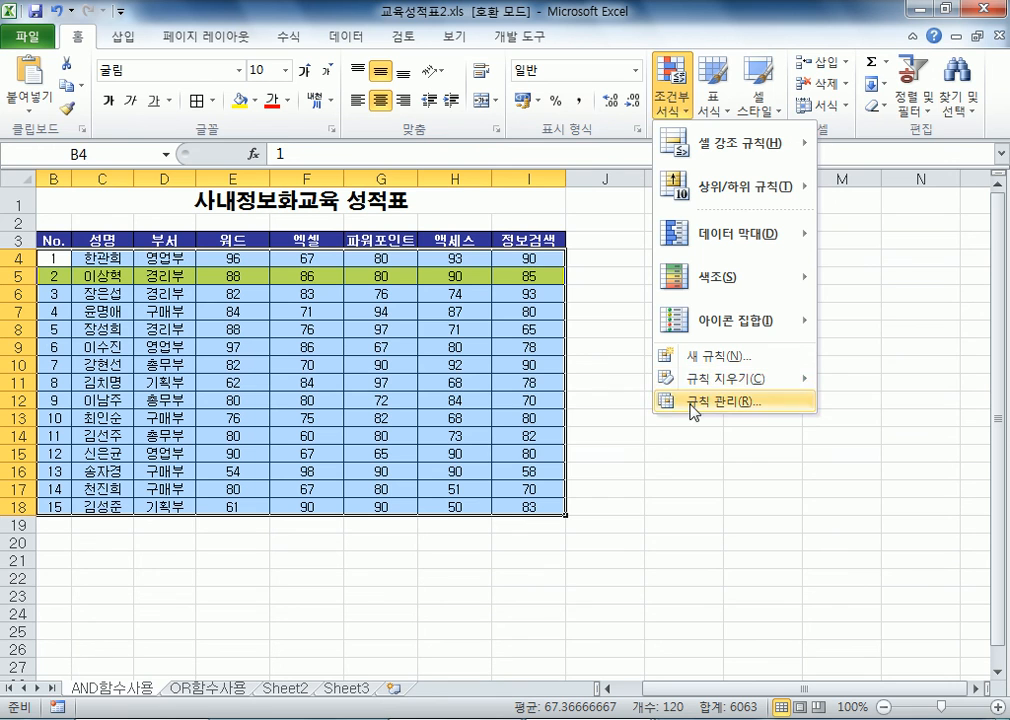
{"action": "left_click", "coordinate": [490, 406]}
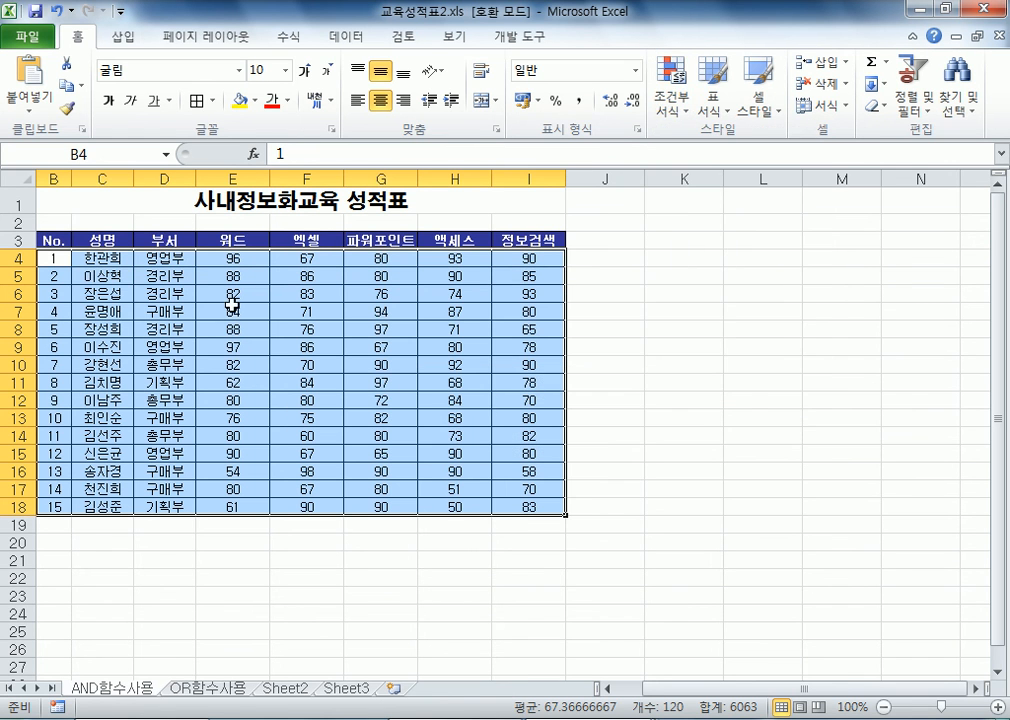
{"action": "left_click", "coordinate": [670, 95]}
{"action": "left_click", "coordinate": [726, 402]}
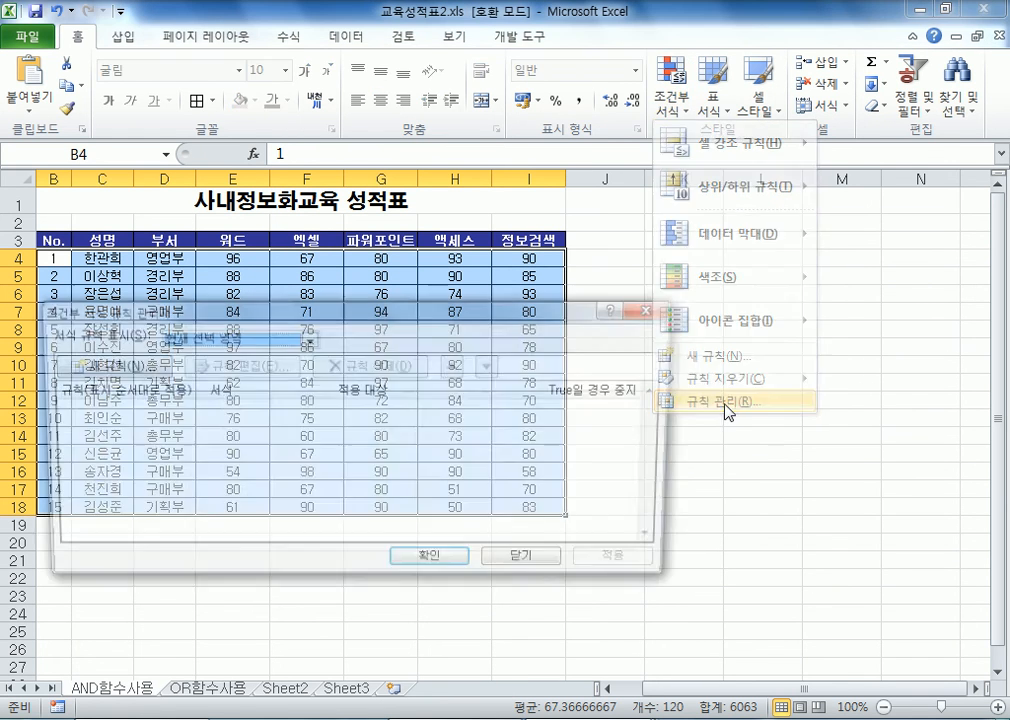
{"action": "key", "text": "Escape"}
Step: Create a new formula-based conditional formatting rule for the selected table data with a yellow fill
{"action": "left_click", "coordinate": [672, 82]}
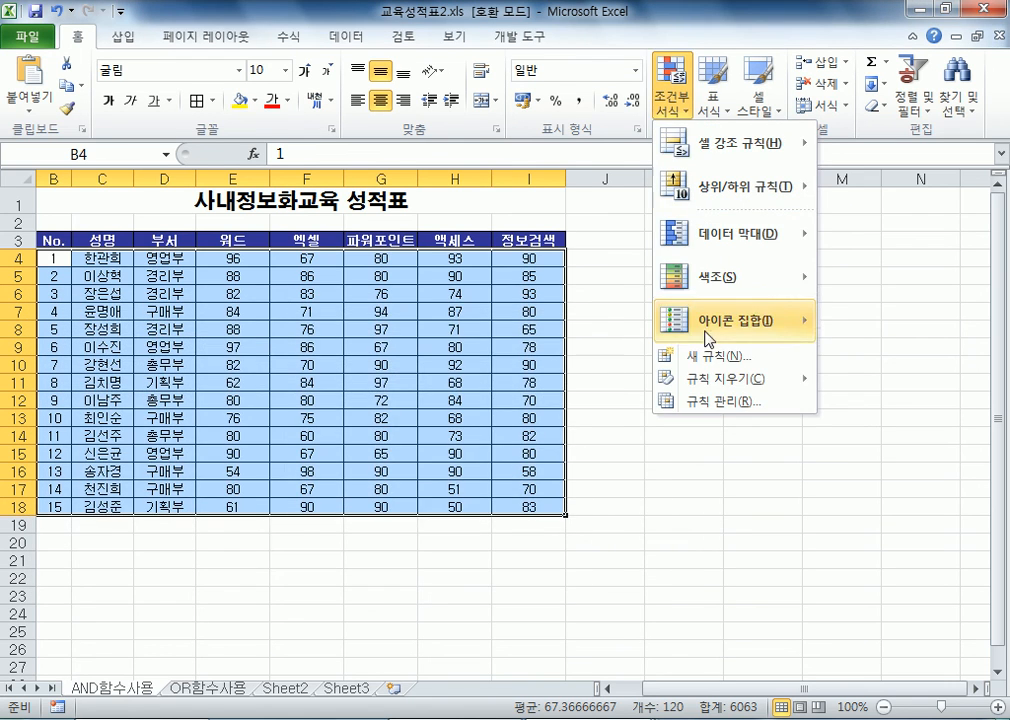
{"action": "left_click", "coordinate": [706, 355]}
{"action": "left_click", "coordinate": [241, 390]}
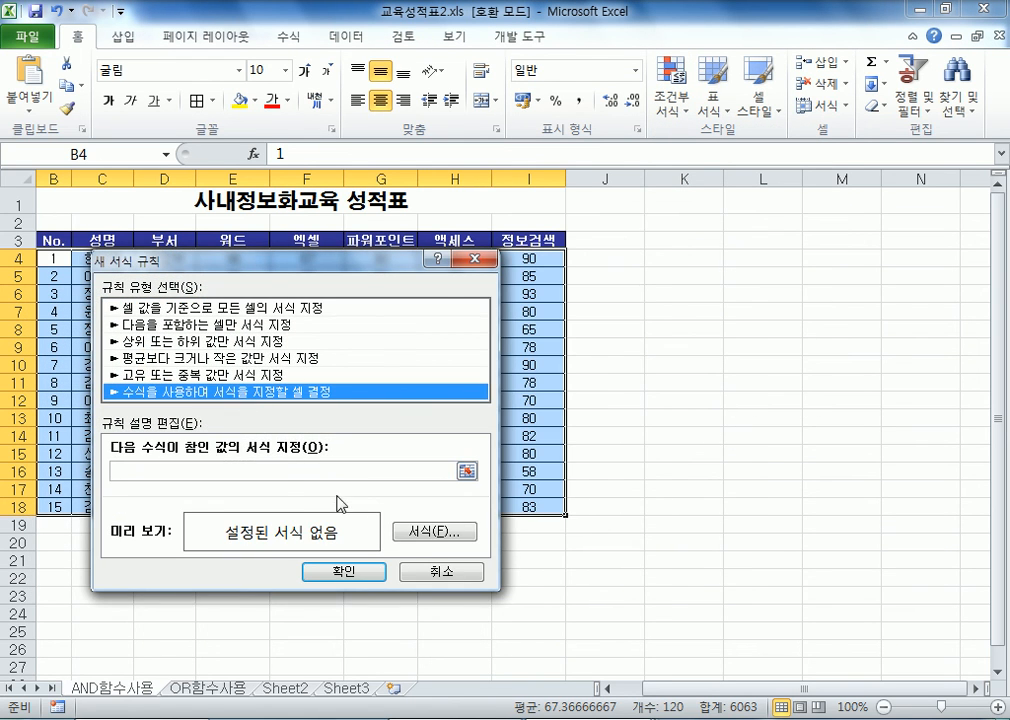
{"action": "left_click", "coordinate": [433, 531]}
{"action": "left_click", "coordinate": [168, 435]}
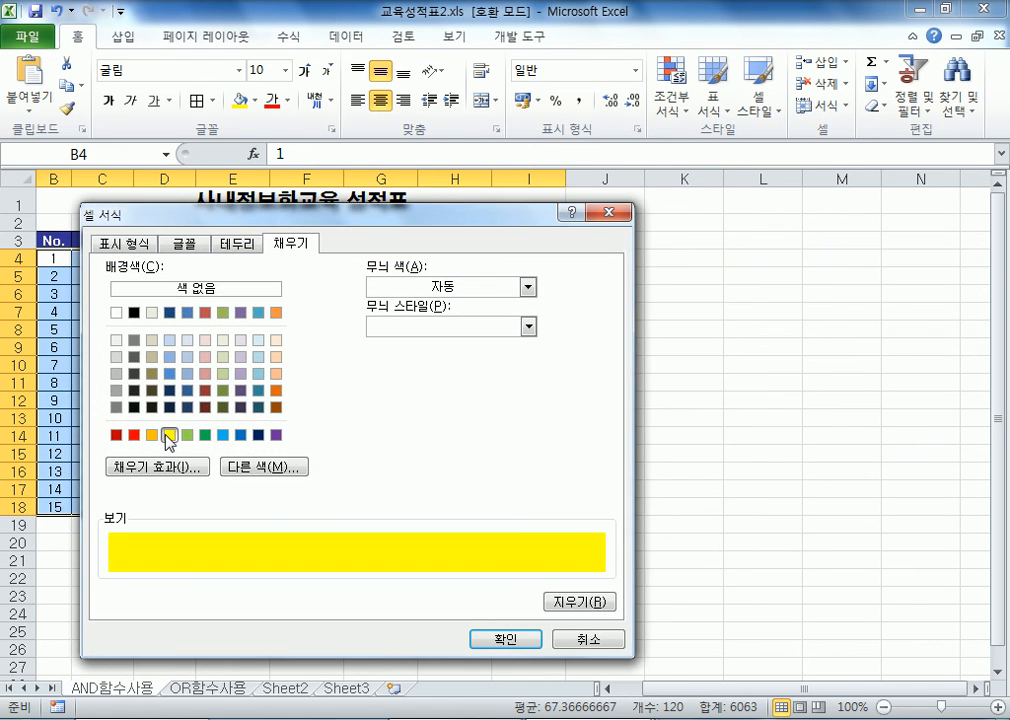
{"action": "left_click", "coordinate": [502, 640]}
Step: Enter =MIN($E4:$I4)>=80 as the rule's formula, with only the columns locked, and apply the rule
{"action": "left_click_drag", "start_coordinate": [268, 273], "coordinate": [694, 131]}
{"action": "left_click", "coordinate": [618, 341]}
{"action": "type", "text": "=MI"}
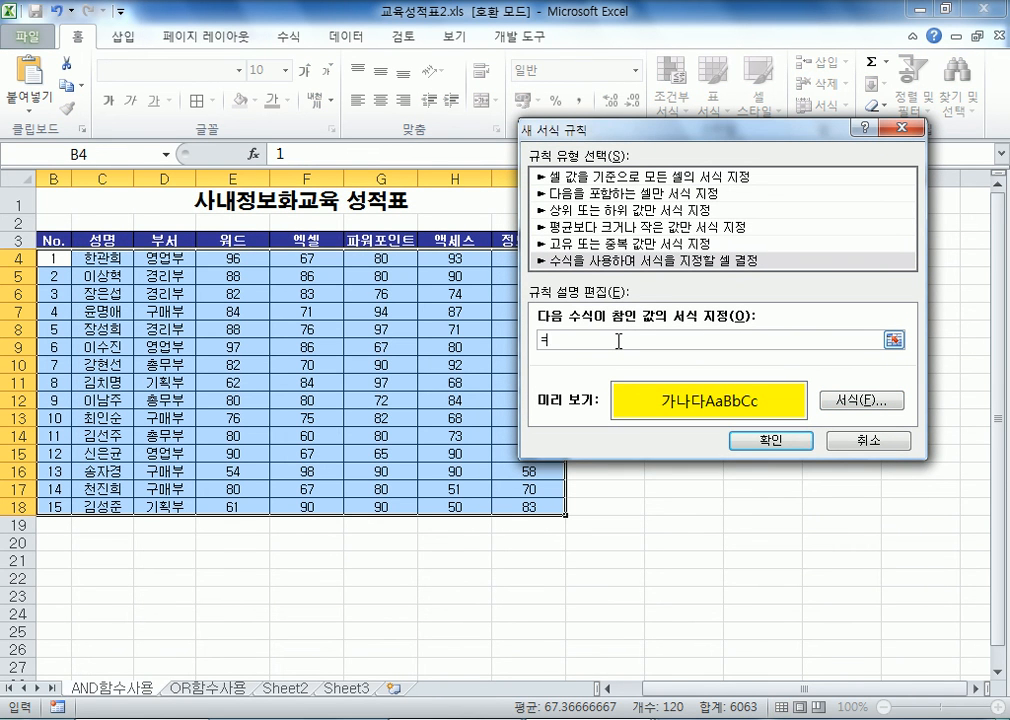
{"action": "type", "text": "N("}
{"action": "left_click", "coordinate": [233, 257]}
{"action": "left_click_drag", "start_coordinate": [233, 257], "coordinate": [521, 257]}
{"action": "key", "text": "F4"}
{"action": "key", "text": "F4"}
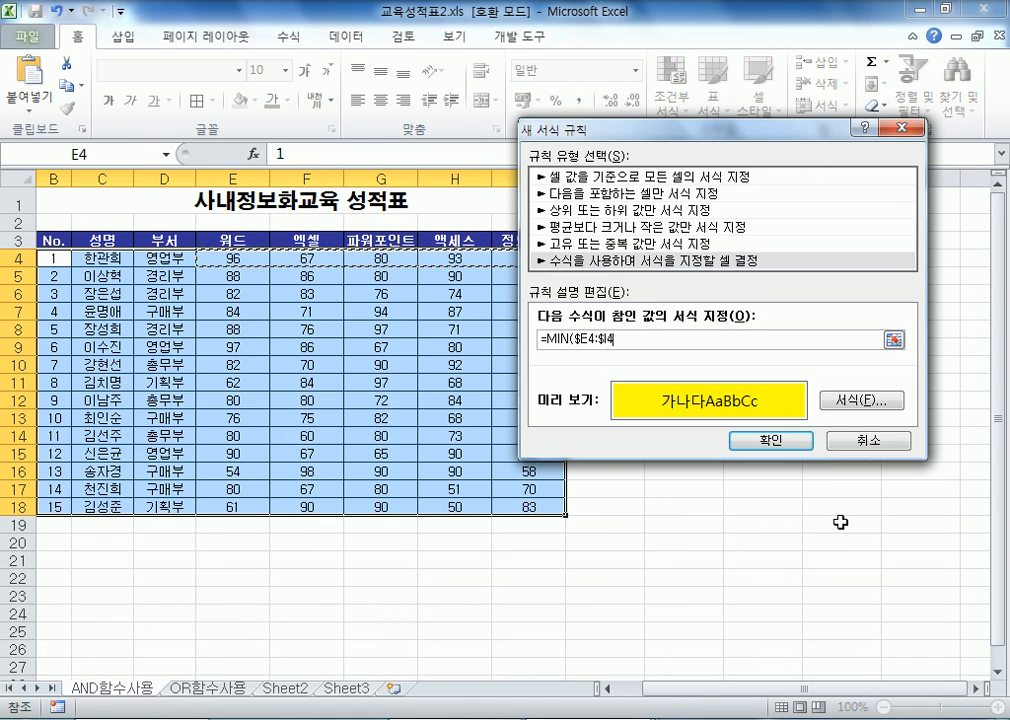
{"action": "type", "text": ")>=80"}
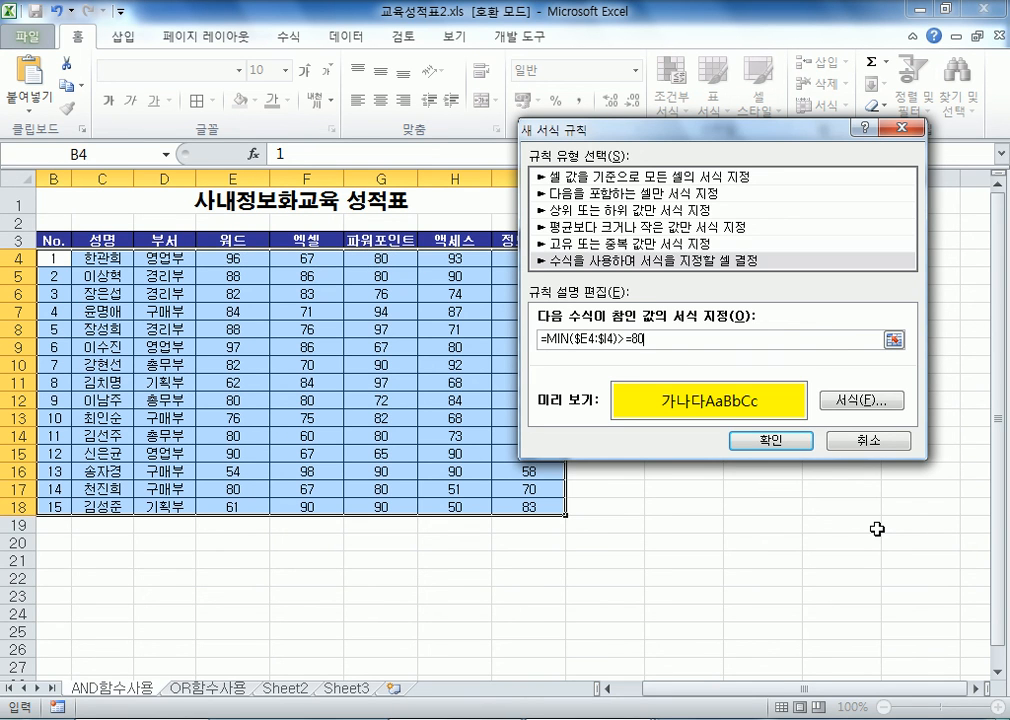
{"action": "left_click", "coordinate": [770, 441]}
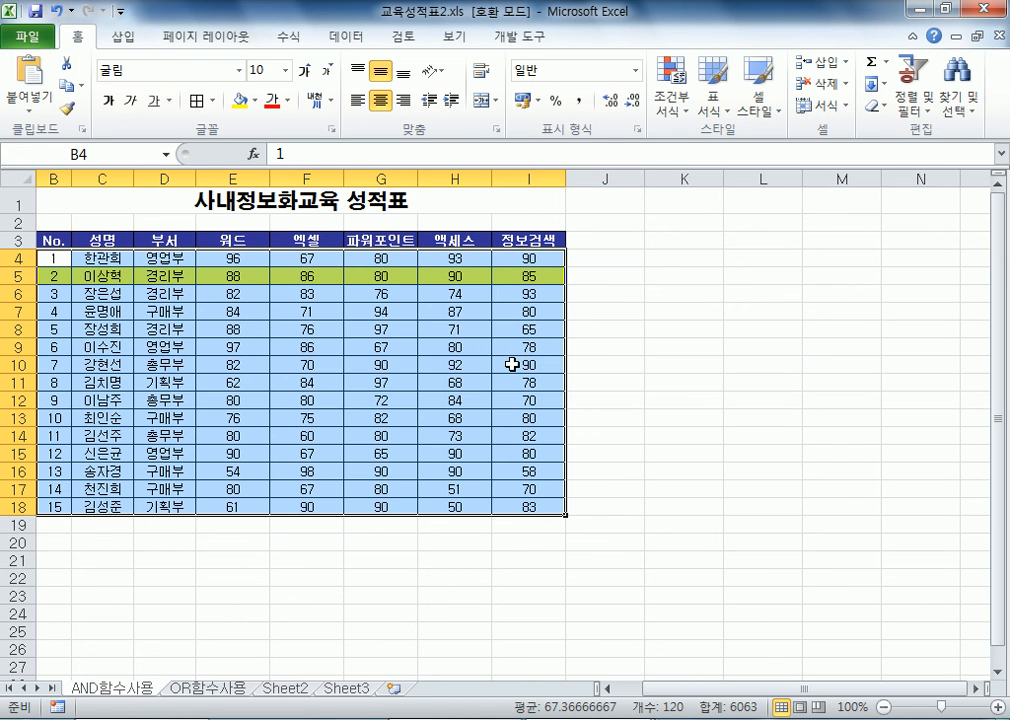
Step: Open the table's conditional formatting rule, examine its MIN formula, then close it and deselect the table
{"action": "left_click", "coordinate": [672, 100]}
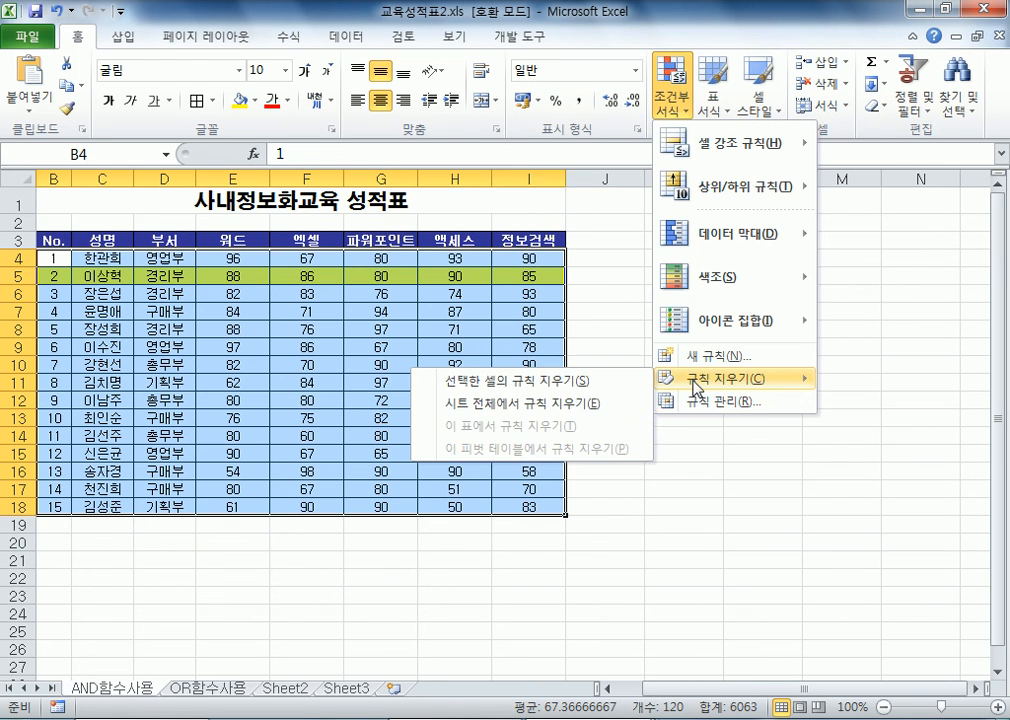
{"action": "left_click", "coordinate": [699, 403]}
{"action": "double_click", "coordinate": [459, 274]}
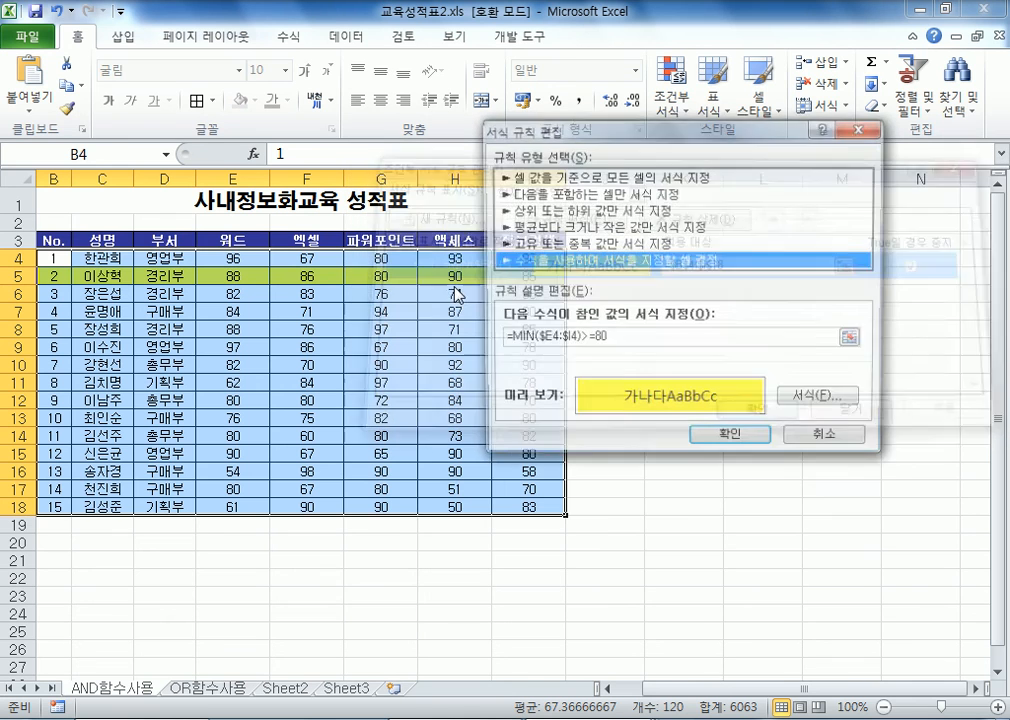
{"action": "left_click_drag", "start_coordinate": [625, 339], "coordinate": [501, 339]}
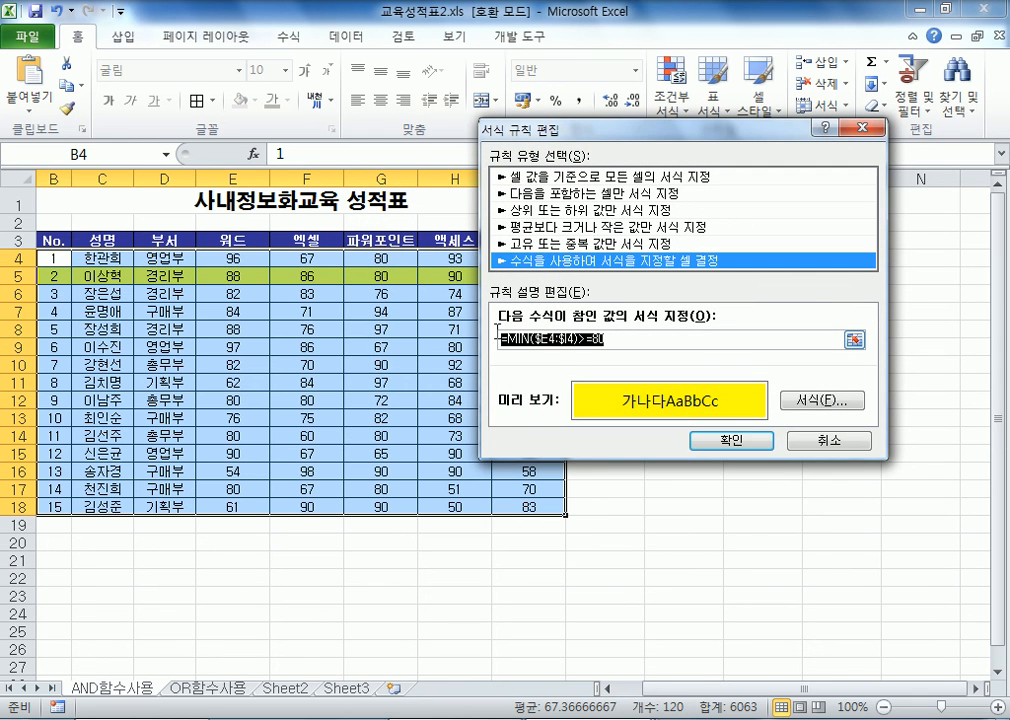
{"action": "left_click", "coordinate": [661, 336]}
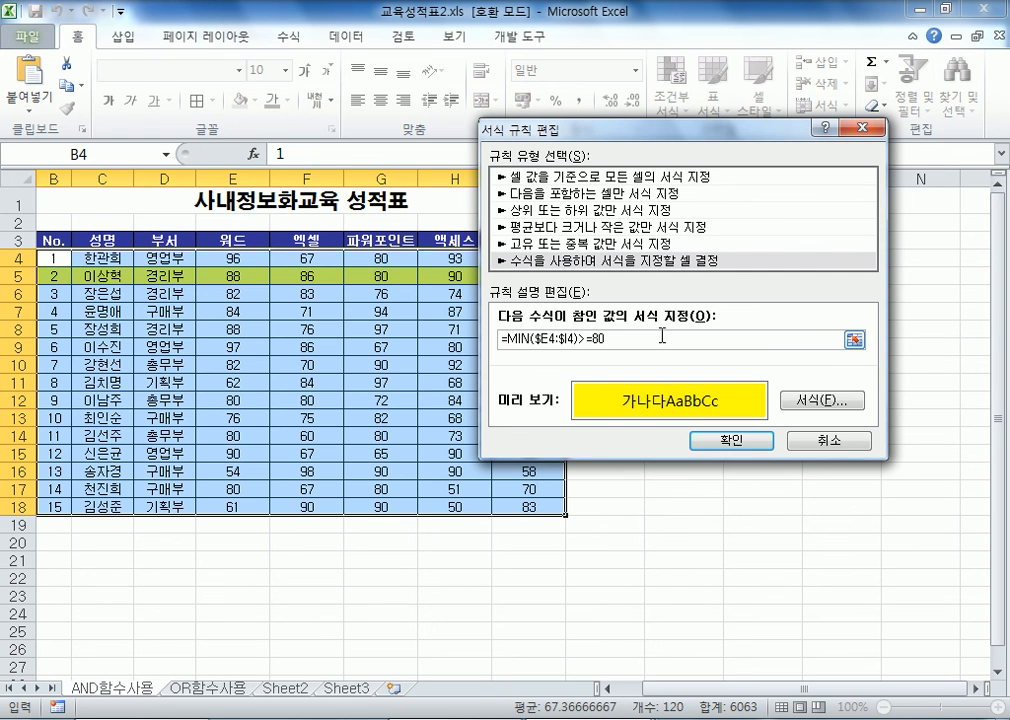
{"action": "key", "text": "Return"}
{"action": "key", "text": "Return"}
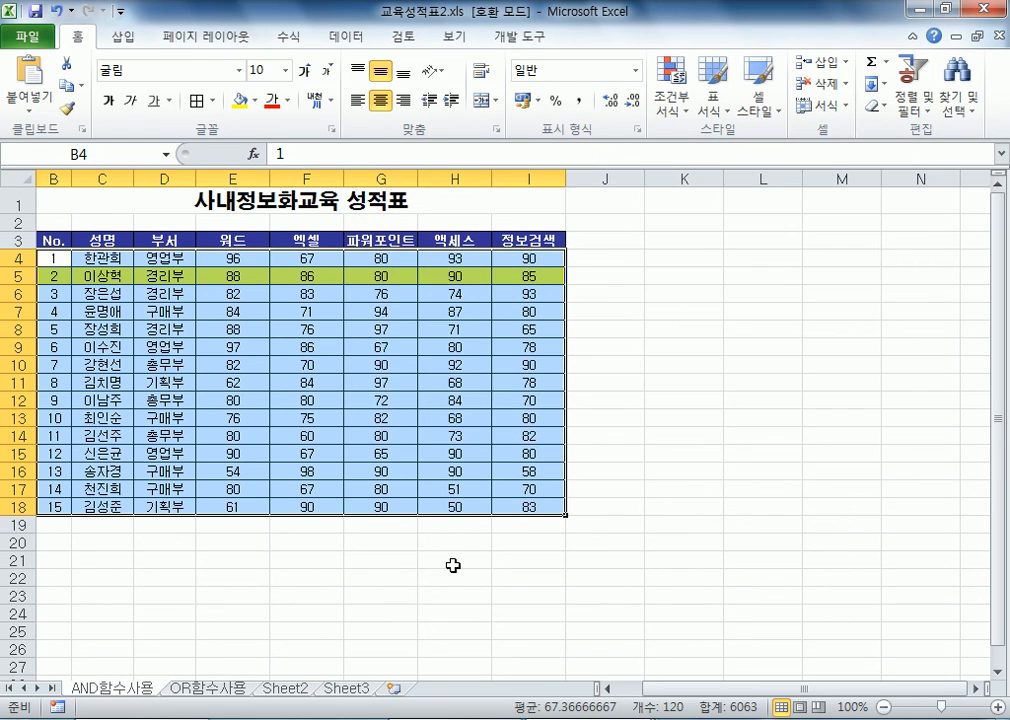
{"action": "left_click", "coordinate": [162, 560]}
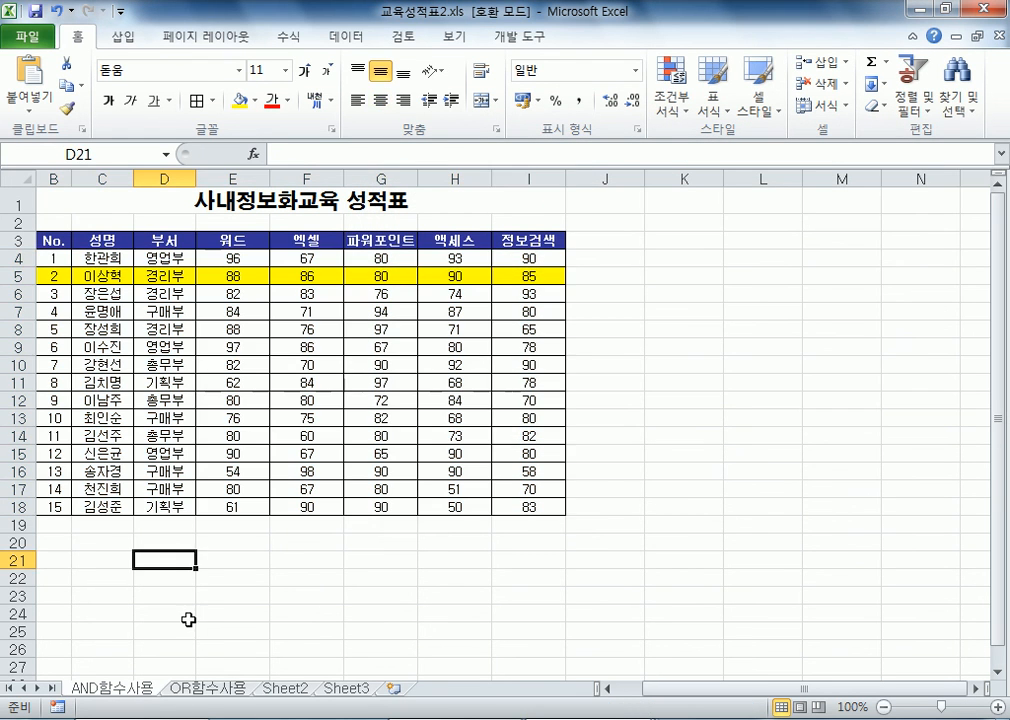
Step: Select the table data B4:I18 on the OR함수사용 sheet and switch to the Notepad notes
{"action": "left_click", "coordinate": [214, 690]}
{"action": "left_click", "coordinate": [62, 258]}
{"action": "left_click_drag", "start_coordinate": [62, 258], "coordinate": [530, 510]}
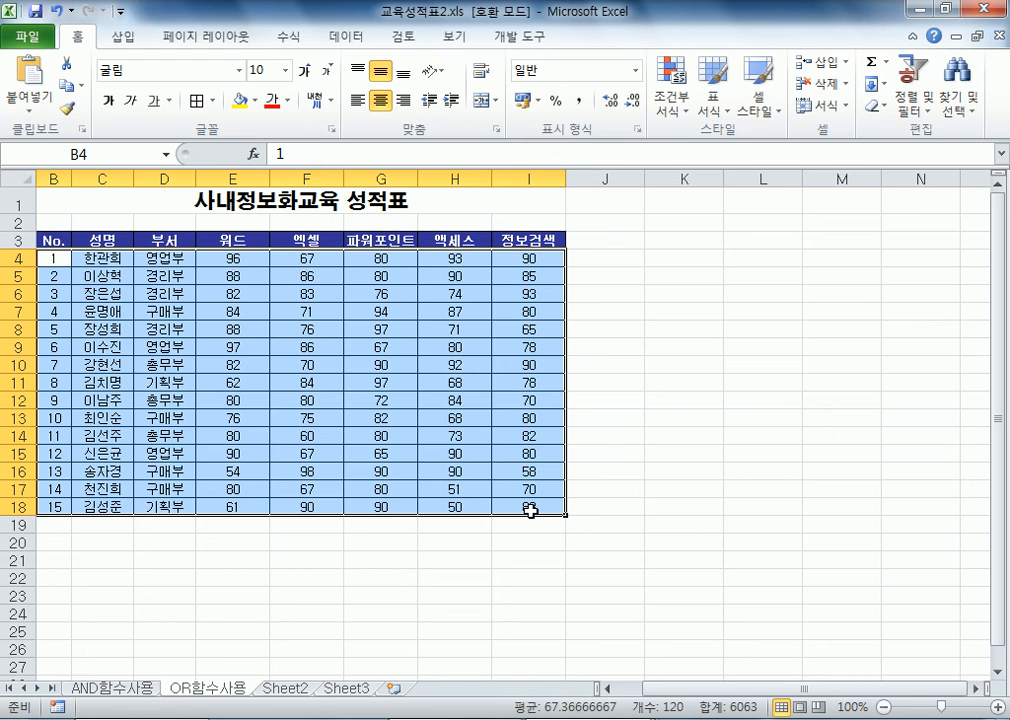
{"action": "key", "text": "alt+Tab"}
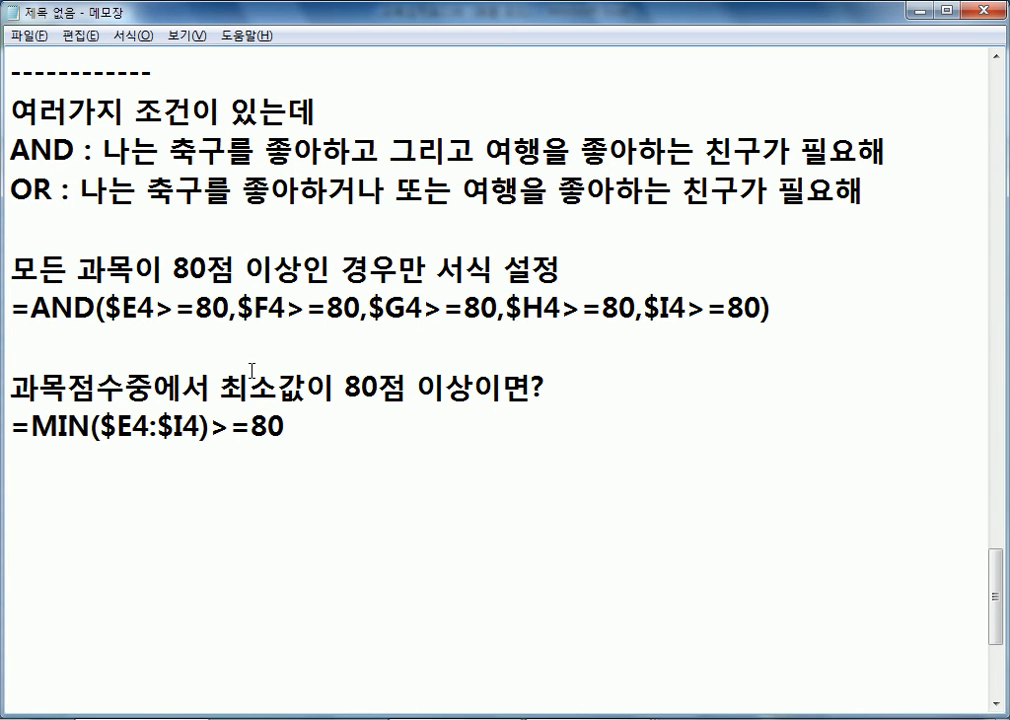
Step: Examine the OR explanation in the notes and place the cursor on the empty line below the MIN formula
{"action": "left_click_drag", "start_coordinate": [234, 190], "coordinate": [356, 190]}
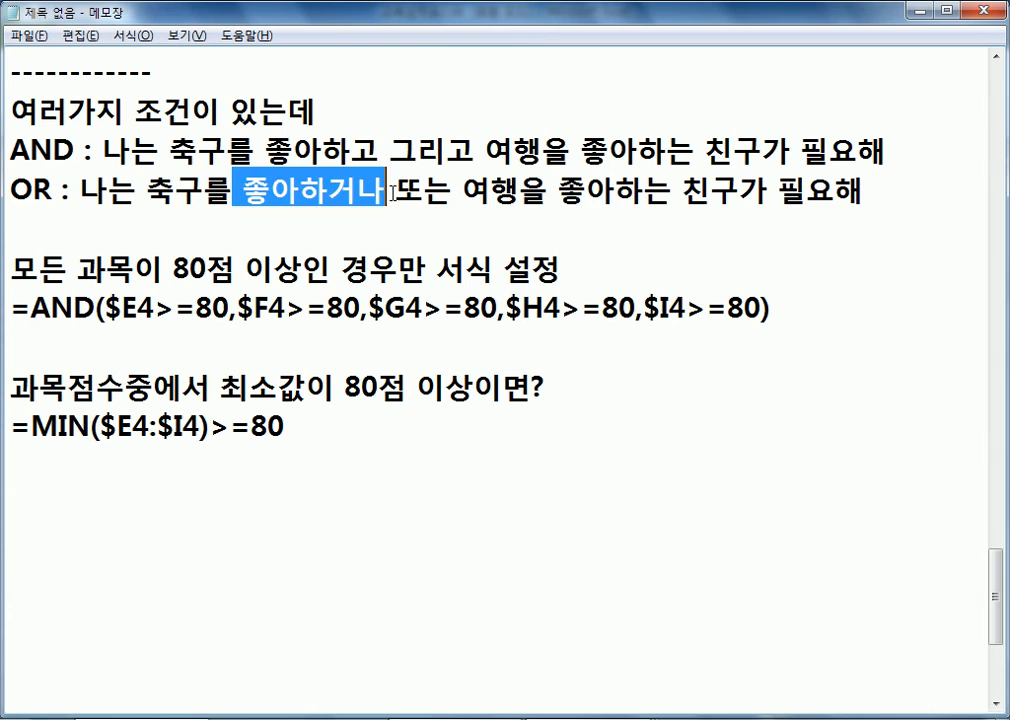
{"action": "left_click_drag", "start_coordinate": [452, 190], "coordinate": [633, 200]}
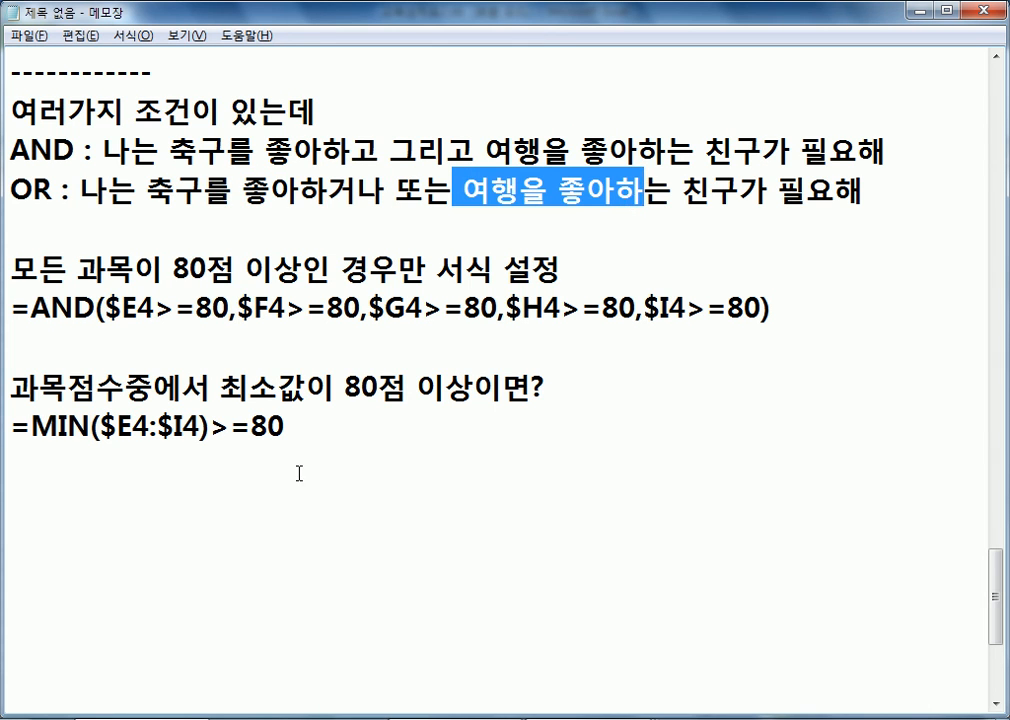
{"action": "left_click", "coordinate": [105, 489]}
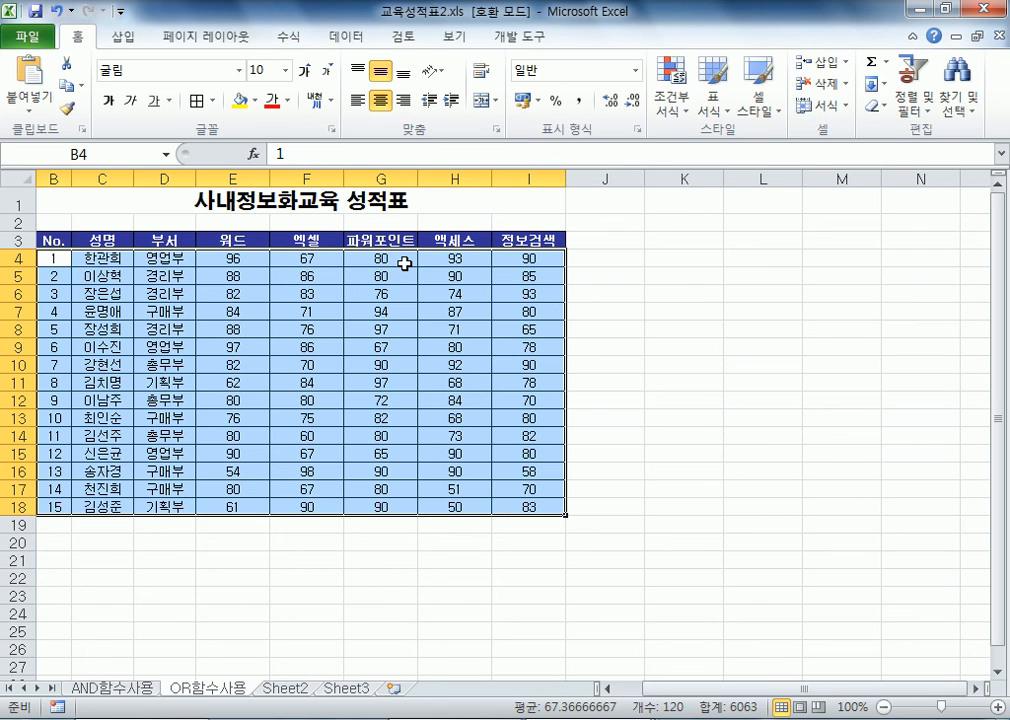
Step: Switch to Excel and create a formula-based conditional formatting rule with an orange fill for the selected table data
{"action": "left_click", "coordinate": [672, 108]}
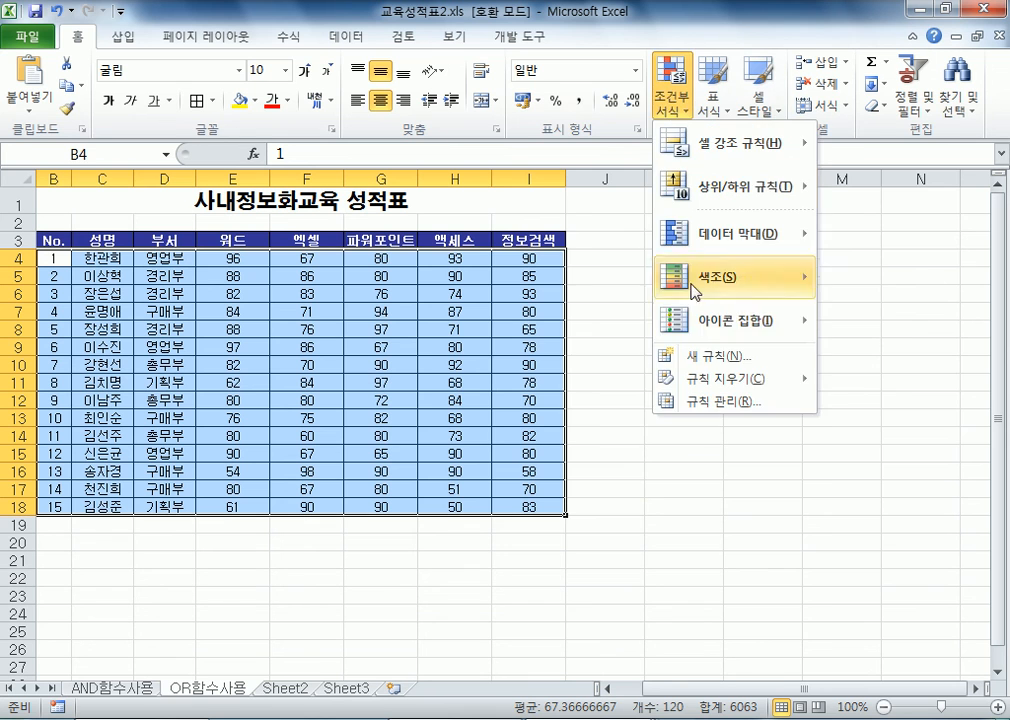
{"action": "left_click", "coordinate": [712, 355]}
{"action": "left_click", "coordinate": [495, 241]}
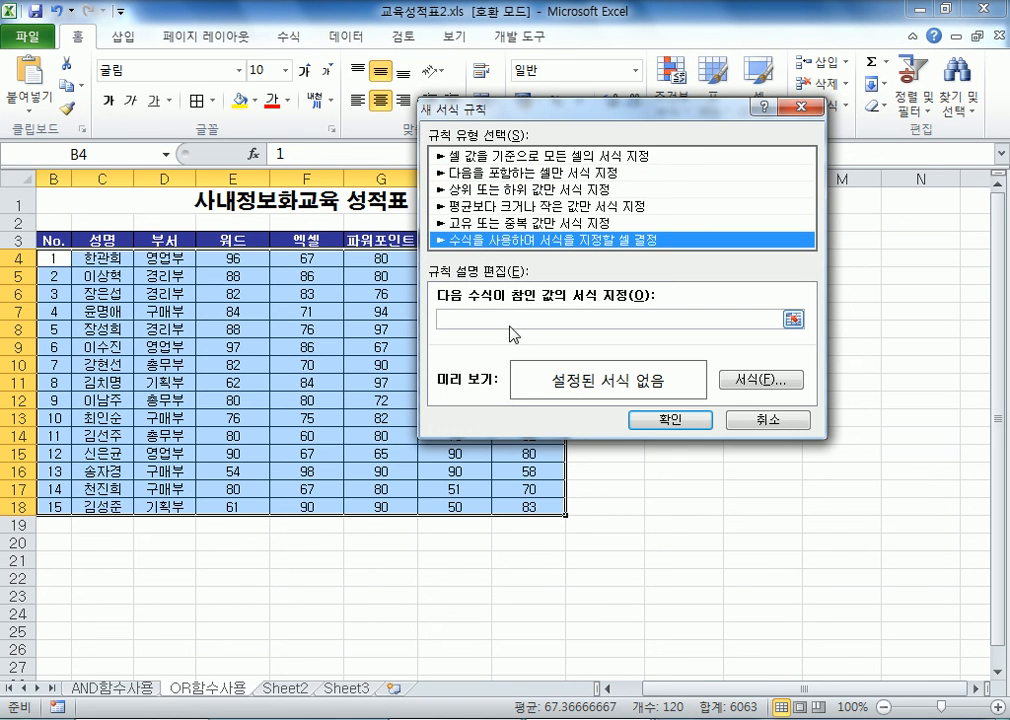
{"action": "left_click", "coordinate": [530, 320]}
{"action": "left_click", "coordinate": [757, 382]}
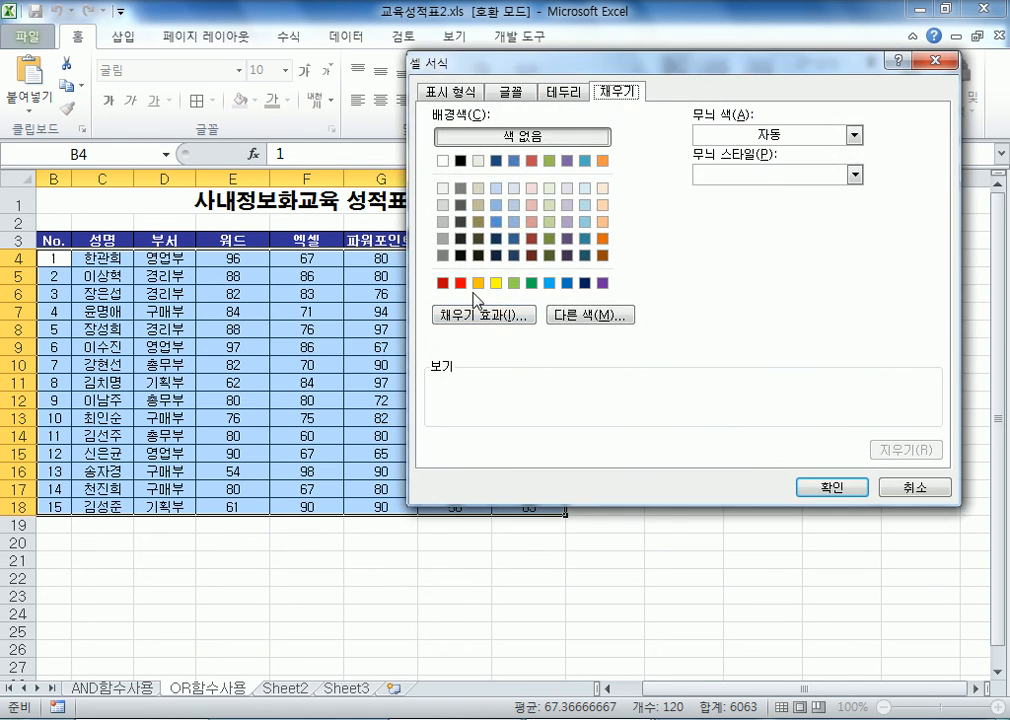
{"action": "left_click", "coordinate": [479, 283]}
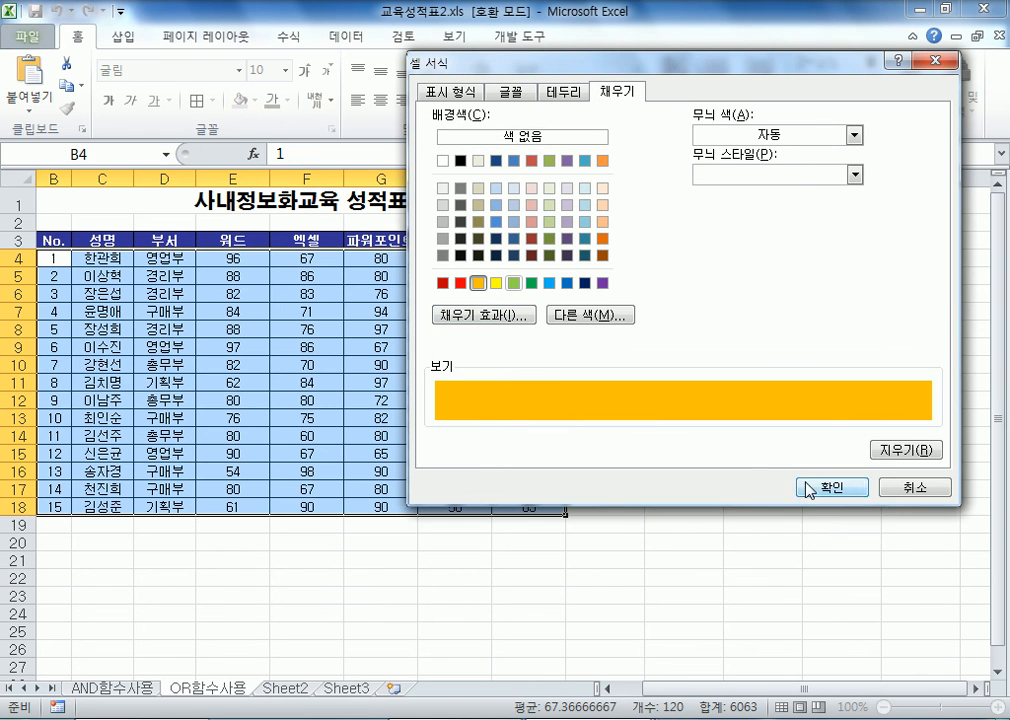
{"action": "left_click", "coordinate": [810, 485]}
Step: Begin the rule's formula as =OR($E4<60,$F4<60, with only the columns locked in the cell references
{"action": "left_click", "coordinate": [467, 321]}
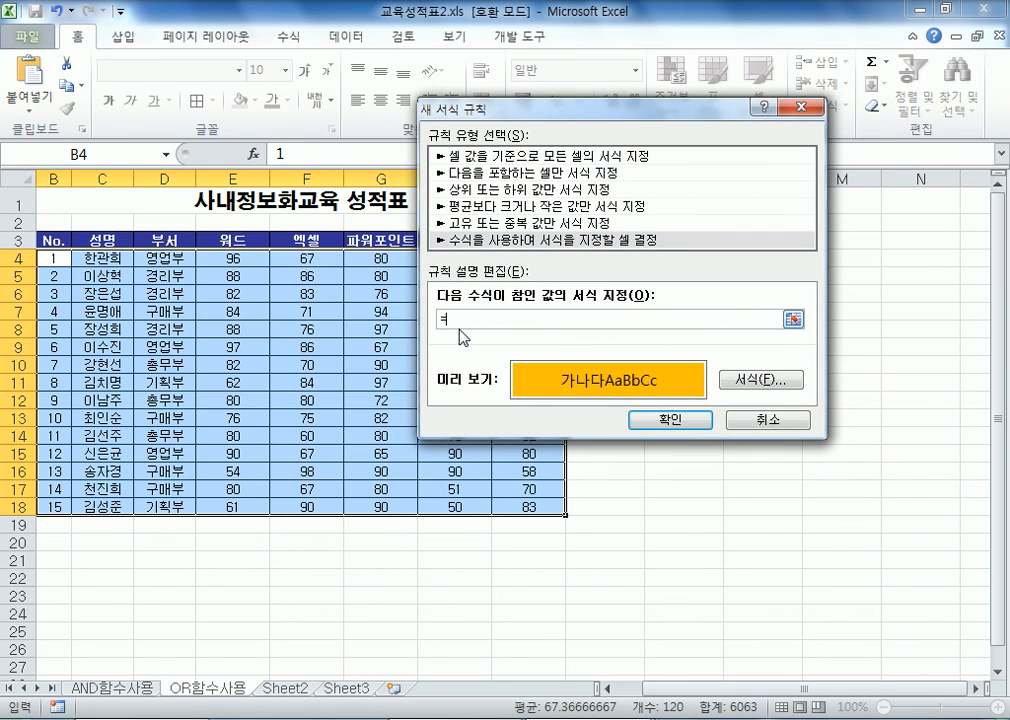
{"action": "left_click_drag", "start_coordinate": [602, 118], "coordinate": [322, 292]}
{"action": "left_click", "coordinate": [231, 258]}
{"action": "key", "text": "F4"}
{"action": "key", "text": "F4"}
{"action": "type", "text": "<60"}
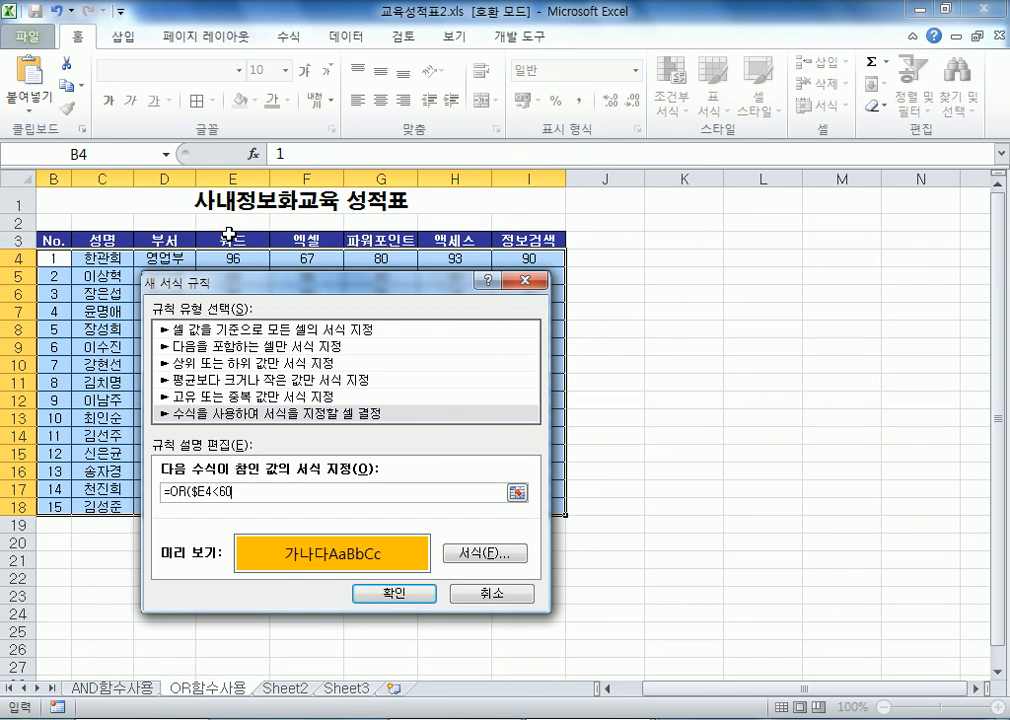
{"action": "type", "text": ","}
{"action": "left_click", "coordinate": [301, 258]}
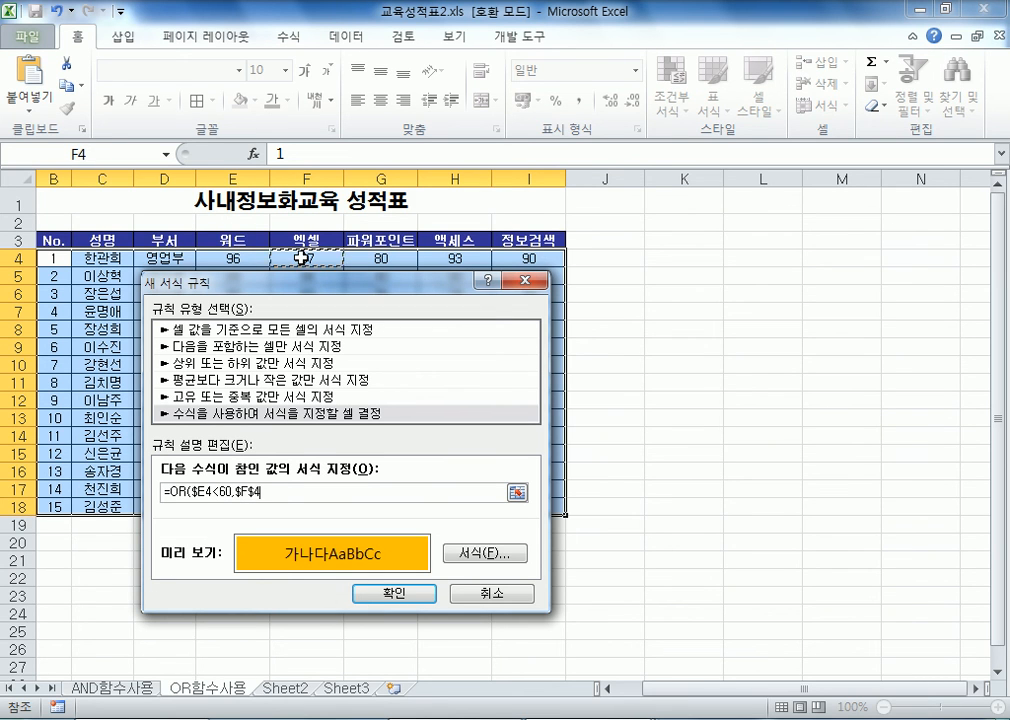
{"action": "key", "text": "F4"}
{"action": "key", "text": "F4"}
{"action": "type", "text": "<"}
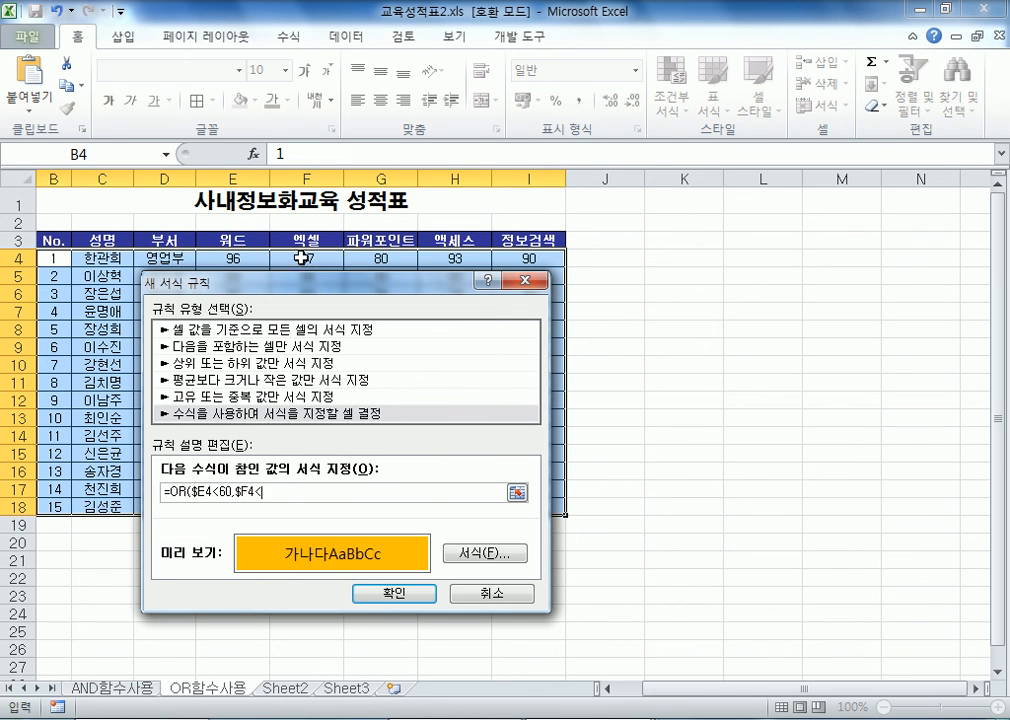
{"action": "type", "text": "60,"}
Step: Add the conditions $G4<60 and $H4<60 to the OR formula, locking only the columns
{"action": "left_click", "coordinate": [373, 258]}
{"action": "key", "text": "F4"}
{"action": "key", "text": "F4"}
{"action": "type", "text": "<60,"}
{"action": "left_click", "coordinate": [454, 259]}
{"action": "key", "text": "F4"}
{"action": "key", "text": "F4"}
{"action": "type", "text": "<60,"}
Step: Complete the OR formula with the condition $I4<60 and a closing parenthesis, and apply the rule
{"action": "left_click", "coordinate": [521, 259]}
{"action": "key", "text": "F4"}
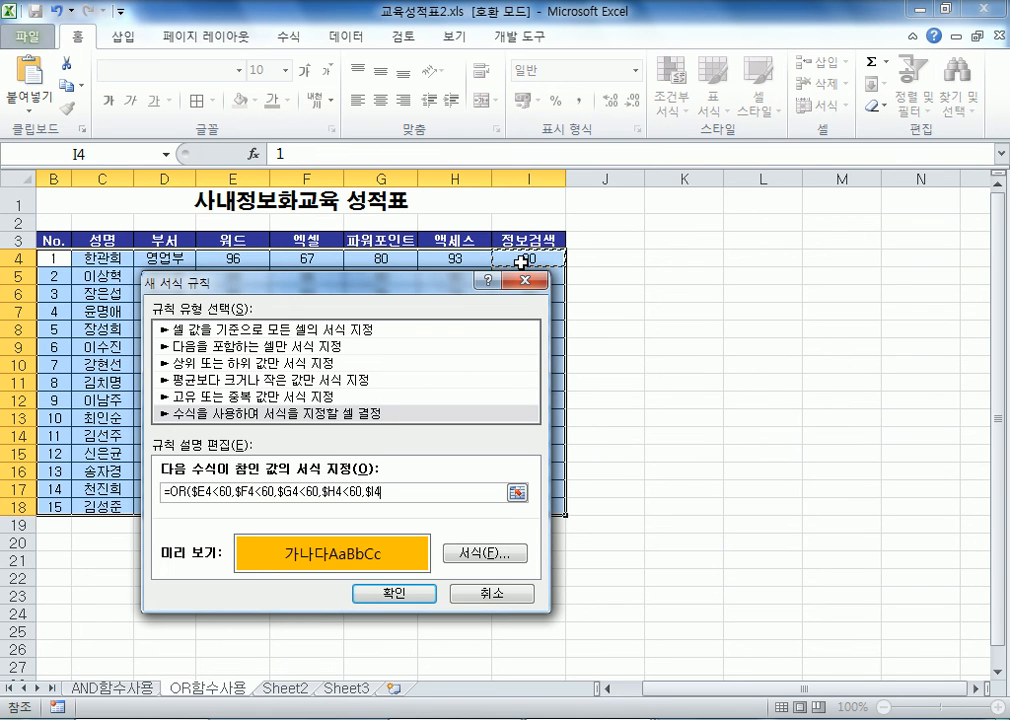
{"action": "type", "text": "<60"}
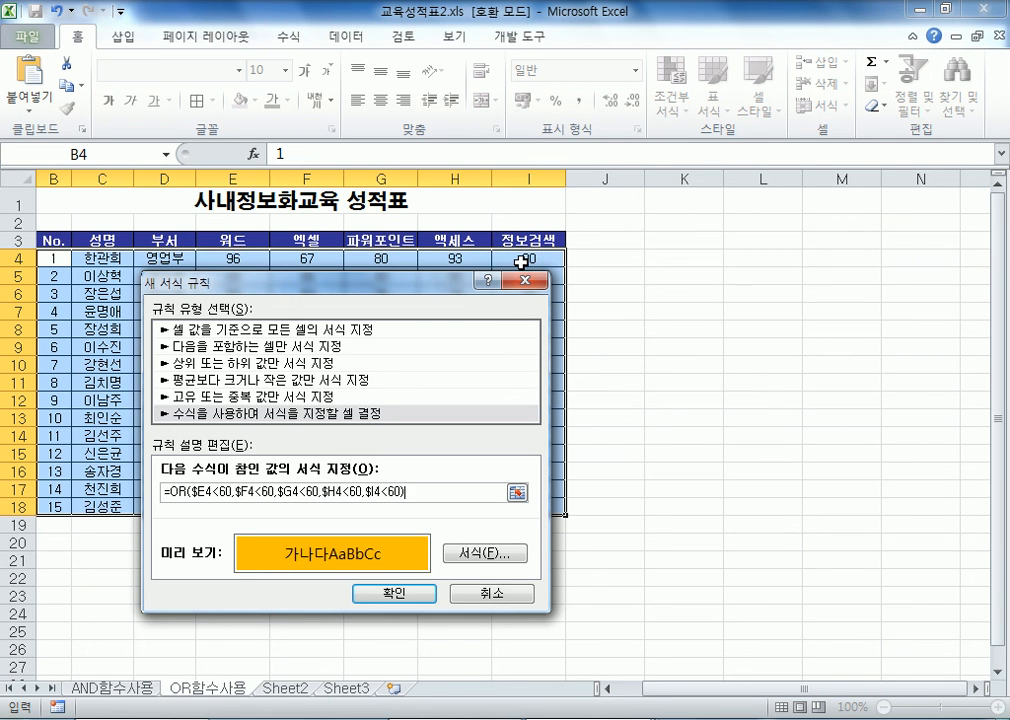
{"action": "type", "text": ")"}
{"action": "left_click", "coordinate": [393, 593]}
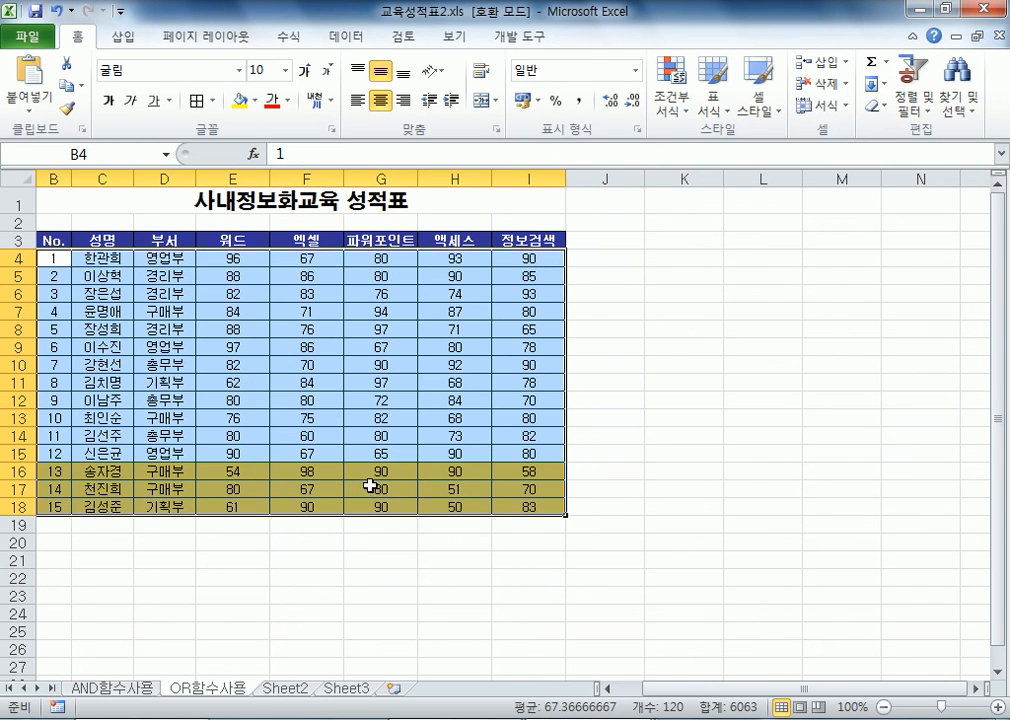
Step: Test the OR rule by setting the score in cell F7 to 55, and undo that change
{"action": "left_click", "coordinate": [305, 311]}
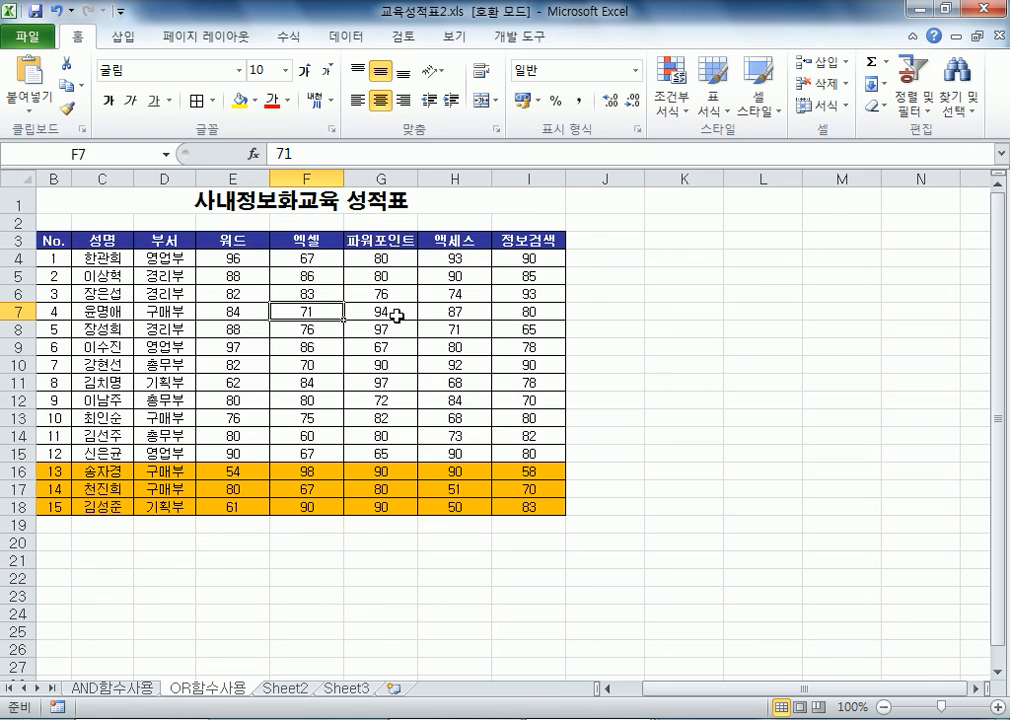
{"action": "type", "text": "6"}
{"action": "key", "text": "Escape"}
{"action": "type", "text": "55"}
{"action": "key", "text": "Return"}
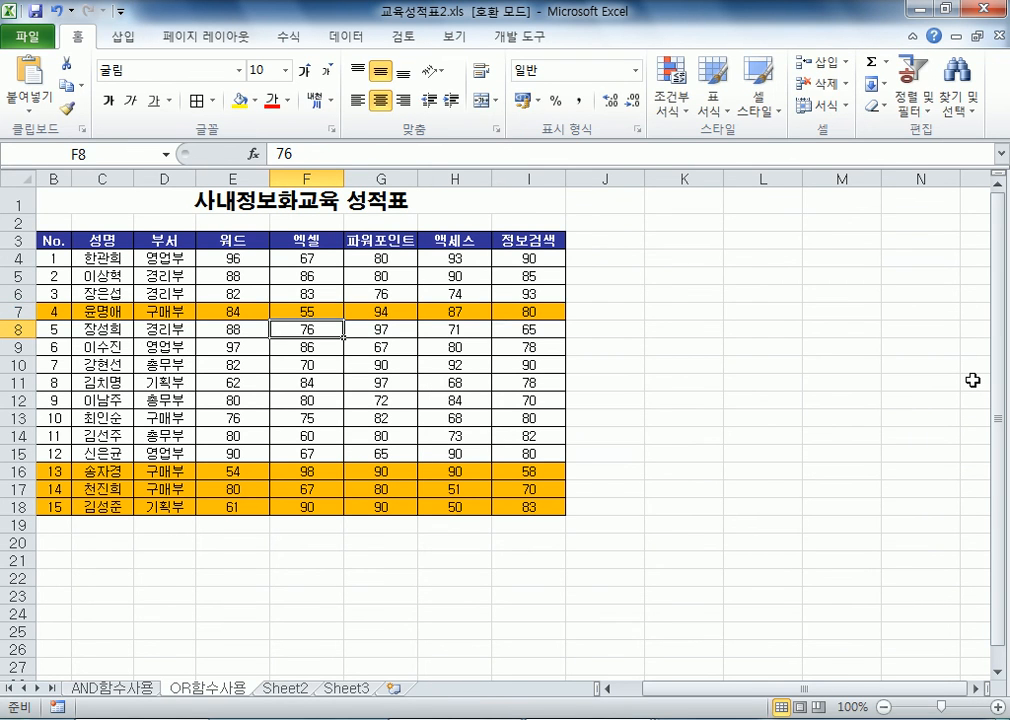
{"action": "key", "text": "Up"}
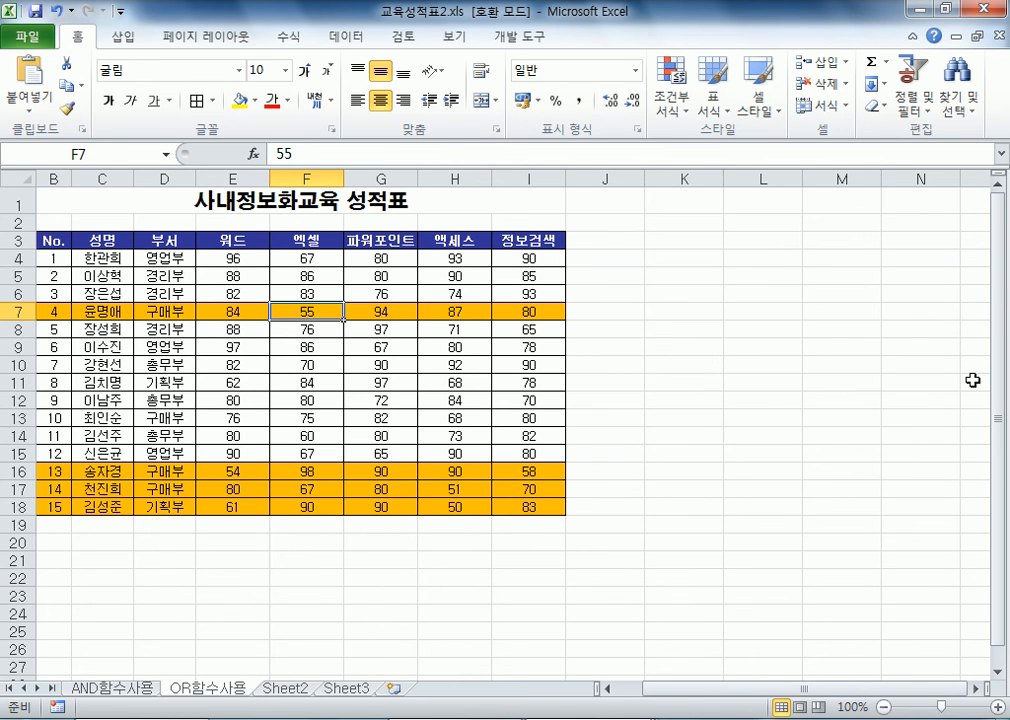
{"action": "key", "text": "ctrl+z"}
Step: Copy the OR formula from the conditional formatting rule for B4:I18 into the Notepad notes below the MIN formula
{"action": "left_click_drag", "start_coordinate": [56, 258], "coordinate": [538, 508]}
{"action": "left_click", "coordinate": [672, 88]}
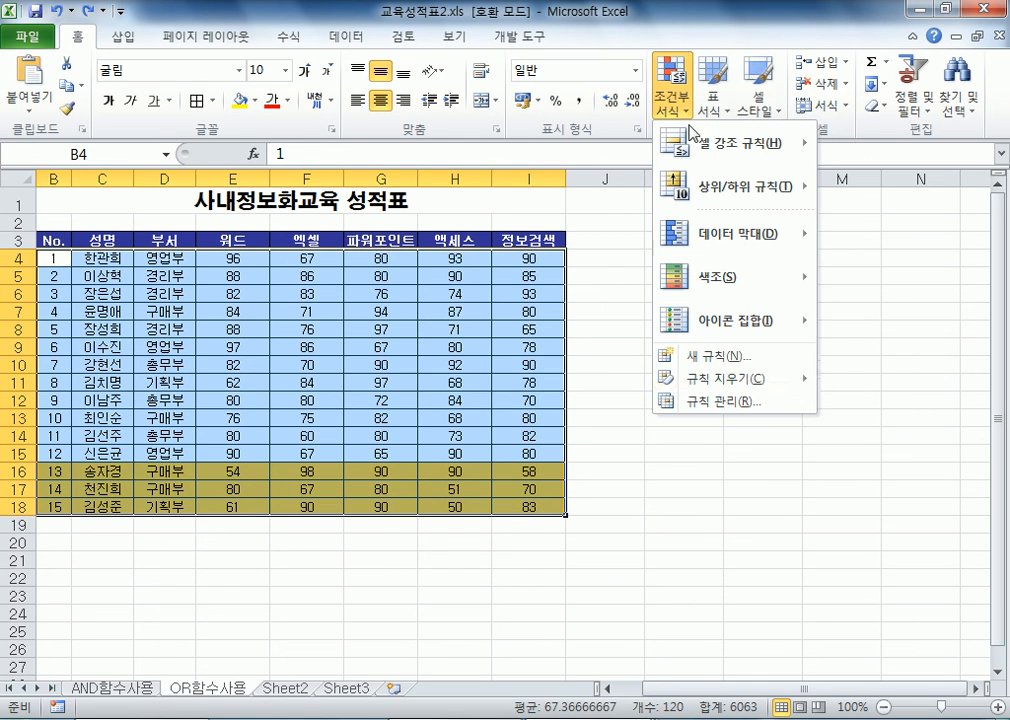
{"action": "left_click", "coordinate": [728, 404]}
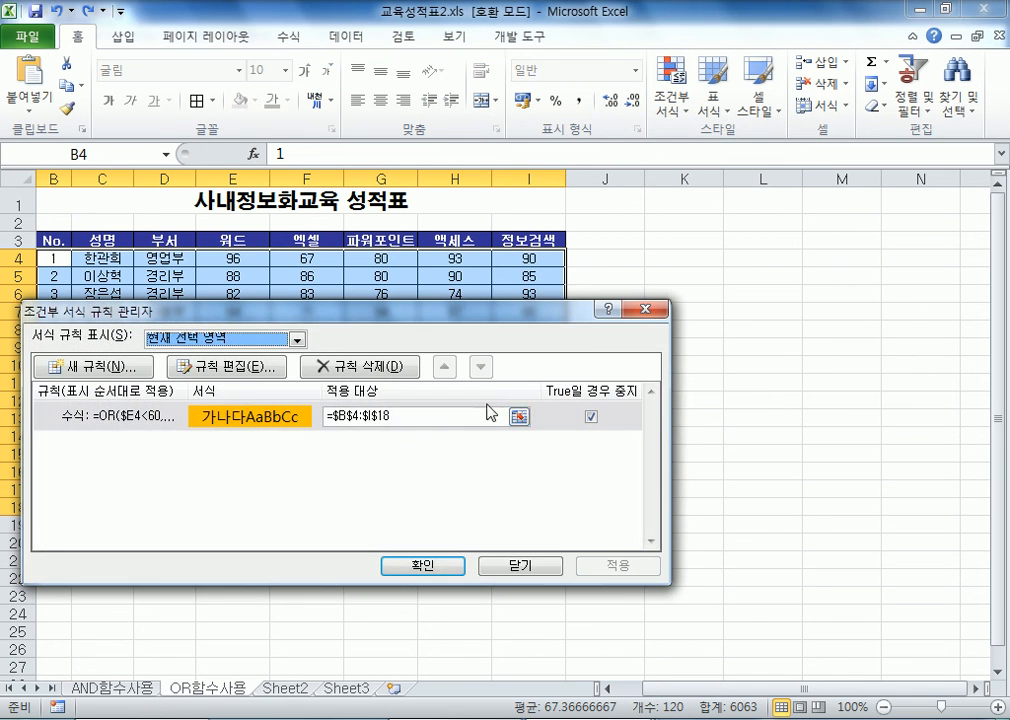
{"action": "double_click", "coordinate": [165, 424]}
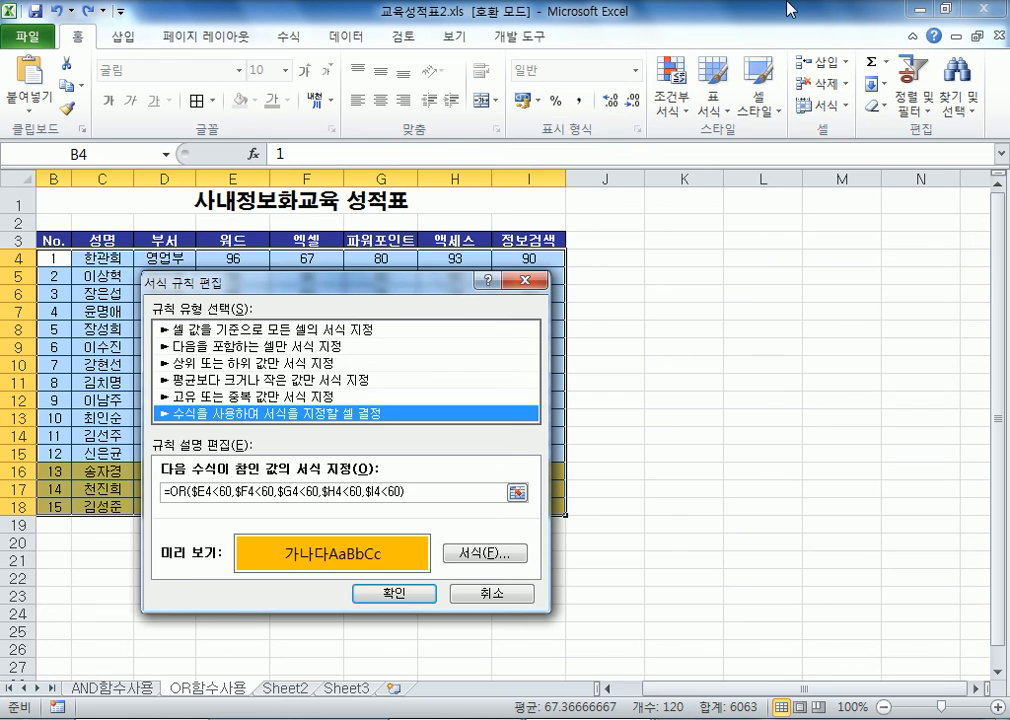
{"action": "left_click_drag", "start_coordinate": [349, 281], "coordinate": [750, 70]}
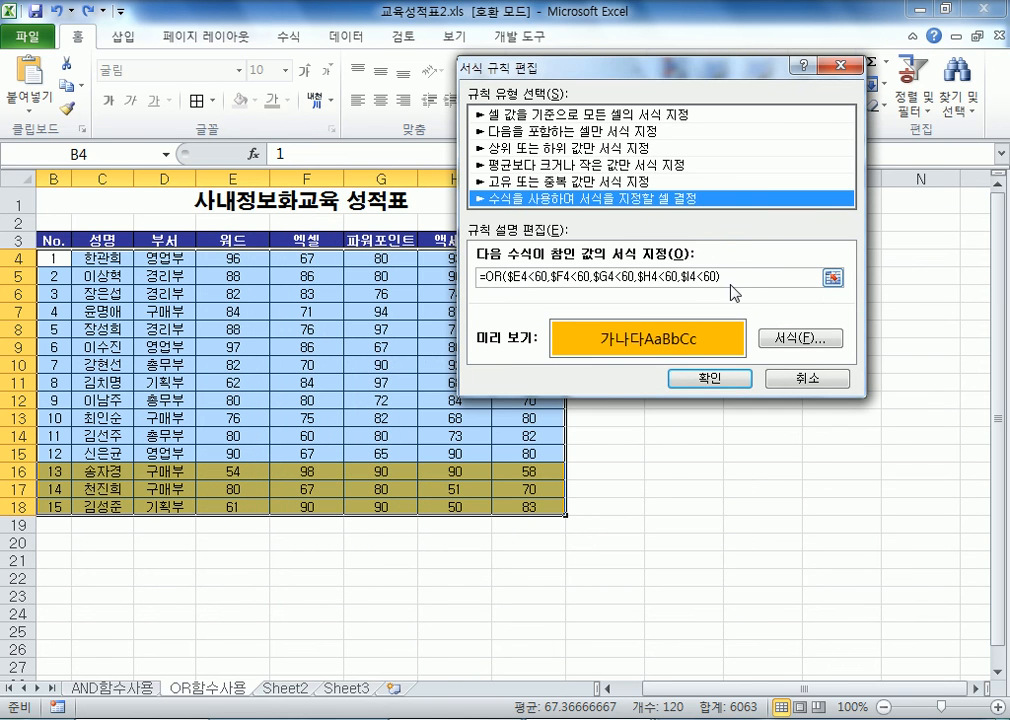
{"action": "left_click_drag", "start_coordinate": [722, 277], "coordinate": [407, 271]}
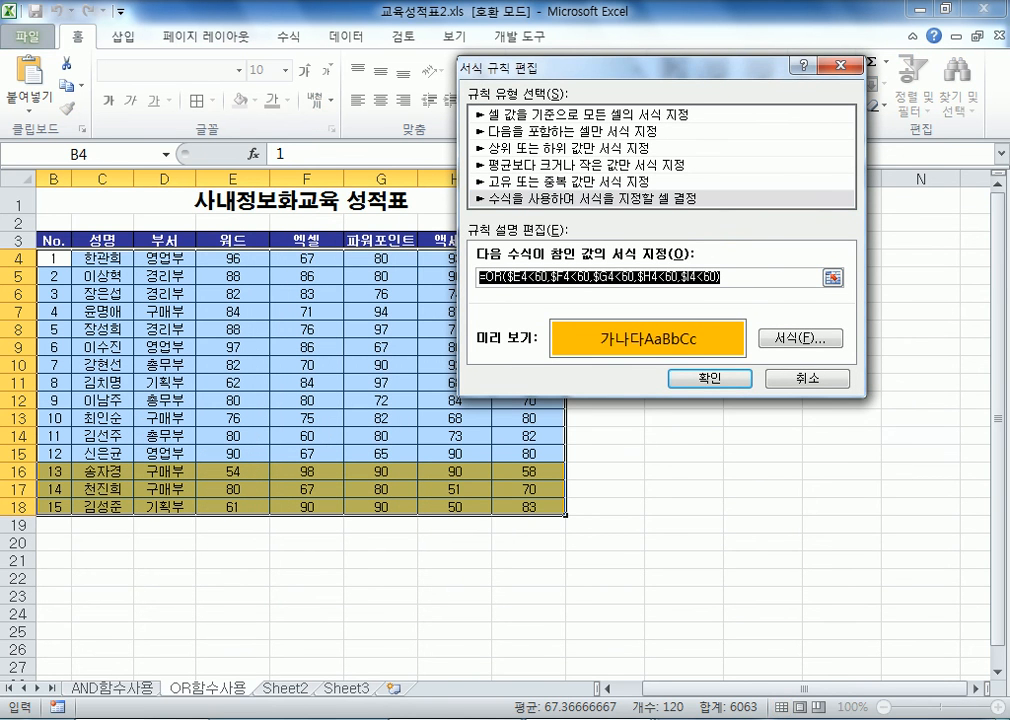
{"action": "key", "text": "alt+Tab"}
{"action": "key", "text": "ctrl+v"}
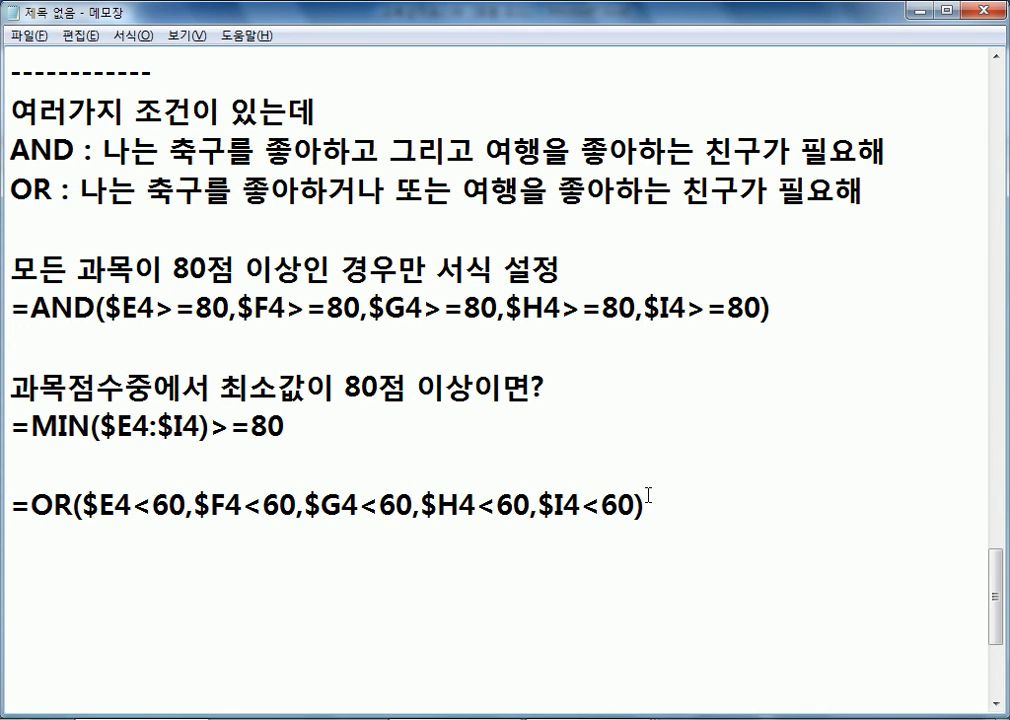
Step: Add the heading "개별 점수중에서 적어도 한 과목이 60점 미만이면 서식 설정" above the OR formula in the notes
{"action": "left_click", "coordinate": [571, 470]}
{"action": "key", "text": "Return"}
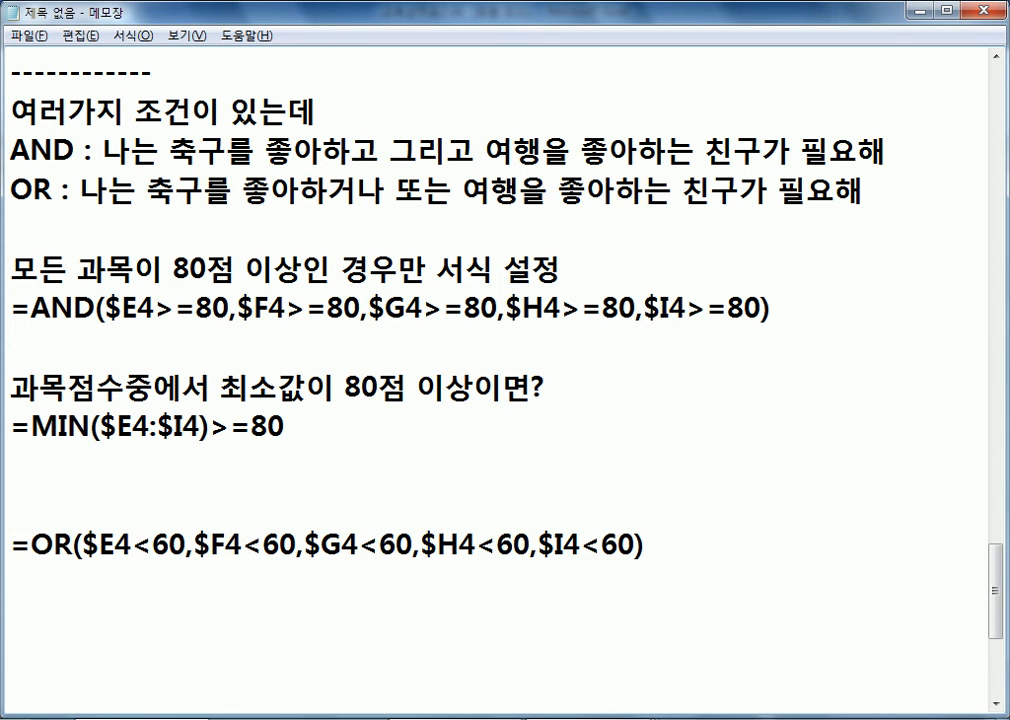
{"action": "type", "text": "개별 점수"}
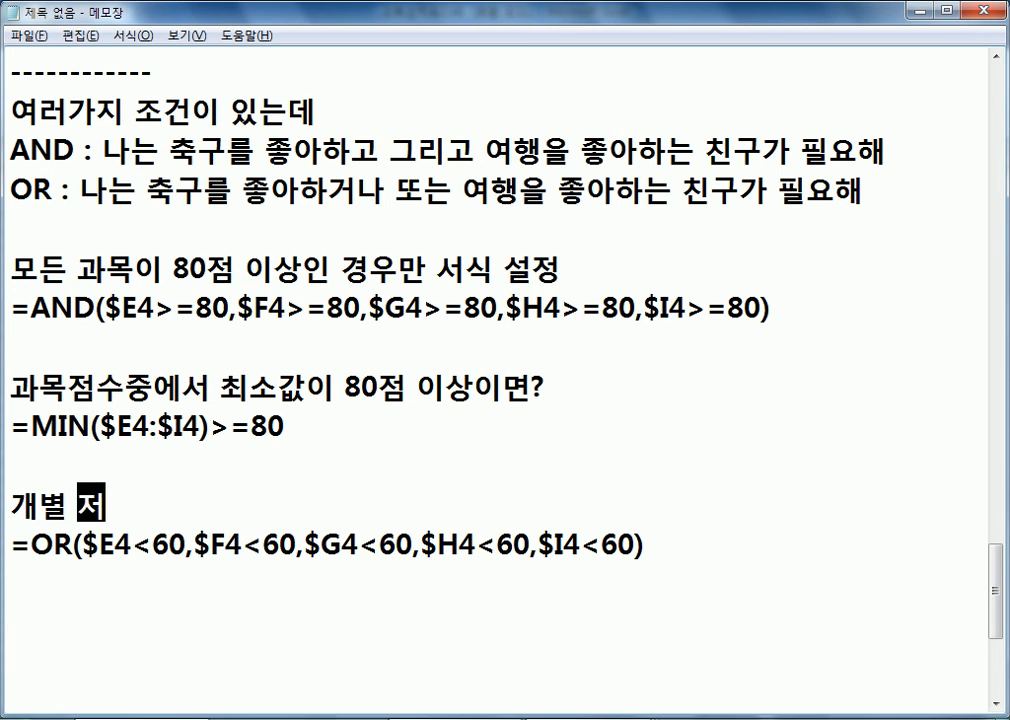
{"action": "type", "text": "중에서 적"}
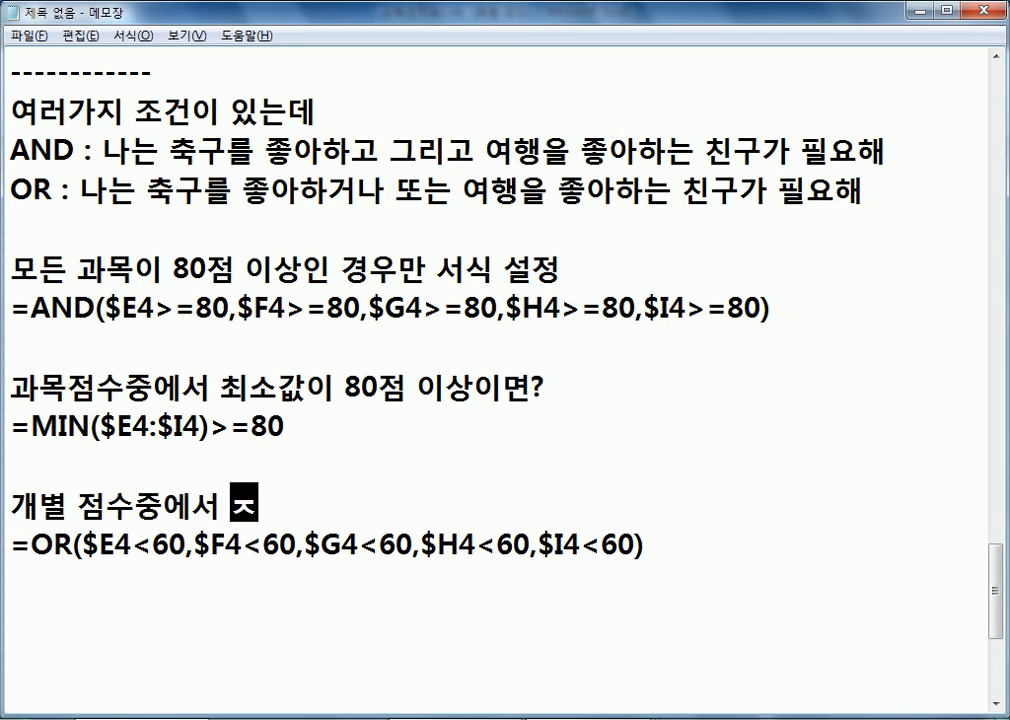
{"action": "type", "text": "어"}
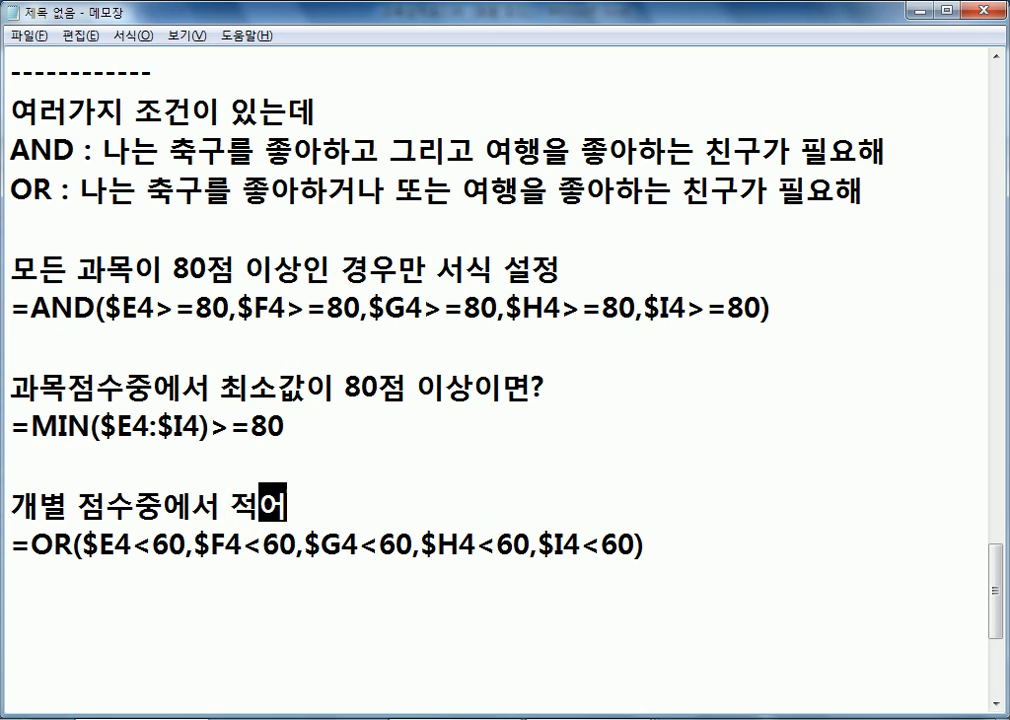
{"action": "type", "text": "도 한 과목이 "}
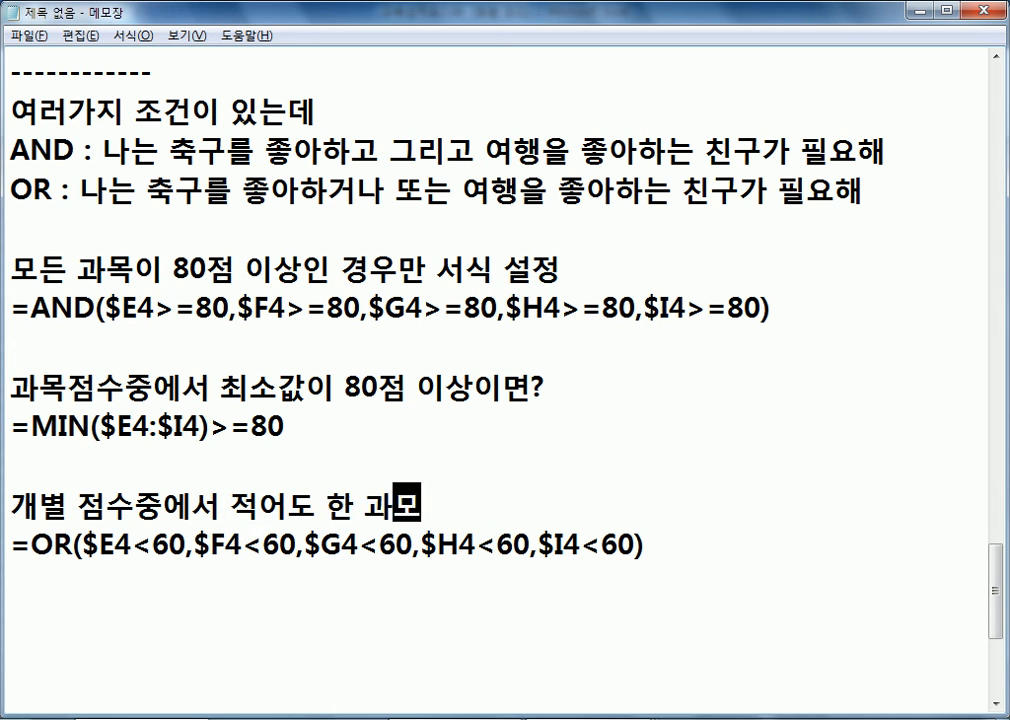
{"action": "type", "text": "60점 미"}
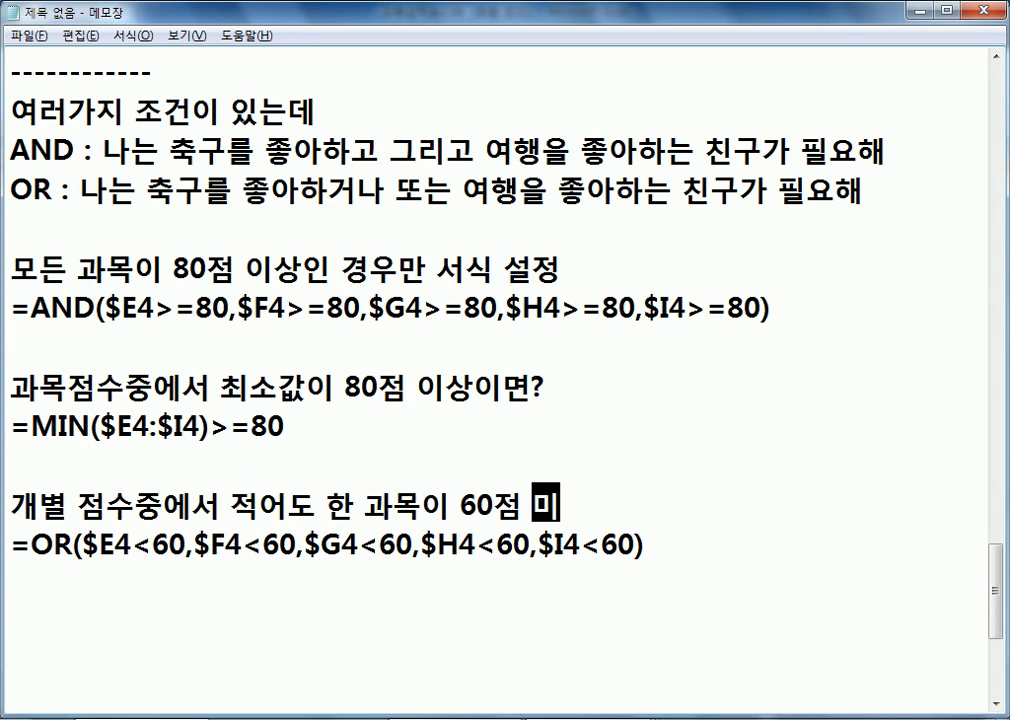
{"action": "type", "text": "만이면 "}
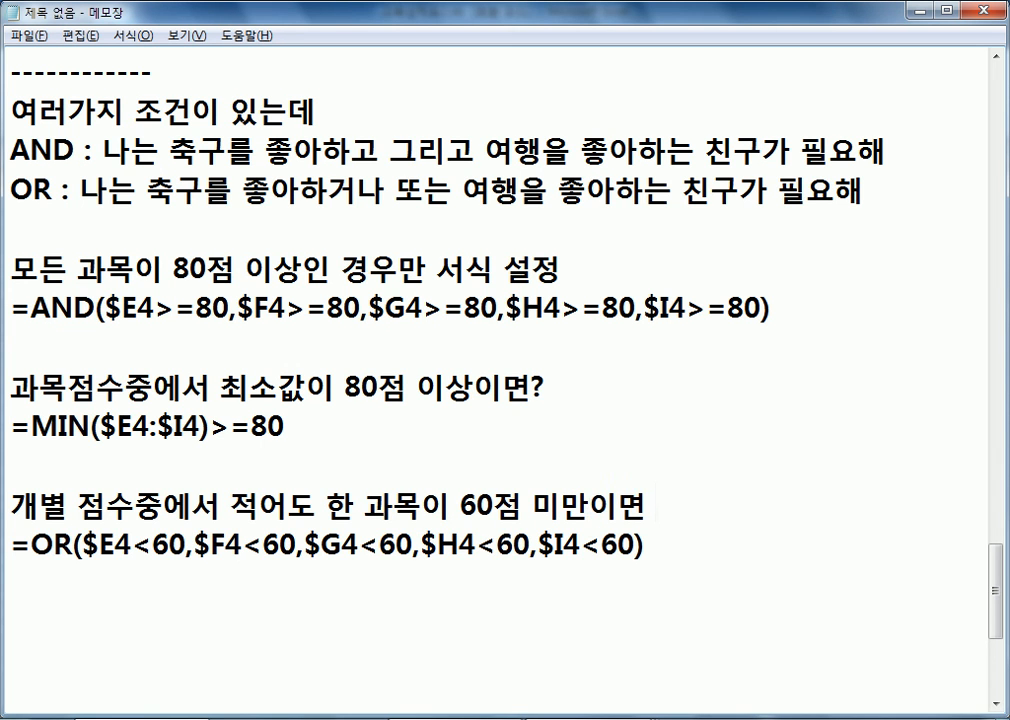
{"action": "type", "text": "서식 설정"}
Step: Add the alternative formula =MIN($E4:$I4)<60 on the line below the OR formula in the notes
{"action": "scroll", "coordinate": [614, 496], "scroll_direction": "down", "scroll_amount": 2}
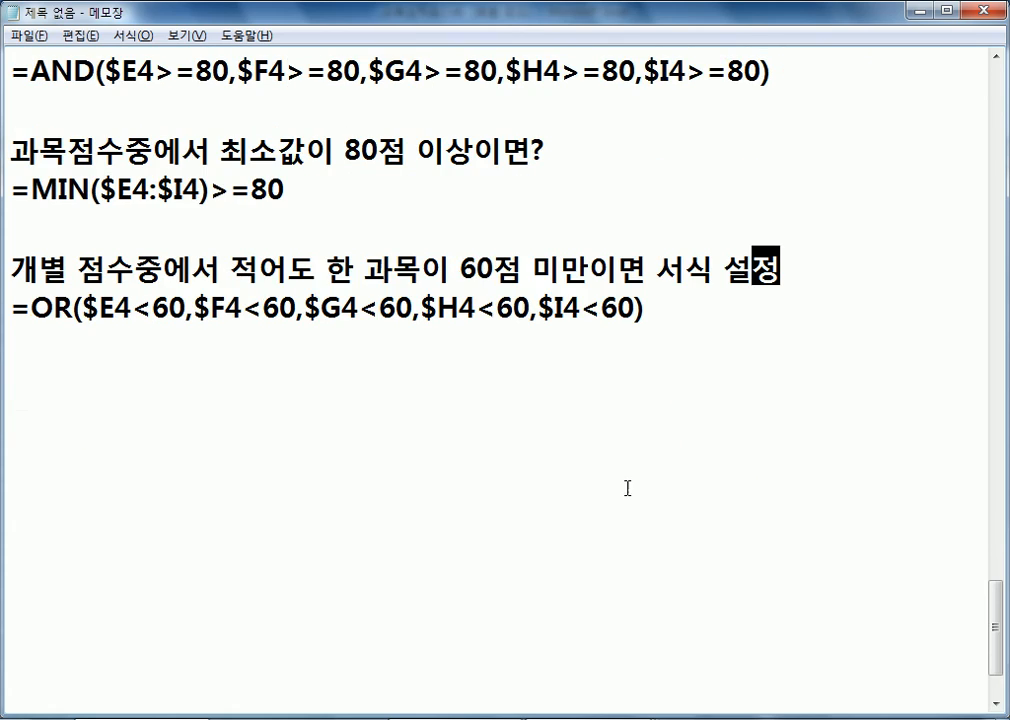
{"action": "key", "text": "Home"}
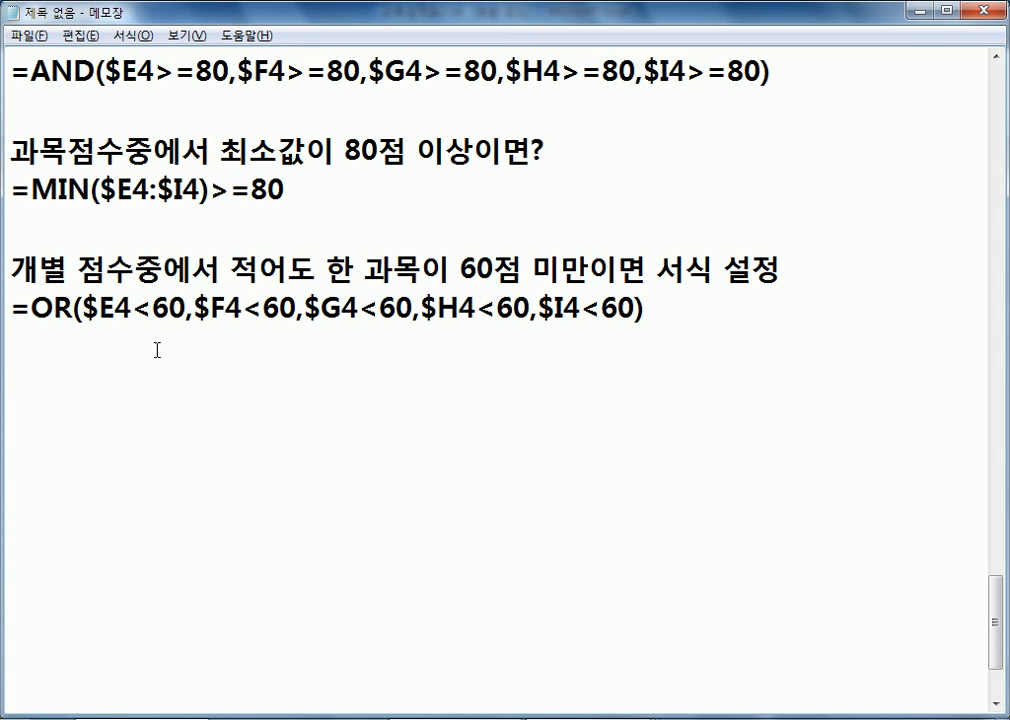
{"action": "type", "text": "=MIN($E4:$I4)<60"}
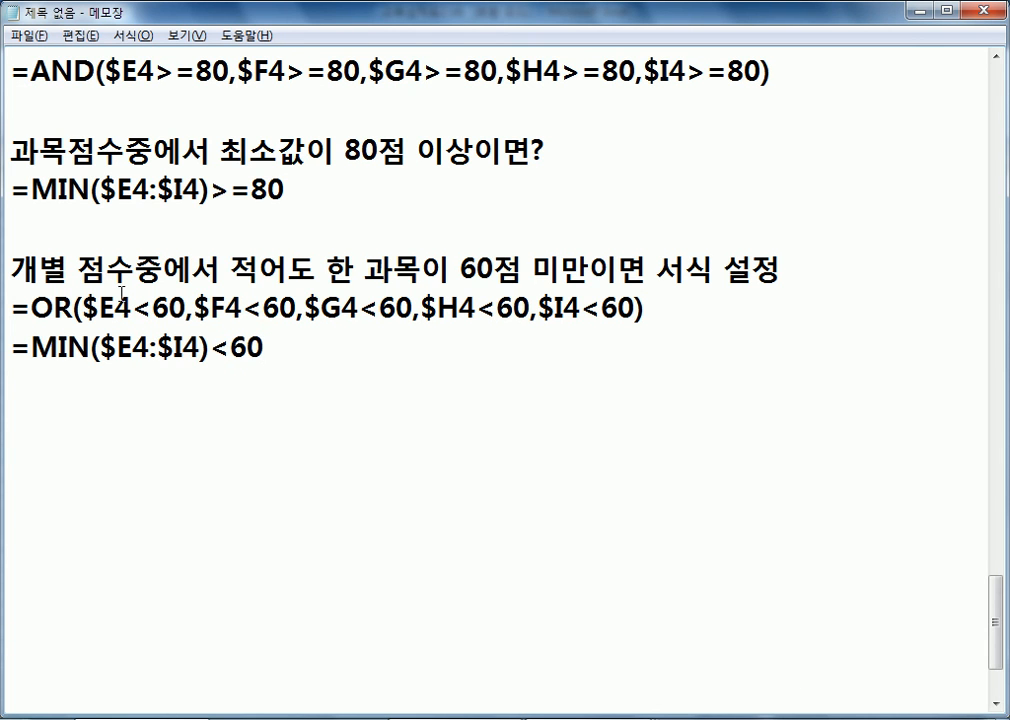
Step: Highlight the formula =MIN($E4:$I4)>=80 in the notes to compare it with the new MIN formula
{"action": "scroll", "coordinate": [150, 298], "scroll_direction": "up", "scroll_amount": 1}
{"action": "left_click", "coordinate": [42, 227]}
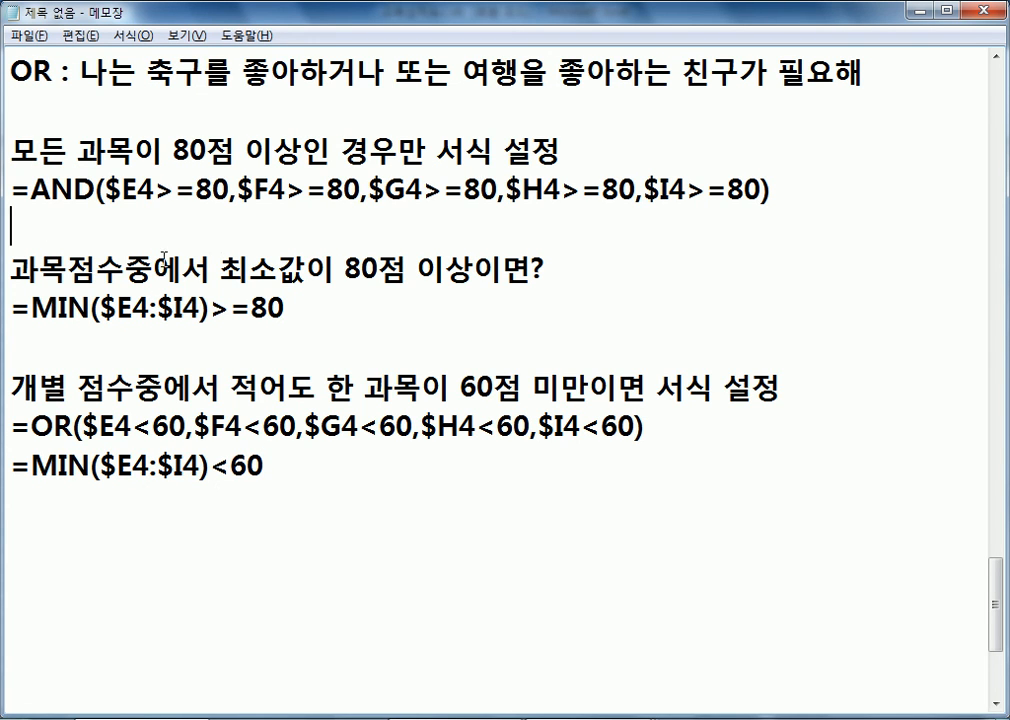
{"action": "left_click_drag", "start_coordinate": [12, 308], "coordinate": [291, 307]}
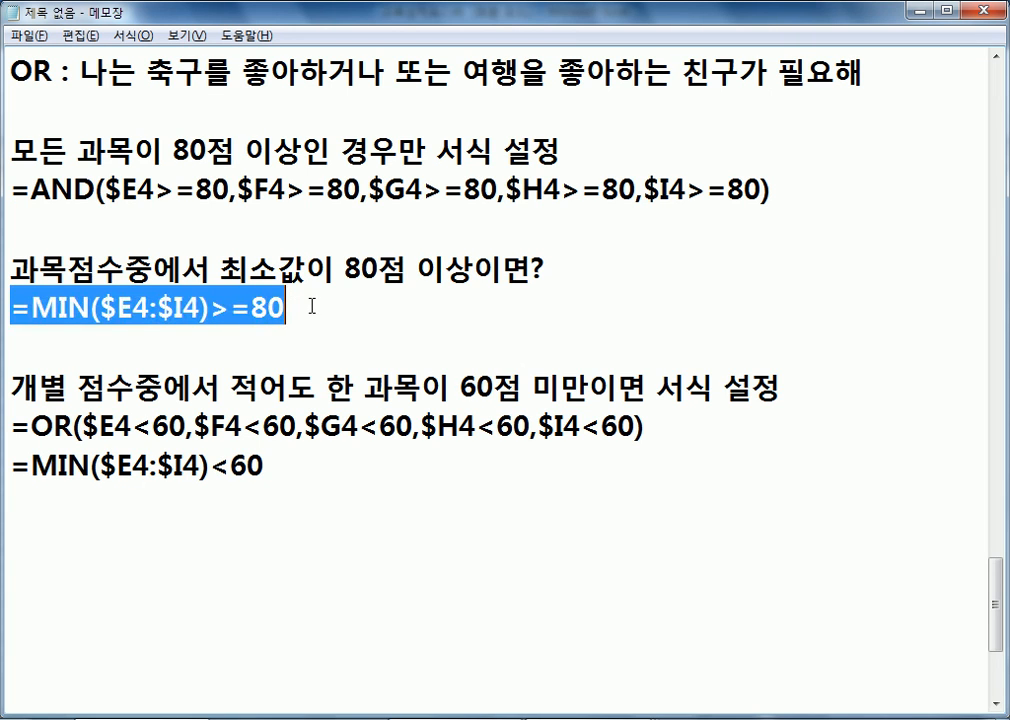
Step: Highlight the >=80 condition and the formula =MIN($E4:$I4)<60 in the notes to compare the two MIN formulas
{"action": "left_click", "coordinate": [219, 308]}
{"action": "left_click_drag", "start_coordinate": [213, 310], "coordinate": [288, 310]}
{"action": "left_click", "coordinate": [300, 310]}
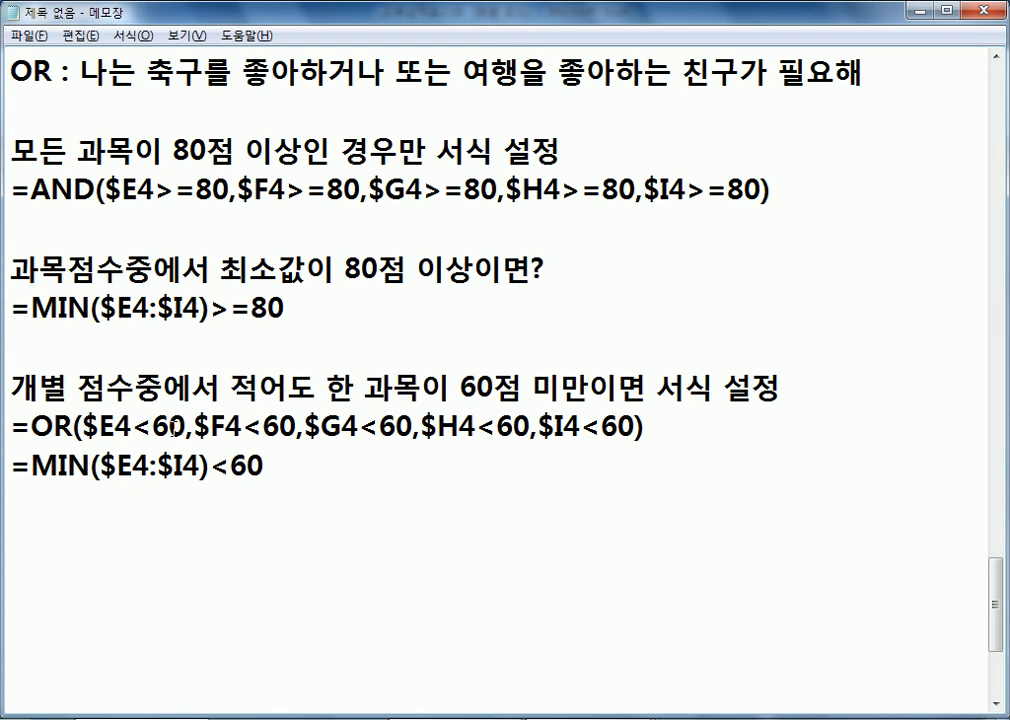
{"action": "left_click_drag", "start_coordinate": [30, 466], "coordinate": [285, 470]}
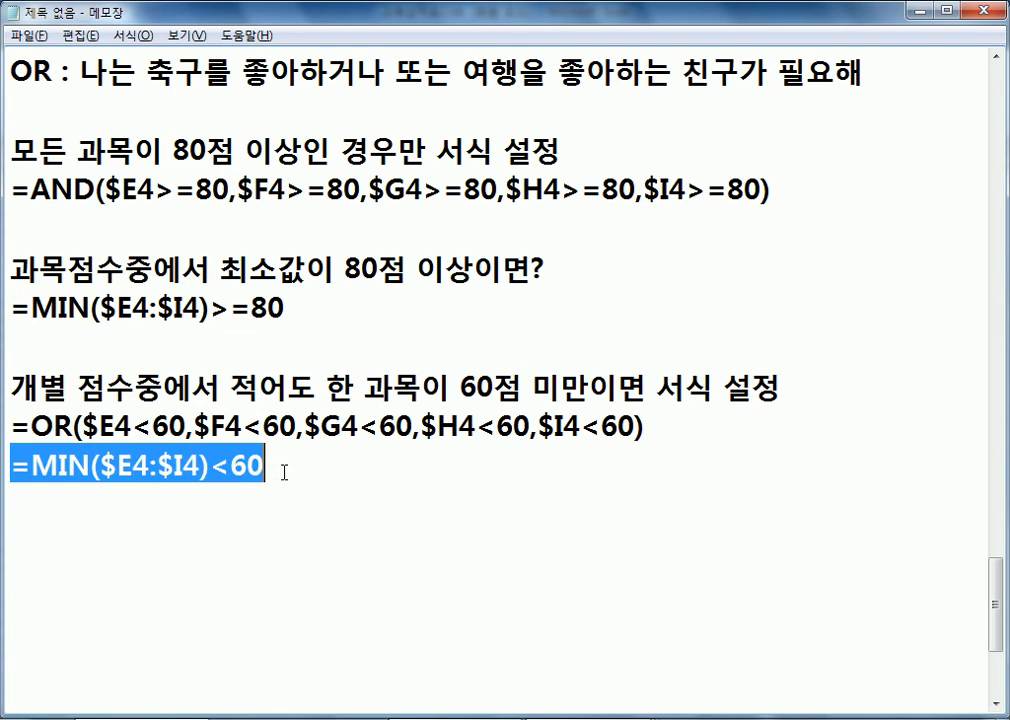
{"action": "left_click", "coordinate": [283, 468]}
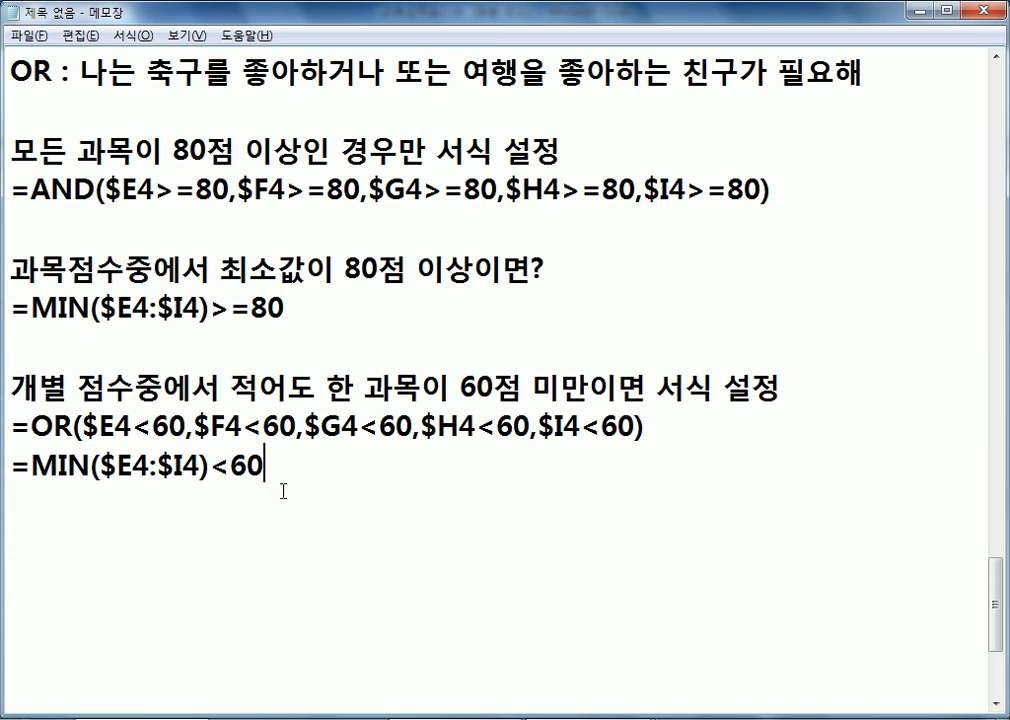
Step: Add an empty line below =MIN($E4:$I4)<60 in the notes and highlight the OR formula above it for comparison
{"action": "scroll", "coordinate": [295, 474], "scroll_direction": "down", "scroll_amount": 1}
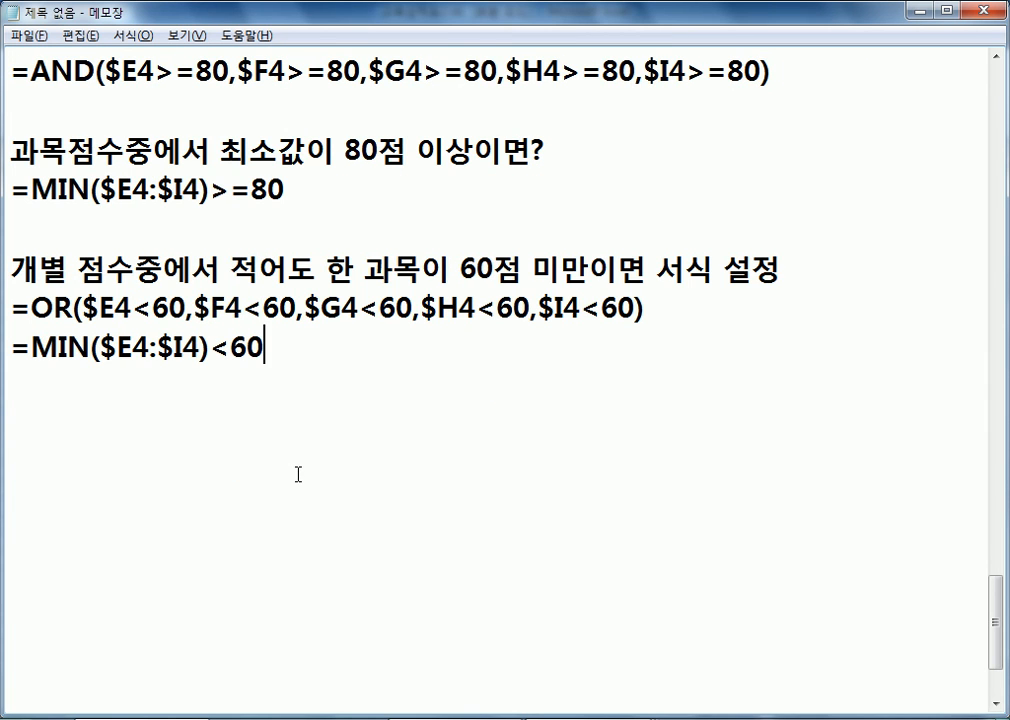
{"action": "key", "text": "Return"}
{"action": "left_click_drag", "start_coordinate": [13, 310], "coordinate": [676, 296]}
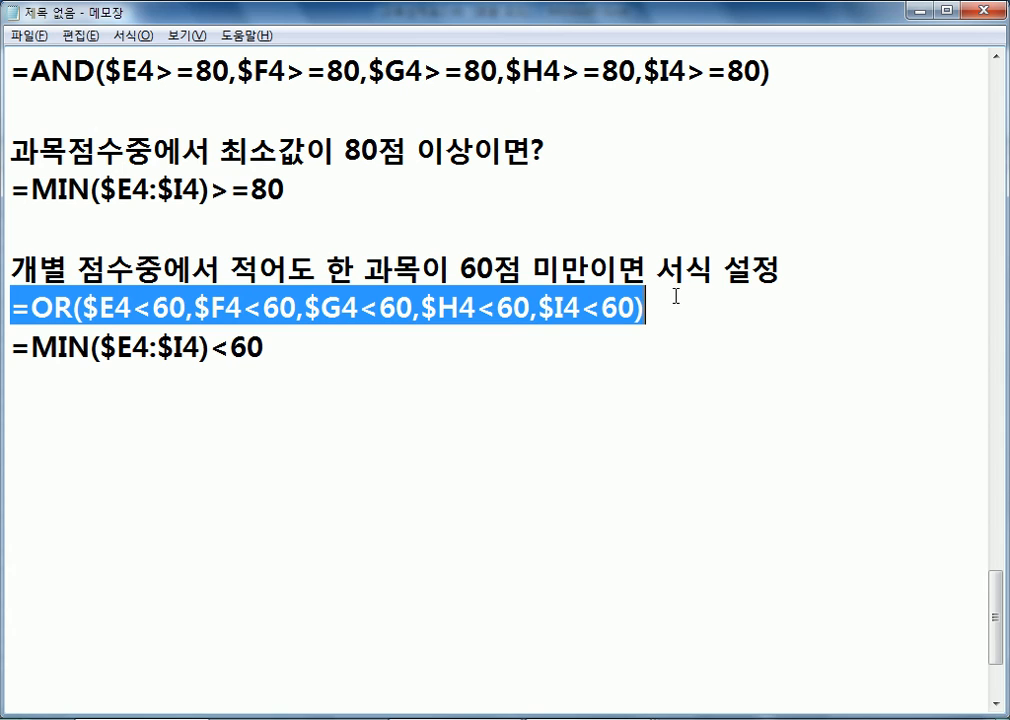
{"action": "left_click_drag", "start_coordinate": [678, 311], "coordinate": [4, 302]}
{"action": "left_click", "coordinate": [12, 383]}
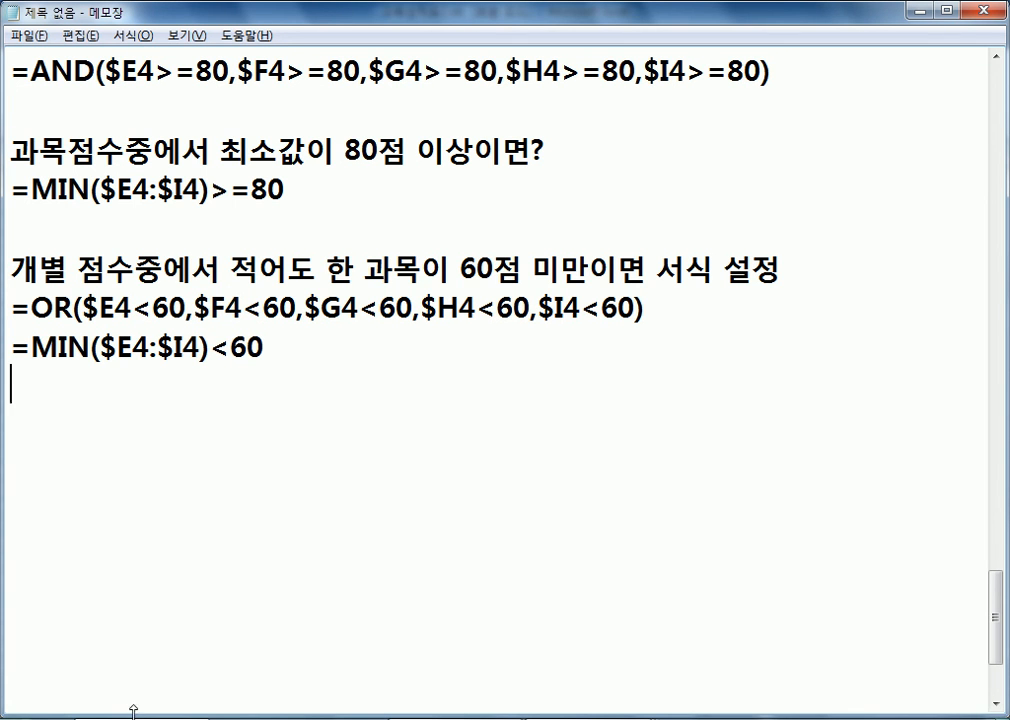
Step: Switch to Excel, close the open rule dialog without changes and open the workbook 일정표2.xls from the Part02 folder
{"action": "left_click", "coordinate": [553, 719]}
{"action": "left_click", "coordinate": [781, 697]}
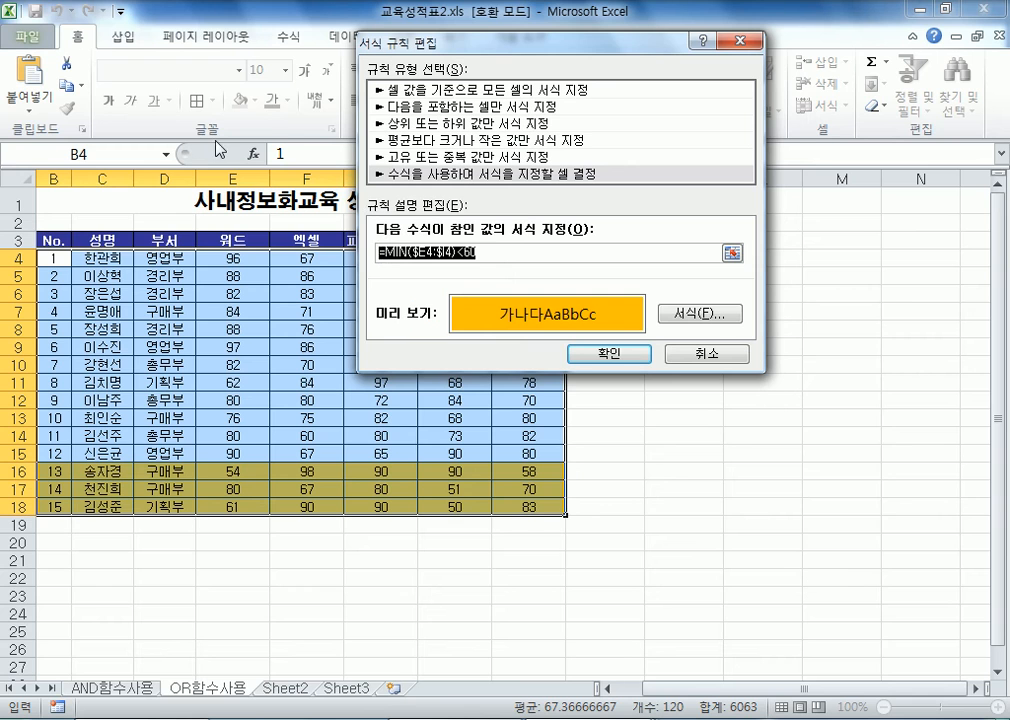
{"action": "left_click", "coordinate": [24, 38]}
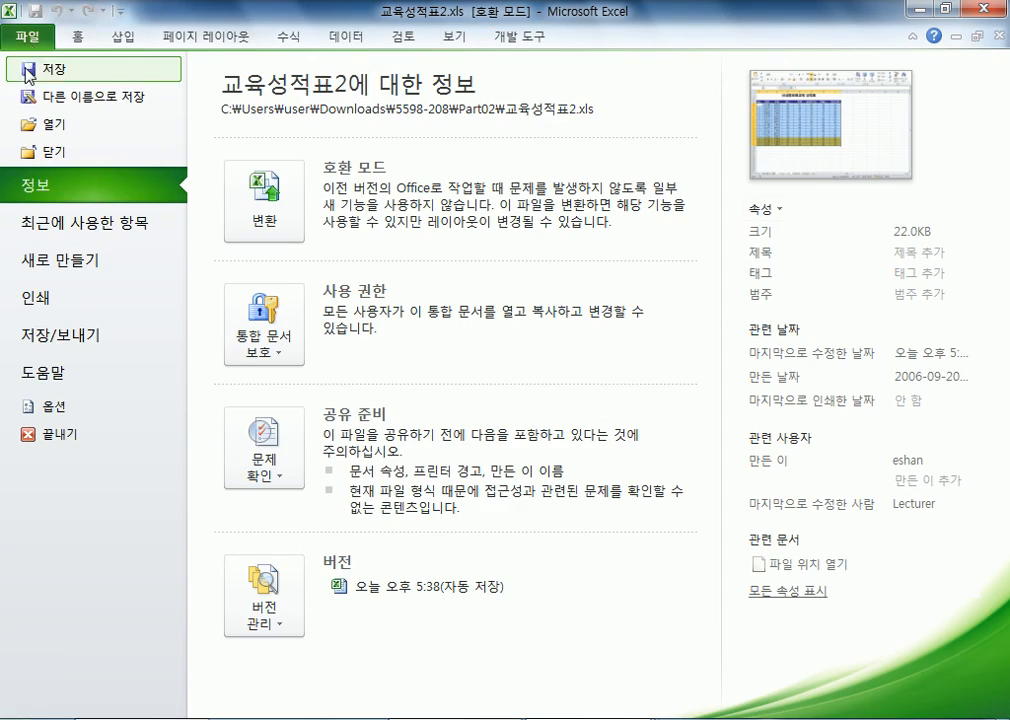
{"action": "key", "text": "Escape"}
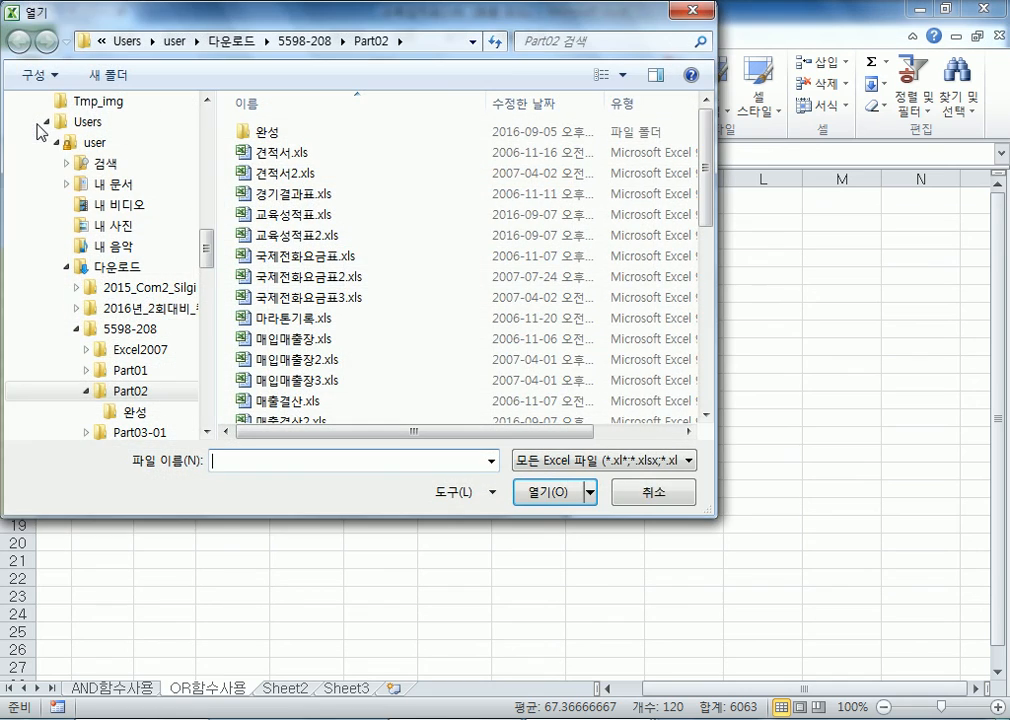
{"action": "left_click", "coordinate": [303, 400]}
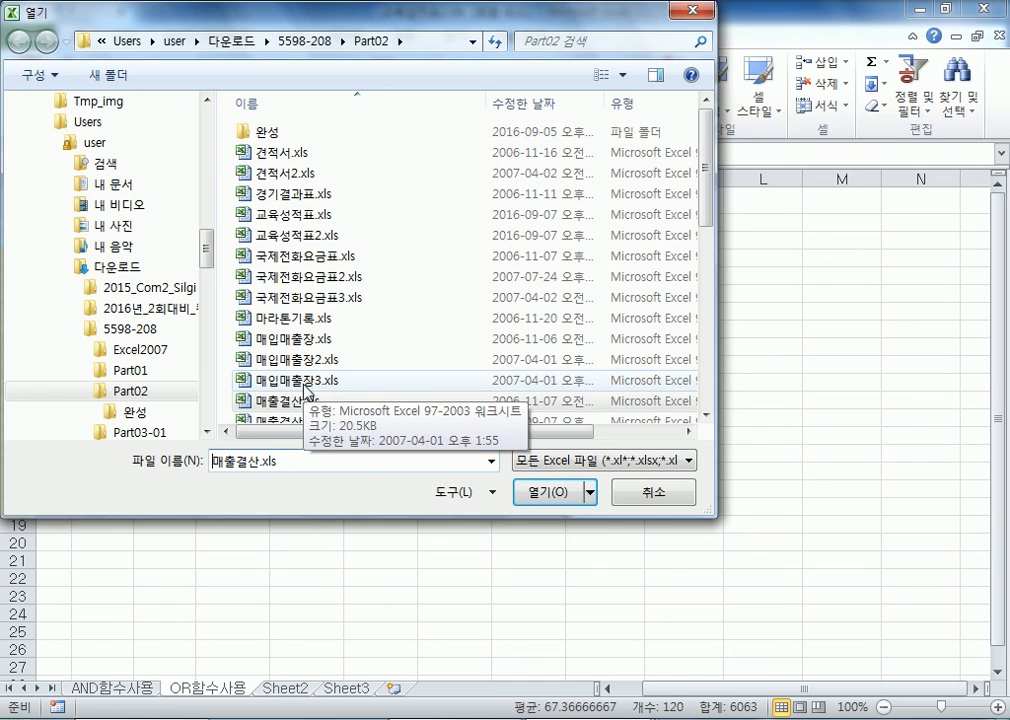
{"action": "left_click", "coordinate": [300, 380]}
{"action": "scroll", "coordinate": [305, 376], "scroll_direction": "down", "scroll_amount": 4}
{"action": "double_click", "coordinate": [307, 372]}
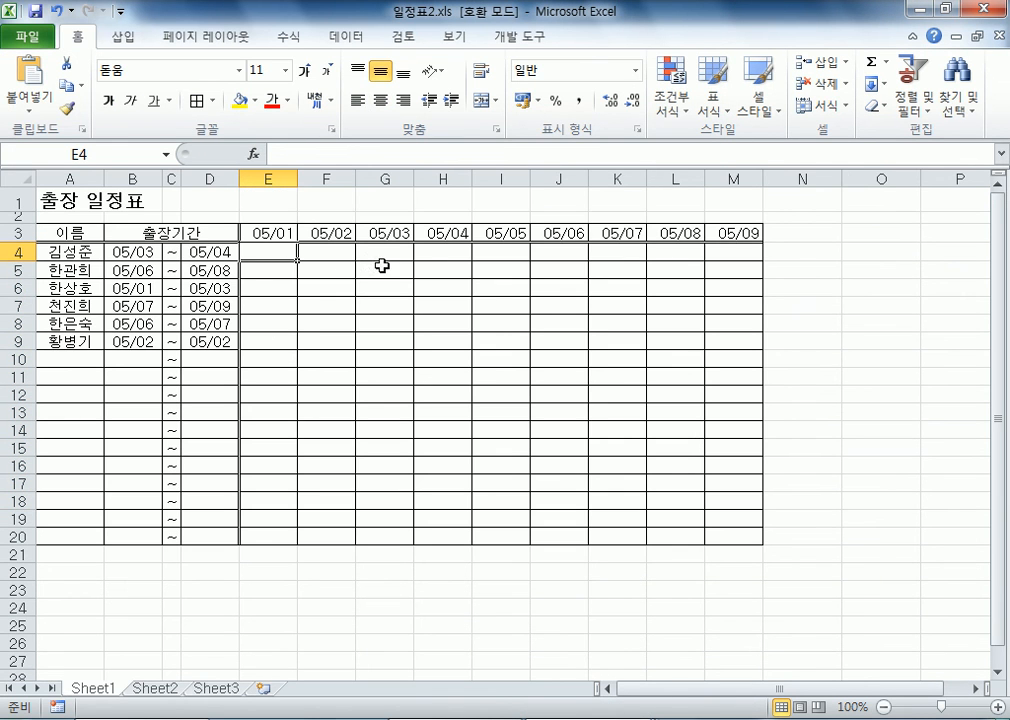
Step: Look at the trip dates in B4 and D4 and fill the matching cells G4:H4 with yellow by hand
{"action": "left_click", "coordinate": [131, 252]}
{"action": "left_click", "coordinate": [198, 250]}
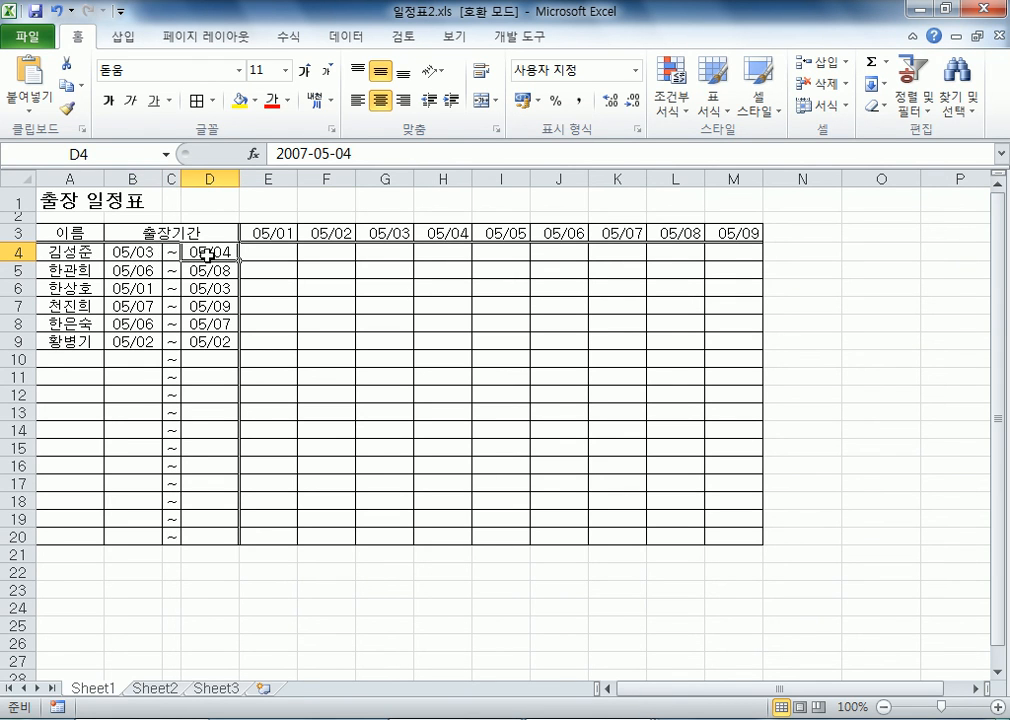
{"action": "left_click", "coordinate": [124, 248]}
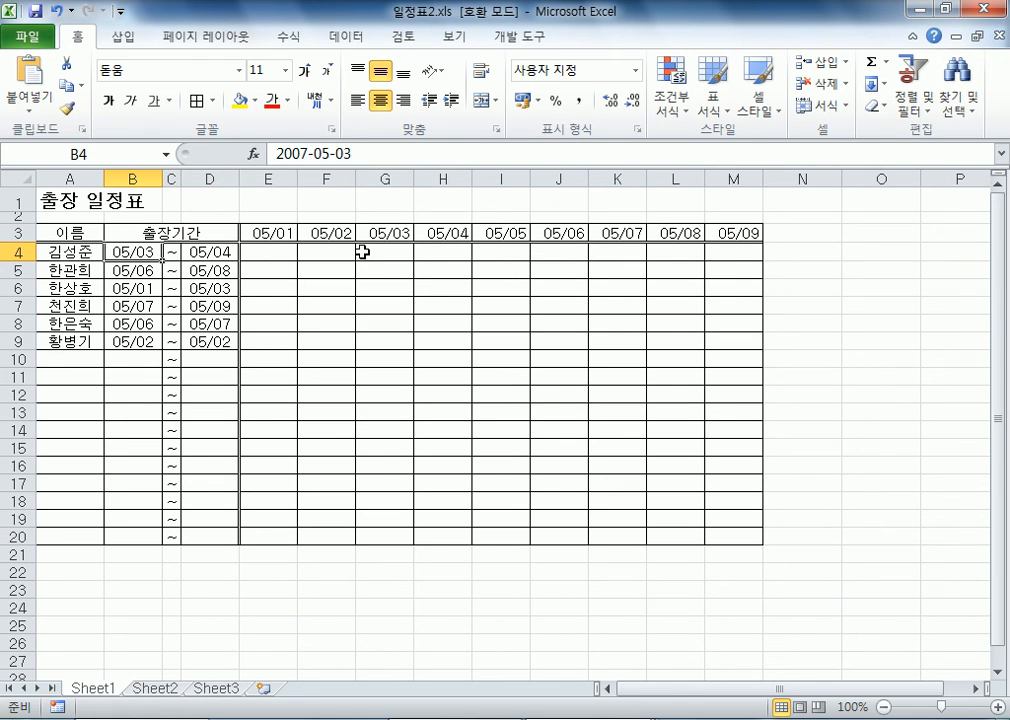
{"action": "left_click_drag", "start_coordinate": [390, 251], "coordinate": [439, 252]}
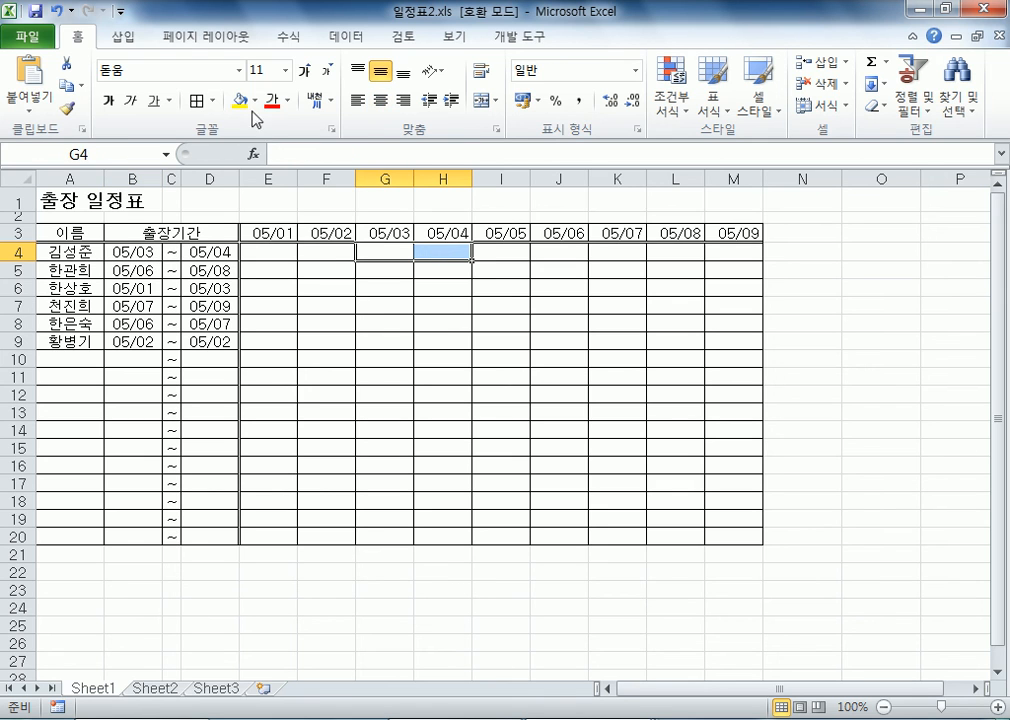
{"action": "left_click", "coordinate": [240, 100]}
{"action": "left_click", "coordinate": [406, 306]}
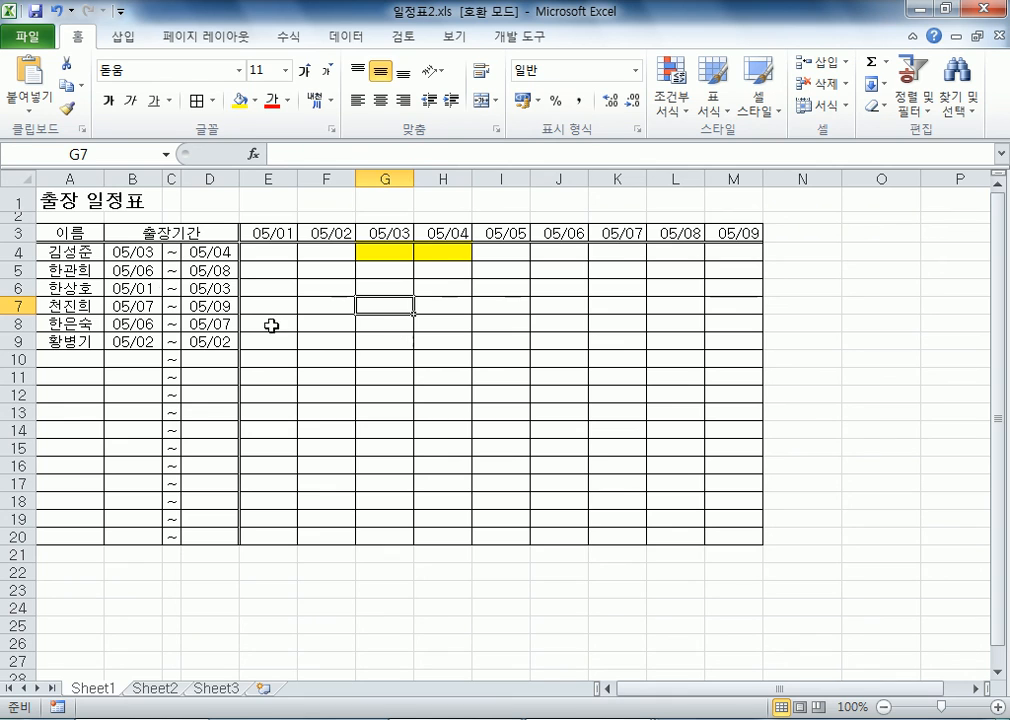
Step: Fill J5:L5 with yellow to mark the trip in row 5, and undo both manual fills
{"action": "left_click", "coordinate": [135, 268]}
{"action": "left_click_drag", "start_coordinate": [568, 271], "coordinate": [704, 271]}
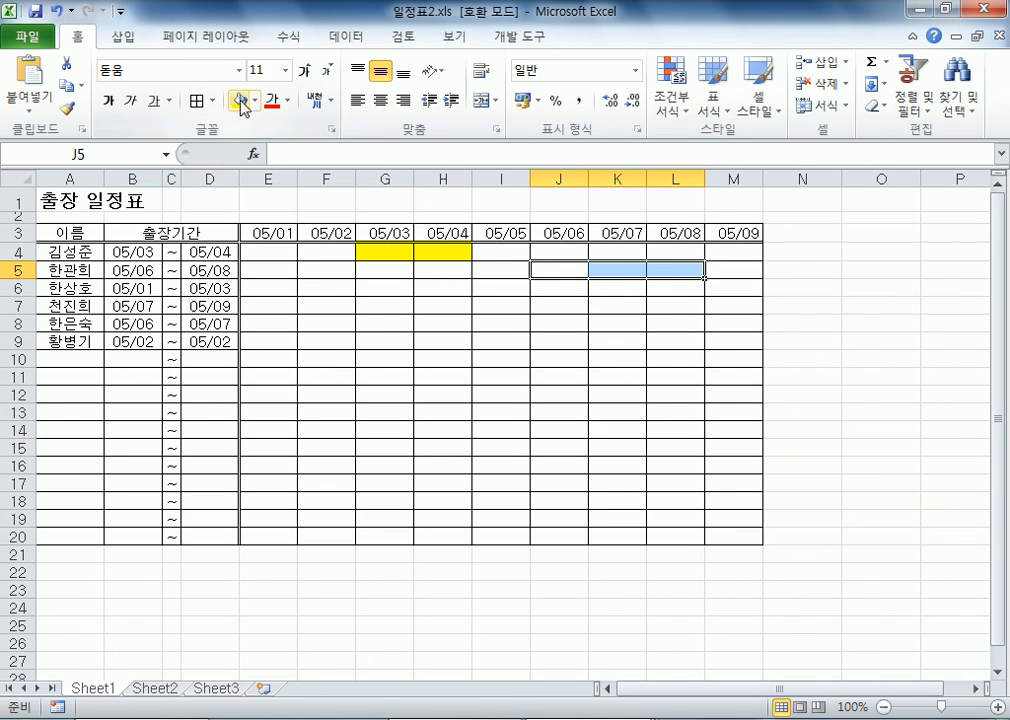
{"action": "left_click", "coordinate": [239, 101]}
{"action": "left_click", "coordinate": [423, 378]}
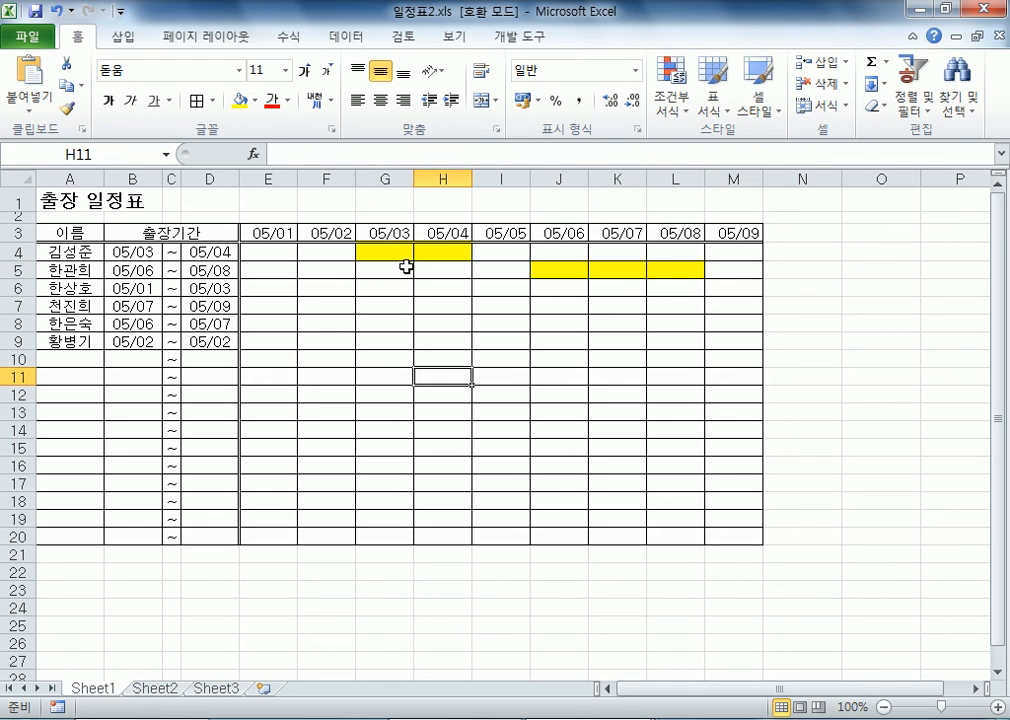
{"action": "key", "text": "ctrl+z"}
{"action": "key", "text": "ctrl+z"}
Step: Examine the trip start dates in B4:B9 and the last header date in M3
{"action": "left_click_drag", "start_coordinate": [133, 253], "coordinate": [138, 340]}
{"action": "left_click", "coordinate": [138, 252]}
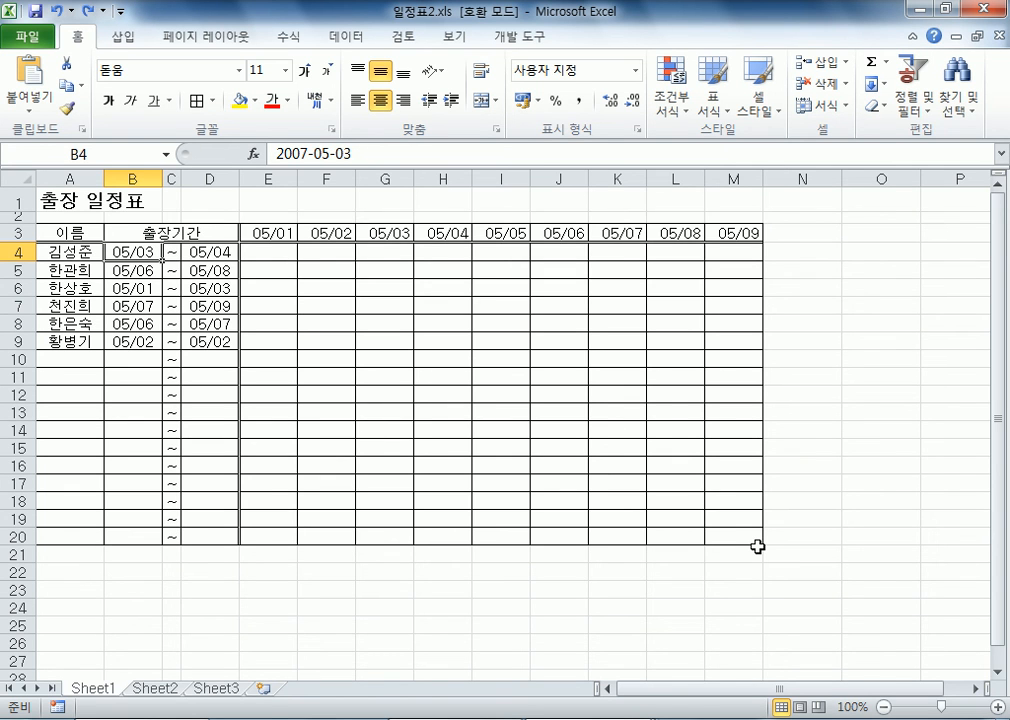
{"action": "left_click", "coordinate": [740, 242]}
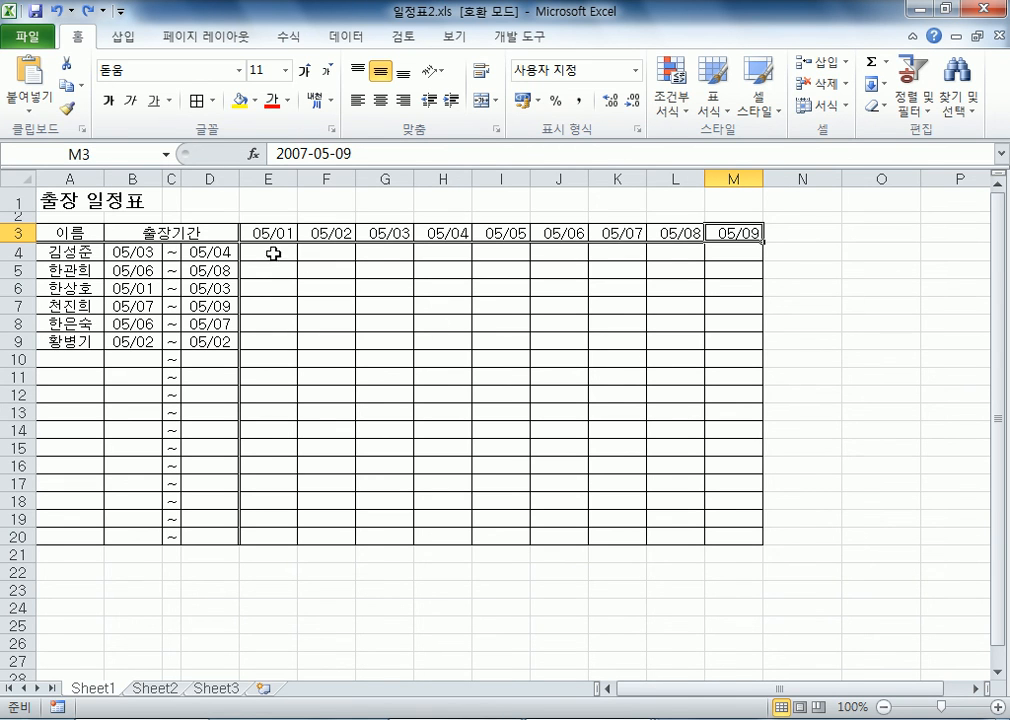
Step: Start a formula-based conditional formatting rule for E4:M20 with a yellow fill
{"action": "left_click_drag", "start_coordinate": [273, 254], "coordinate": [709, 535]}
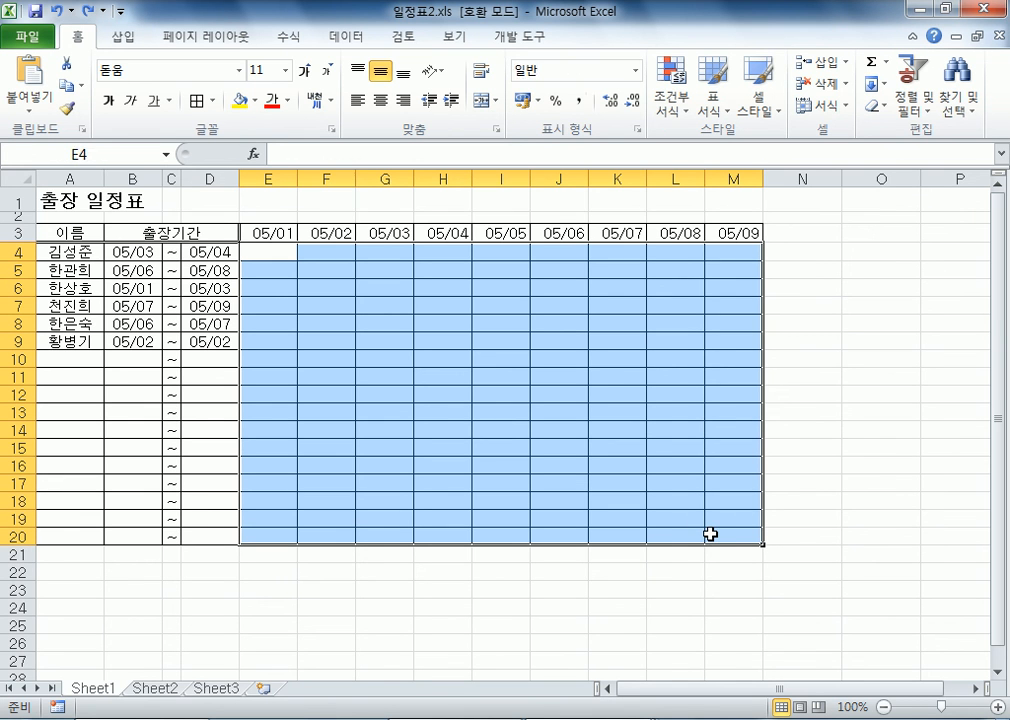
{"action": "left_click", "coordinate": [667, 104]}
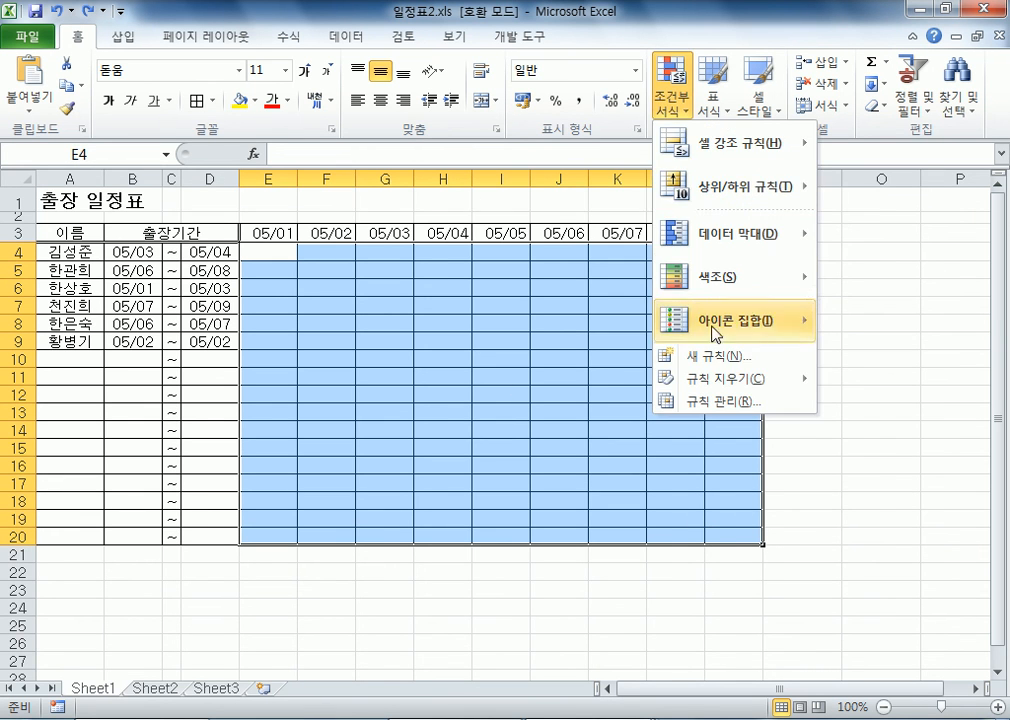
{"action": "left_click", "coordinate": [717, 356]}
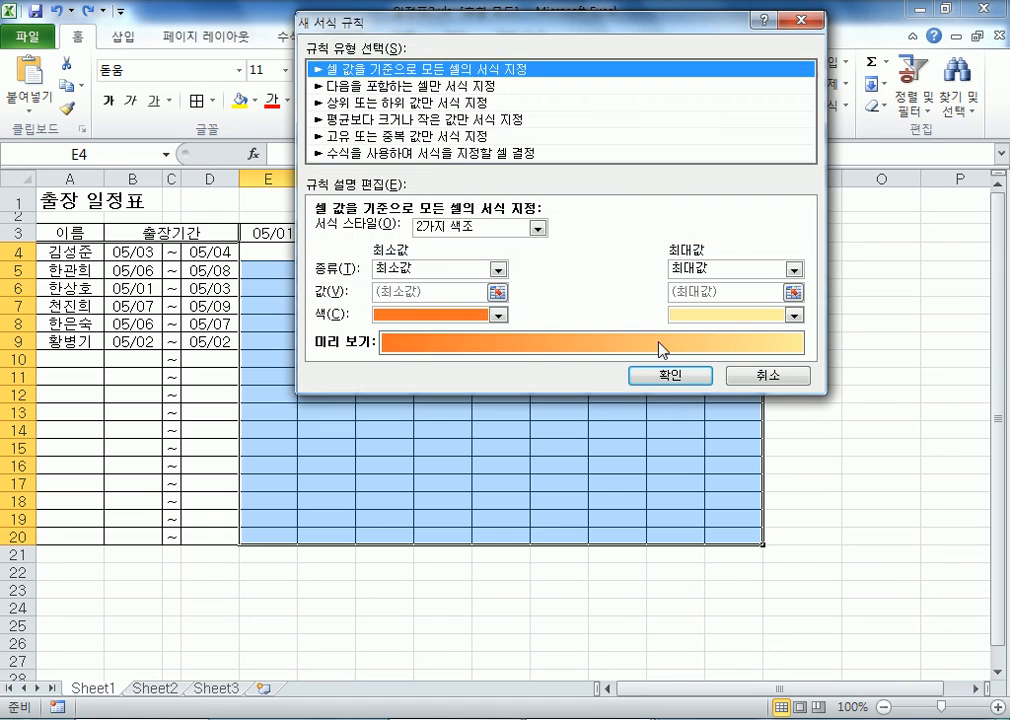
{"action": "left_click", "coordinate": [423, 154]}
{"action": "left_click", "coordinate": [630, 293]}
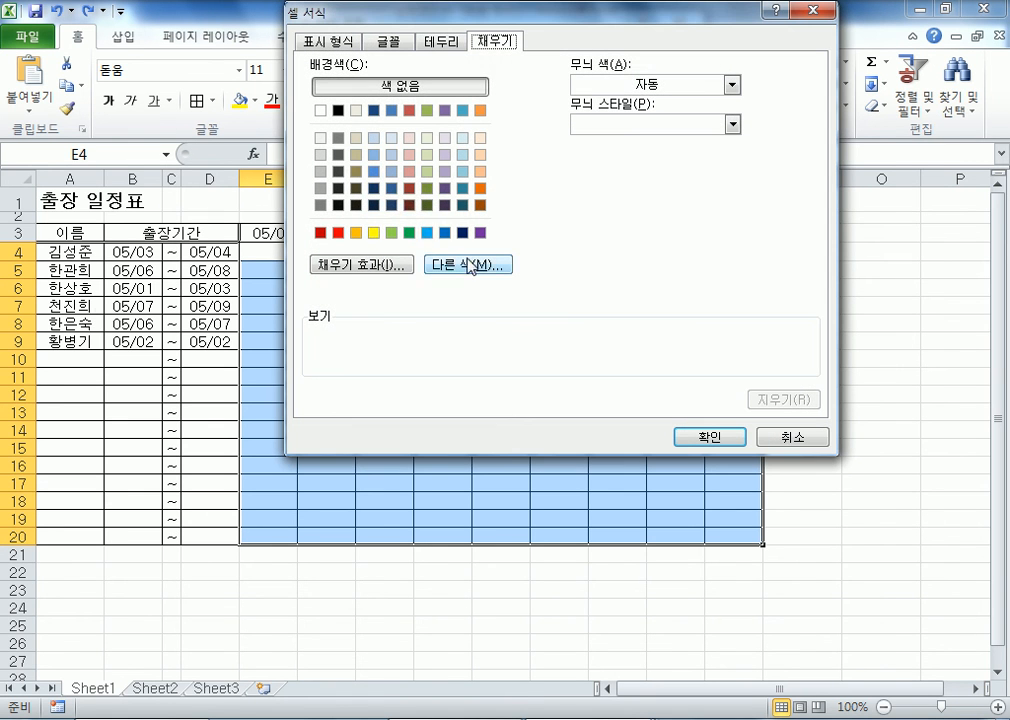
{"action": "left_click", "coordinate": [373, 234]}
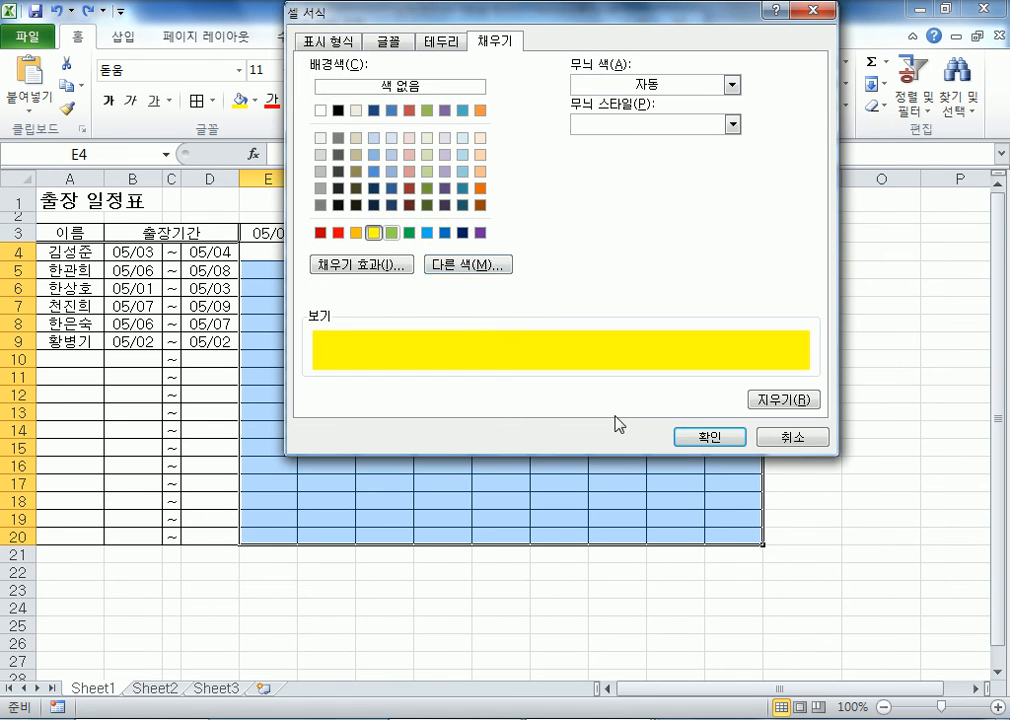
{"action": "left_click", "coordinate": [683, 437]}
Step: Begin the rule formula with =AND(E$3>=$B4, so that the header date is compared with the trip start date
{"action": "left_click", "coordinate": [411, 236]}
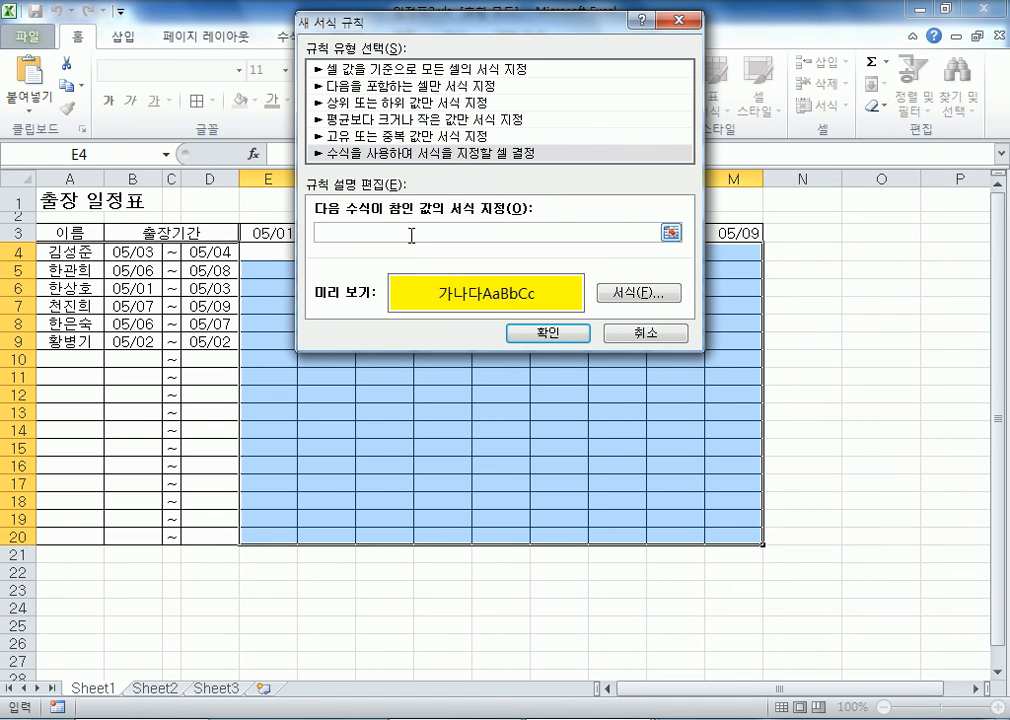
{"action": "type", "text": "ㅋ"}
{"action": "left_click_drag", "start_coordinate": [425, 23], "coordinate": [532, 27]}
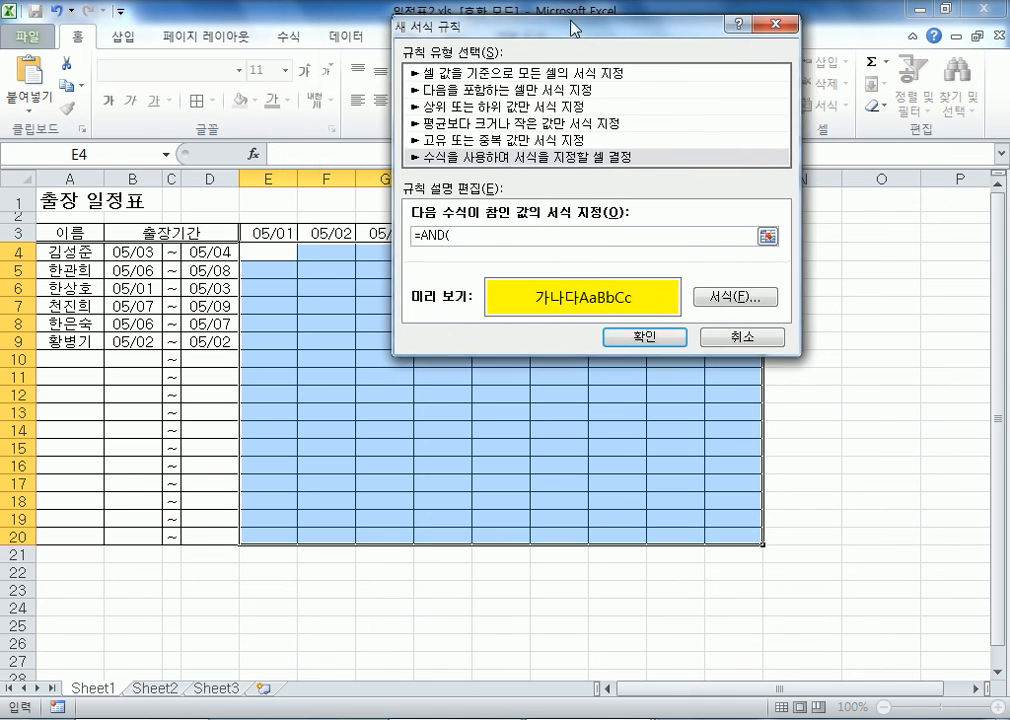
{"action": "left_click", "coordinate": [270, 233]}
{"action": "key", "text": "F4"}
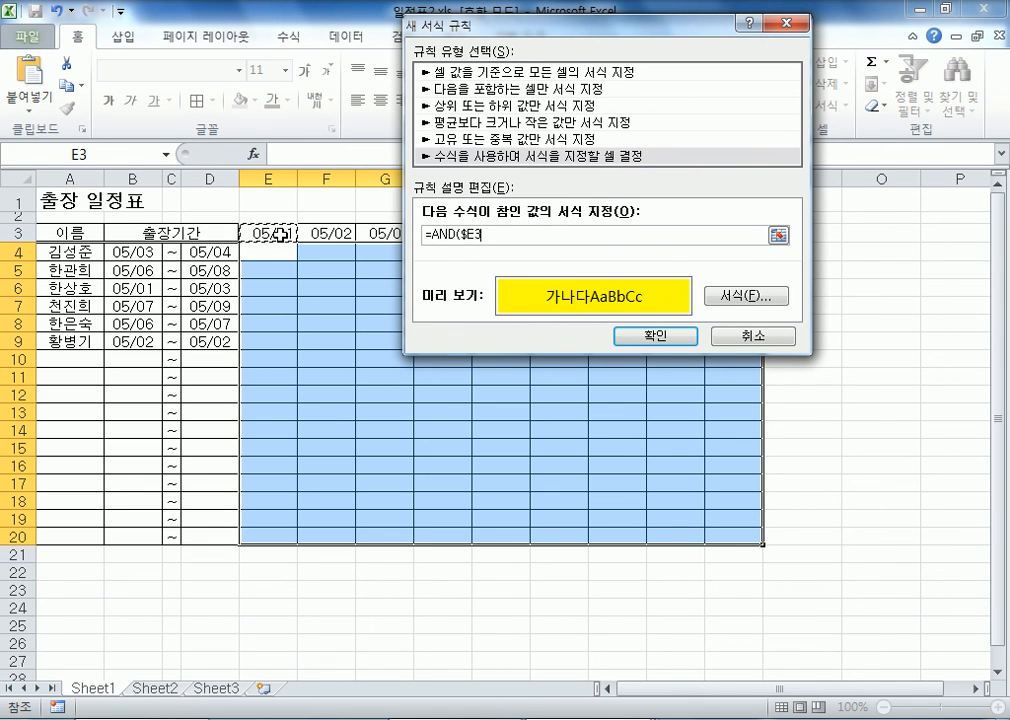
{"action": "key", "text": "F4"}
{"action": "key", "text": "F4"}
{"action": "key", "text": "F4"}
{"action": "type", "text": ">="}
{"action": "left_click", "coordinate": [137, 256]}
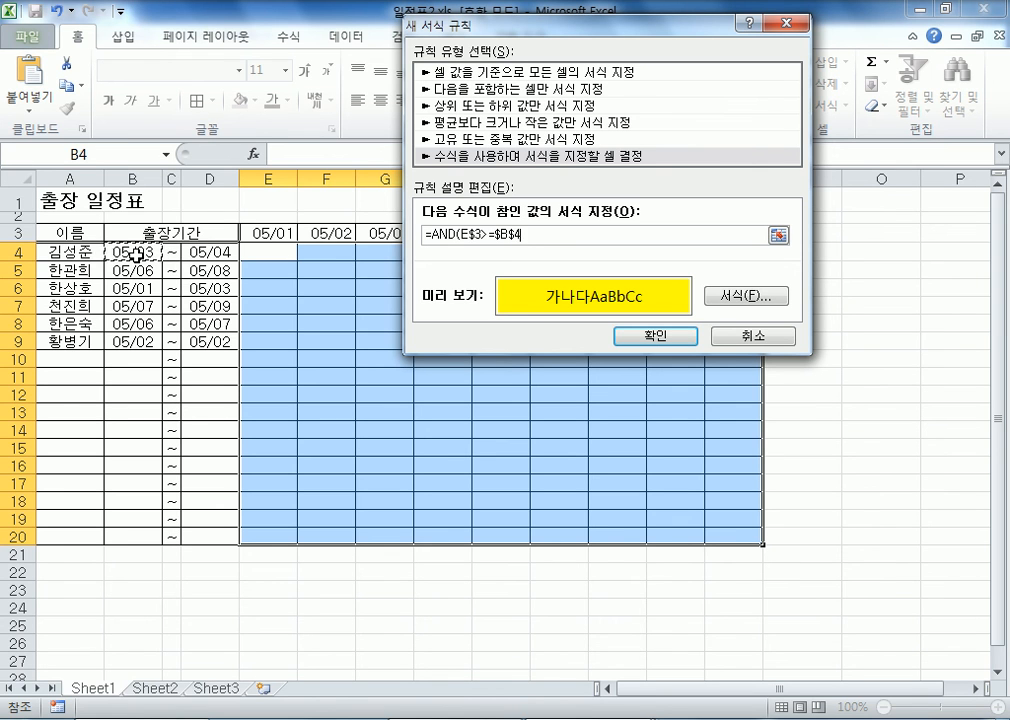
{"action": "key", "text": "F4"}
{"action": "key", "text": "F4"}
{"action": "type", "text": ","}
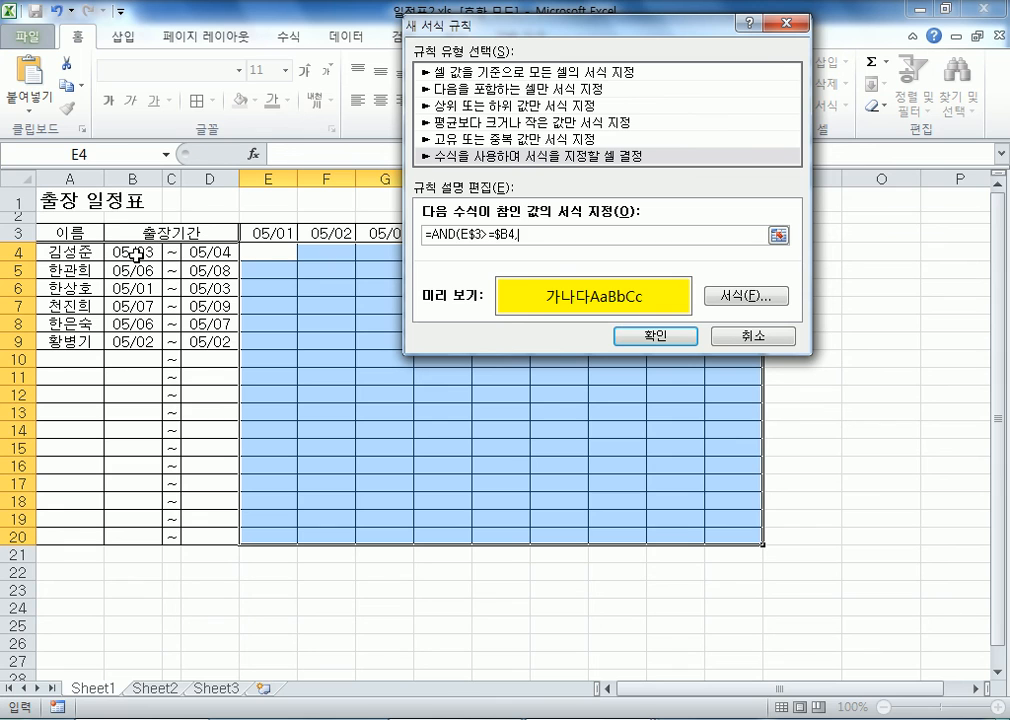
Step: Complete the rule formula as =AND(E$3>=$B4,E$3<=$D4) and apply the rule to the schedule
{"action": "left_click", "coordinate": [270, 233]}
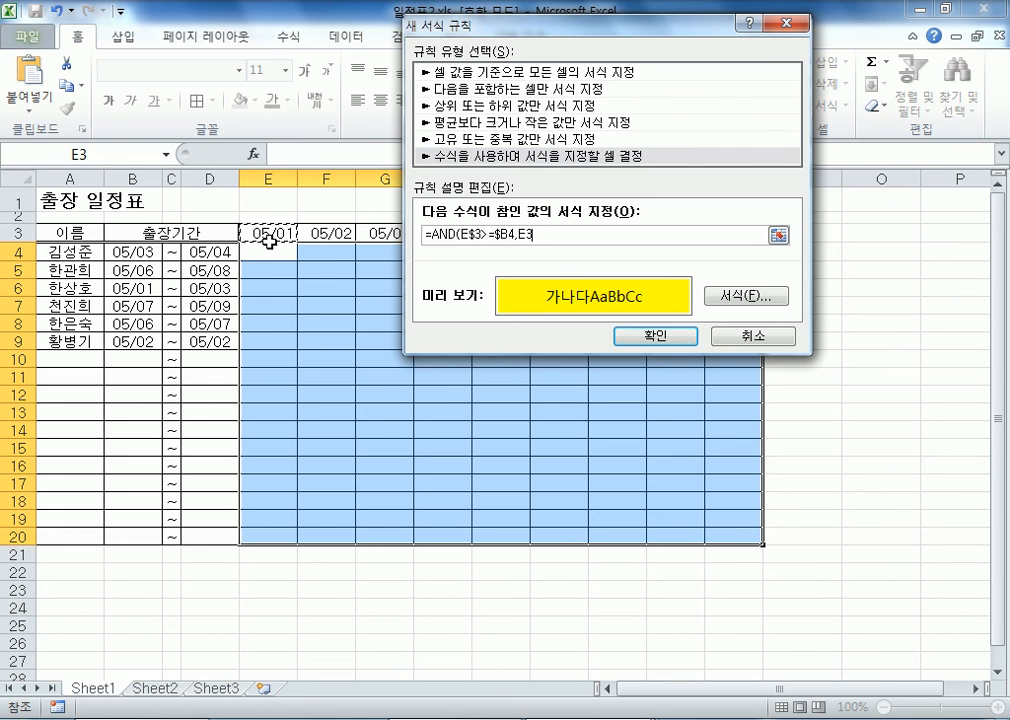
{"action": "key", "text": "F4"}
{"action": "type", "text": "<"}
{"action": "left_click", "coordinate": [205, 252]}
{"action": "key", "text": "F4"}
{"action": "key", "text": "F4"}
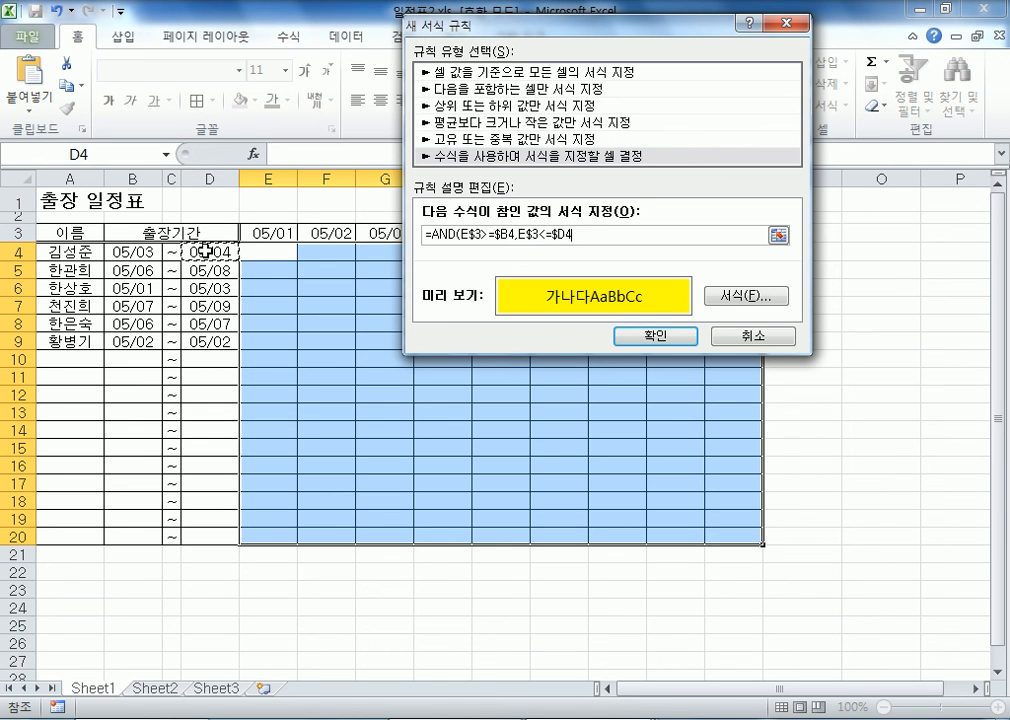
{"action": "type", "text": ")"}
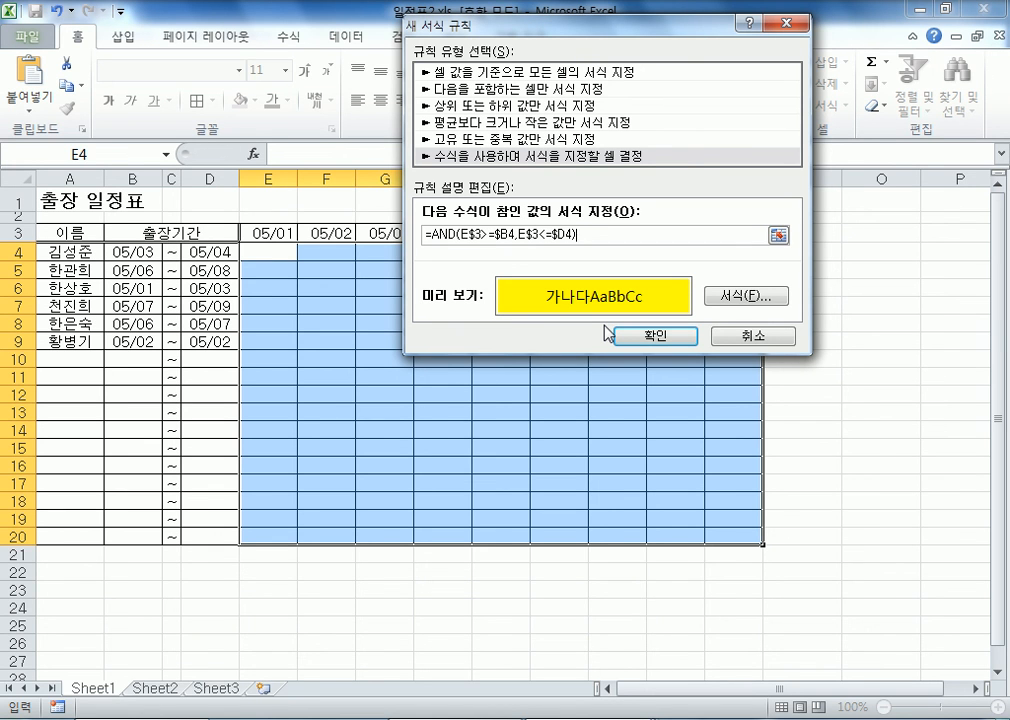
{"action": "left_click", "coordinate": [652, 337]}
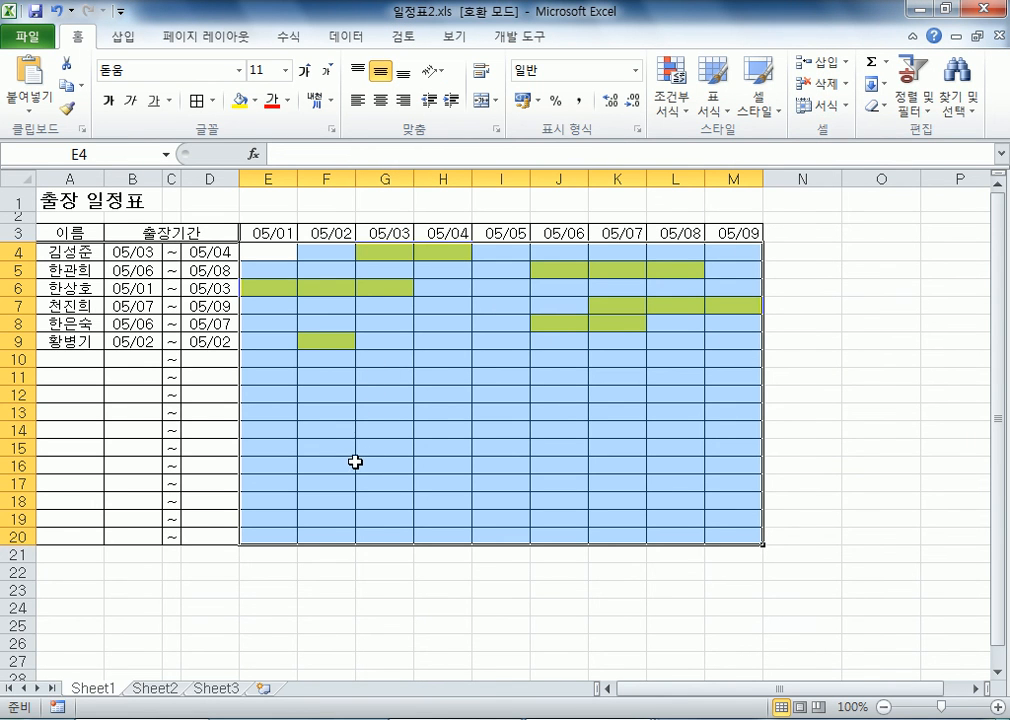
Step: Enter a test trip in row 10 with start date 5-2 in B10 and end date 5-8 in D10, and check both stored dates
{"action": "left_click", "coordinate": [135, 362]}
{"action": "type", "text": "5-2"}
{"action": "key", "text": "Tab"}
{"action": "key", "text": "Tab"}
{"action": "type", "text": "5-8"}
{"action": "key", "text": "Return"}
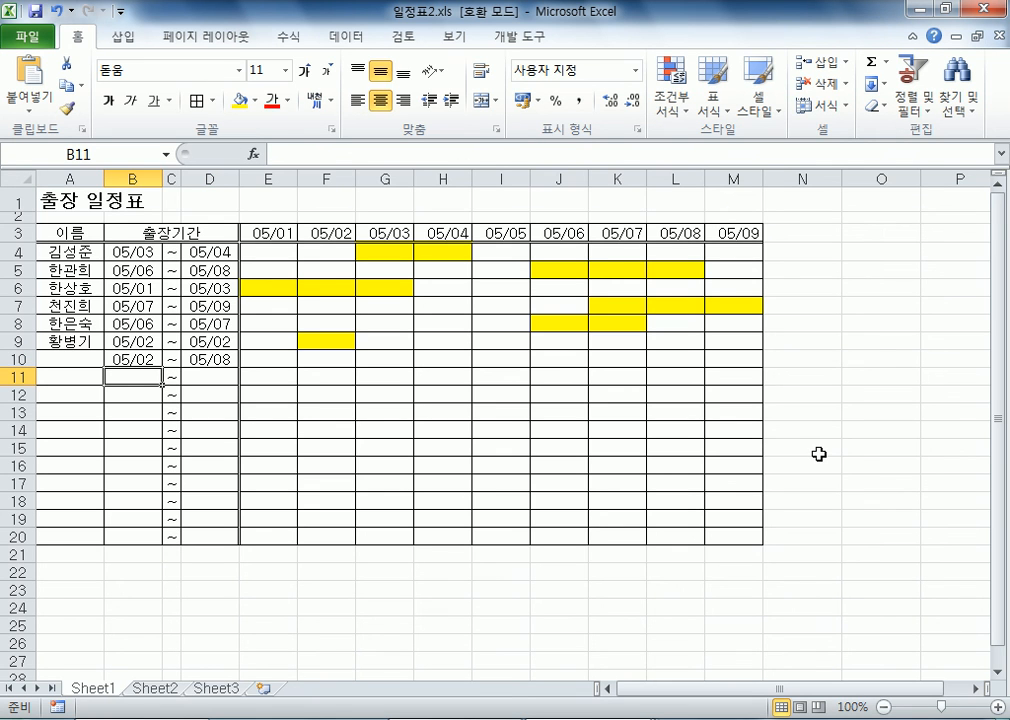
{"action": "left_click", "coordinate": [131, 357]}
{"action": "left_click", "coordinate": [208, 366]}
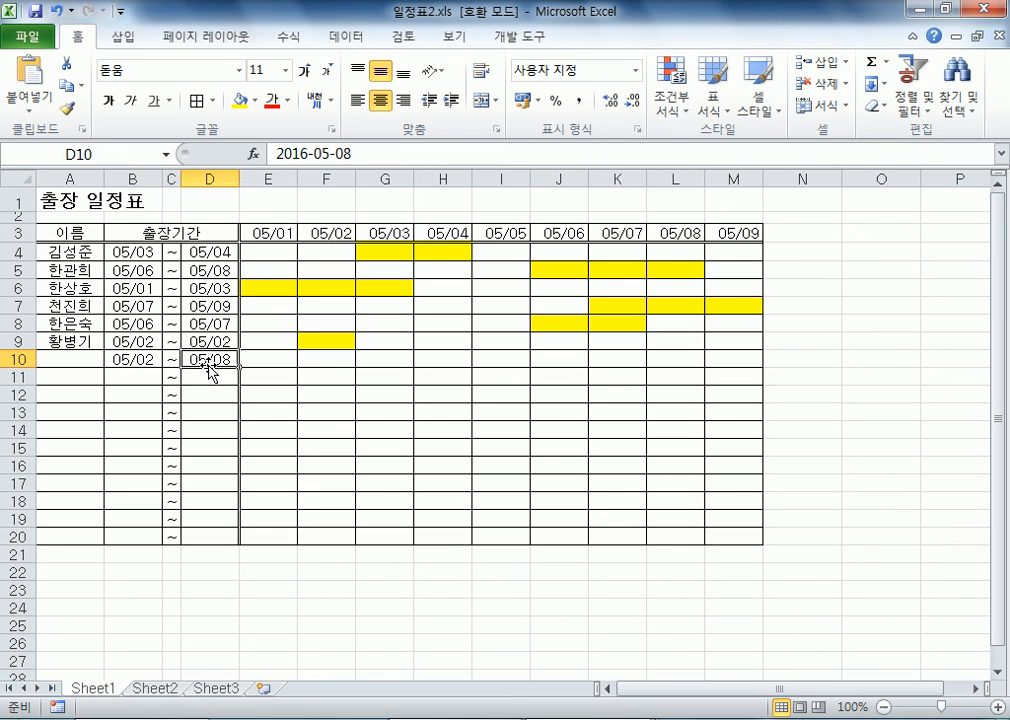
Step: Compare the stored start dates in B9 and B10 to check which year each one uses
{"action": "left_click", "coordinate": [344, 366]}
{"action": "left_click", "coordinate": [281, 251]}
{"action": "left_click", "coordinate": [131, 345]}
{"action": "left_click", "coordinate": [132, 360]}
{"action": "left_click", "coordinate": [138, 352]}
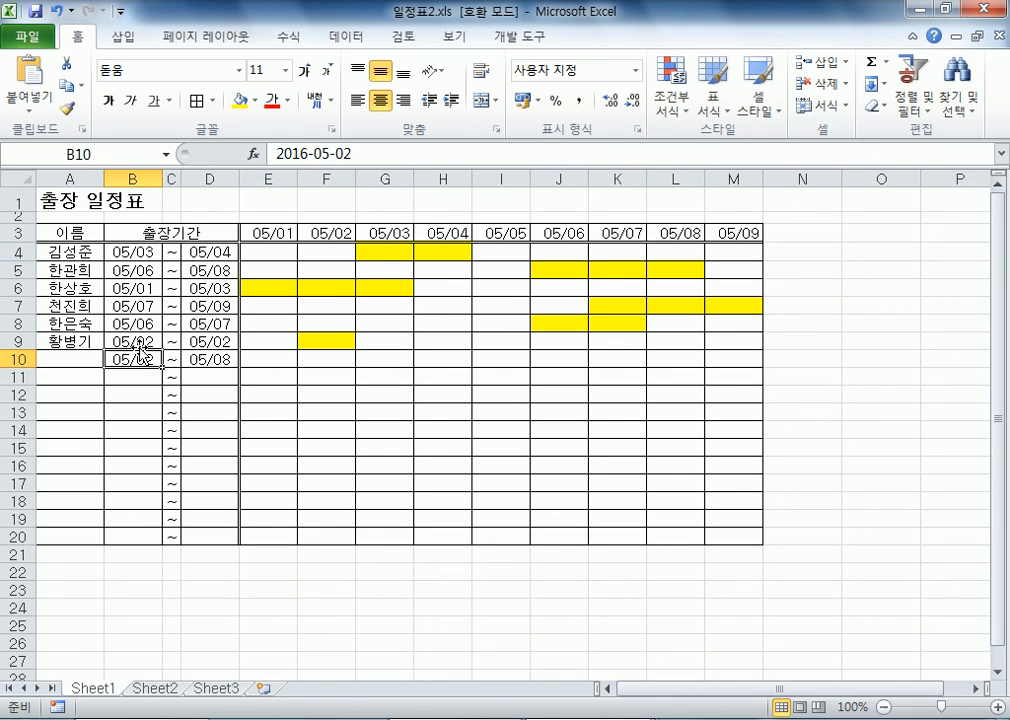
{"action": "left_click", "coordinate": [134, 345]}
{"action": "left_click", "coordinate": [135, 358]}
{"action": "left_click", "coordinate": [131, 343]}
Step: Re-enter the test trip in row 10 with start date 2007-5-2 in B10 and end date 2007-5-8 in D10
{"action": "left_click", "coordinate": [133, 358]}
{"action": "type", "text": "2007-"}
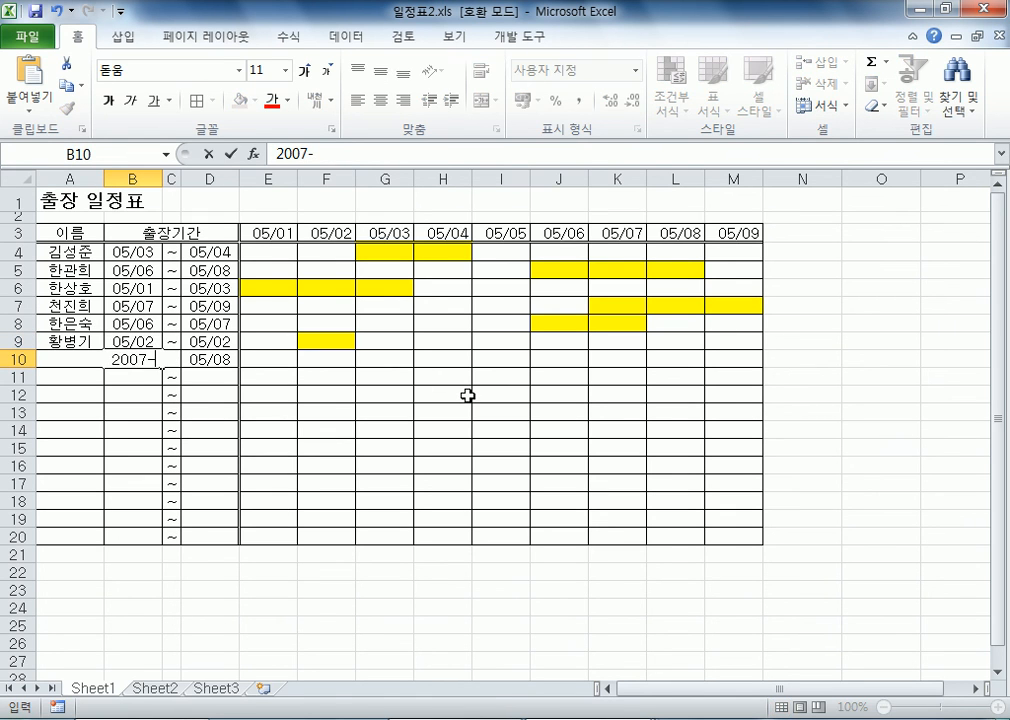
{"action": "type", "text": "5-2"}
{"action": "key", "text": "Tab"}
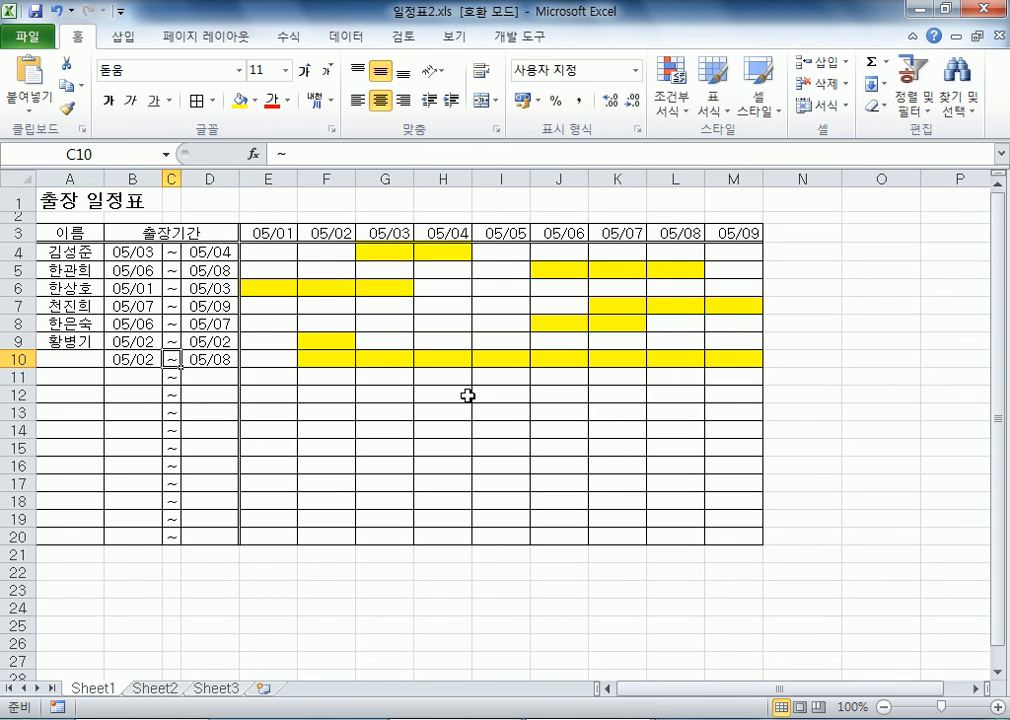
{"action": "key", "text": "Tab"}
{"action": "type", "text": "2007-5-8"}
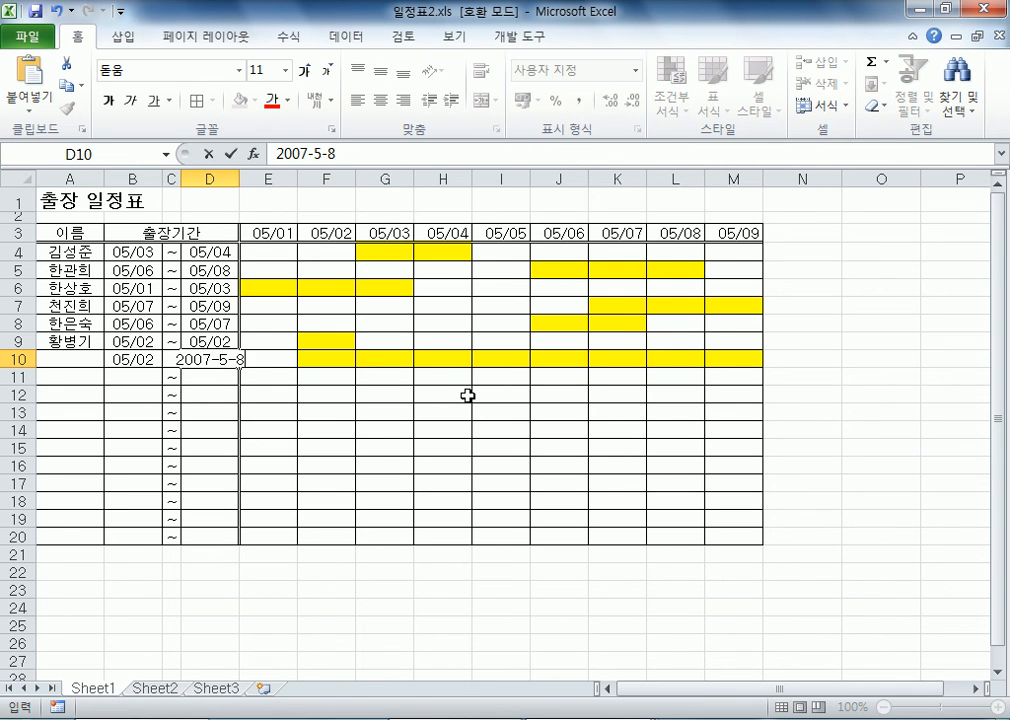
{"action": "key", "text": "Return"}
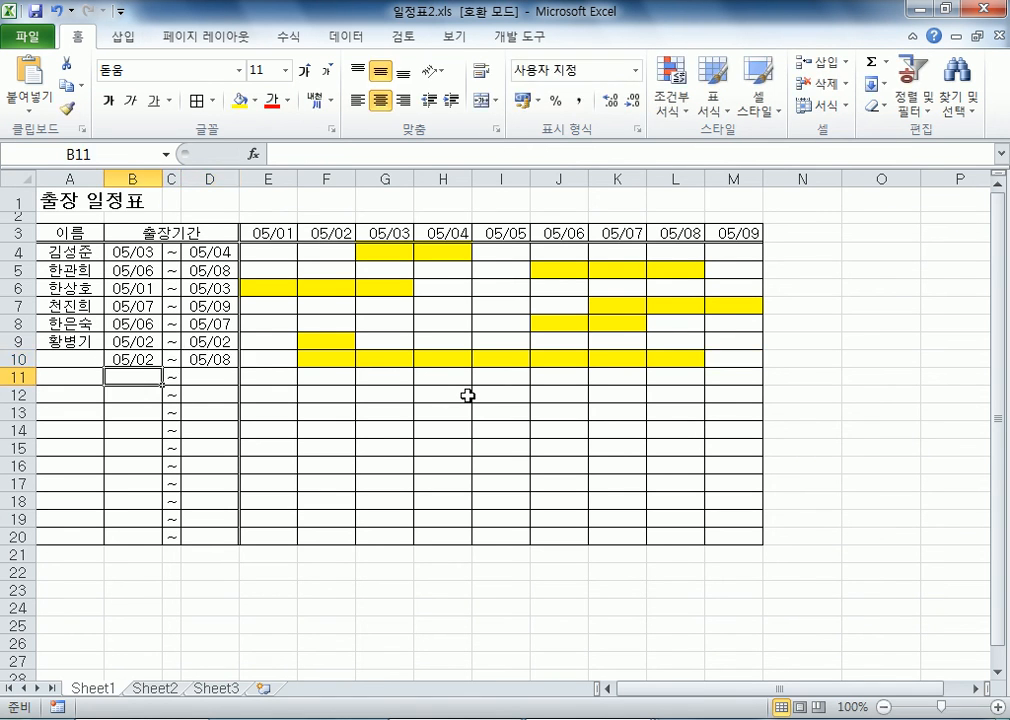
Step: Open the conditional formatting rule applied to E4:M20 for editing and copy its whole formula
{"action": "left_click_drag", "start_coordinate": [272, 252], "coordinate": [715, 535]}
{"action": "left_click", "coordinate": [674, 100]}
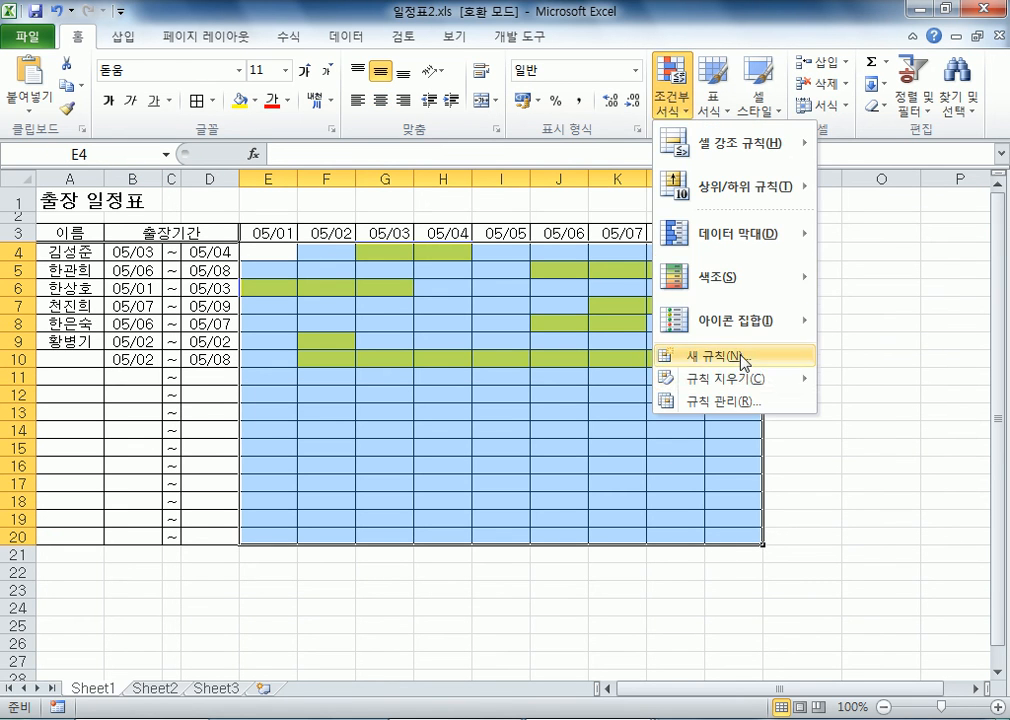
{"action": "left_click", "coordinate": [712, 402]}
{"action": "double_click", "coordinate": [334, 158]}
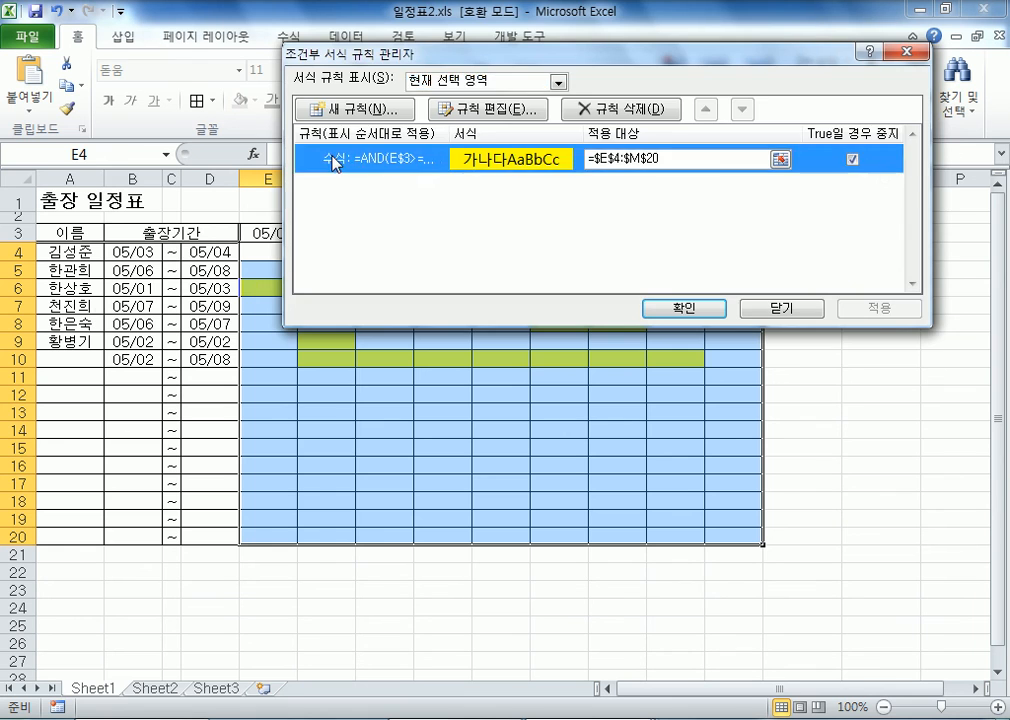
{"action": "left_click_drag", "start_coordinate": [577, 235], "coordinate": [424, 235]}
Step: Switch to Notepad and paste the rule formula below the existing notes, with a dashed separator line above it
{"action": "key", "text": "alt+Tab"}
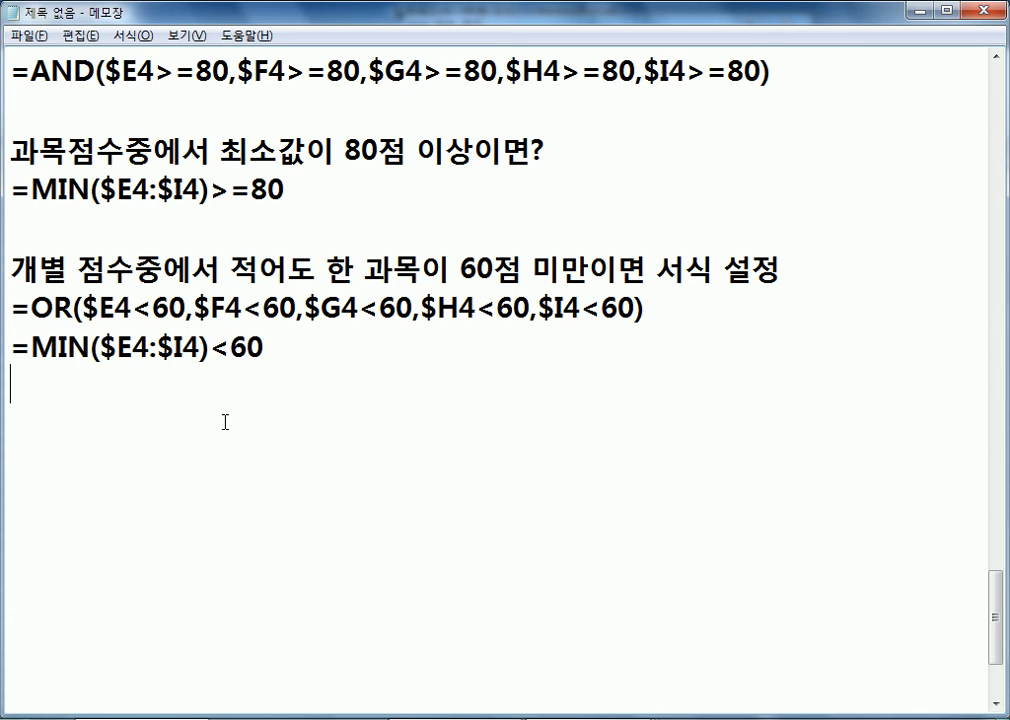
{"action": "key", "text": "Return"}
{"action": "key", "text": "ctrl+v"}
{"action": "key", "text": "Up"}
{"action": "key", "text": "Return"}
{"action": "type", "text": "--------------"}
{"action": "key", "text": "Return"}
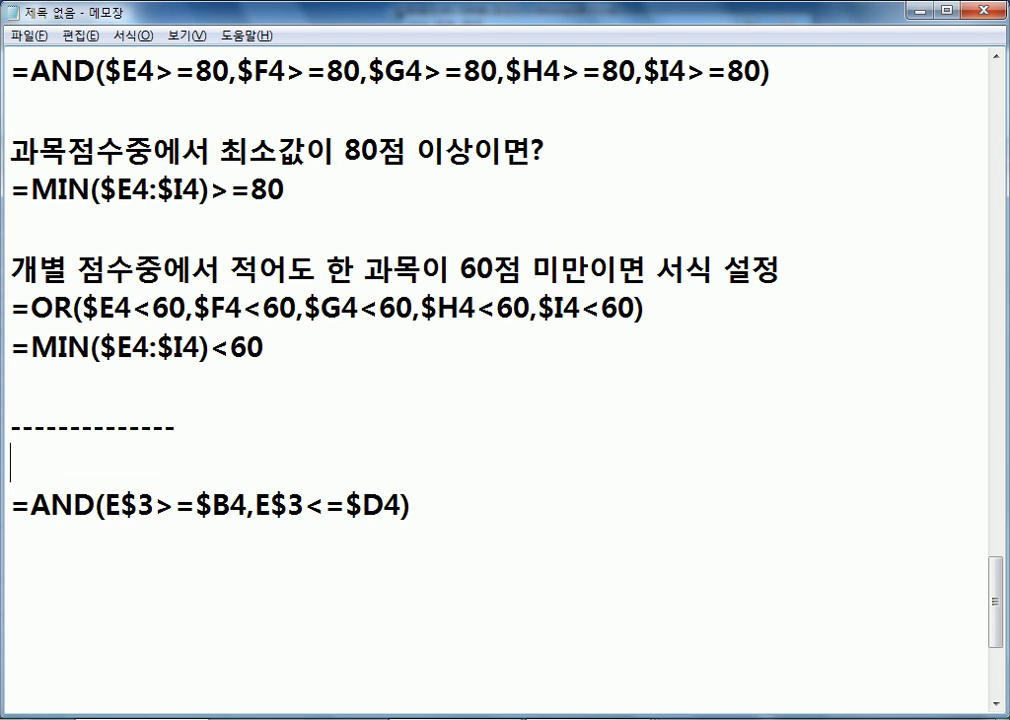
Step: Add the heading 날짜에서 일정표에 표시하기 between the dashed separator and the pasted AND formula
{"action": "scroll", "coordinate": [194, 365], "scroll_direction": "down", "scroll_amount": 3}
{"action": "type", "text": "날"}
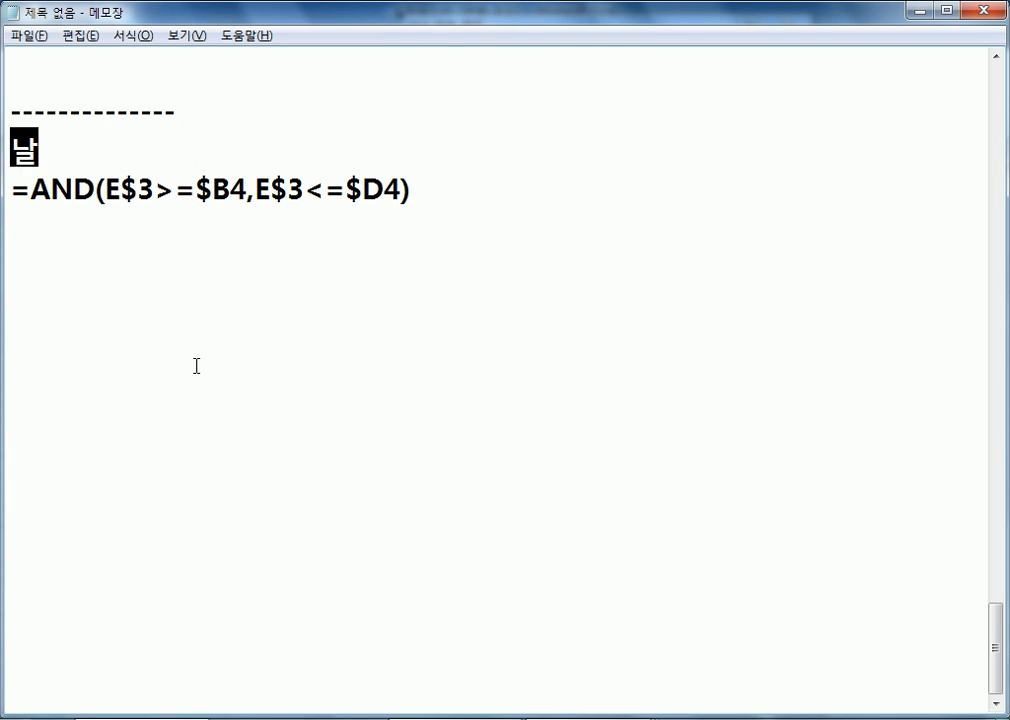
{"action": "type", "text": "짜옛서 "}
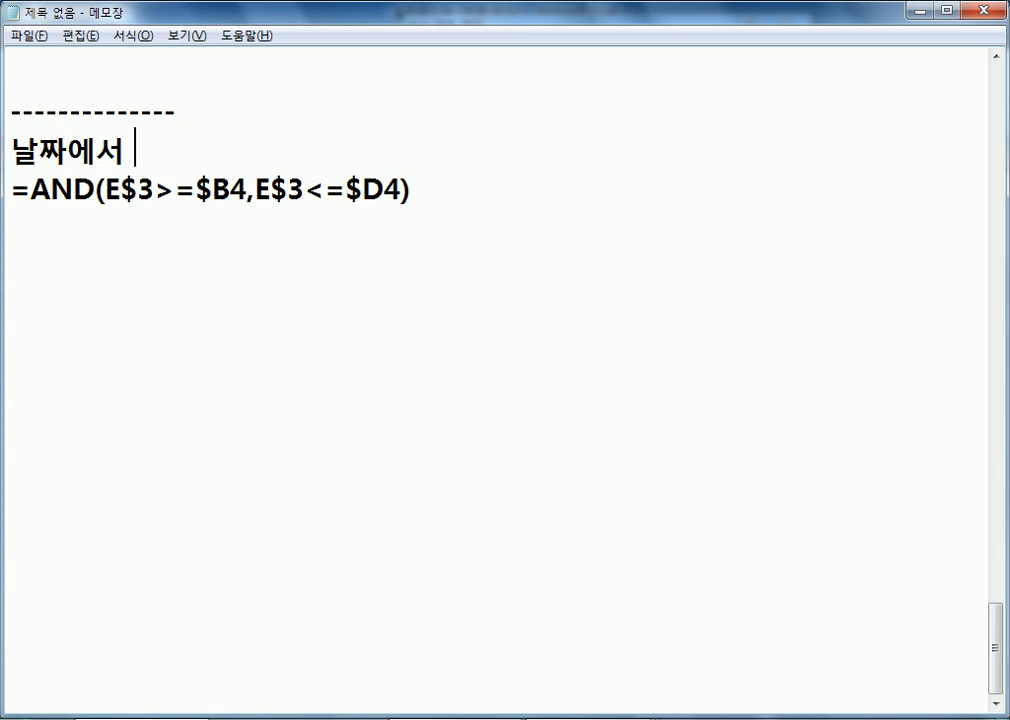
{"action": "type", "text": "일정"}
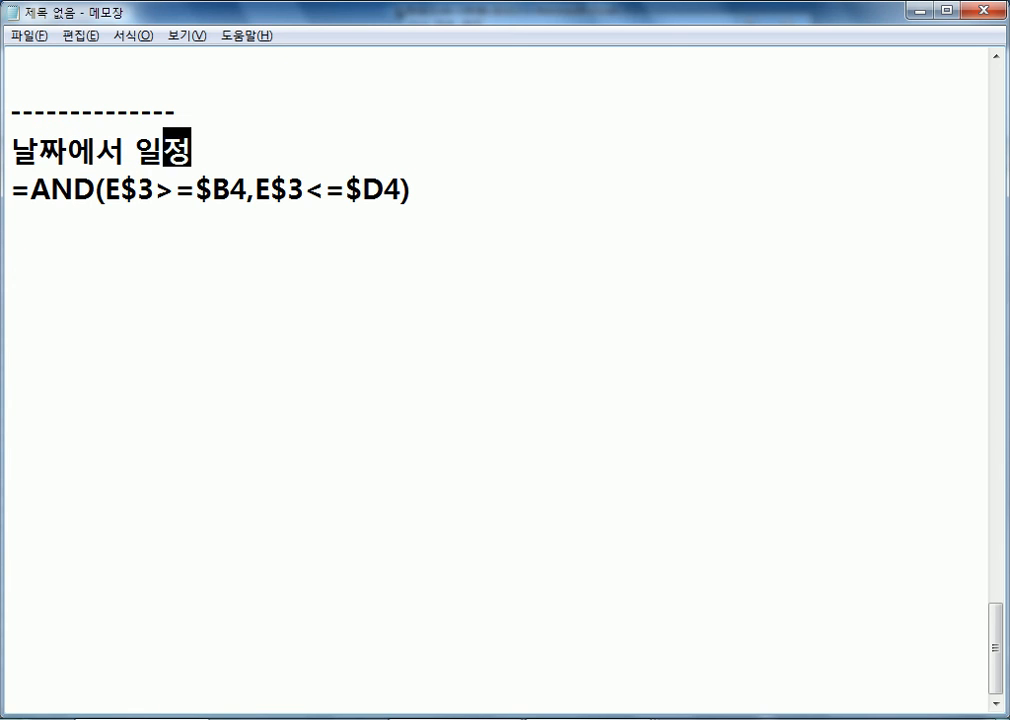
{"action": "type", "text": "표에 "}
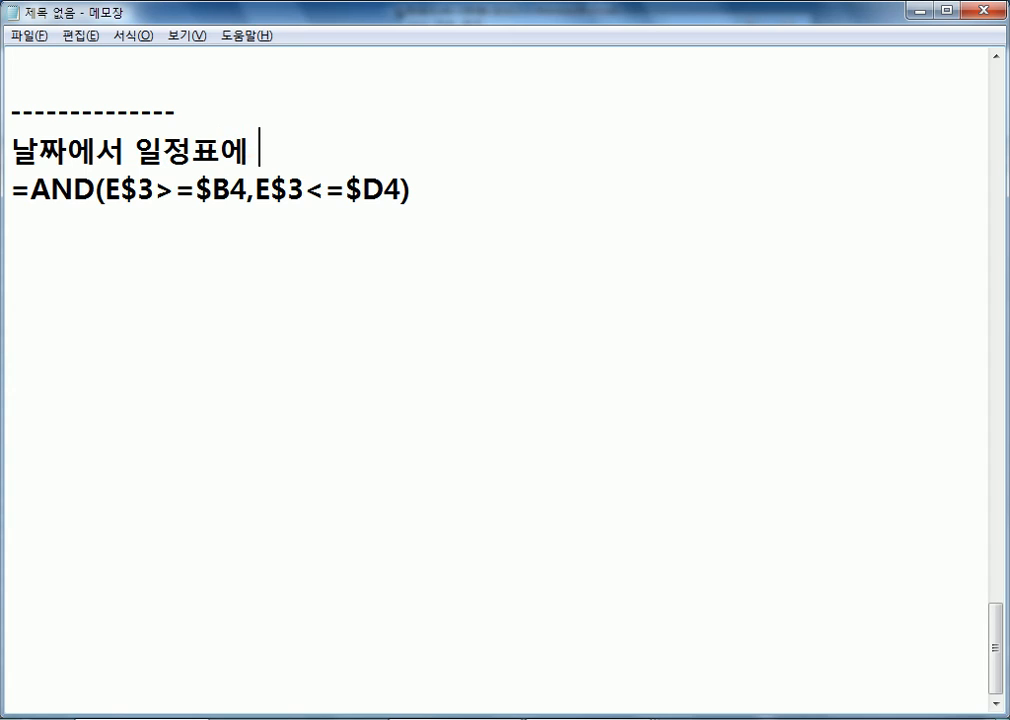
{"action": "type", "text": "표시하기"}
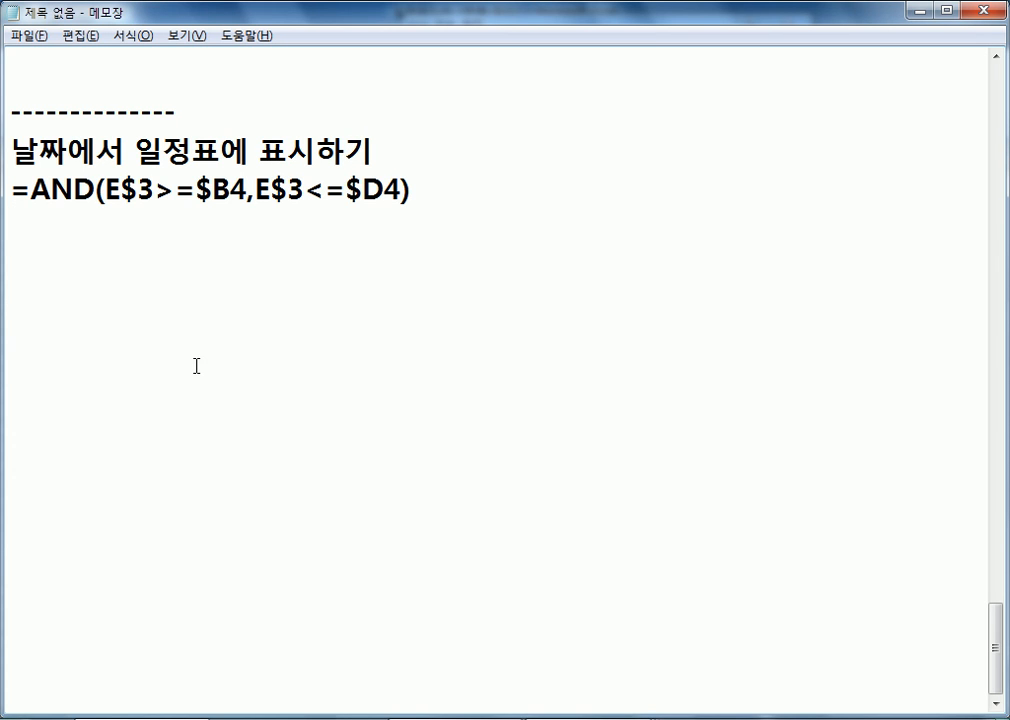
Step: Move the Notepad window down to uncover the schedule, and close Excel's rule editor and rule manager with their settings accepted
{"action": "left_click_drag", "start_coordinate": [300, 16], "coordinate": [427, 407]}
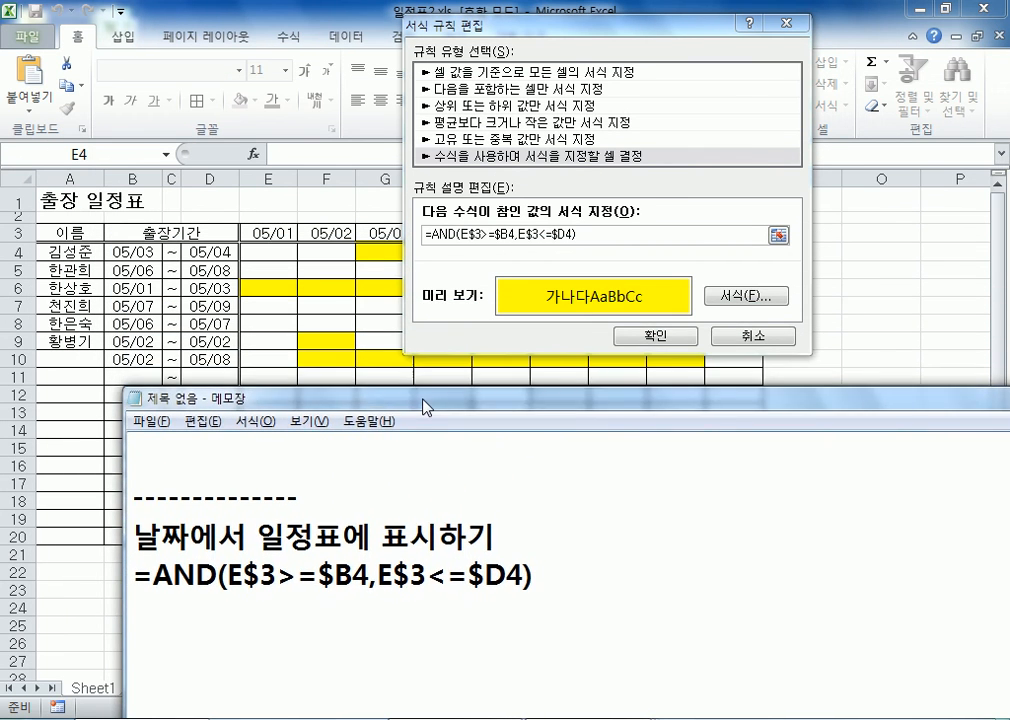
{"action": "left_click", "coordinate": [651, 338]}
{"action": "left_click", "coordinate": [651, 340]}
{"action": "left_click", "coordinate": [676, 318]}
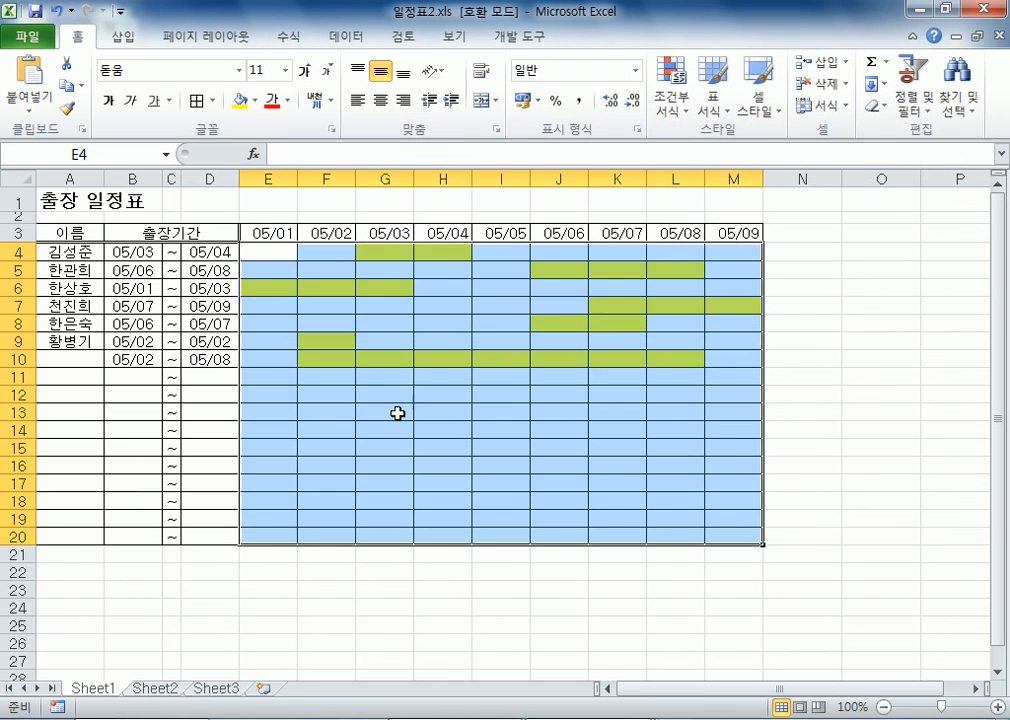
Step: Return to Notepad and examine the E$3, $D4 and $3 references in the AND formula against the schedule
{"action": "key", "text": "alt+Tab"}
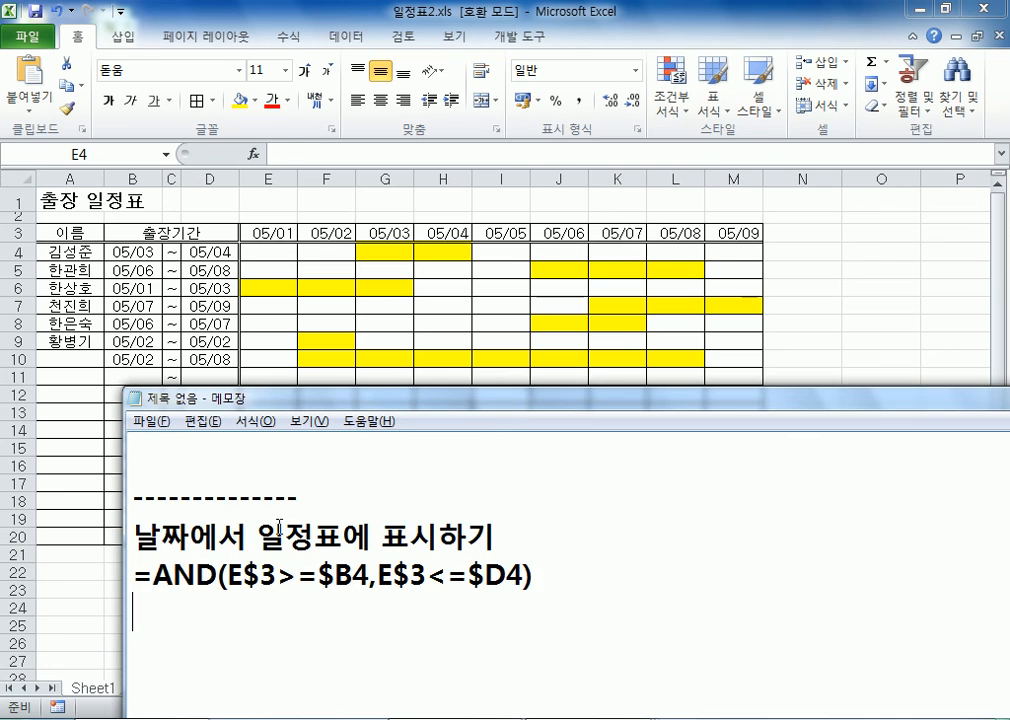
{"action": "scroll", "coordinate": [277, 533], "scroll_direction": "down", "scroll_amount": 1}
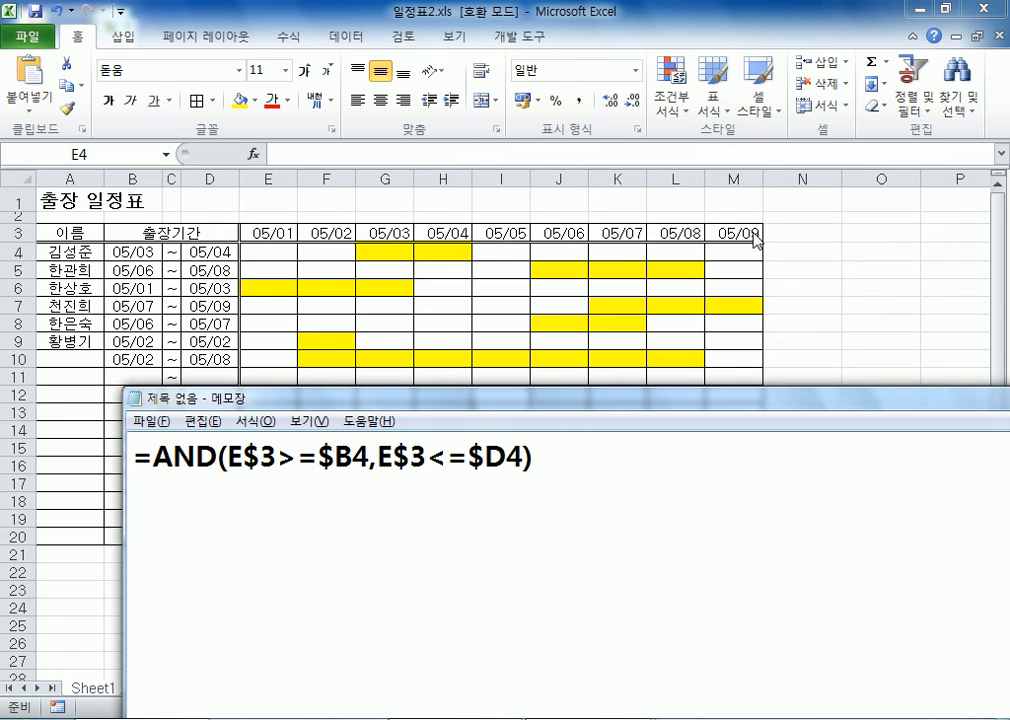
{"action": "left_click_drag", "start_coordinate": [227, 458], "coordinate": [277, 458]}
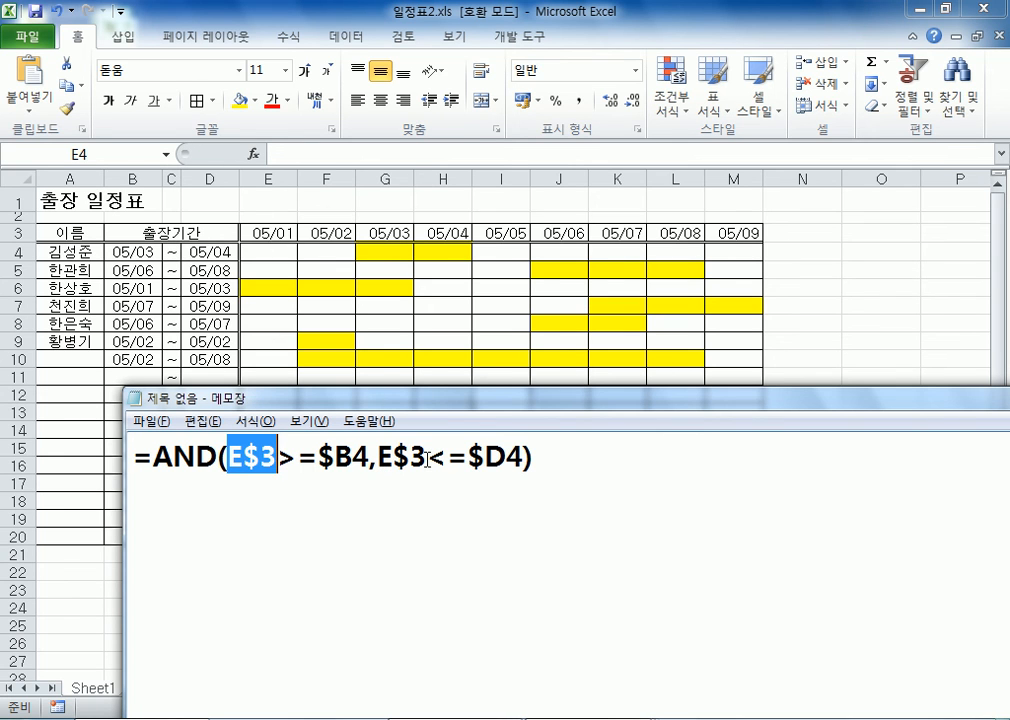
{"action": "left_click_drag", "start_coordinate": [469, 458], "coordinate": [526, 458]}
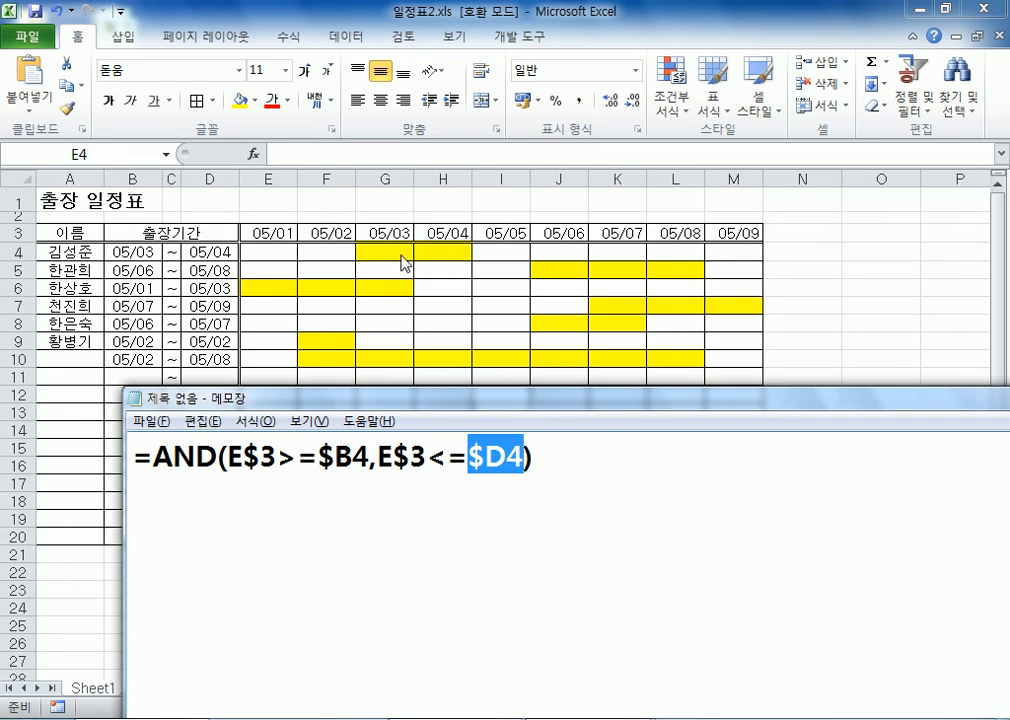
{"action": "left_click_drag", "start_coordinate": [244, 457], "coordinate": [261, 457]}
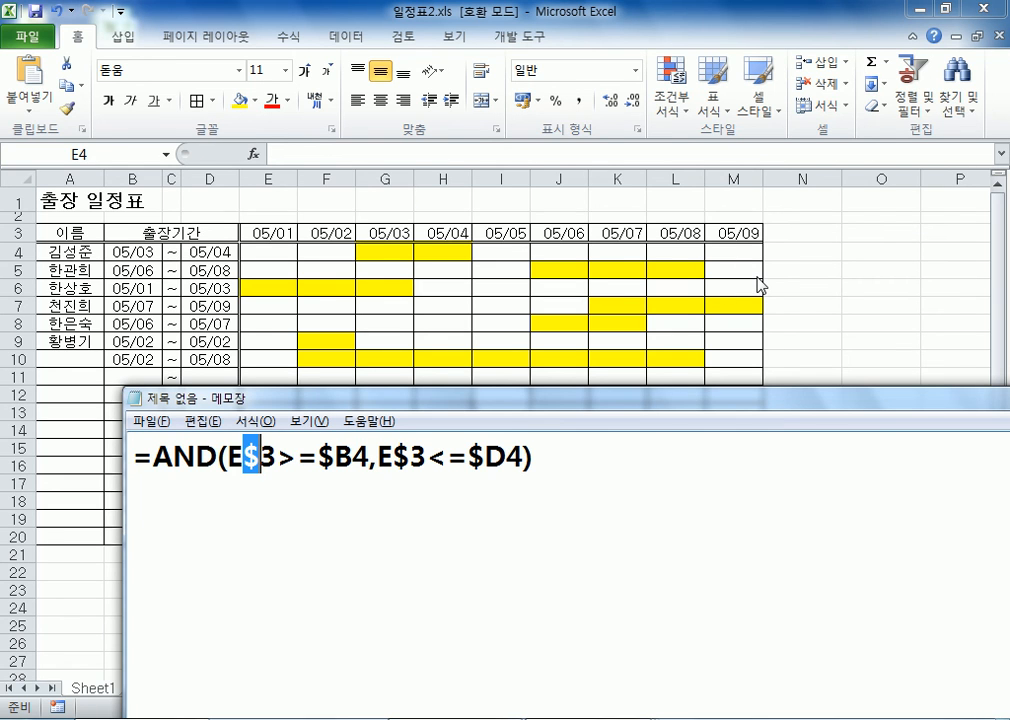
{"action": "left_click_drag", "start_coordinate": [279, 452], "coordinate": [244, 452]}
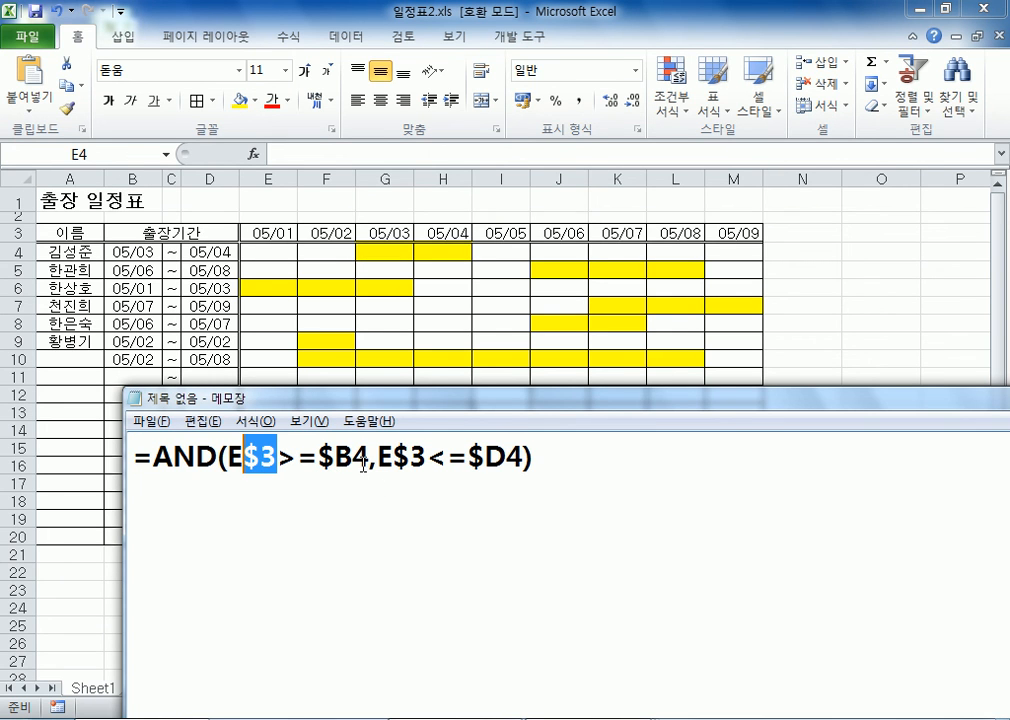
Step: Add the explanation line 3번째 줄에 있는 날짜와 B칸에 있는 날짜를 비교, below the AND formula
{"action": "key", "text": "End"}
{"action": "key", "text": "Return"}
{"action": "type", "text": "3번"}
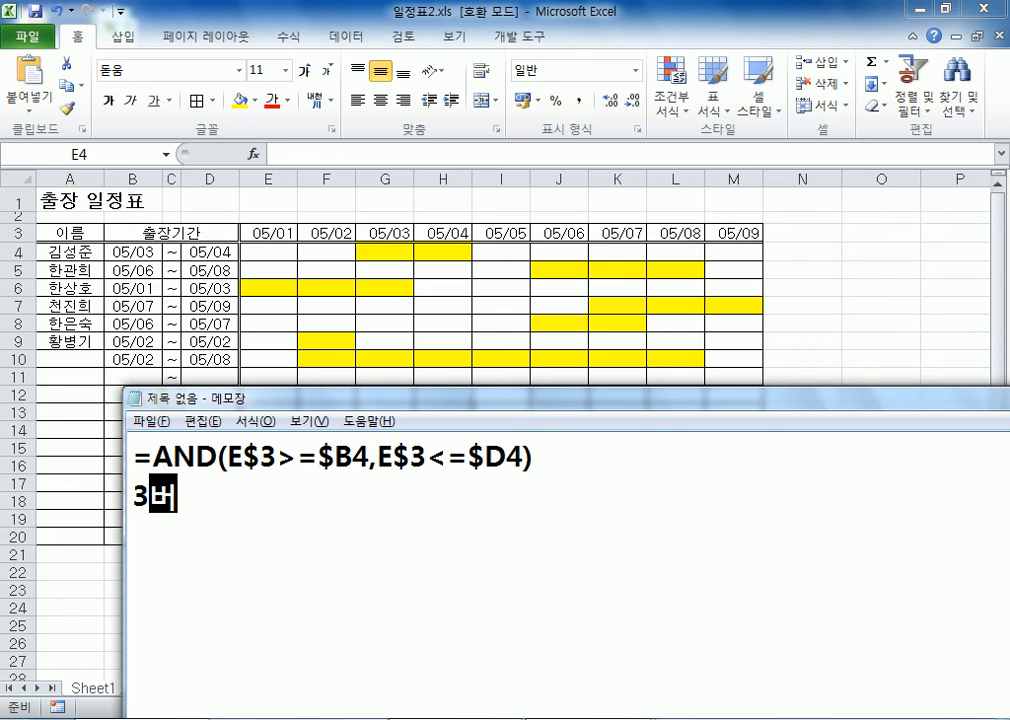
{"action": "type", "text": "째"}
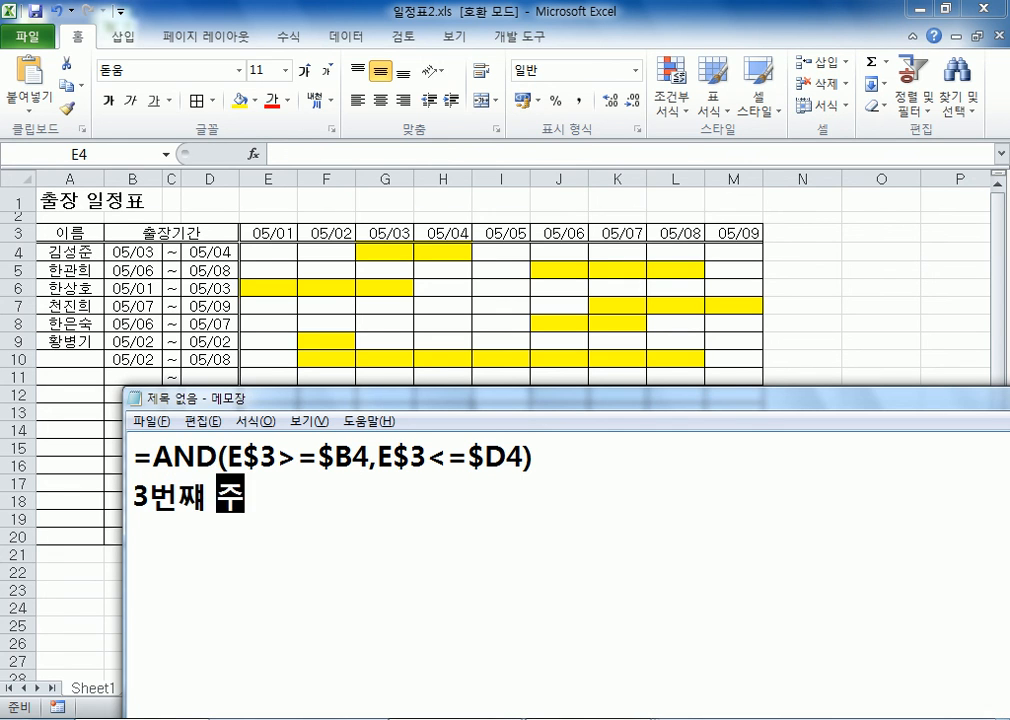
{"action": "type", "text": " 줄에 "}
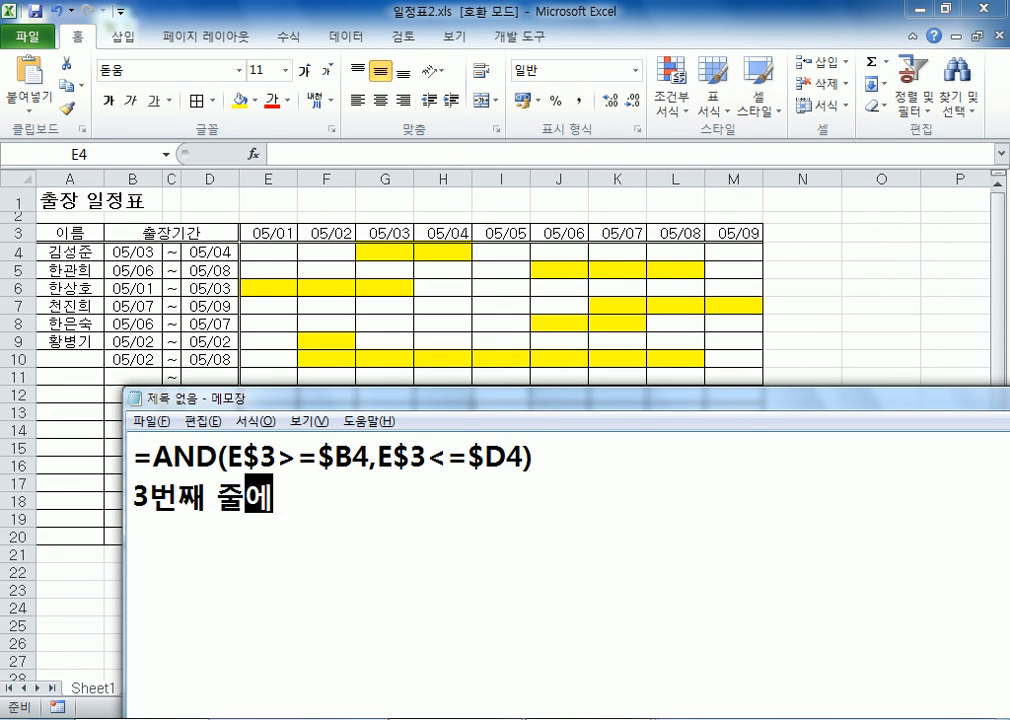
{"action": "type", "text": "있는 날짜오"}
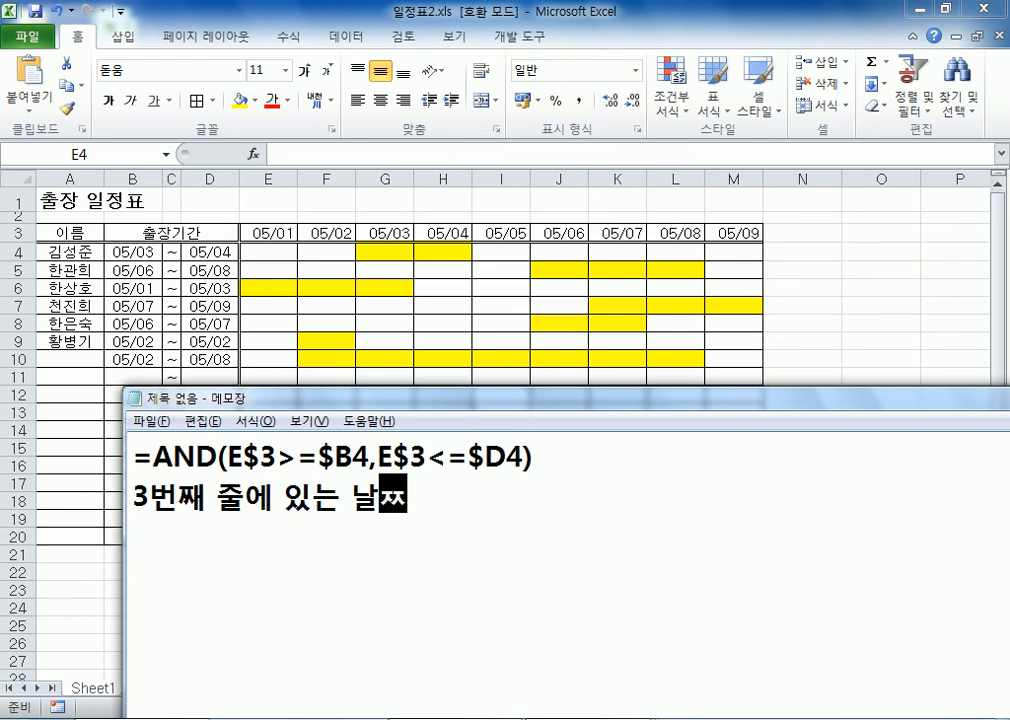
{"action": "type", "text": "ㅏ "}
{"action": "type", "text": "b"}
{"action": "key", "text": "BackSpace"}
{"action": "type", "text": "B칸에 "}
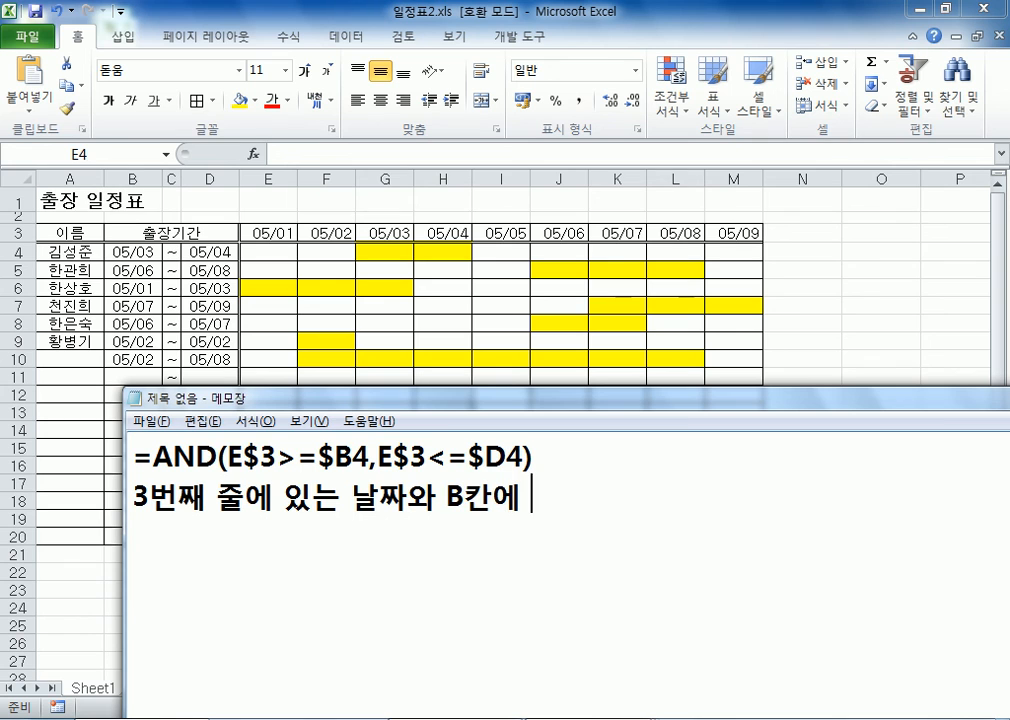
{"action": "type", "text": "있는 날ㅉㅏ를 비교,"}
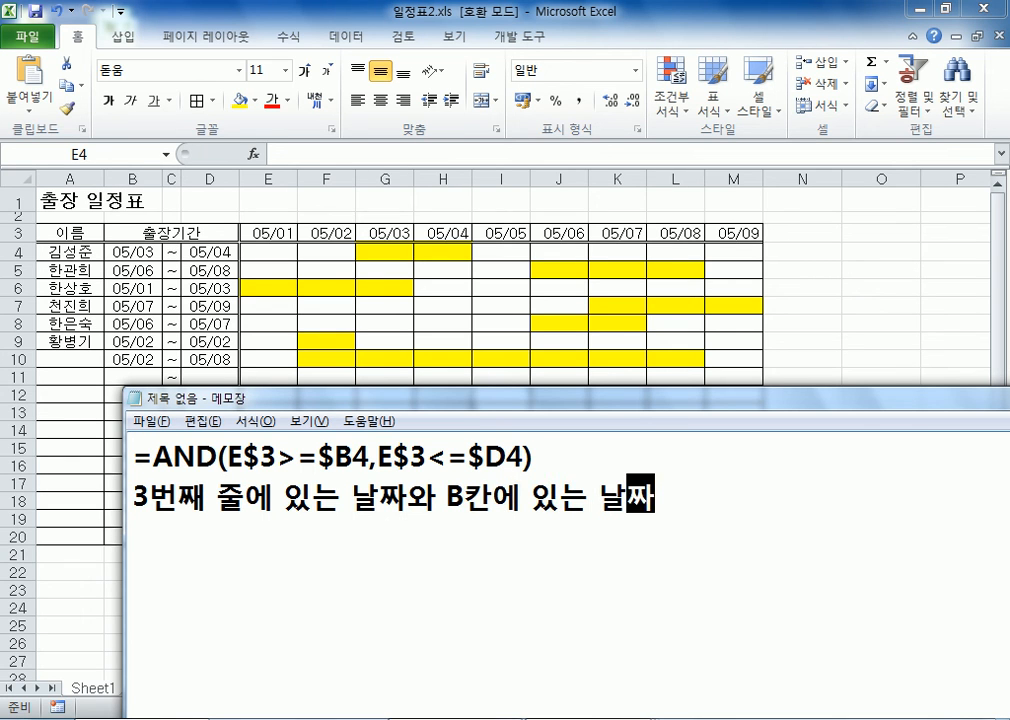
{"action": "key", "text": "Return"}
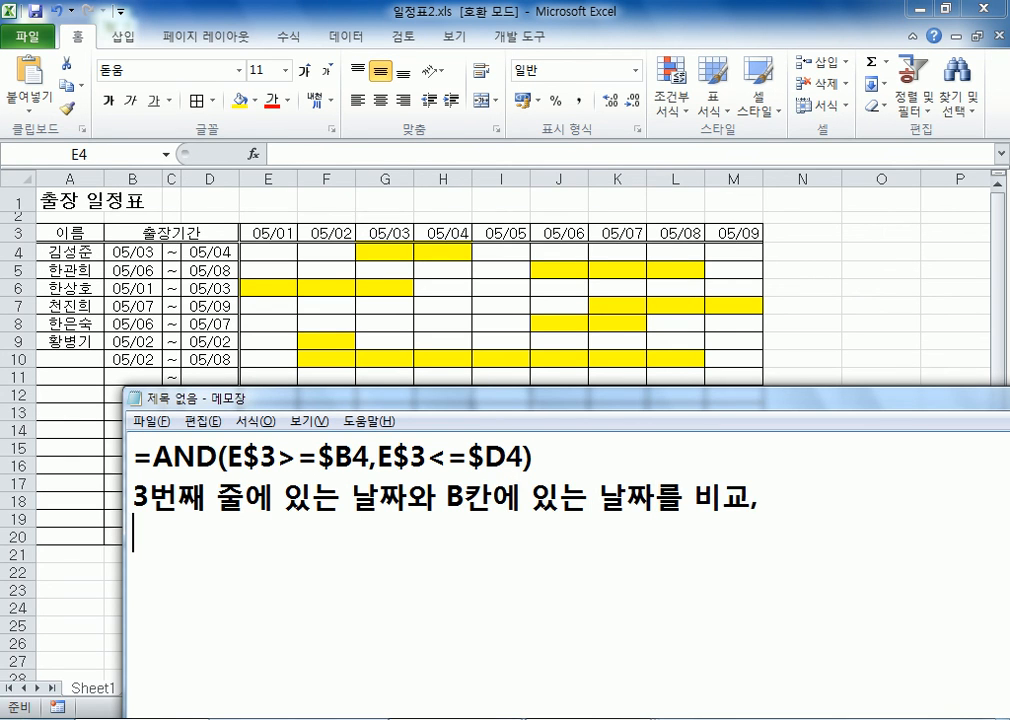
Step: Add a second explanation line reading 3번째 줄에 있는 날짜와 D칸에 있는 날짜를 비교
{"action": "type", "text": "3번째 줄에 있"}
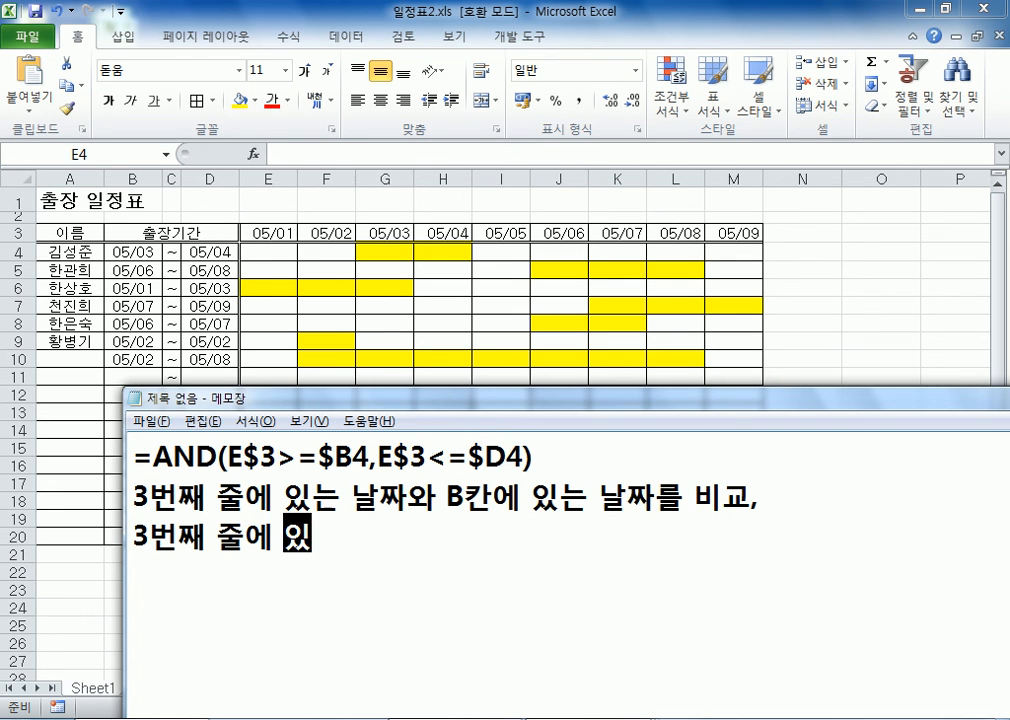
{"action": "type", "text": "는 ㄴ날짜와 "}
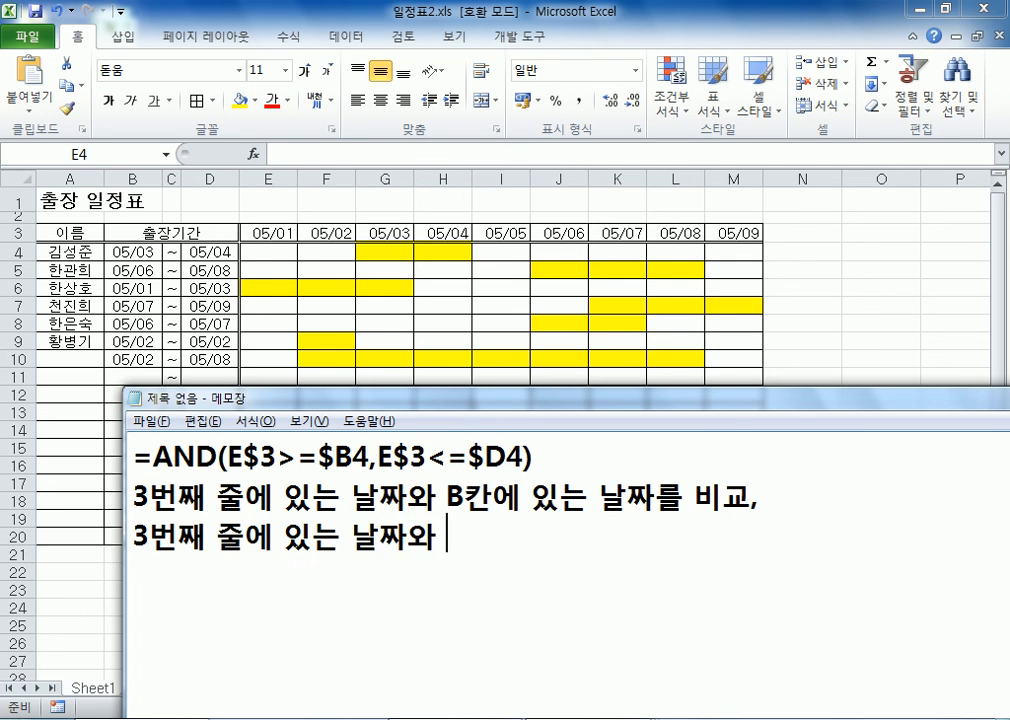
{"action": "type", "text": "d"}
{"action": "key", "text": "BackSpace"}
{"action": "type", "text": "D"}
{"action": "type", "text": "칸에 있는 ㄴ"}
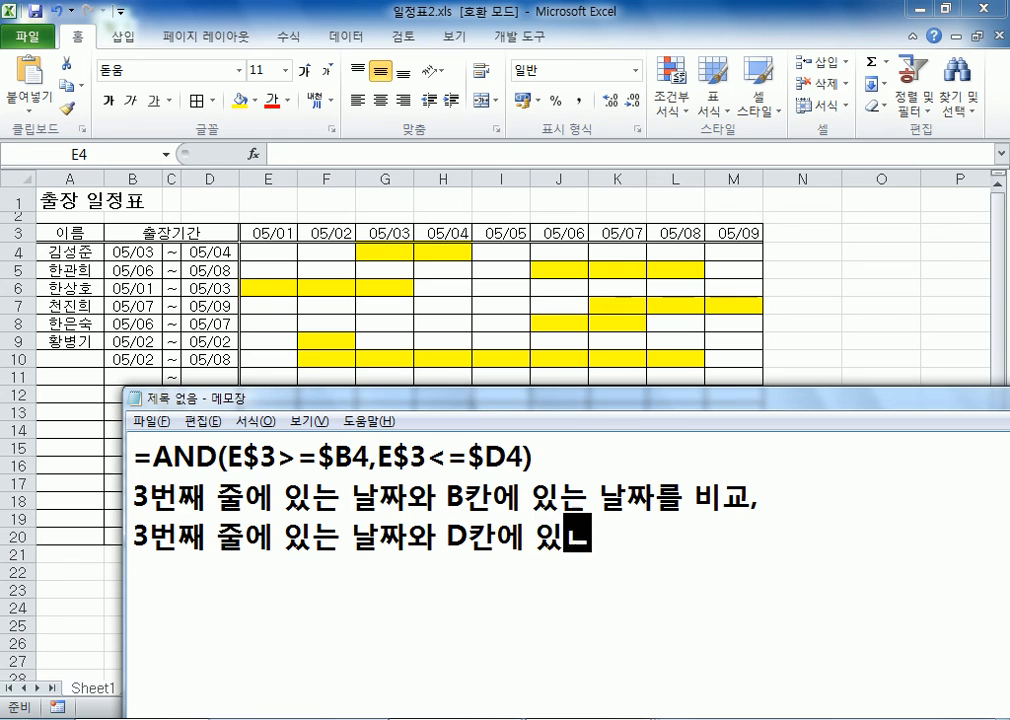
{"action": "type", "text": "날자를"}
{"action": "key", "text": "BackSpace"}
{"action": "key", "text": "BackSpace"}
{"action": "key", "text": "BackSpace"}
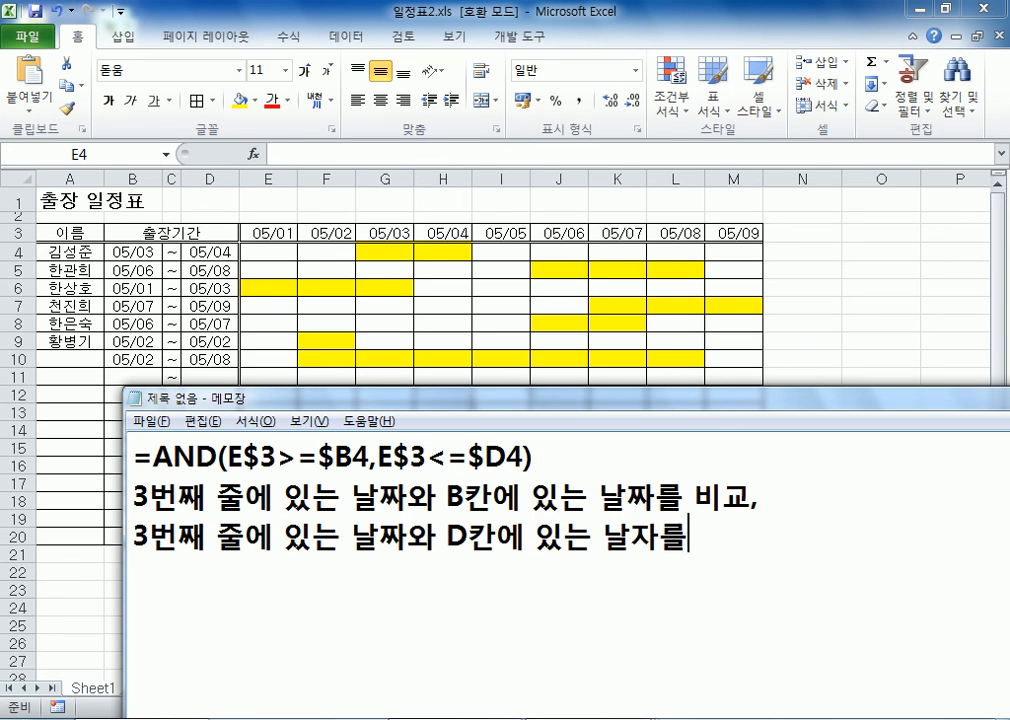
{"action": "type", "text": "짜를 비교"}
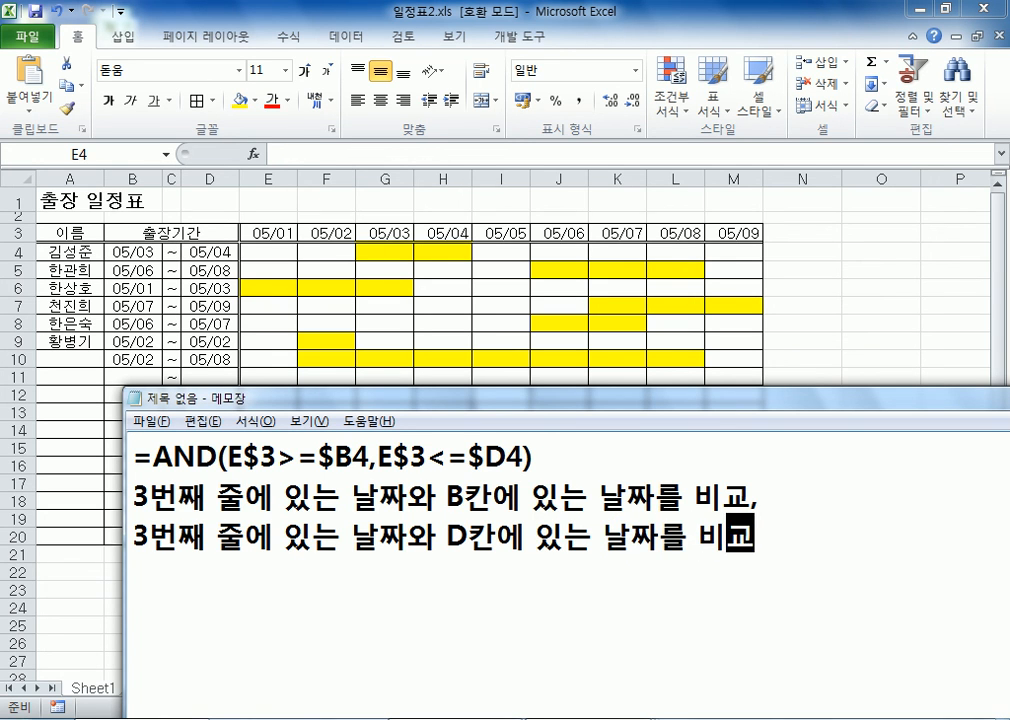
{"action": "key", "text": "Return"}
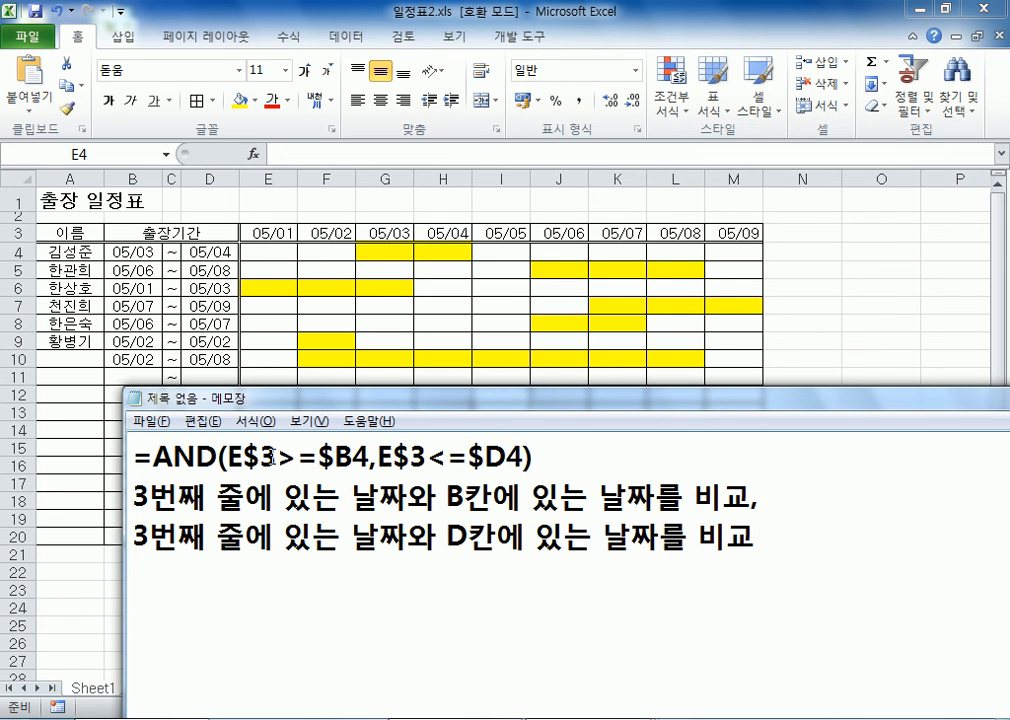
Step: Examine the fixed row 3 and fixed columns $B and $D in the Notepad AND formula against the schedule
{"action": "left_click_drag", "start_coordinate": [259, 458], "coordinate": [277, 458]}
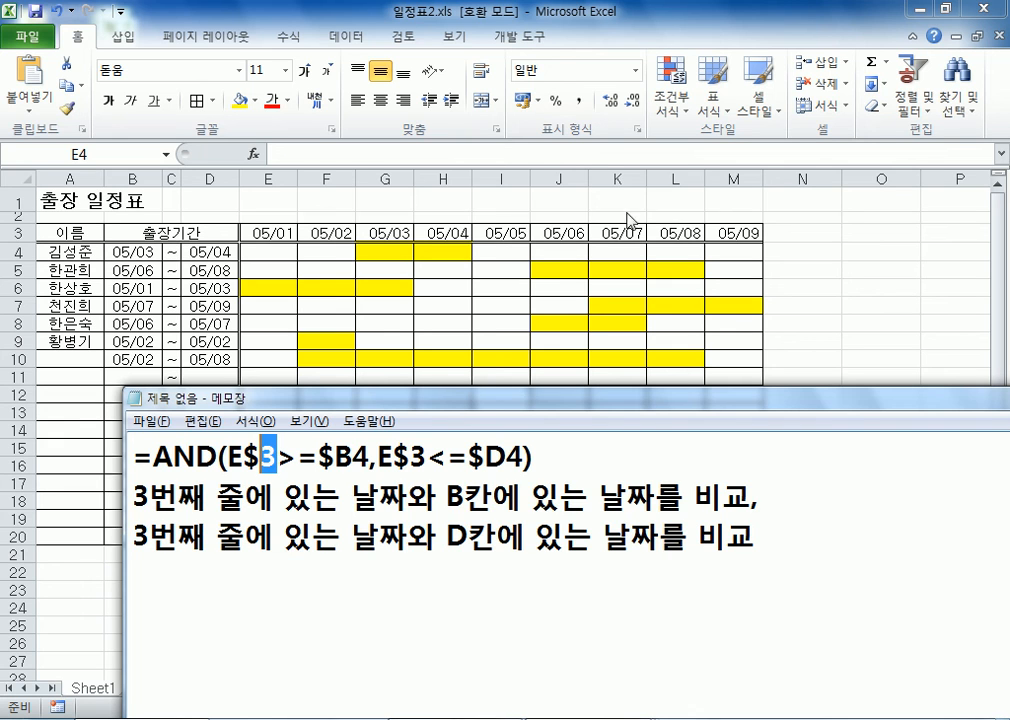
{"action": "left_click_drag", "start_coordinate": [355, 458], "coordinate": [318, 458]}
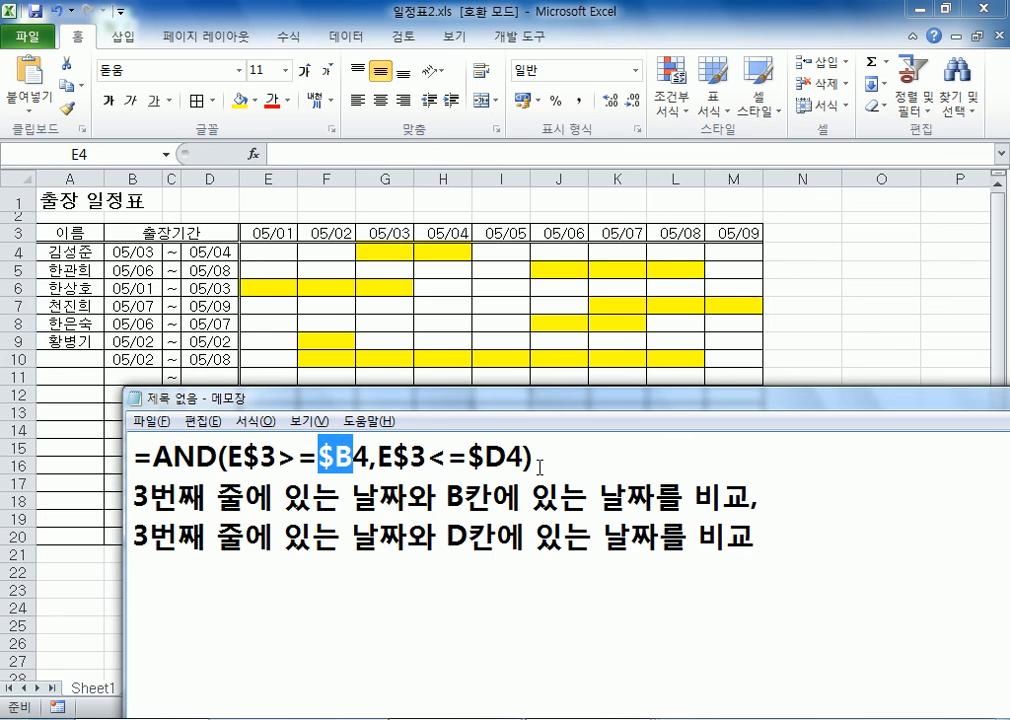
{"action": "left_click_drag", "start_coordinate": [510, 456], "coordinate": [470, 458]}
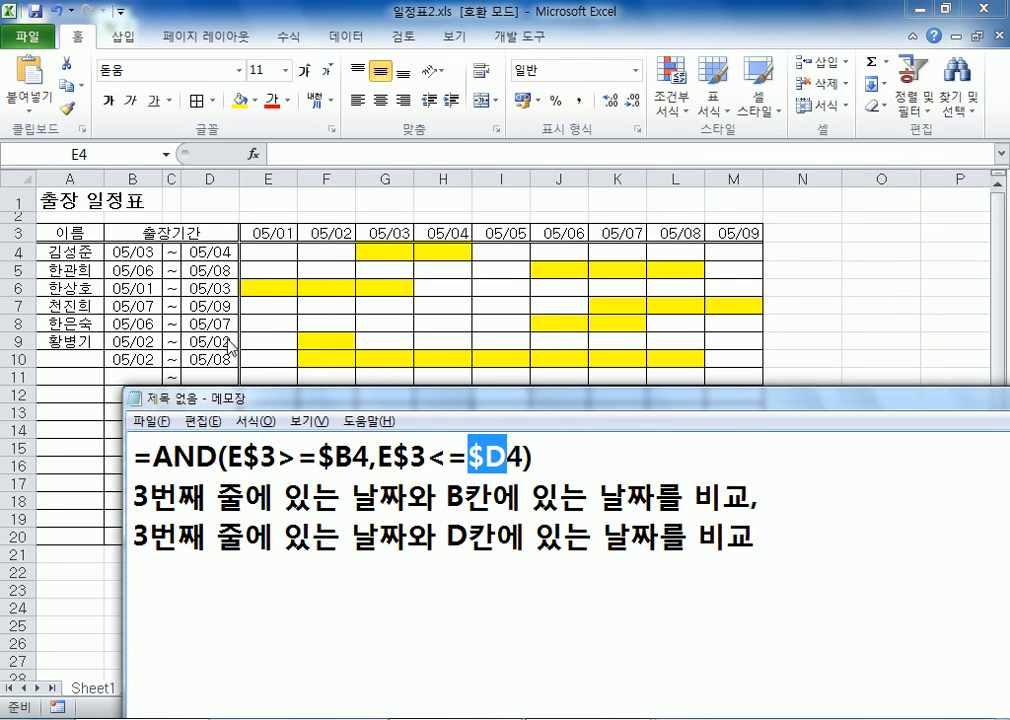
Step: Switch to Excel and enter the travellers' names in cells A10 and A11 of the schedule
{"action": "key", "text": "alt+Tab"}
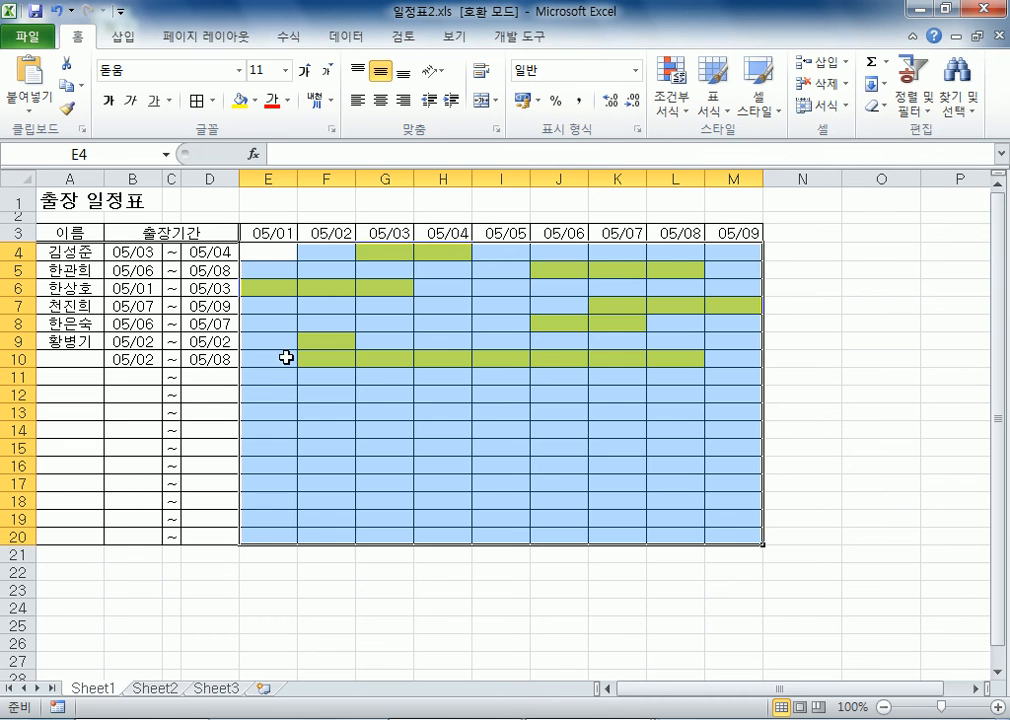
{"action": "left_click", "coordinate": [141, 386]}
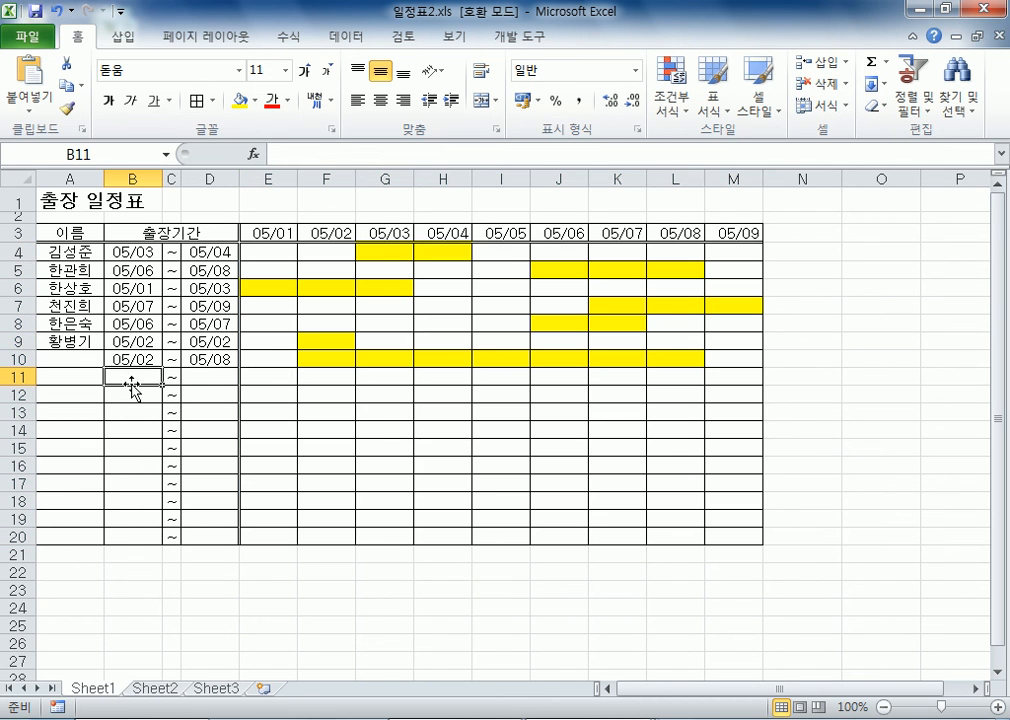
{"action": "left_click", "coordinate": [74, 357]}
{"action": "type", "text": "GHDRLFEHD"}
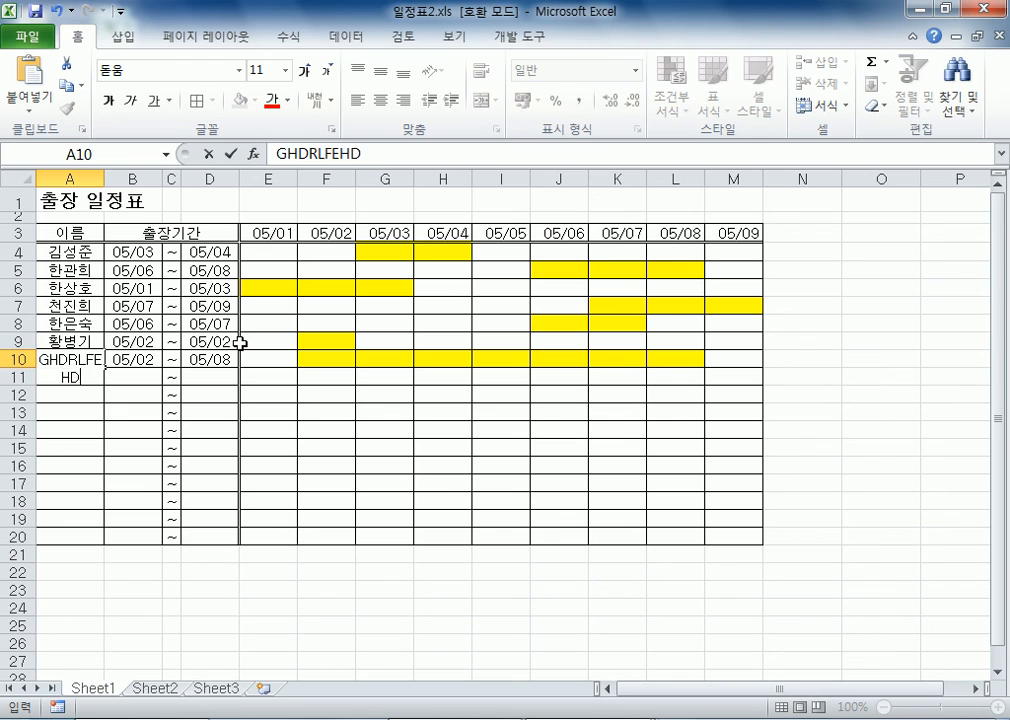
{"action": "key", "text": "Return"}
{"action": "key", "text": "Up"}
{"action": "type", "text": "홍길동"}
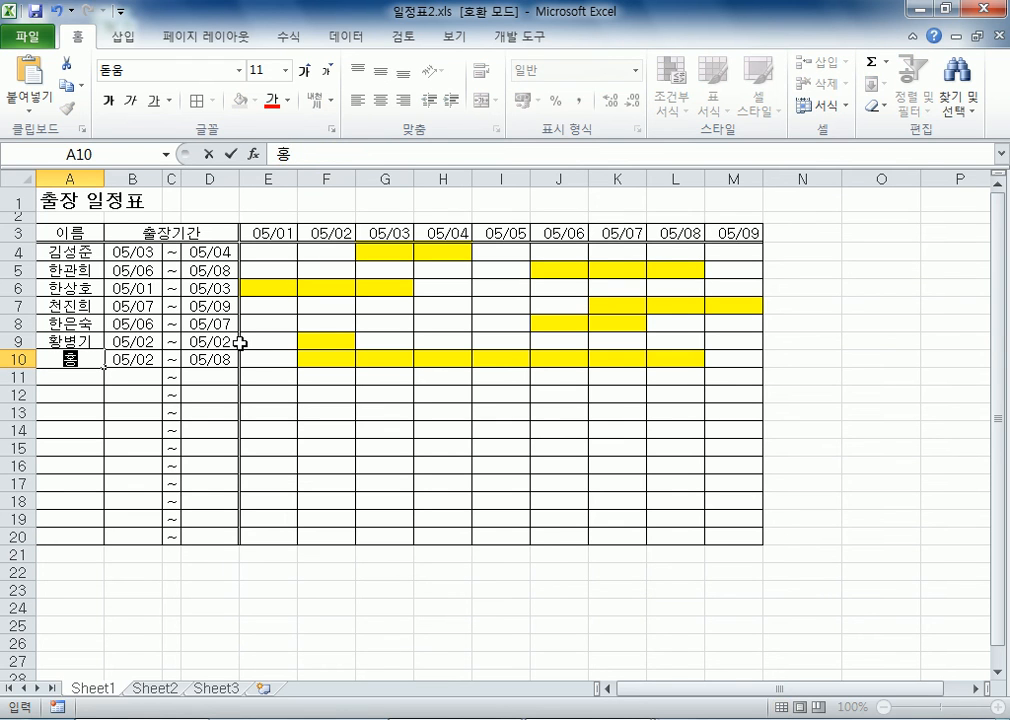
{"action": "key", "text": "Return"}
{"action": "type", "text": "일지매"}
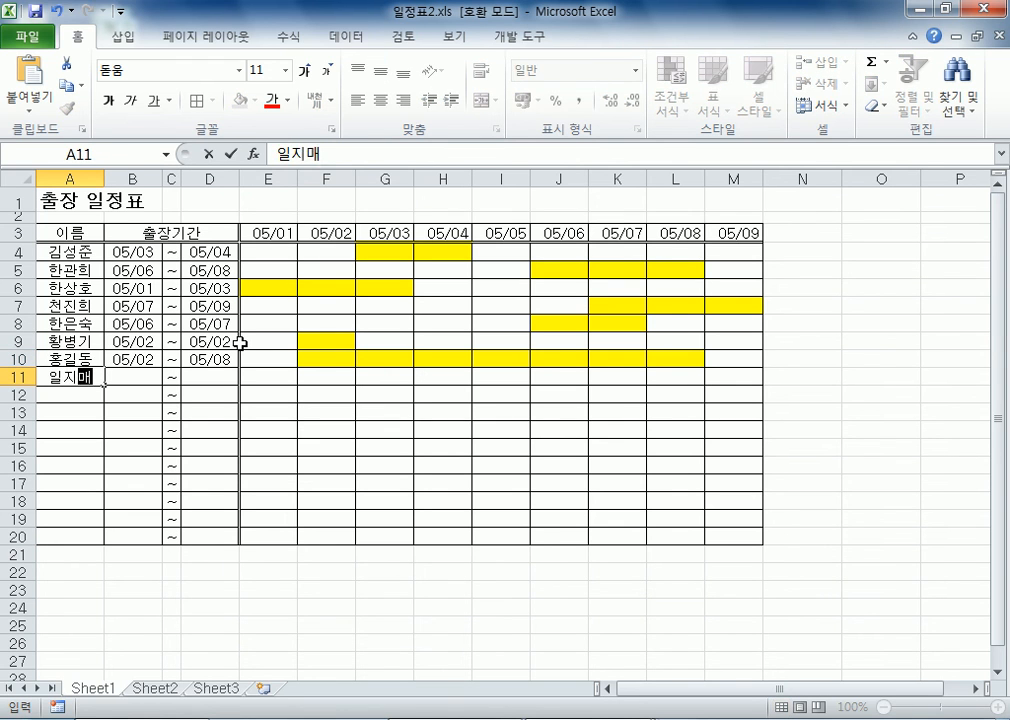
{"action": "key", "text": "Tab"}
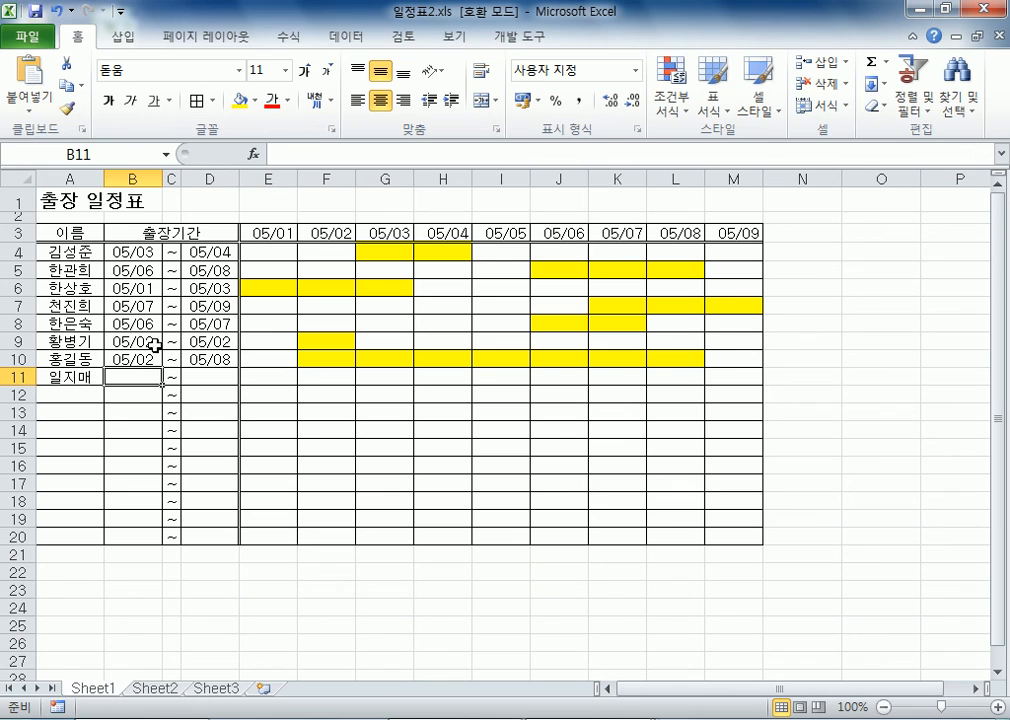
Step: Check the full dates, including the year, stored in the row 3 headers and in start-date cells B4 and B10
{"action": "left_click_drag", "start_coordinate": [266, 232], "coordinate": [724, 237]}
{"action": "left_click", "coordinate": [270, 233]}
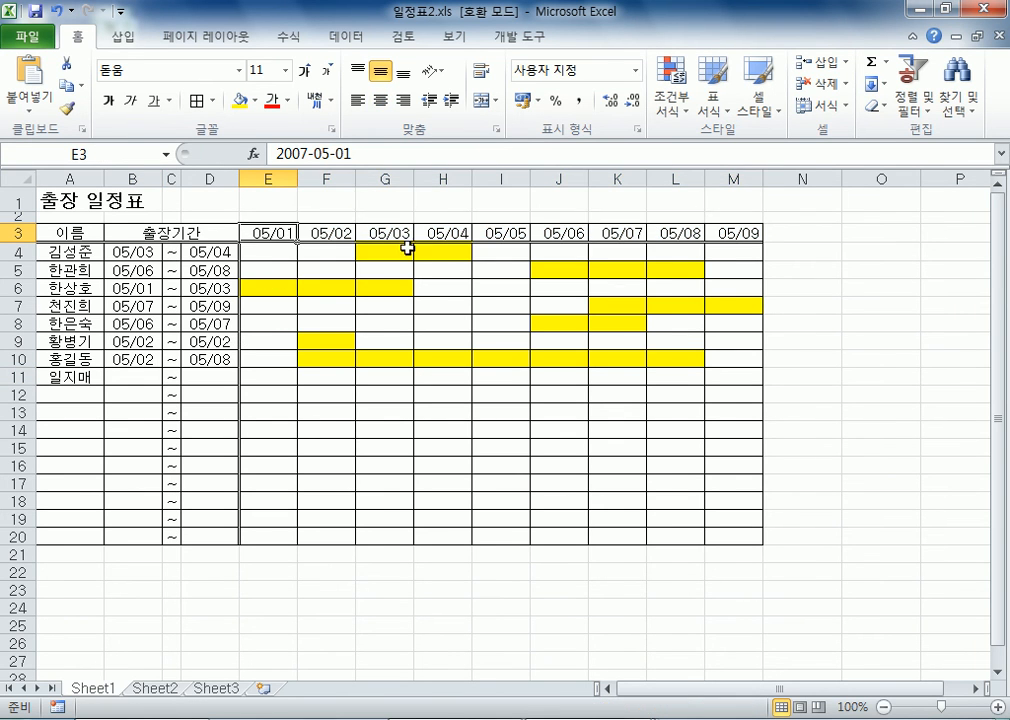
{"action": "left_click", "coordinate": [327, 232]}
{"action": "left_click", "coordinate": [394, 232]}
{"action": "left_click", "coordinate": [433, 232]}
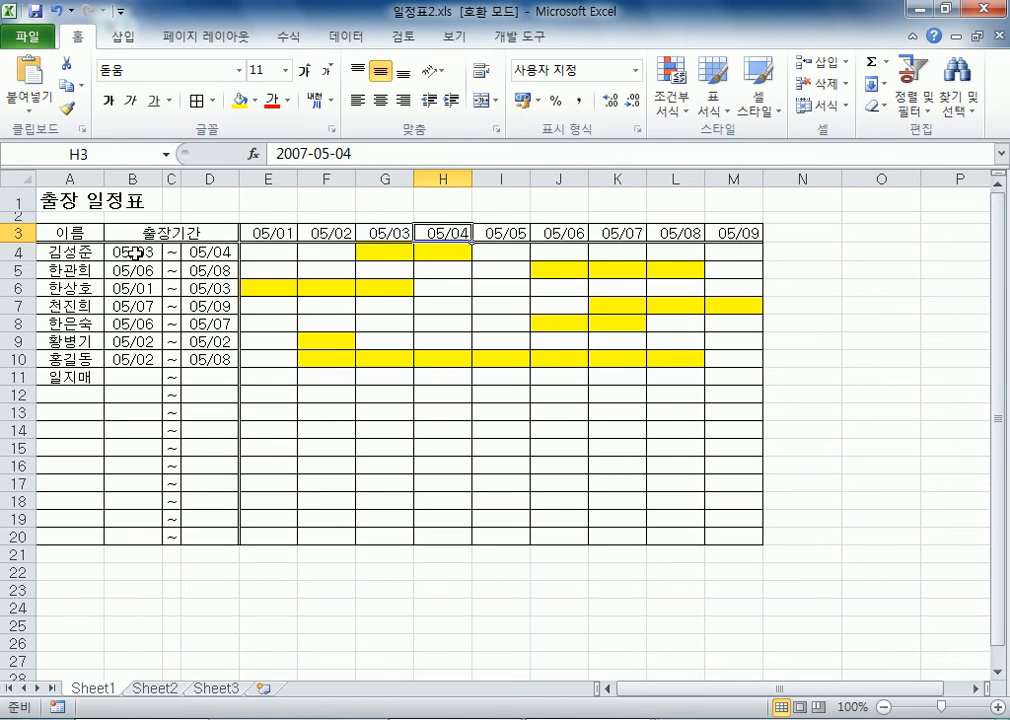
{"action": "left_click", "coordinate": [138, 252]}
{"action": "left_click", "coordinate": [130, 359]}
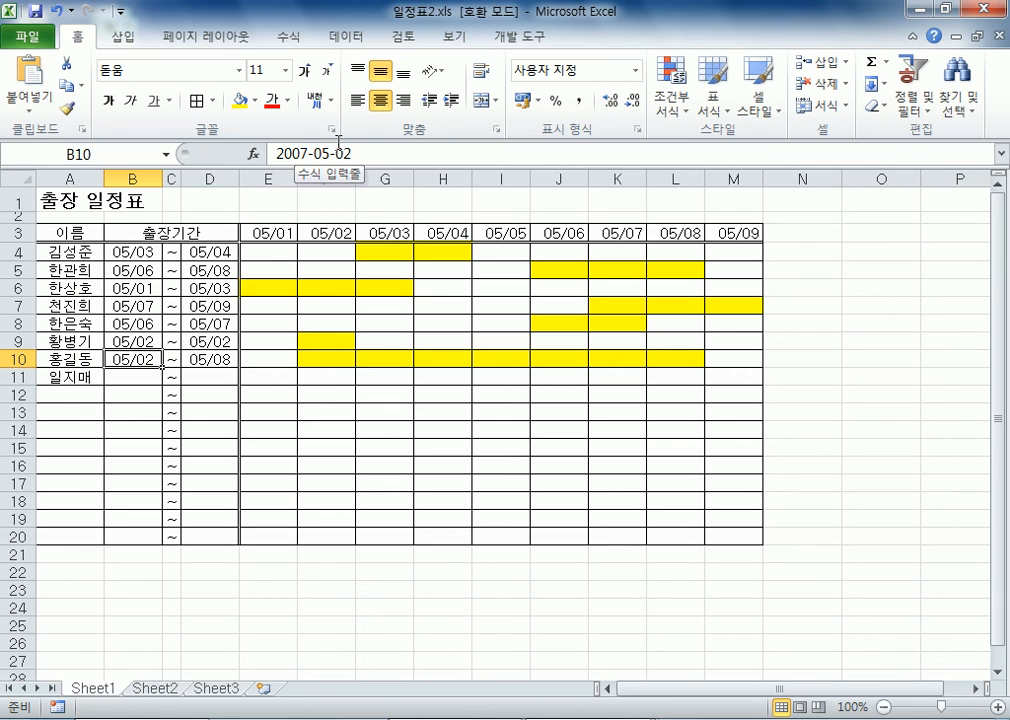
Step: Try entering 5-2 without a year as the start date in B11 and inspect the stored date
{"action": "left_click", "coordinate": [121, 380]}
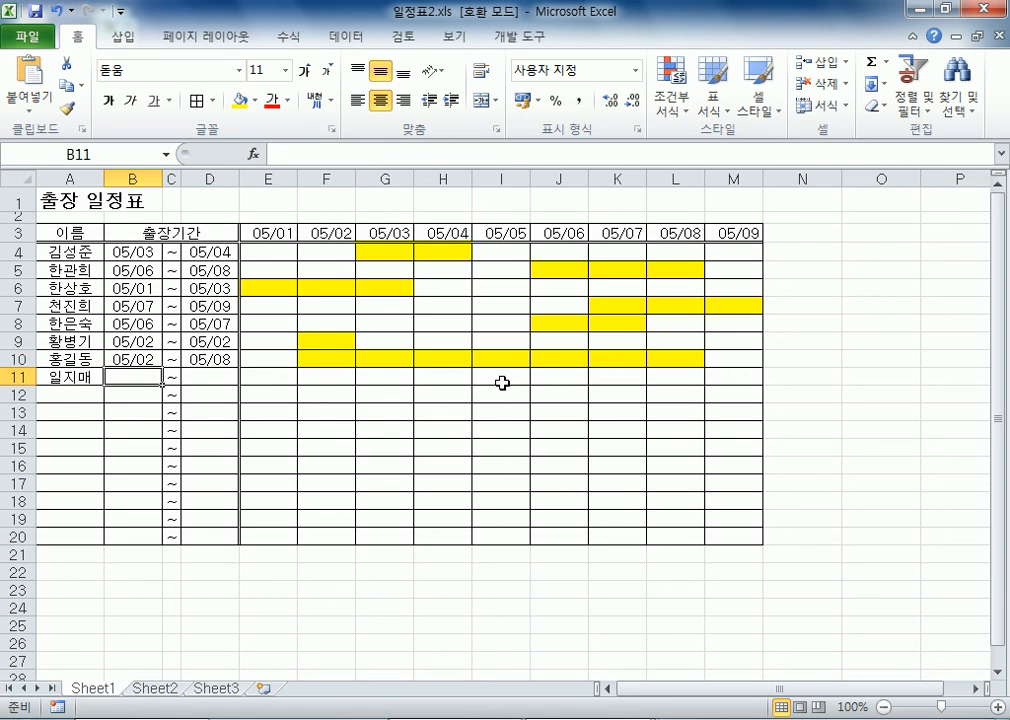
{"action": "type", "text": "5-2"}
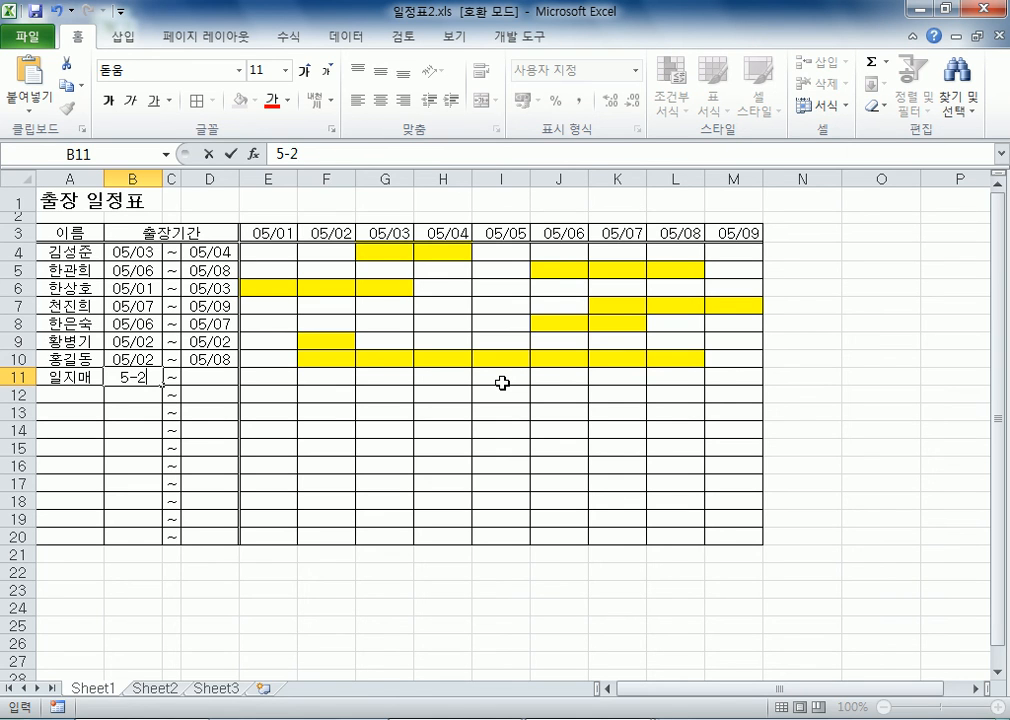
{"action": "key", "text": "Return"}
{"action": "key", "text": "Up"}
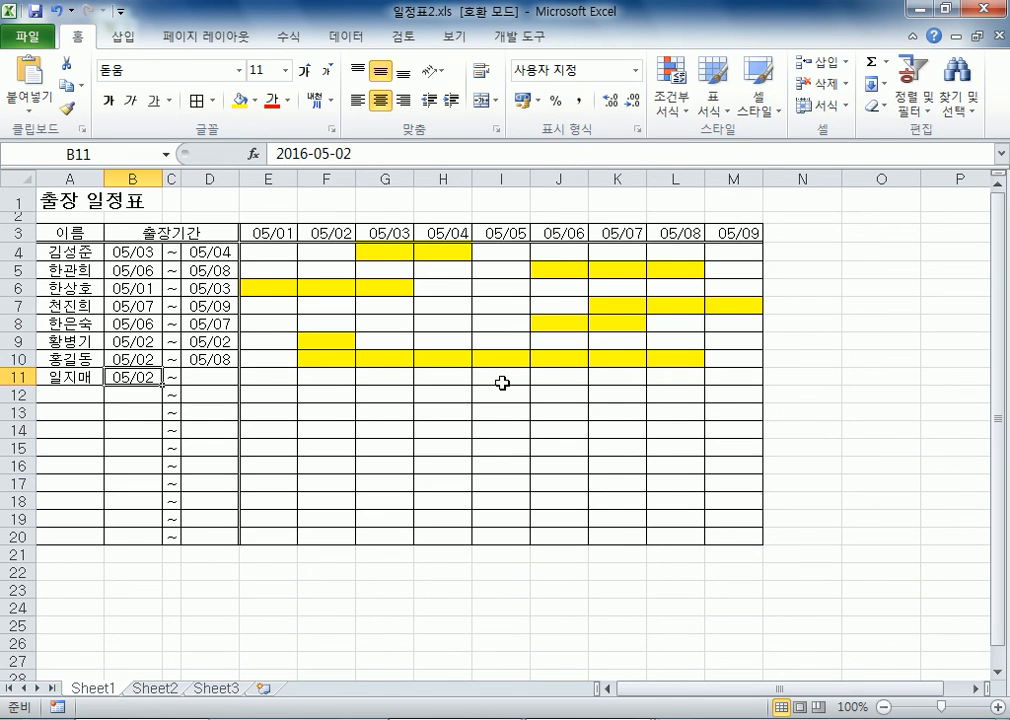
{"action": "key", "text": "F2"}
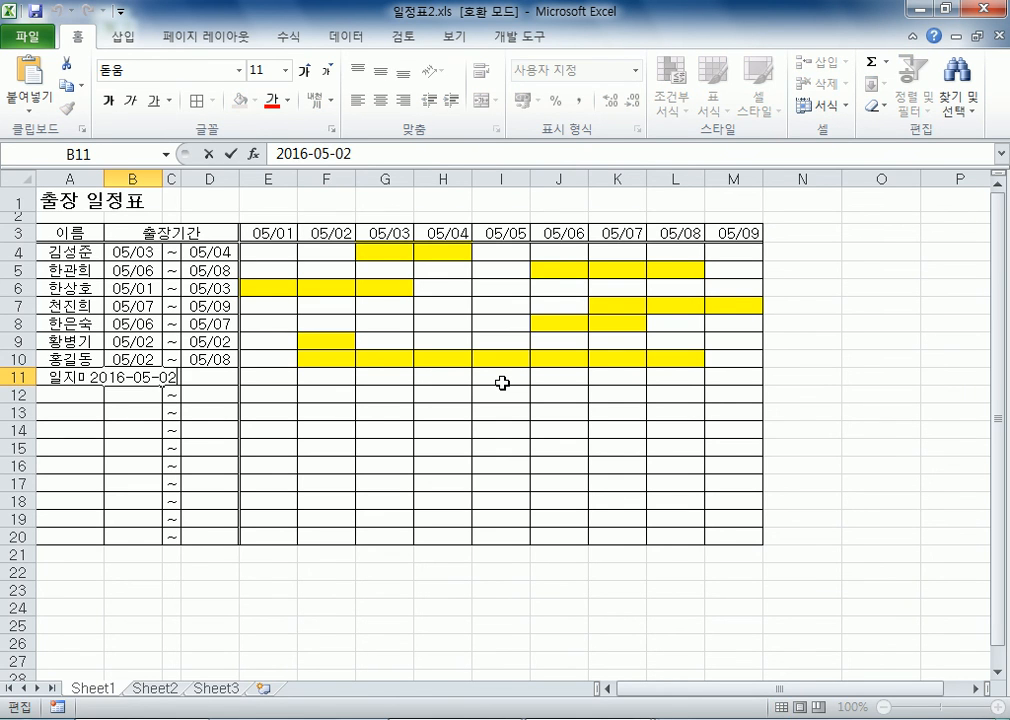
{"action": "key", "text": "Escape"}
Step: Enter the trip period for row 11 with the year included: 7-5-2 in B11 and 7-5-9 in D11
{"action": "type", "text": "7-5-2"}
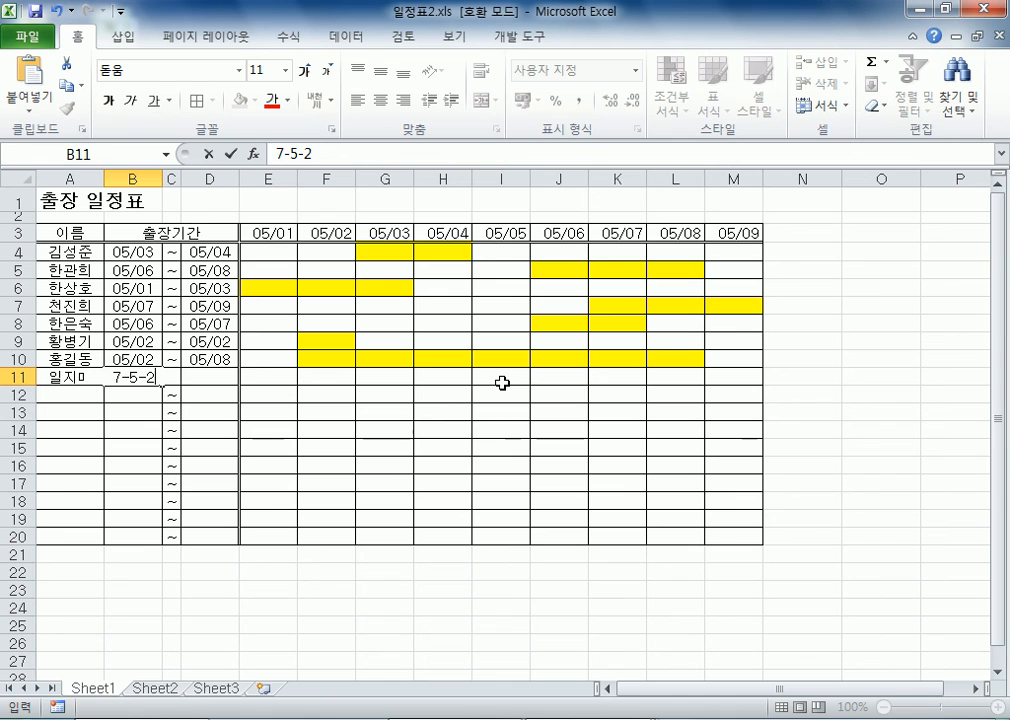
{"action": "key", "text": "Tab"}
{"action": "key", "text": "Tab"}
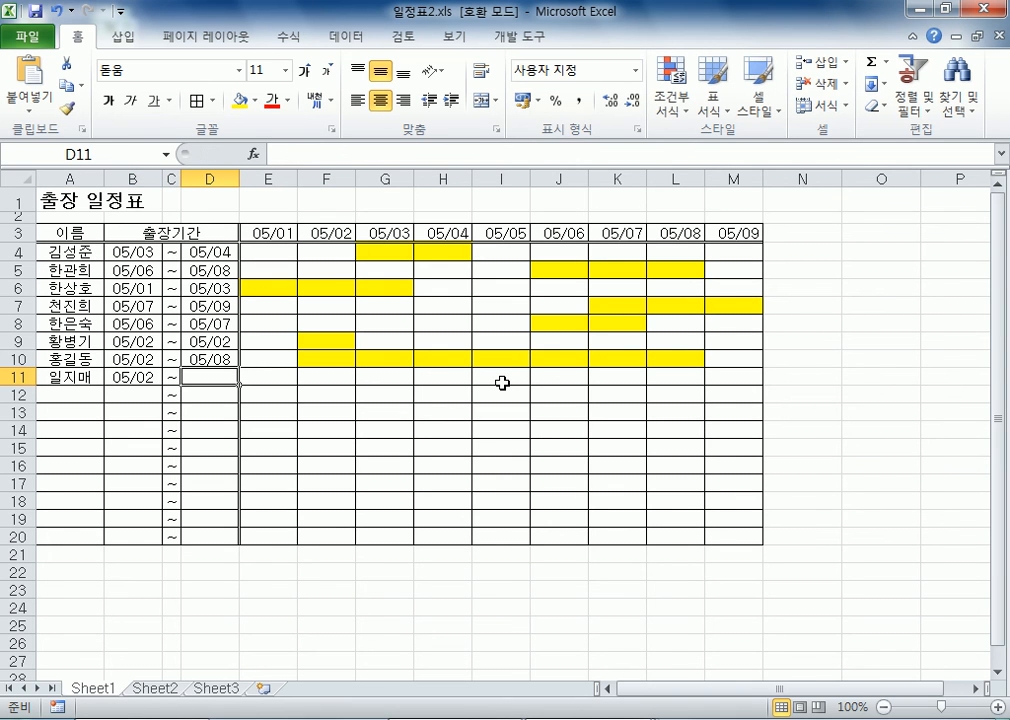
{"action": "type", "text": "7-5-9"}
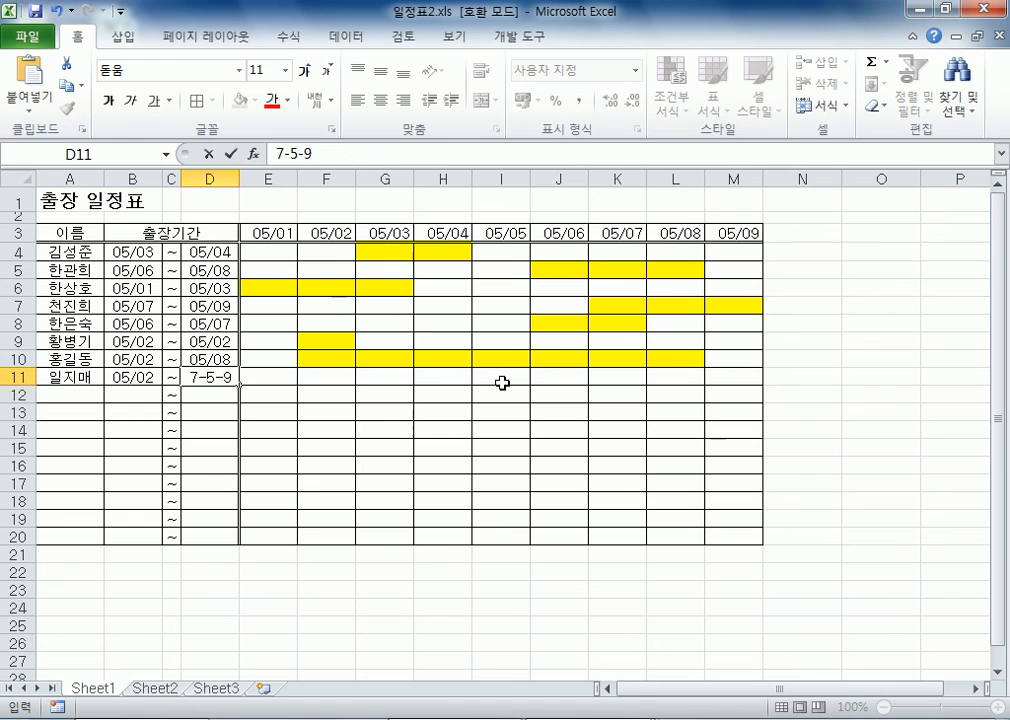
{"action": "key", "text": "Return"}
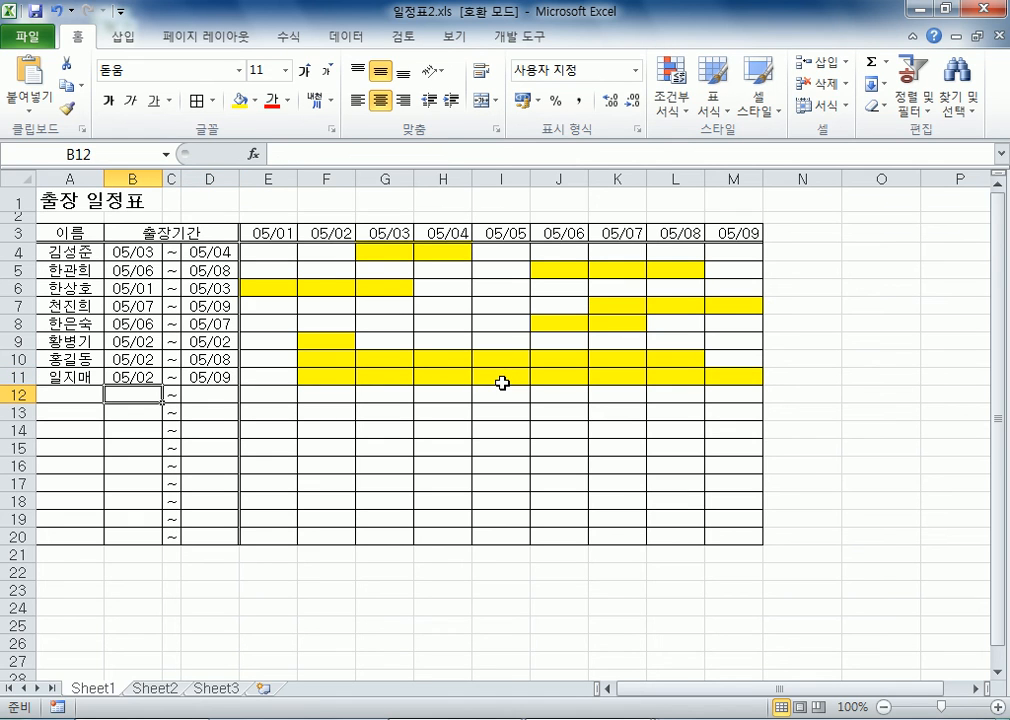
Step: Compare the row 11 start and end dates with the highlighted range F11:M11
{"action": "left_click", "coordinate": [140, 376]}
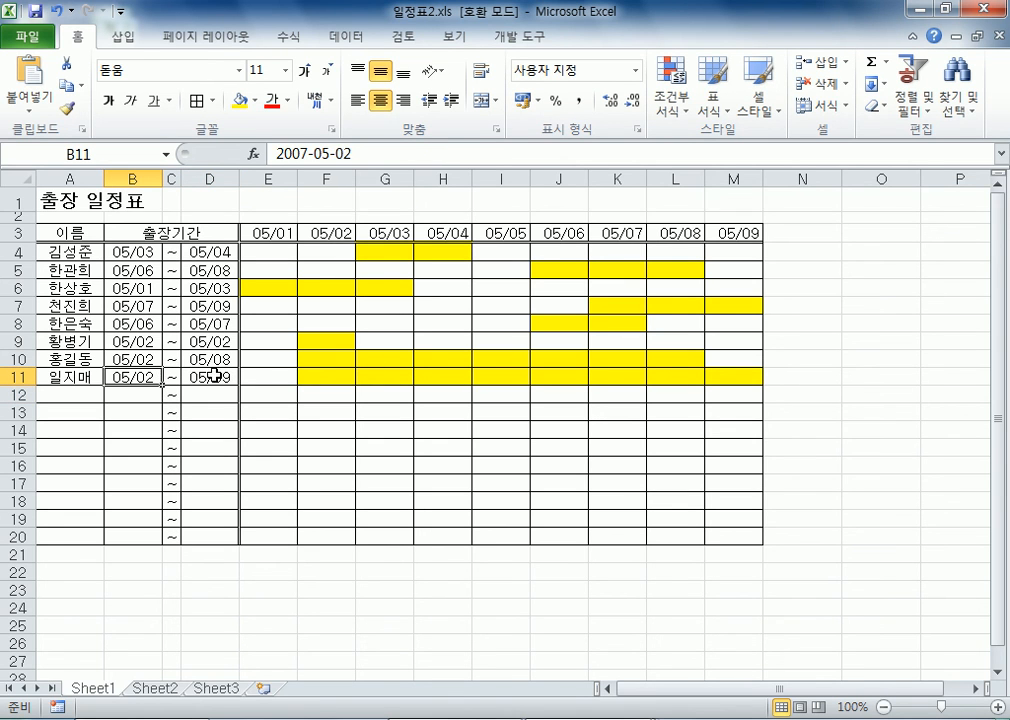
{"action": "left_click", "coordinate": [216, 376]}
{"action": "left_click_drag", "start_coordinate": [345, 376], "coordinate": [742, 377]}
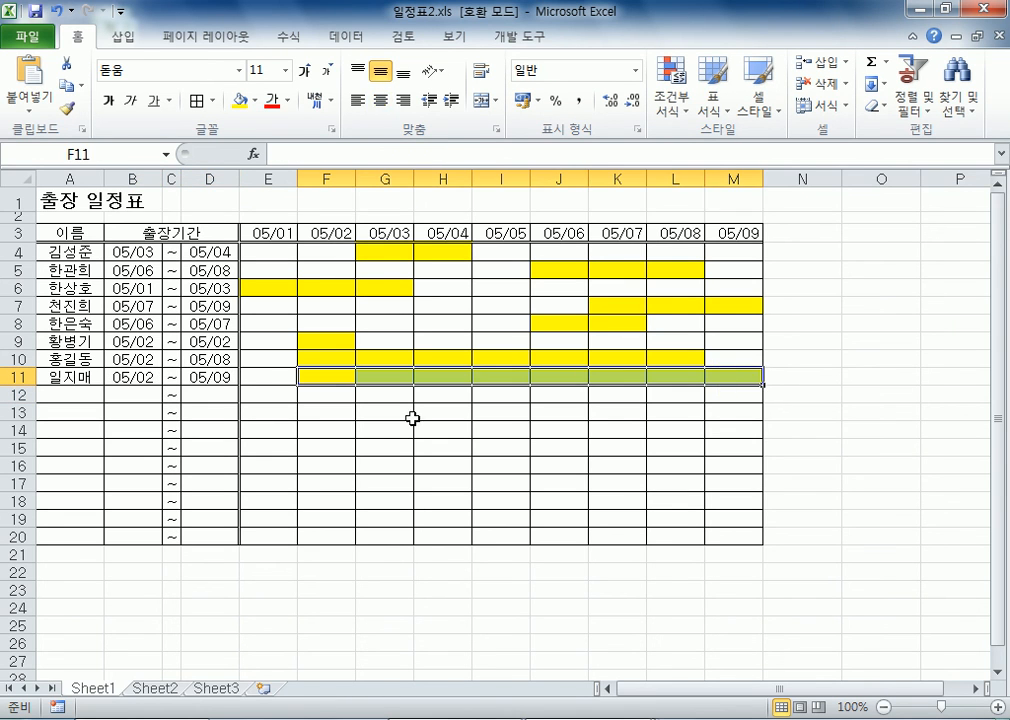
{"action": "left_click", "coordinate": [347, 410]}
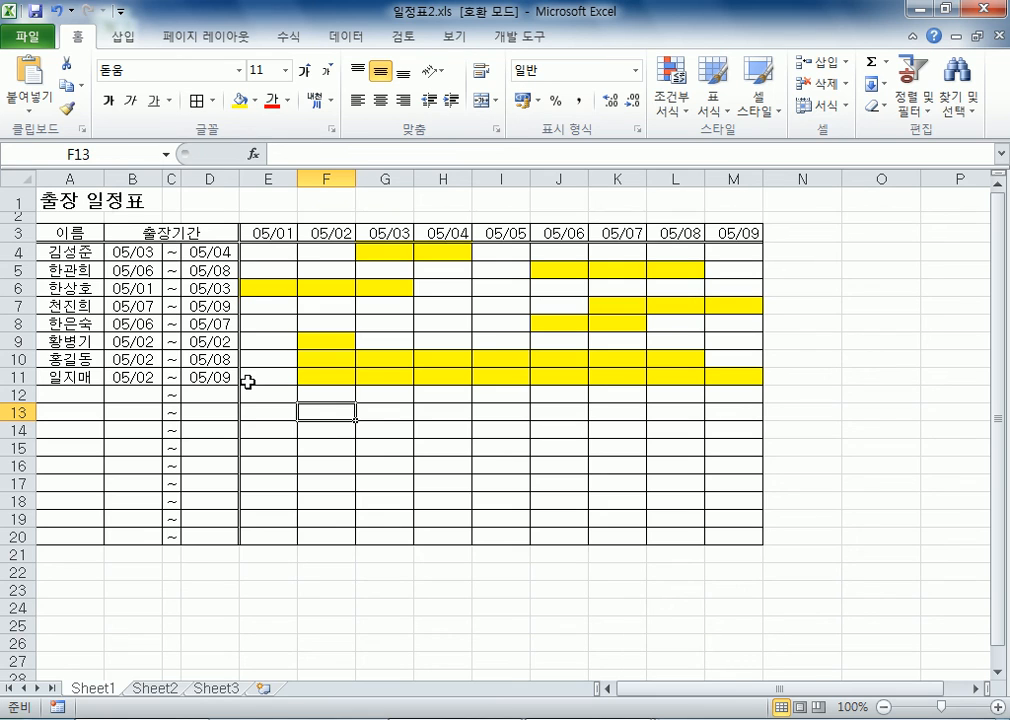
Step: Insert a left arrow symbol (←) in F11 at the start of the row 11 trip period
{"action": "left_click", "coordinate": [302, 373]}
{"action": "type", "text": "ㅁ"}
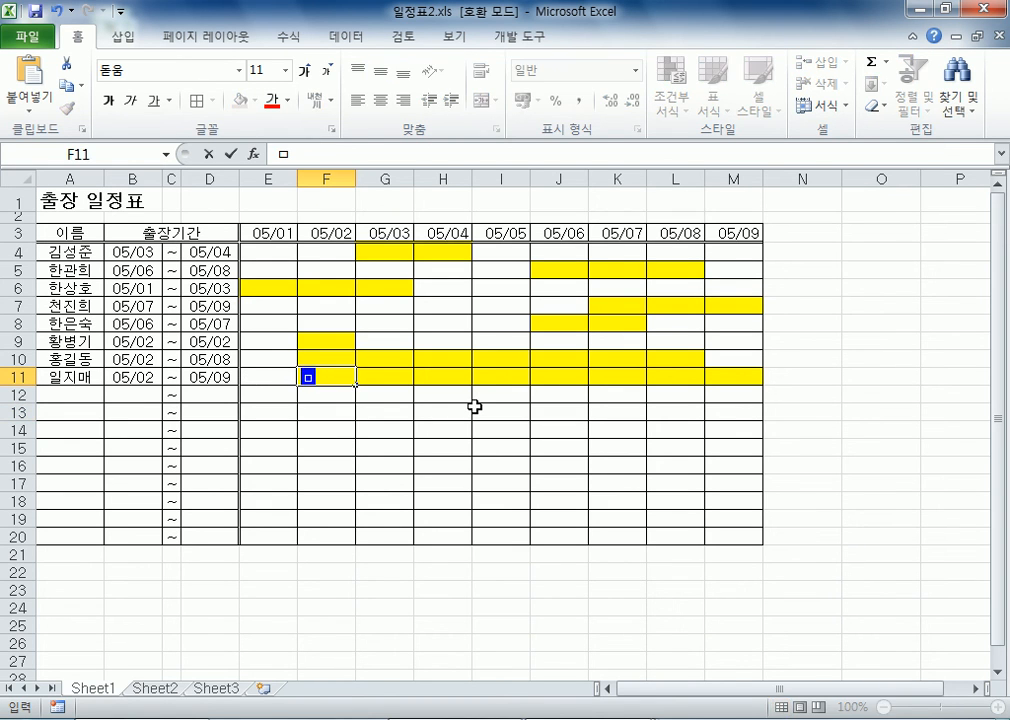
{"action": "key", "text": "Hangul_Hanja"}
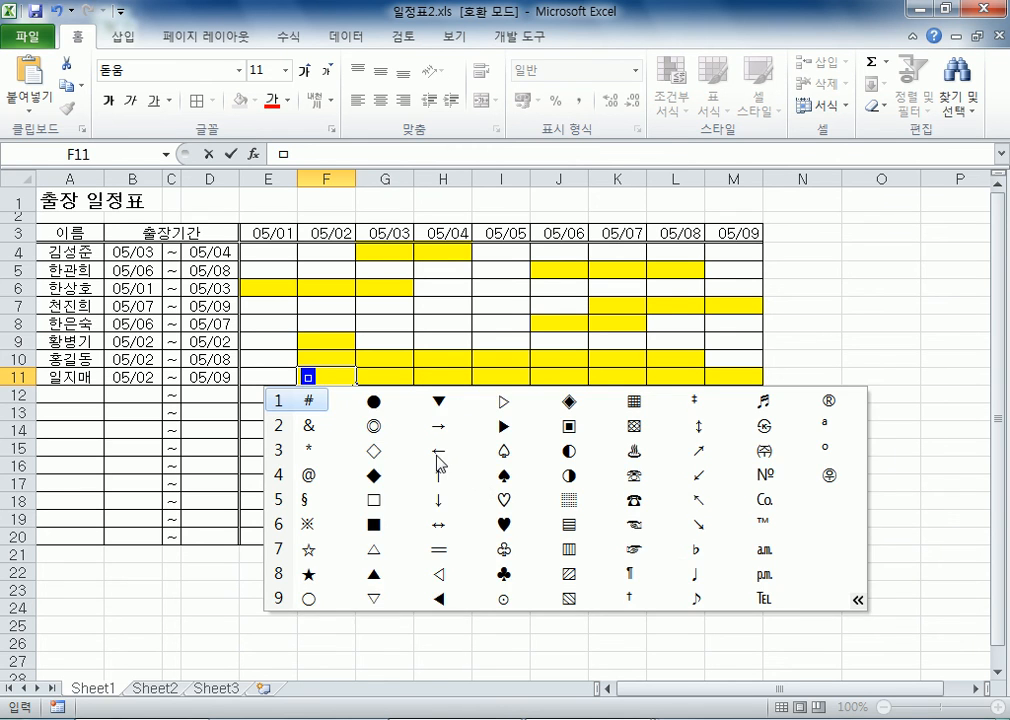
{"action": "left_click", "coordinate": [437, 451]}
{"action": "key", "text": "Return"}
{"action": "left_click", "coordinate": [328, 378]}
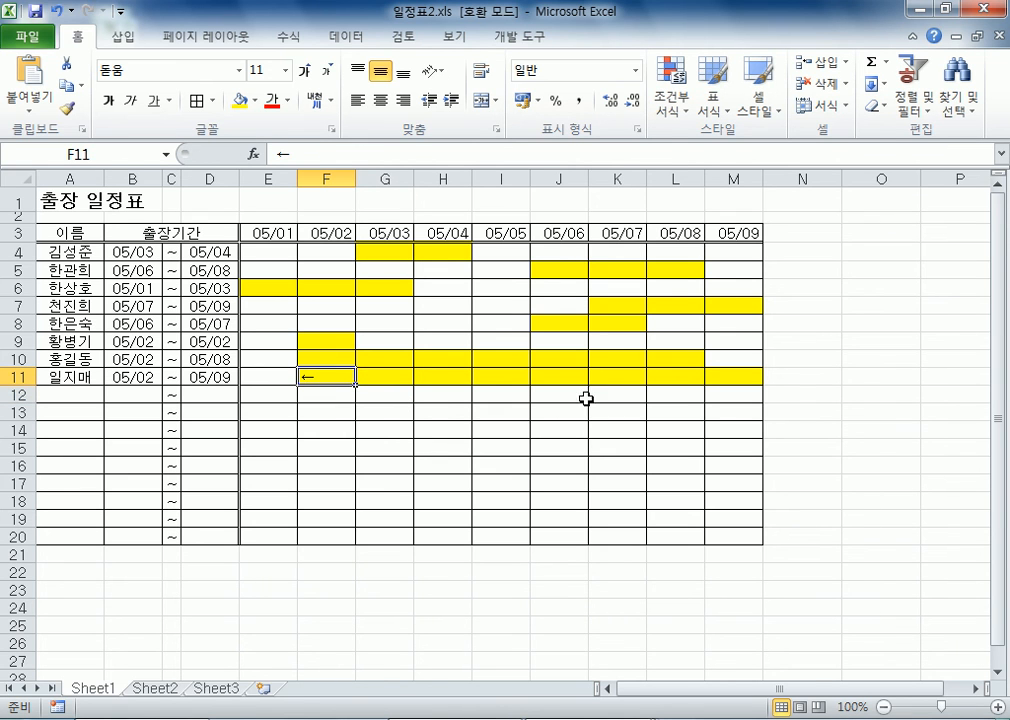
Step: Insert a right arrow symbol (→) in M11 at the end of the row 11 trip period and right-align it
{"action": "left_click", "coordinate": [721, 375]}
{"action": "type", "text": "ㅁ"}
{"action": "key", "text": "Hangul_Hanja"}
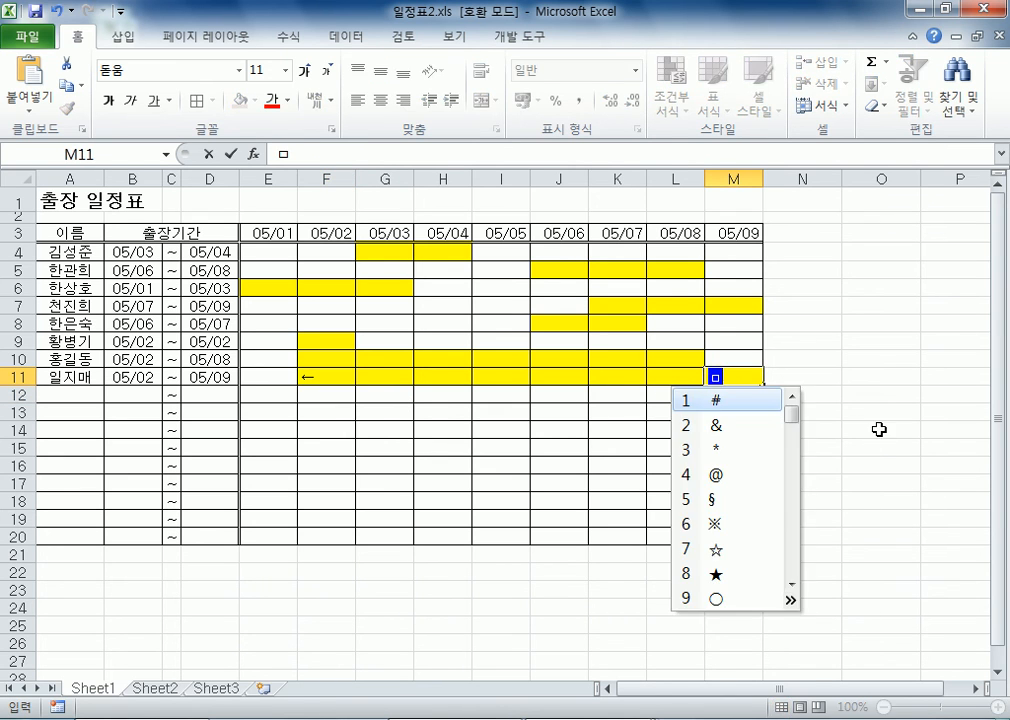
{"action": "key", "text": "Tab"}
{"action": "left_click", "coordinate": [581, 425]}
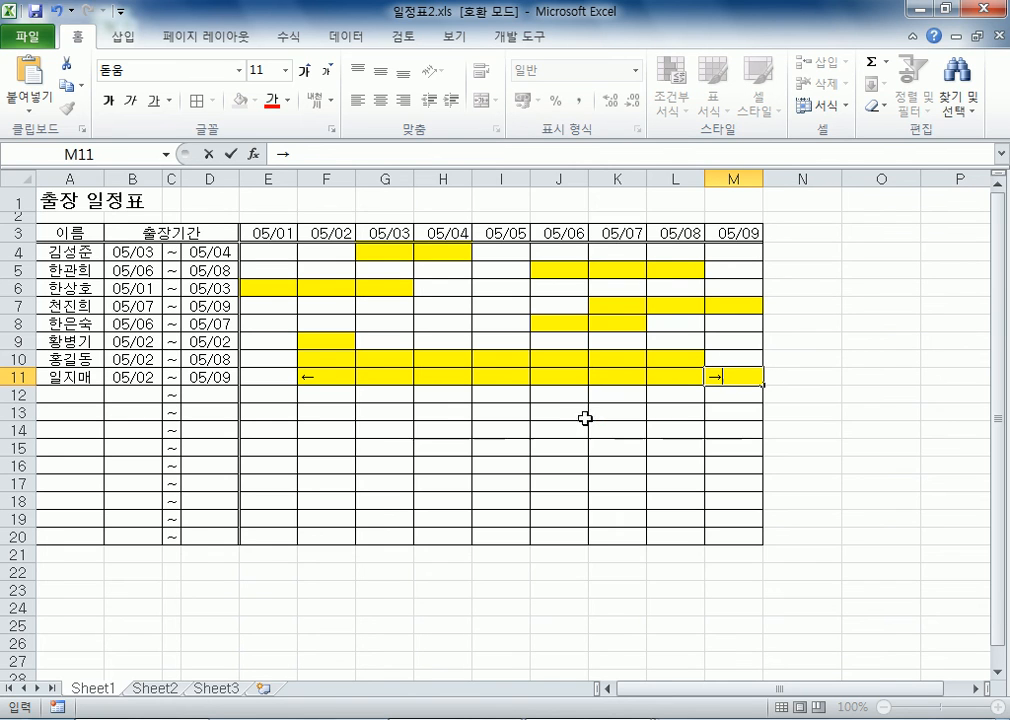
{"action": "key", "text": "Return"}
{"action": "key", "text": "Up"}
{"action": "left_click", "coordinate": [403, 101]}
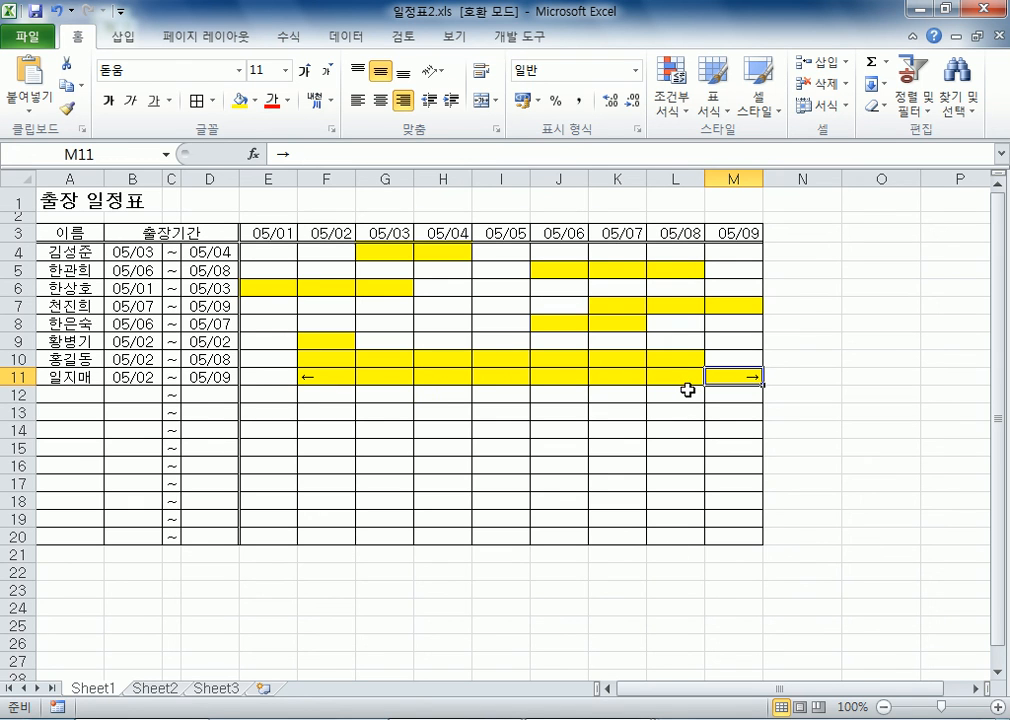
{"action": "left_click", "coordinate": [346, 411]}
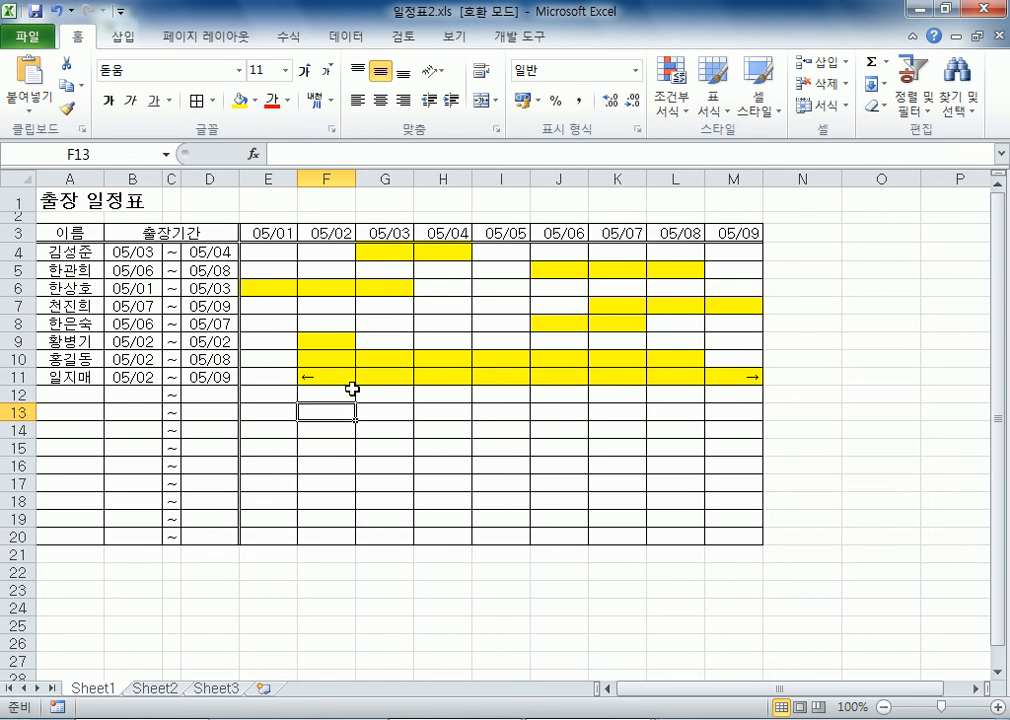
{"action": "left_click", "coordinate": [343, 380]}
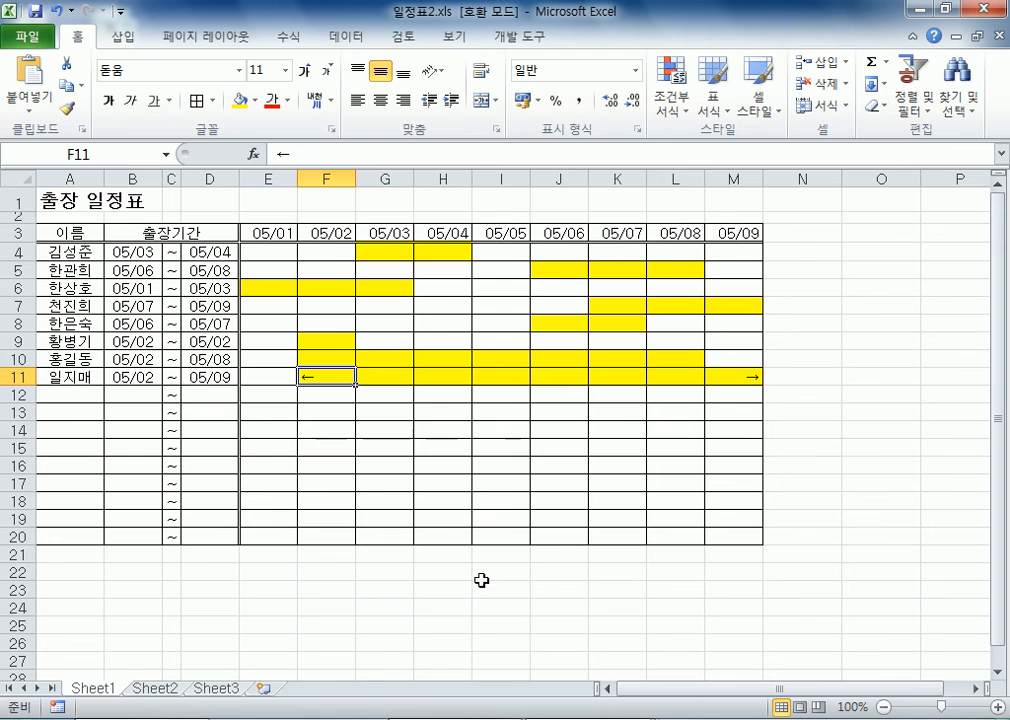
Step: Switch to 지역별매출2.xls, review the region and month headings on the 합계강조 sheet, and open the 셀값강조 sheet
{"action": "mouse_move", "coordinate": [566, 630]}
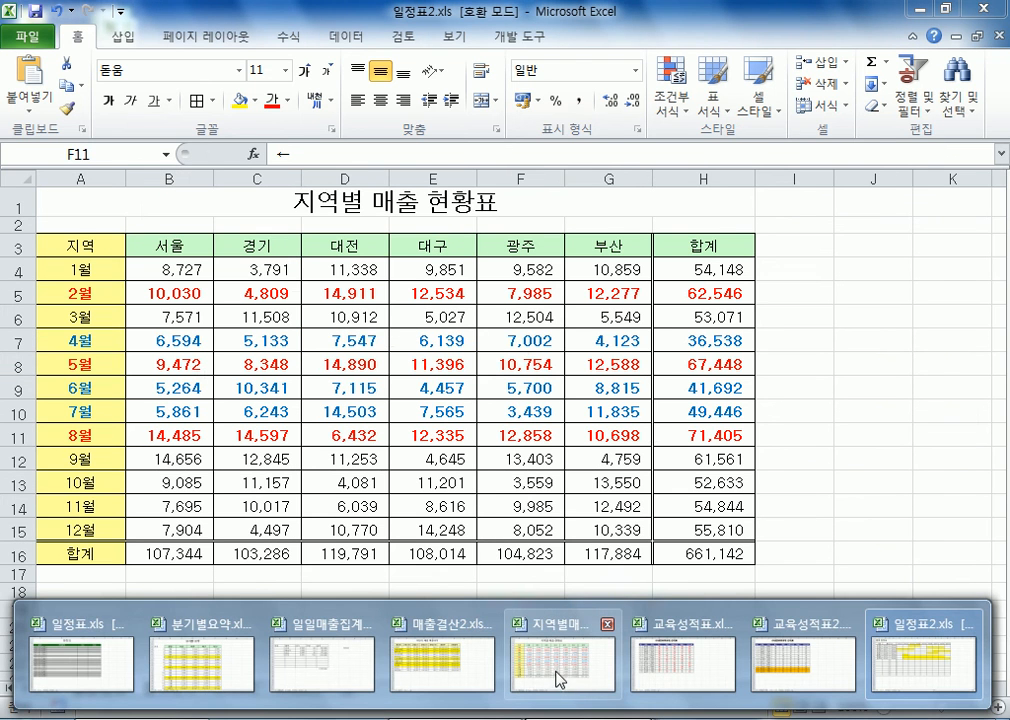
{"action": "left_click", "coordinate": [558, 677]}
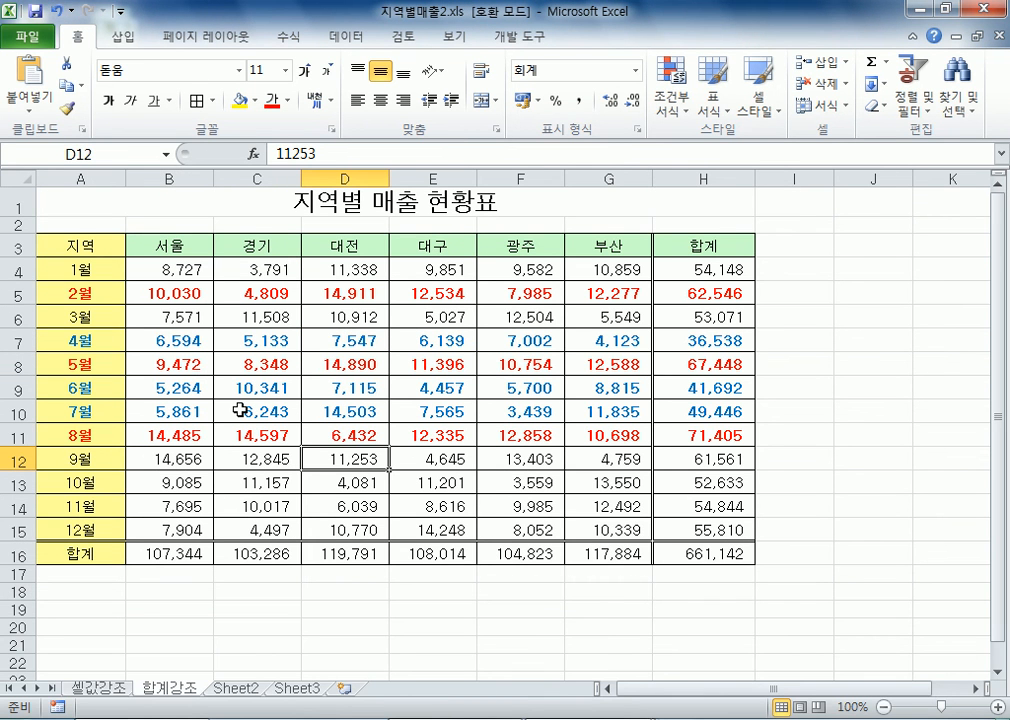
{"action": "left_click_drag", "start_coordinate": [160, 246], "coordinate": [500, 247]}
{"action": "left_click_drag", "start_coordinate": [101, 272], "coordinate": [106, 510]}
{"action": "left_click", "coordinate": [172, 244]}
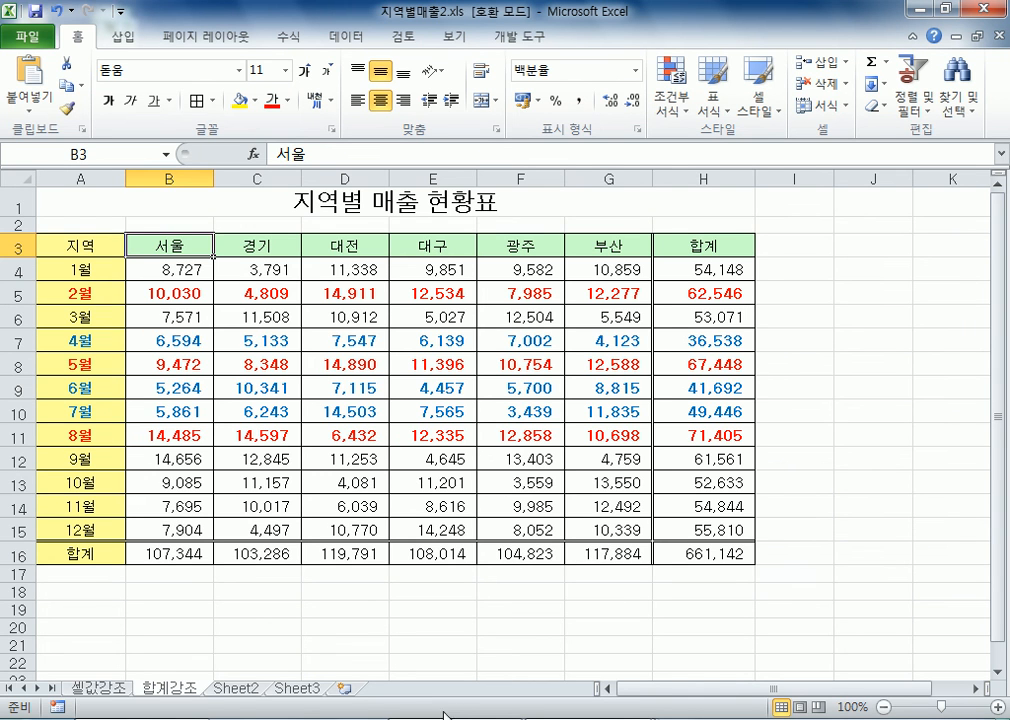
{"action": "left_click", "coordinate": [95, 688]}
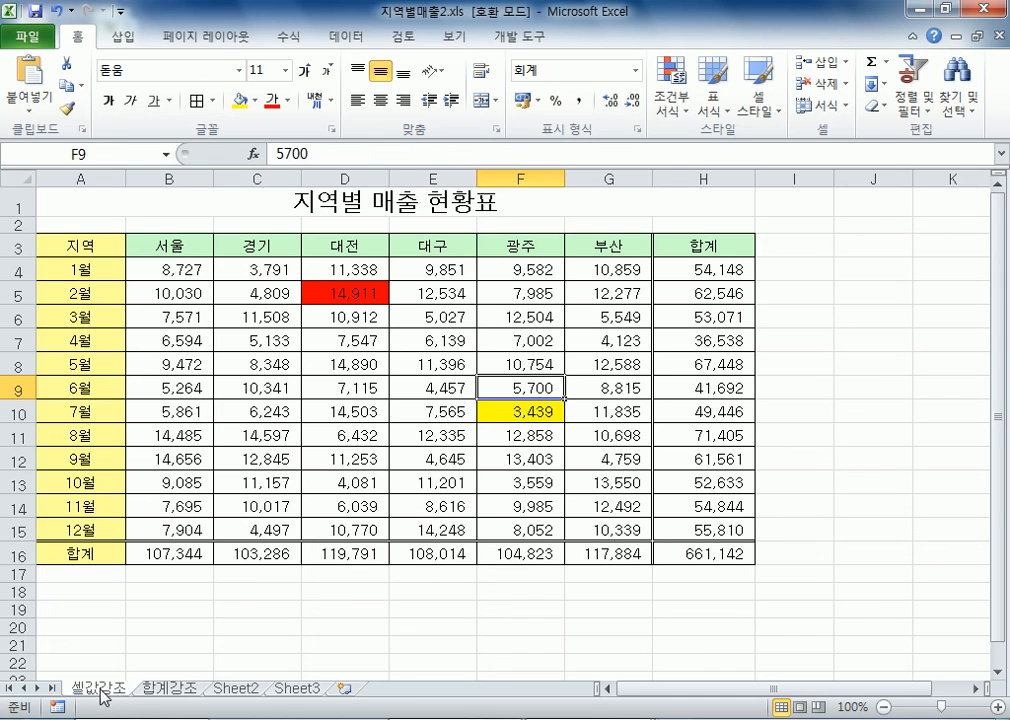
Step: Check the 합계강조 sheet, then switch to 매출결산2.xls and compare its 상반기 and 하반기 sales sheets
{"action": "left_click", "coordinate": [160, 690]}
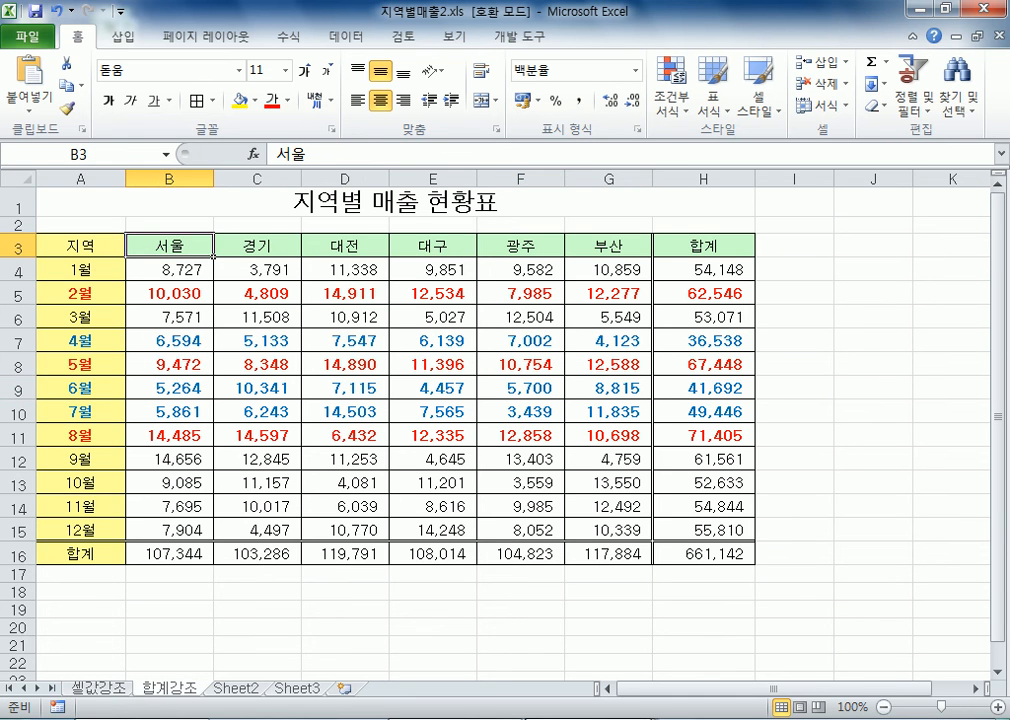
{"action": "left_click", "coordinate": [409, 667]}
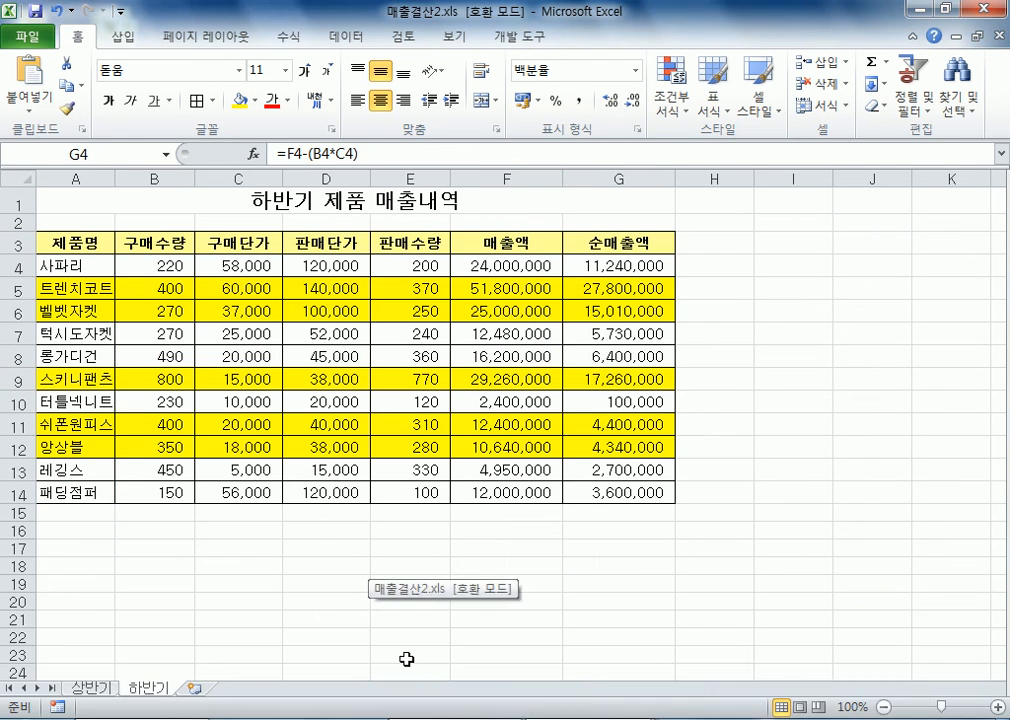
{"action": "left_click", "coordinate": [78, 690]}
{"action": "left_click", "coordinate": [140, 690]}
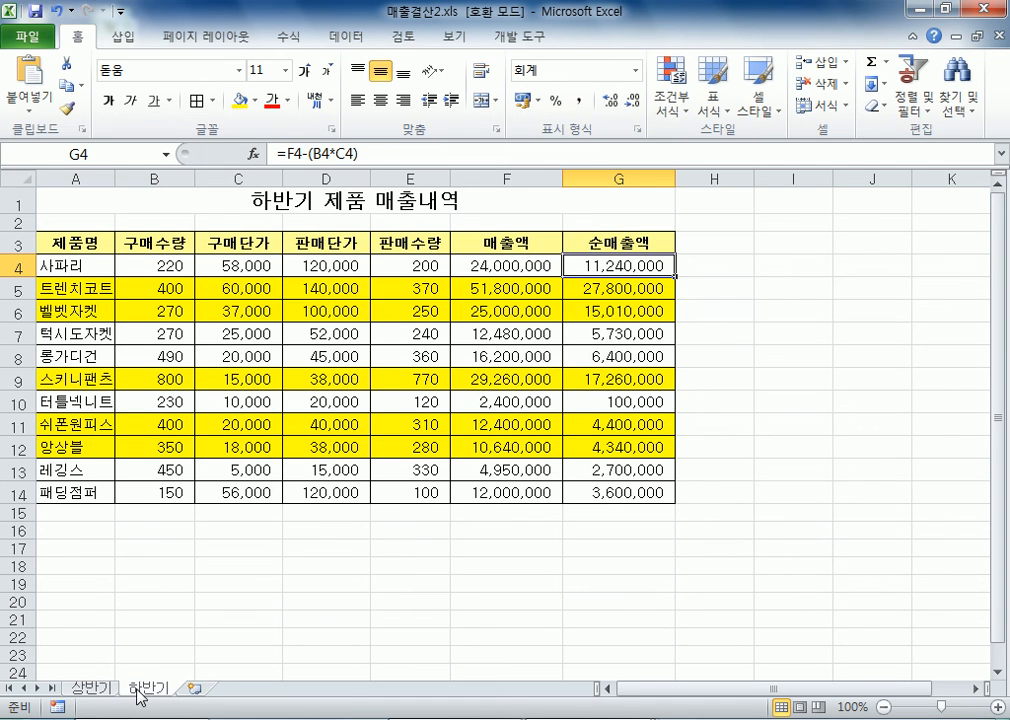
{"action": "left_click", "coordinate": [90, 690]}
{"action": "left_click", "coordinate": [148, 690]}
{"action": "left_click", "coordinate": [92, 689]}
{"action": "left_click", "coordinate": [145, 692]}
{"action": "left_click", "coordinate": [95, 688]}
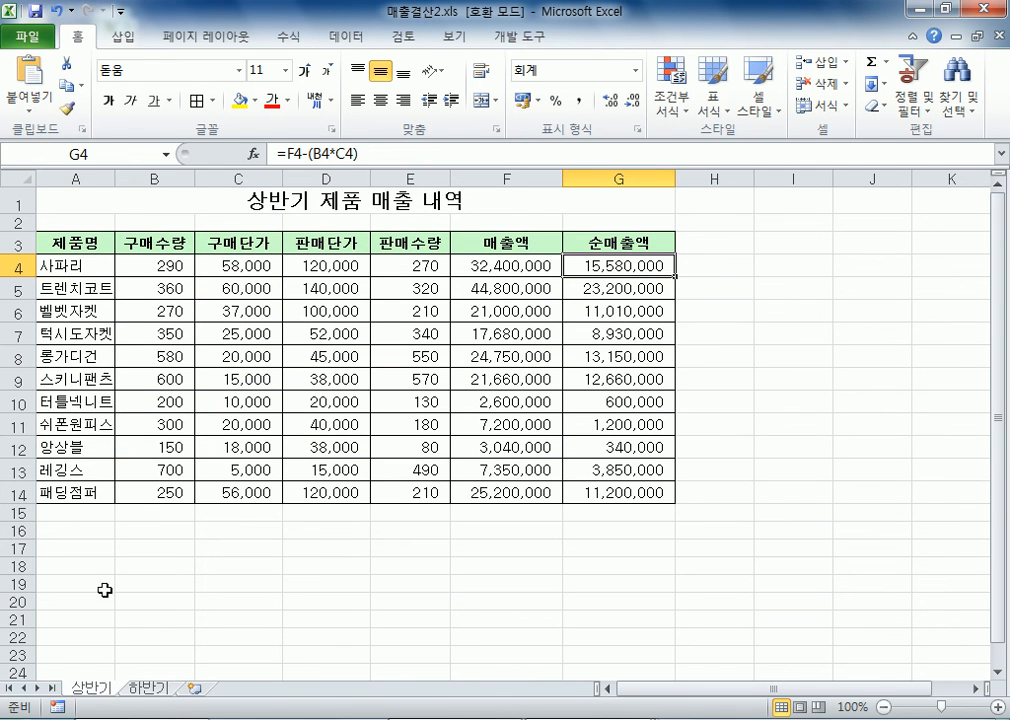
{"action": "left_click", "coordinate": [152, 690]}
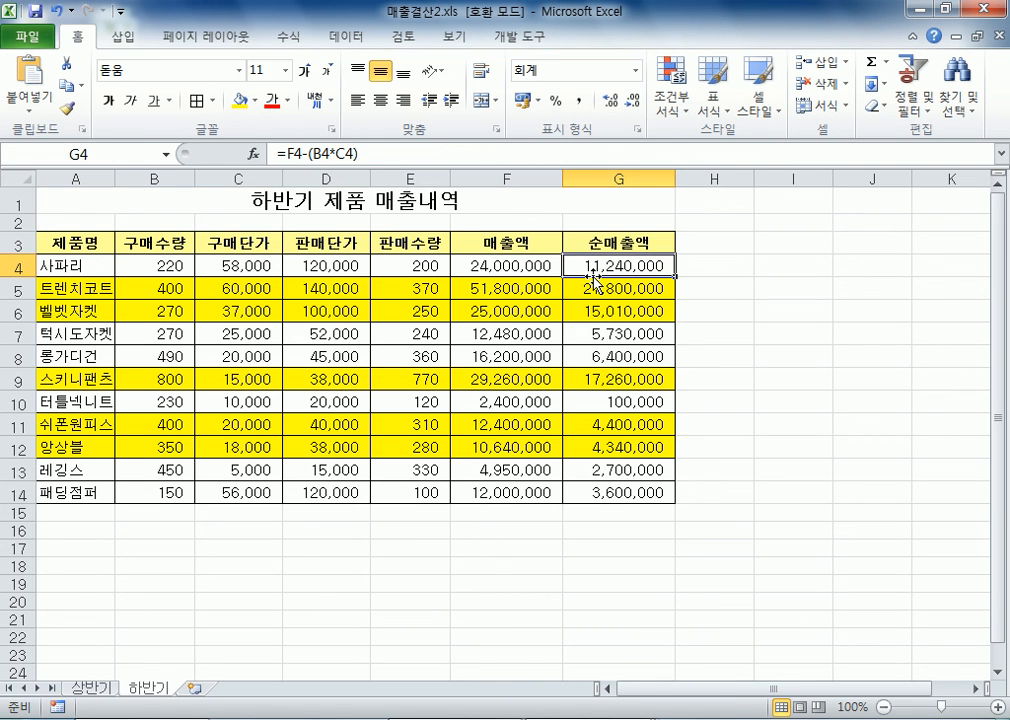
Step: Compare the product names in A4:A14 on the 하반기 sheet with those on the 상반기 sheet
{"action": "left_click_drag", "start_coordinate": [75, 266], "coordinate": [82, 481]}
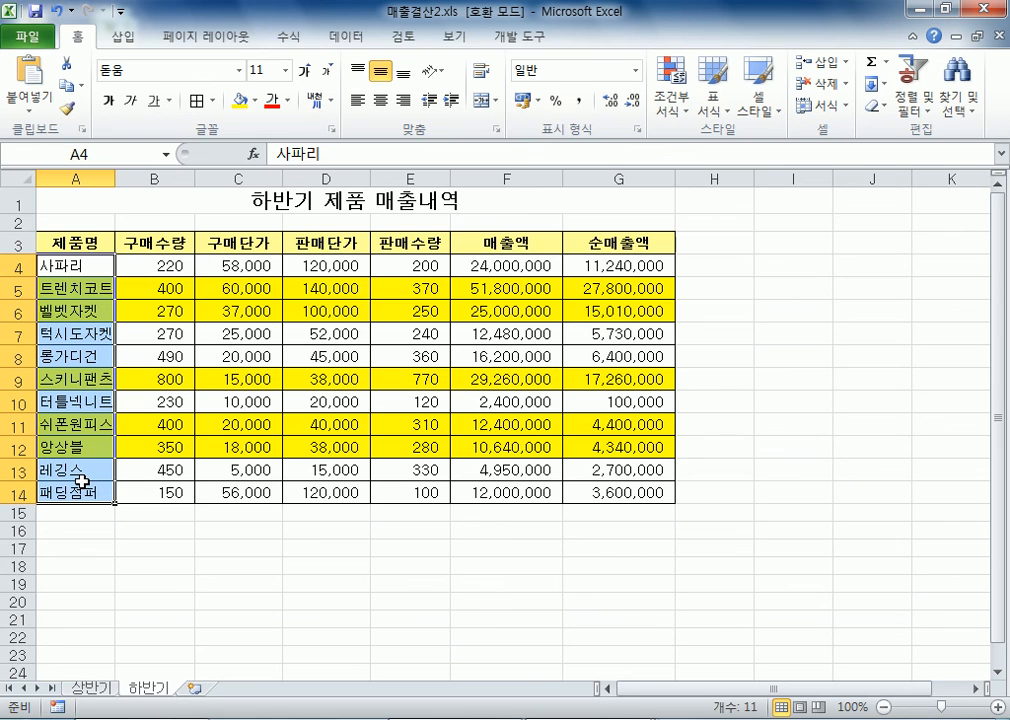
{"action": "left_click", "coordinate": [68, 267]}
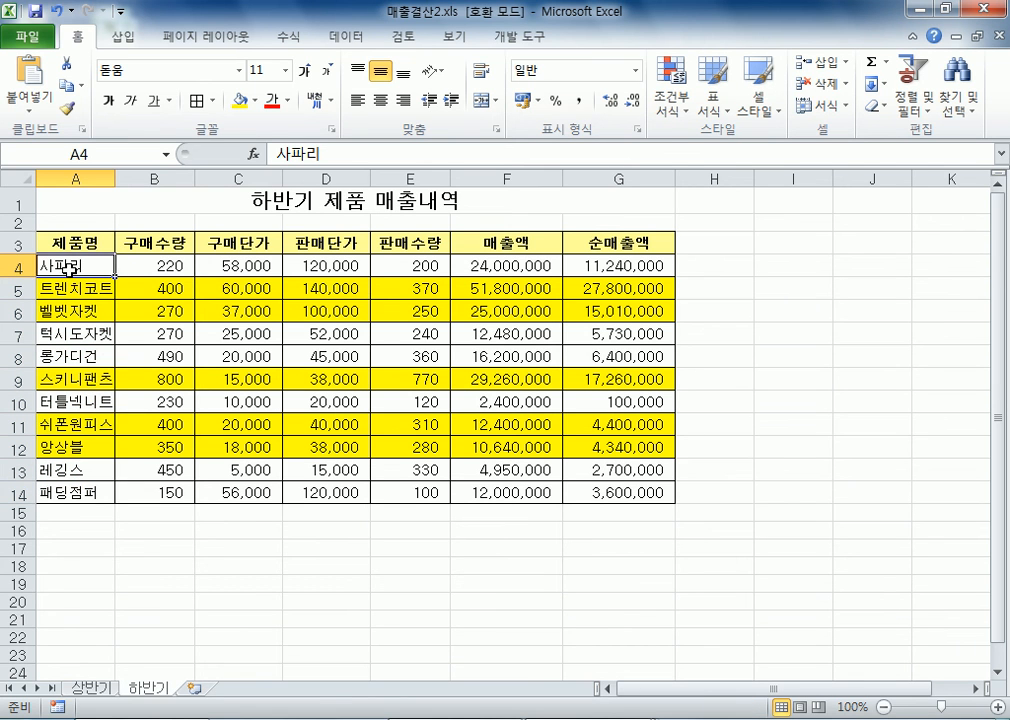
{"action": "left_click", "coordinate": [90, 688]}
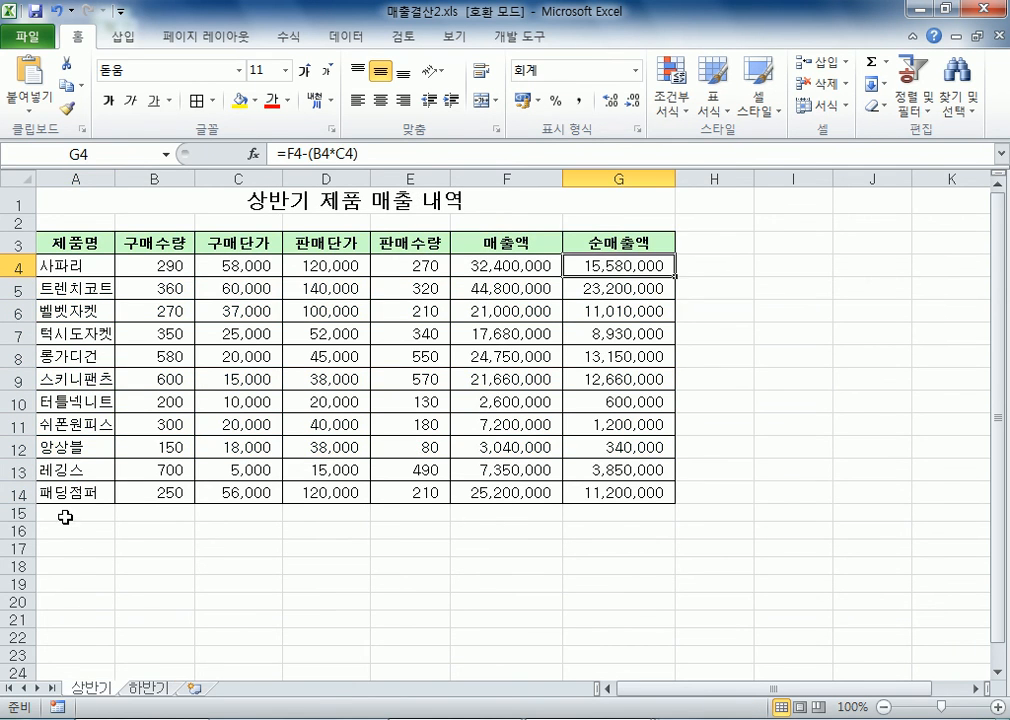
{"action": "left_click", "coordinate": [58, 470]}
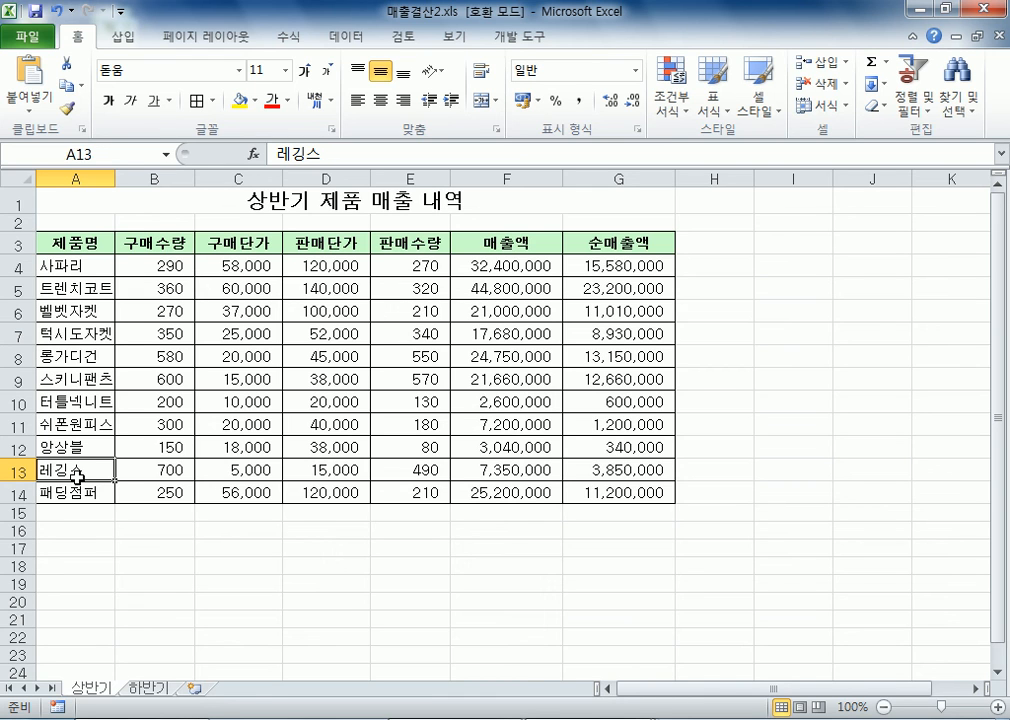
{"action": "left_click", "coordinate": [70, 266]}
Step: Review the data tools available for the 상반기 sheet, including the What-If Analysis options
{"action": "left_click", "coordinate": [342, 38]}
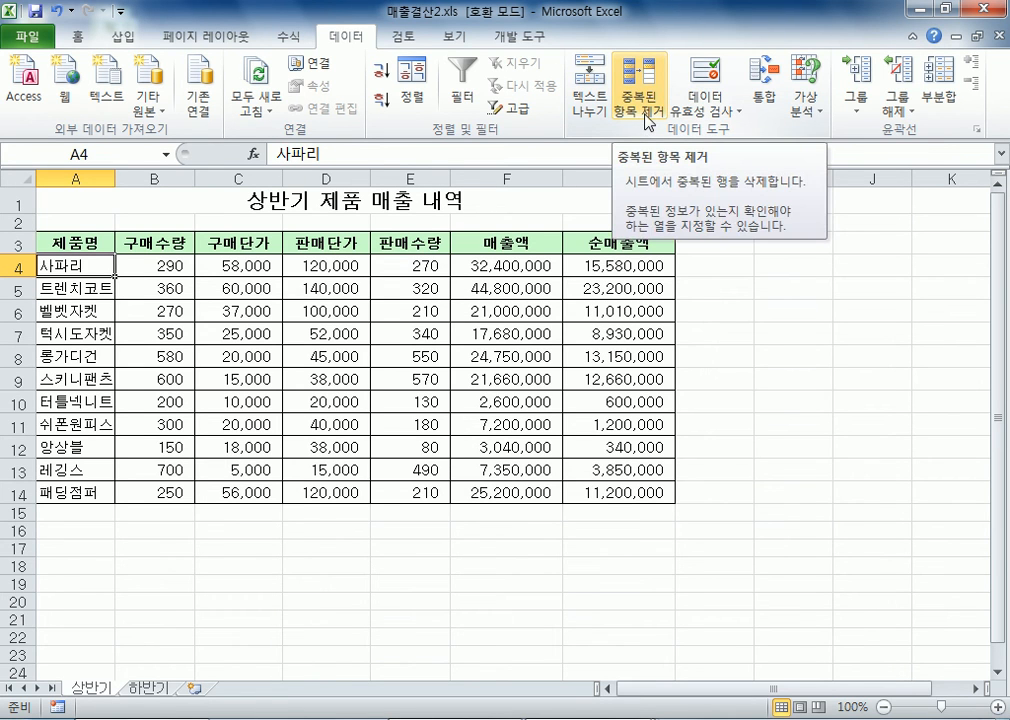
{"action": "left_click", "coordinate": [804, 100]}
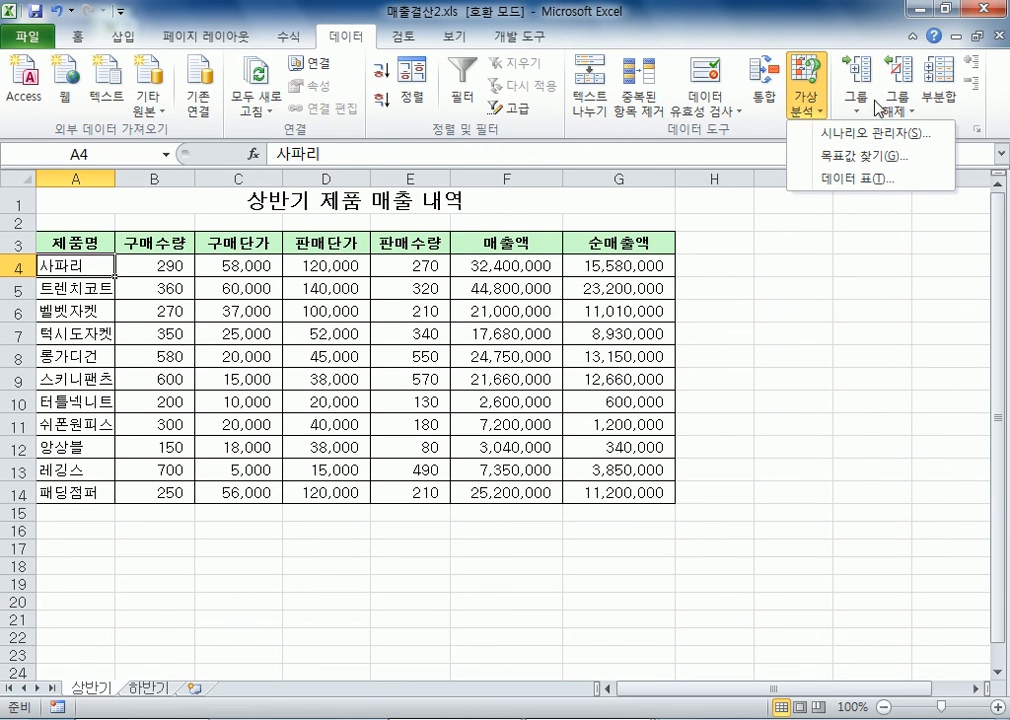
{"action": "left_click", "coordinate": [771, 106]}
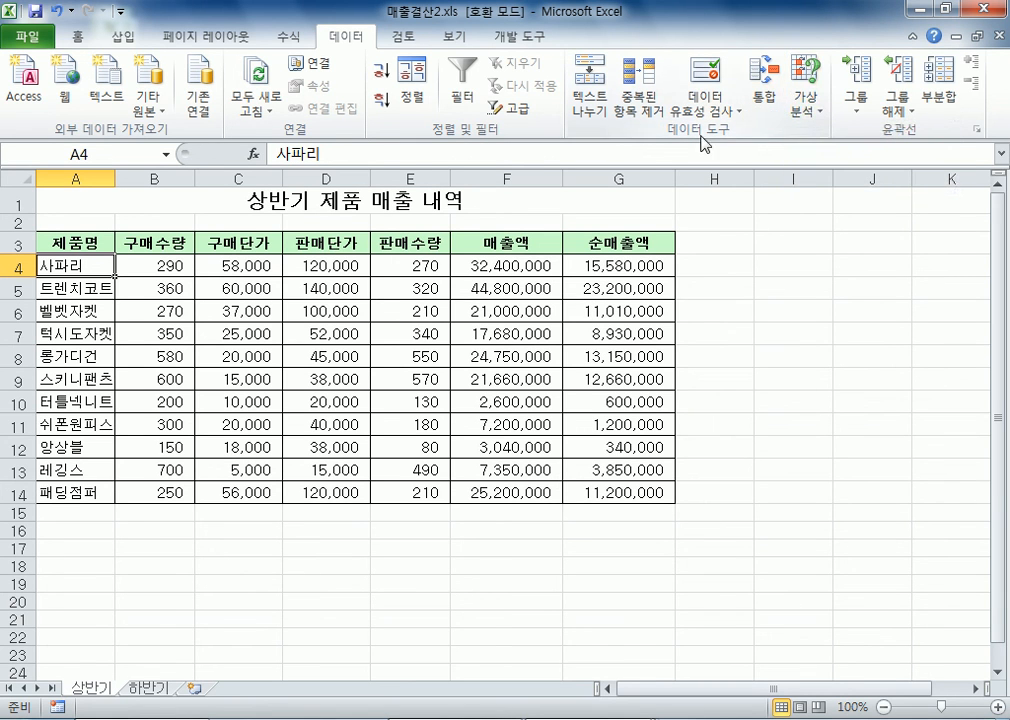